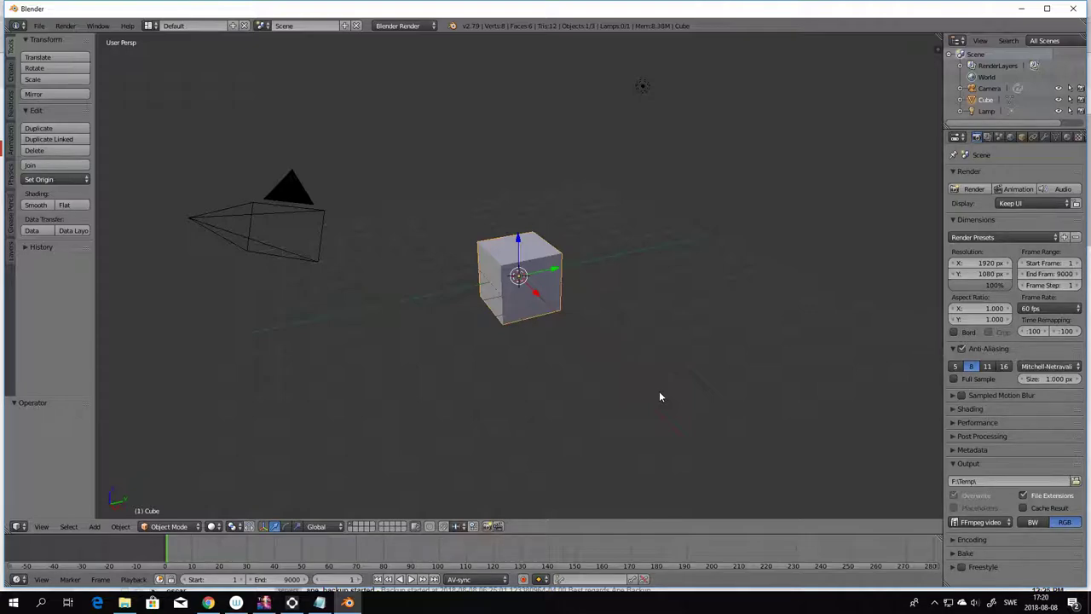
- View the default cube head-on and in perspective, then open the interaction mode dropdown
key(KP_1)
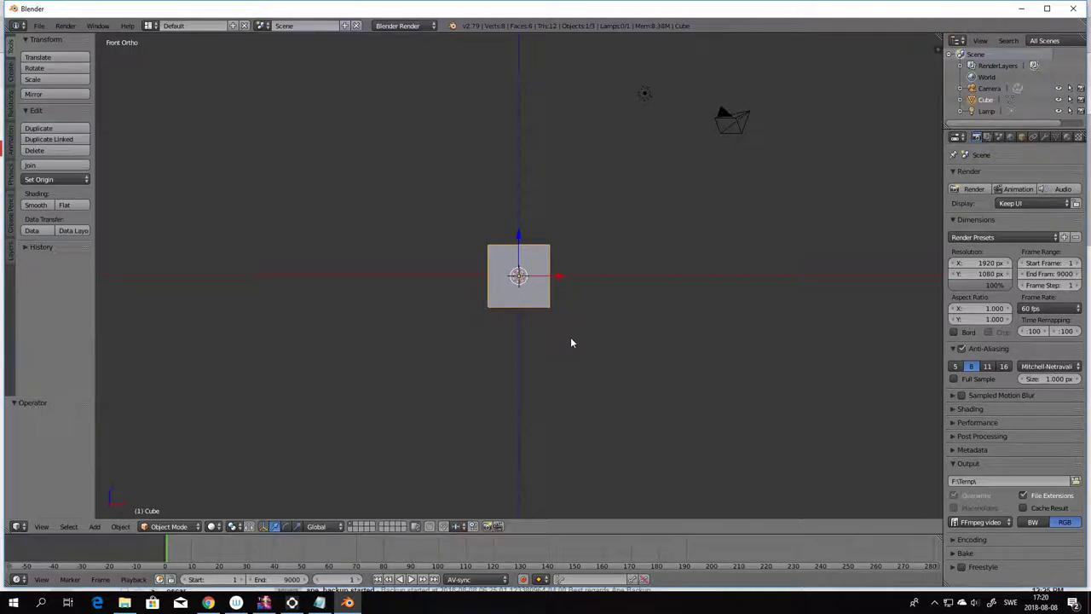
middle_drag(590, 391, 574, 431)
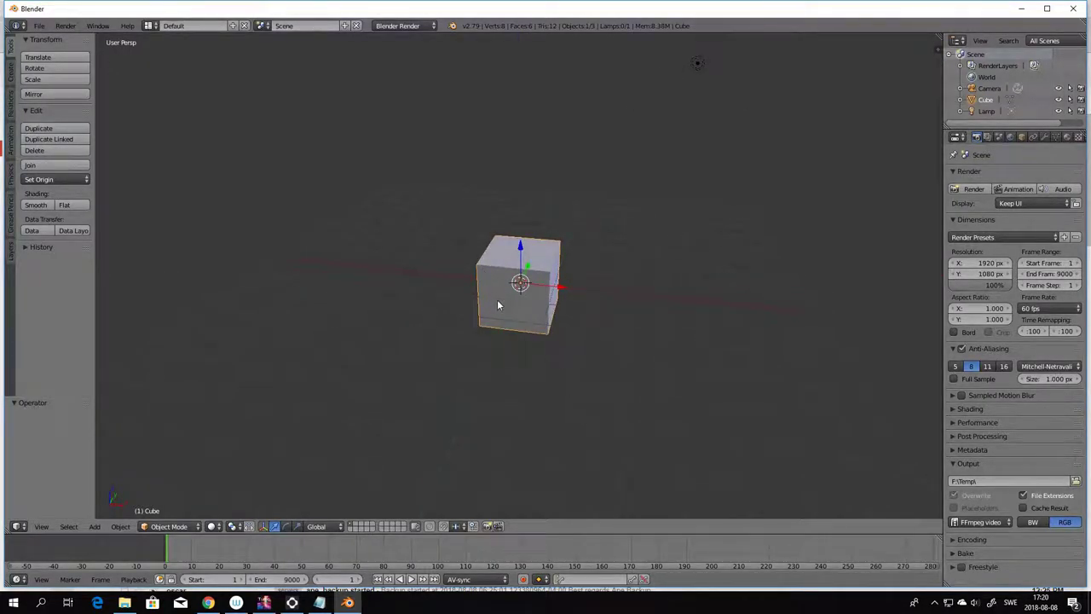
key(i)
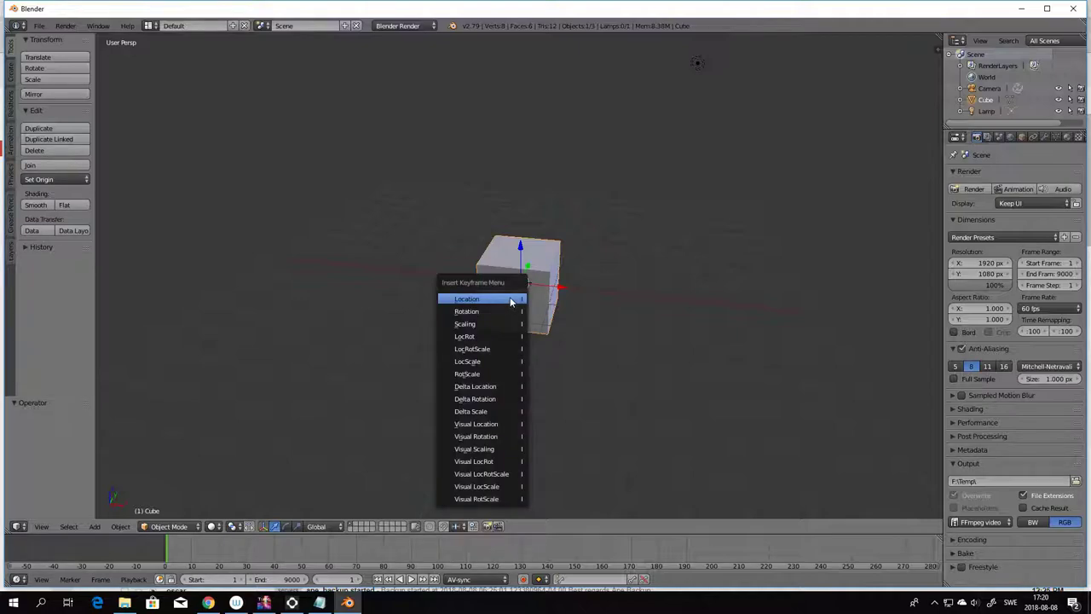
click(515, 300)
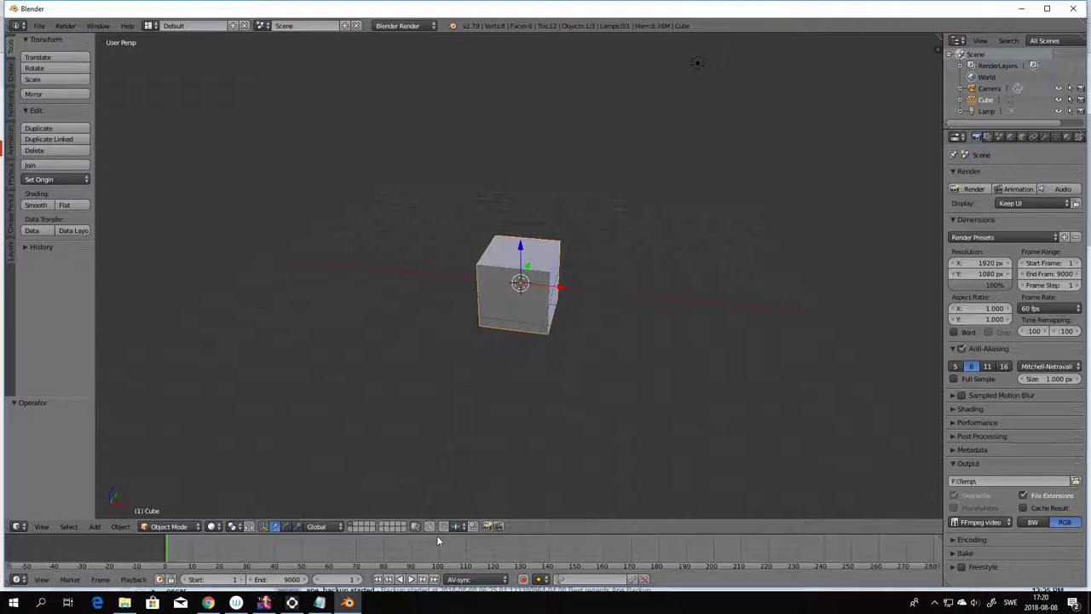
click(169, 530)
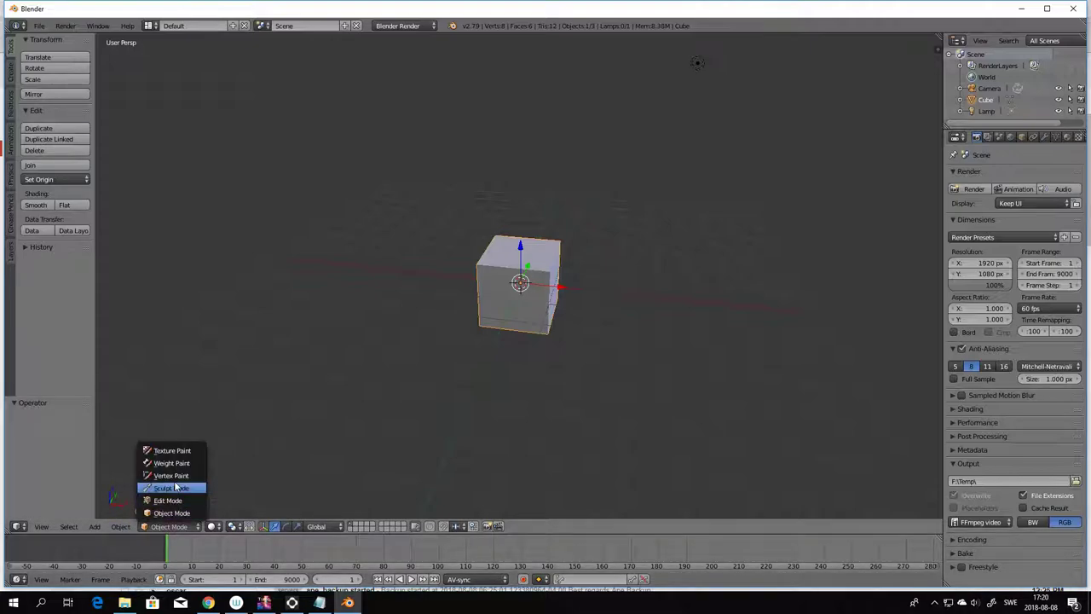
- Put the cube in Edit Mode and inset one selected face at thickness 0.1499
click(172, 502)
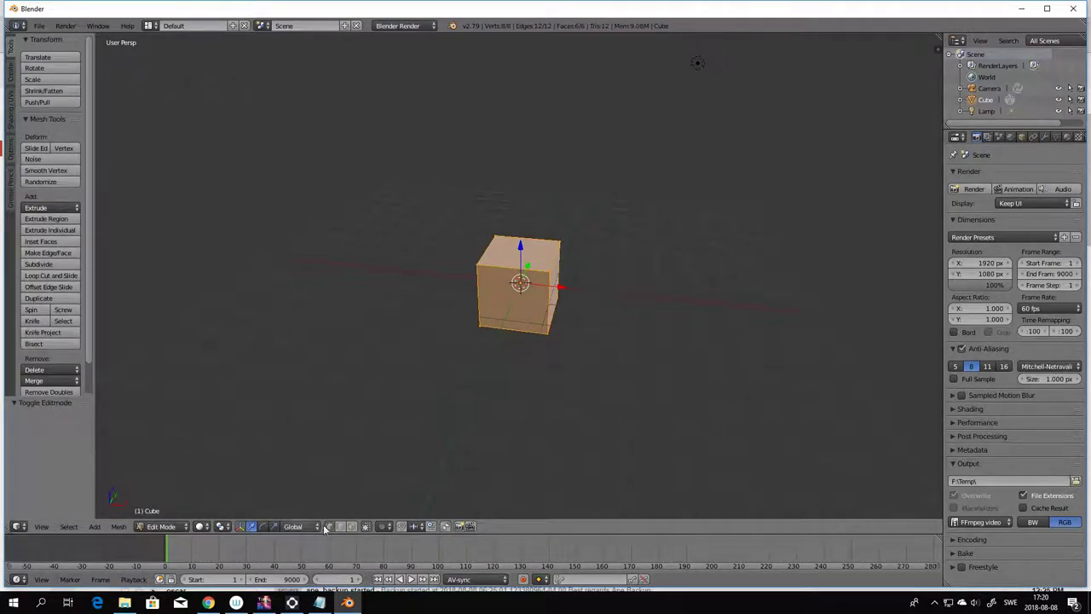
right_click(534, 314)
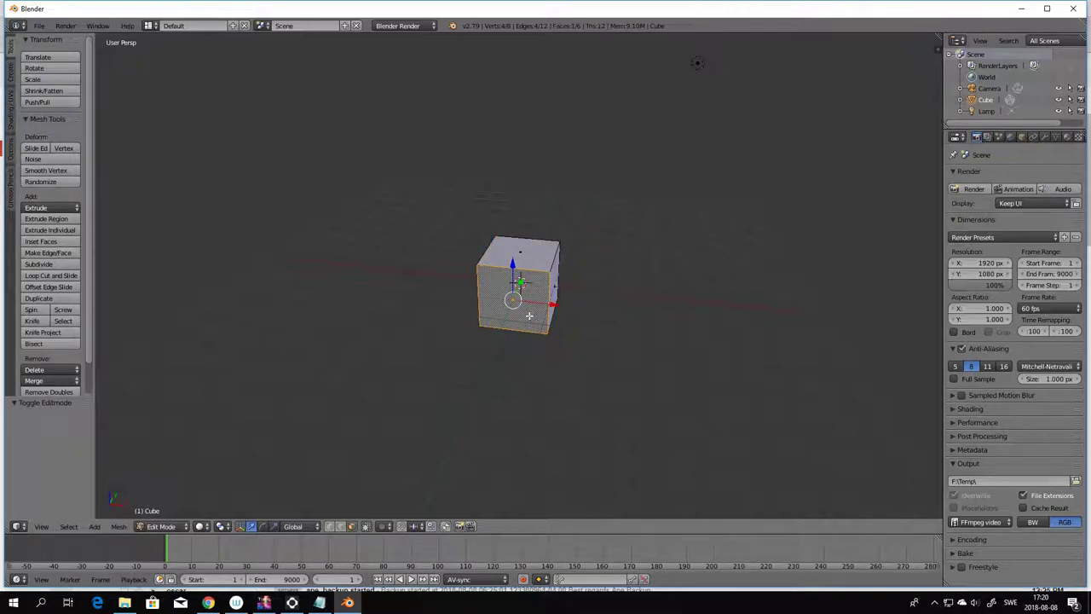
key(i)
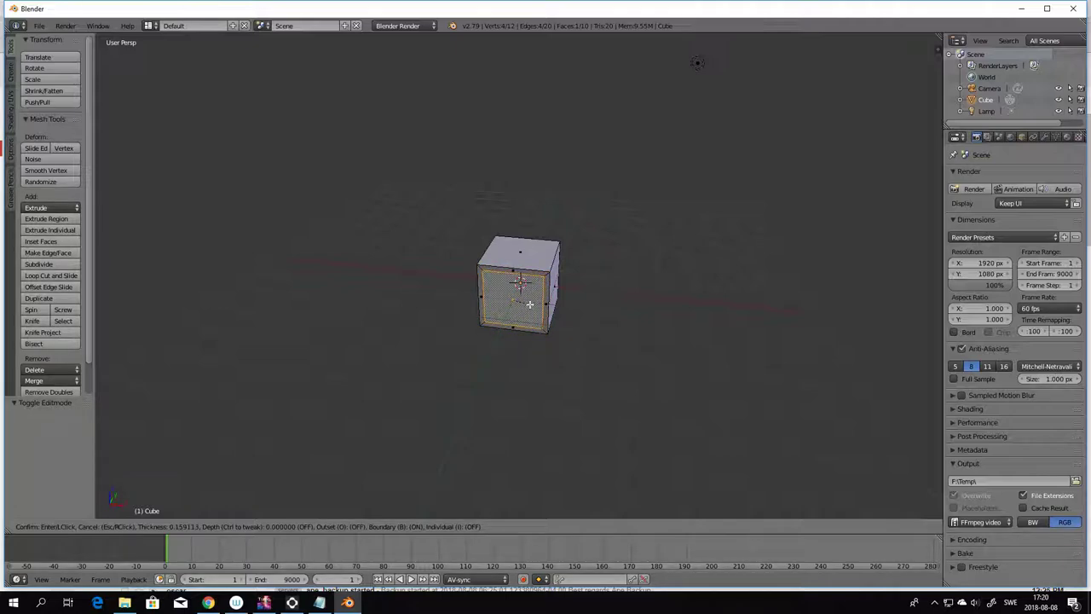
click(529, 304)
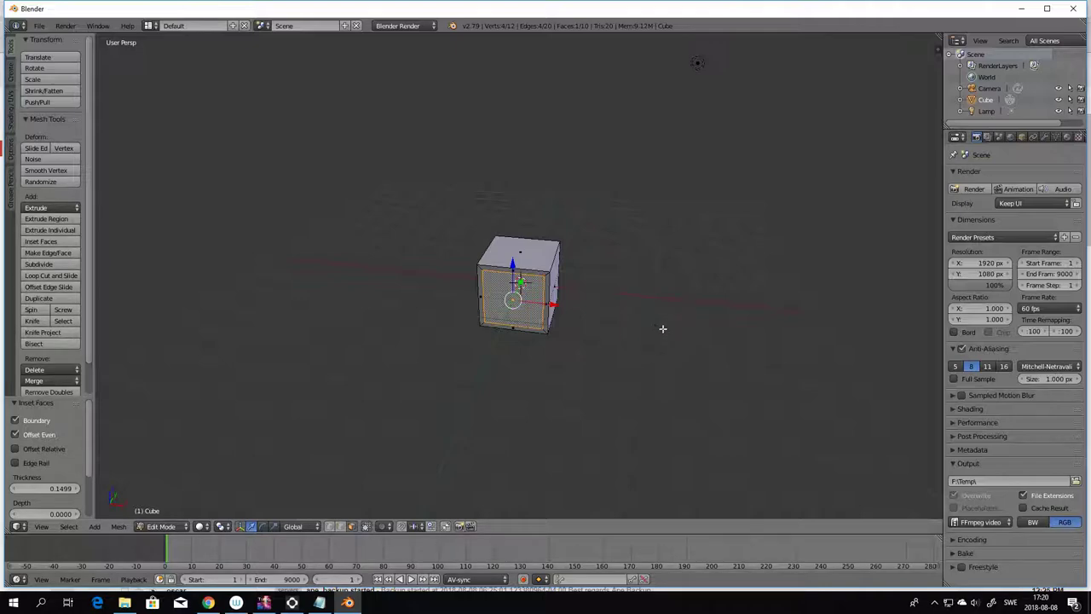
middle_drag(662, 328, 409, 326)
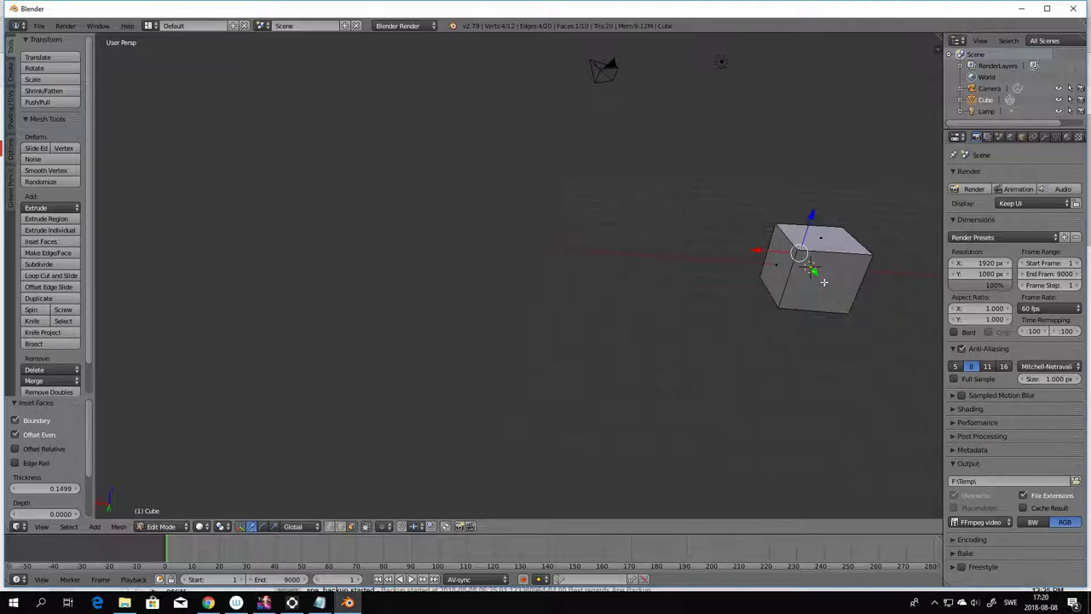
- Select the cube's front face and start an inset, cancelling it and reorienting the view
click(823, 282)
right_click(810, 267)
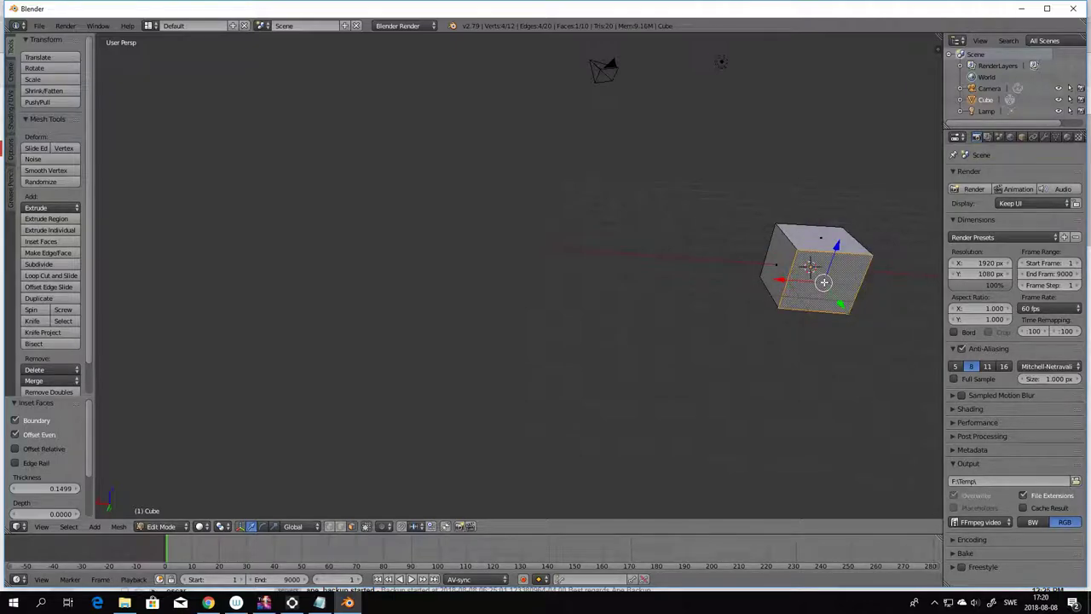
key(i)
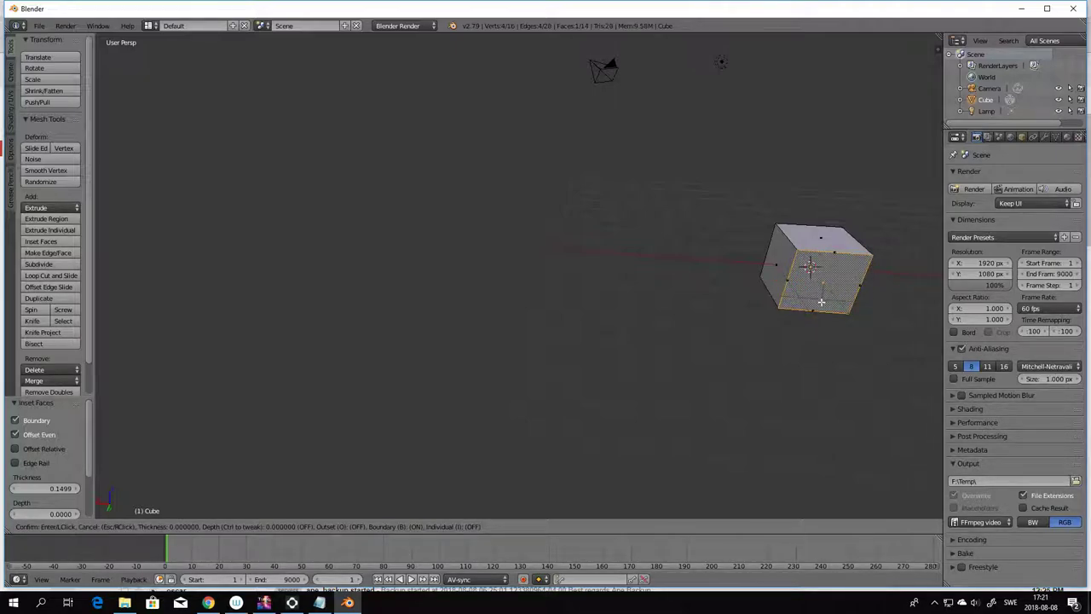
key(Escape)
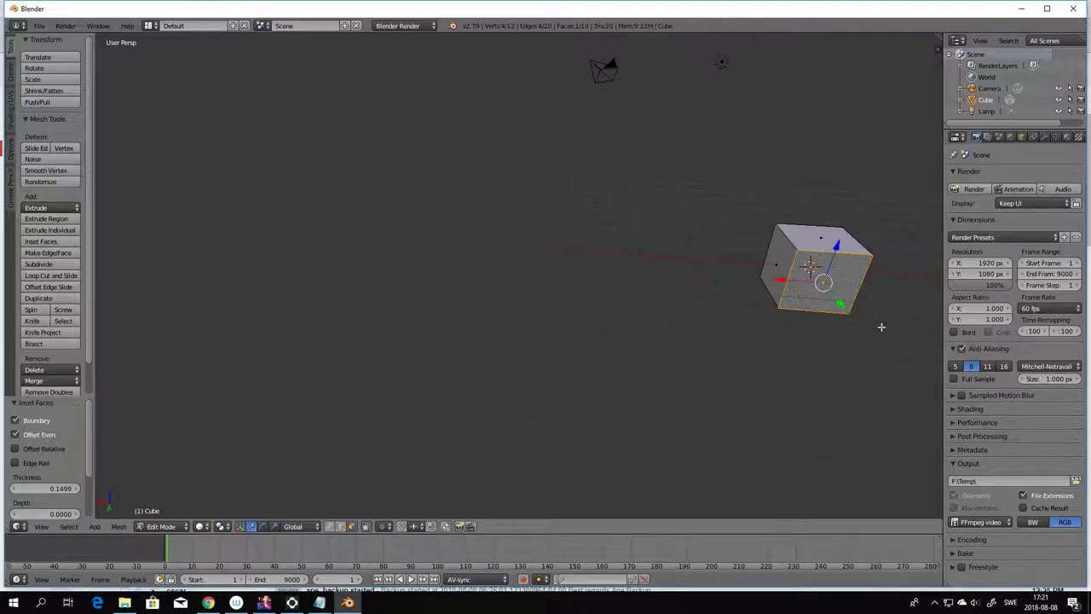
mouse_move(879, 324)
middle_down()
mouse_move(791, 361)
mouse_move(823, 370)
mouse_move(869, 343)
middle_up()
click(894, 340)
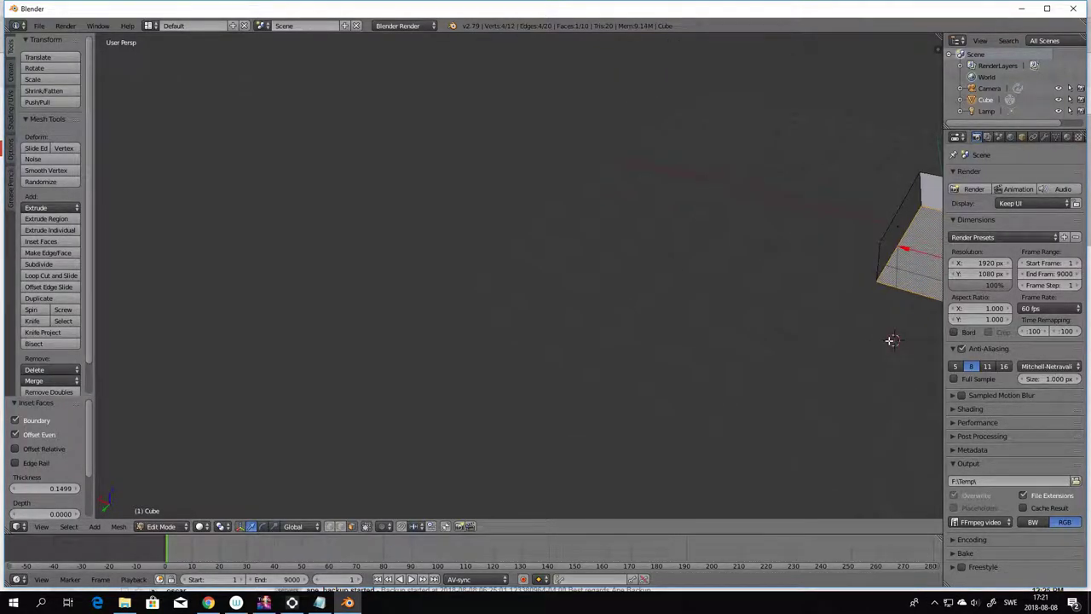
middle_drag(819, 348, 796, 339)
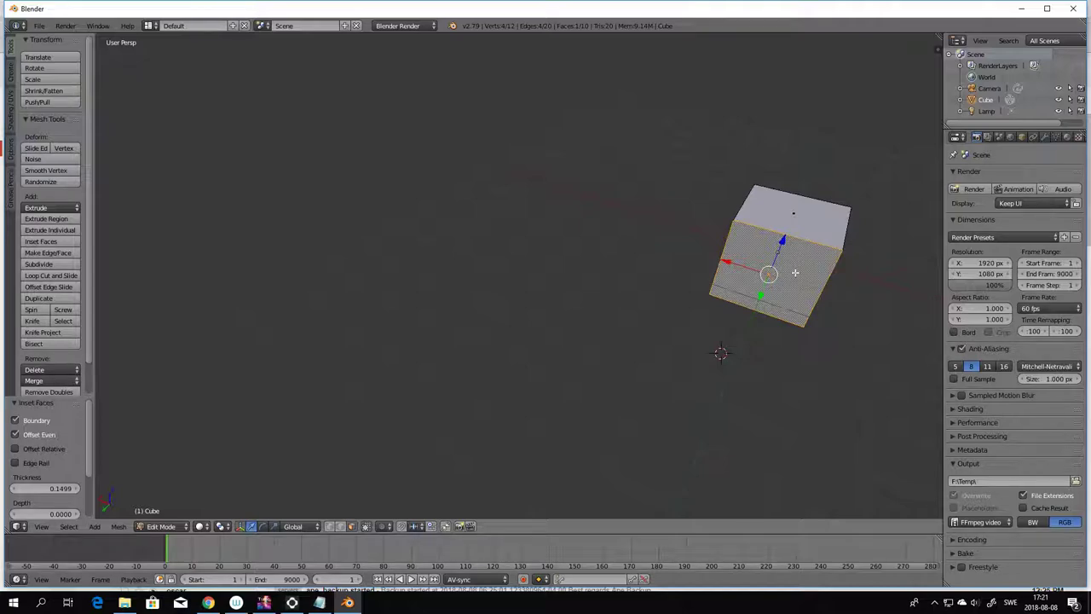
- Inset the reselected face at thickness 0.4453 and view the cube from above
click(794, 274)
key(i)
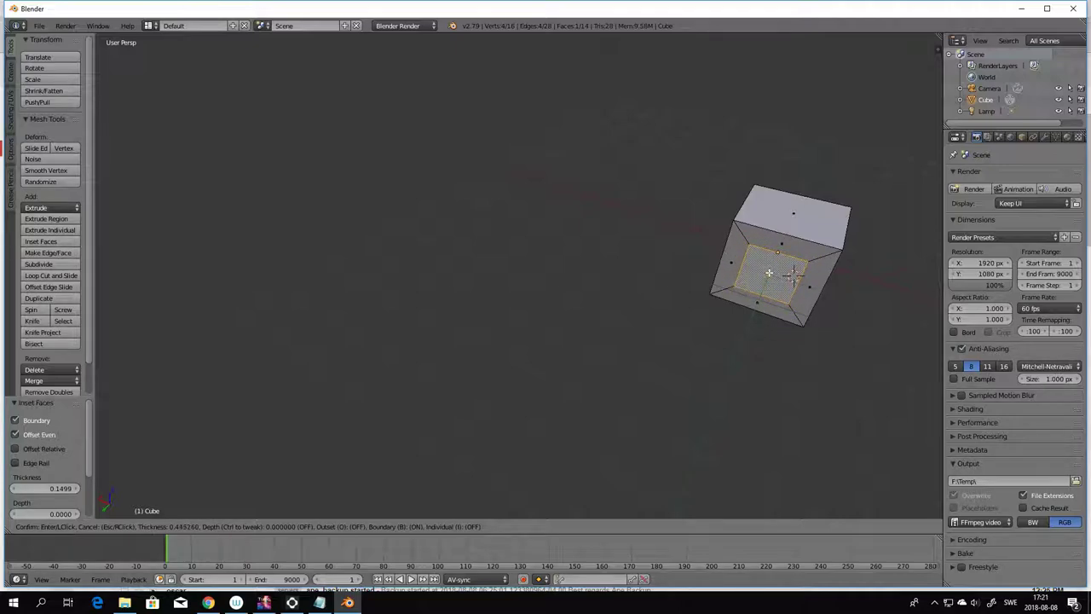
click(793, 274)
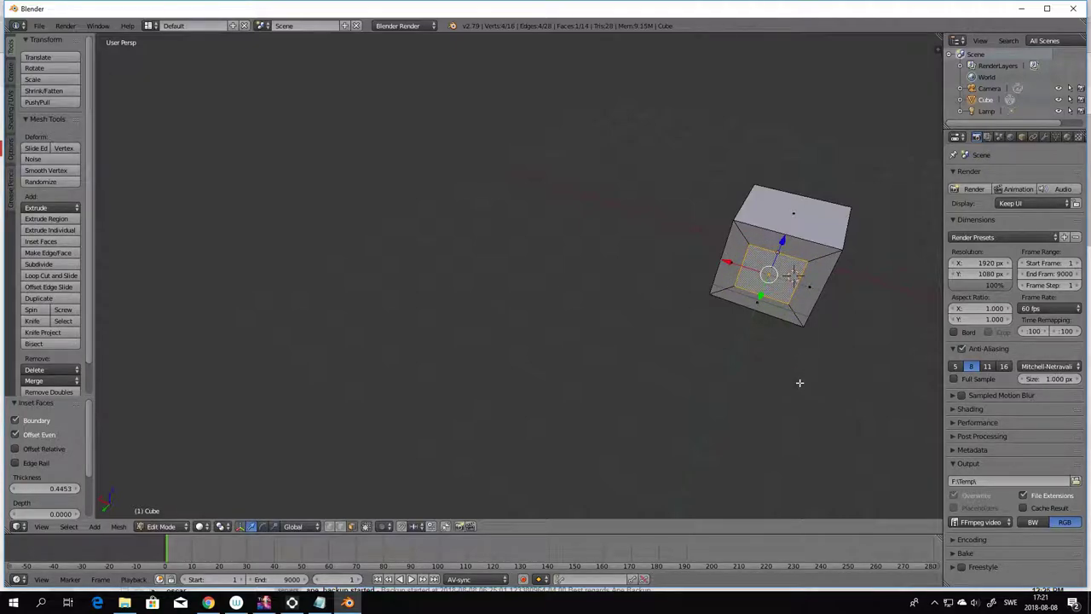
middle_drag(798, 382, 163, 346)
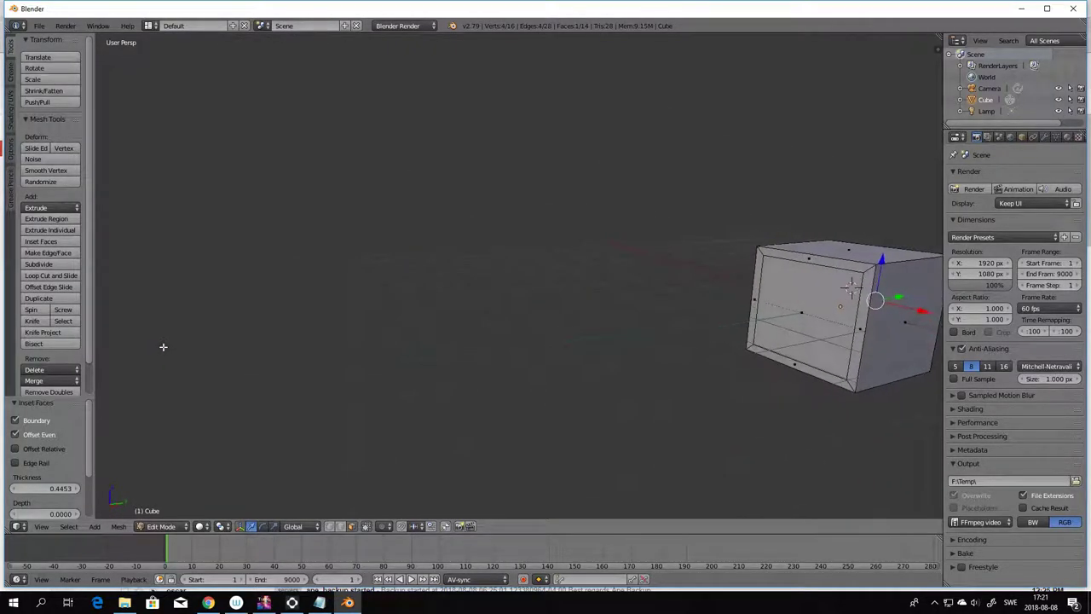
middle_drag(180, 388, 732, 389)
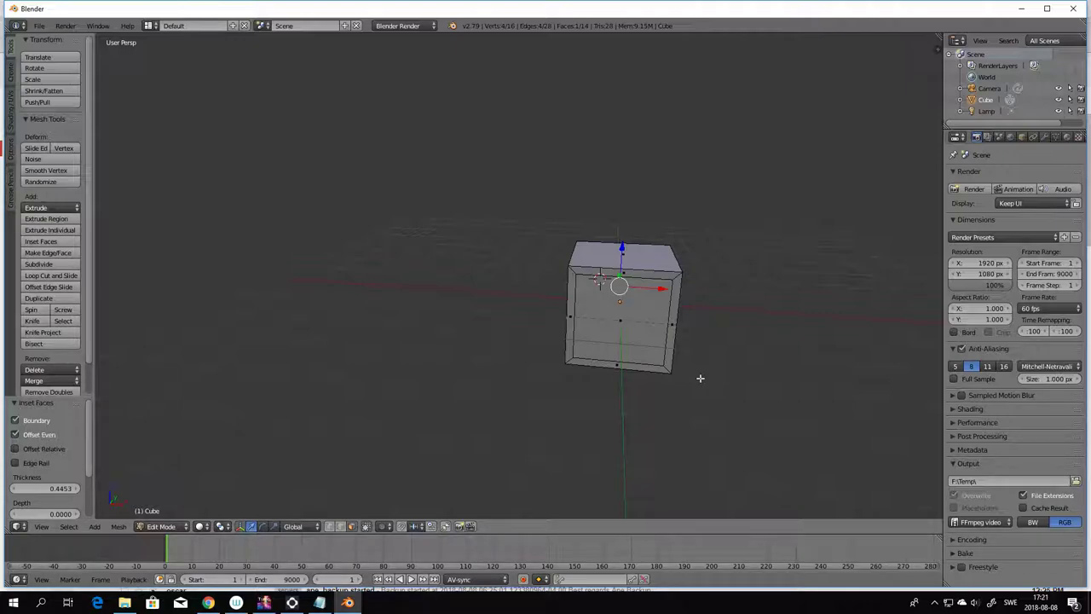
middle_drag(699, 400, 653, 414)
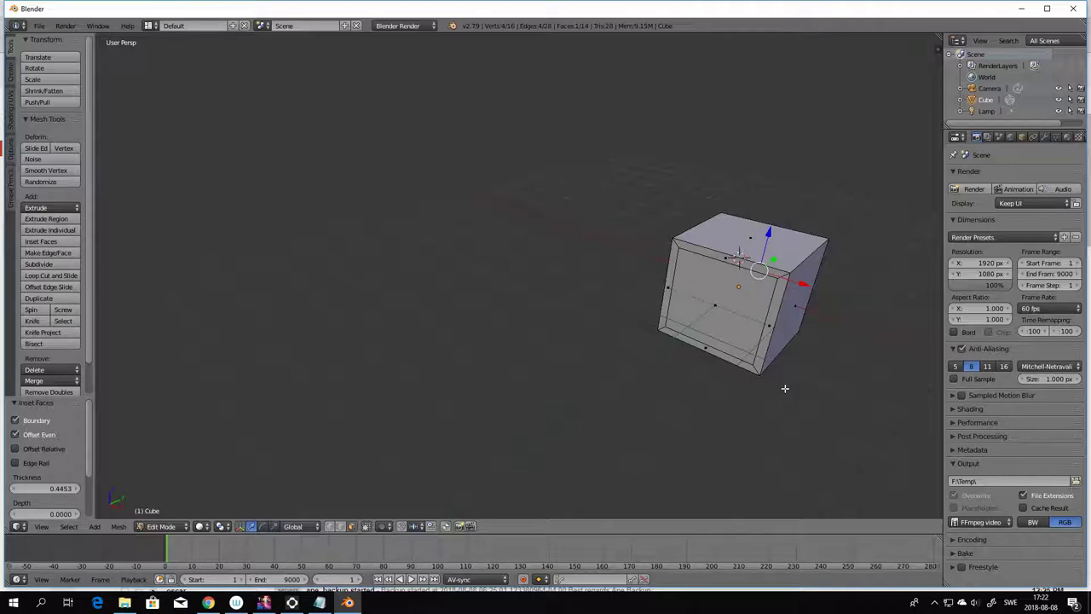
- Loop-cut the cube once with Ctrl+R, splitting its inset faces with a vertical edge loop
key(ctrl+r)
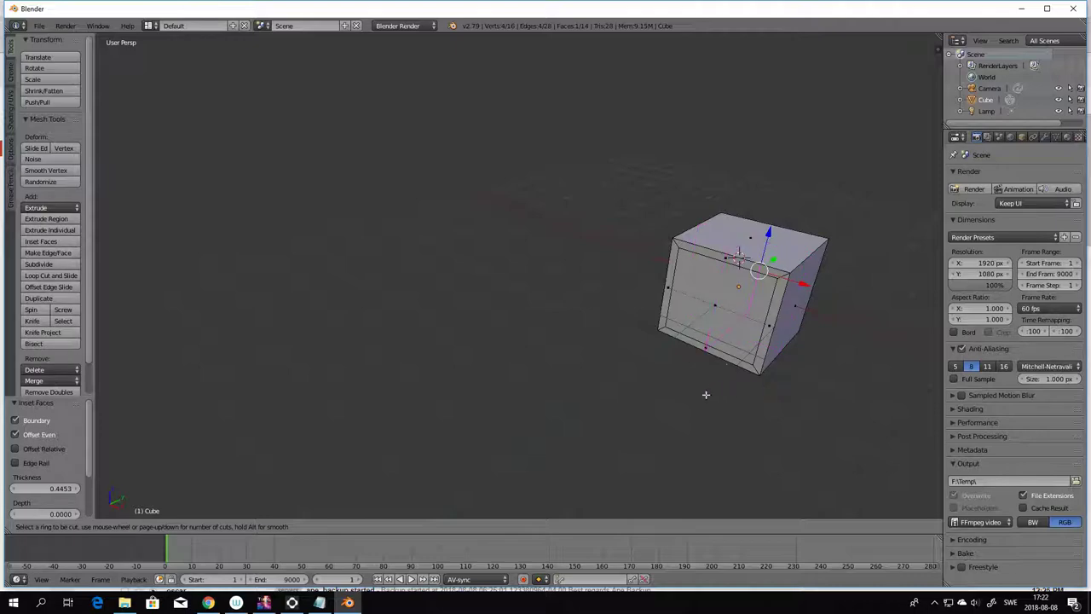
click(720, 365)
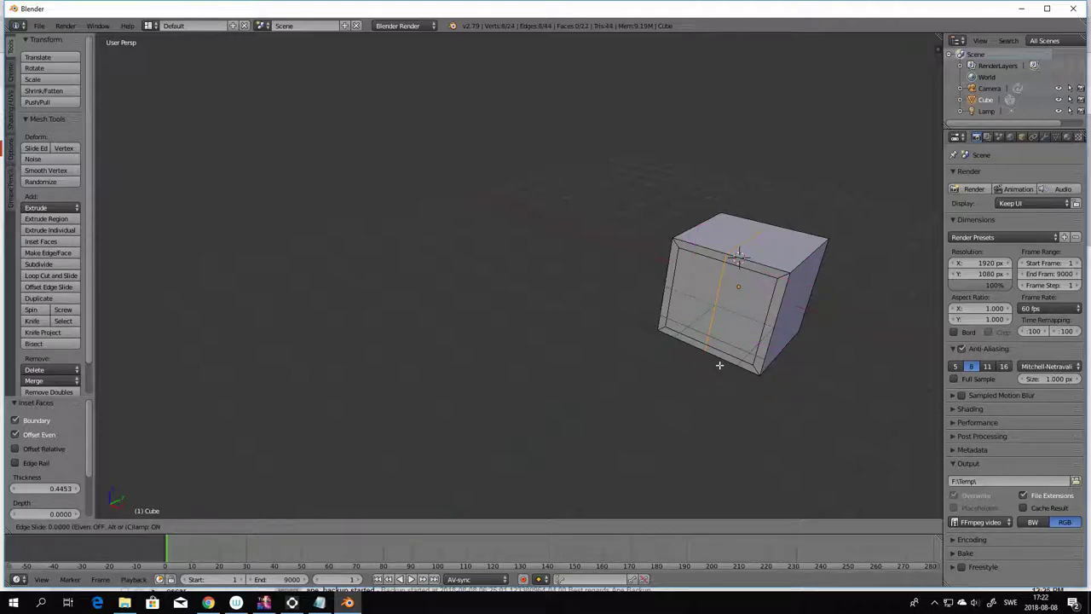
click(719, 399)
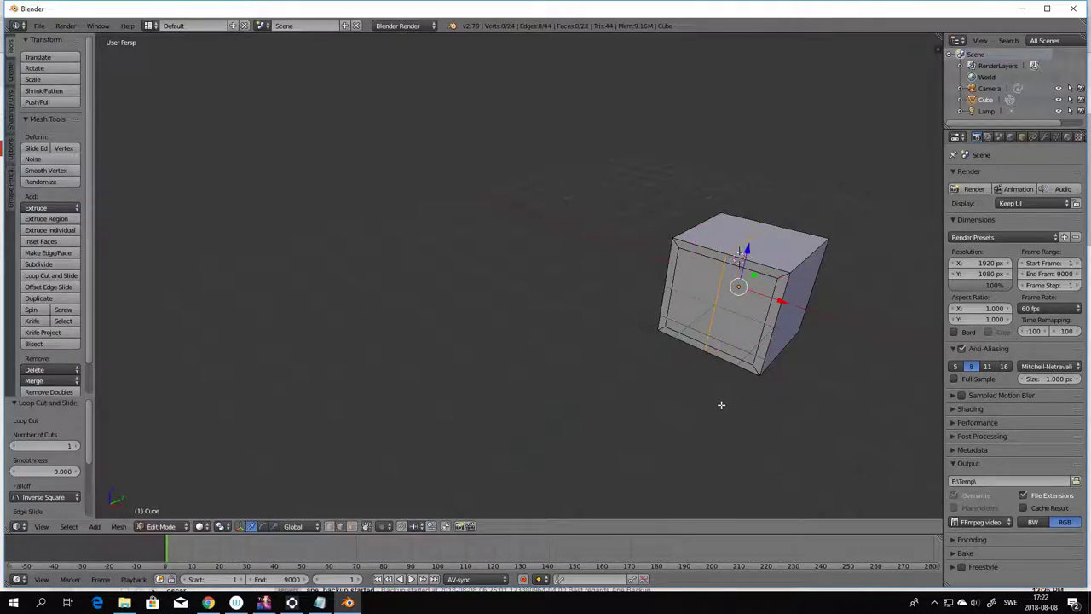
middle_drag(753, 441, 826, 434)
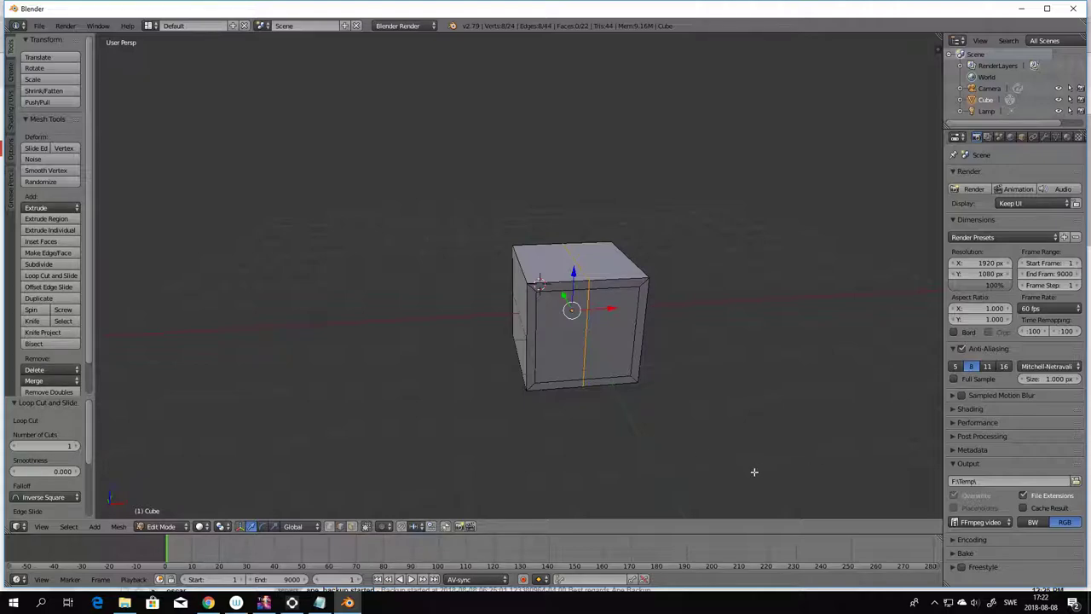
middle_drag(753, 472, 779, 479)
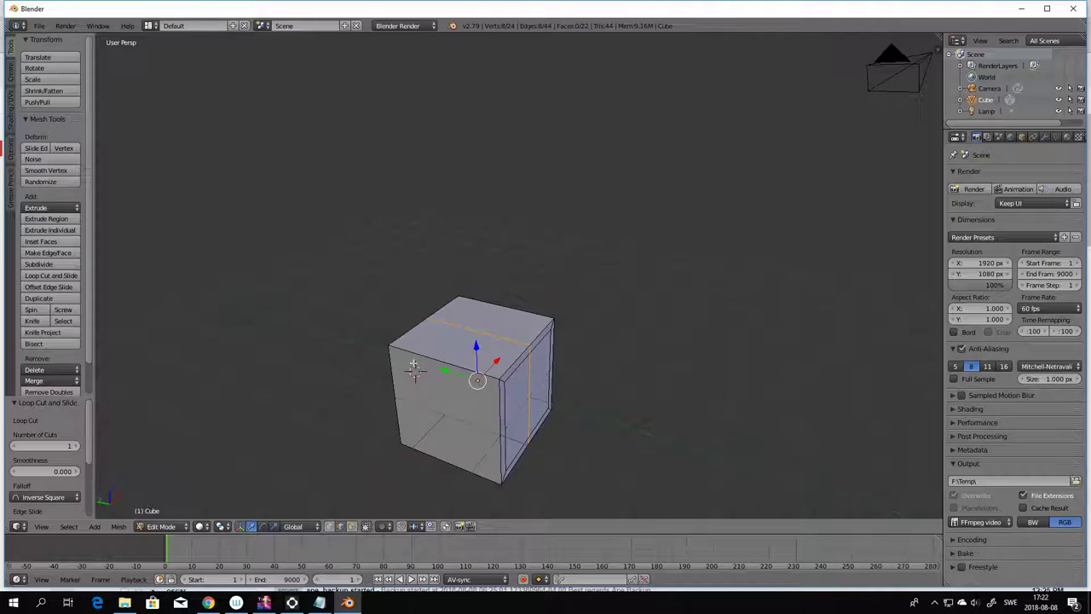
- Select the faces on the cube's right side, undoing an accidental extrusion
mouse_move(372, 320)
ctrl+mouse_down()
mouse_move(513, 375)
mouse_move(542, 416)
mouse_move(542, 460)
mouse_move(527, 484)
mouse_move(492, 489)
mouse_move(396, 480)
mouse_move(369, 457)
ctrl+mouse_up()
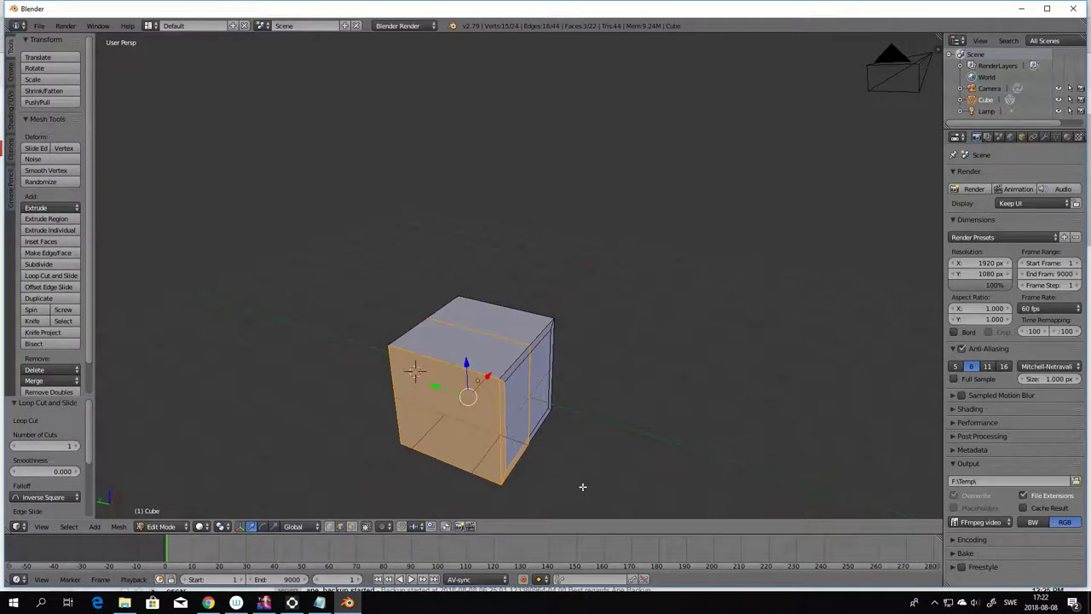
mouse_move(582, 486)
middle_down()
mouse_move(597, 438)
mouse_move(594, 491)
middle_up()
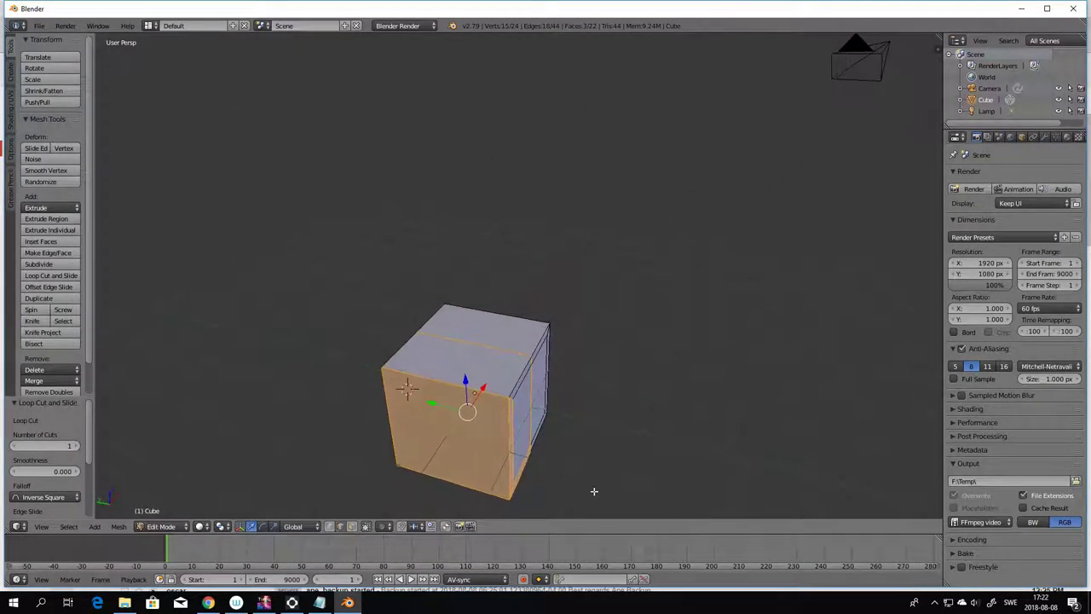
click(616, 487)
ctrl+right_click(377, 321)
key(ctrl+z)
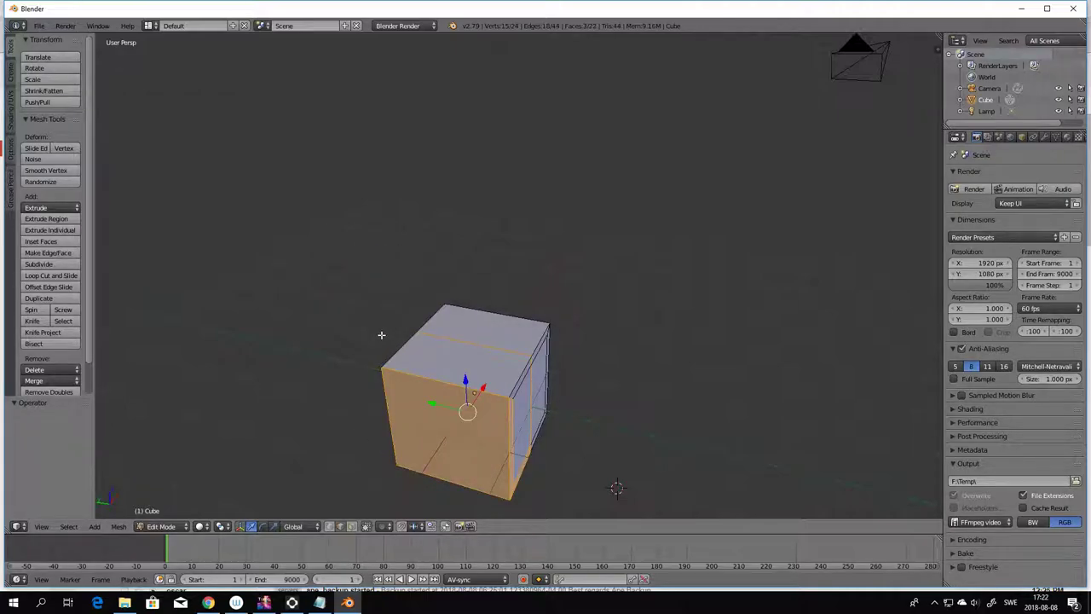
- Clear the selection, lasso-select the cube's front faces and open the Mesh menu
key(a)
key(a)
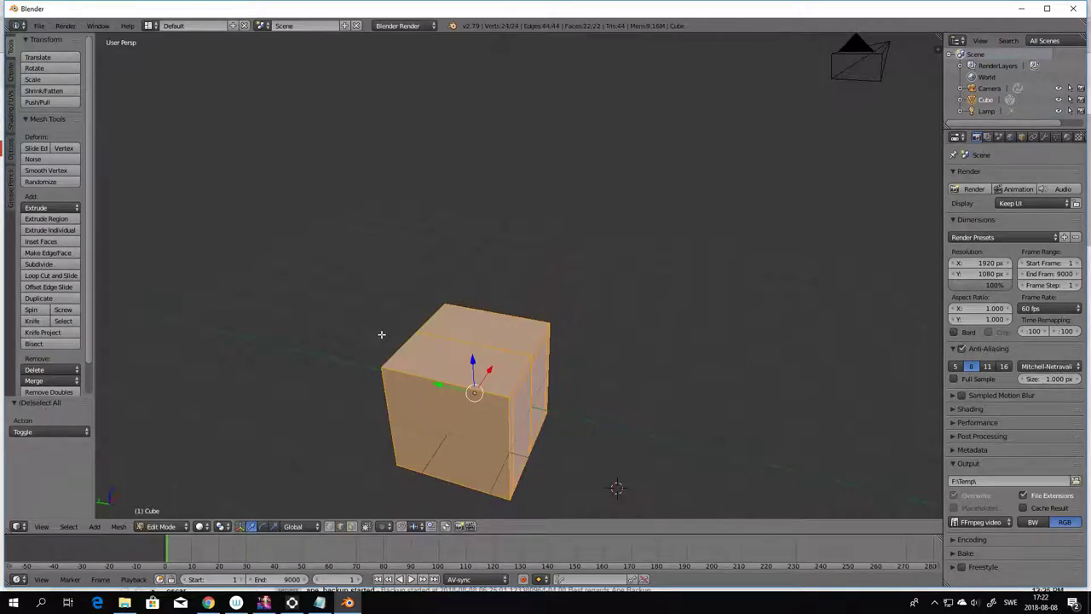
key(a)
alt+right_click(532, 438)
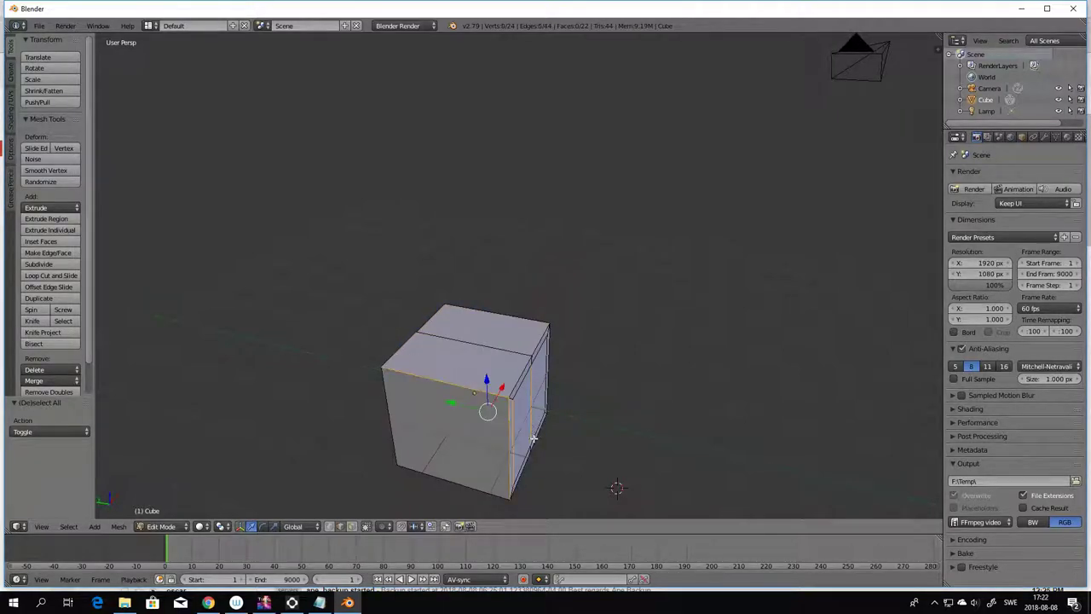
key(a)
key(a)
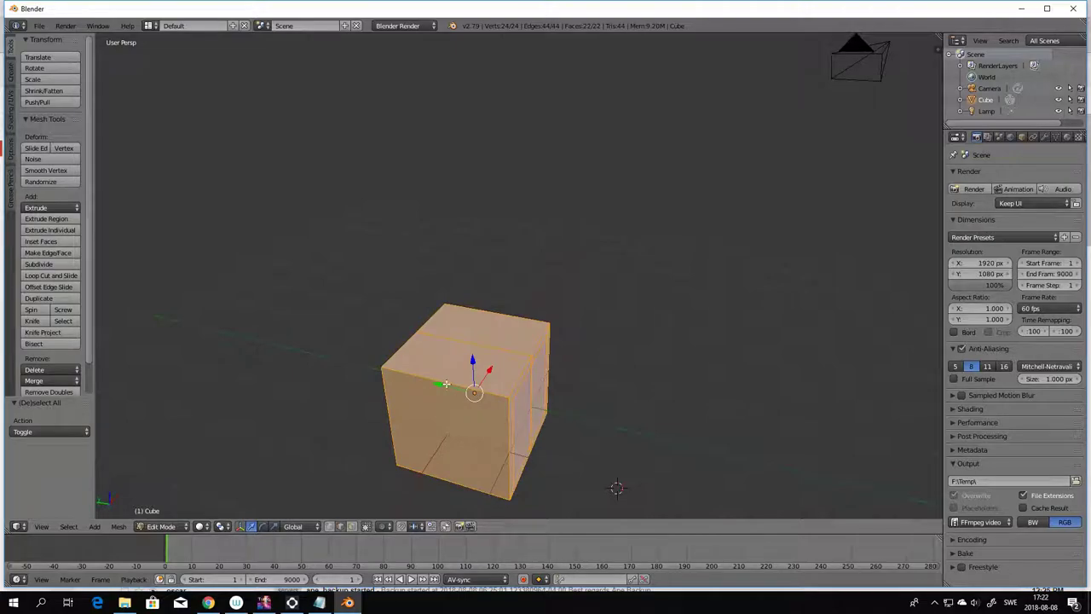
key(a)
mouse_move(378, 341)
ctrl+mouse_down()
mouse_move(538, 416)
mouse_move(531, 501)
mouse_move(503, 519)
mouse_move(376, 491)
mouse_move(373, 353)
ctrl+mouse_up()
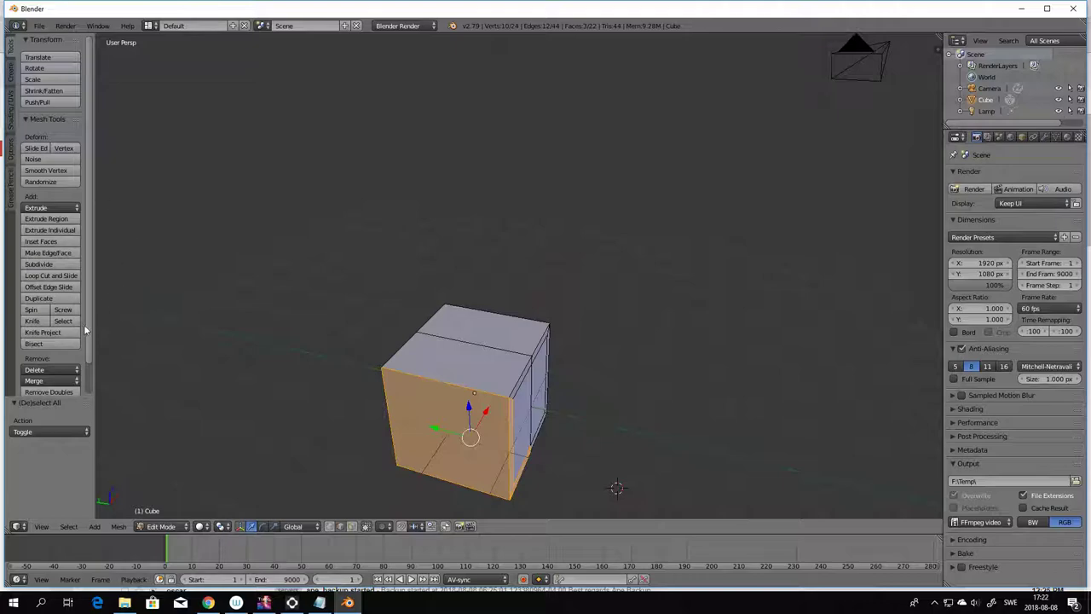
click(116, 527)
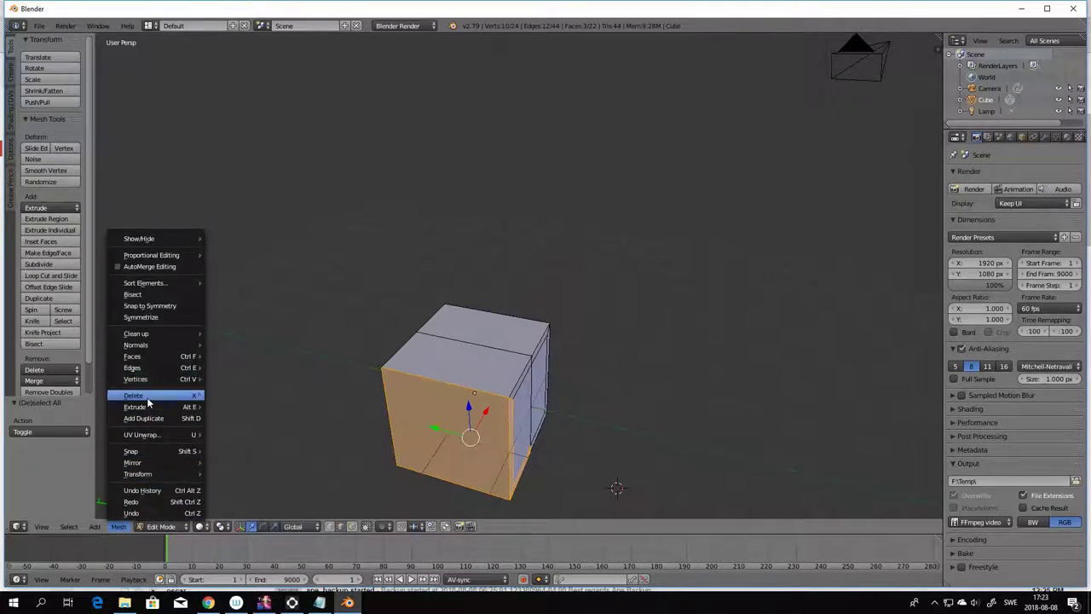
- Close the Mesh menu without deleting and switch to edge select mode
mouse_move(149, 403)
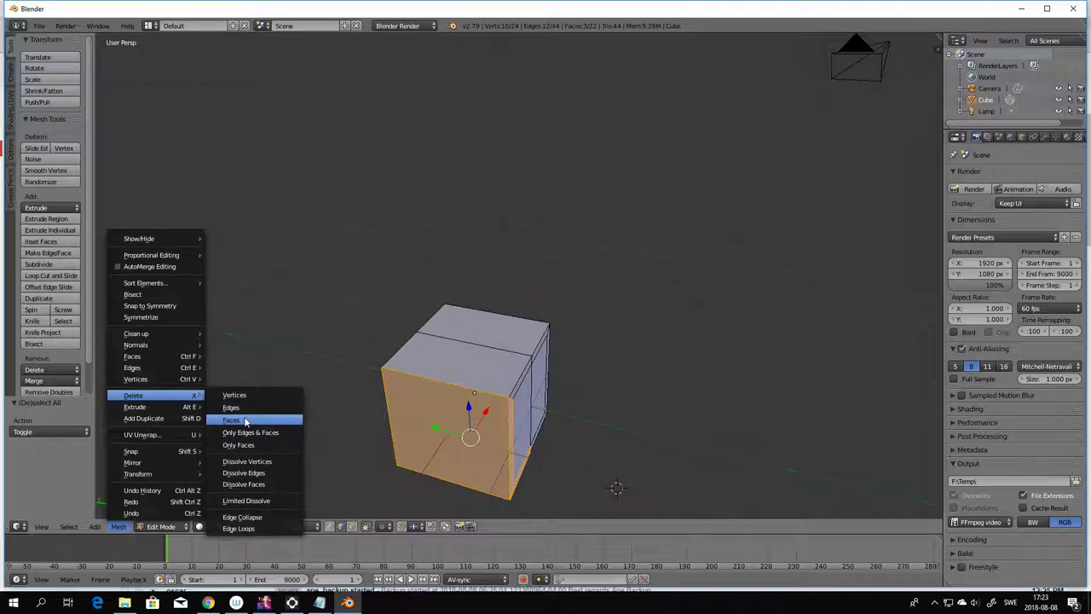
key(Escape)
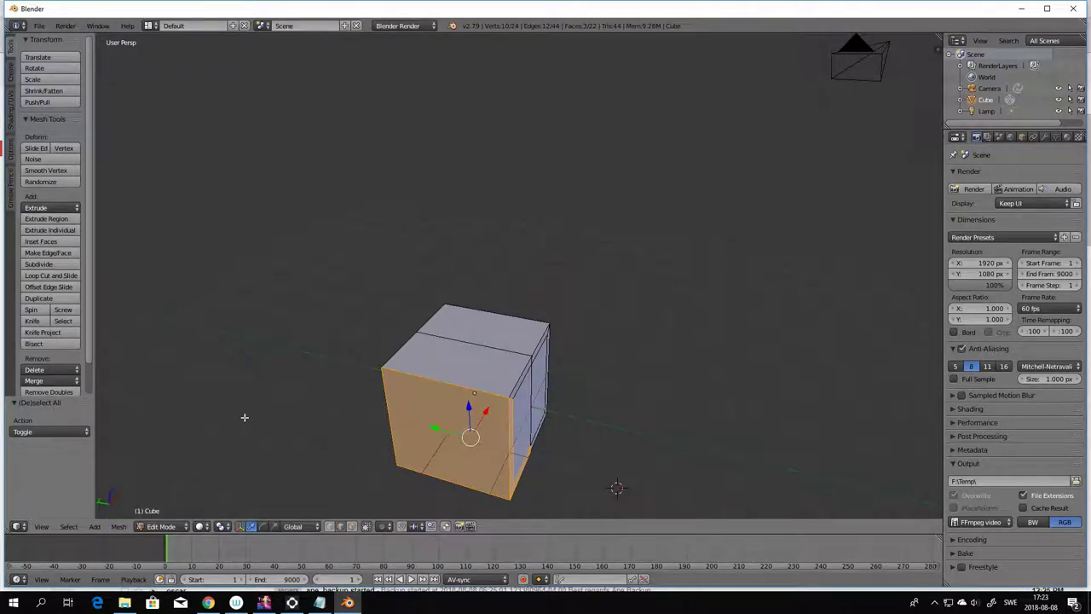
click(340, 526)
click(335, 371)
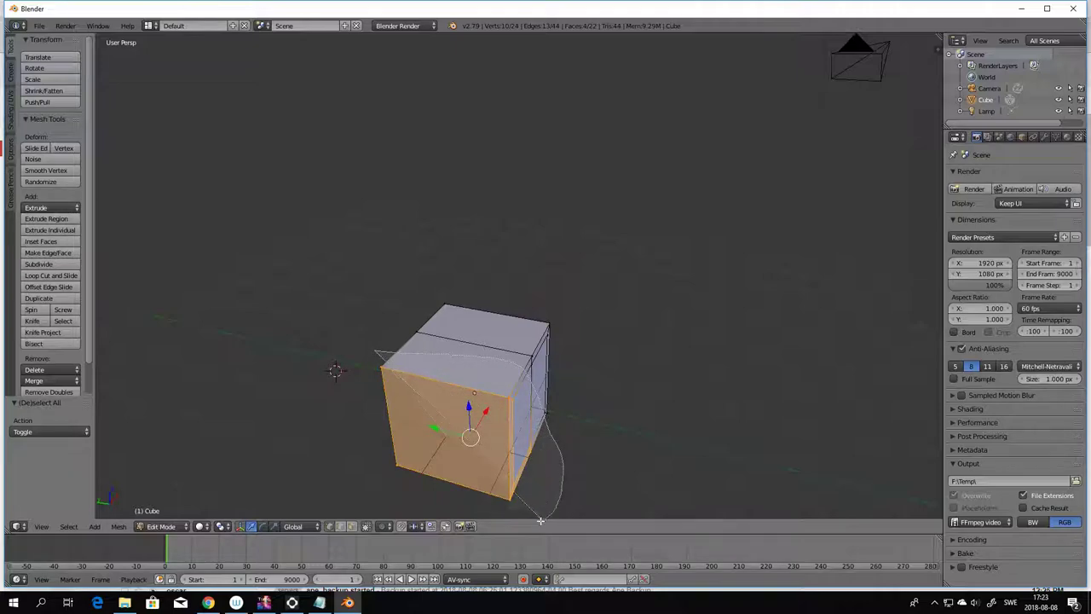
click(379, 347)
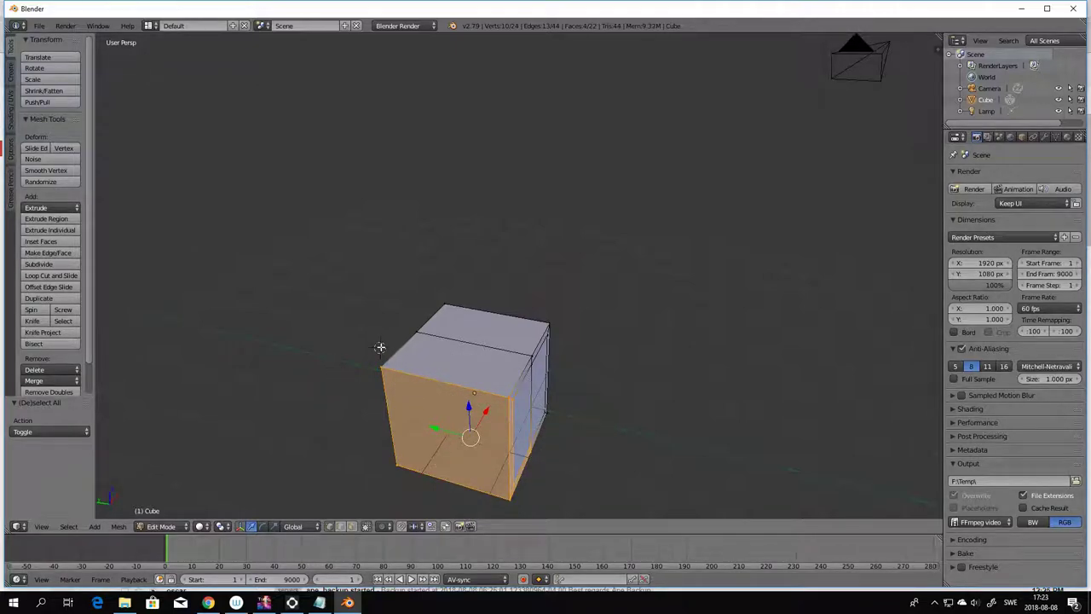
- Try selecting around the front face, then clear the selection and view the cube from the front
shift+right_click(540, 491)
mouse_move(401, 346)
ctrl+mouse_down()
mouse_move(484, 370)
mouse_move(529, 411)
mouse_move(538, 462)
mouse_move(497, 513)
mouse_move(455, 510)
mouse_move(345, 463)
mouse_move(332, 399)
mouse_move(375, 354)
ctrl+mouse_up()
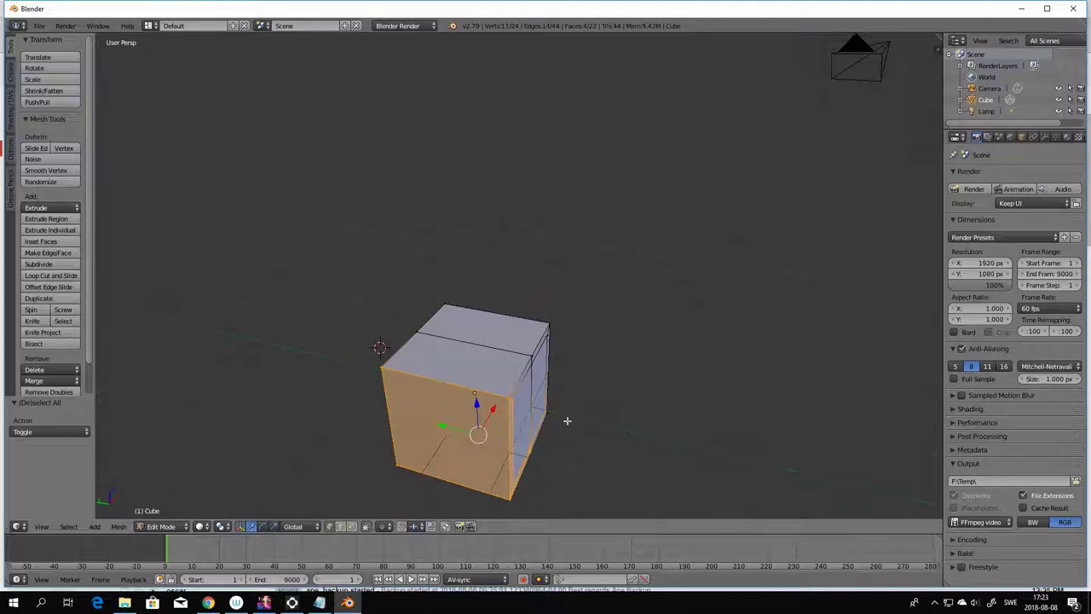
key(a)
key(a)
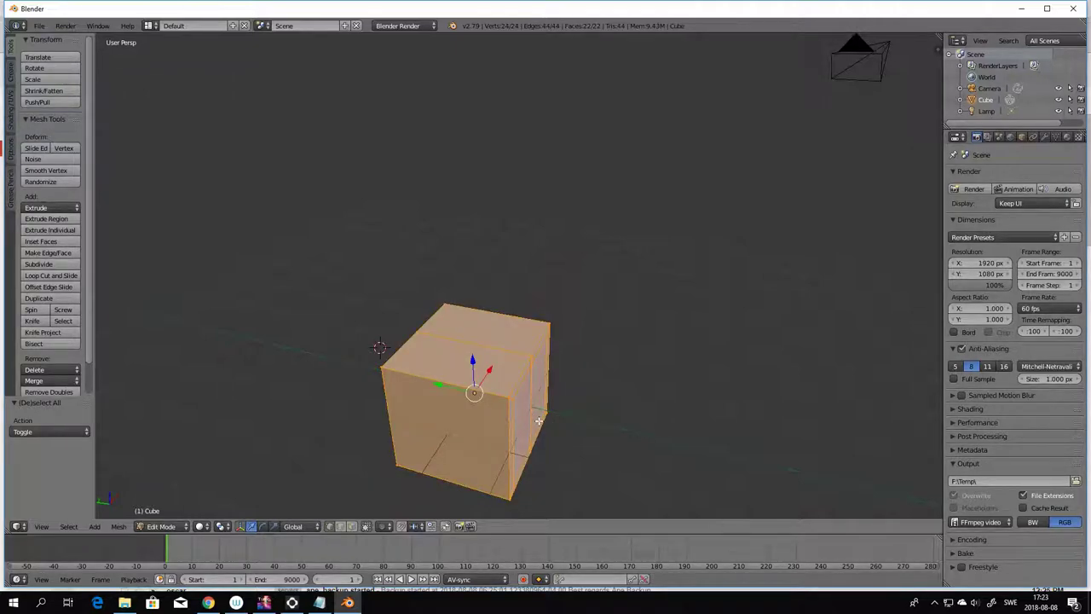
key(a)
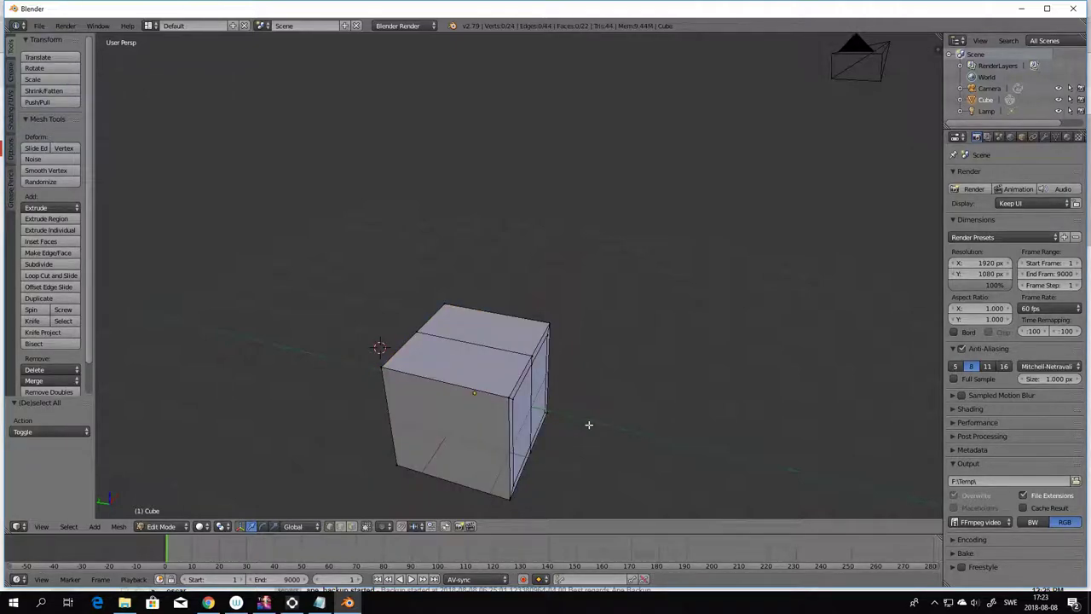
key(KP_1)
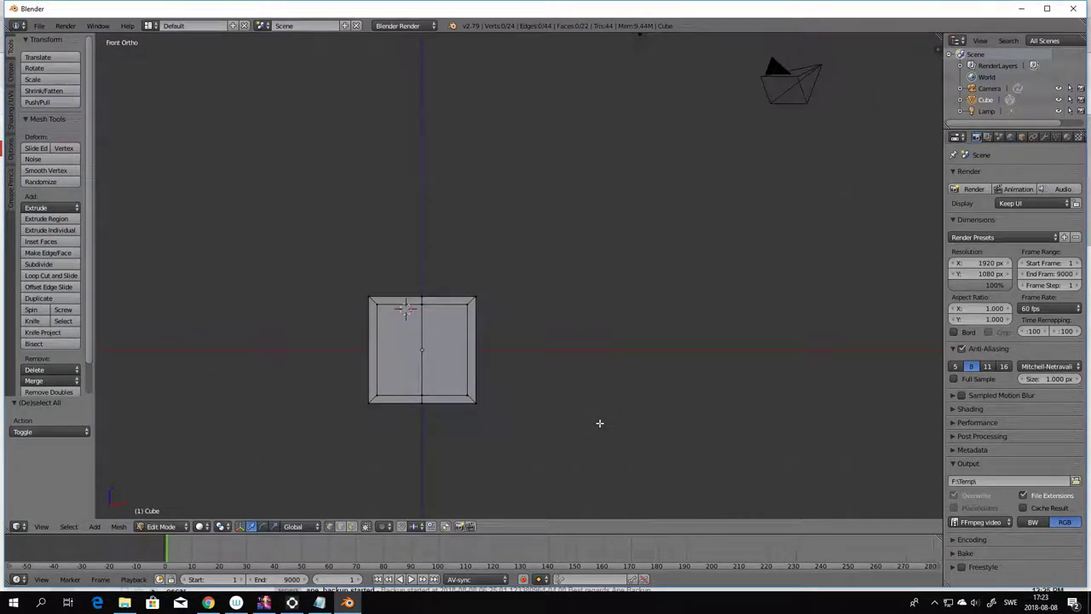
- Orbit to the cube's front and make trial selections along its top and right side, then clear them
middle_drag(586, 394, 651, 417)
scroll(658, 420, down, 3)
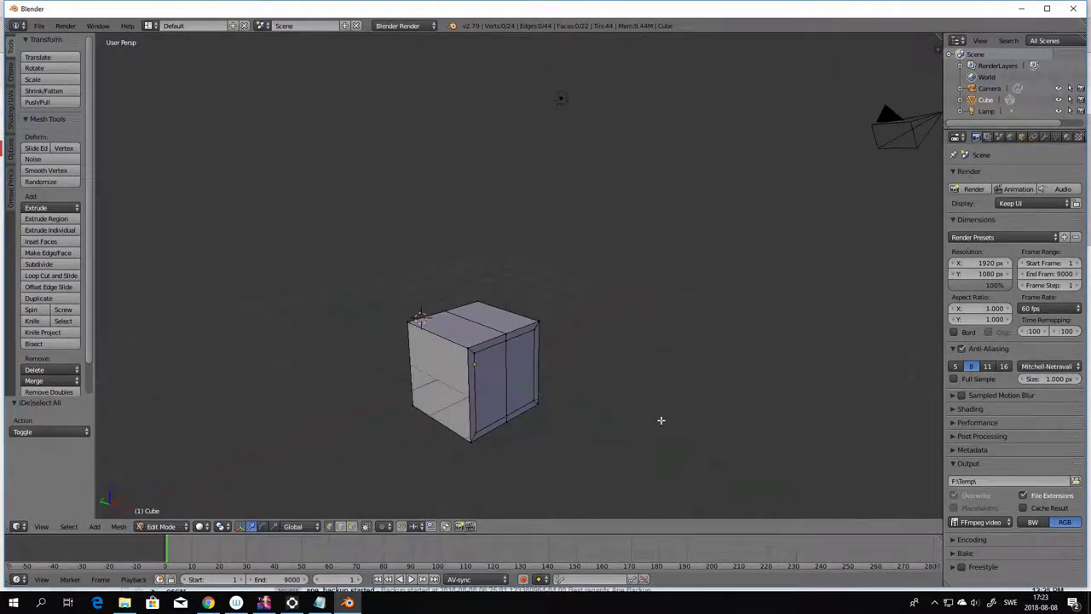
middle_drag(516, 417, 554, 428)
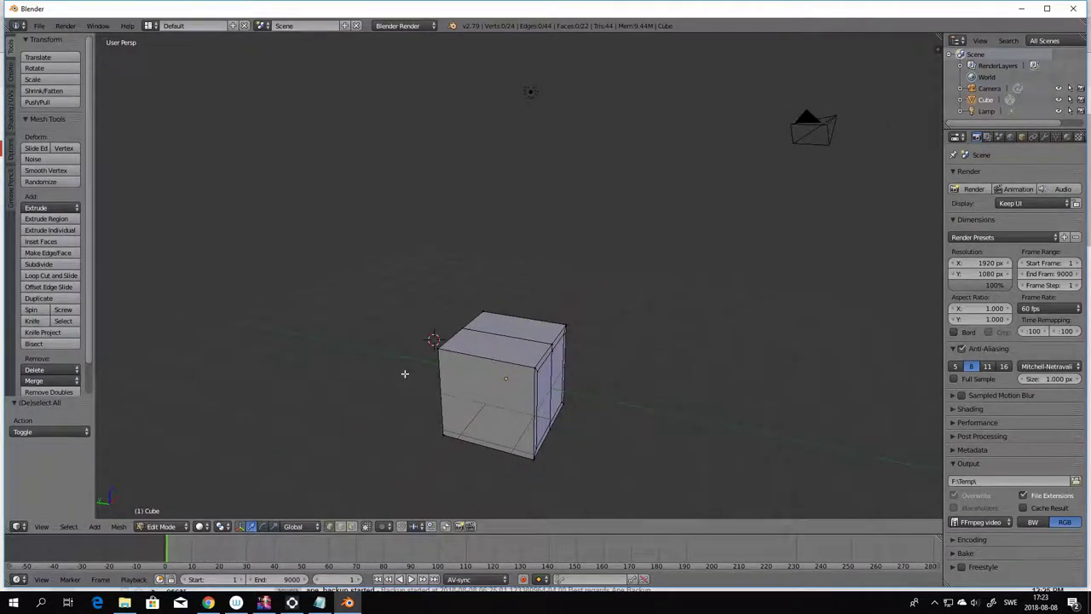
right_click(494, 371)
key(a)
key(a)
key(a)
mouse_move(416, 340)
ctrl+mouse_down()
mouse_move(520, 352)
mouse_move(554, 384)
mouse_move(554, 454)
mouse_move(543, 469)
ctrl+mouse_up()
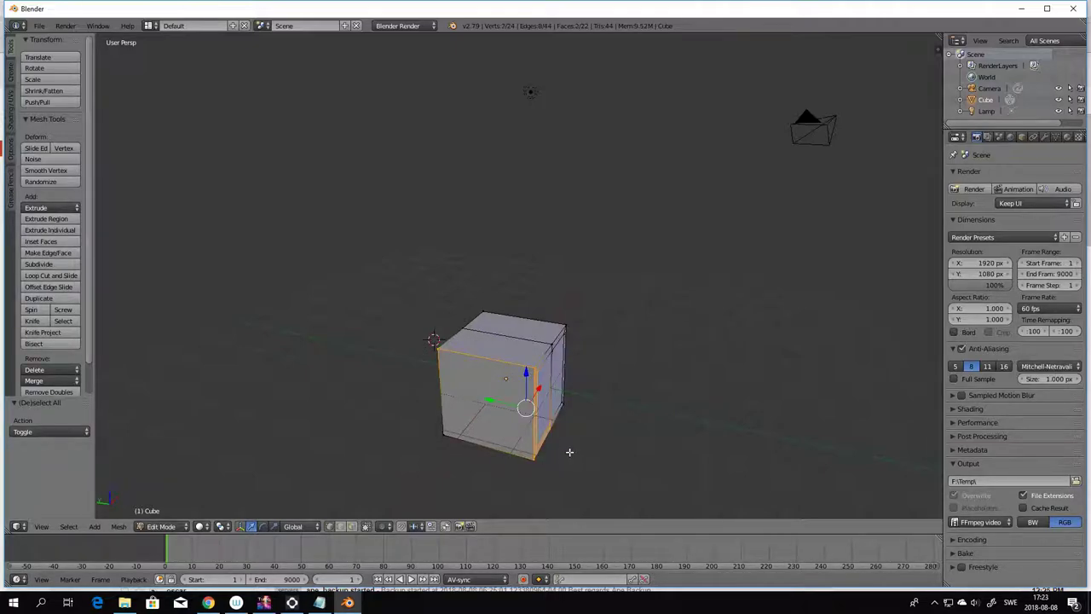
key(a)
key(a)
- Select the two faces on the cube's near side and view them edge-on
key(a)
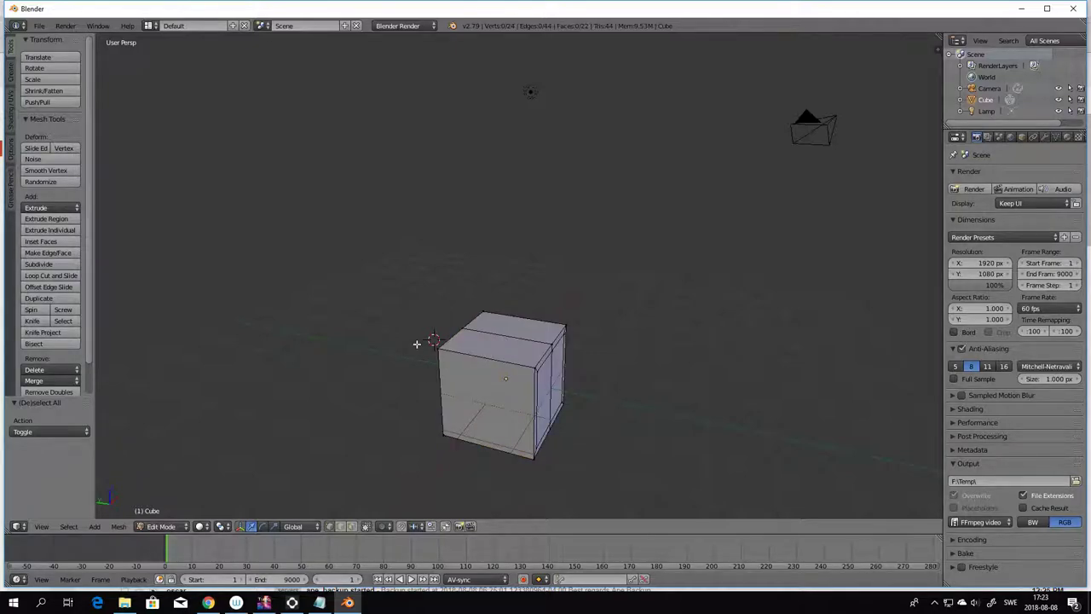
mouse_move(416, 340)
ctrl+mouse_down()
mouse_move(519, 358)
mouse_move(552, 392)
mouse_move(552, 434)
ctrl+mouse_up()
key(a)
mouse_move(556, 437)
middle_down()
mouse_move(565, 449)
mouse_move(543, 448)
middle_up()
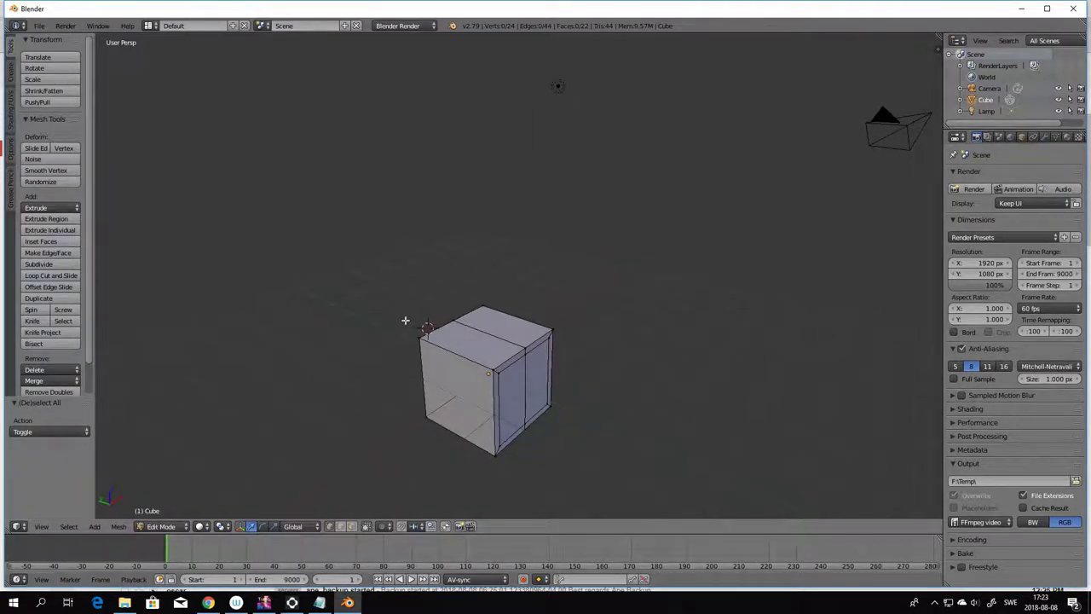
mouse_move(401, 326)
ctrl+mouse_down()
mouse_move(489, 365)
mouse_move(512, 401)
mouse_move(499, 459)
mouse_move(481, 470)
mouse_move(401, 438)
ctrl+mouse_up()
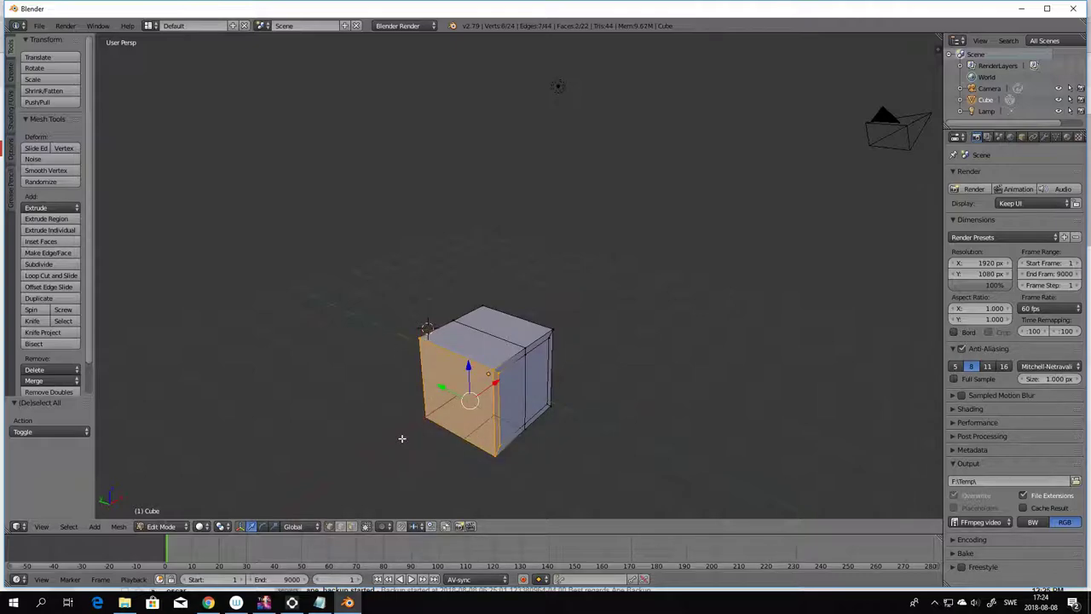
middle_drag(529, 441, 588, 448)
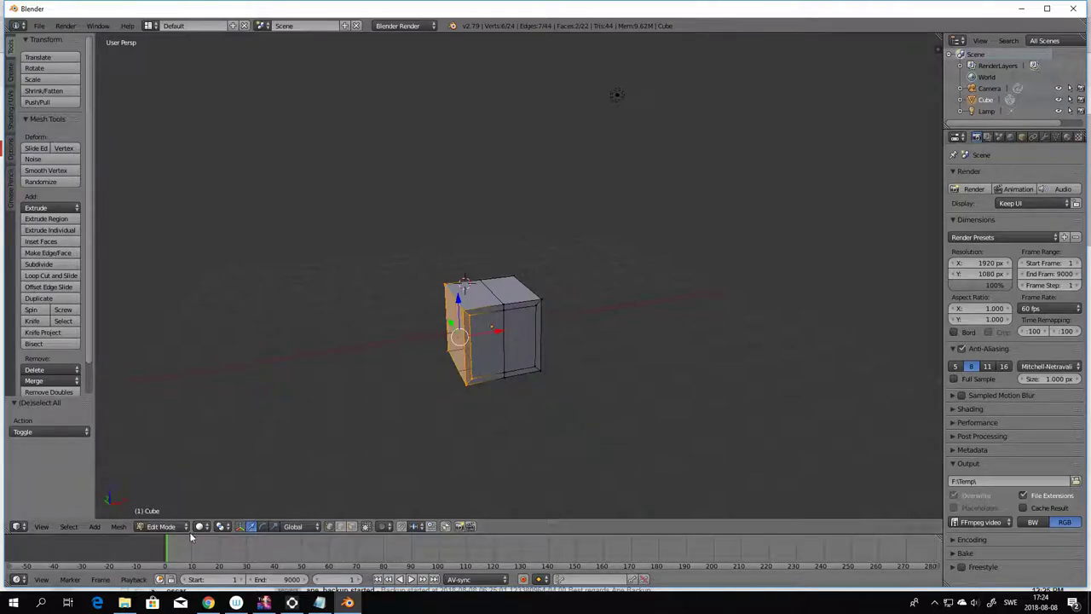
- Delete the two selected side faces, leaving 24 vertices, 43 edges and 20 faces
click(120, 527)
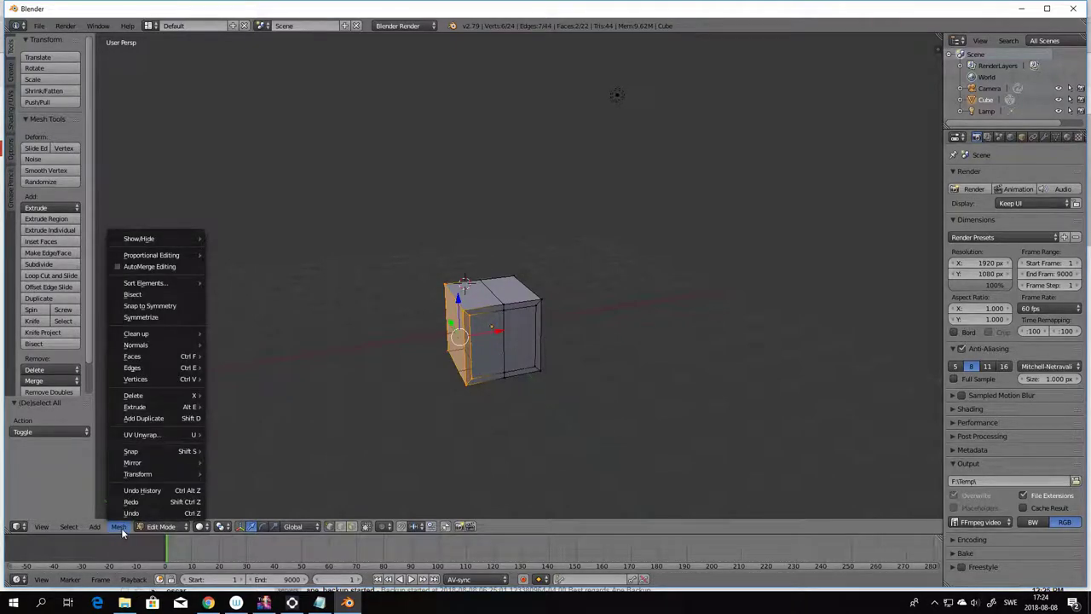
mouse_move(145, 395)
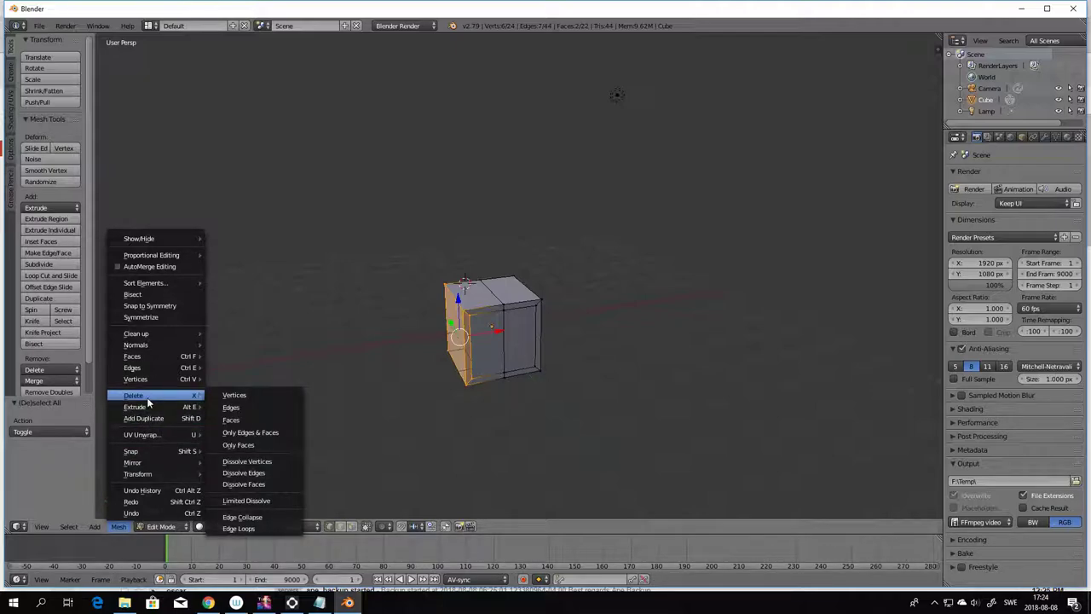
click(237, 419)
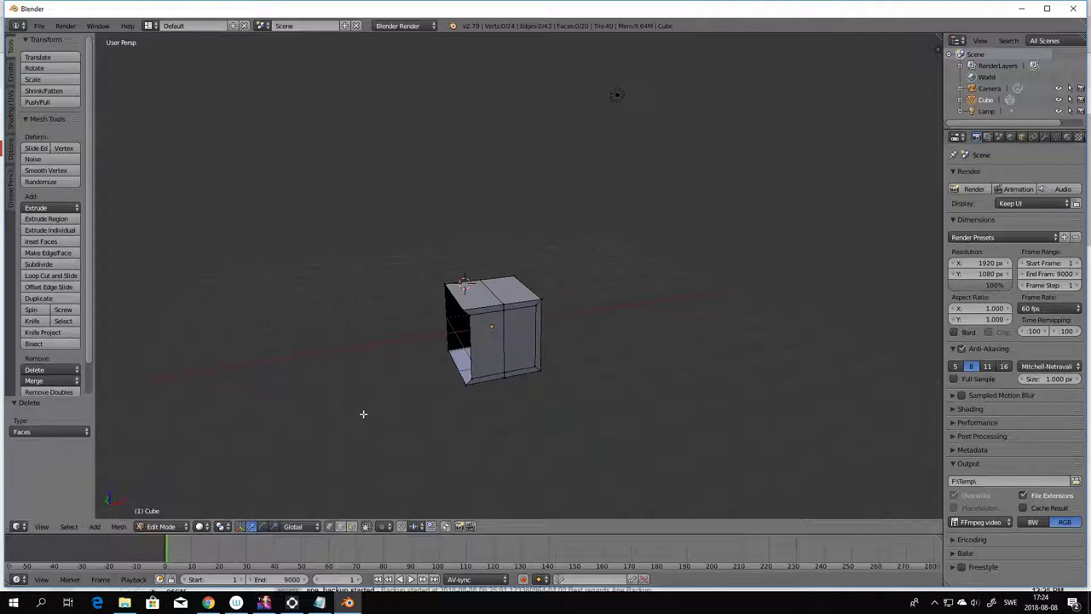
- Inspect the open side from above and select the faces around it
middle_drag(363, 412, 431, 457)
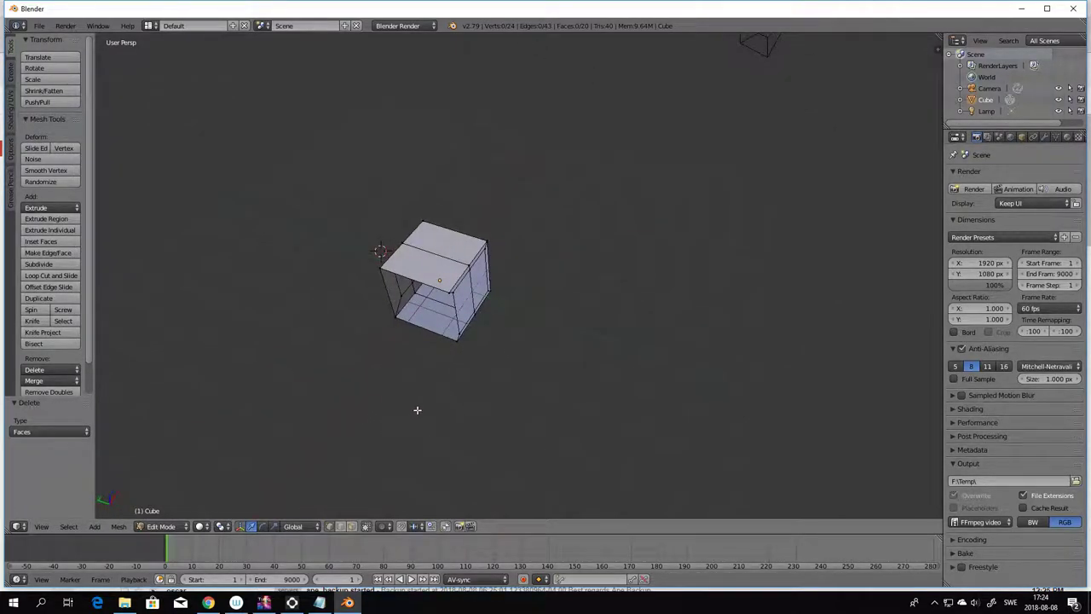
key(KP_8)
middle_drag(438, 441, 406, 414)
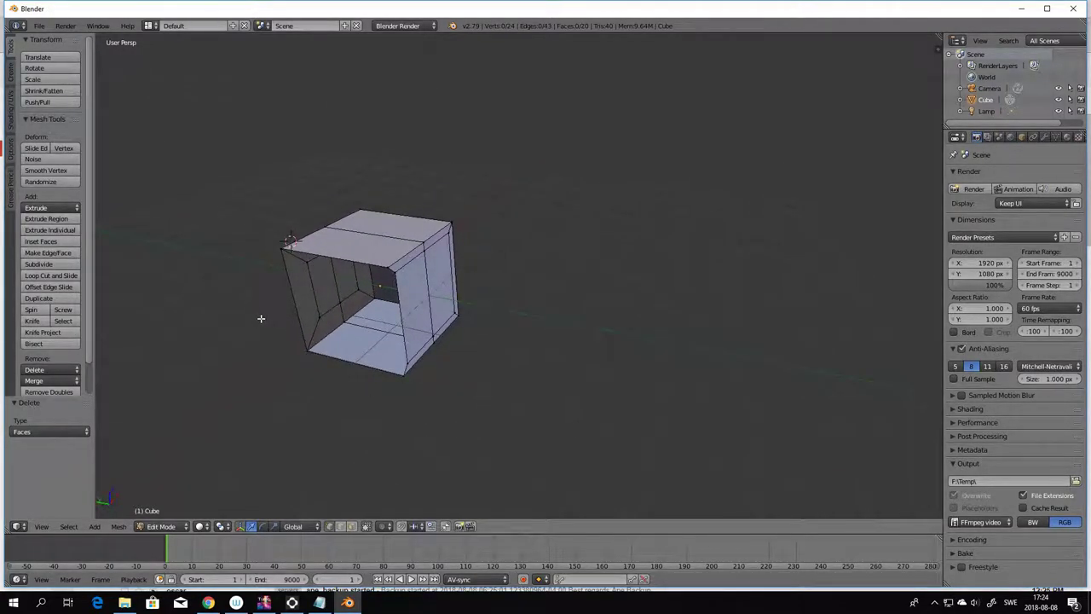
mouse_move(239, 297)
ctrl+mouse_down()
mouse_move(258, 246)
mouse_move(292, 239)
mouse_move(321, 236)
mouse_move(410, 270)
mouse_move(423, 309)
mouse_move(424, 384)
mouse_move(391, 400)
mouse_move(298, 401)
ctrl+mouse_up()
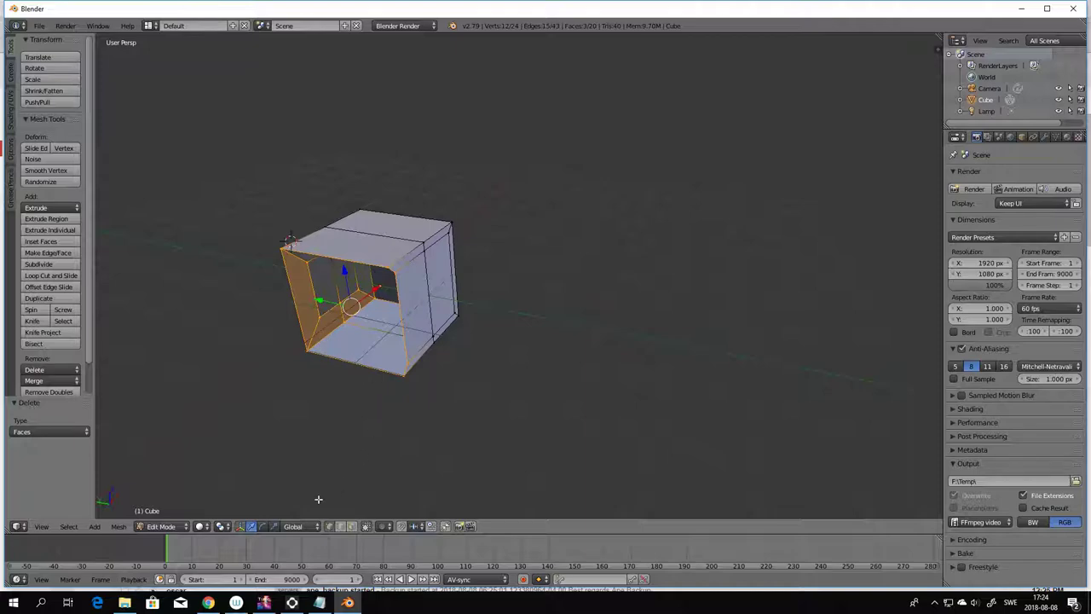
- Toggle Limit Selection to Visible off and back on
click(346, 527)
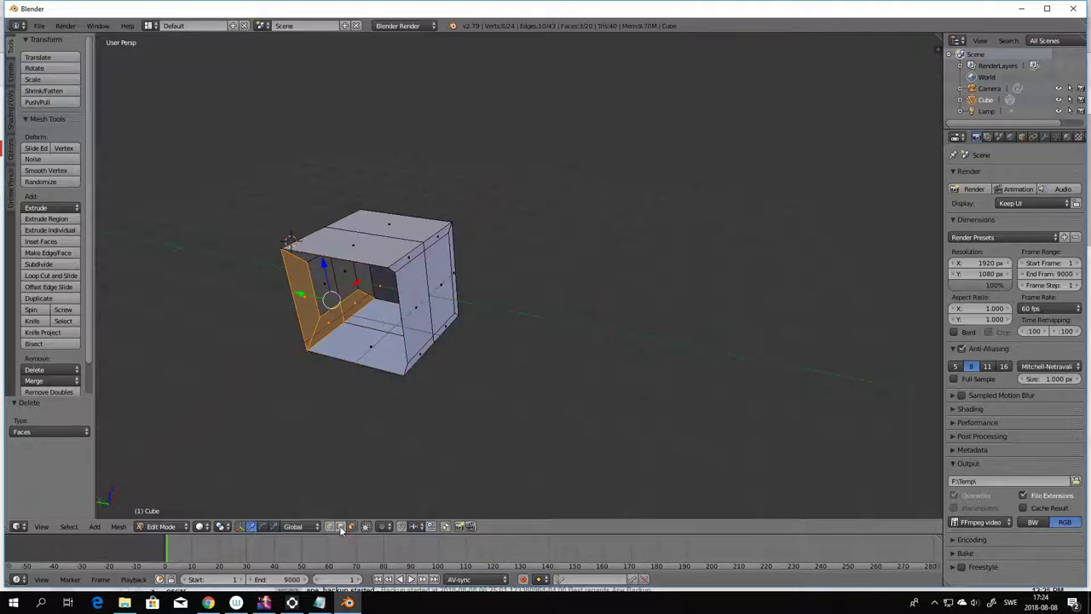
click(334, 527)
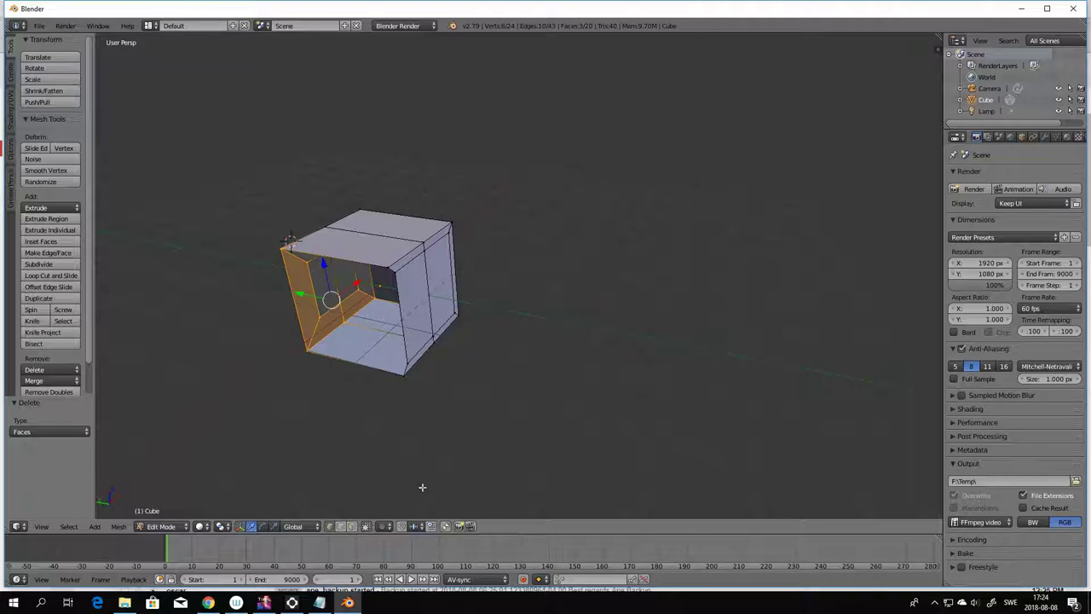
middle_drag(440, 482, 454, 496)
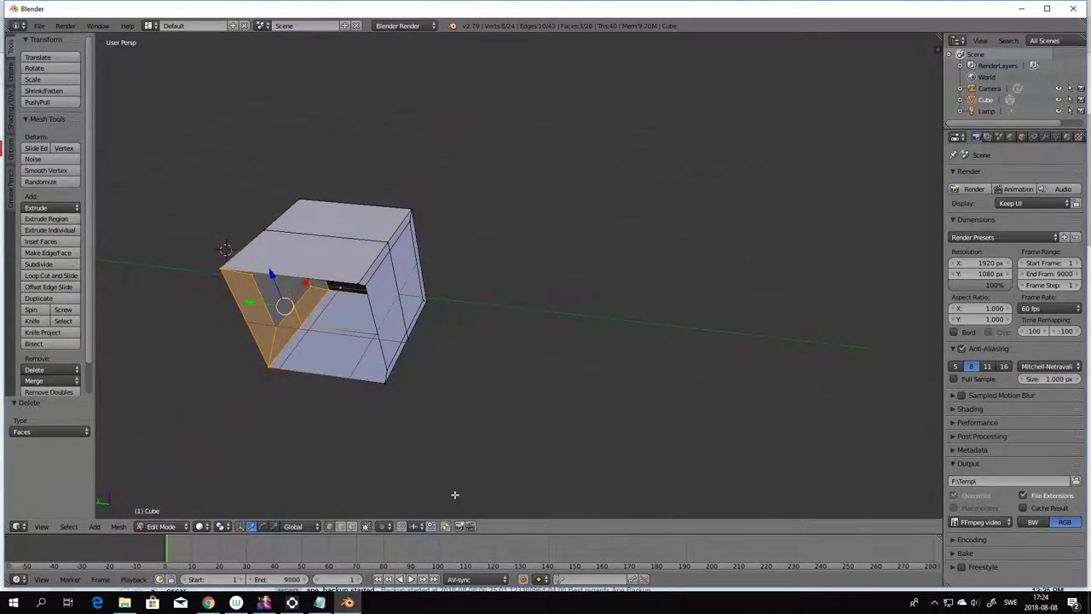
- Restore the two deleted side faces, returning the mesh to 44 edges and 22 faces
key(3)
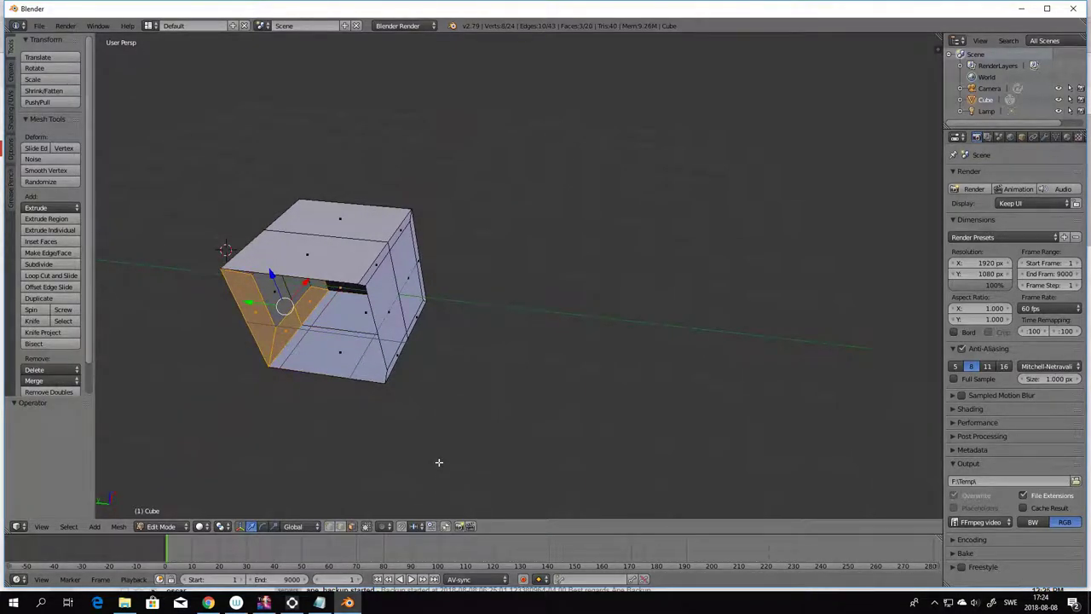
key(shift+ctrl+alt+m)
key(f)
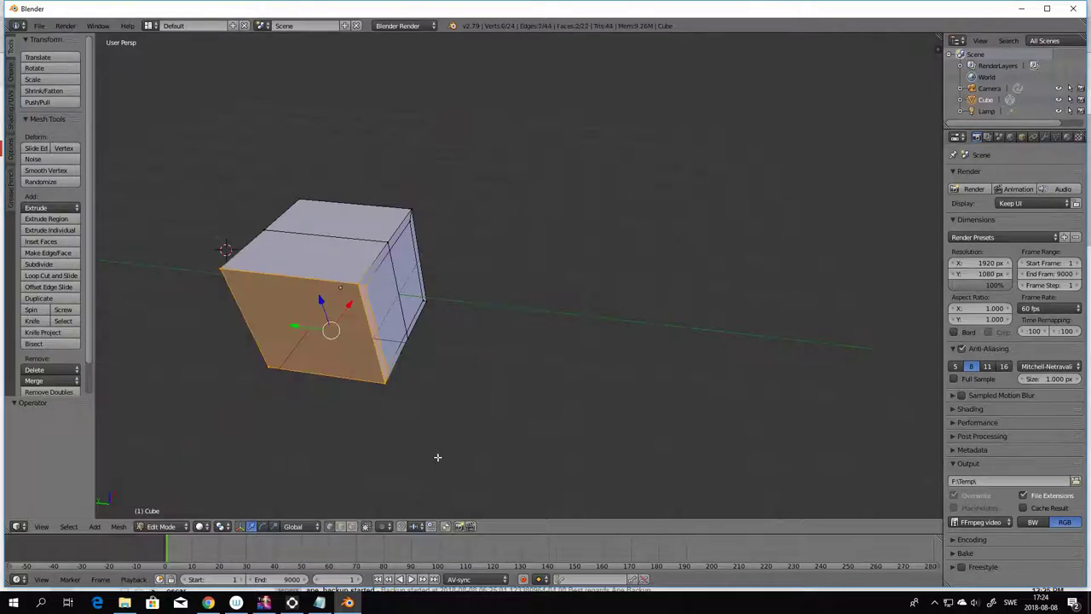
mouse_move(464, 437)
middle_down()
mouse_move(478, 385)
mouse_move(481, 426)
mouse_move(443, 434)
middle_up()
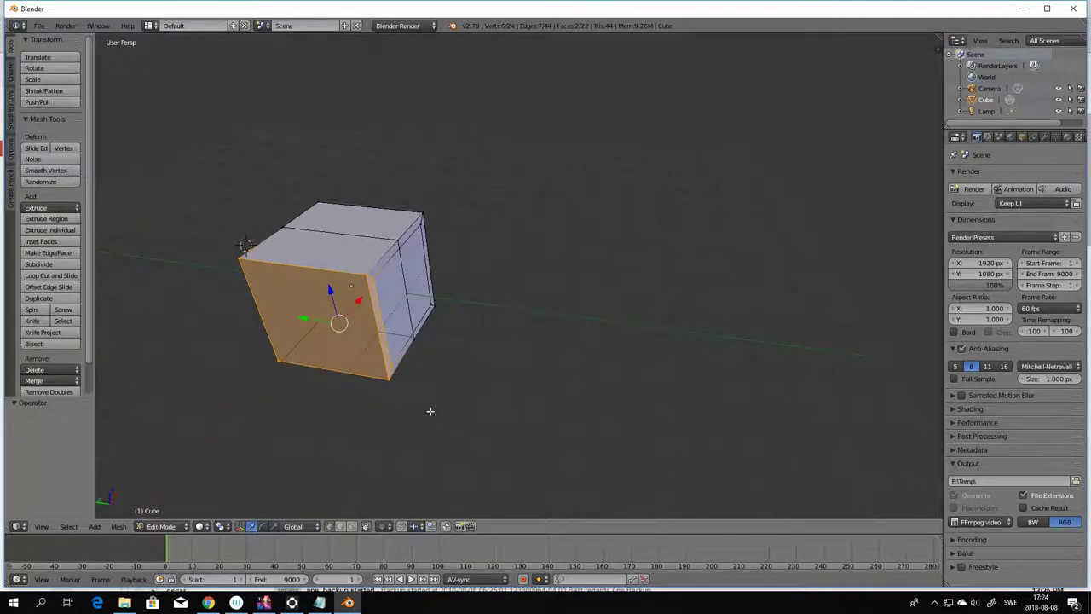
middle_drag(436, 409, 552, 376)
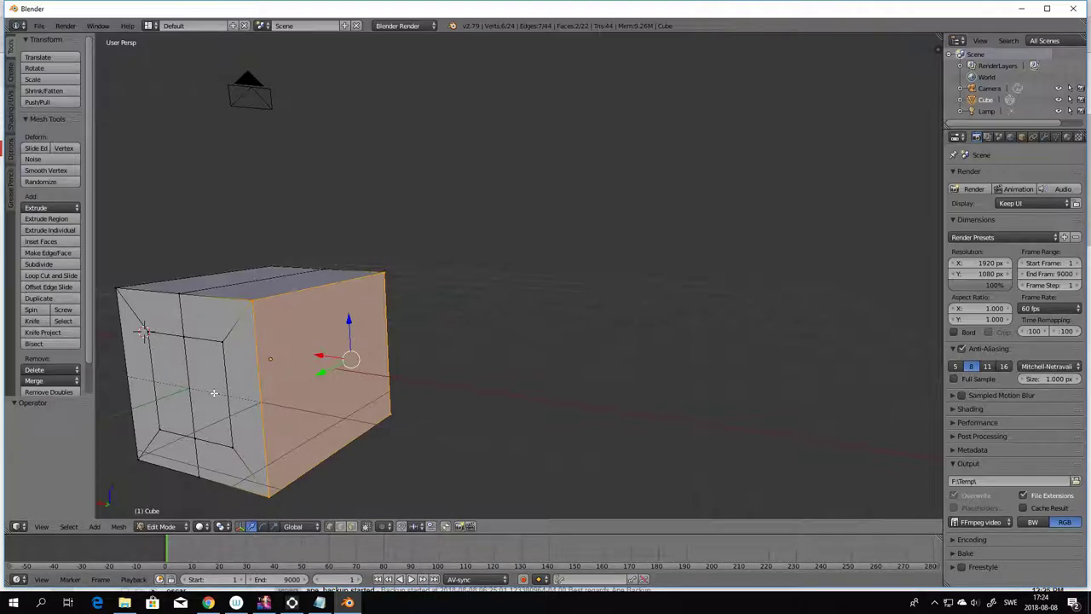
- In face select mode, select the inset face, its vertical strip and the large side face
click(351, 525)
click(210, 390)
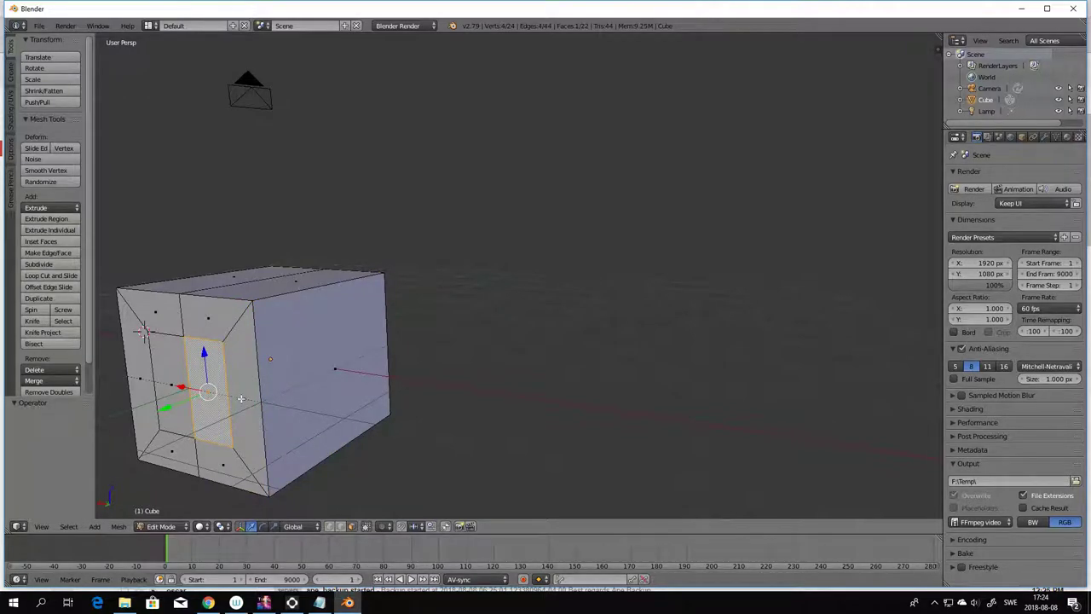
shift+click(242, 398)
shift+click(212, 320)
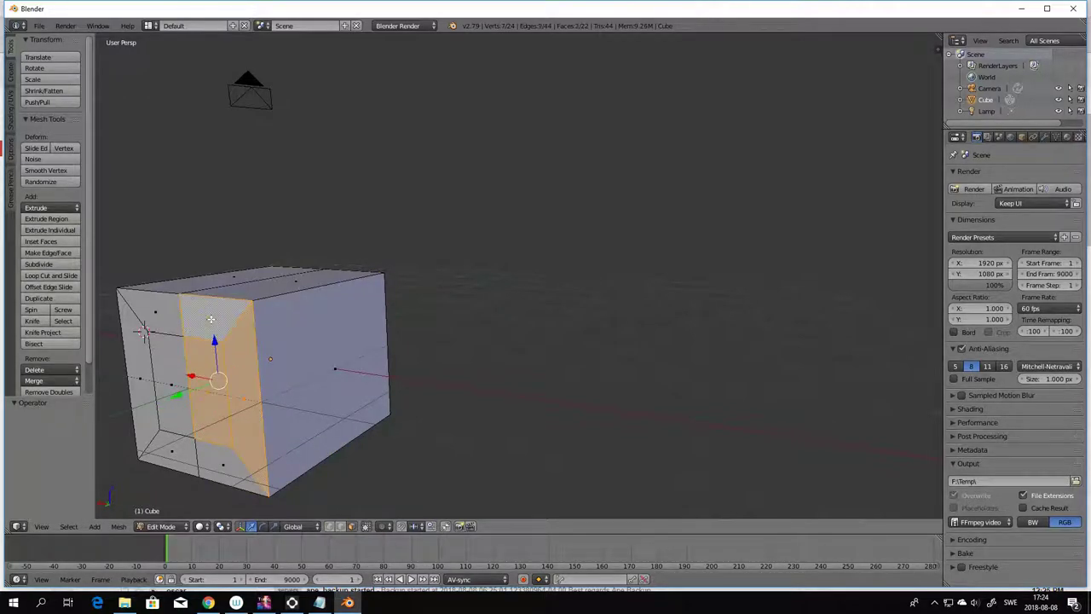
shift+click(229, 477)
shift+click(333, 387)
- Add the top strips, narrow side strip, front strip, lower corner and lower front faces to the selection
middle_drag(476, 453, 373, 331)
shift+click(394, 185)
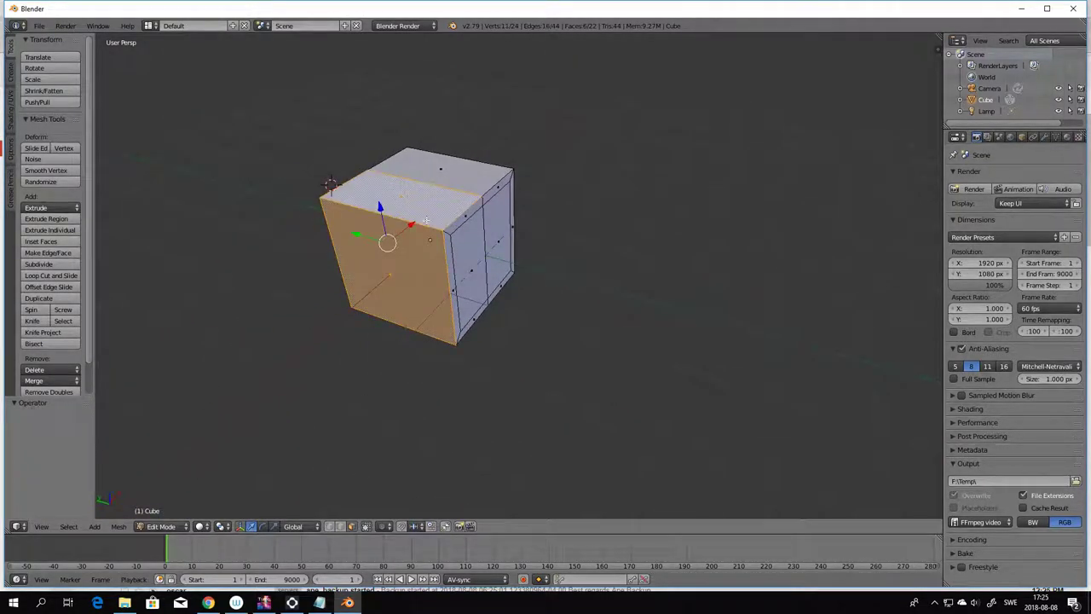
shift+click(461, 219)
shift+click(467, 263)
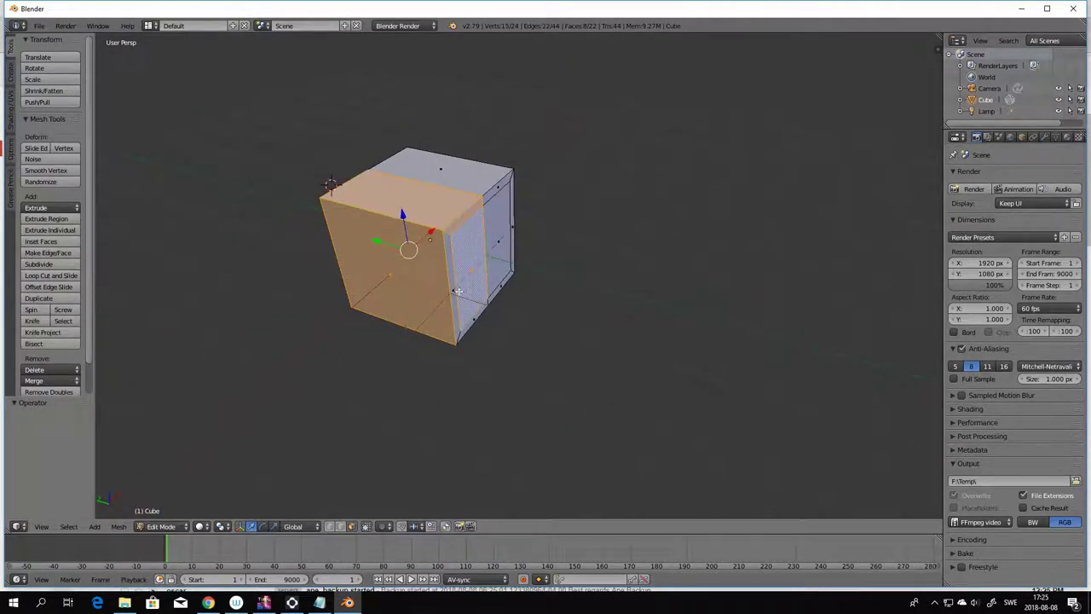
shift+click(453, 290)
shift+click(473, 322)
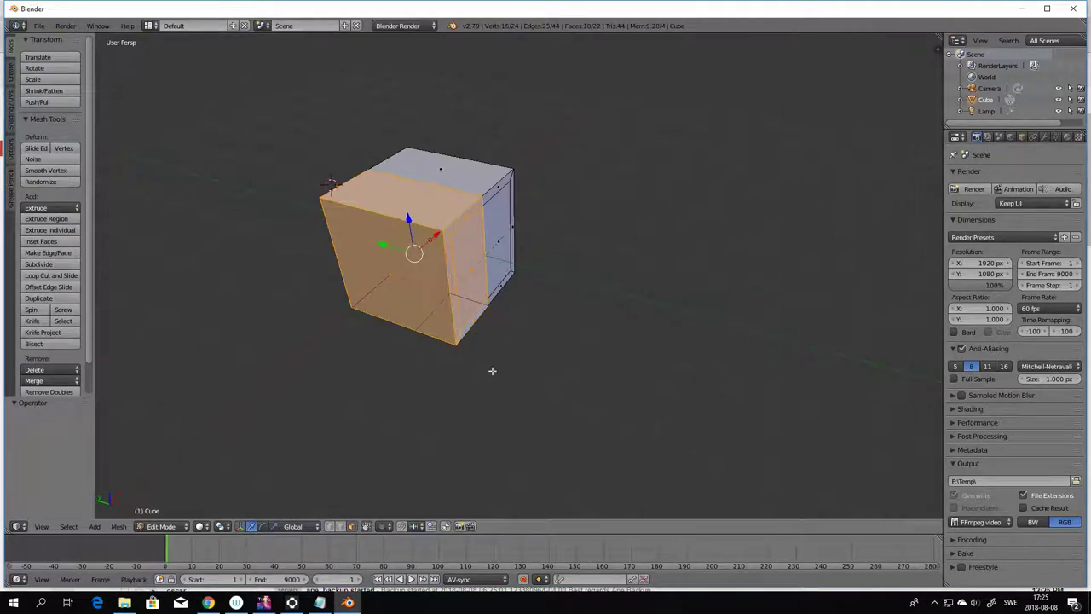
middle_drag(491, 371, 517, 263)
shift+click(394, 489)
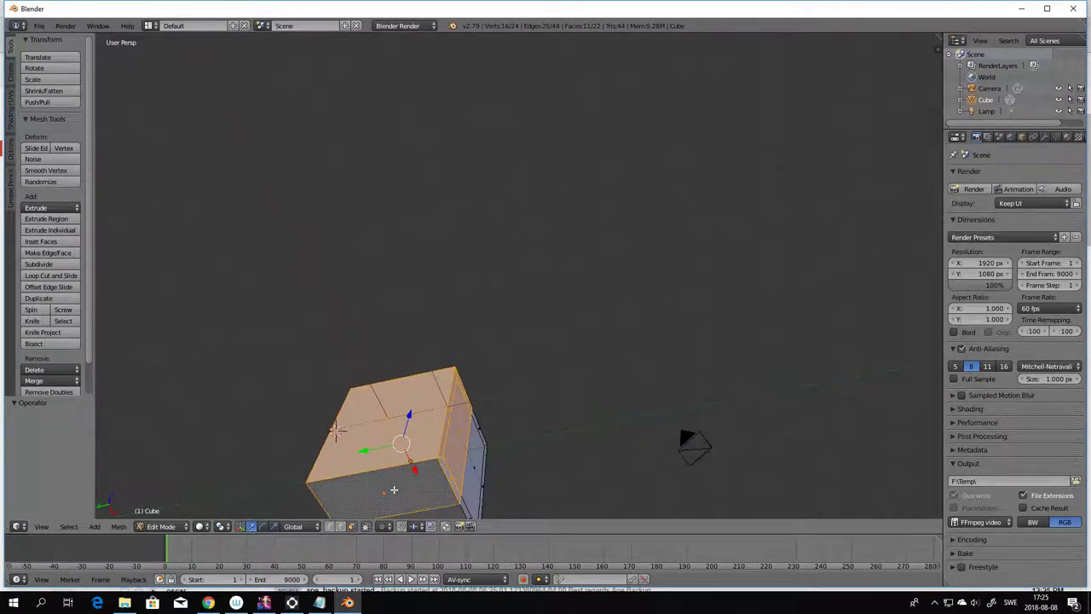
middle_drag(592, 443, 644, 65)
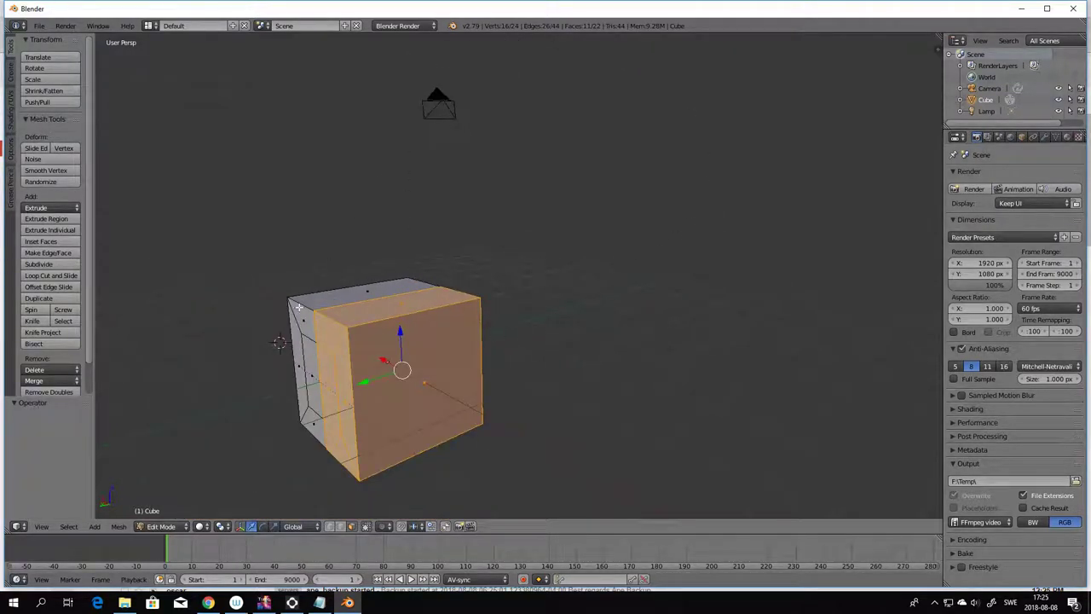
- Delete the selected faces, leaving an open shell of 16 vertices, 26 edges and 11 faces
click(117, 528)
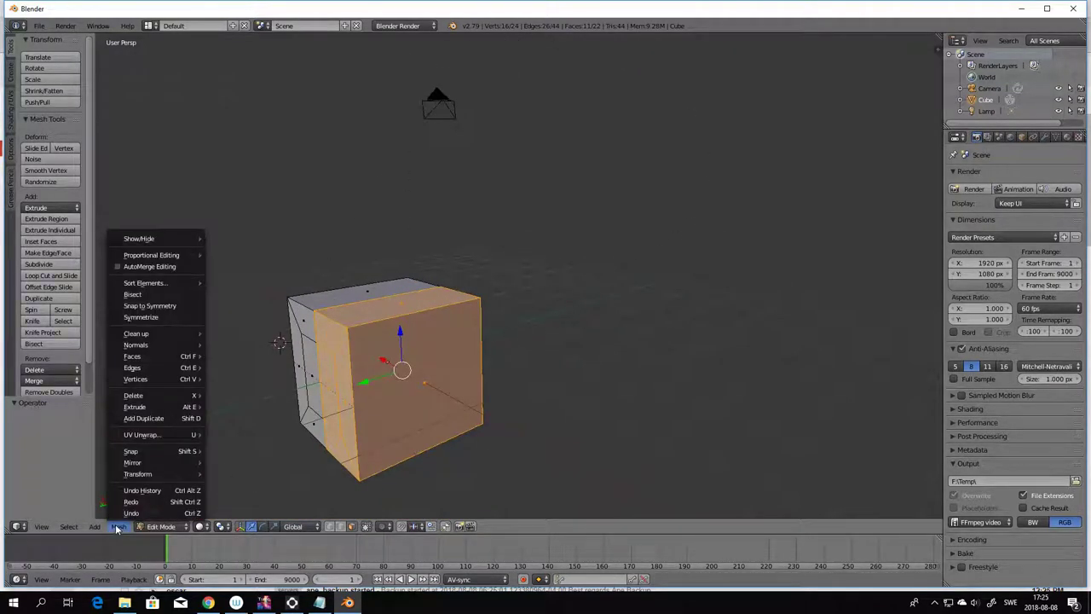
mouse_move(163, 396)
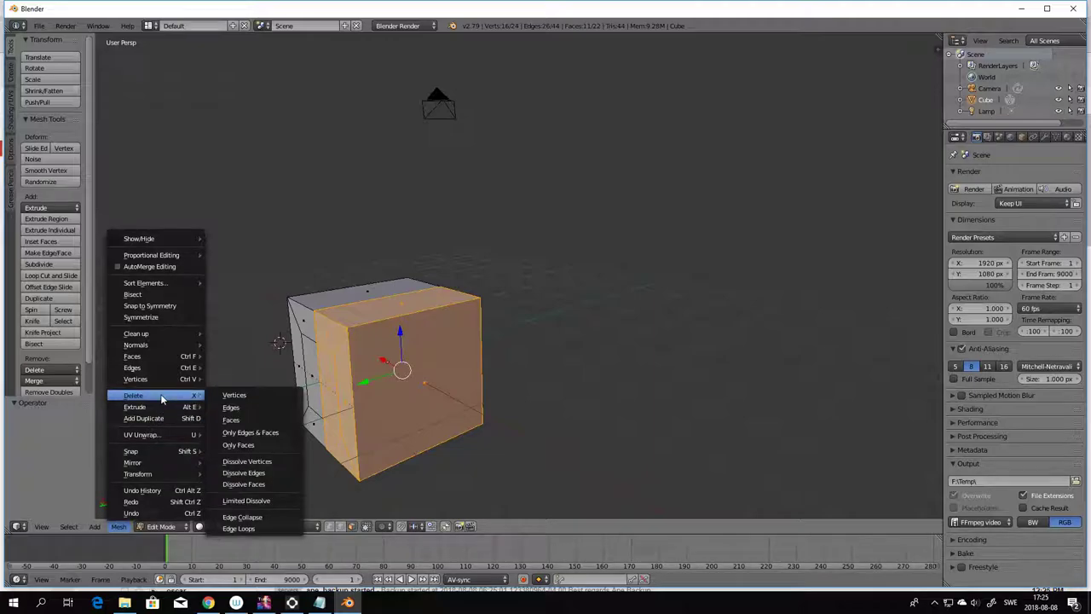
click(231, 422)
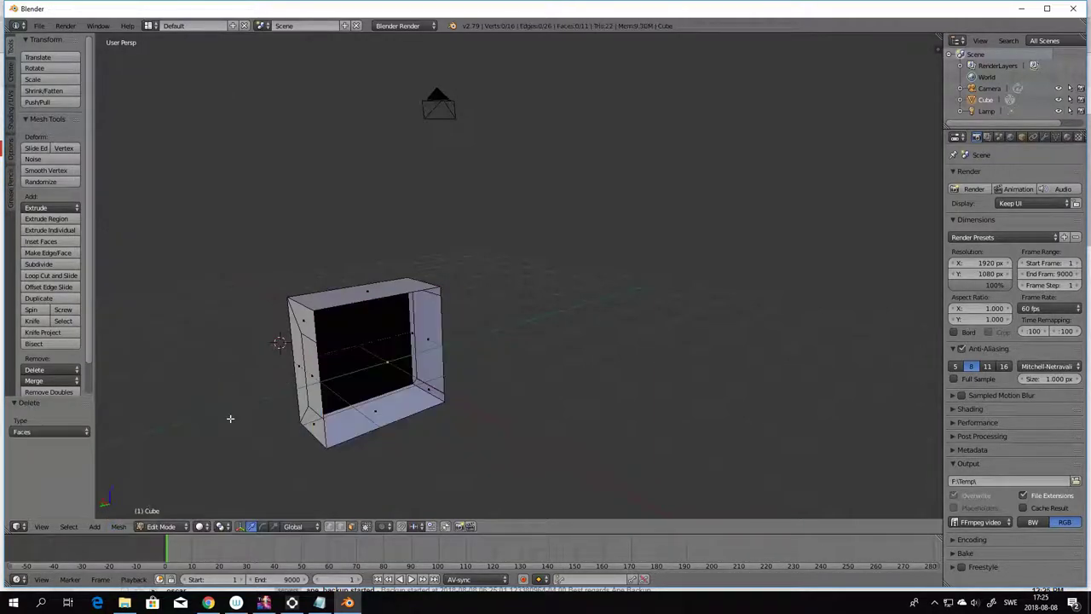
middle_drag(469, 446, 363, 443)
middle_drag(633, 433, 592, 441)
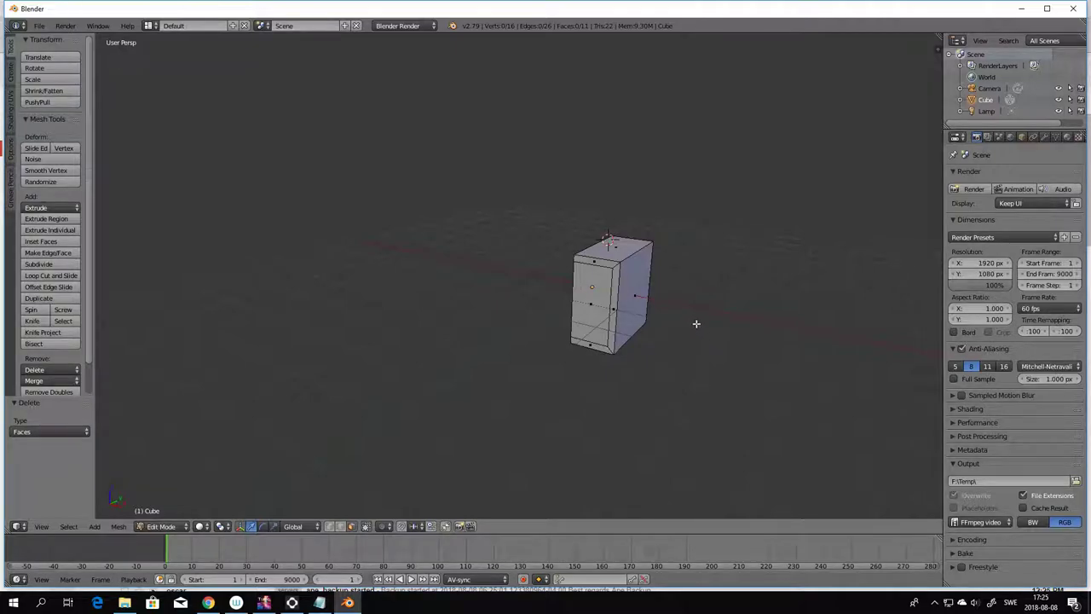
- Select the whole half-mesh and add an X-axis Mirror modifier with Clipping enabled
key(a)
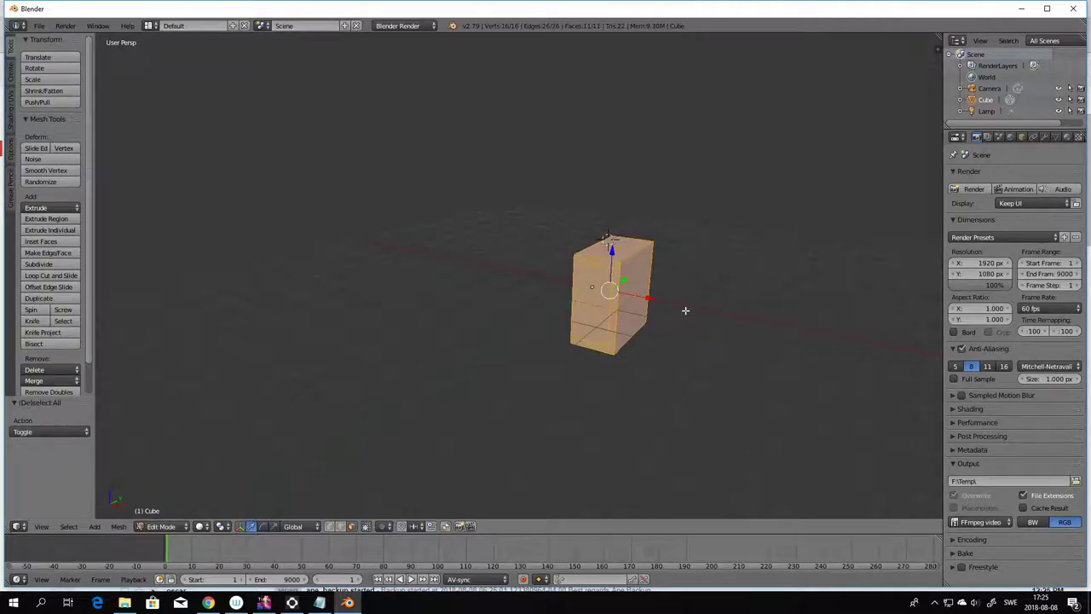
click(1044, 138)
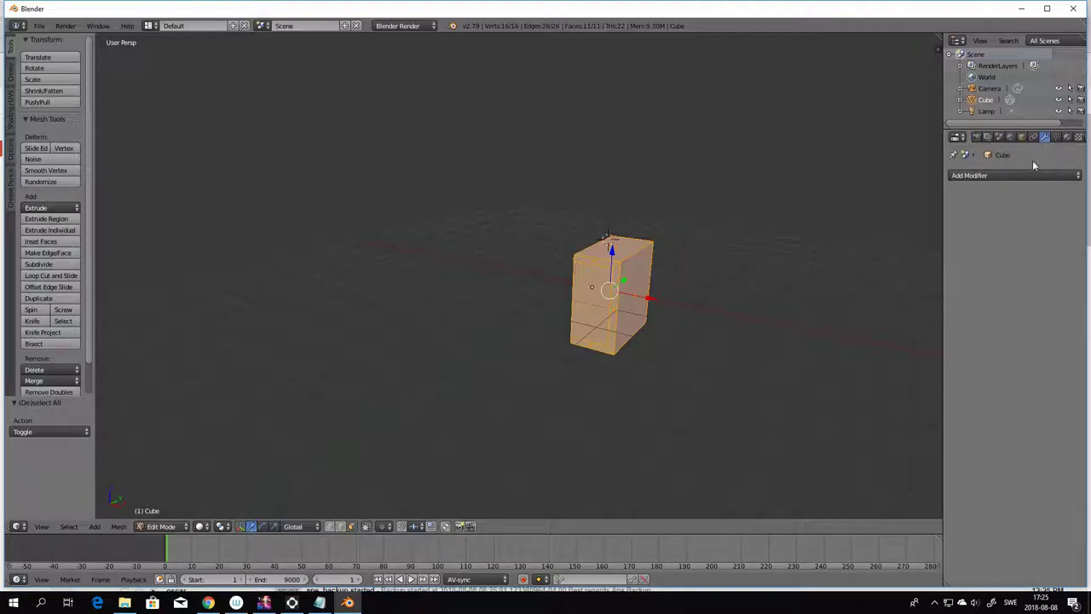
click(1024, 174)
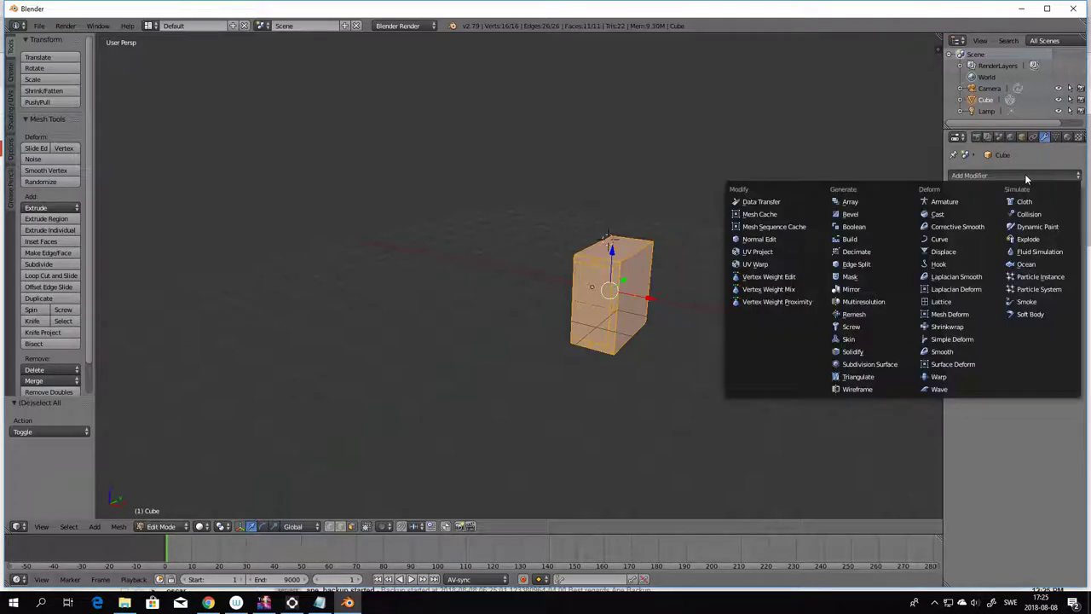
click(884, 295)
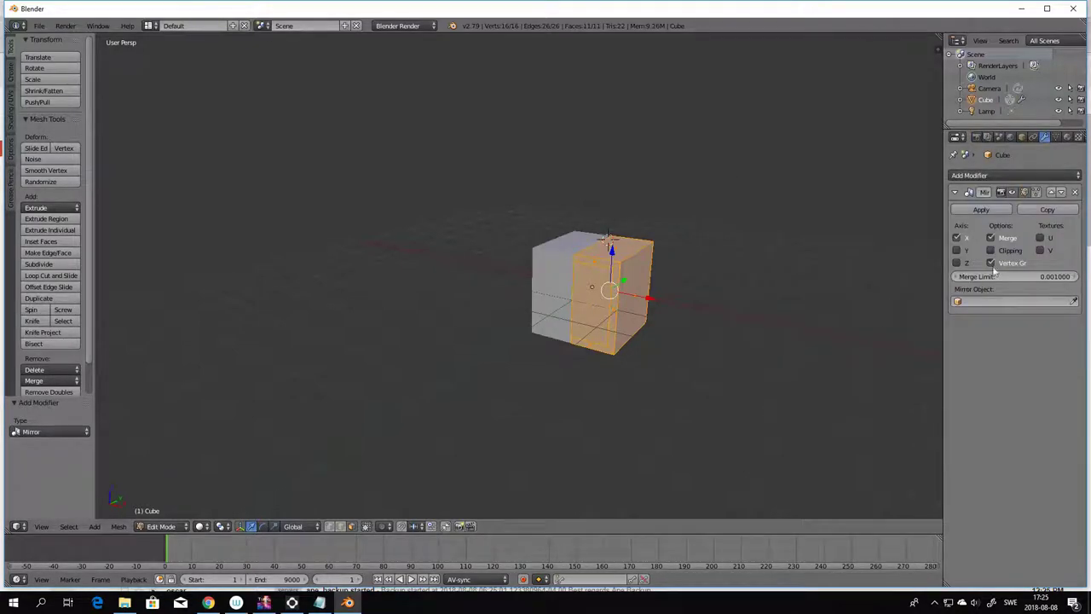
click(991, 250)
middle_drag(796, 389, 837, 385)
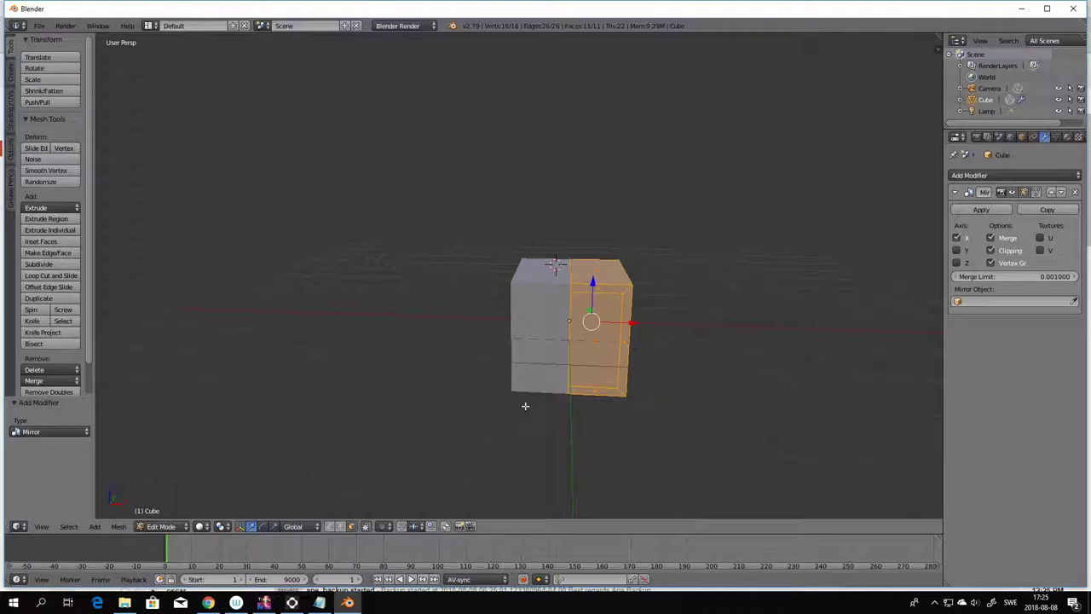
- Lower one top edge of the cube by 0.660 along Z to slope the top
right_click(606, 288)
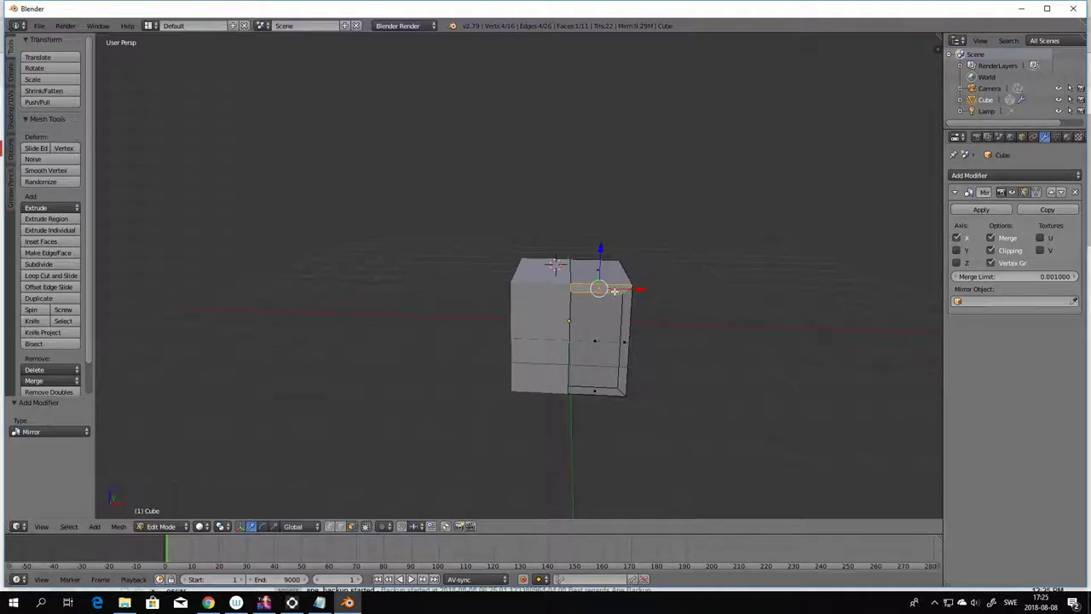
middle_drag(668, 334, 721, 339)
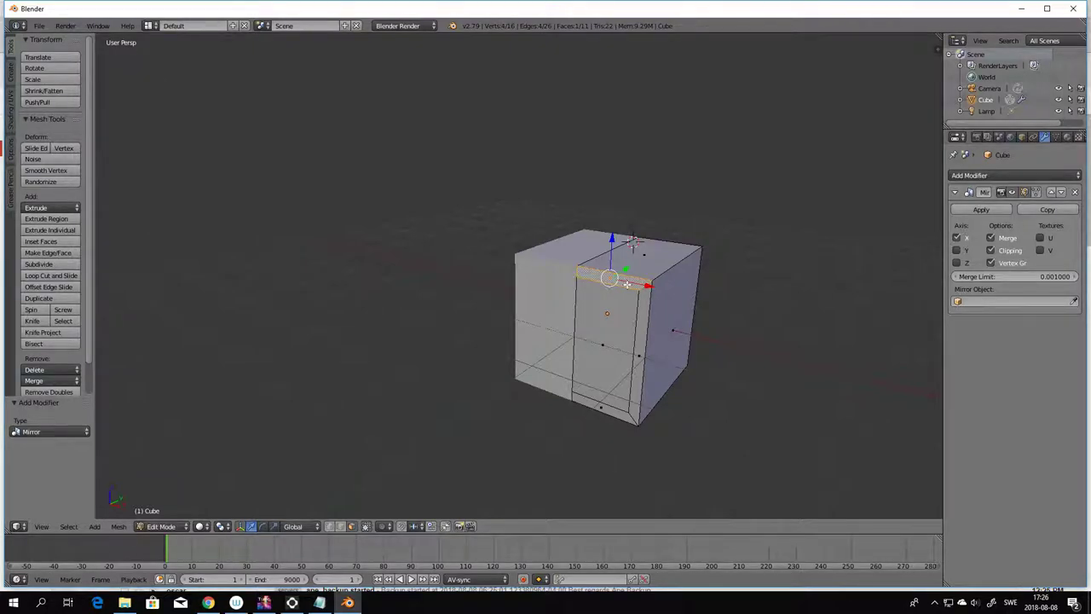
key(g)
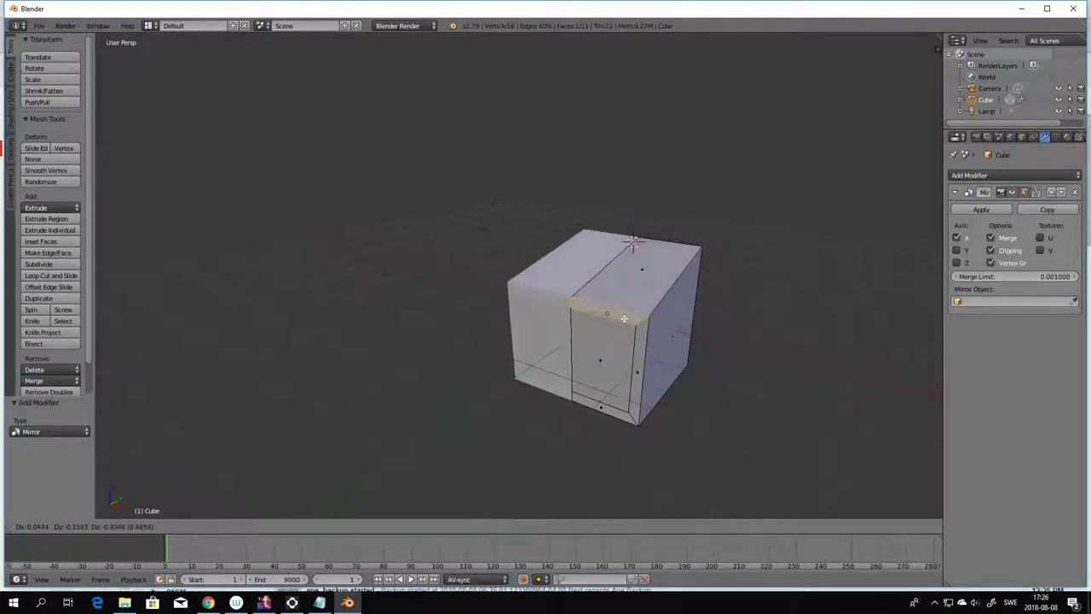
key(Escape)
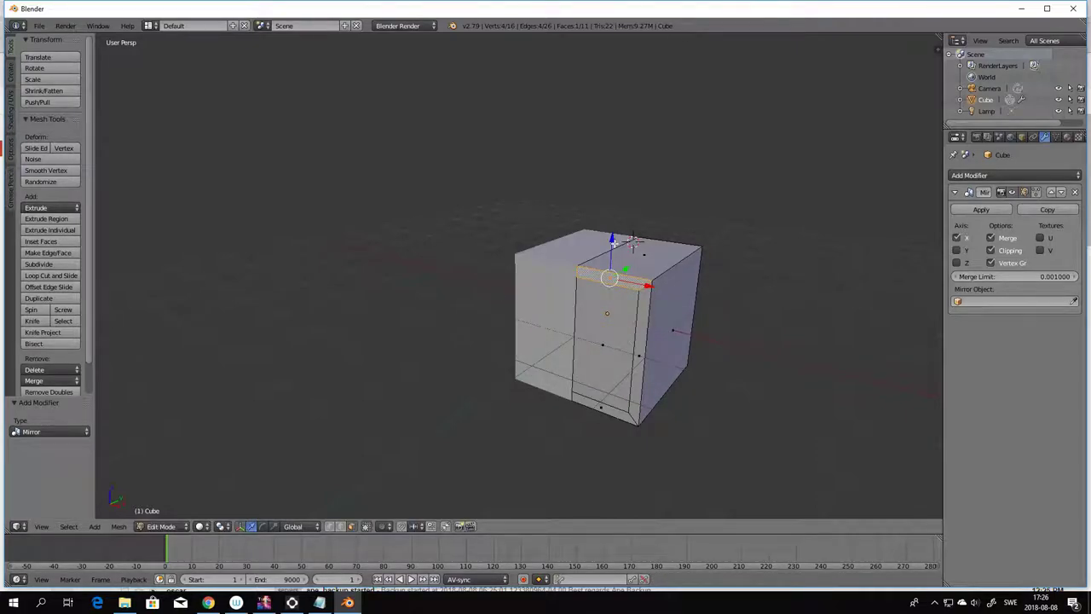
drag(611, 239, 607, 287)
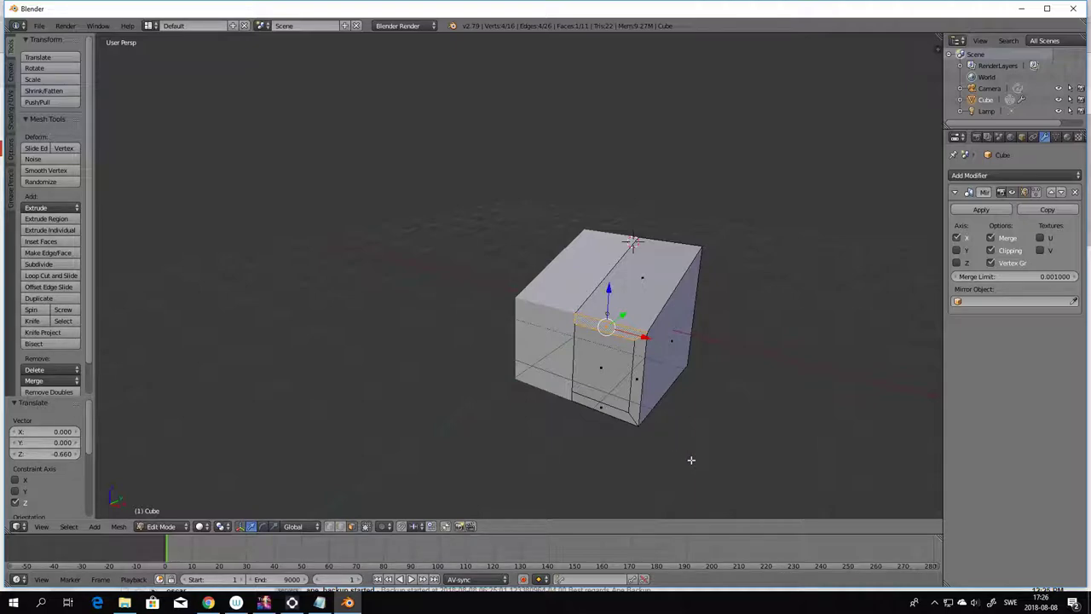
- Select a group of bottom faces and raise them 0.611 along Z
middle_drag(691, 459, 710, 355)
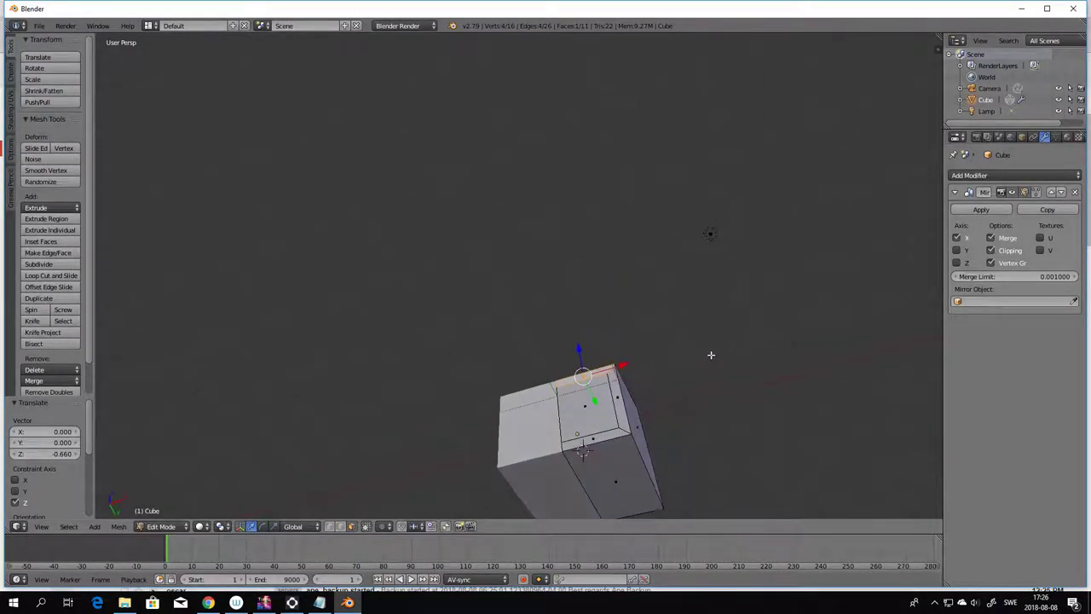
right_click(616, 482)
middle_drag(726, 496, 676, 68)
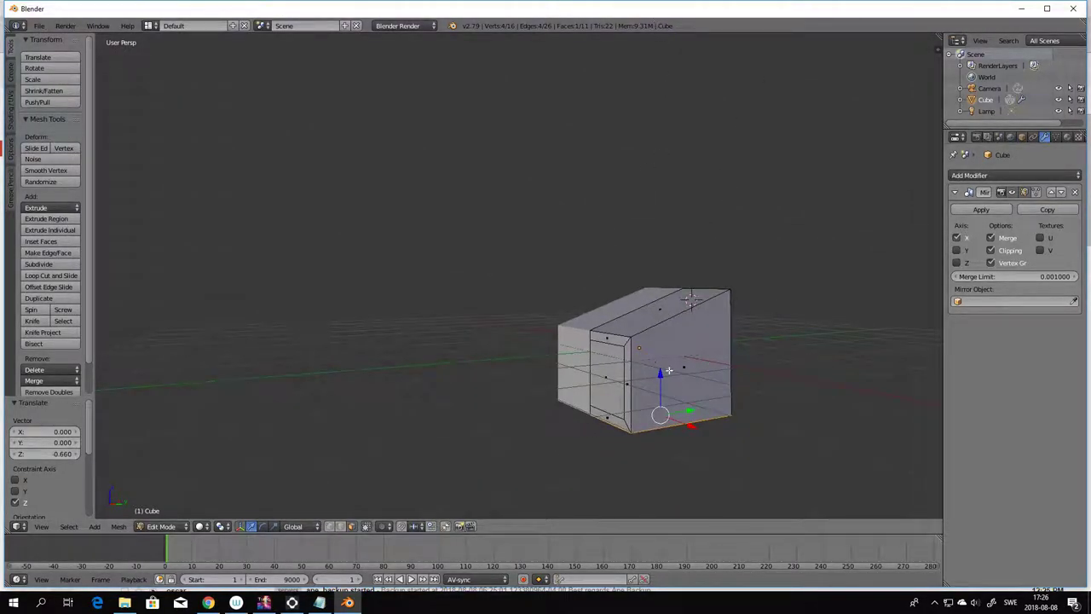
key(g)
key(z)
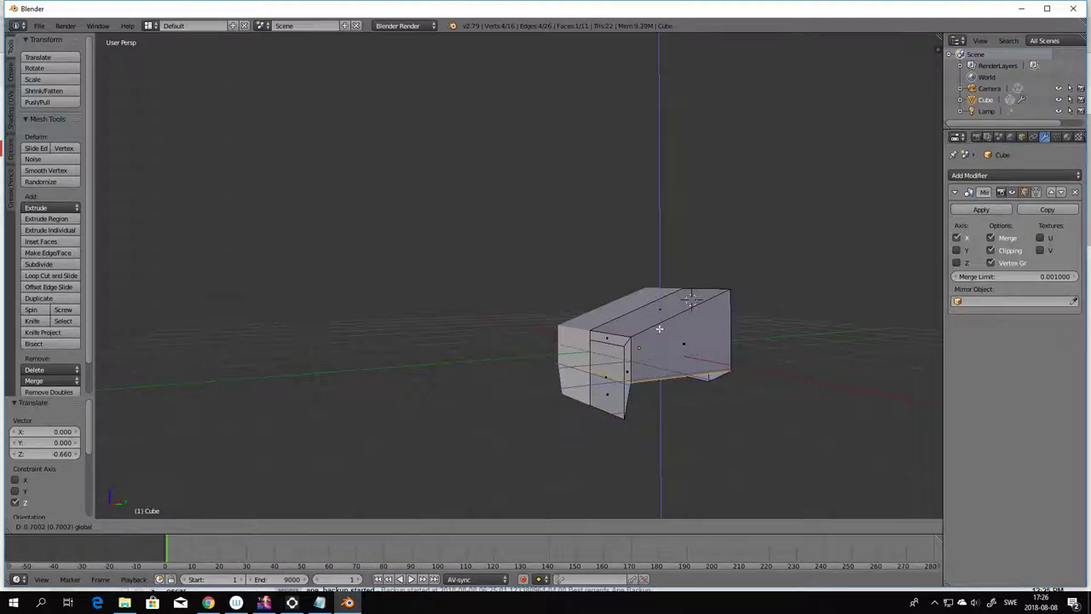
click(659, 354)
key(ctrl+z)
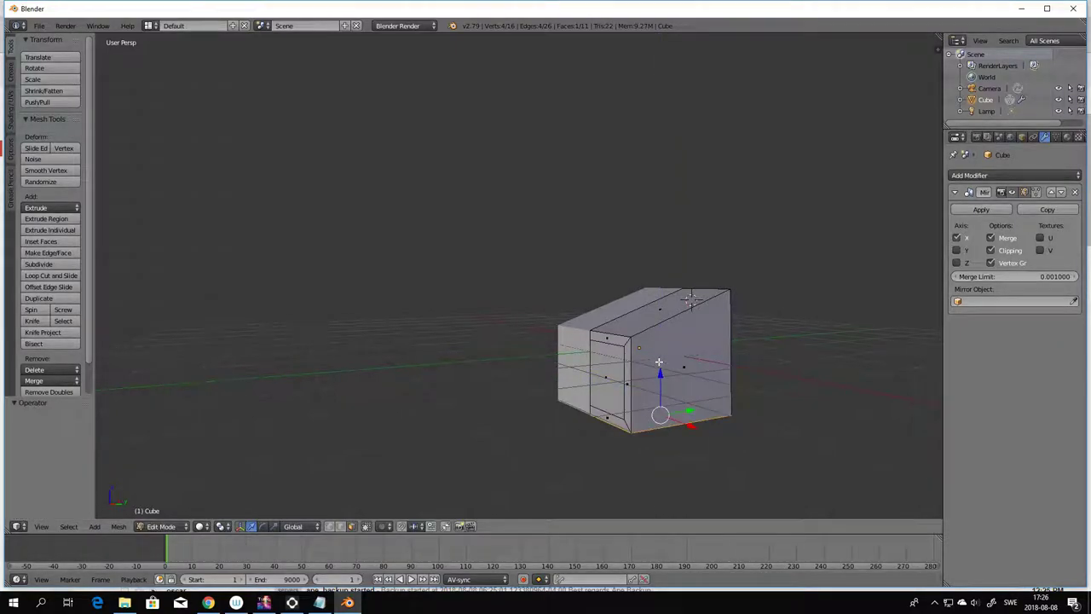
shift+right_click(611, 420)
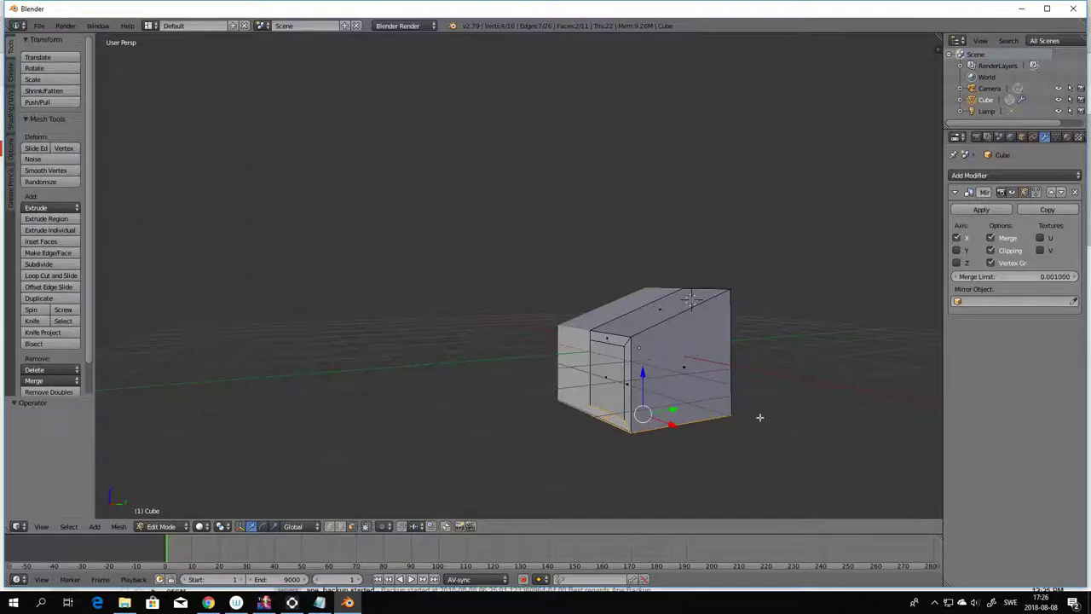
middle_drag(824, 417, 700, 416)
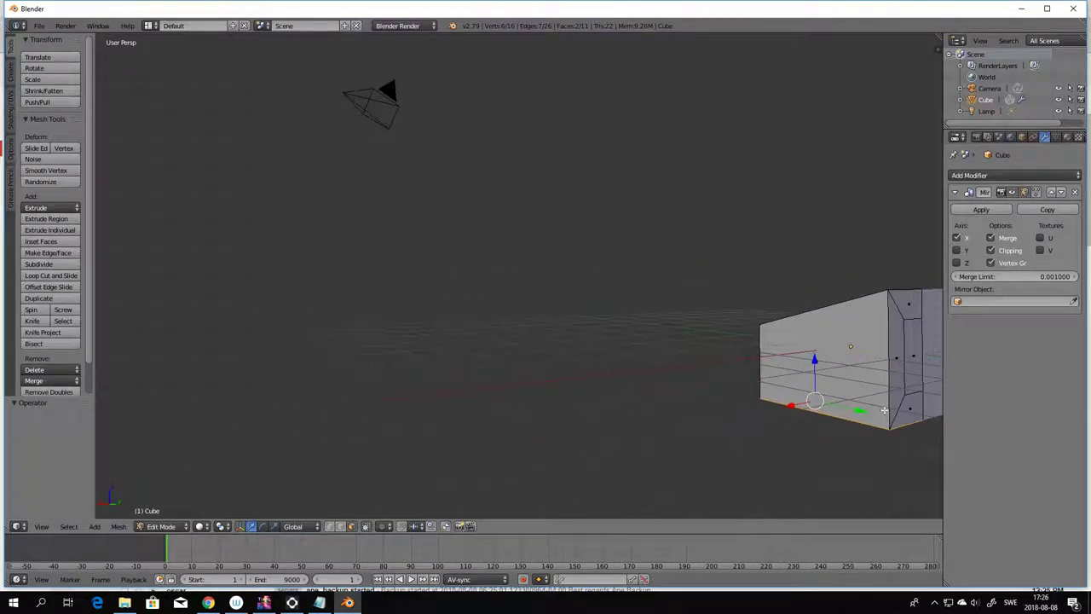
shift+right_click(910, 414)
middle_drag(791, 465, 904, 402)
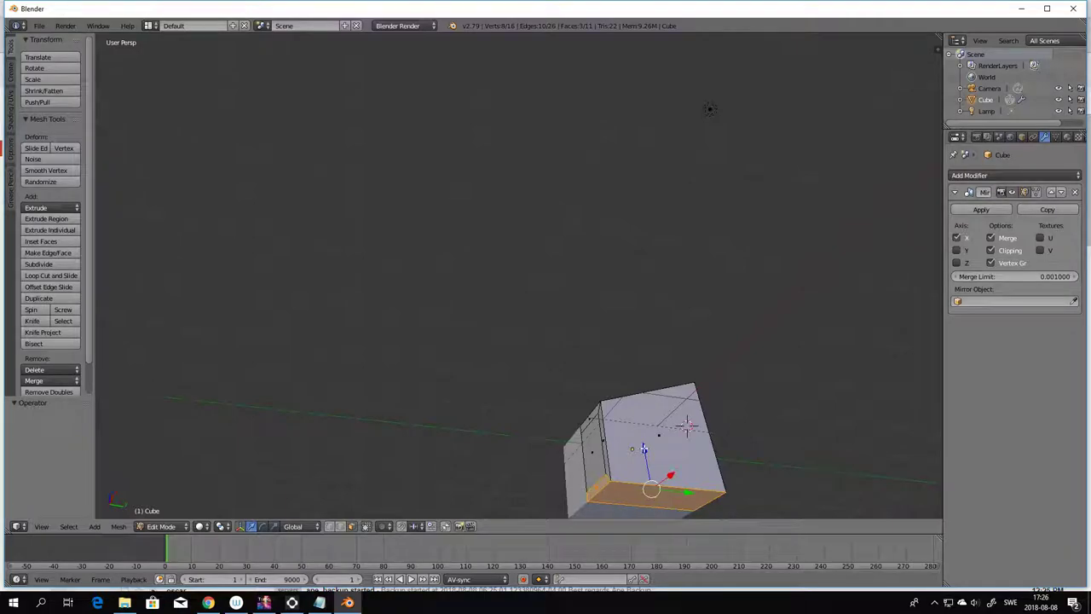
drag(645, 448, 640, 412)
middle_drag(816, 443, 873, 486)
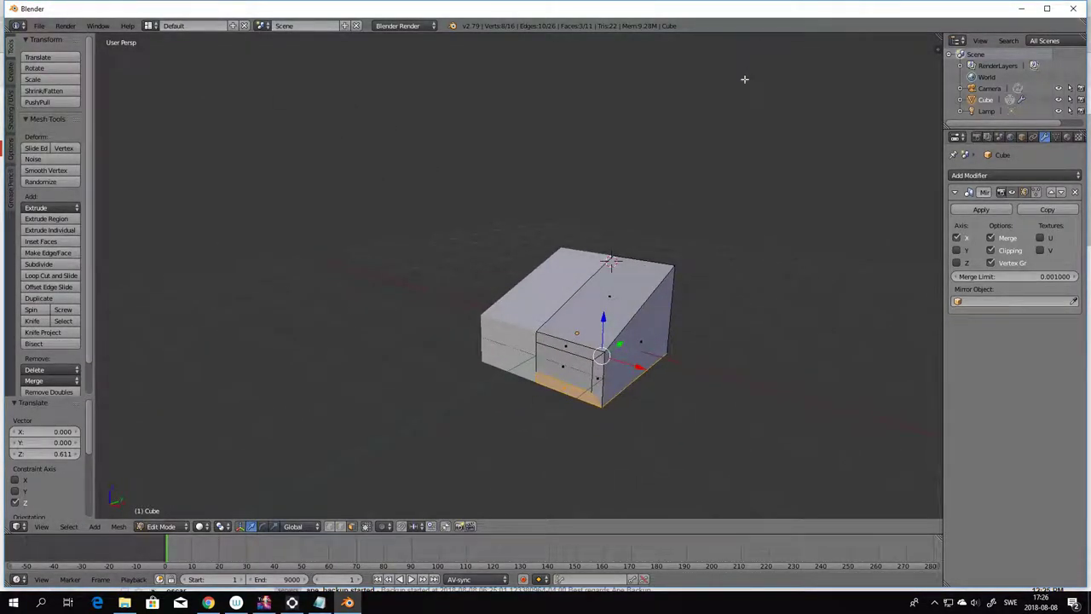
- Select the four front faces and pull them to Y -1.622 to lengthen the hull
right_click(569, 344)
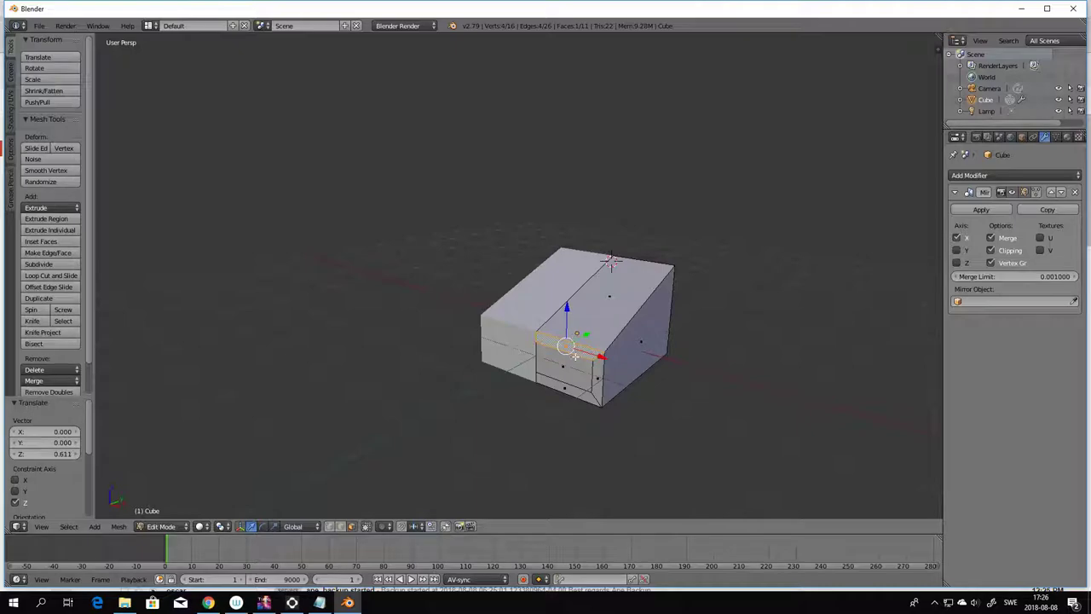
shift+right_click(588, 376)
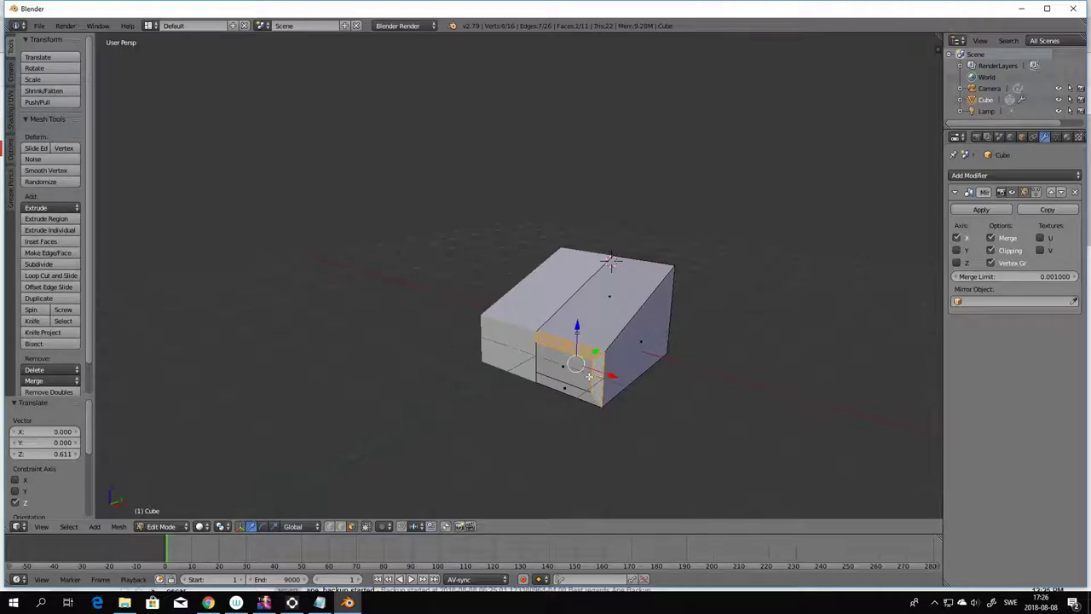
shift+right_click(562, 364)
shift+right_click(568, 392)
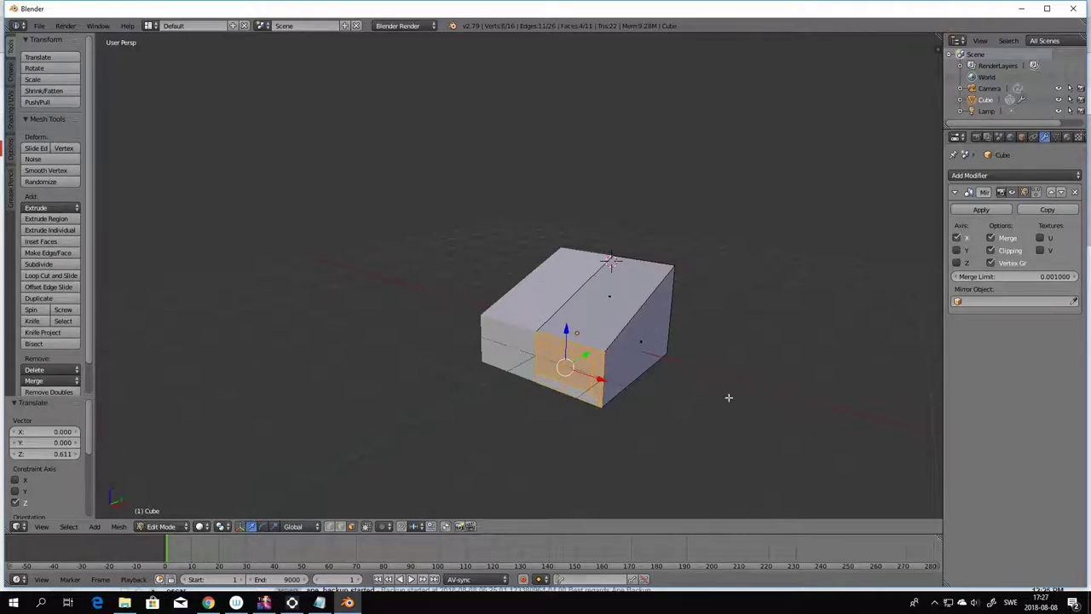
drag(587, 353, 517, 418)
middle_drag(755, 466, 757, 442)
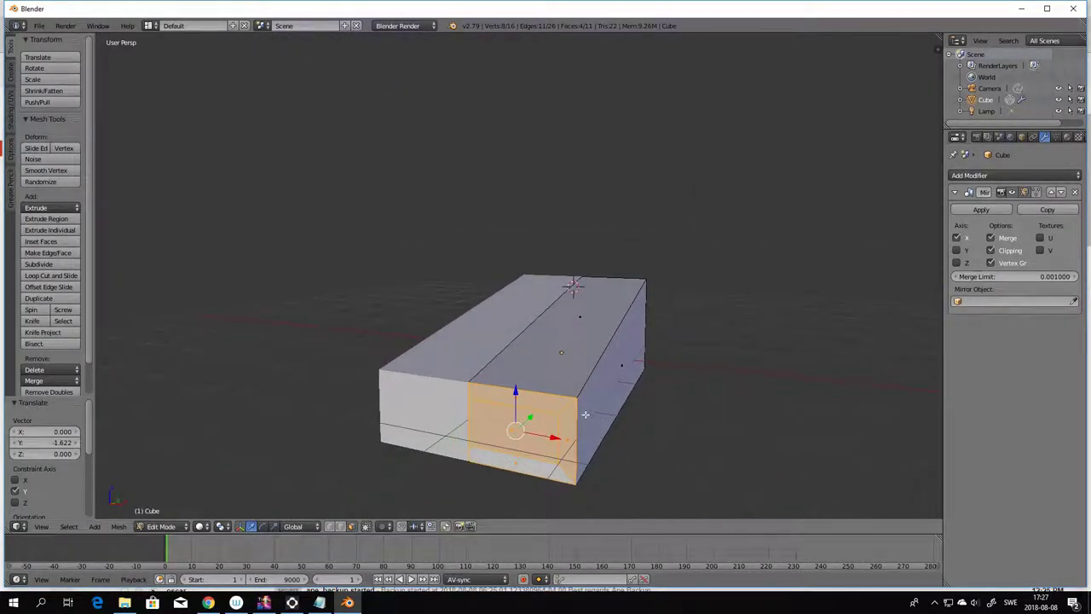
- Lower the thin front face strip along Z
right_click(544, 399)
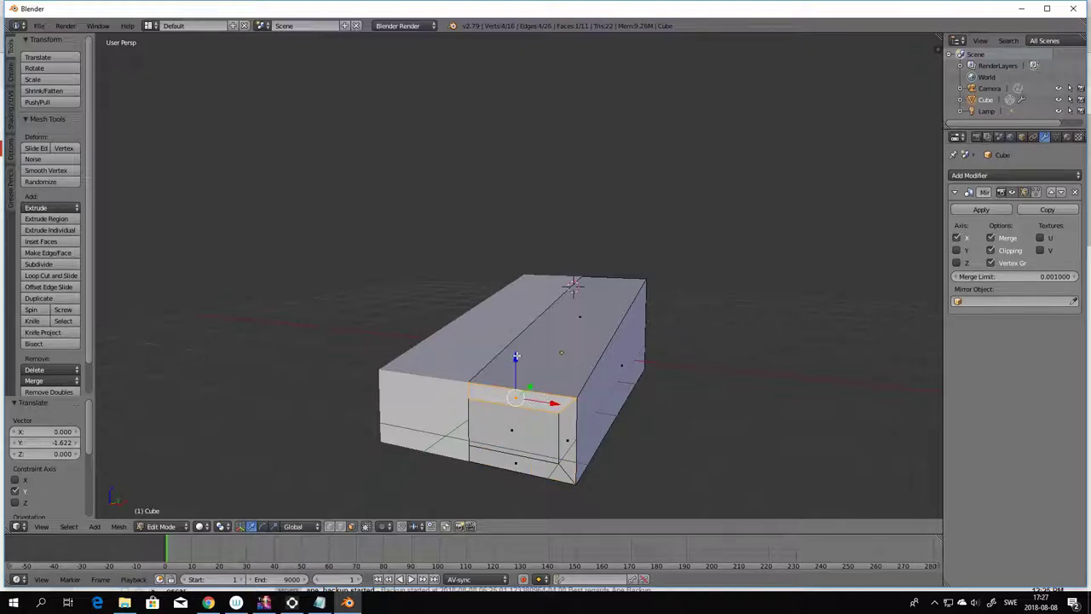
drag(515, 356, 508, 381)
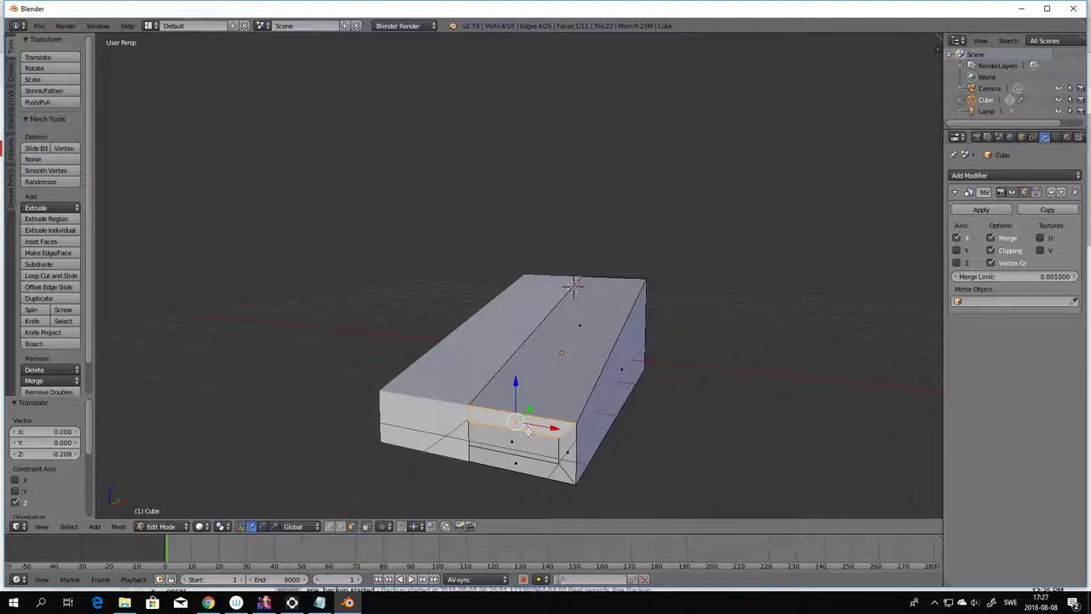
middle_drag(748, 450, 765, 436)
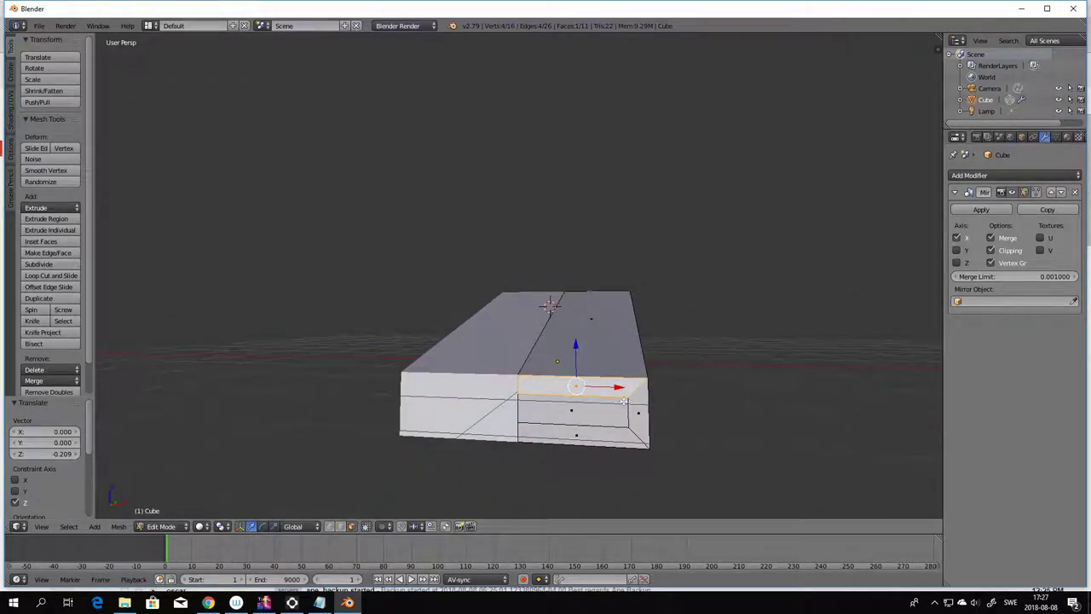
- In edge select mode, adjust the height of the front end's bottom edge along Z
click(341, 526)
click(593, 394)
click(718, 413)
right_click(718, 412)
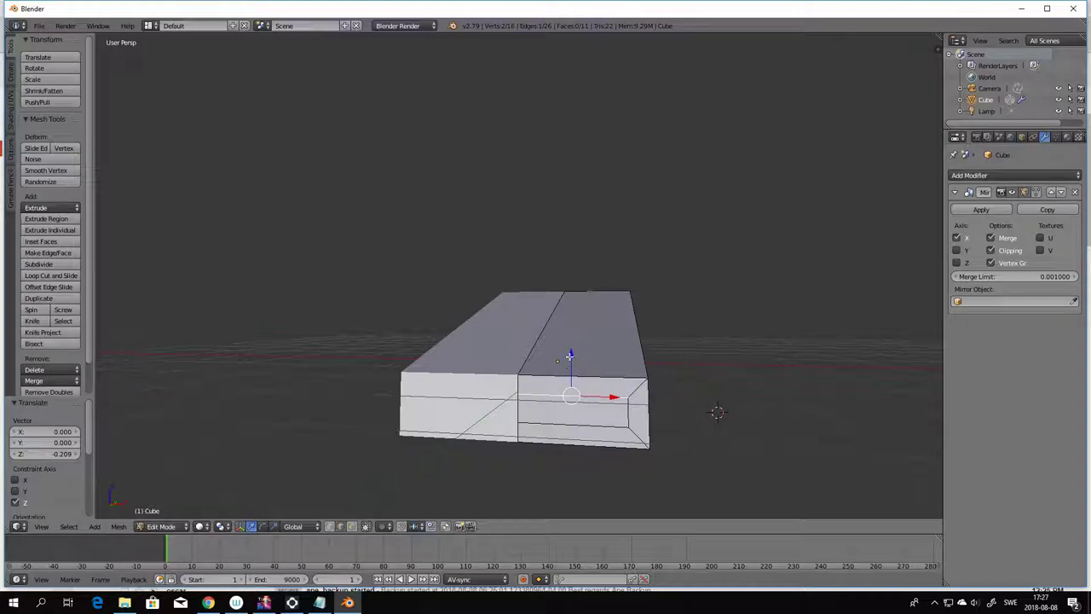
drag(571, 353, 571, 389)
right_click(580, 423)
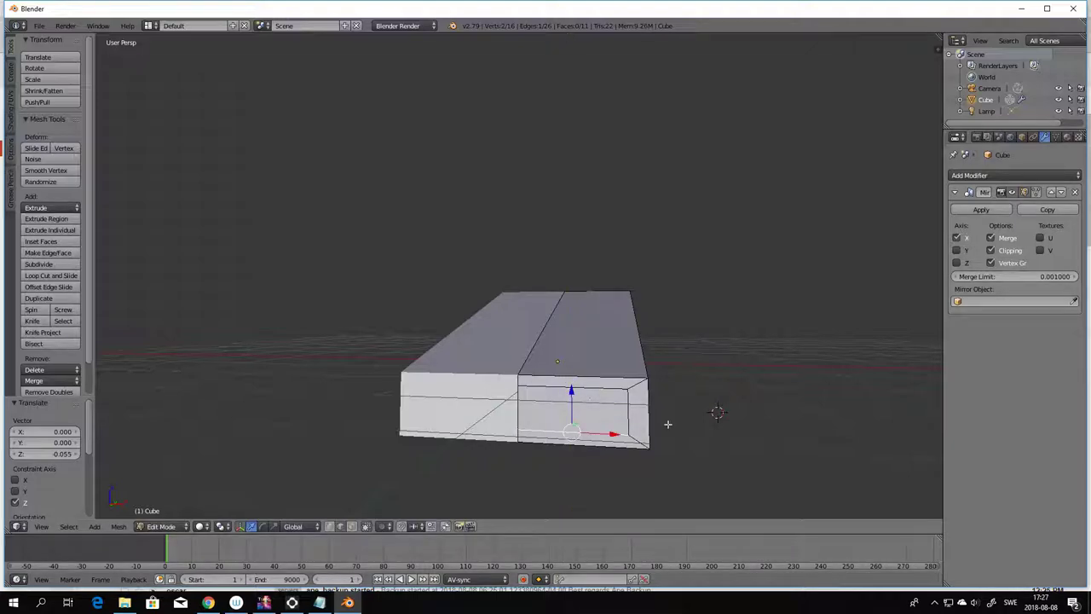
middle_drag(669, 425, 782, 481)
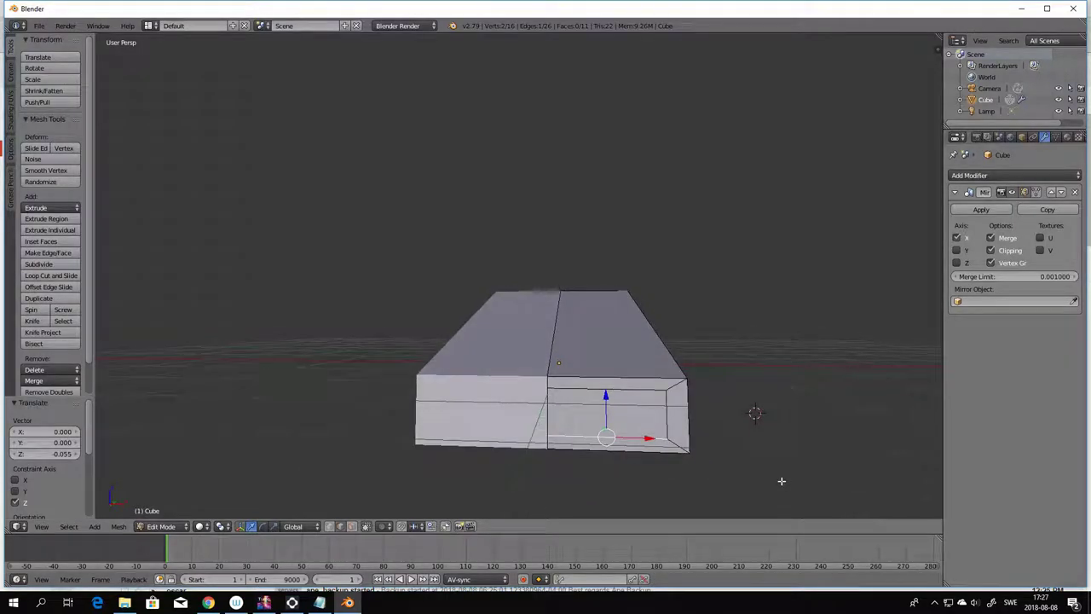
drag(606, 397, 609, 406)
mouse_move(773, 444)
middle_down()
mouse_move(750, 428)
mouse_move(752, 446)
mouse_move(793, 445)
mouse_move(781, 435)
middle_up()
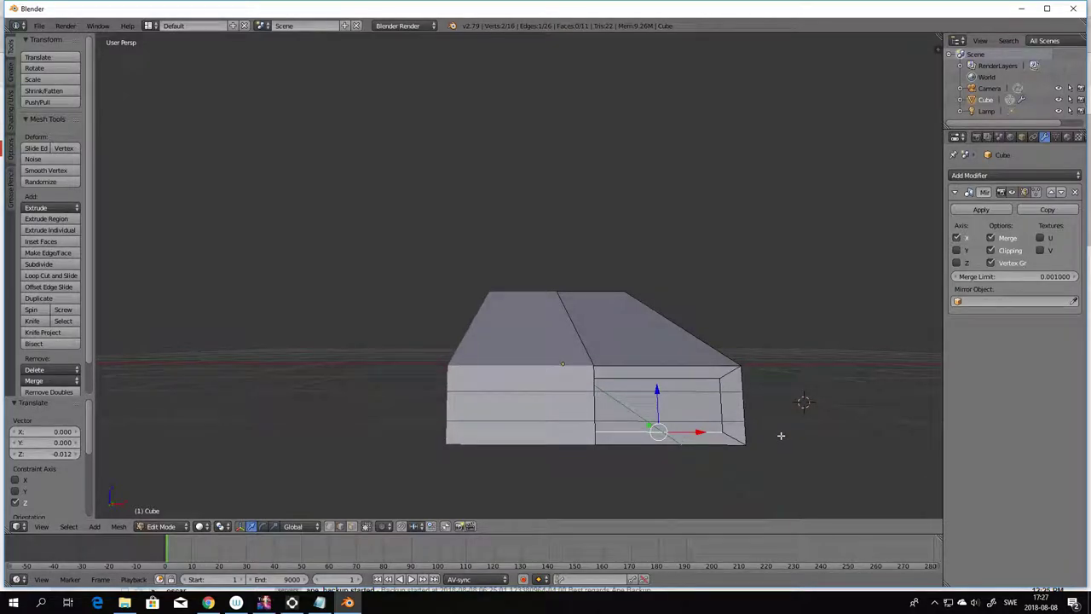
- Shift the front end's right vertical edge 0.045 along X
right_click(722, 406)
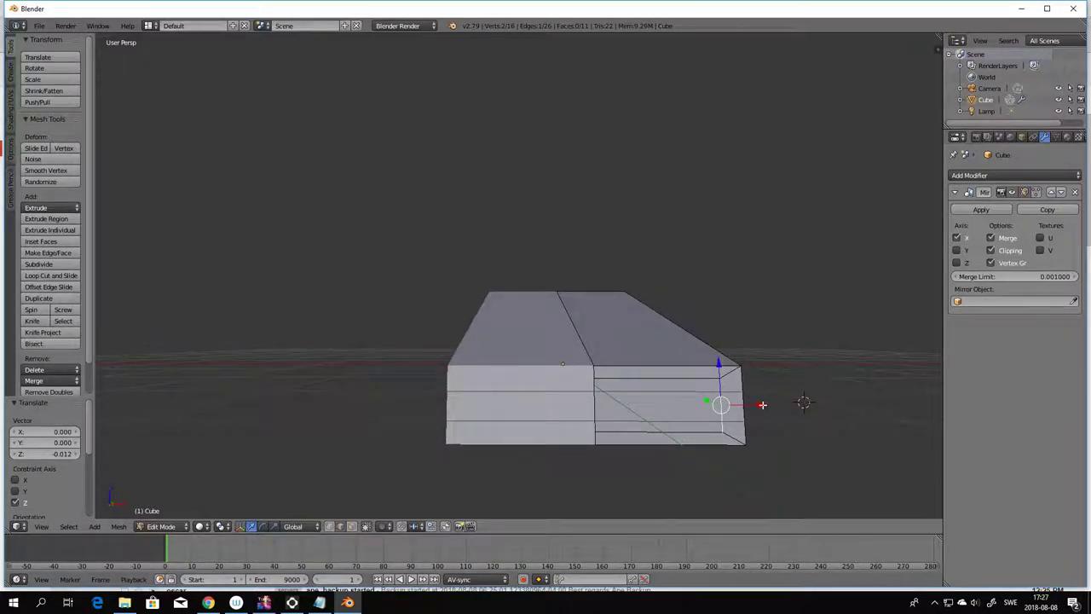
drag(762, 405, 770, 404)
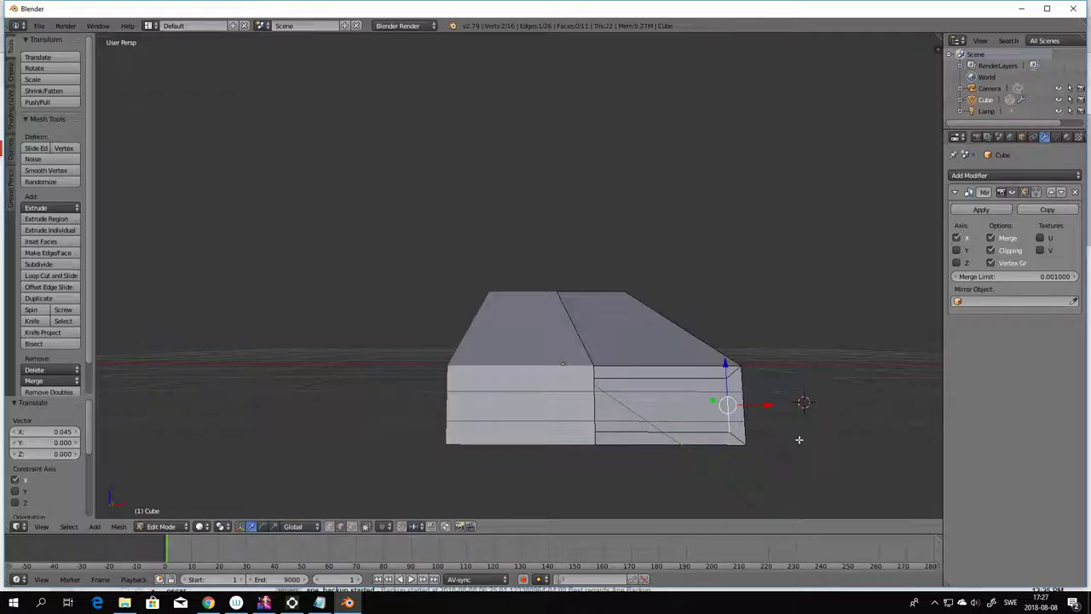
middle_drag(799, 439, 611, 474)
middle_drag(755, 426, 683, 417)
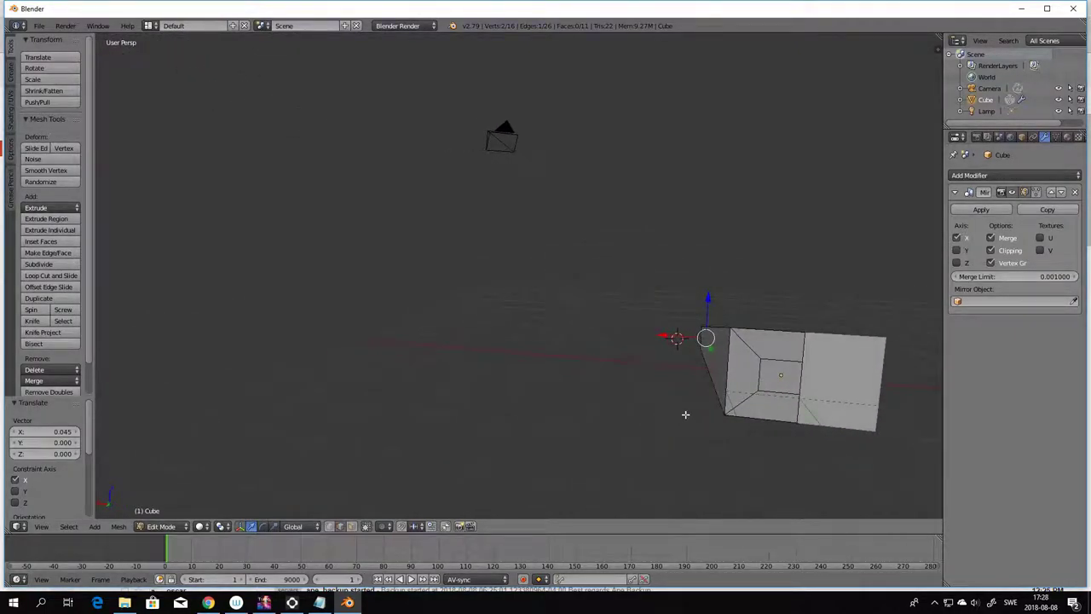
- Move the inner end vertex to X -0.185 so the hull's end tapers inward
right_click(759, 373)
key(g)
key(x)
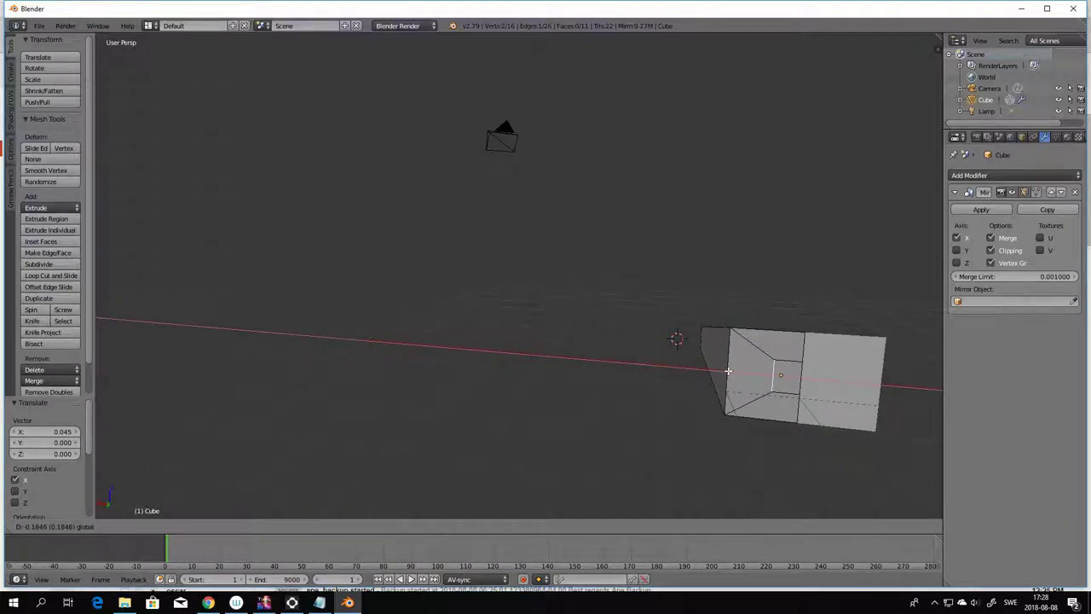
click(727, 371)
middle_drag(728, 445, 897, 448)
mouse_move(803, 482)
middle_down()
mouse_move(815, 463)
mouse_move(861, 460)
mouse_move(784, 463)
mouse_move(797, 472)
middle_up()
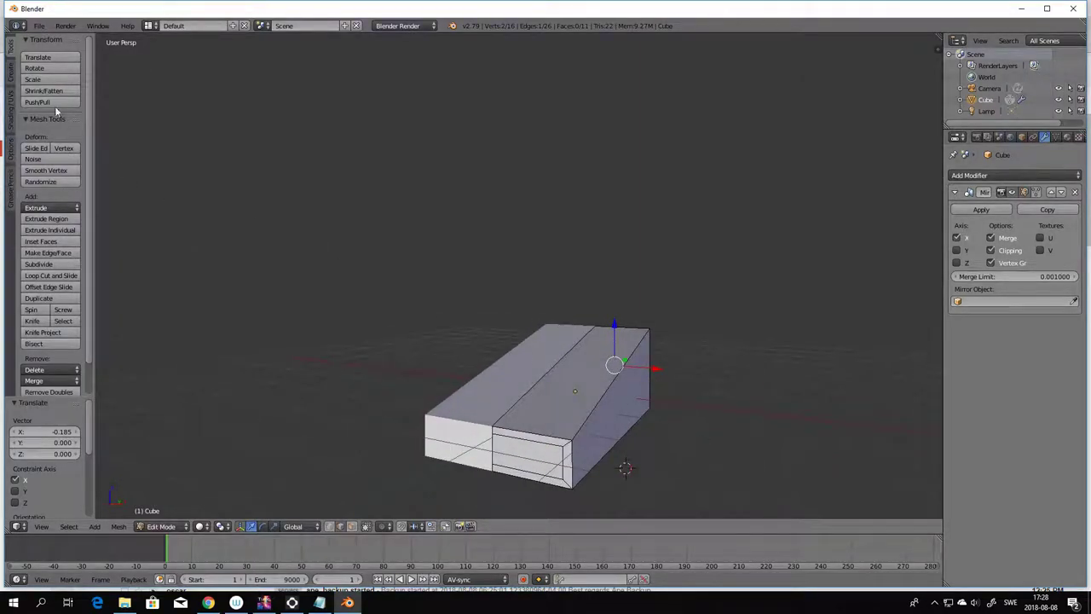
- Start saving the file and navigate up to the root of drive F:
click(39, 25)
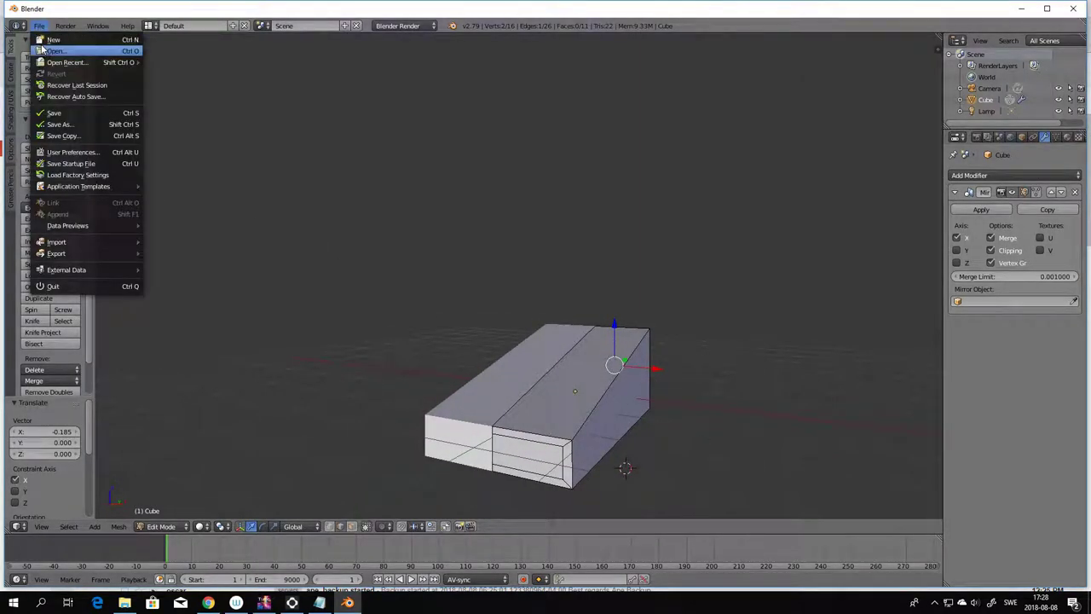
click(59, 116)
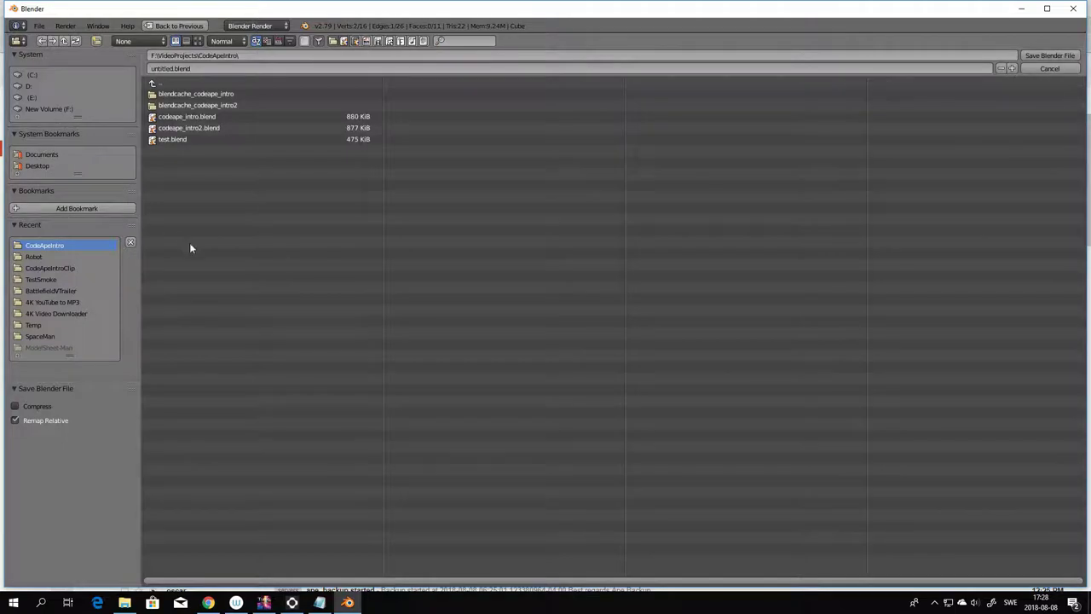
click(162, 84)
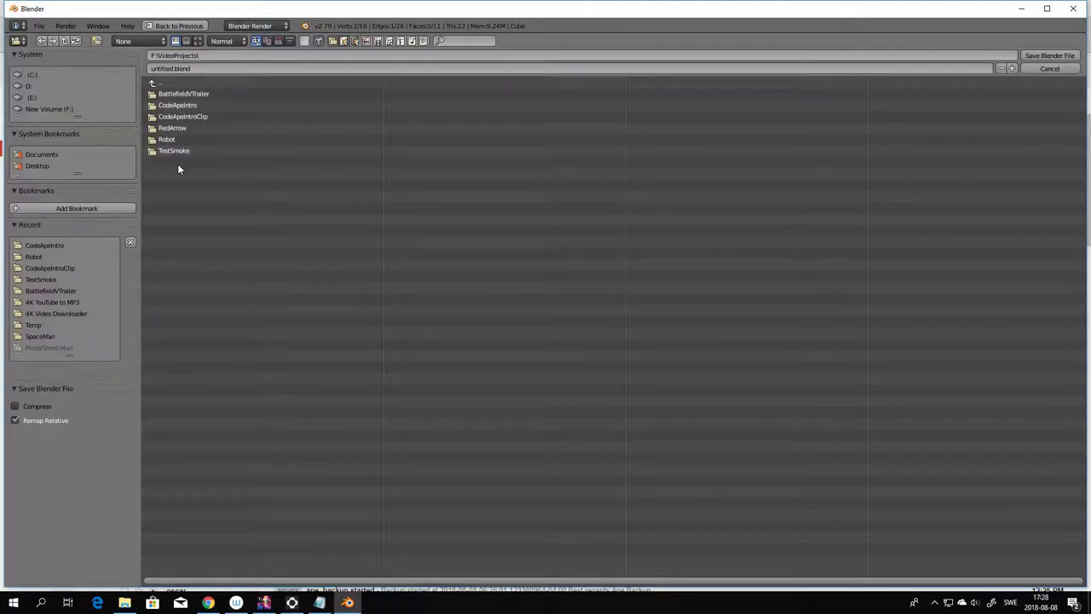
click(160, 84)
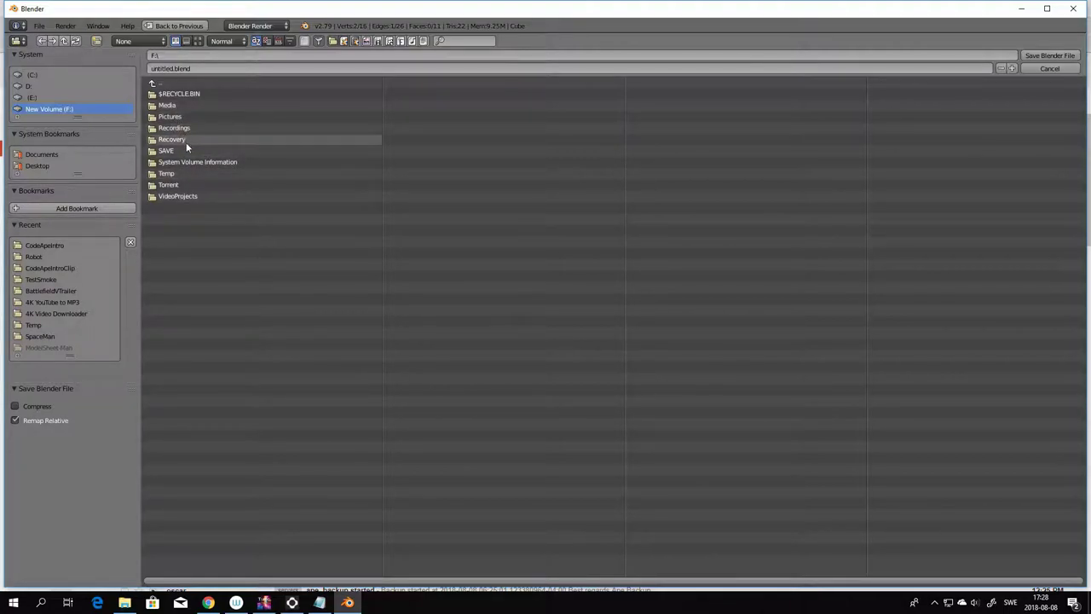
click(166, 151)
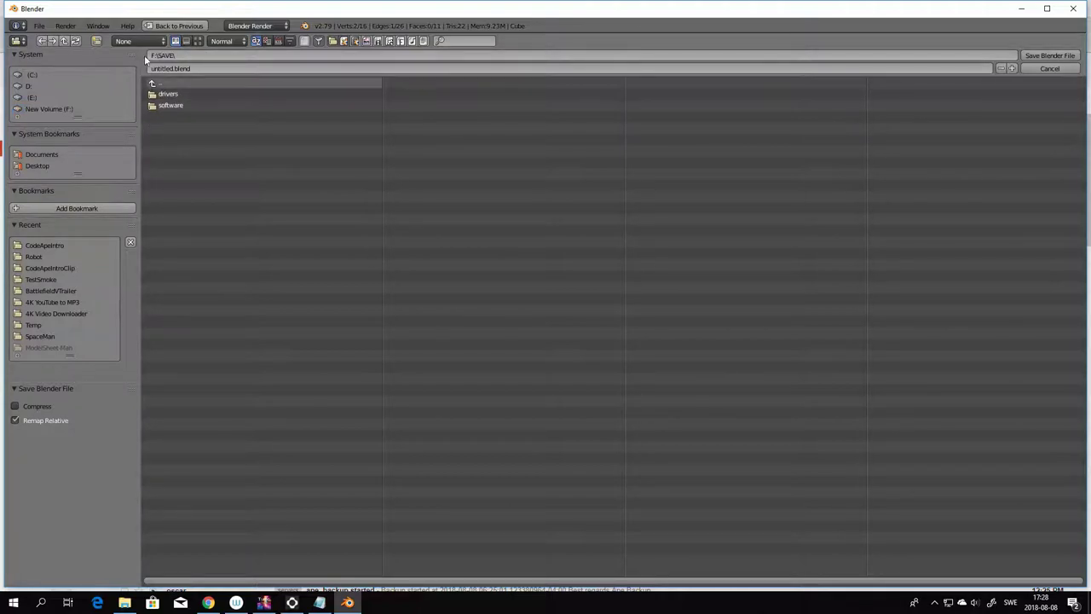
click(163, 82)
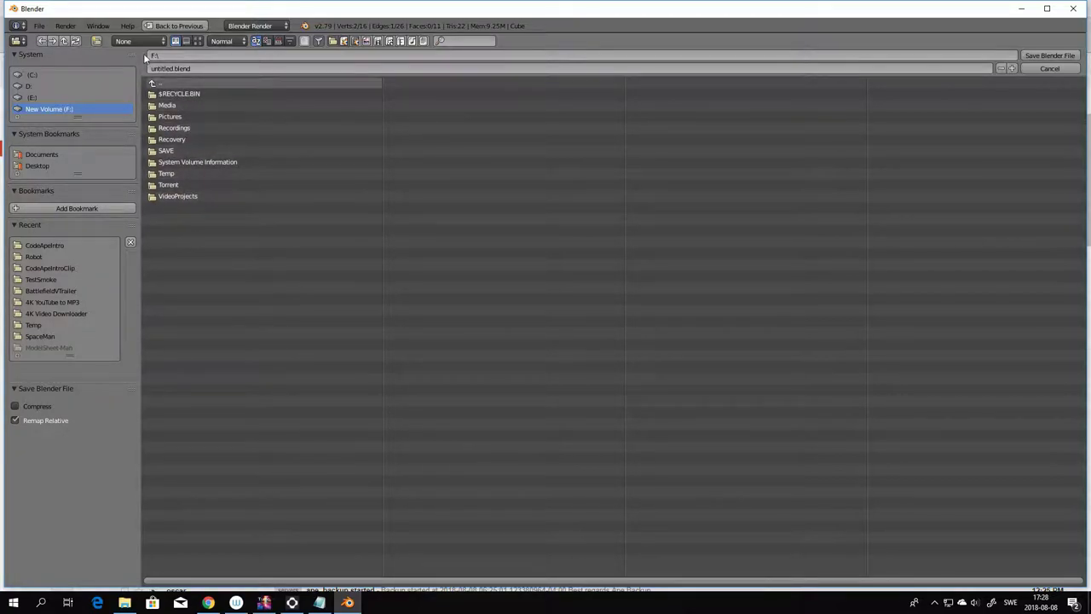
- Create a new folder named Blender on F: and open it
click(96, 40)
text(Blender)
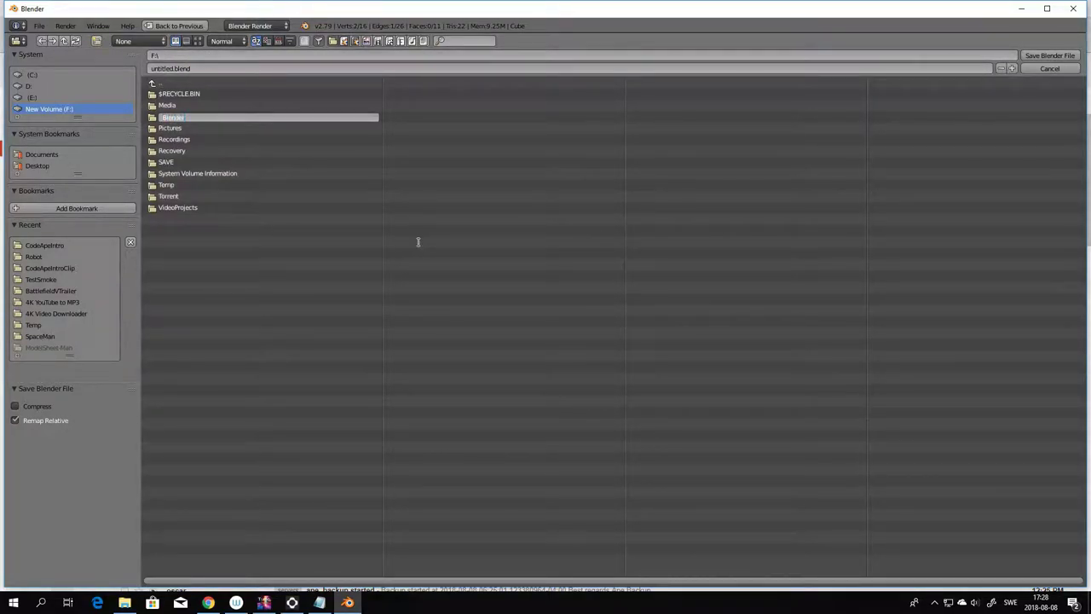
key(Return)
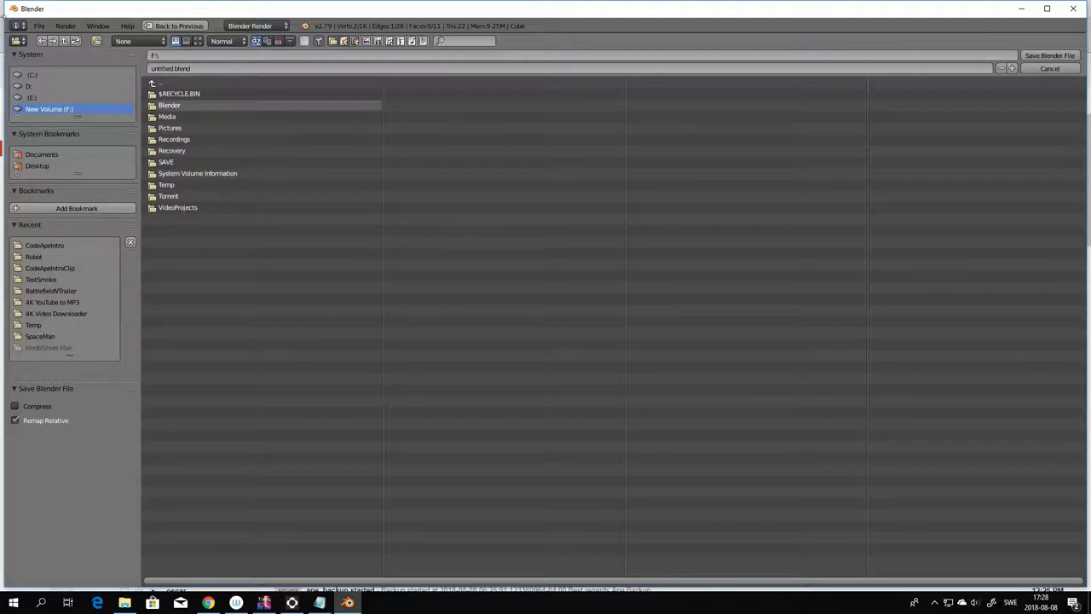
click(174, 106)
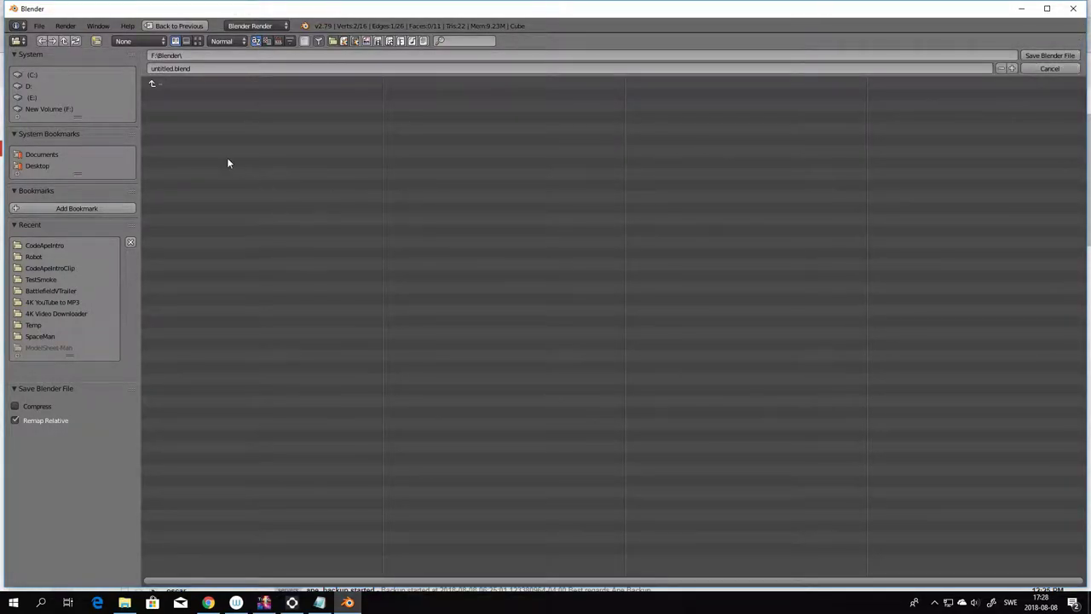
- Create a folder named spacecraft_1 inside F:\Blender
click(94, 41)
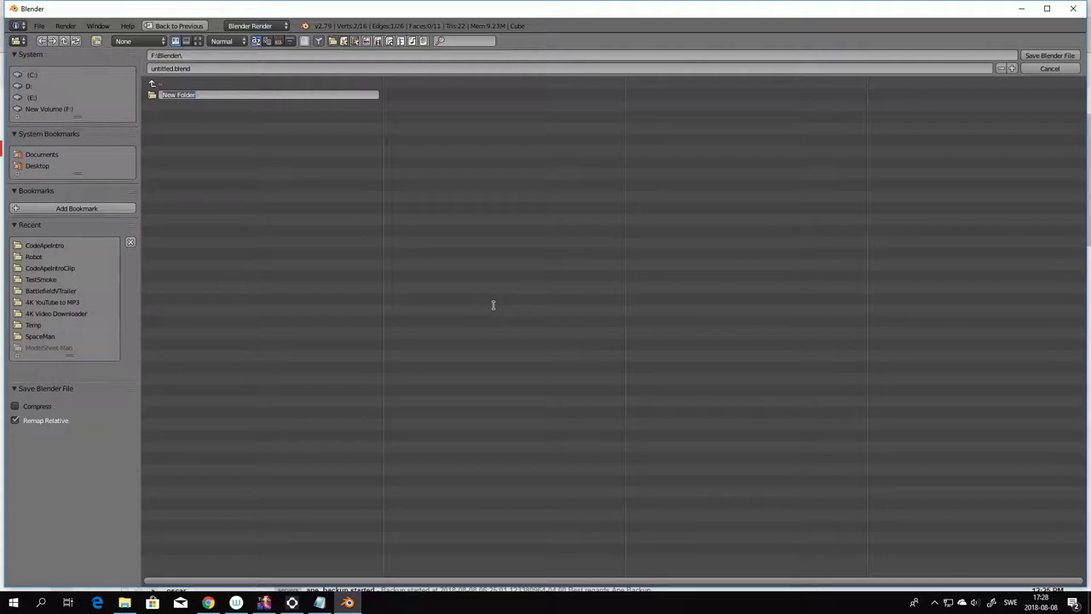
text(8)
key(BackSpace)
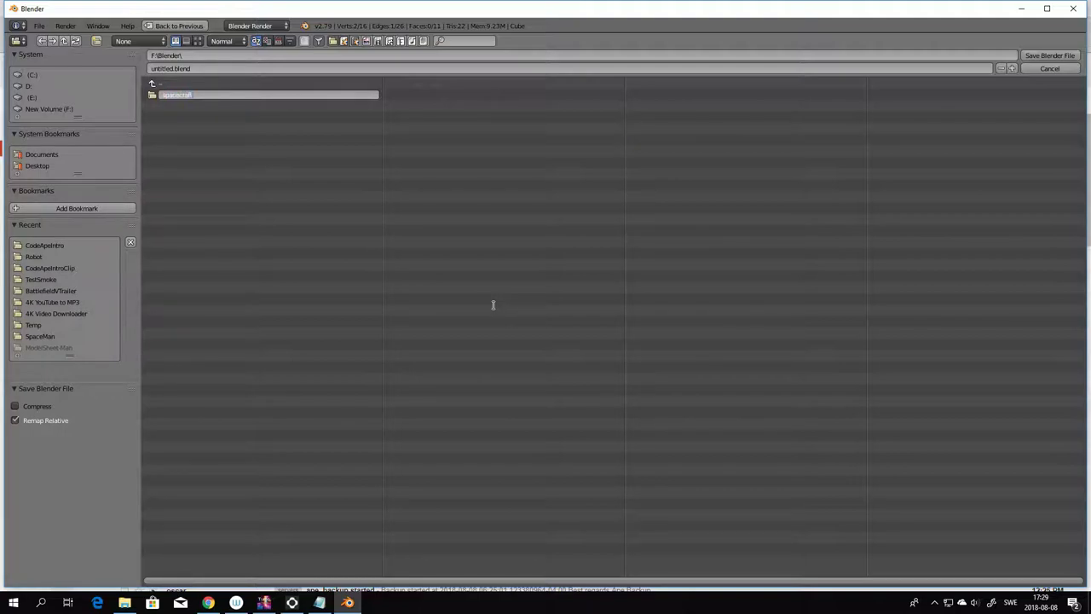
key(Return)
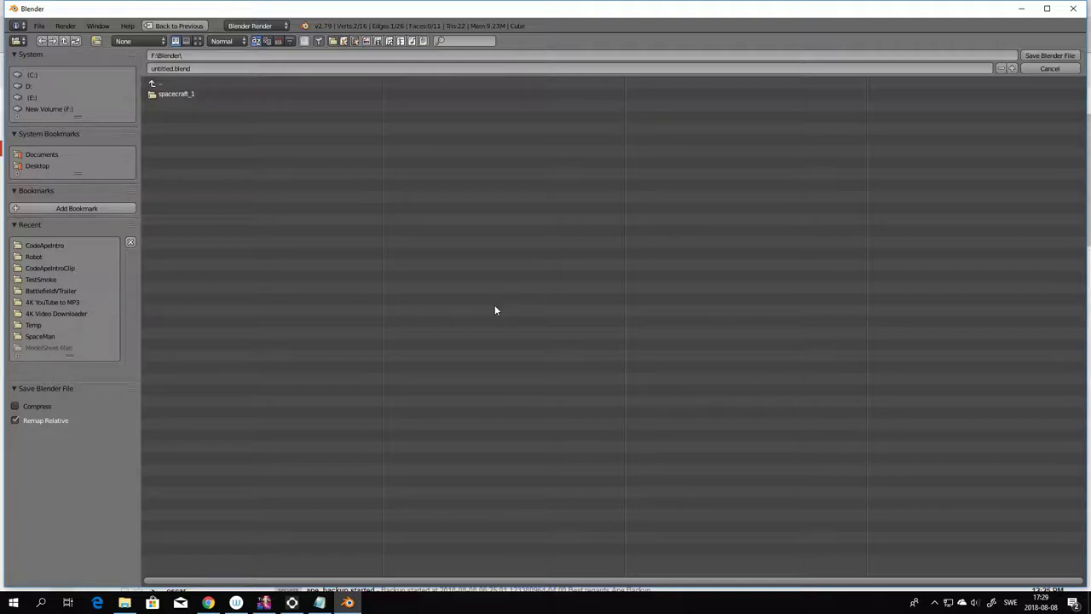
- Open the spacecraft_1 folder and save the file as spacecraft_1.blend
click(177, 96)
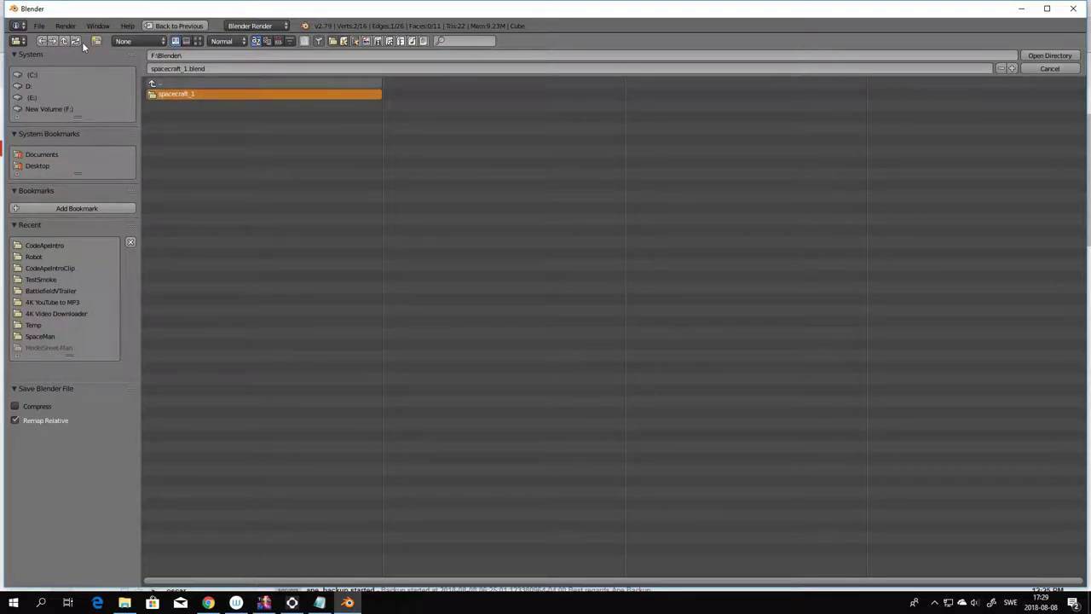
double_click(200, 96)
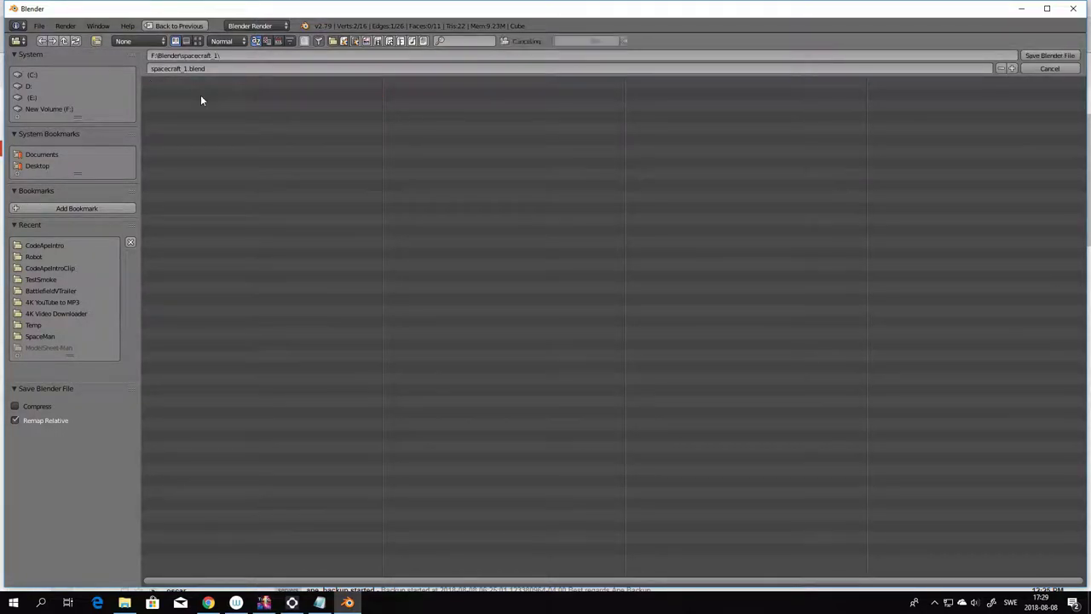
click(1047, 56)
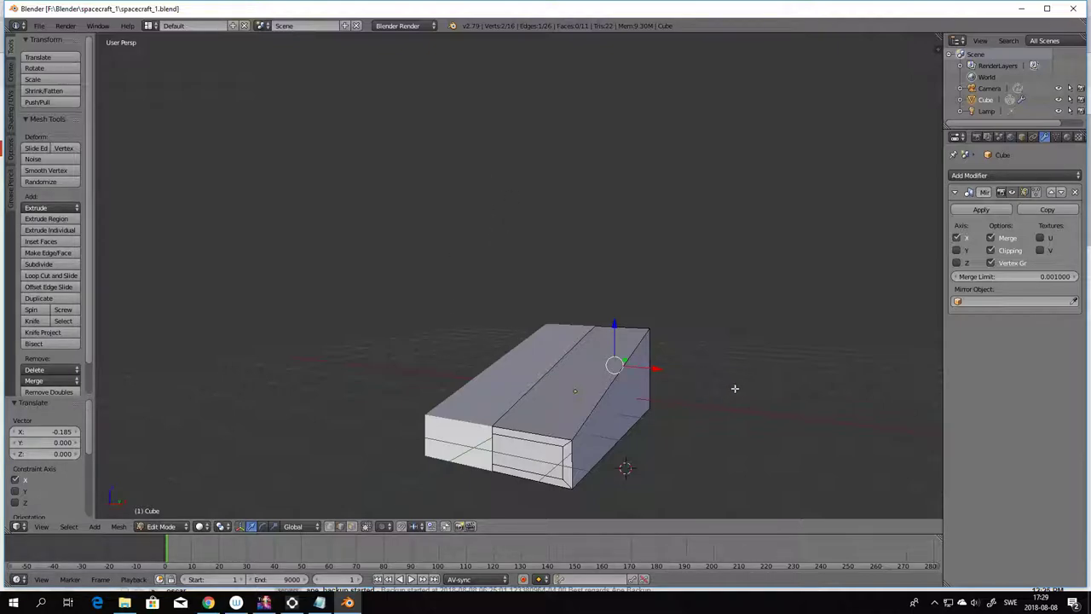
mouse_move(721, 426)
middle_down()
mouse_move(696, 429)
mouse_move(743, 431)
mouse_move(743, 418)
mouse_move(691, 429)
mouse_move(724, 409)
mouse_move(721, 429)
mouse_move(707, 427)
mouse_move(724, 418)
mouse_move(709, 423)
middle_up()
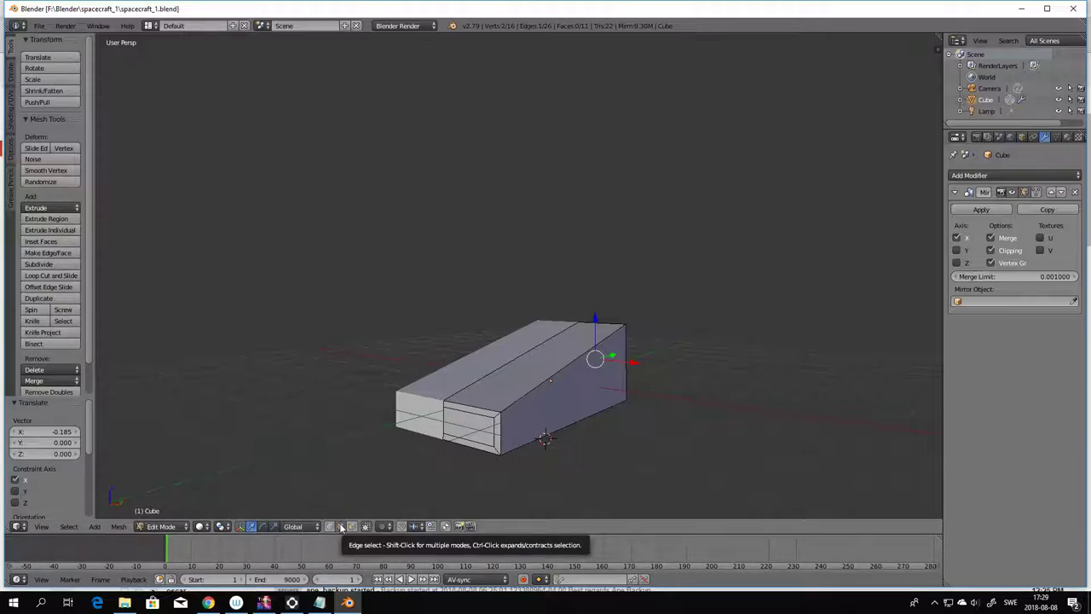
middle_drag(562, 448, 589, 465)
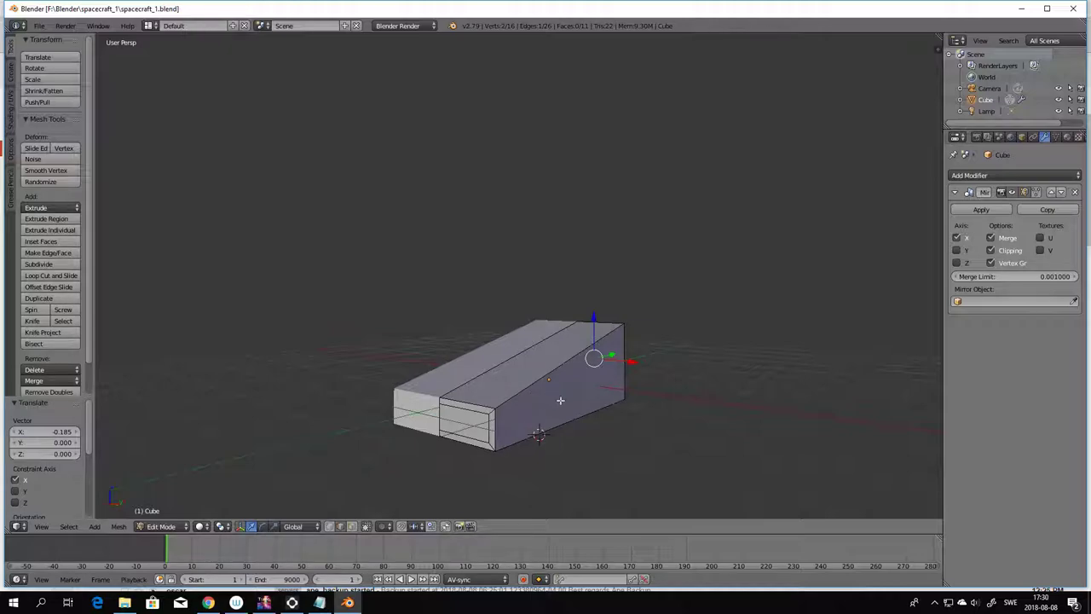
middle_drag(642, 452, 668, 445)
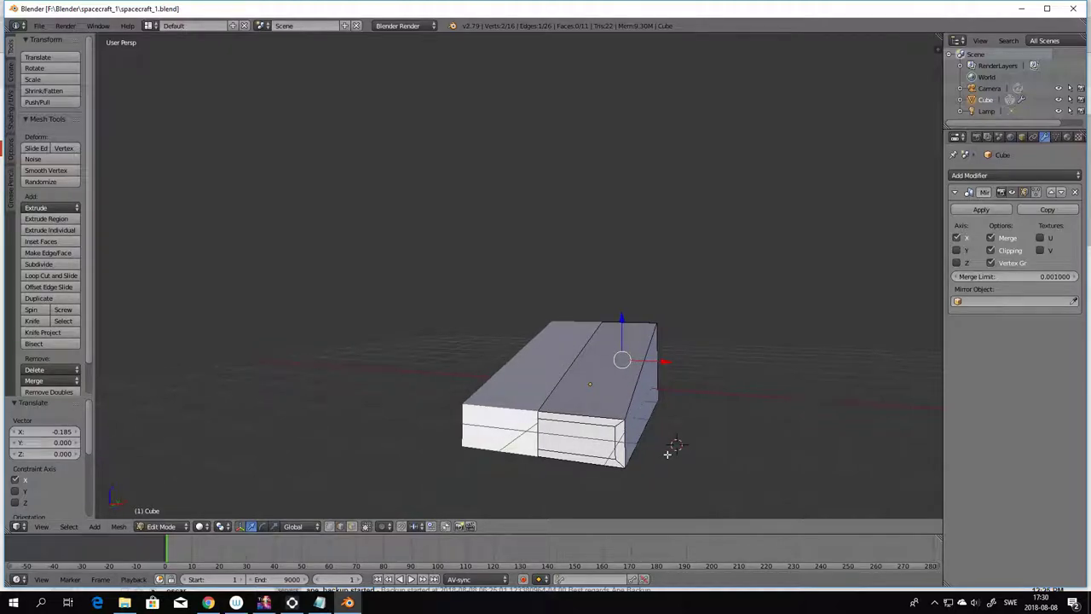
key(ctrl+r)
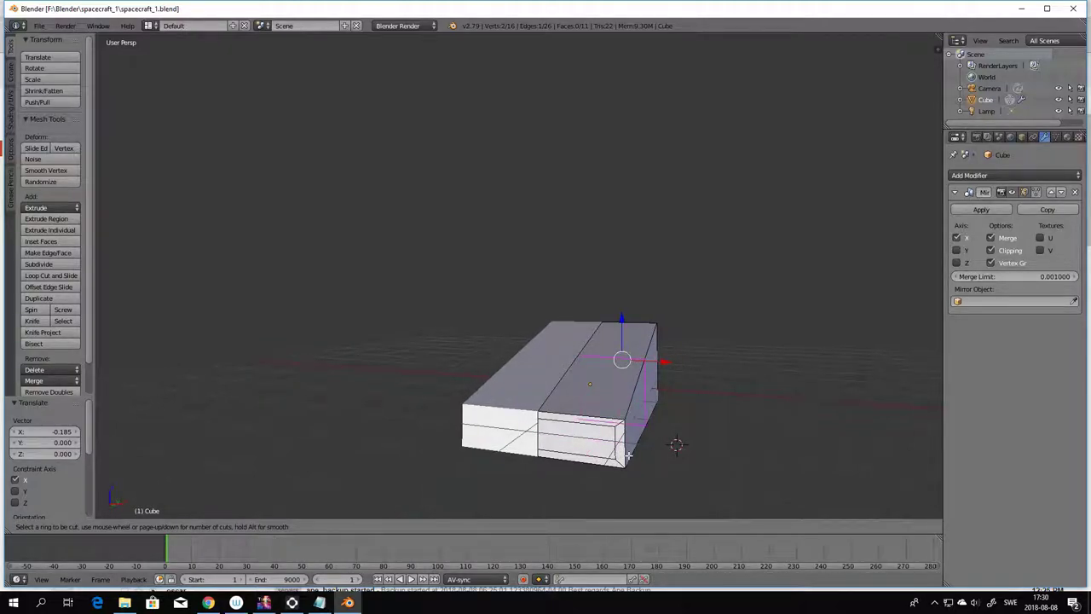
click(620, 455)
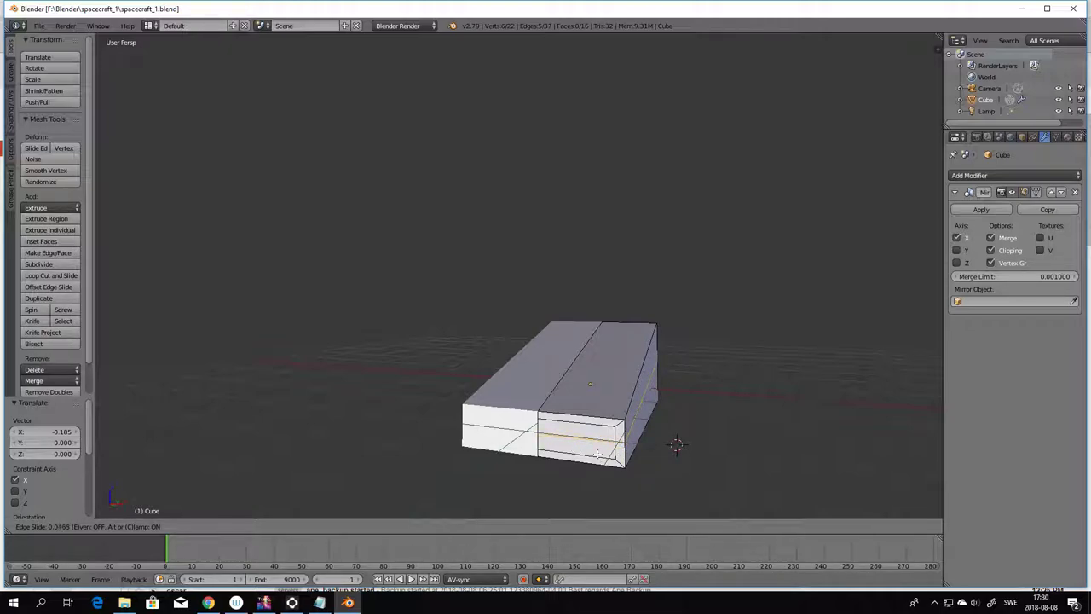
click(598, 451)
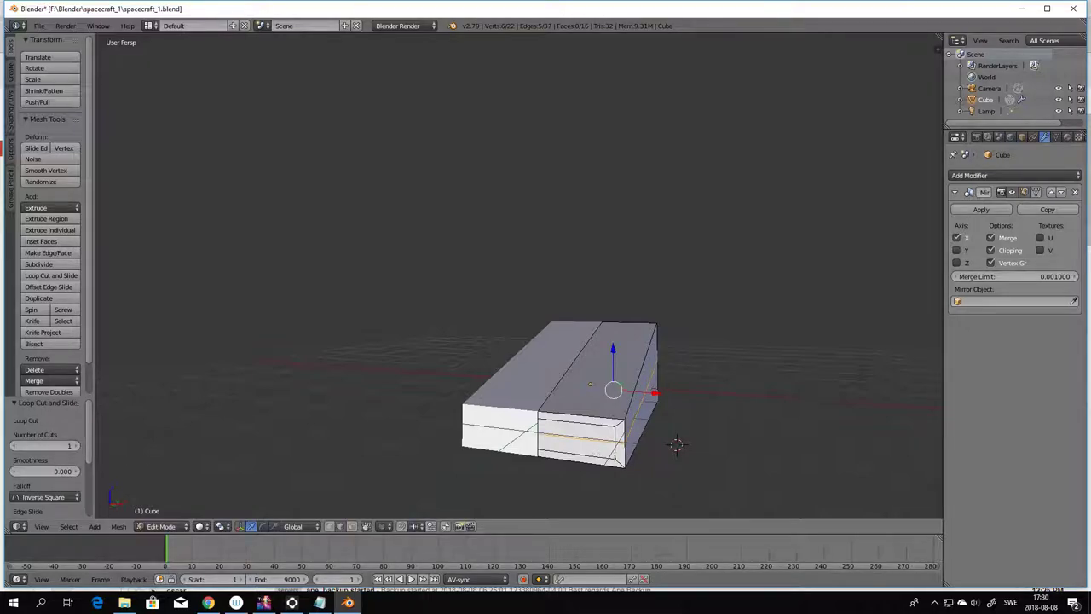
middle_drag(598, 451, 763, 474)
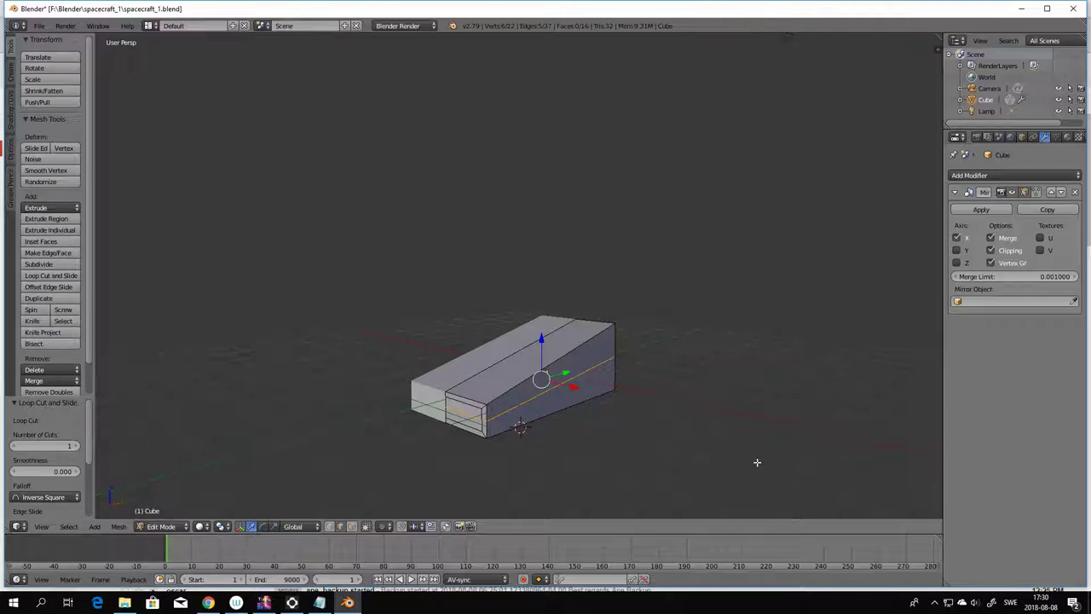
key(ctrl+z)
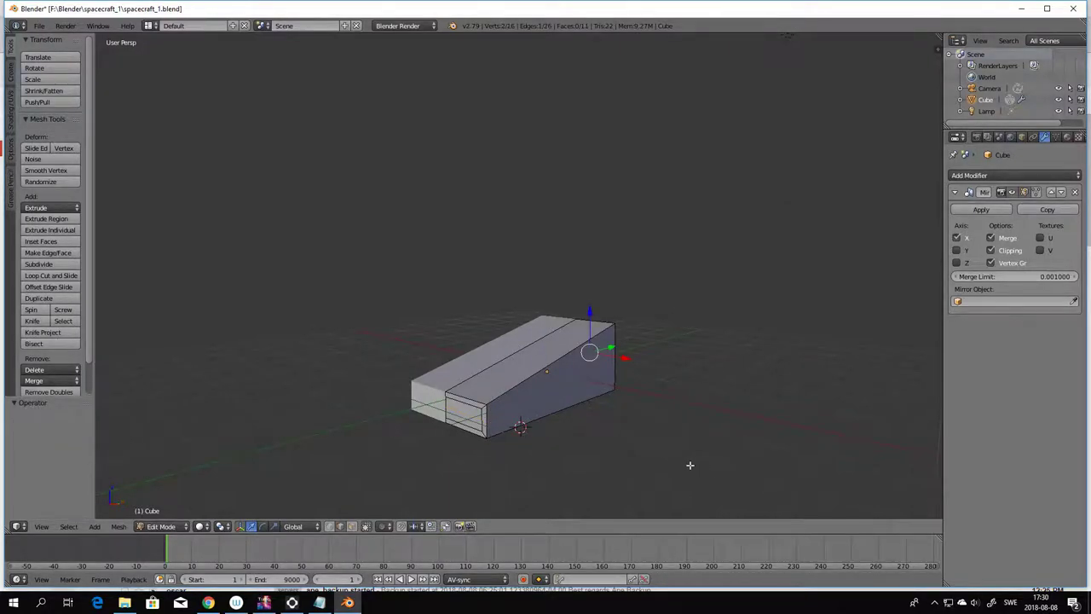
middle_drag(688, 463, 723, 452)
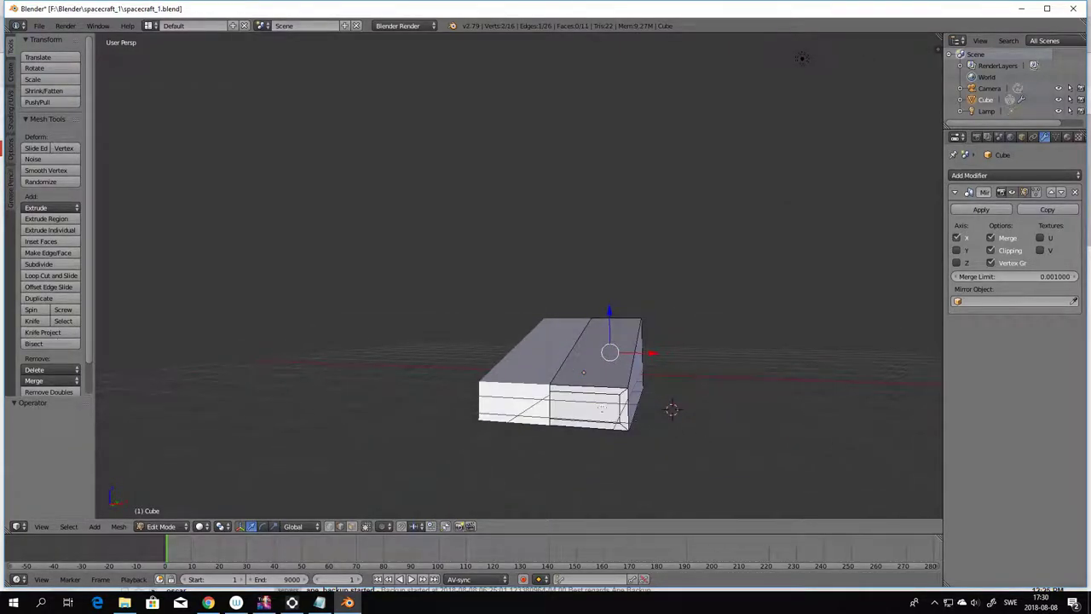
- In face select mode, extrude the lower end face inward by -0.093
click(354, 526)
click(709, 417)
right_click(581, 407)
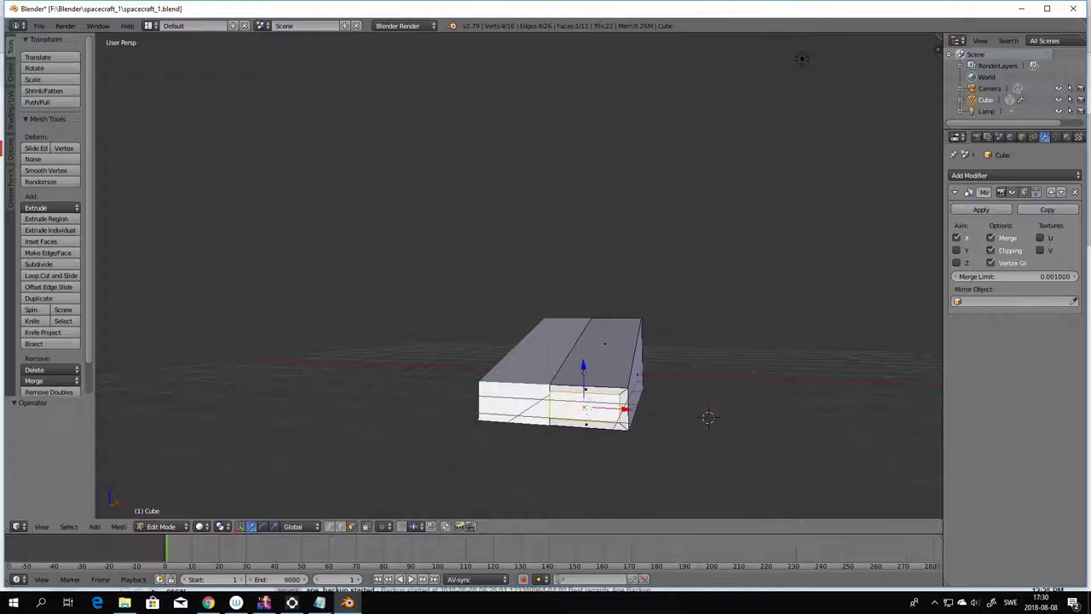
middle_drag(705, 443, 694, 458)
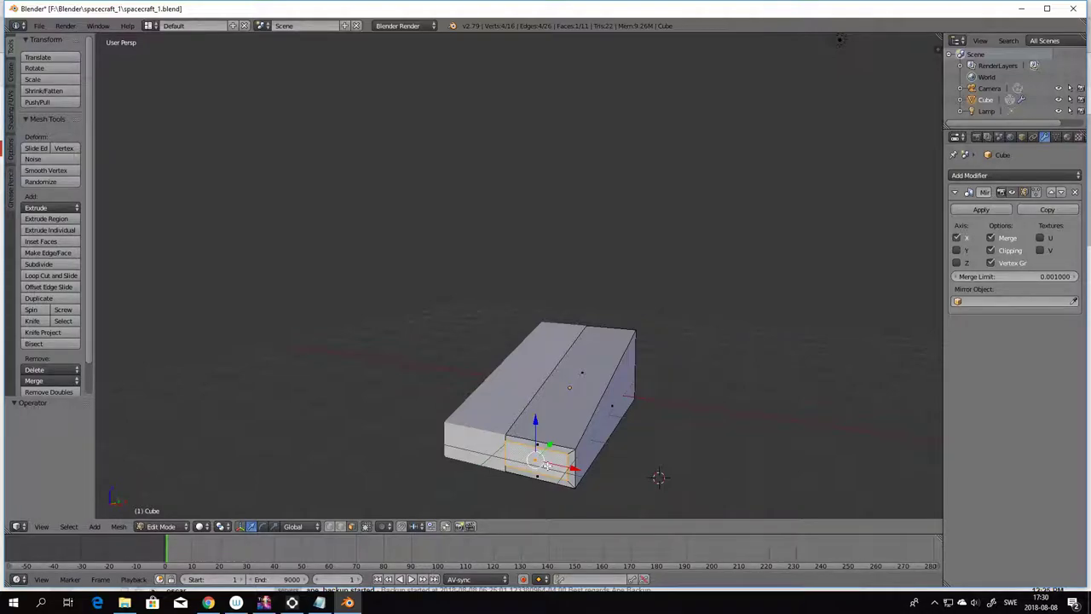
key(e)
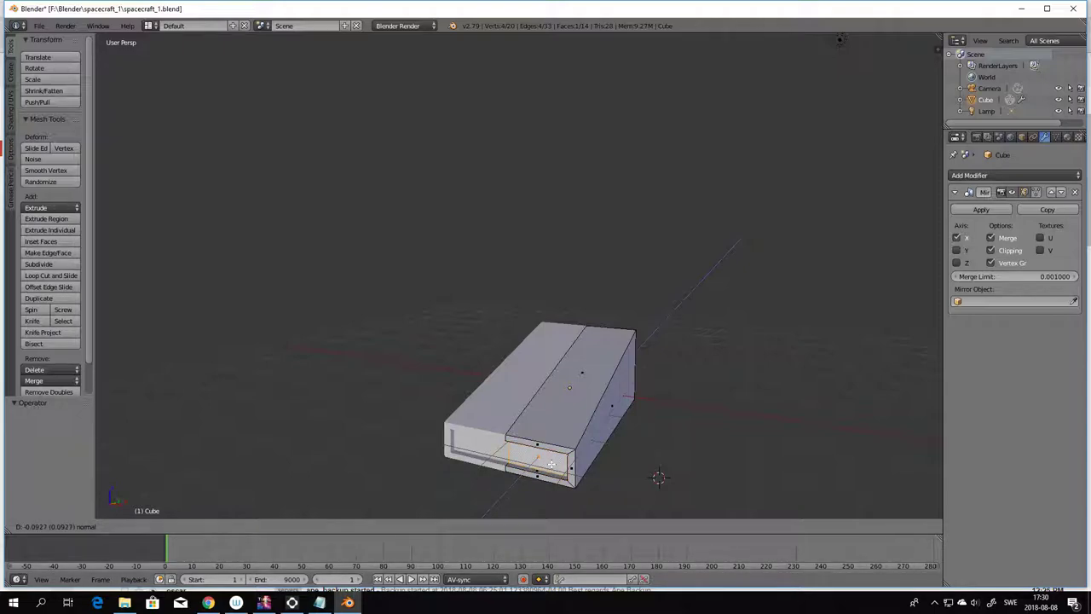
click(552, 463)
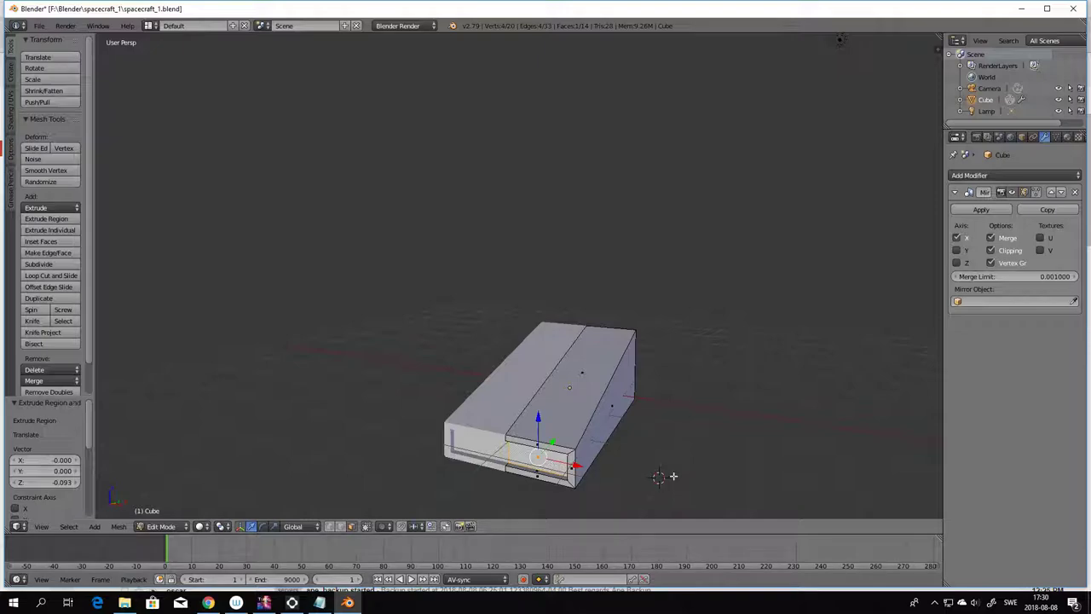
middle_drag(731, 443, 606, 455)
right_click(743, 301)
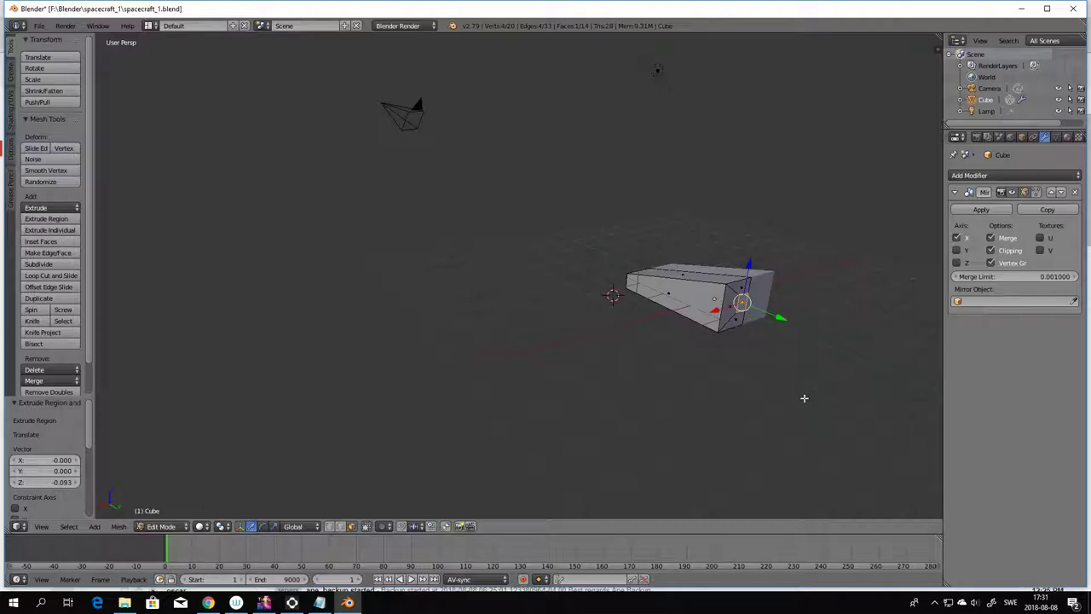
- Extrude the small far-end face -0.621 inward to form the rear engine recess
middle_drag(804, 398, 577, 422)
scroll(633, 452, up, 4)
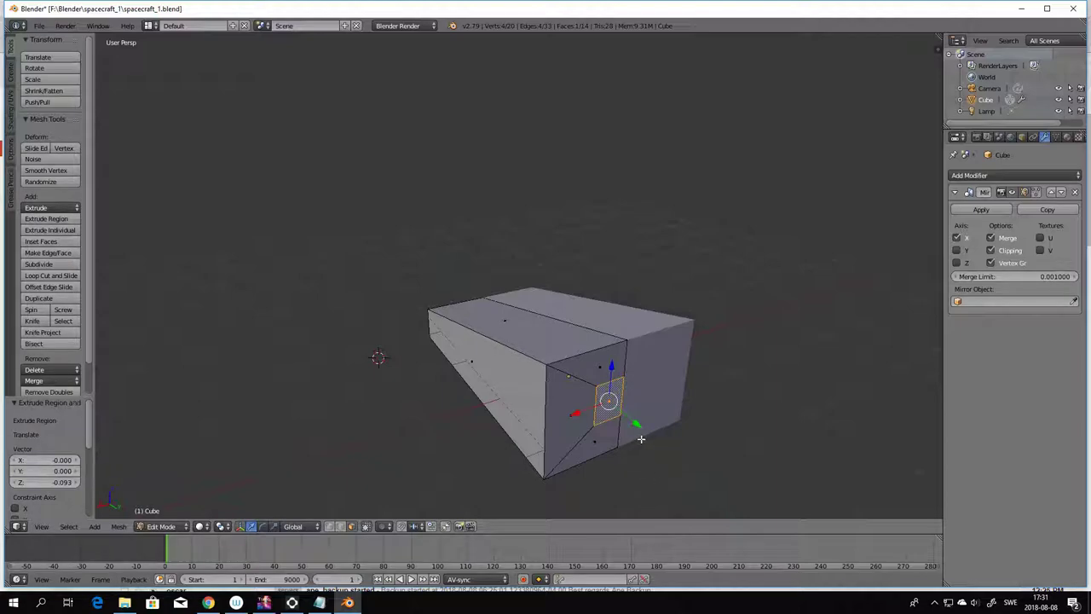
key(e)
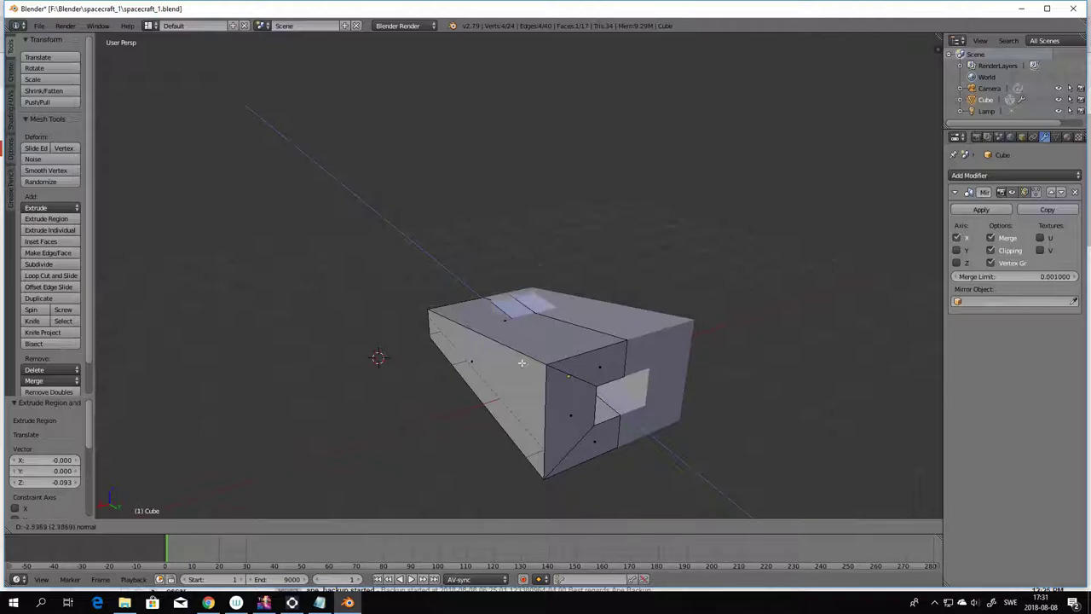
click(599, 420)
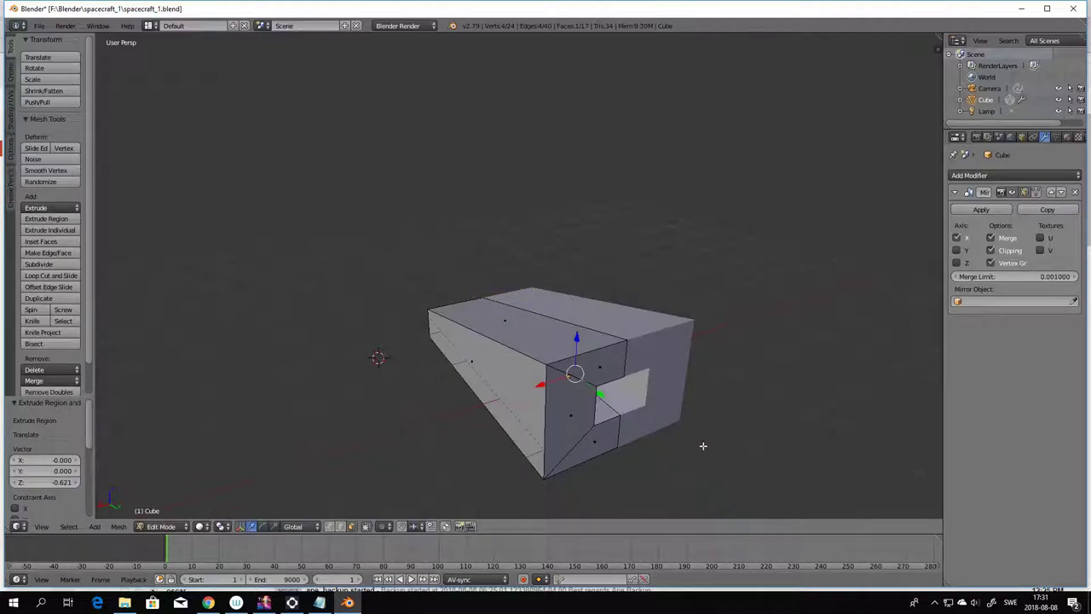
middle_drag(769, 455, 760, 488)
middle_drag(617, 486, 709, 464)
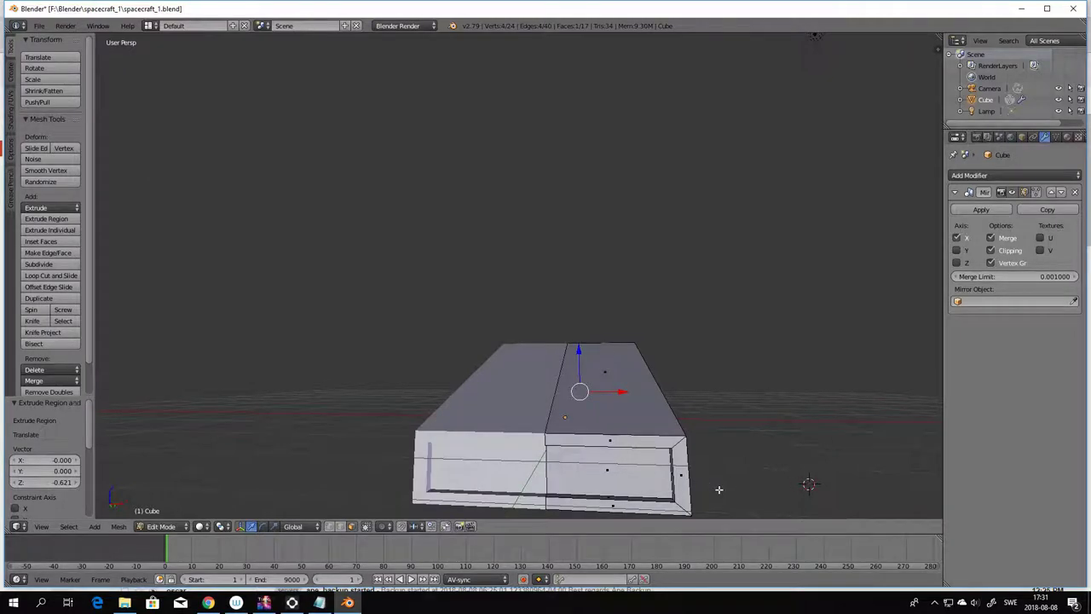
- Select the two adjacent end faces and shift them -0.645 along X
middle_drag(719, 489, 736, 488)
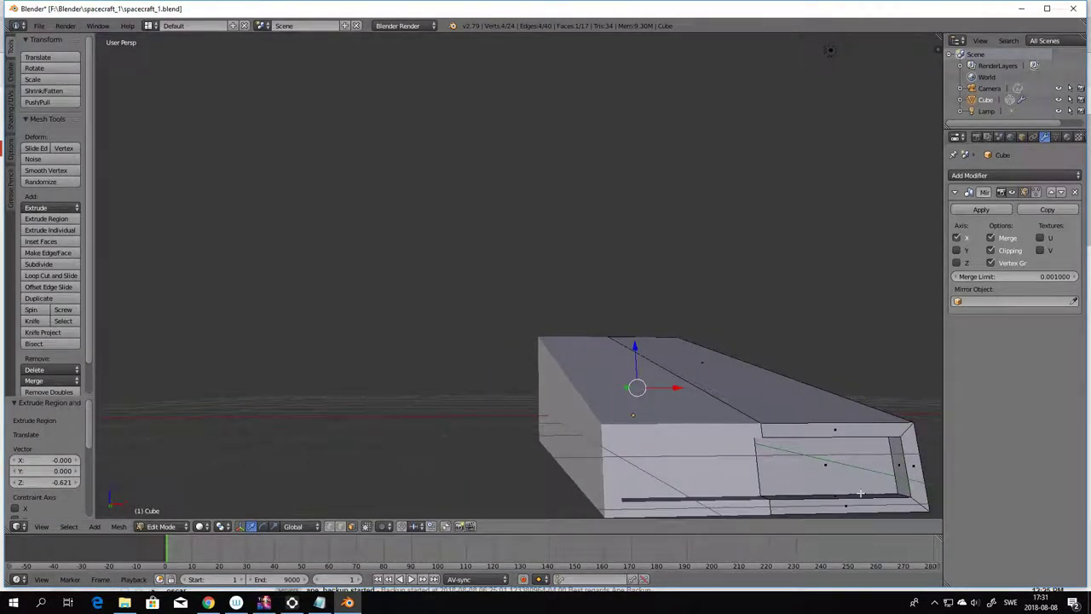
right_click(914, 466)
shift+right_click(899, 469)
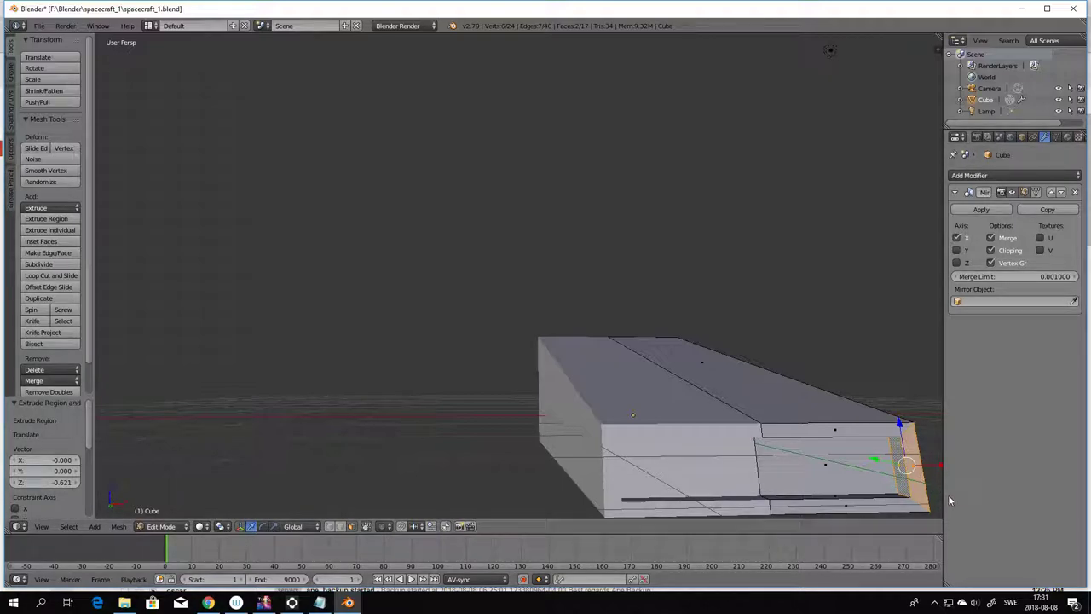
middle_drag(936, 478, 824, 467)
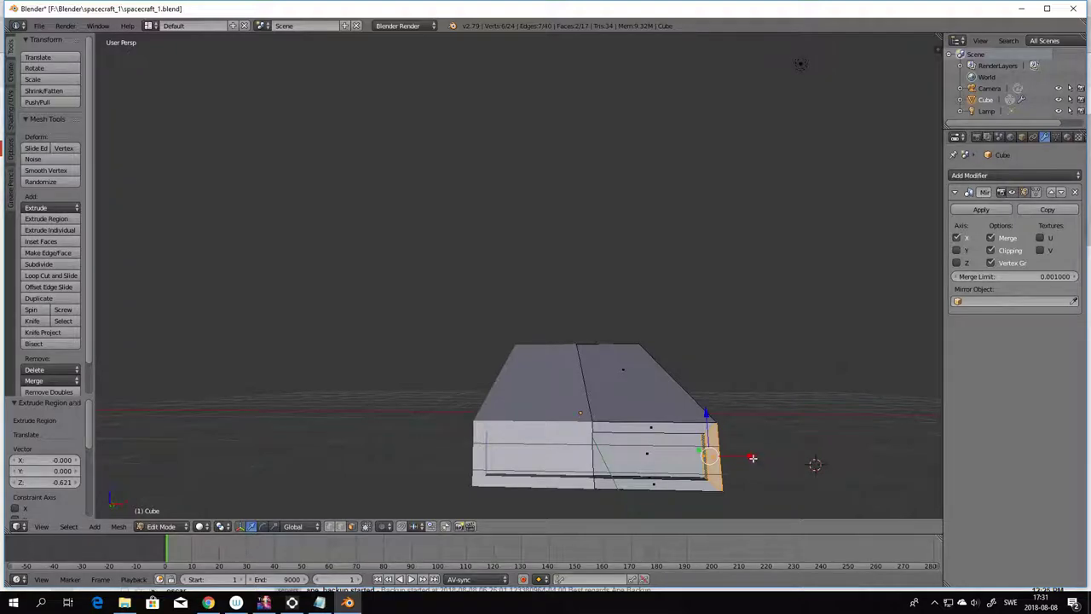
key(g)
key(x)
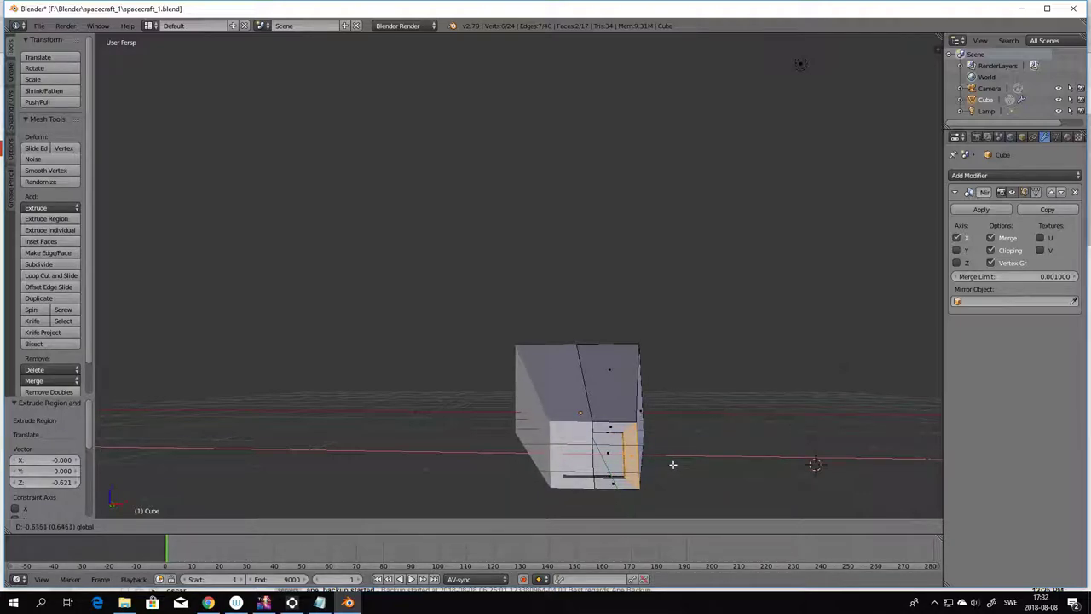
click(672, 465)
middle_drag(731, 465, 562, 503)
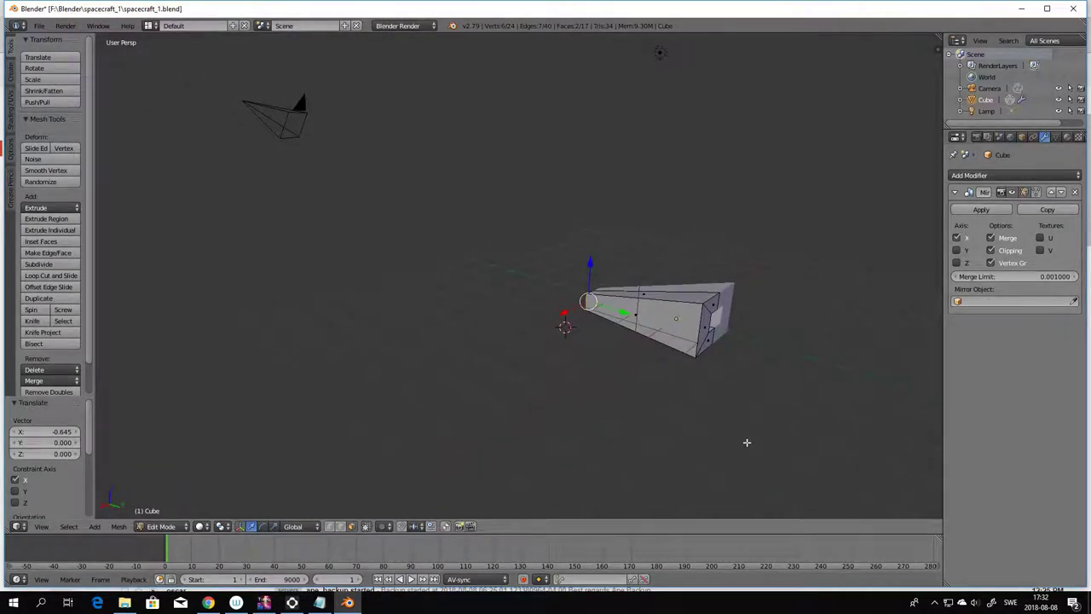
- Select the five faces around the hull's narrow end
middle_drag(746, 443, 555, 486)
scroll(622, 439, up, 2)
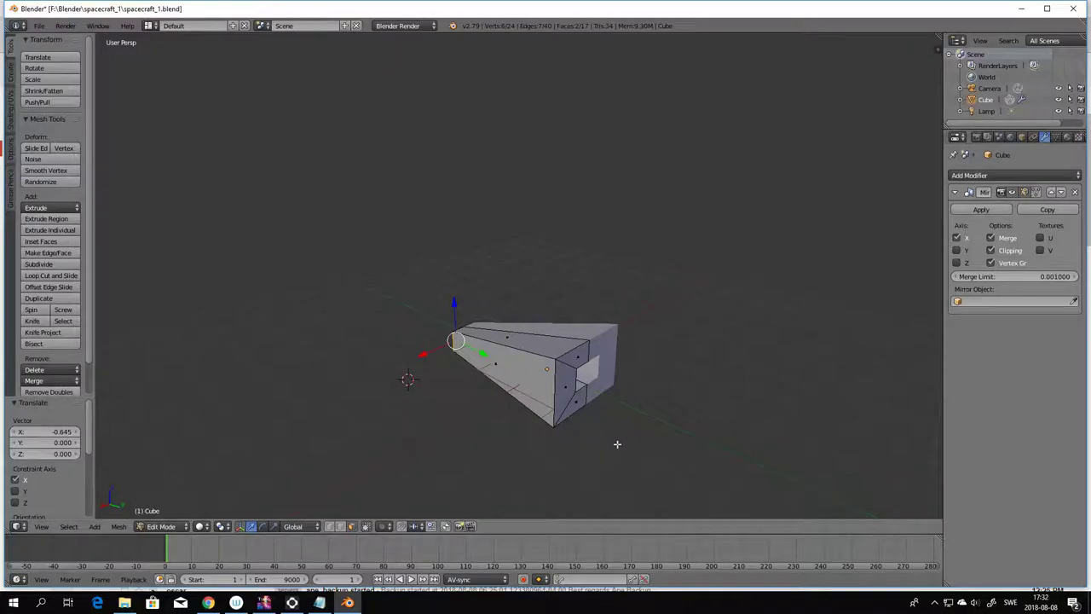
middle_drag(617, 444, 699, 485)
scroll(682, 447, up, 2)
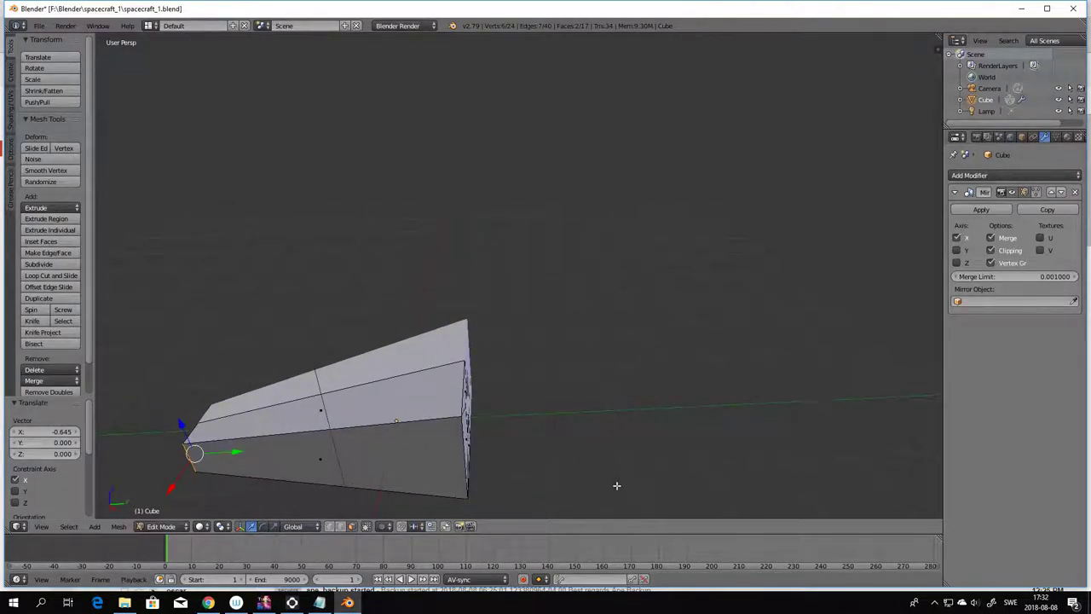
middle_drag(616, 485, 628, 477)
middle_drag(733, 437, 419, 489)
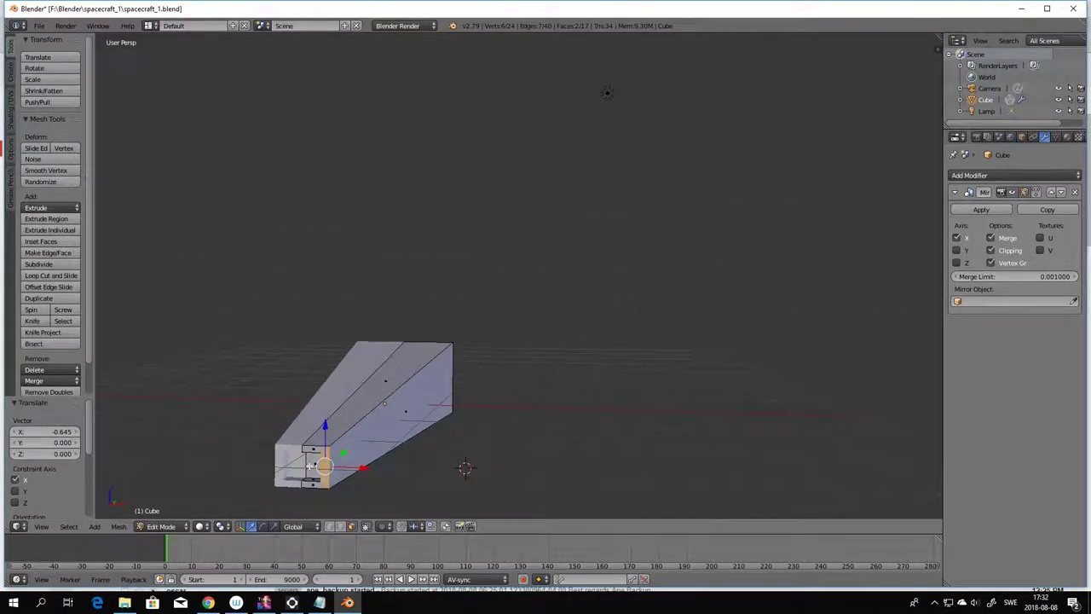
right_click(312, 466)
middle_drag(365, 480, 428, 461)
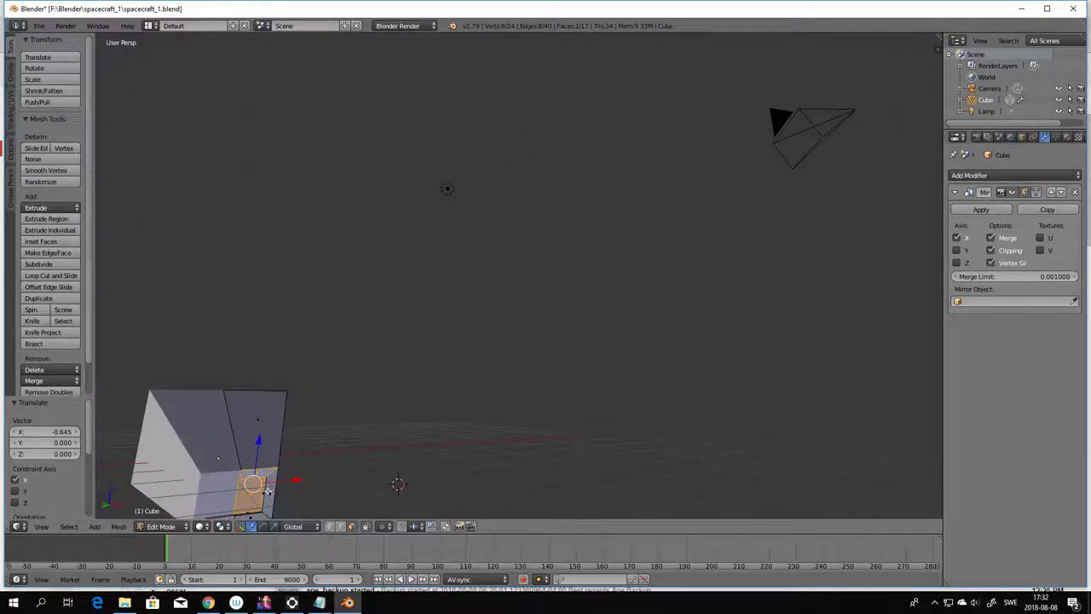
middle_drag(296, 497, 248, 489)
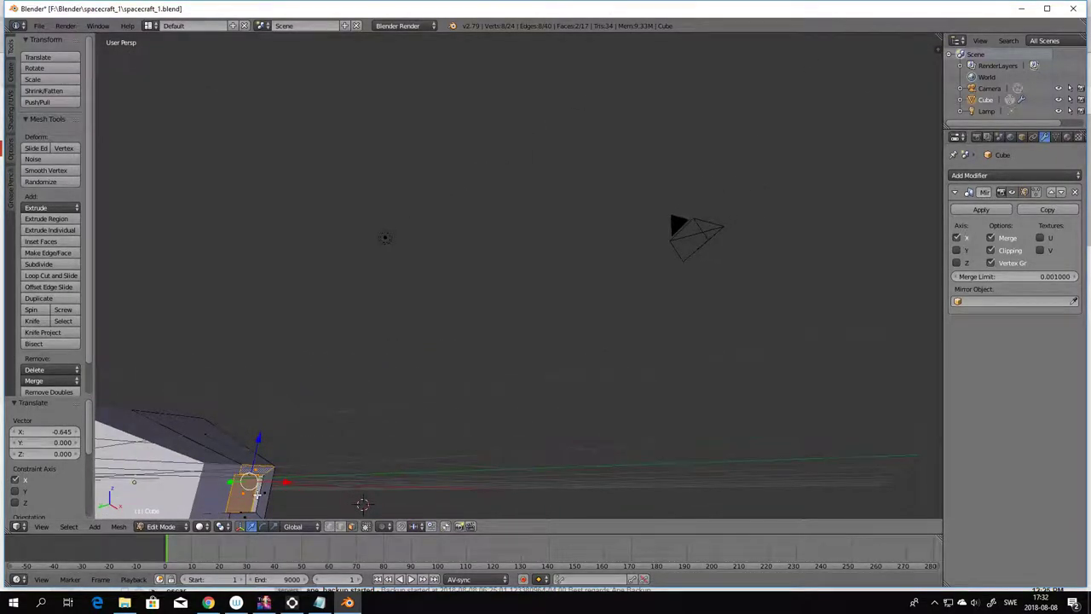
shift+right_click(255, 492)
middle_drag(310, 505, 268, 506)
shift+right_click(247, 512)
- Move the selected narrow-end faces -0.373 along Y
middle_drag(337, 504, 244, 56)
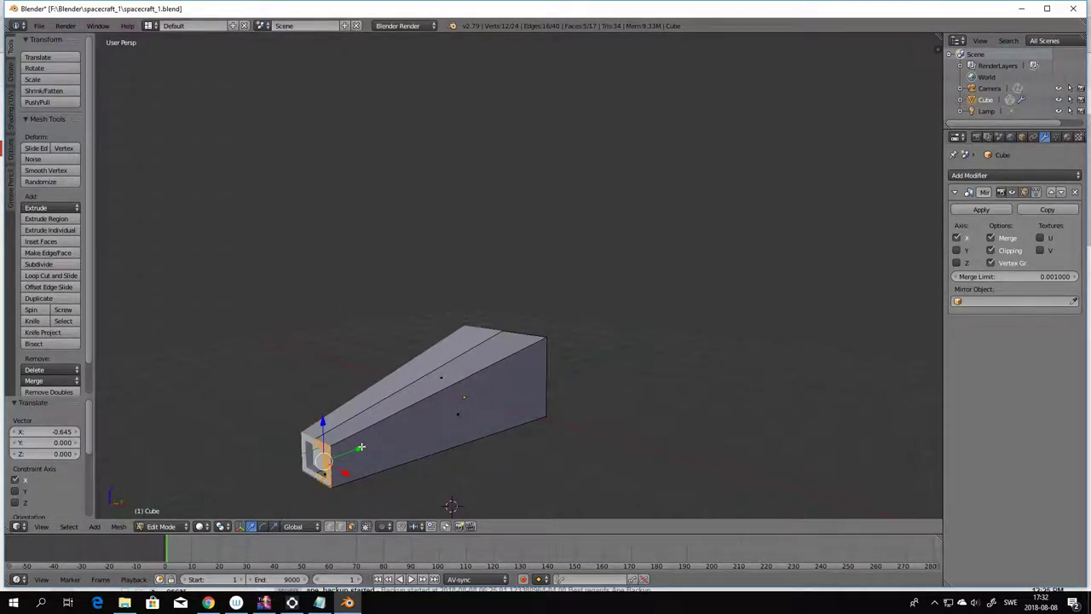
middle_drag(400, 495, 417, 469)
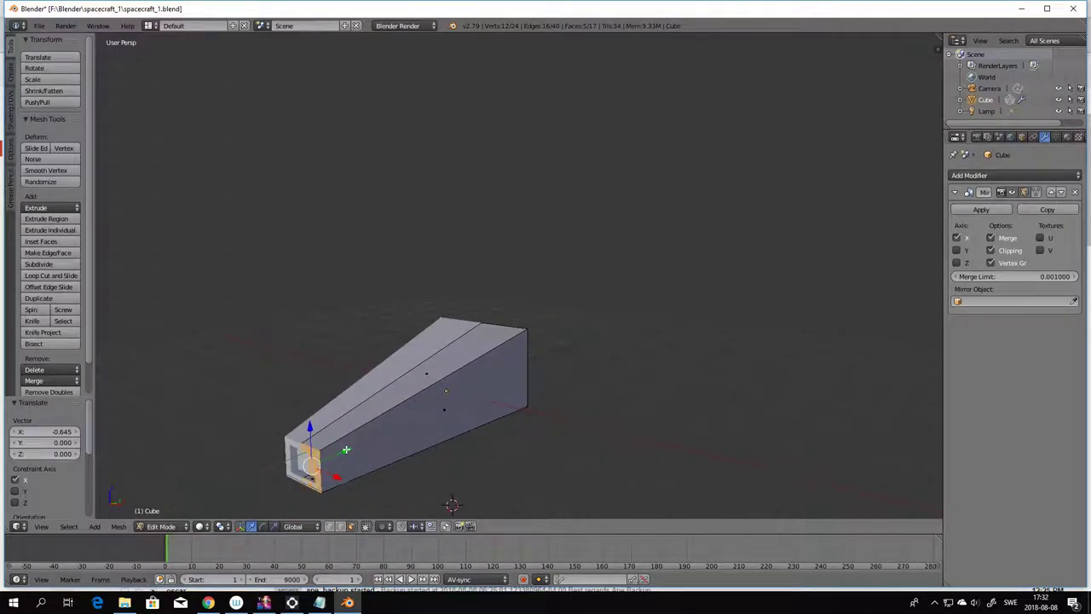
drag(346, 450, 315, 460)
- Re-save spacecraft_1.blend with the lengthened hull and start a new loop cut
middle_drag(529, 478, 535, 502)
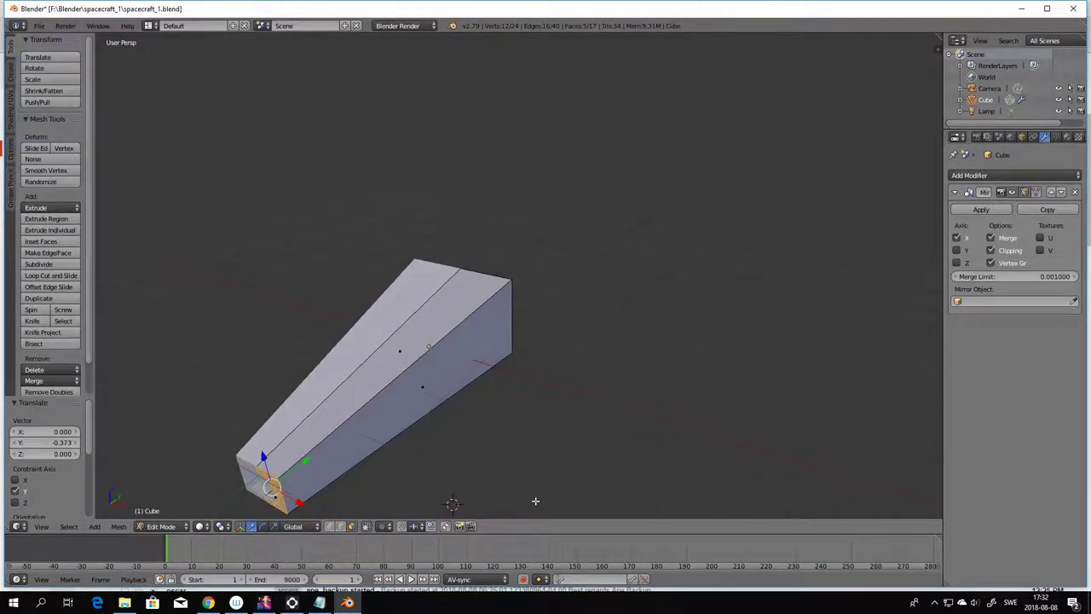
mouse_move(511, 481)
middle_down()
mouse_move(521, 477)
mouse_move(452, 472)
mouse_move(514, 482)
mouse_move(487, 446)
mouse_move(494, 424)
mouse_move(483, 453)
mouse_move(523, 455)
mouse_move(517, 469)
mouse_move(525, 460)
mouse_move(526, 472)
middle_up()
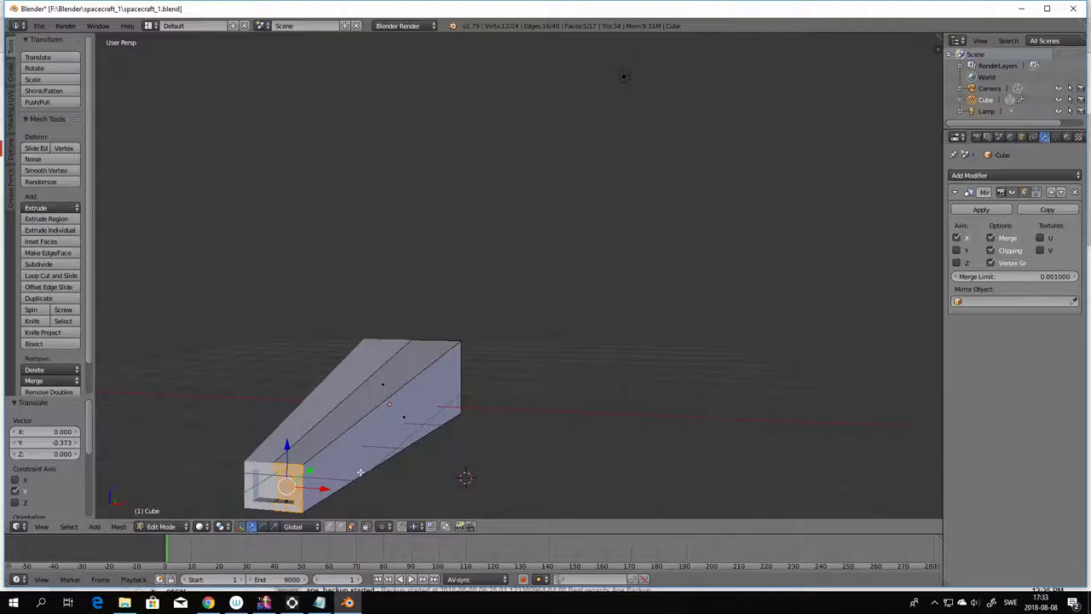
click(39, 25)
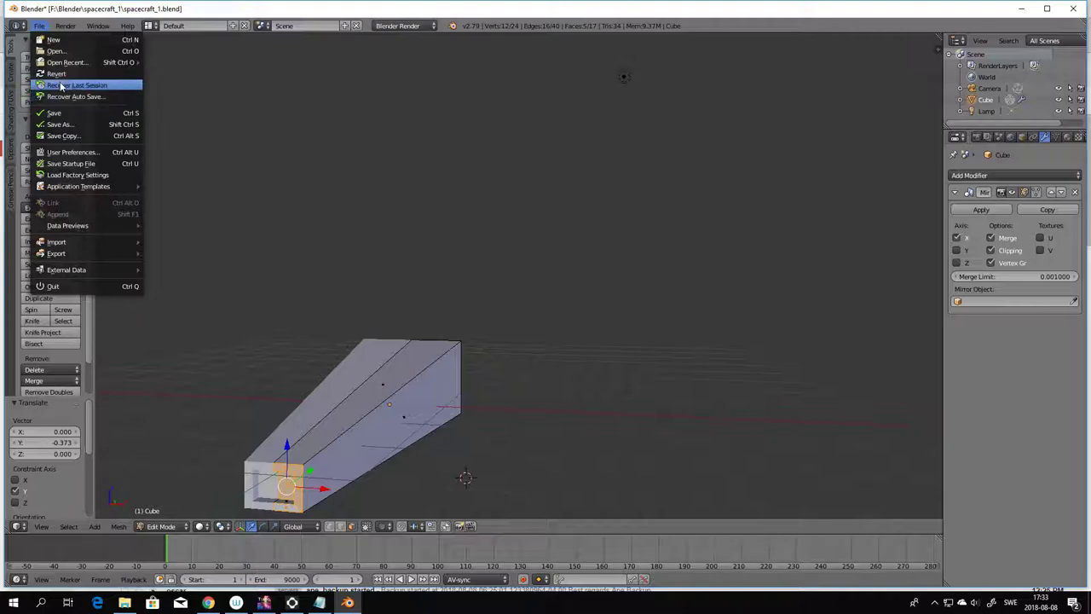
click(66, 115)
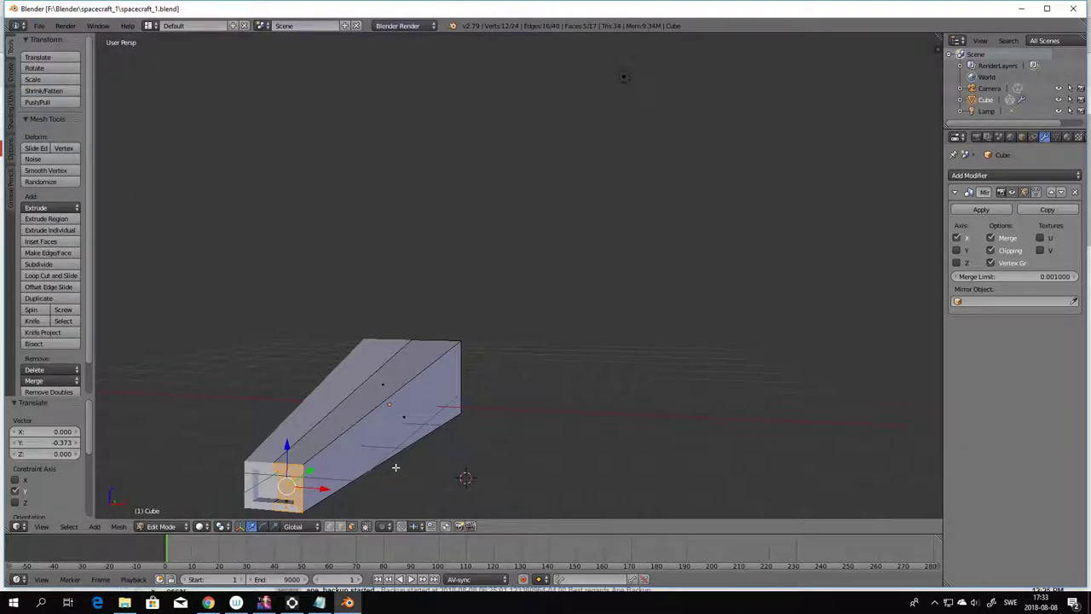
key(ctrl+r)
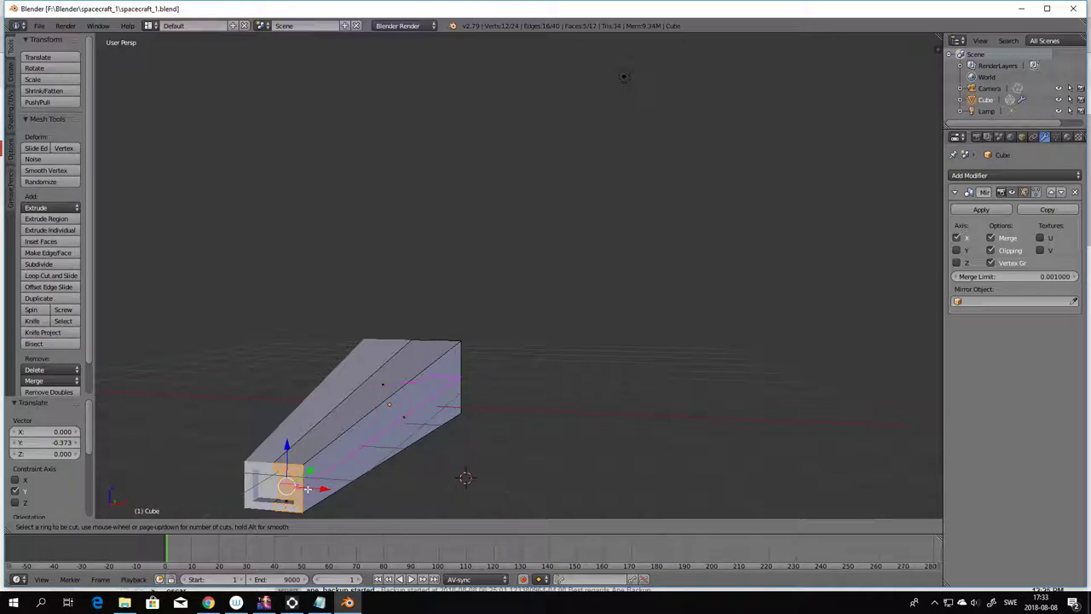
- Place an edge loop near the hull's front and push its side edge outward along X
click(300, 488)
click(368, 489)
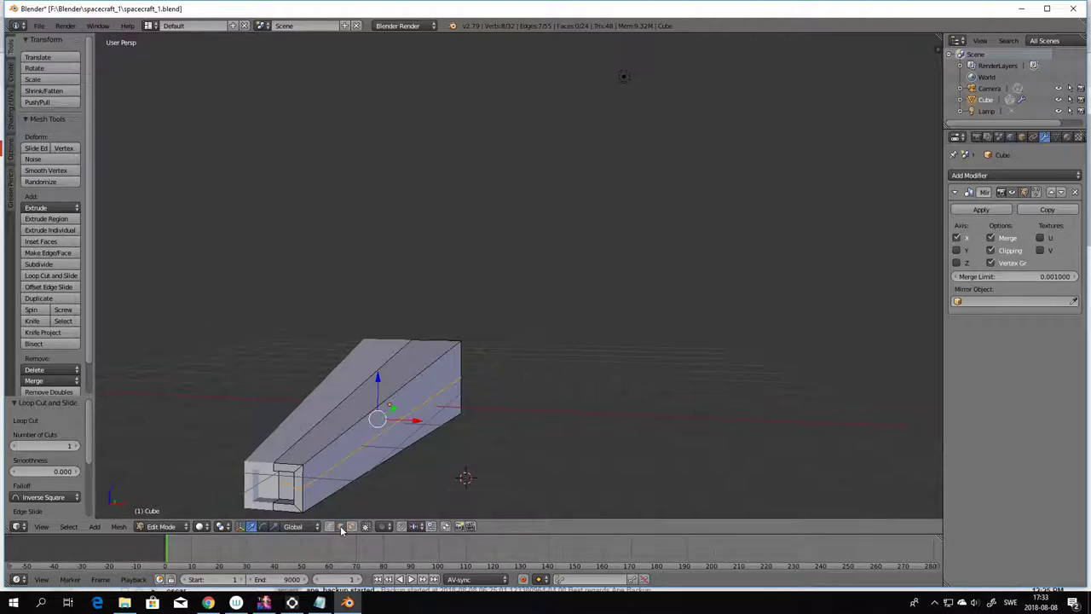
right_click(391, 432)
drag(442, 418, 542, 401)
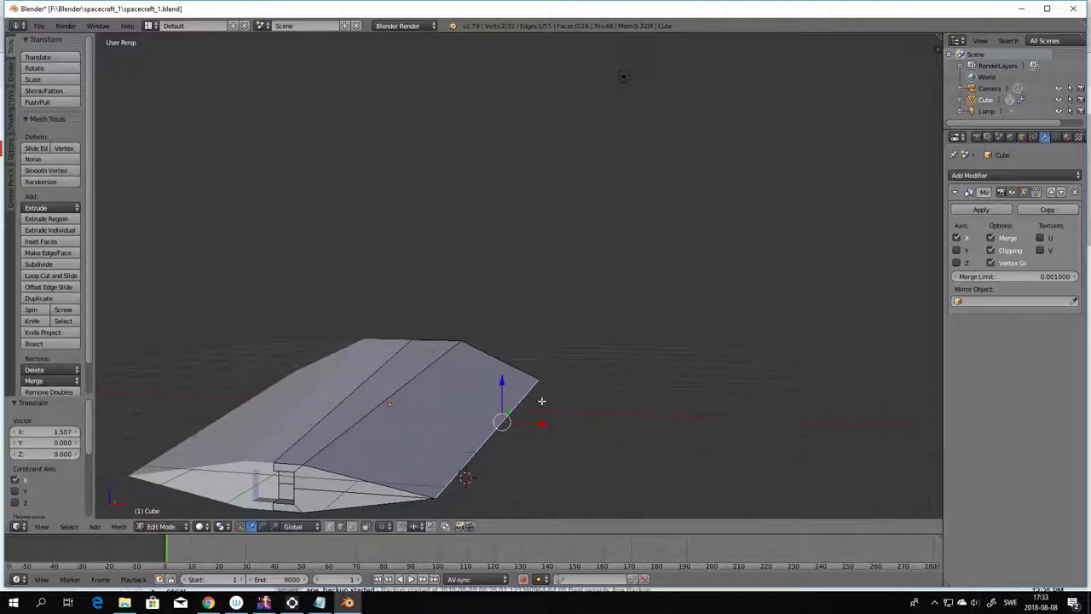
mouse_move(591, 486)
middle_down()
mouse_move(623, 452)
mouse_move(601, 477)
middle_up()
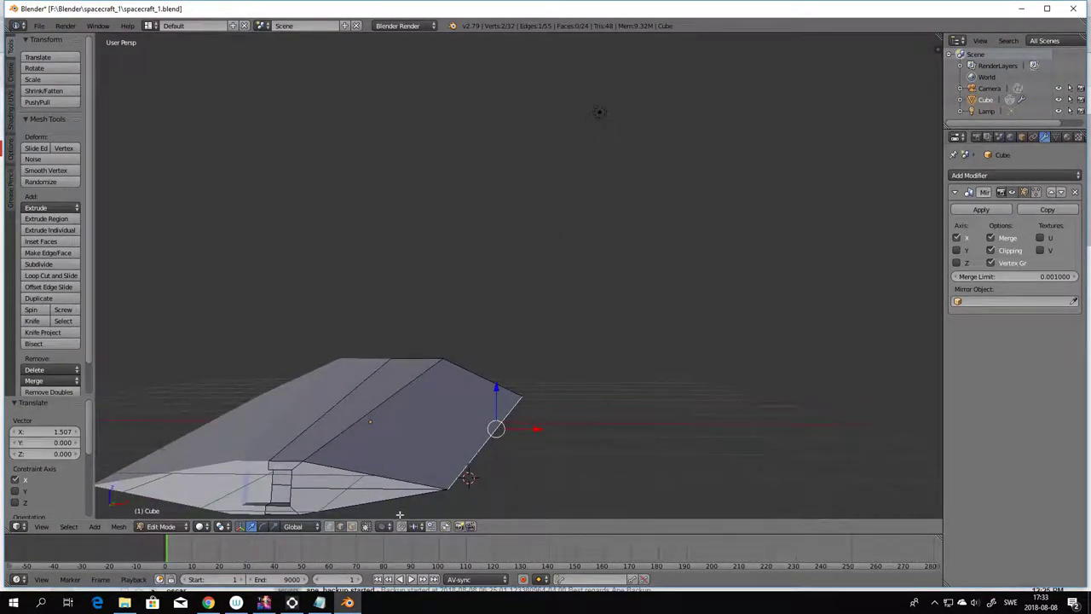
- In vertex mode, try moving the tip vertex along X, then undo back to the edge selection
click(332, 527)
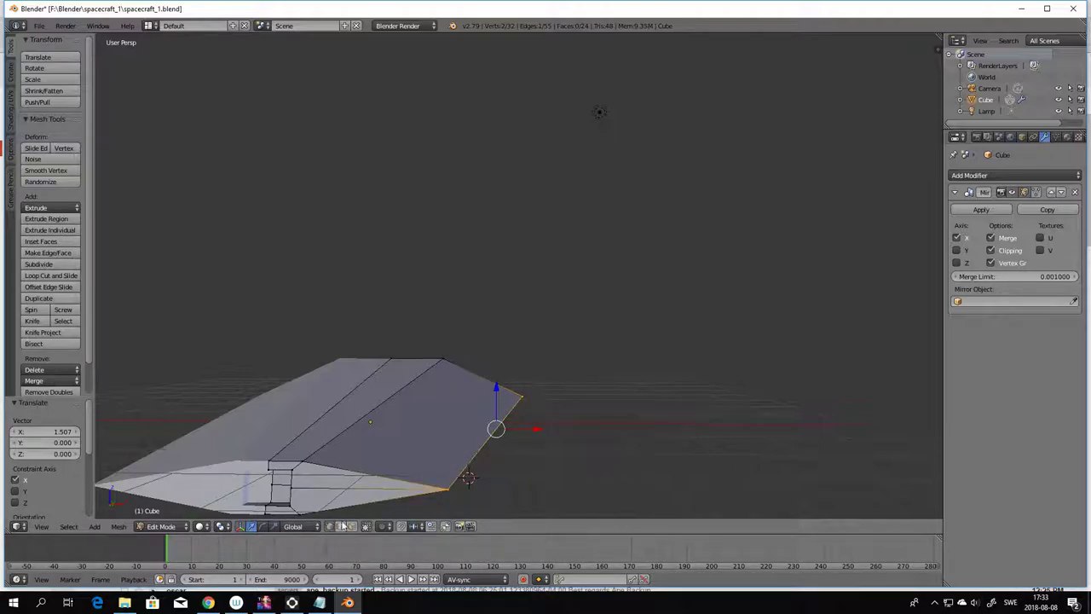
right_click(449, 488)
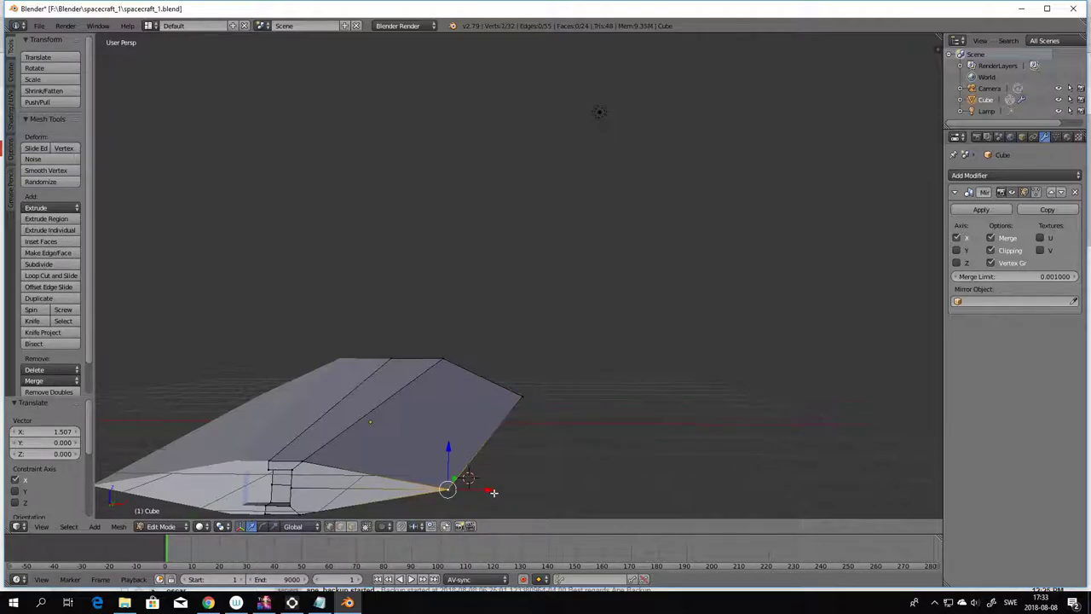
key(g)
key(x)
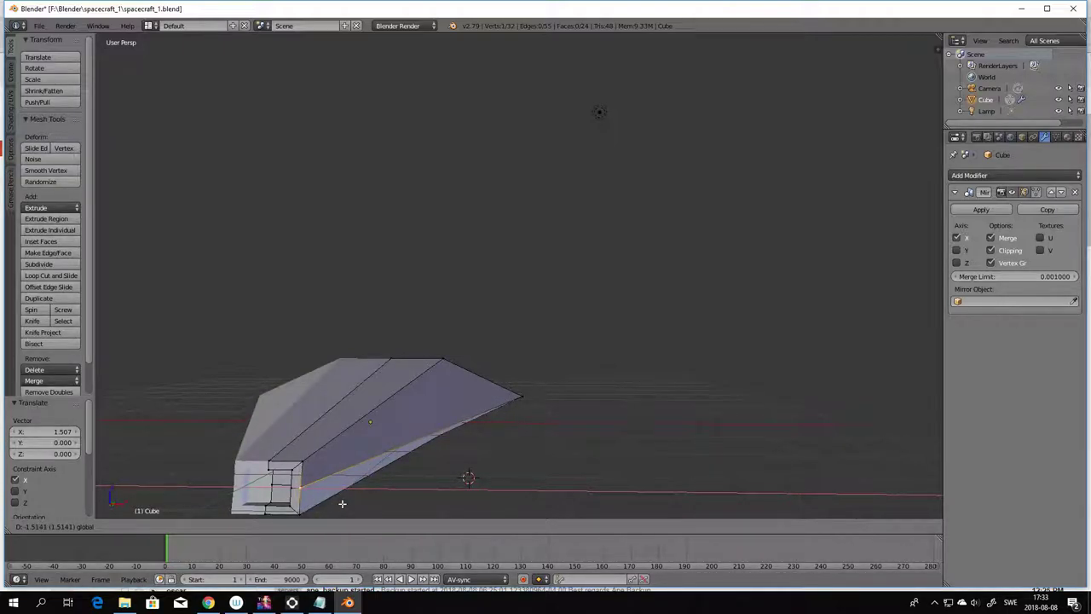
click(343, 502)
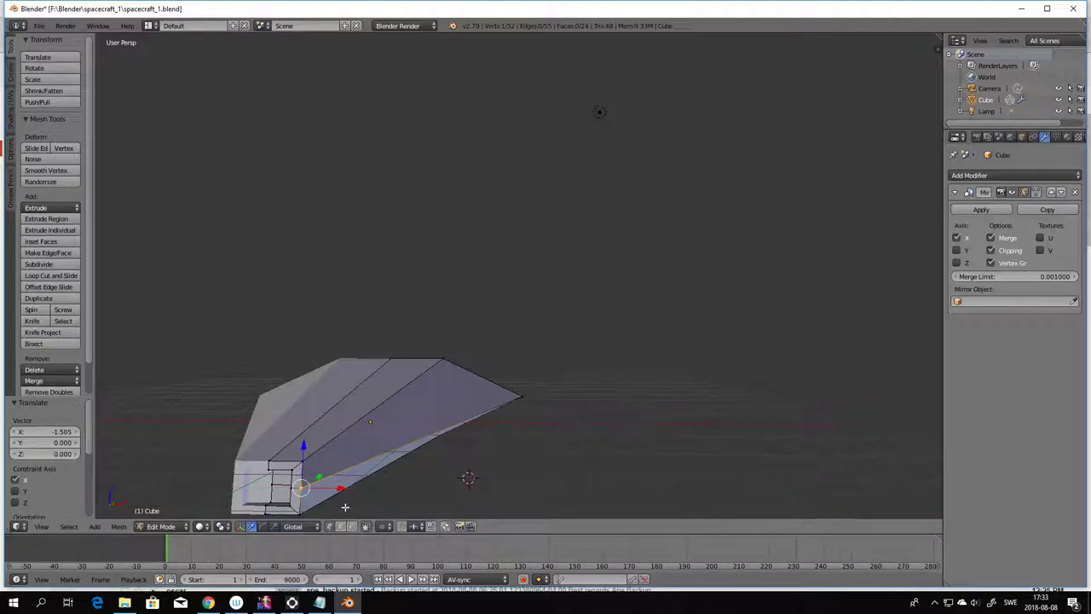
middle_drag(343, 505, 377, 498)
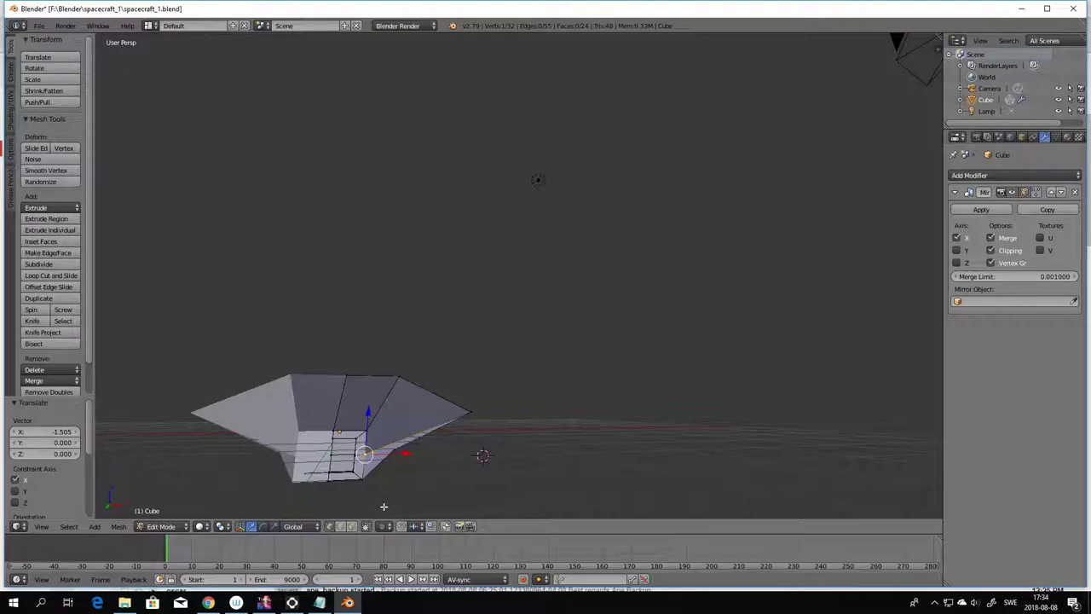
key(ctrl+z)
key(ctrl+z)
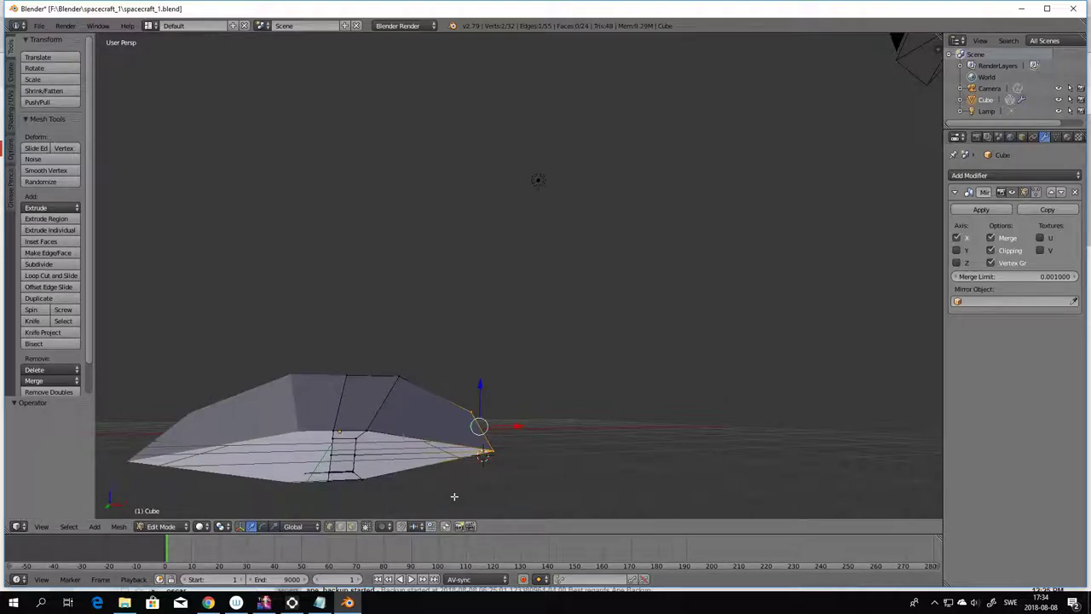
key(ctrl+z)
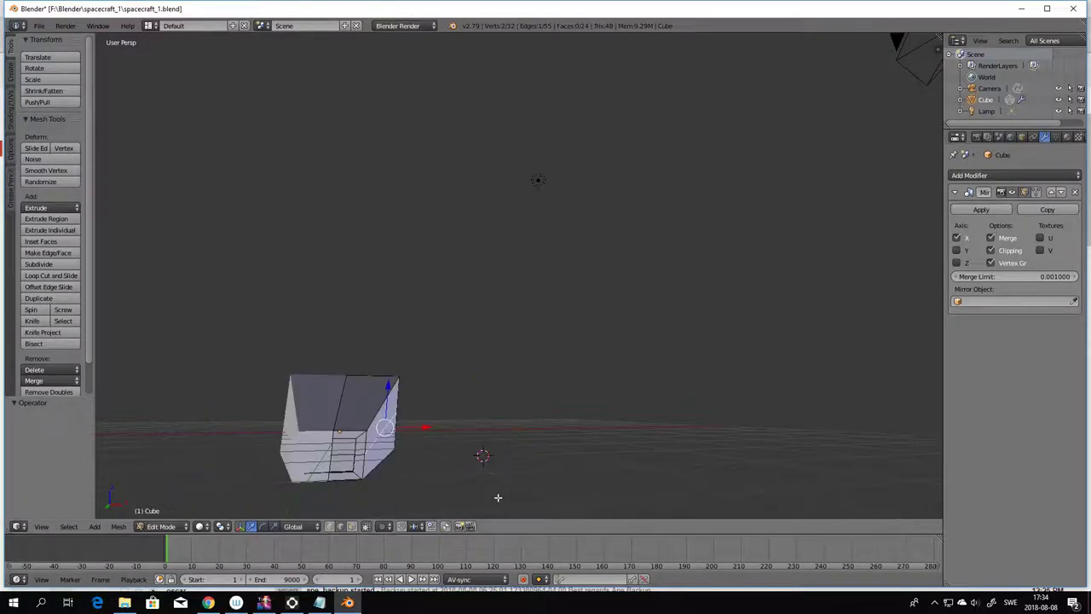
middle_drag(441, 493, 208, 507)
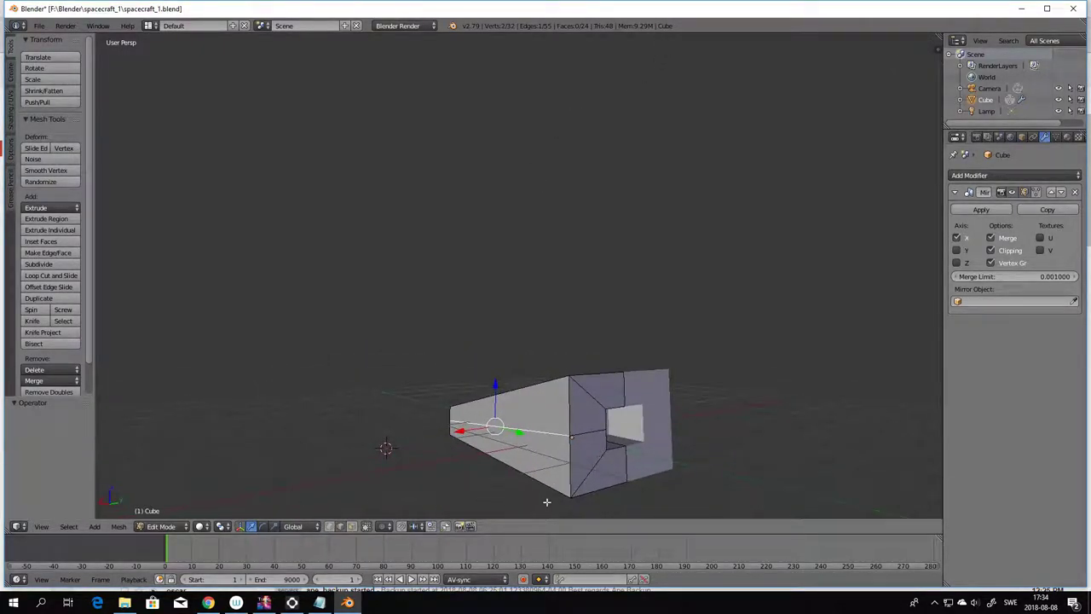
- Pull a side-edge vertex 1.567 along X into a pointed wing tip
right_click(571, 436)
key(g)
key(x)
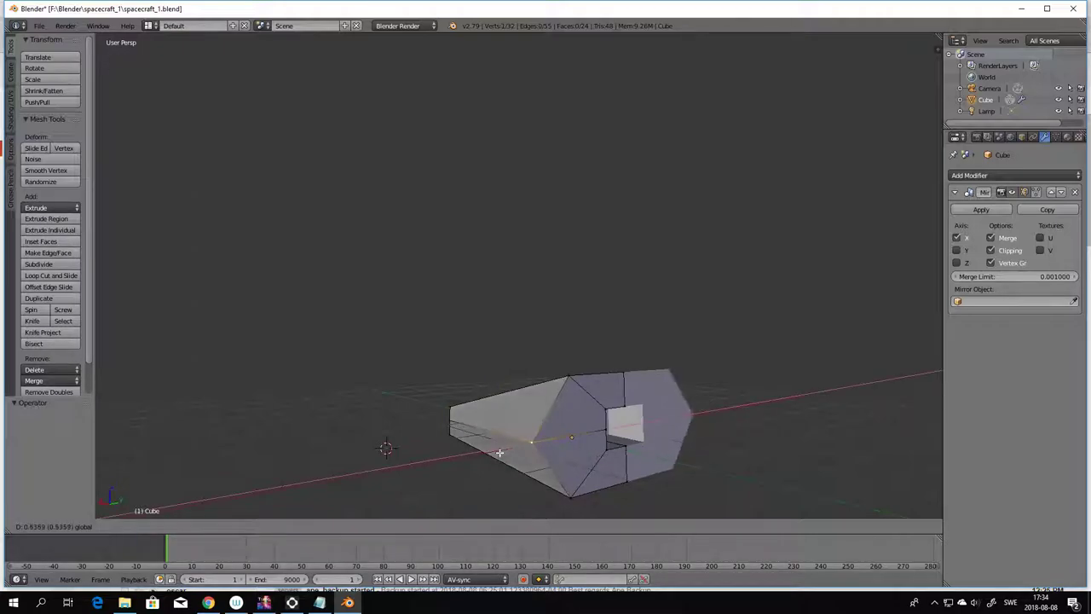
click(422, 467)
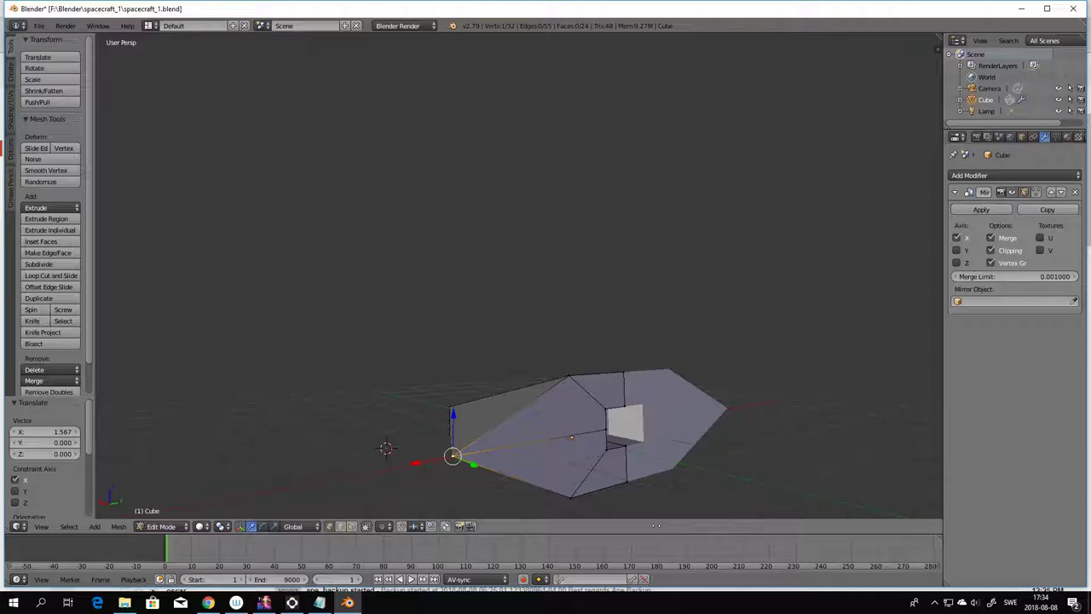
middle_drag(673, 518, 757, 506)
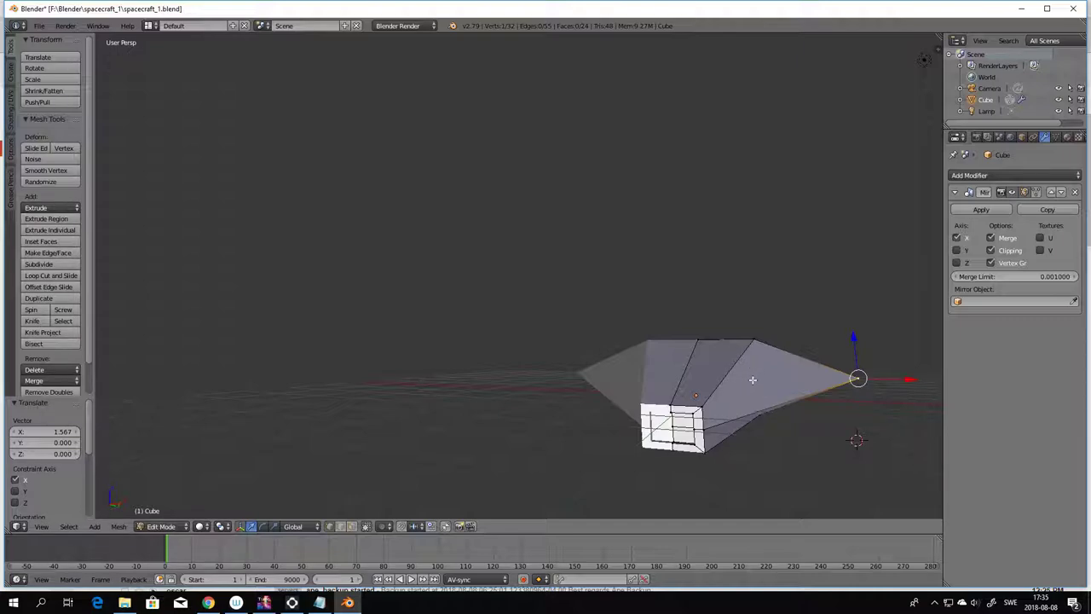
- In face mode, cut a new edge loop through the flared wing face
click(349, 527)
right_click(765, 385)
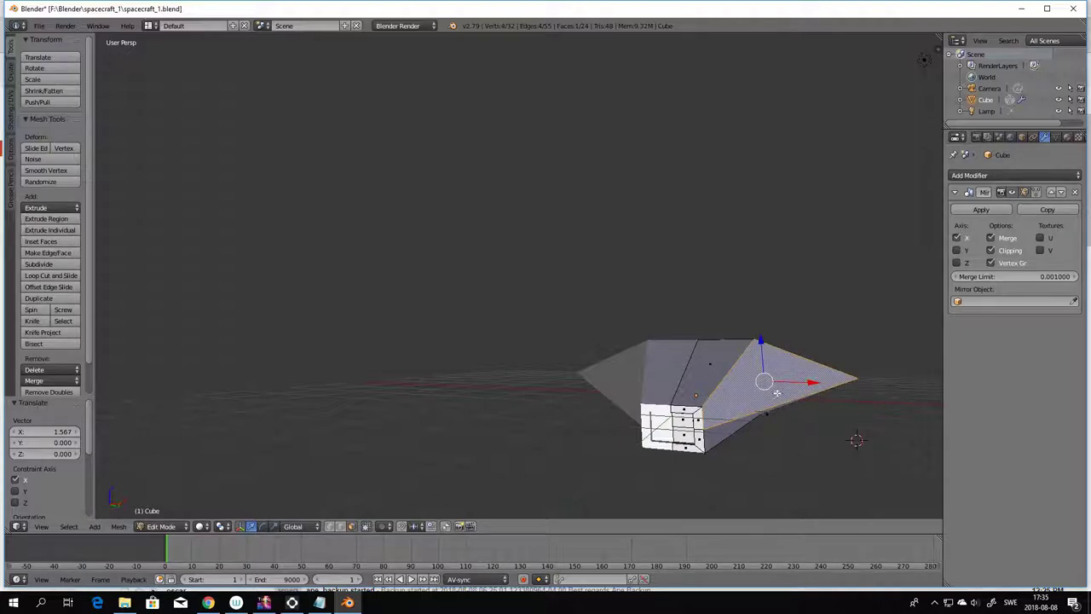
key(ctrl+r)
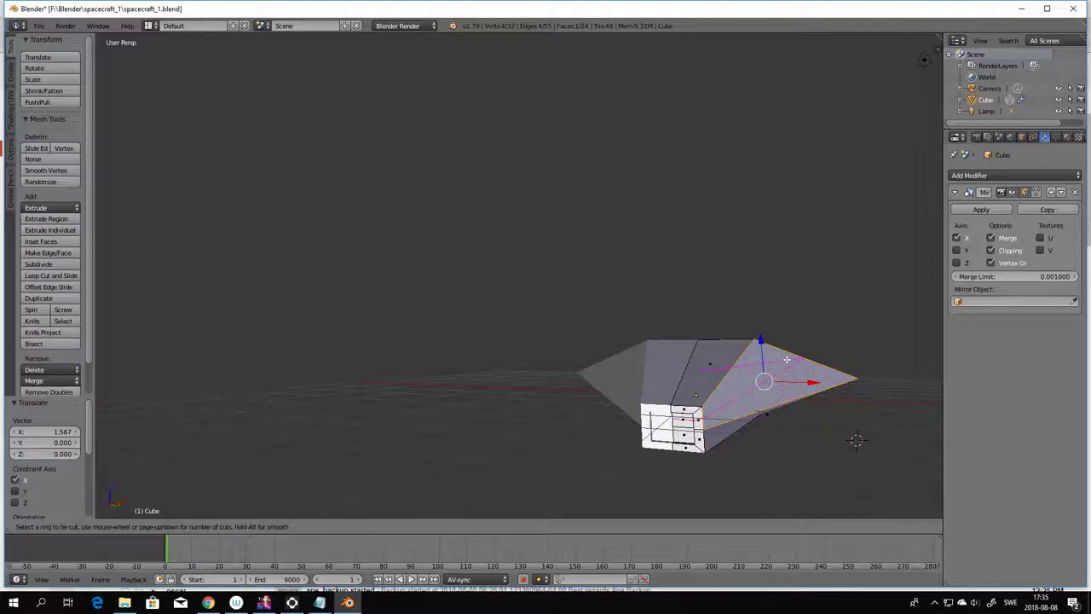
click(787, 359)
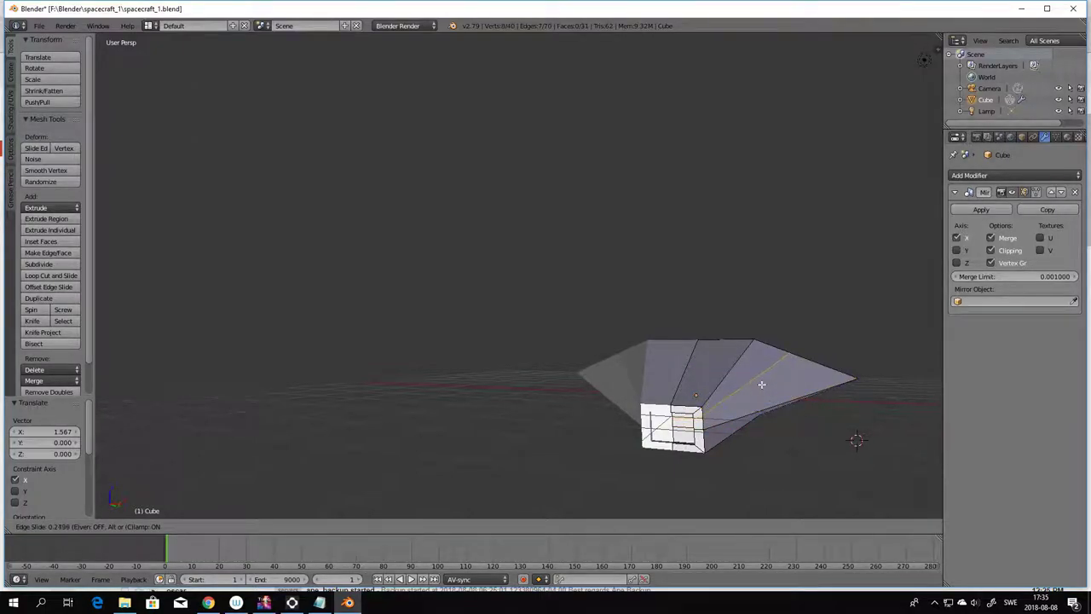
click(762, 386)
middle_drag(809, 458, 715, 450)
middle_drag(692, 513, 858, 483)
middle_drag(745, 491, 795, 510)
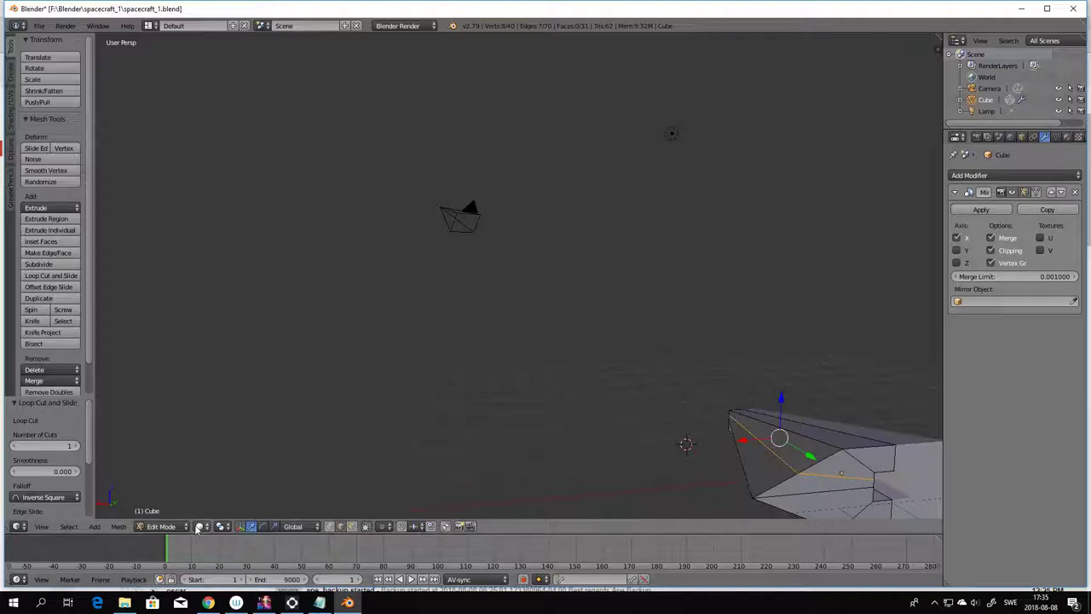
- Raise one vertex of the new loop along Z and nudge it 0.077 along X
click(330, 526)
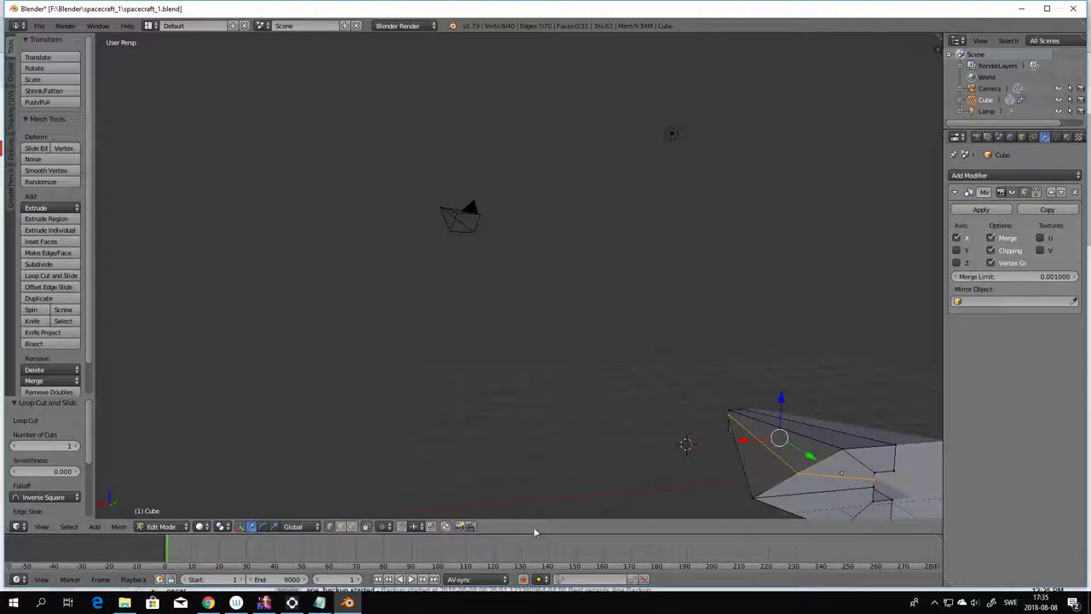
right_click(797, 473)
drag(798, 437, 798, 428)
drag(765, 468, 762, 465)
middle_drag(724, 484, 773, 468)
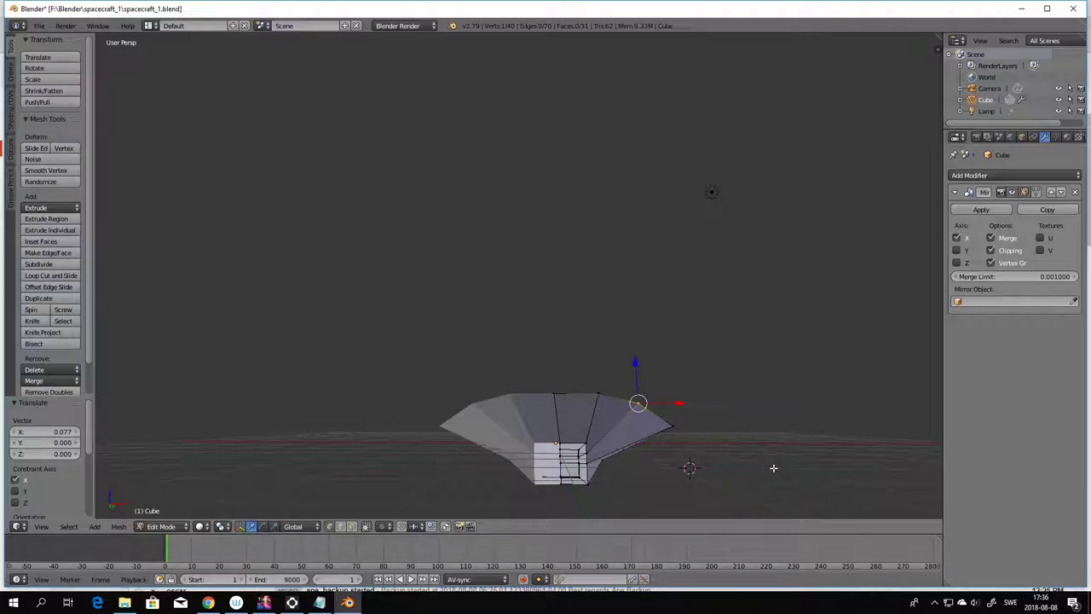
- Shift another top vertex along X and lower it slightly along Z
scroll(582, 483, up, 2)
middle_drag(650, 506, 621, 499)
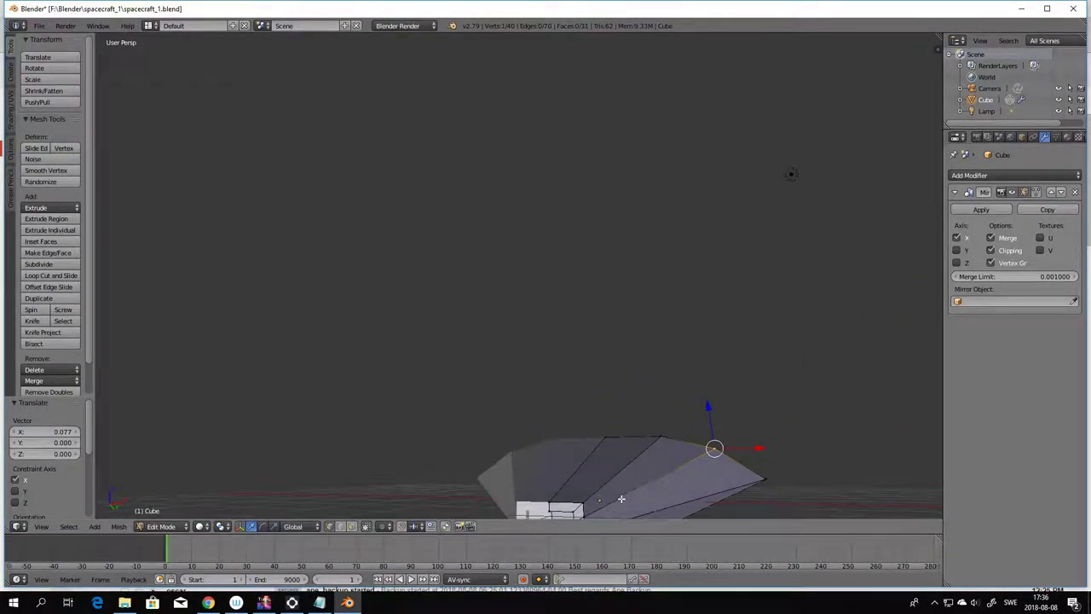
right_click(586, 503)
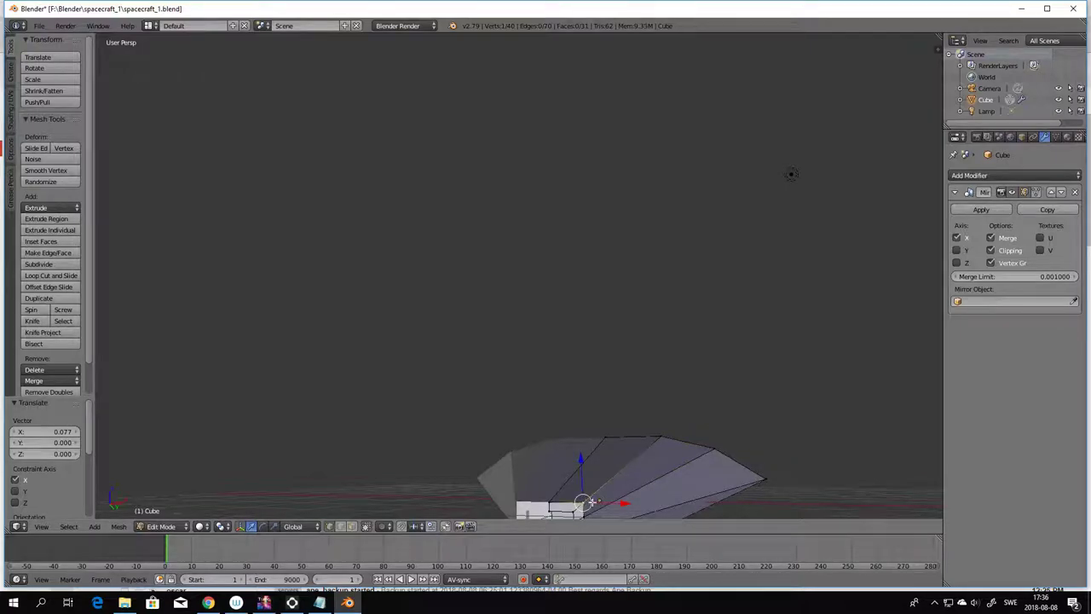
key(g)
key(x)
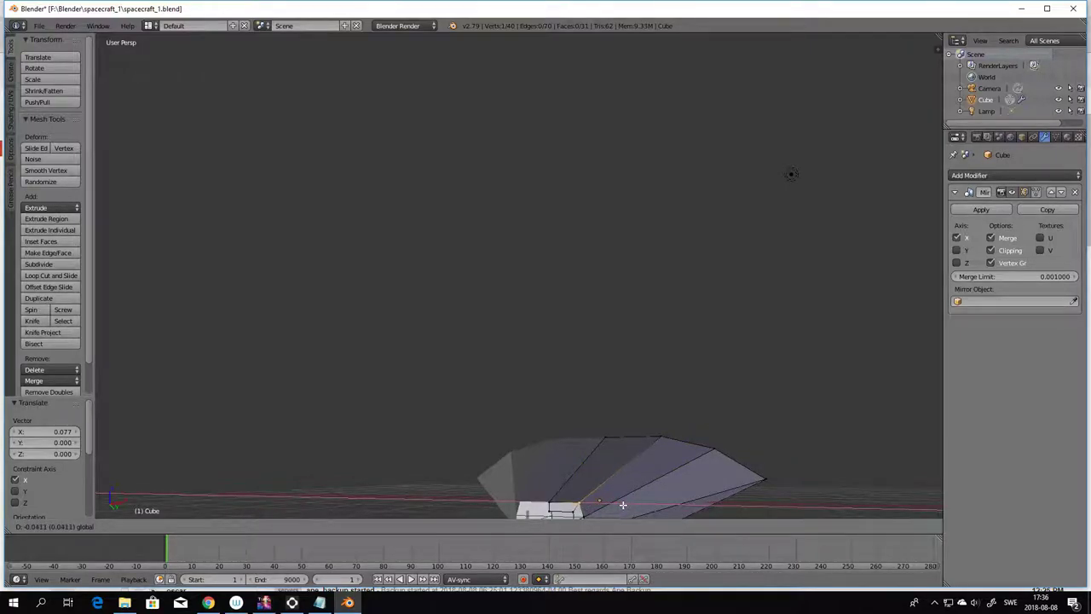
click(610, 499)
key(g)
key(z)
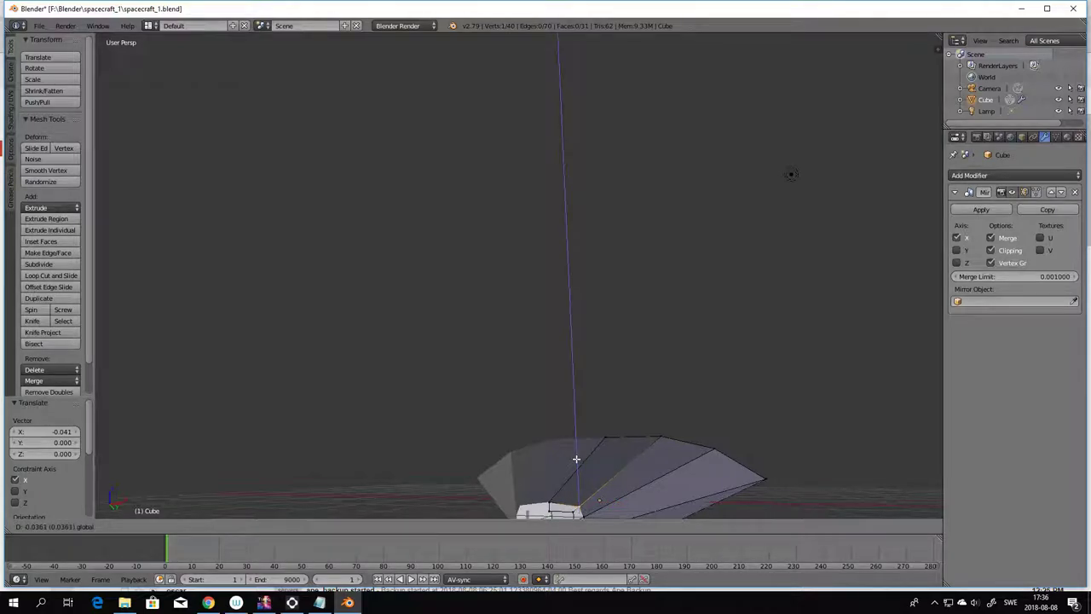
click(651, 494)
middle_drag(651, 495, 675, 464)
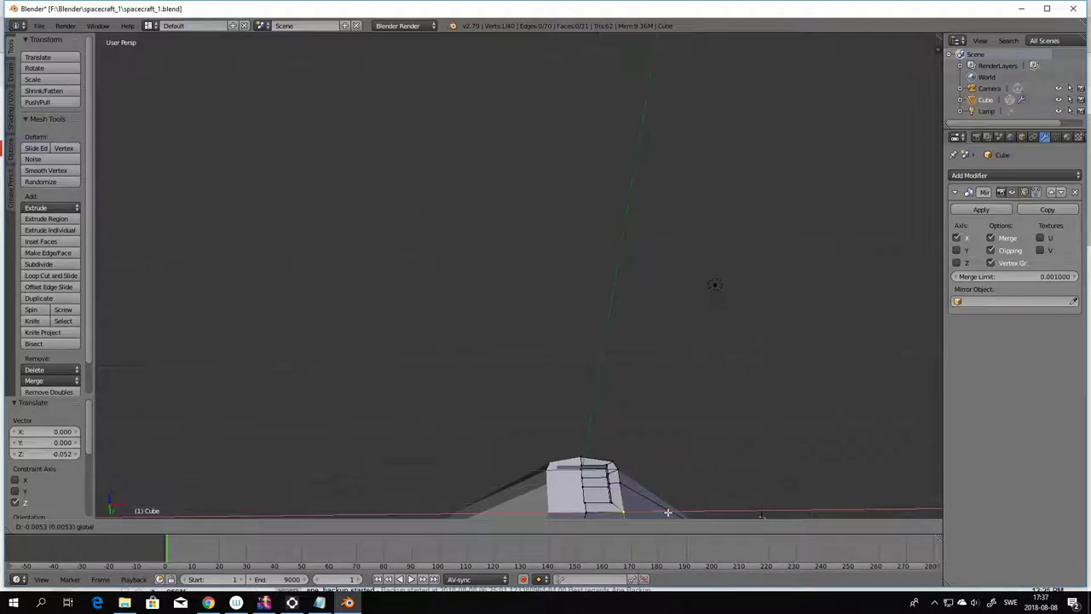
- Move the selected wing vertices along X and raise them 0.039 along Z
key(g)
key(x)
click(641, 507)
key(g)
key(z)
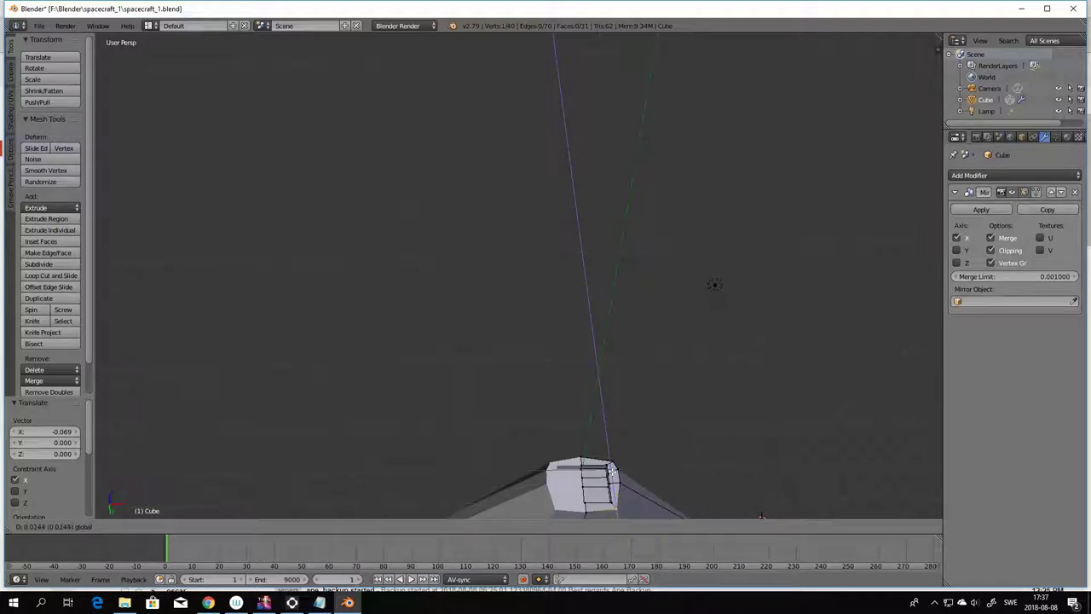
click(674, 505)
middle_drag(673, 505, 662, 499)
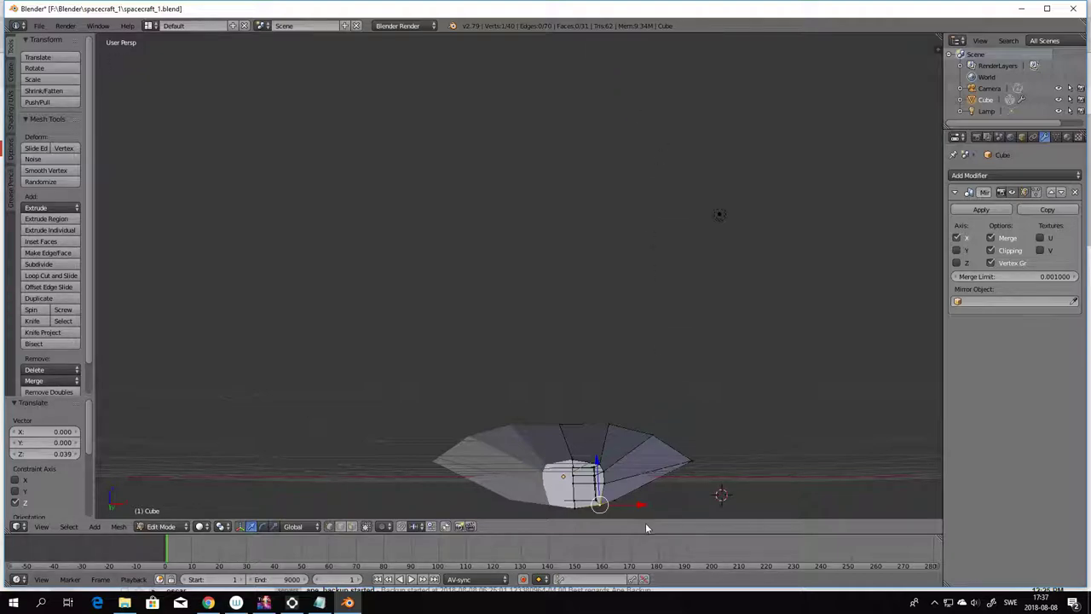
- Zoom out and orbit until the hull half is seen side-on
scroll(687, 503, down, 1)
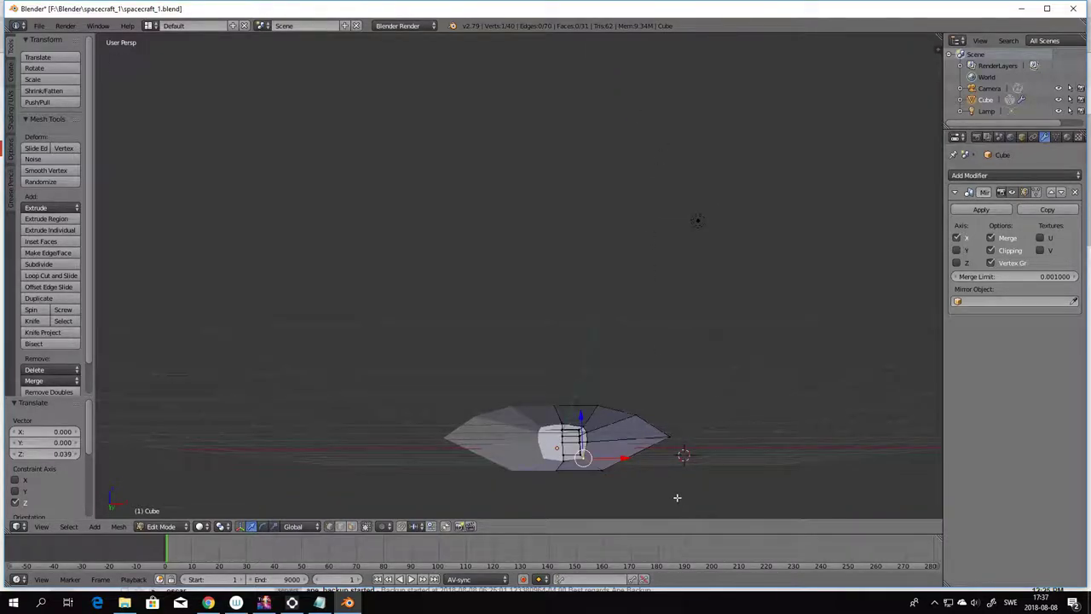
mouse_move(675, 497)
middle_down()
mouse_move(665, 514)
mouse_move(670, 502)
middle_up()
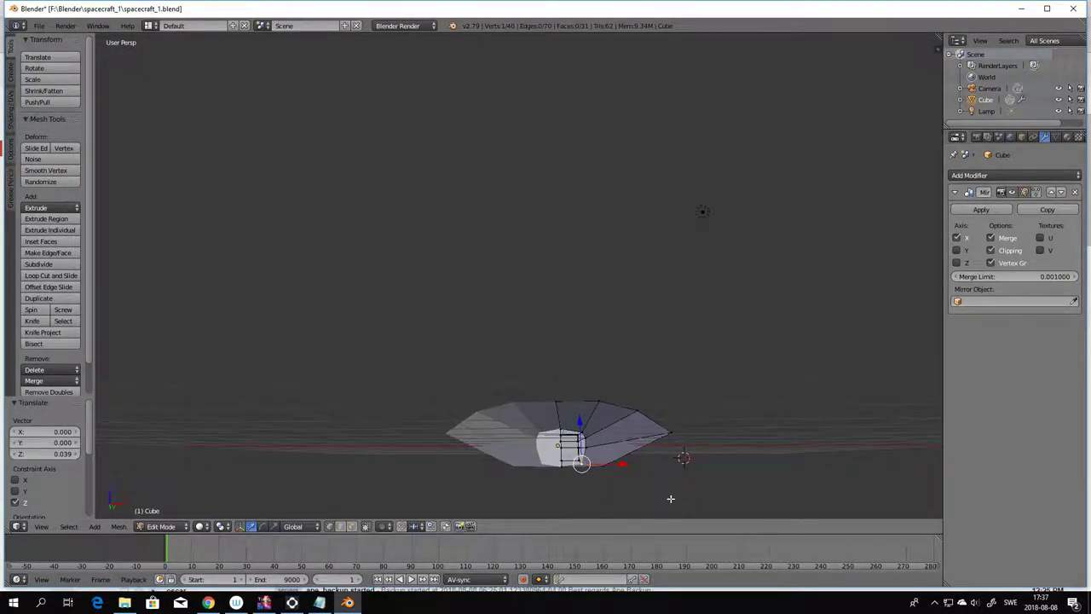
middle_drag(605, 469, 504, 500)
middle_drag(710, 495, 718, 500)
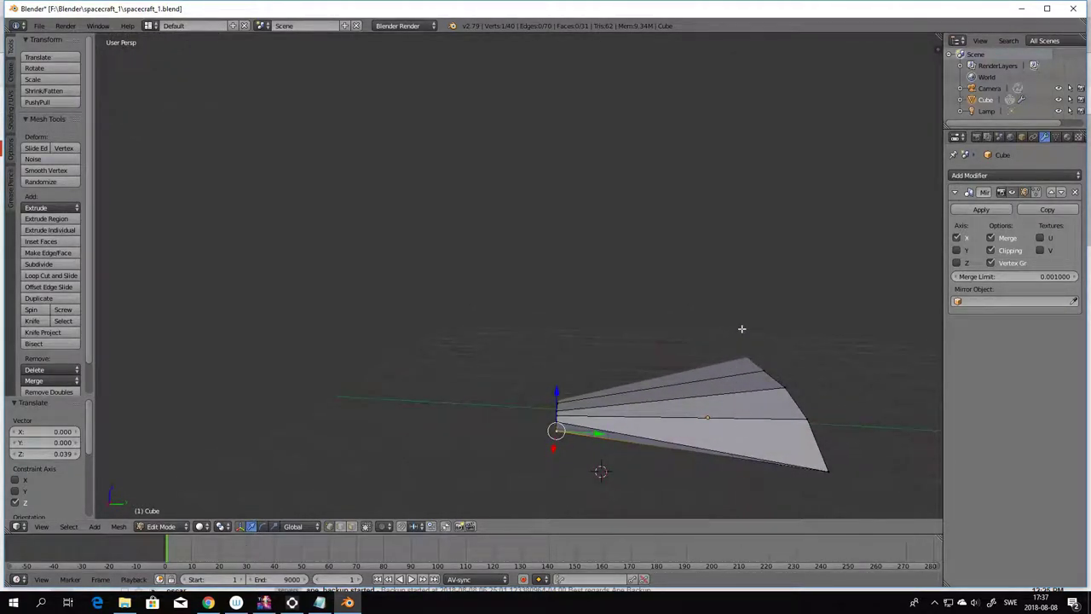
- Cut four evenly spaced edge loops across the hull's wing with Ctrl+R
key(ctrl+r)
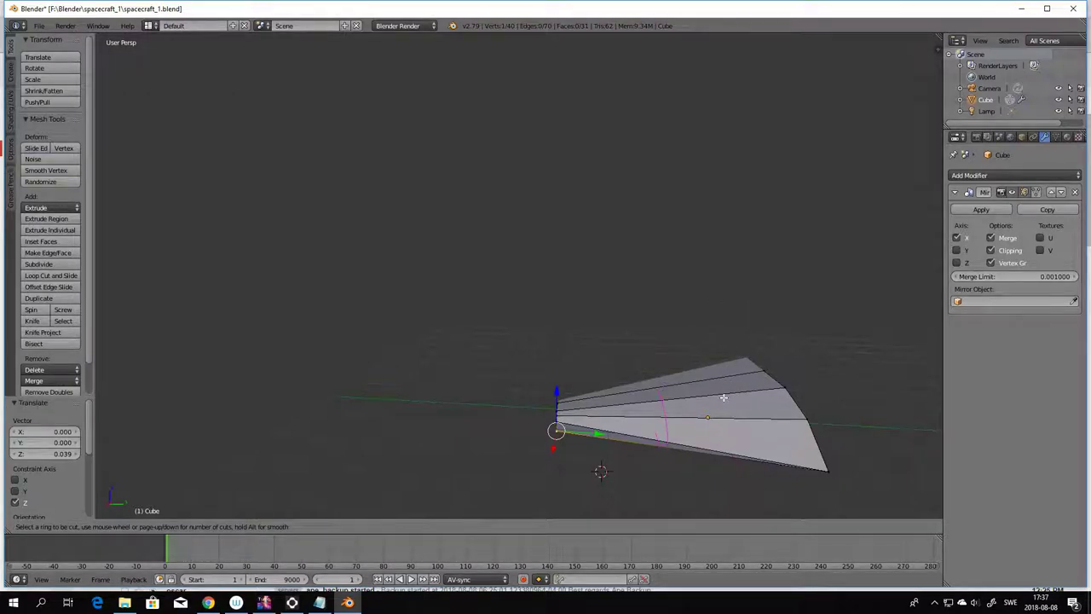
scroll(723, 397, up, 1)
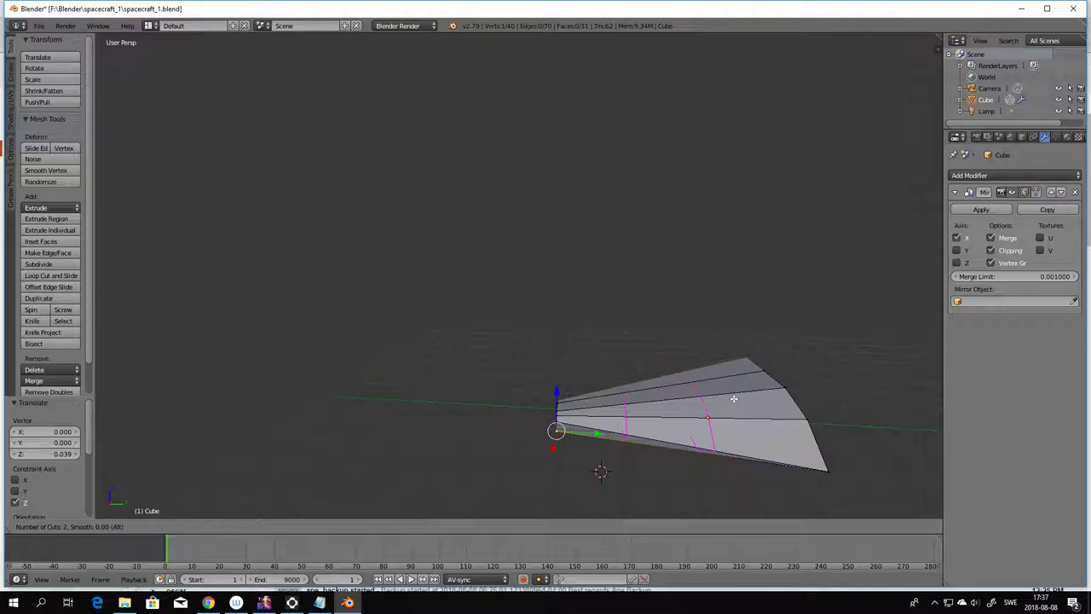
scroll(733, 398, up, 1)
scroll(705, 420, up, 1)
click(705, 419)
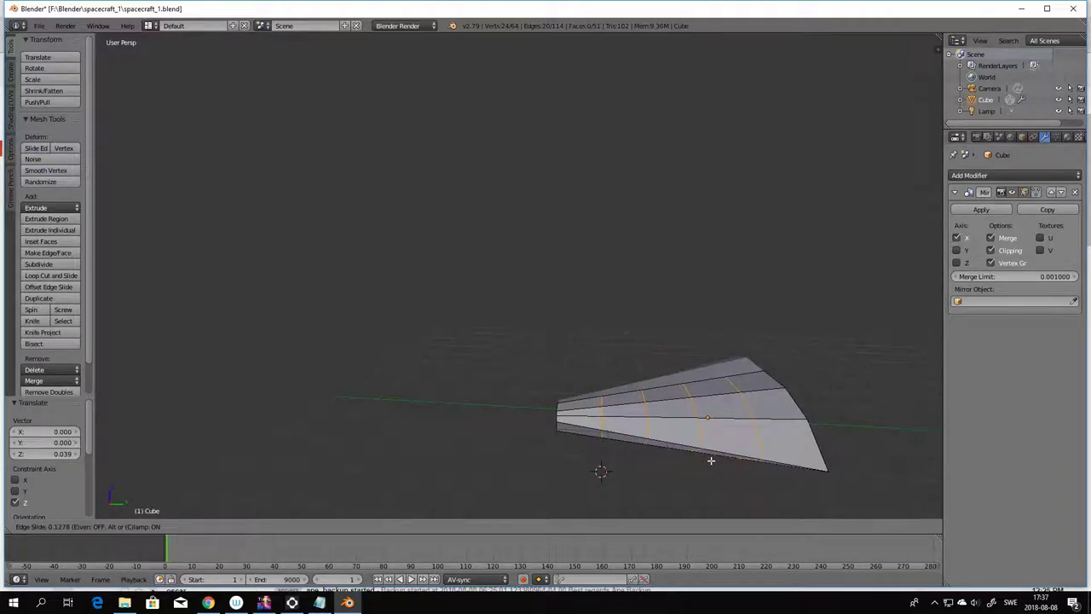
click(709, 459)
- Select two vertices on the hull's top edge
middle_drag(716, 480, 708, 506)
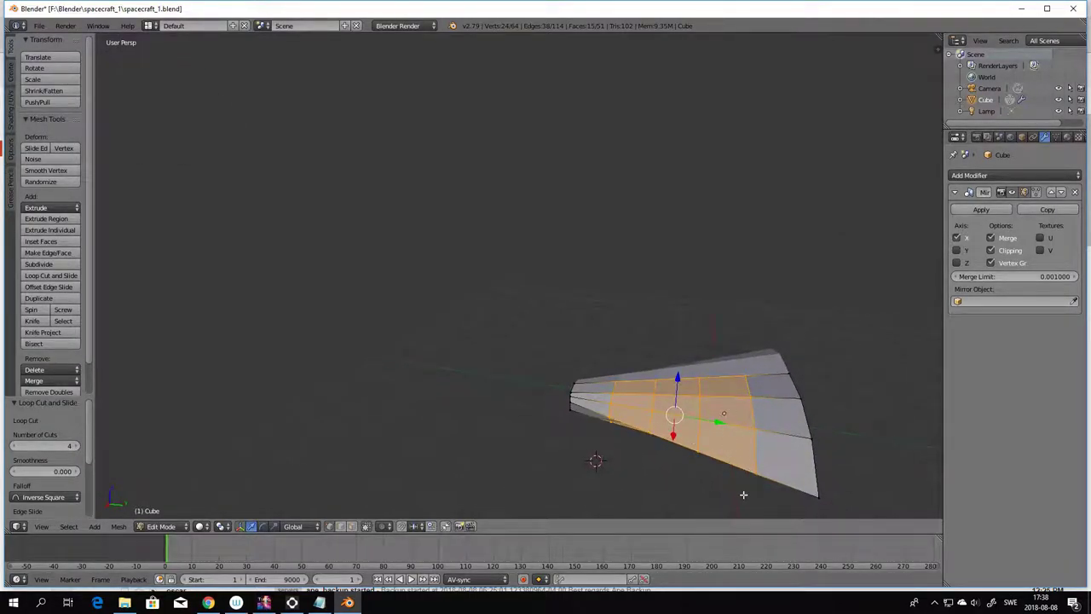
mouse_move(743, 494)
middle_down()
mouse_move(731, 511)
mouse_move(745, 482)
mouse_move(759, 509)
mouse_move(777, 511)
mouse_move(718, 492)
mouse_move(731, 464)
mouse_move(738, 504)
mouse_move(745, 482)
mouse_move(728, 483)
mouse_move(730, 474)
mouse_move(730, 502)
mouse_move(738, 488)
middle_up()
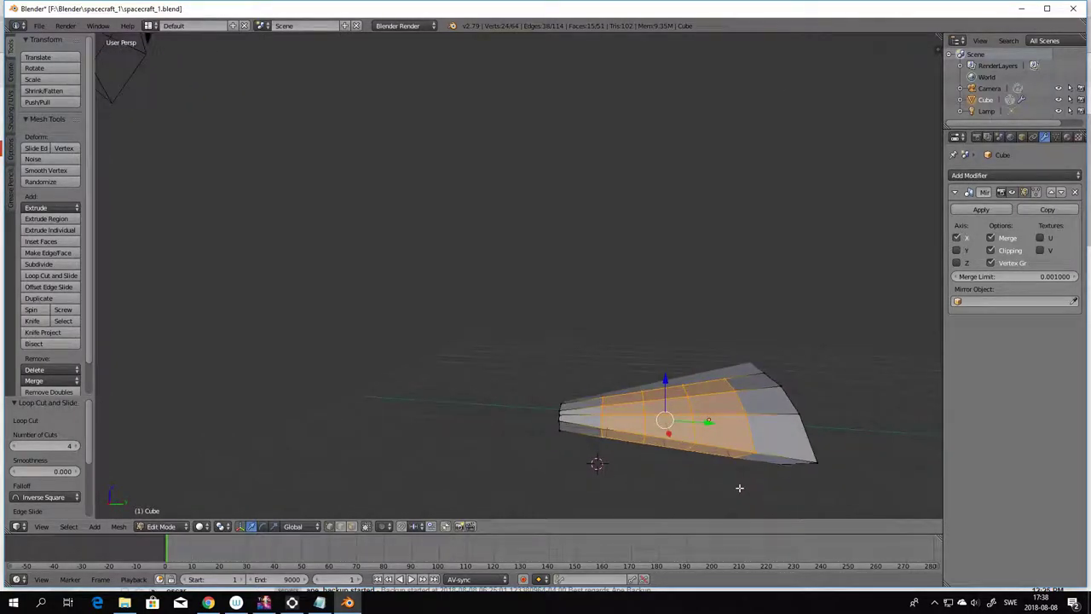
right_click(735, 390)
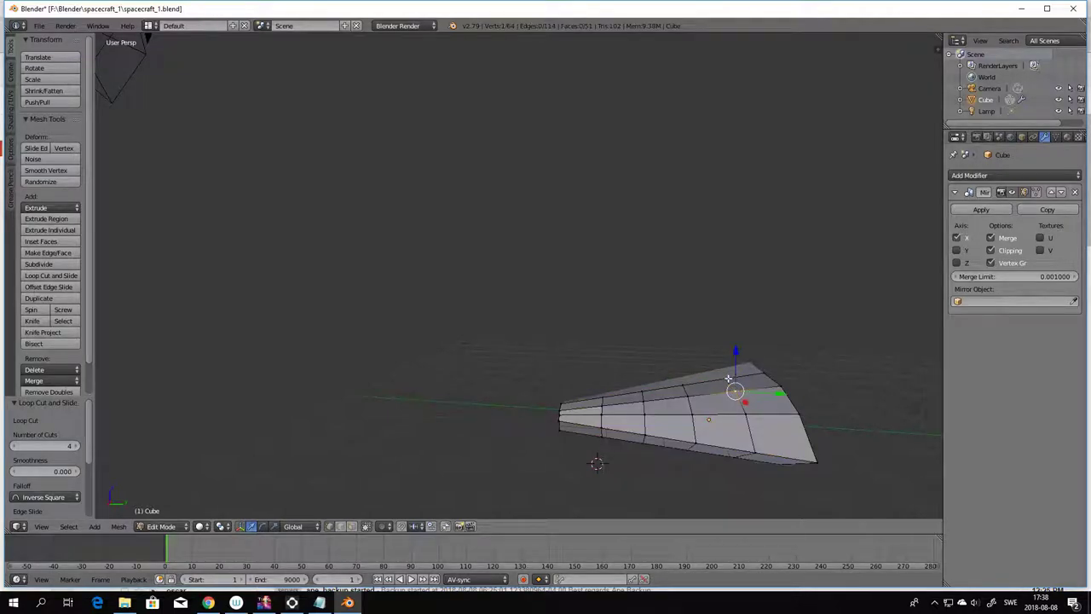
shift+right_click(728, 377)
- From the Right view, raise the selected top-edge vertices to Z 0.149
middle_drag(771, 482, 771, 482)
key(KP_1)
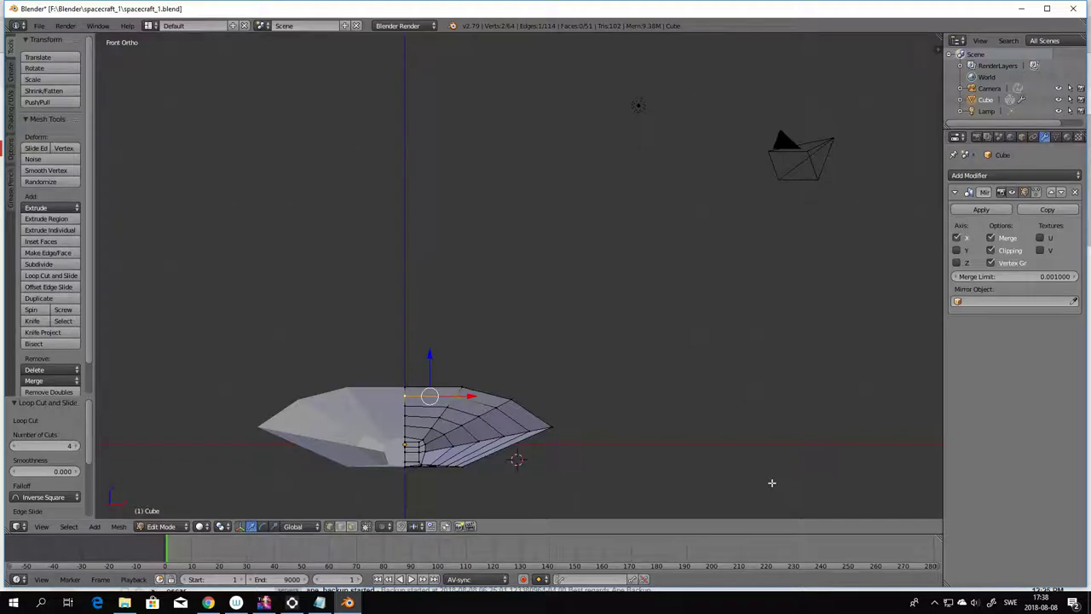
middle_drag(771, 483, 771, 483)
key(KP_3)
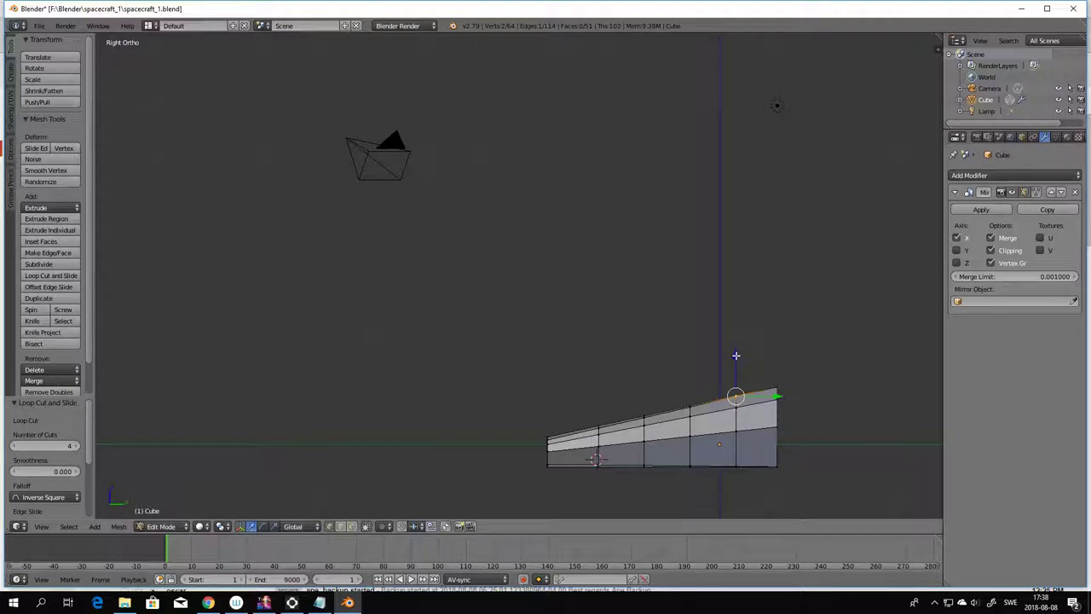
drag(735, 356, 737, 346)
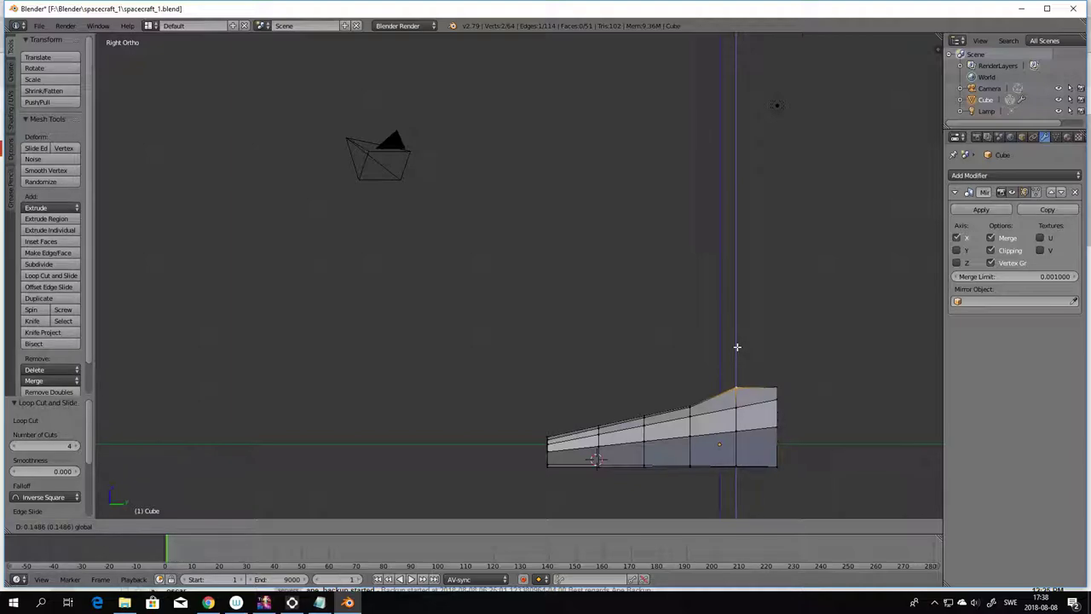
drag(737, 346, 737, 346)
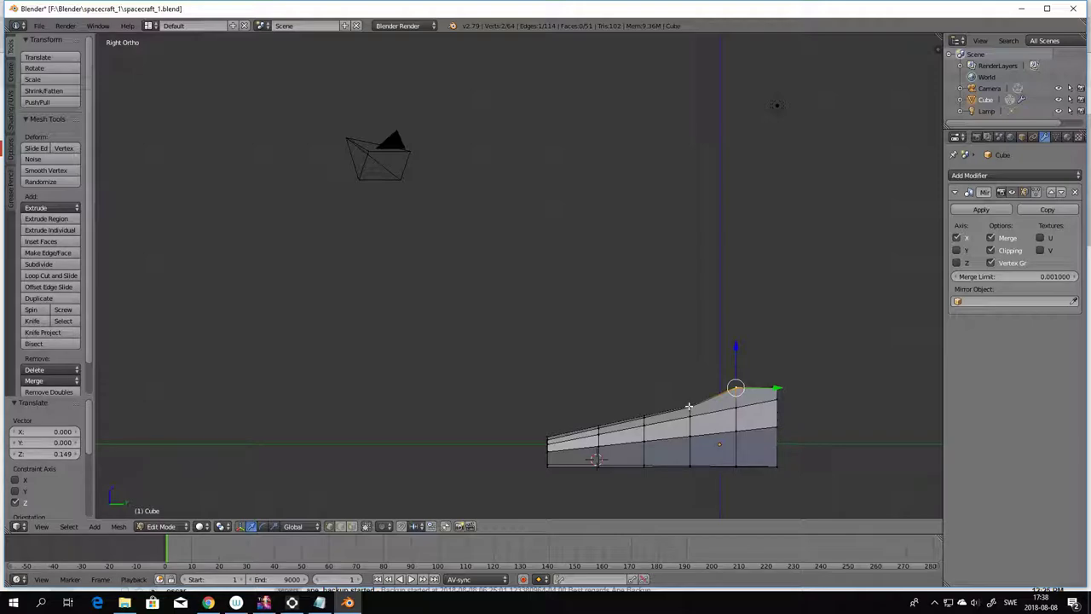
middle_drag(695, 411, 829, 456)
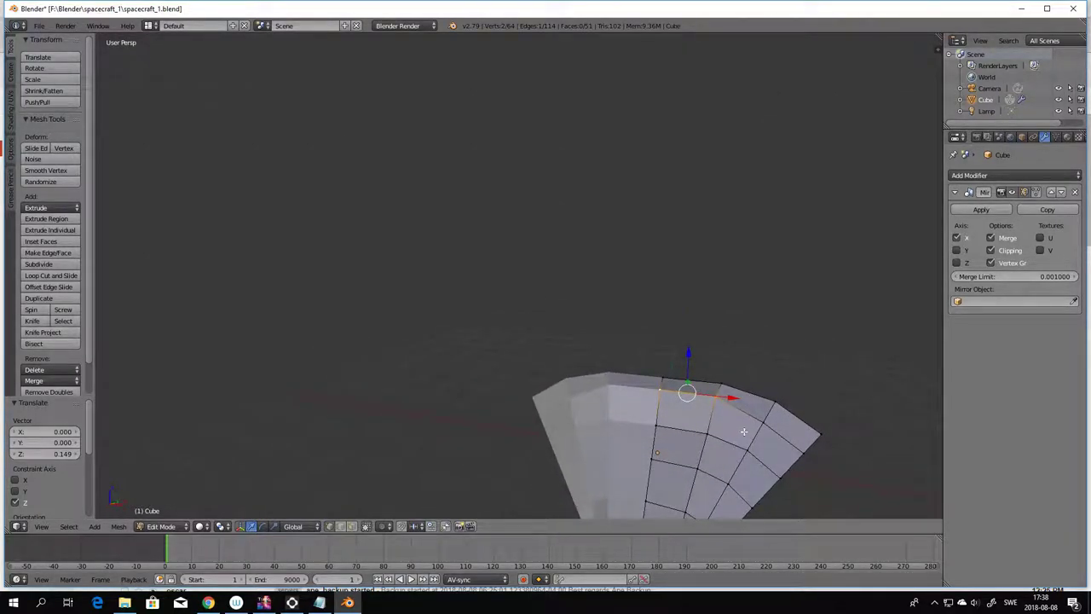
- Select a row of three top vertices, lift them slightly, then undo the lift
right_click(657, 425)
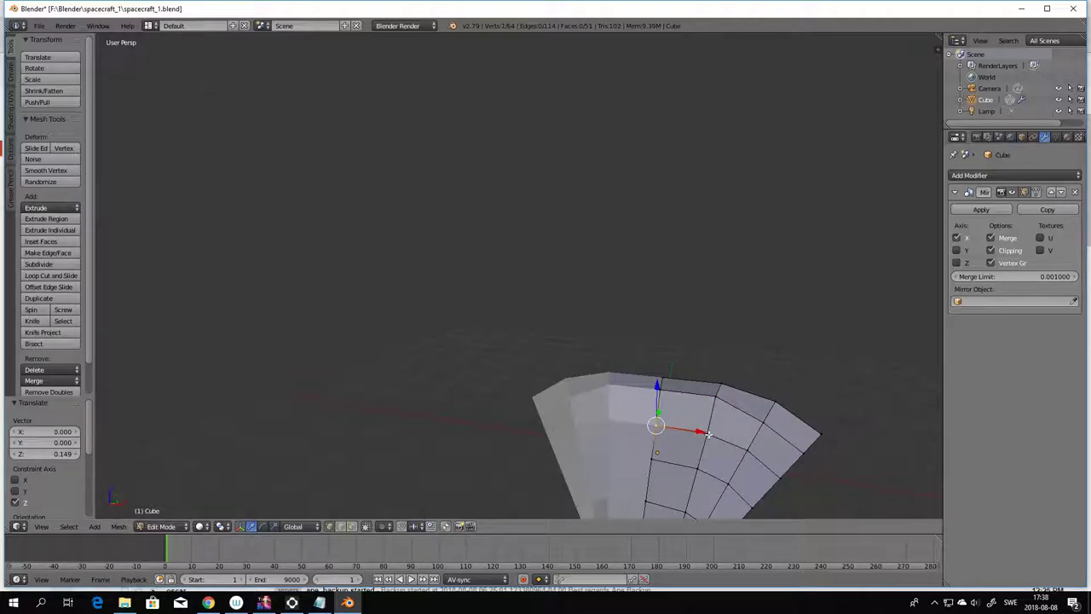
shift+right_click(705, 434)
shift+right_click(745, 450)
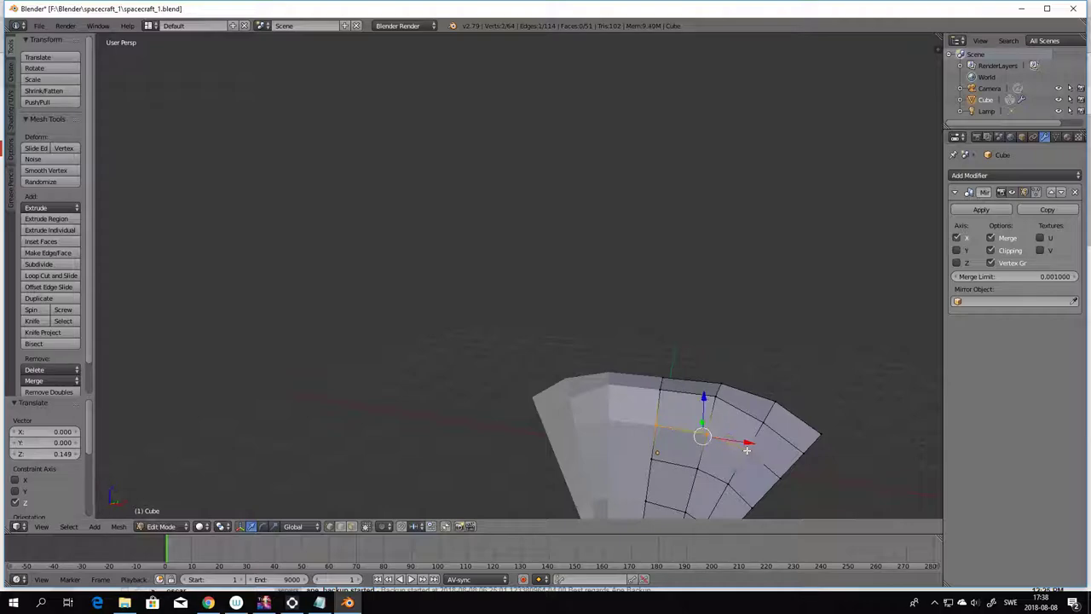
middle_drag(865, 489, 739, 467)
scroll(739, 467, up, 1)
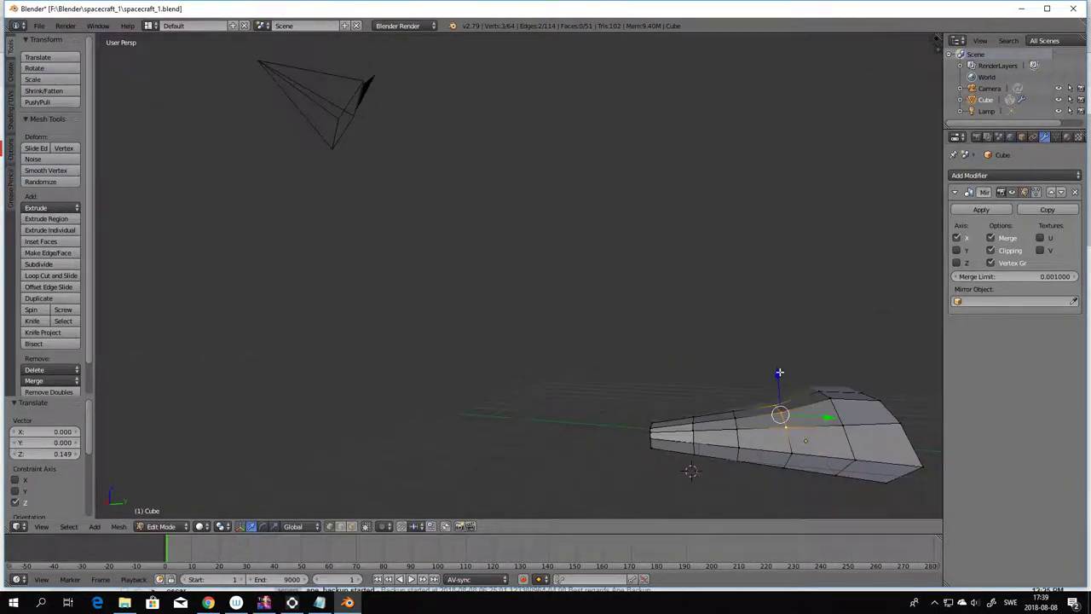
drag(778, 372, 778, 366)
middle_drag(780, 375, 785, 457)
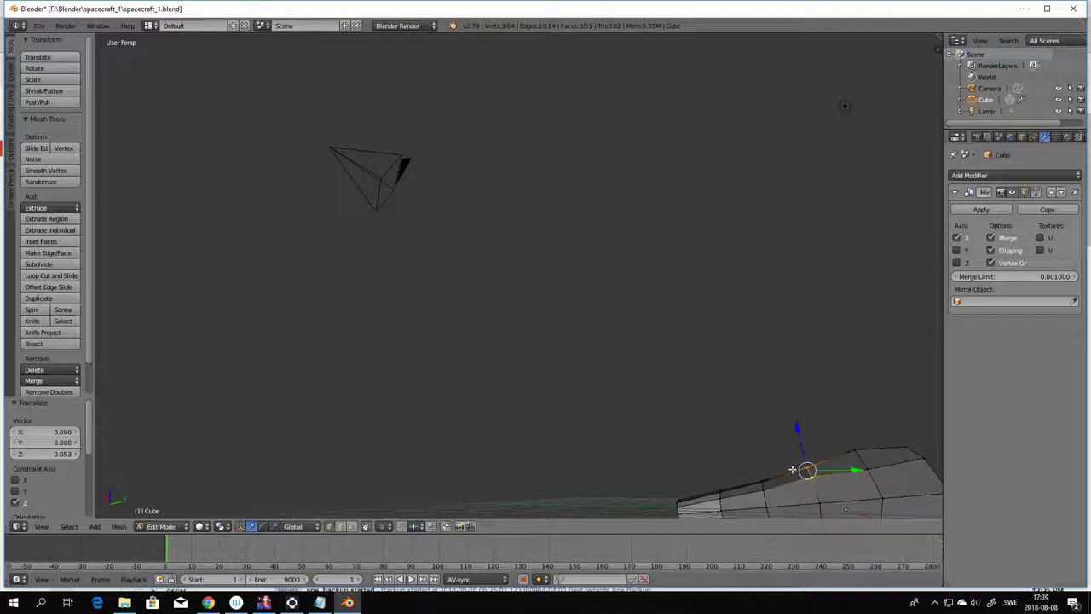
key(KP_3)
shift+middle_drag(836, 488, 792, 457)
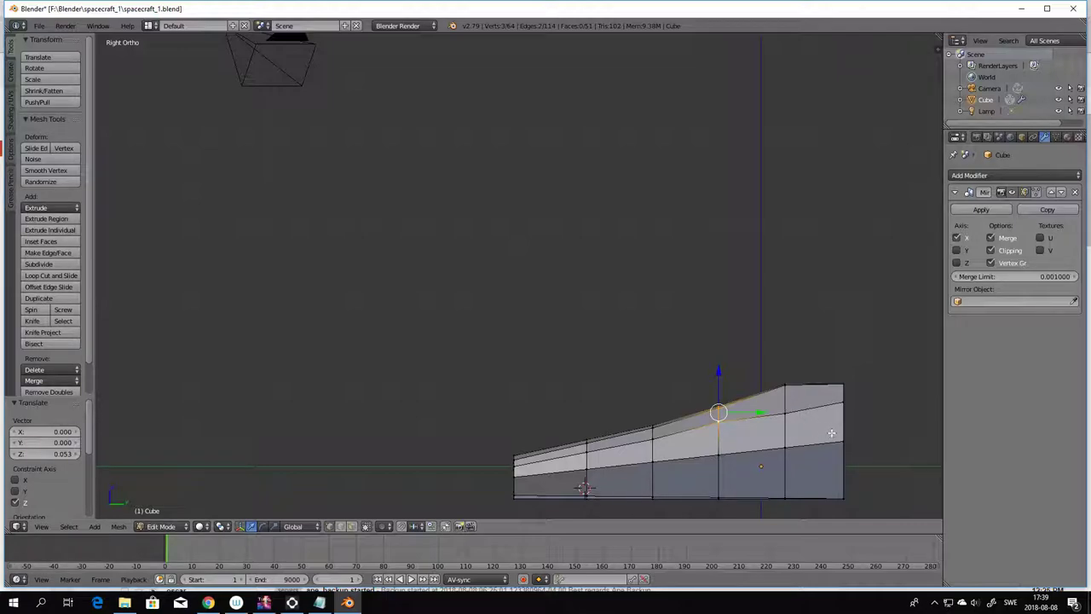
key(ctrl+z)
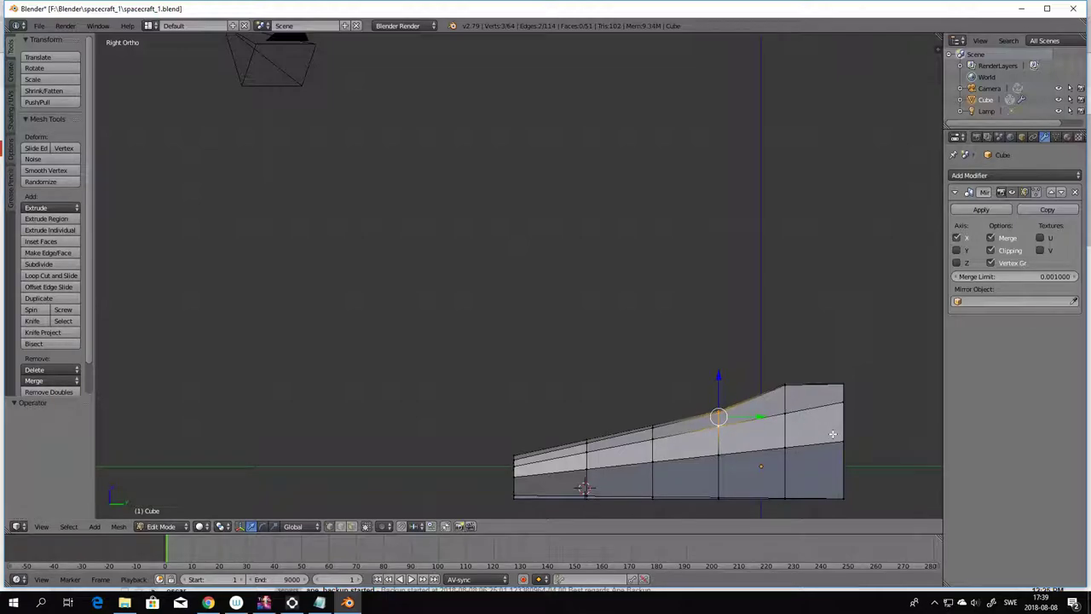
- Nudge the top-right corner vertex up and raise the next top vertex to Z 0.028
right_click(784, 385)
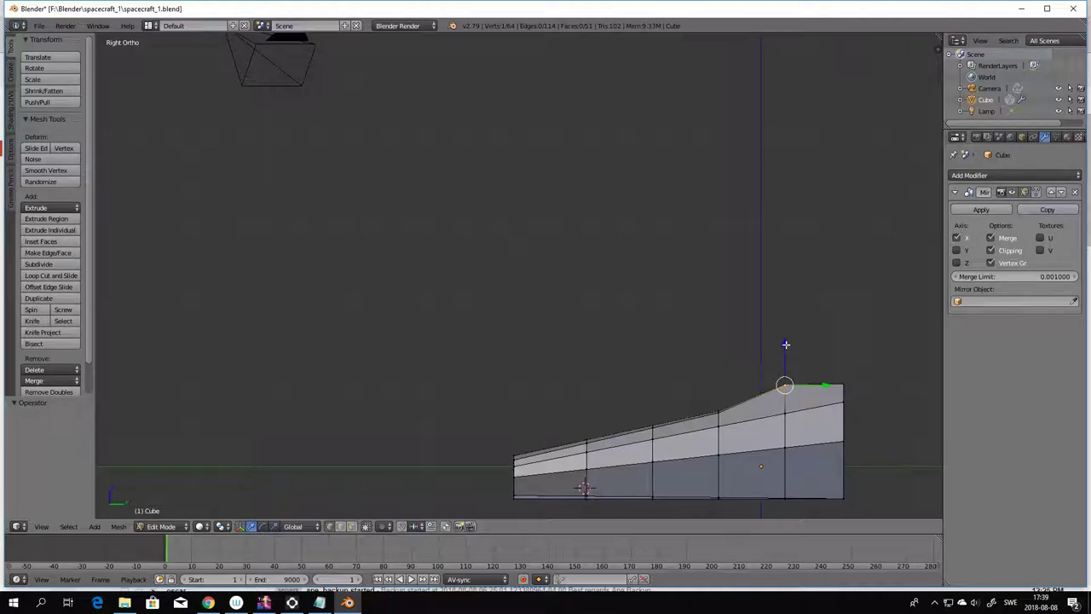
drag(785, 344, 786, 343)
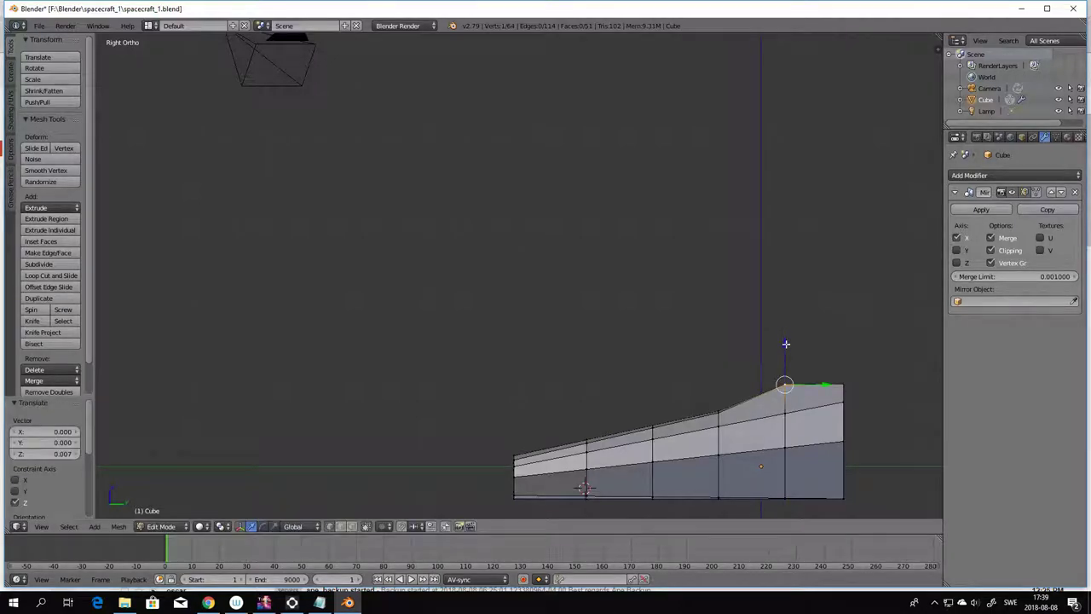
right_click(718, 414)
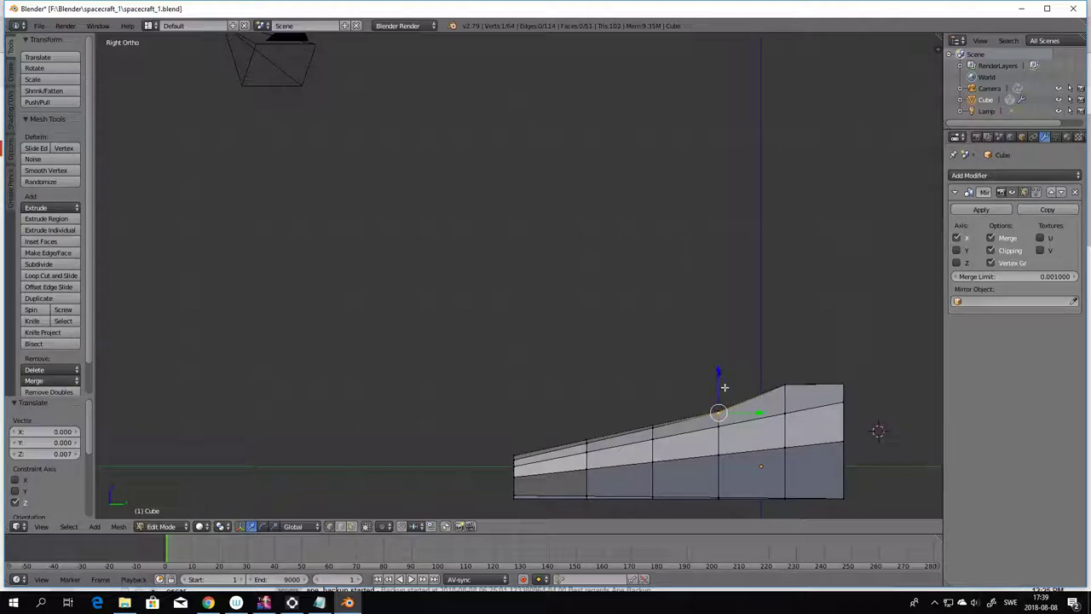
key(g)
key(z)
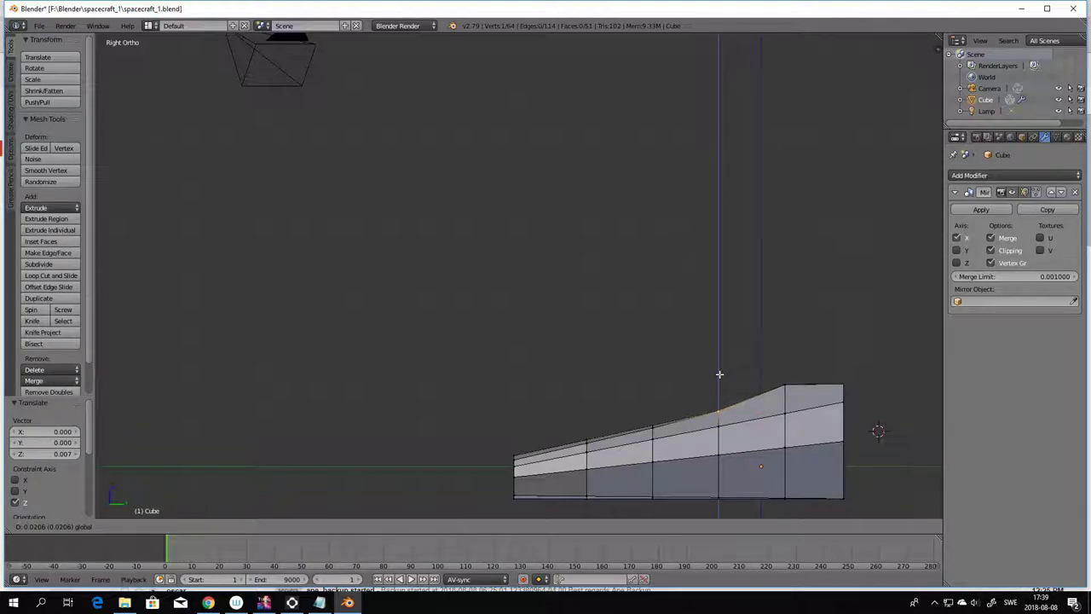
click(719, 373)
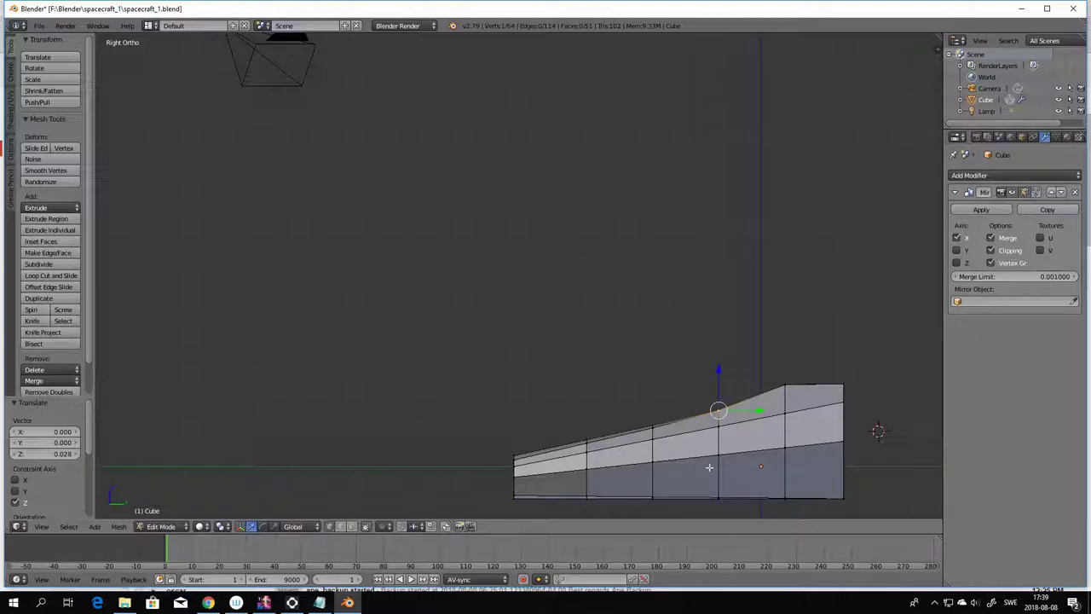
- Raise the next top-profile vertex forward to Z 0.034
right_click(653, 428)
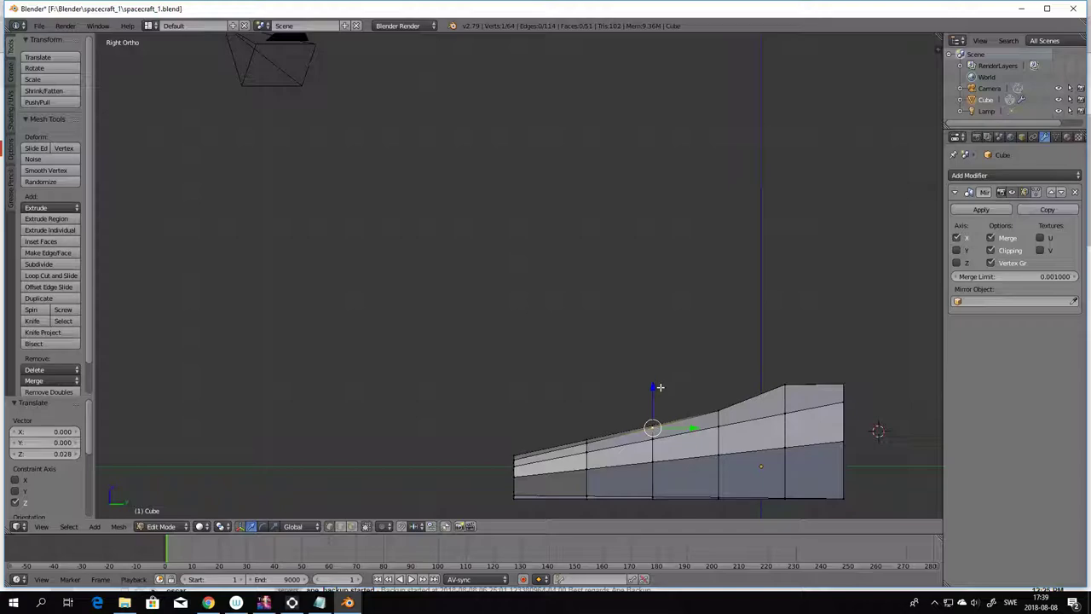
key(g)
key(z)
click(653, 385)
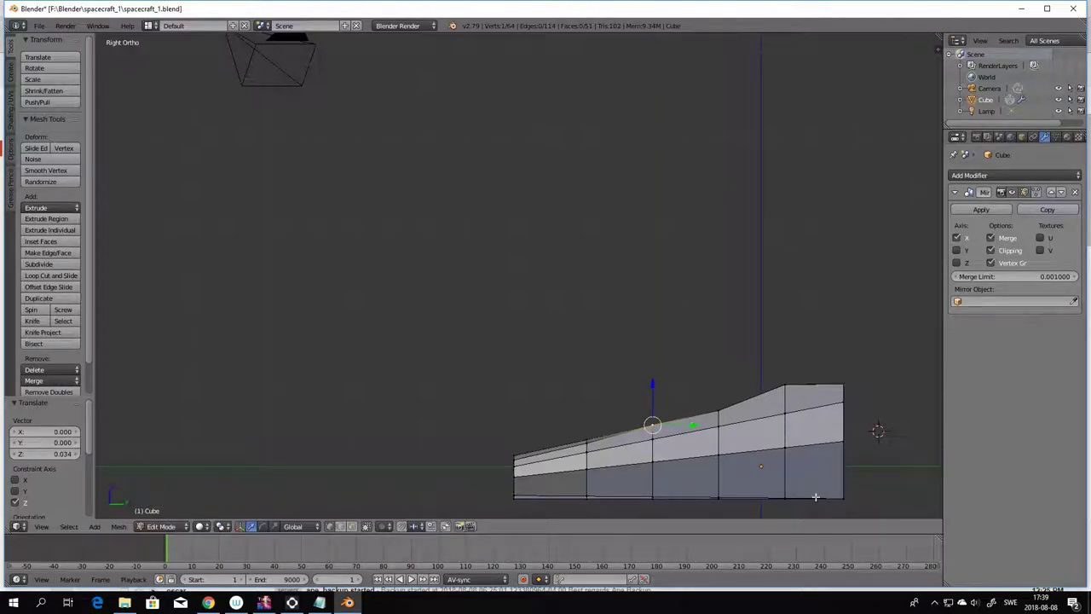
middle_drag(653, 385, 784, 497)
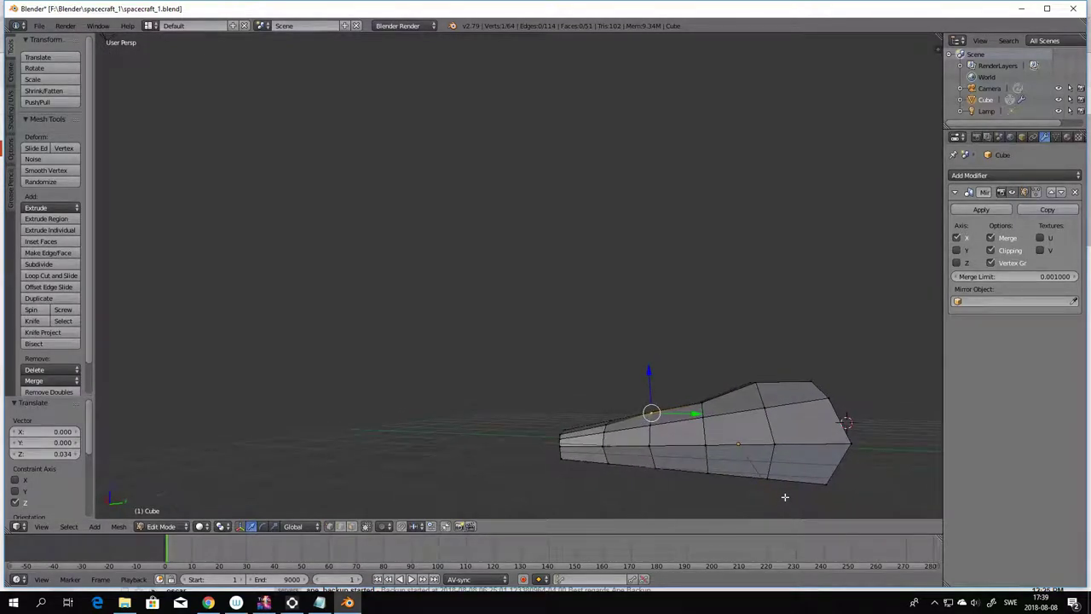
key(KP_3)
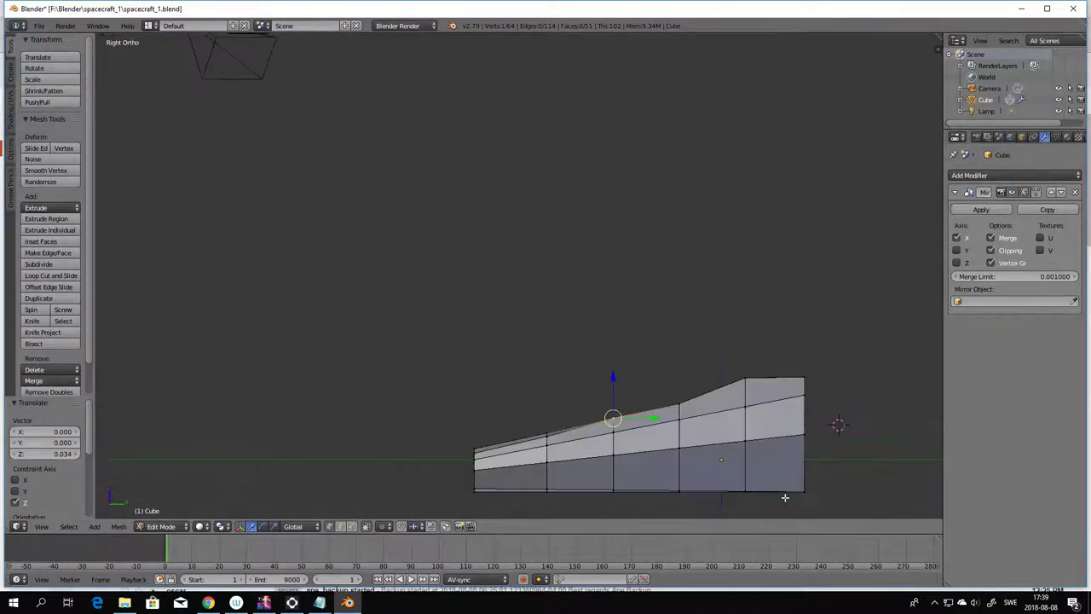
- Select two vertices on the sloped top and raise them 0.058 along Z
right_click(680, 404)
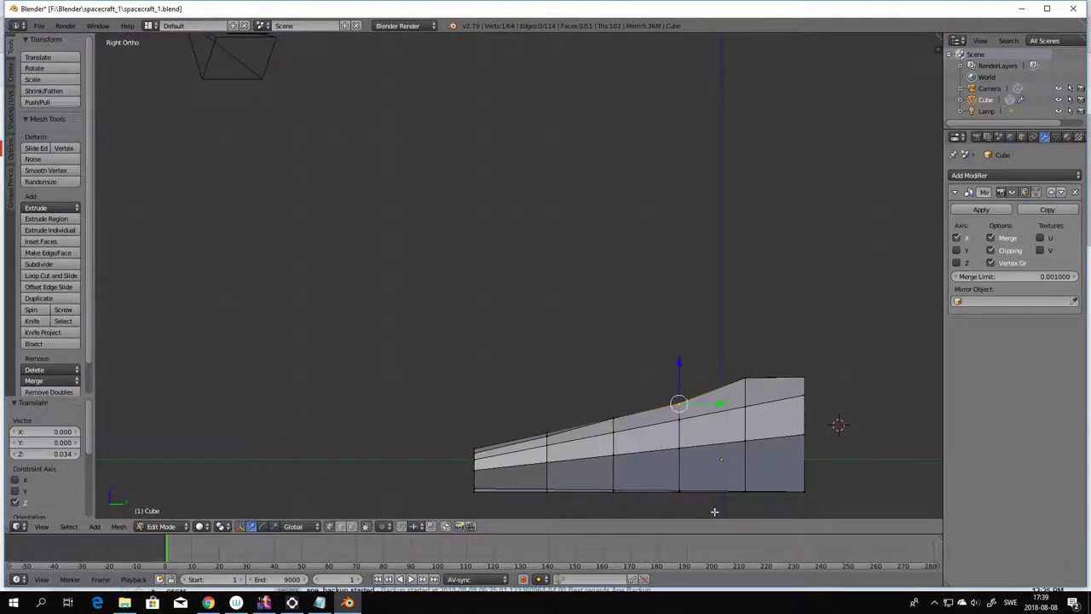
mouse_move(716, 516)
middle_down()
mouse_move(728, 35)
mouse_move(735, 514)
middle_up()
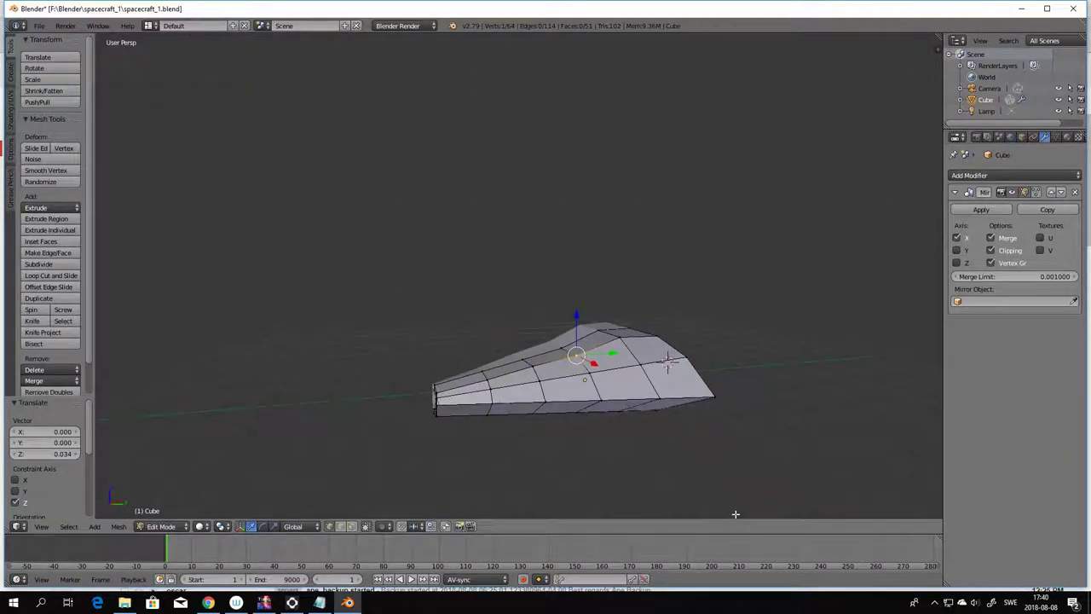
right_click(562, 348)
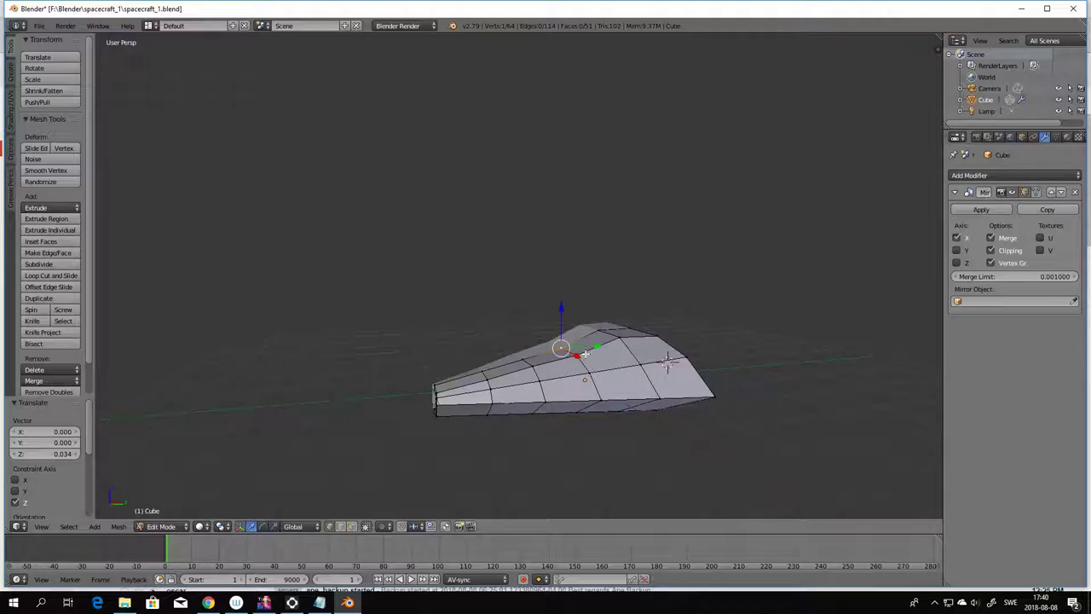
middle_drag(667, 362, 688, 367)
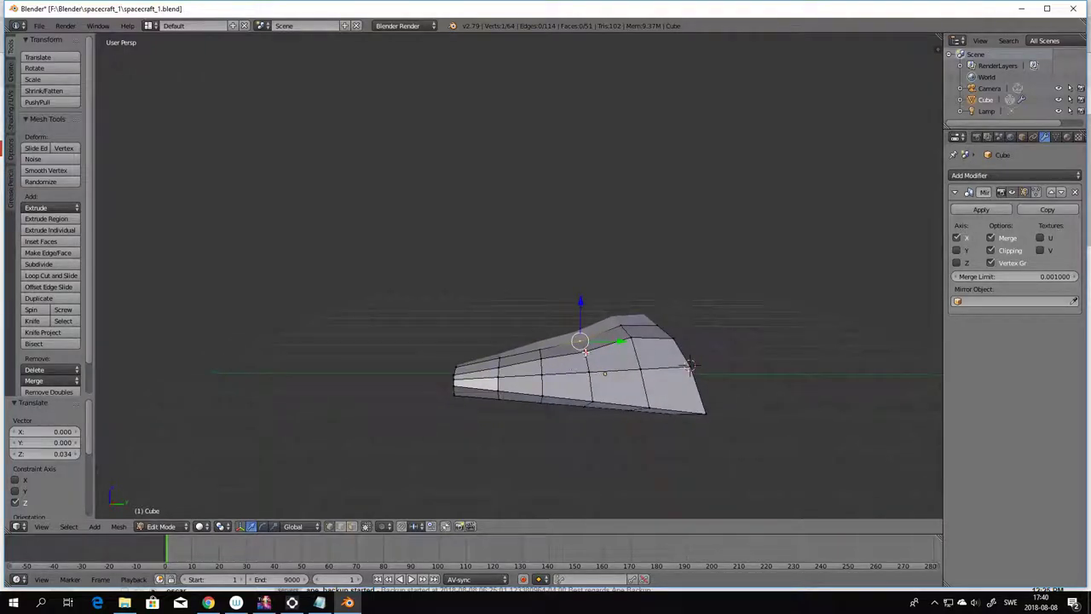
shift+right_click(584, 352)
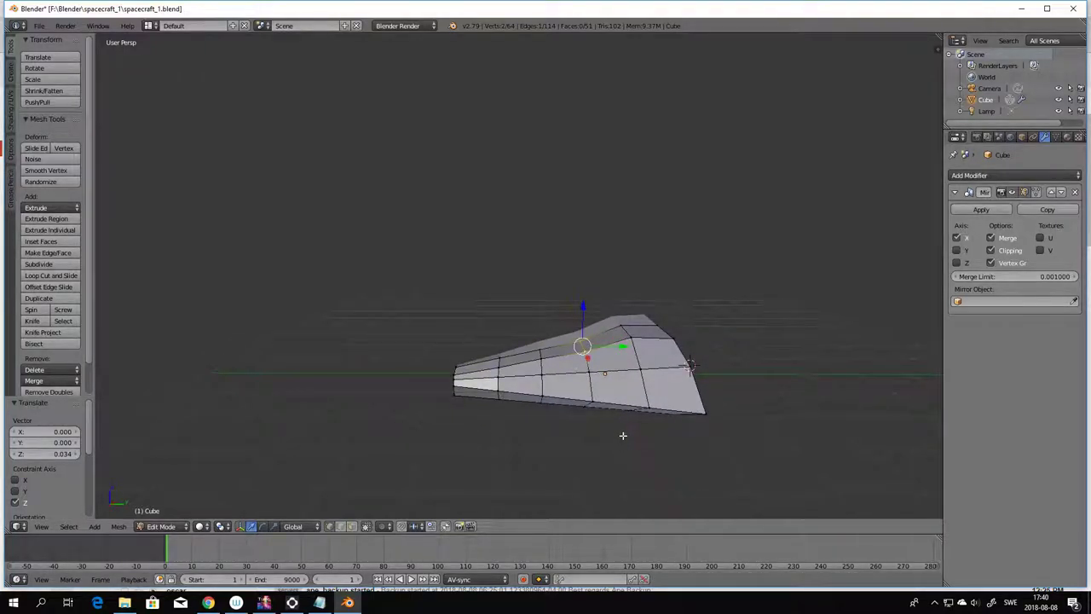
key(KP_3)
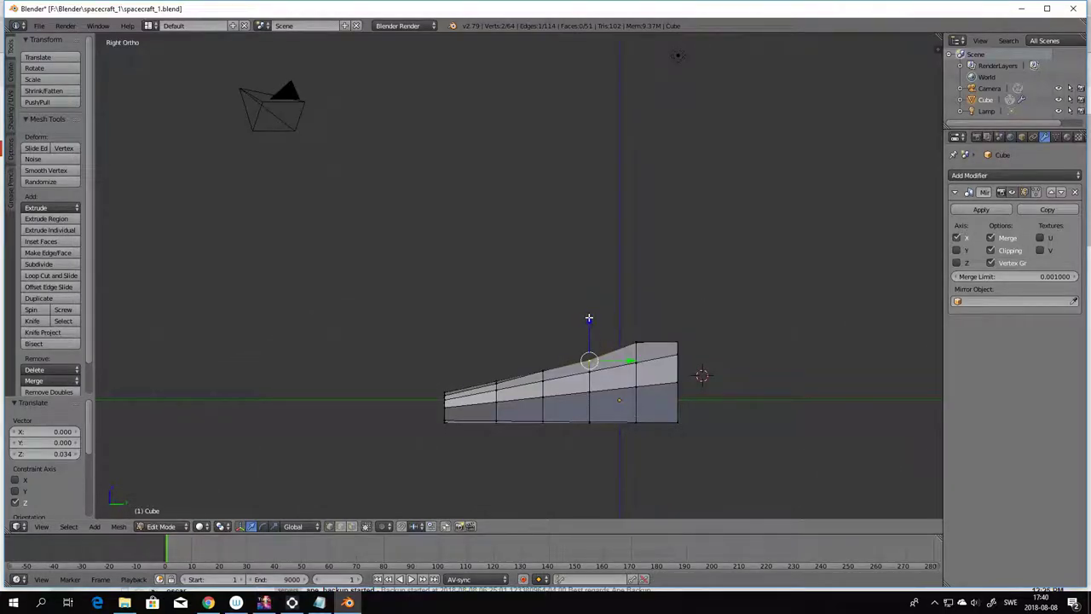
drag(589, 318, 588, 316)
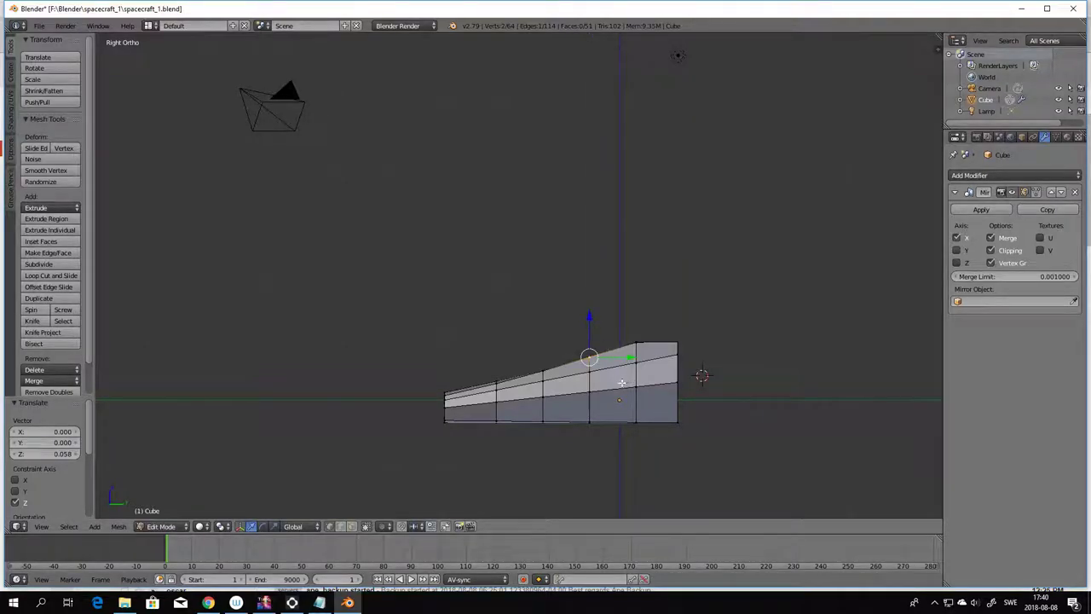
middle_drag(606, 437, 747, 498)
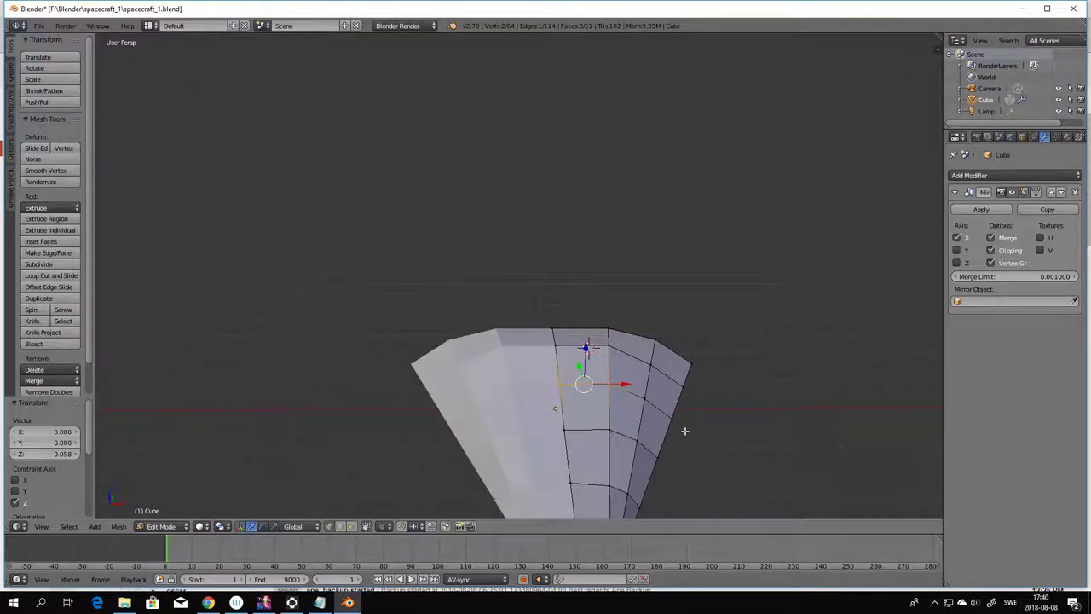
middle_drag(722, 451, 543, 465)
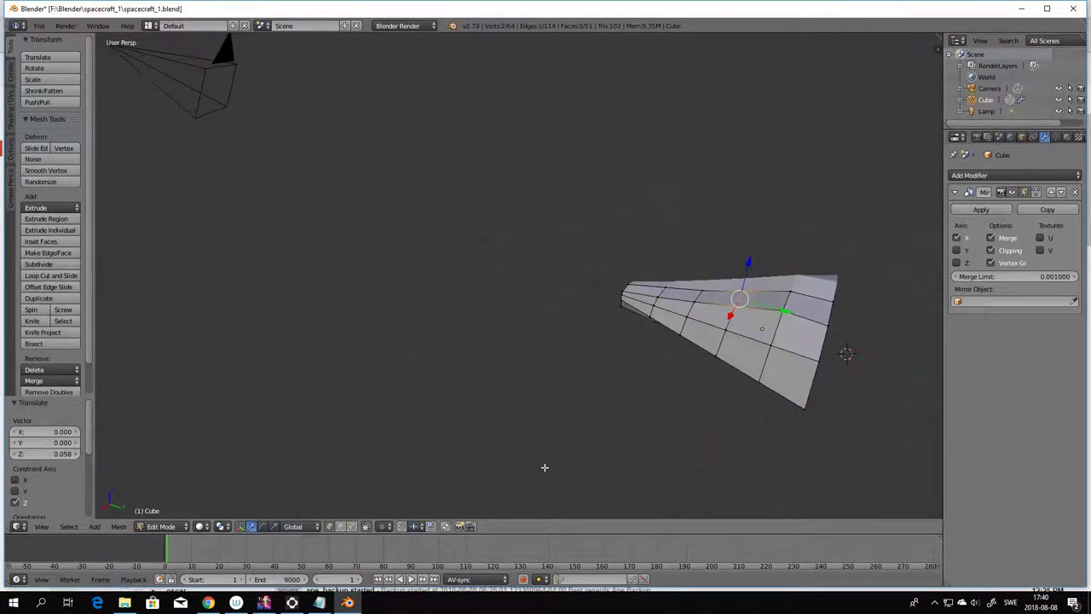
- In Top view, shift the wide end's outer corner vertex -0.409 along X
key(KP_7)
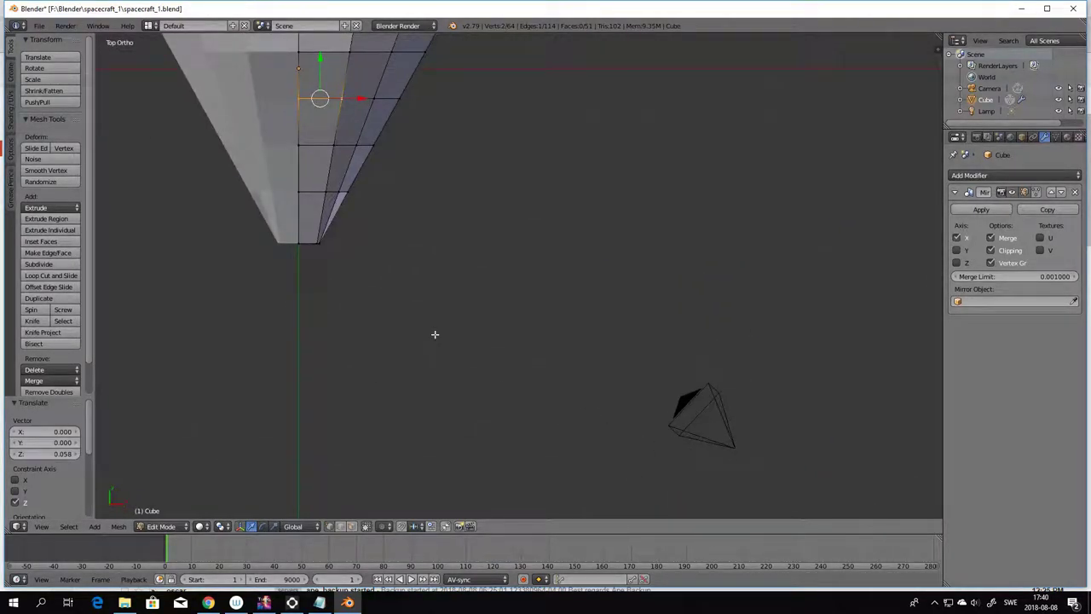
shift+middle_drag(466, 336, 674, 469)
shift+middle_drag(716, 341, 793, 419)
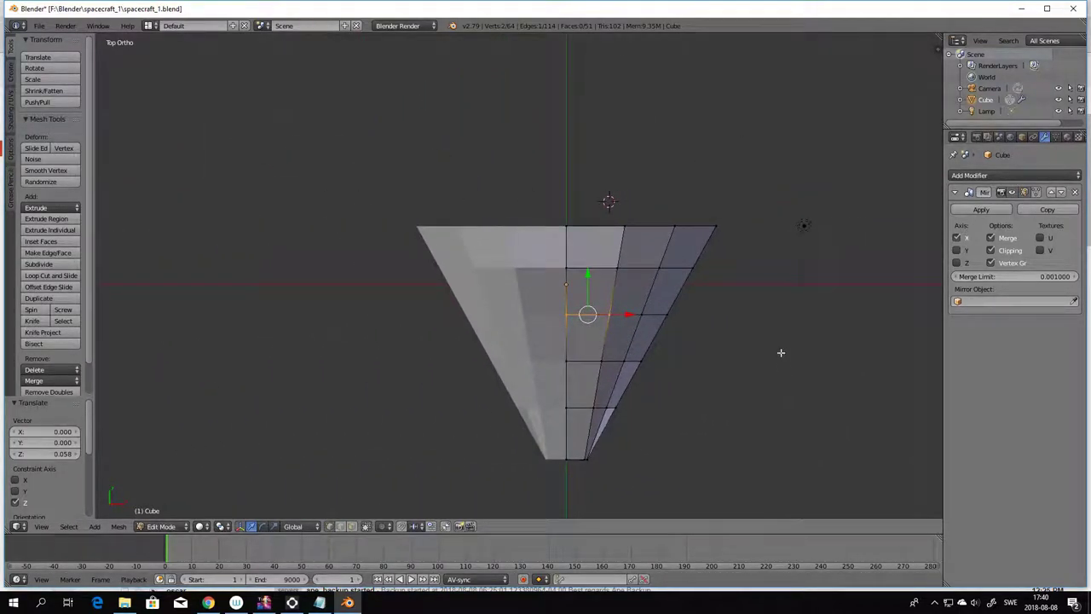
right_click(715, 226)
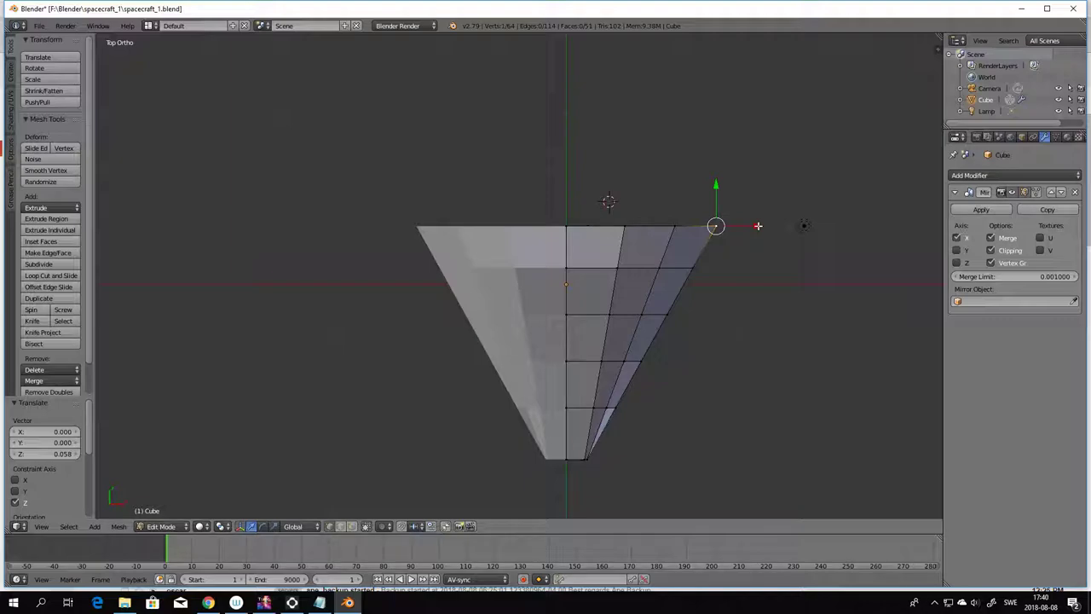
drag(758, 226, 736, 222)
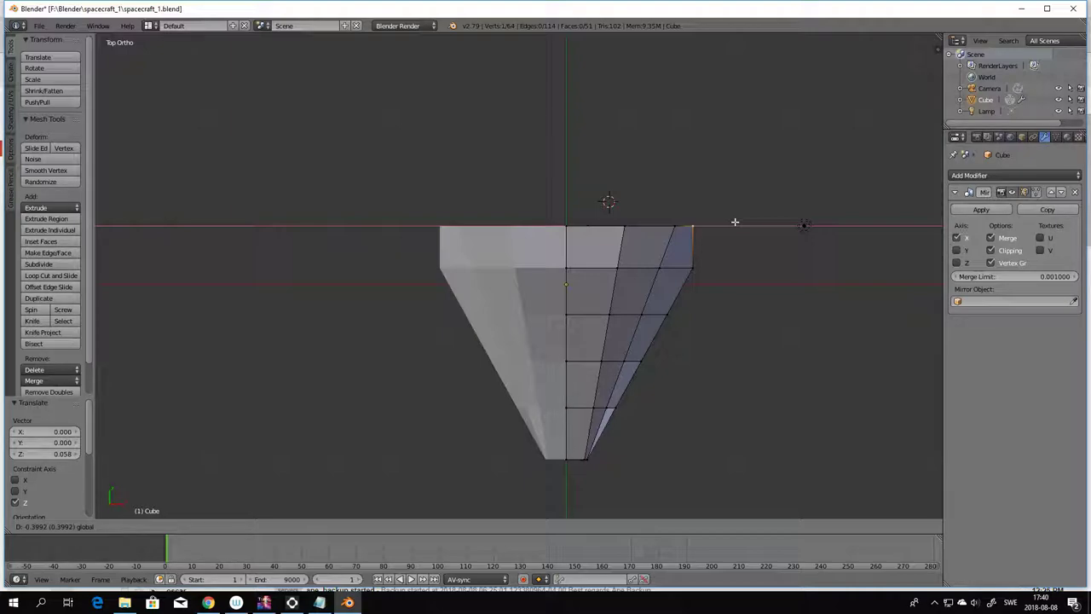
drag(734, 222, 735, 222)
click(734, 223)
middle_drag(748, 300, 115, 236)
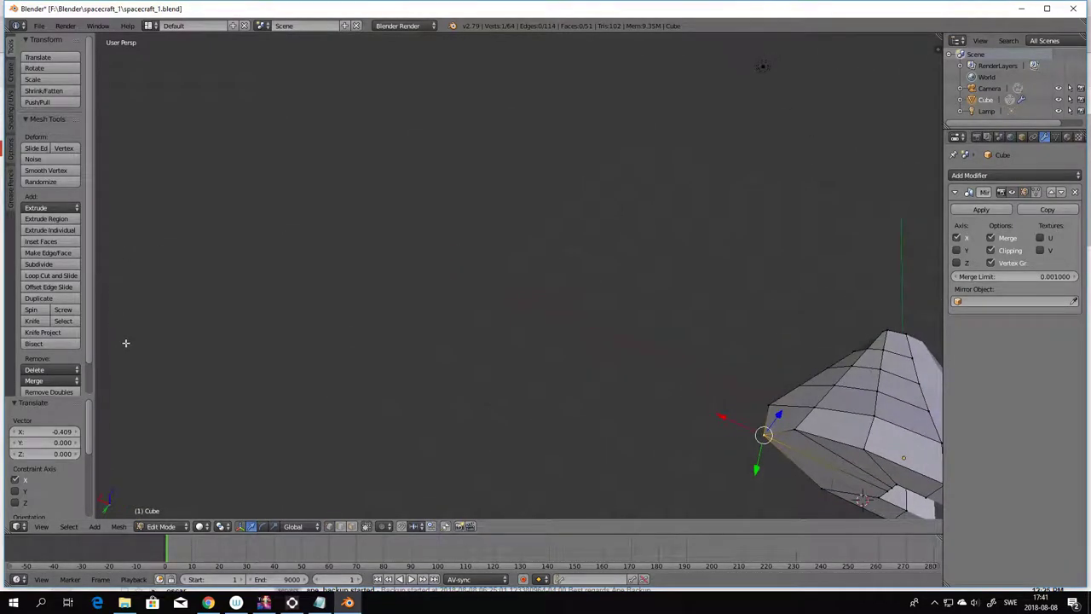
- Select the rear inset vertices and move them -0.214 along Y
middle_drag(580, 424, 497, 347)
middle_drag(734, 494, 687, 451)
scroll(746, 453, up, 2)
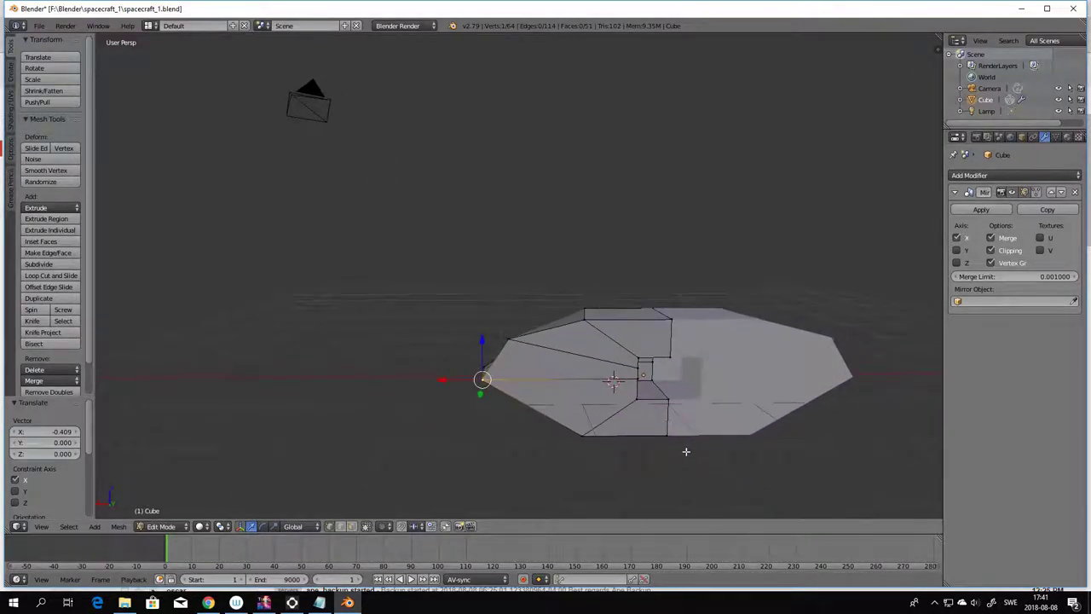
right_click(670, 356)
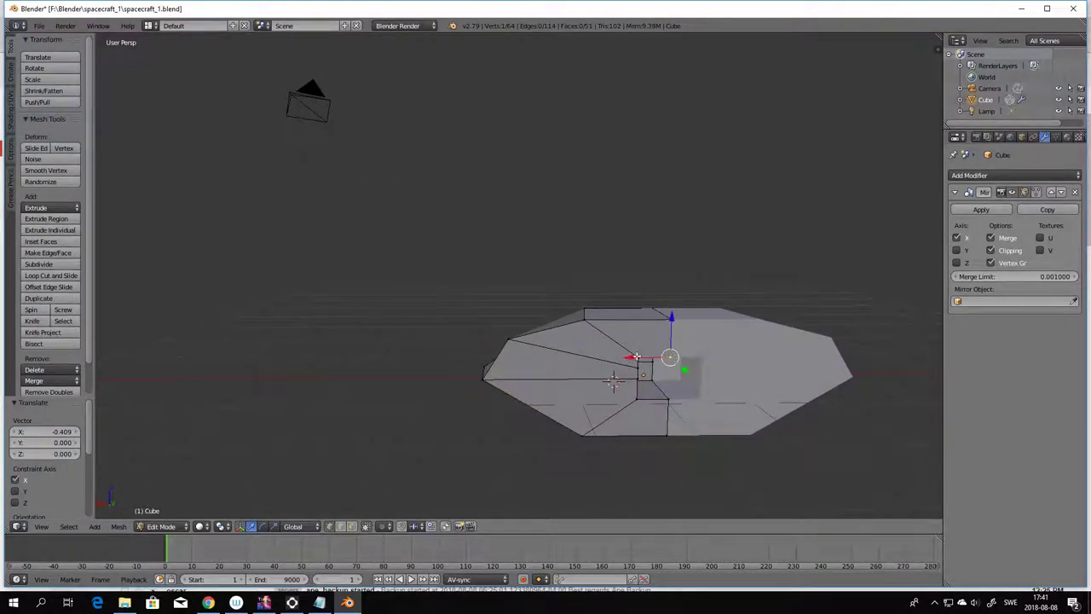
right_click(638, 357)
right_click(637, 369)
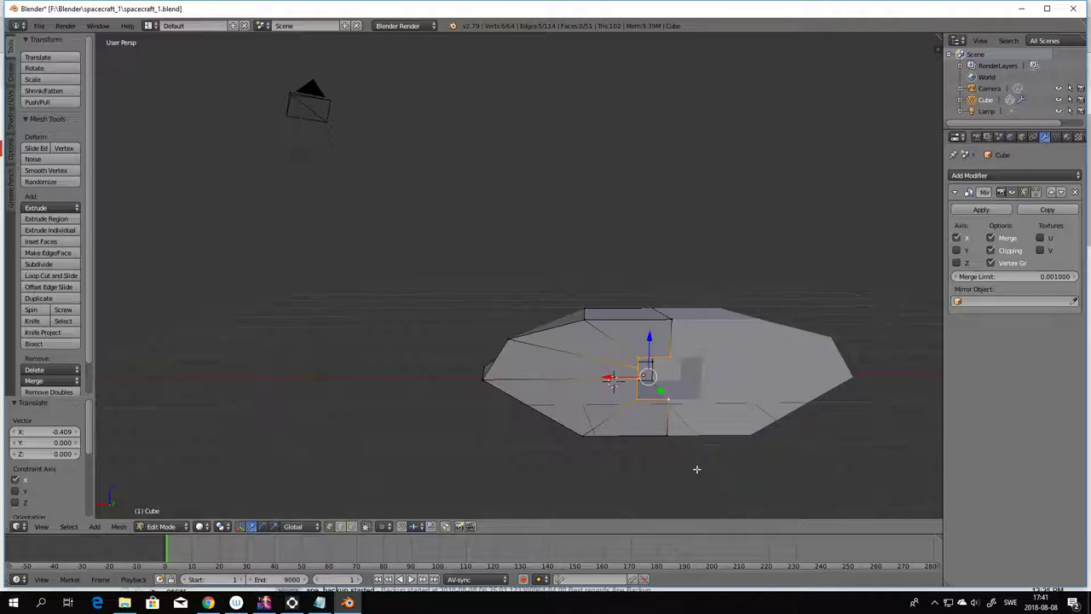
middle_drag(657, 463, 725, 474)
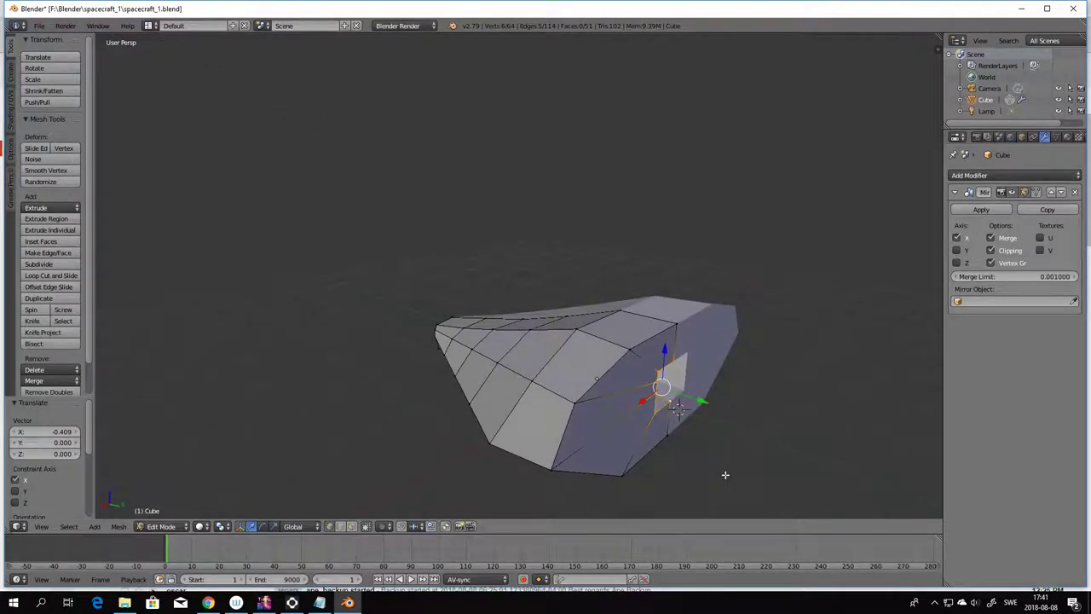
key(g)
key(y)
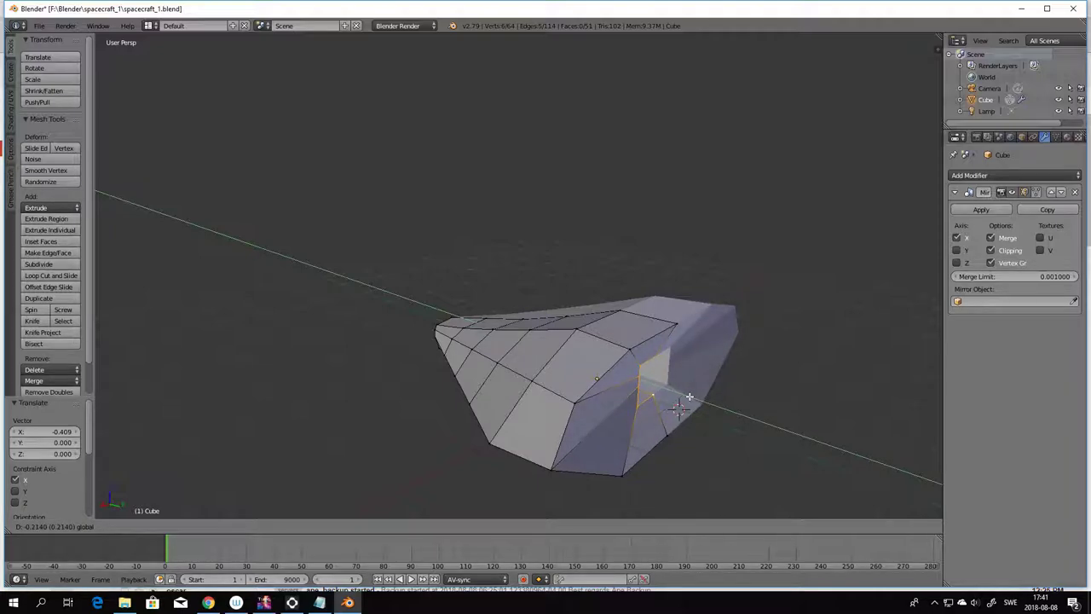
click(689, 397)
mouse_move(690, 397)
middle_down()
mouse_move(723, 461)
mouse_move(686, 444)
mouse_move(644, 454)
mouse_move(631, 439)
mouse_move(577, 440)
mouse_move(619, 463)
mouse_move(636, 441)
mouse_move(622, 441)
mouse_move(617, 424)
mouse_move(691, 389)
middle_up()
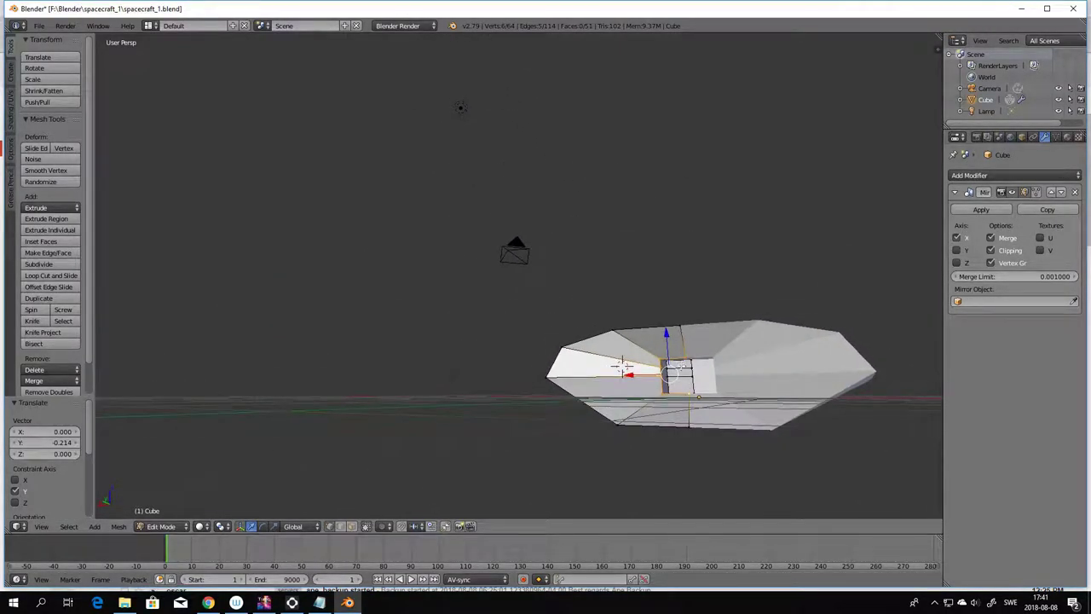
- In face select mode, add the lower rear inset face so all three rear inset faces are selected
click(352, 526)
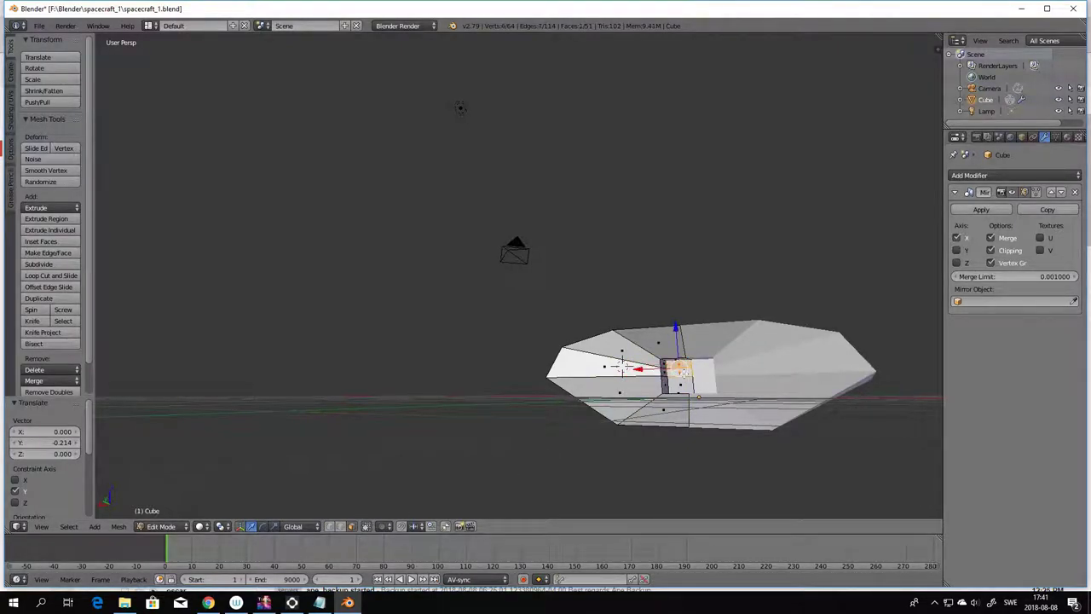
shift+right_click(684, 386)
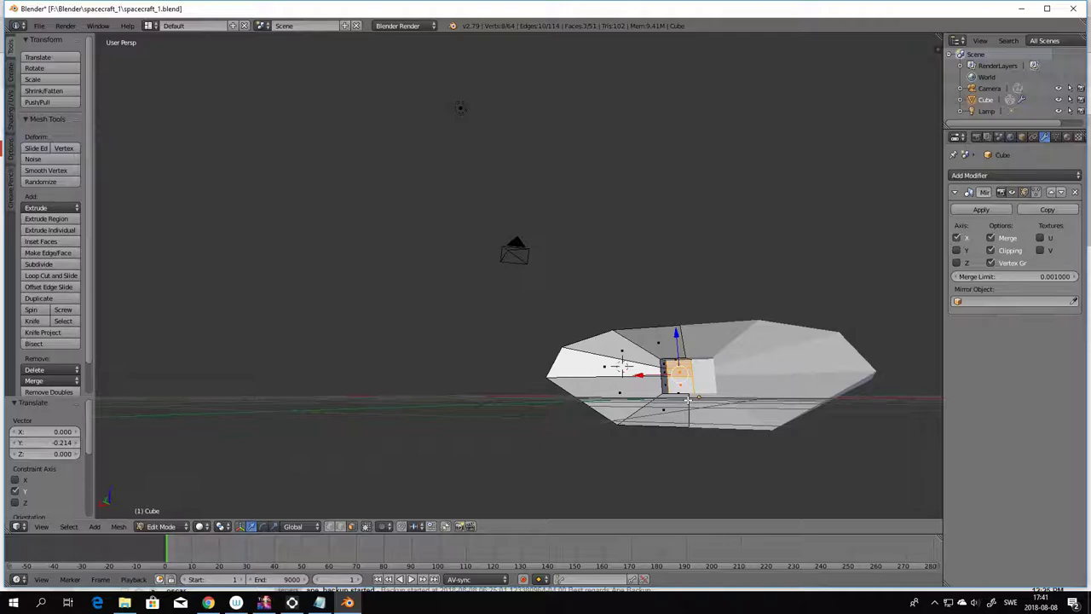
middle_drag(687, 468, 686, 486)
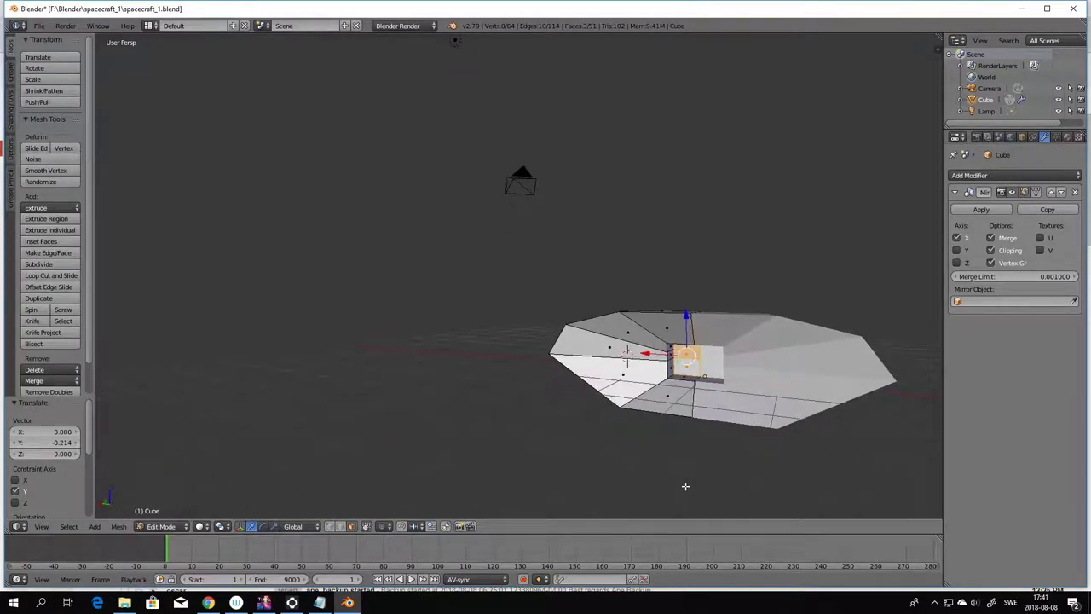
middle_drag(702, 422, 695, 365)
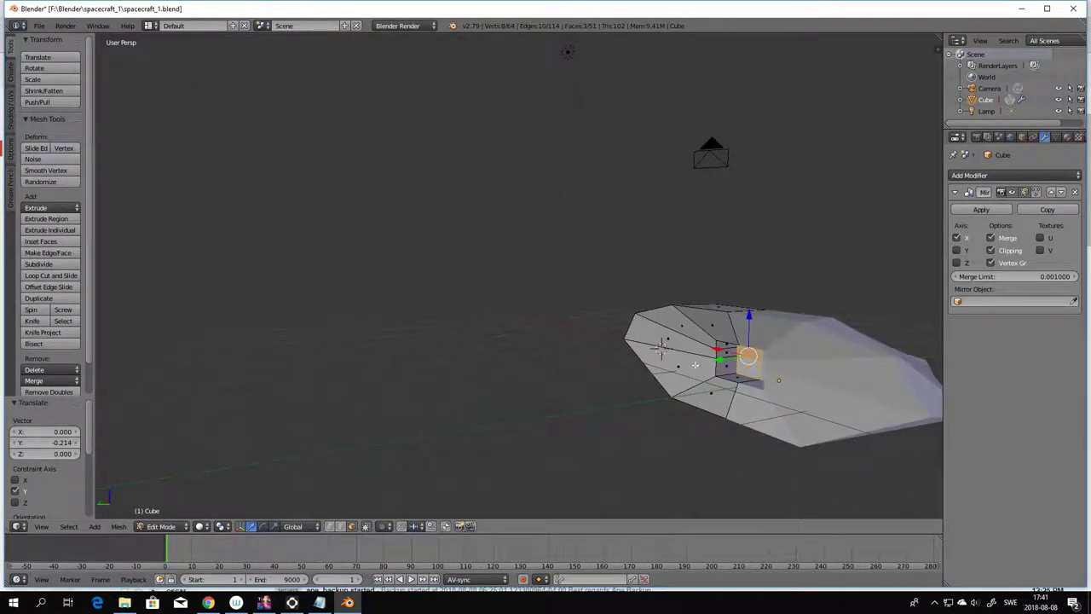
- Move the selected rear faces -0.248 along Y into the hull, then inspect the deepened recess
key(g)
key(y)
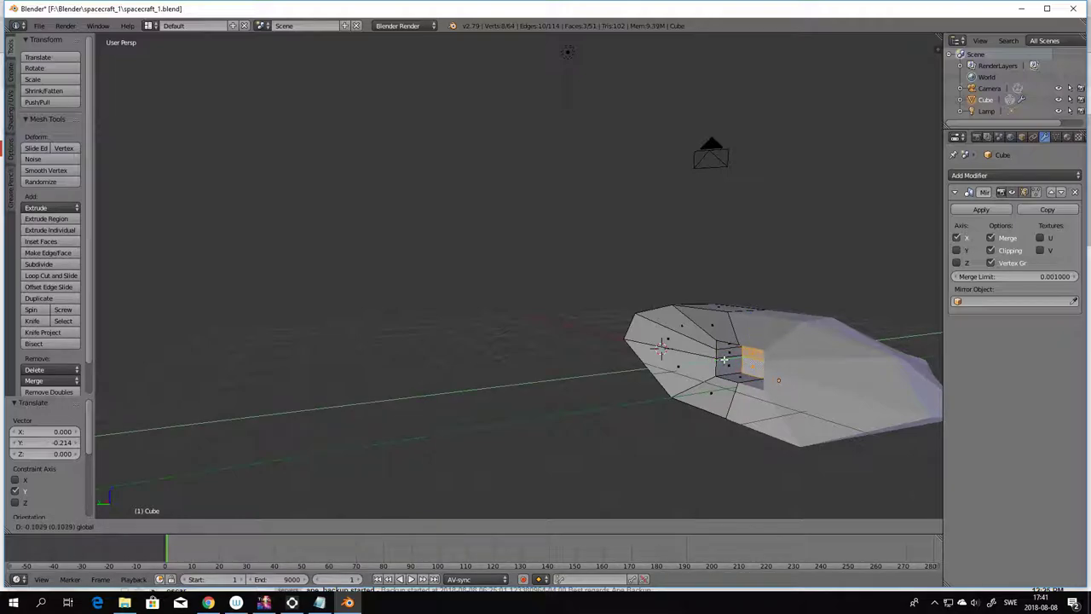
click(731, 363)
middle_drag(731, 469, 783, 508)
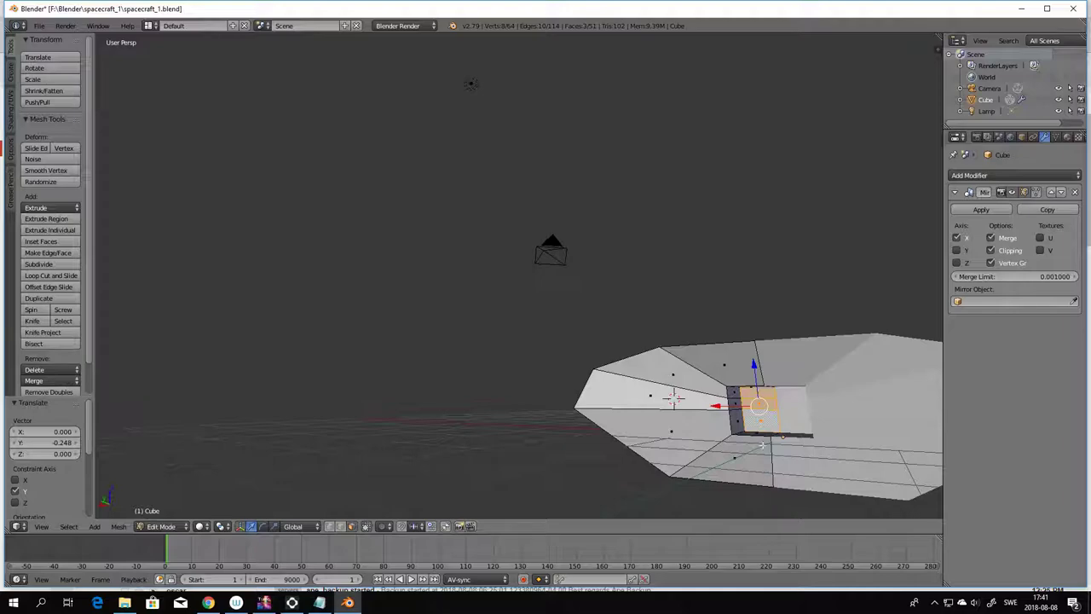
middle_drag(754, 509, 804, 171)
- Return to the top orthographic view, centre the hull, and save spacecraft_1.blend
key(KP_7)
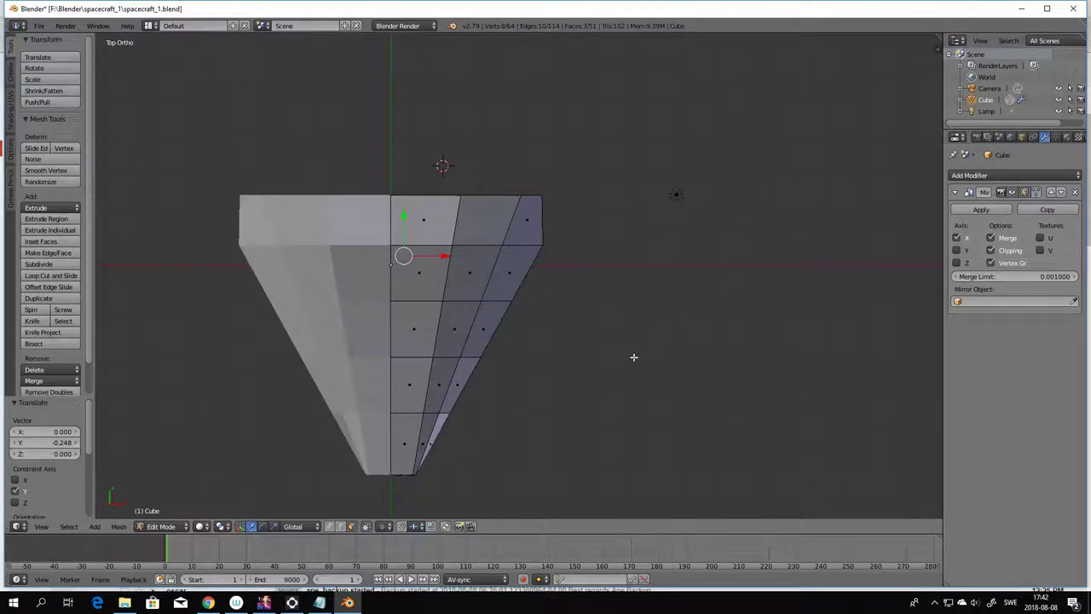
shift+middle_drag(639, 410, 769, 366)
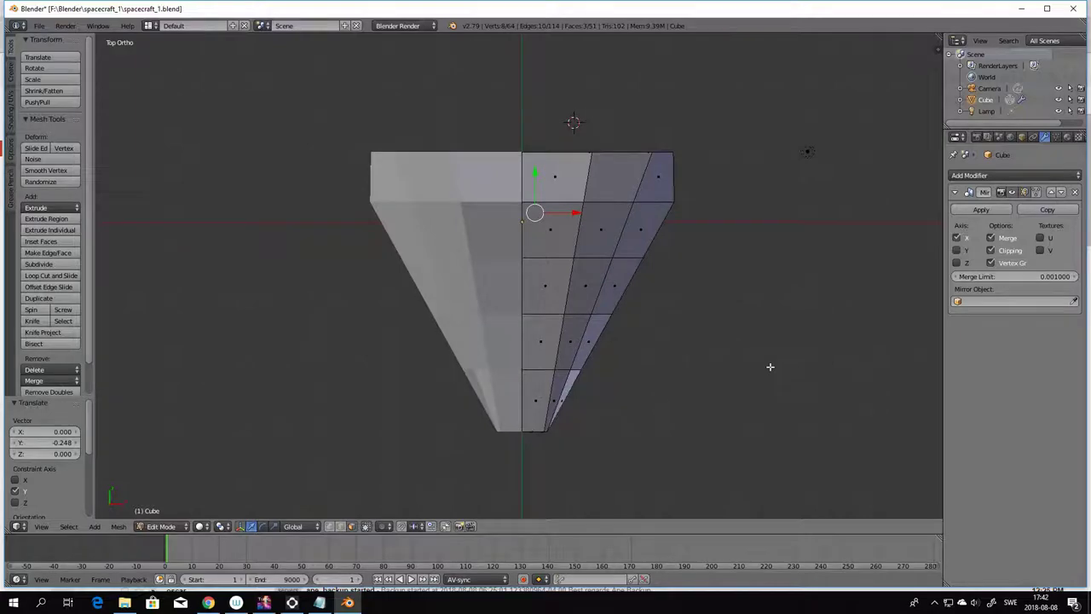
click(38, 26)
click(54, 115)
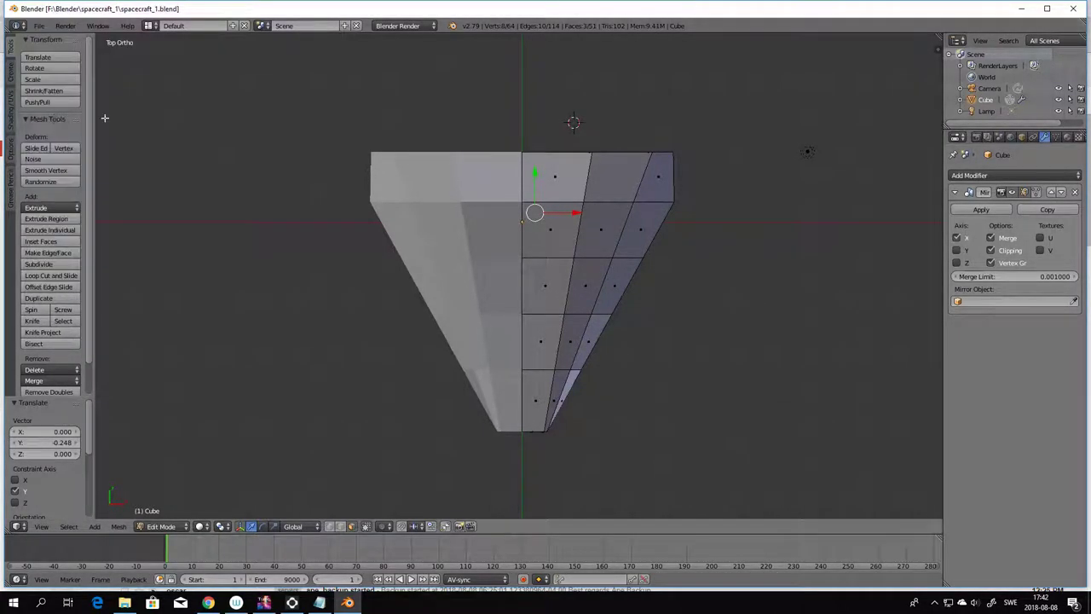
click(38, 28)
click(38, 32)
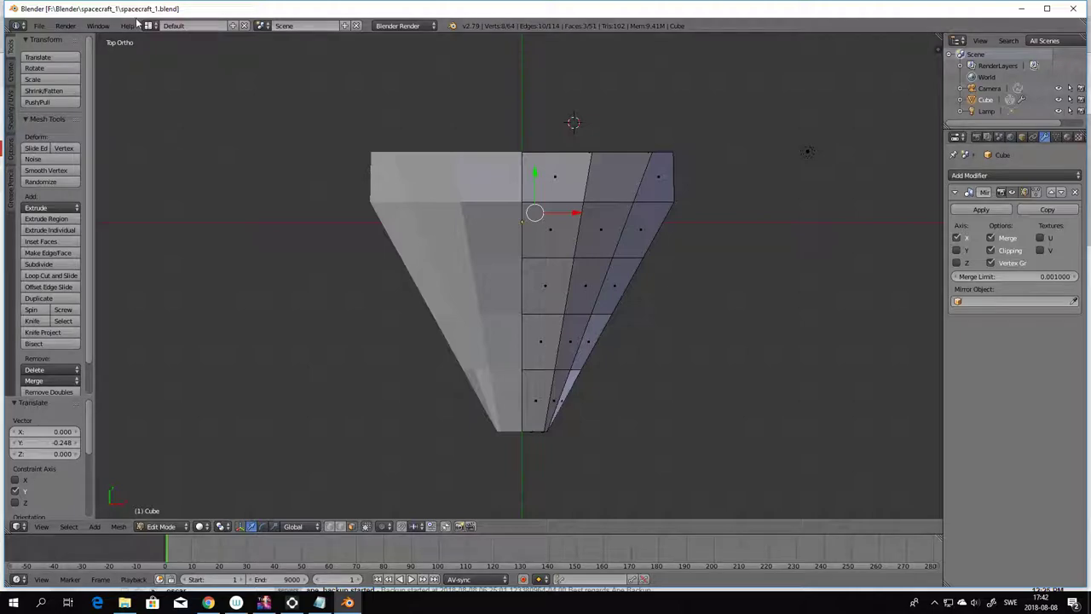
mouse_move(347, 602)
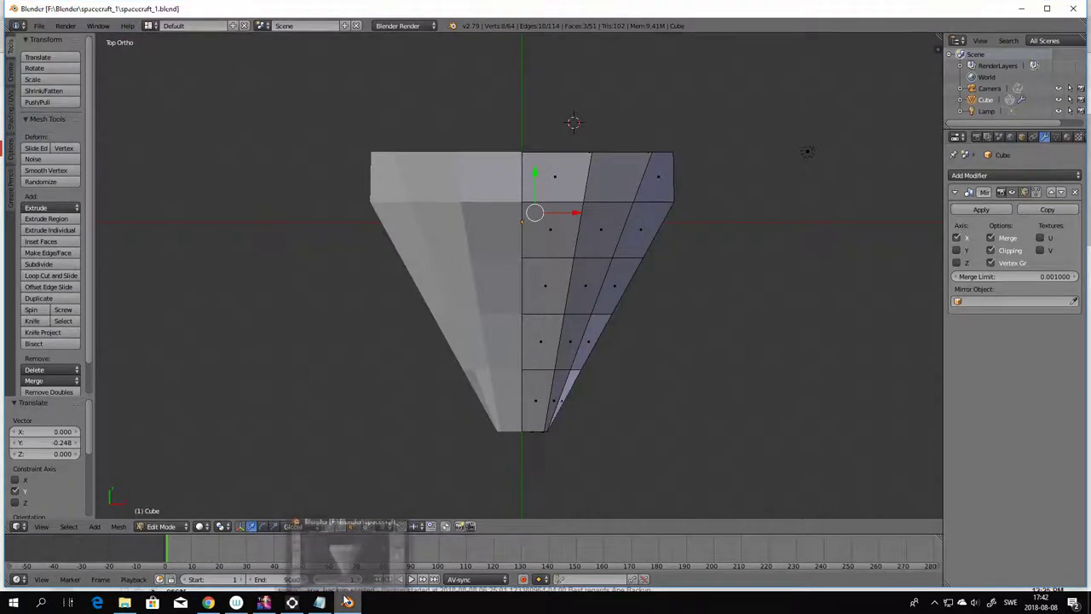
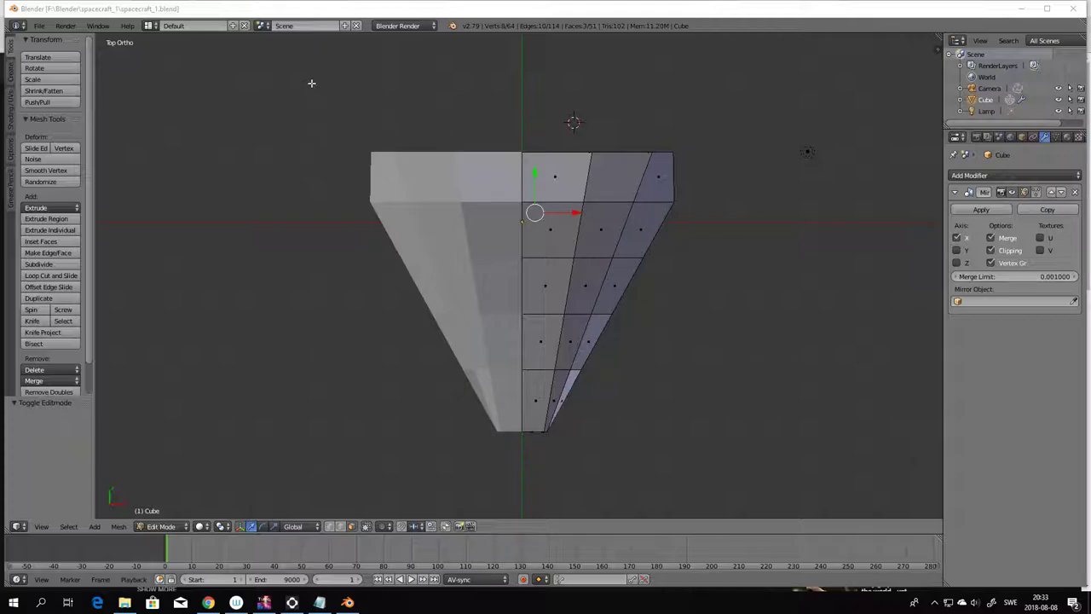
- Switch the render engine to Cycles, apply the Mirror modifier in Object Mode, and return to Edit Mode
click(404, 25)
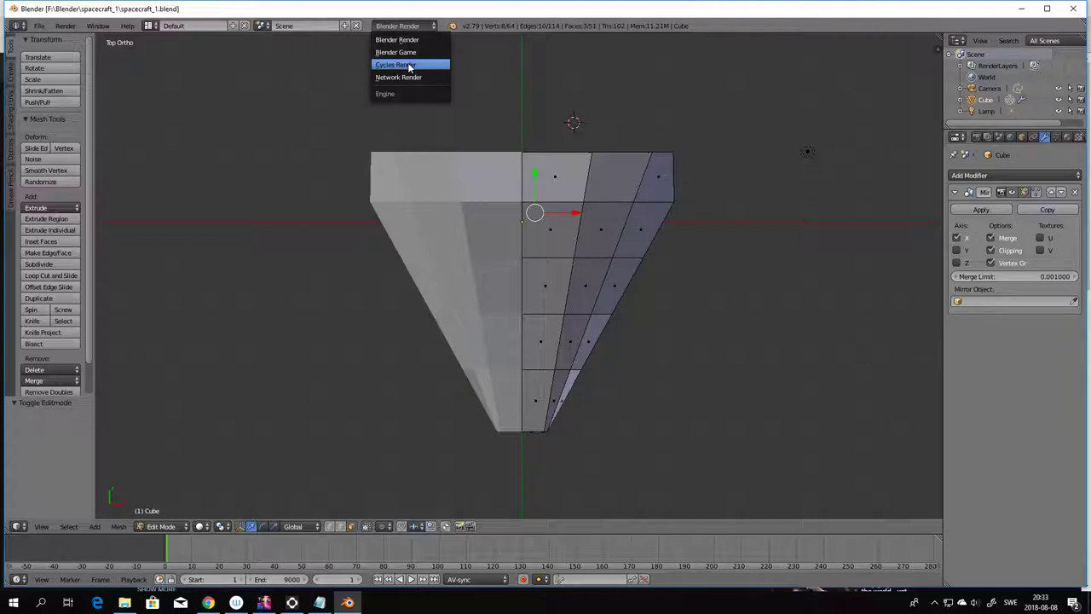
click(409, 66)
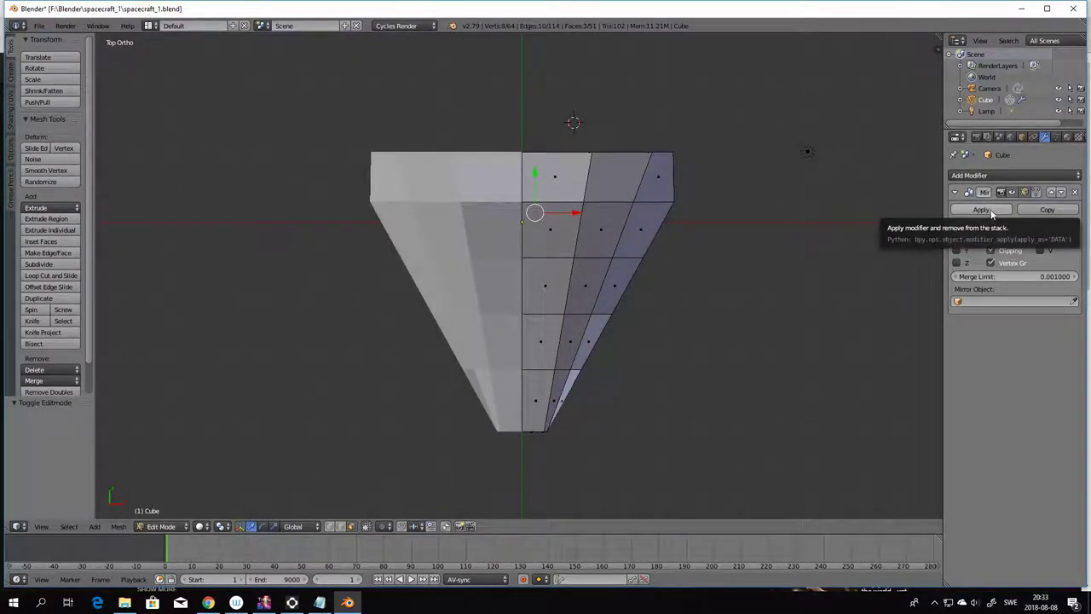
click(160, 526)
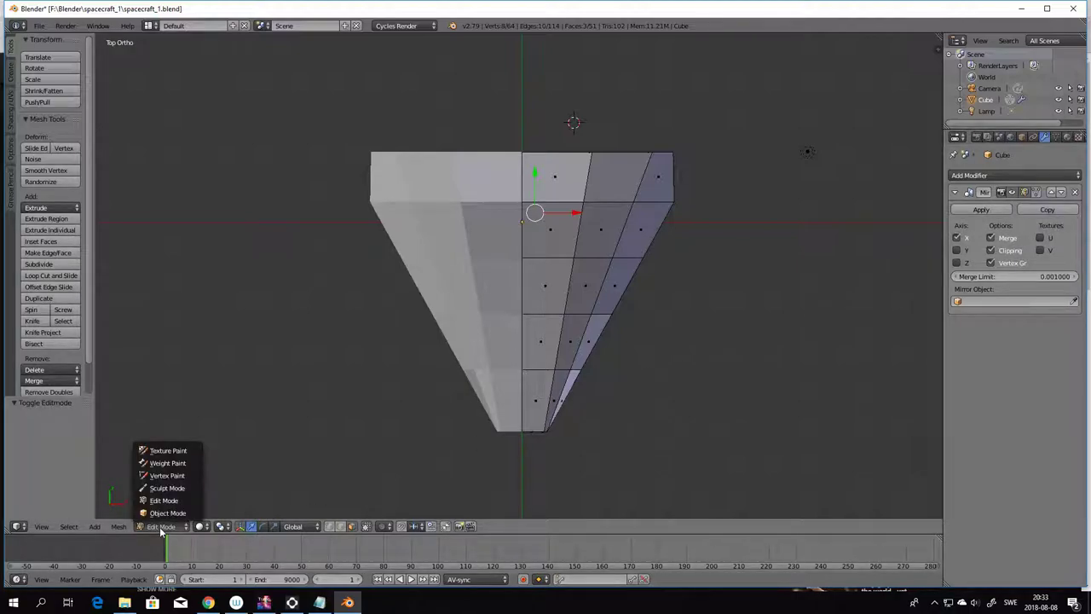
click(162, 516)
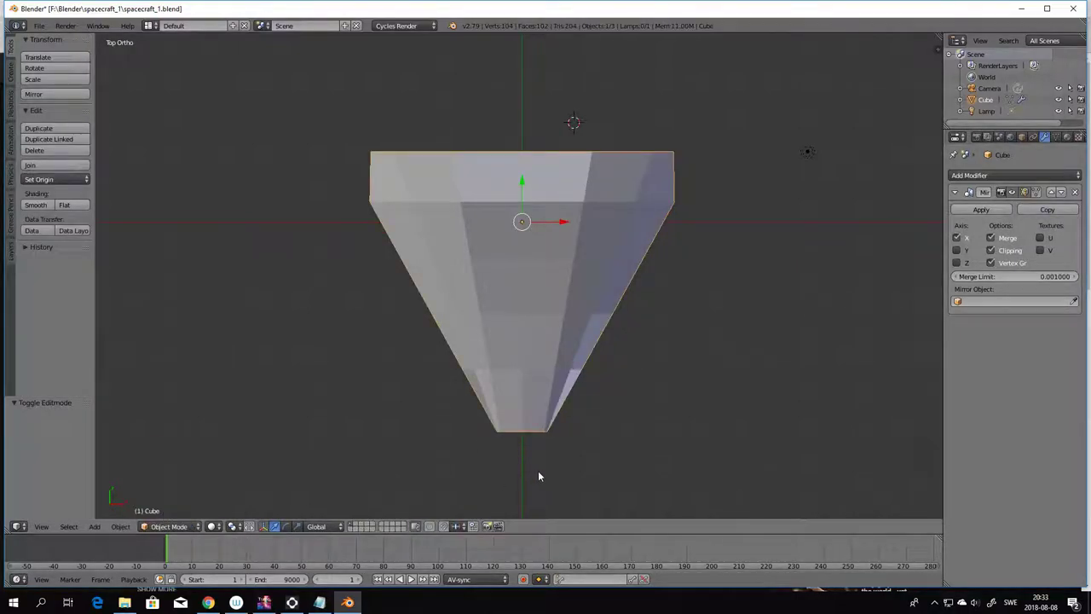
click(983, 209)
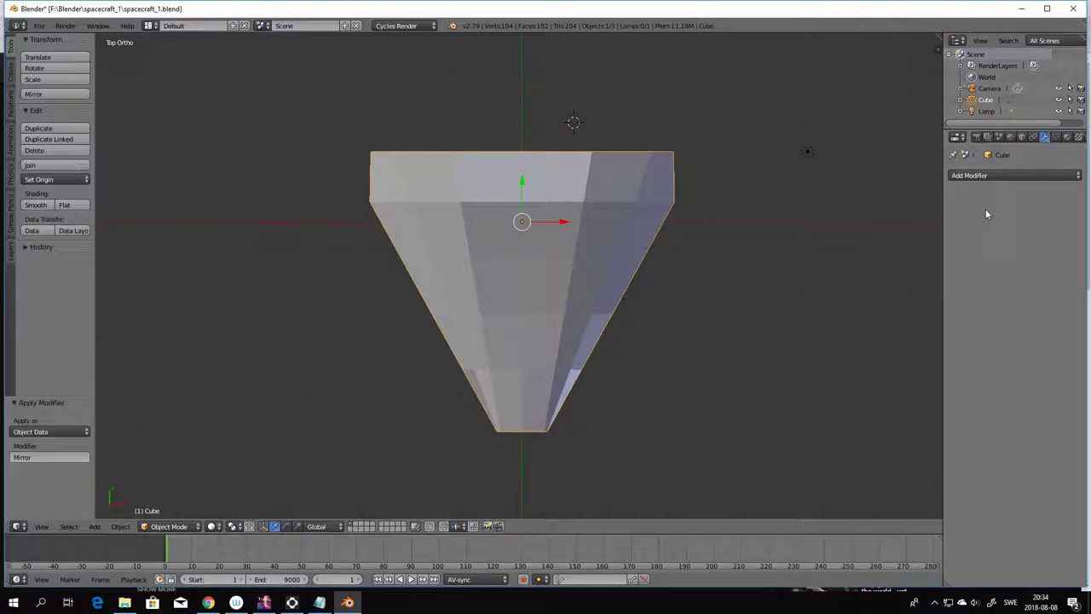
click(180, 529)
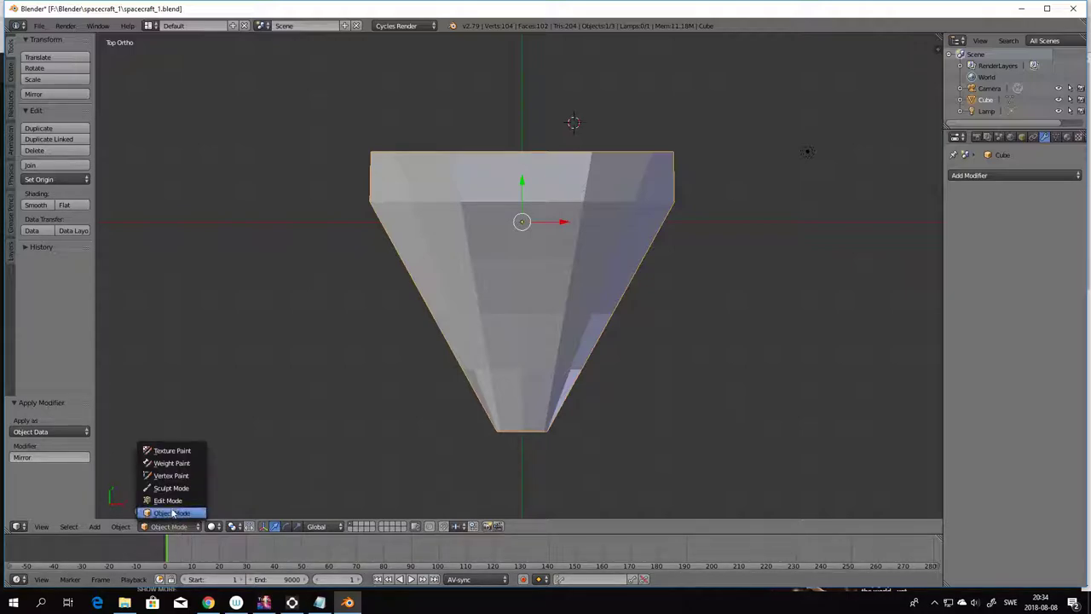
click(178, 506)
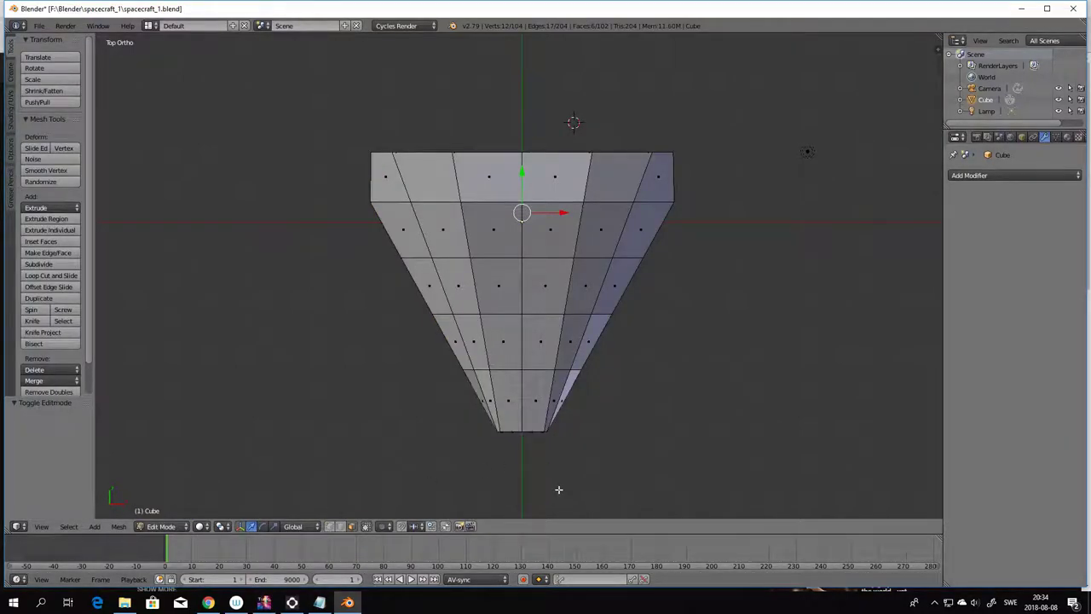
- Tilt the view into User Persp, zoom out, and split the 3D view into two viewports
middle_drag(558, 475, 562, 394)
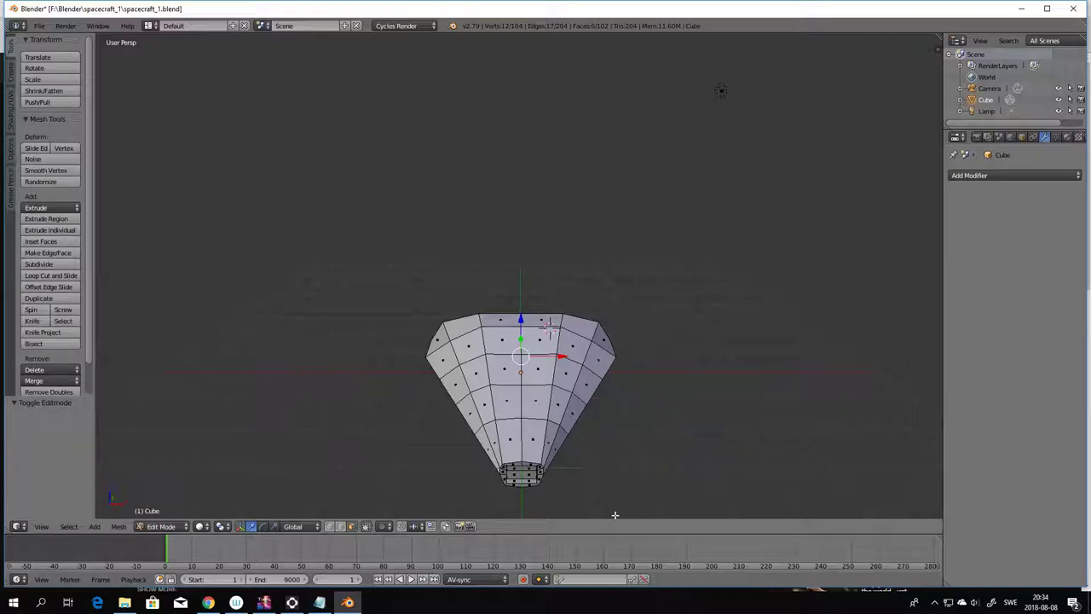
scroll(612, 497, down, 3)
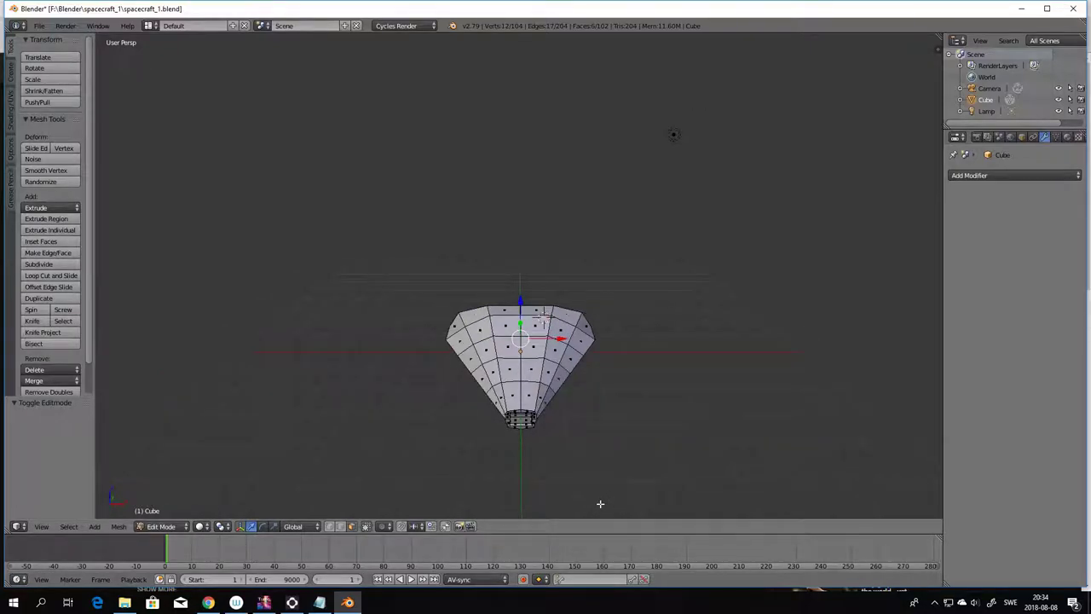
middle_drag(600, 504, 671, 518)
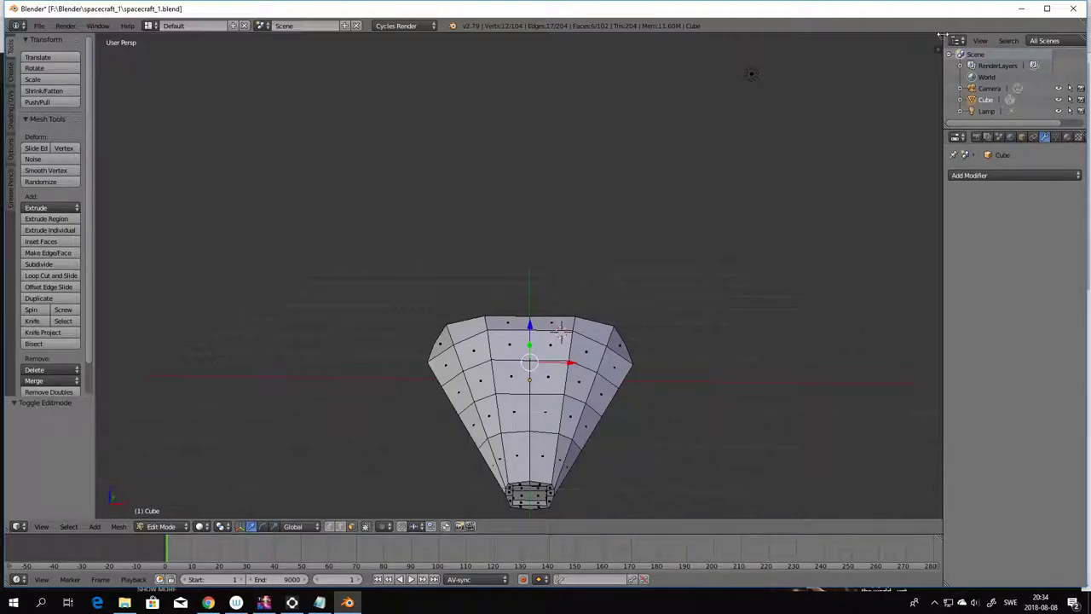
drag(940, 36, 573, 106)
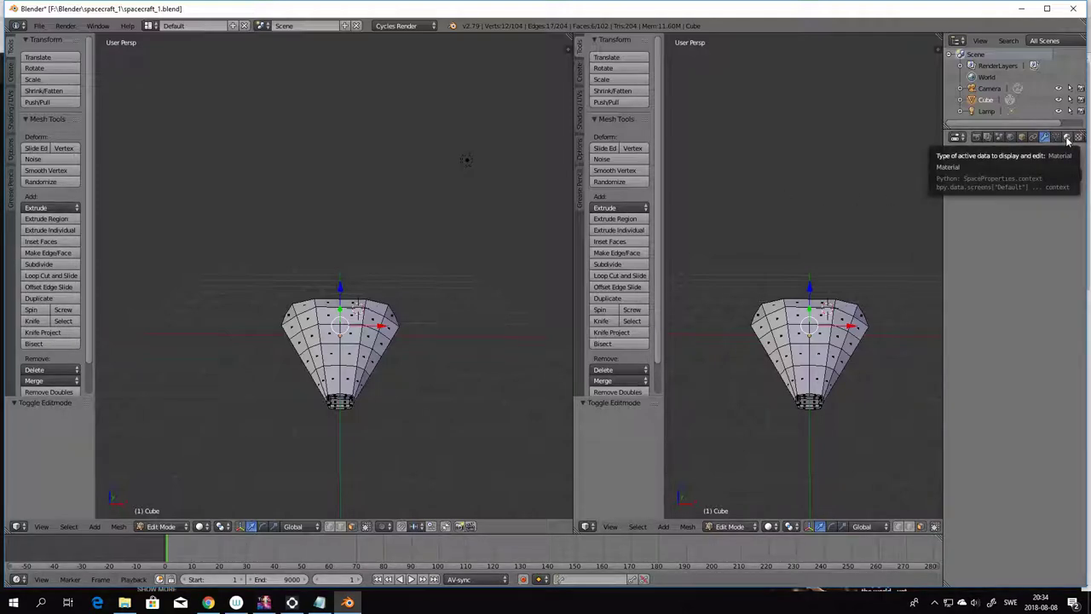
- Rename the Cube's material to SpacecraftMat in the Material tab
click(1066, 138)
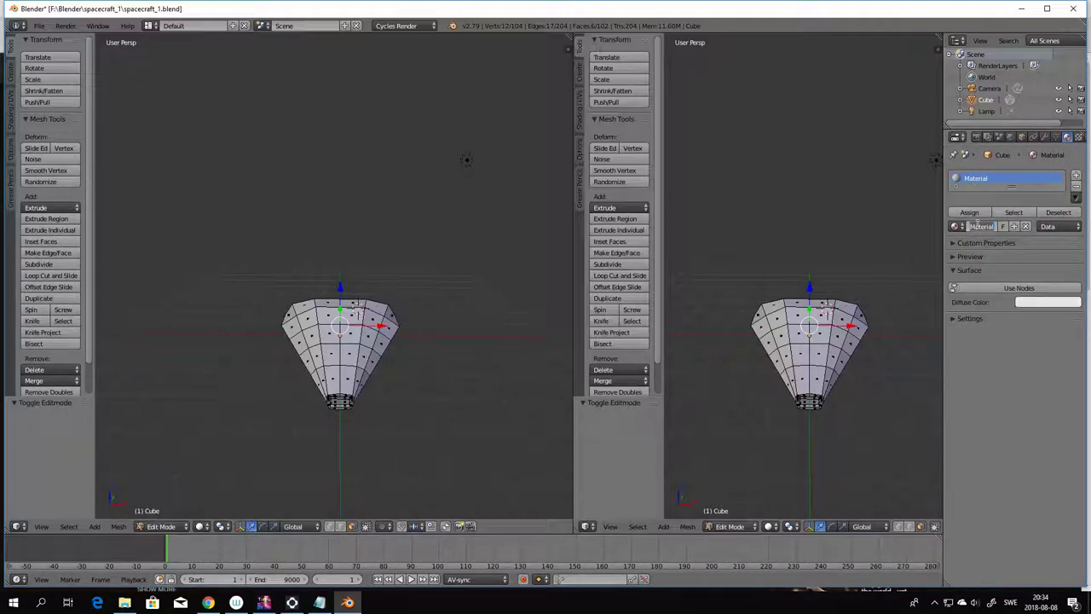
text(spacecraf)
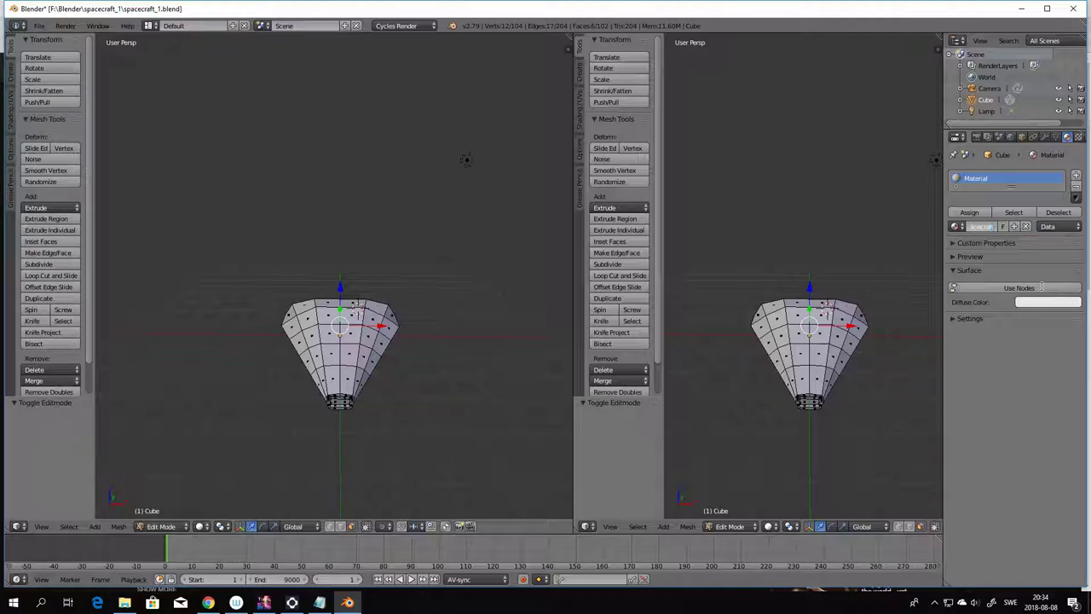
text(at)
key(Return)
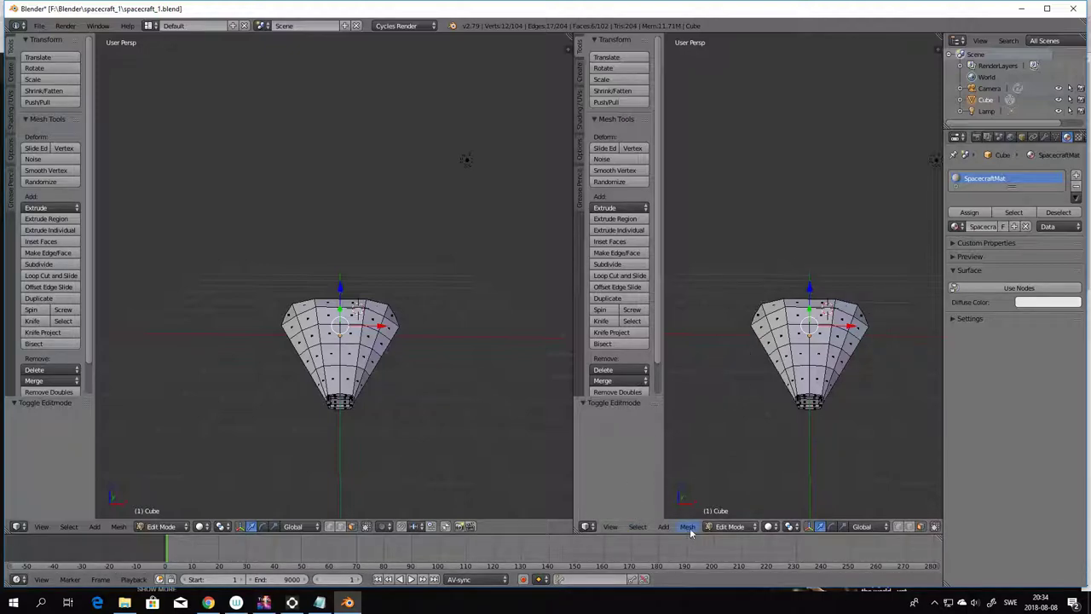
click(587, 526)
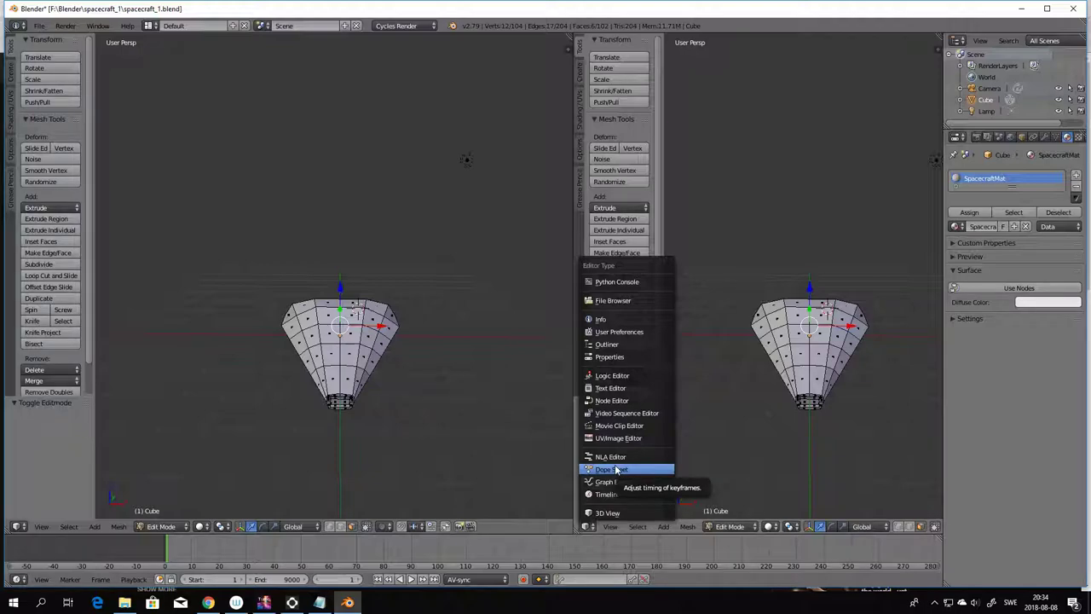
- Make the right view a Node Editor and enable Use Nodes so a Diffuse BSDF feeds Material Output
click(618, 401)
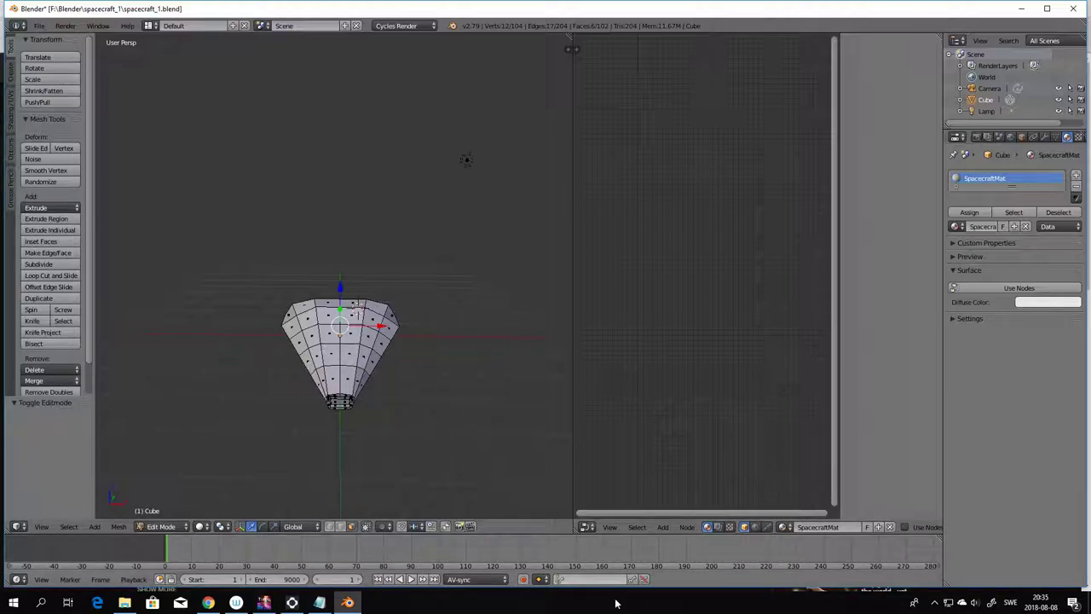
click(905, 526)
scroll(684, 408, up, 4)
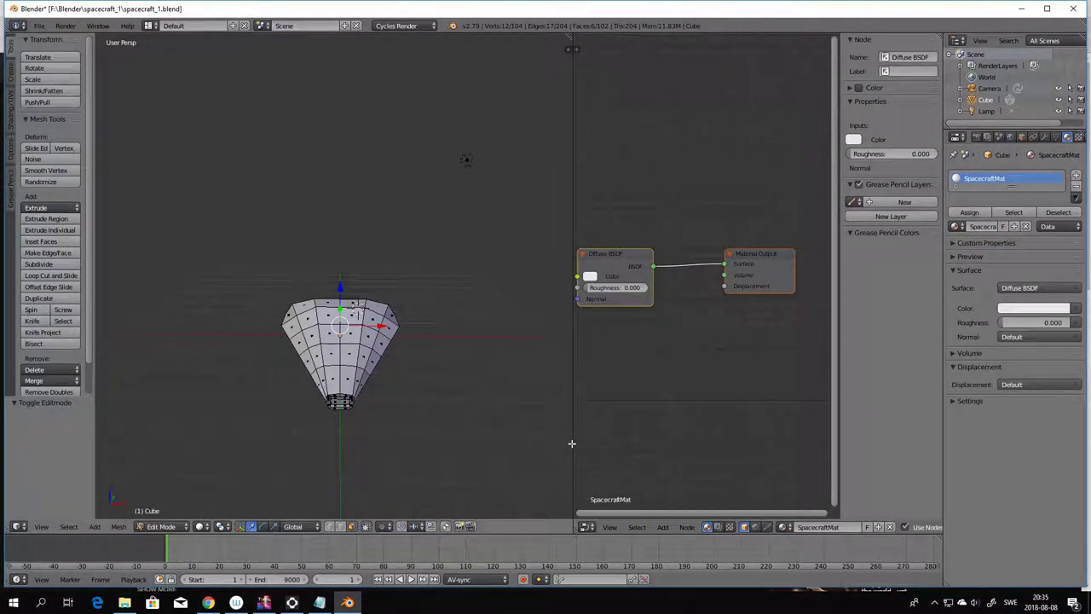
drag(573, 443, 506, 445)
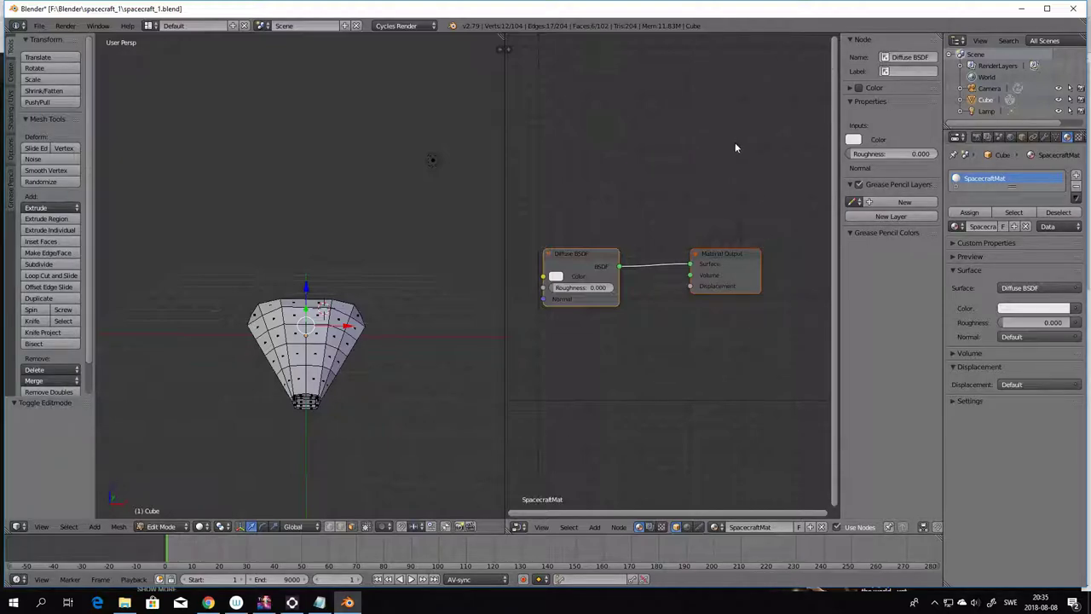
click(516, 527)
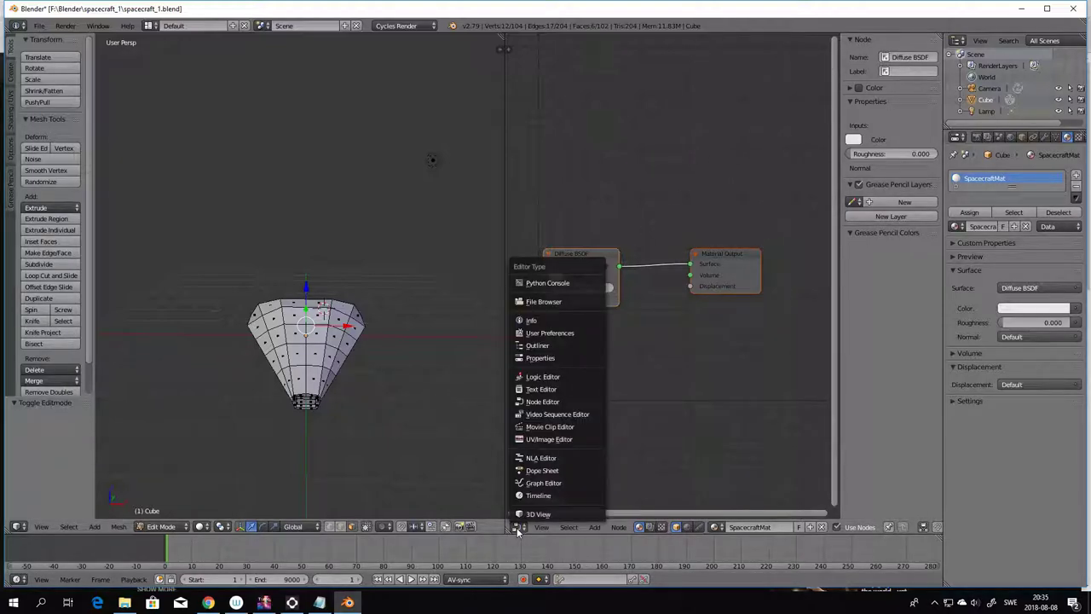
- Make the area a UV/Image Editor and create a blank 1024×1024 image named SpacecraftText
click(544, 444)
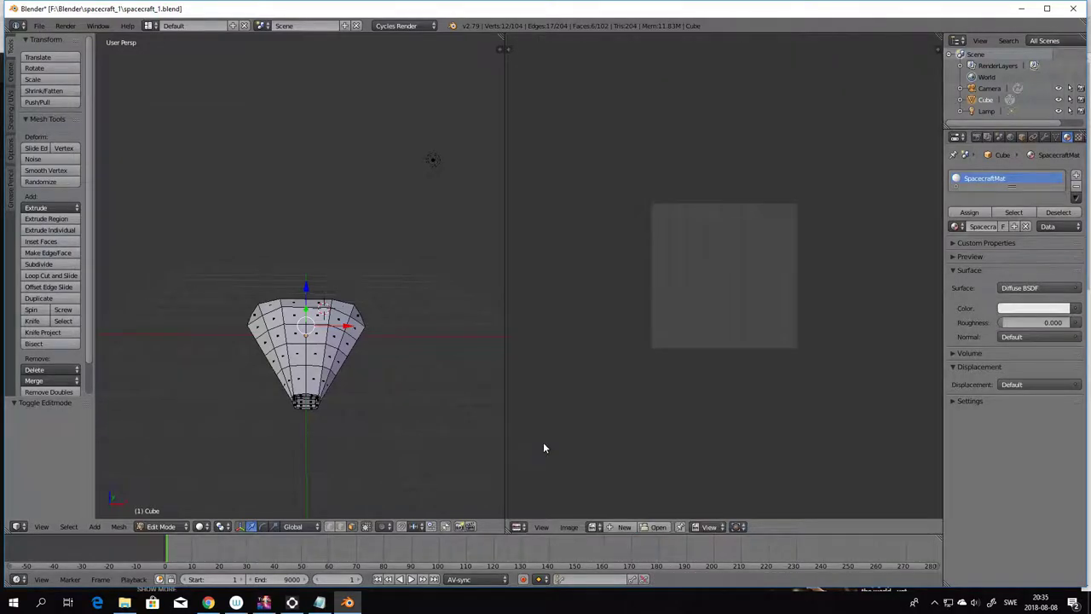
scroll(654, 421, up, 2)
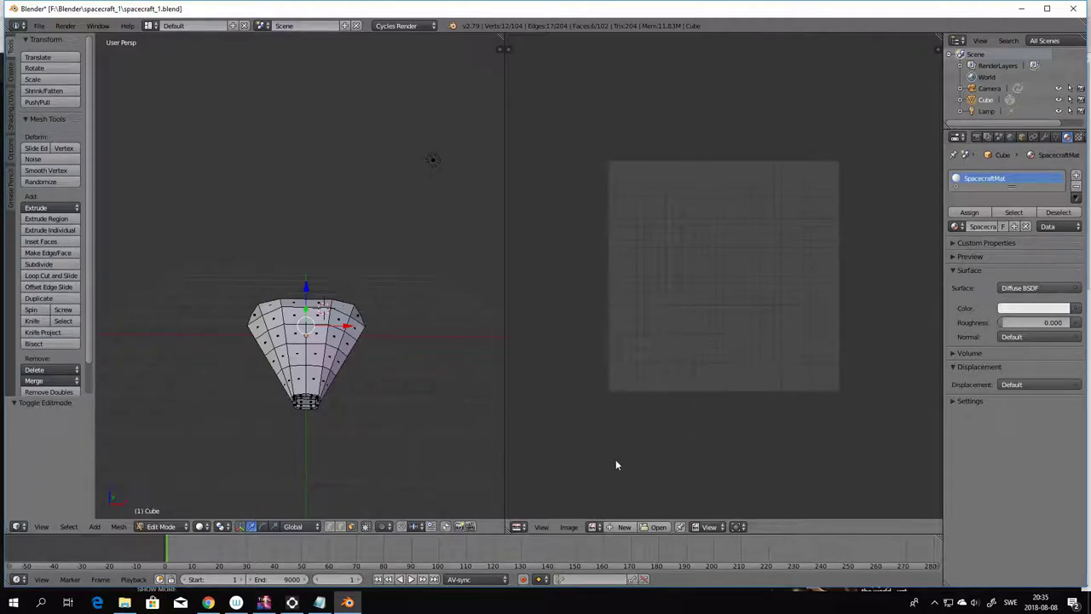
click(623, 527)
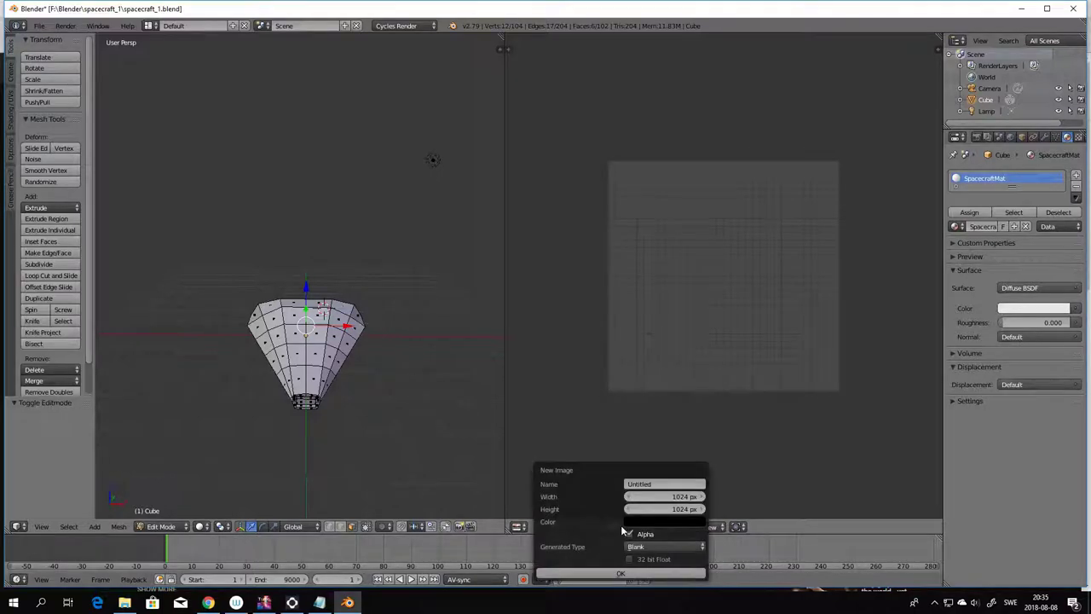
click(660, 484)
text(SpaceCraf)
key(BackSpace)
text(t)
key(Return)
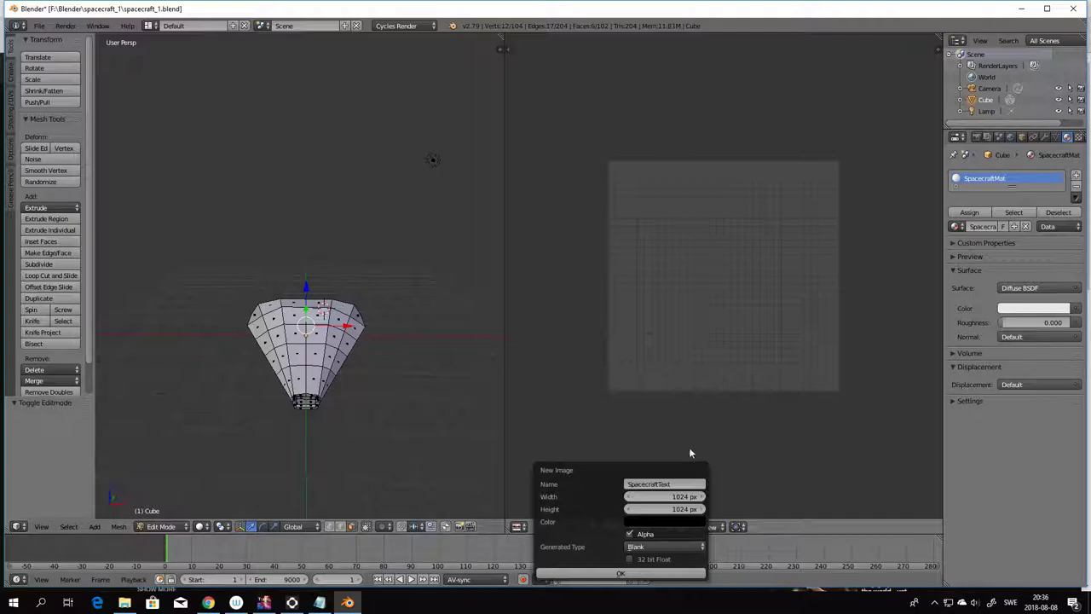
click(661, 578)
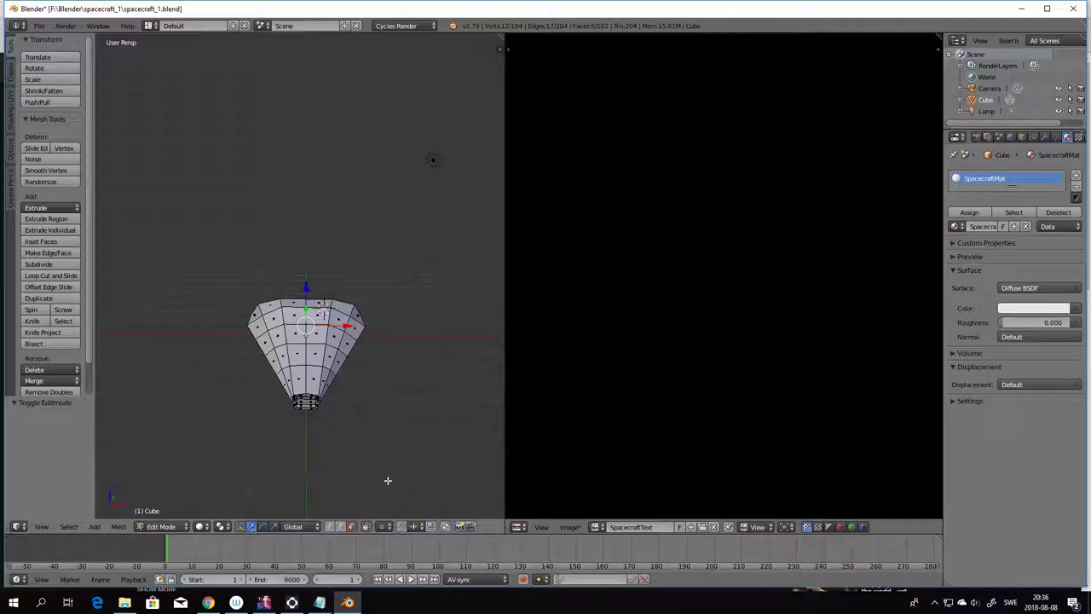
- Switch to edge selection and select the edge loop near the hull's nose
mouse_move(385, 477)
middle_down()
mouse_move(400, 447)
mouse_move(329, 482)
mouse_move(338, 497)
mouse_move(364, 469)
mouse_move(333, 486)
mouse_move(395, 485)
middle_up()
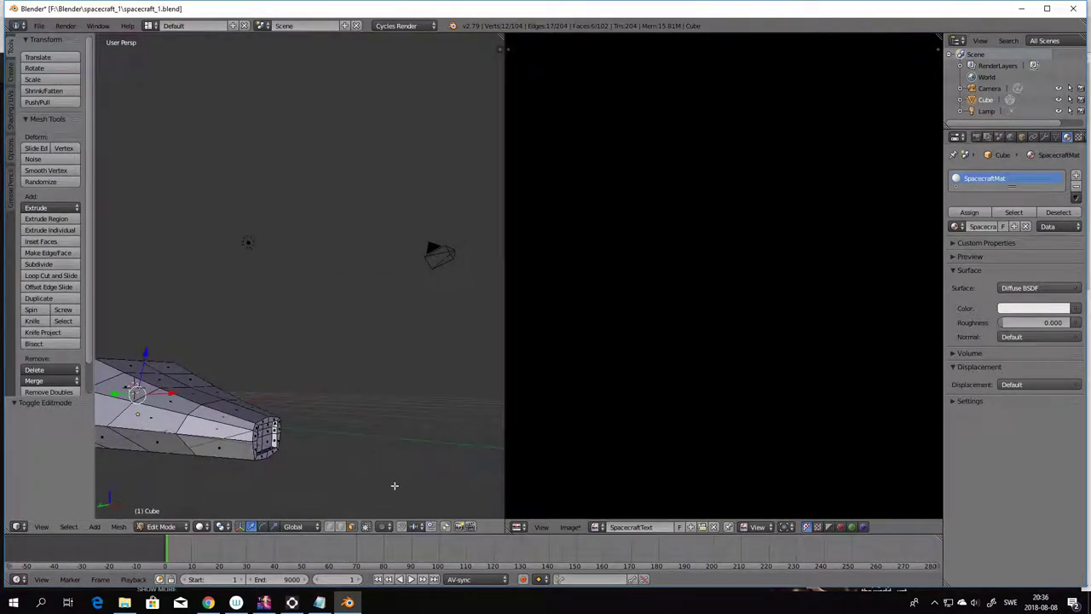
middle_drag(287, 472, 285, 479)
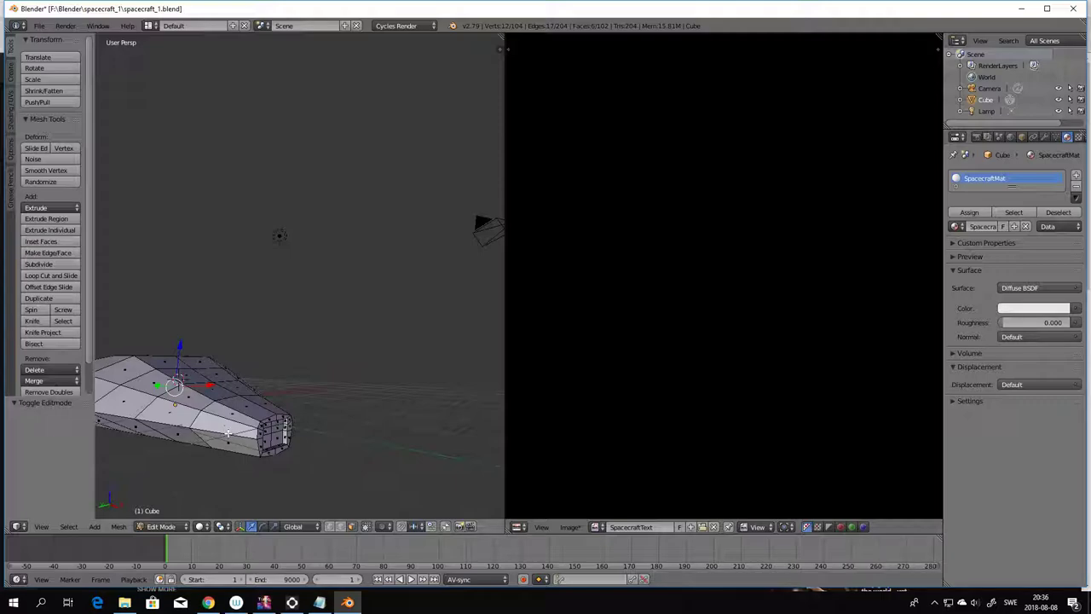
key(alt+shift)
alt+right_click(252, 436)
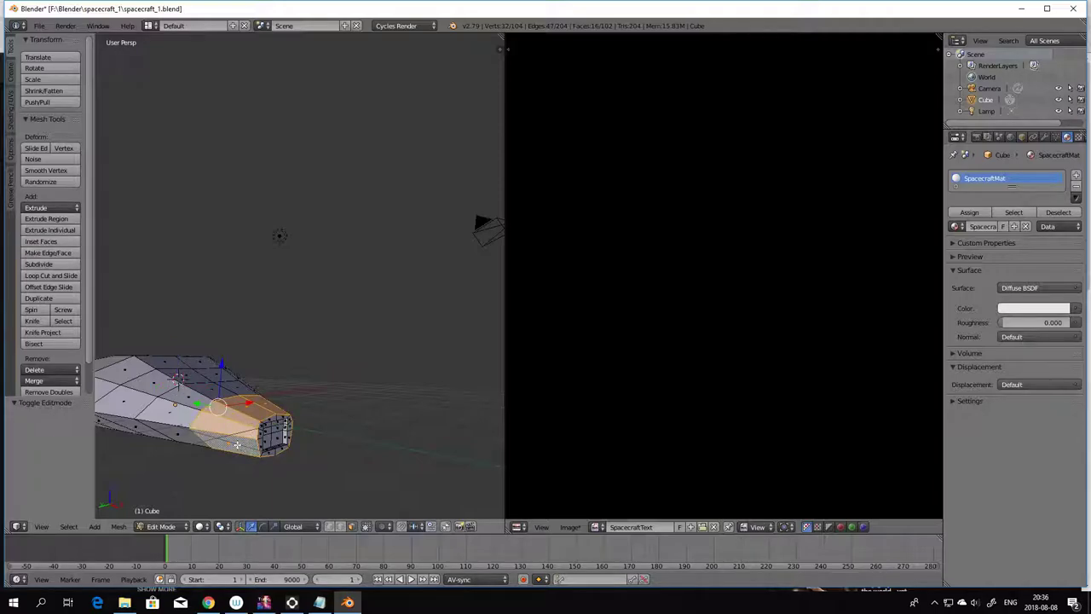
click(348, 526)
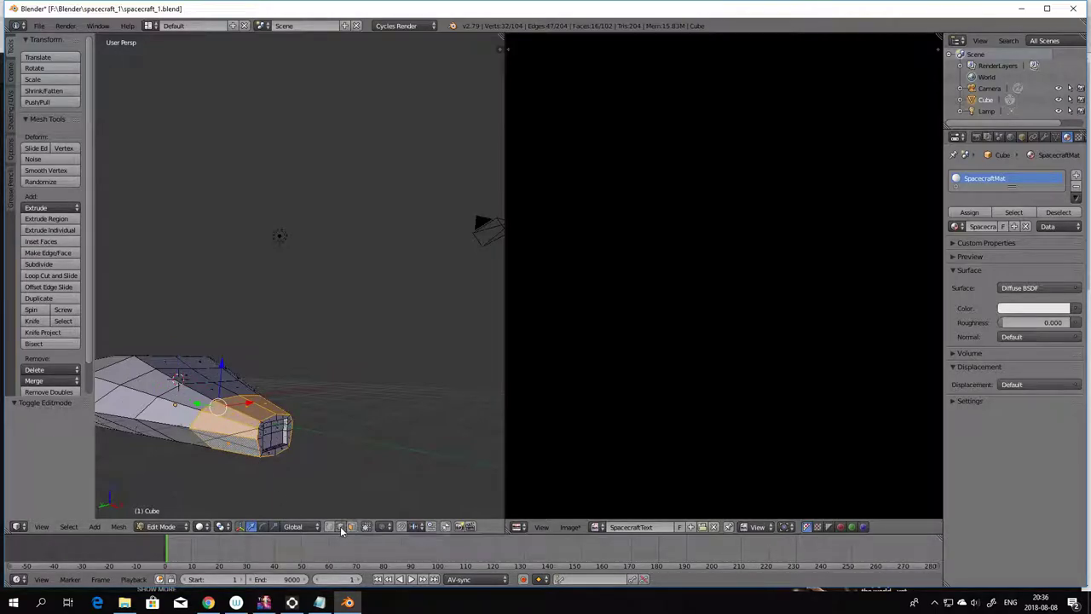
right_click(167, 424)
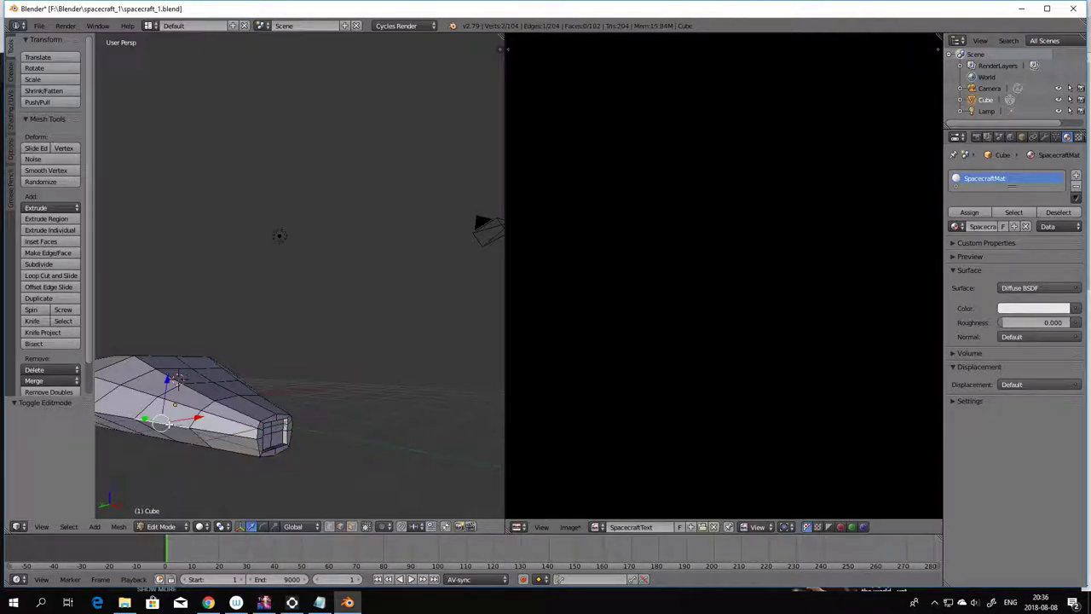
alt+right_click(235, 437)
- Refine the selection at the front face by deselecting a stray lower-left vertex
middle_drag(324, 480, 250, 480)
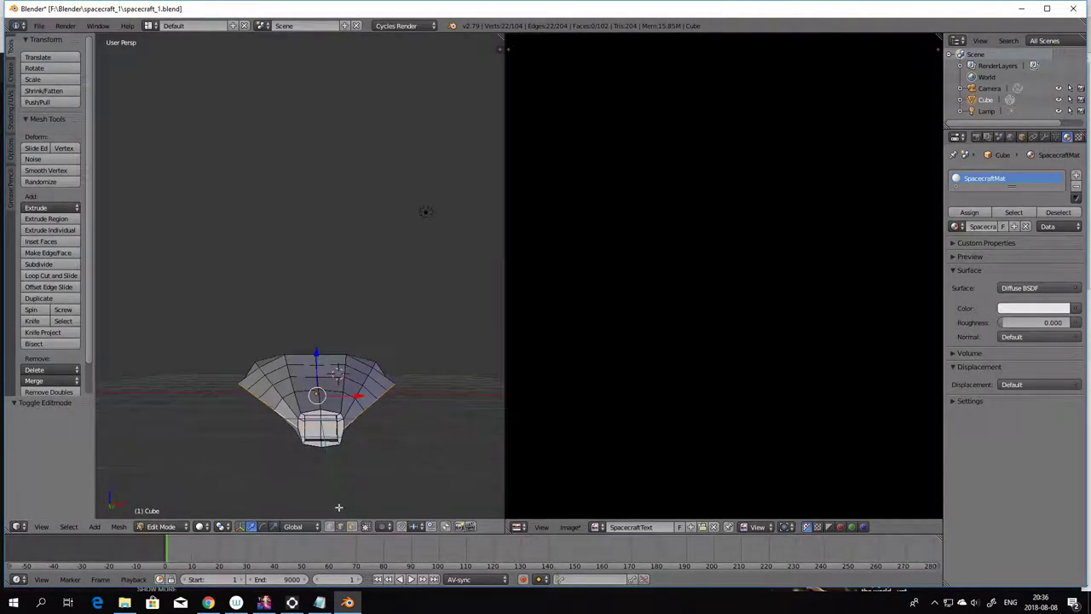
scroll(334, 497, up, 2)
middle_drag(369, 491, 370, 515)
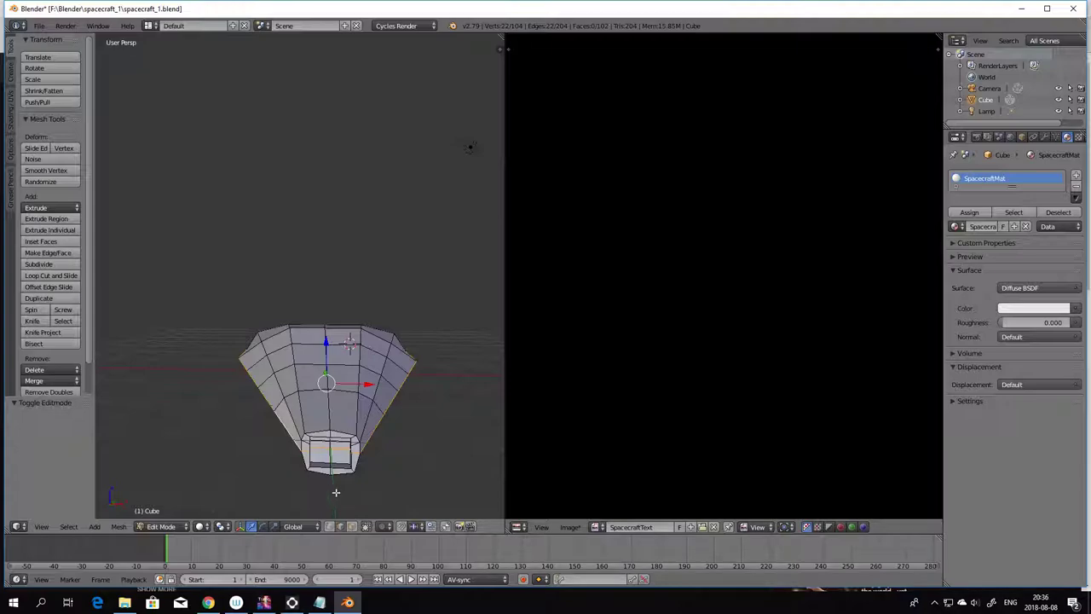
shift+click(303, 450)
middle_drag(382, 466, 345, 463)
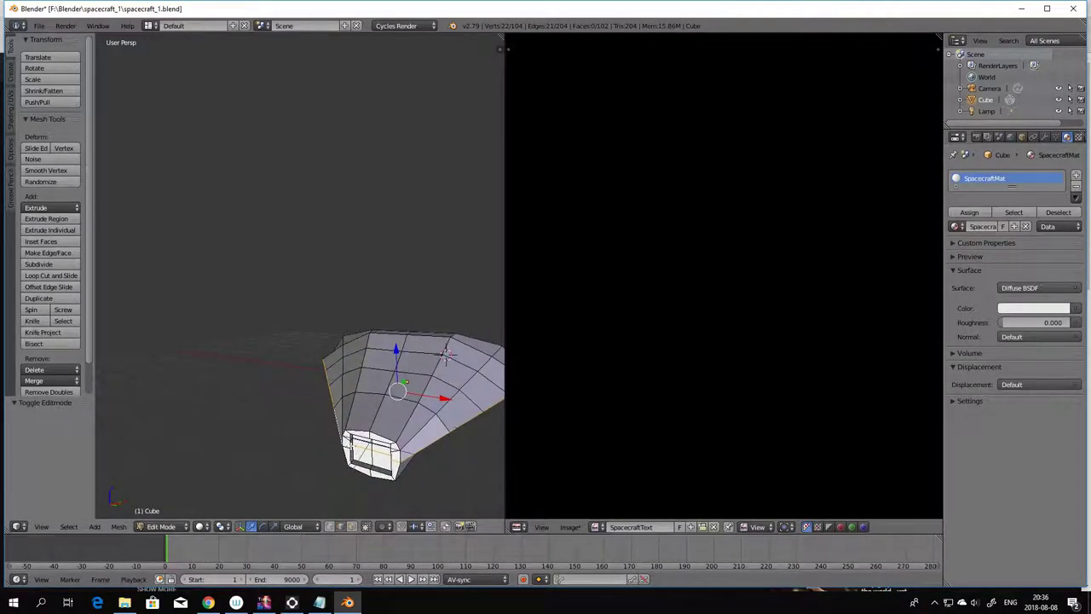
shift+click(372, 457)
scroll(354, 453, up, 2)
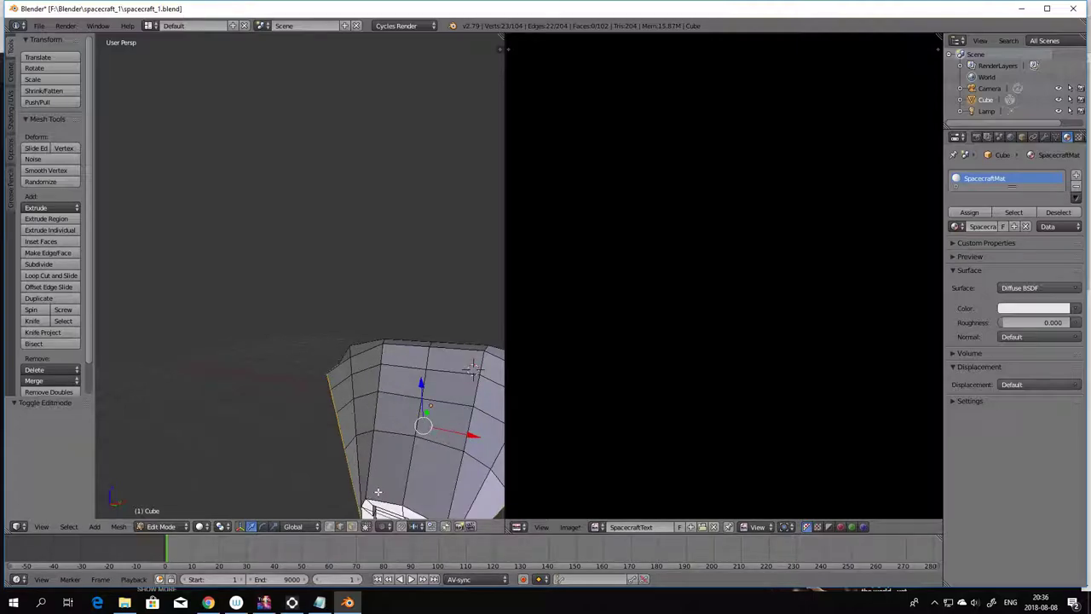
shift+middle_drag(377, 489, 359, 436)
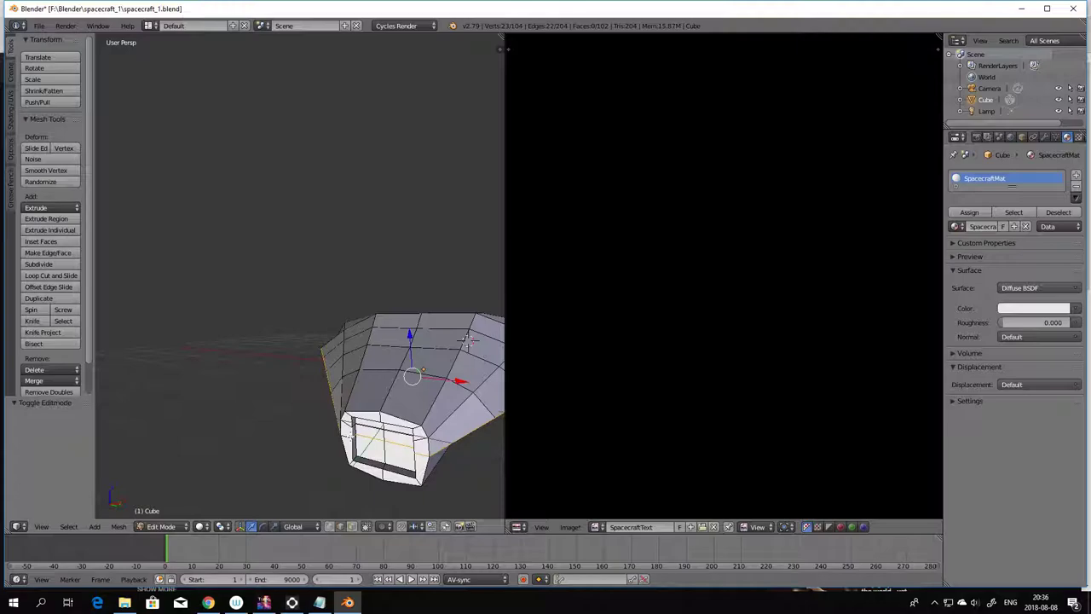
shift+click(370, 434)
shift+click(466, 339)
- Trim several extra front-face vertices from the seam selection
middle_drag(403, 445, 435, 457)
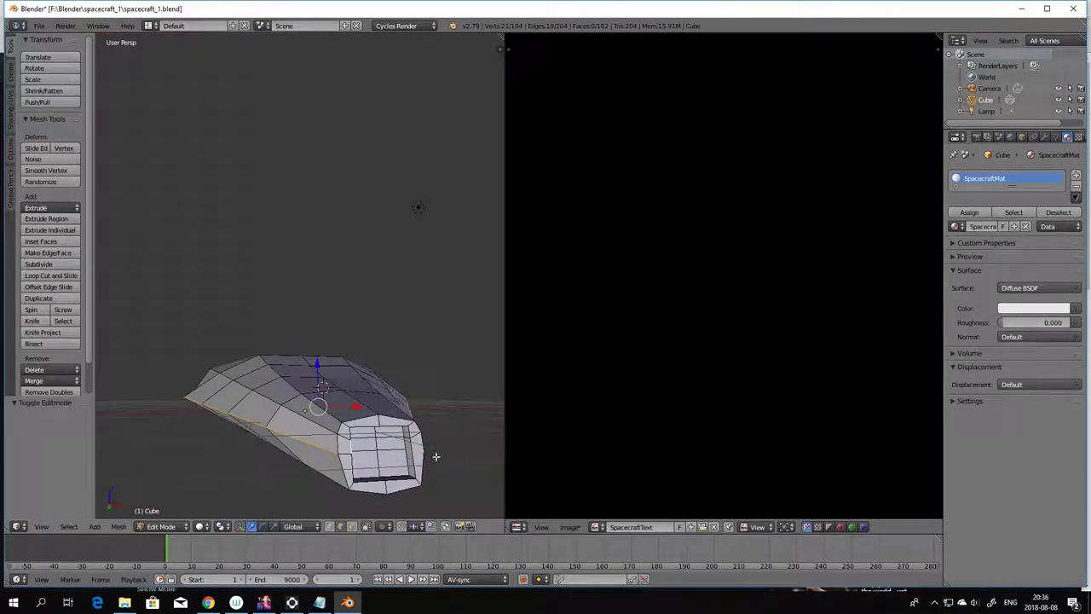
shift+click(405, 455)
shift+click(407, 450)
shift+click(407, 451)
shift+click(407, 450)
middle_drag(408, 450, 336, 447)
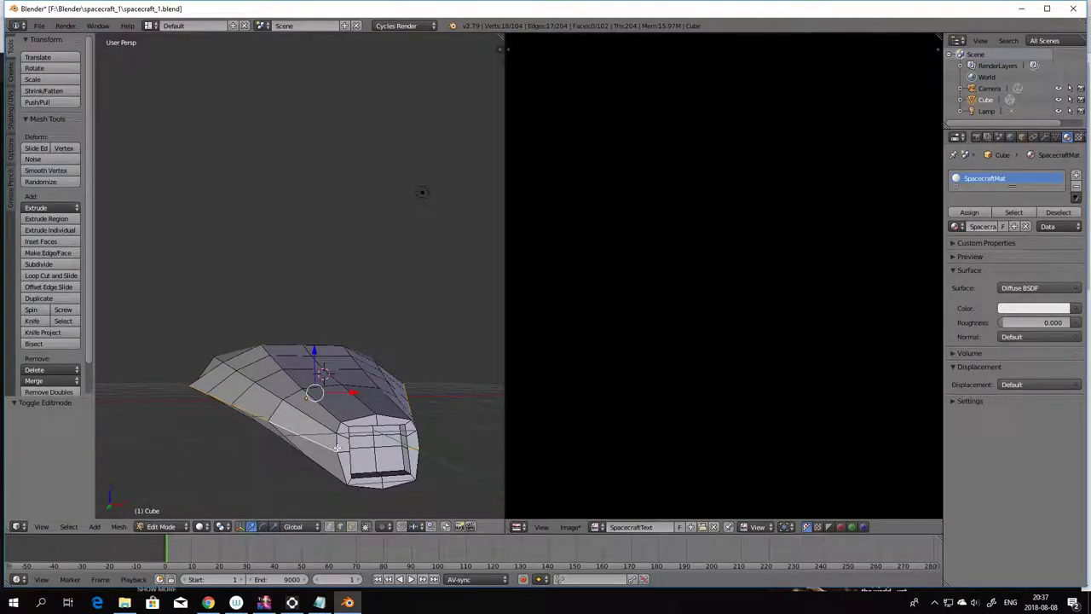
shift+click(414, 448)
- Drop the edges beside the inner box from the seam selection
middle_drag(449, 450, 411, 460)
middle_drag(421, 350, 482, 446)
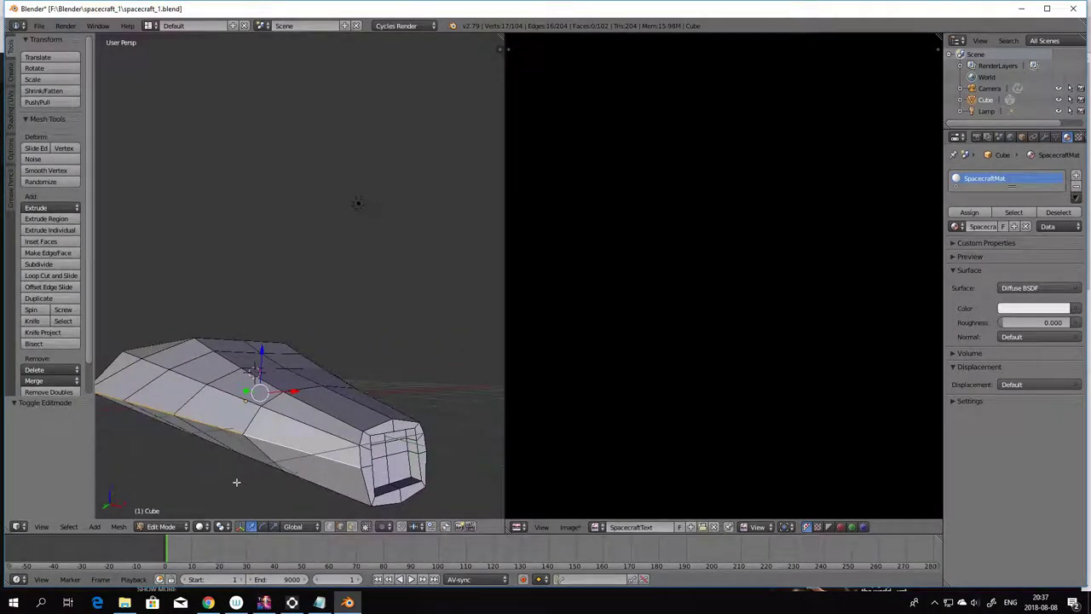
middle_drag(236, 481, 338, 70)
scroll(429, 445, up, 4)
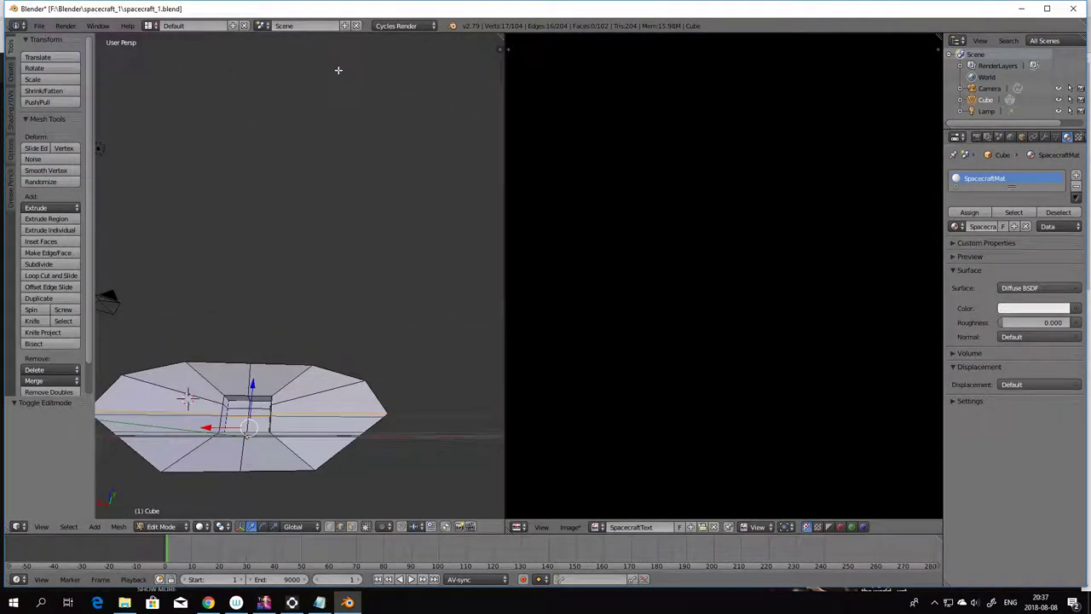
middle_drag(332, 474, 338, 448)
shift+right_click(335, 438)
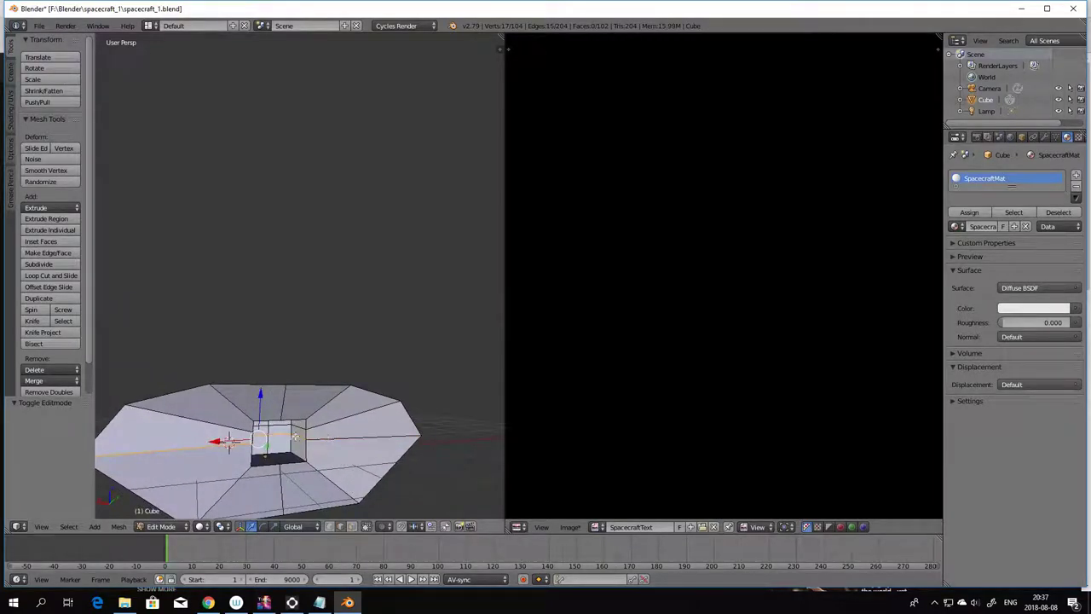
shift+right_click(295, 433)
shift+right_click(266, 435)
middle_drag(266, 434, 256, 435)
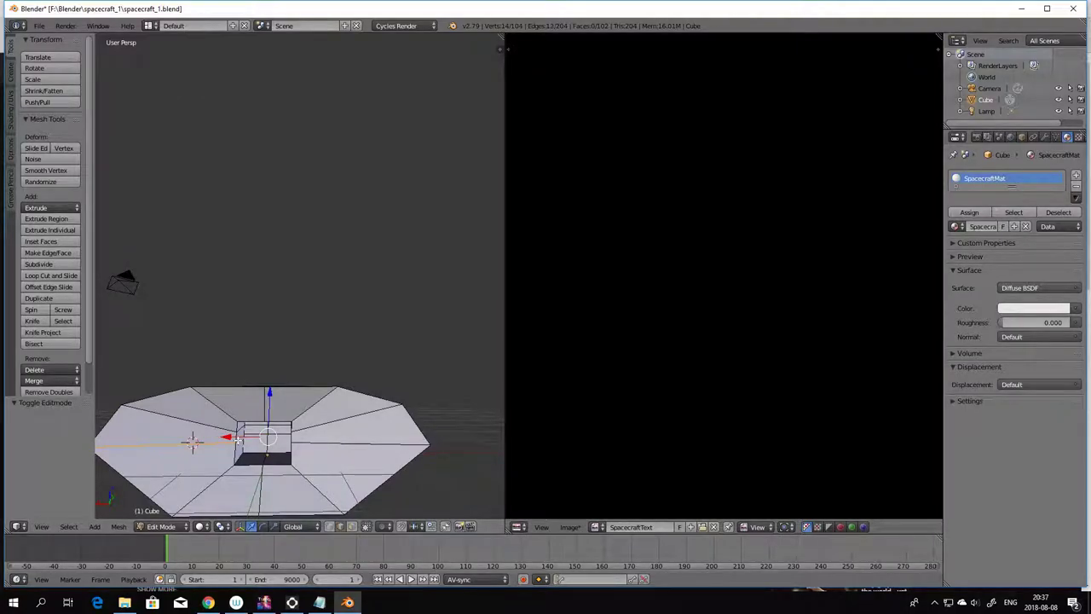
shift+right_click(223, 441)
middle_drag(399, 465, 366, 467)
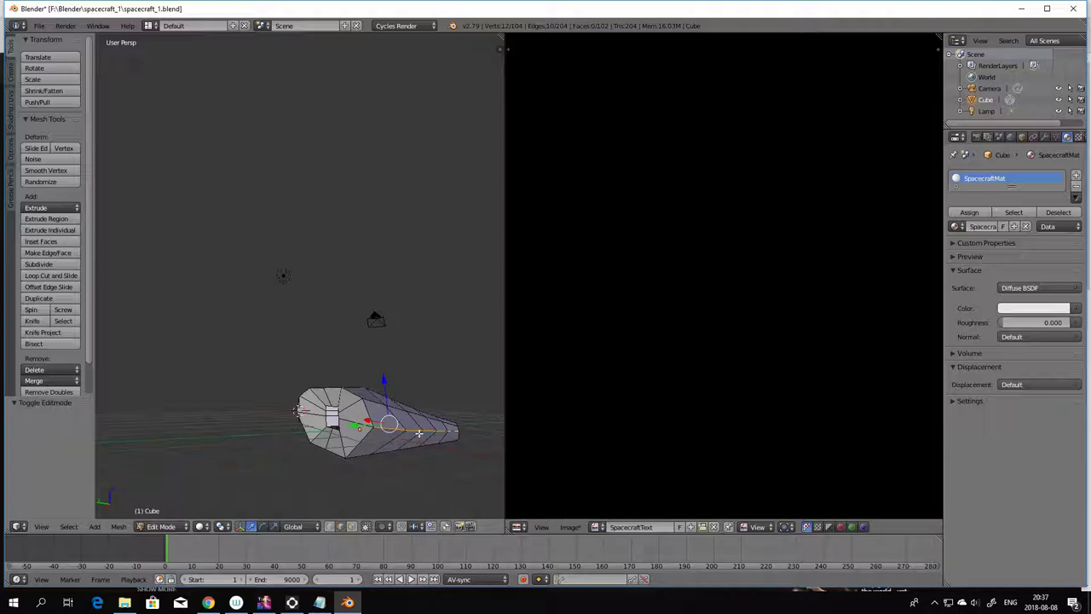
- Mark the selected hull edges as a UV seam with Ctrl+E
key(ctrl+e)
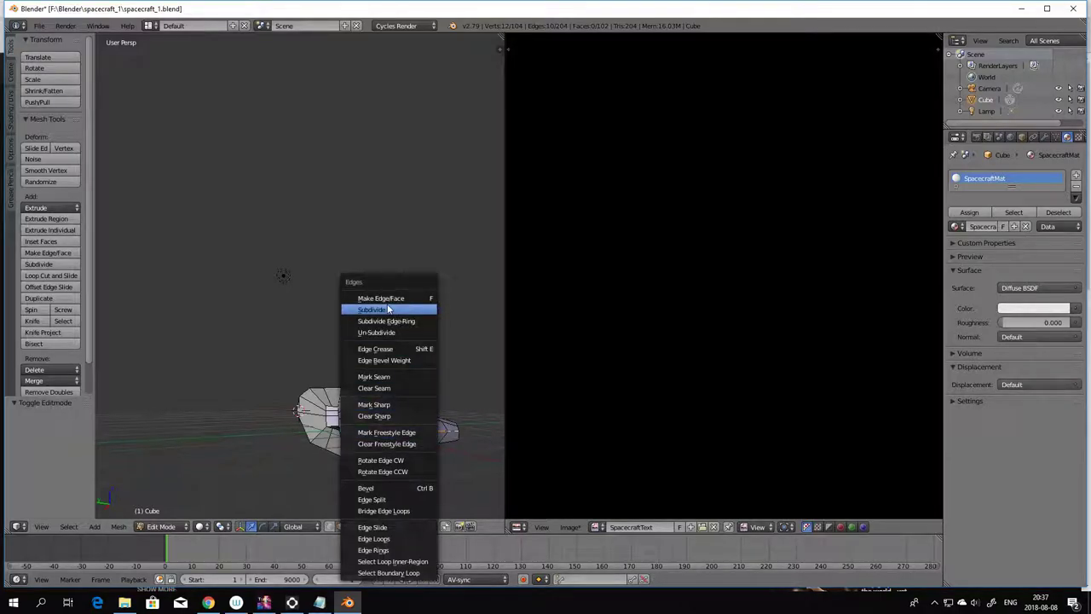
click(375, 377)
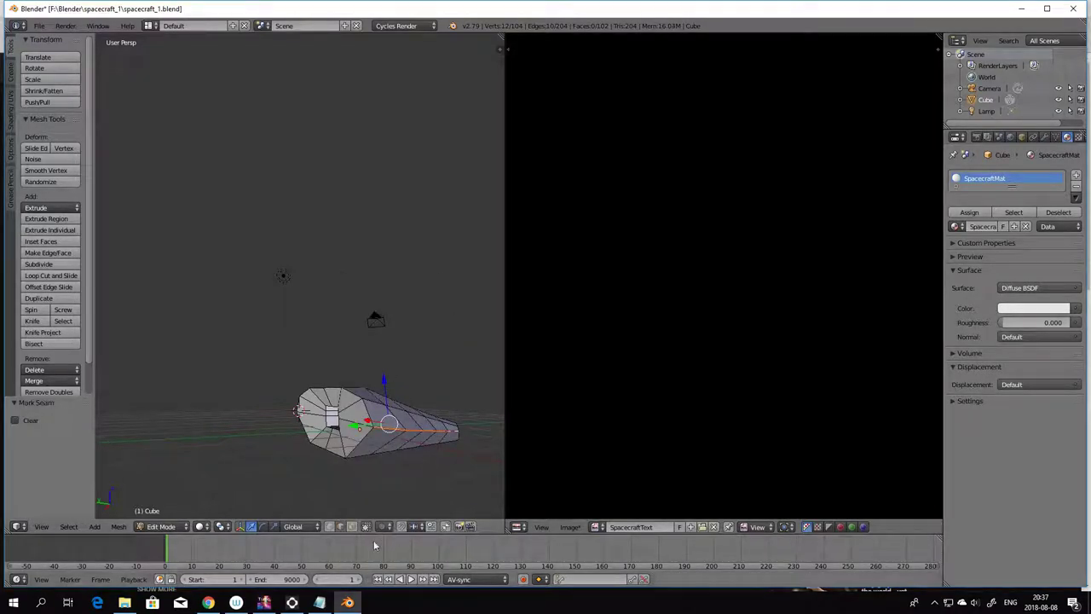
shift+middle_drag(449, 487, 371, 506)
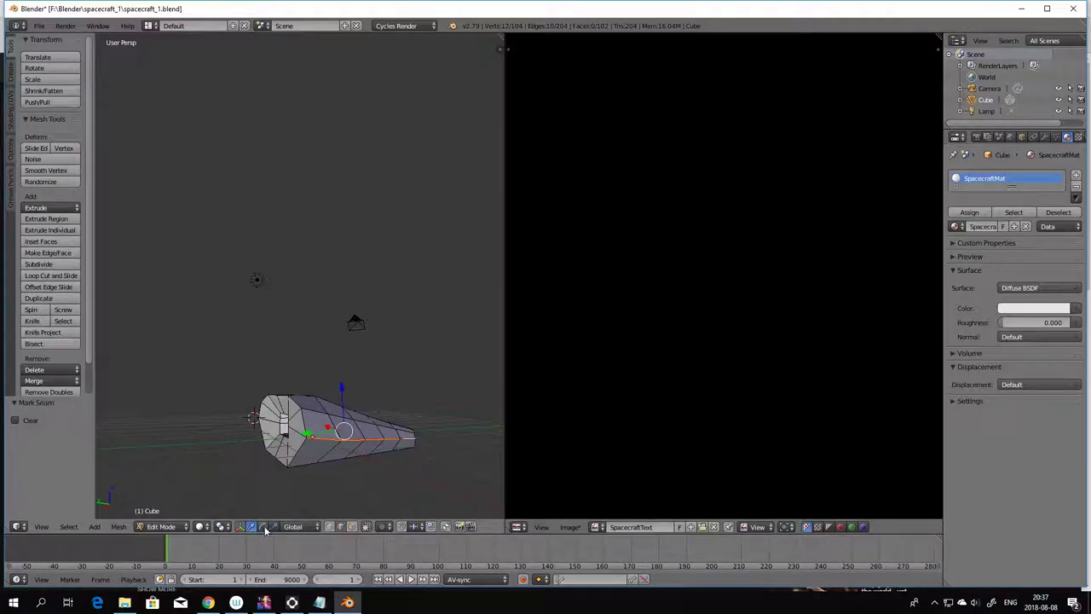
- Switch to wireframe shading, deselect the whole mesh, and orbit around the ship
click(203, 526)
click(226, 503)
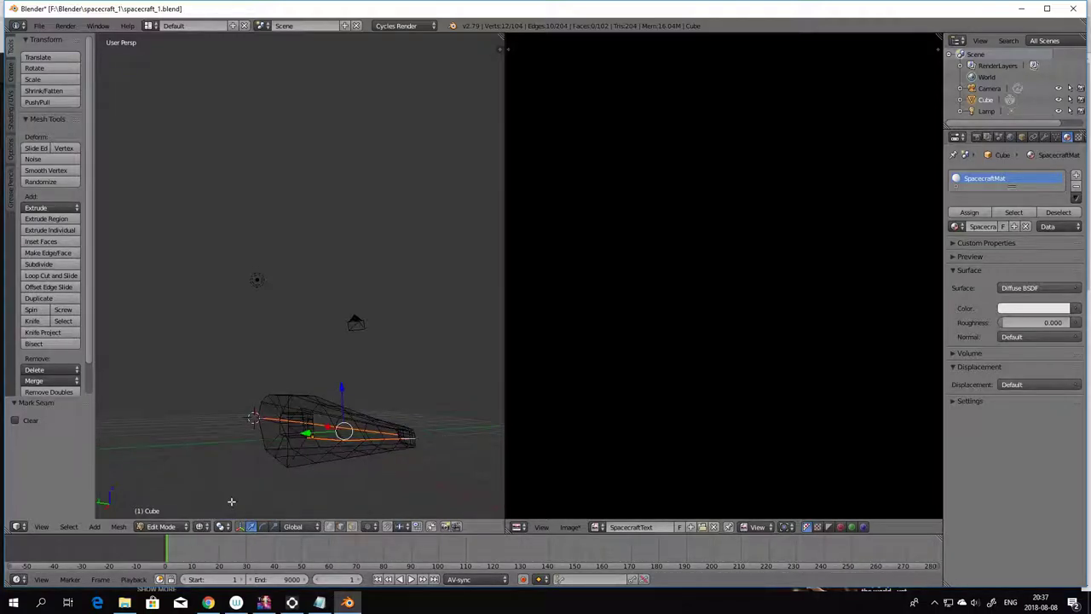
key(a)
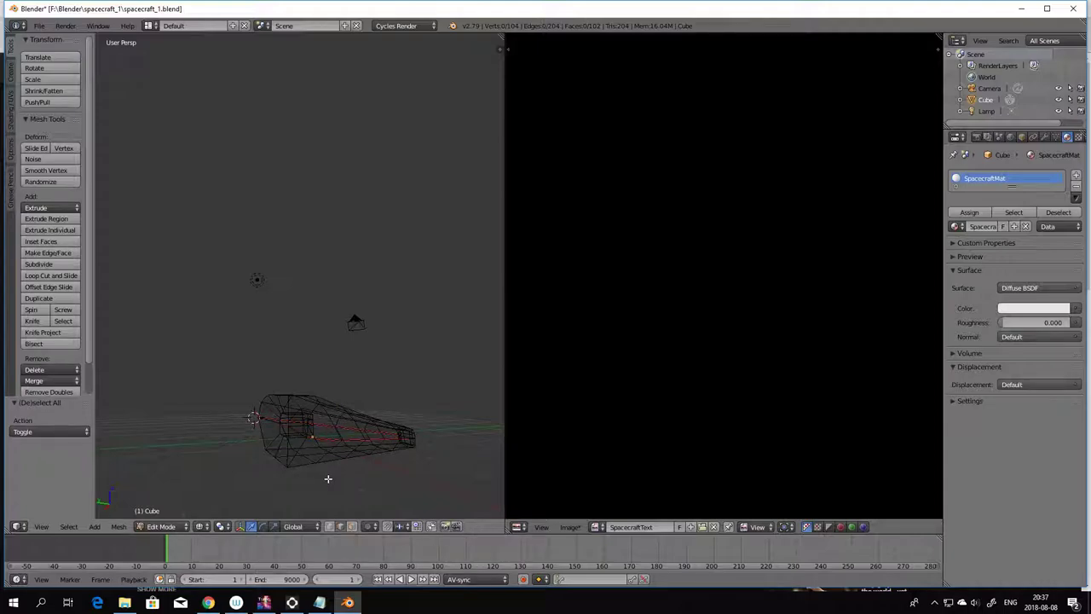
middle_drag(327, 477, 310, 507)
middle_drag(389, 497, 304, 448)
middle_drag(477, 458, 404, 444)
middle_drag(429, 496, 476, 505)
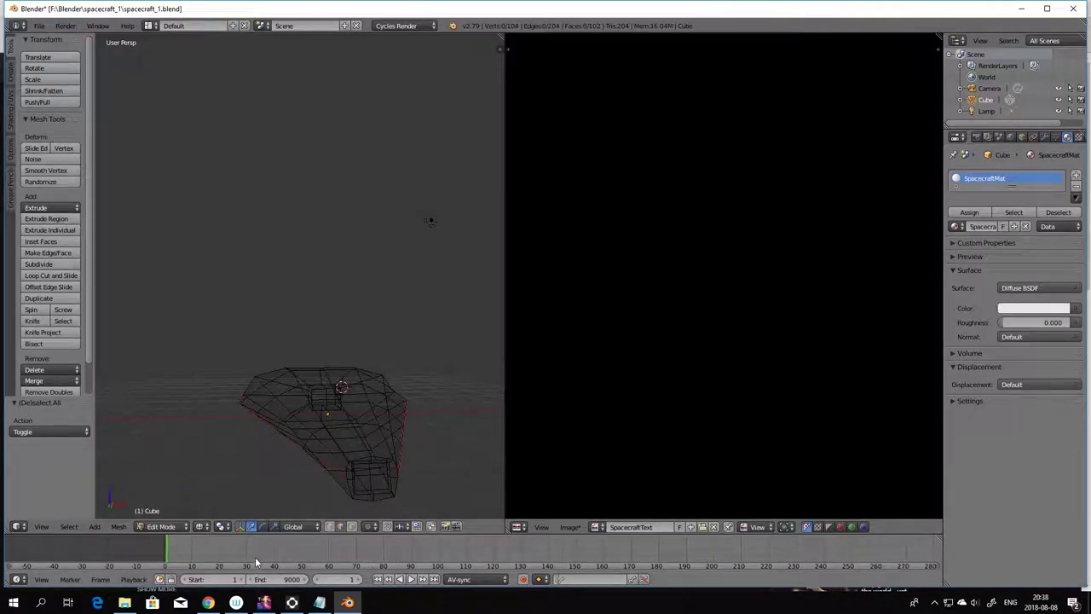
click(218, 527)
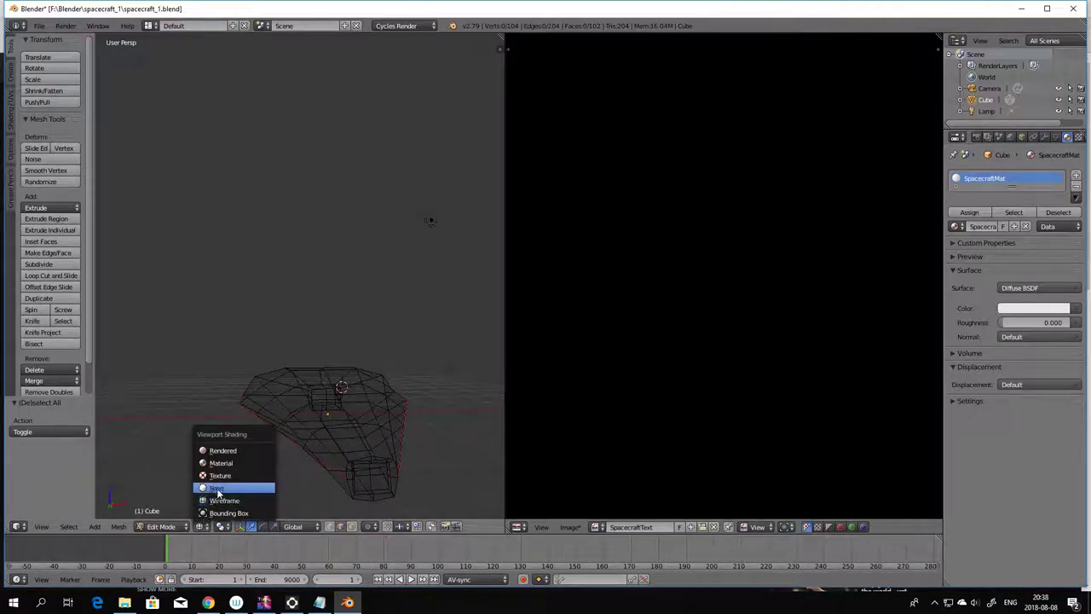
- Return to solid shading and select the edge loop around the front face
click(218, 488)
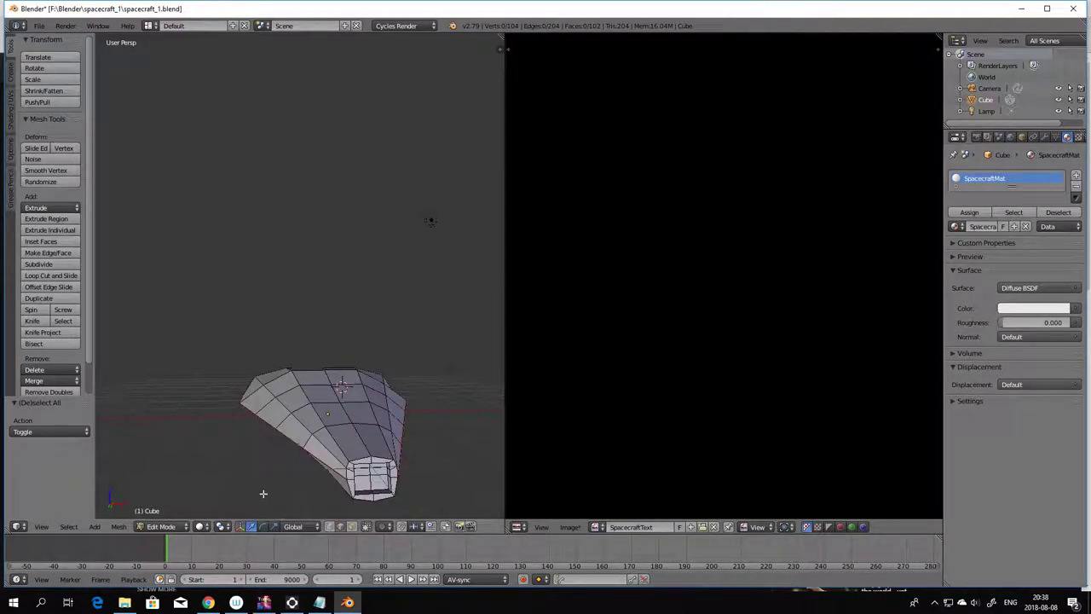
right_click(345, 469)
right_click(364, 463)
shift+right_click(380, 458)
shift+right_click(400, 467)
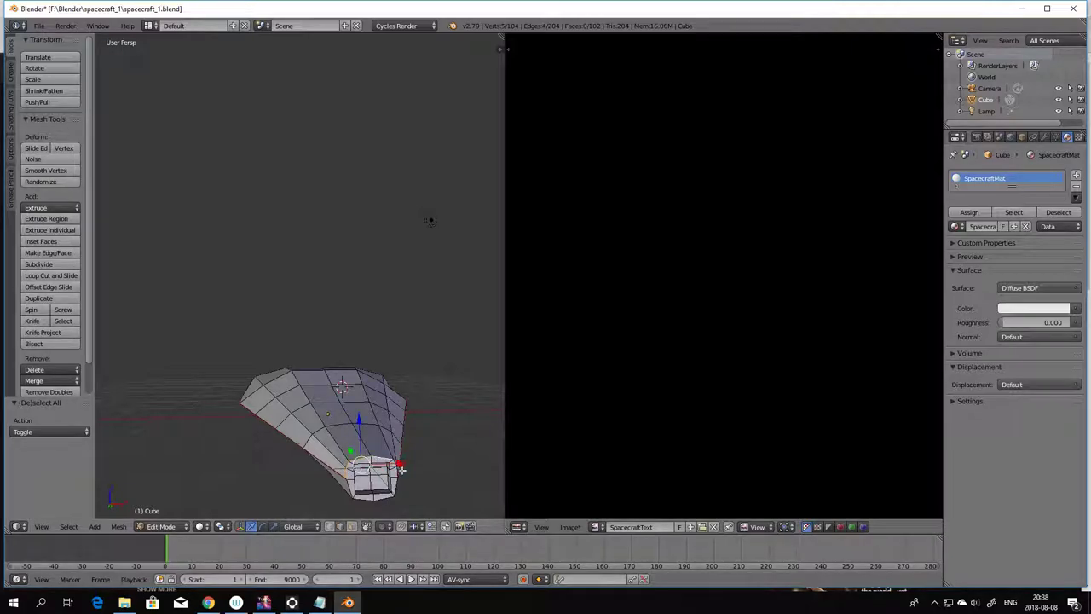
shift+right_click(354, 494)
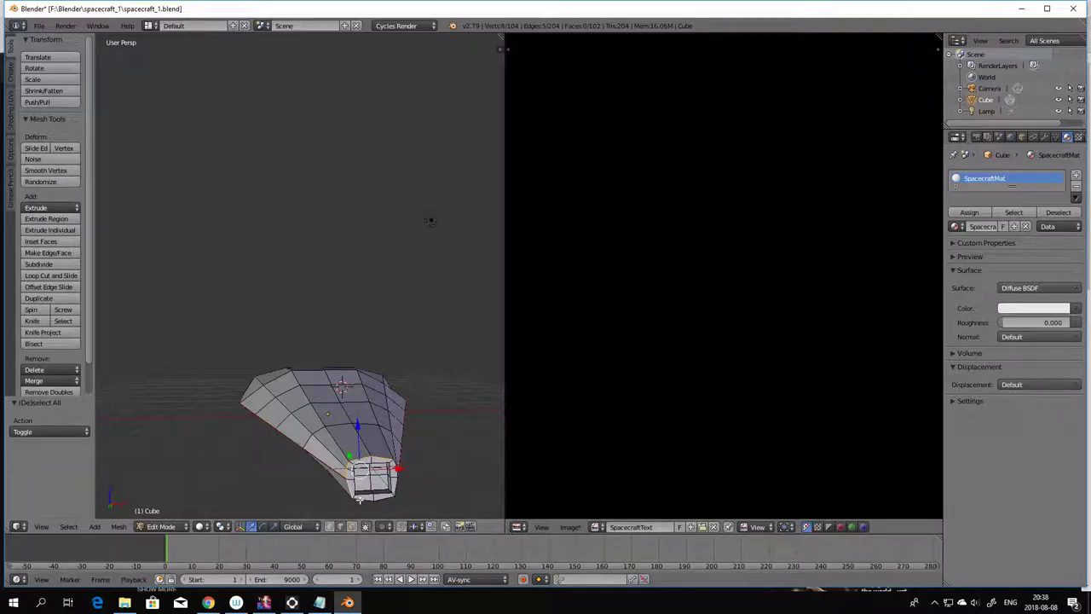
shift+right_click(376, 499)
shift+right_click(388, 494)
shift+right_click(395, 490)
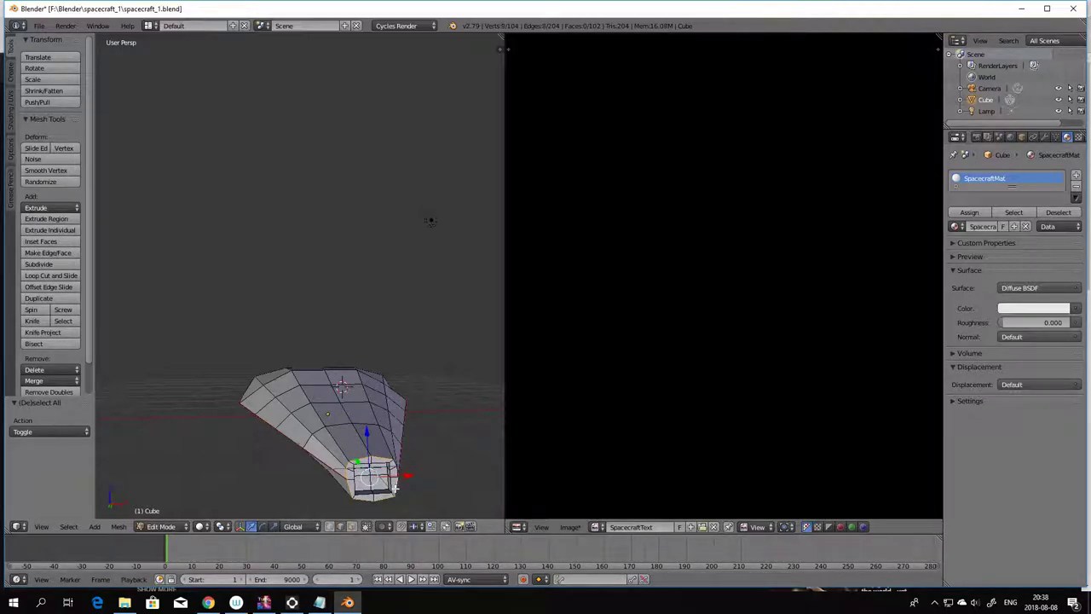
shift+middle_drag(395, 490, 439, 469)
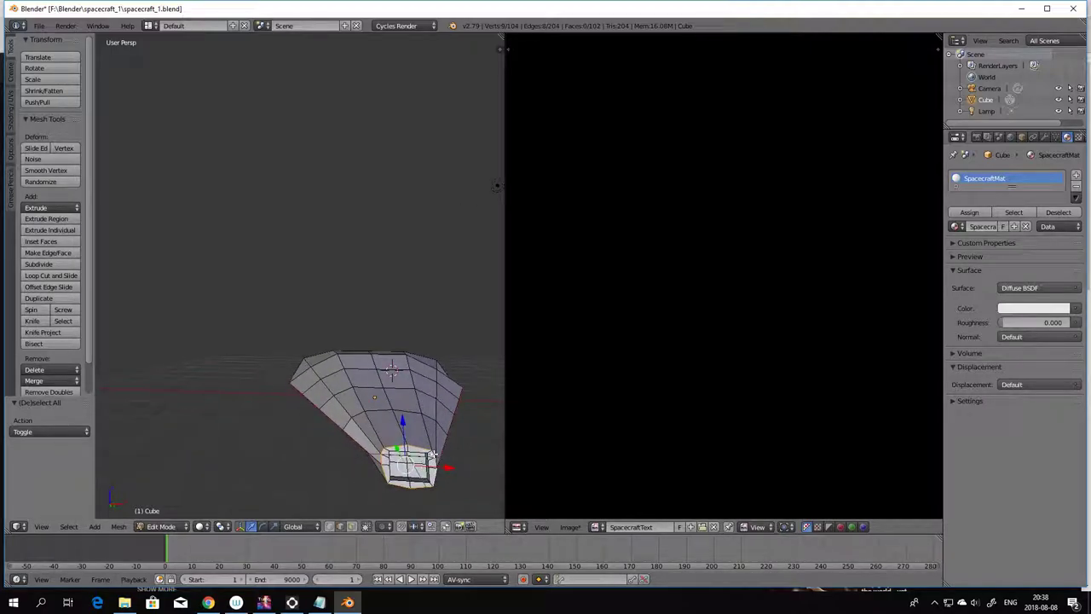
shift+right_click(433, 459)
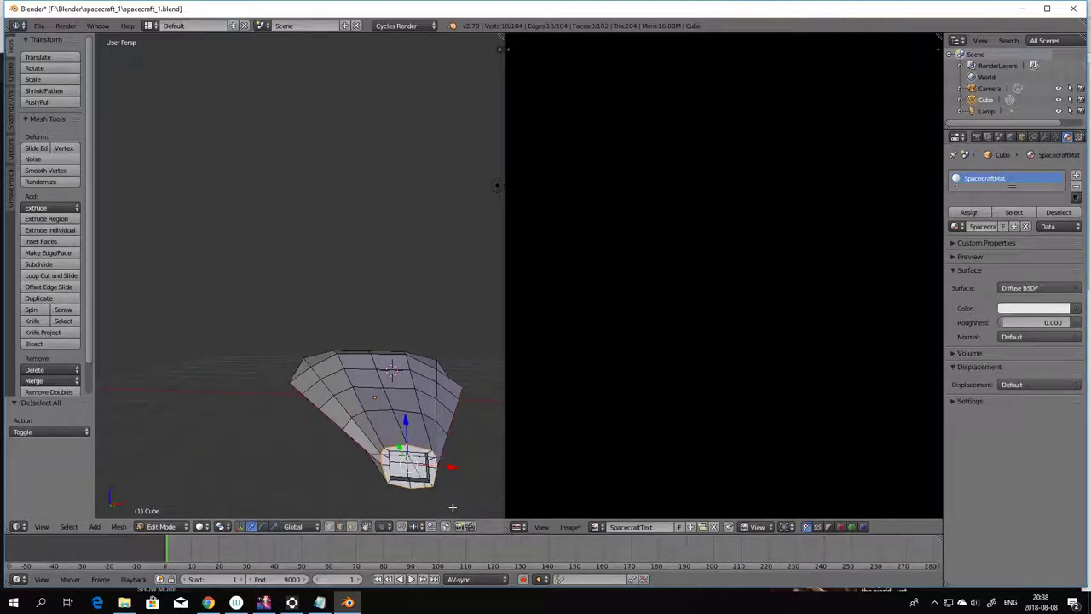
- Clear stray vertices from the nose loop selection and mark it as a seam
shift+middle_drag(458, 503, 499, 518)
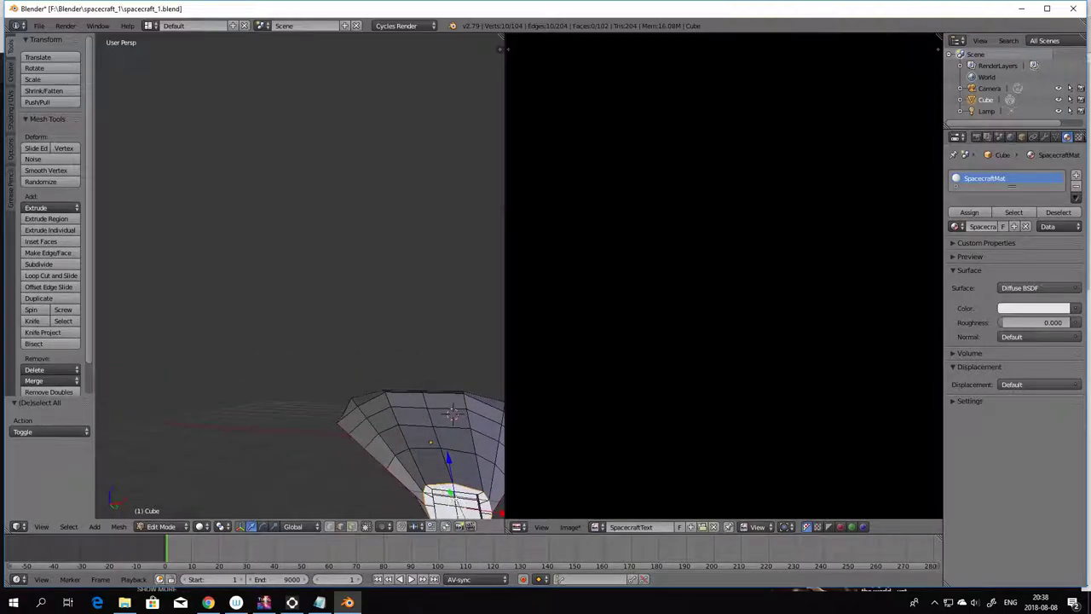
middle_drag(442, 489, 483, 487)
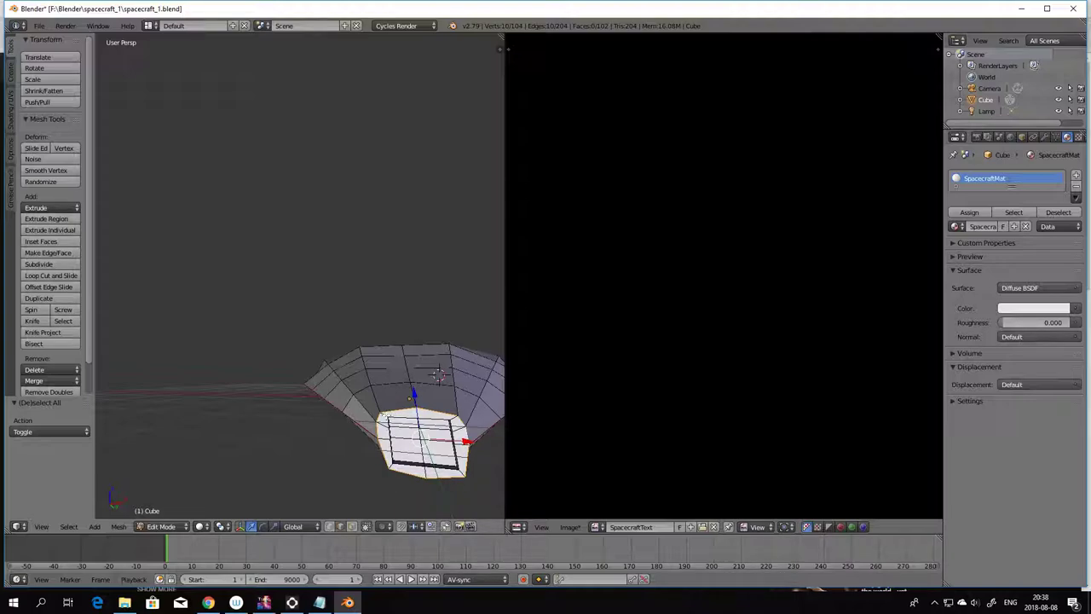
shift+right_click(471, 440)
shift+right_click(469, 439)
middle_drag(366, 400, 439, 404)
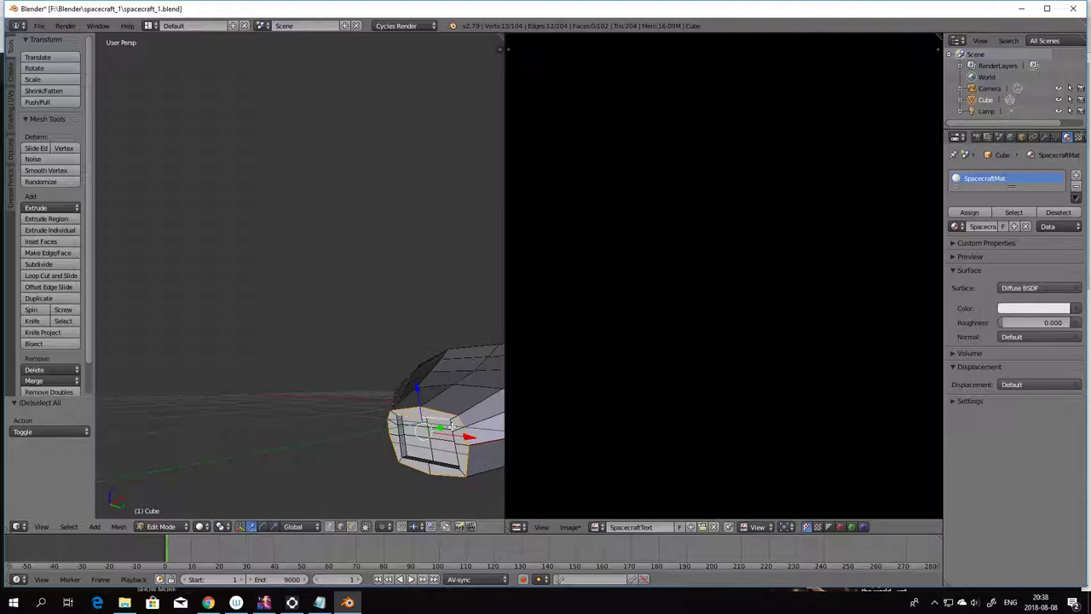
shift+right_click(456, 448)
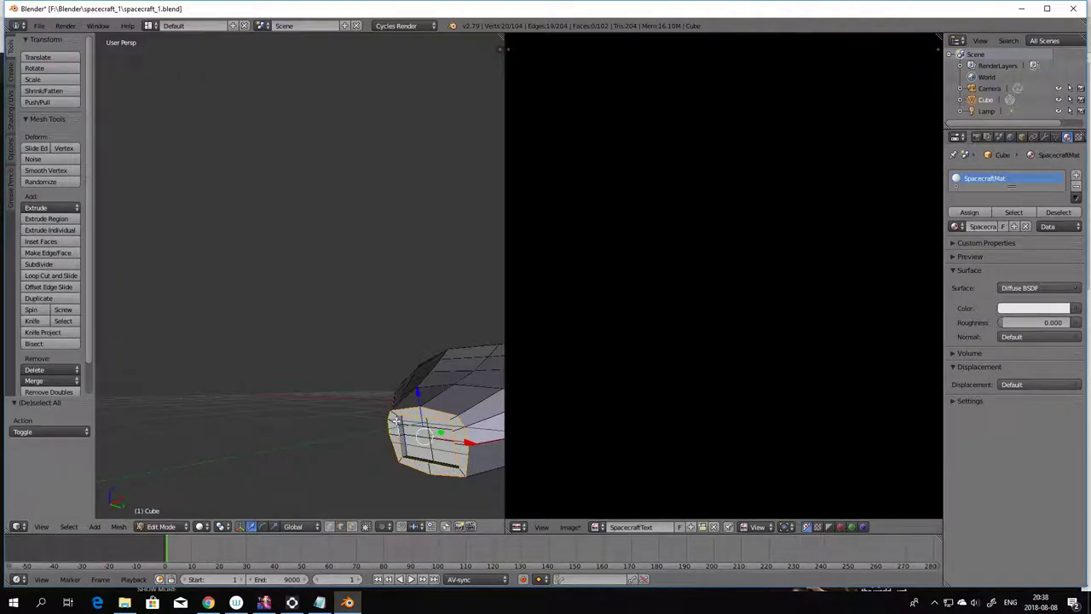
middle_drag(424, 443, 473, 163)
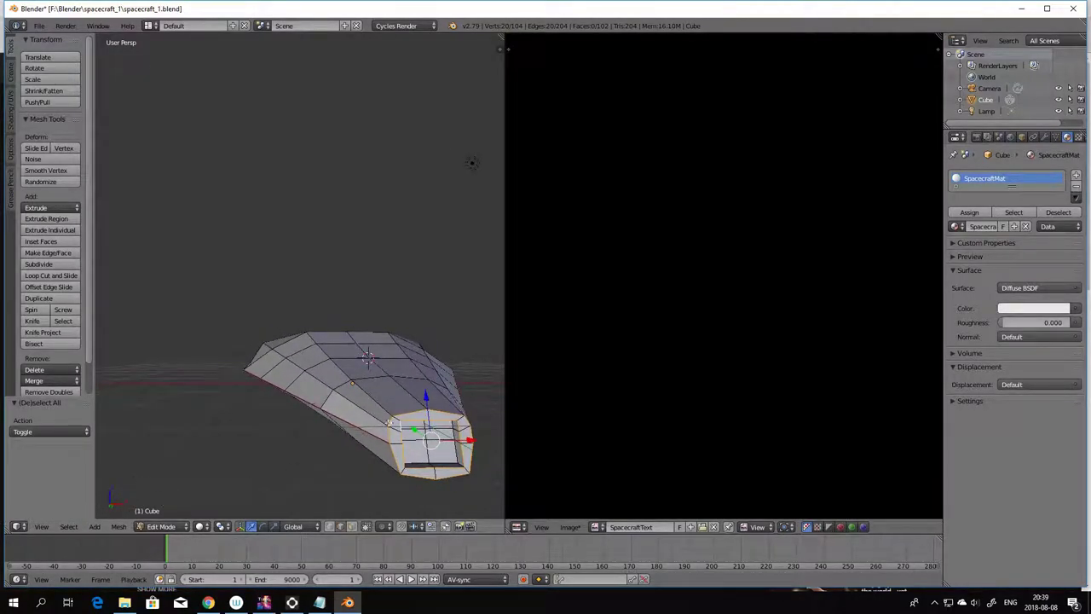
key(ctrl+e)
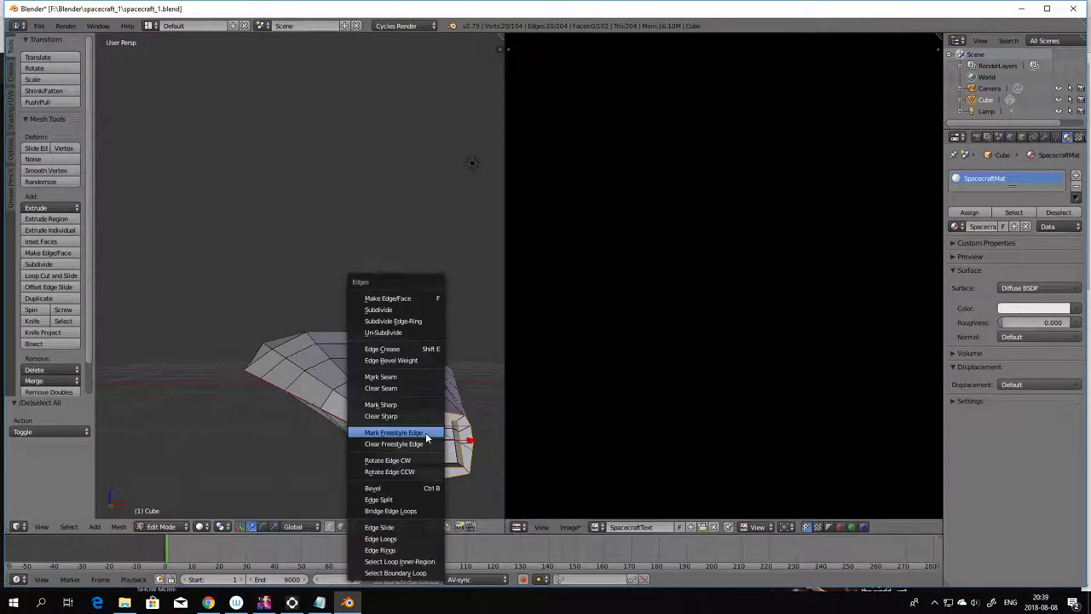
click(394, 377)
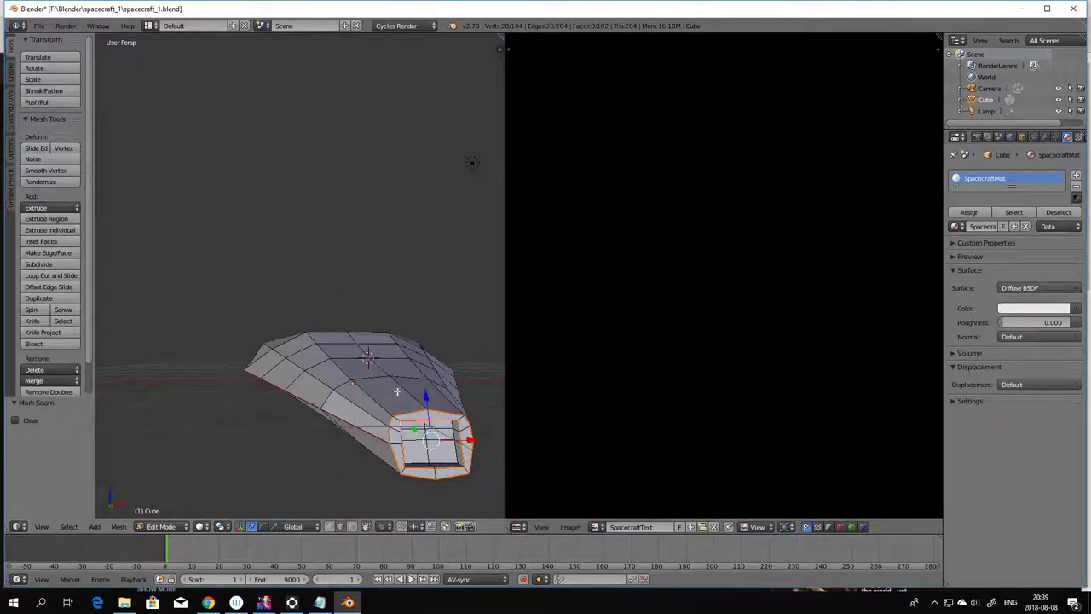
- Deselect all and pick the edge chain running up the nose's left side
key(a)
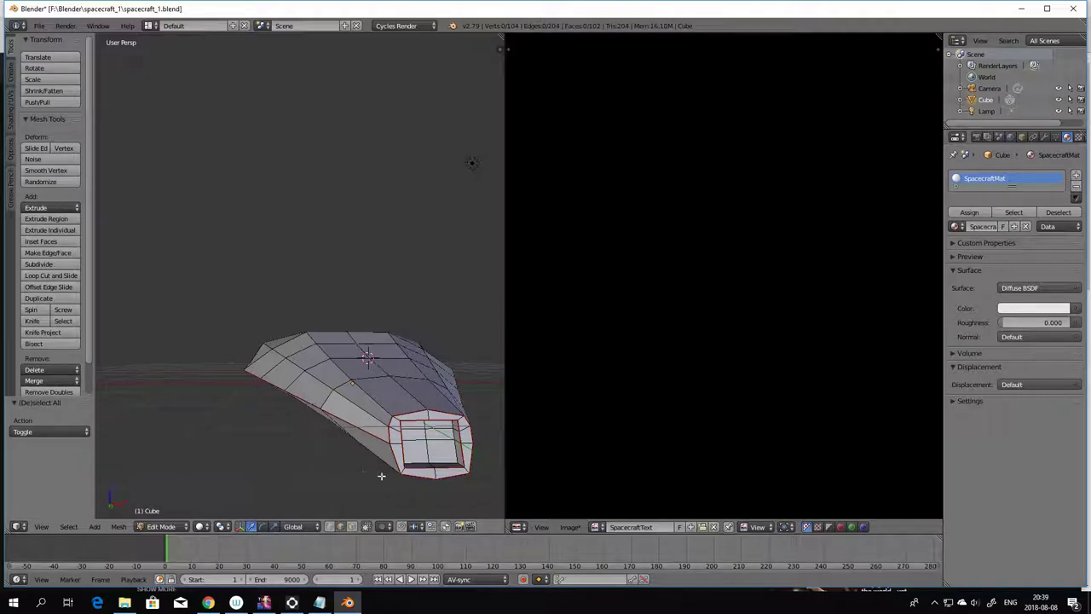
middle_drag(380, 474, 318, 481)
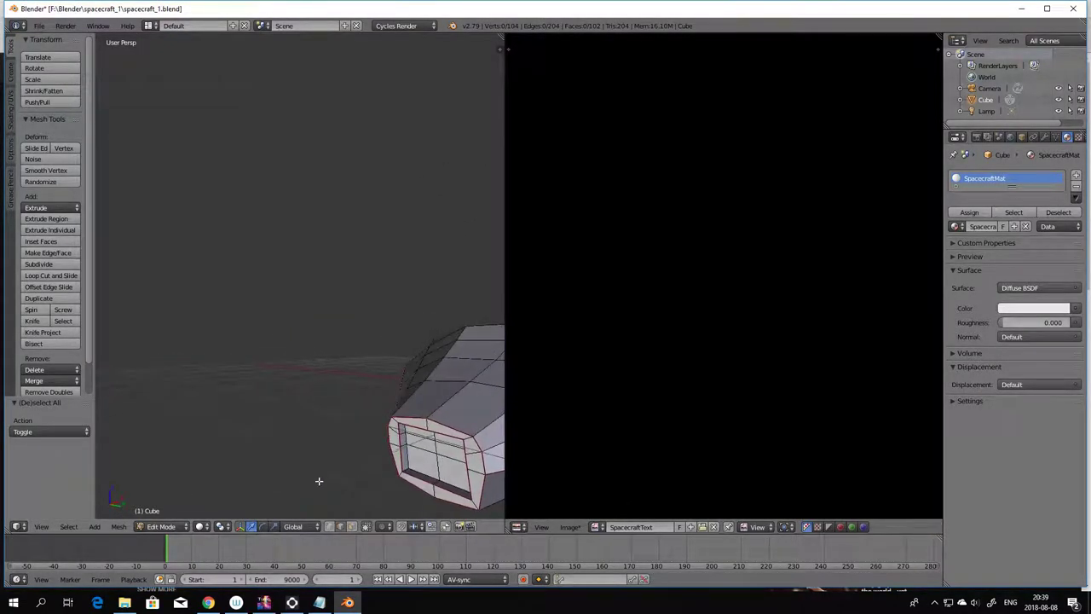
right_click(404, 467)
shift+right_click(408, 461)
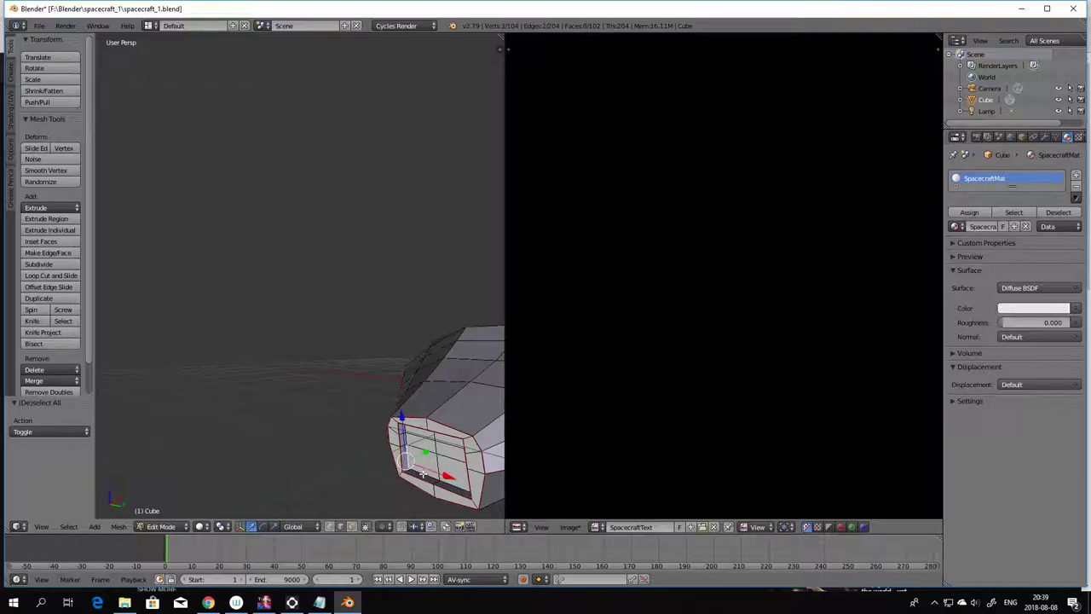
middle_drag(409, 461, 418, 447)
shift+right_click(404, 433)
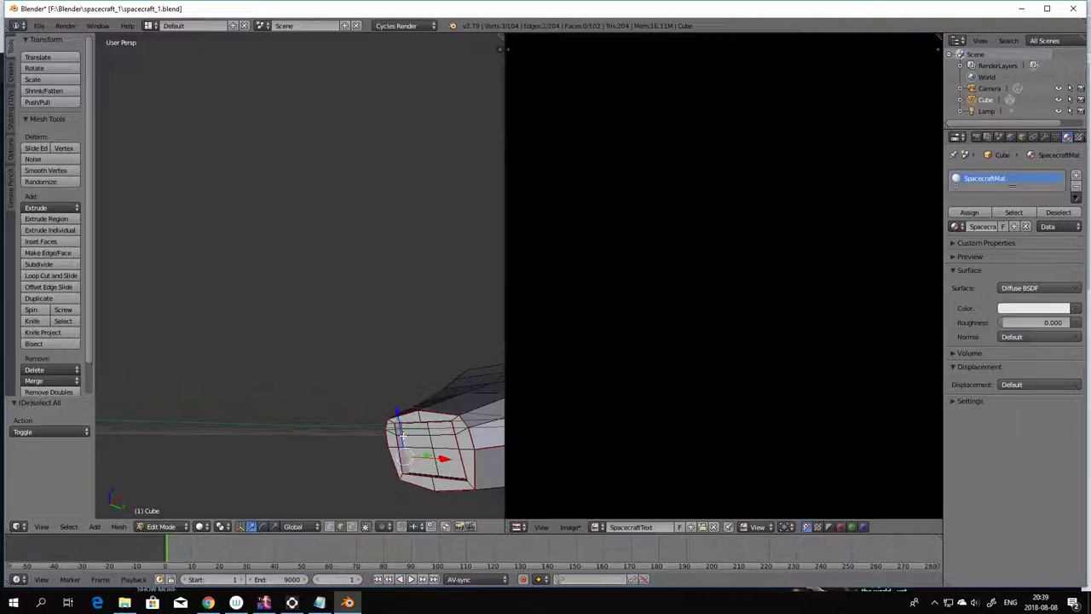
middle_drag(434, 492, 418, 461)
shift+right_click(399, 431)
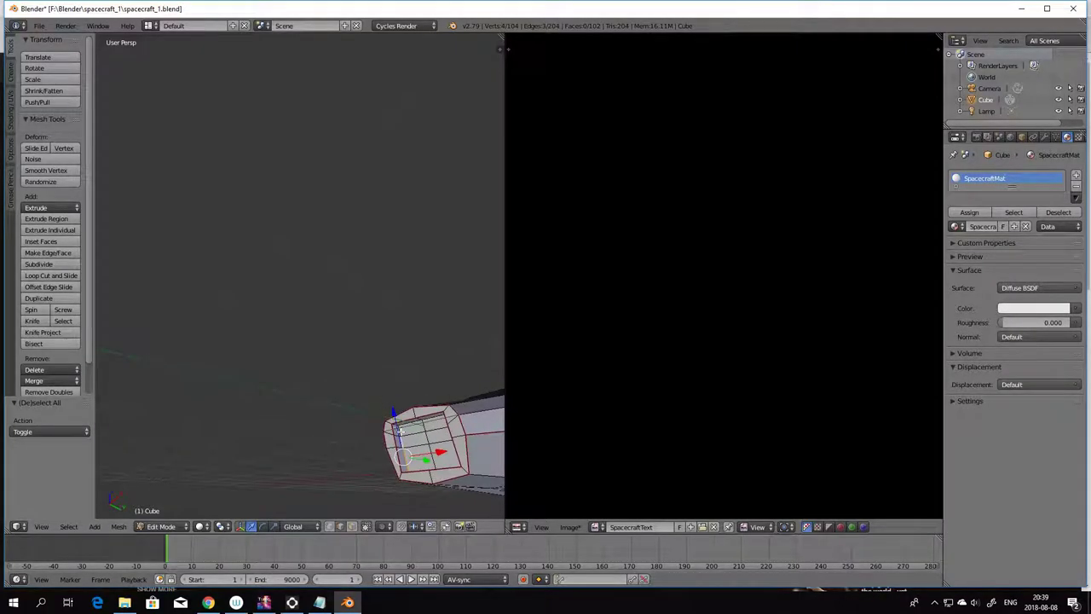
shift+right_click(406, 424)
- Extend the chain to the nose's lower-left corner and mark it as a seam
middle_drag(458, 481, 260, 453)
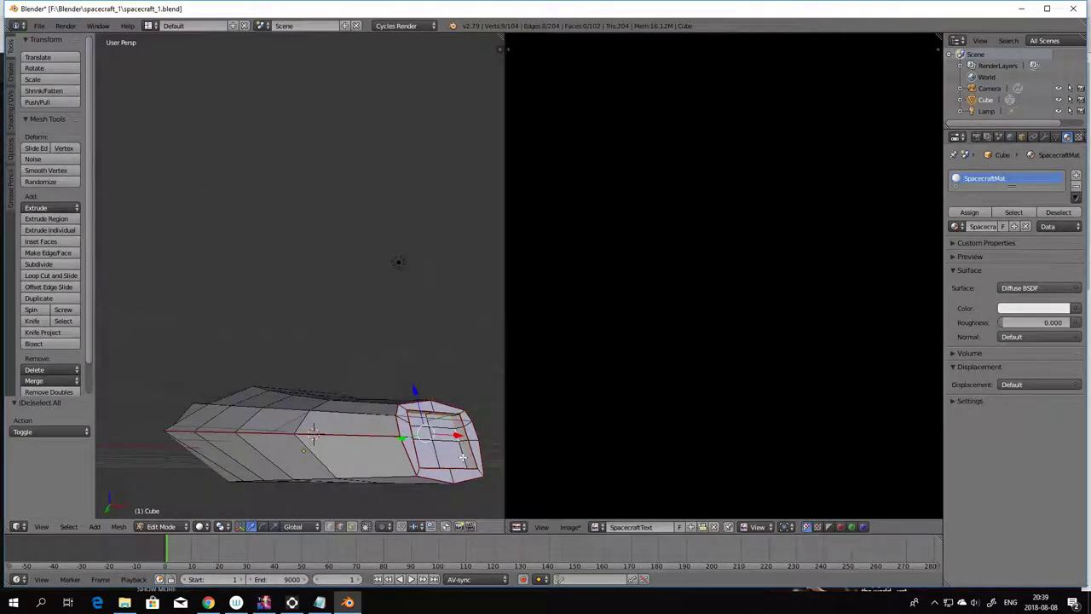
shift+right_click(459, 438)
middle_drag(458, 437, 456, 4)
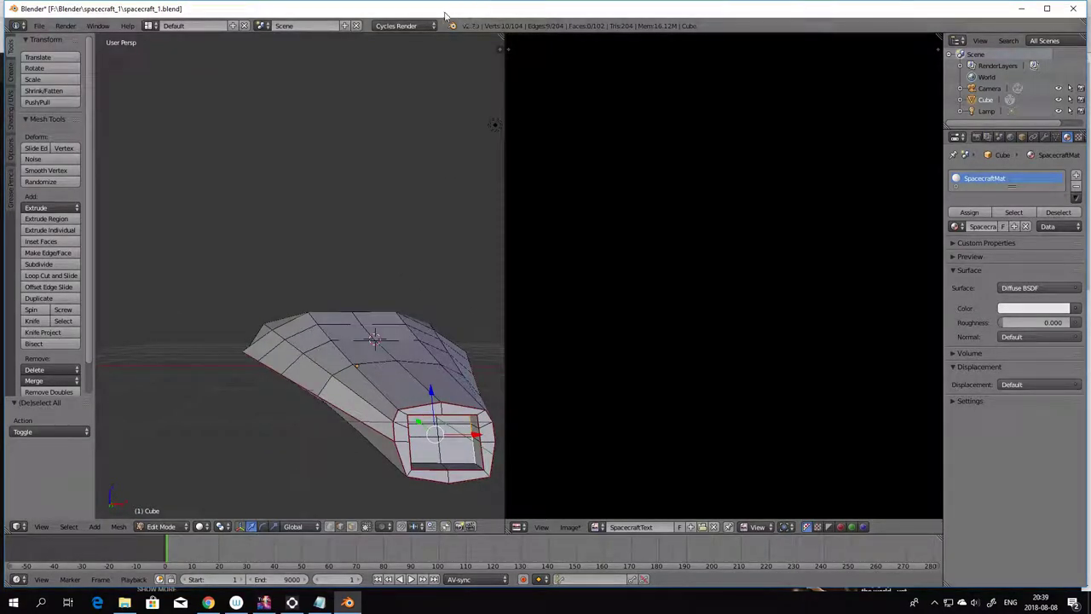
middle_drag(424, 82, 472, 116)
shift+right_click(422, 460)
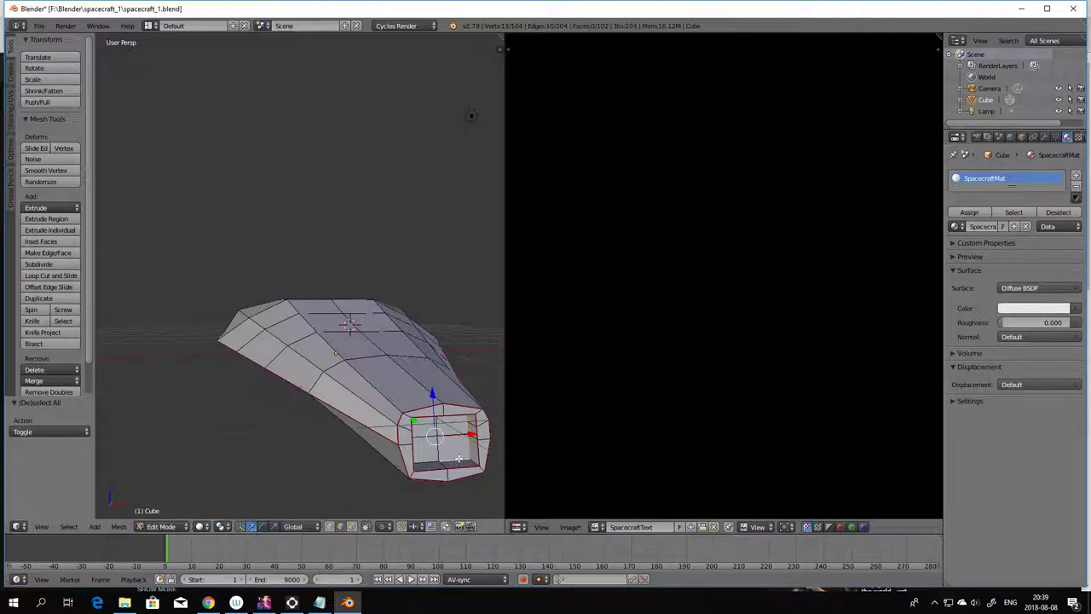
middle_drag(442, 466, 419, 460)
mouse_move(405, 485)
middle_down()
mouse_move(414, 494)
mouse_move(408, 476)
mouse_move(389, 485)
mouse_move(418, 476)
middle_up()
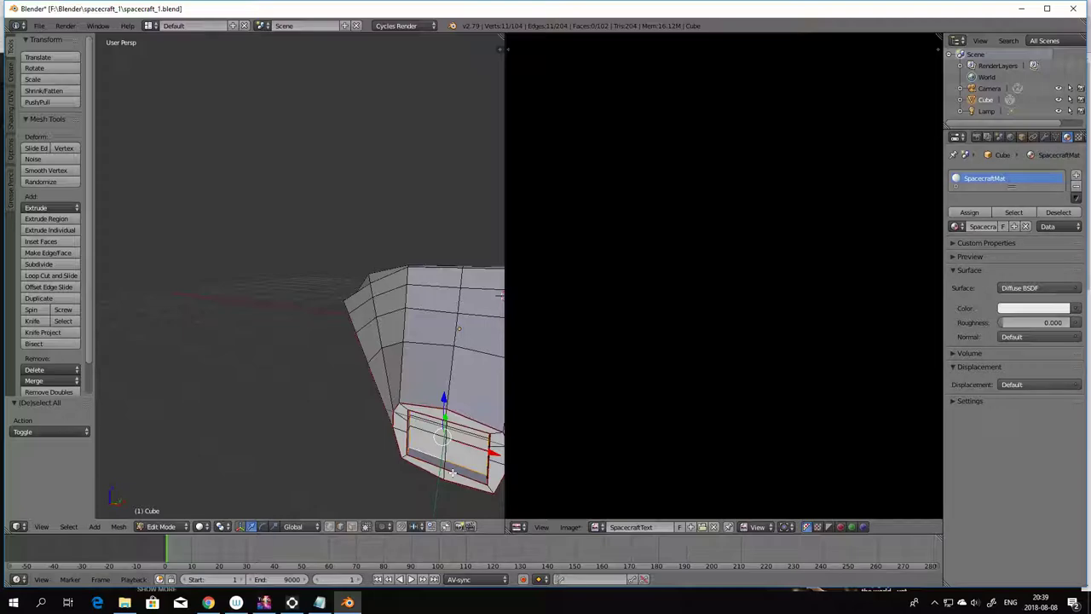
key(ctrl+e)
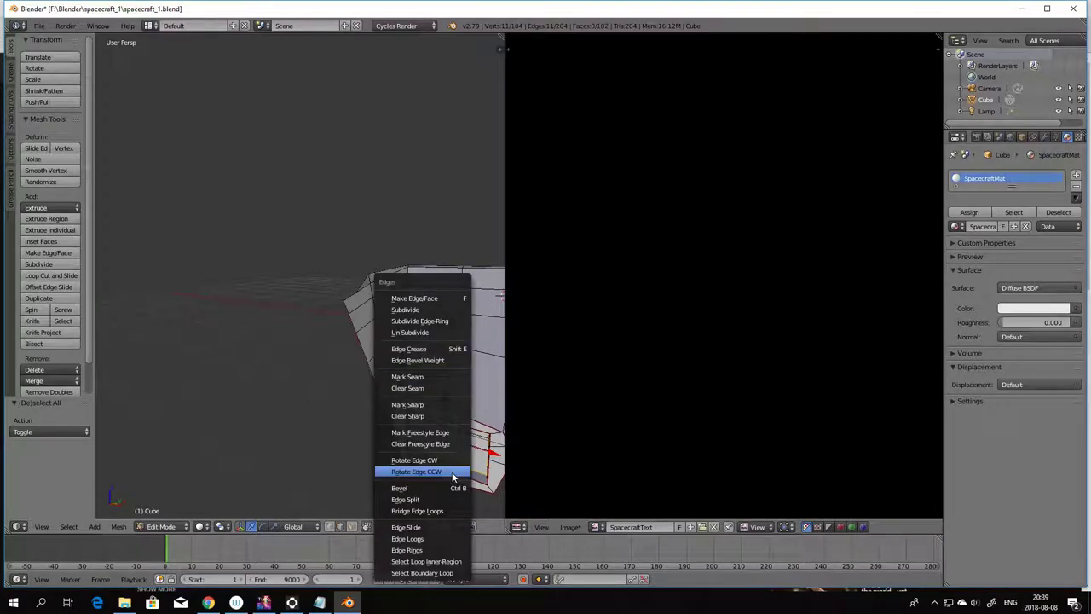
click(426, 377)
middle_drag(315, 442, 324, 367)
- Deselect everything and bring the hull's hollow end face into head-on view
key(a)
middle_drag(141, 370, 351, 363)
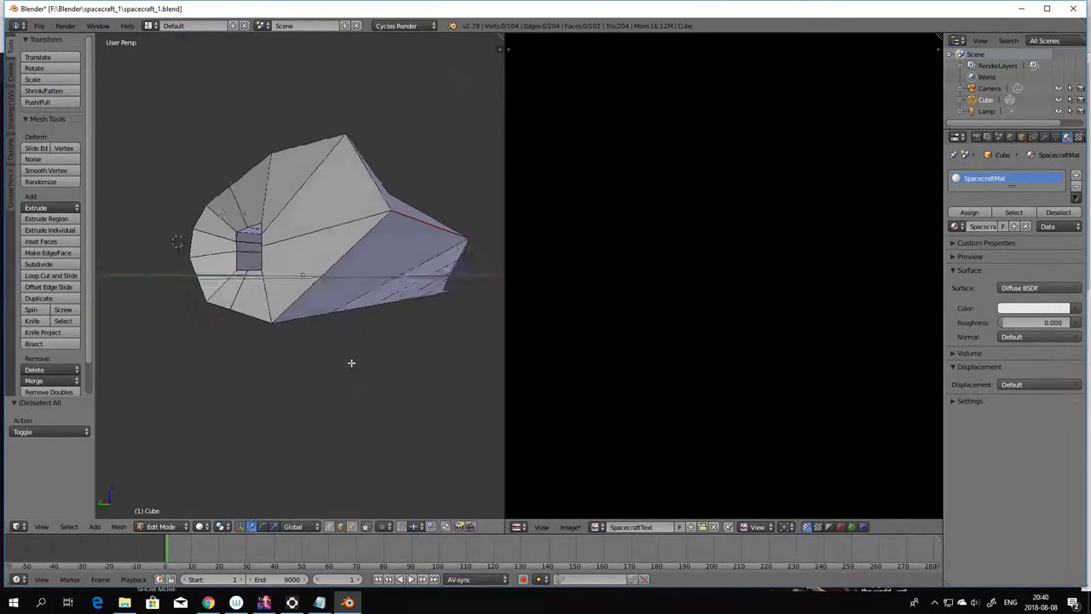
scroll(351, 363, up, 5)
middle_drag(426, 383, 349, 397)
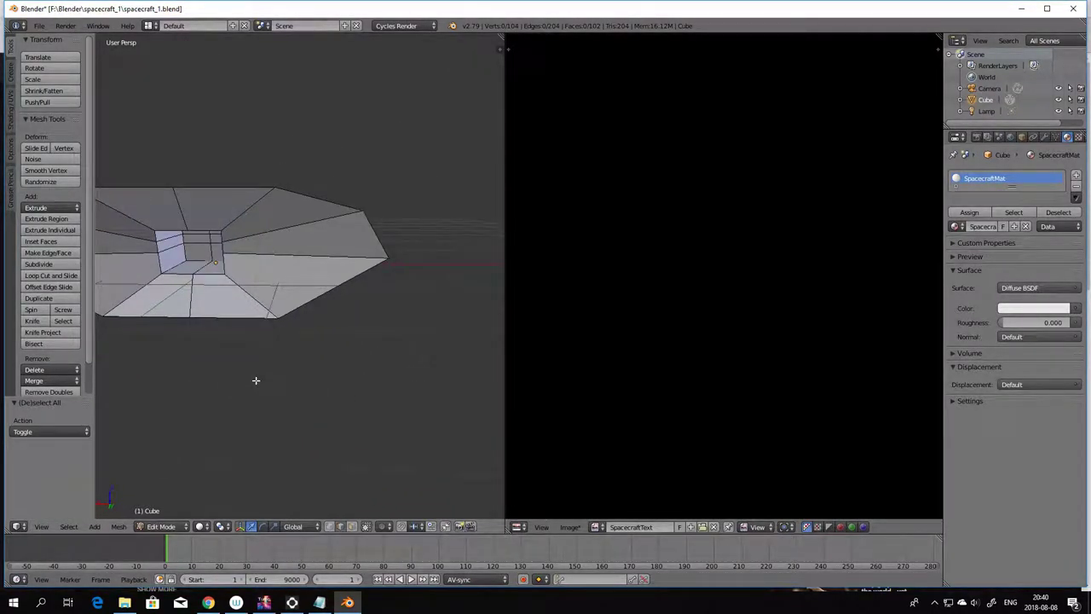
middle_drag(256, 381, 309, 356)
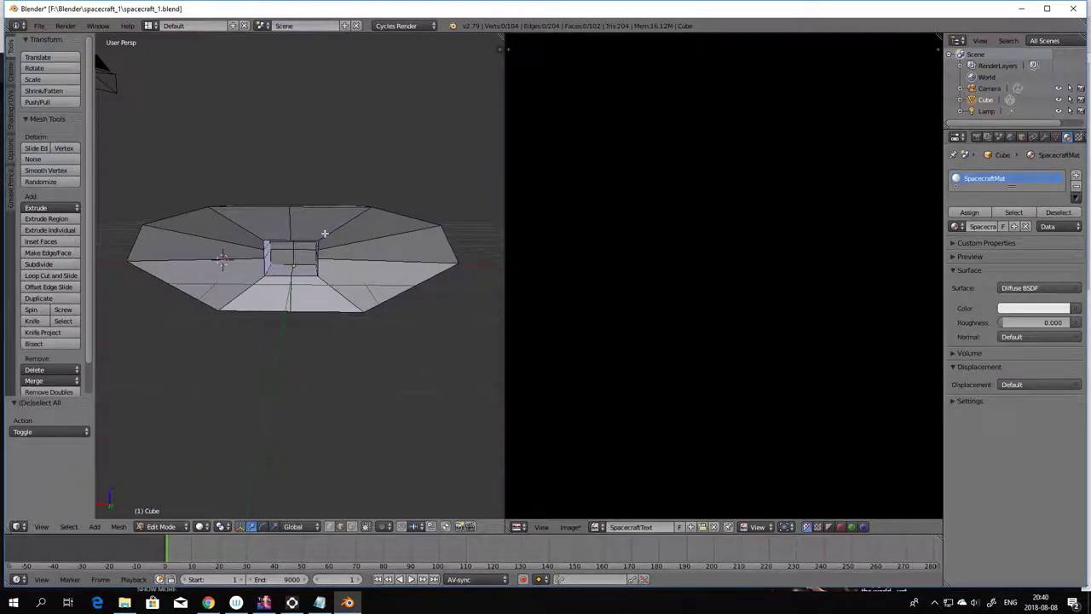
middle_drag(339, 272, 329, 241)
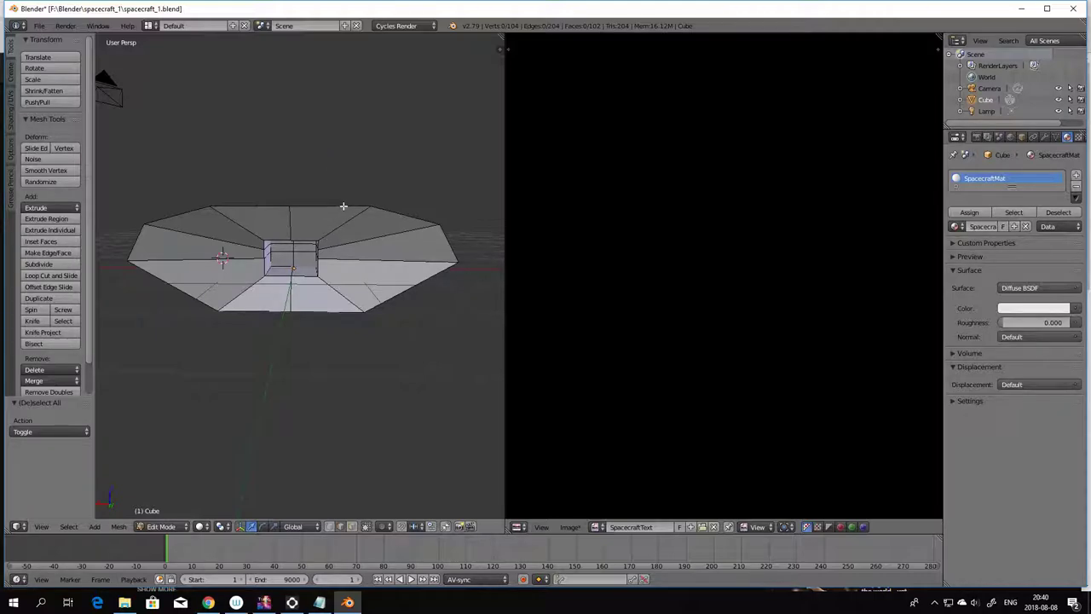
- Select the ten edges forming the end face's outer rim loop
right_click(344, 205)
shift+right_click(423, 236)
shift+right_click(447, 270)
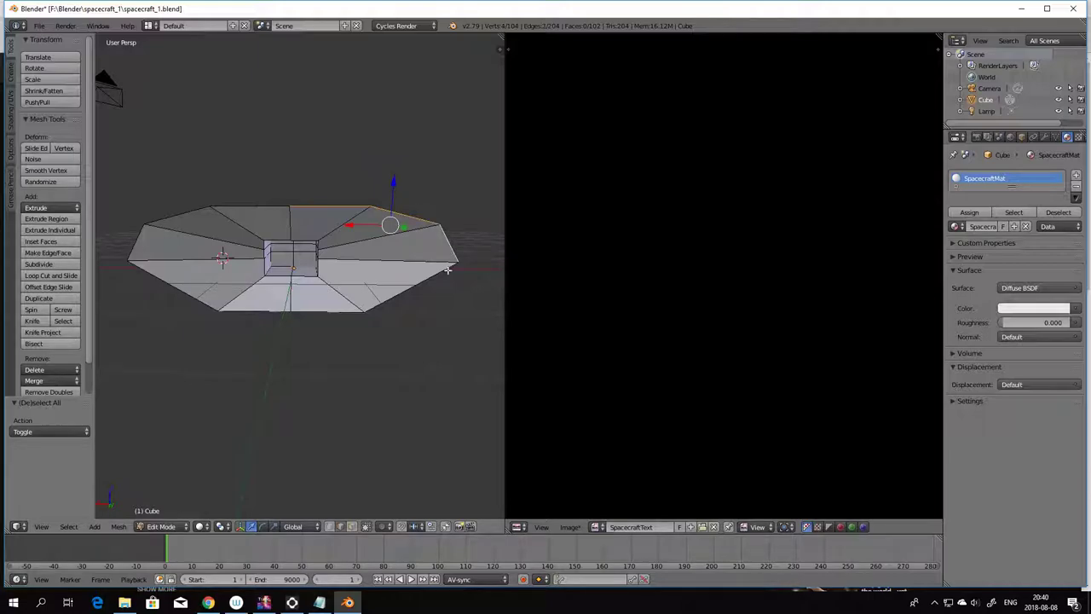
shift+right_click(358, 300)
shift+right_click(333, 313)
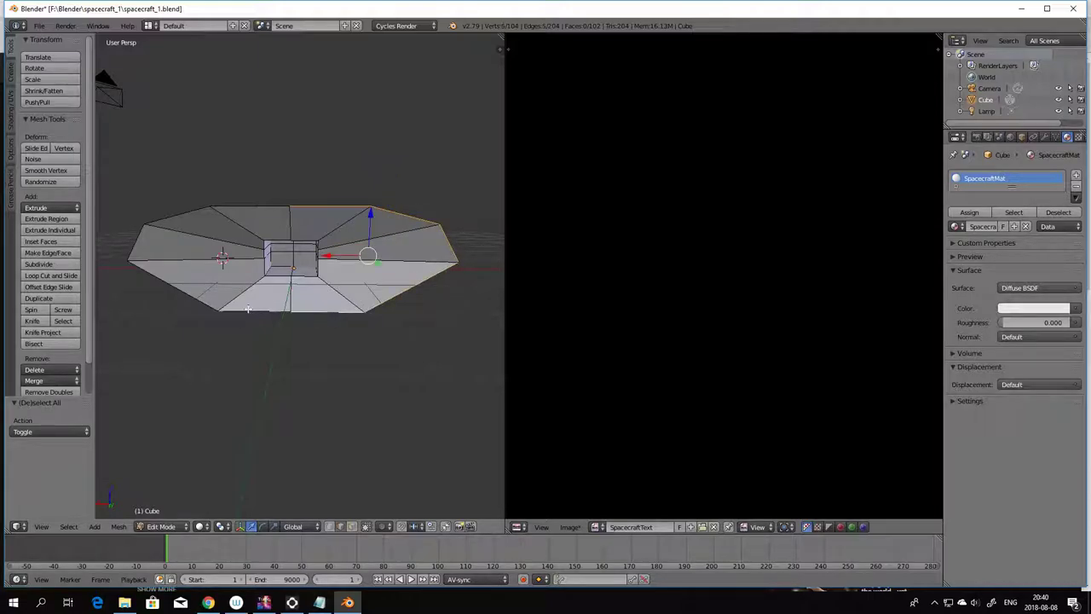
shift+right_click(255, 312)
shift+right_click(205, 302)
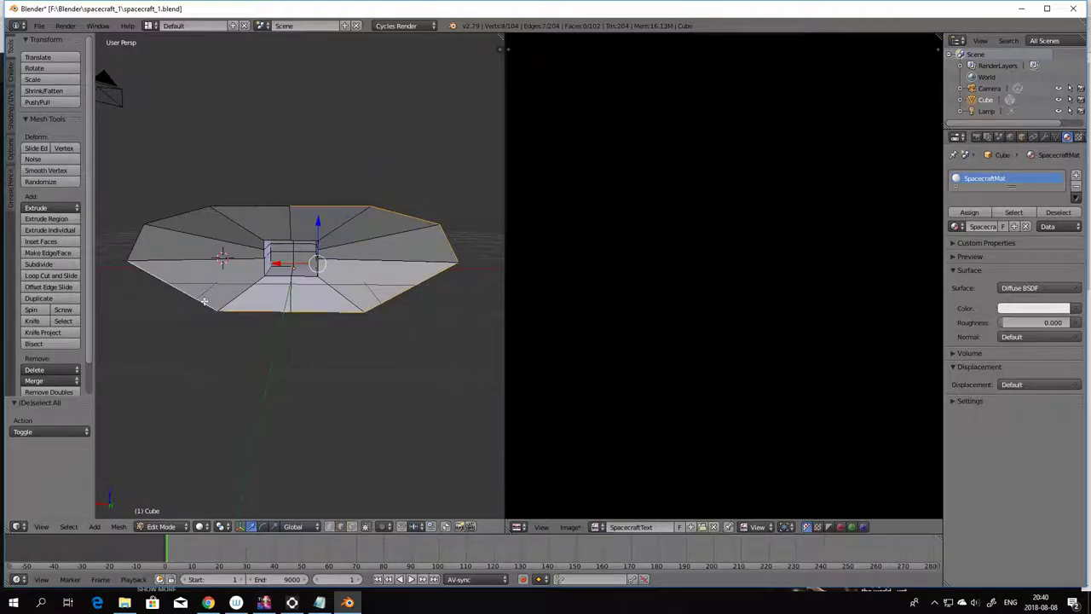
shift+right_click(130, 245)
shift+right_click(151, 223)
shift+right_click(248, 208)
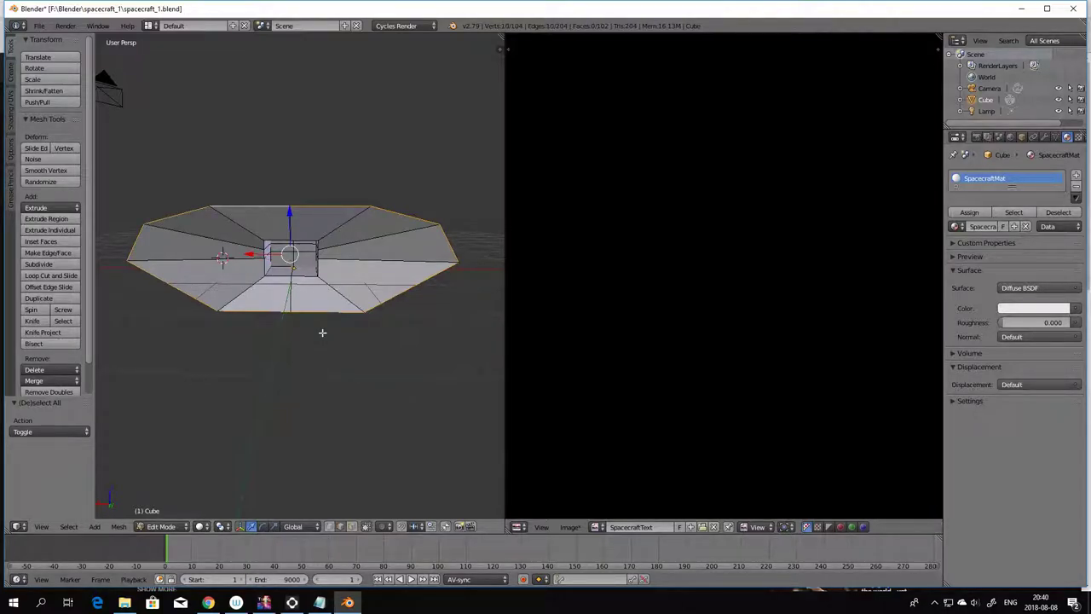
key(ctrl+e)
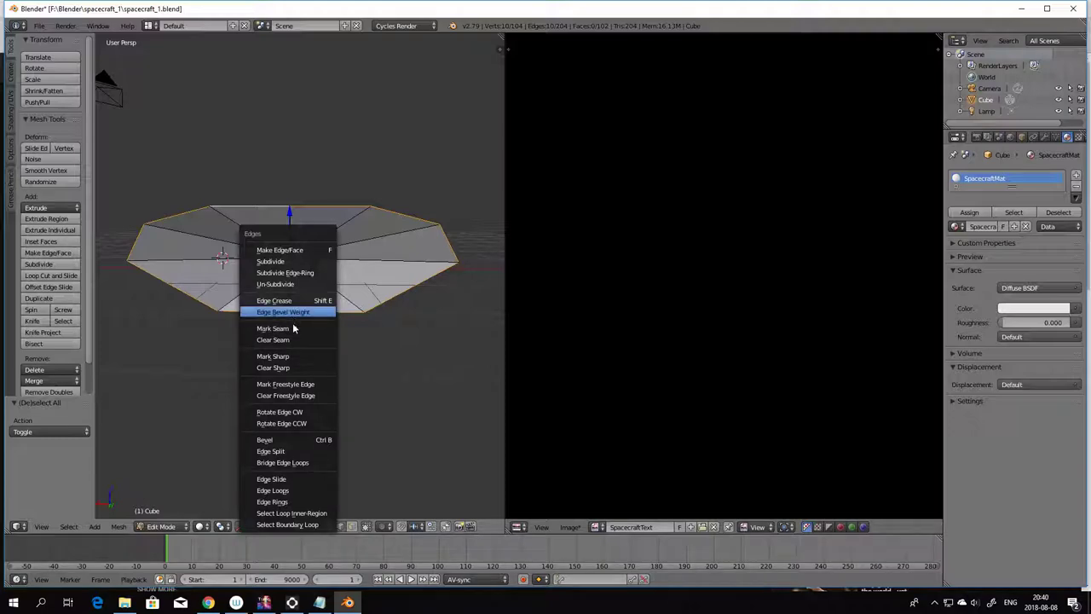
- Mark the end-face rim as a seam and start selecting the inner square opening's edges
click(288, 329)
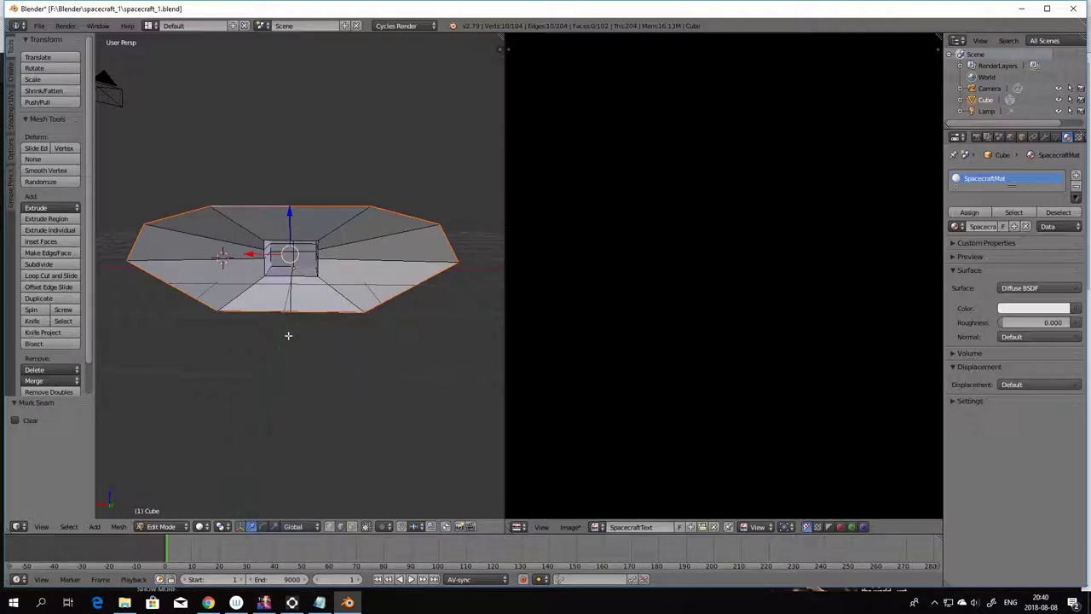
middle_drag(307, 293, 354, 356)
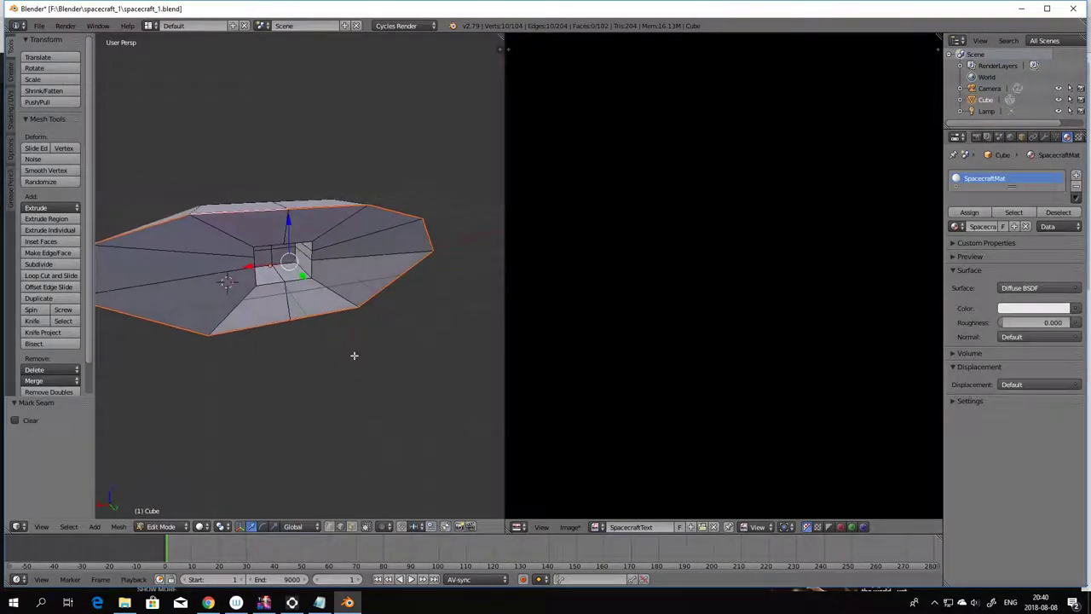
right_click(312, 267)
scroll(318, 247, up, 3)
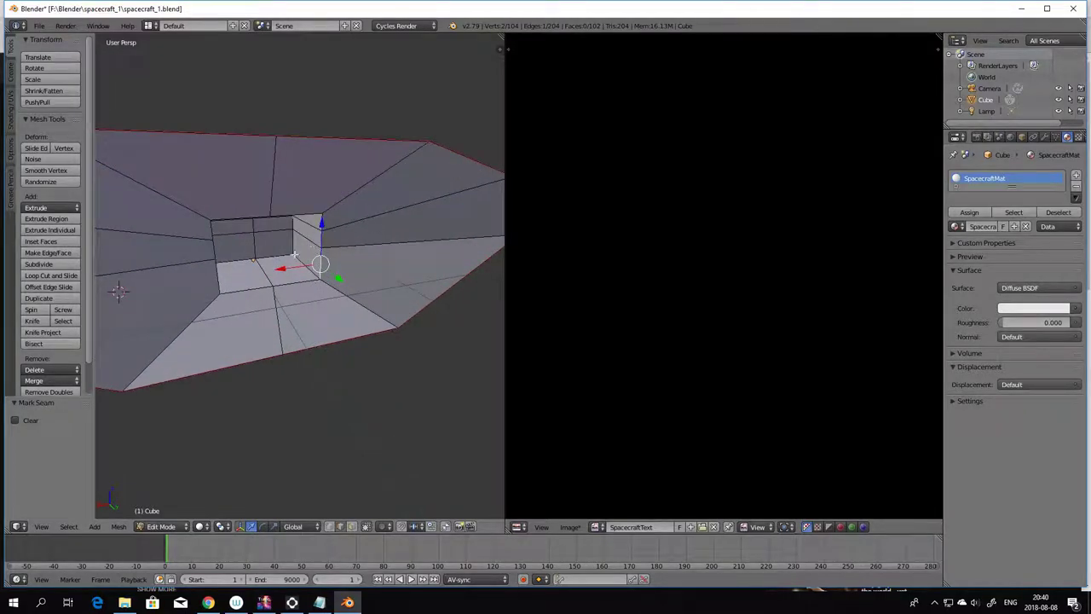
right_click(291, 282)
shift+right_click(246, 292)
shift+right_click(219, 281)
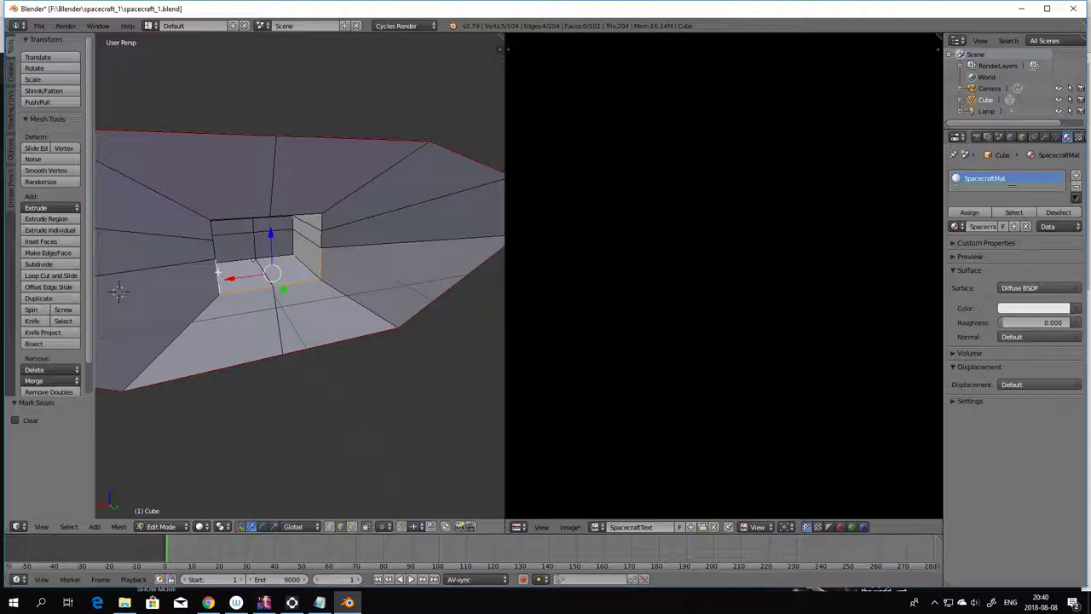
shift+right_click(215, 250)
shift+right_click(211, 229)
- Add the remaining edges around the inner square opening to the selection
shift+right_click(226, 218)
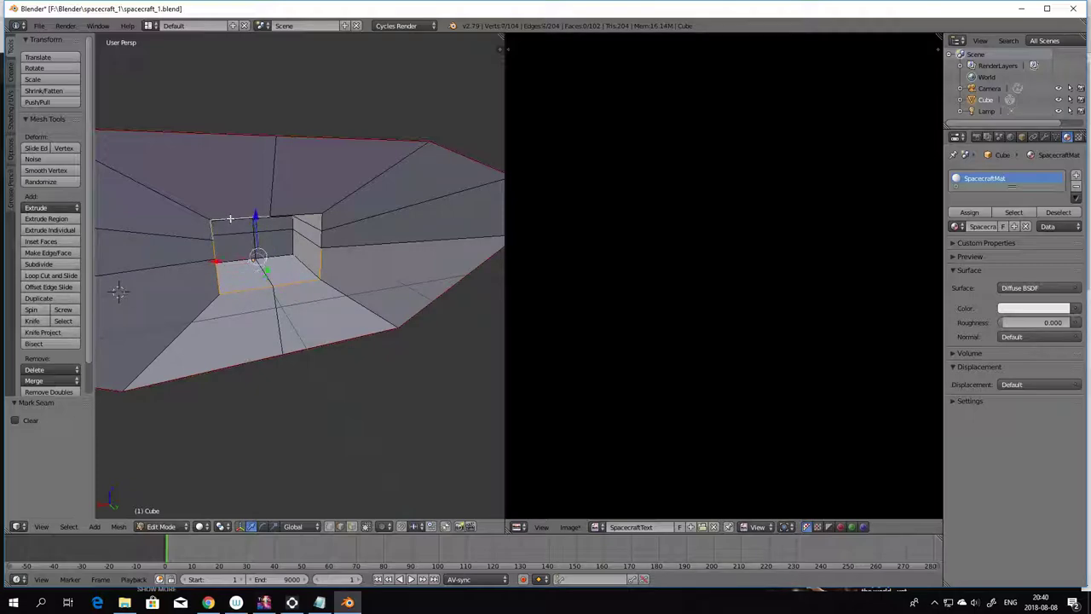
shift+right_click(317, 215)
shift+right_click(322, 238)
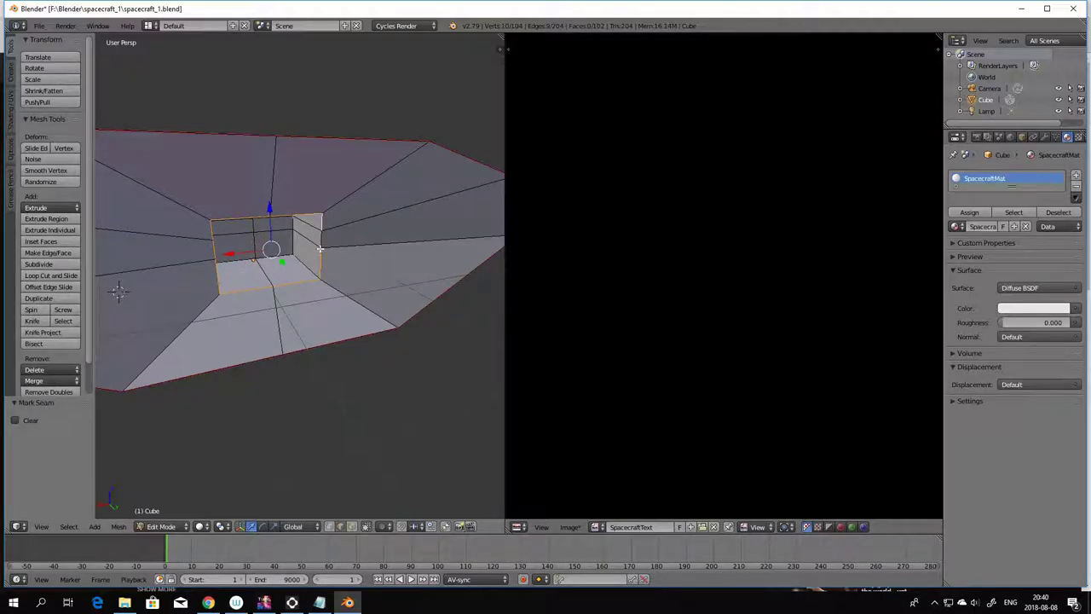
shift+right_click(320, 242)
middle_drag(334, 309, 312, 299)
shift+right_click(307, 235)
shift+right_click(241, 242)
shift+right_click(226, 269)
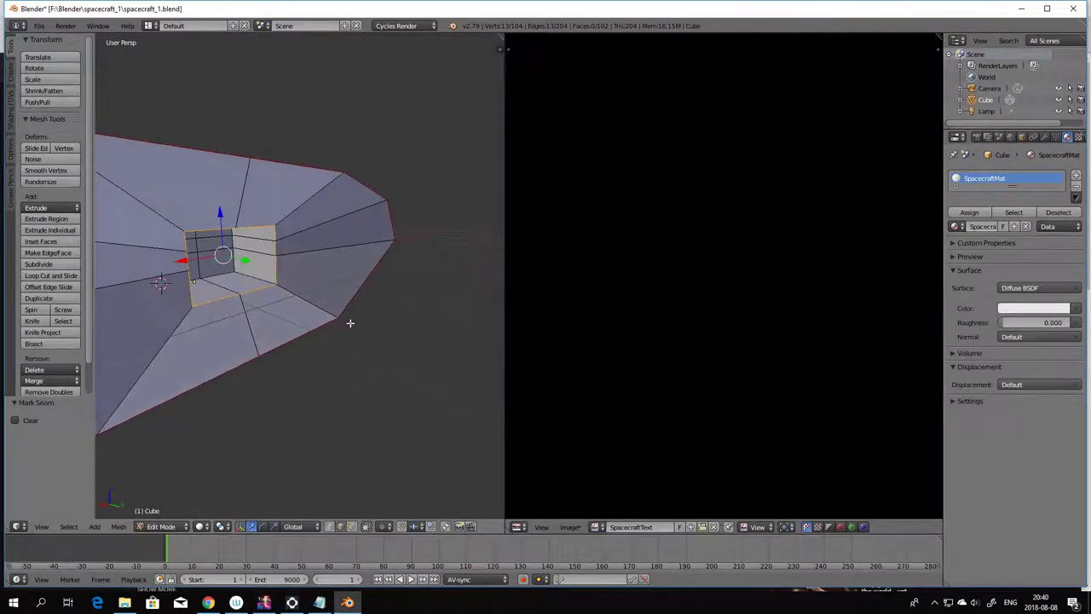
shift+right_click(260, 278)
middle_drag(287, 312, 234, 321)
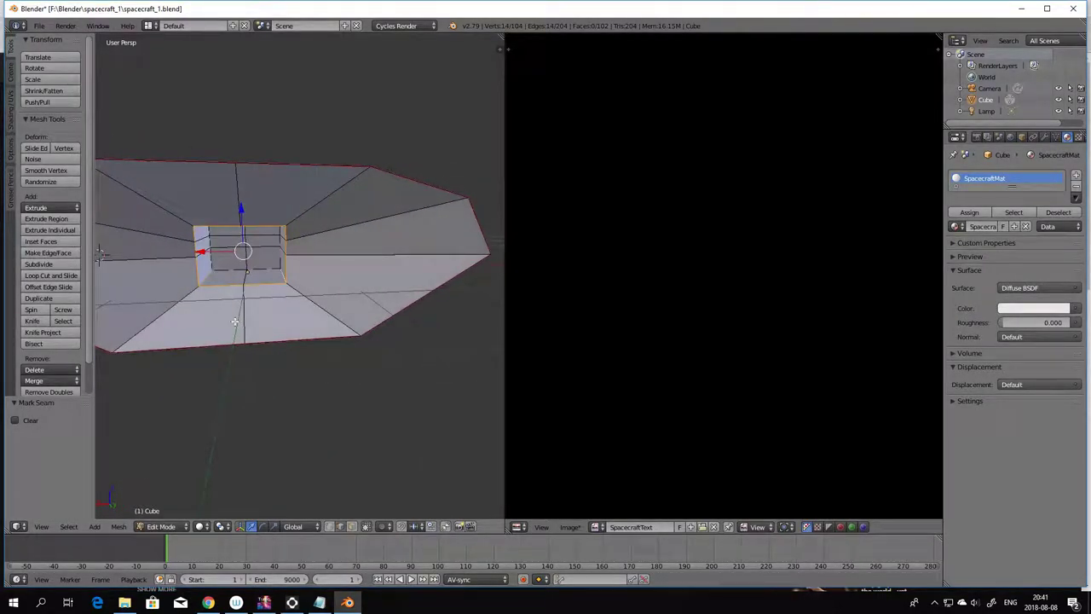
- Mark the selected opening edges as a seam with Ctrl+E, then deselect all
key(ctrl+e)
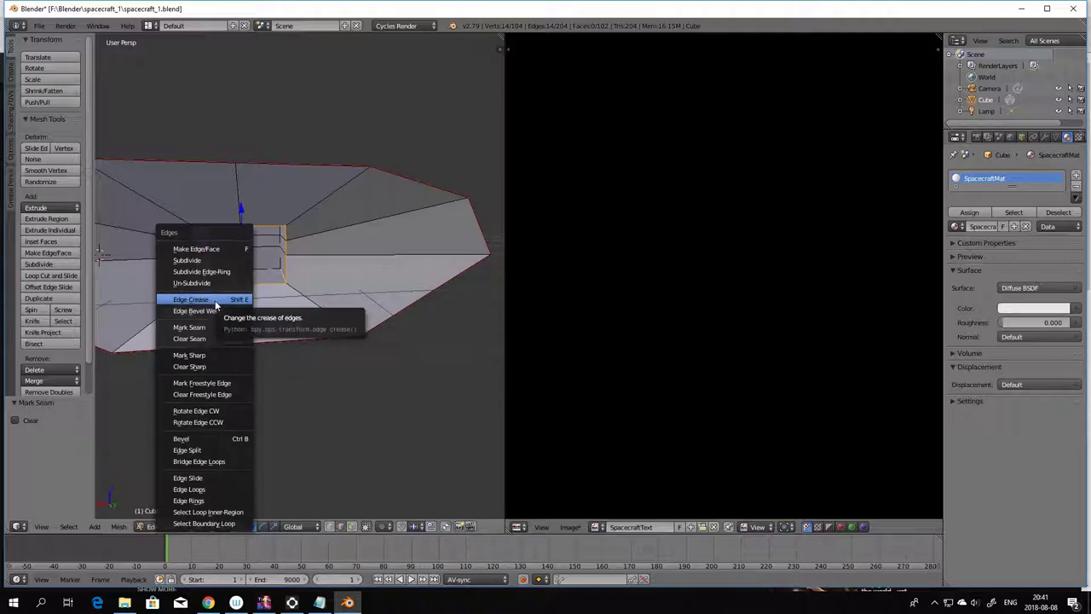
click(212, 327)
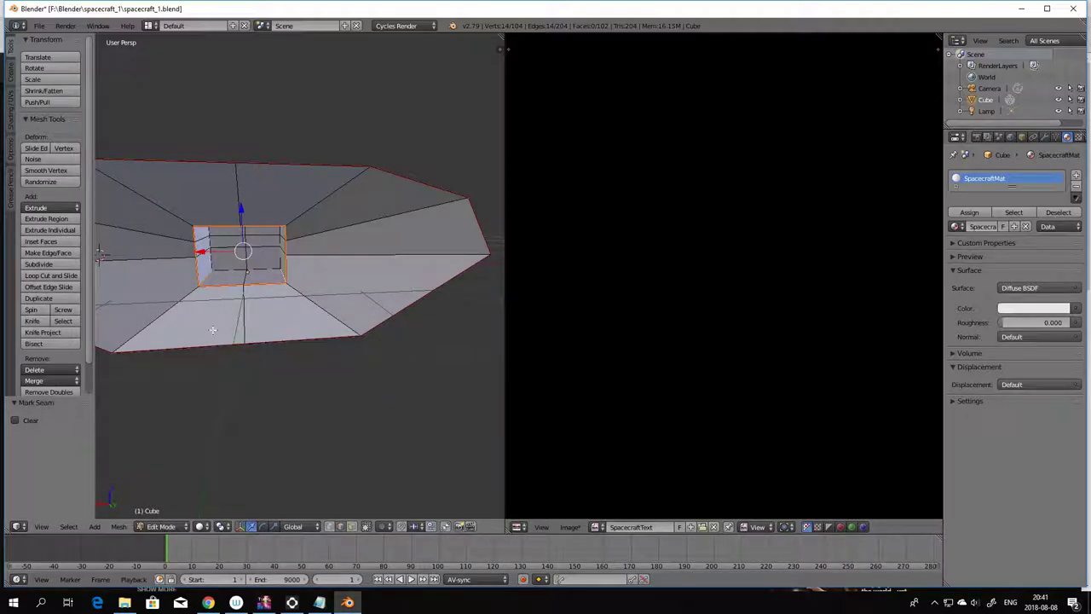
mouse_move(281, 388)
middle_down()
mouse_move(319, 392)
mouse_move(275, 397)
mouse_move(286, 399)
middle_up()
scroll(286, 399, down, 3)
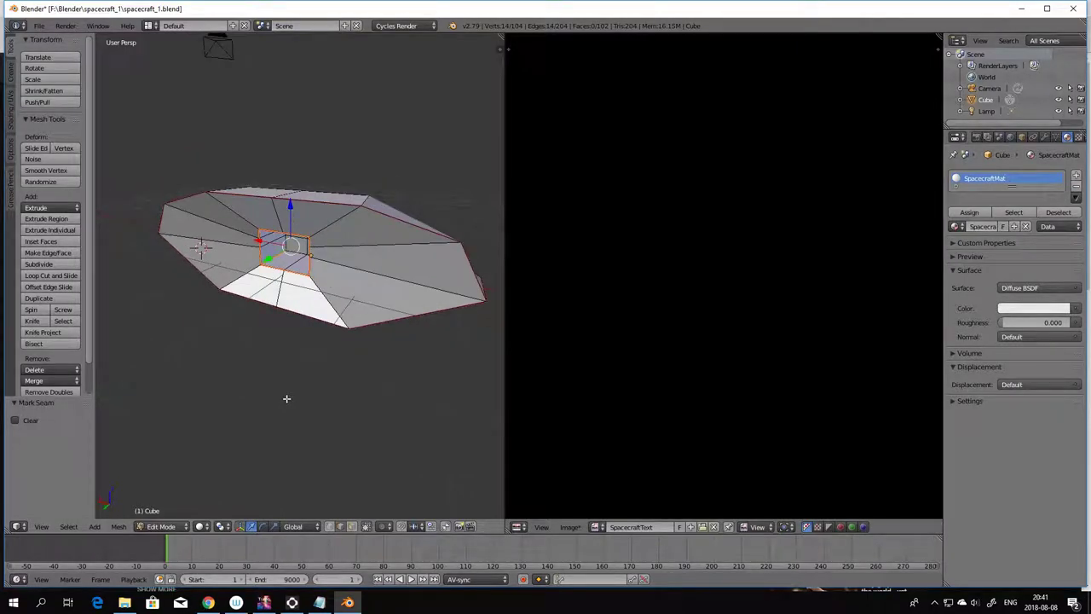
key(a)
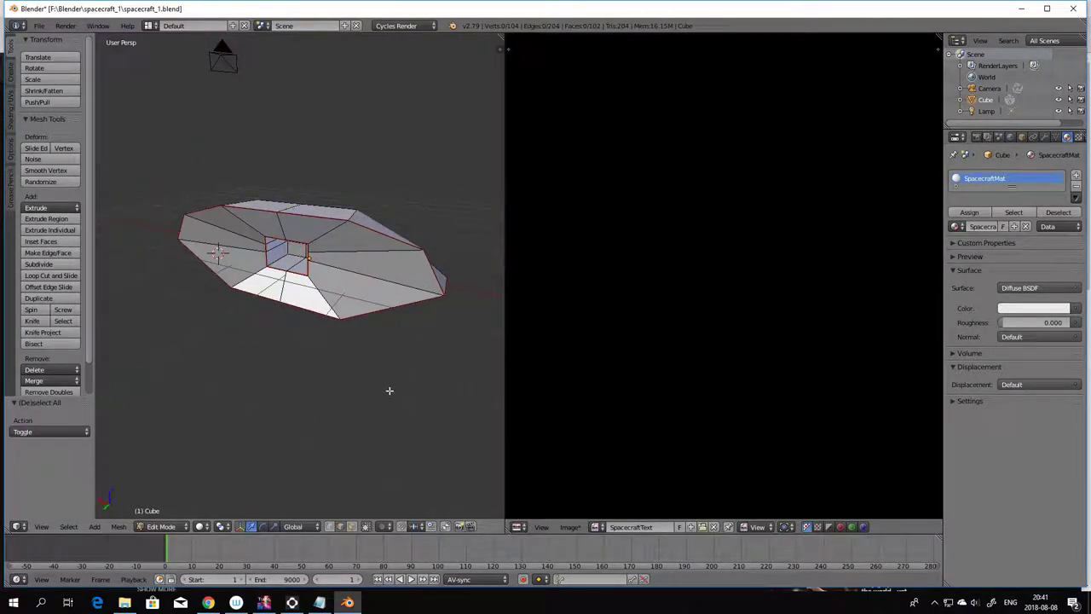
middle_drag(389, 390, 307, 419)
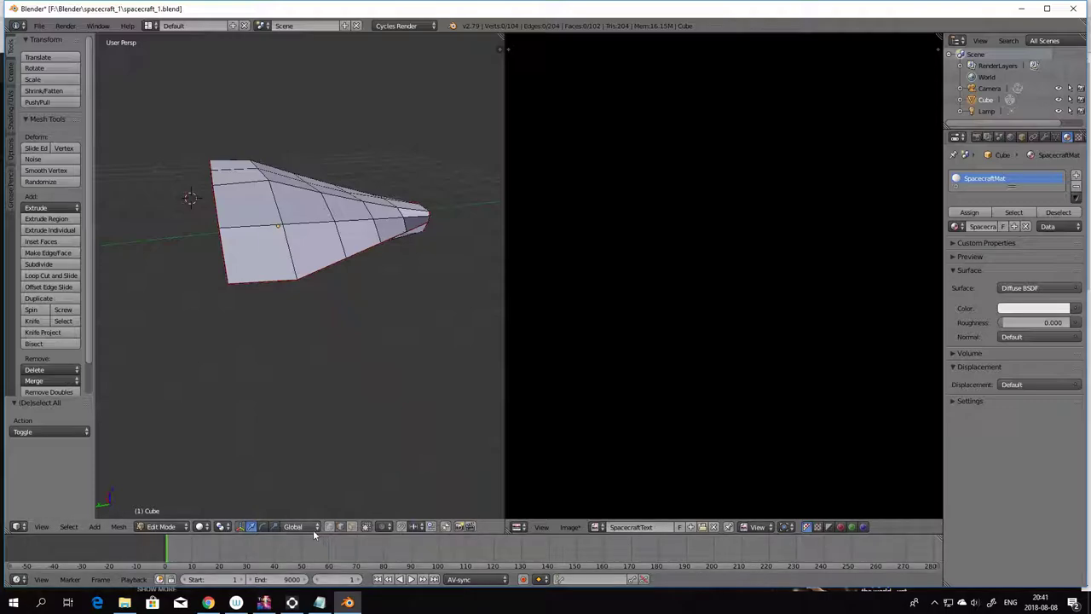
- Set Wireframe viewport shading, then snap to the front and top orthographic views
click(199, 526)
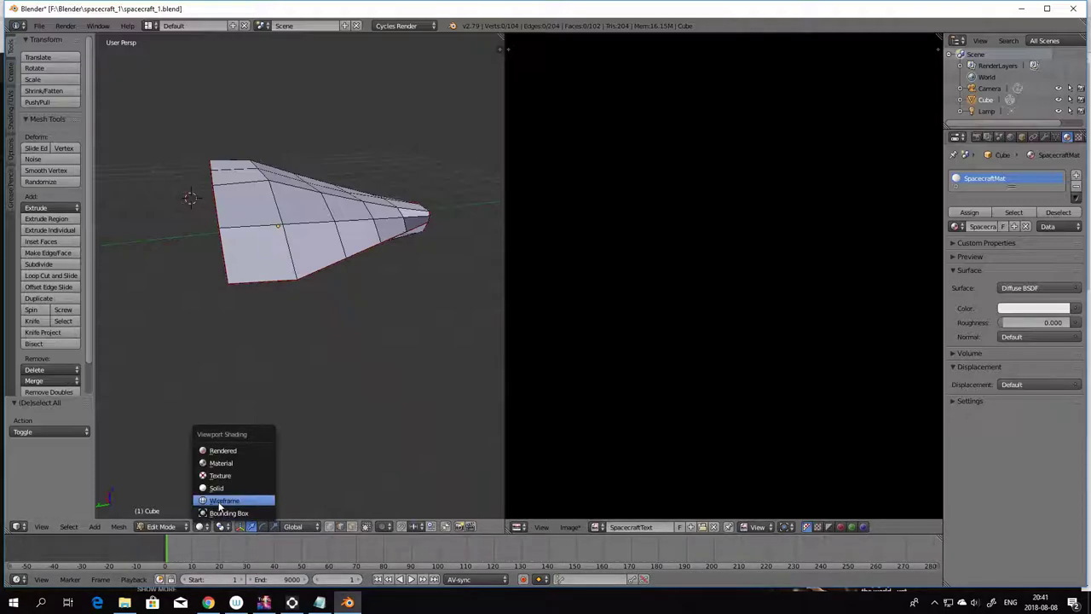
click(219, 498)
mouse_move(354, 457)
middle_down()
mouse_move(273, 457)
mouse_move(336, 435)
mouse_move(163, 426)
mouse_move(163, 444)
mouse_move(195, 440)
mouse_move(240, 477)
mouse_move(219, 469)
mouse_move(261, 466)
mouse_move(281, 473)
mouse_move(274, 483)
mouse_move(342, 461)
middle_up()
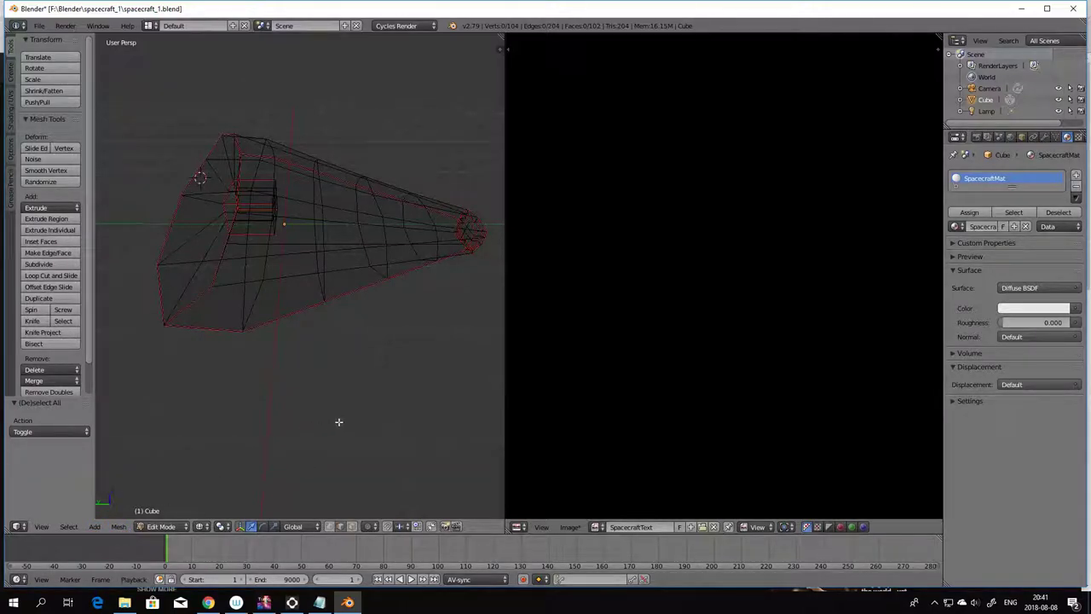
middle_drag(339, 422, 288, 439)
middle_drag(362, 427, 222, 415)
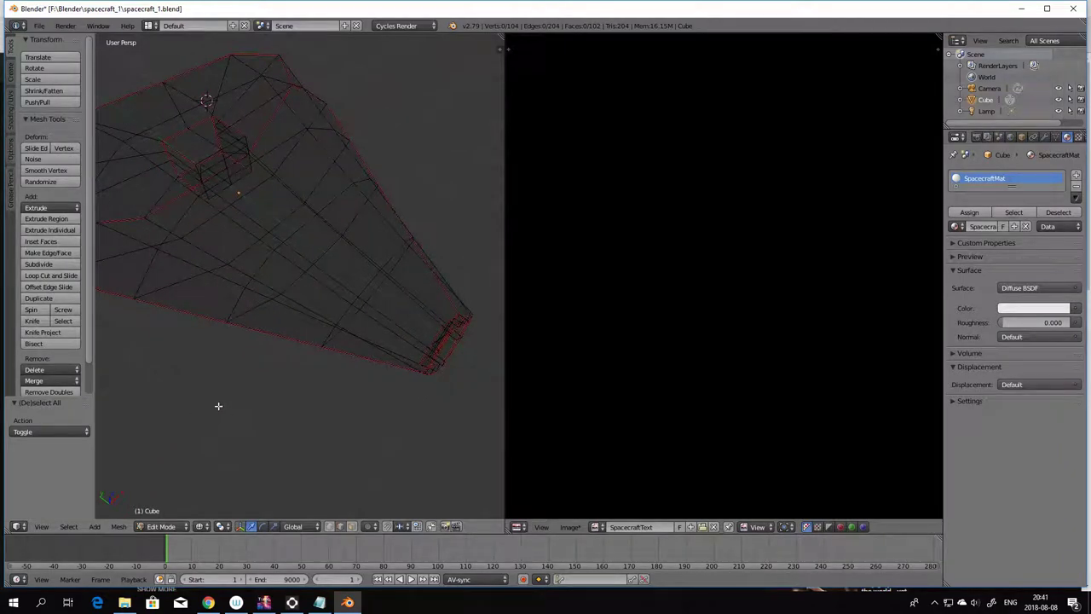
key(KP_1)
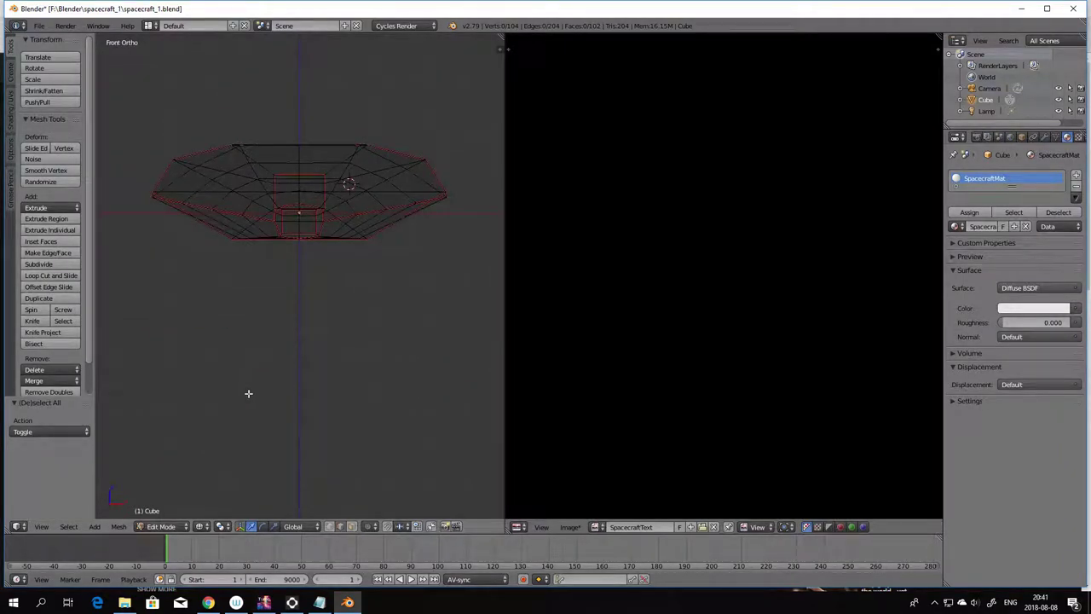
key(KP_7)
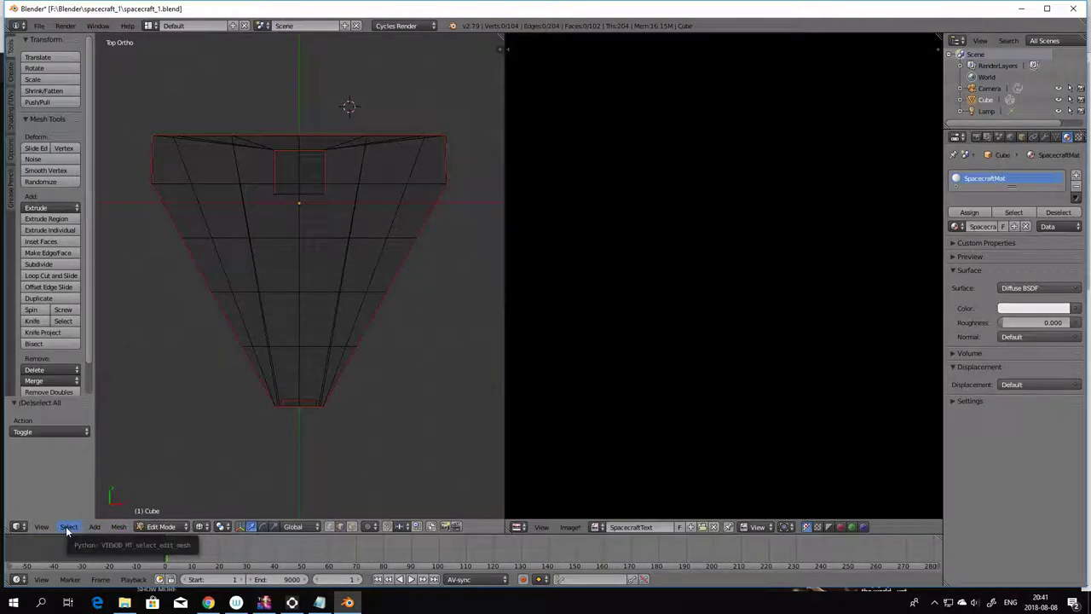
- Select the entire hull, apply Mesh > UV Unwrap > Unwrap, then deselect all UVs
click(119, 526)
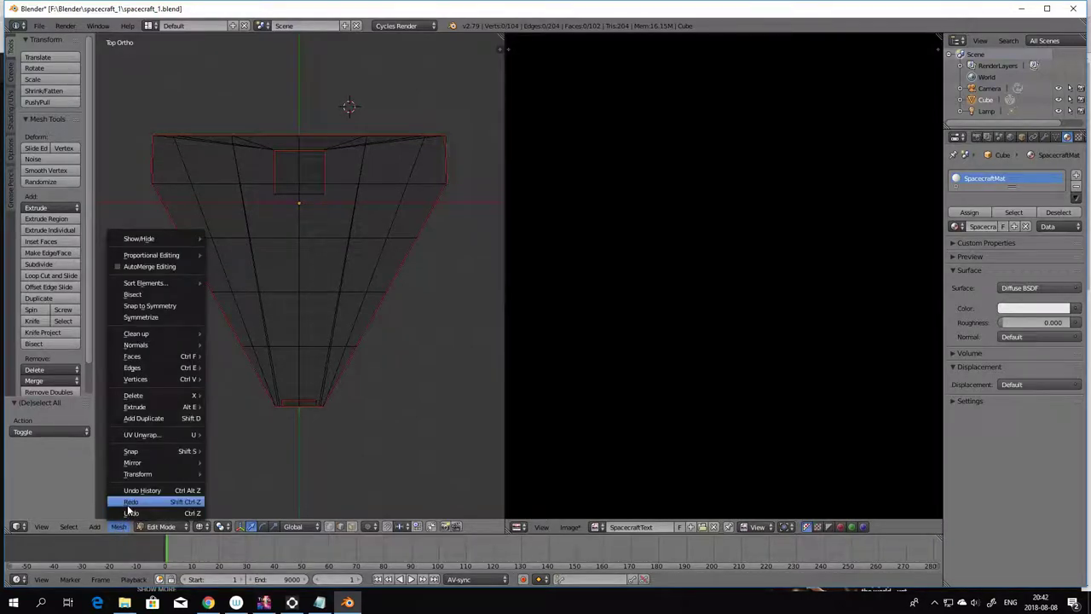
mouse_move(151, 435)
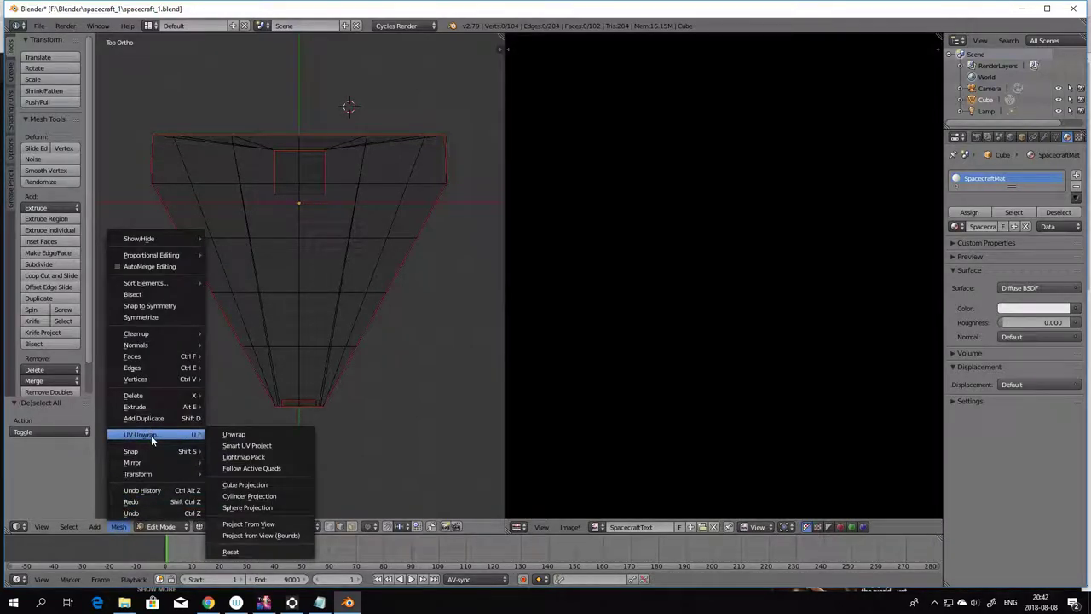
click(248, 436)
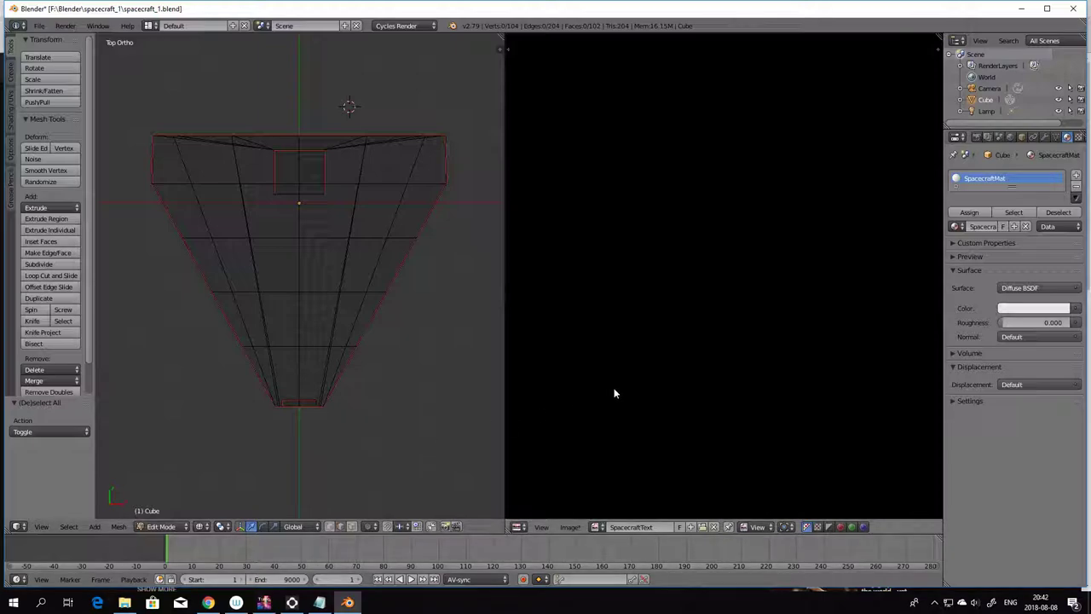
scroll(383, 406, up, 3)
scroll(397, 413, down, 3)
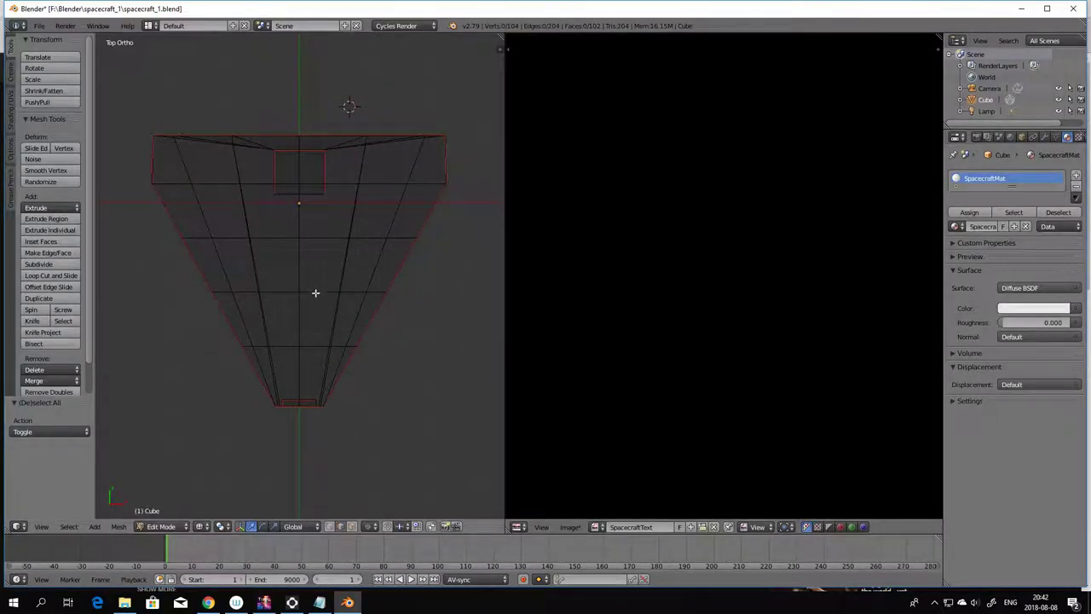
key(a)
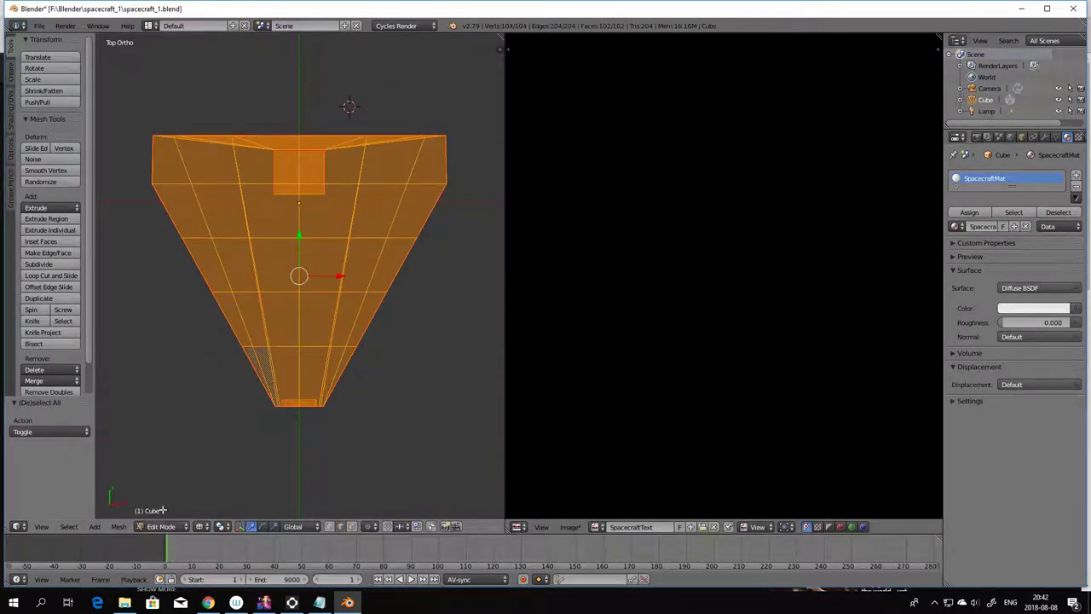
click(118, 526)
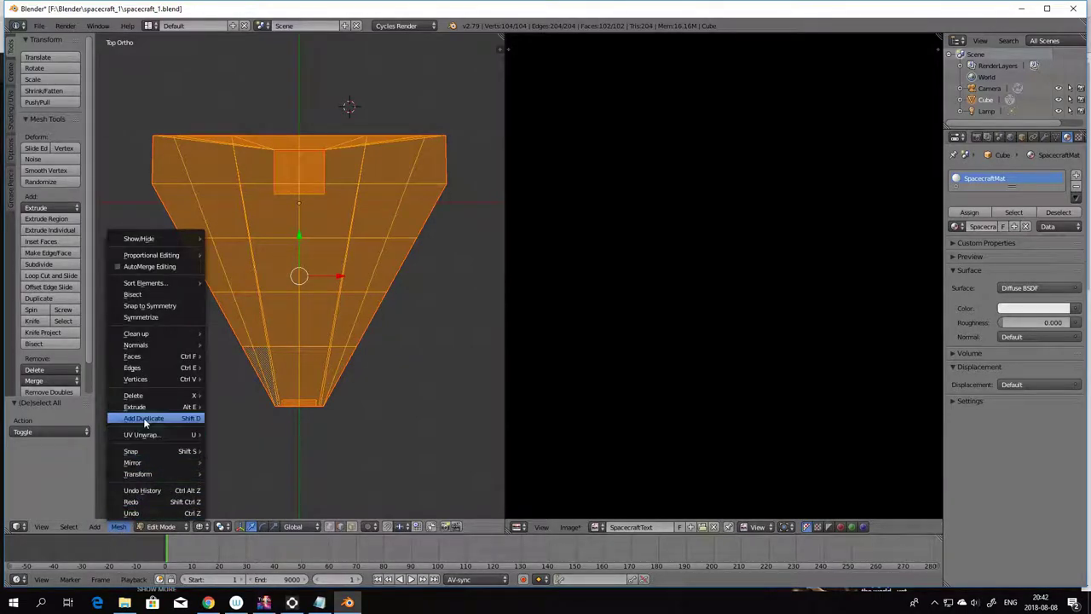
mouse_move(143, 433)
click(248, 436)
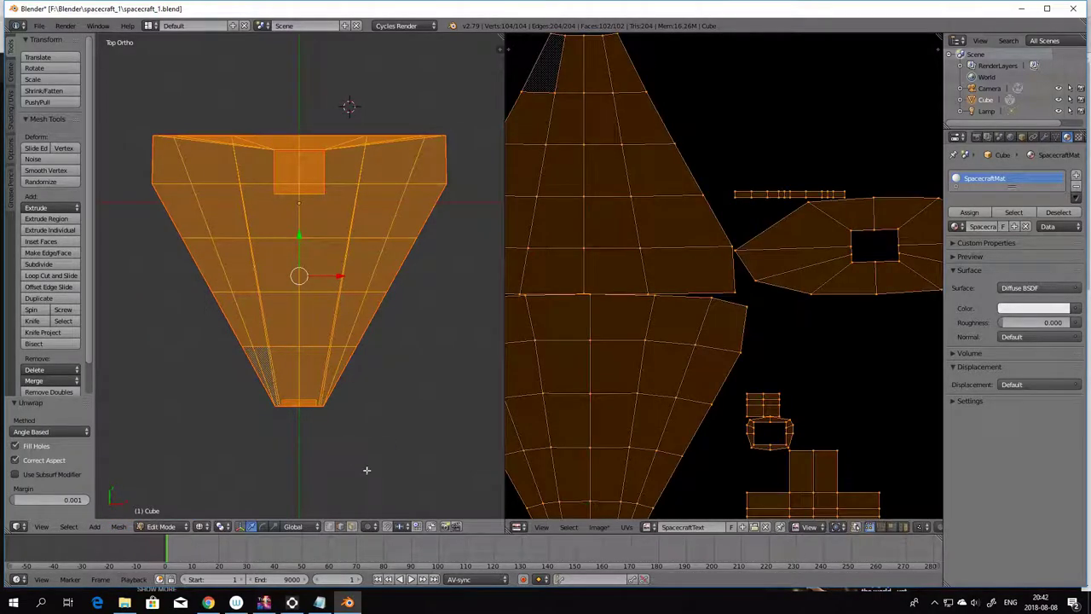
scroll(763, 365, down, 4)
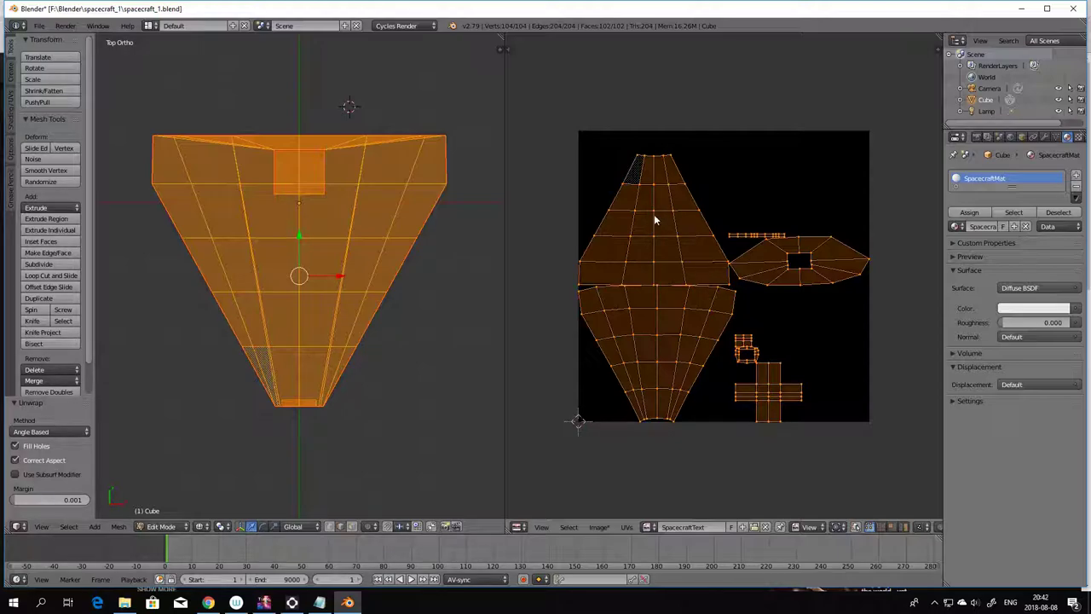
key(a)
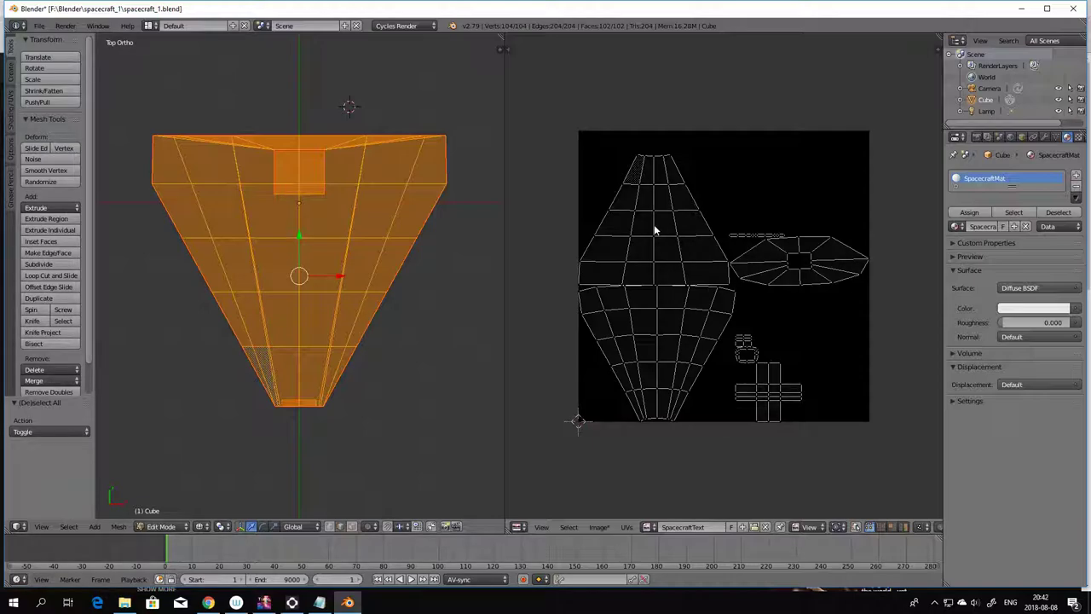
- Select the whole mesh and move the upper UV island to a new position
key(a)
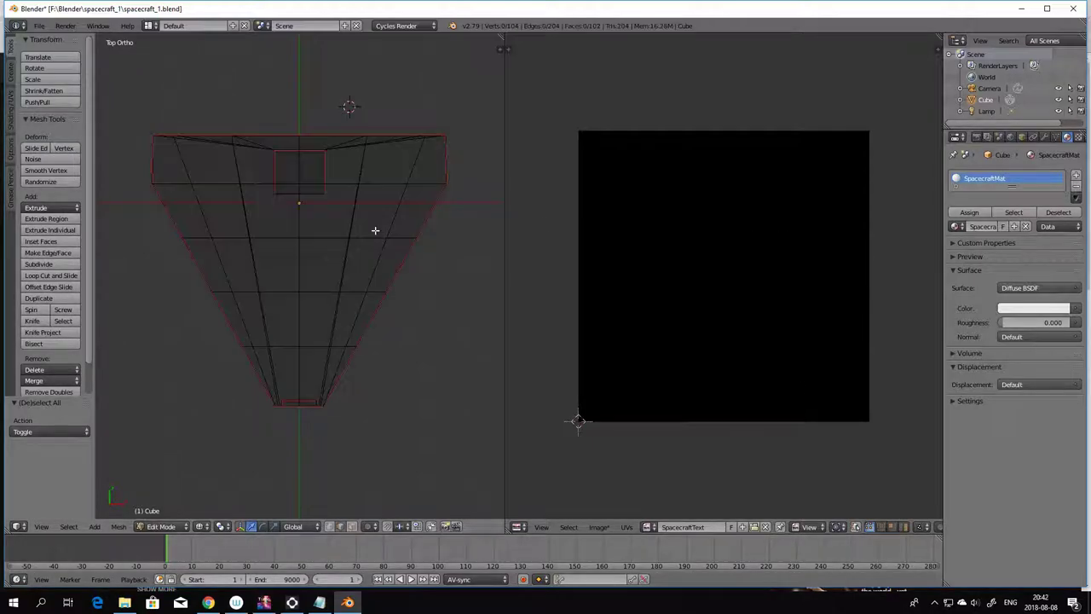
key(a)
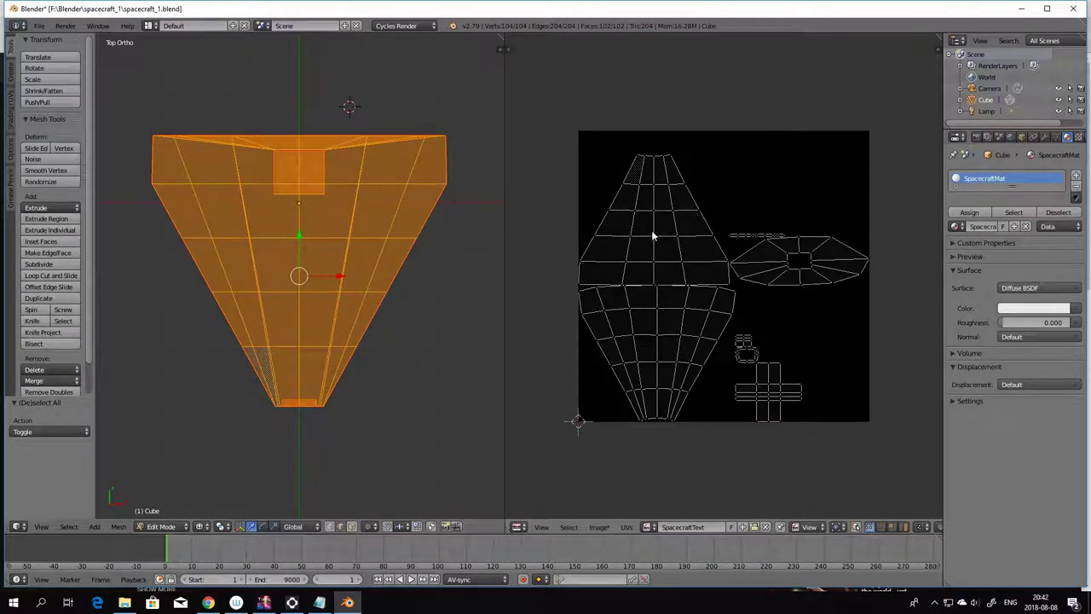
key(l)
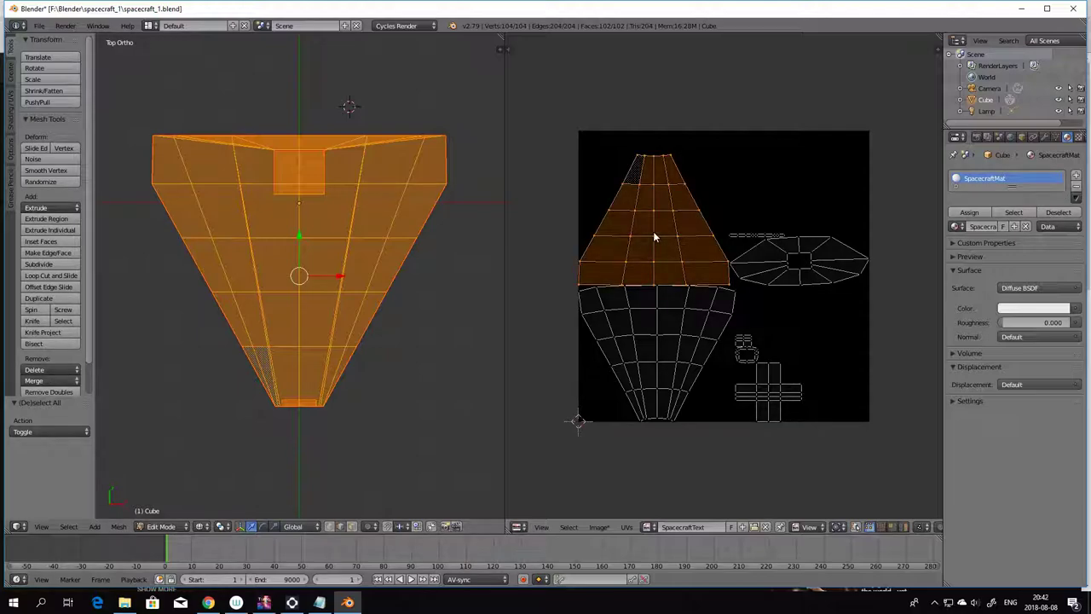
key(g)
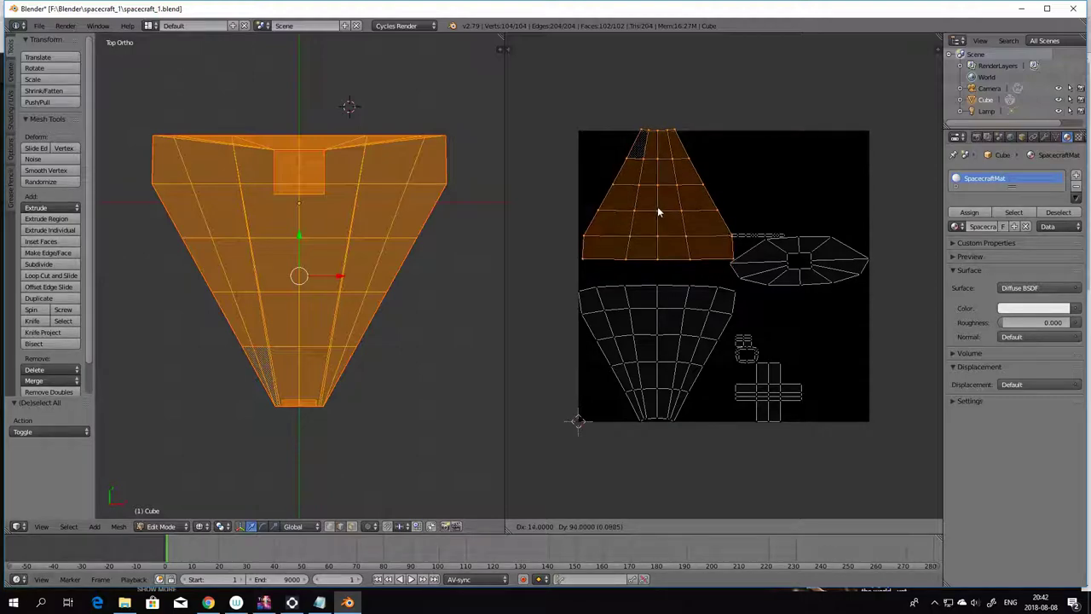
click(656, 219)
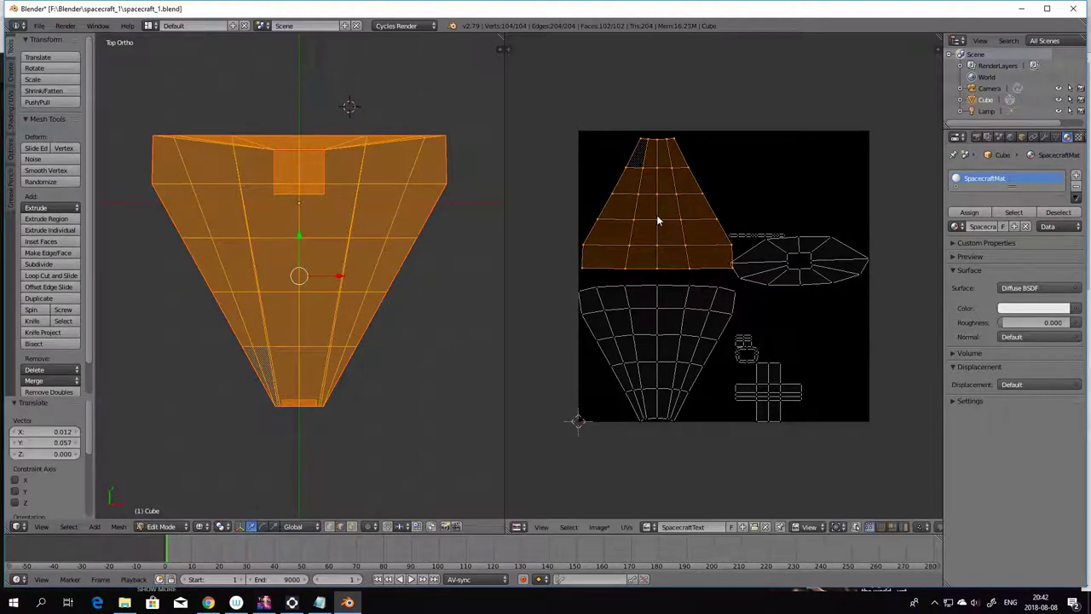
- Reposition the lower tapered-body UV island
click(668, 361)
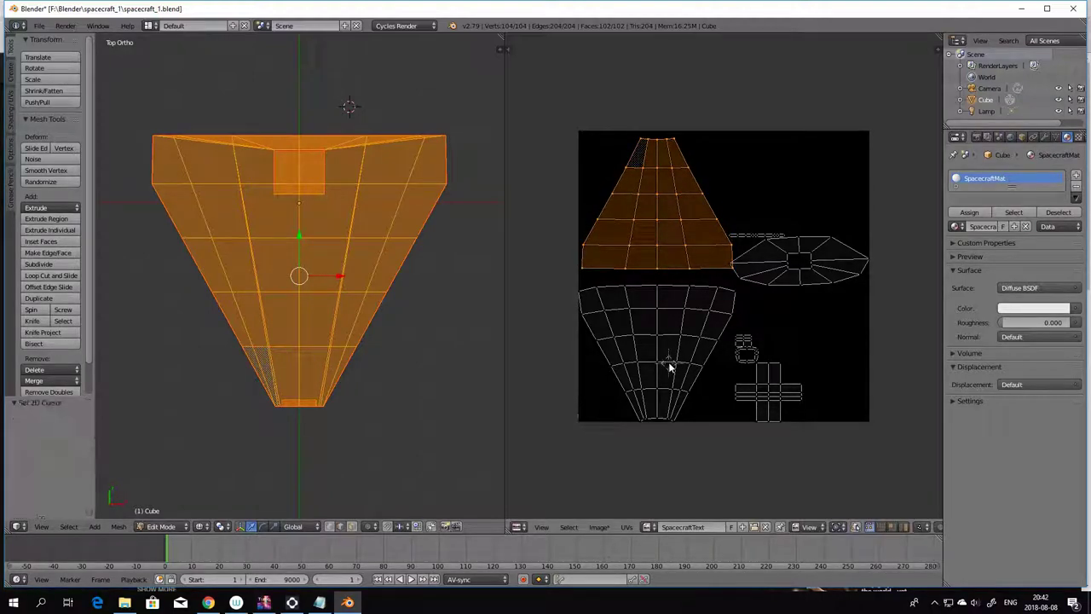
key(a)
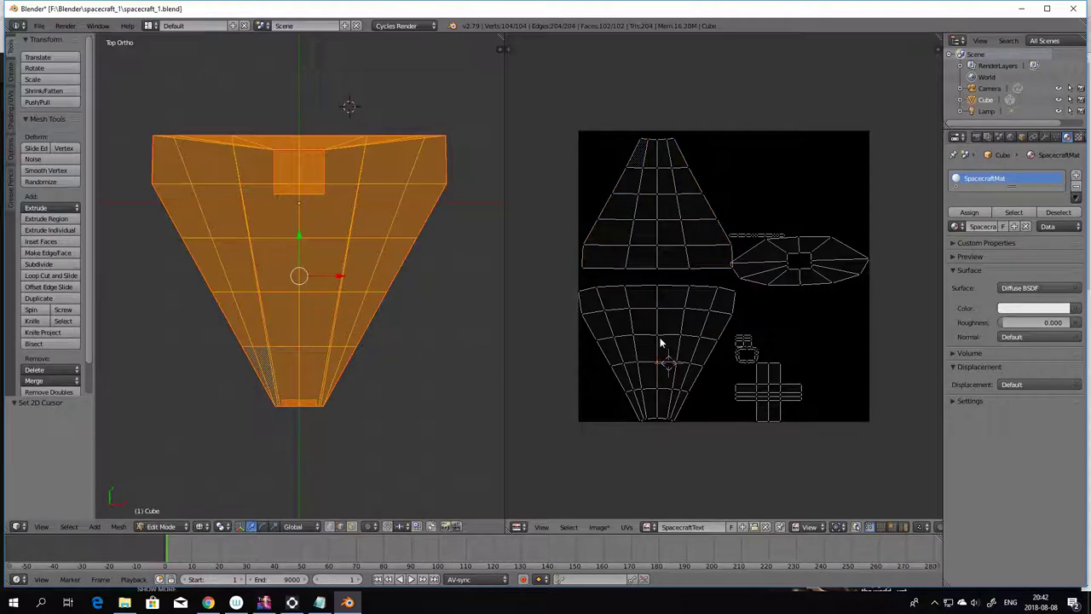
key(g)
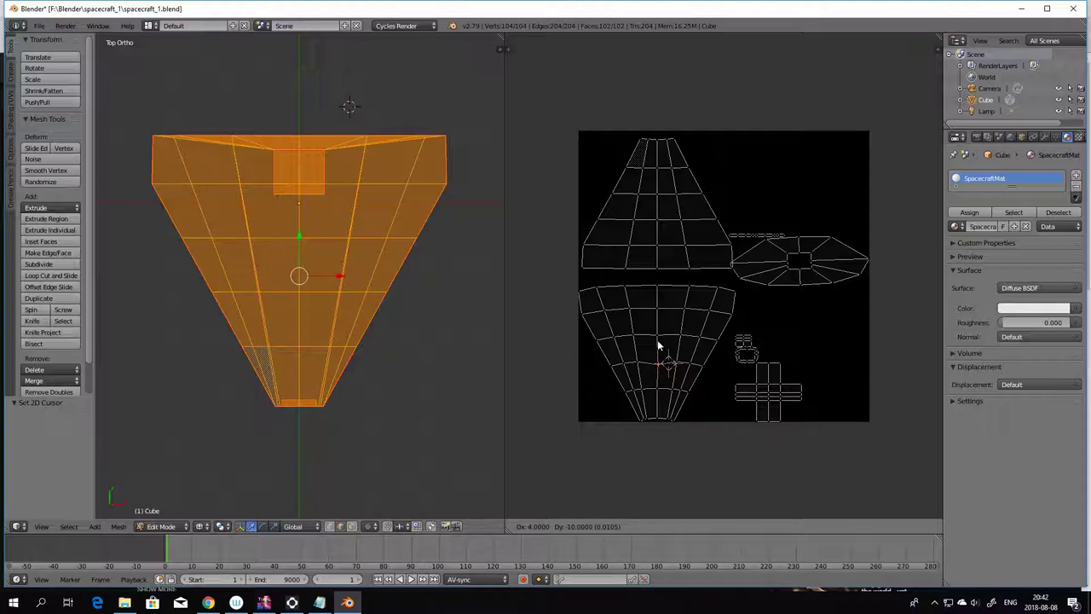
click(657, 345)
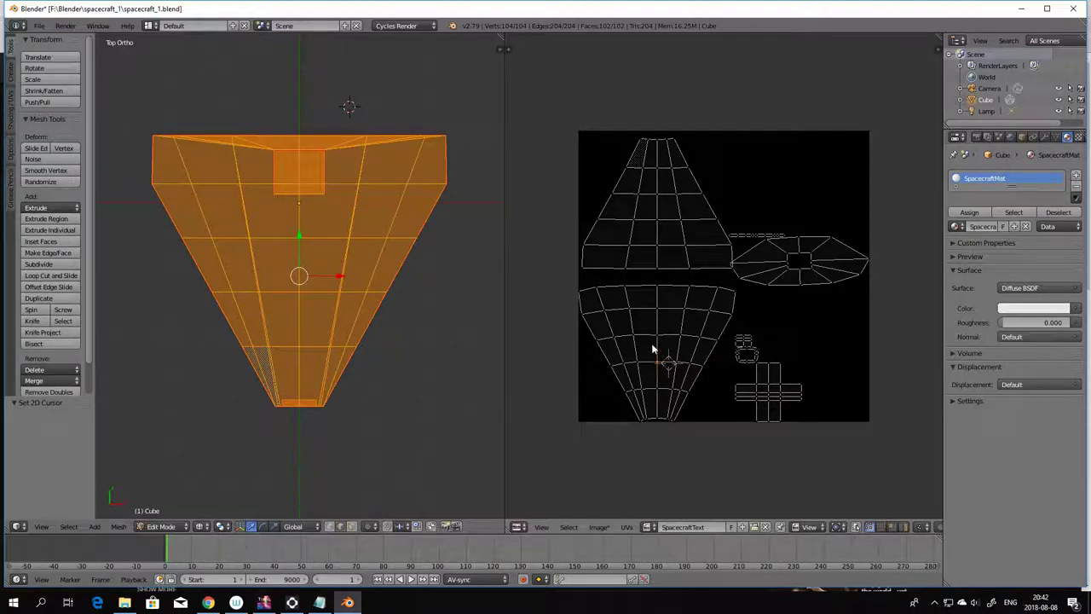
key(l)
key(g)
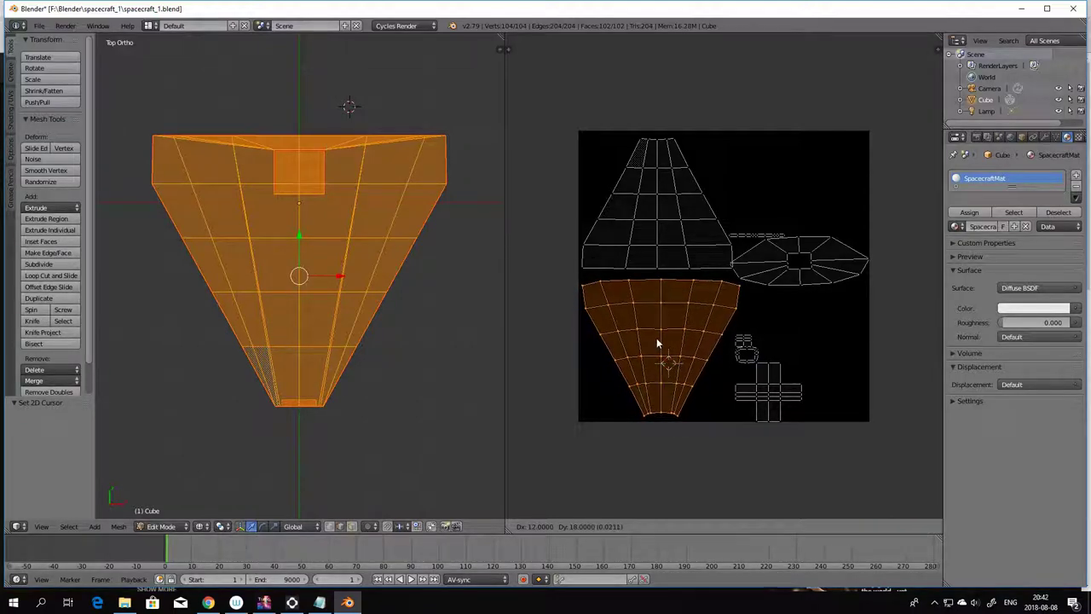
click(657, 340)
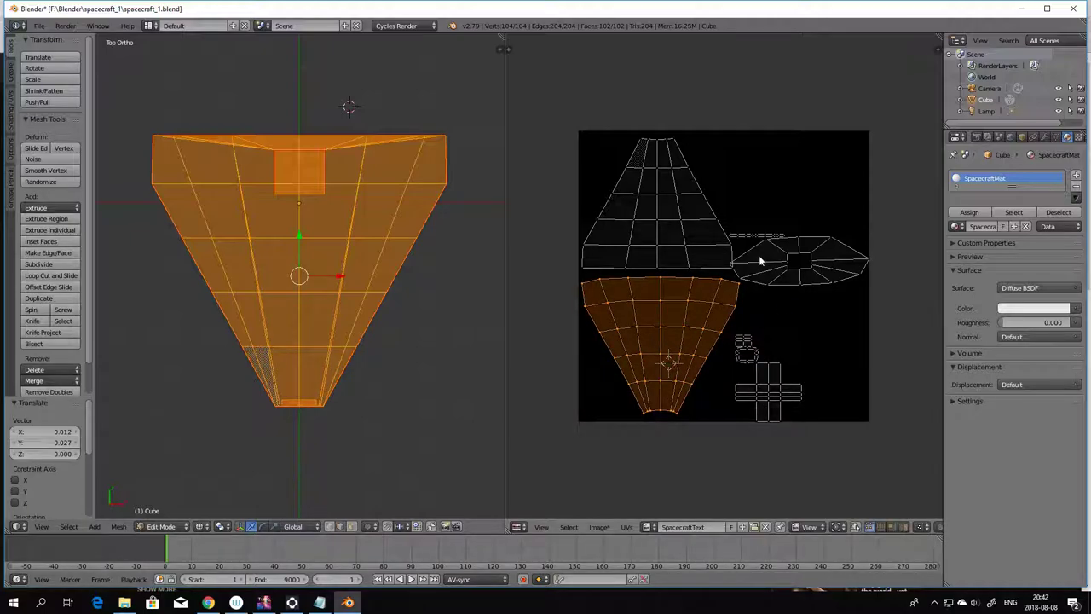
- Nudge a UV element slightly and show the image editor's properties sidebar
key(a)
key(g)
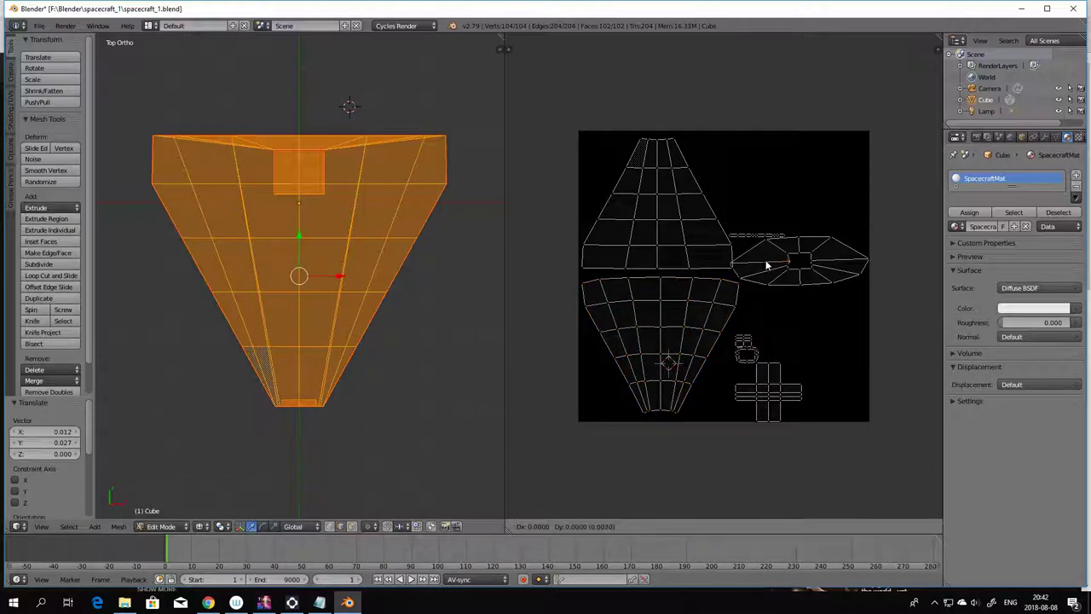
click(767, 265)
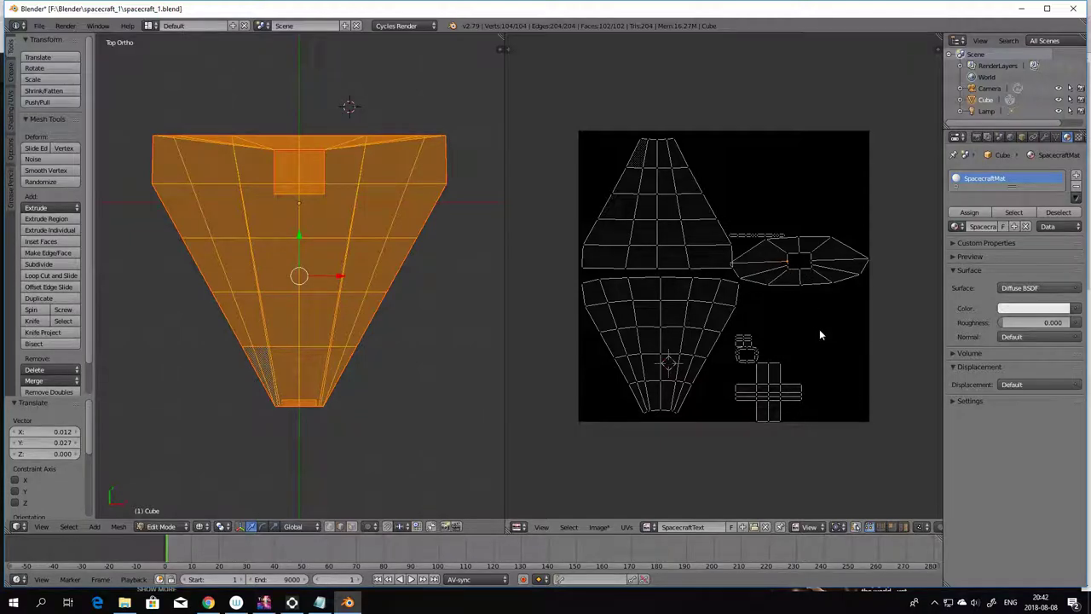
key(n)
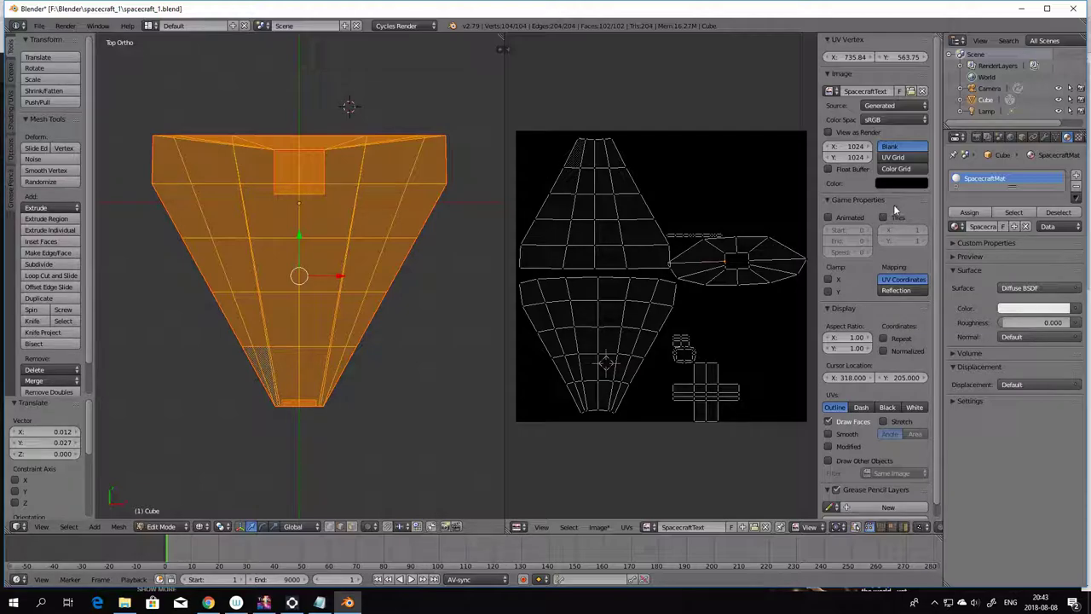
- Enable Stretch display, move the octagon island top-right and rotate it 0.872°
click(884, 422)
key(n)
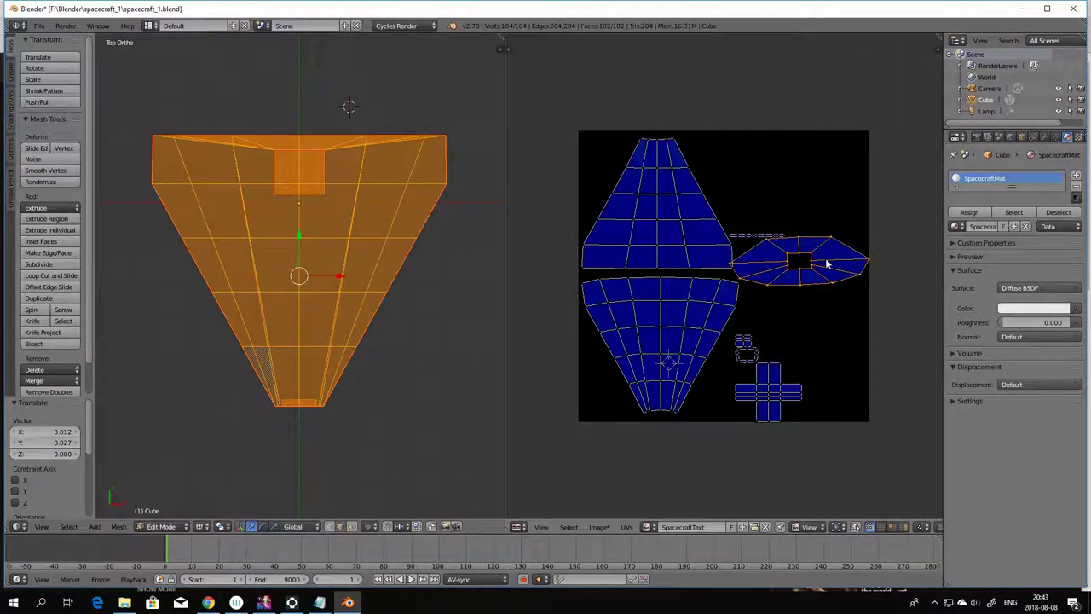
key(g)
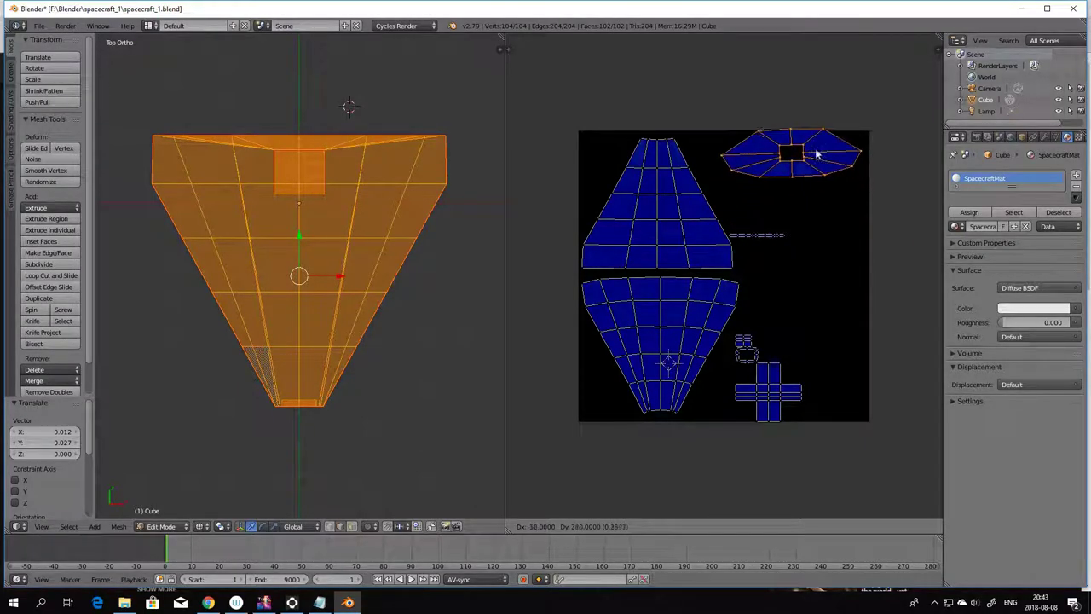
click(804, 174)
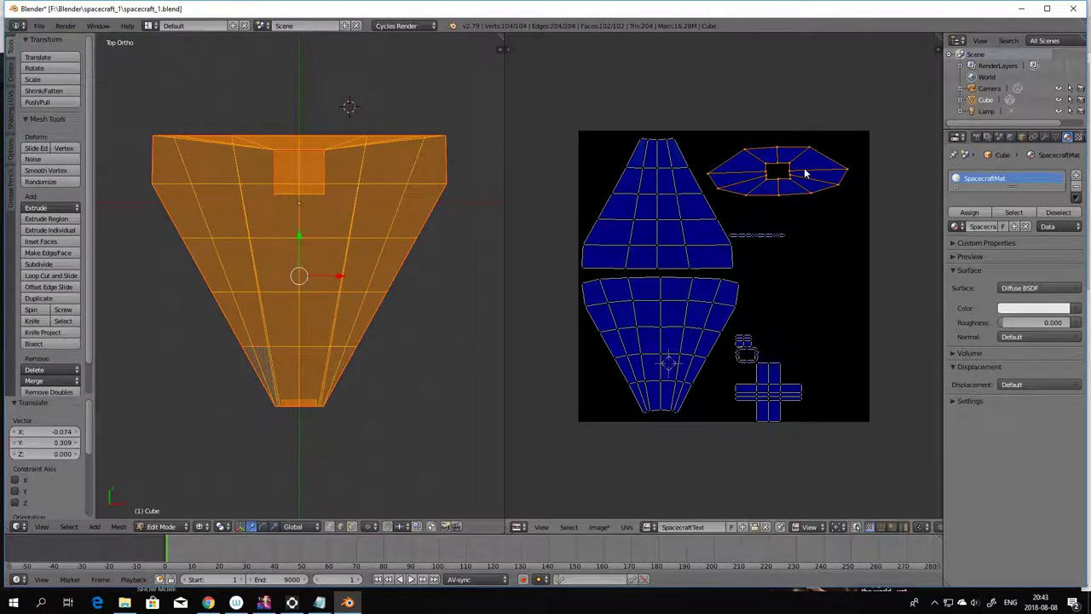
key(r)
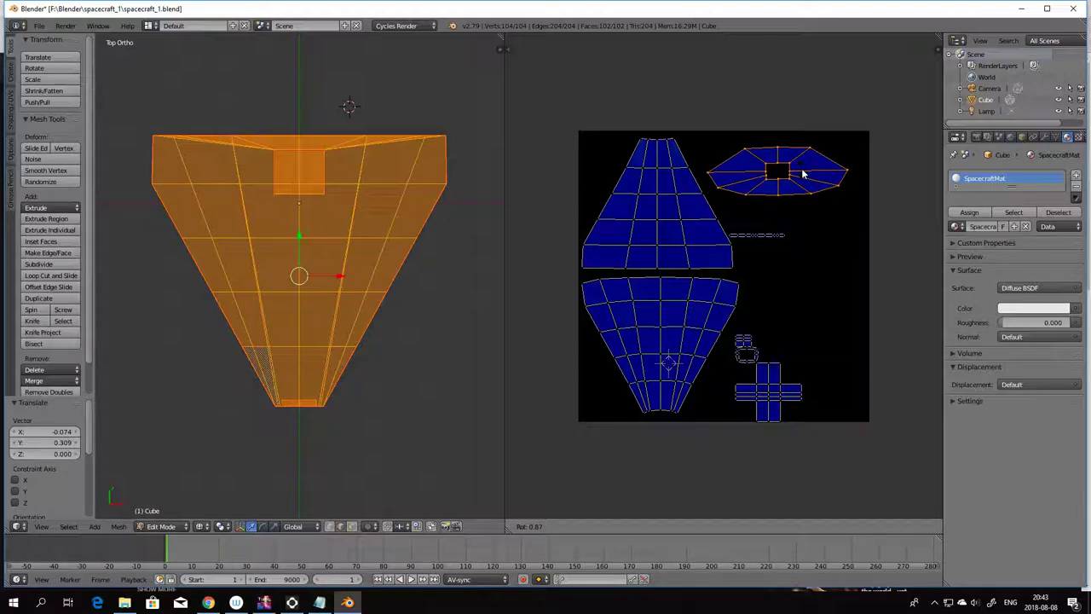
click(802, 174)
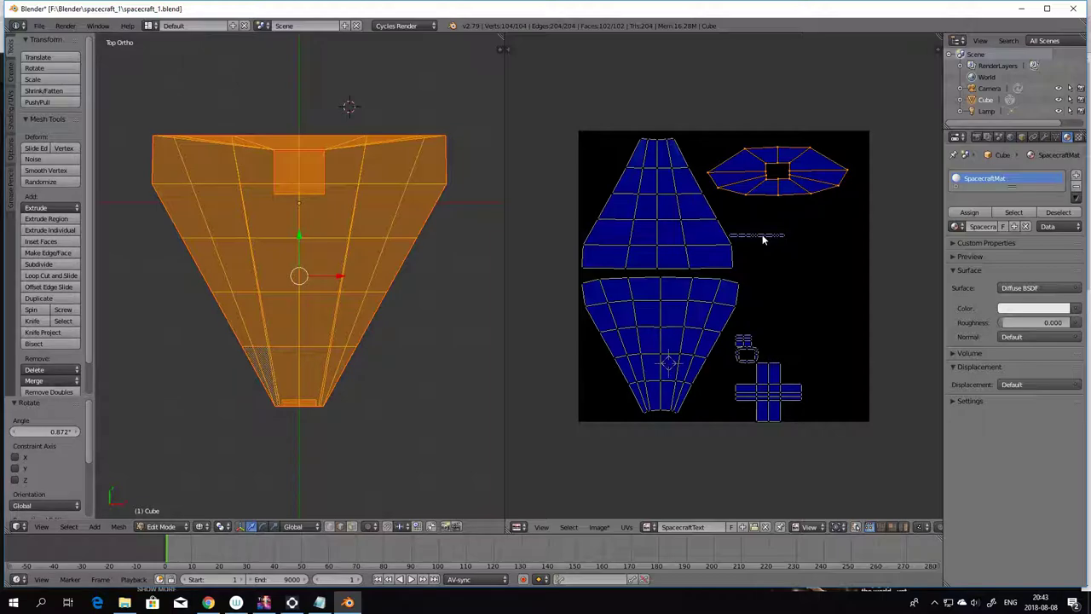
key(a)
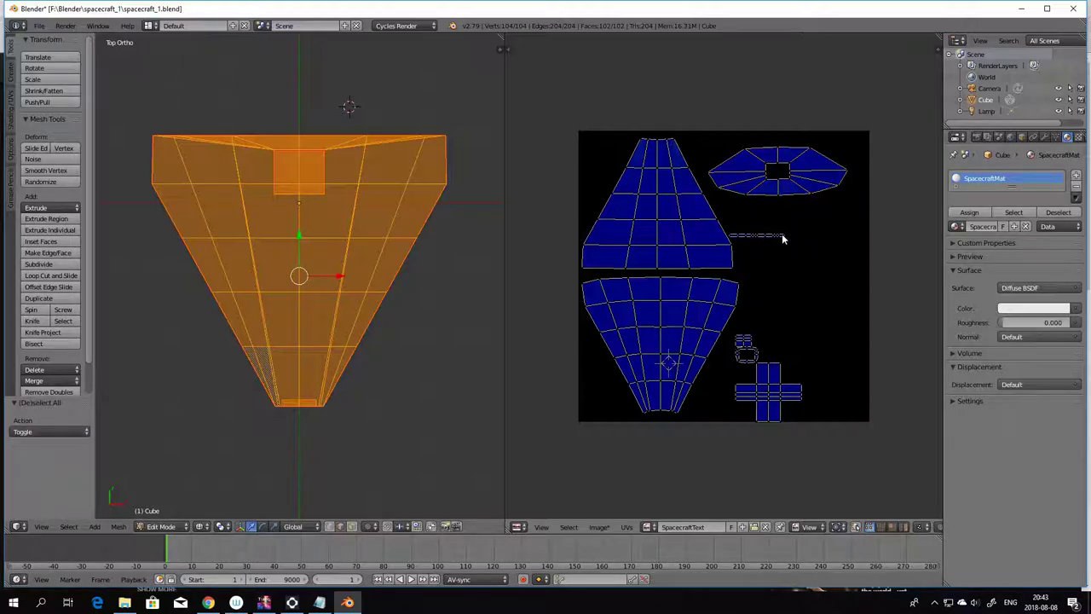
- Move the thin strip island lower right and the small square island below it
key(l)
key(g)
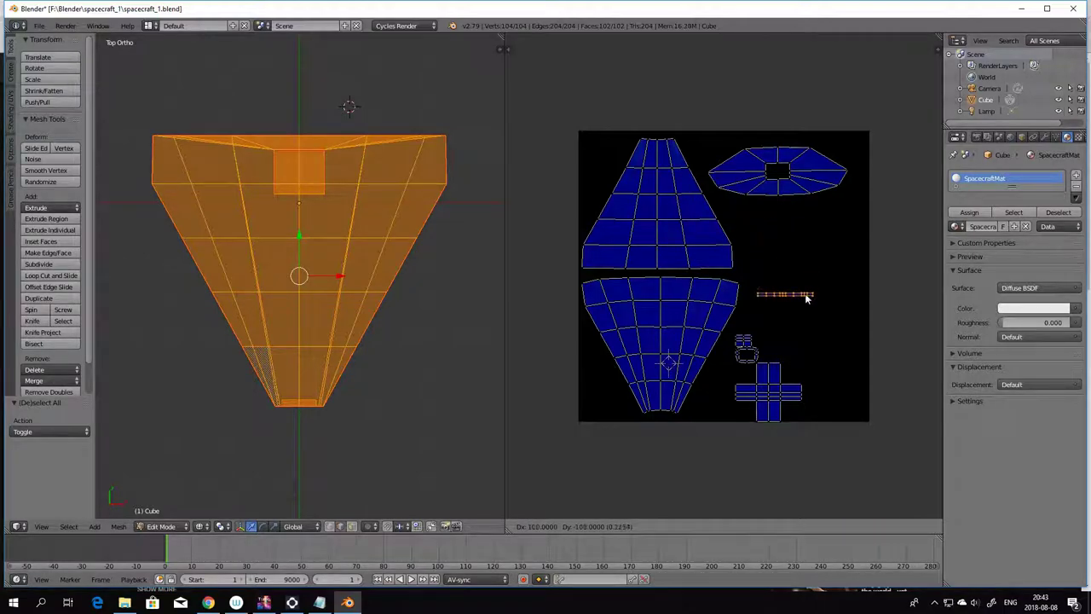
click(805, 292)
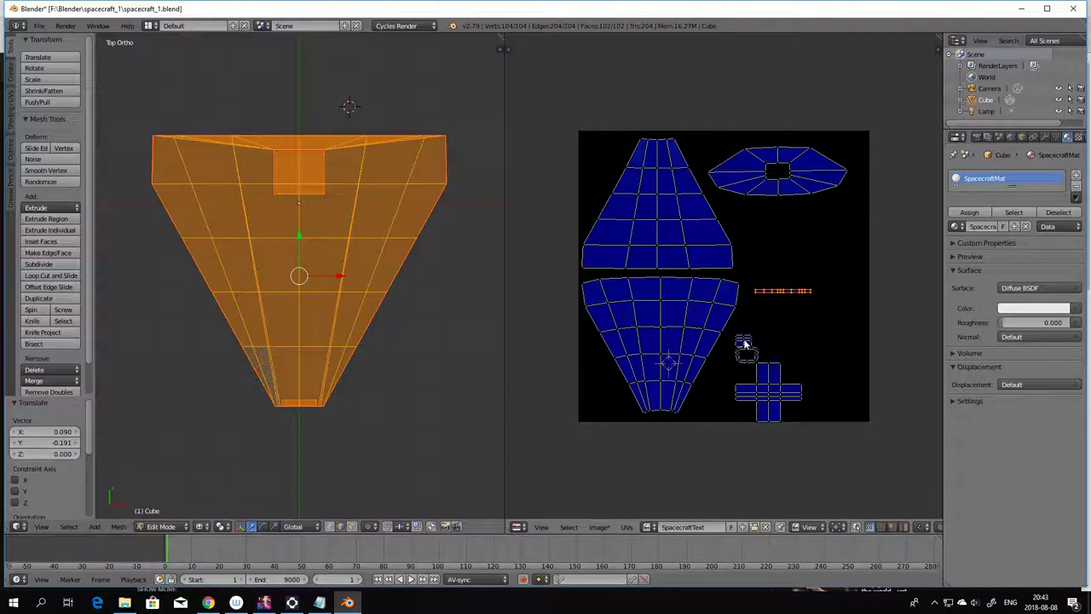
key(l)
key(g)
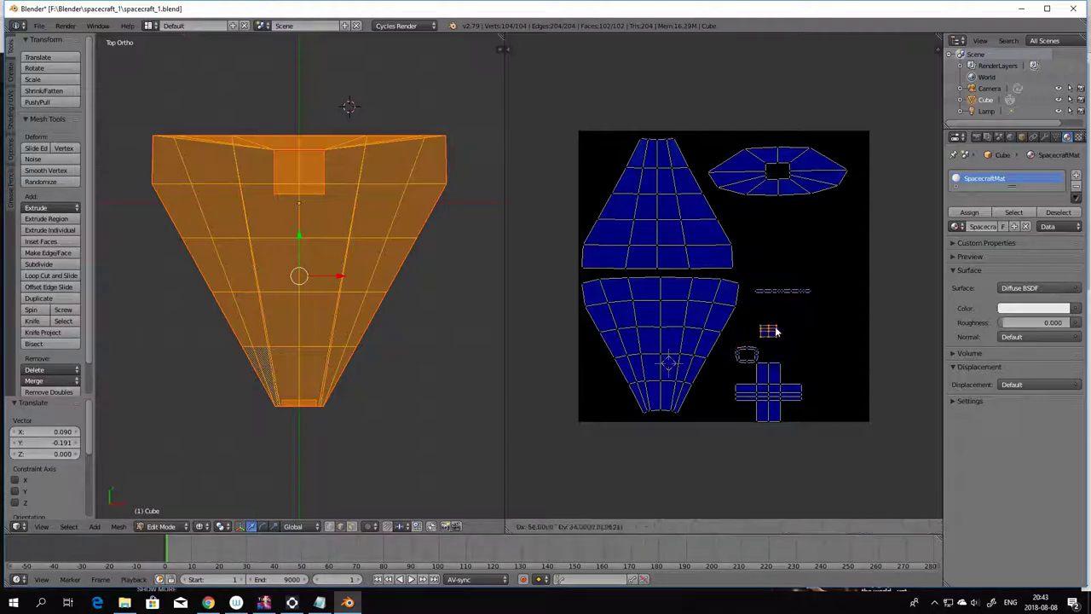
click(782, 314)
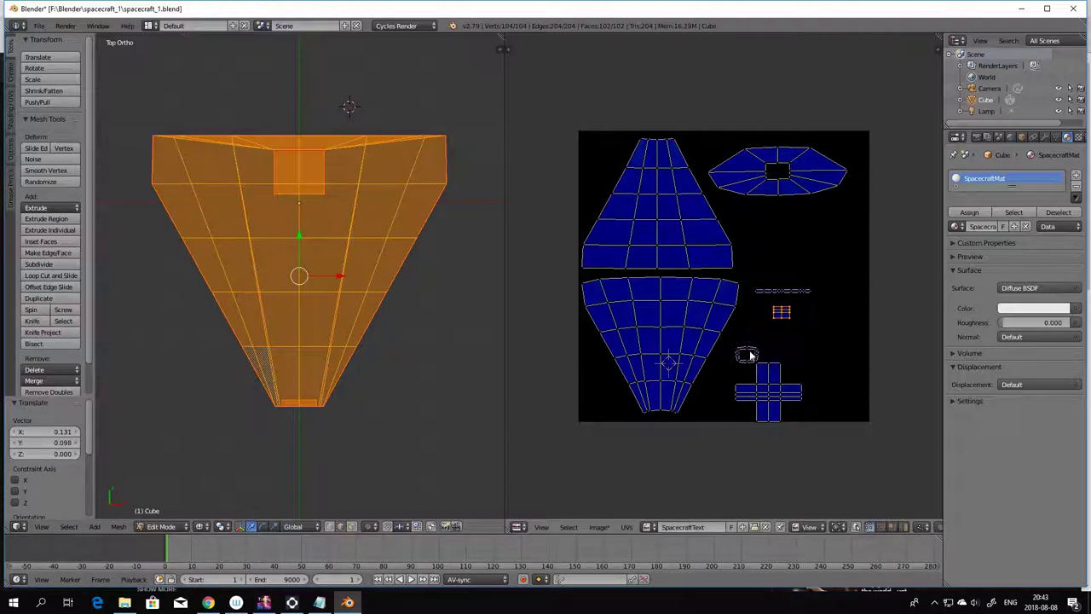
- Place the round island below the square and shift the cross island up-right
right_click(751, 352)
key(l)
key(g)
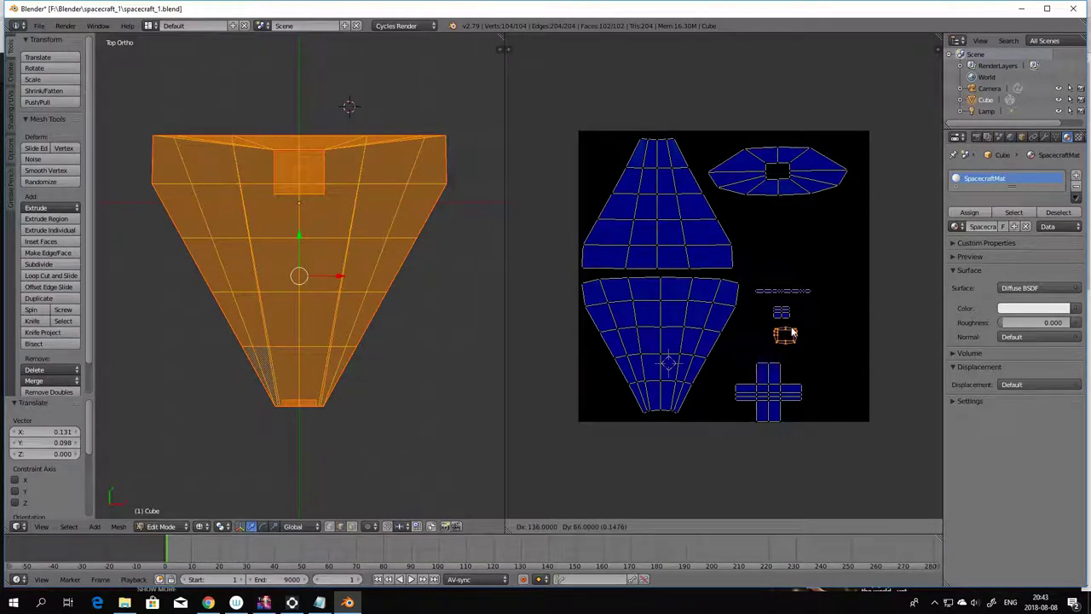
click(788, 332)
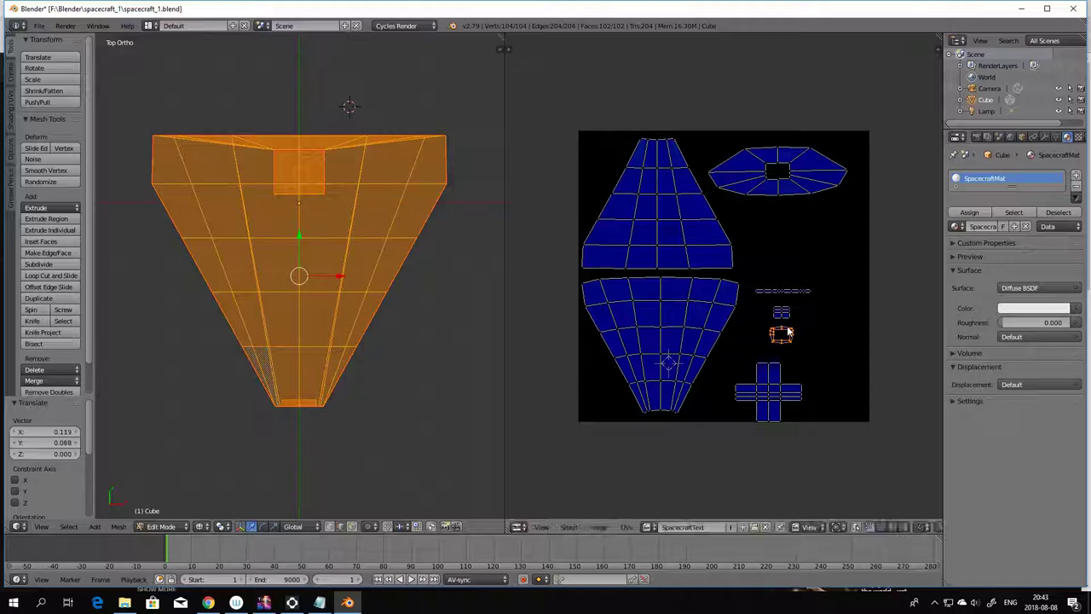
right_click(774, 378)
key(l)
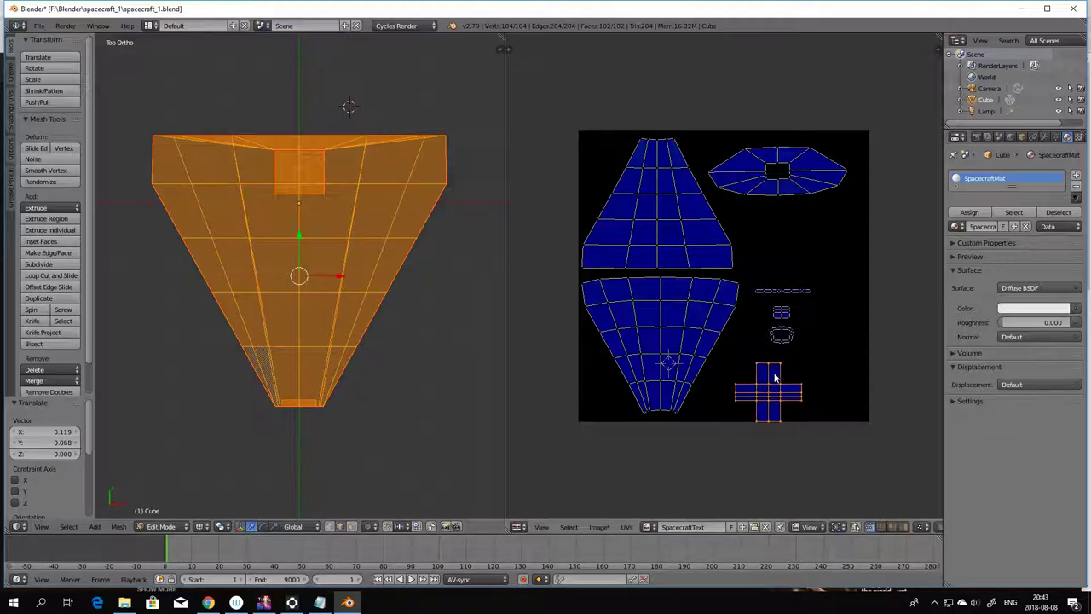
key(g)
click(789, 369)
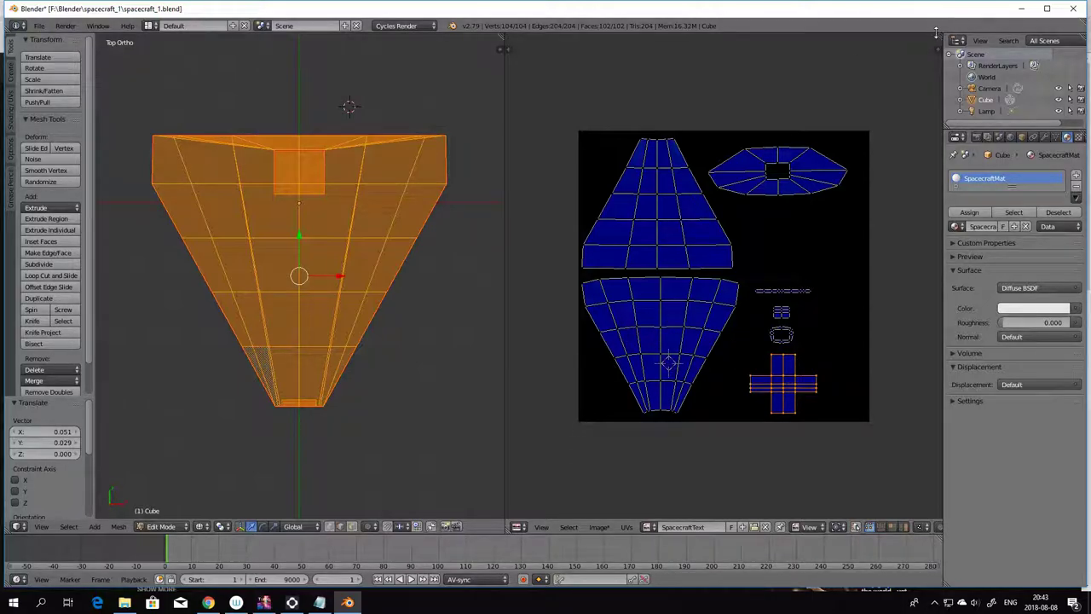
- Split the UV editor in two, and in the upper view deselect all and untick Stretch
drag(938, 35, 906, 326)
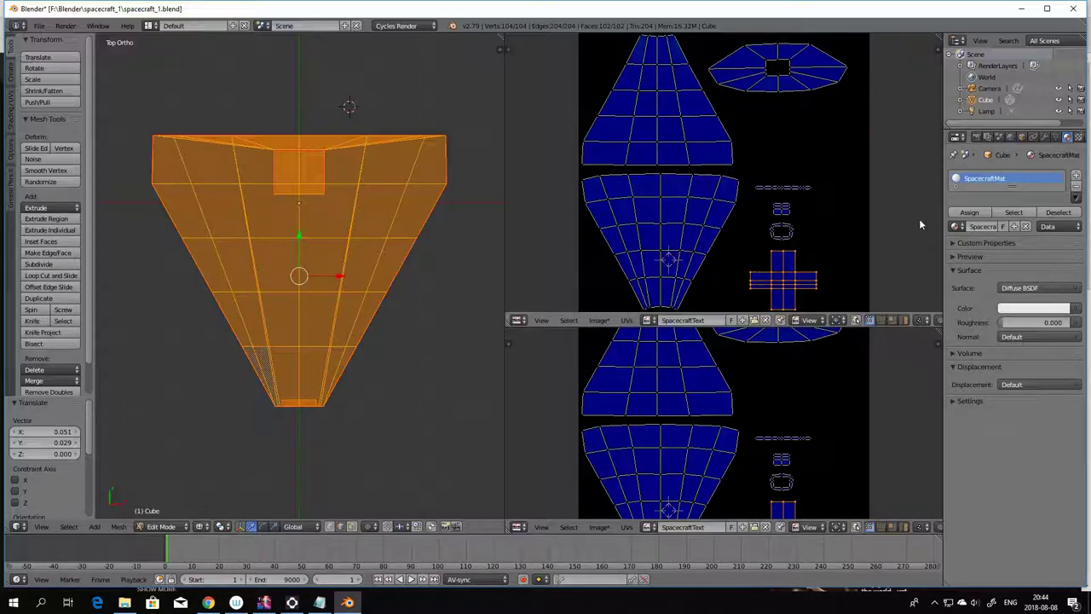
key(n)
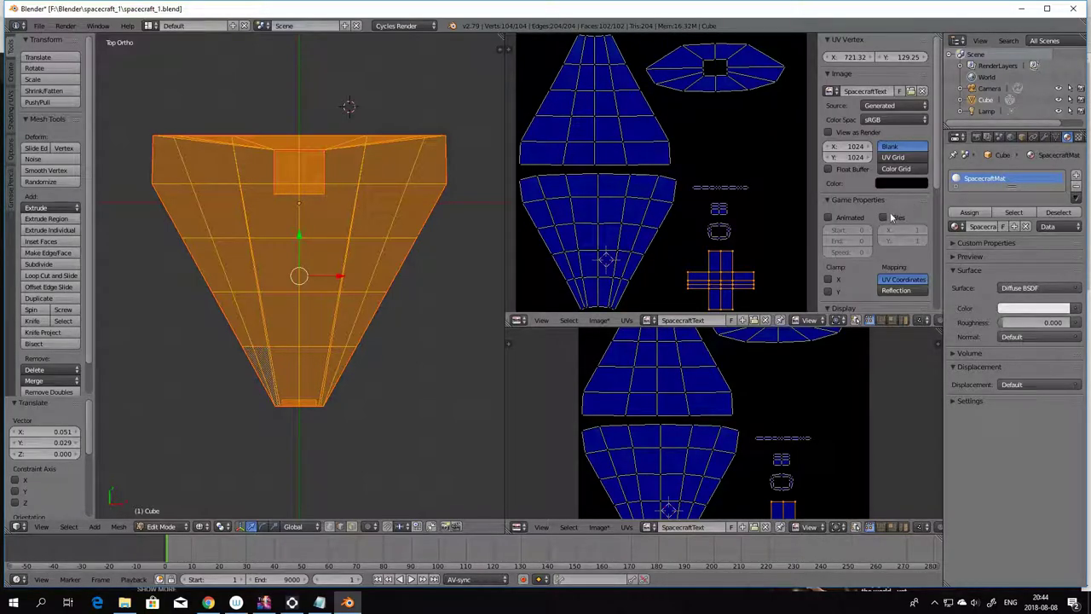
scroll(903, 213, up, 2)
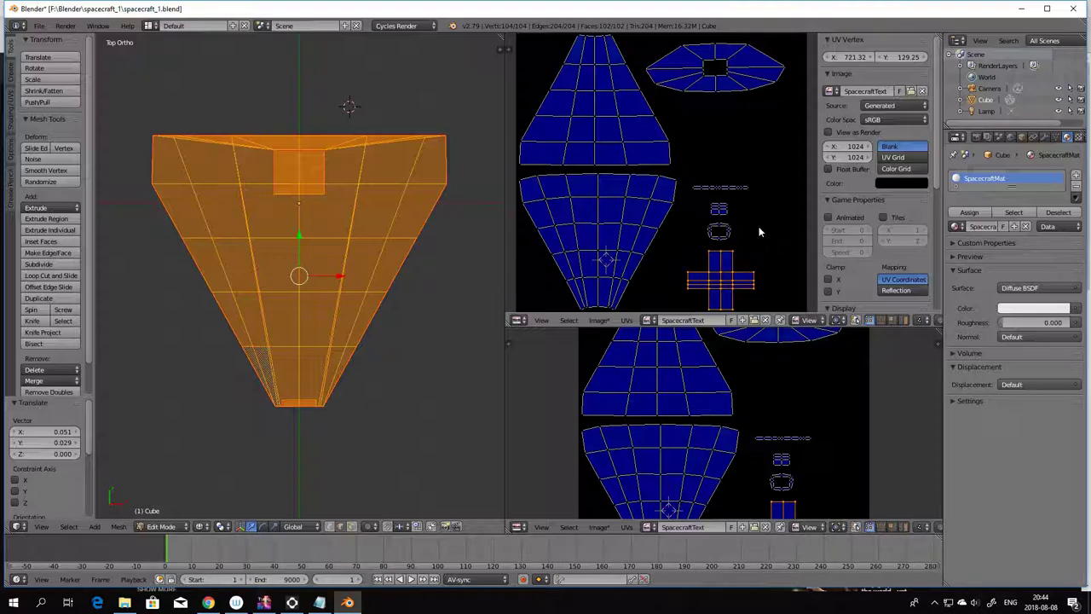
key(a)
scroll(894, 236, down, 2)
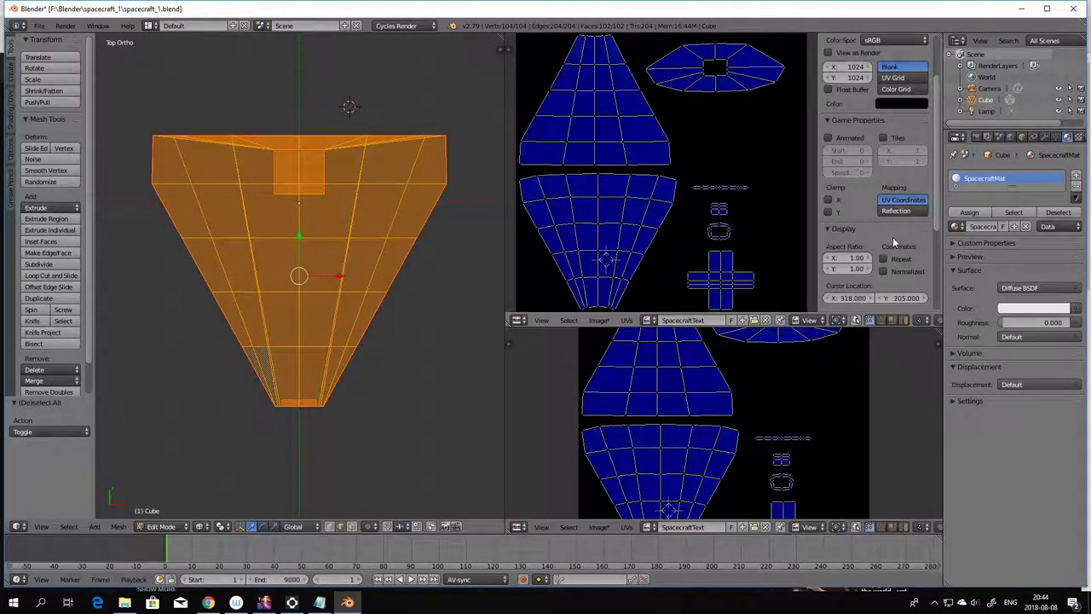
scroll(892, 237, down, 3)
click(883, 251)
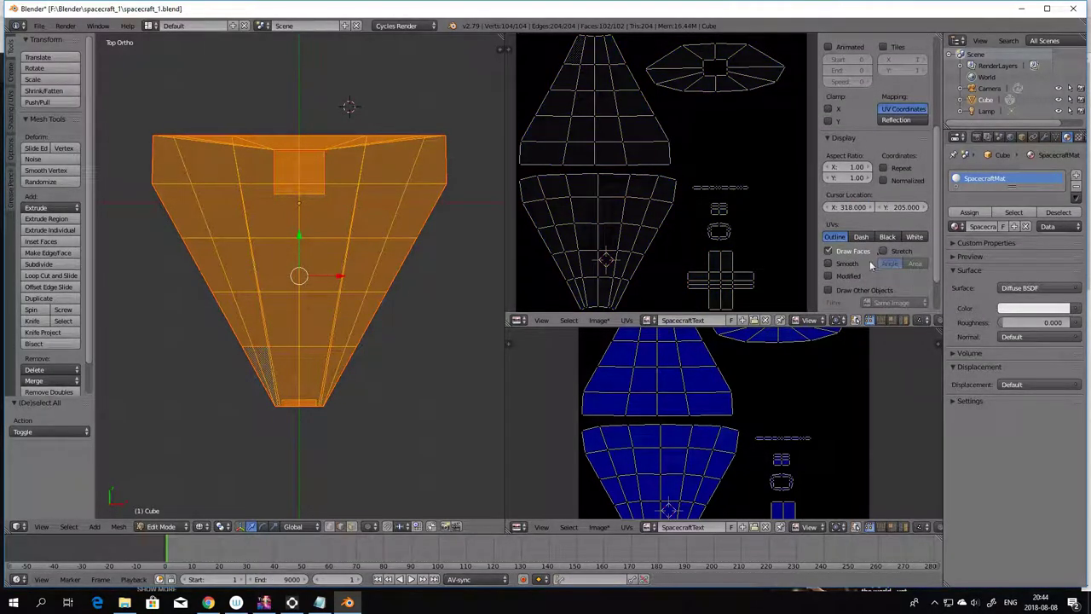
key(n)
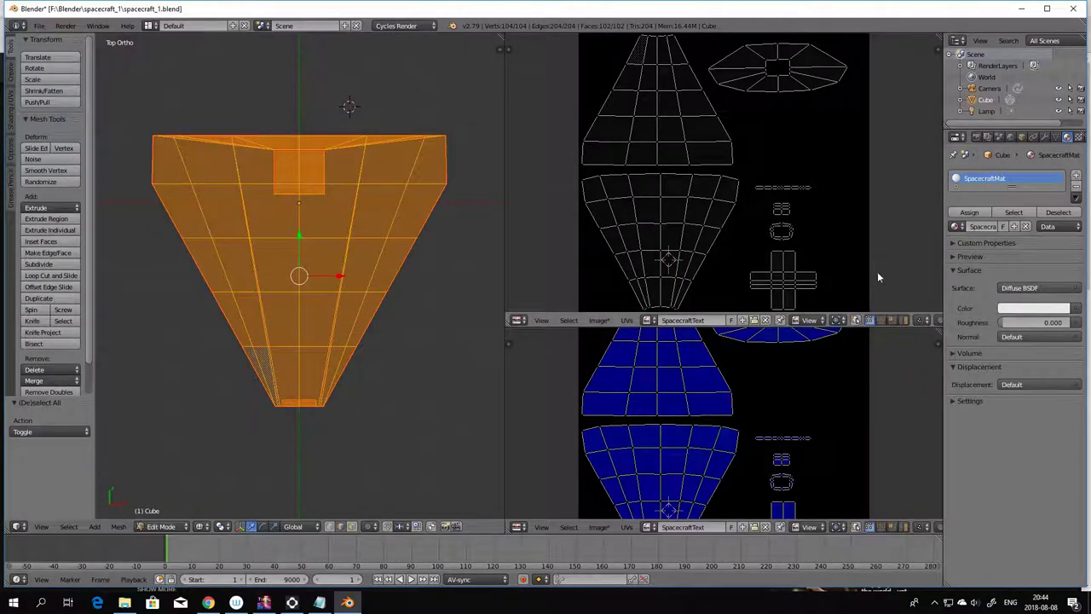
- Turn the lower view into the Node Editor and arrange Diffuse BSDF and Material Output
click(517, 526)
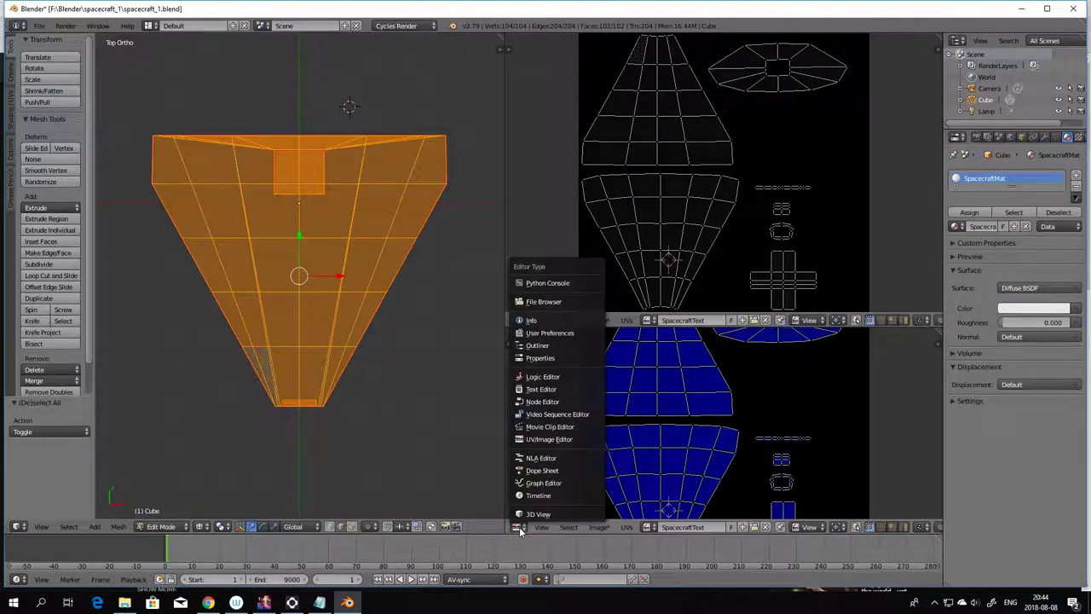
click(543, 402)
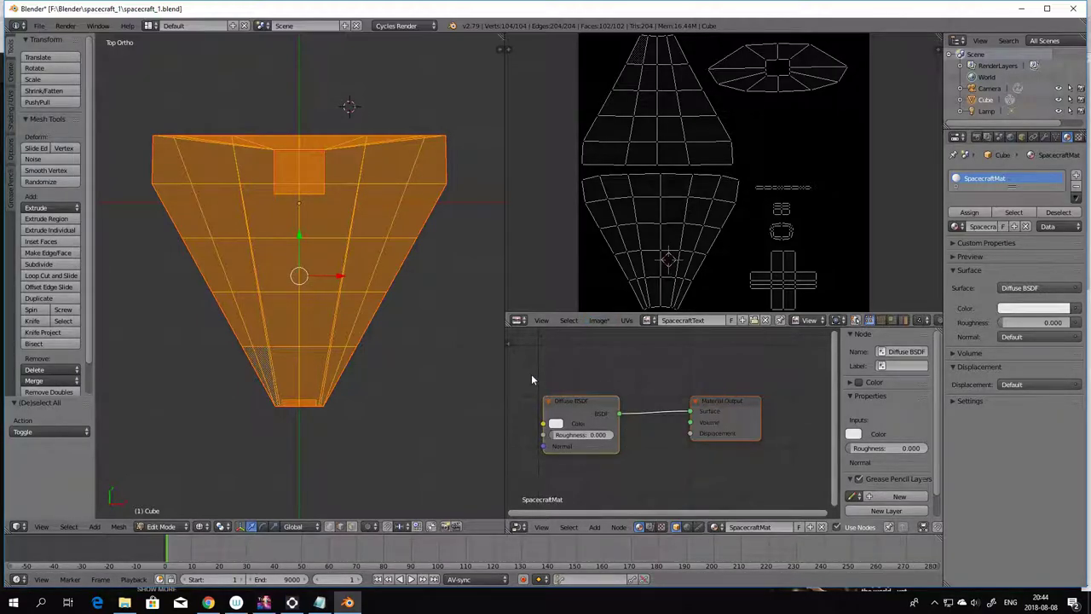
mouse_move(594, 415)
shift+mouse_down()
mouse_move(645, 397)
mouse_move(580, 385)
mouse_move(580, 419)
mouse_move(580, 378)
mouse_move(673, 472)
mouse_move(784, 424)
mouse_move(658, 372)
mouse_move(639, 402)
shift+mouse_up()
click(722, 403)
drag(723, 403, 763, 396)
drag(654, 401, 690, 401)
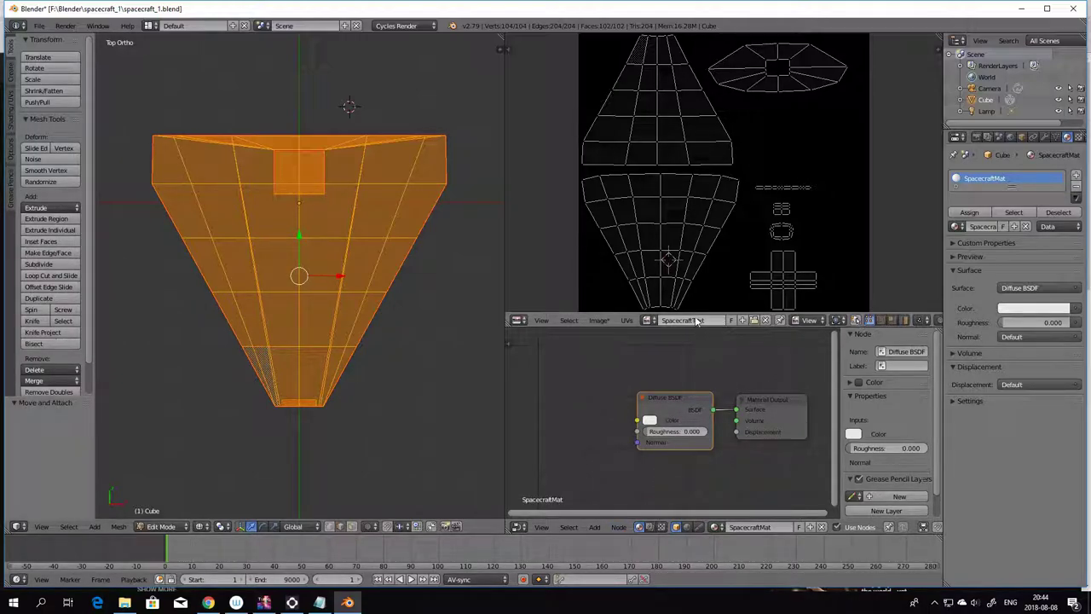
- Add an Image Texture node using SpacecraftText and link its Color to Diffuse BSDF Color
click(594, 526)
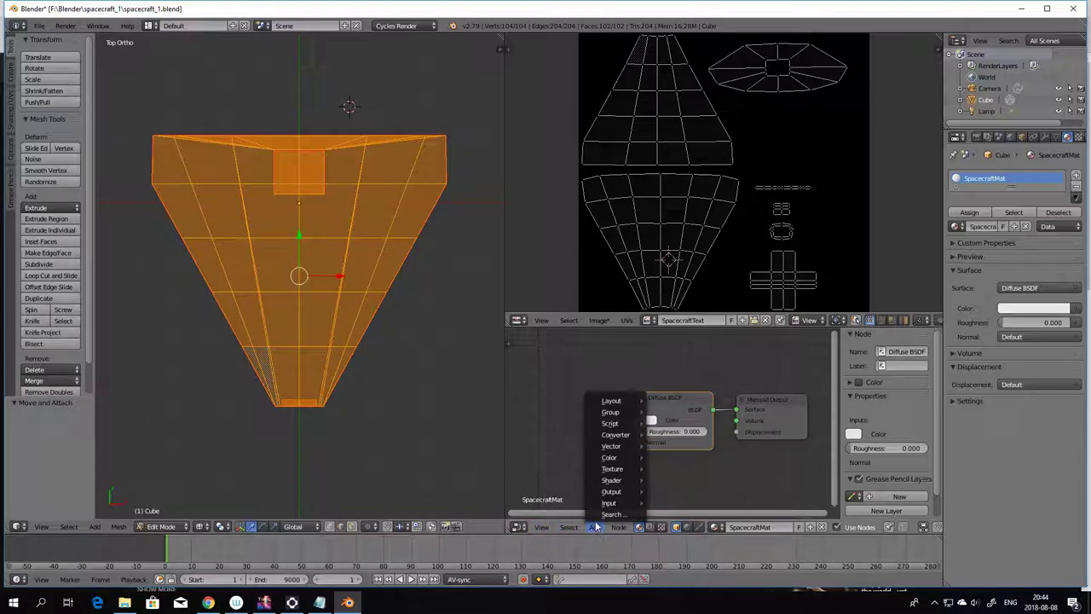
mouse_move(617, 473)
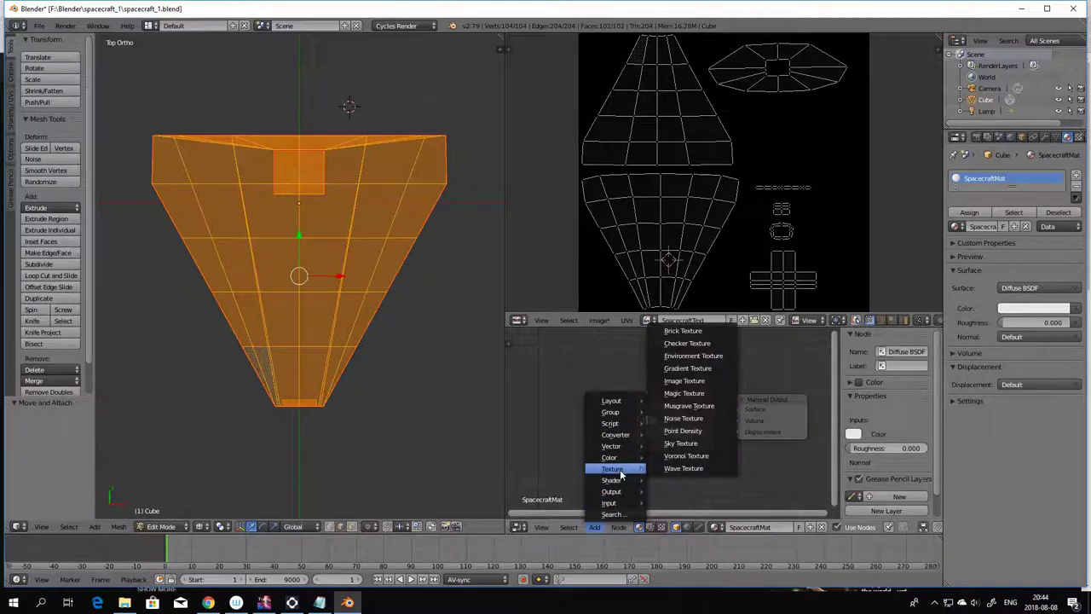
click(713, 382)
click(529, 363)
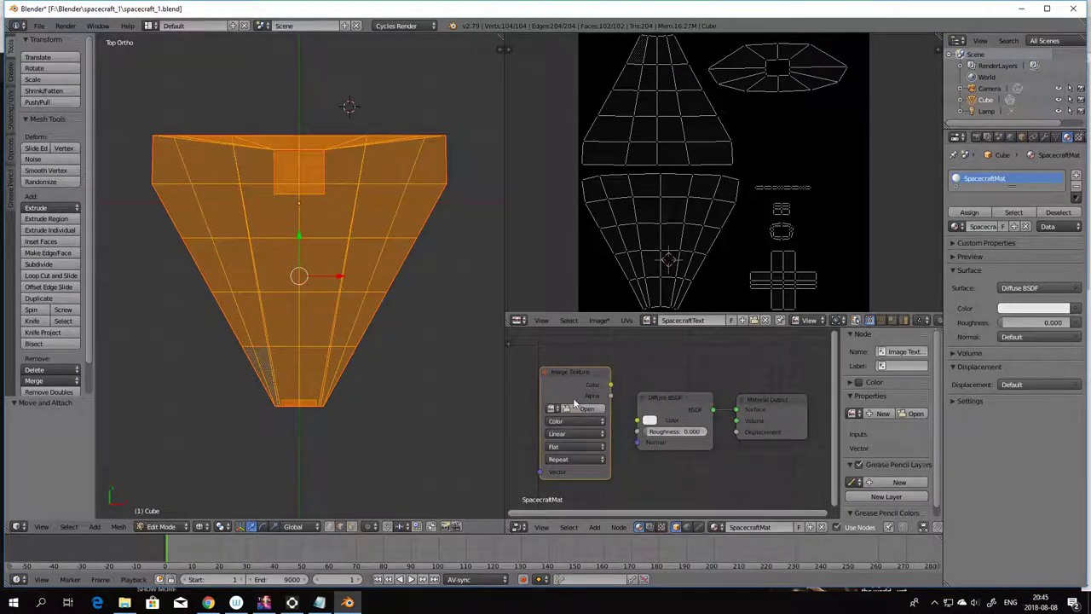
click(553, 410)
click(569, 425)
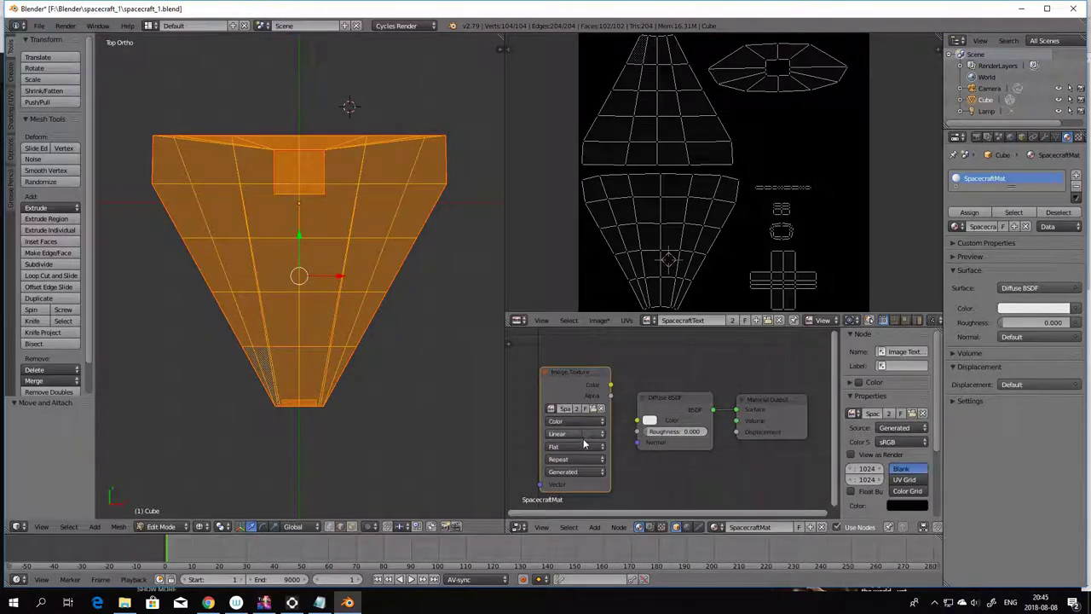
drag(610, 388, 636, 420)
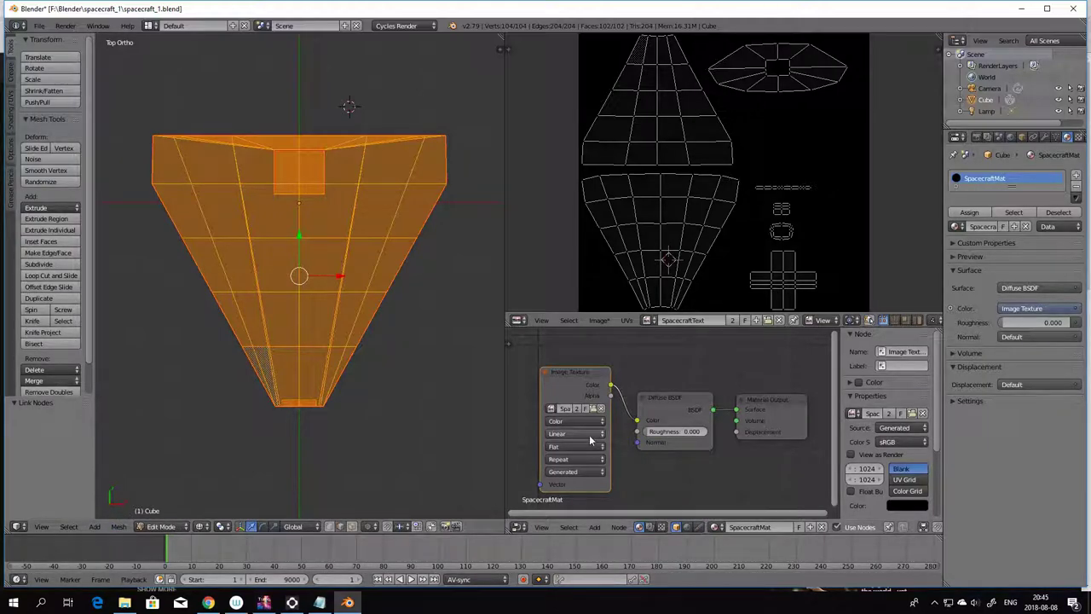
click(17, 526)
- Switch the hull into Texture Paint mode
click(17, 526)
click(162, 527)
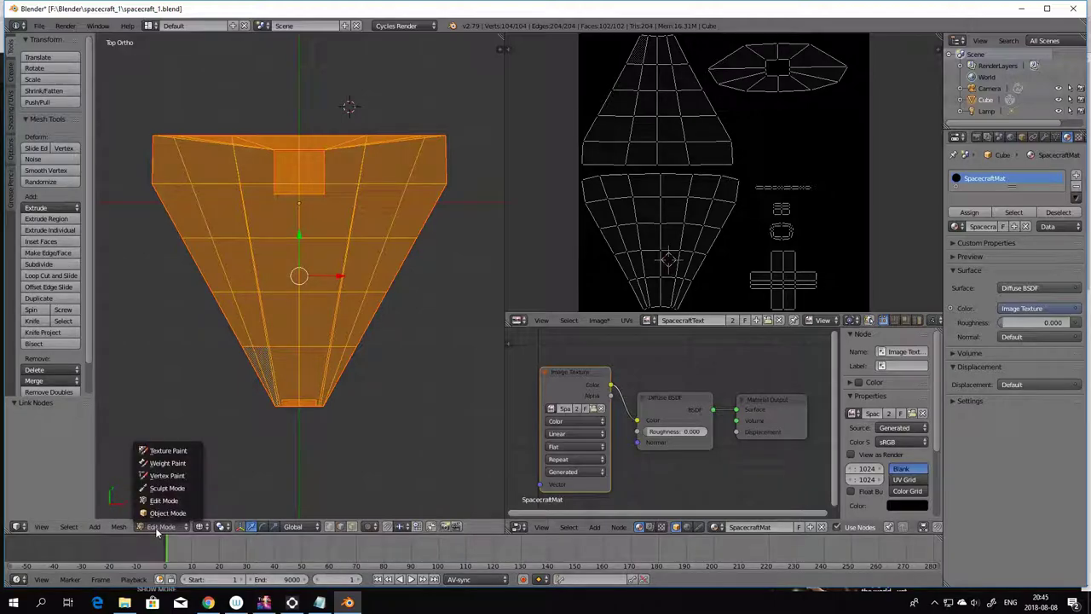
click(166, 452)
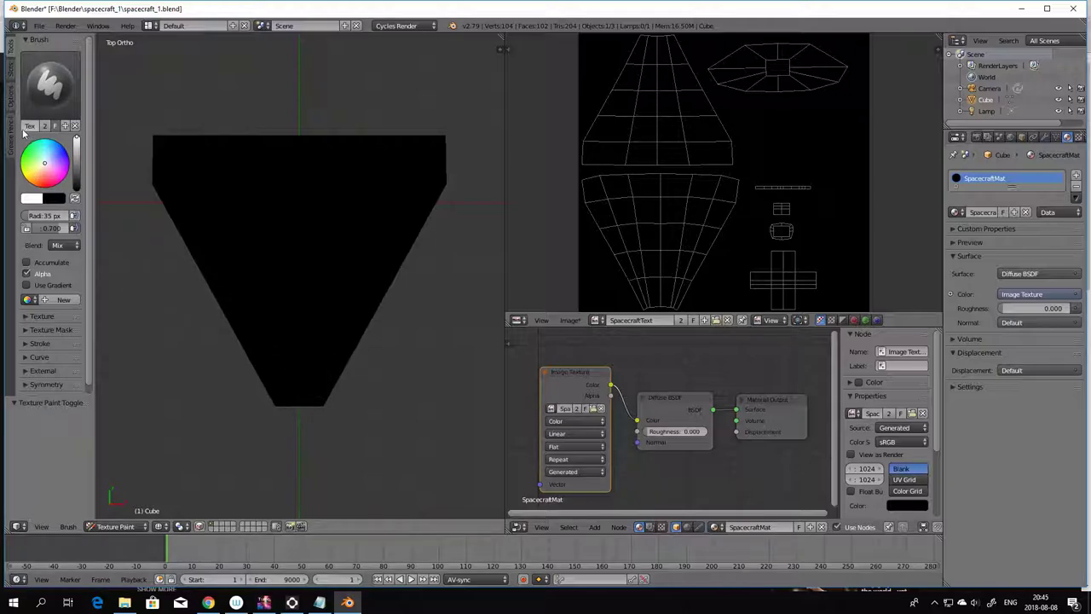
- Pick a paint colour on the wheel, choose the Fill brush, and flood-fill the hull's texture
click(47, 185)
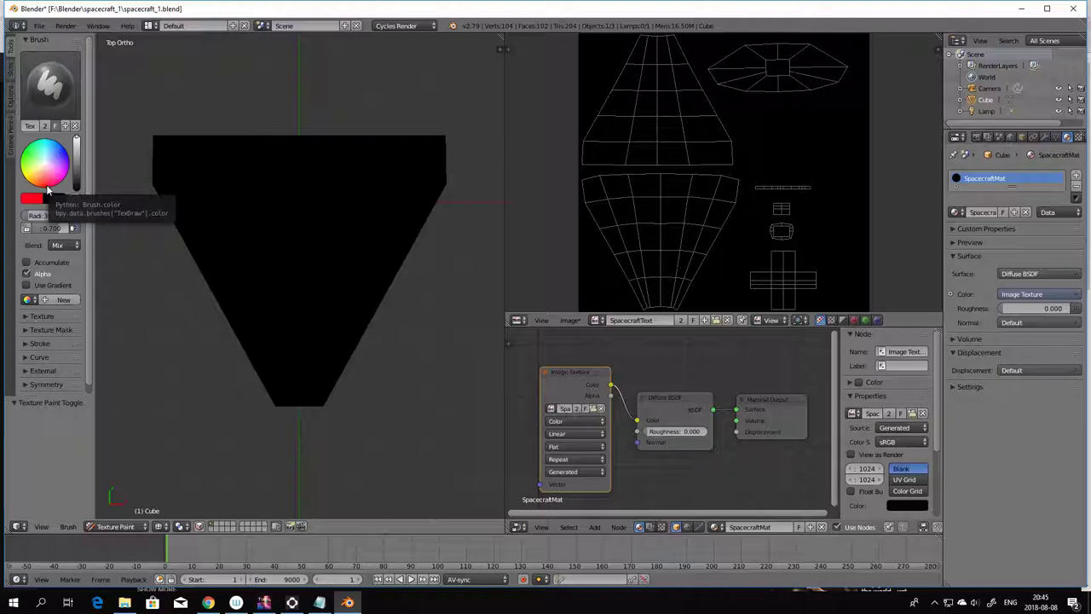
drag(47, 189, 64, 148)
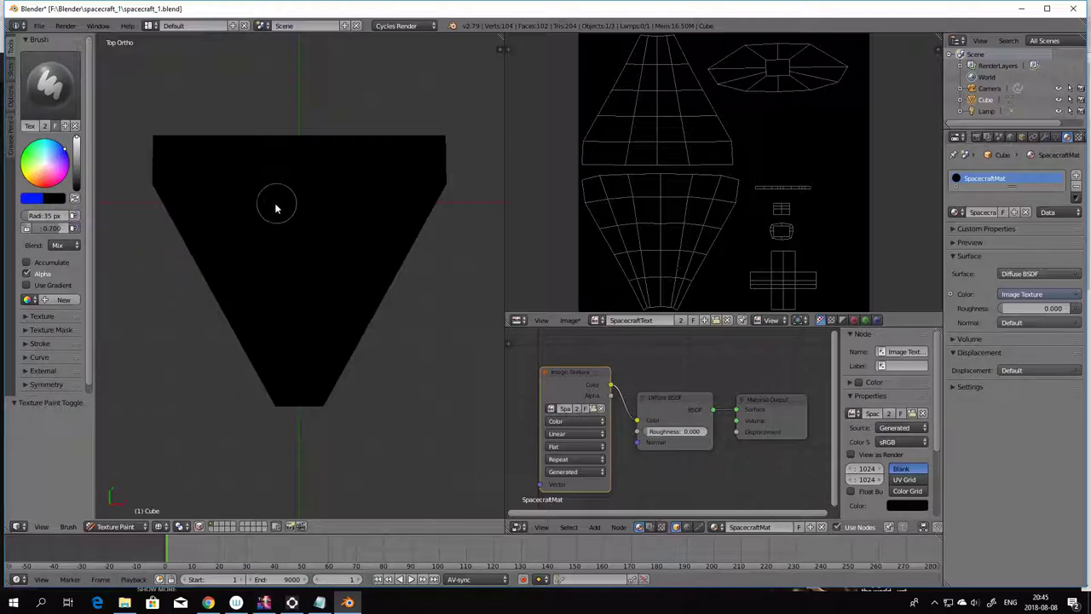
click(48, 87)
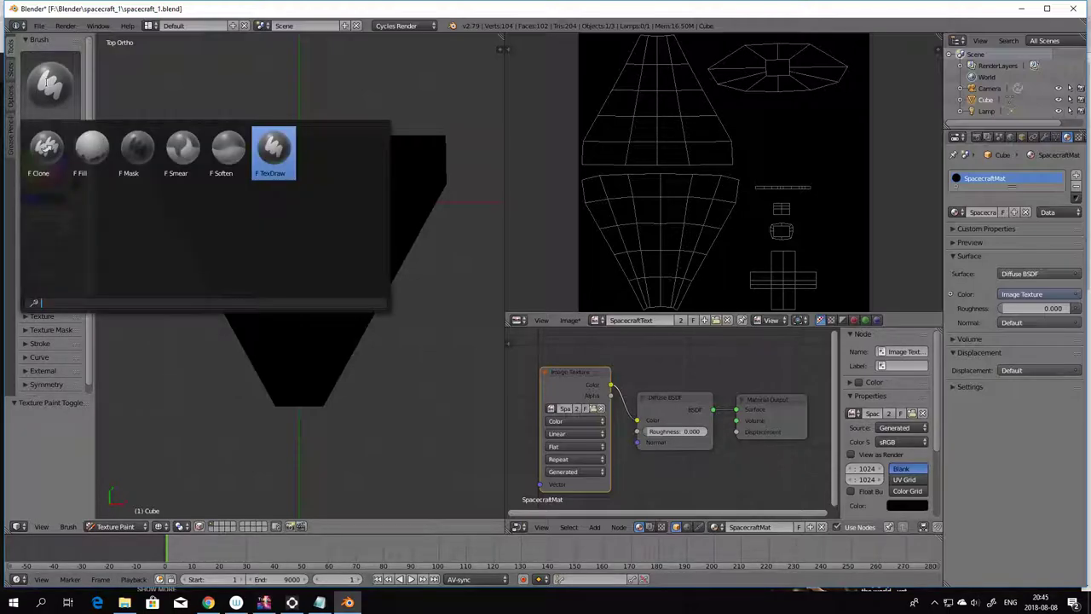
click(94, 154)
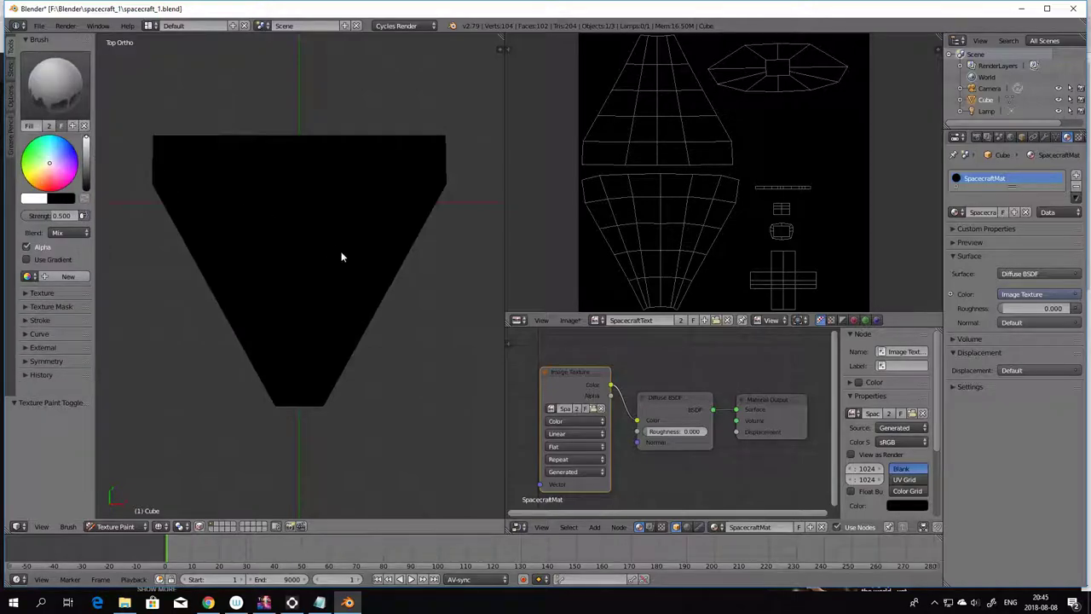
click(300, 236)
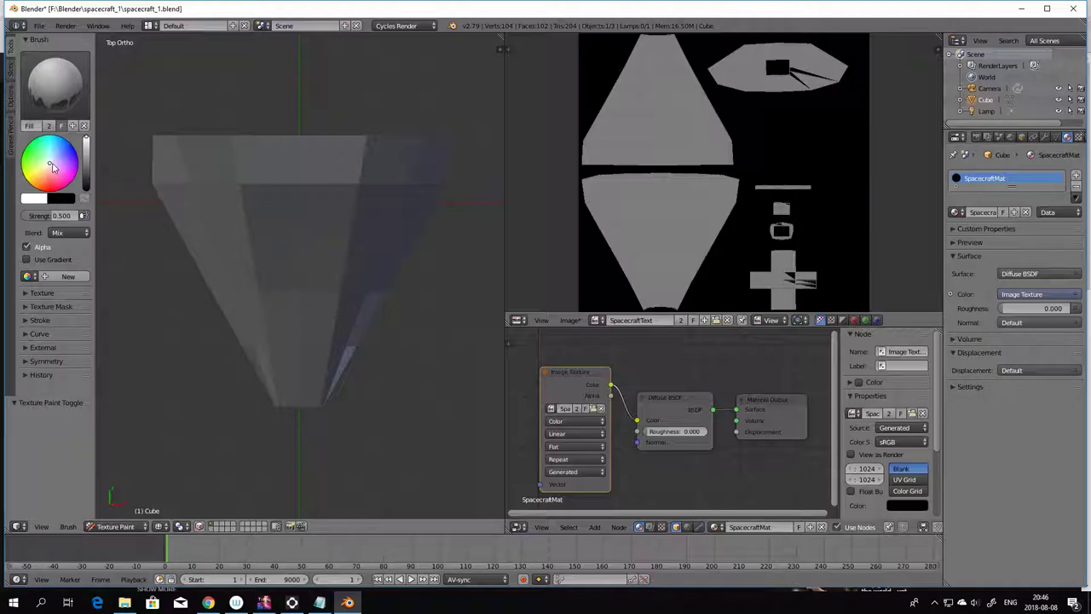
- Pick blue on the colour wheel as the Fill brush colour, reframing the UV islands
drag(49, 166, 74, 150)
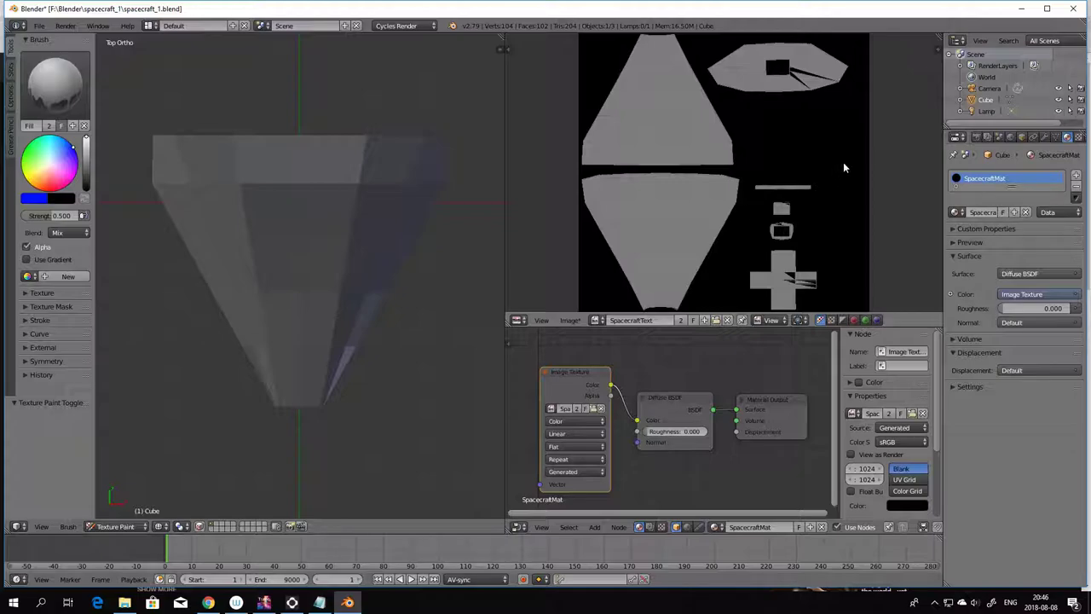
scroll(839, 171, up, 2)
middle_drag(867, 142, 823, 283)
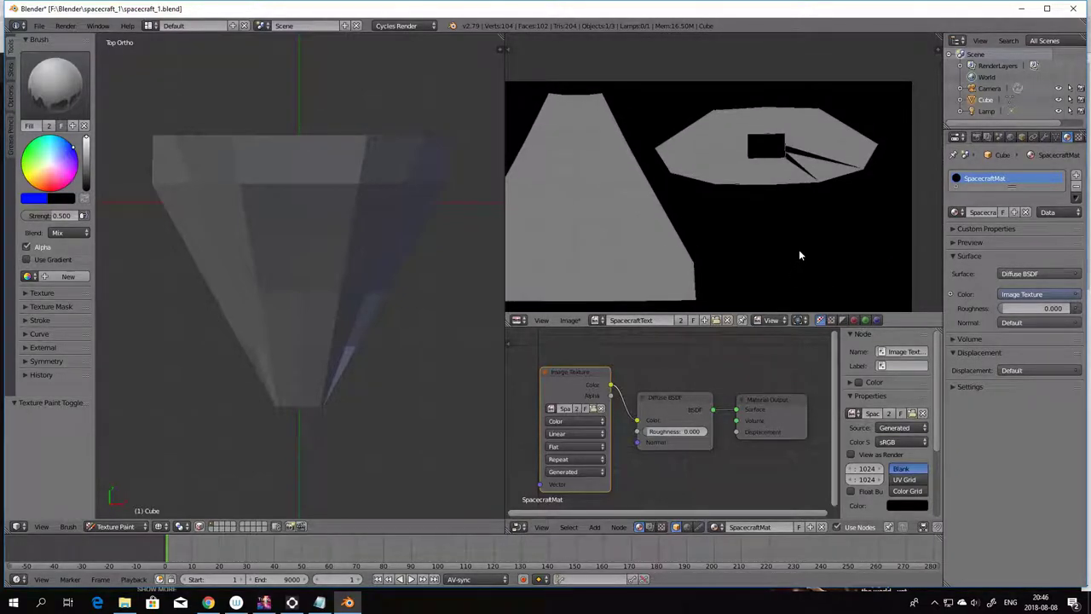
scroll(799, 249, up, 3)
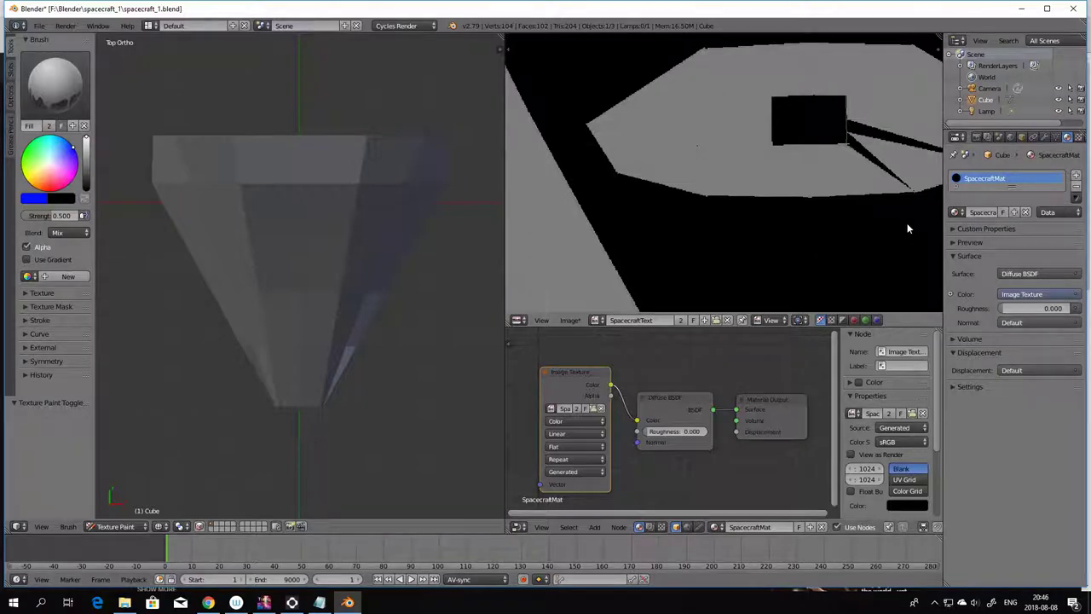
scroll(906, 228, down, 3)
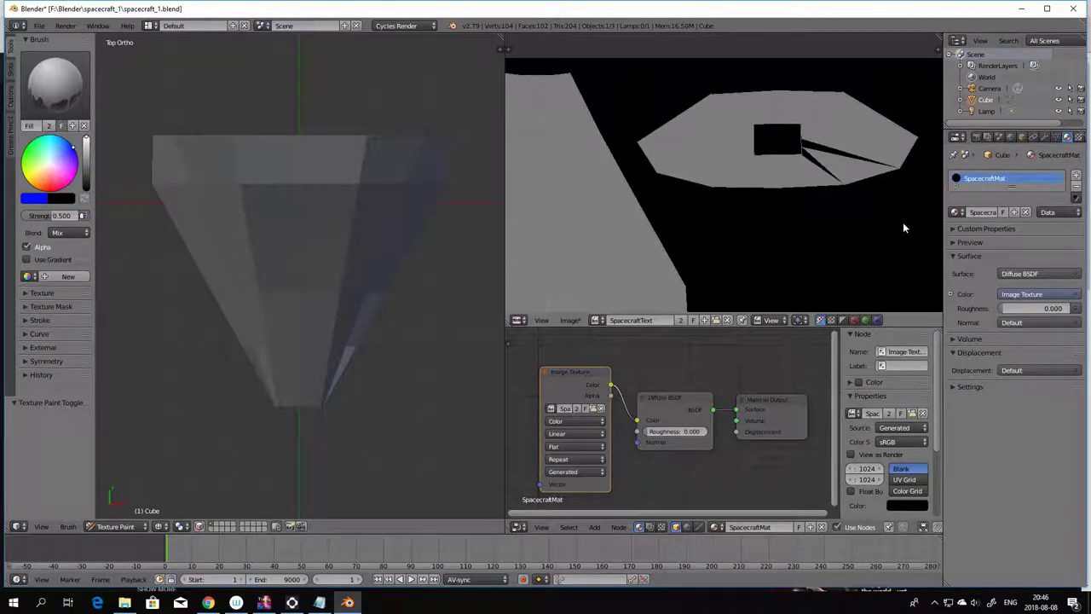
scroll(902, 222, down, 4)
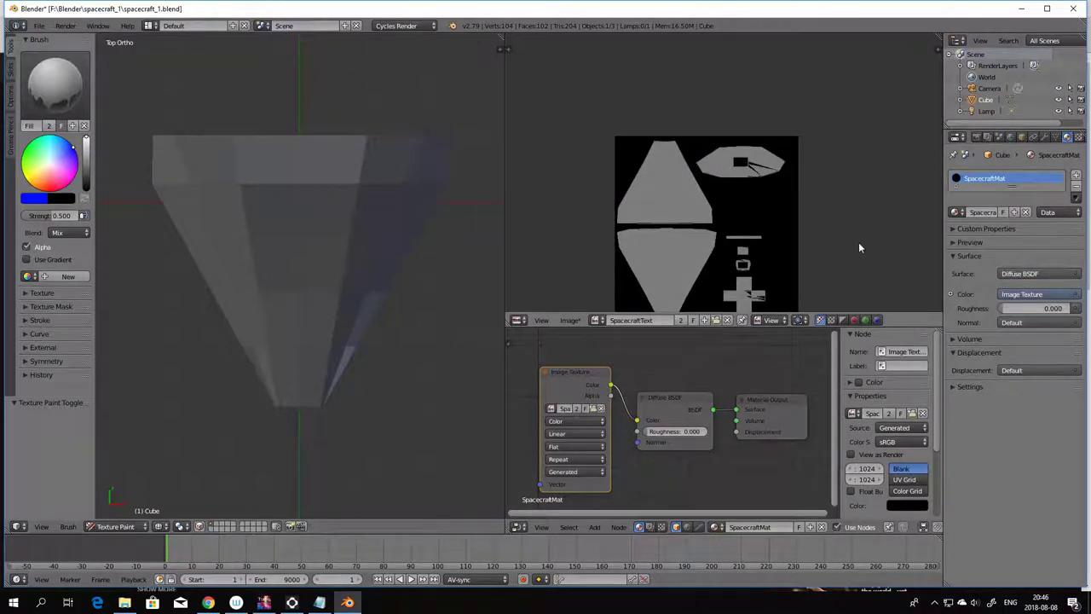
scroll(782, 265, down, 1)
scroll(767, 273, up, 4)
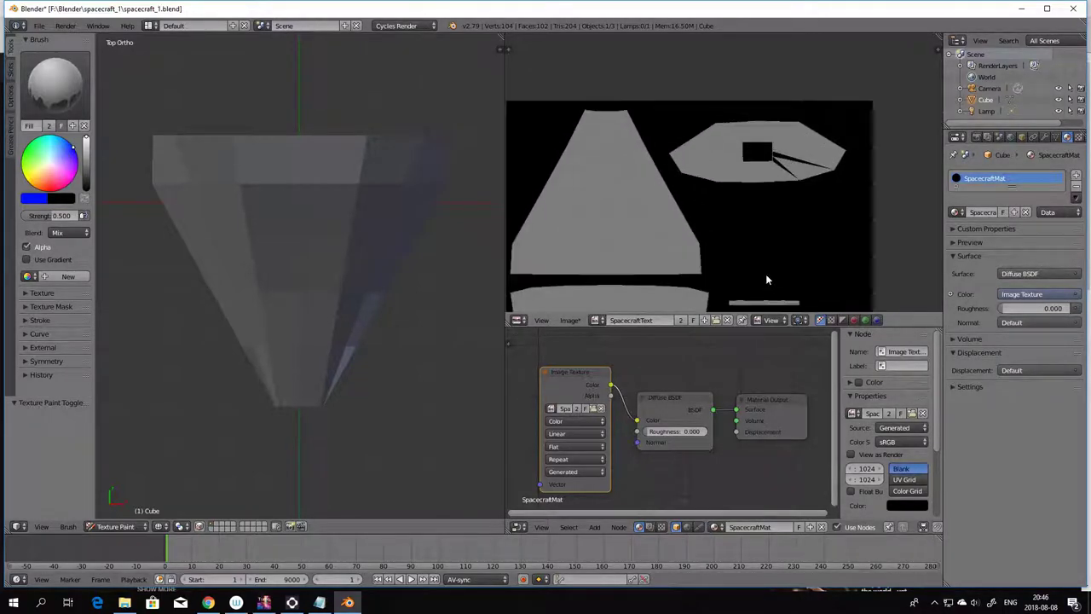
scroll(767, 273, down, 1)
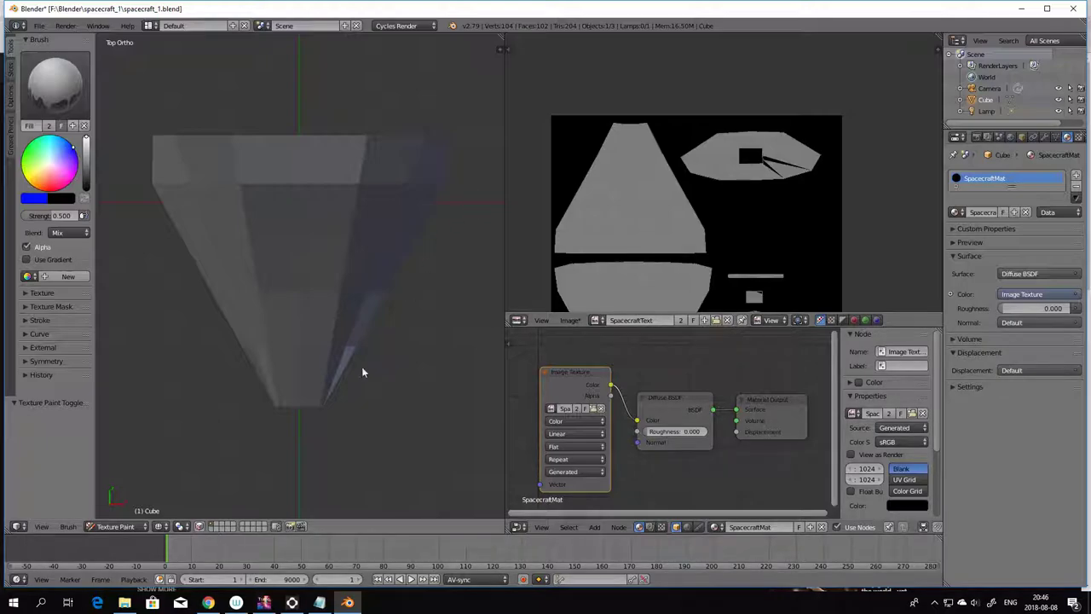
click(113, 526)
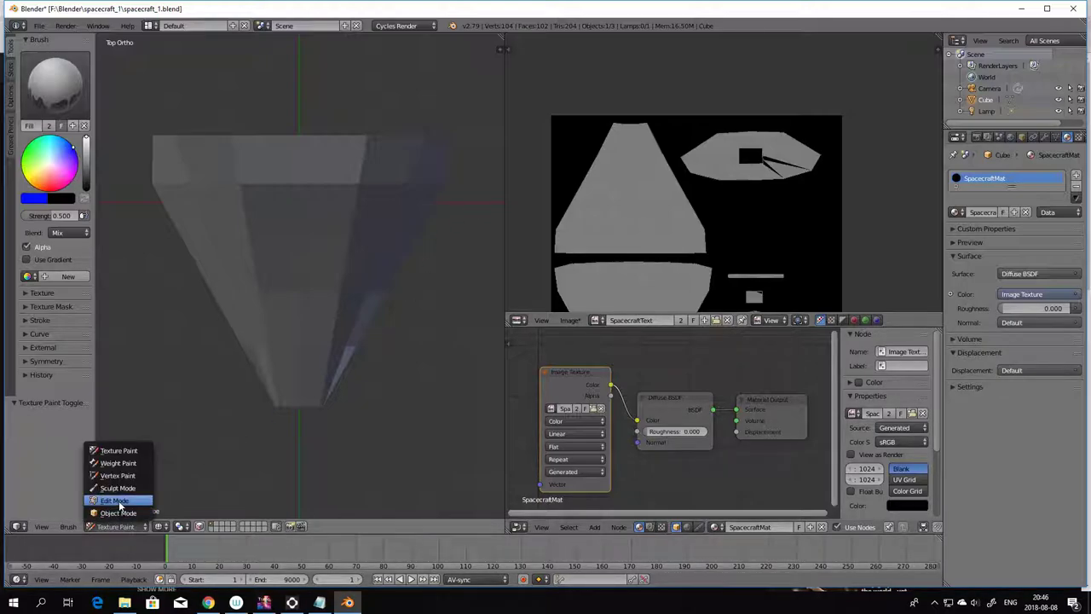
- Switch the hull from Object Mode into Edit Mode and deselect all its faces
click(117, 512)
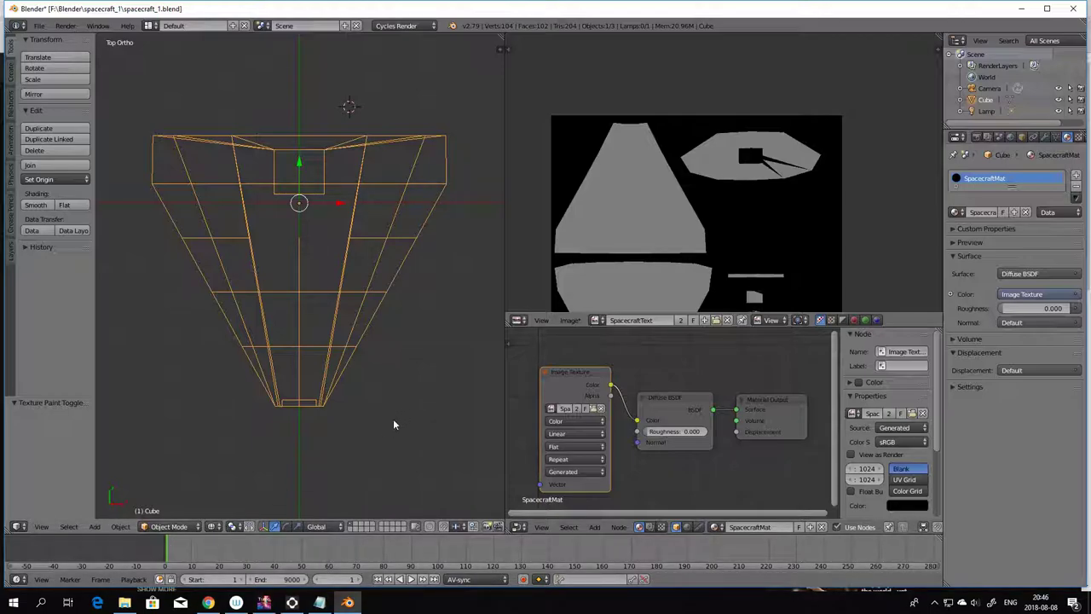
click(169, 526)
click(173, 502)
middle_drag(240, 479, 329, 354)
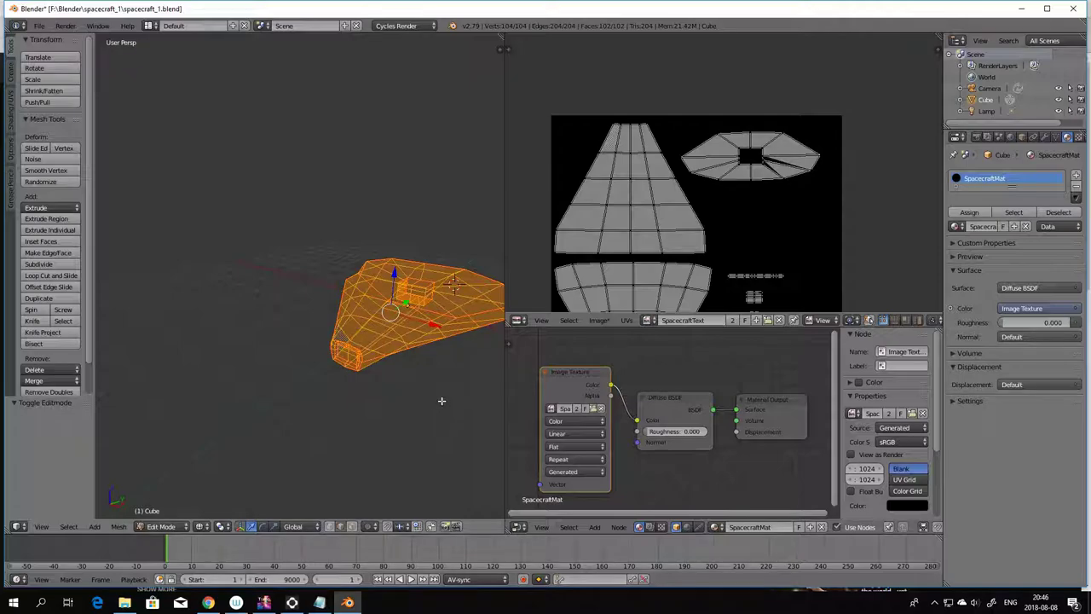
middle_drag(441, 401, 415, 460)
key(a)
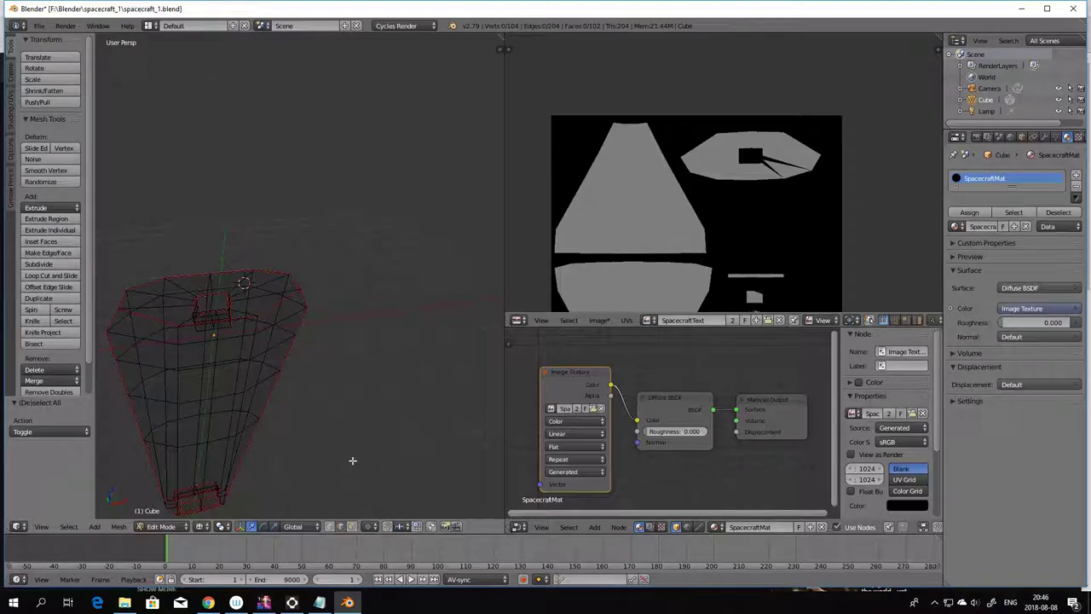
- Orbit the hull upright and pan the UV layout view up and left
middle_drag(332, 462, 392, 422)
scroll(770, 222, up, 1)
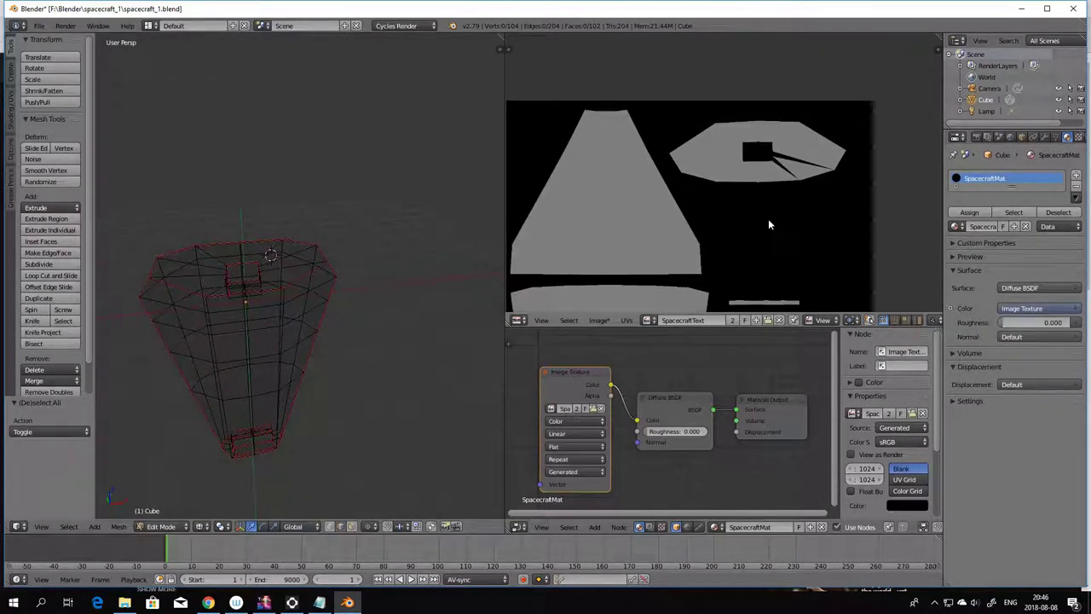
scroll(768, 221, down, 1)
scroll(768, 223, down, 1)
middle_drag(745, 283, 738, 246)
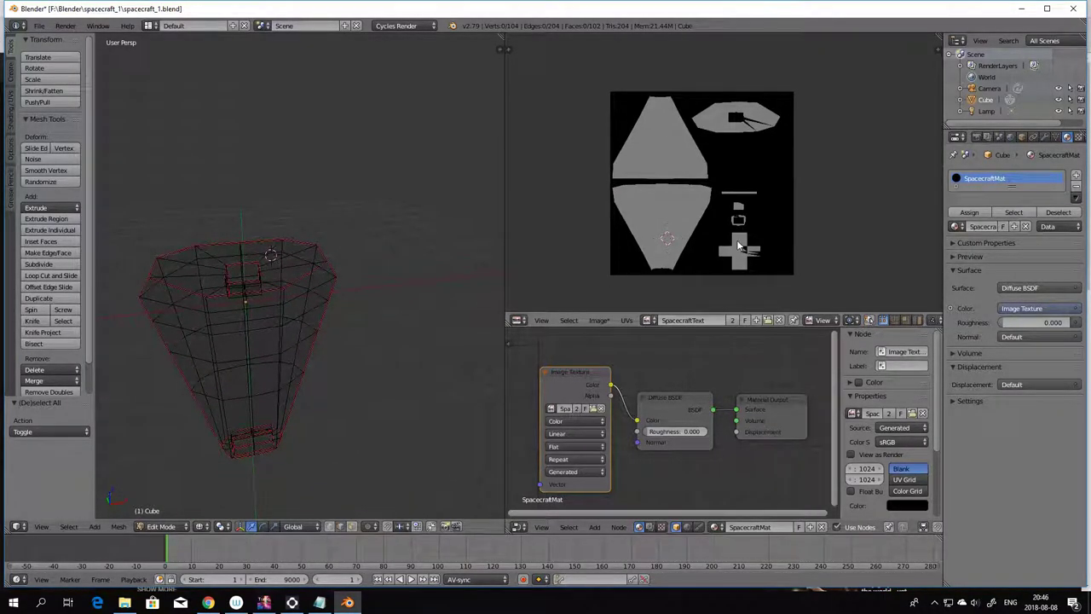
scroll(744, 241, up, 6)
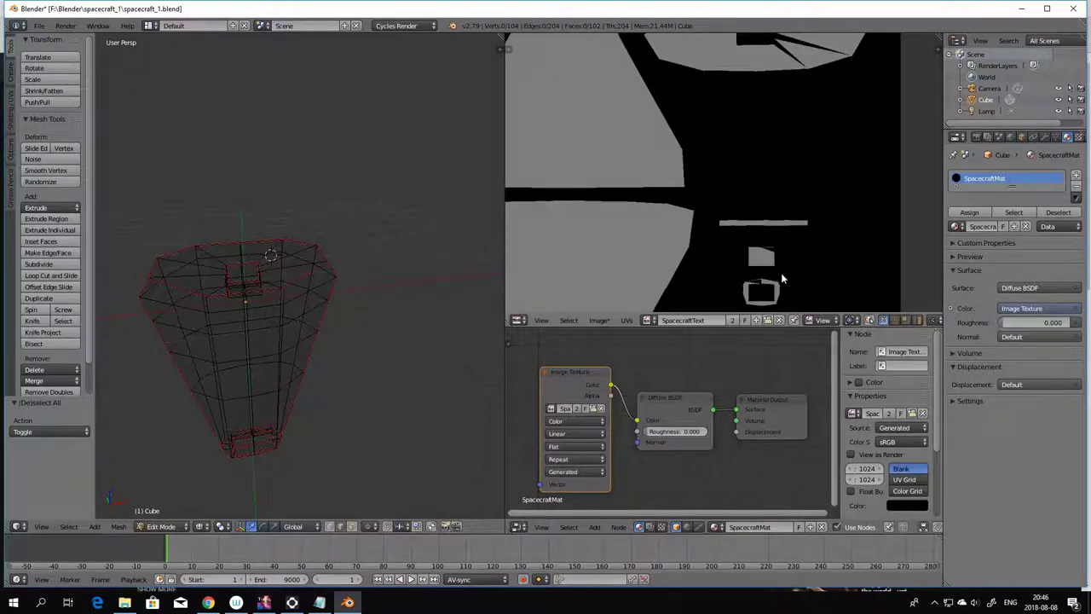
middle_drag(823, 295, 748, 111)
middle_drag(744, 264, 845, 227)
- Orbit the hull to side and underside views while framing the whole UV layout
mouse_move(468, 348)
middle_down()
mouse_move(392, 399)
mouse_move(428, 319)
mouse_move(480, 323)
mouse_move(469, 346)
mouse_move(451, 344)
mouse_move(443, 324)
mouse_move(458, 316)
mouse_move(490, 330)
mouse_move(469, 335)
mouse_move(466, 354)
mouse_move(477, 342)
middle_up()
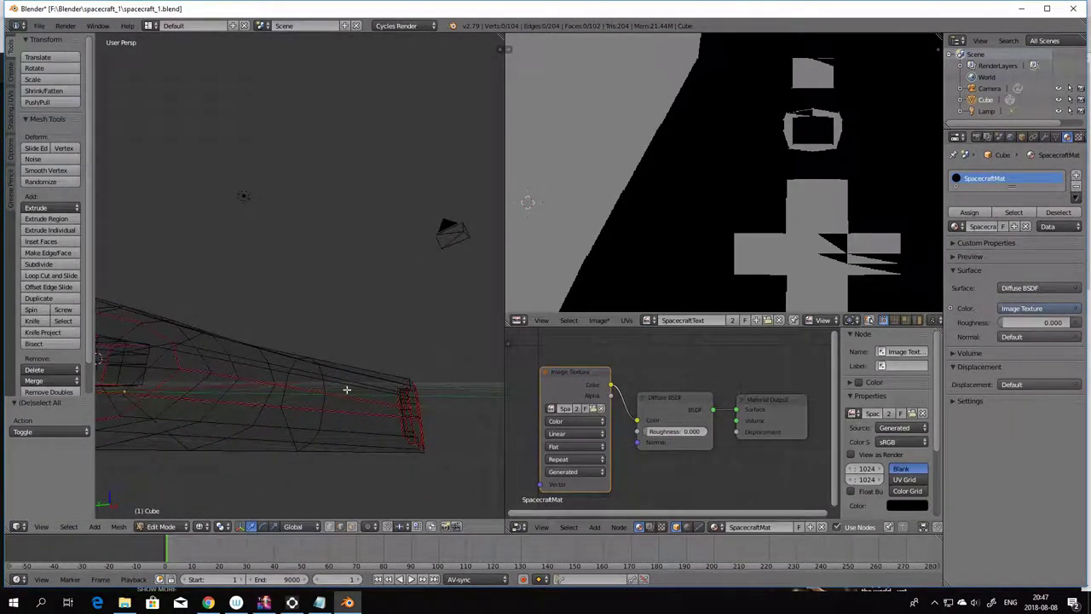
middle_drag(269, 418, 358, 366)
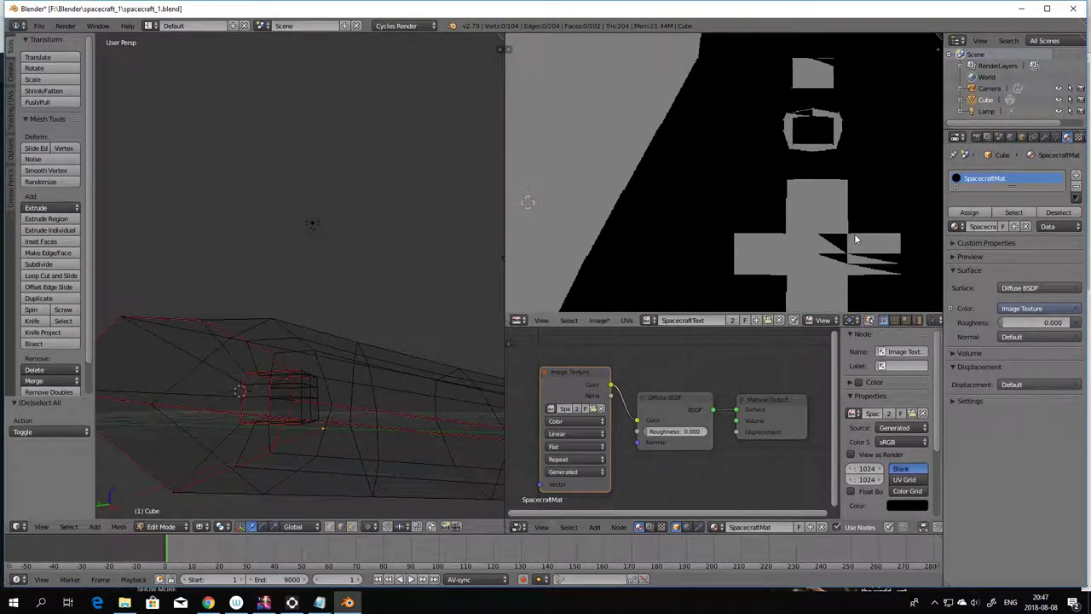
scroll(621, 266, down, 5)
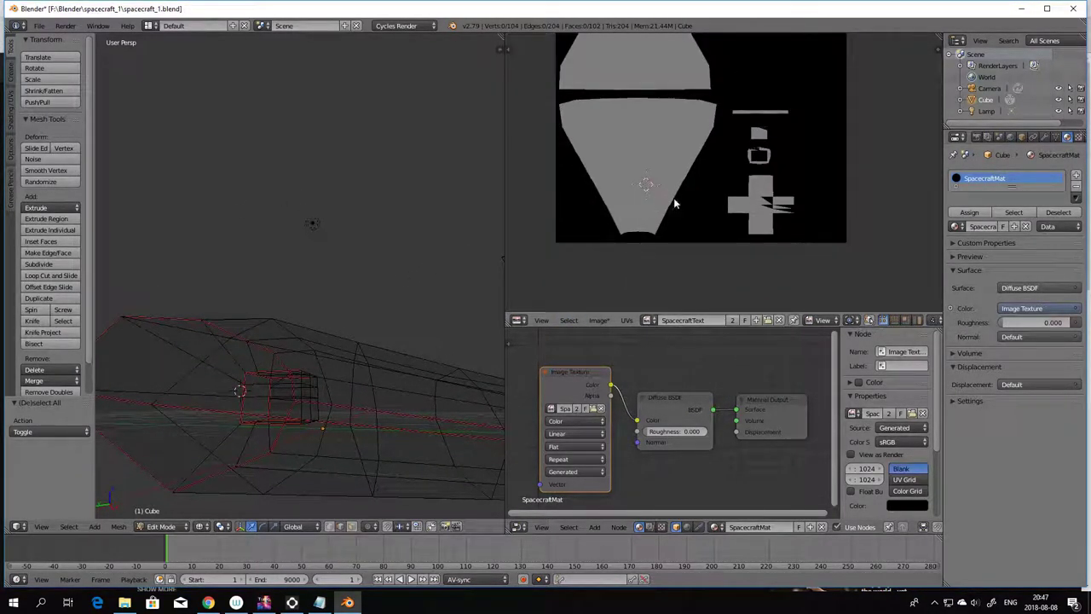
middle_drag(678, 210, 683, 306)
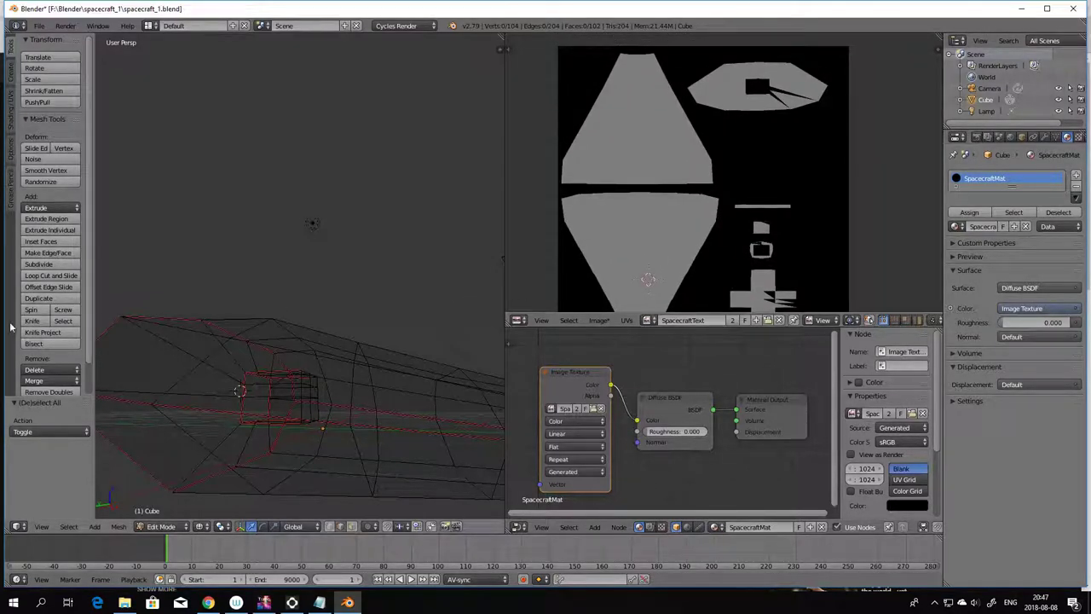
scroll(328, 460, up, 2)
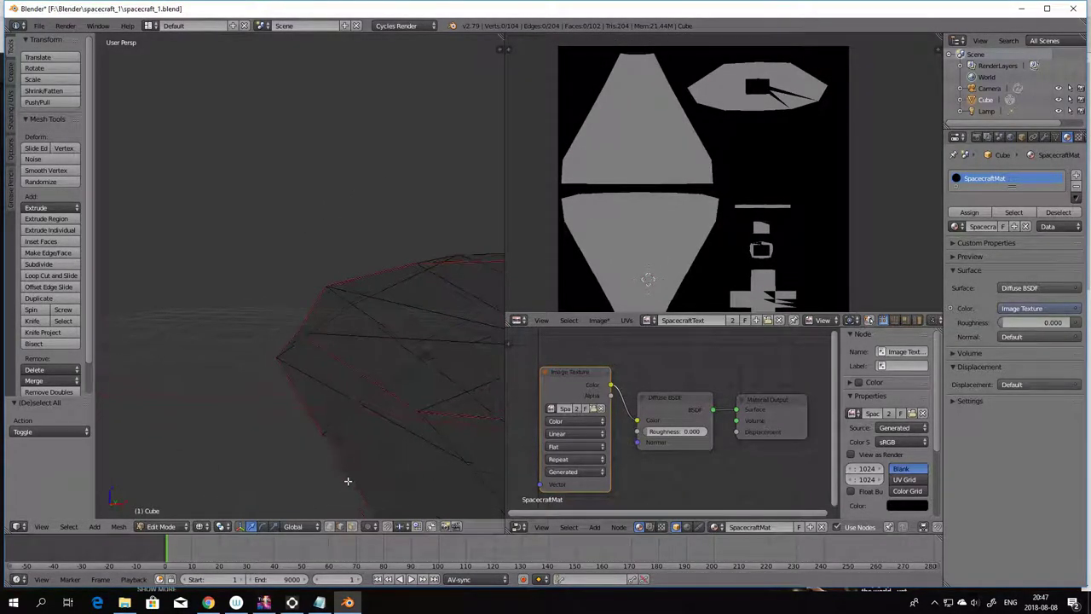
scroll(395, 463, down, 6)
middle_drag(411, 458, 431, 476)
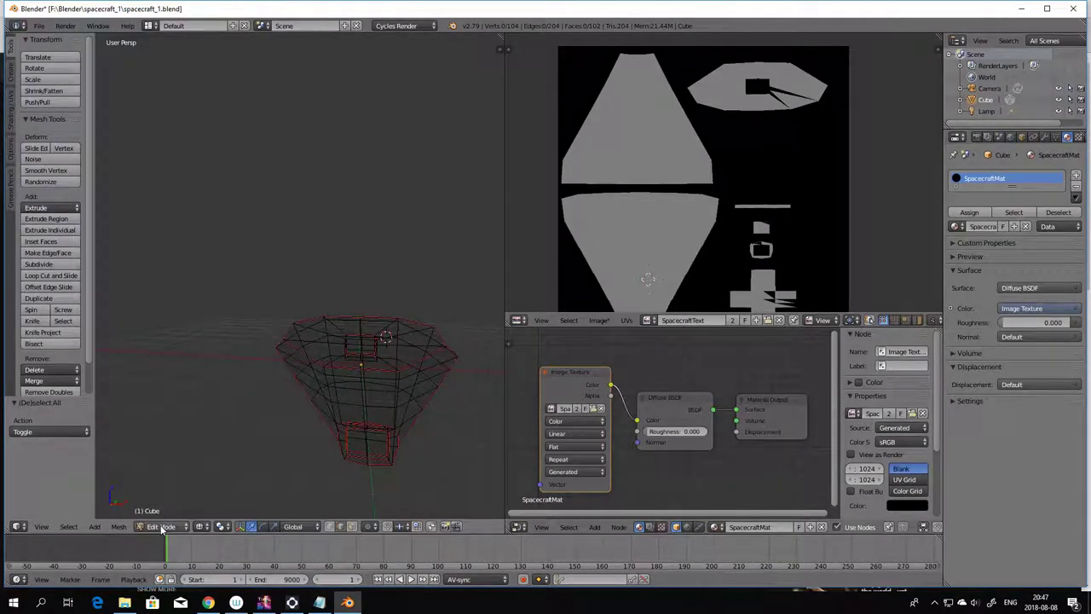
- Return the hull to Texture Paint mode and fill its texture blue with the Fill brush
click(162, 528)
click(172, 457)
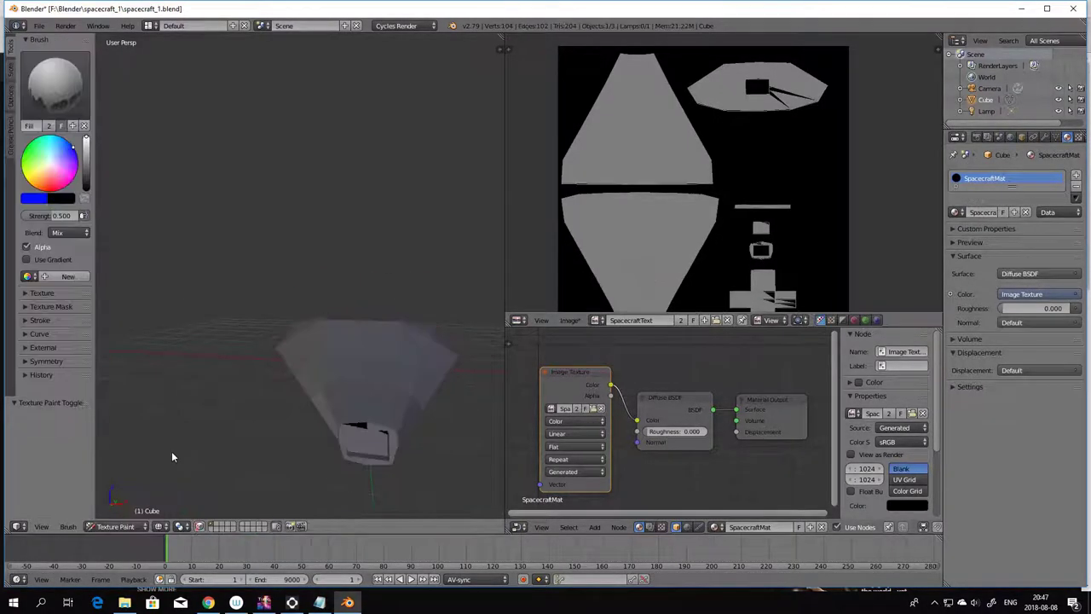
middle_drag(421, 367, 433, 418)
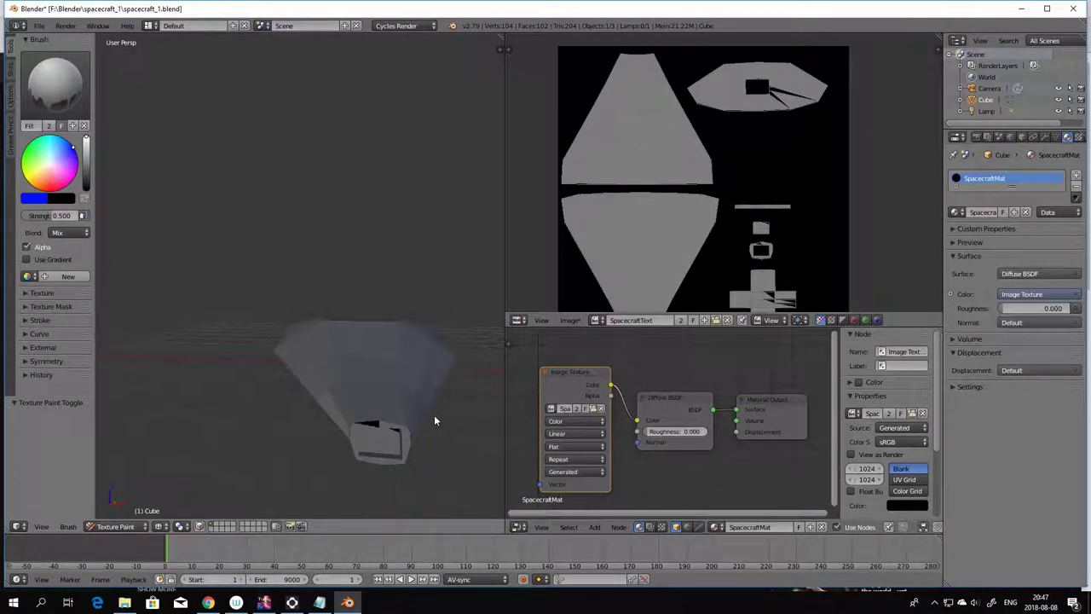
click(59, 86)
click(94, 151)
click(366, 378)
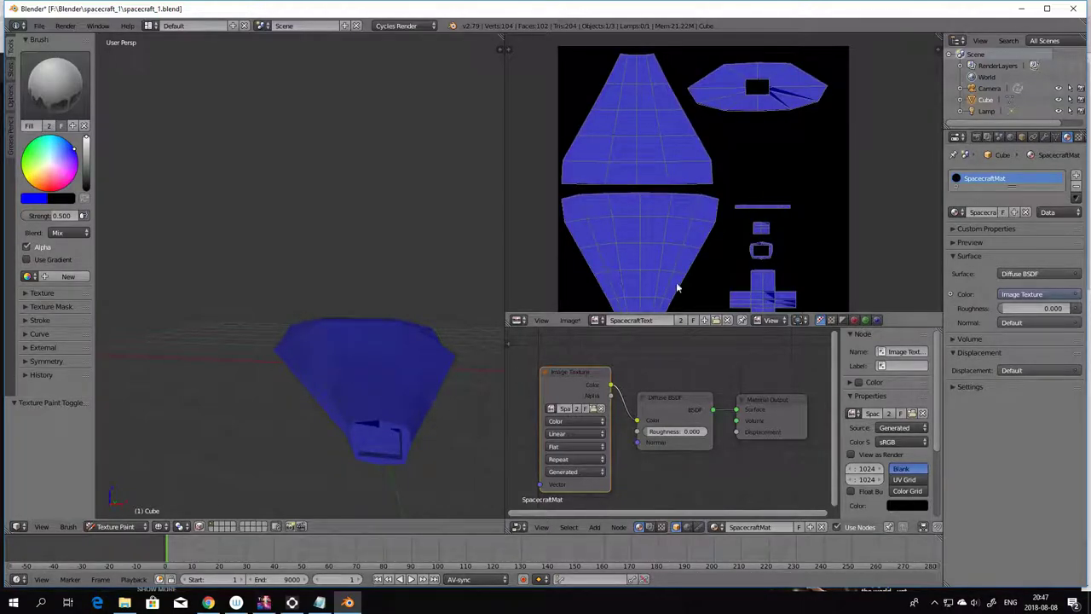
- Zoom onto the ring-shaped UV island and fill the ring section blue
middle_drag(811, 303, 716, 251)
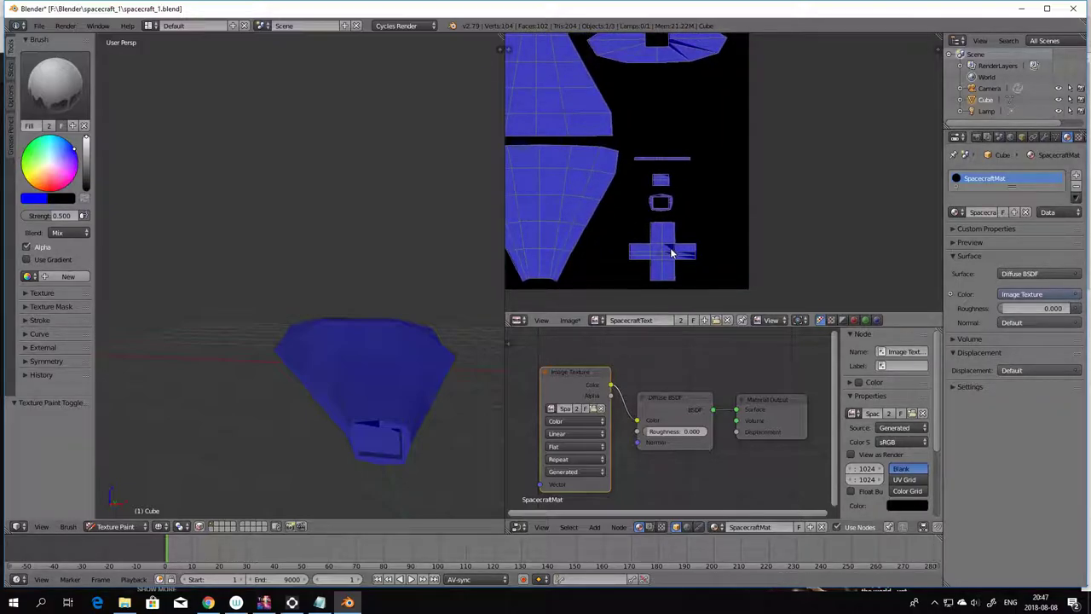
scroll(679, 265, up, 2)
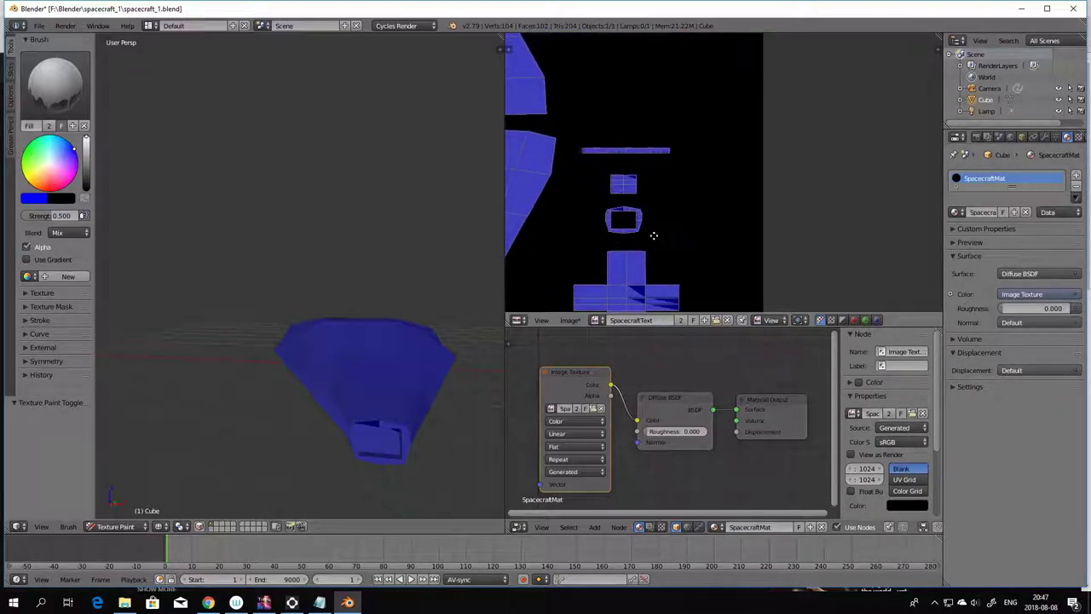
middle_drag(654, 235, 680, 279)
scroll(699, 197, up, 6)
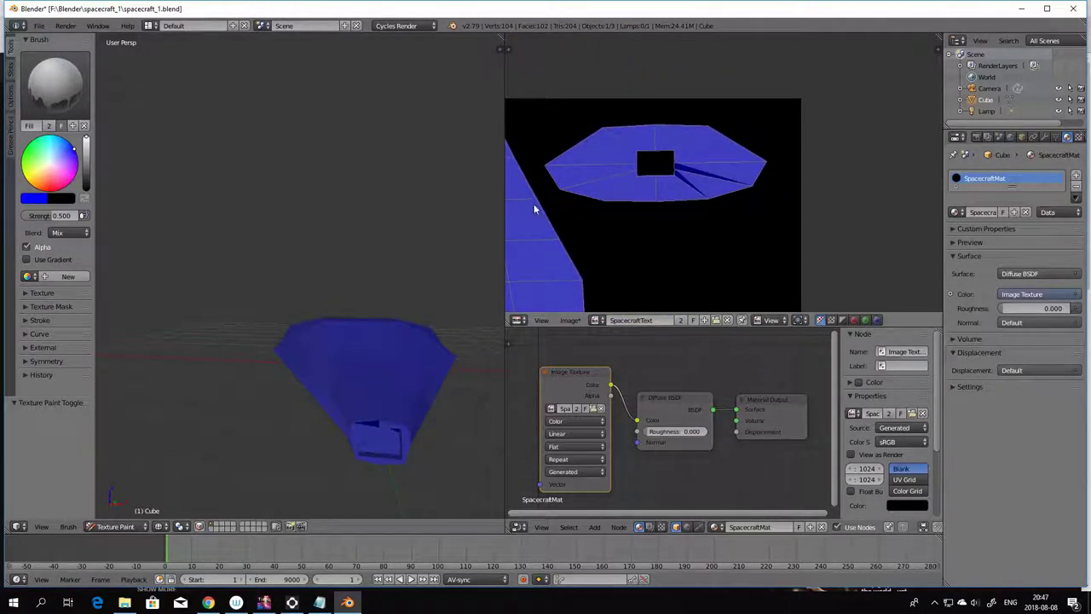
middle_drag(438, 358, 425, 416)
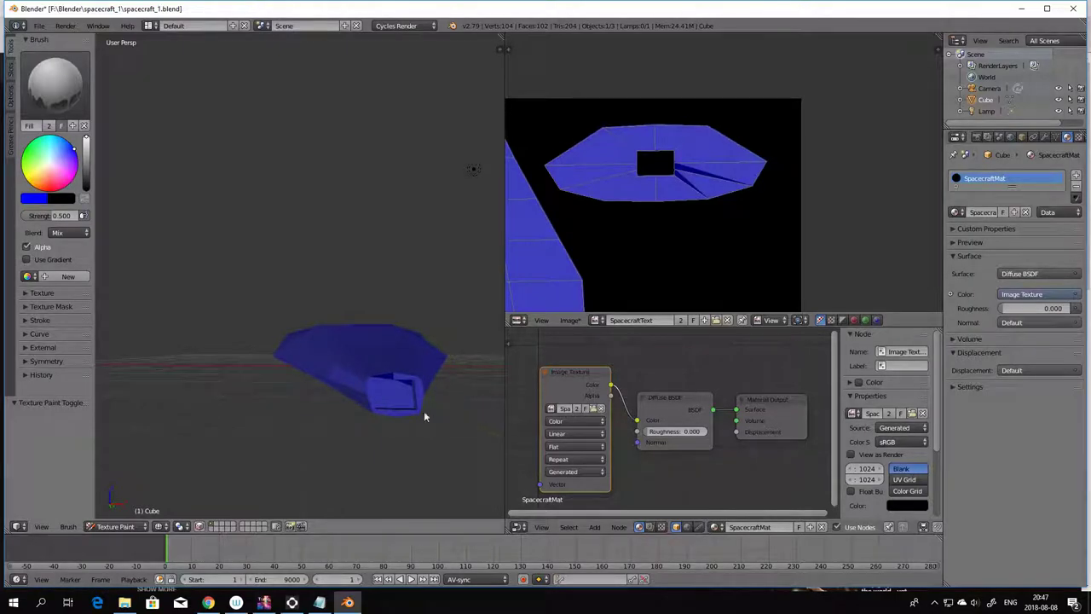
click(389, 380)
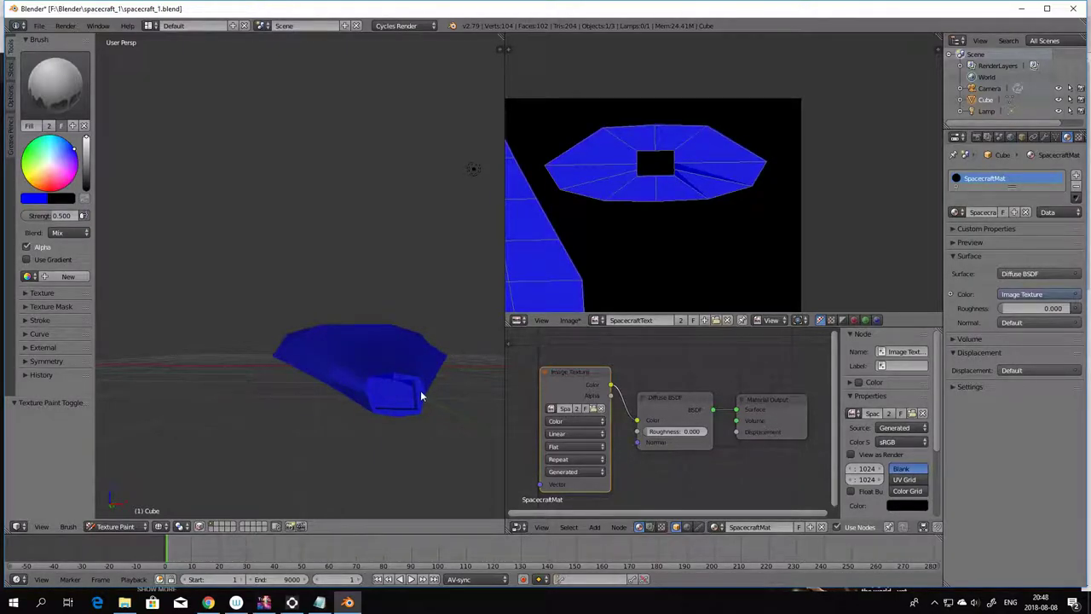
- Orbit and zoom the hull to check it is blue from above and upright
middle_drag(435, 358, 421, 402)
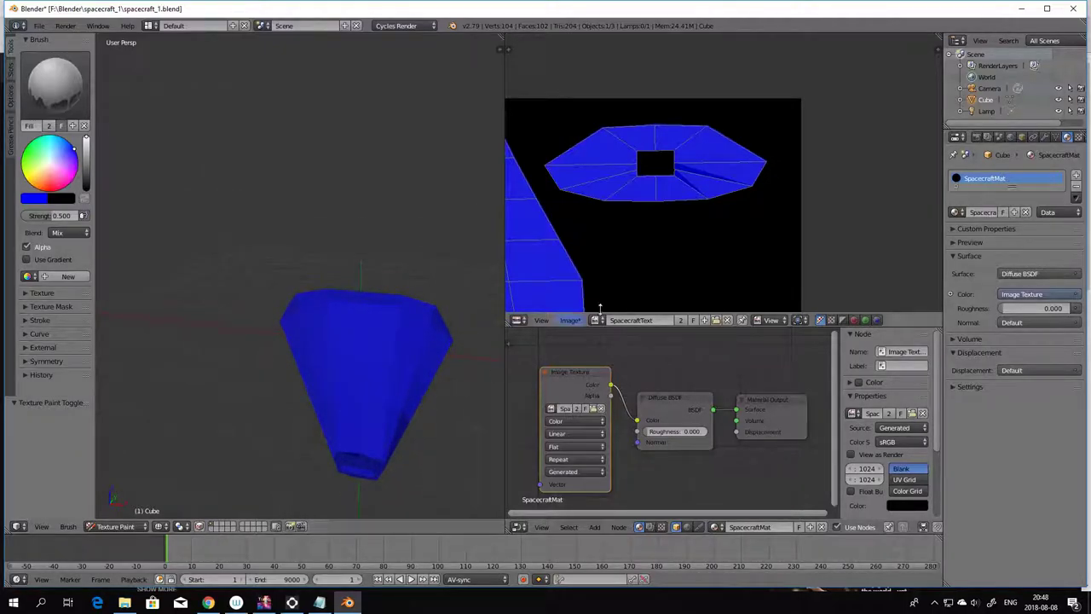
scroll(692, 250, down, 4)
scroll(731, 274, down, 2)
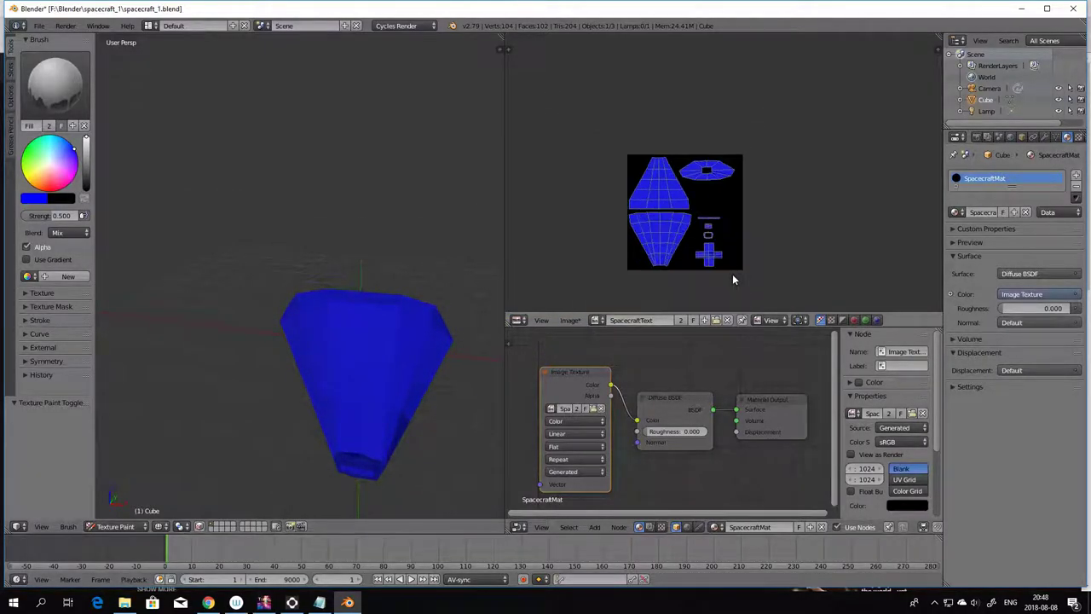
scroll(731, 272, up, 6)
scroll(691, 268, up, 4)
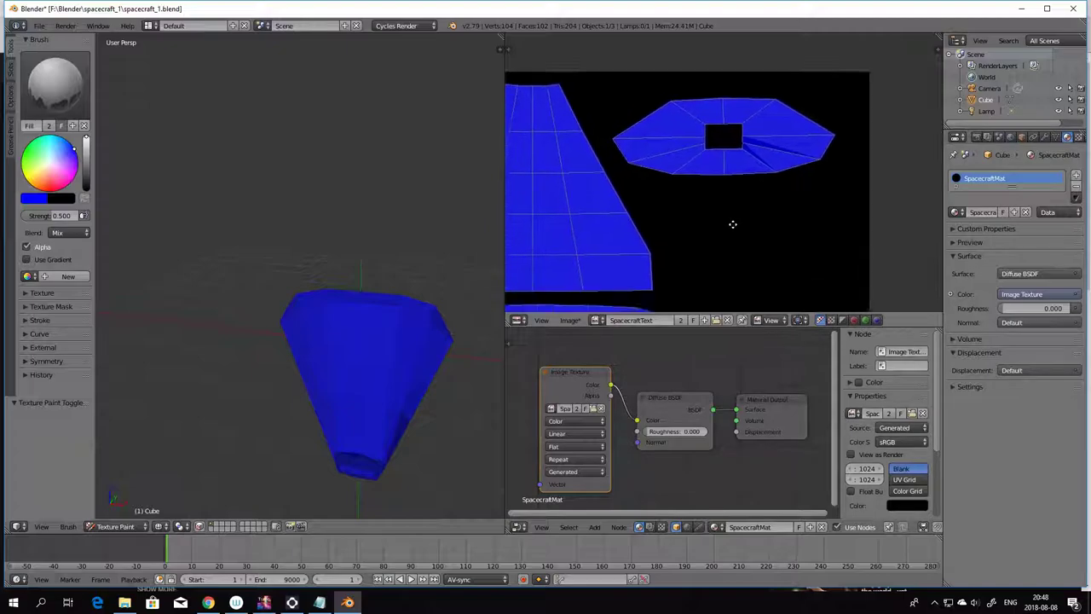
middle_drag(497, 390, 403, 441)
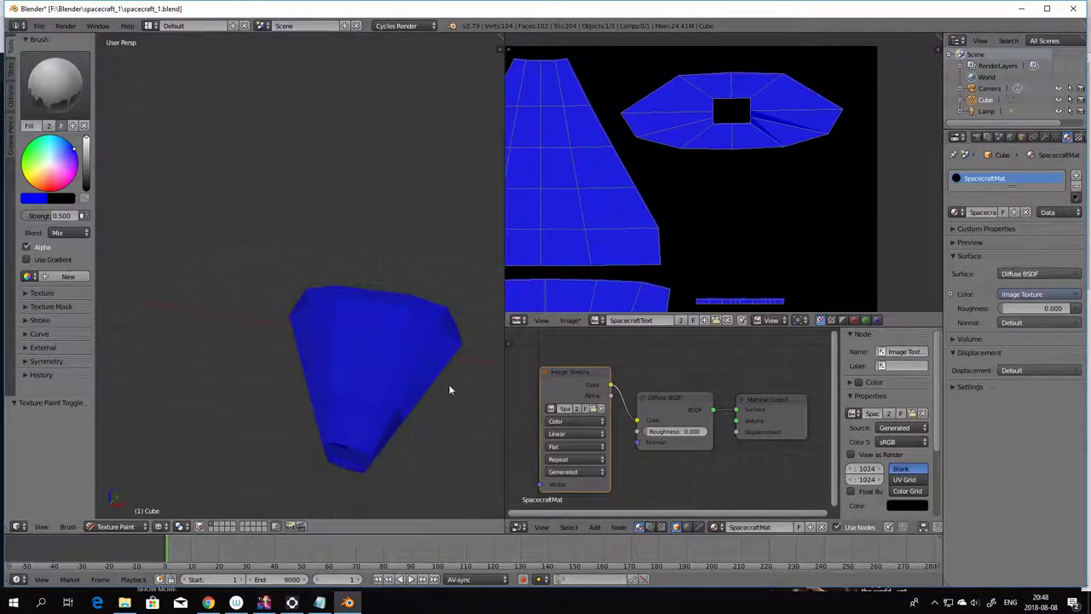
middle_drag(450, 390, 411, 416)
scroll(695, 243, down, 4)
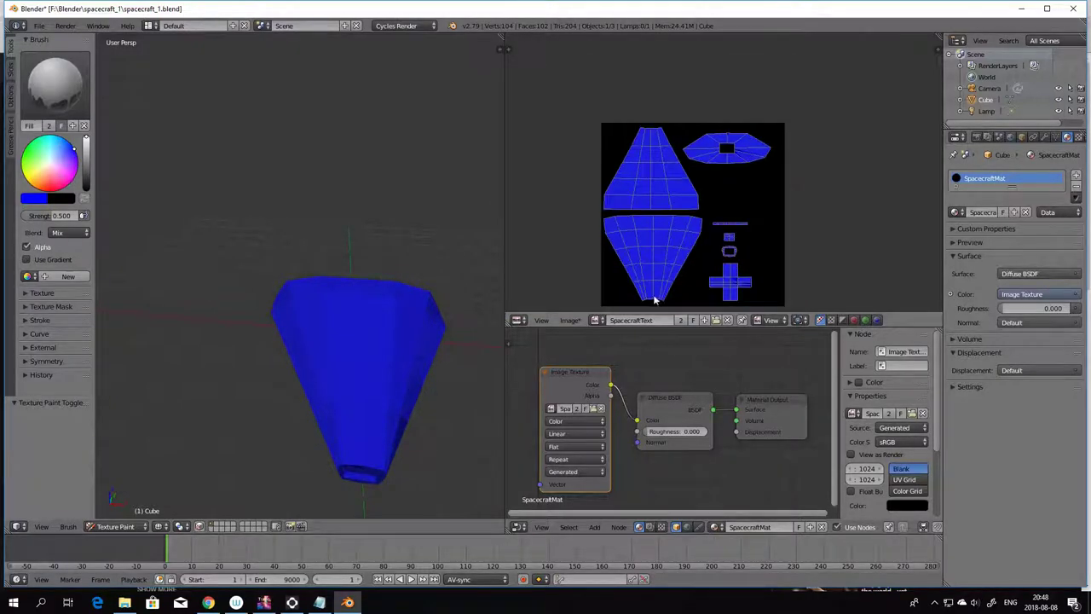
- Save the Blender project, then save the texture image as SpacecraftText.png
click(39, 25)
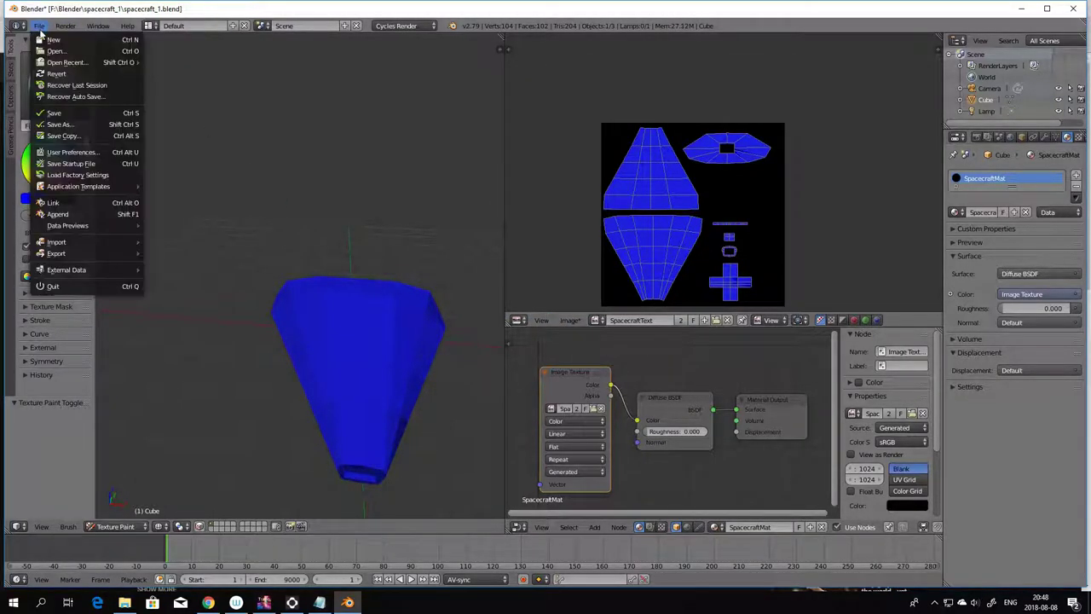
click(53, 112)
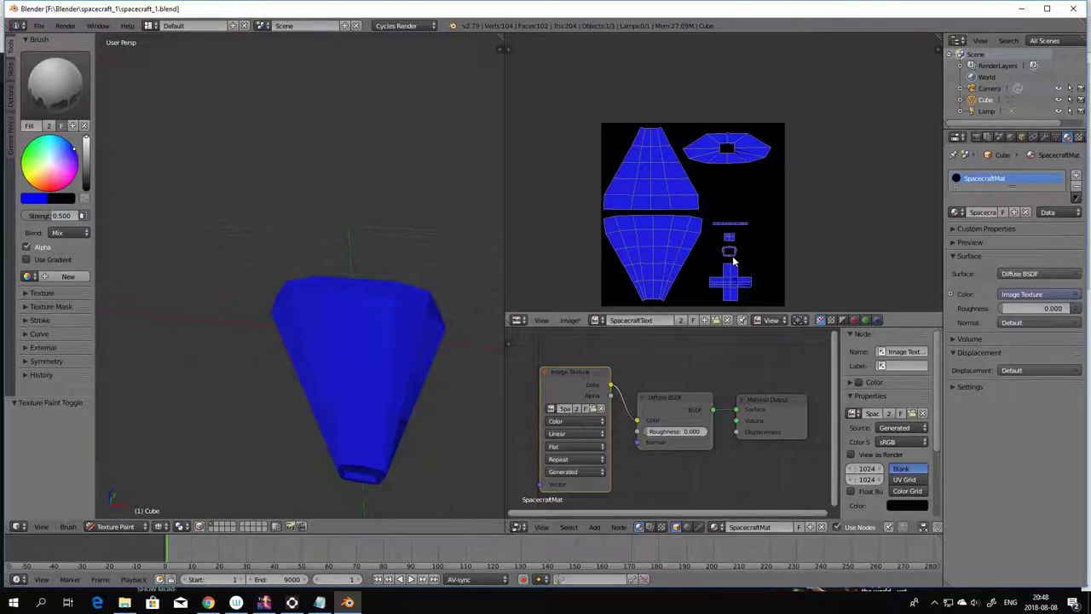
click(570, 320)
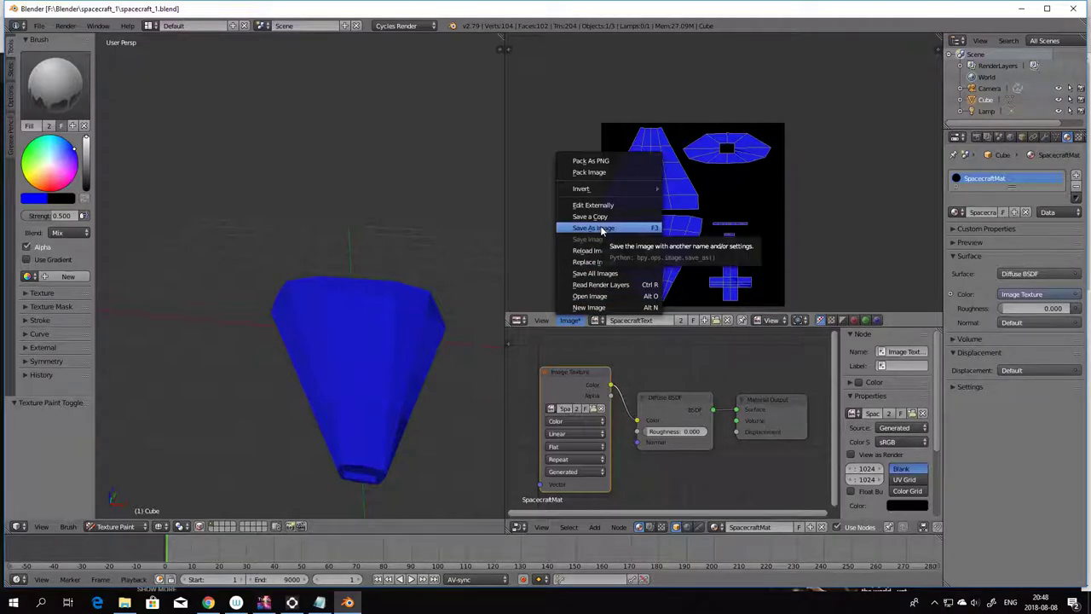
click(604, 228)
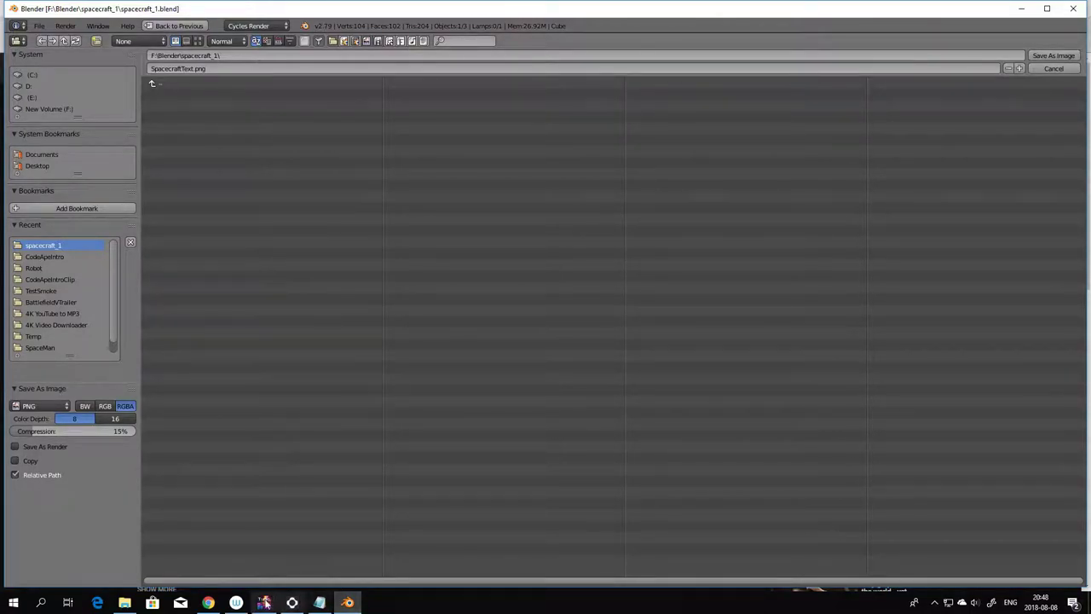
click(1054, 55)
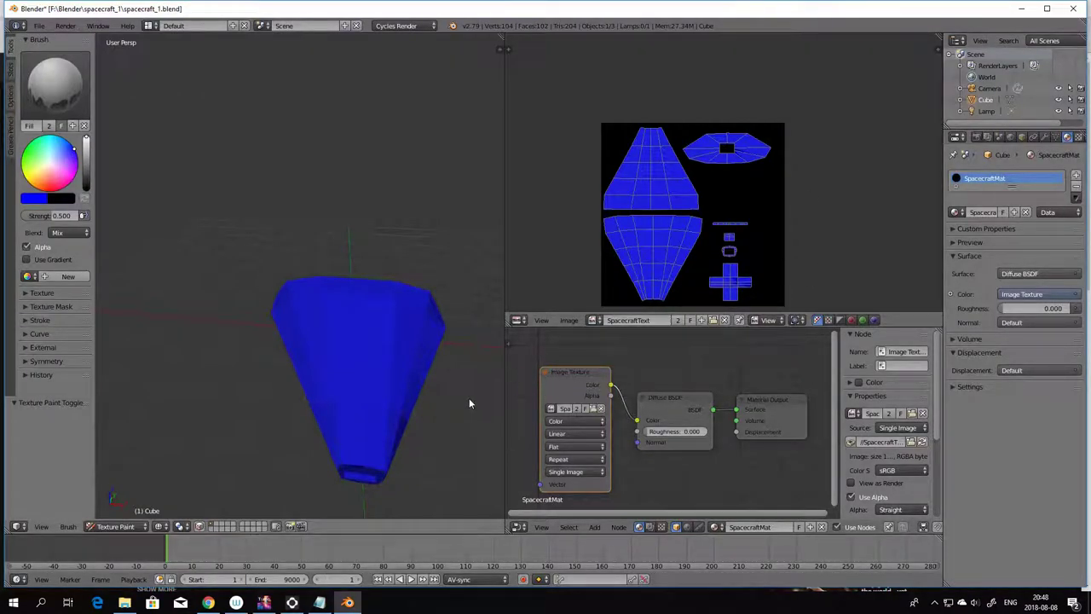
- Bring File Explorer to the front and browse to the New Volume (F:) drive
key(alt+Tab)
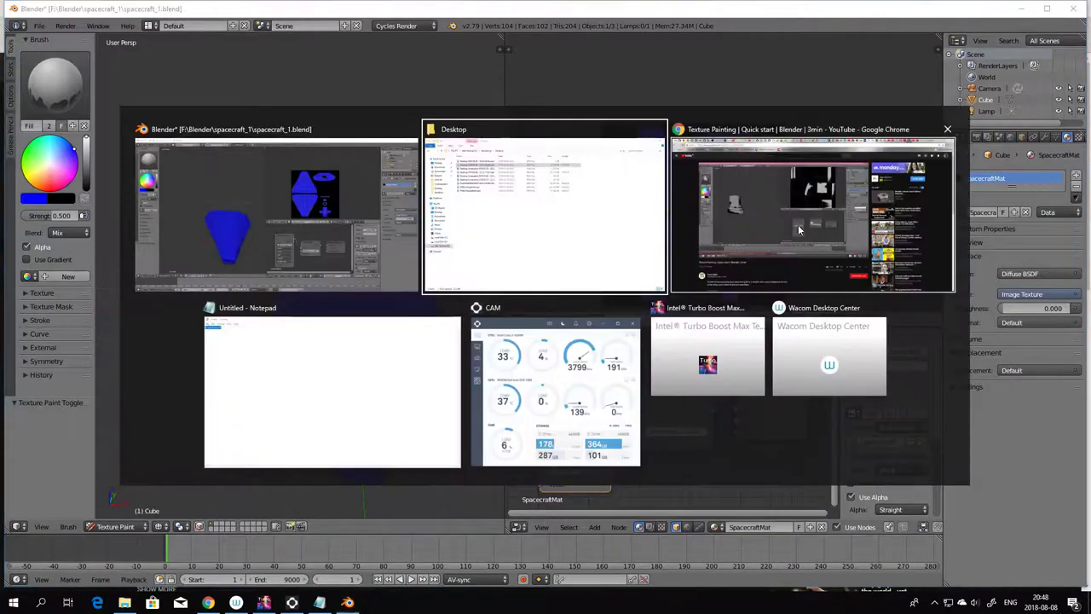
key(alt+Tab)
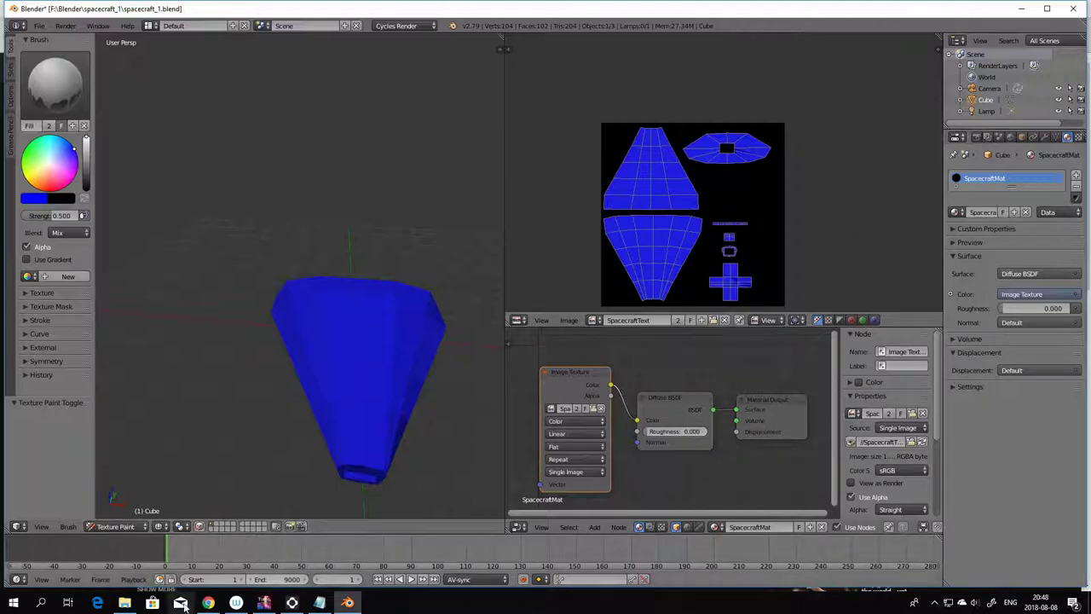
click(125, 602)
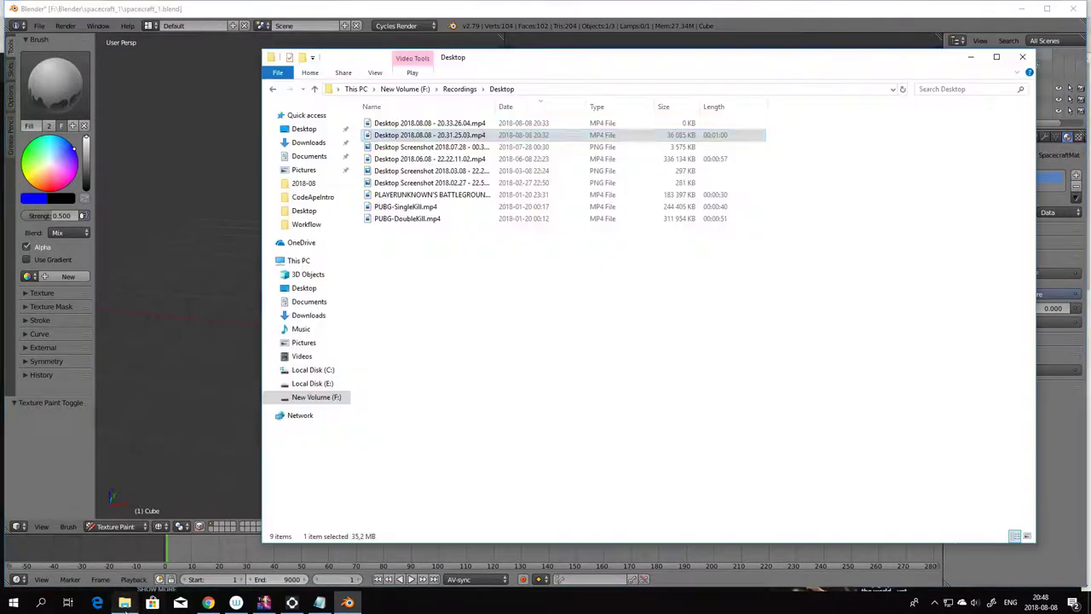
click(312, 370)
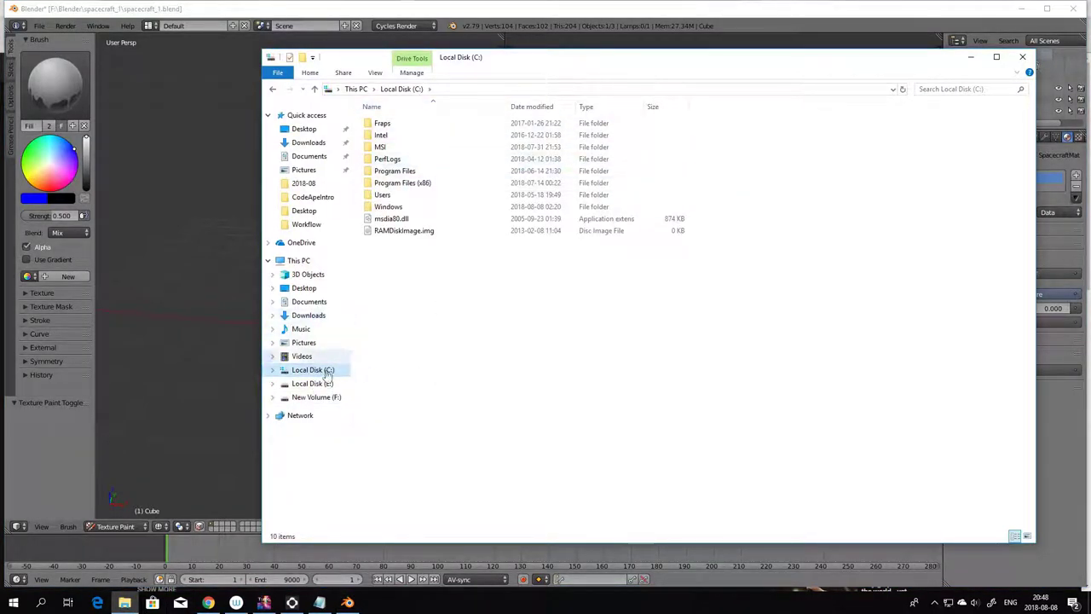
click(332, 397)
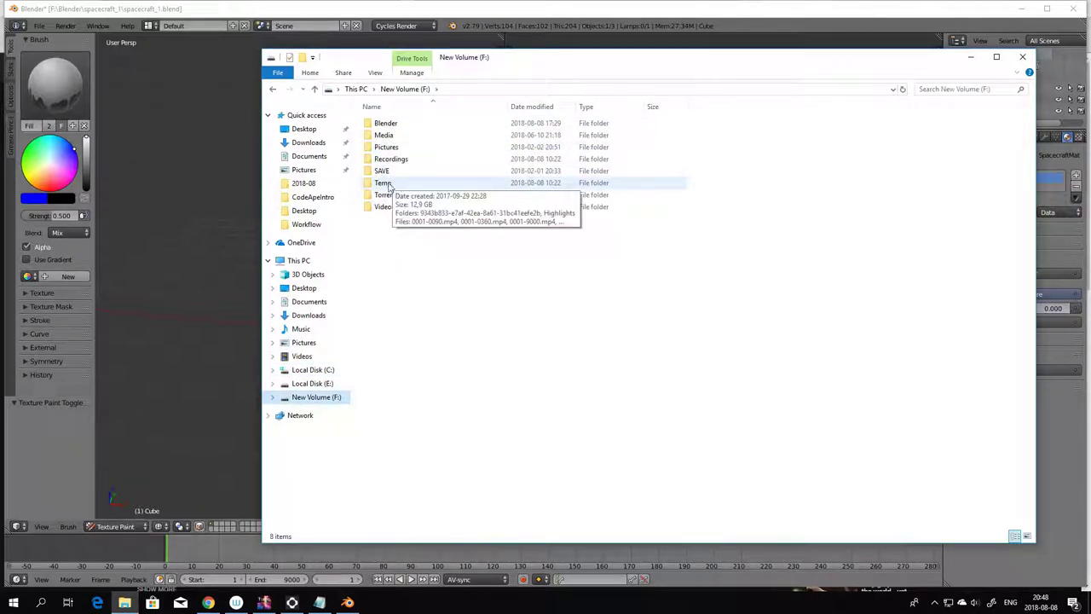
- Go into Blender > spacecraft_1 and open SpacecraftText.png in an image viewer
double_click(394, 164)
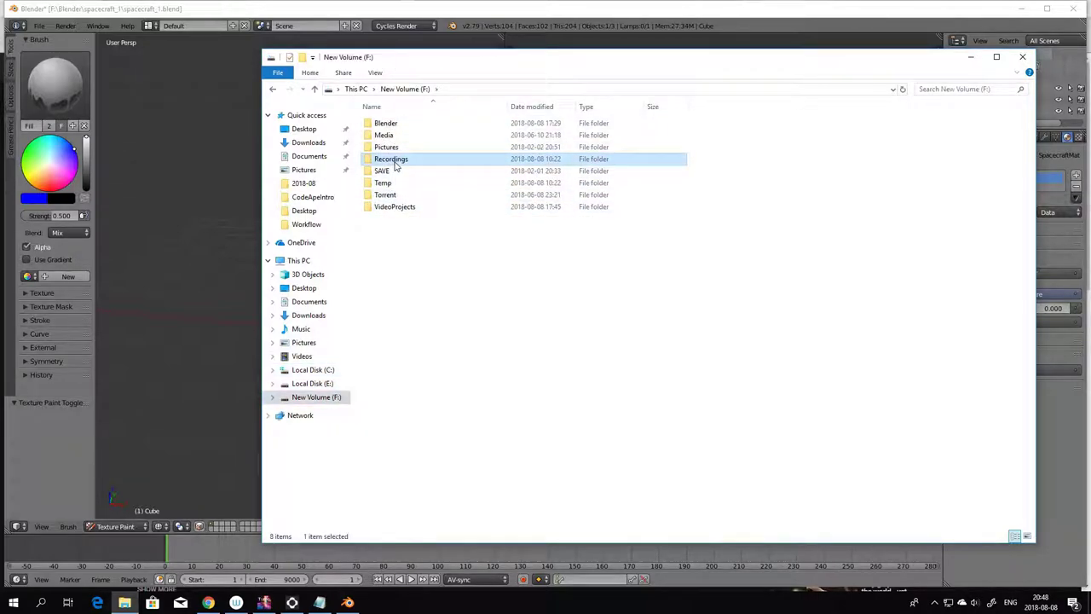
click(414, 90)
double_click(388, 122)
double_click(392, 123)
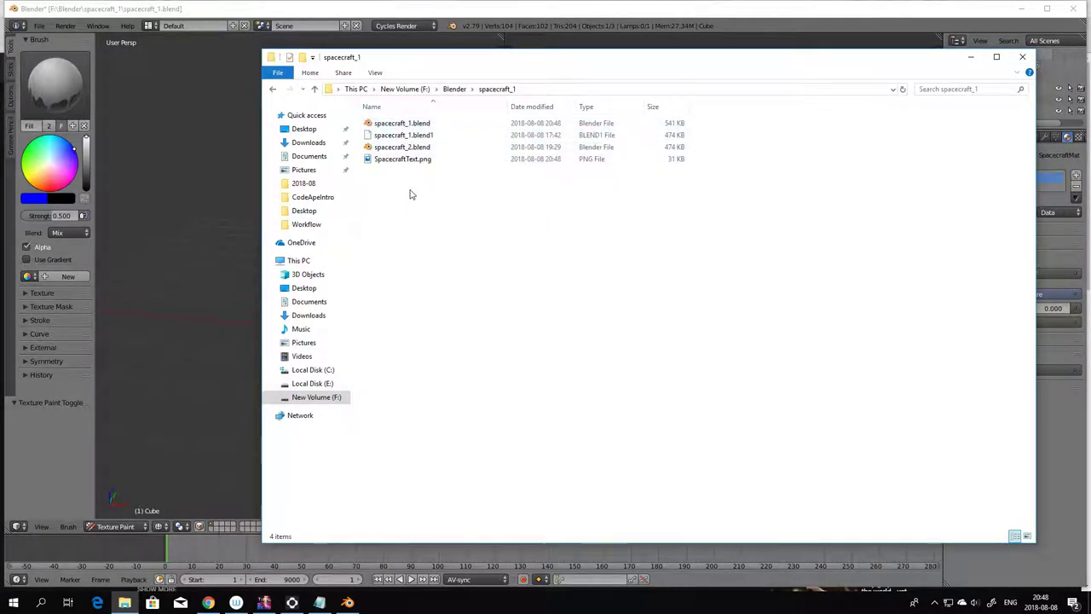
click(407, 164)
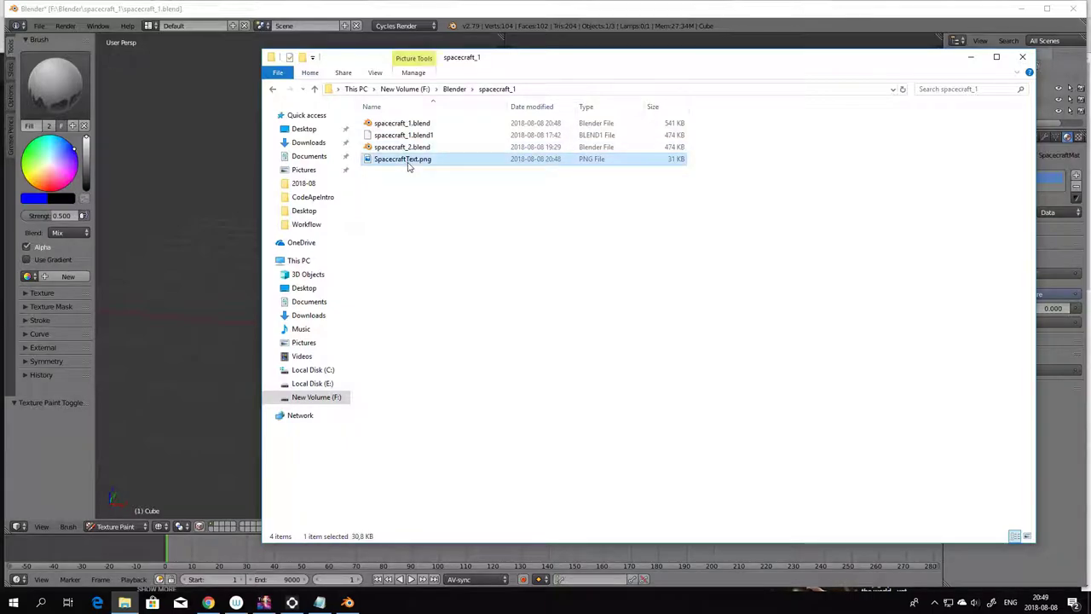
double_click(407, 160)
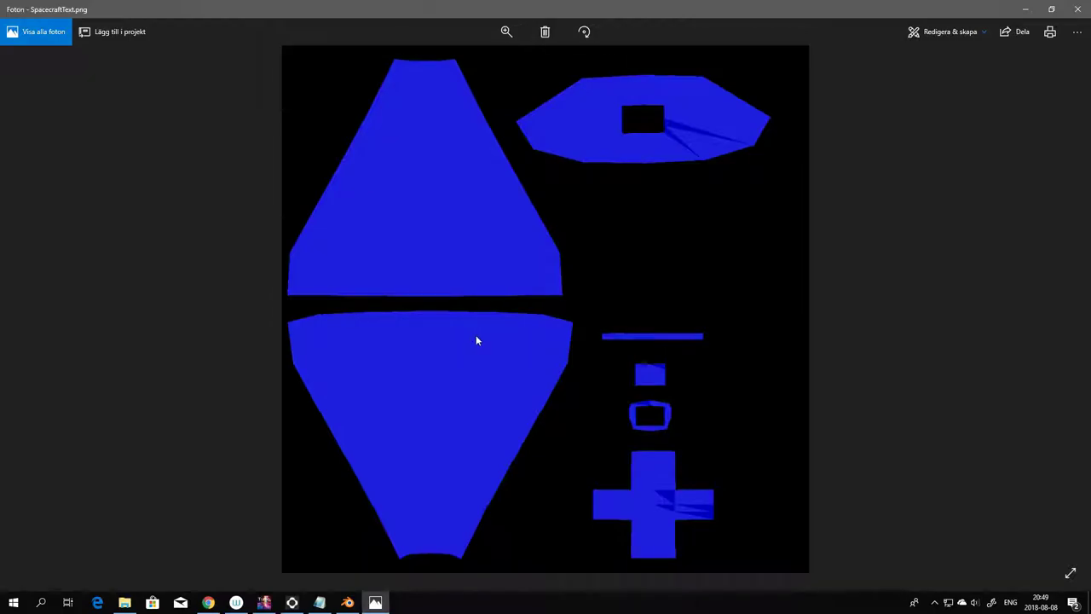
- Leave the Photos view of SpacecraftText.png and return to Blender
key(alt+Tab)
key(Tab)
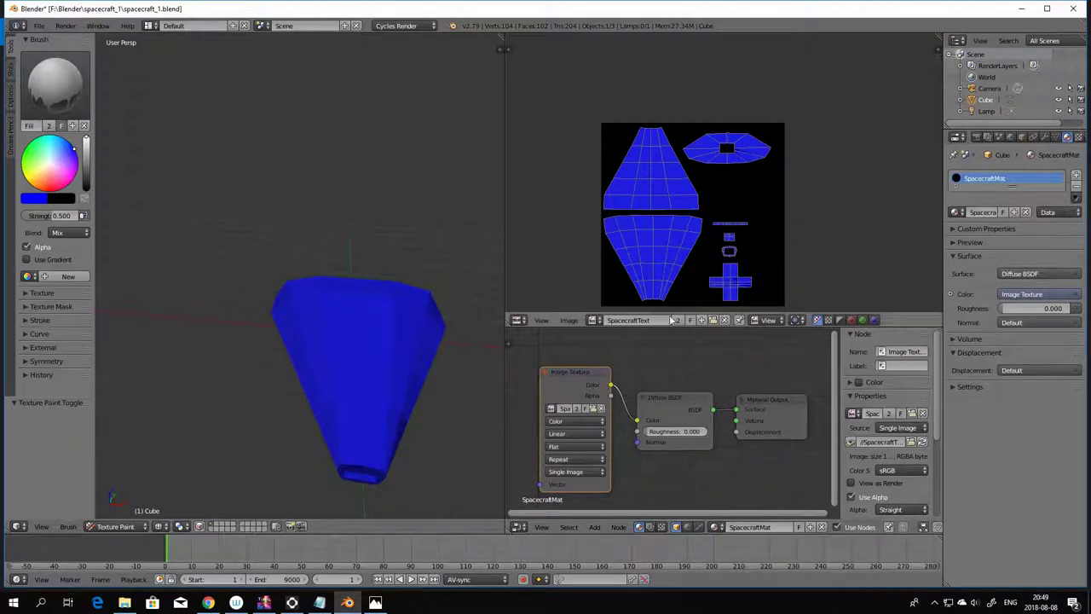
- Zoom the texture view, orbit the hull, and flood its texture blue with the Fill brush
scroll(679, 295, up, 1)
scroll(655, 309, up, 1)
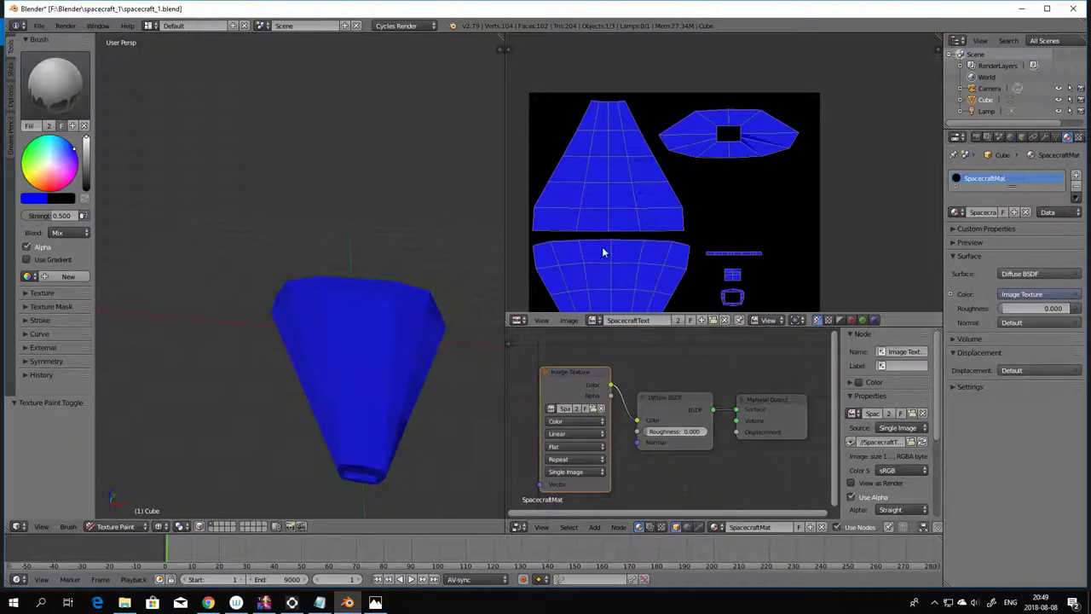
scroll(652, 282, up, 1)
scroll(627, 274, up, 1)
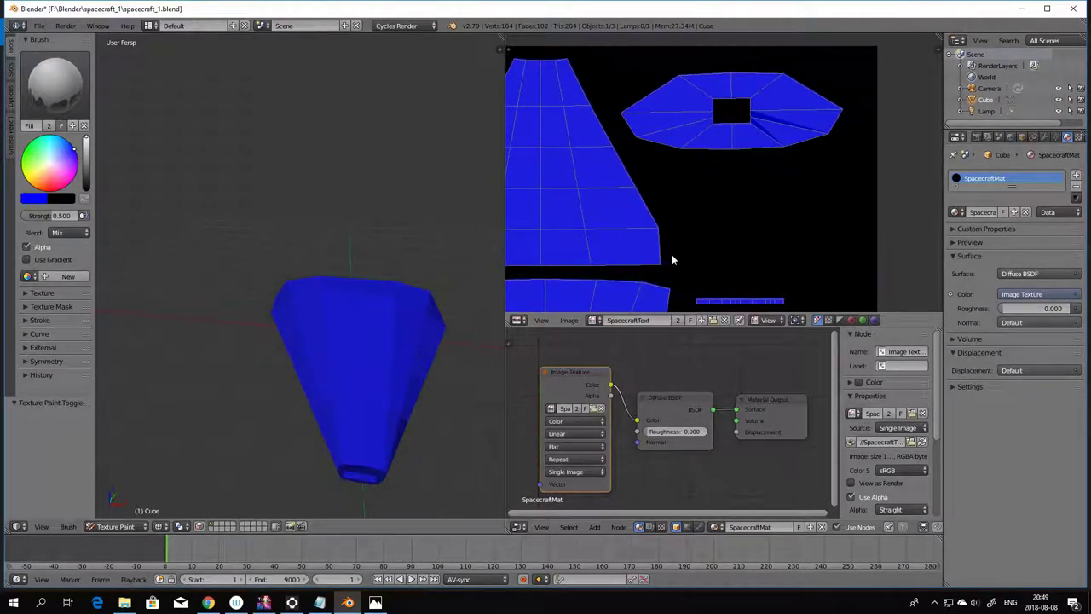
middle_drag(724, 266, 848, 281)
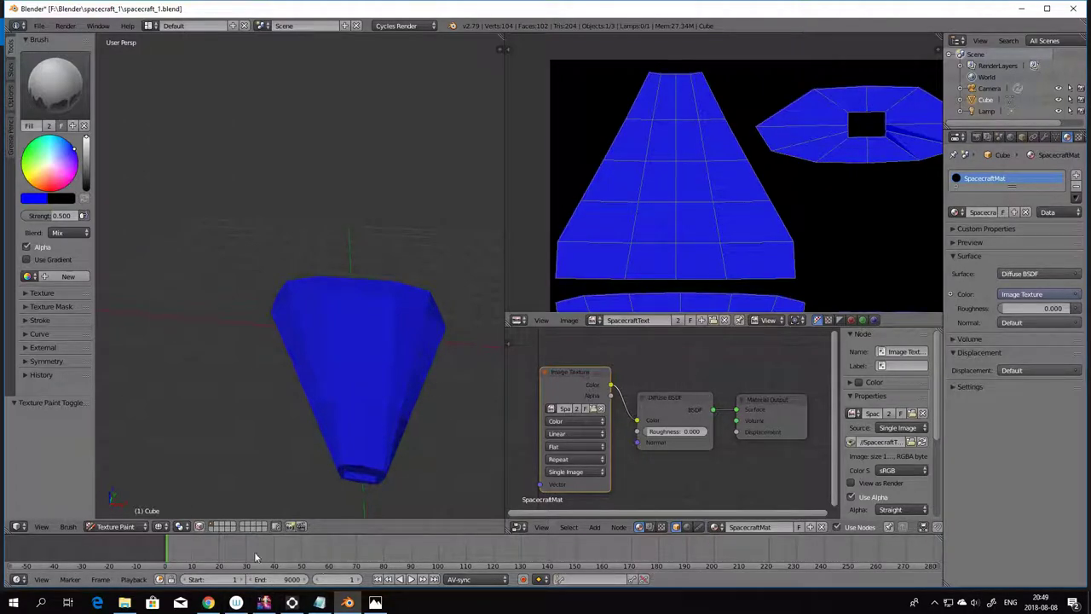
click(126, 526)
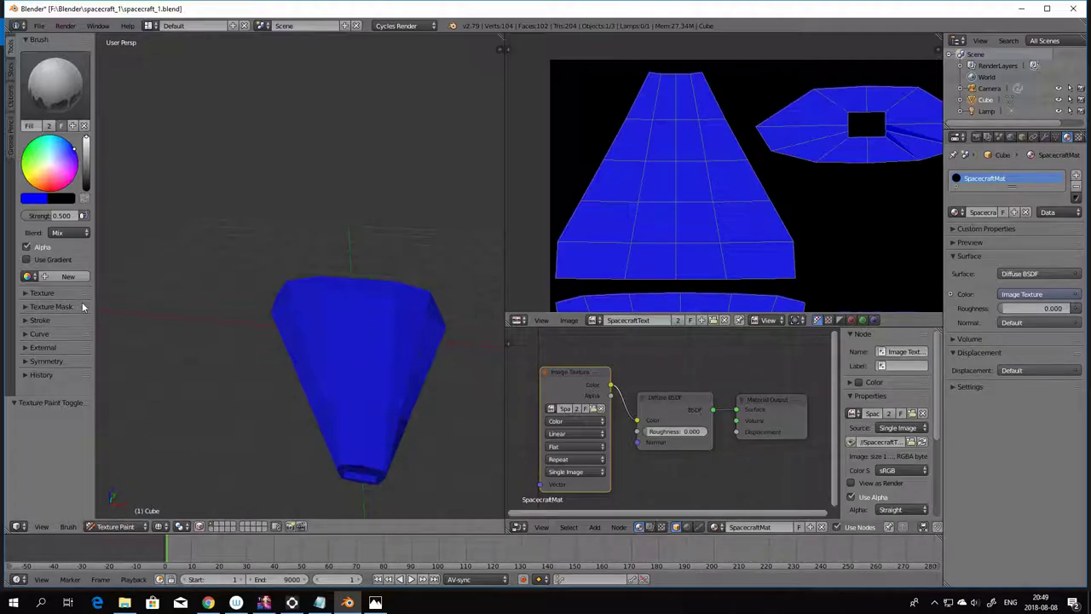
middle_drag(387, 382, 455, 436)
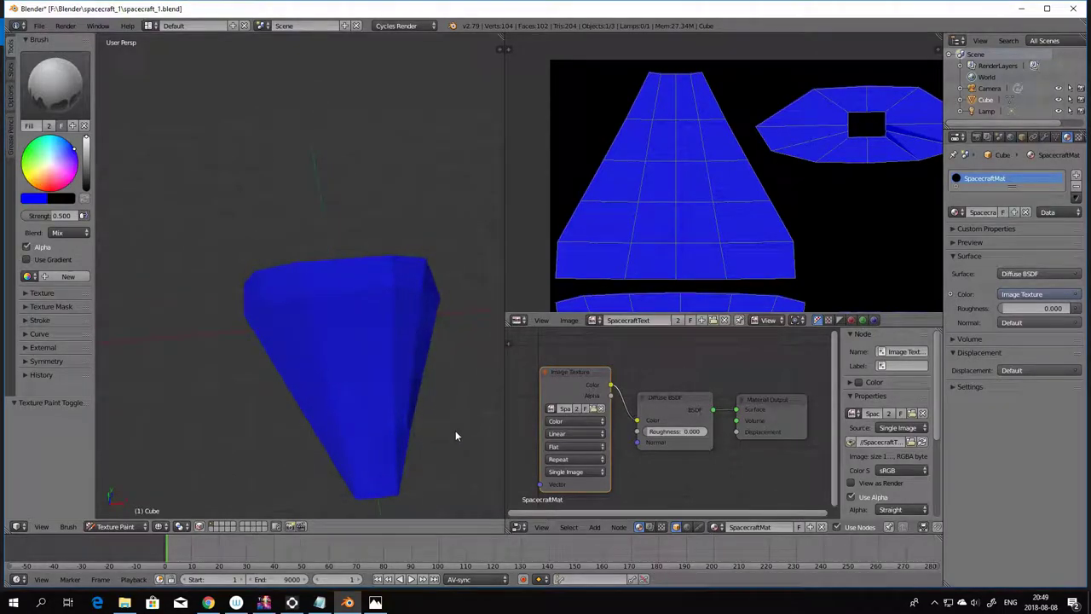
click(338, 373)
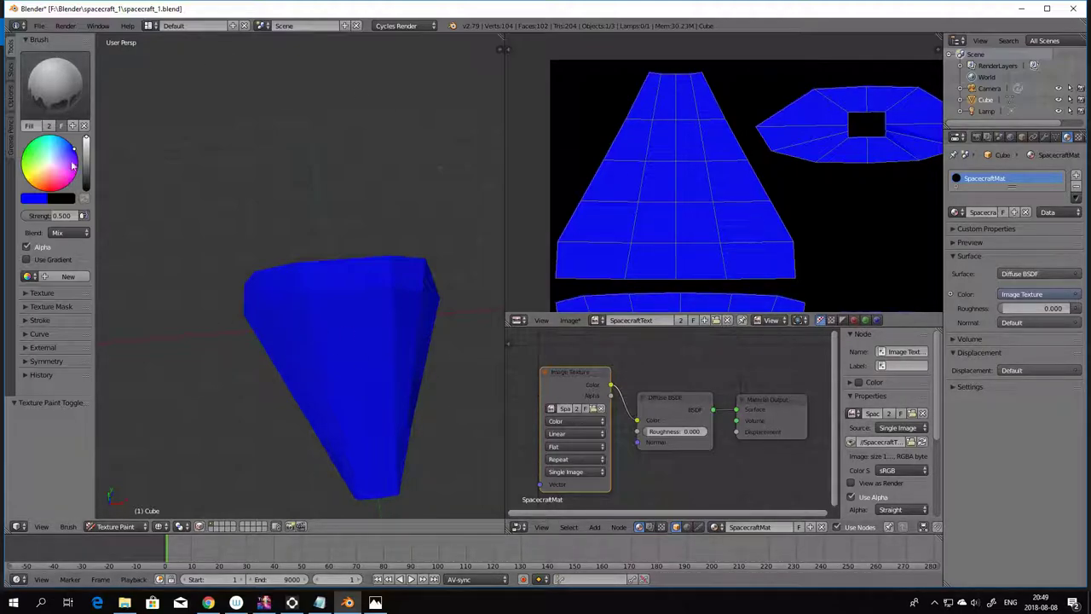
click(68, 75)
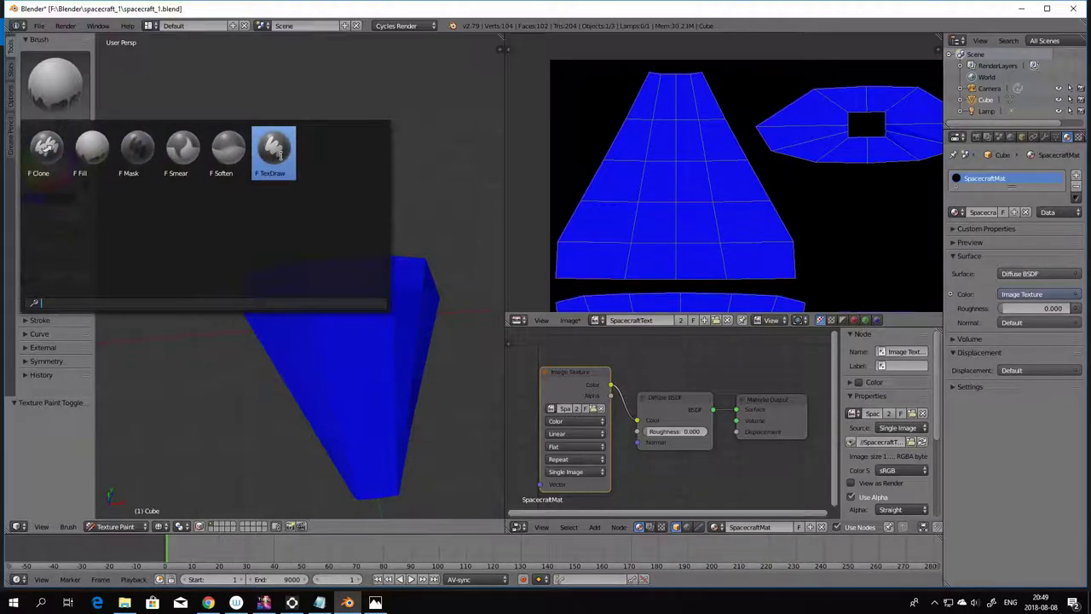
- Switch to the TexDraw brush and set its radius to 2 px
click(275, 152)
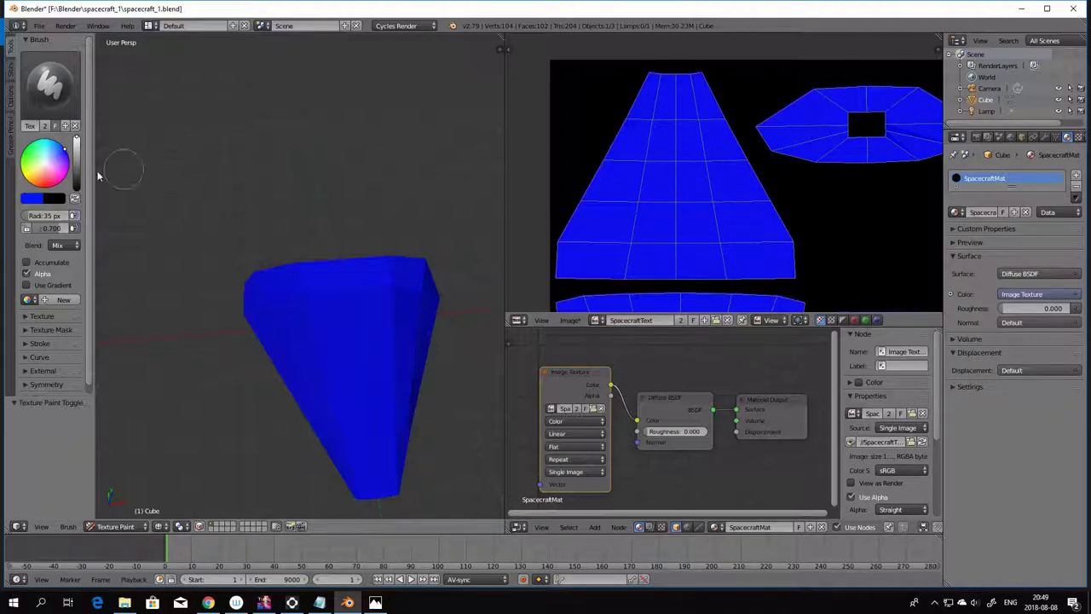
click(61, 218)
text(1)
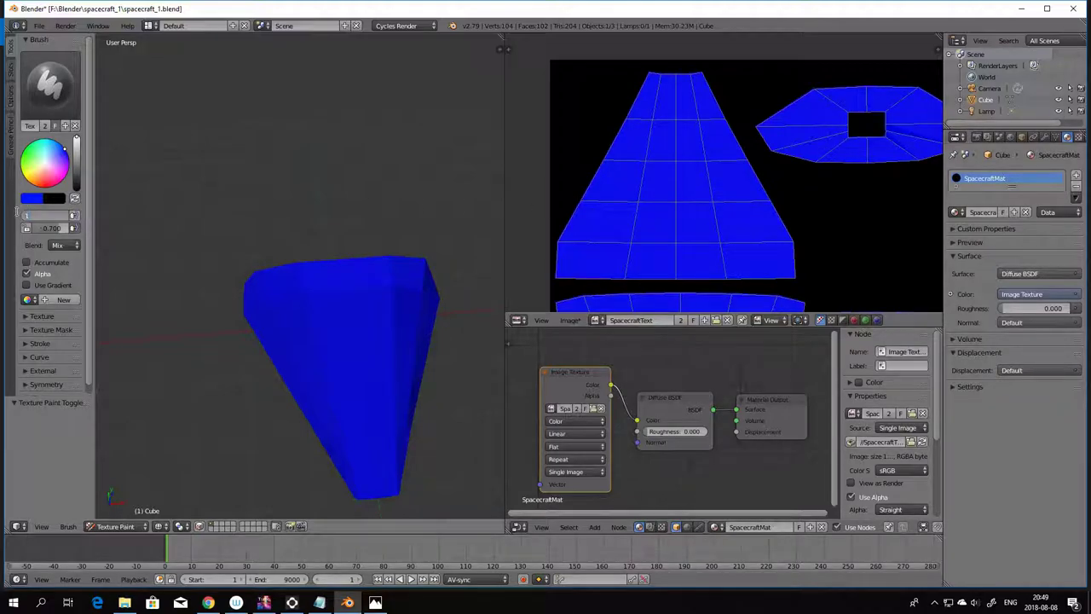
key(Return)
scroll(690, 213, up, 4)
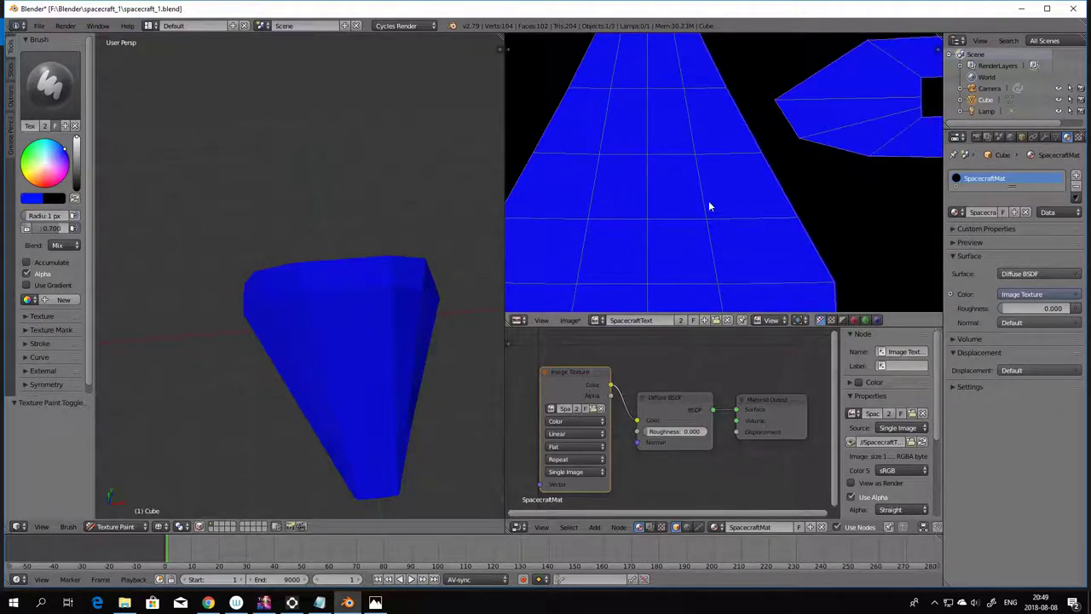
click(51, 216)
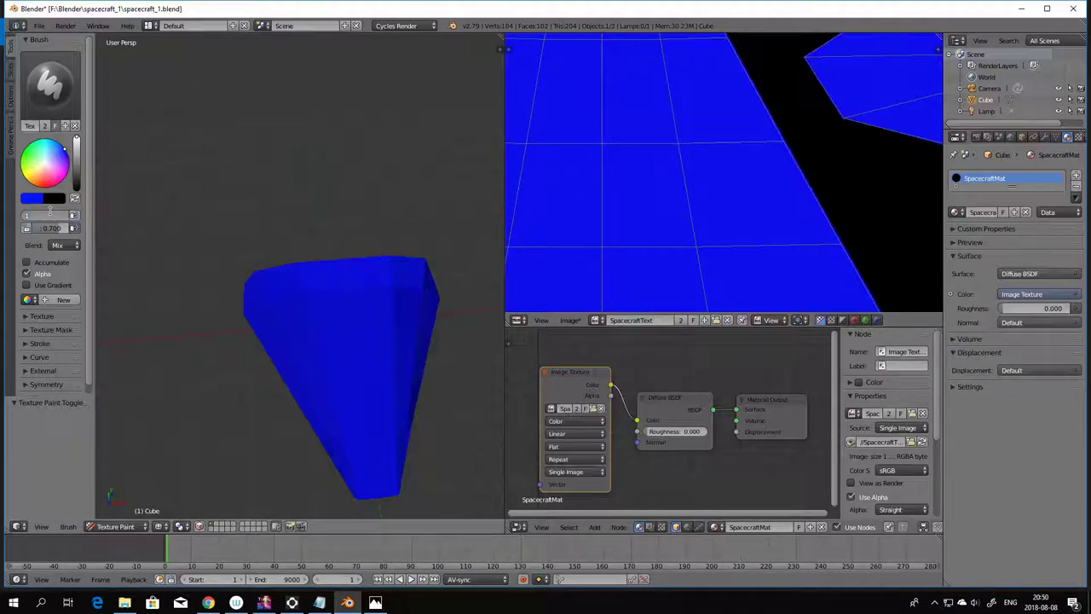
key(Return)
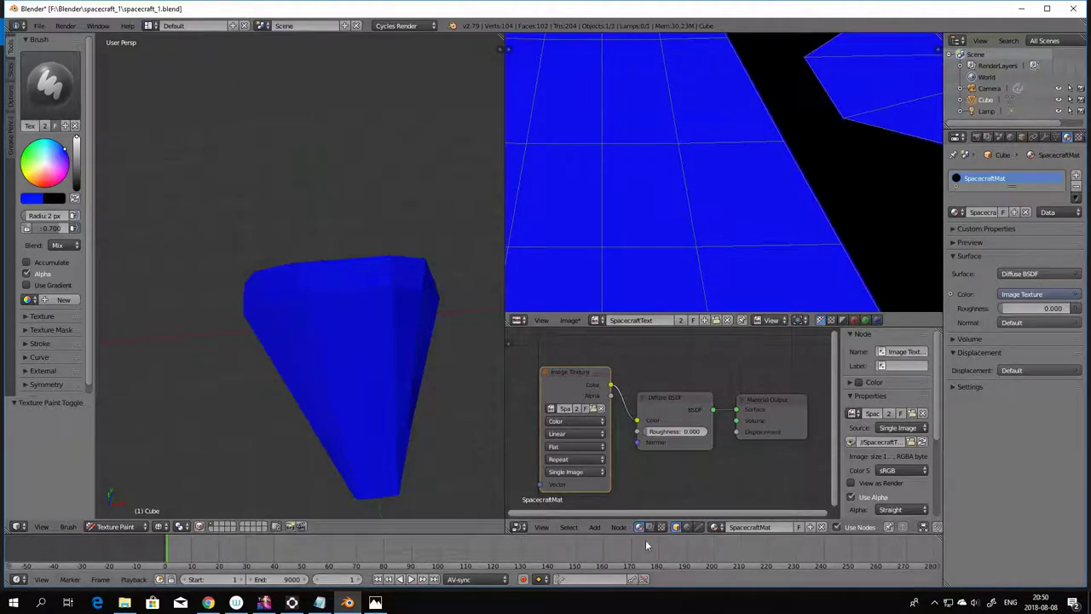
- Zoom and pan the UV/Image Editor to bring the whole texture back into view
middle_drag(663, 308, 647, 282)
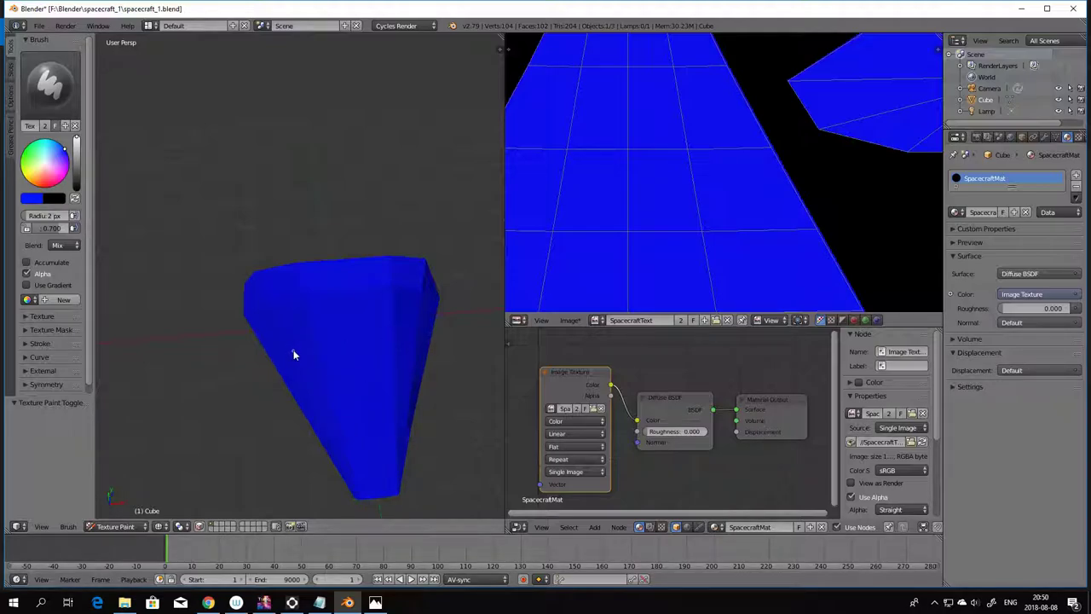
scroll(654, 262, down, 2)
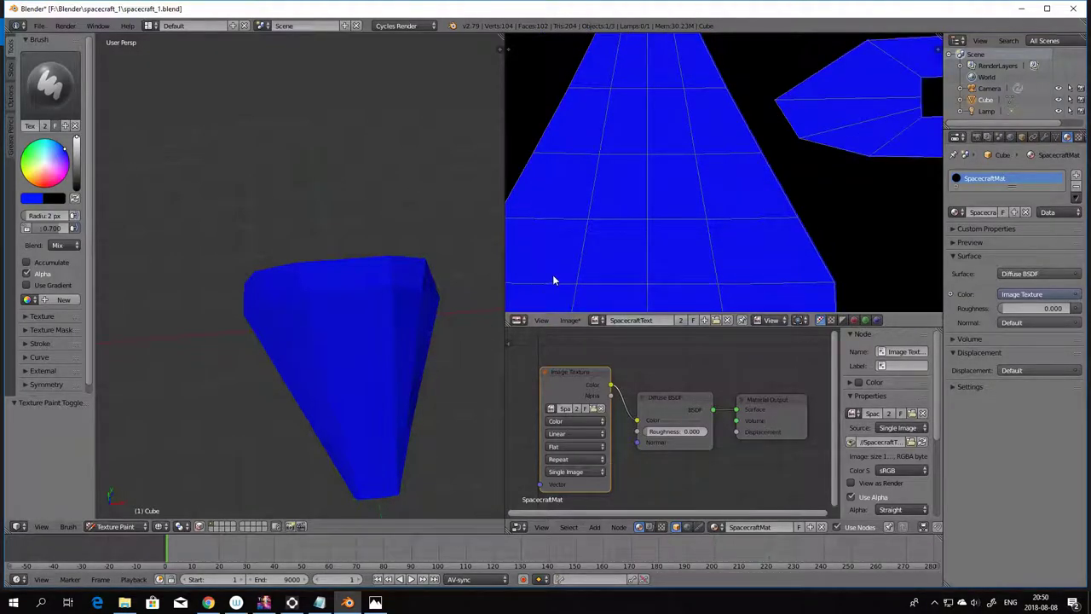
scroll(372, 383, up, 3)
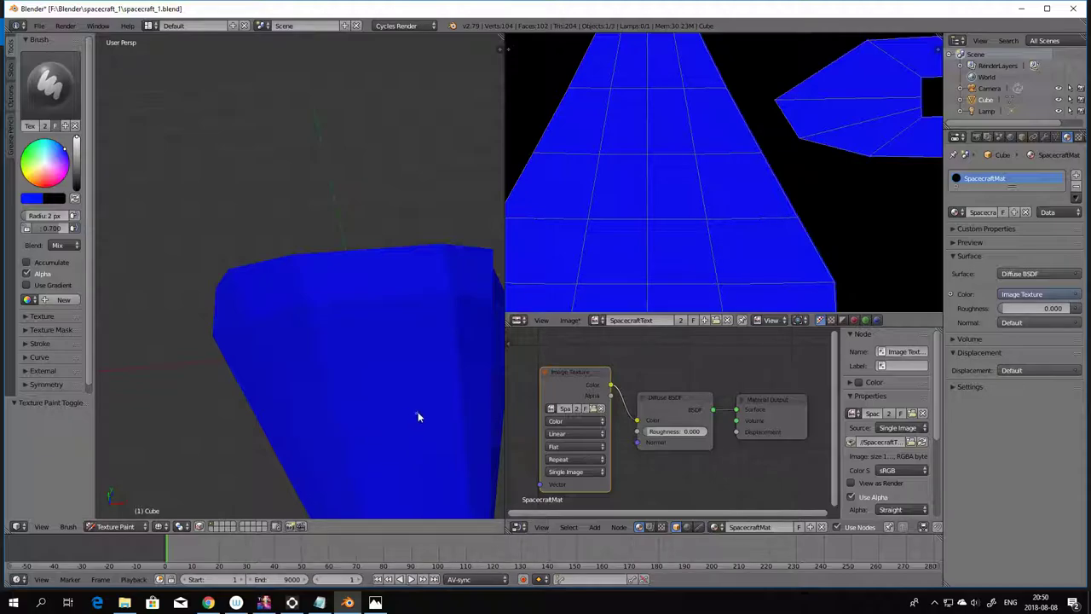
scroll(747, 195, down, 3)
scroll(730, 246, down, 3)
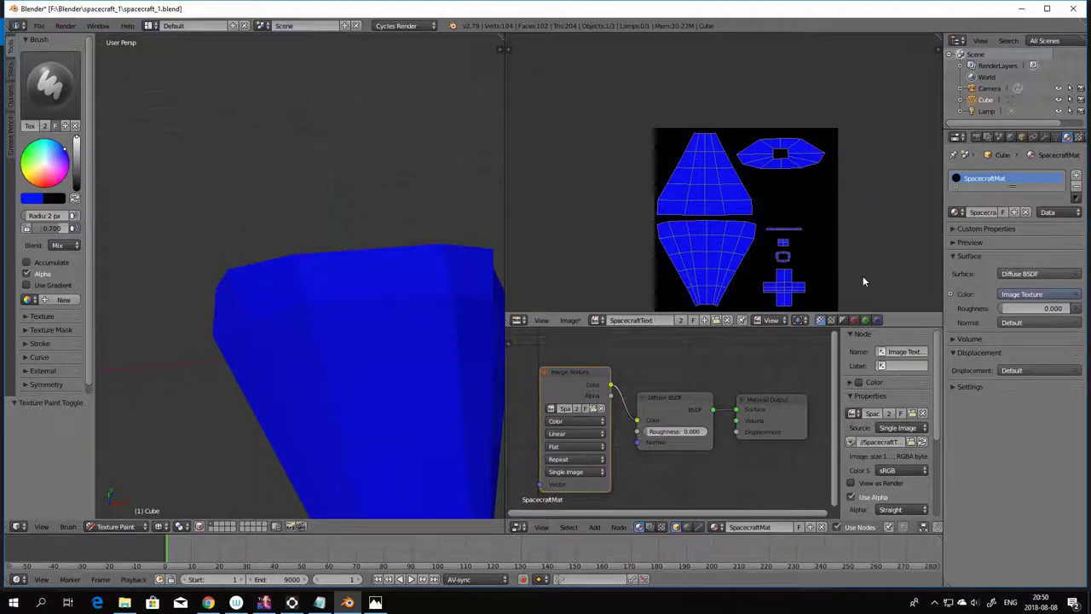
scroll(723, 277, up, 4)
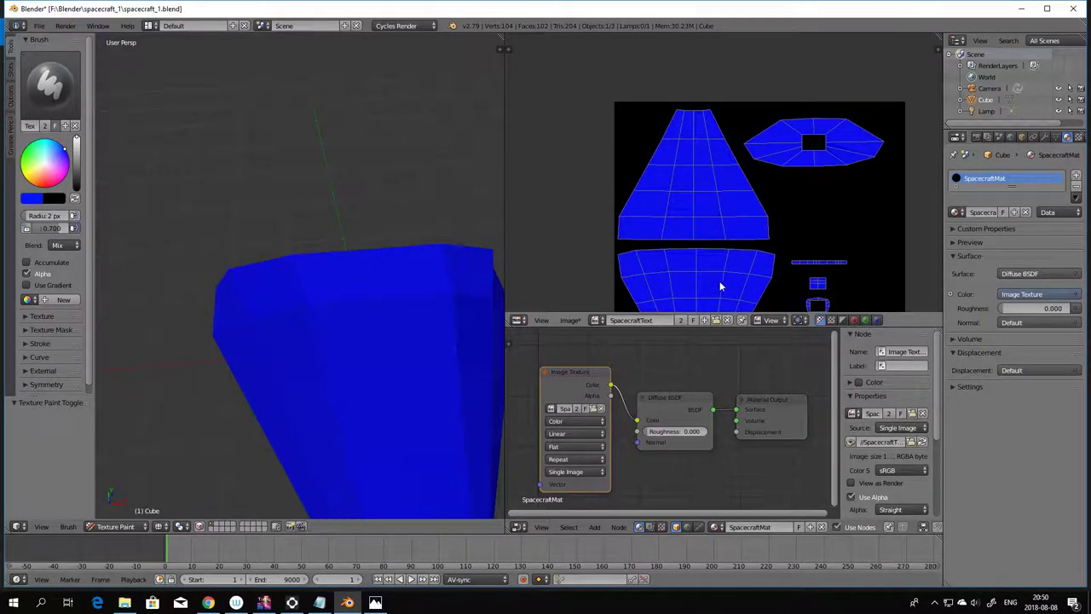
scroll(721, 275, down, 3)
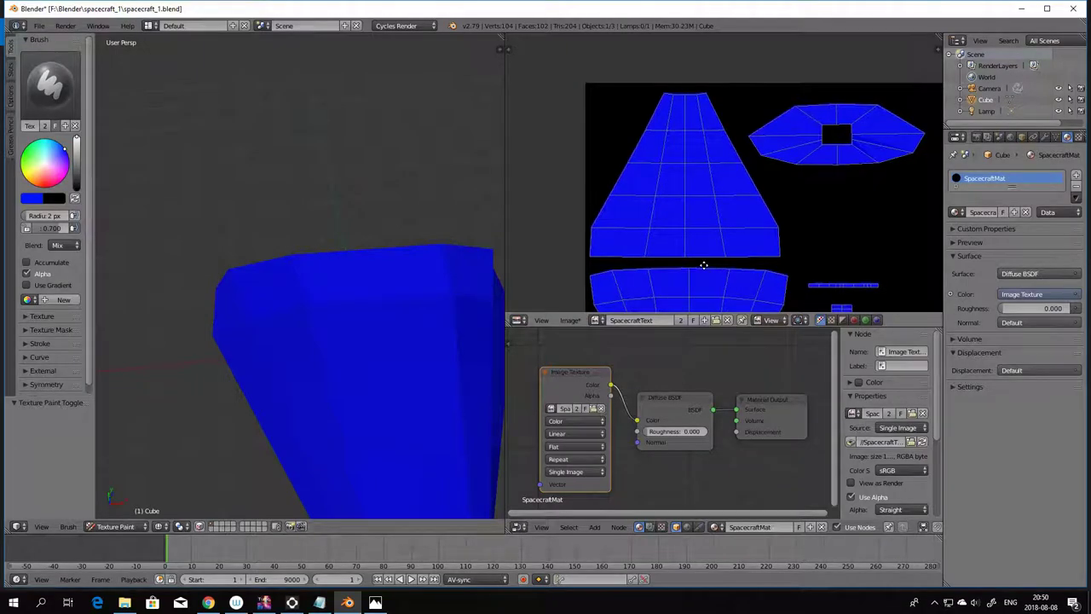
middle_drag(702, 263, 716, 105)
- Zoom in close on the lower UV island of the texture
scroll(716, 104, up, 4)
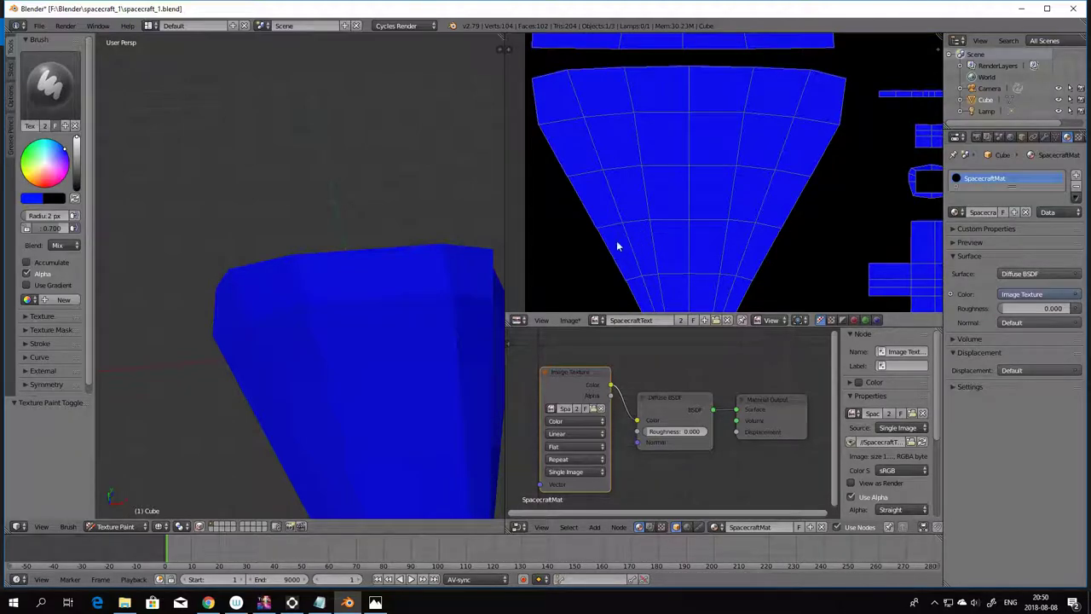
scroll(622, 230, up, 1)
scroll(592, 204, up, 1)
mouse_move(591, 220)
middle_down()
mouse_move(582, 225)
mouse_move(614, 236)
mouse_move(594, 246)
mouse_move(589, 219)
middle_up()
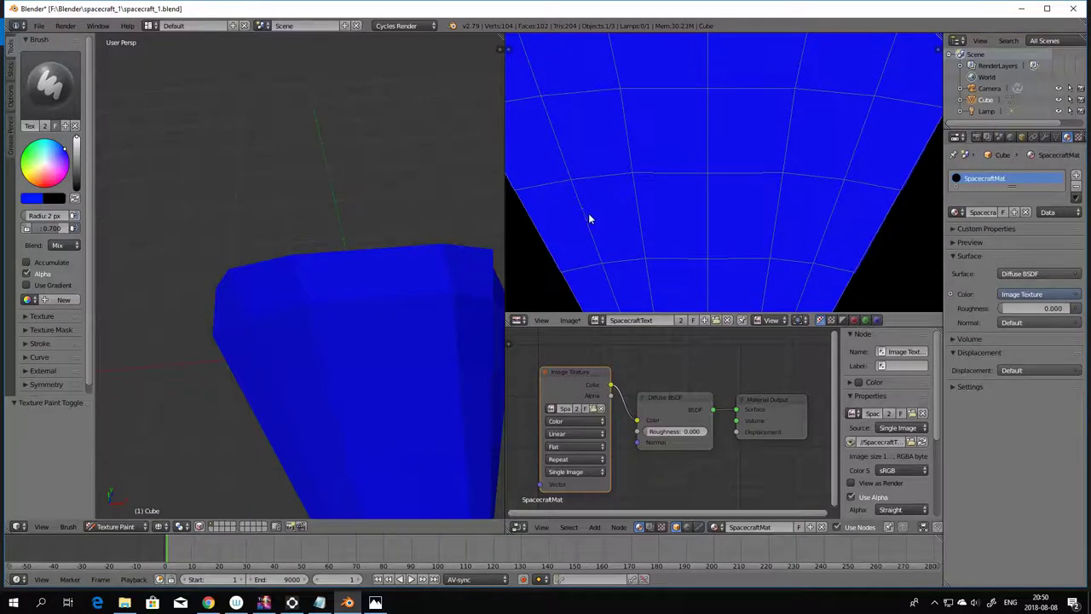
scroll(582, 227, up, 3)
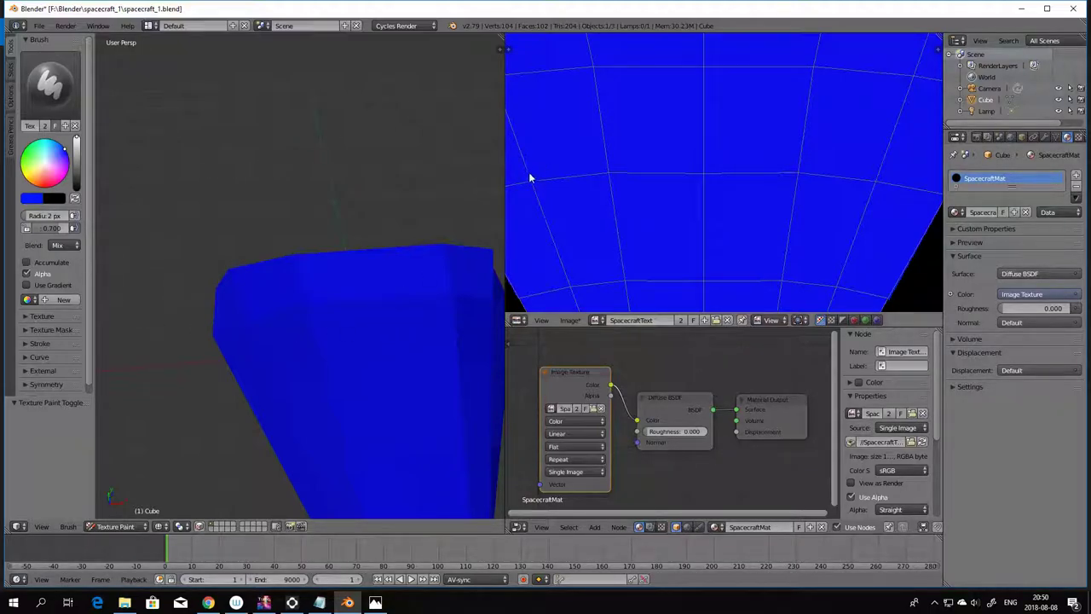
ctrl+middle_drag(534, 182, 504, 168)
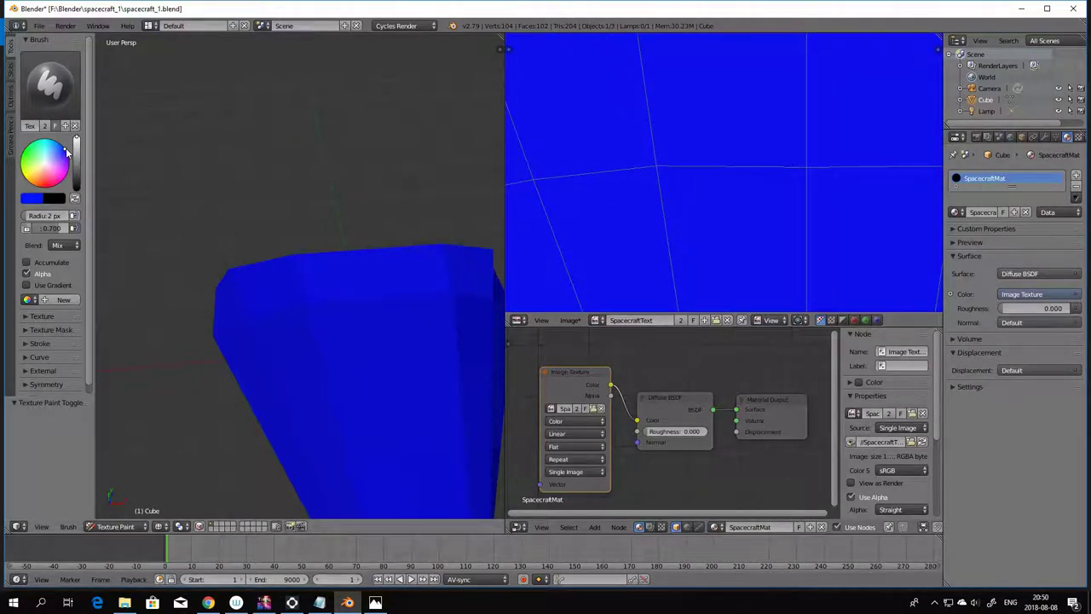
- Set the TexDraw paint colour to magenta on the colour wheel
click(52, 182)
drag(52, 182, 48, 185)
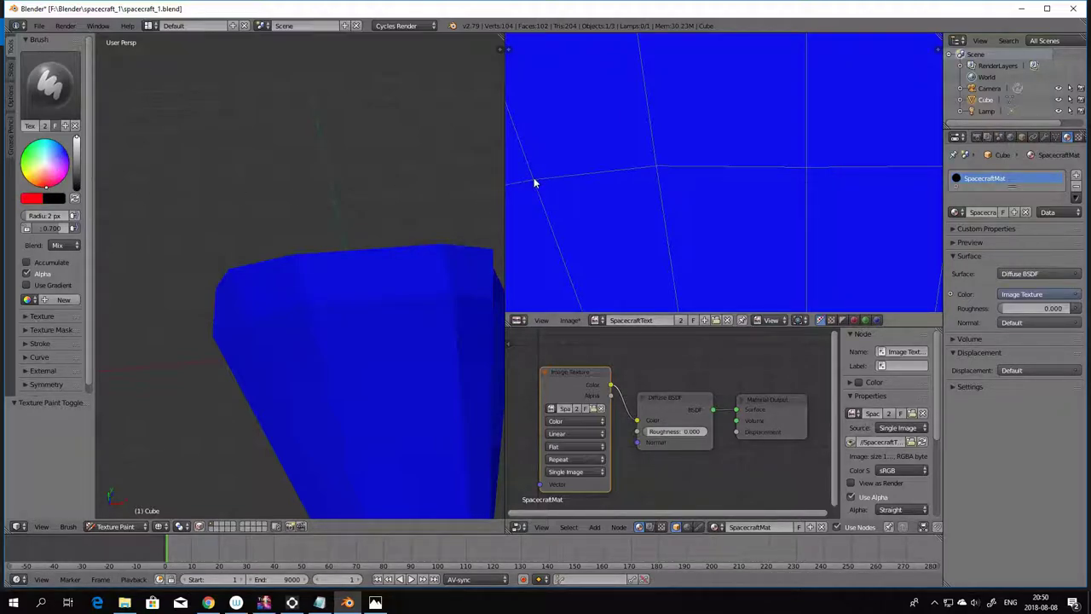
drag(45, 189, 65, 174)
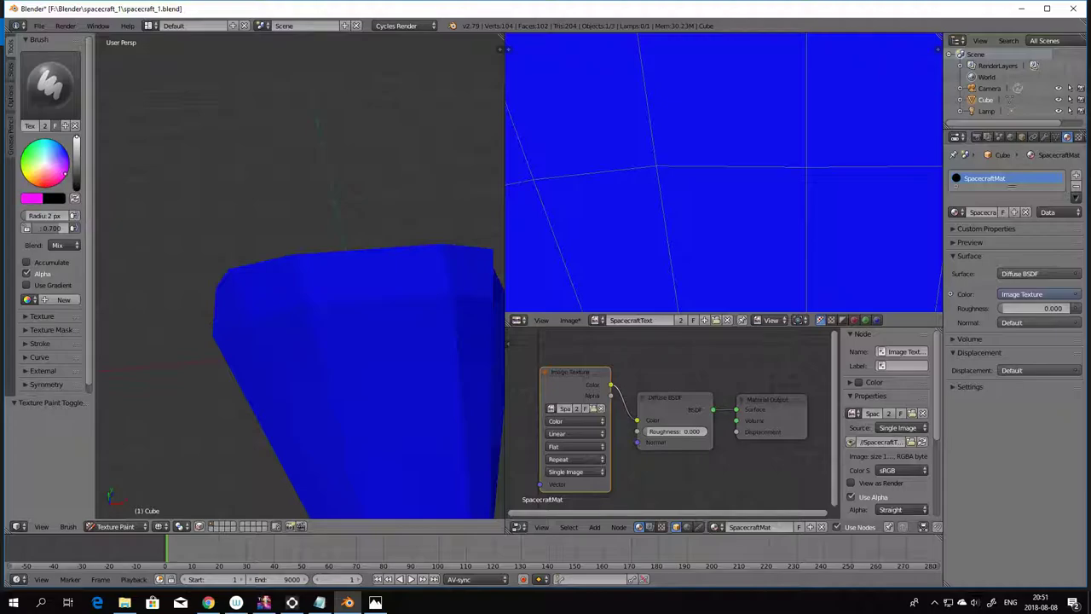
click(535, 183)
- Draw a trial magenta ellipse on the hull, then undo it
middle_drag(280, 389, 284, 407)
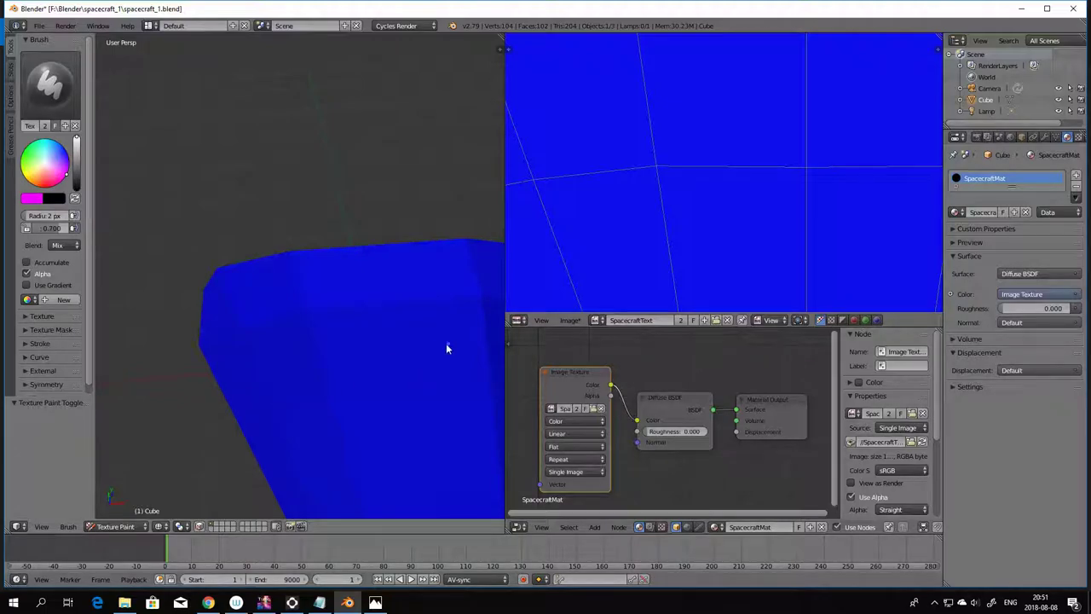
drag(353, 407, 356, 426)
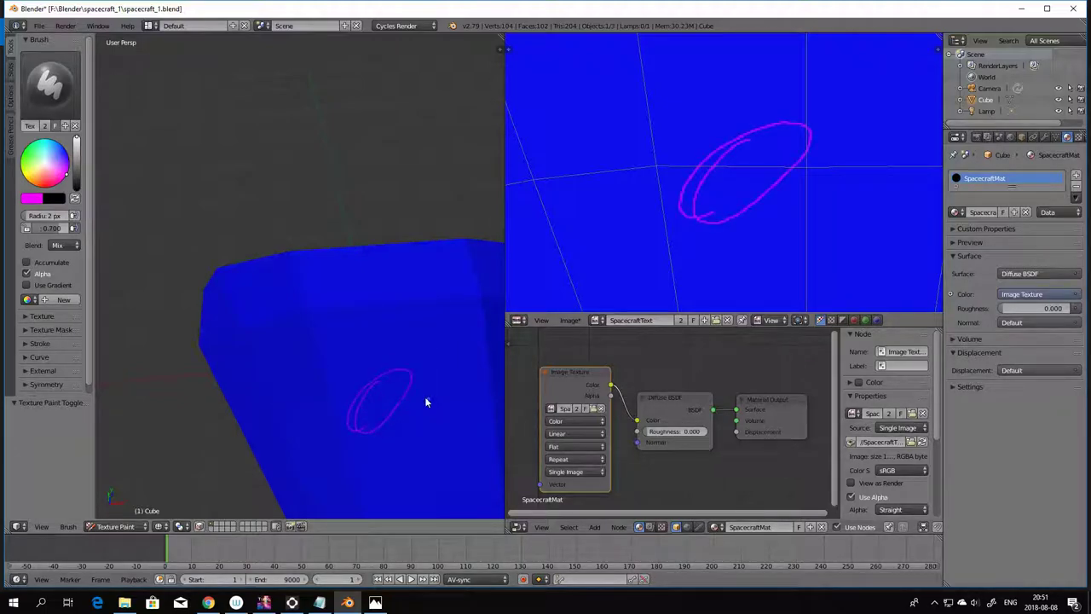
key(ctrl+z)
click(767, 320)
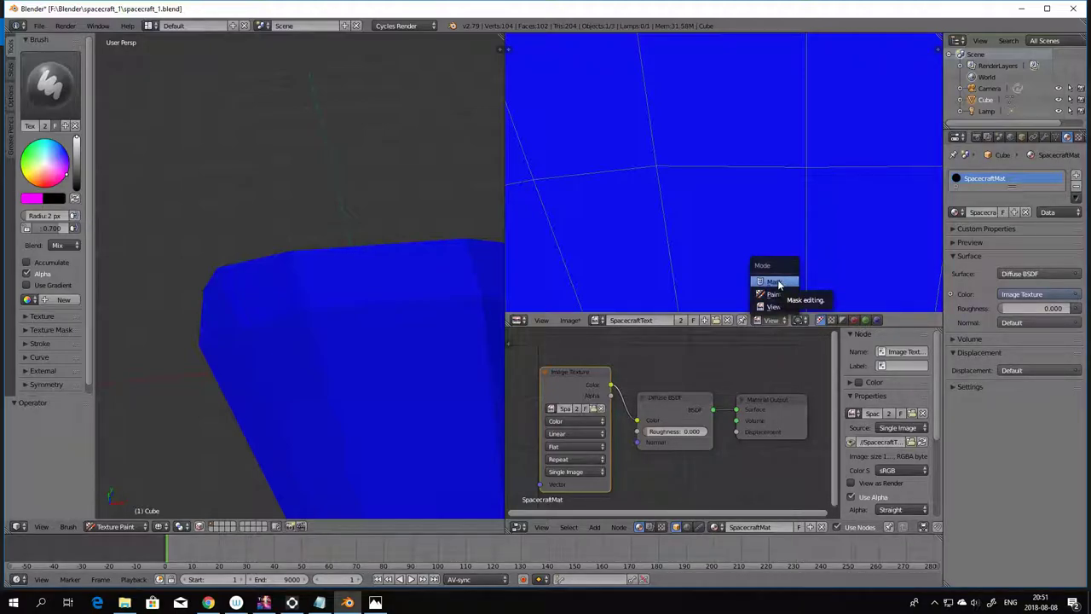
- Put the image editor in Paint mode and dab a magenta spot onto the blue SpacecraftText texture
click(776, 294)
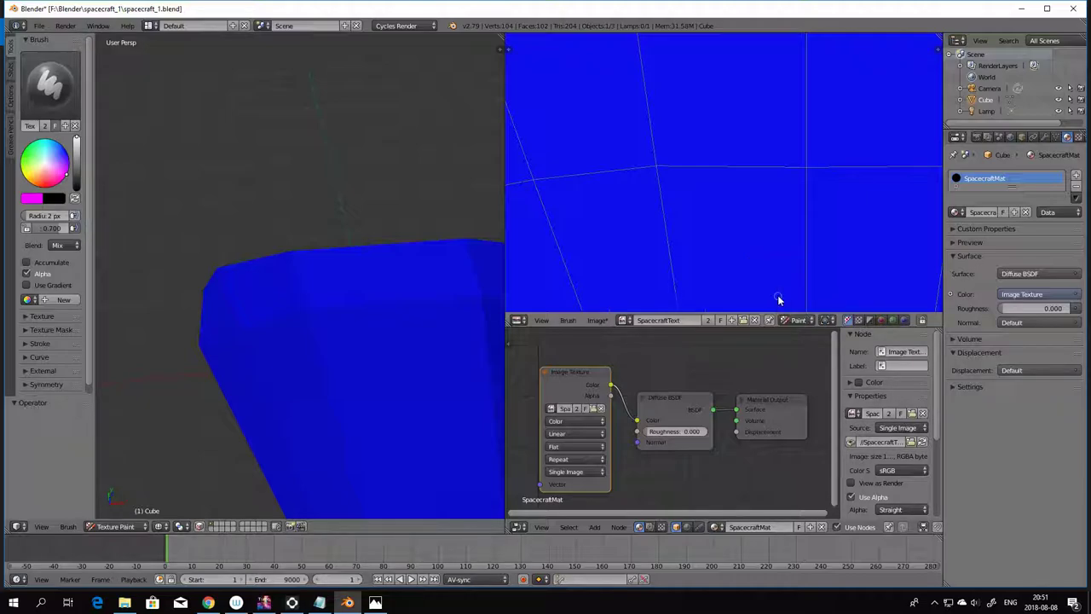
click(534, 180)
scroll(829, 207, down, 1)
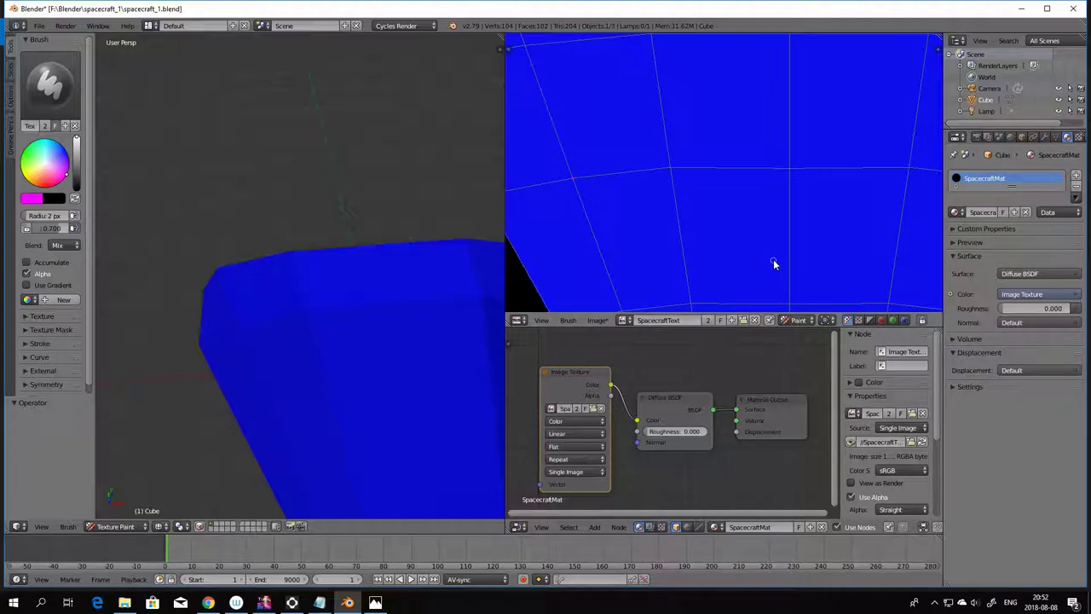
- Switch Blender's image editor to Mask mode, then back to Paint mode
click(806, 320)
click(797, 283)
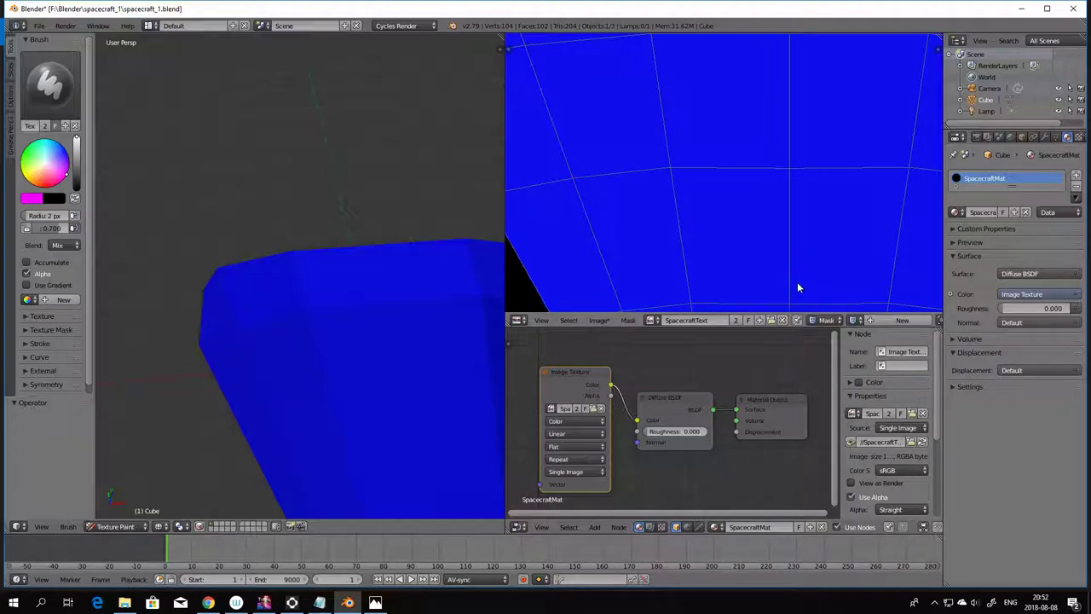
scroll(904, 321, down, 2)
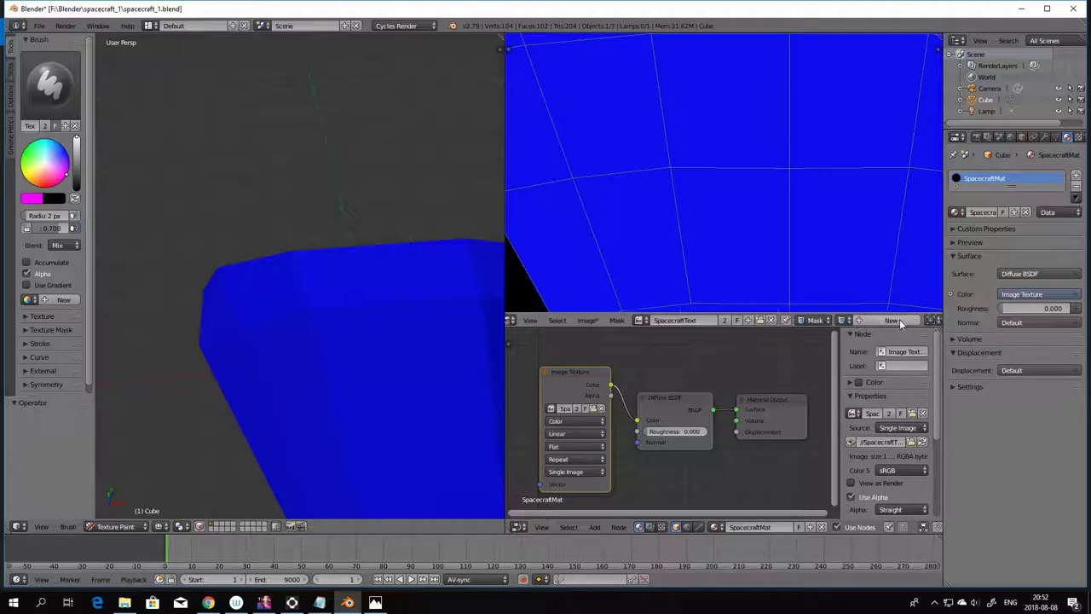
scroll(915, 333, down, 2)
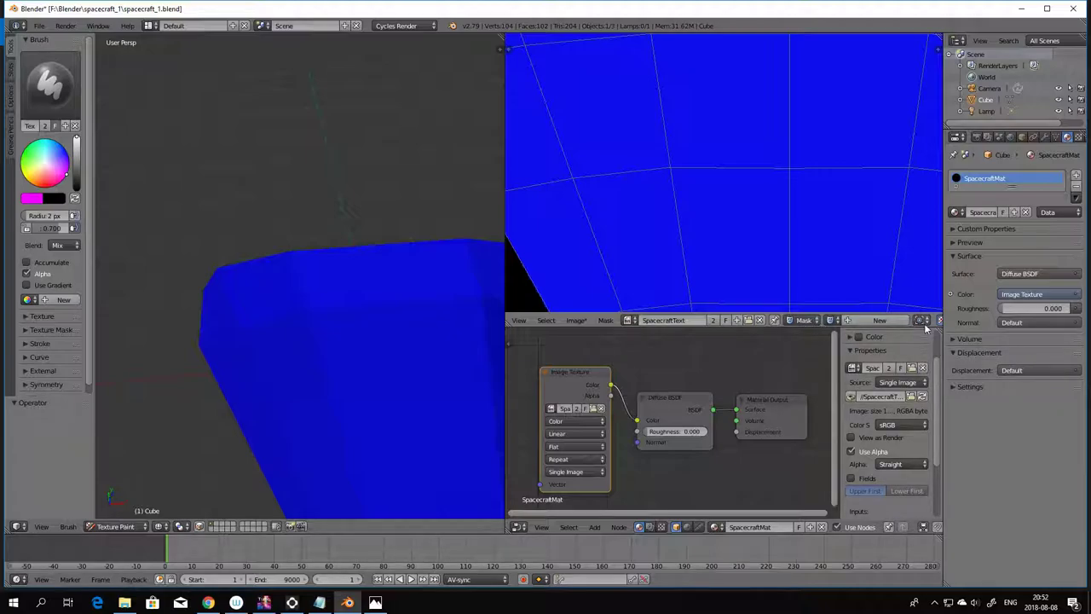
scroll(923, 322, down, 3)
scroll(920, 311, down, 2)
scroll(925, 321, down, 4)
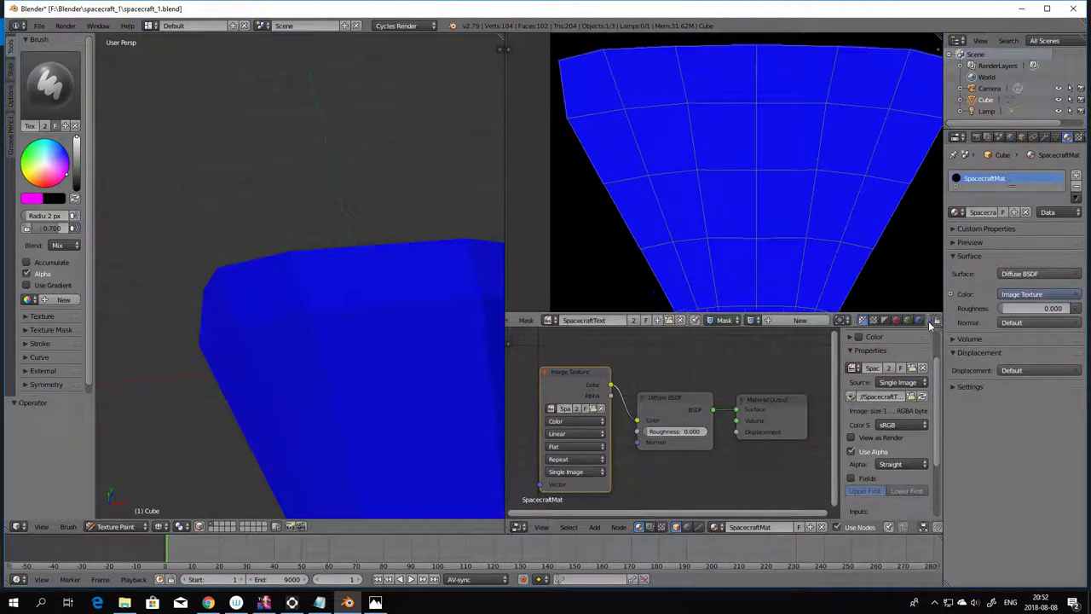
scroll(925, 321, up, 5)
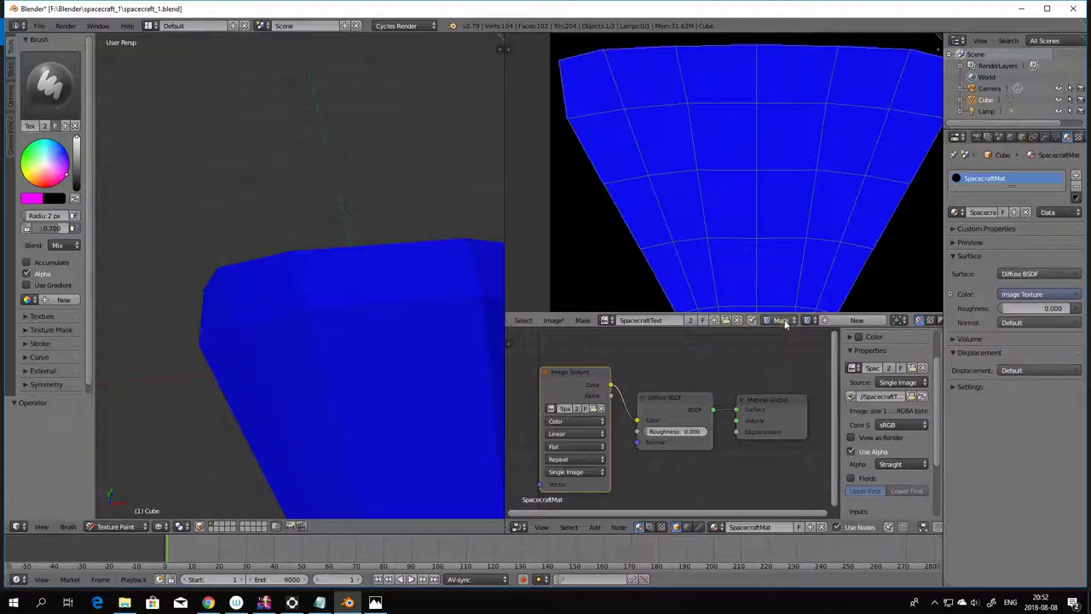
click(772, 322)
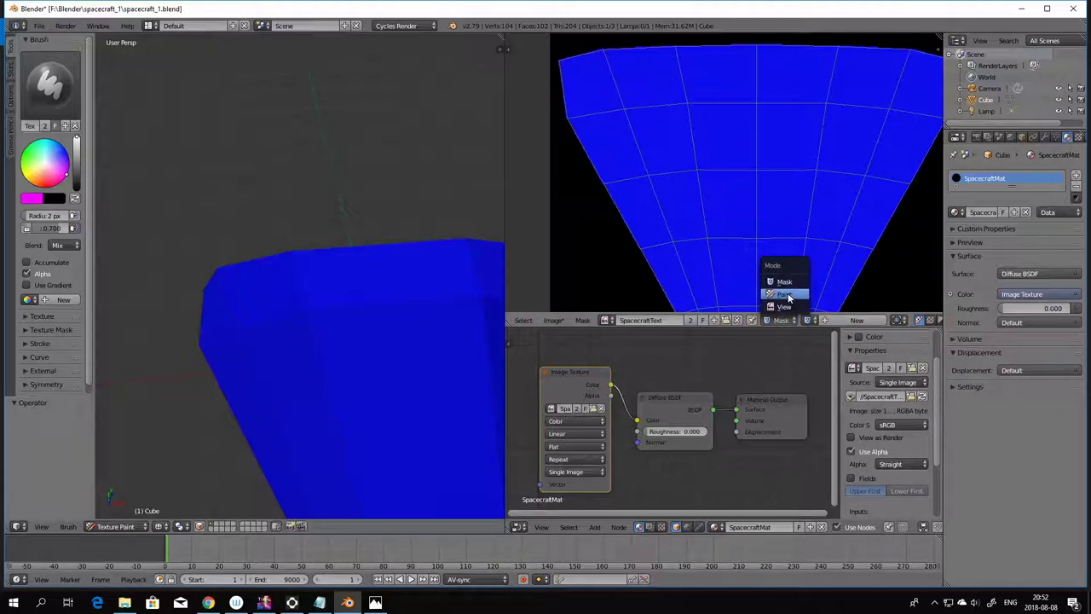
click(785, 300)
scroll(727, 217, up, 3)
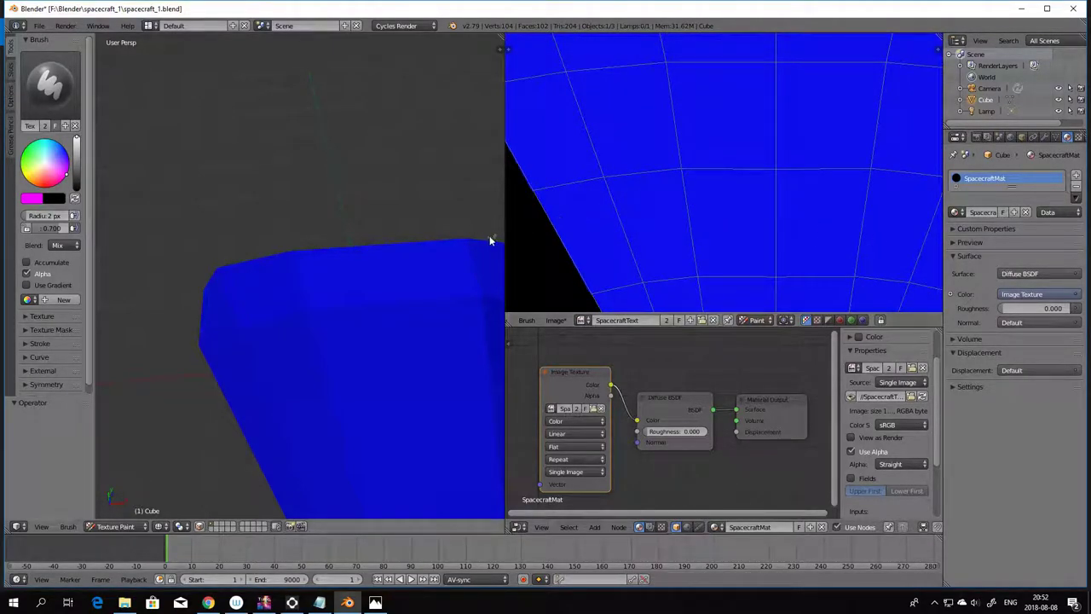
- Enable Unified Strength at 0.500 and paint a small magenta dab on the blue texture
click(529, 321)
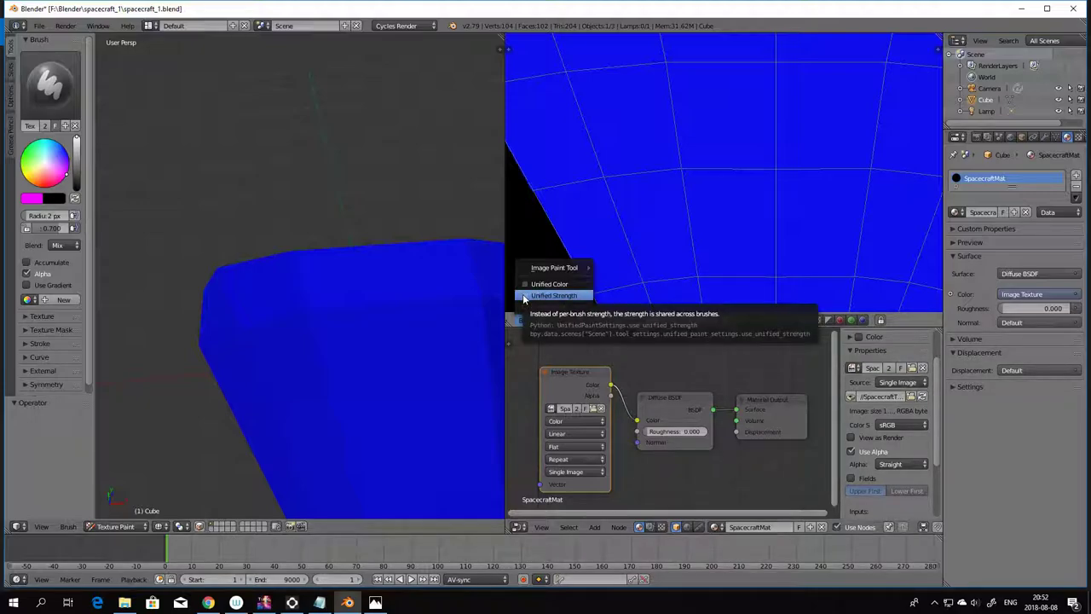
click(523, 296)
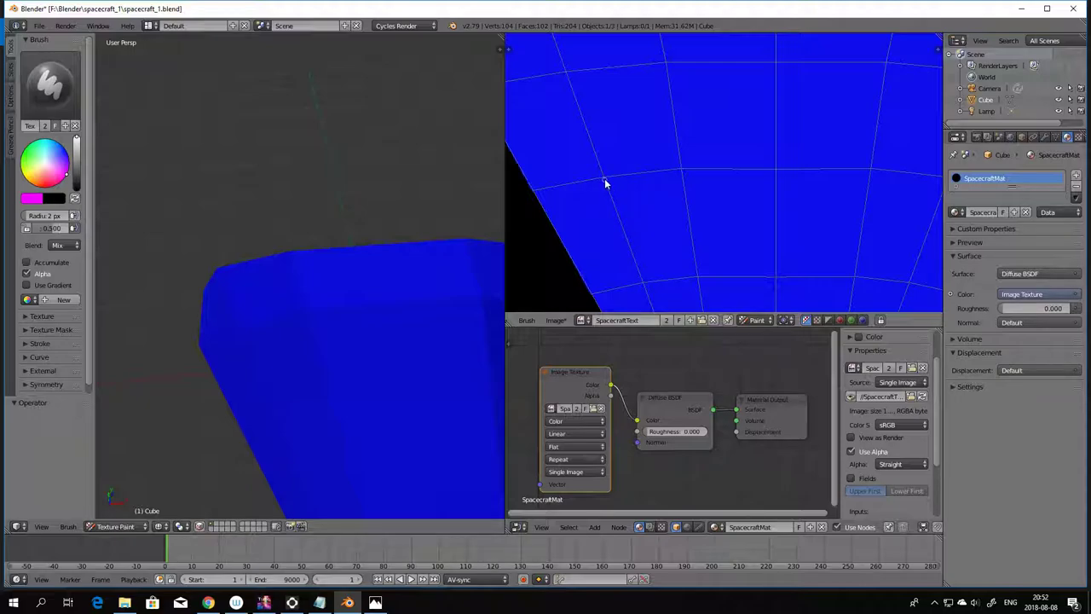
scroll(604, 184, up, 1)
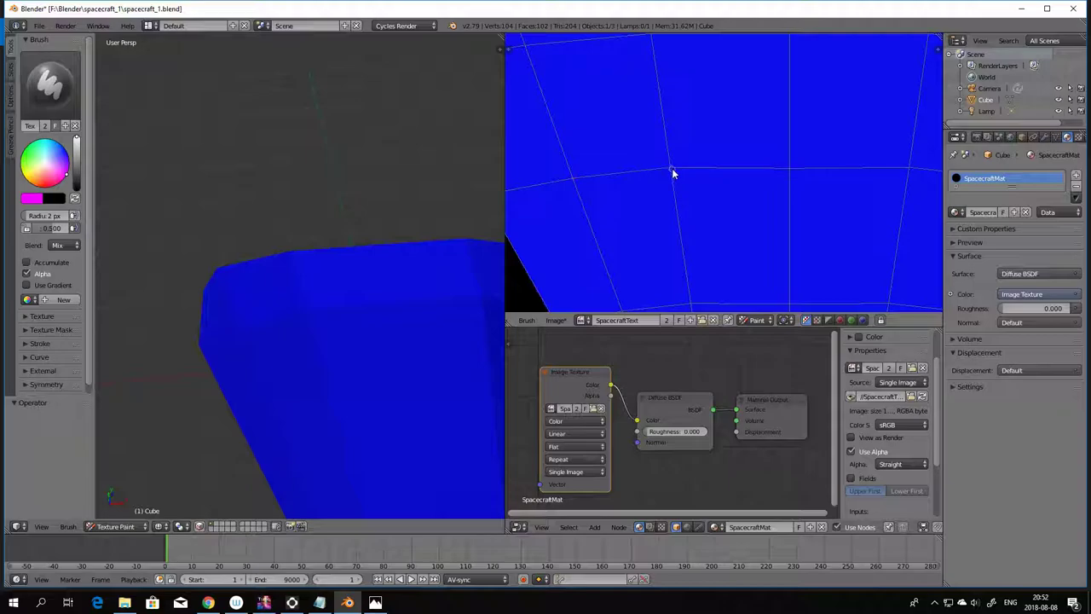
scroll(671, 167, up, 2)
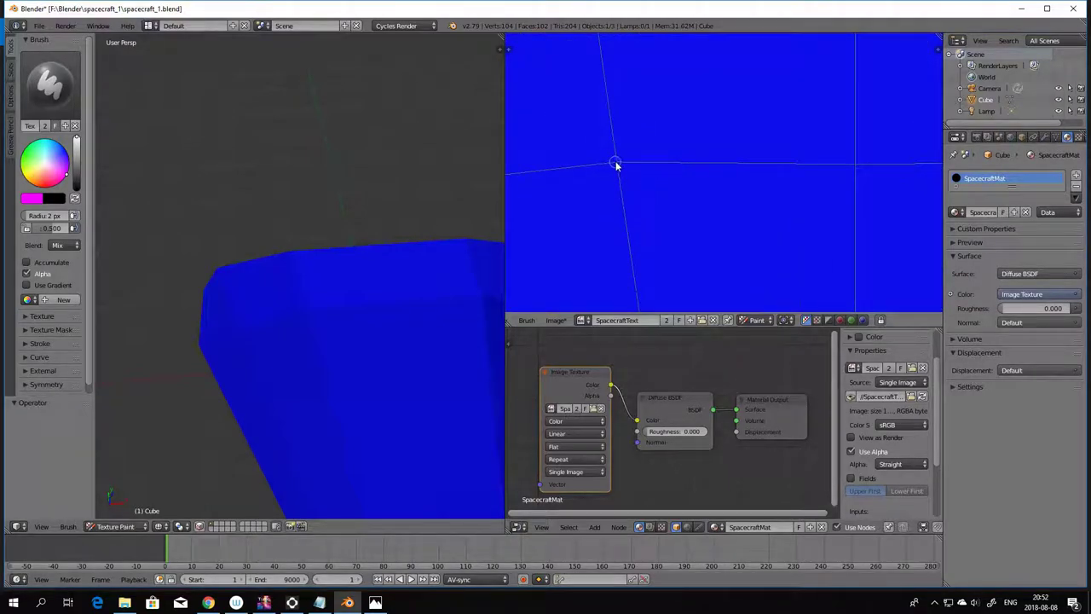
click(616, 162)
scroll(862, 207, down, 2)
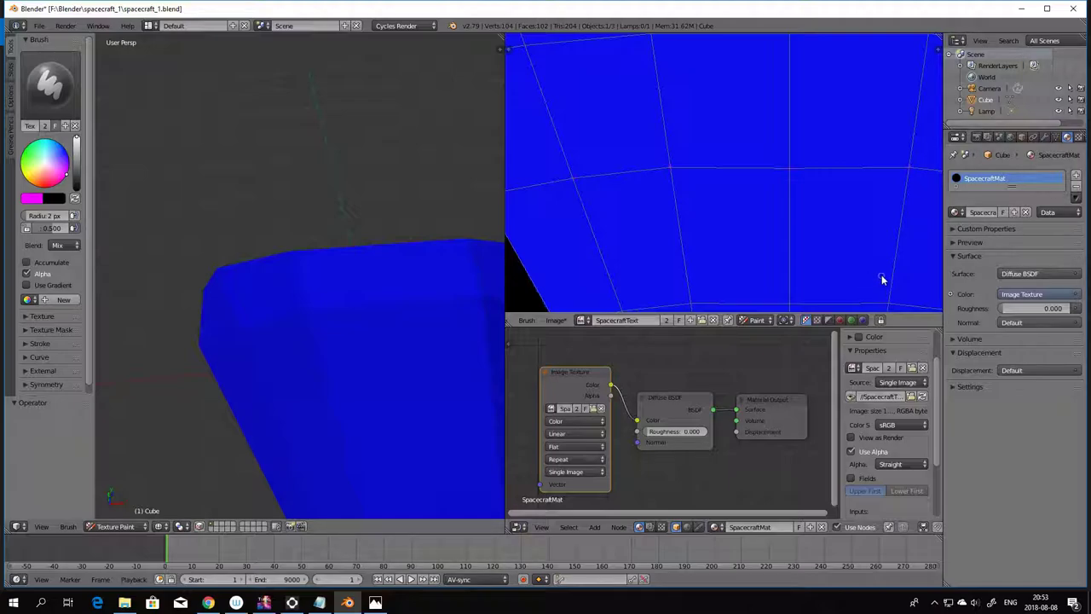
middle_drag(882, 280, 773, 277)
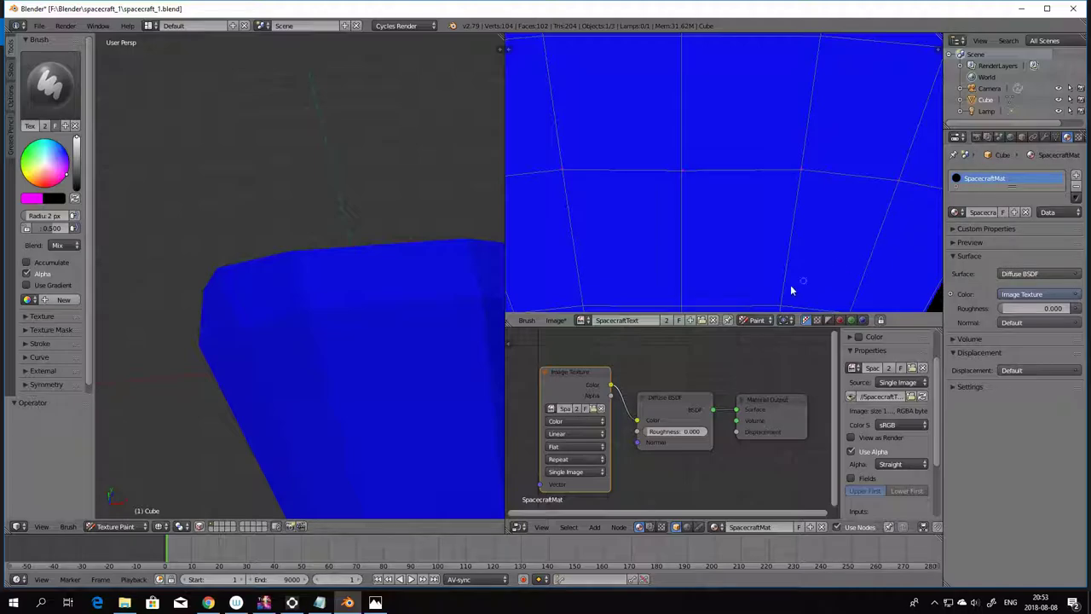
middle_drag(501, 399, 488, 402)
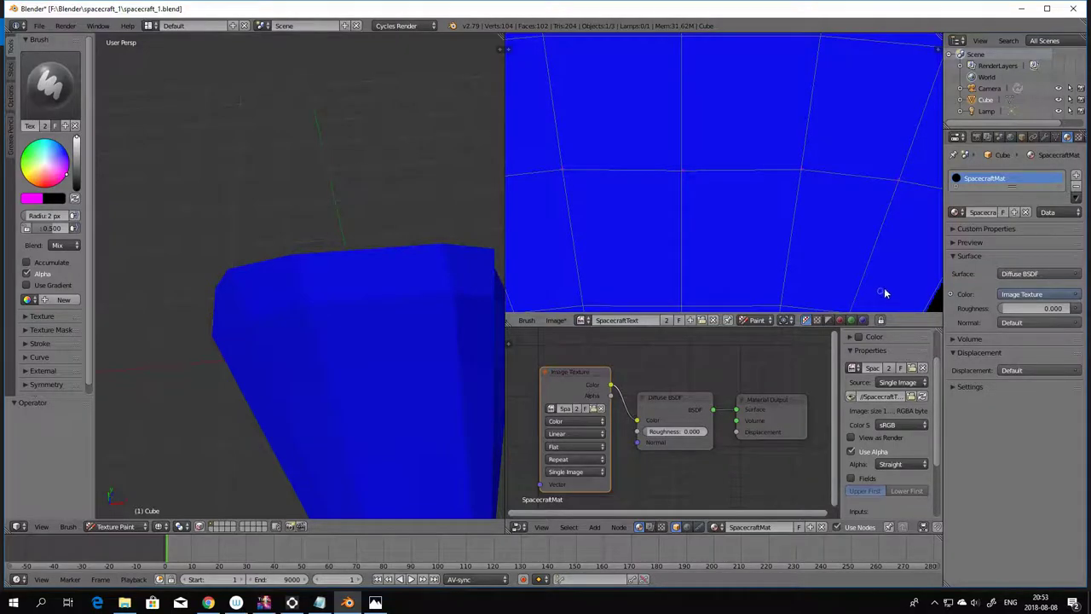
middle_drag(884, 294, 900, 277)
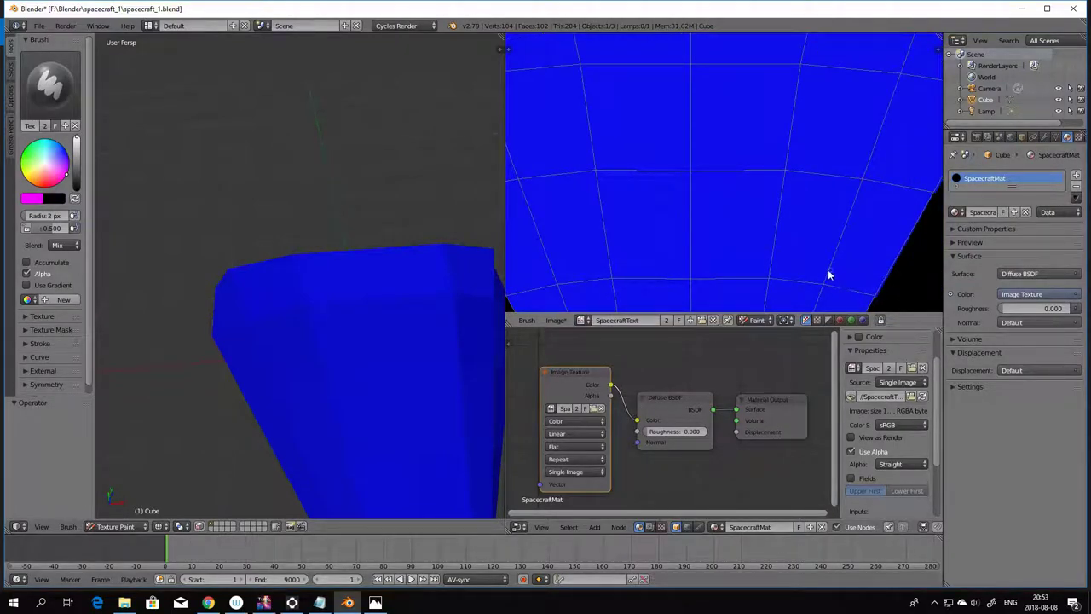
middle_drag(774, 275, 836, 303)
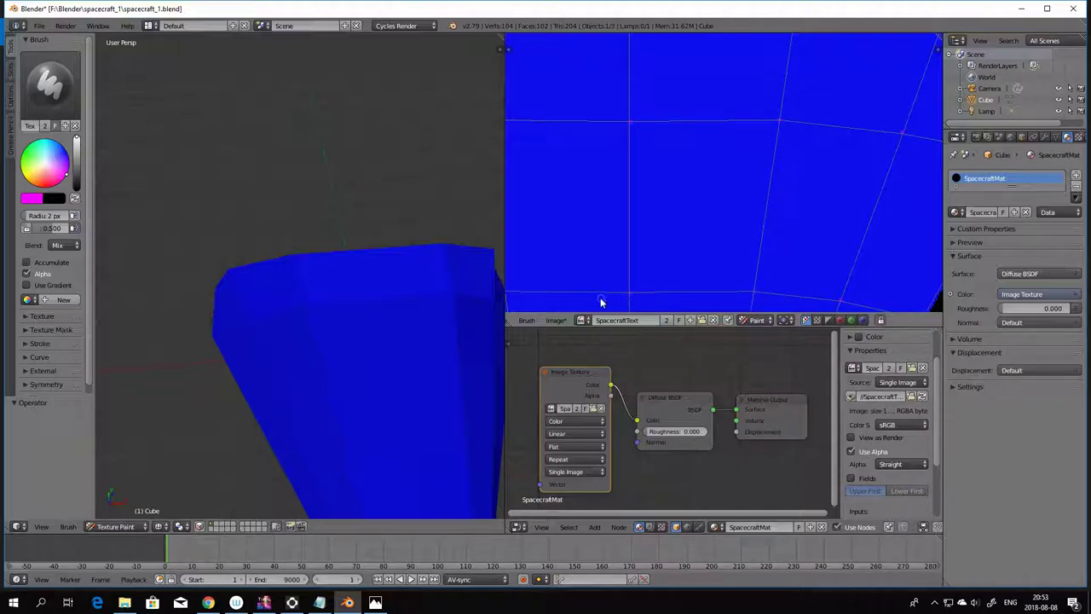
middle_drag(588, 302, 759, 278)
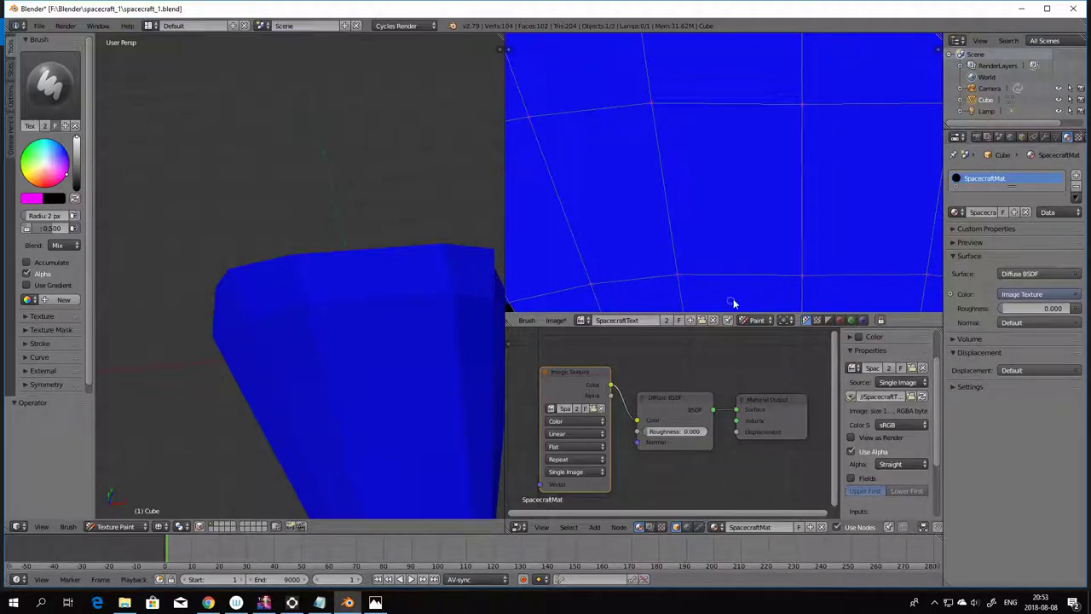
scroll(792, 267, down, 1)
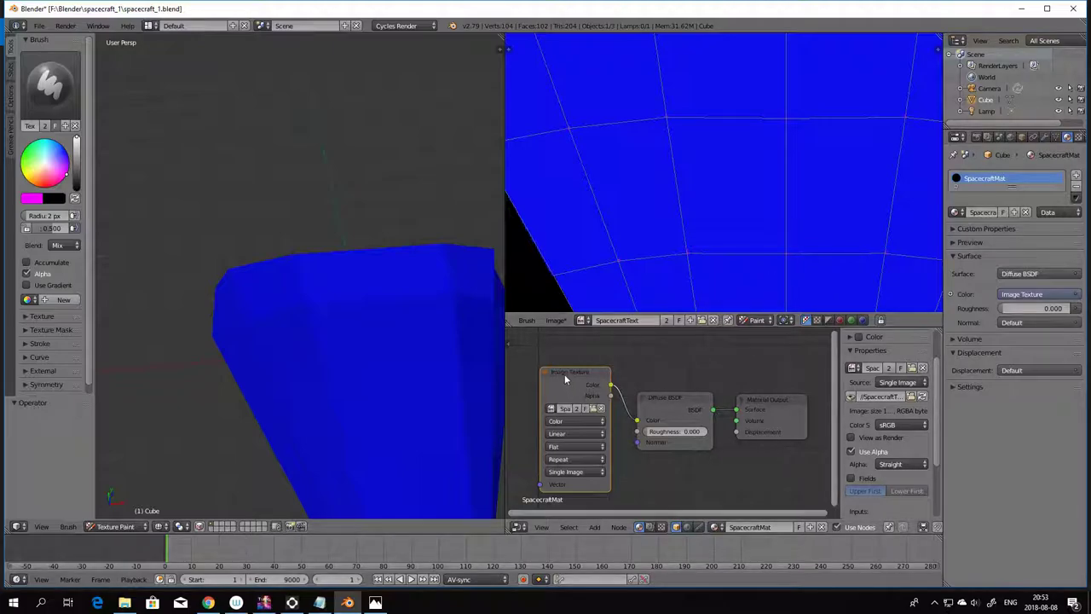
middle_drag(472, 411, 487, 405)
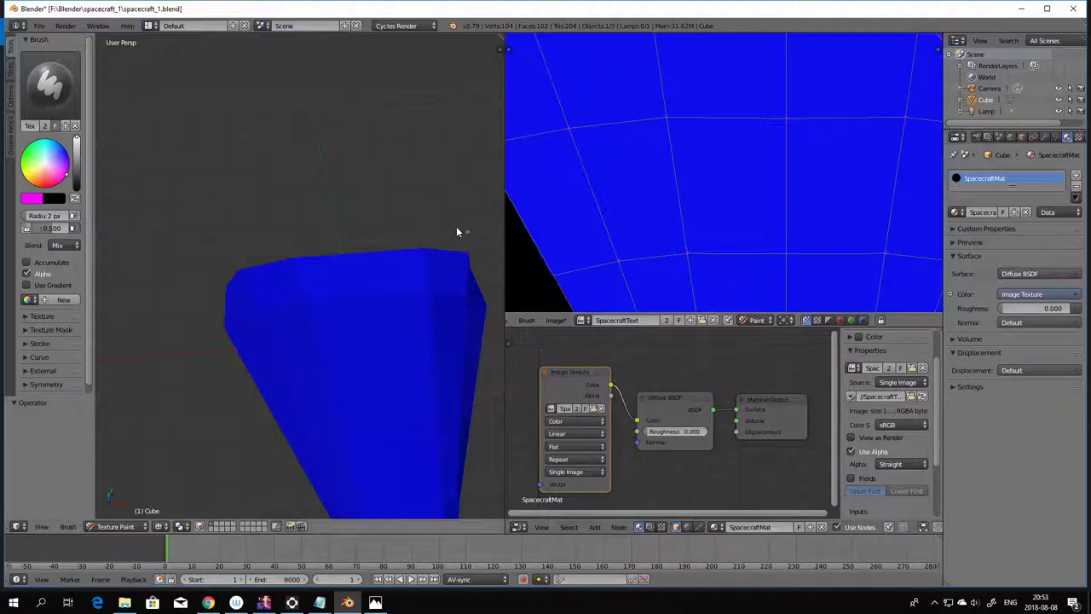
- Save the painted texture with Save Image and preview SpacecraftText.png in Photos
click(555, 320)
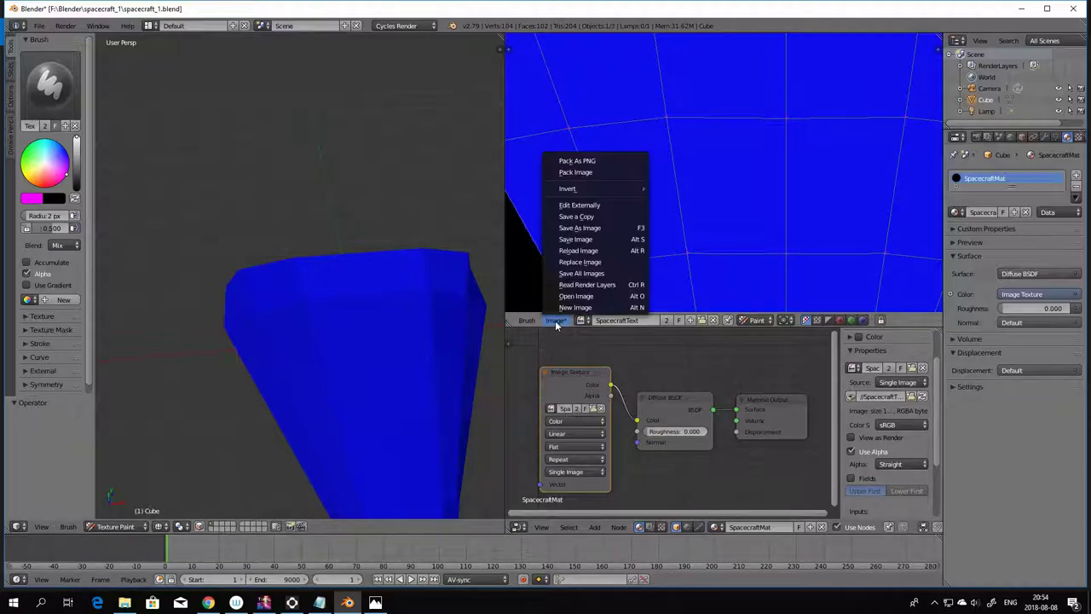
click(582, 240)
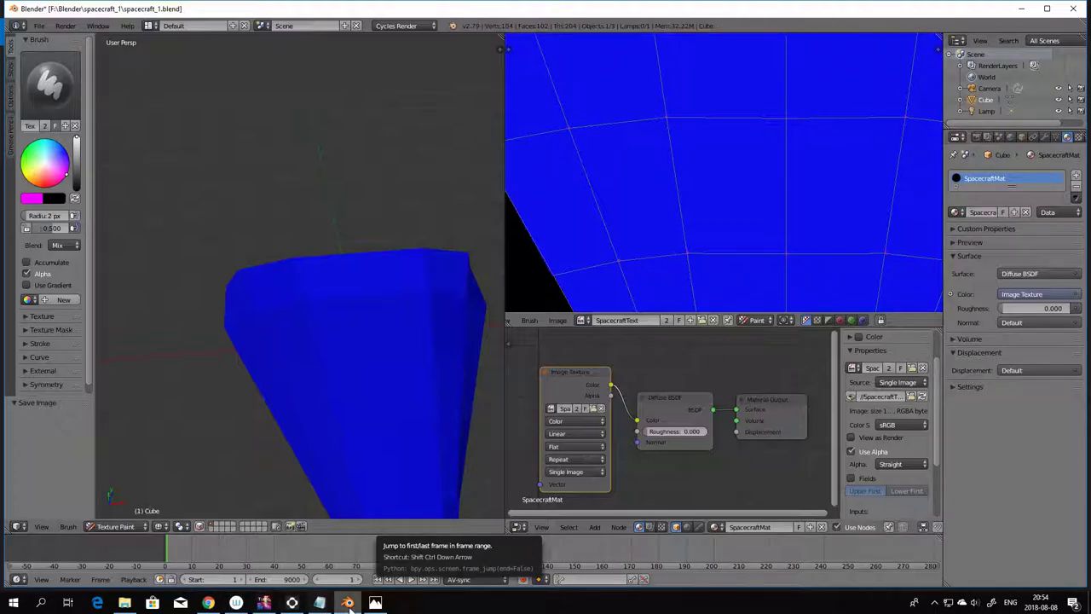
click(375, 602)
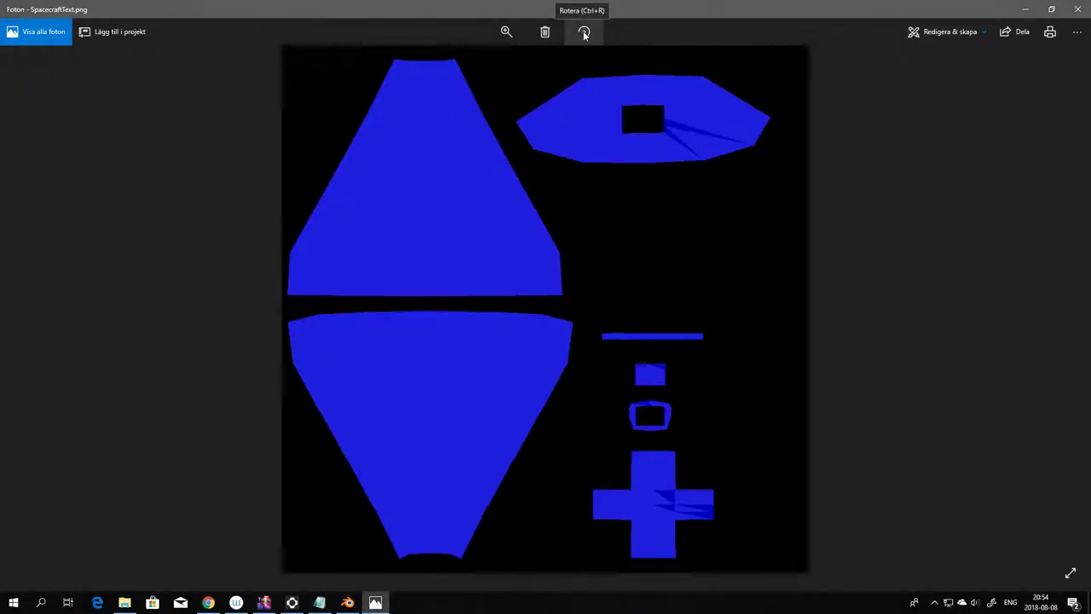
click(1078, 8)
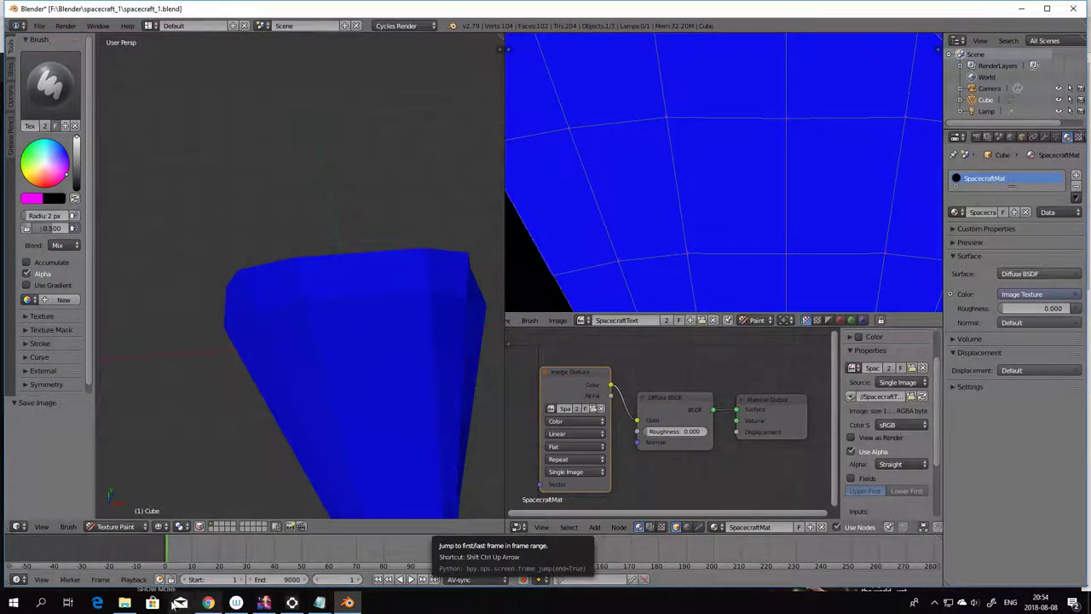
- Scroll the Start menu tiles to the Corel group and launch Corel PaintShop Pro 2018
click(15, 603)
scroll(123, 477, down, 5)
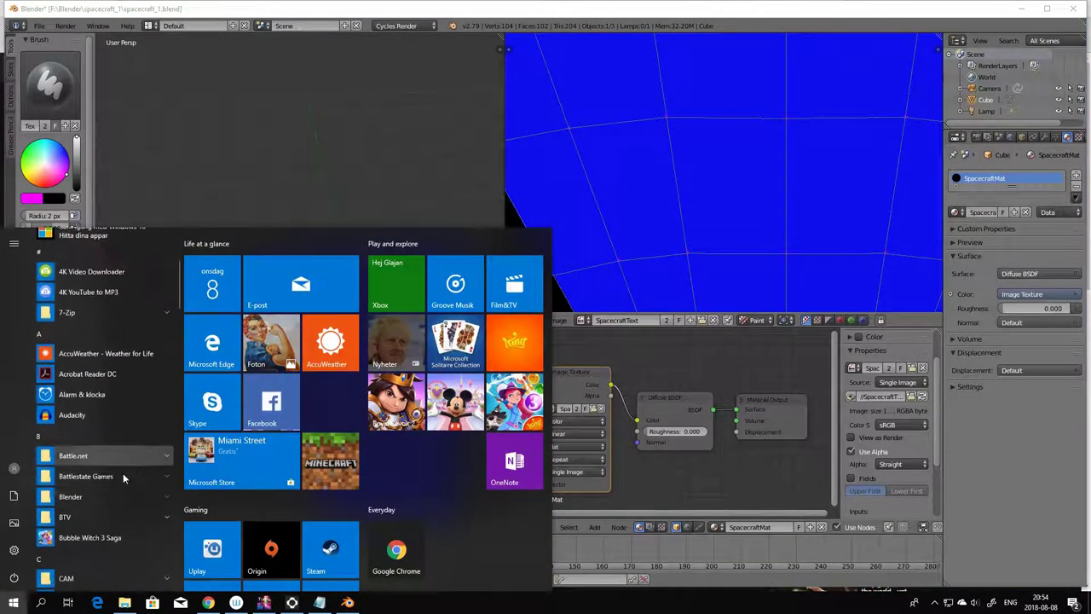
scroll(128, 474, down, 8)
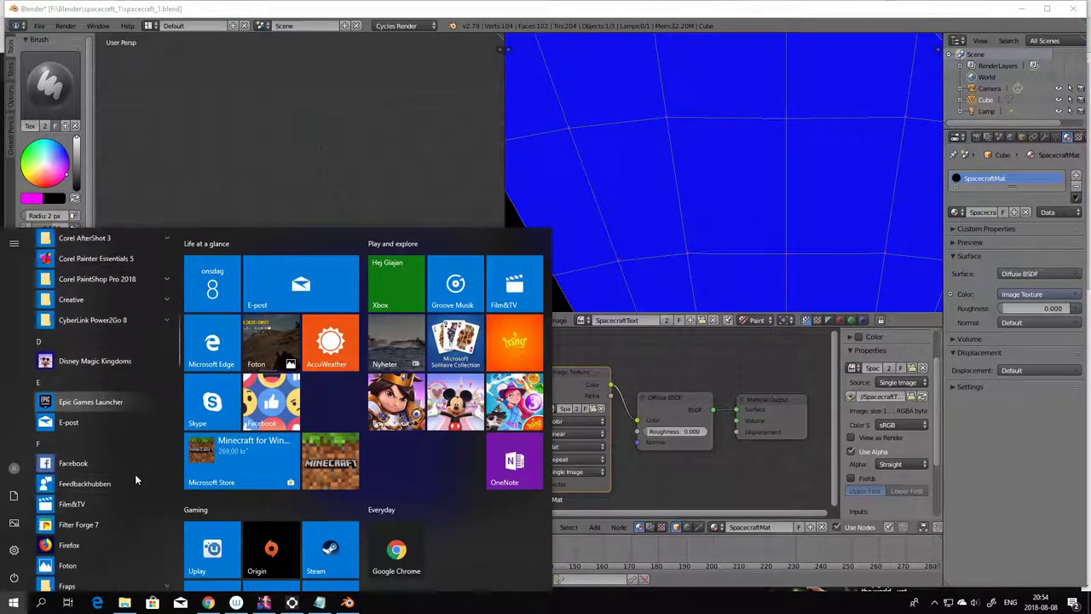
scroll(134, 479, up, 4)
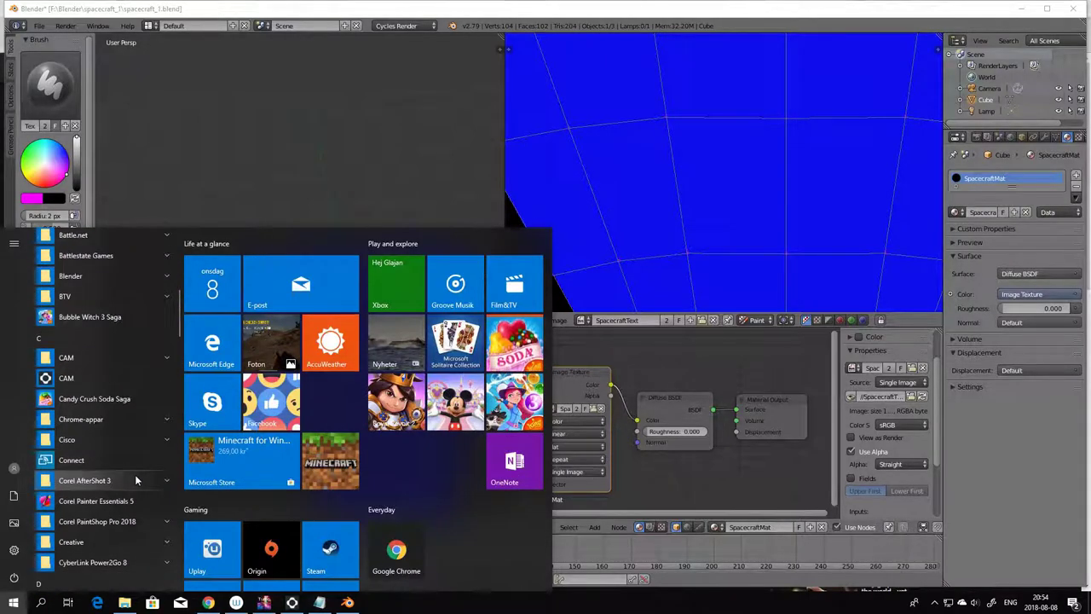
scroll(135, 474, down, 4)
scroll(432, 526, down, 3)
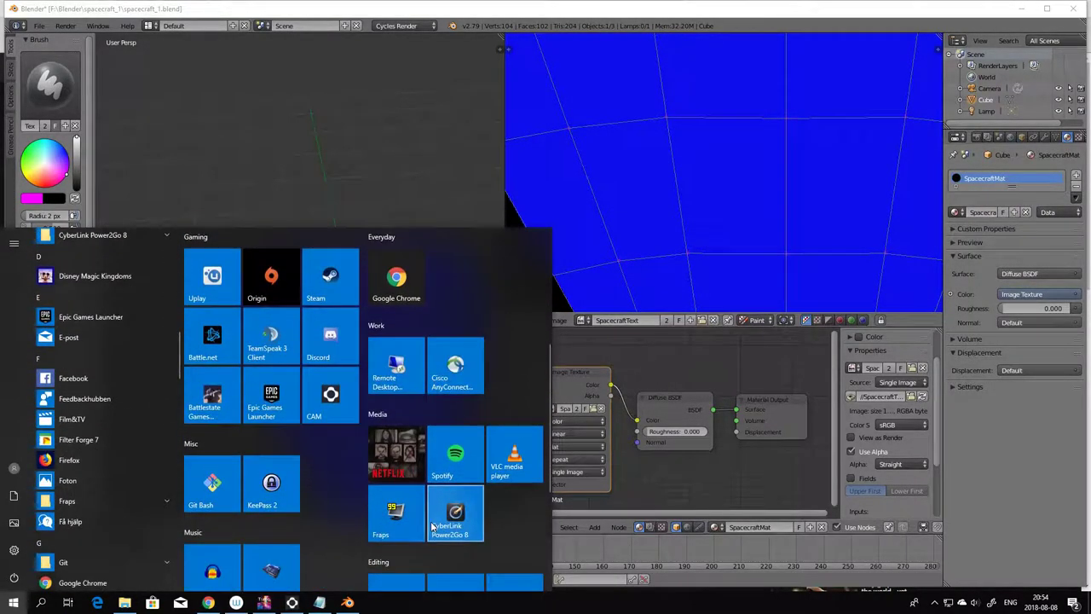
scroll(443, 527, down, 3)
scroll(469, 528, up, 2)
scroll(486, 530, down, 2)
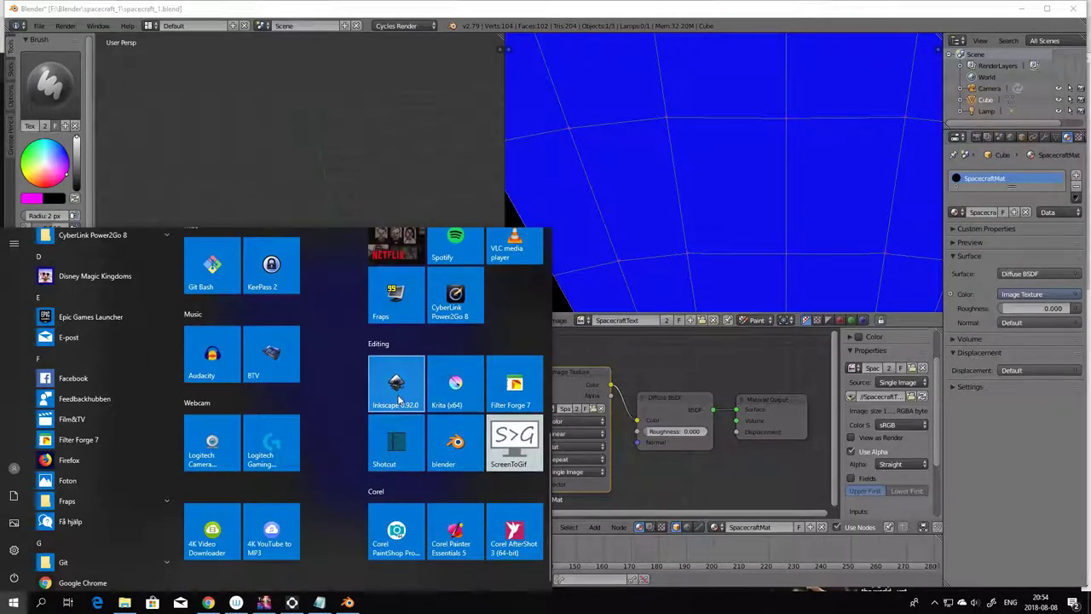
scroll(452, 490, down, 1)
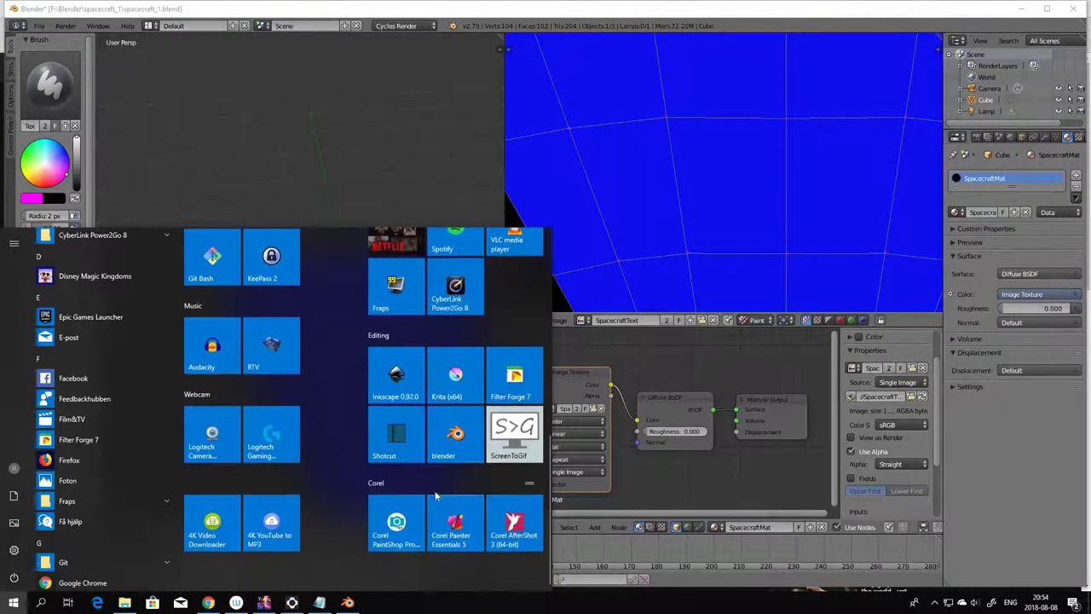
click(400, 530)
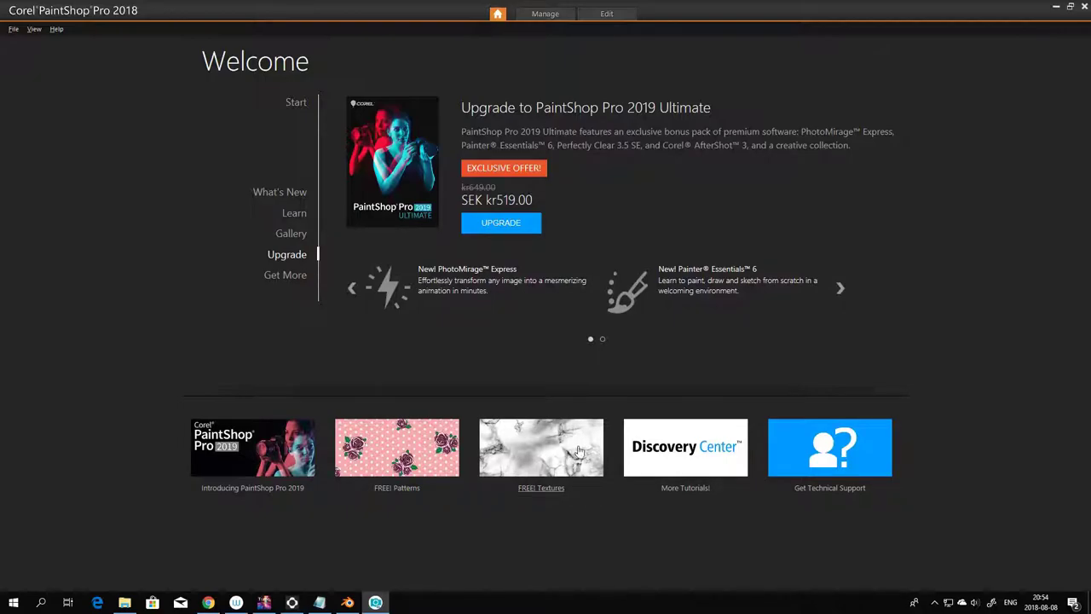
- Dismiss PaintShop Pro's Guided Tour message and close the File menu
click(376, 602)
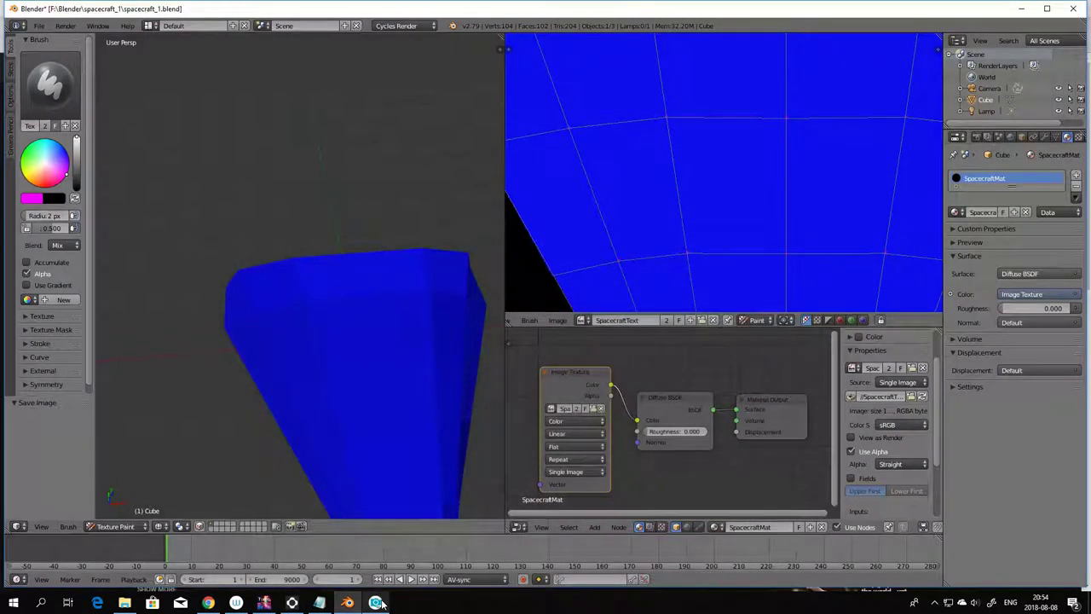
click(376, 603)
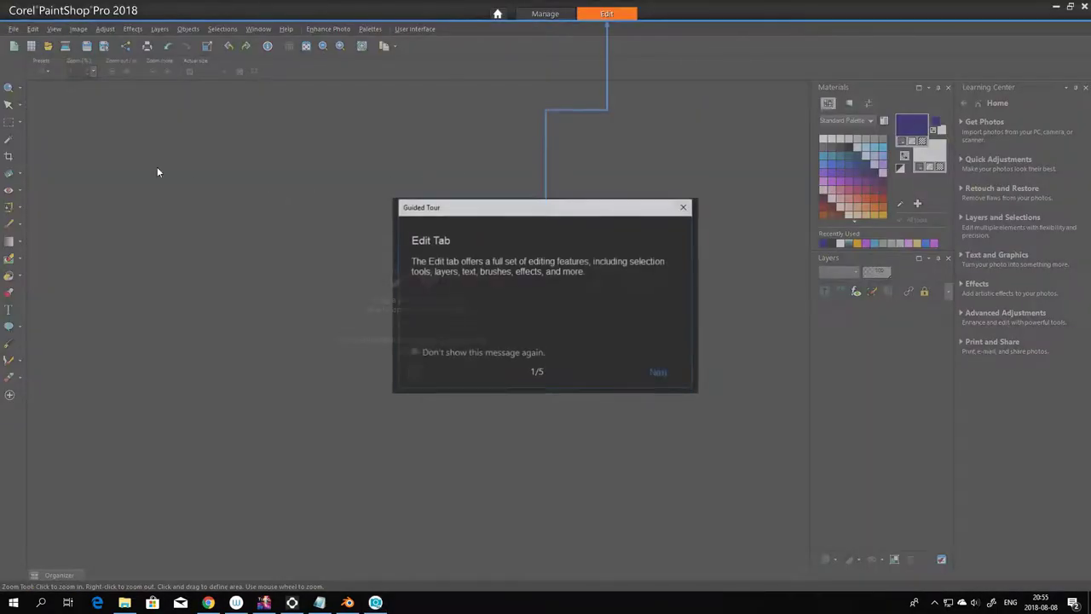
key(Escape)
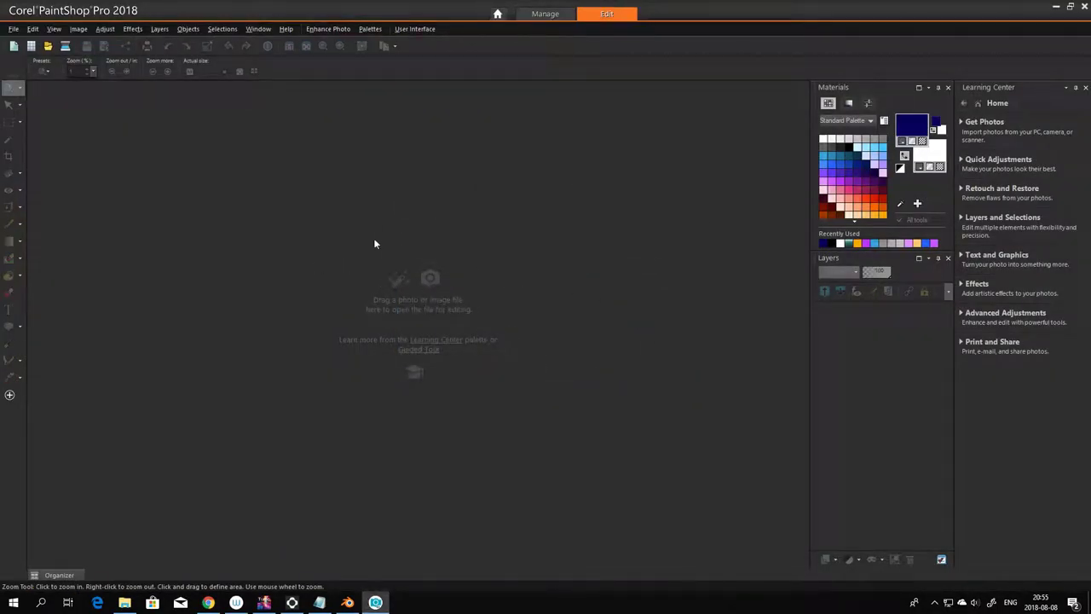
click(14, 28)
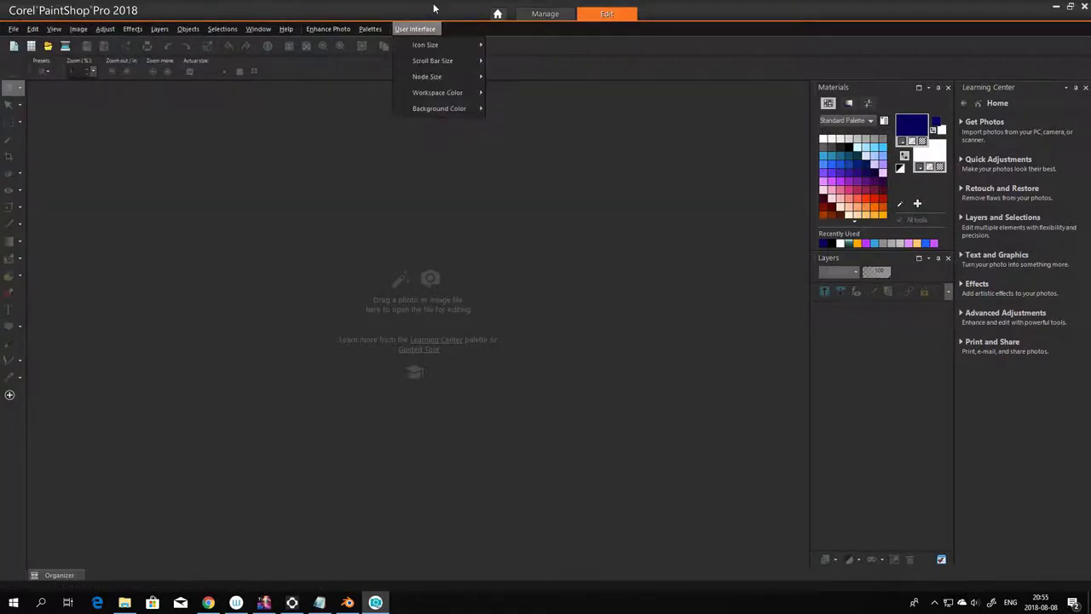
click(433, 9)
- Drag SpacecraftText.png from the spacecraft_1 folder into PaintShop Pro
click(124, 602)
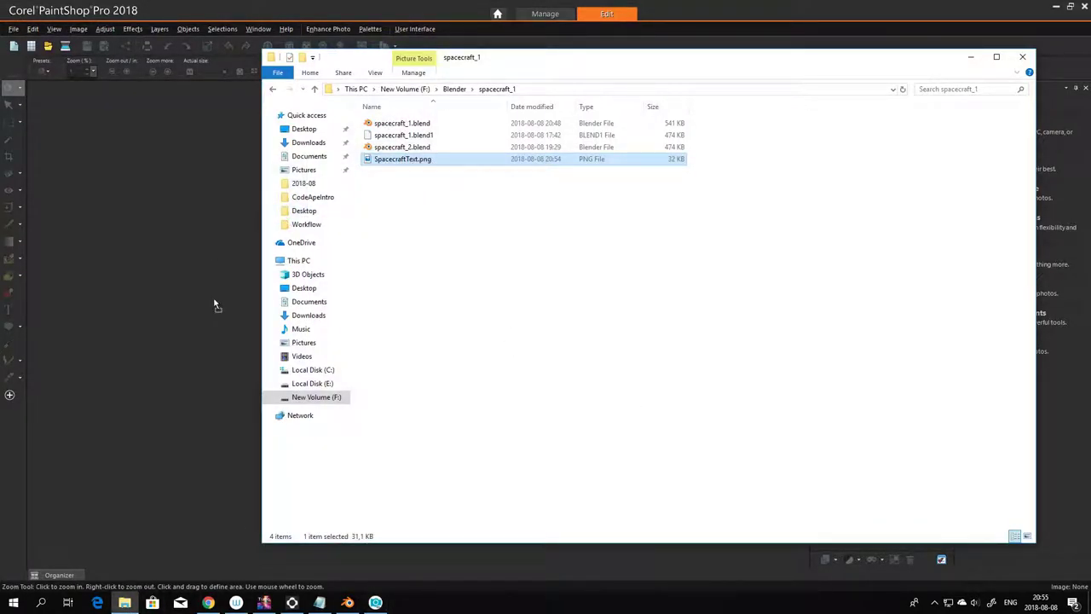
drag(215, 304, 215, 304)
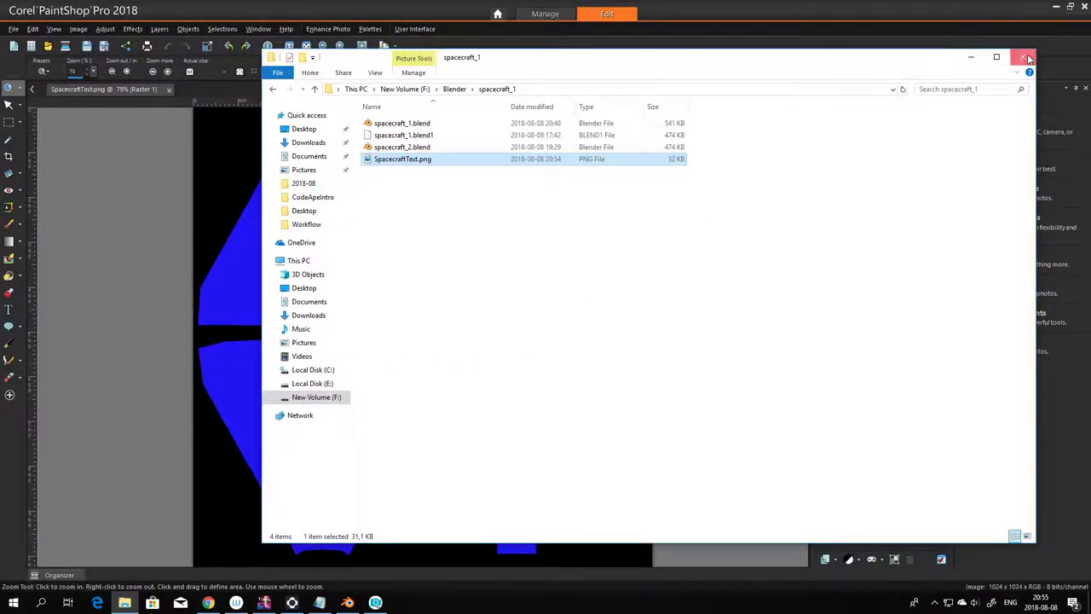
click(1025, 57)
- Save the image as SpacecraftText.pspimage via Save As
click(13, 28)
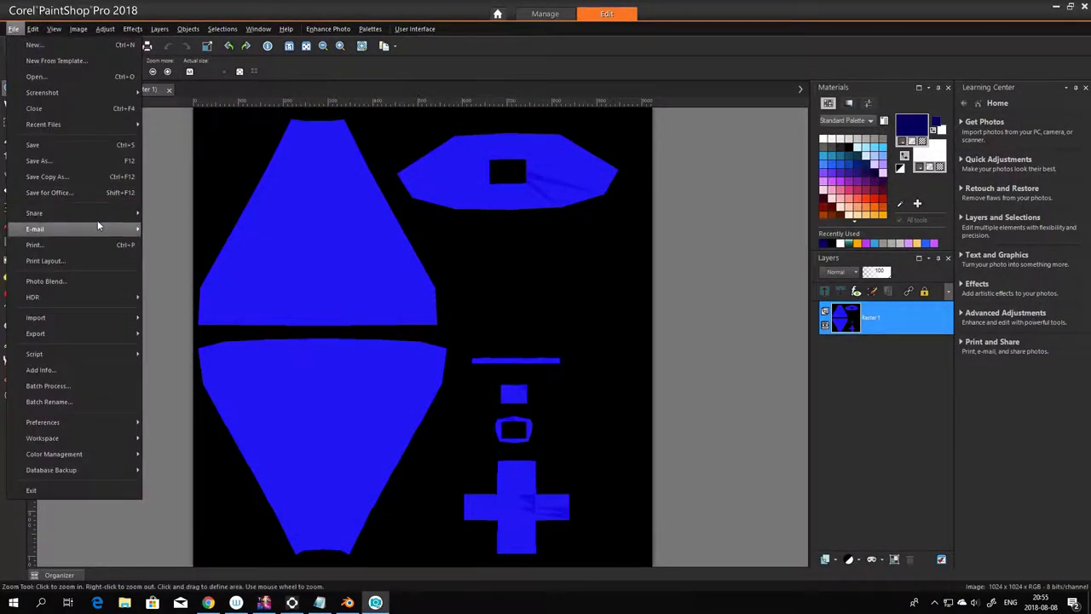
click(39, 160)
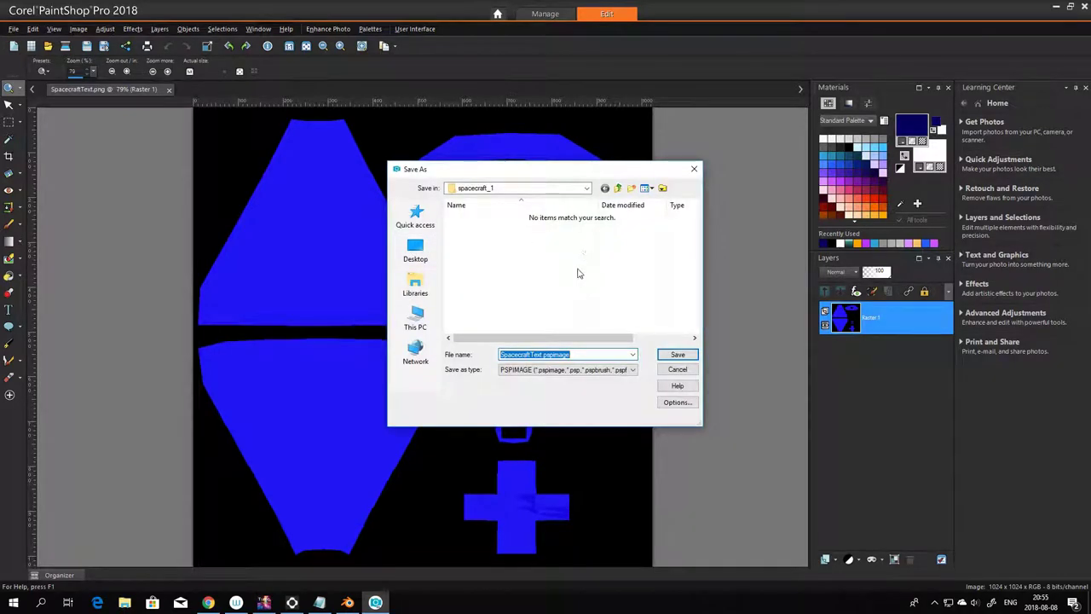
click(682, 354)
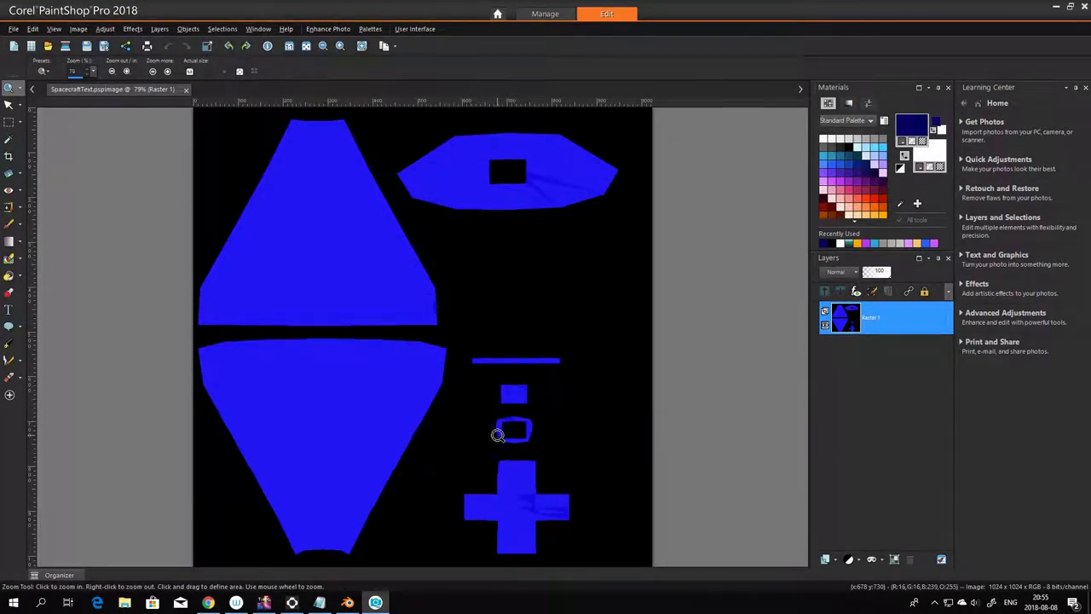
- Zoom to 150% and sample the panels' bright blue as the Paint Brush colour
click(557, 242)
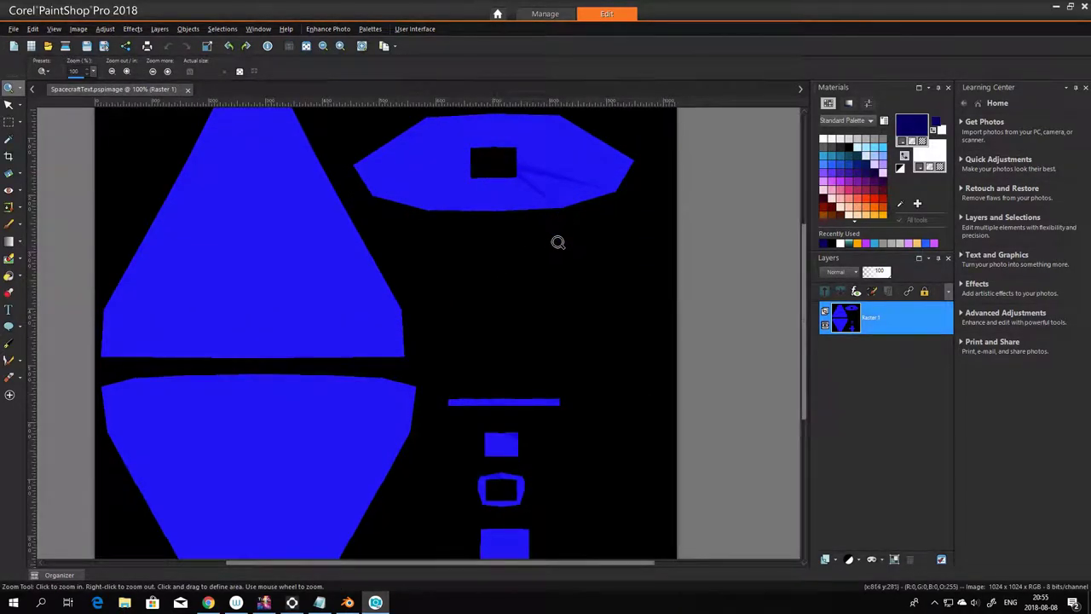
click(557, 242)
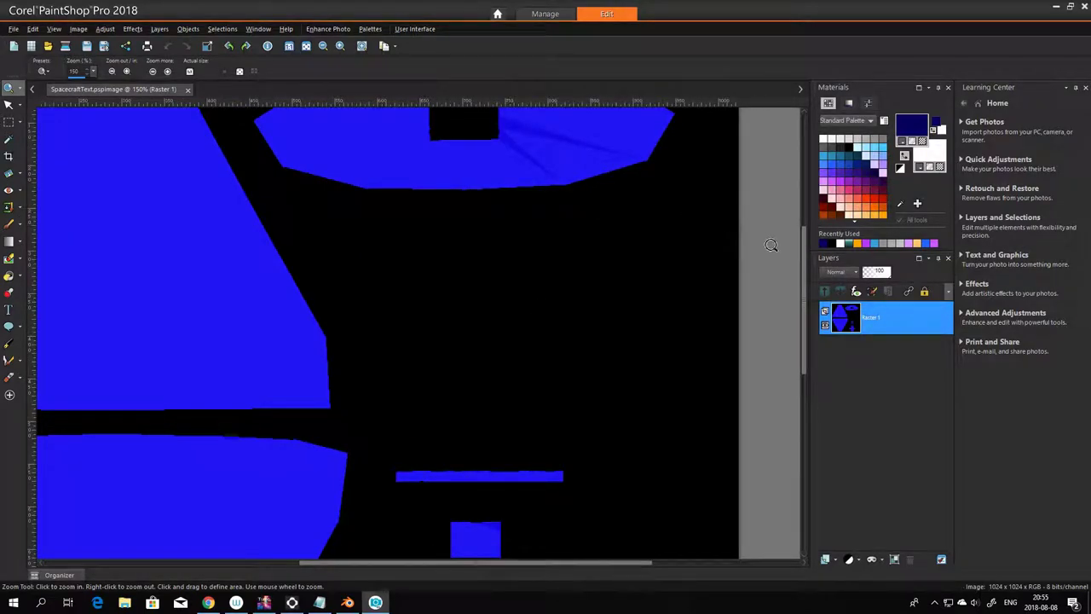
drag(803, 256, 805, 194)
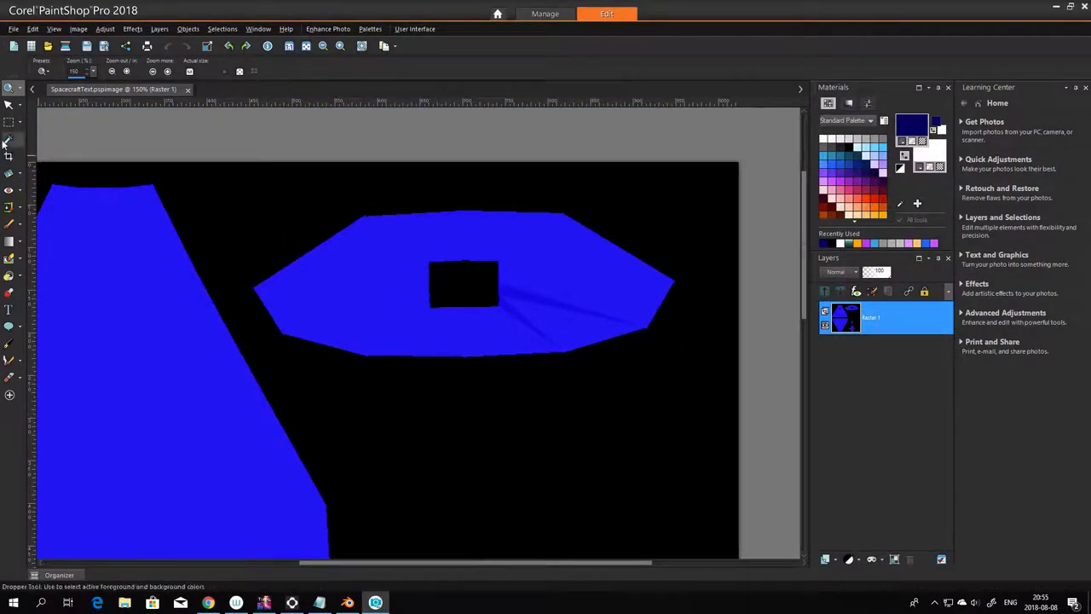
click(10, 226)
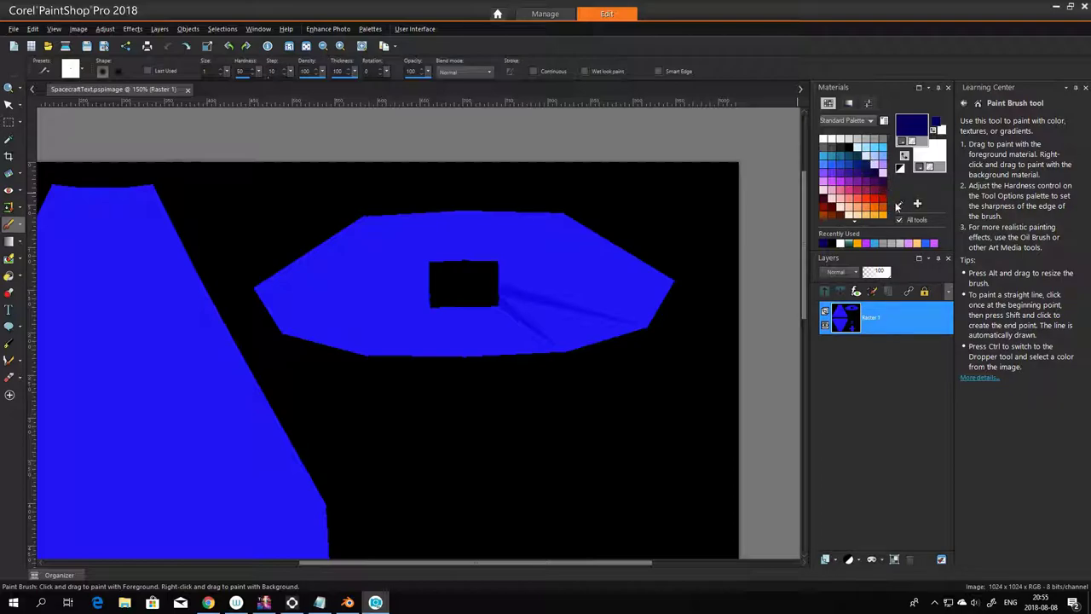
click(898, 205)
click(554, 246)
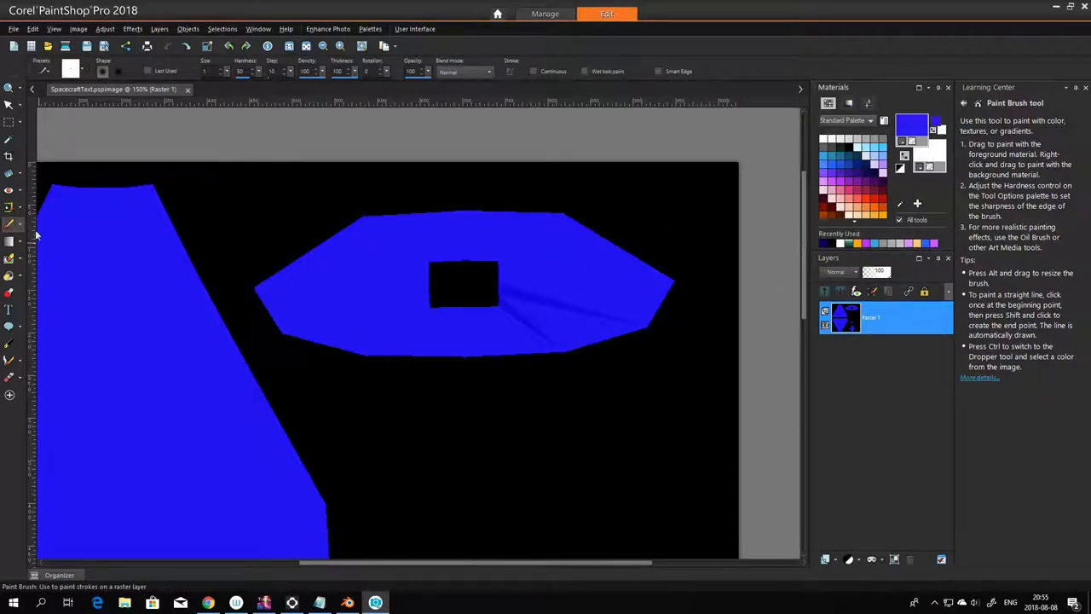
- Set brush size 20, try a blue stroke over the dark streaks, and undo it
click(536, 293)
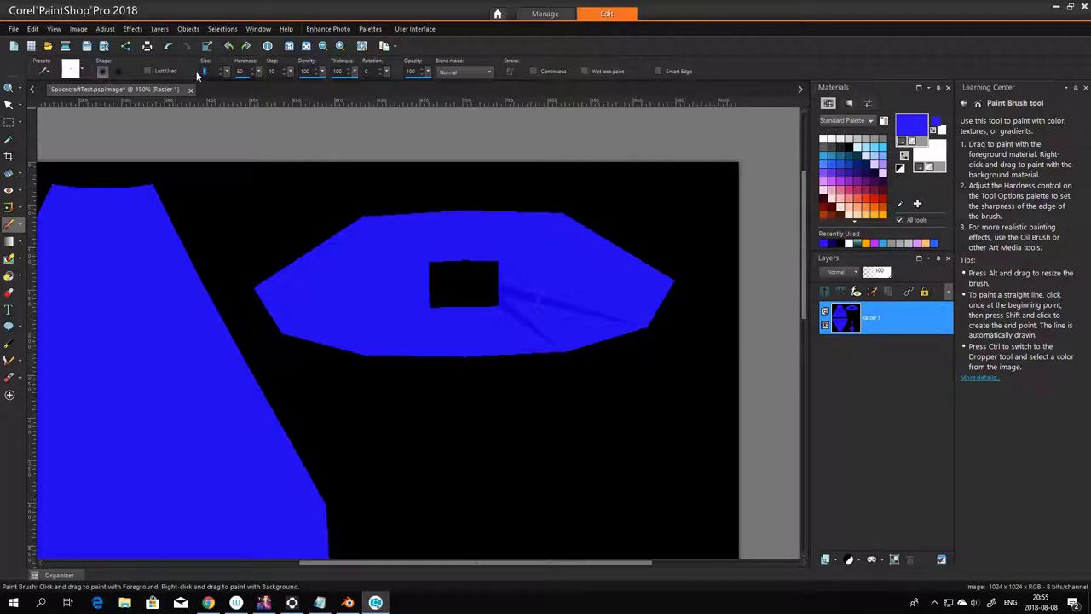
text(20)
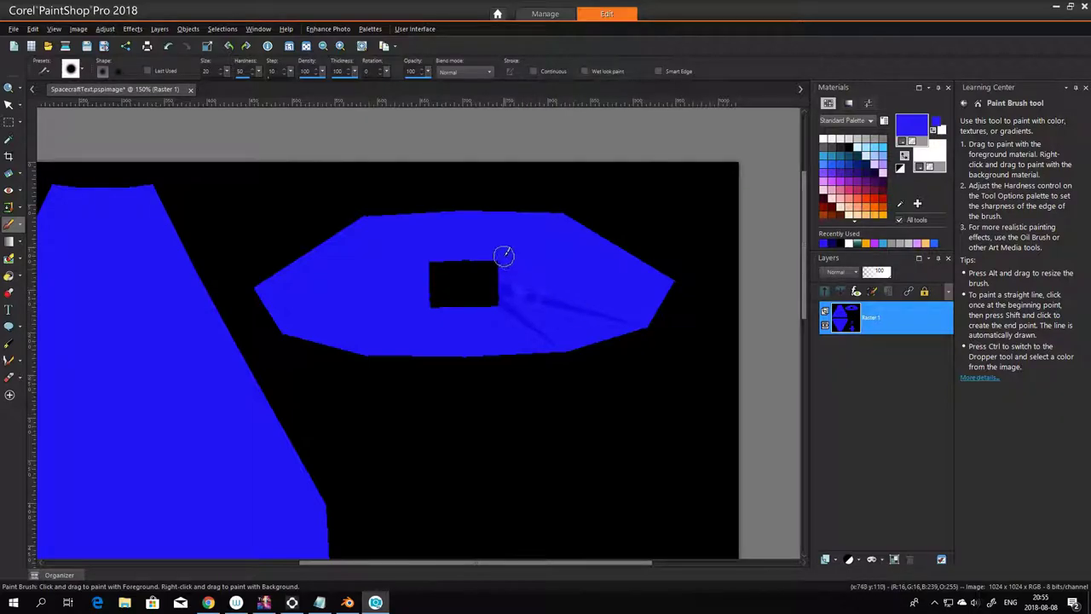
mouse_move(504, 255)
mouse_down()
mouse_move(517, 289)
mouse_move(595, 308)
mouse_up()
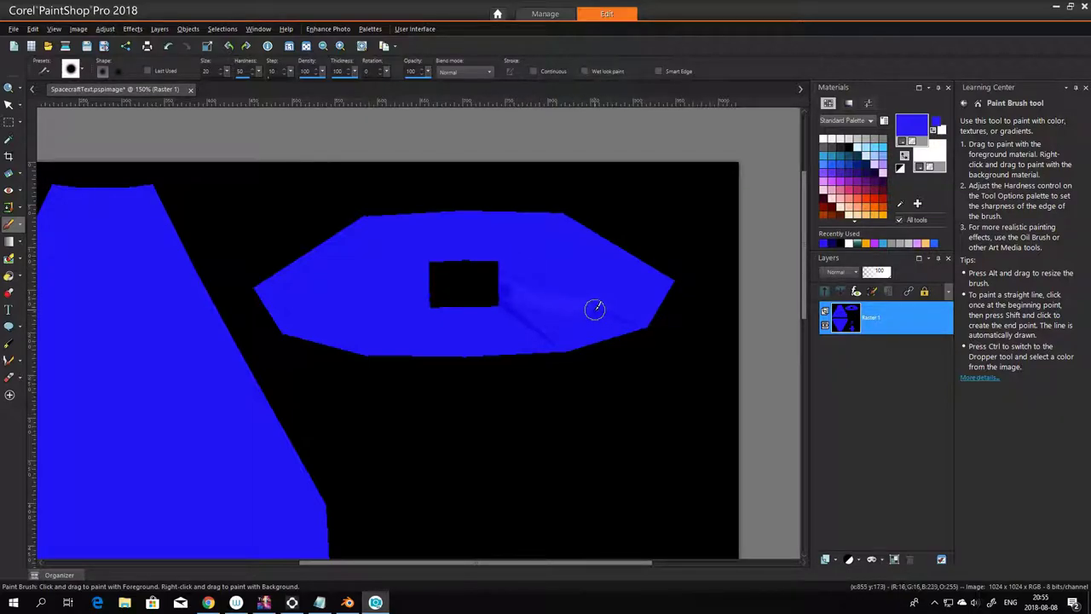
key(ctrl+z)
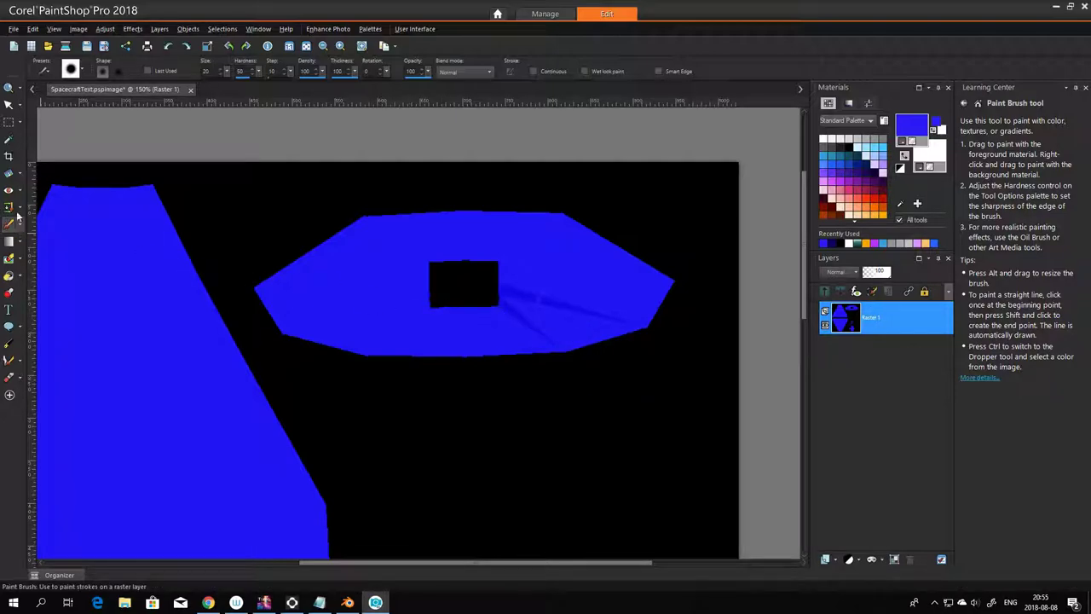
click(9, 122)
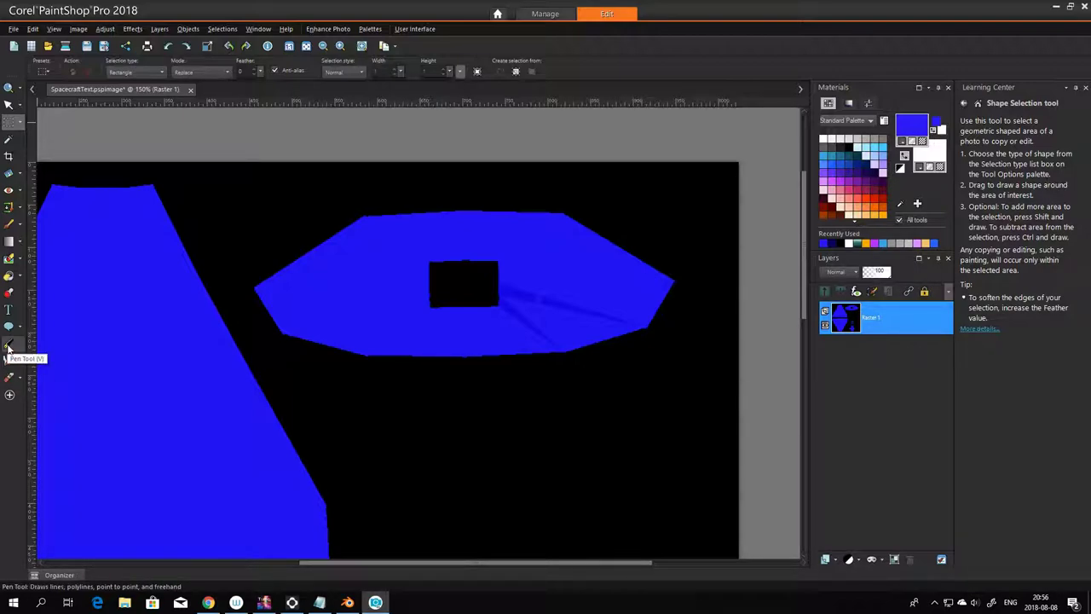
- Switch to the Flood Fill tool and fill the top panel's dark streaks blue
click(10, 260)
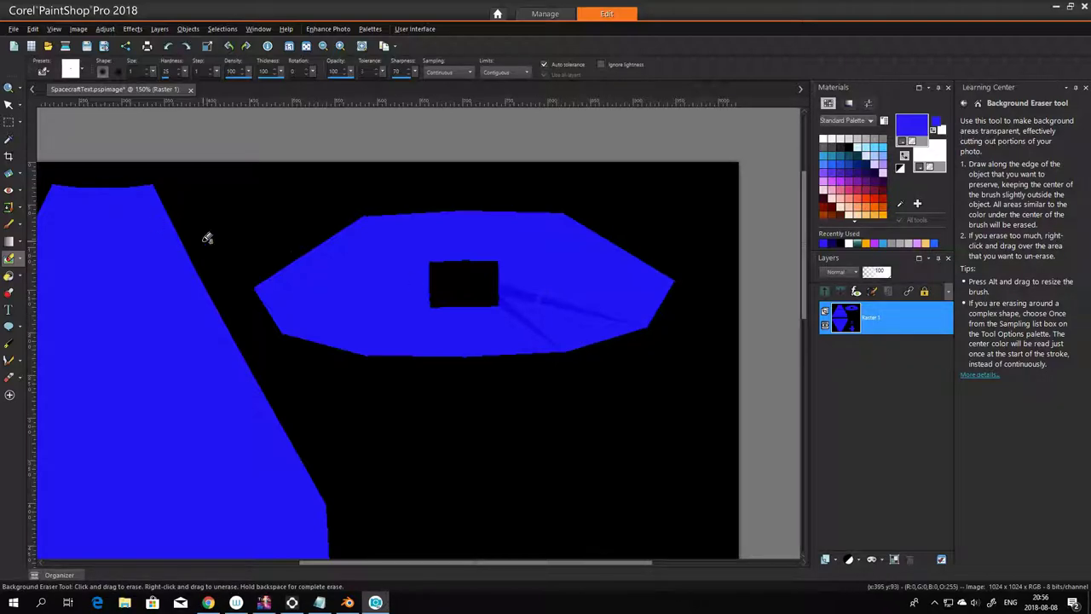
click(20, 261)
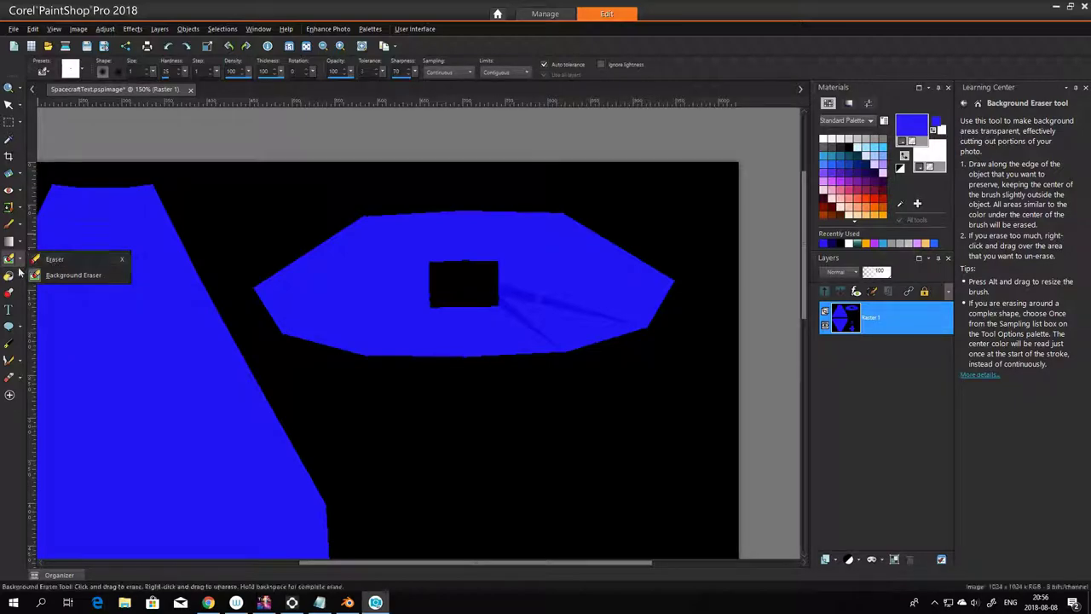
click(19, 276)
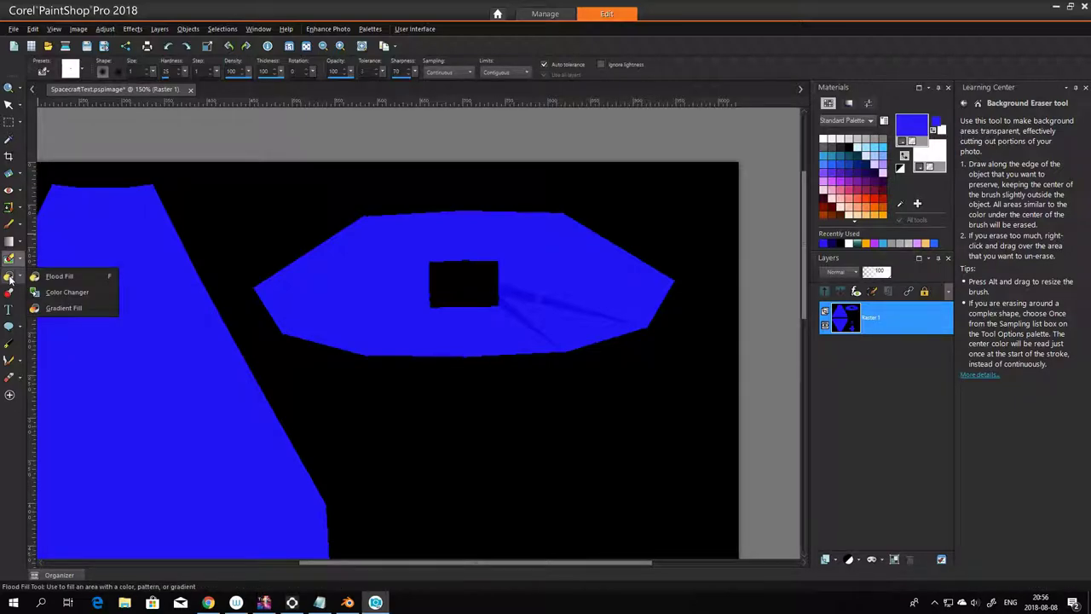
click(59, 277)
click(530, 292)
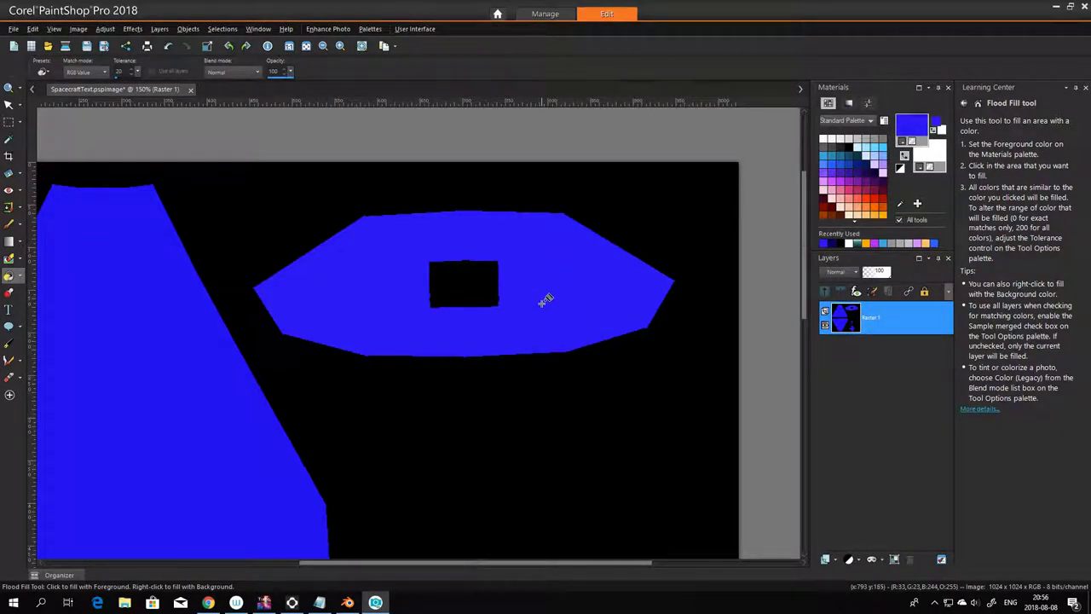
scroll(550, 307, up, 2)
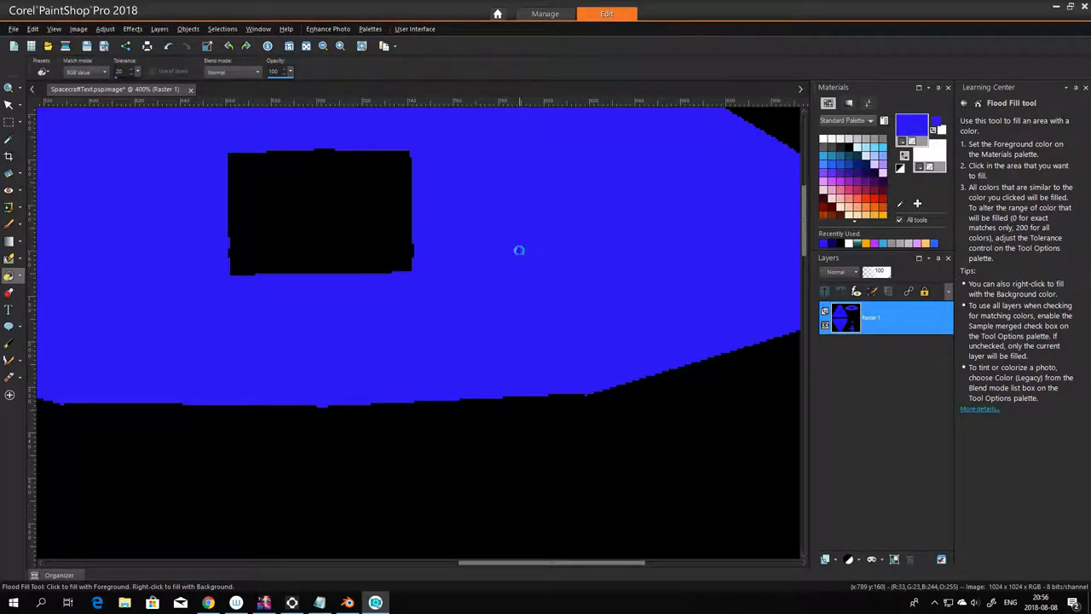
scroll(528, 264, down, 2)
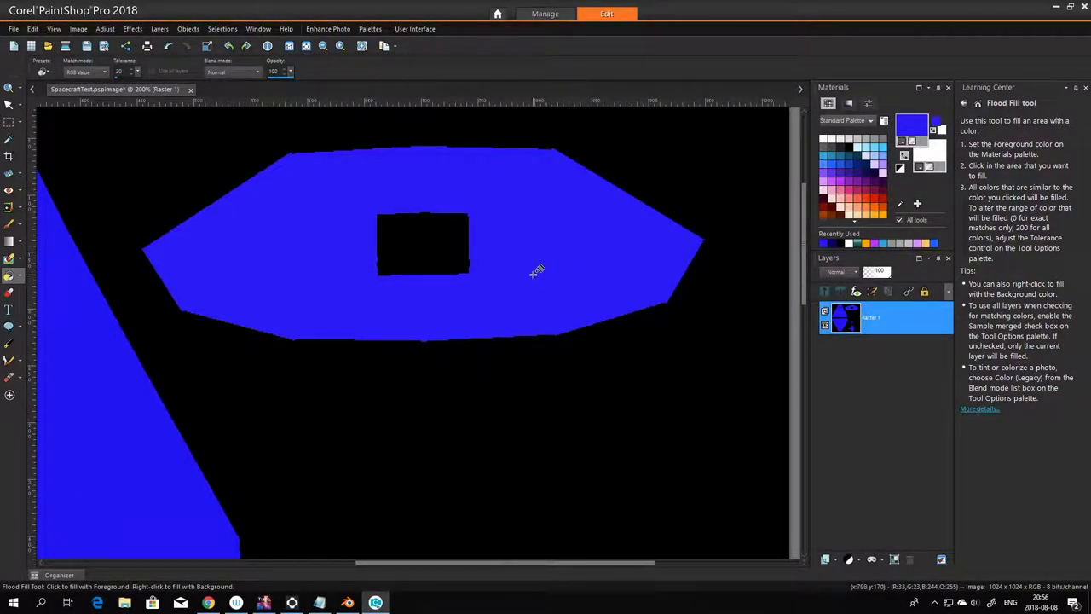
scroll(536, 269, up, 2)
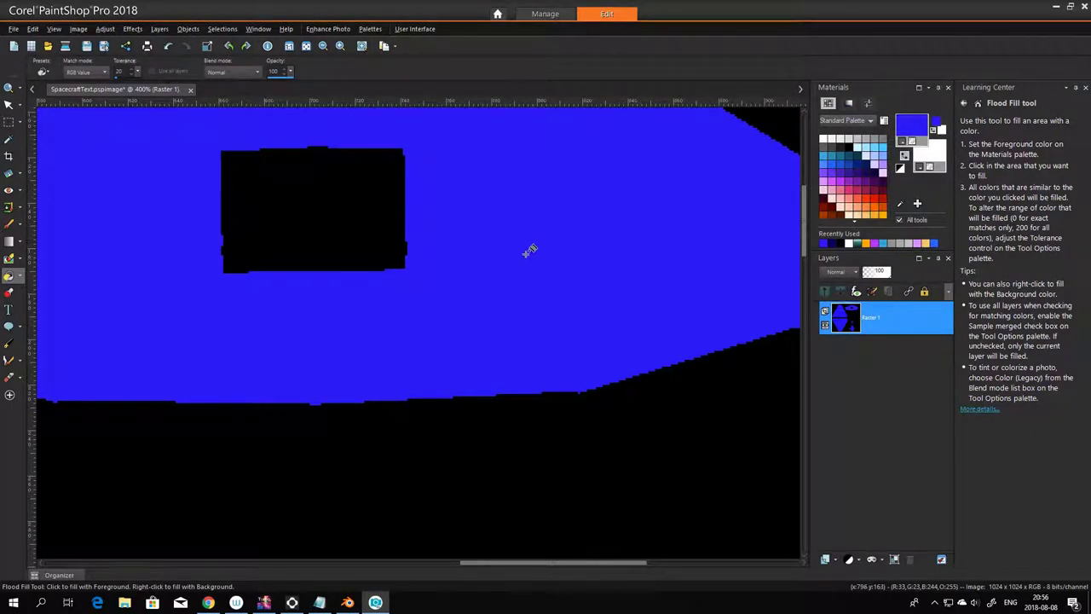
scroll(324, 286, down, 5)
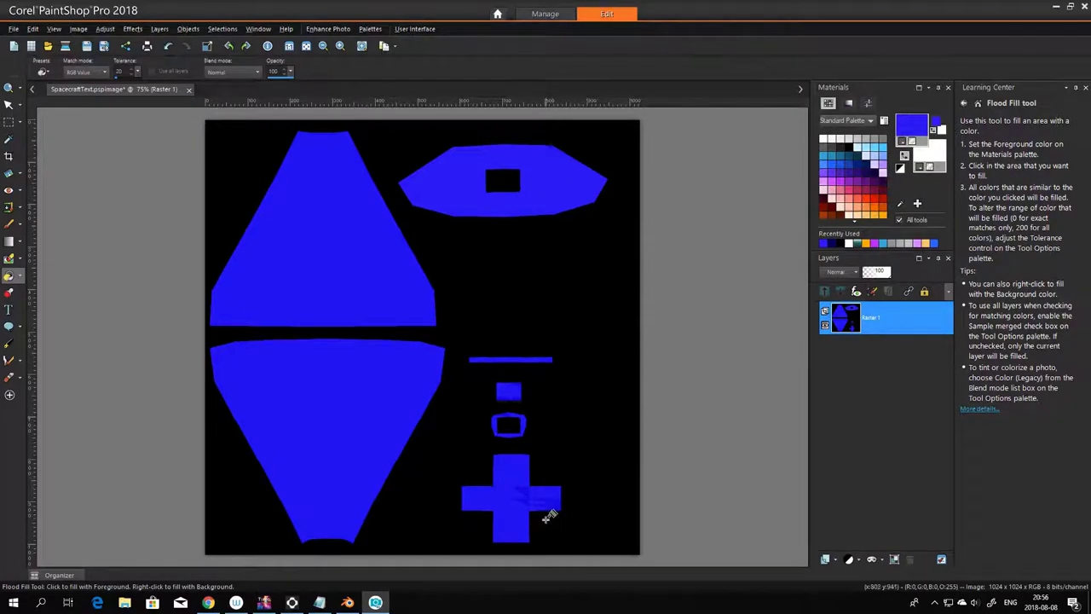
scroll(543, 511, up, 6)
- Flood-fill the cross's triangles, the small square and the frame shape's shaded edges blue
click(479, 400)
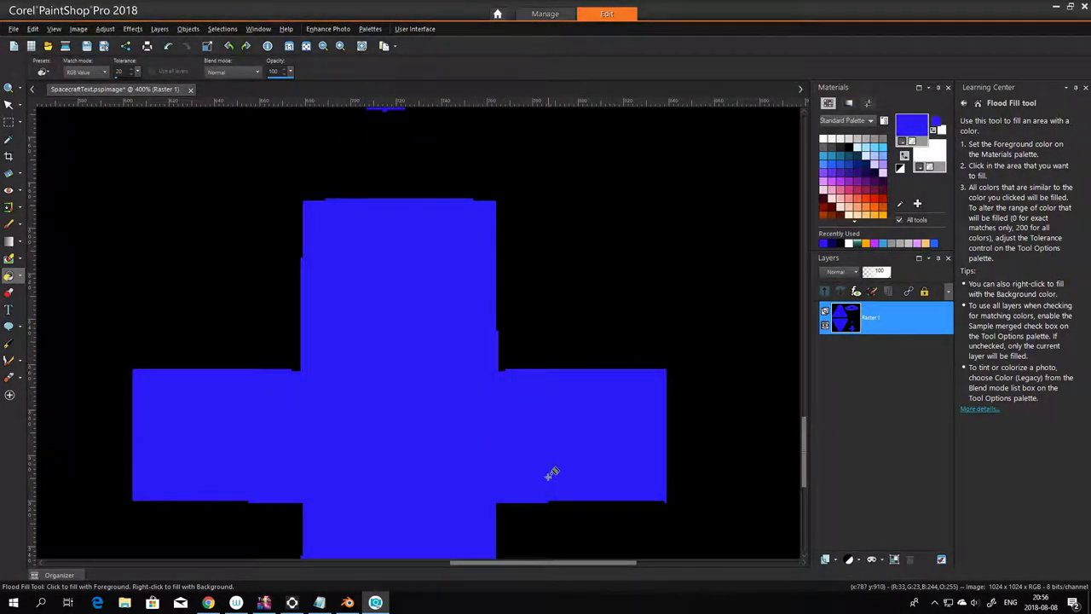
scroll(509, 437, down, 3)
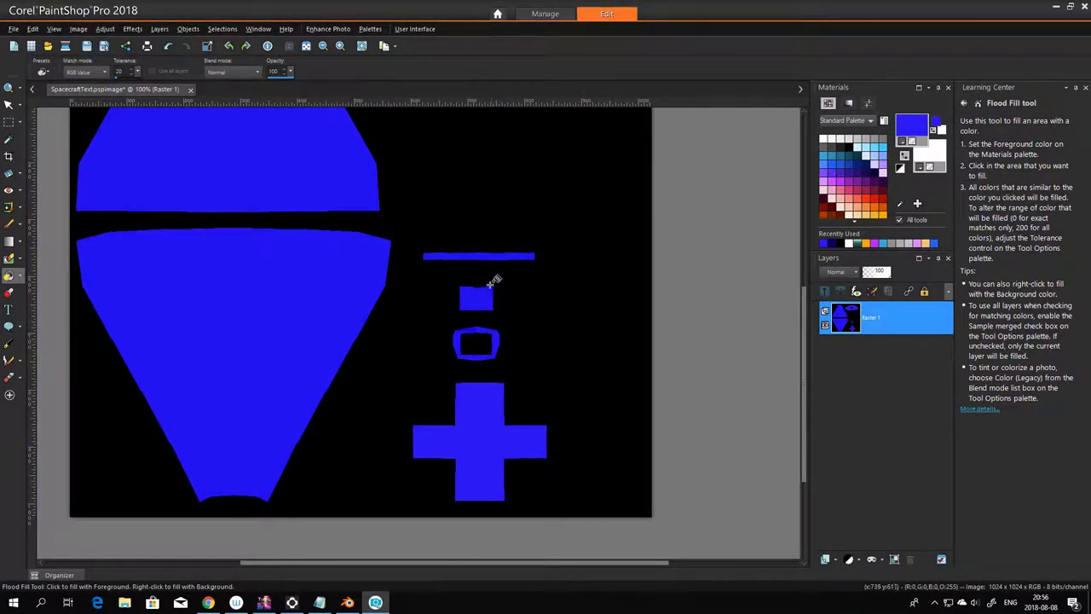
scroll(495, 281, up, 3)
click(492, 237)
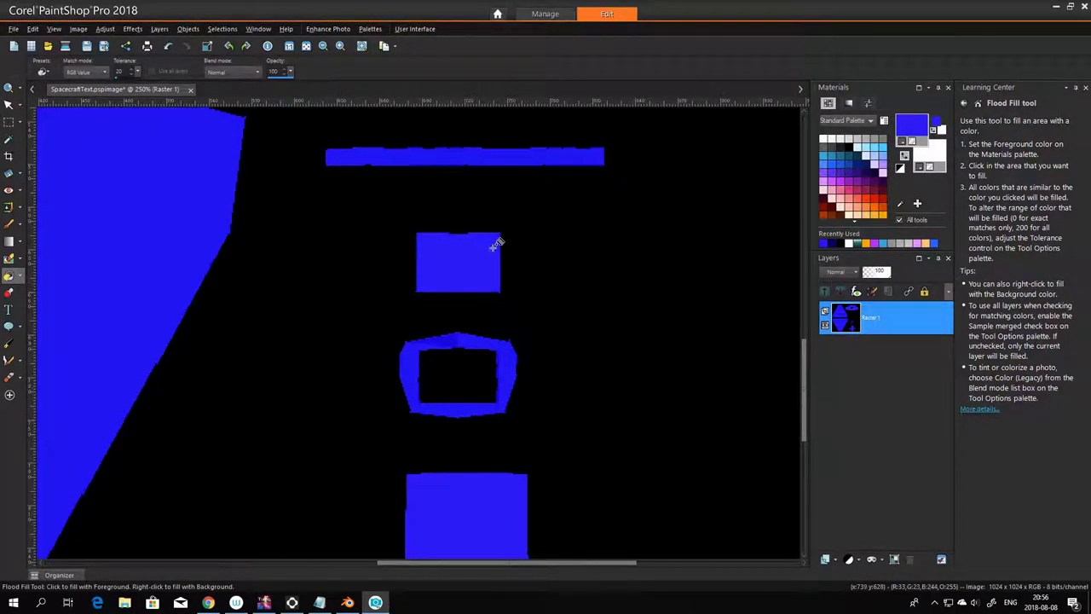
click(456, 338)
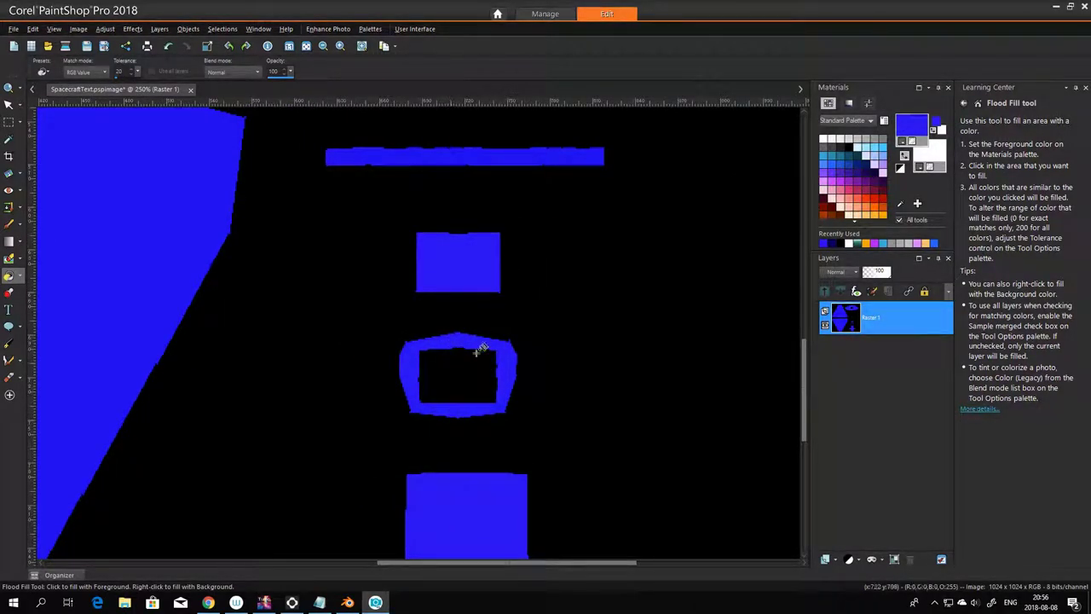
scroll(527, 361, down, 2)
scroll(530, 359, down, 2)
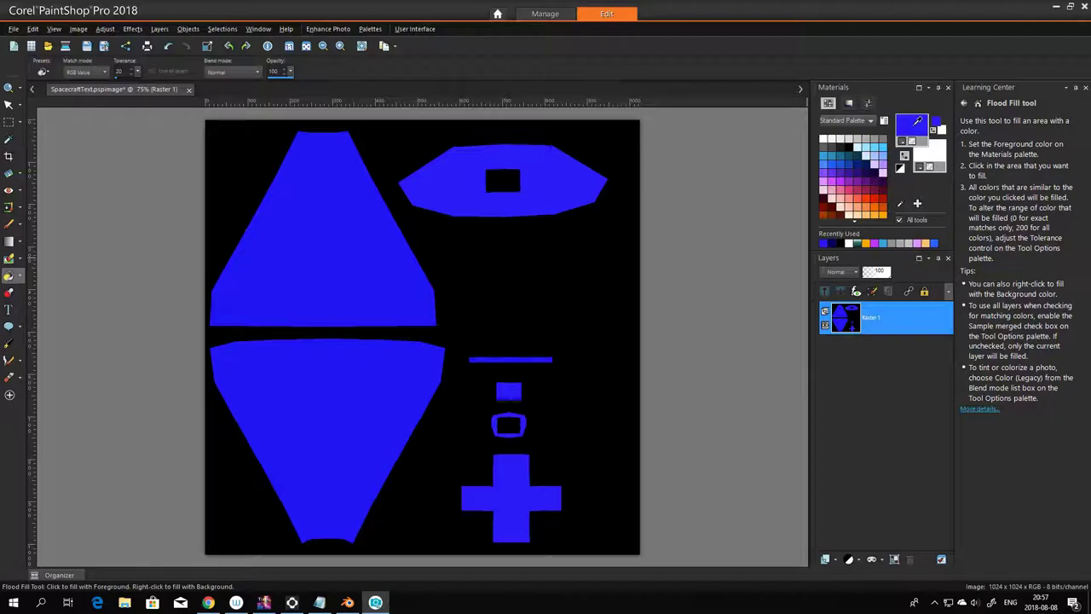
- Pick bright red and flood-fill the upper-left trapezoid and the hexagon with it
click(917, 122)
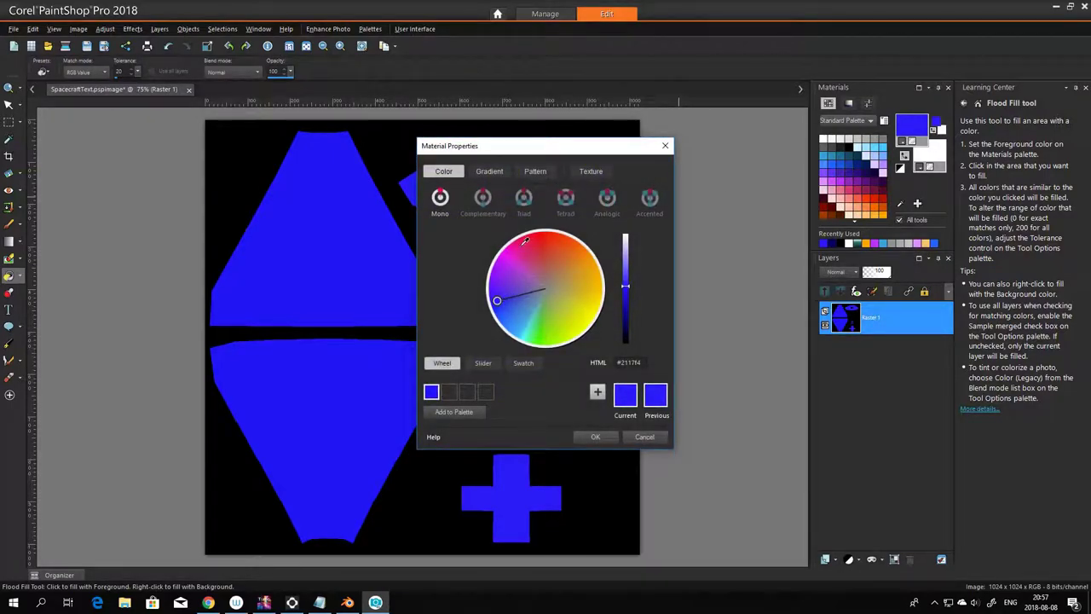
drag(525, 241, 542, 219)
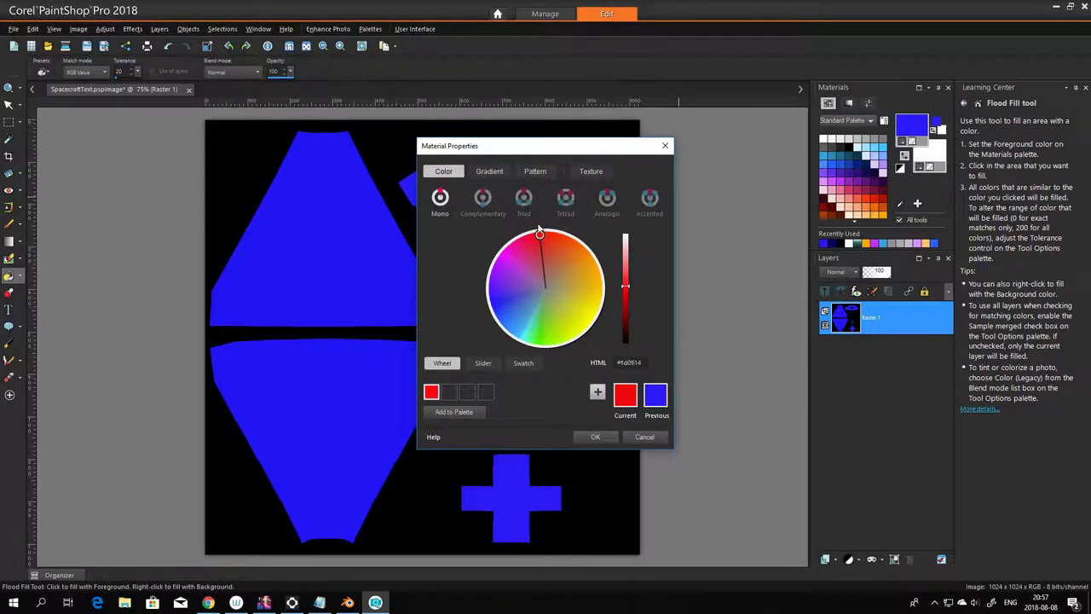
click(594, 436)
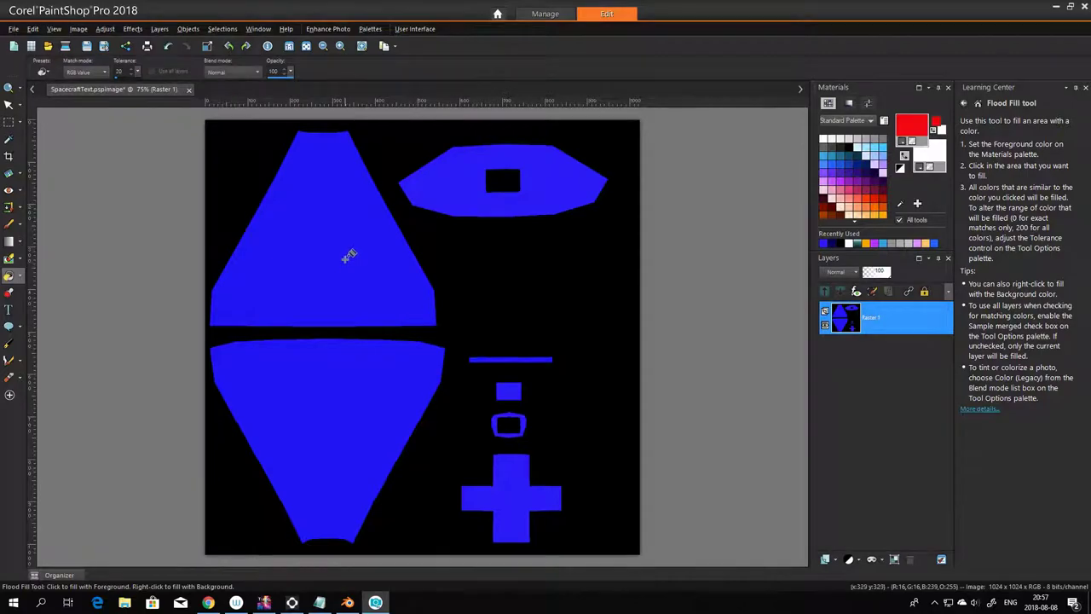
click(349, 255)
click(461, 191)
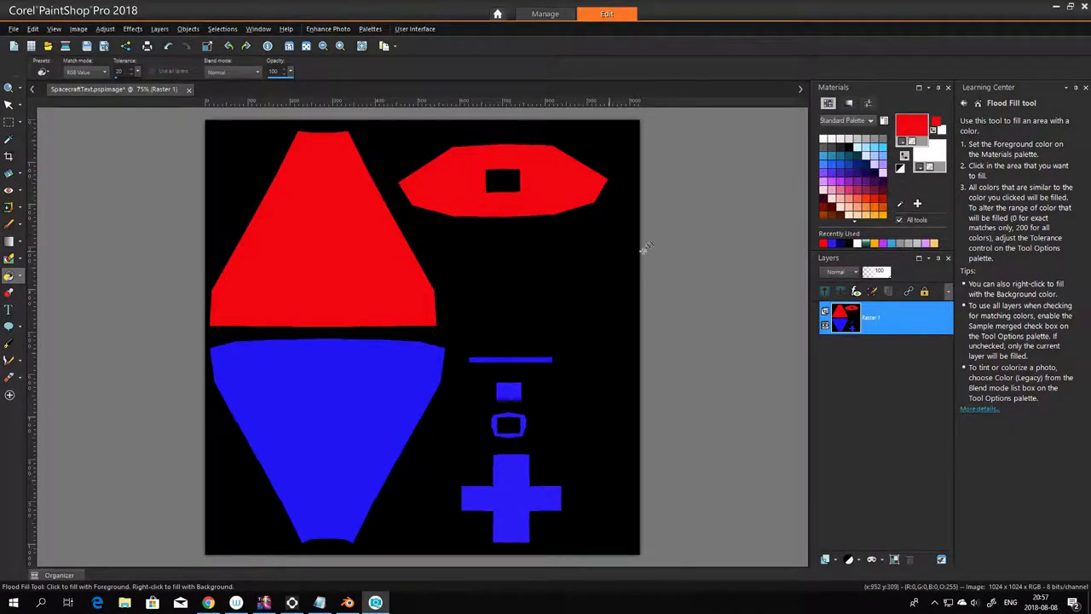
- Pick orange and flood-fill the trapezoid and the hexagon orange
click(914, 126)
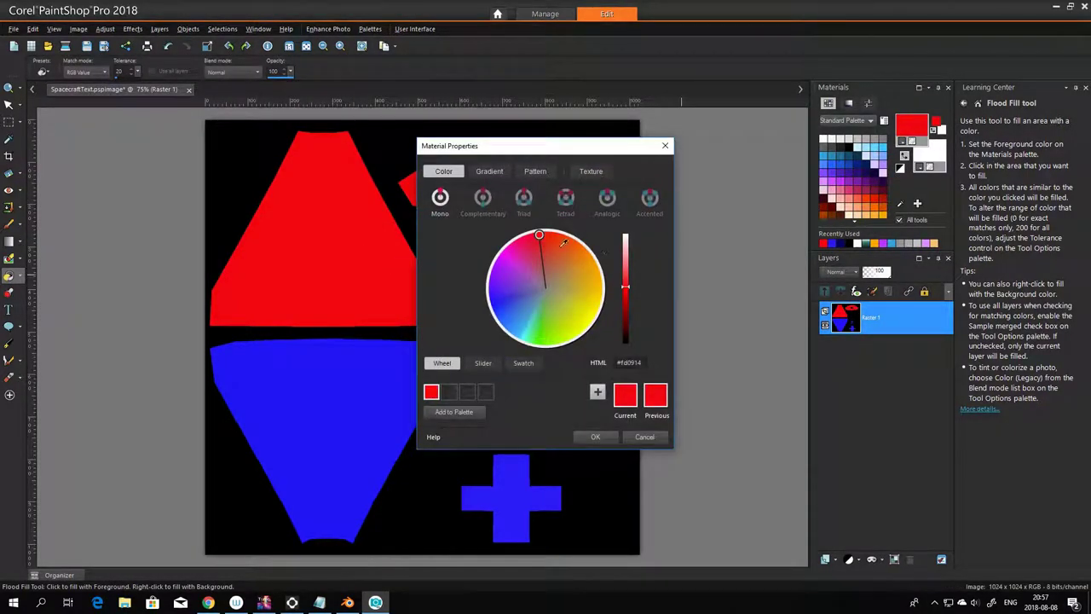
mouse_move(540, 234)
mouse_down()
mouse_move(543, 253)
mouse_move(571, 242)
mouse_move(566, 251)
mouse_up()
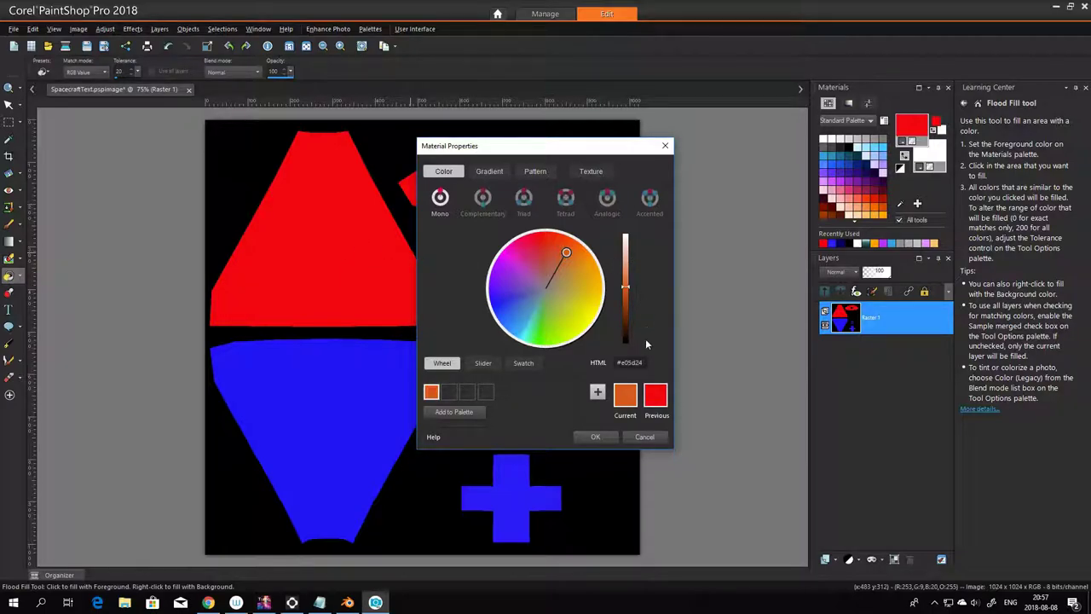
click(597, 436)
click(310, 259)
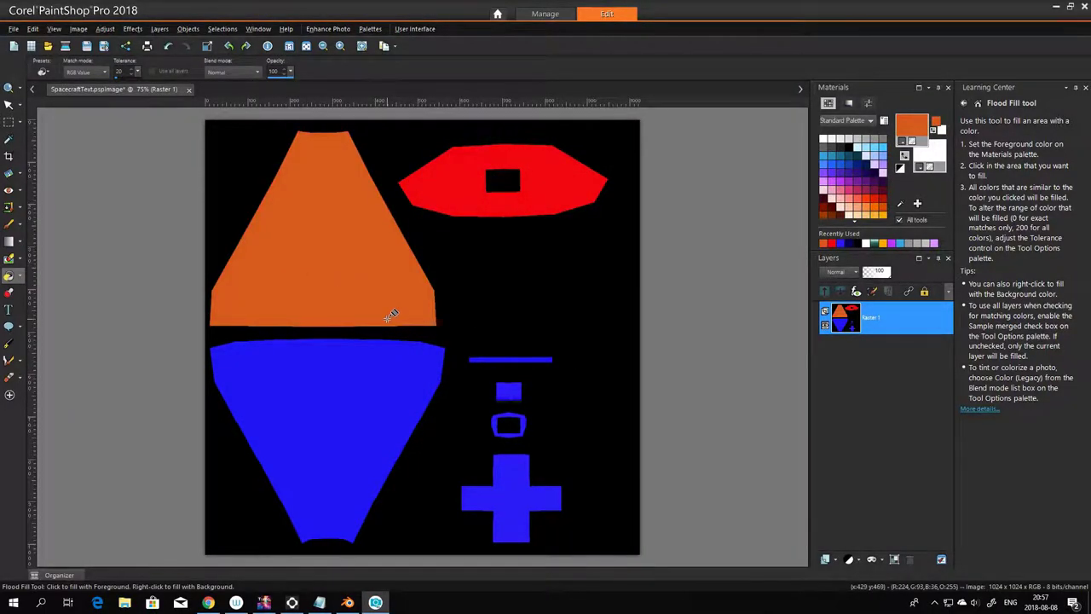
click(911, 125)
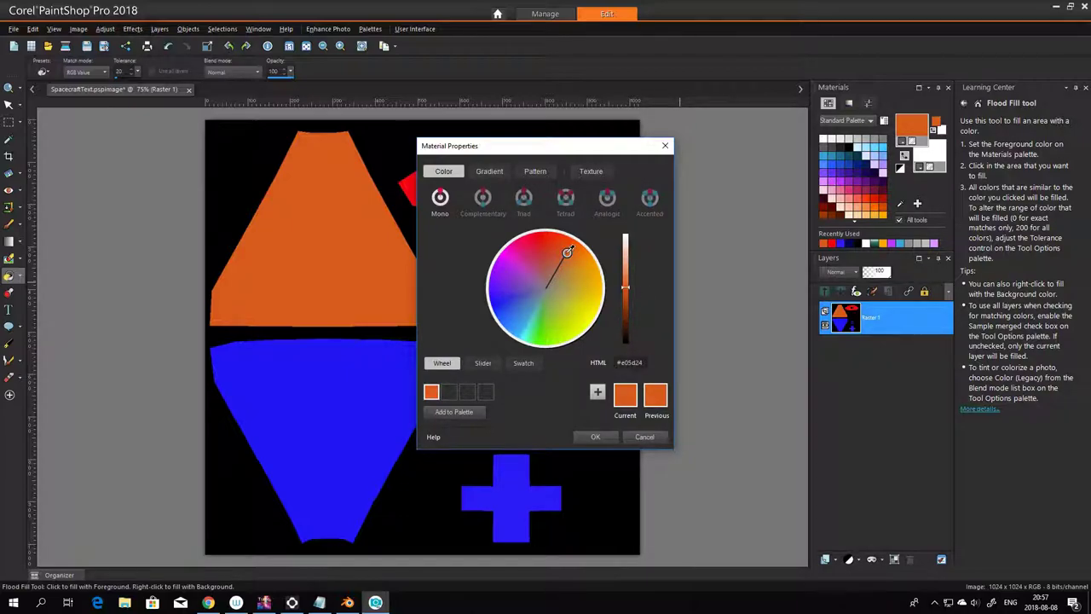
drag(567, 252, 539, 248)
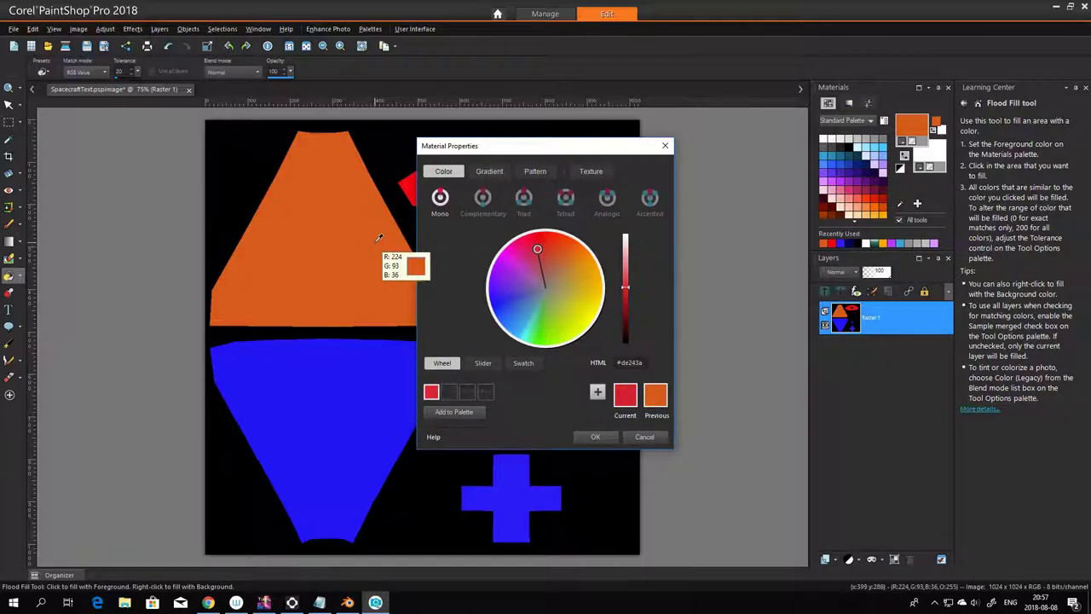
click(665, 146)
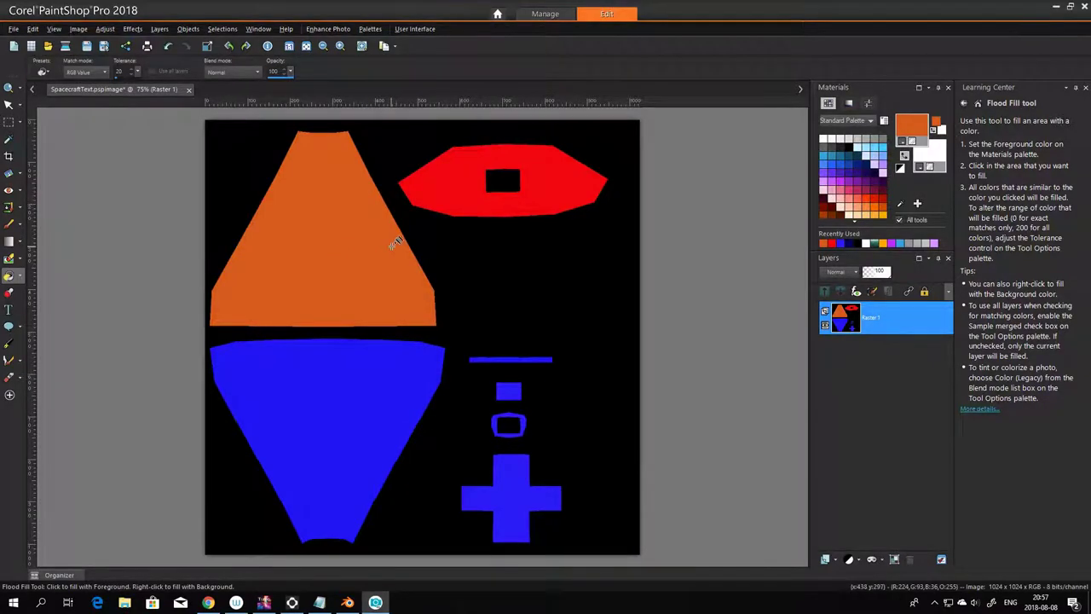
click(442, 192)
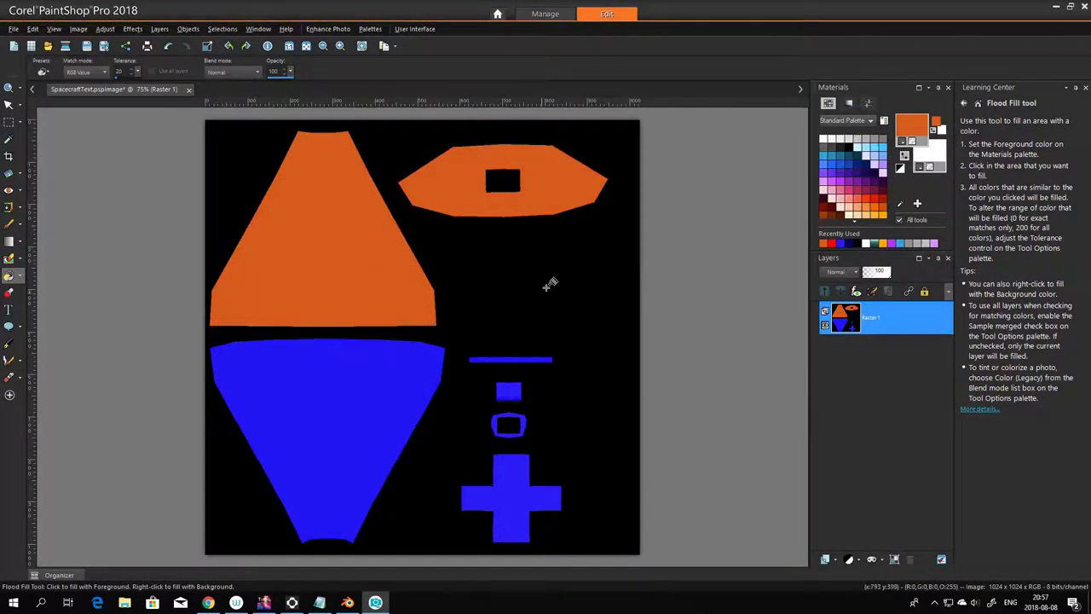
- Try a yellow foreground colour, then cancel to keep orange
click(909, 126)
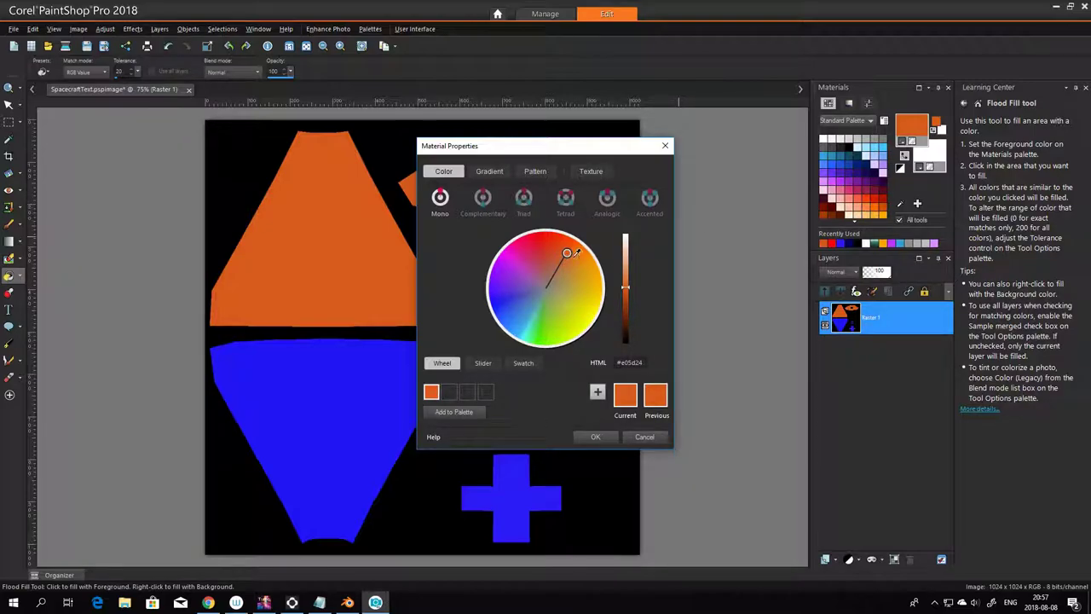
drag(569, 249, 512, 292)
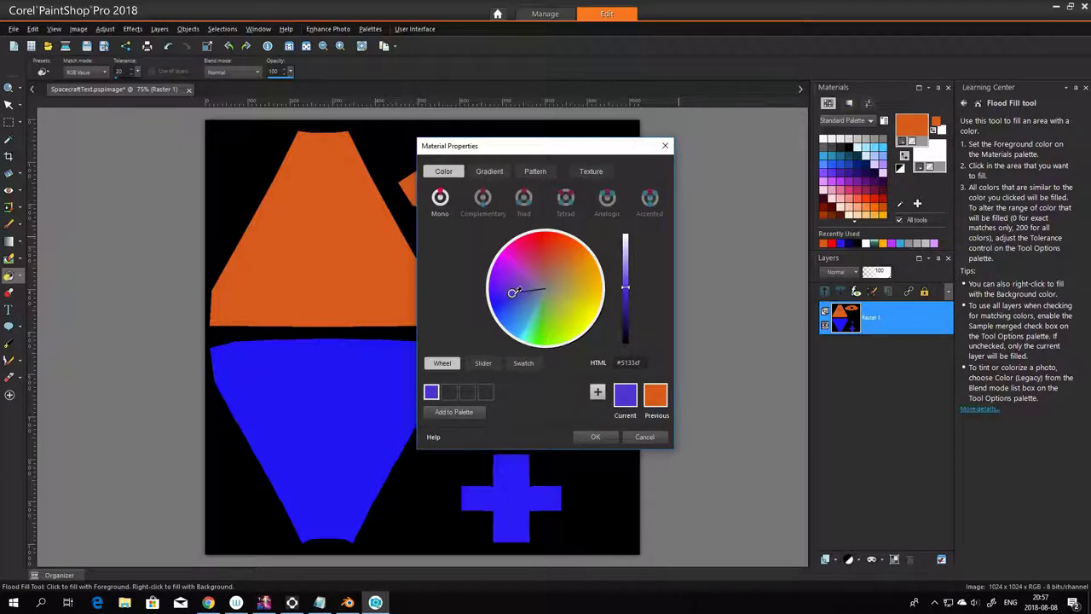
click(664, 146)
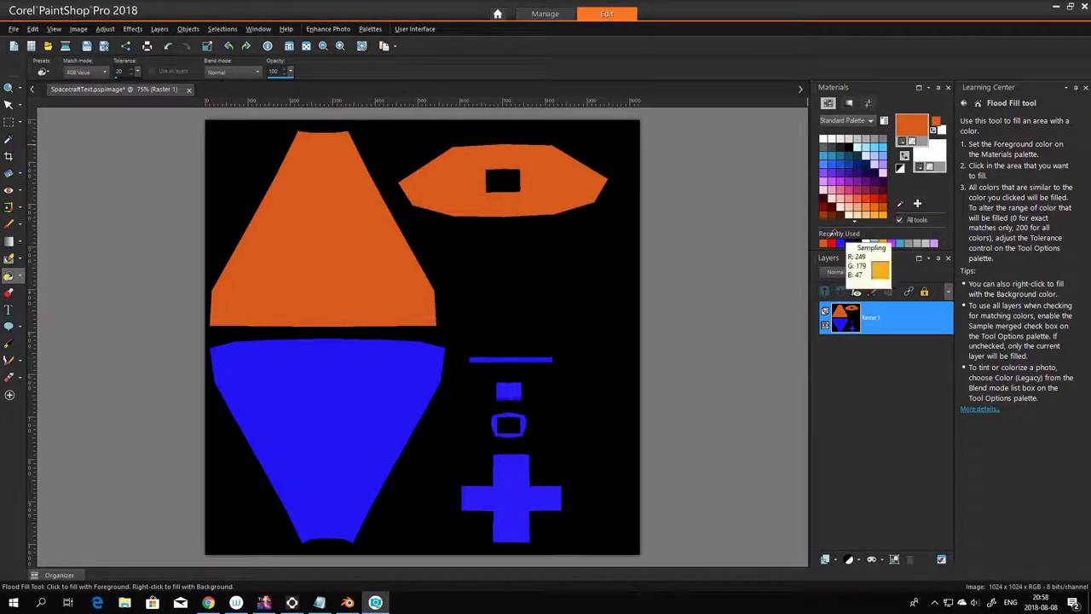
- Sample the shapes' blue and flood-fill the trapezoid and hexagon back to blue
drag(832, 234, 348, 432)
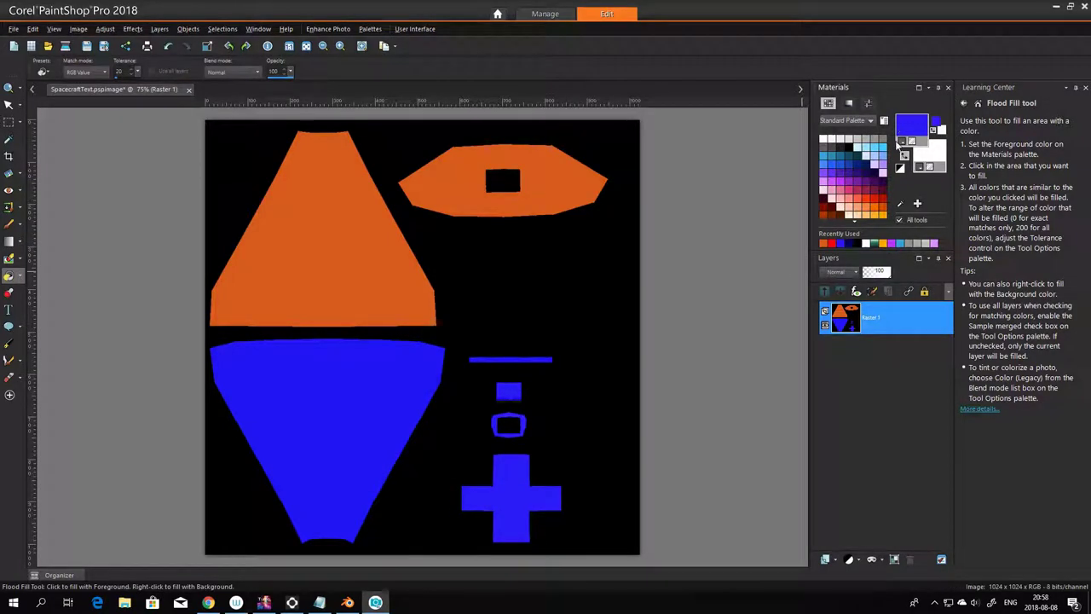
click(331, 260)
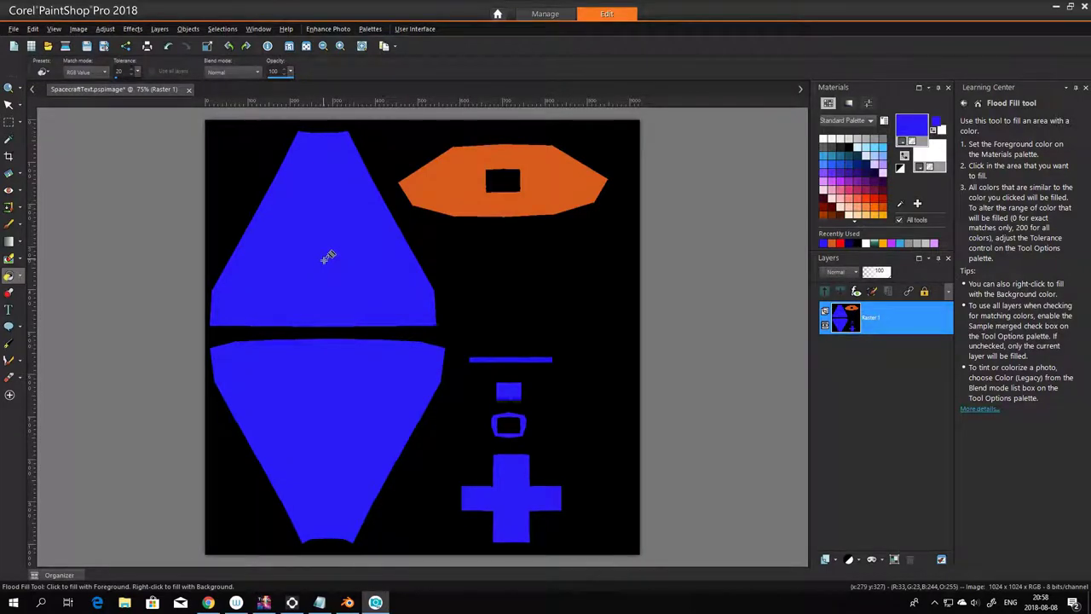
click(450, 179)
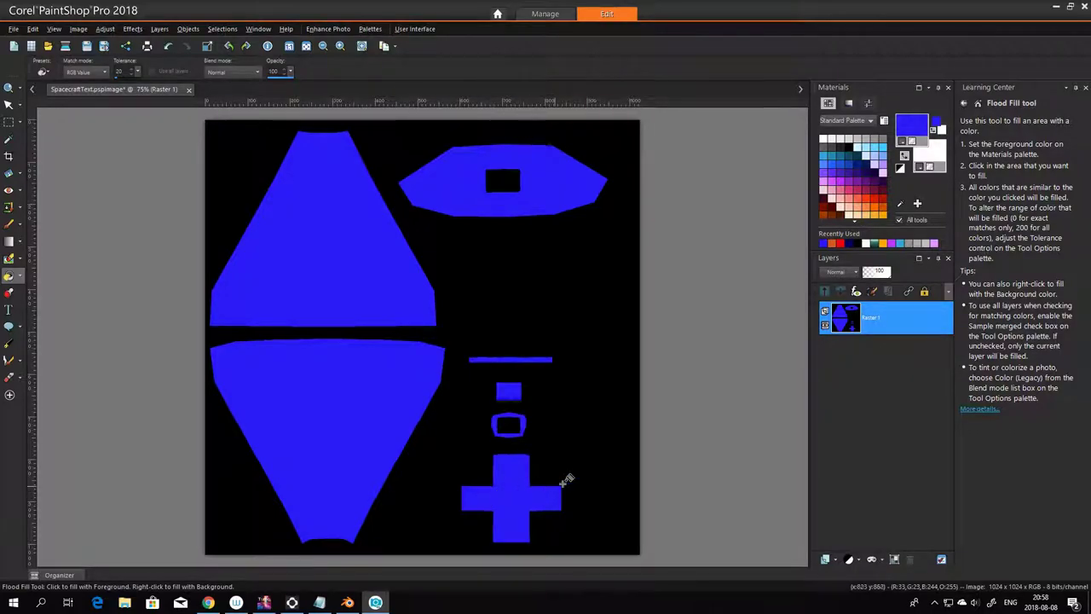
- Zoom to 250% and pan to inspect the lower shape up close
scroll(337, 441, up, 1)
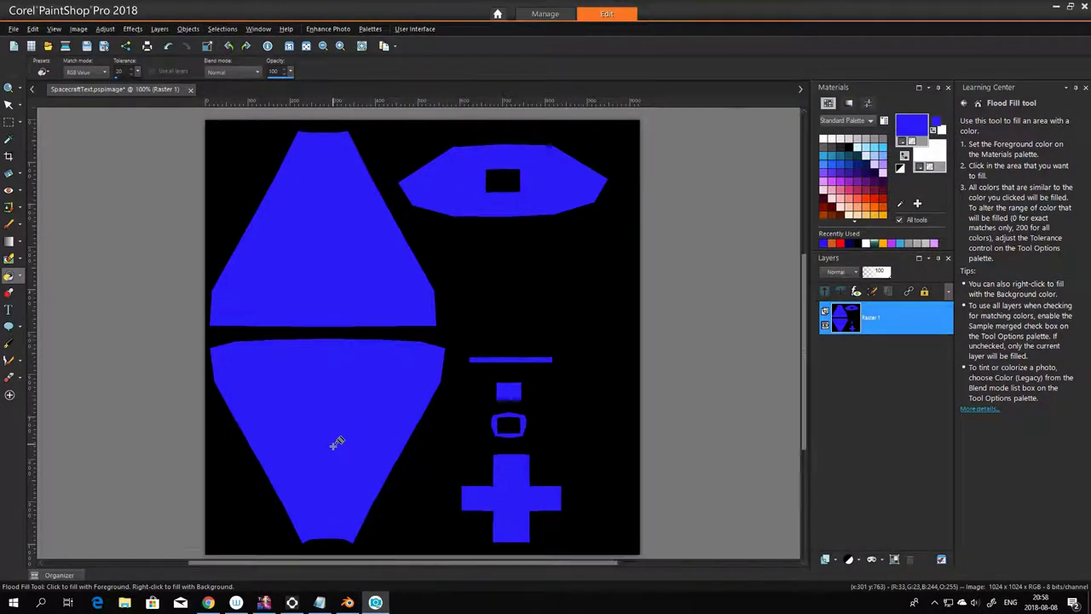
scroll(337, 442, up, 1)
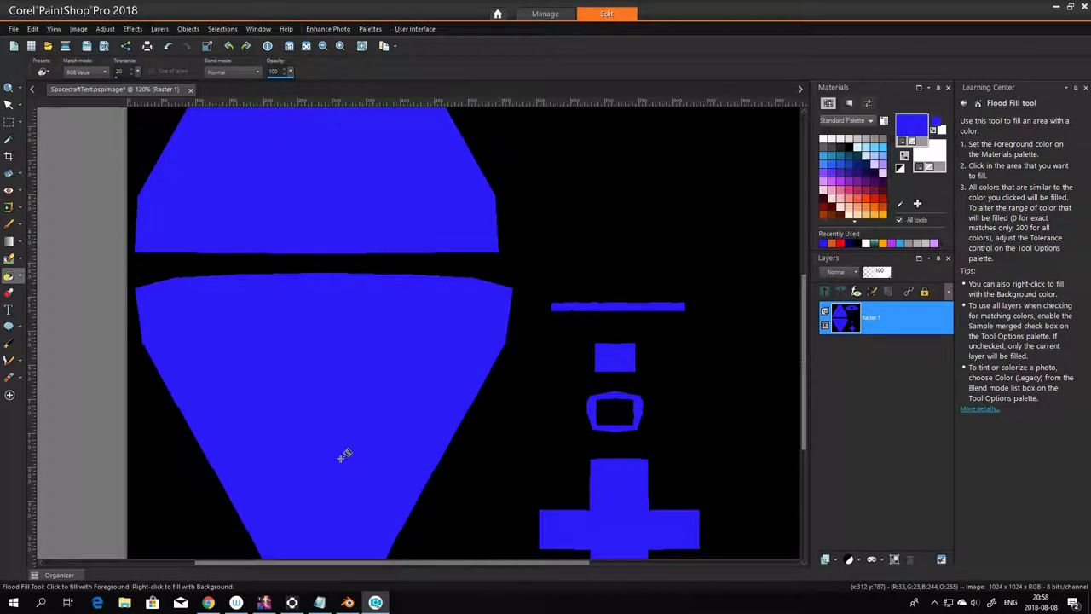
scroll(343, 453, up, 2)
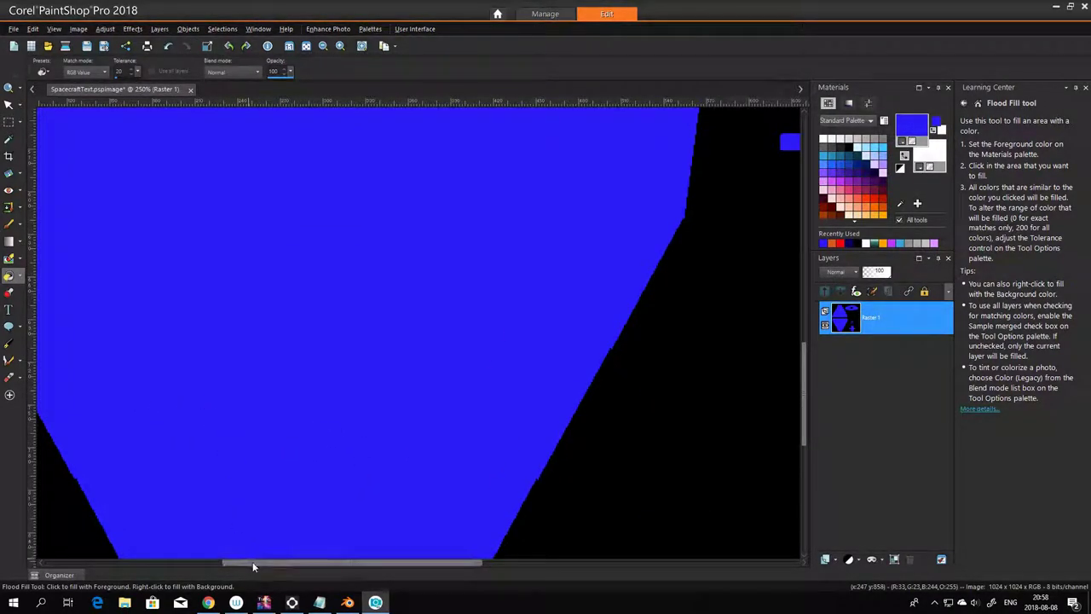
drag(254, 562, 226, 564)
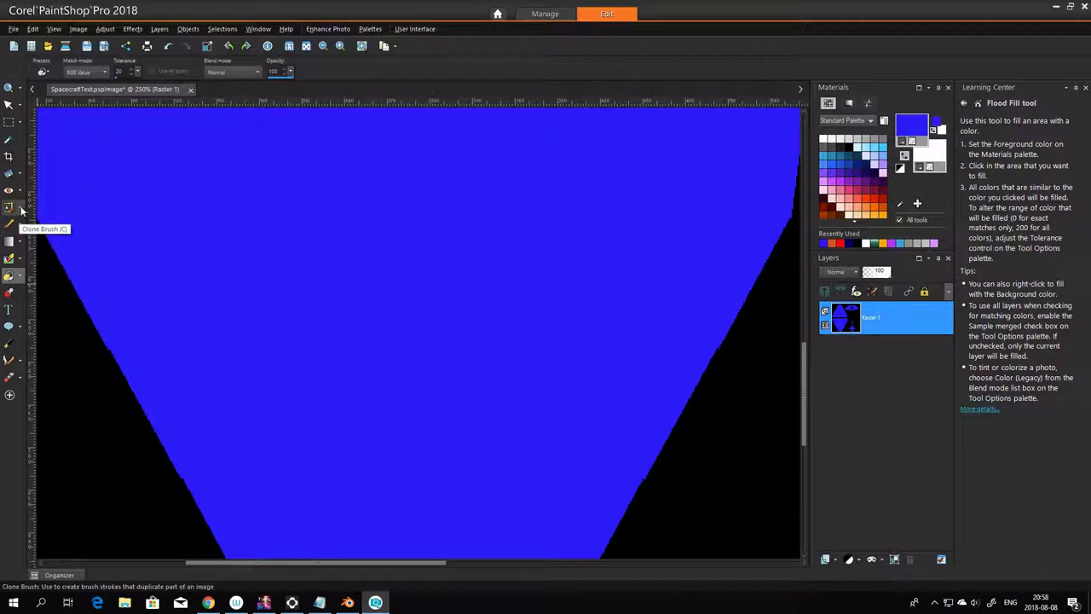
mouse_move(21, 210)
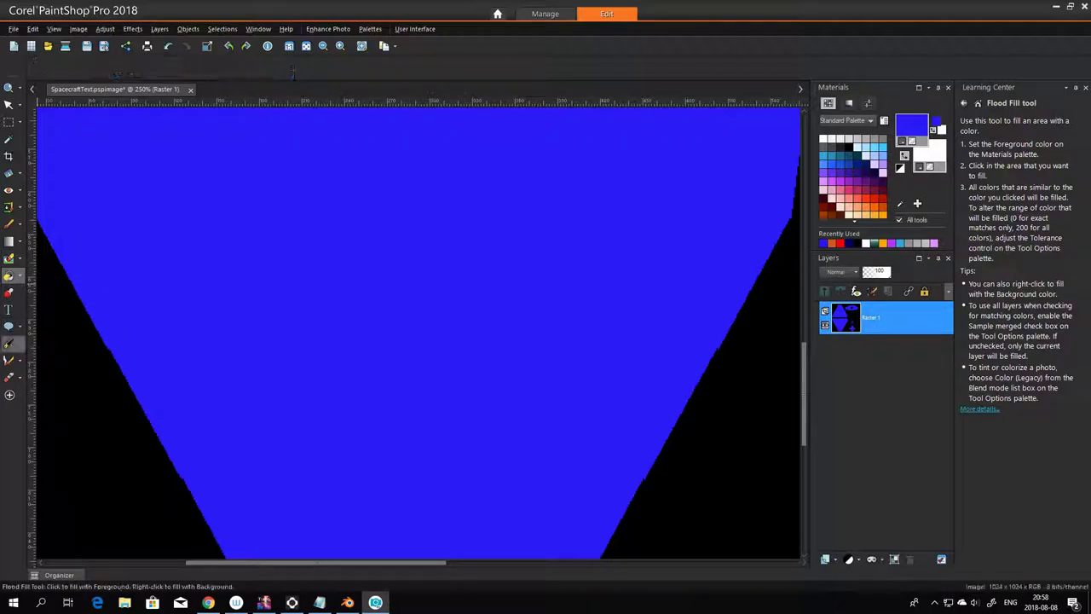
- Start a Pen line on a new Vector 1 layer and undo the stray dot
click(9, 343)
drag(202, 332, 295, 326)
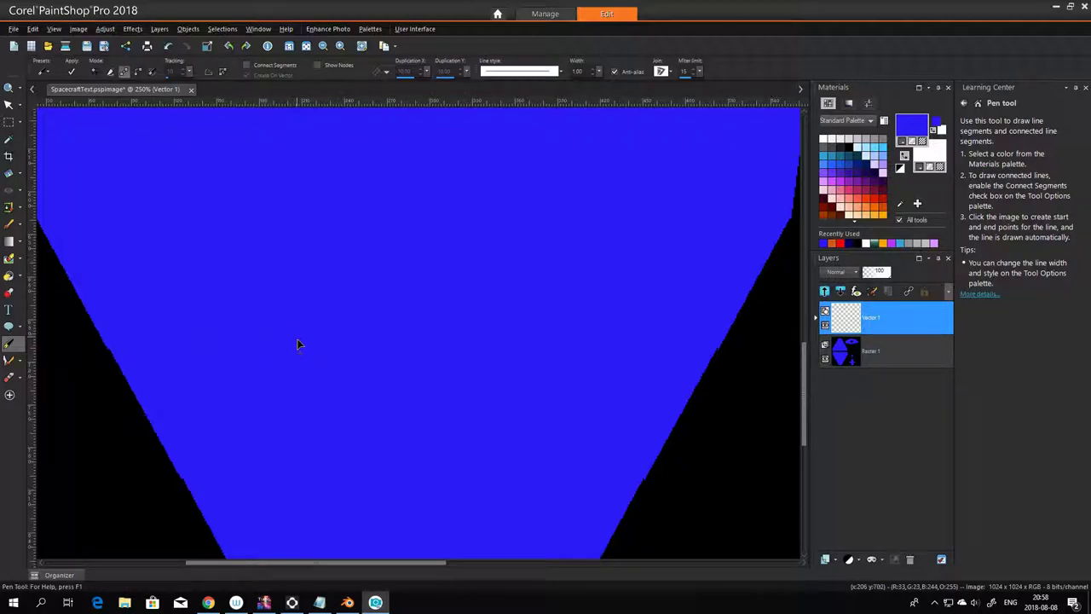
click(198, 331)
key(ctrl+z)
- Darken the foreground colour toward black, then cancel the change
click(917, 127)
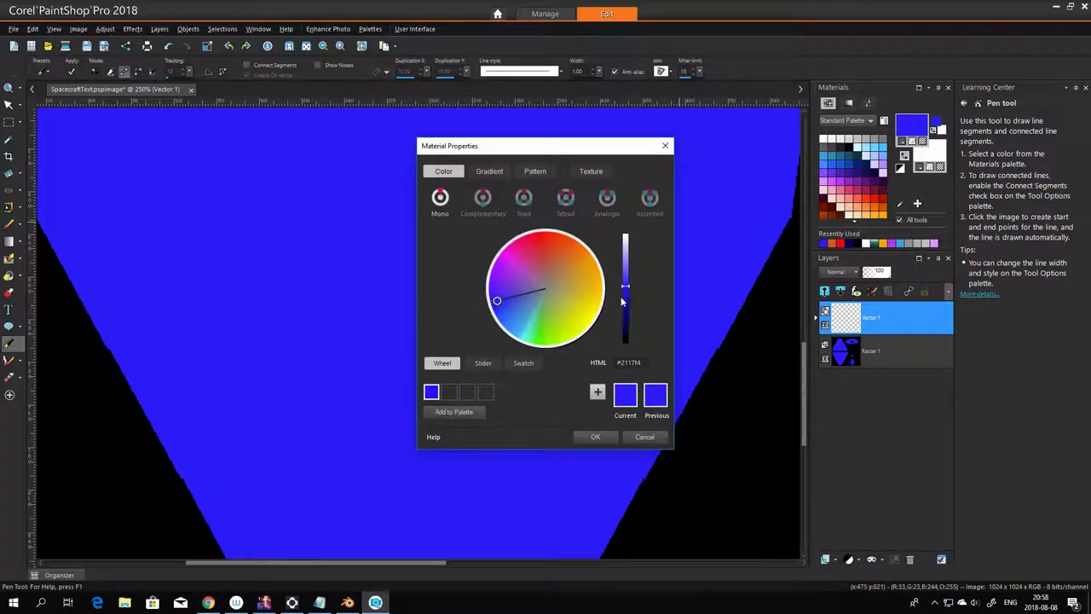
drag(627, 283, 635, 364)
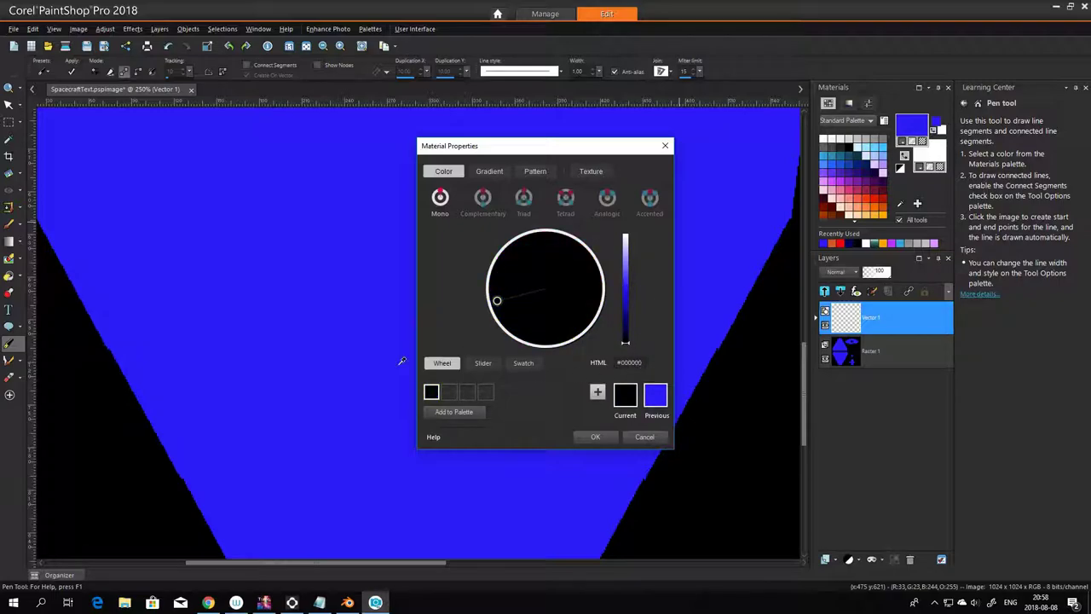
click(665, 146)
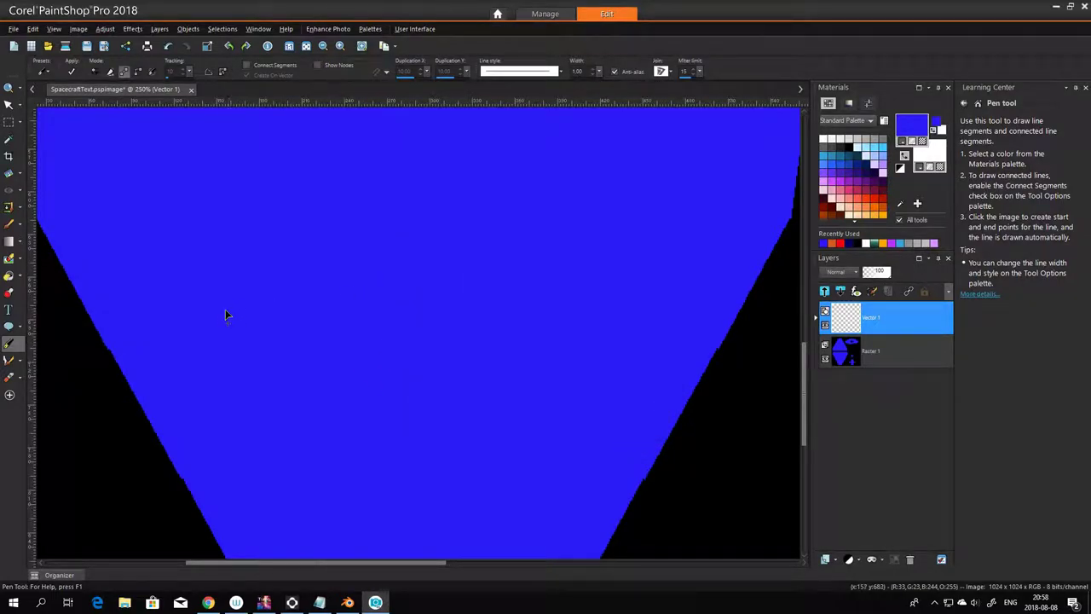
- Draw a pen line segment from the purple dot across the blue shape
scroll(200, 328, up, 1)
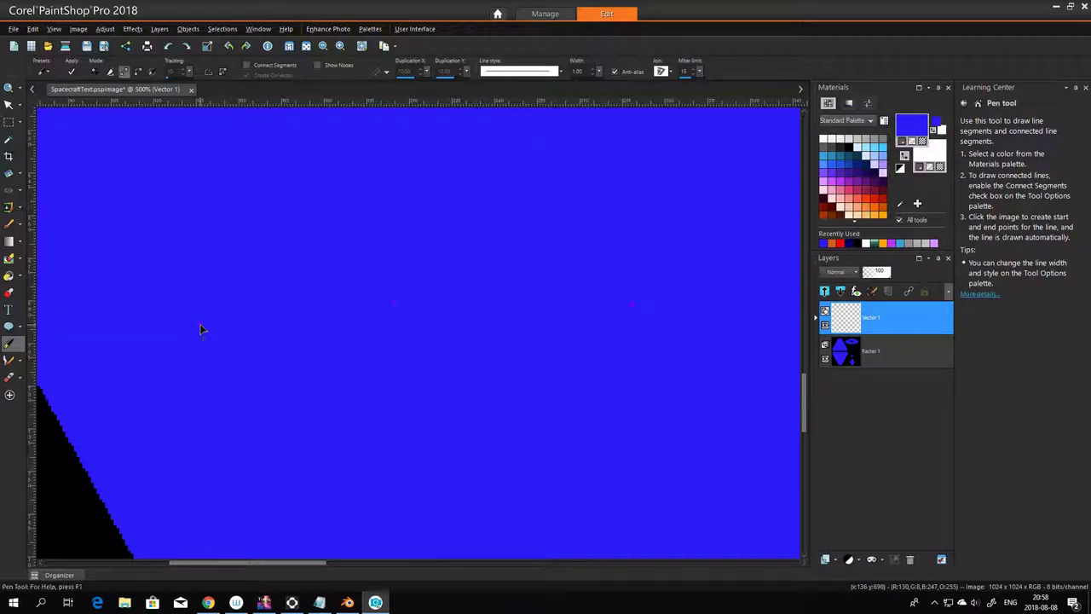
drag(198, 324, 298, 311)
click(200, 325)
click(200, 324)
click(394, 302)
click(200, 324)
mouse_move(391, 303)
mouse_down()
mouse_move(415, 304)
mouse_move(393, 305)
mouse_up()
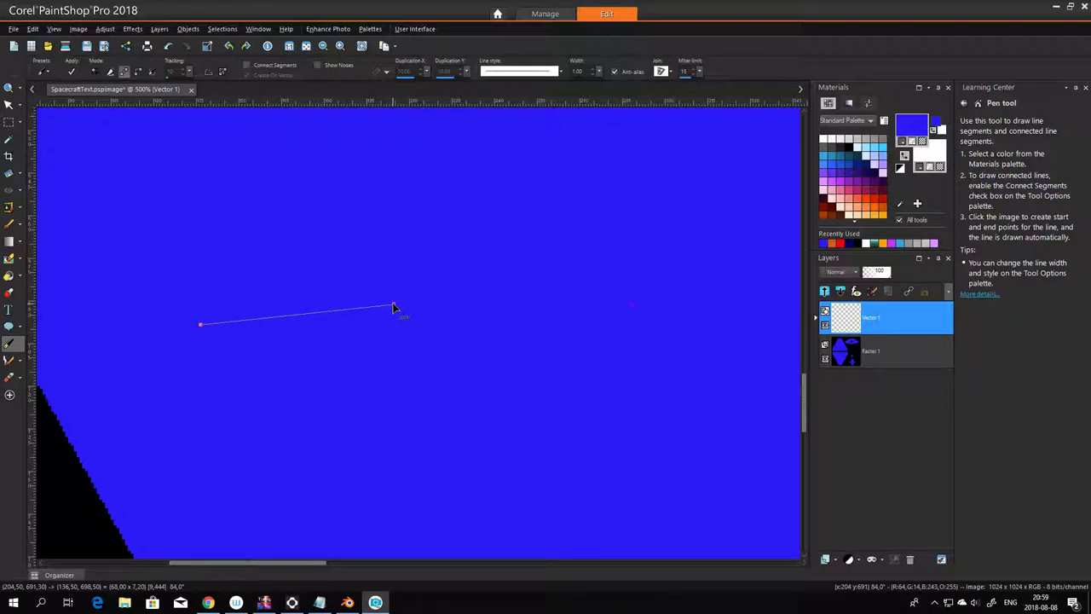
drag(393, 307, 393, 305)
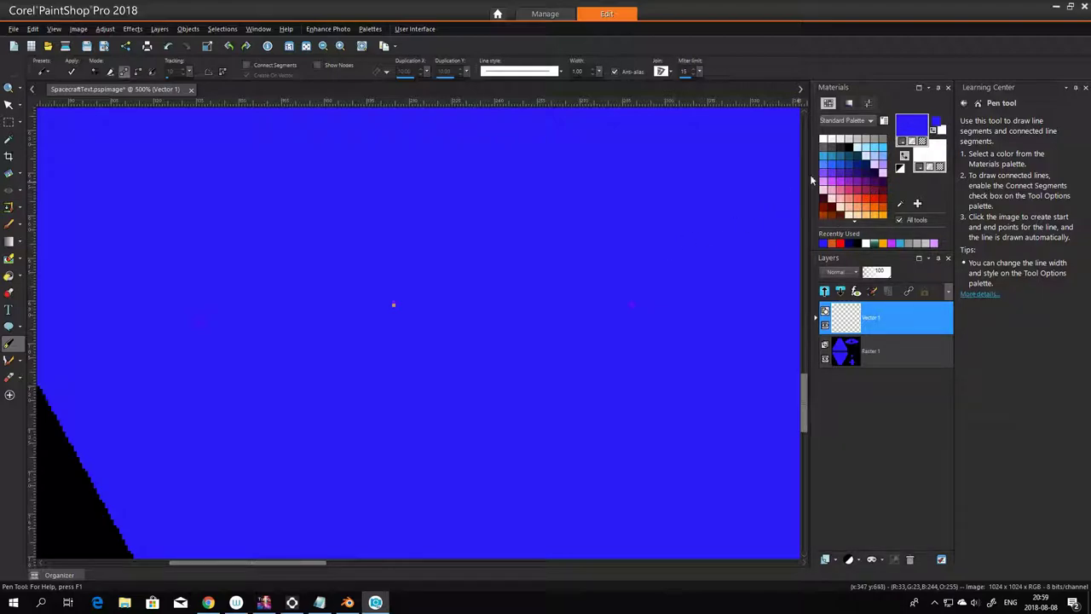
- Set the foreground colour to black with the lightness slider
click(918, 122)
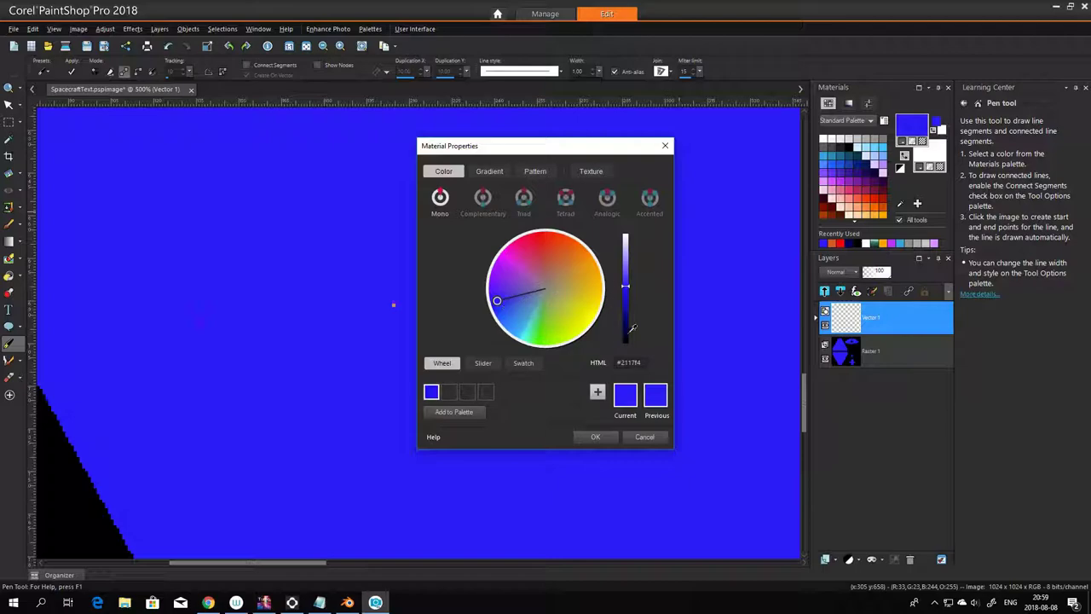
drag(631, 329, 631, 381)
click(595, 437)
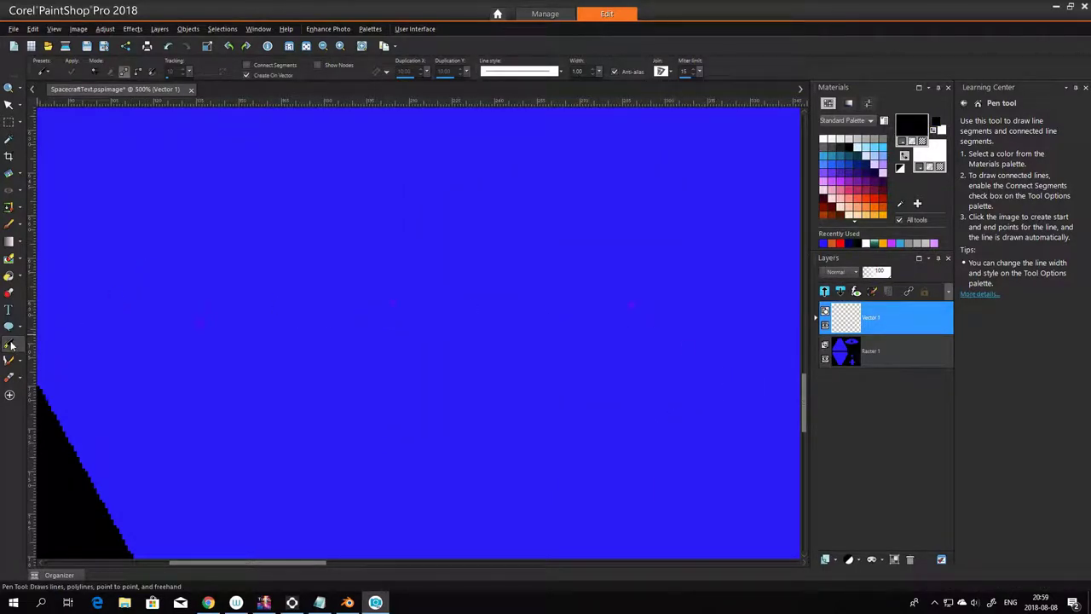
- Trace the panel's top edge to the right corner, redoing one misplaced segment
click(200, 324)
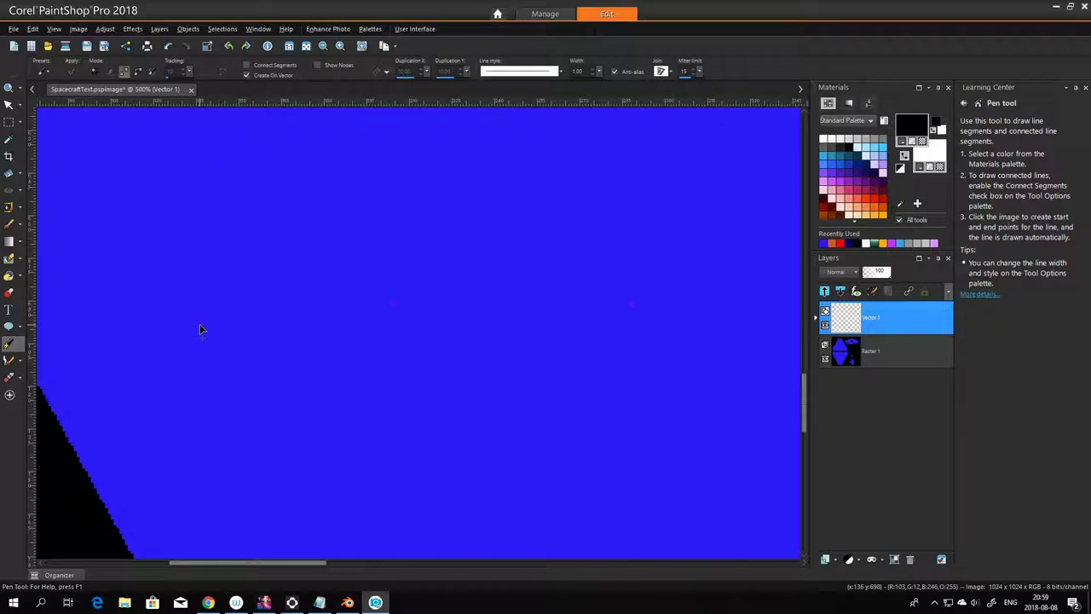
click(393, 303)
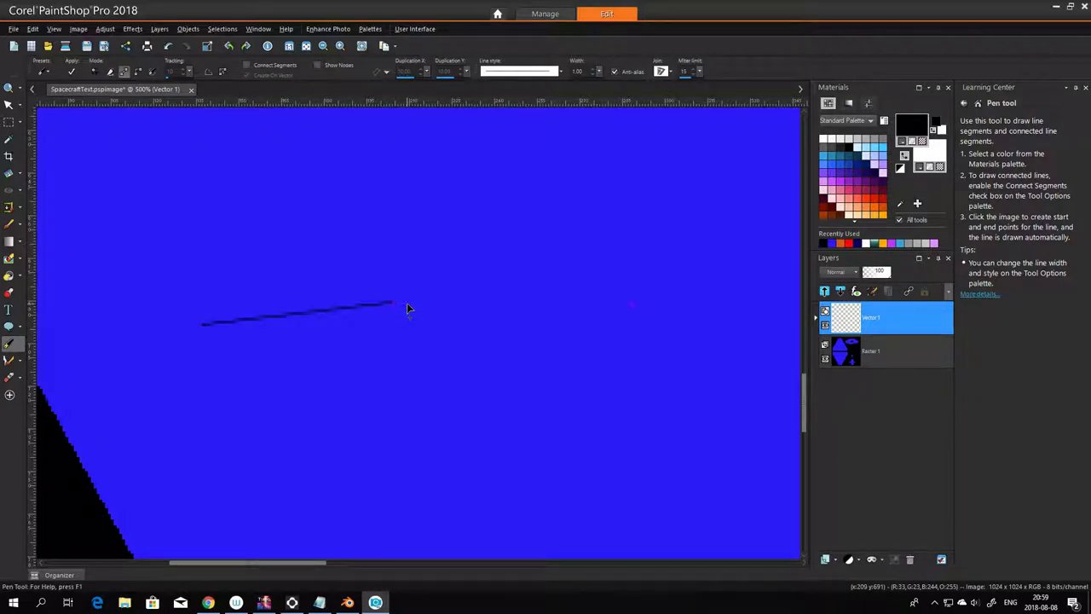
click(632, 305)
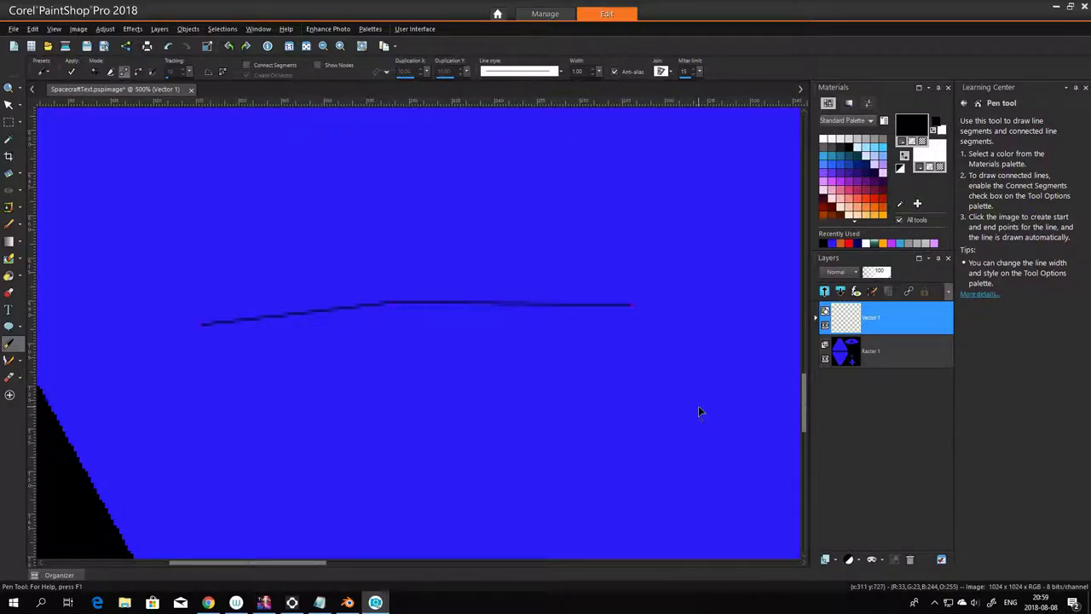
scroll(698, 406, down, 2)
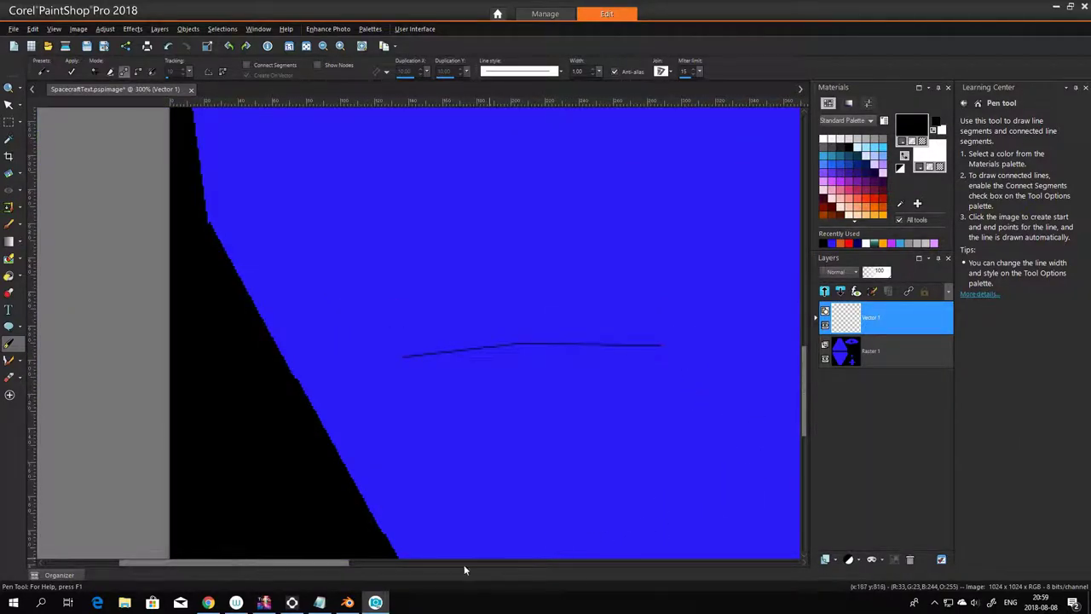
drag(342, 563, 390, 563)
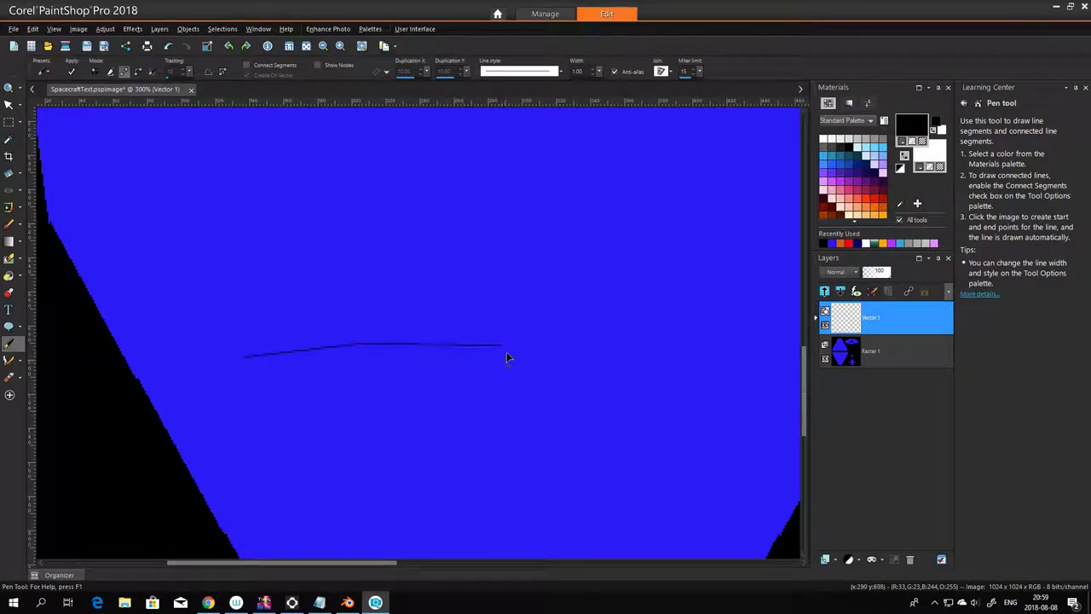
click(638, 344)
click(760, 356)
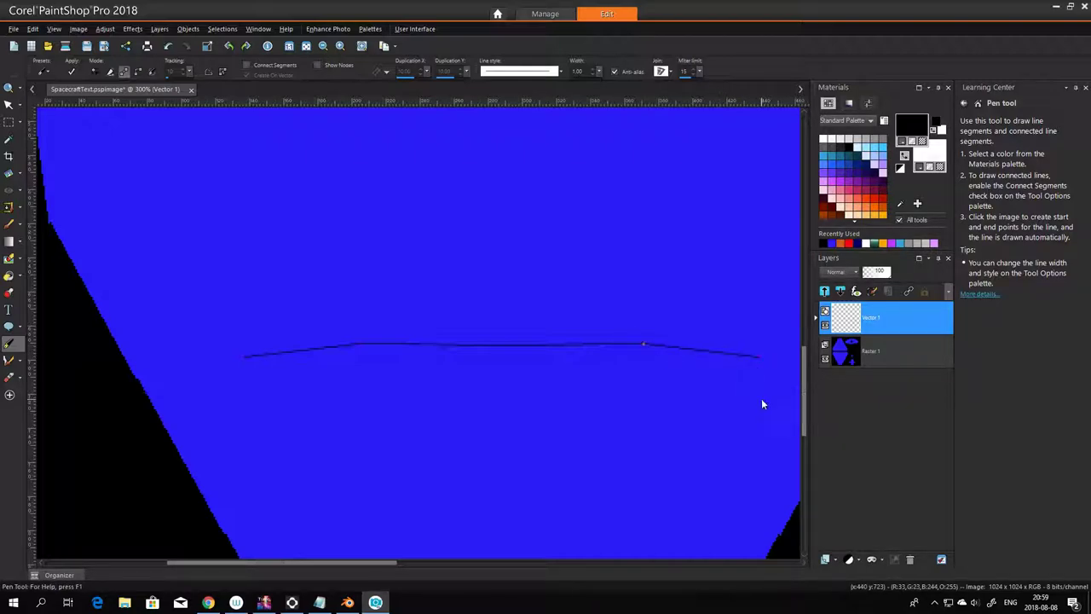
key(ctrl+z)
click(760, 356)
- Run the outline down the right side, along the bottom, and close it at the start
click(702, 513)
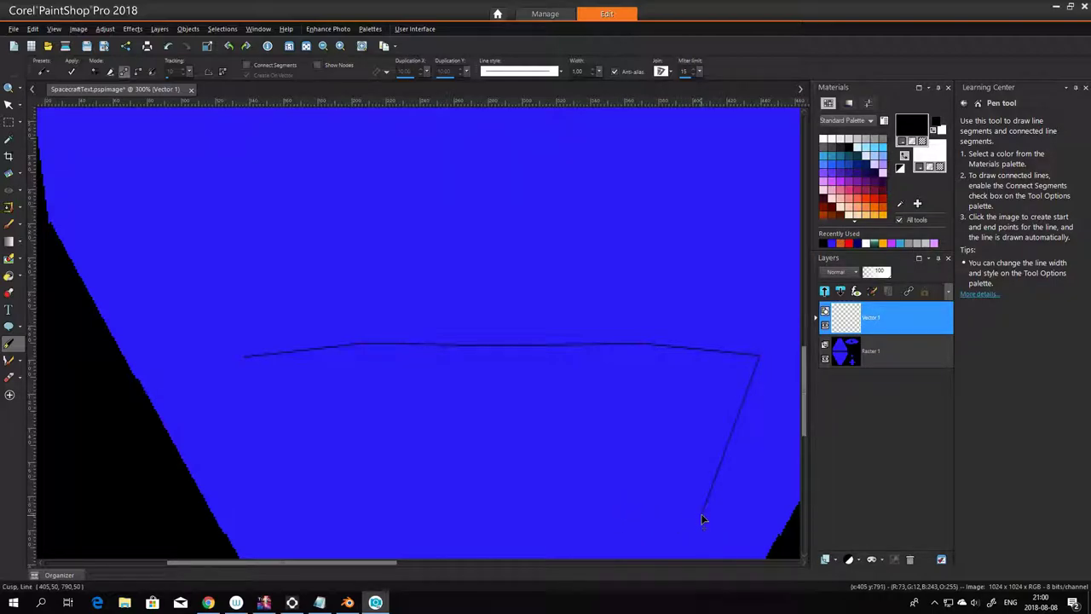
click(621, 506)
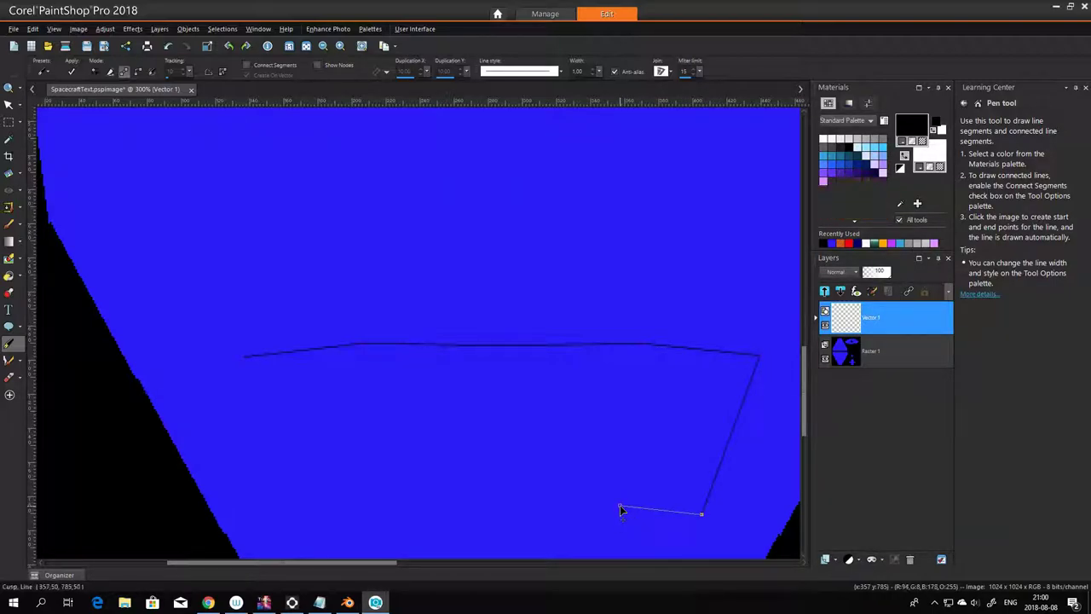
click(502, 507)
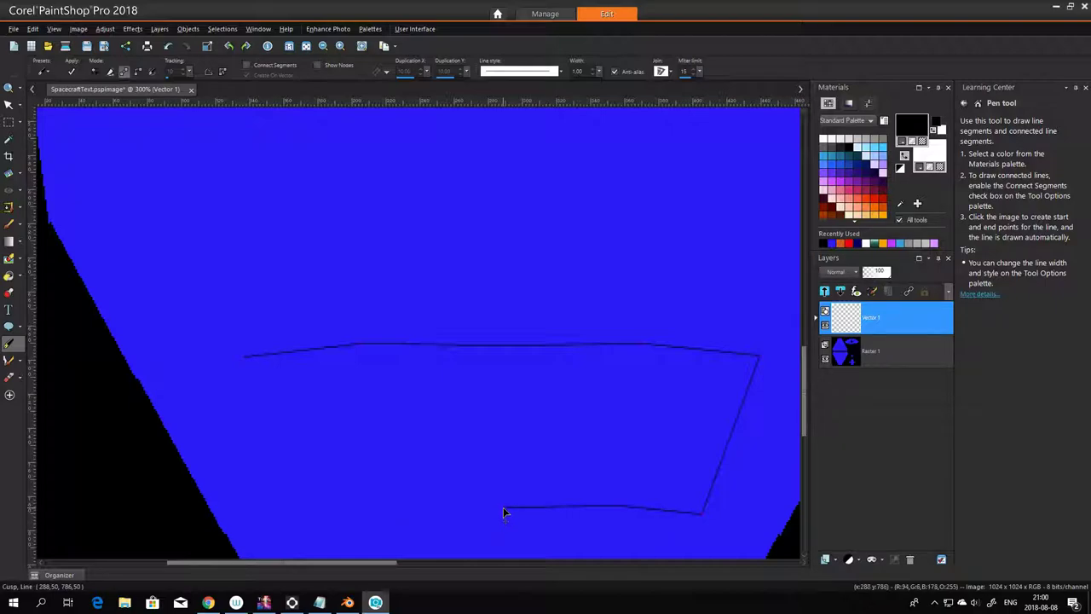
click(386, 506)
click(302, 514)
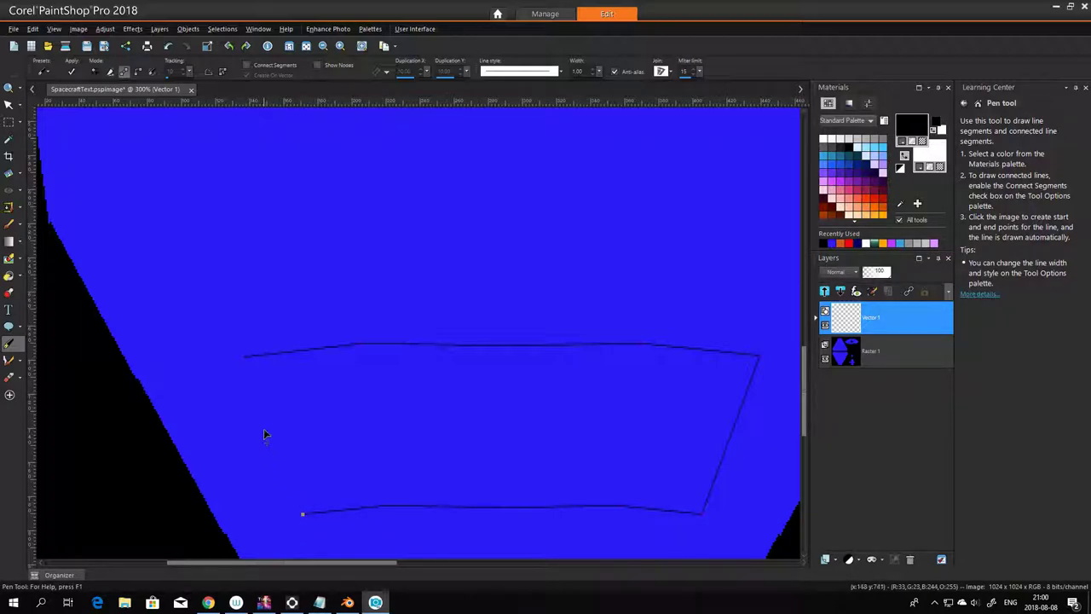
click(243, 356)
- Sample the canvas blue as the foreground colour
scroll(382, 467, up, 2)
scroll(313, 418, up, 3)
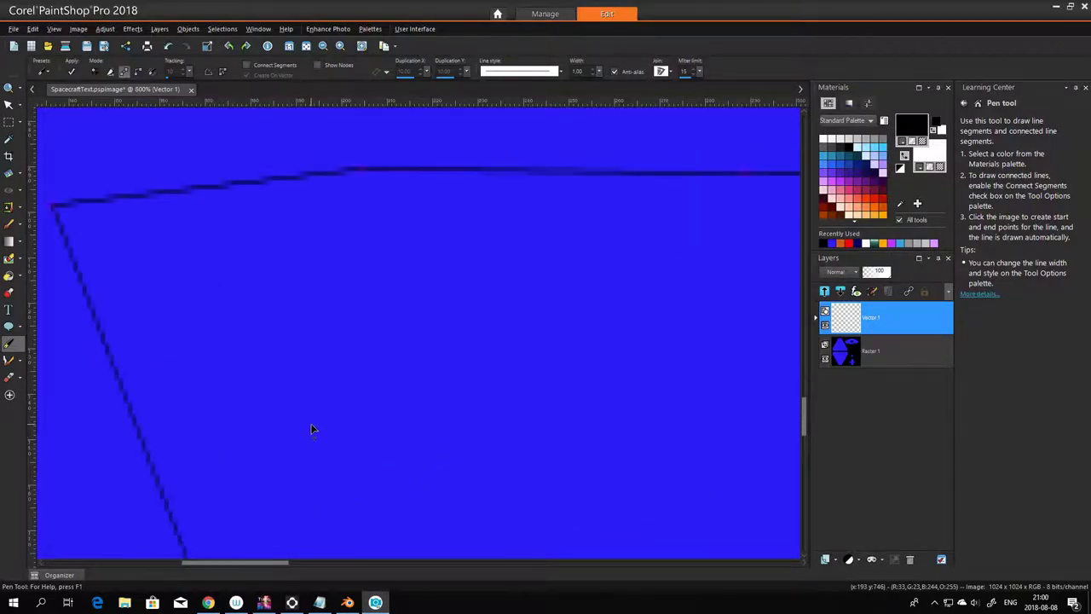
drag(262, 564, 239, 559)
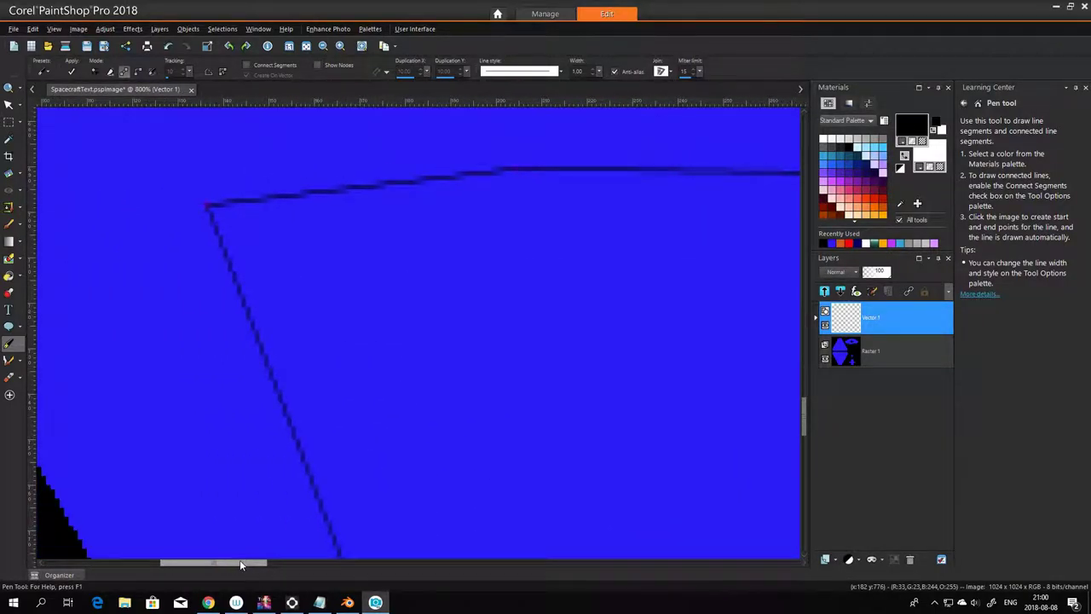
scroll(253, 309, up, 2)
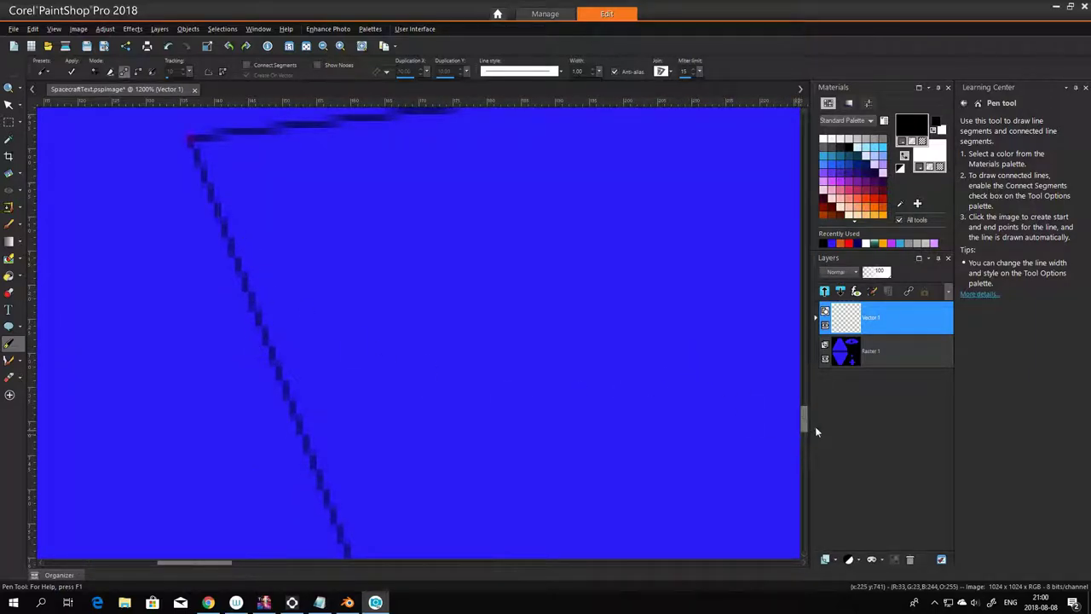
drag(806, 423, 809, 403)
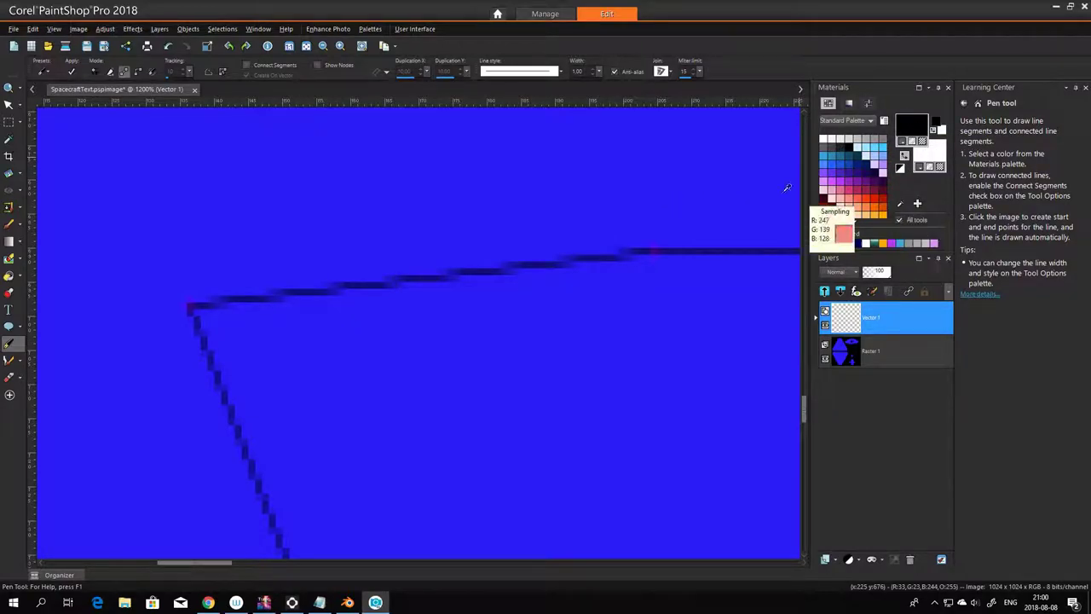
ctrl+click(613, 186)
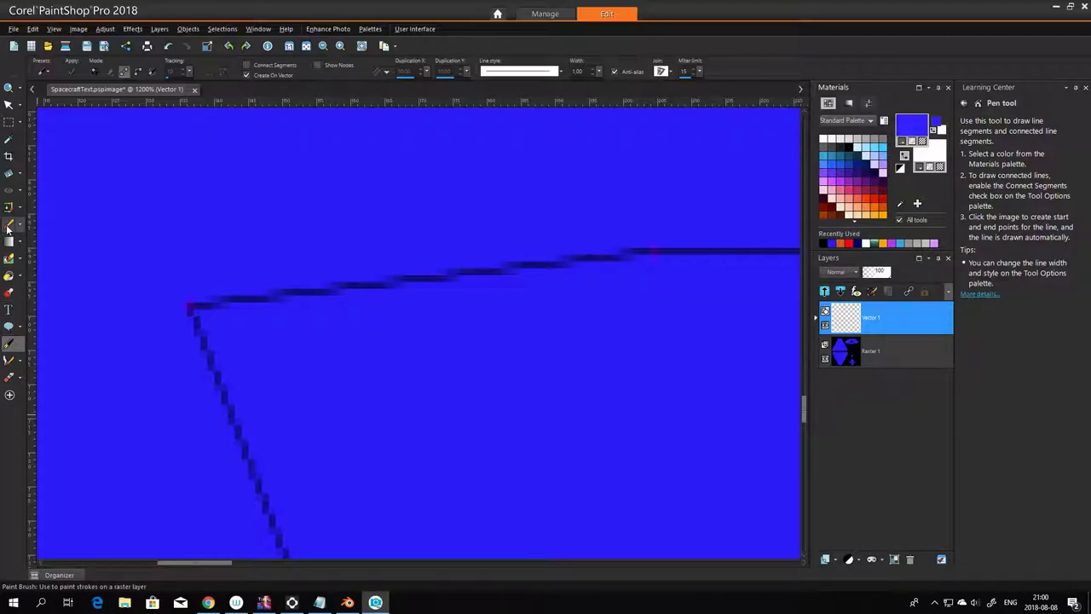
- Set the Paint Brush size to 1 and convert the Vector 1 outline layer to raster Raster 2
click(8, 227)
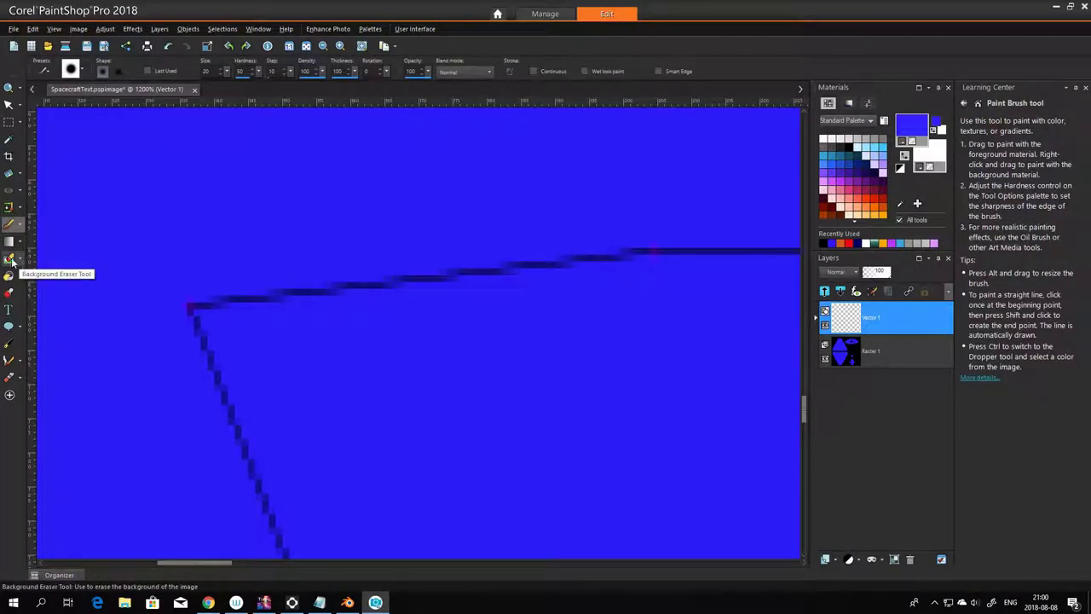
double_click(205, 72)
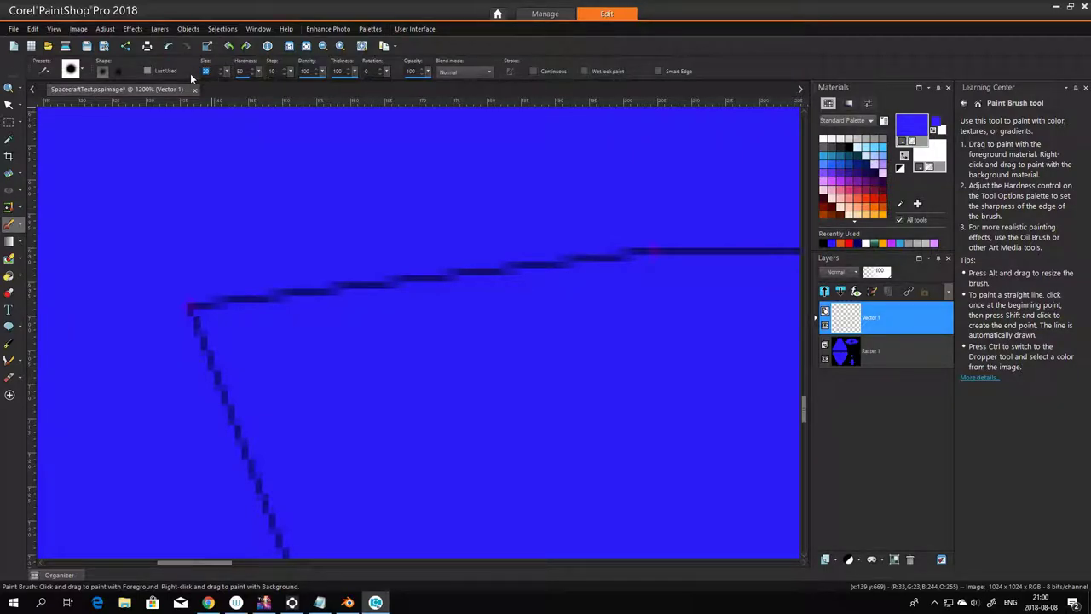
text(1)
click(189, 302)
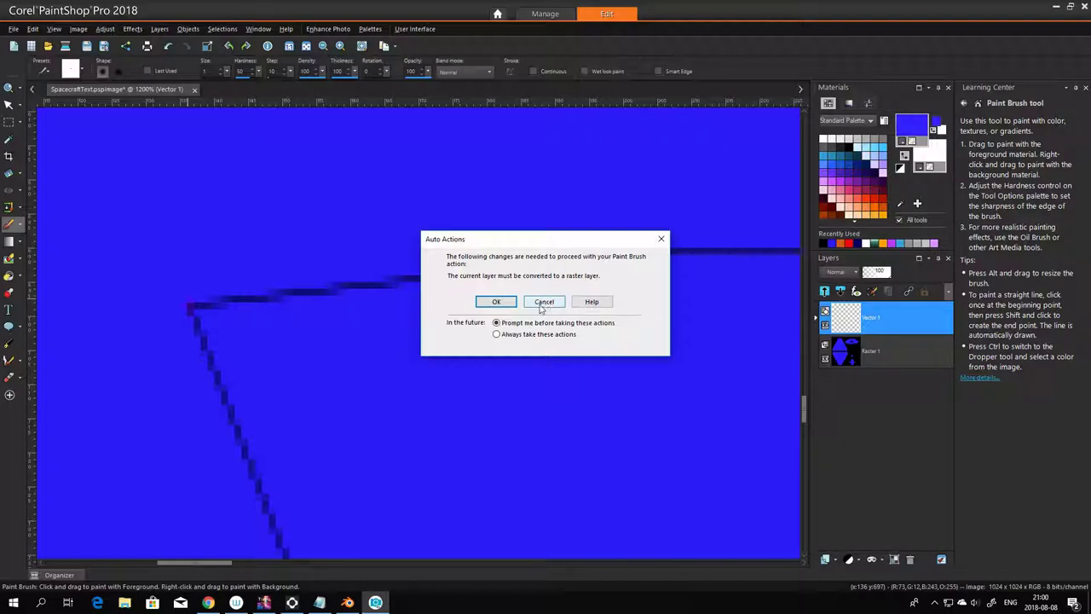
click(497, 303)
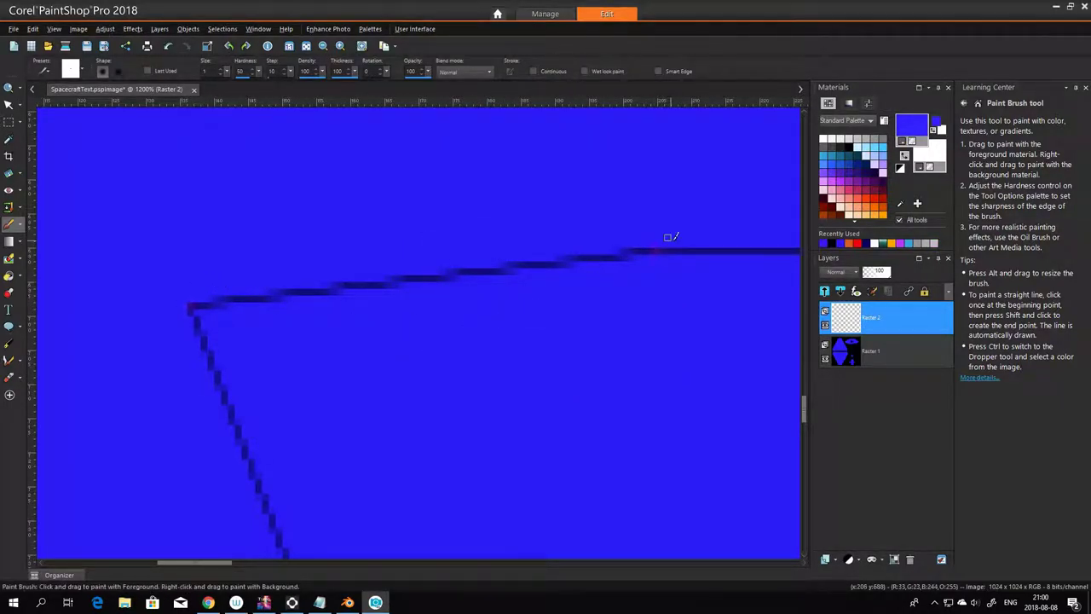
- Scroll along the canvas to inspect the thin dark panel outline traced on Raster 2
scroll(665, 238, down, 1)
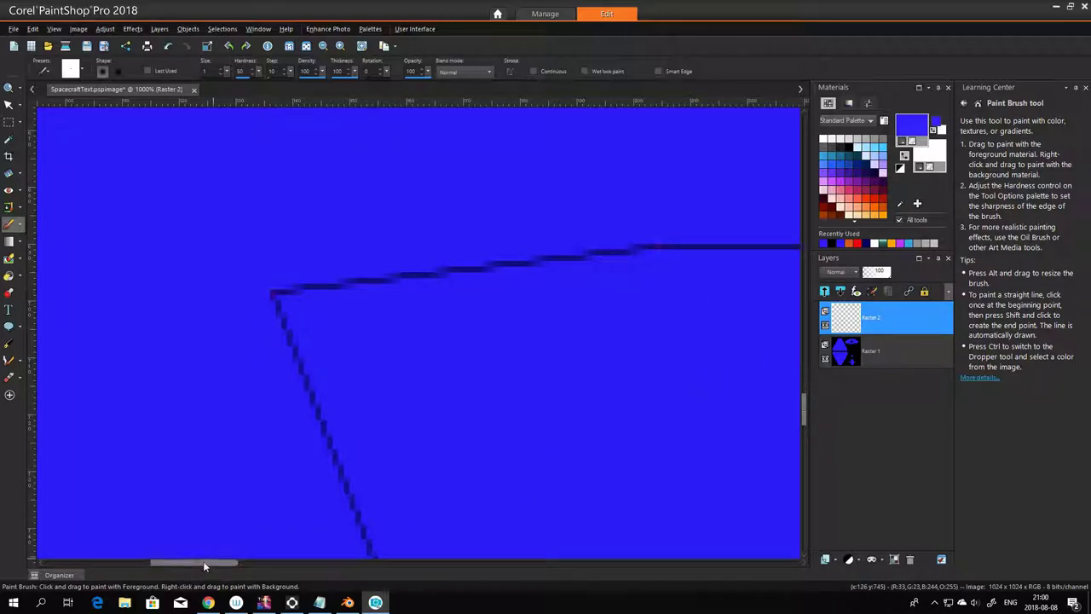
drag(203, 561, 271, 563)
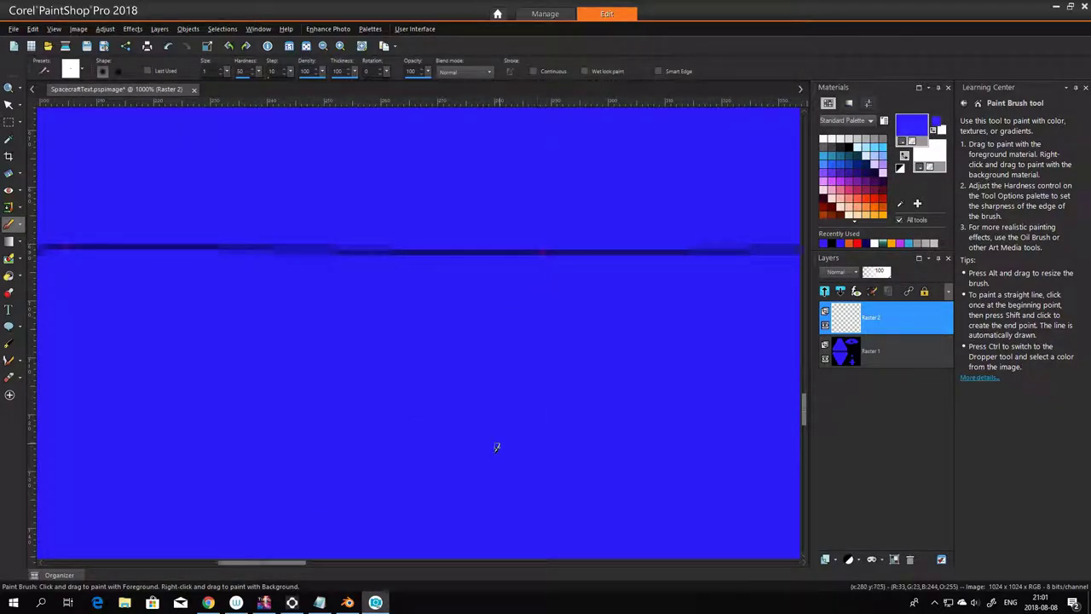
drag(276, 562, 330, 562)
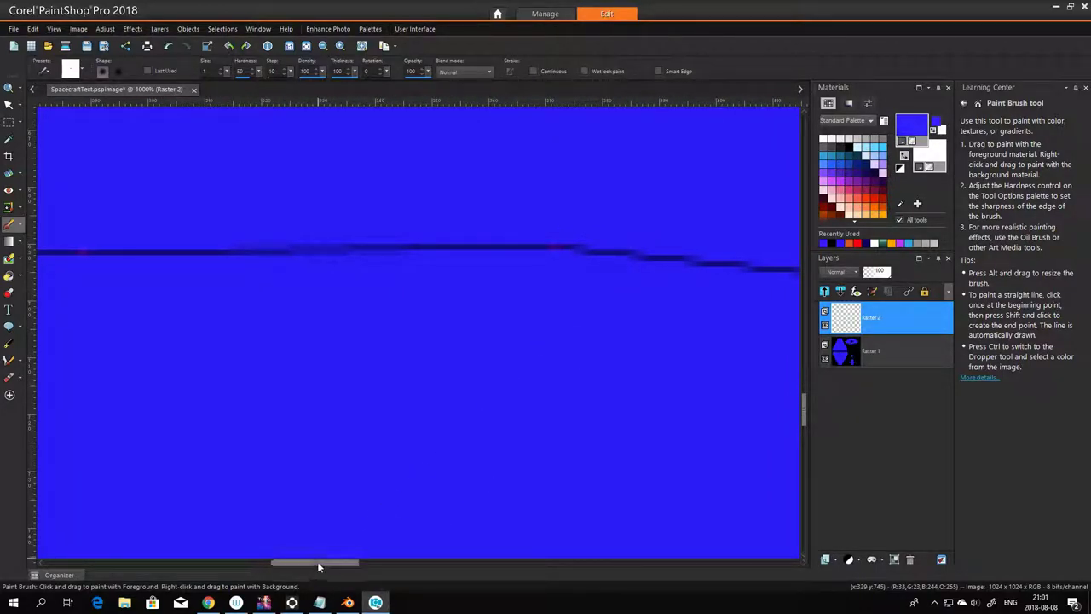
drag(317, 563, 372, 561)
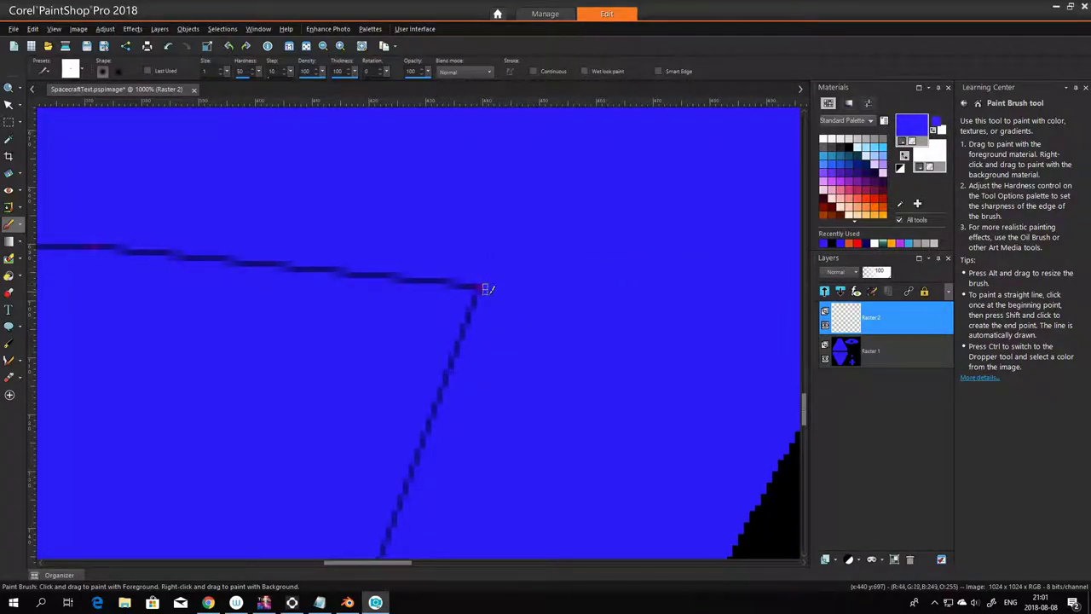
scroll(434, 501, down, 4)
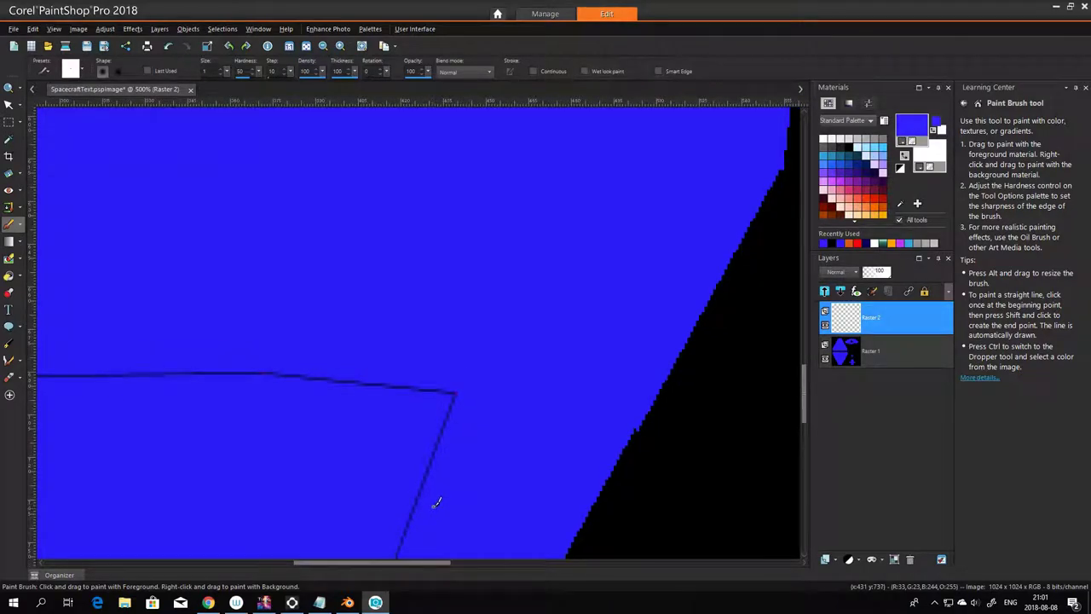
scroll(499, 469, up, 2)
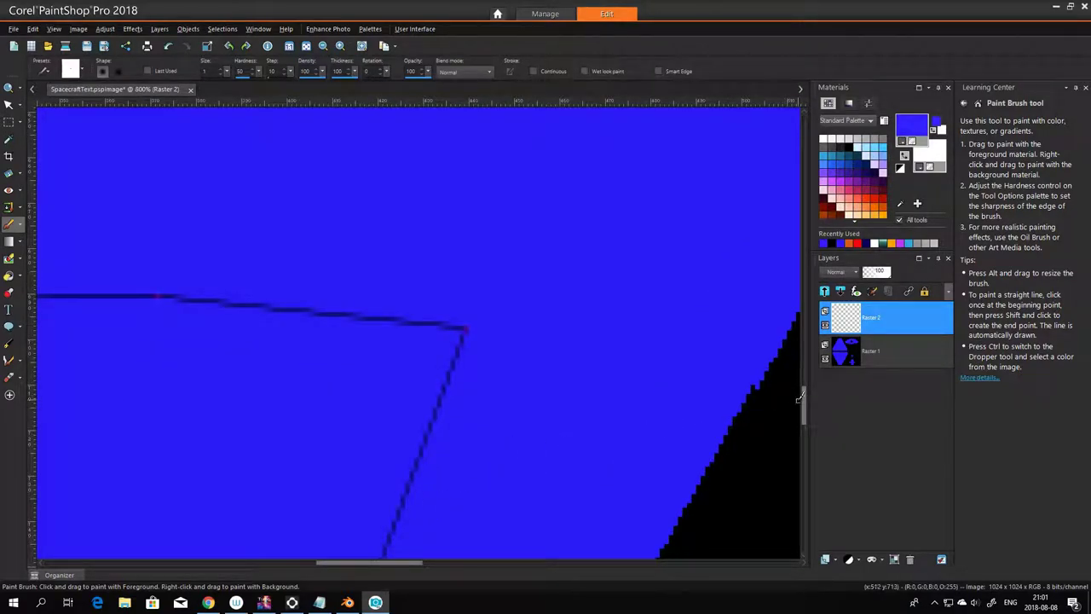
drag(802, 408, 804, 431)
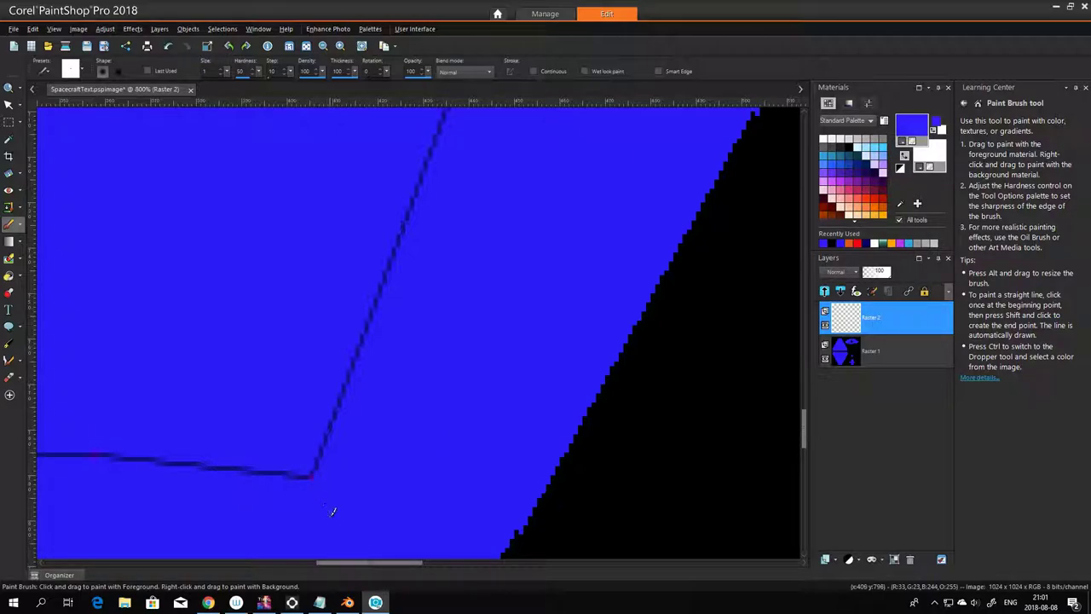
drag(346, 562, 194, 558)
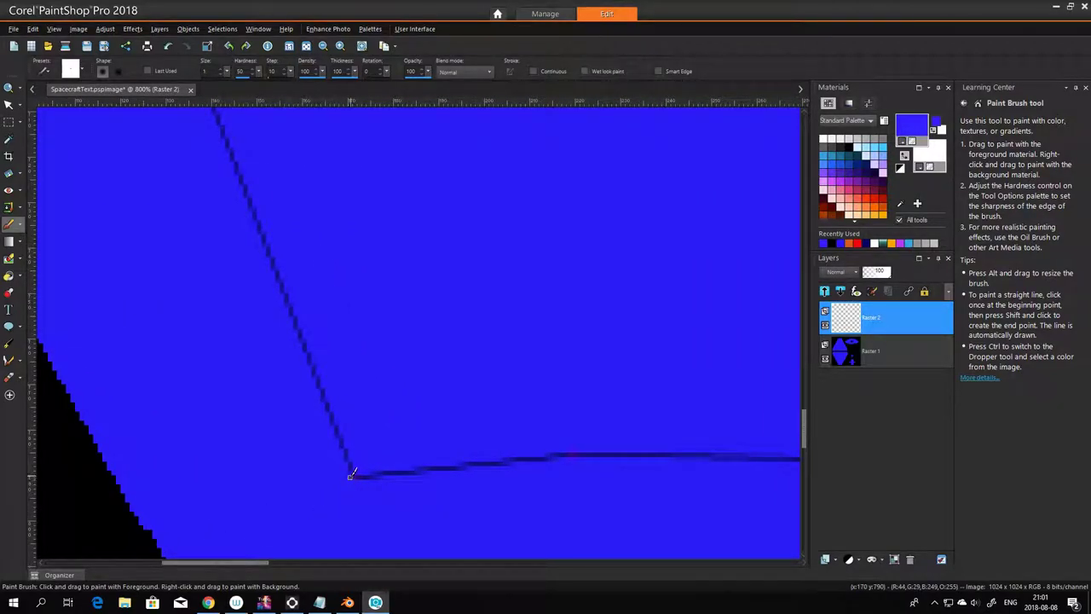
drag(249, 562, 288, 559)
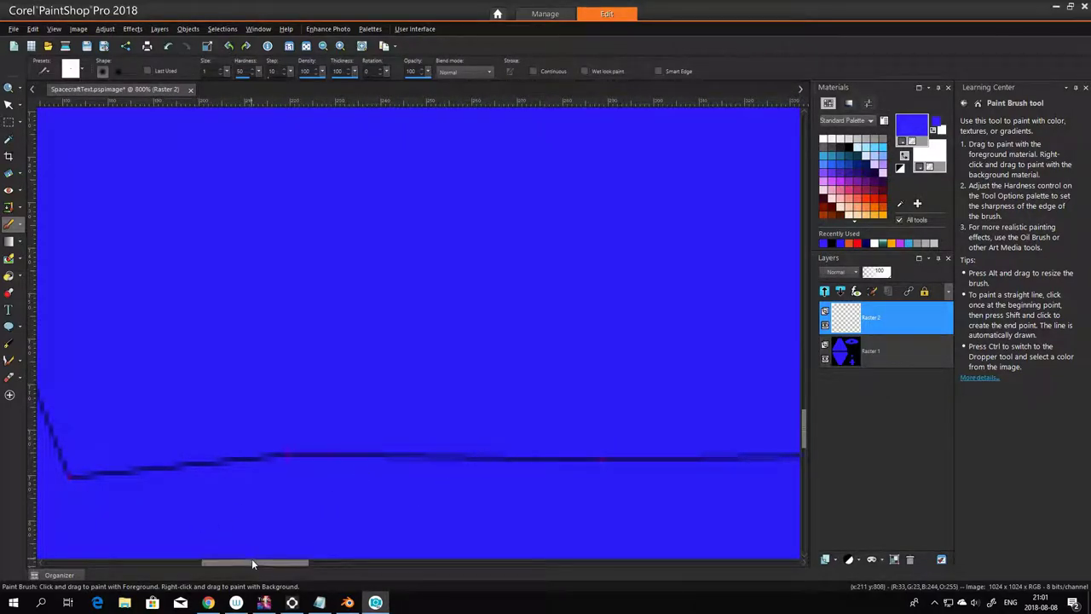
drag(254, 559, 303, 558)
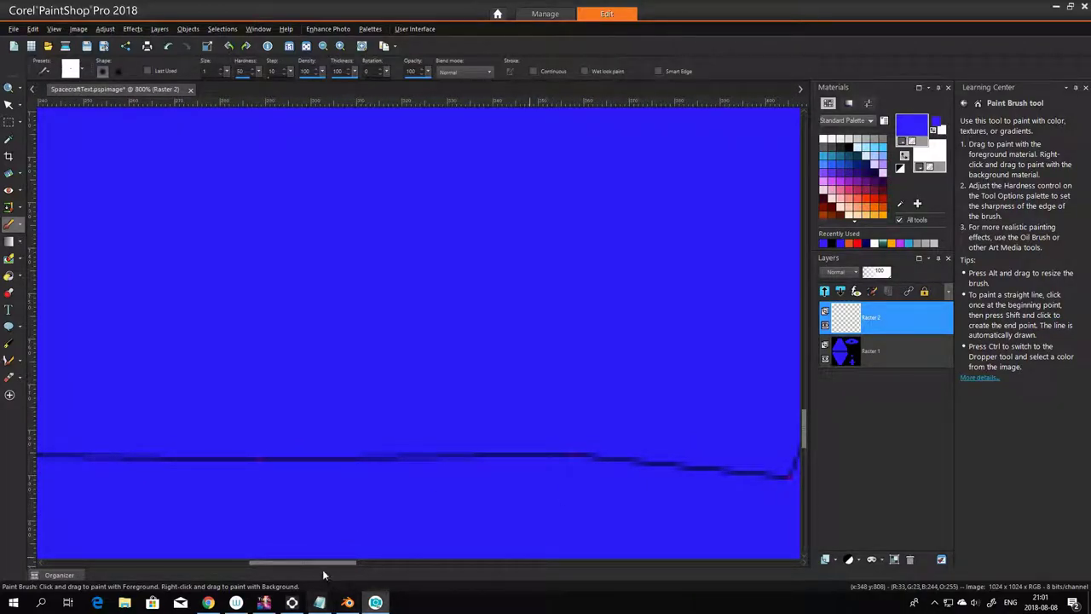
drag(328, 562, 358, 562)
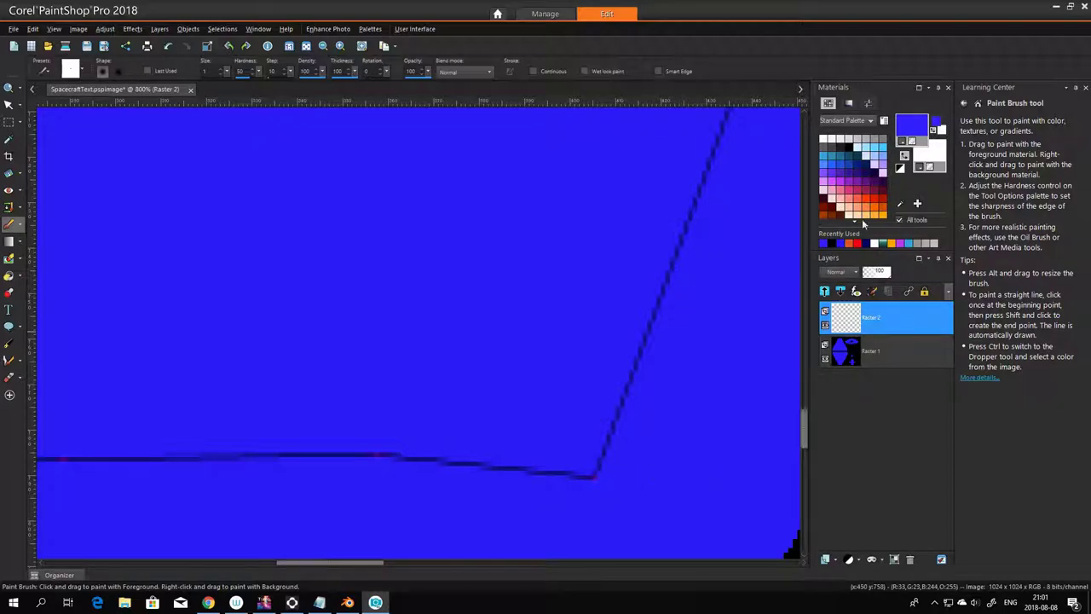
- Darken the foreground colour from blue to black, with the whole panel outline scrolled into view
click(912, 129)
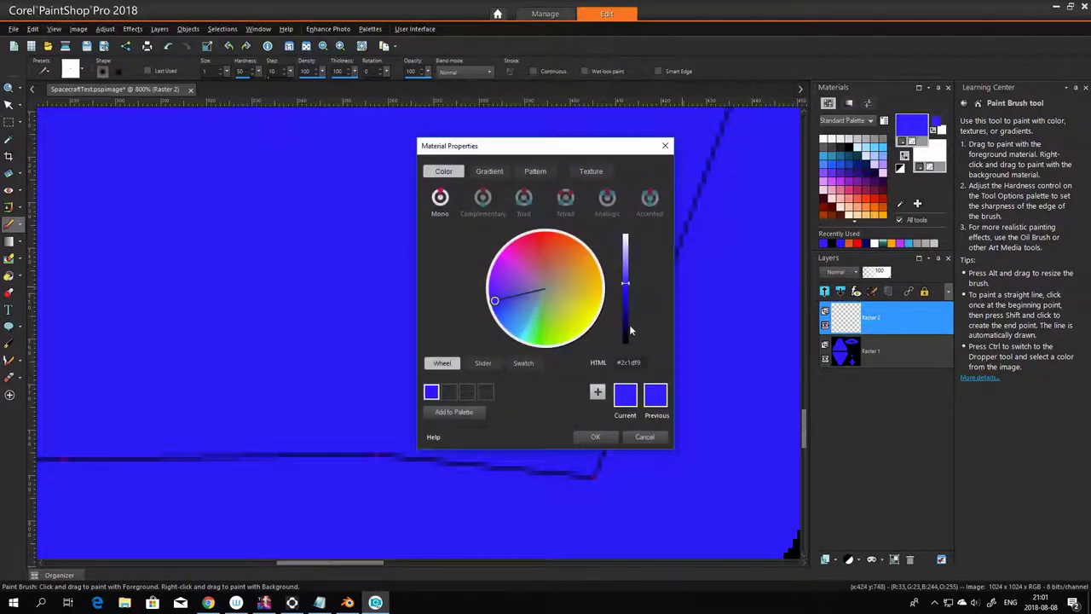
drag(626, 278, 626, 342)
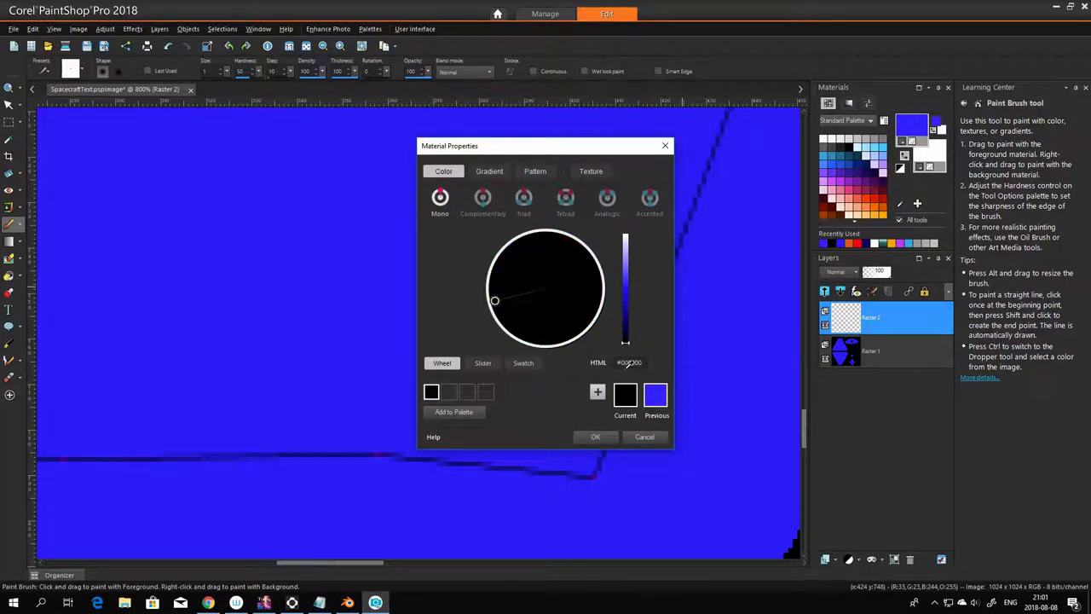
click(594, 436)
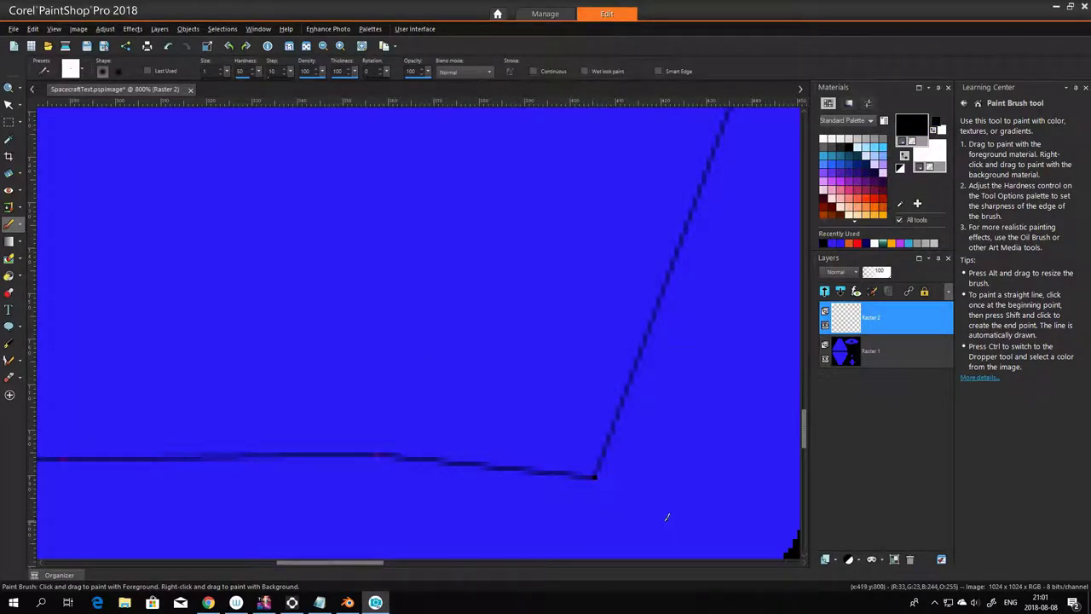
drag(354, 564, 313, 563)
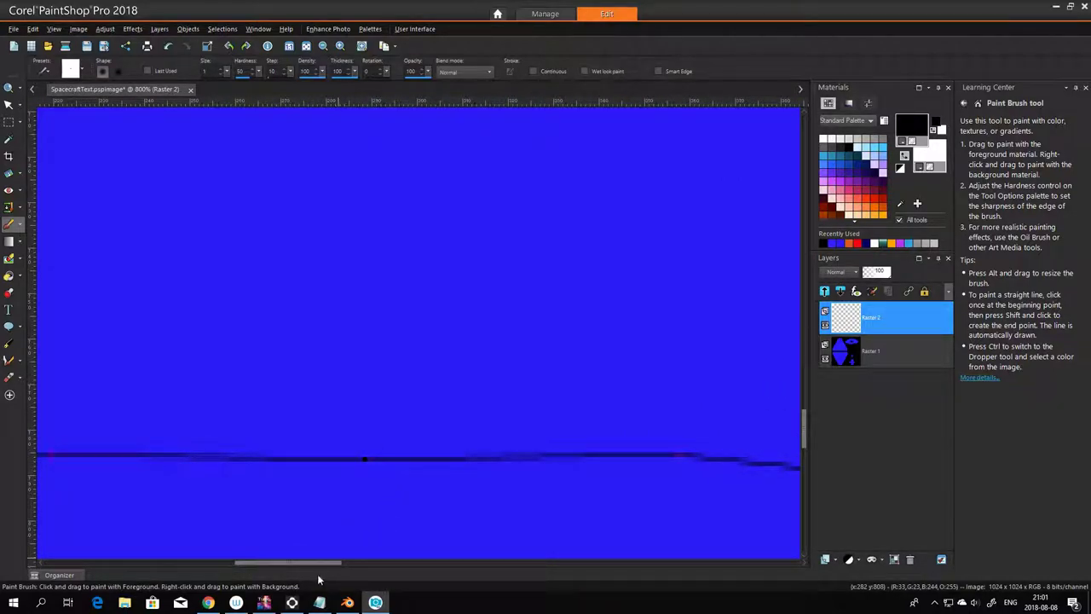
drag(321, 563, 262, 568)
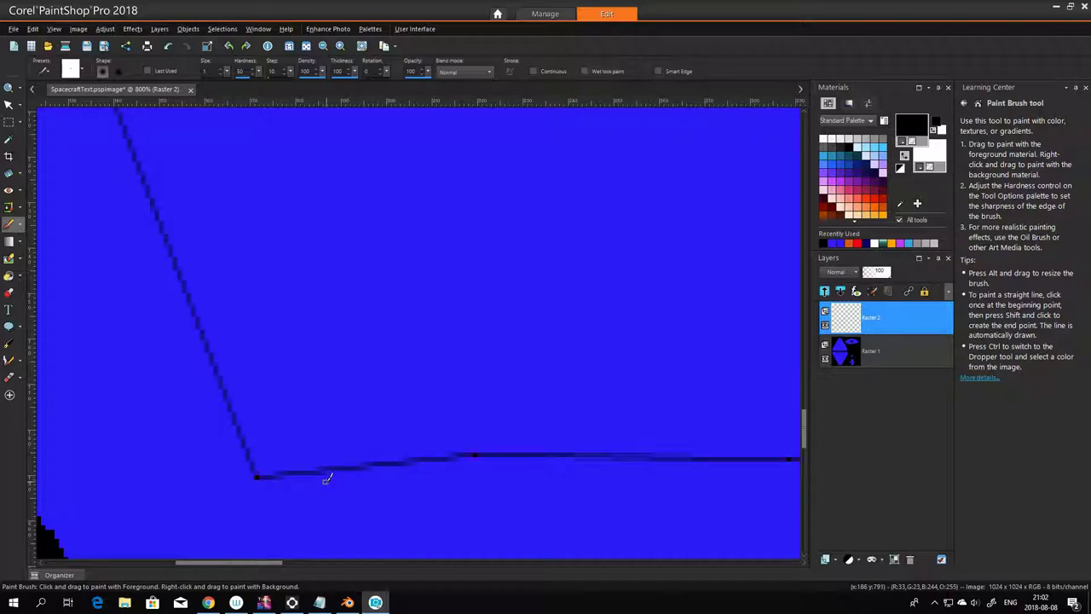
scroll(478, 503, down, 3)
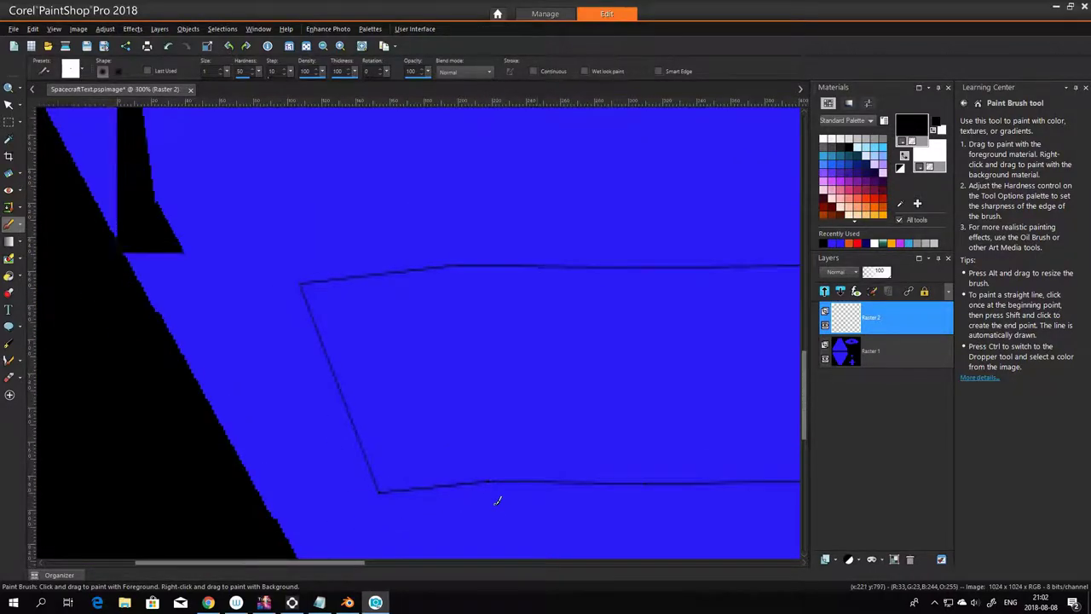
drag(359, 563, 398, 560)
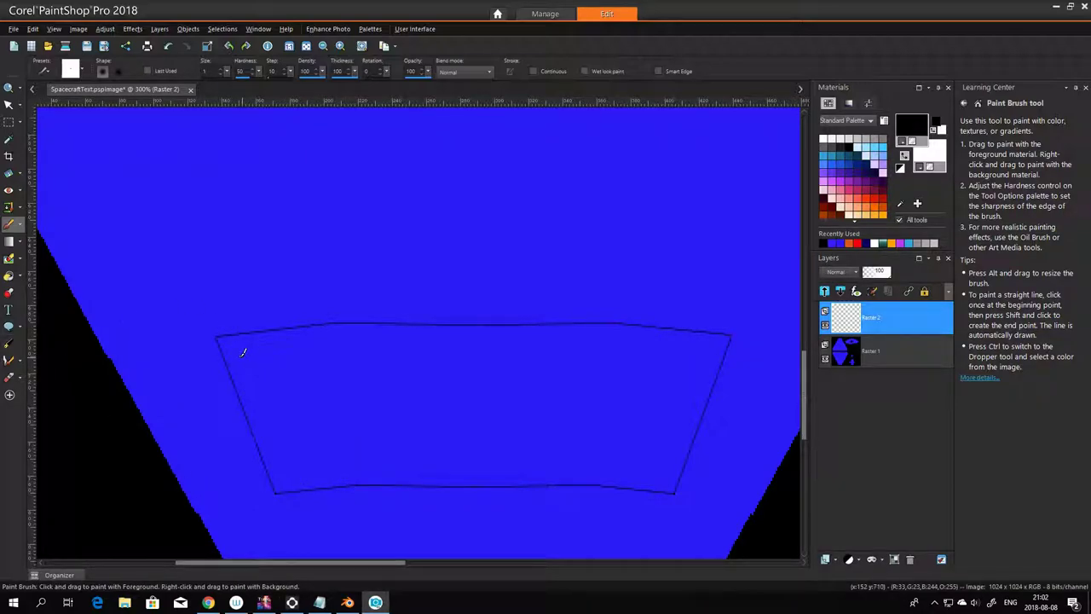
click(914, 124)
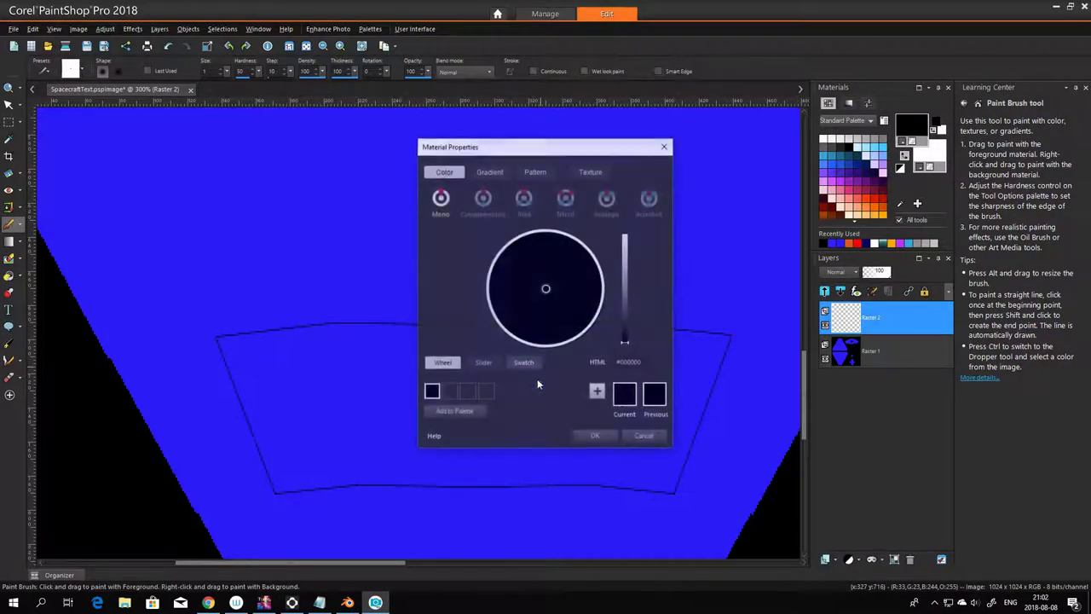
click(596, 438)
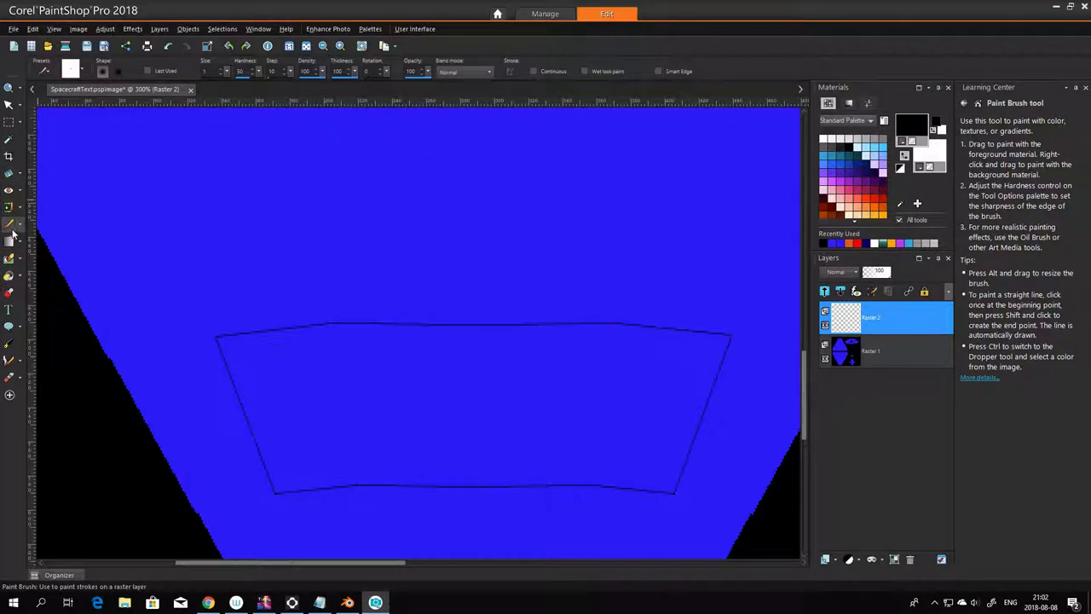
- Flood fill the inside of the trapezoid outline on Raster 2 with black
click(9, 275)
click(434, 373)
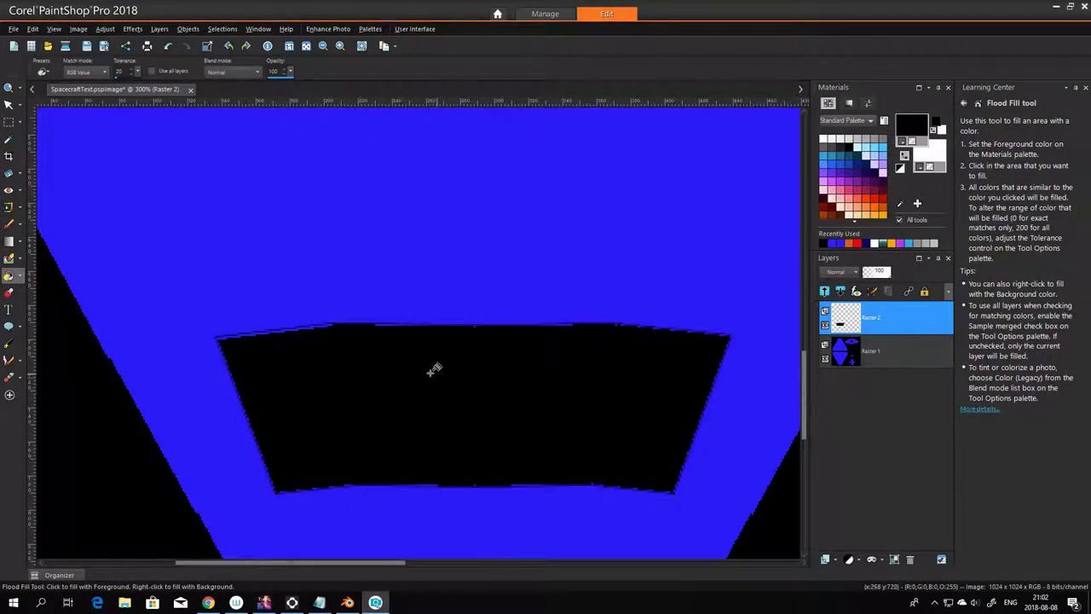
scroll(511, 370, up, 3)
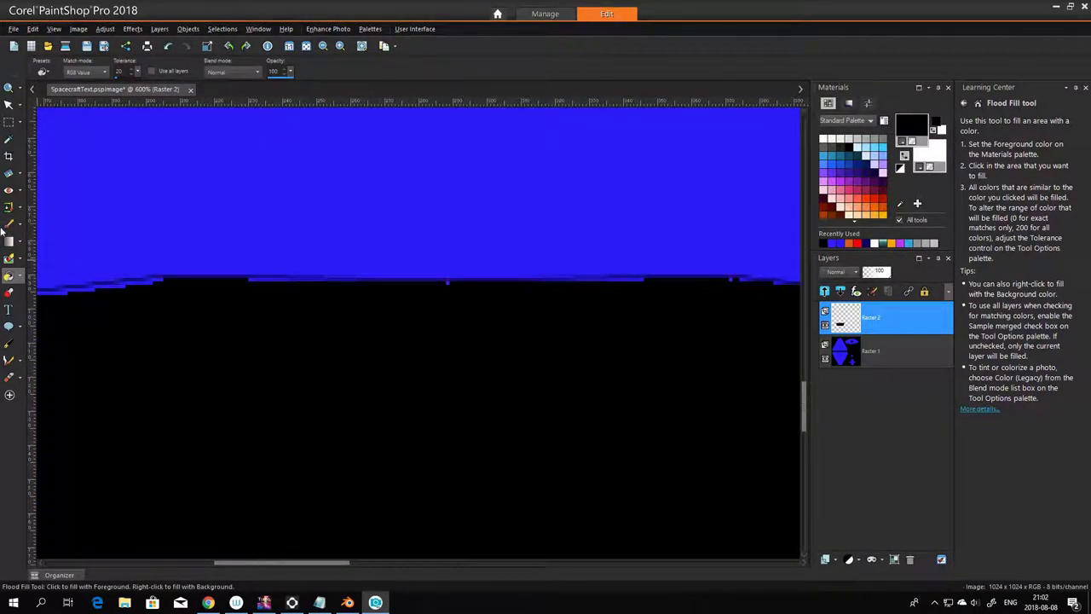
scroll(317, 305, down, 1)
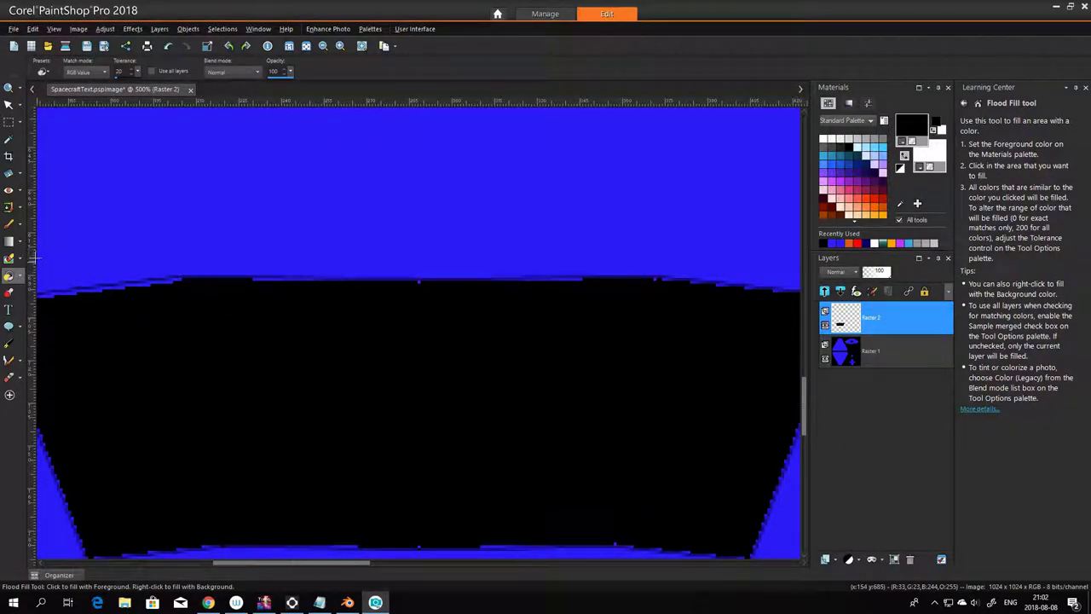
scroll(128, 368, down, 1)
- Undo the black fill and outline strokes, reverting to the empty Vector 1 layer
scroll(264, 373, down, 1)
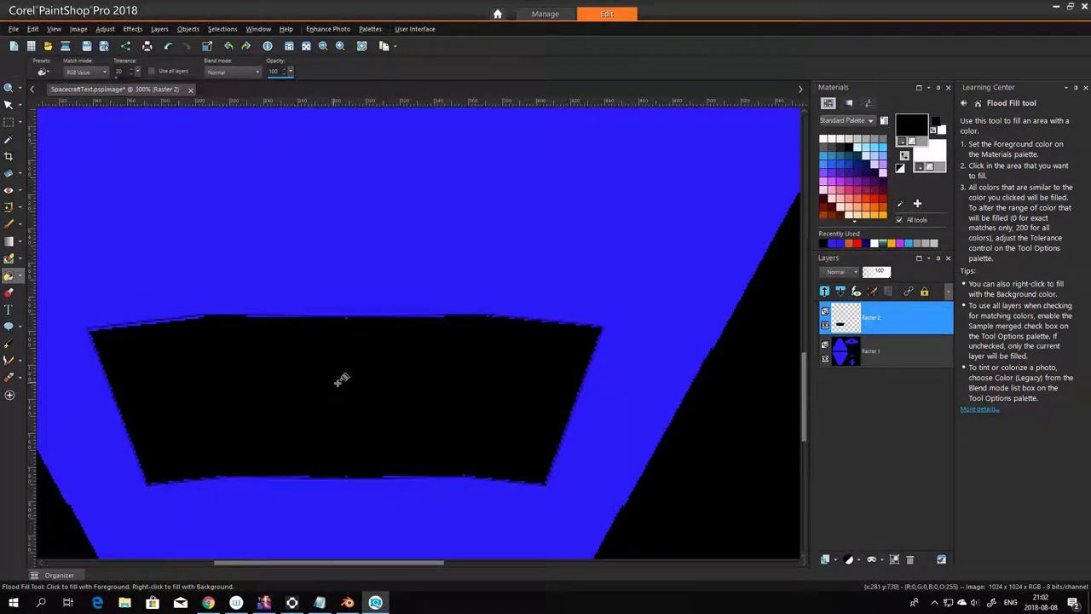
click(321, 396)
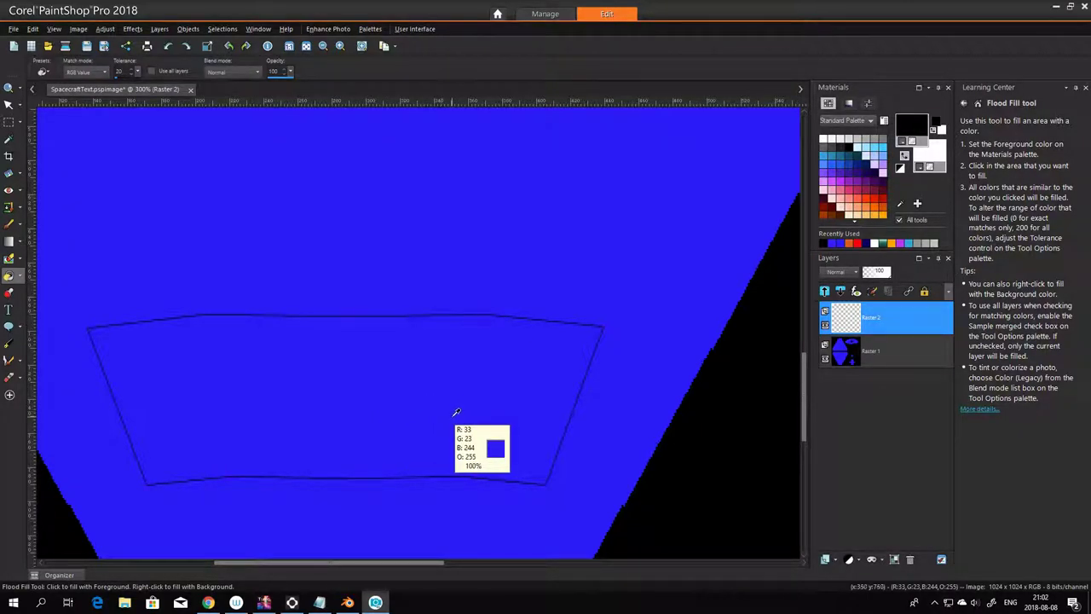
key(ctrl+z)
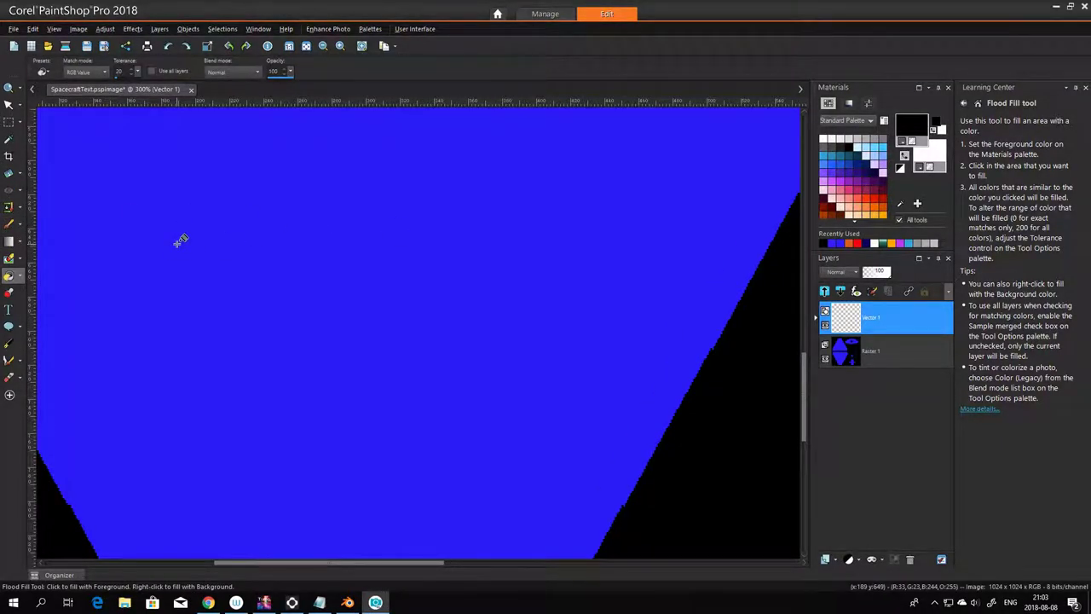
- Browse the Selection, Warp, Paint Brush and Clone tool flyouts
click(19, 122)
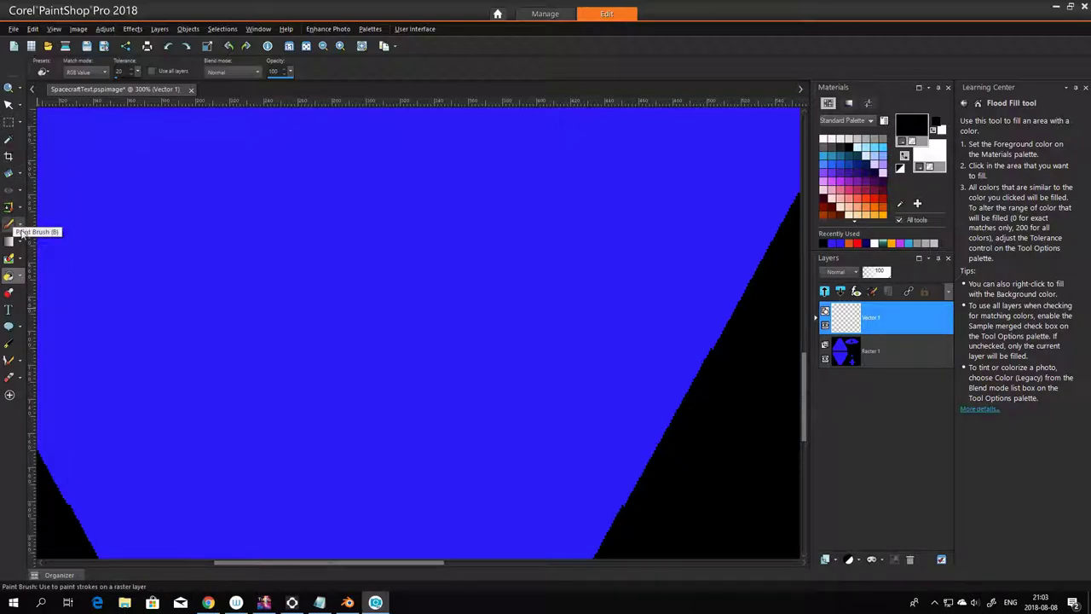
click(21, 363)
click(22, 225)
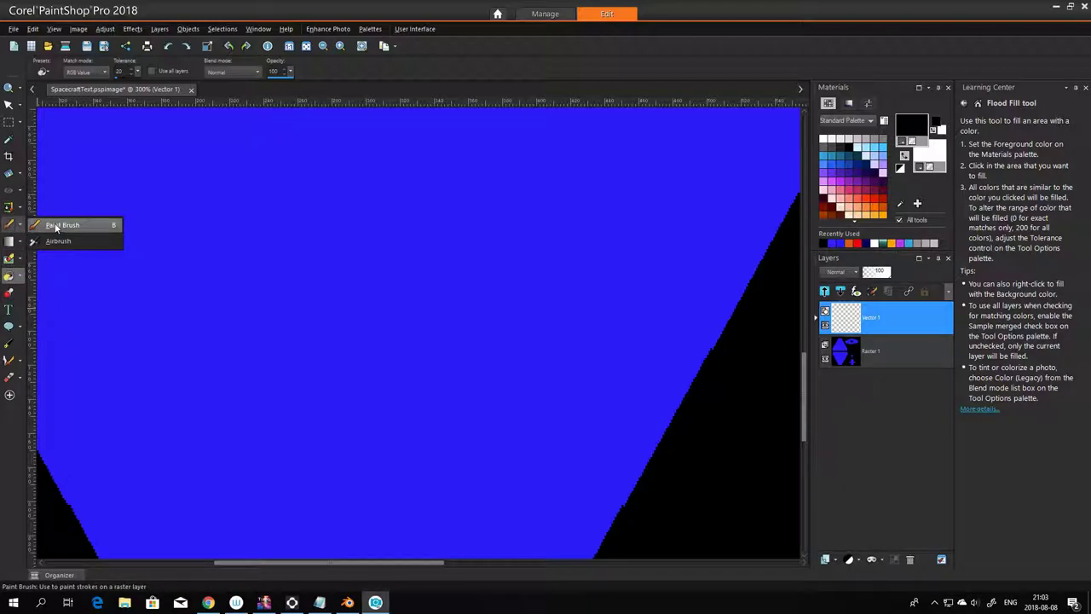
click(21, 213)
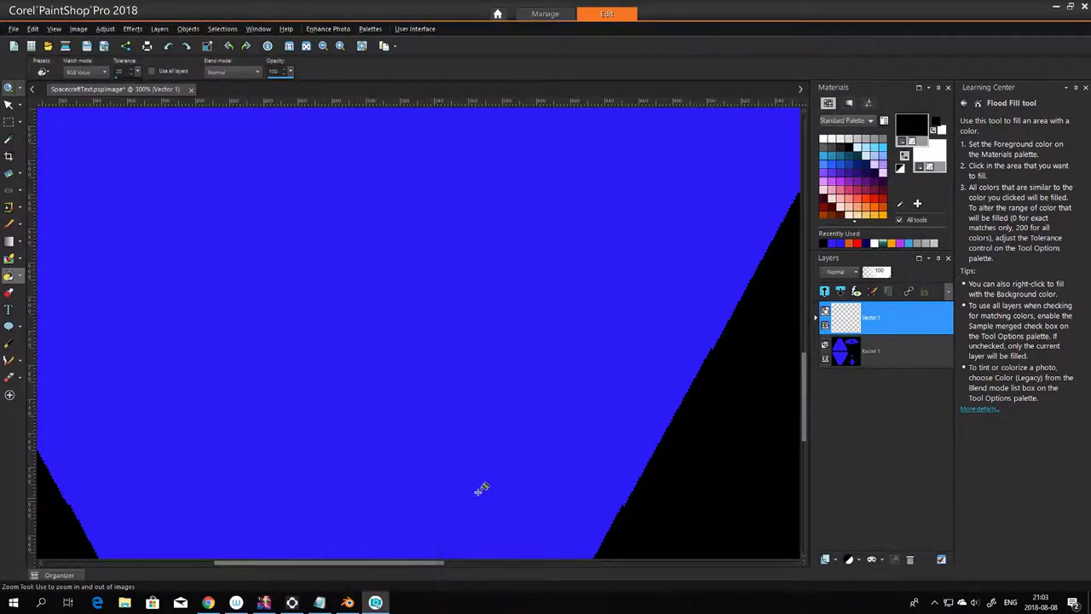
scroll(483, 477, down, 1)
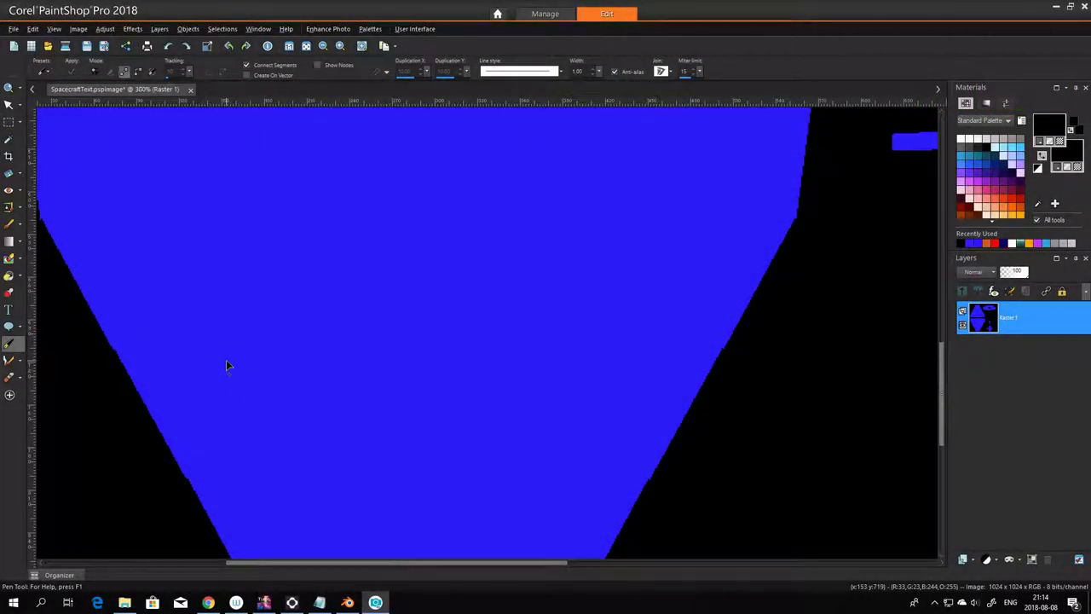
- Enable connected pen segments and cancel a stray first point
scroll(225, 363, up, 1)
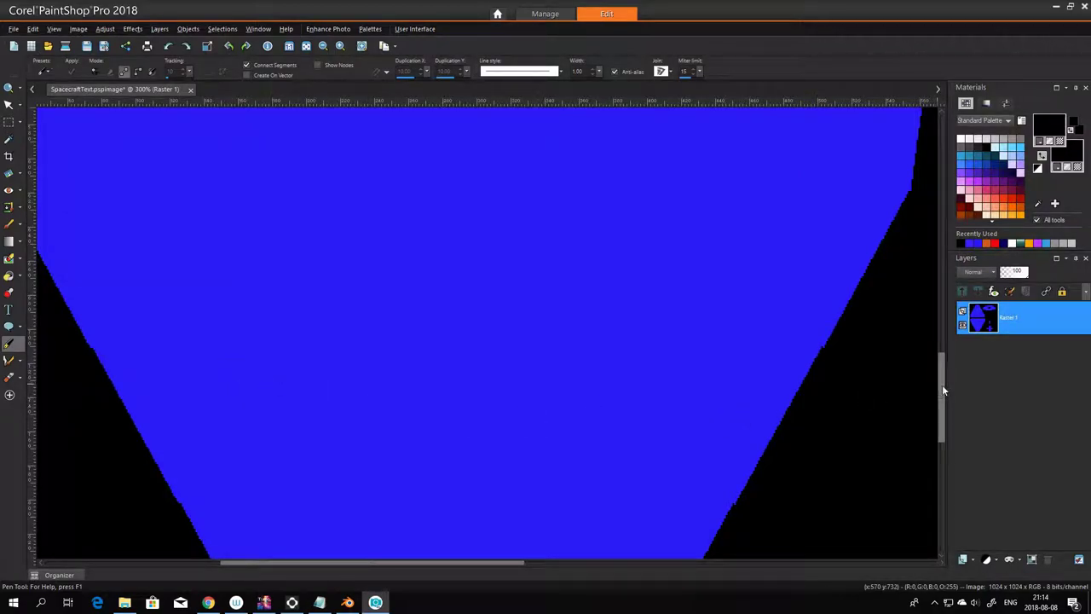
mouse_move(941, 384)
mouse_down()
mouse_move(942, 375)
mouse_move(942, 394)
mouse_up()
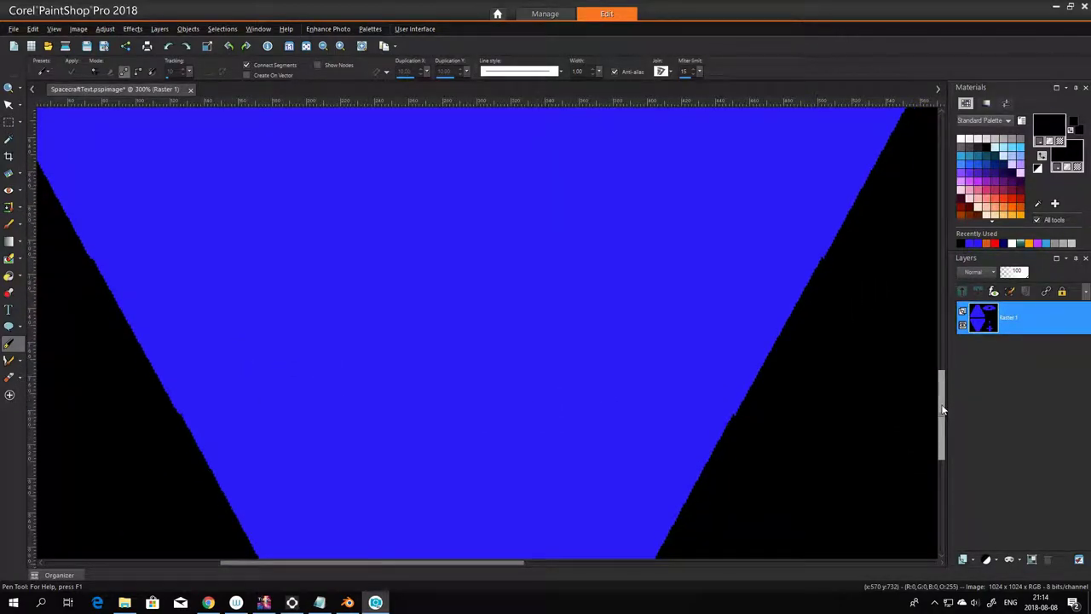
click(245, 66)
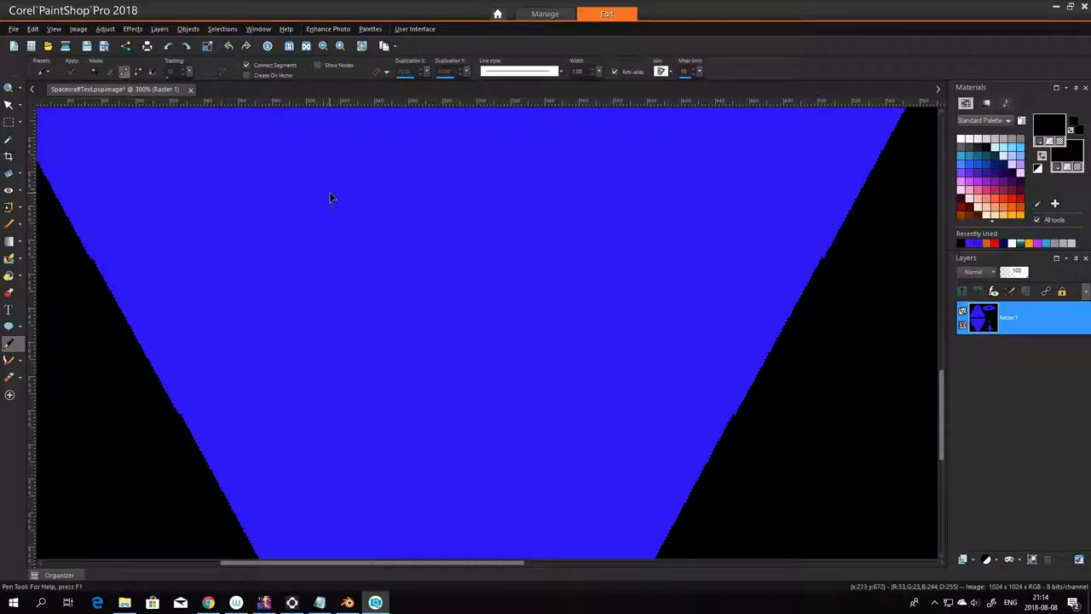
click(198, 239)
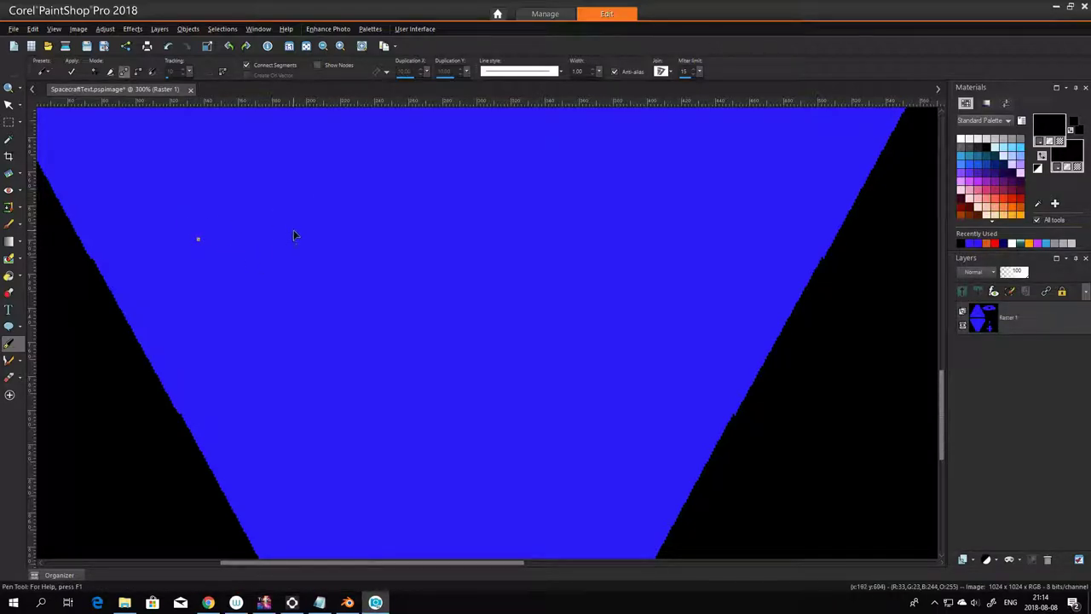
key(ctrl+z)
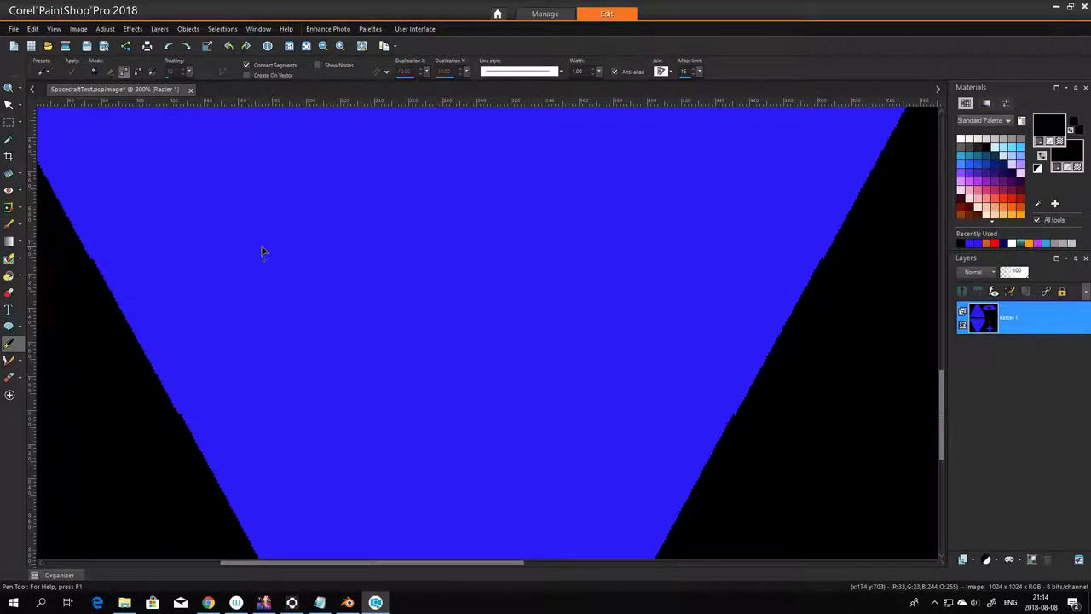
- Draw a black four-sided shape with nodes along the lower blue trapezoid's inner edges
scroll(202, 254, up, 1)
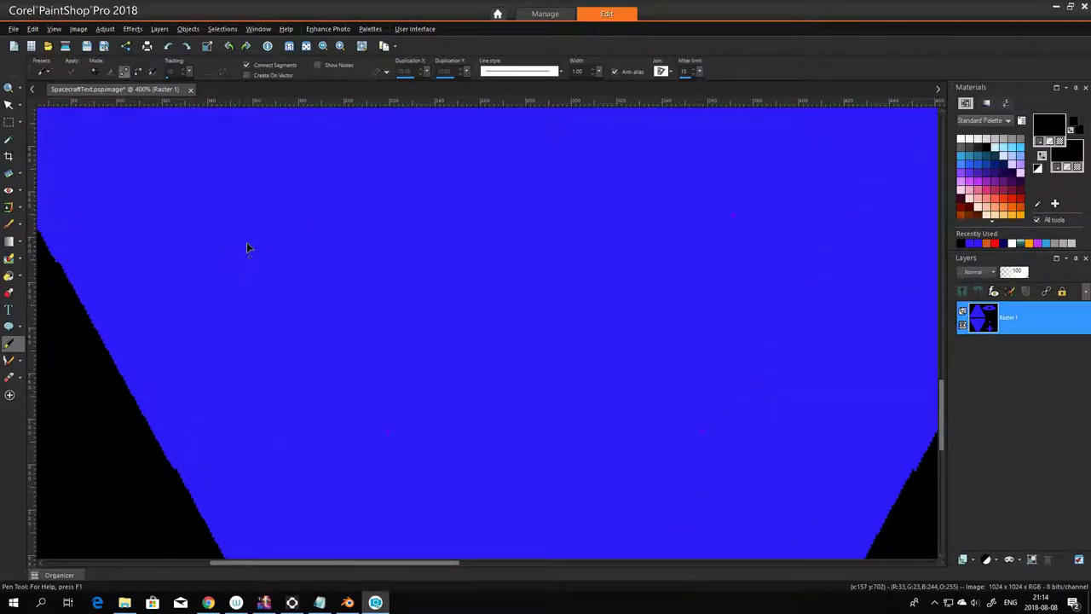
click(198, 233)
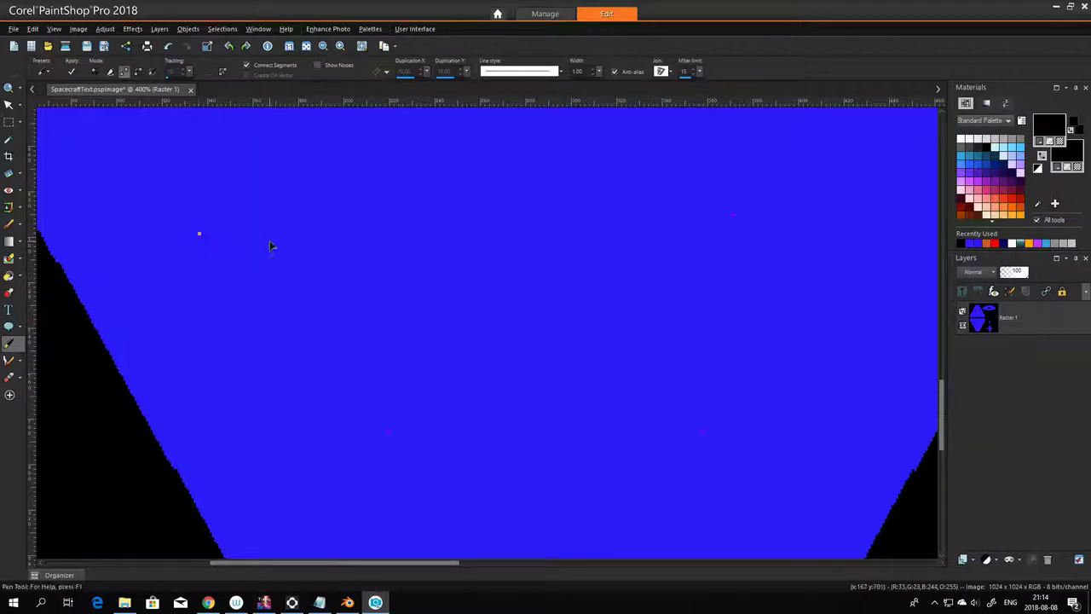
click(353, 215)
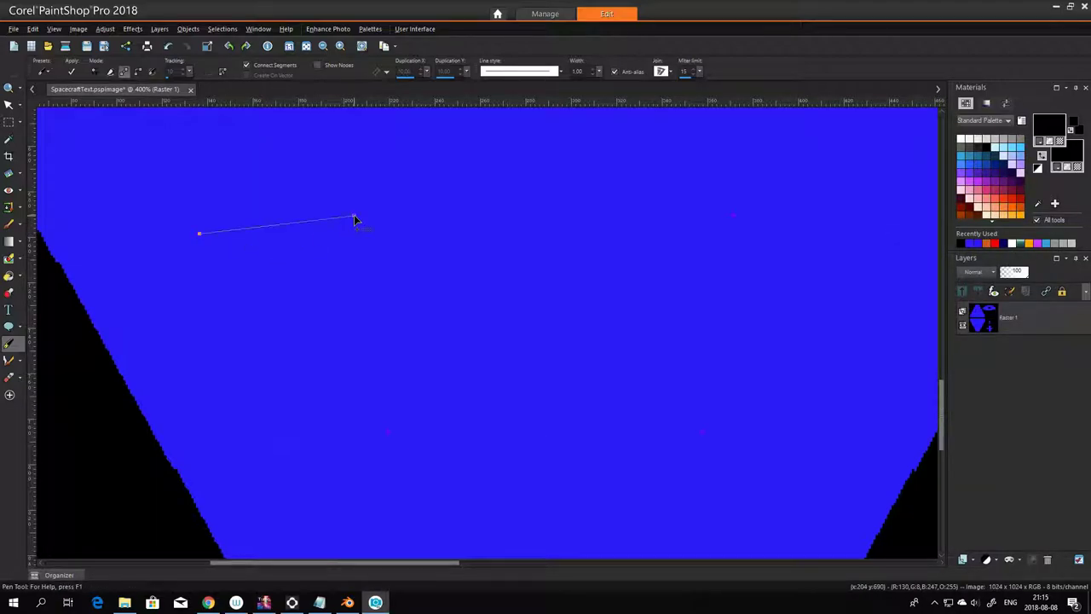
click(545, 217)
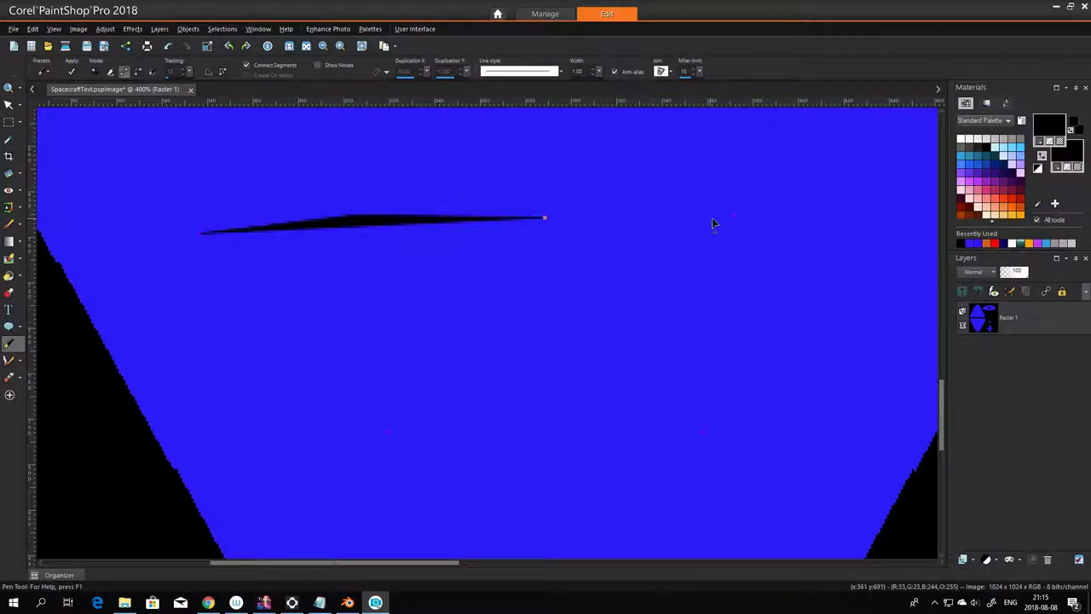
click(733, 215)
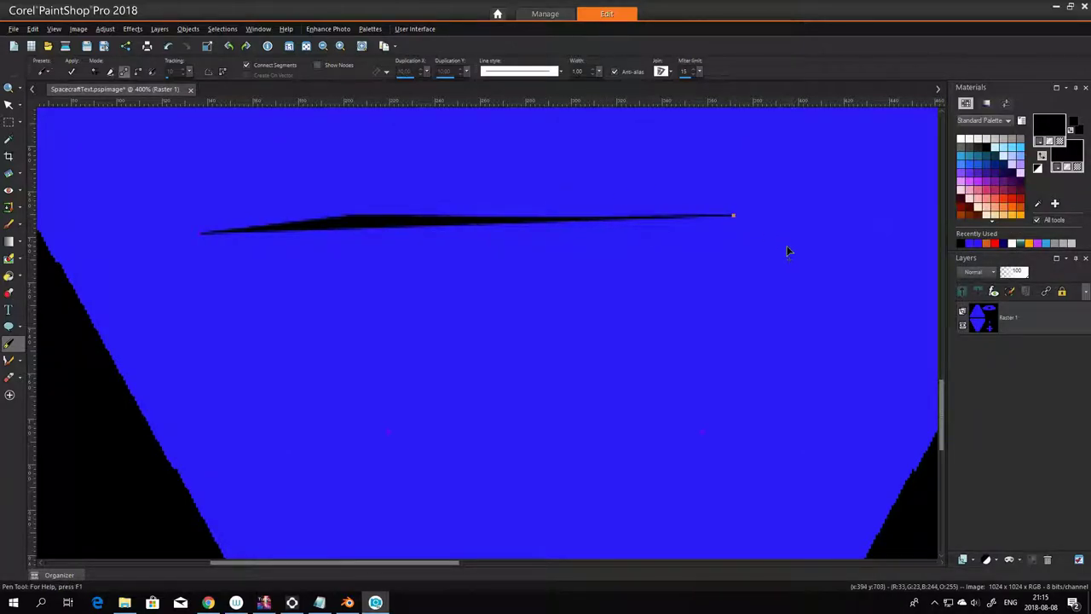
click(887, 231)
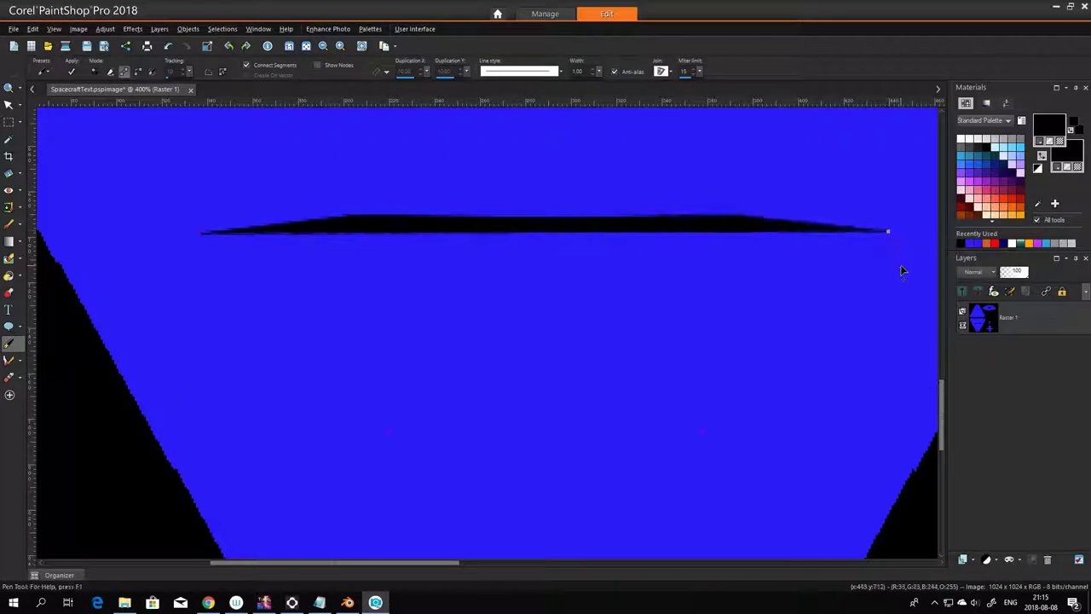
click(810, 441)
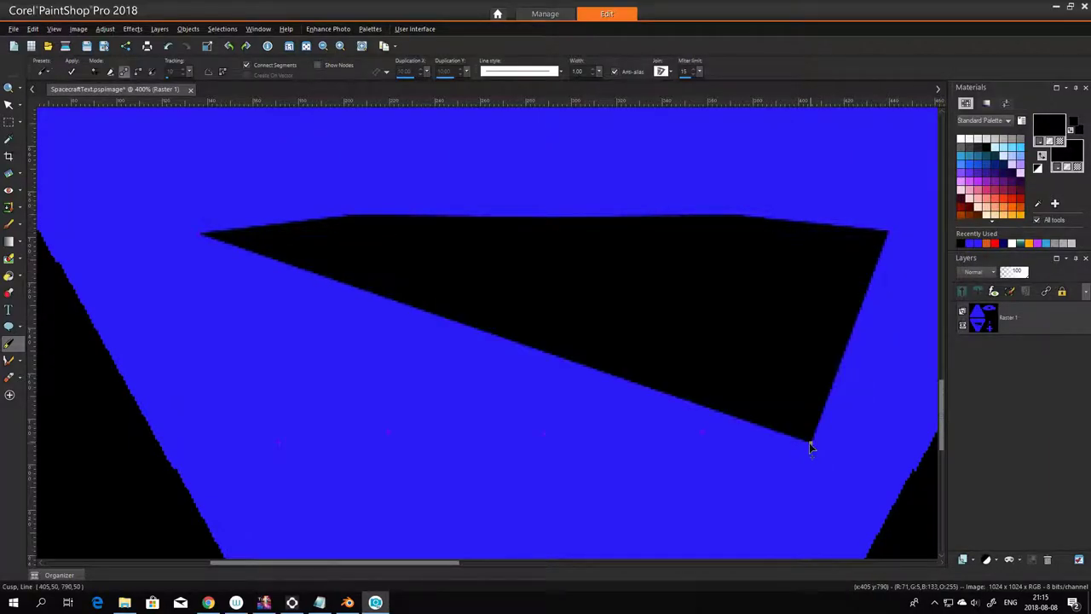
click(701, 431)
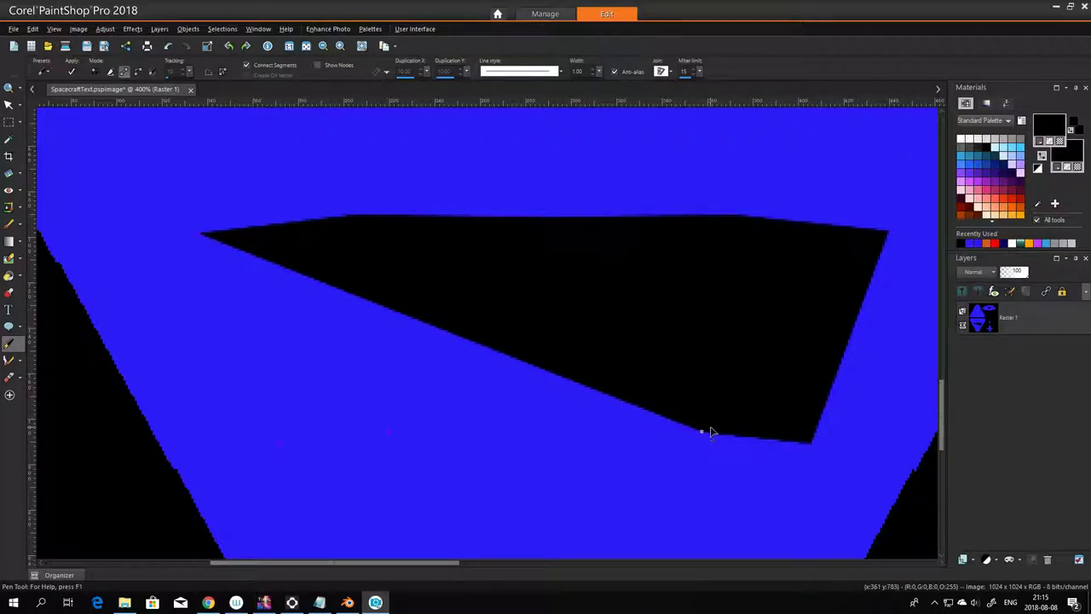
click(544, 433)
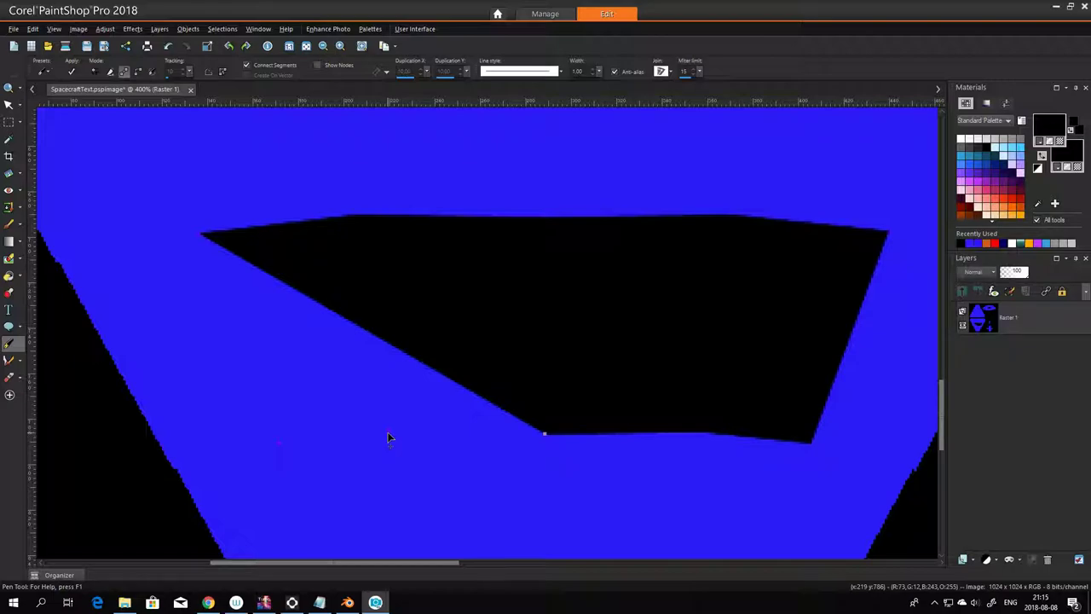
click(388, 432)
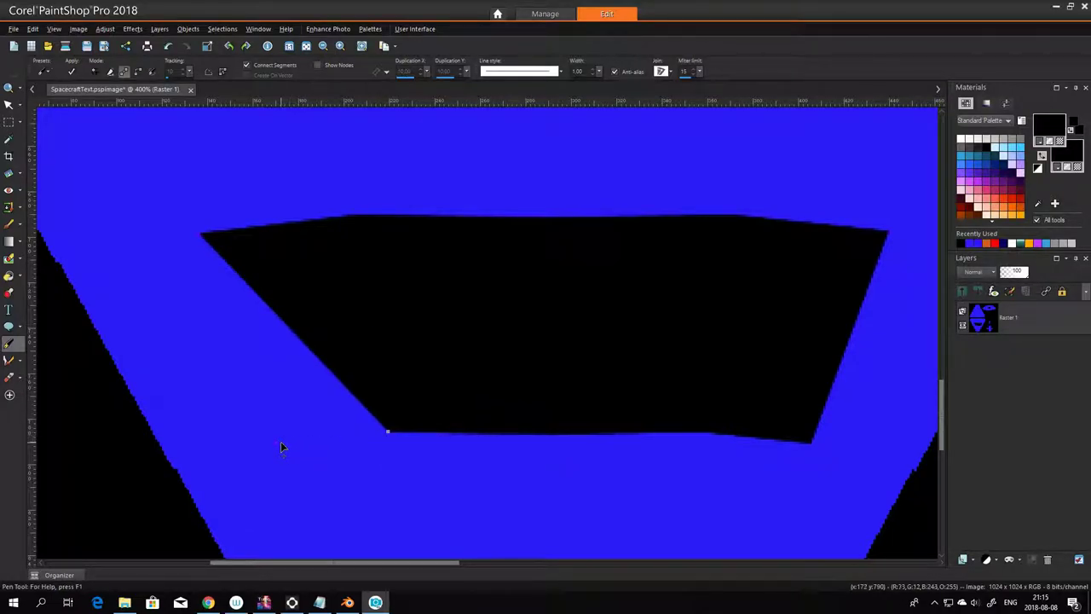
click(278, 442)
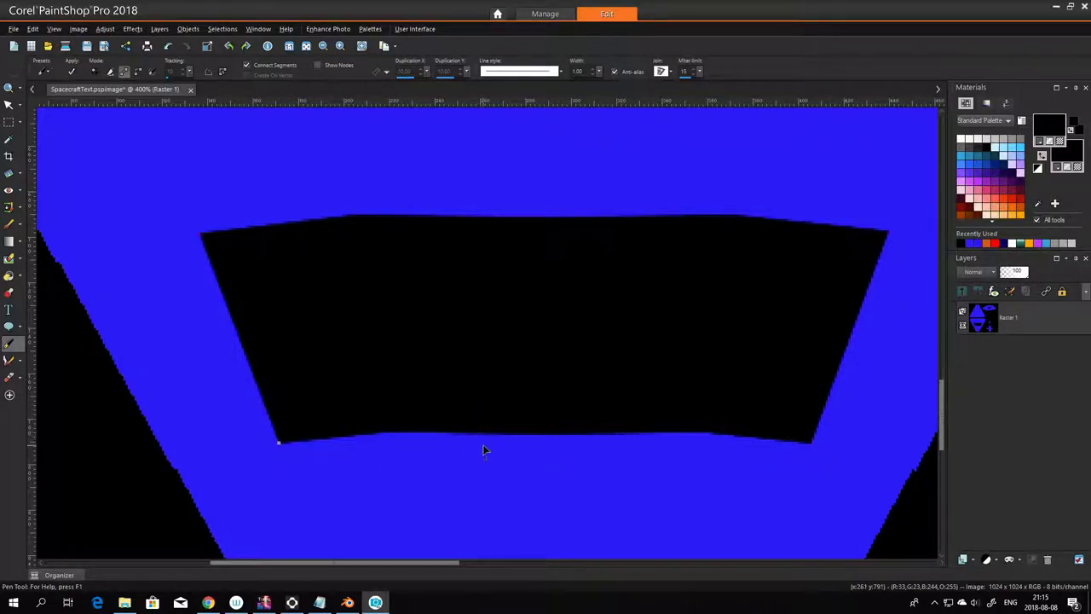
scroll(548, 481, down, 3)
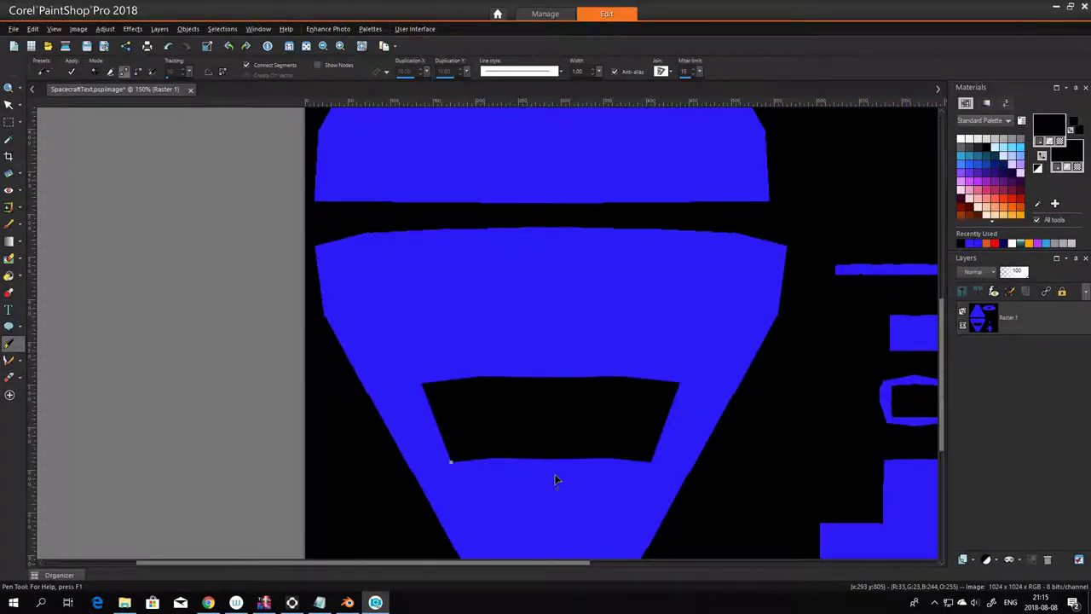
- Check the layout at a wider zoom, then save SpacecraftText.pspimage
scroll(555, 479, down, 2)
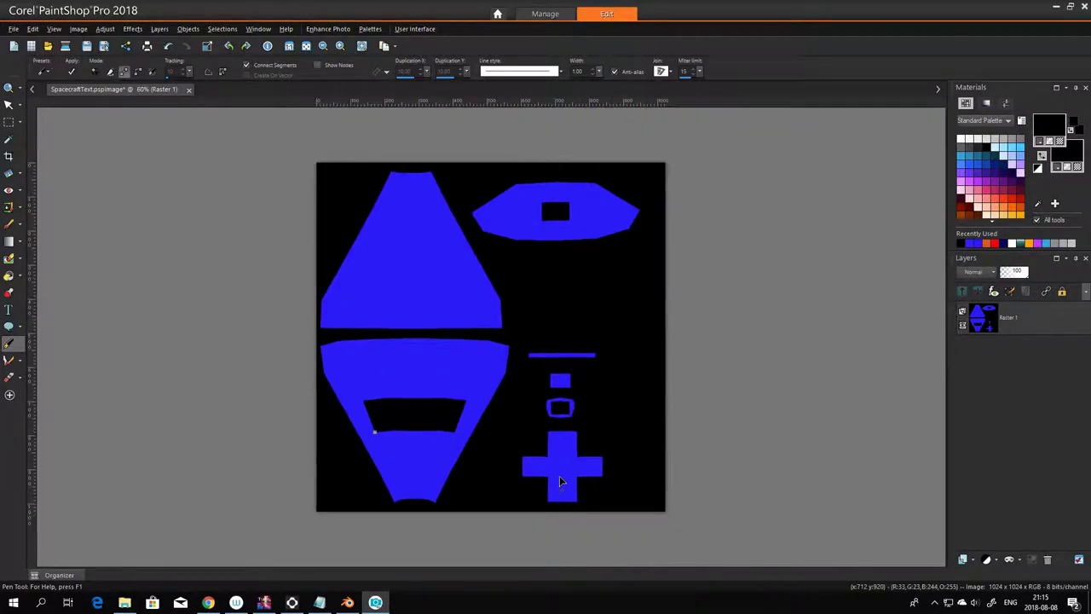
scroll(421, 358, up, 5)
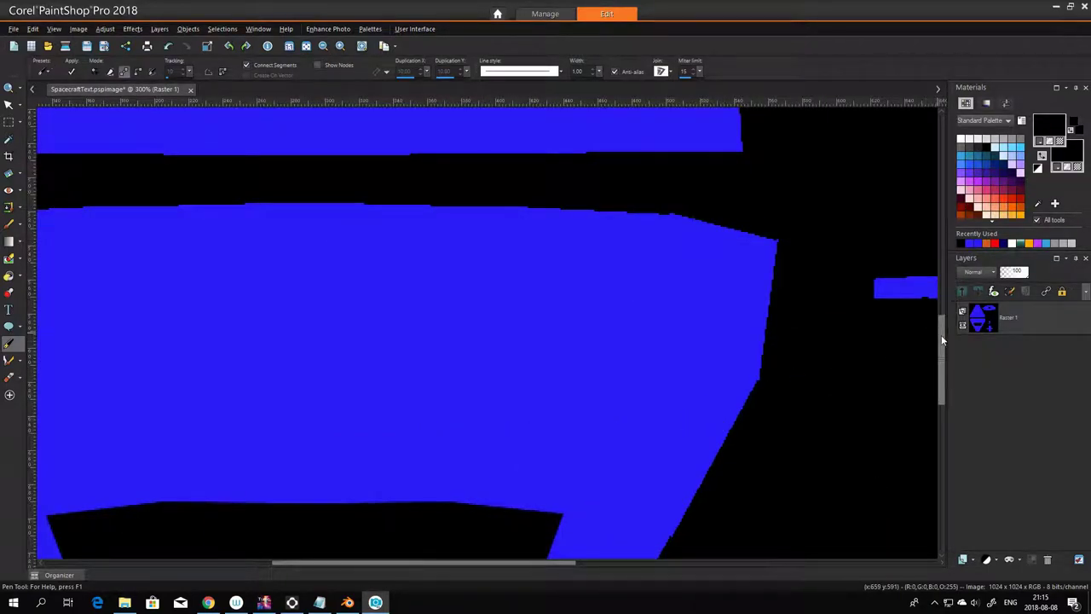
drag(943, 341, 946, 390)
drag(553, 560, 500, 563)
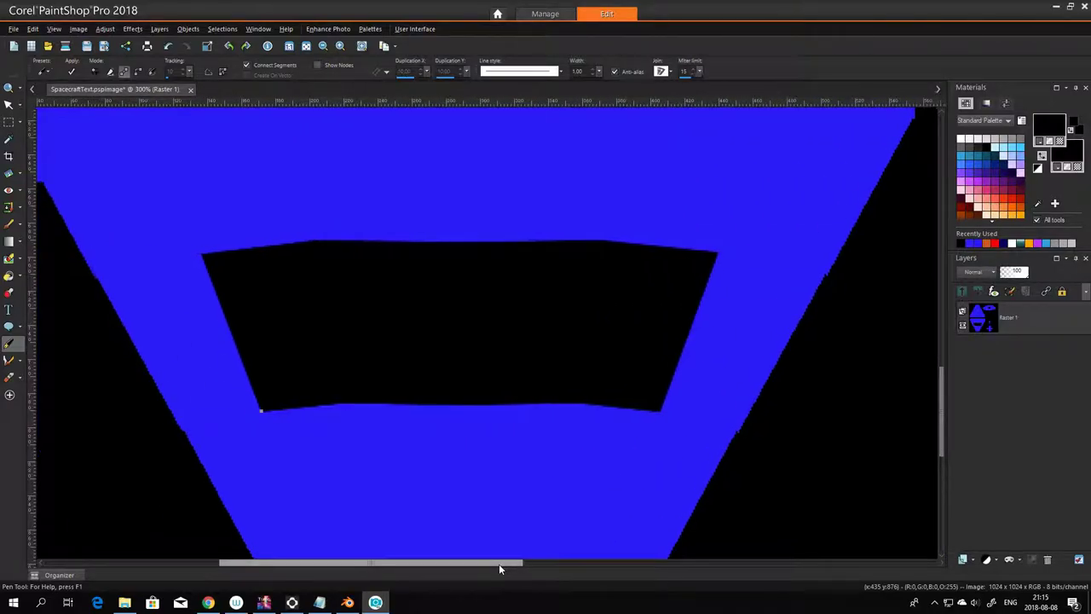
click(13, 28)
click(41, 147)
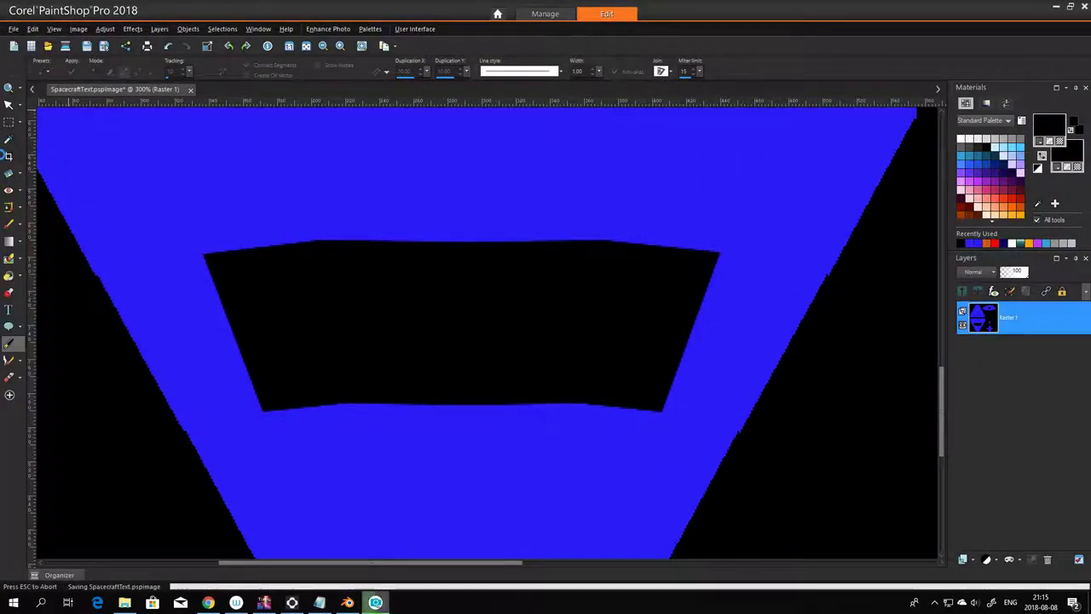
- Touch up the black shape's upper-left corner with a black brush dab
click(8, 224)
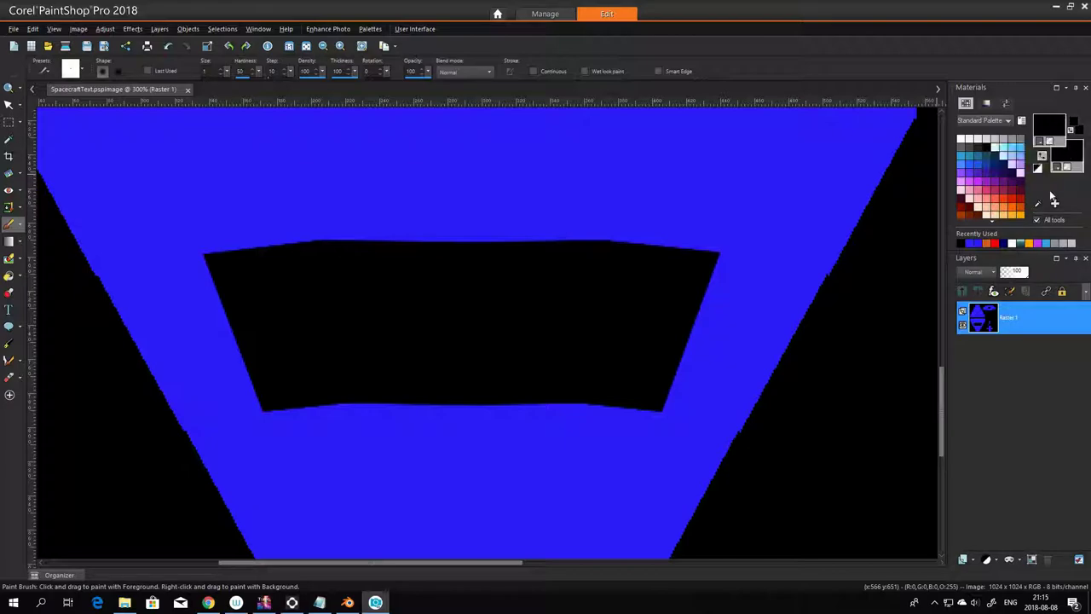
ctrl+click(789, 149)
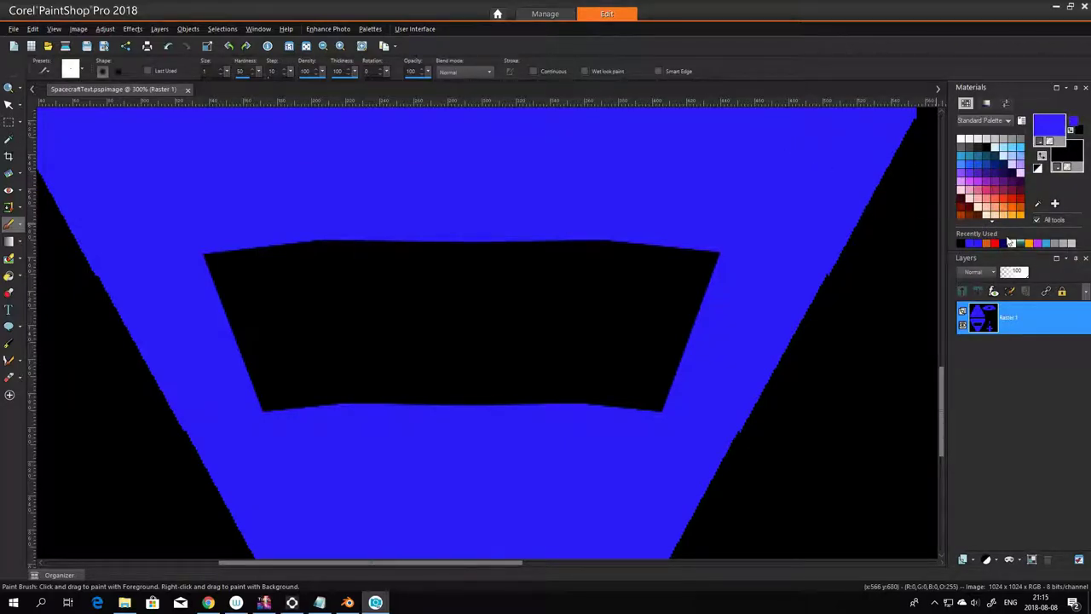
scroll(180, 271, up, 5)
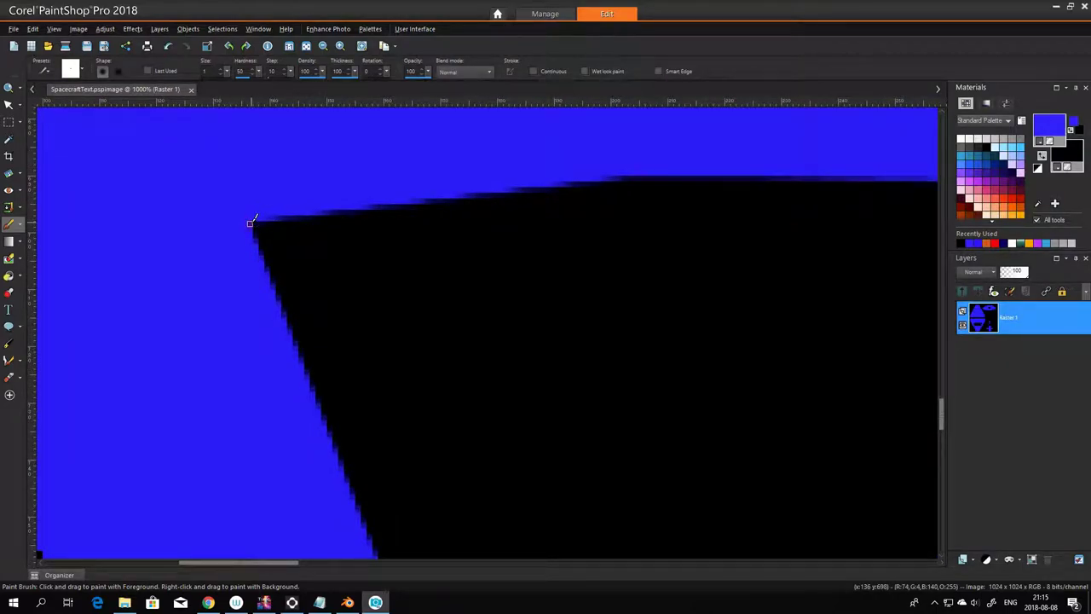
click(255, 221)
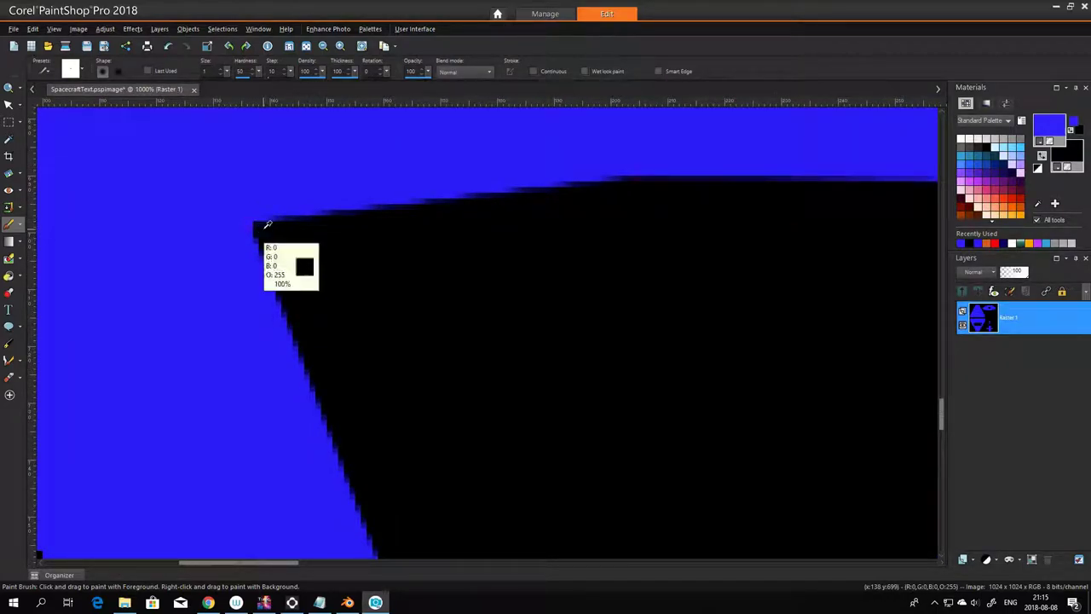
key(ctrl+z)
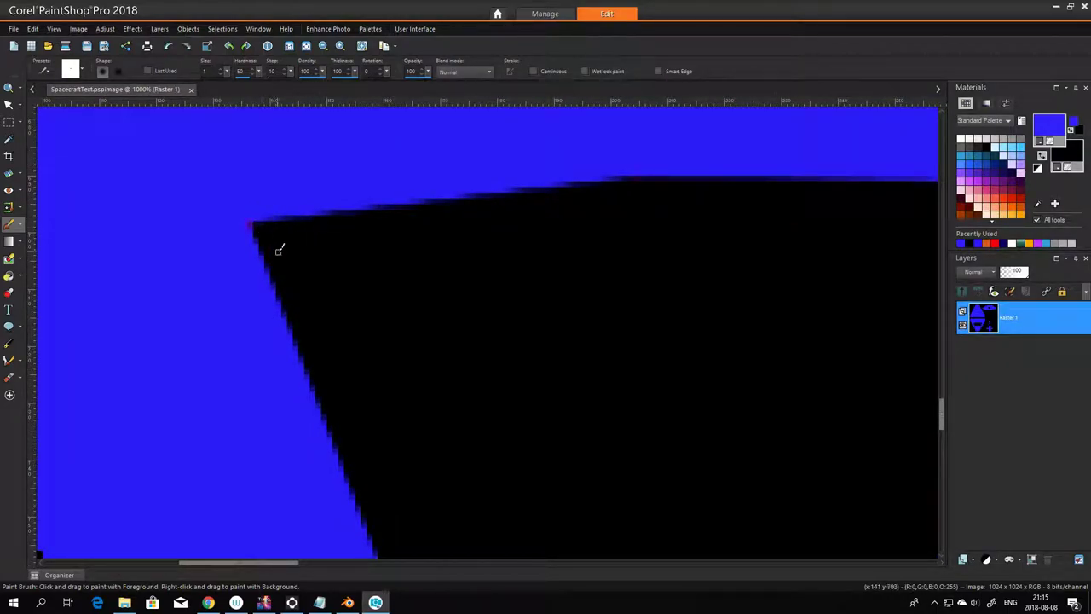
click(1043, 156)
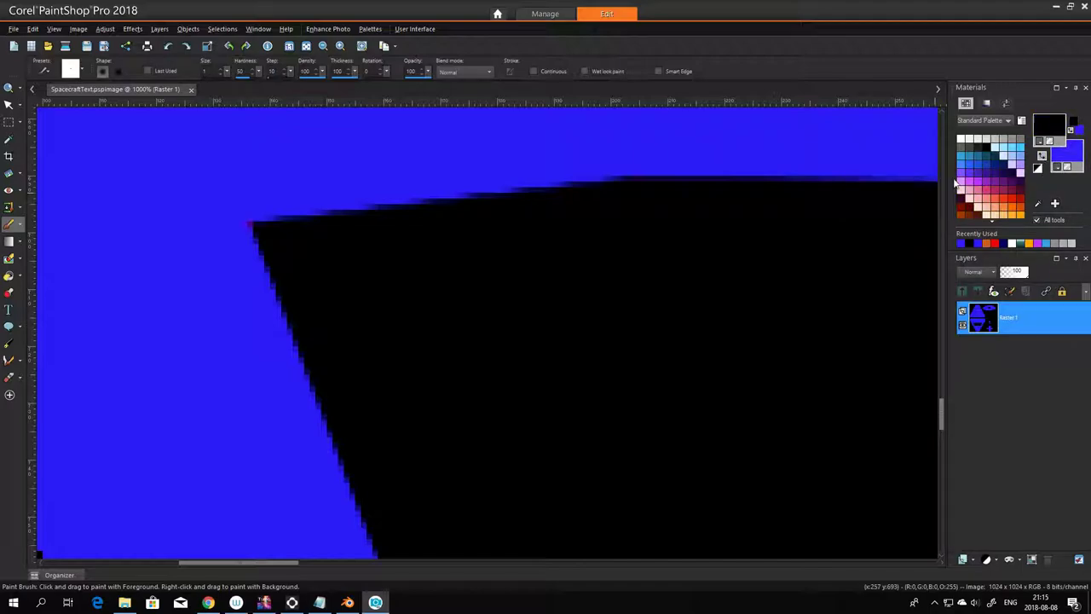
click(250, 222)
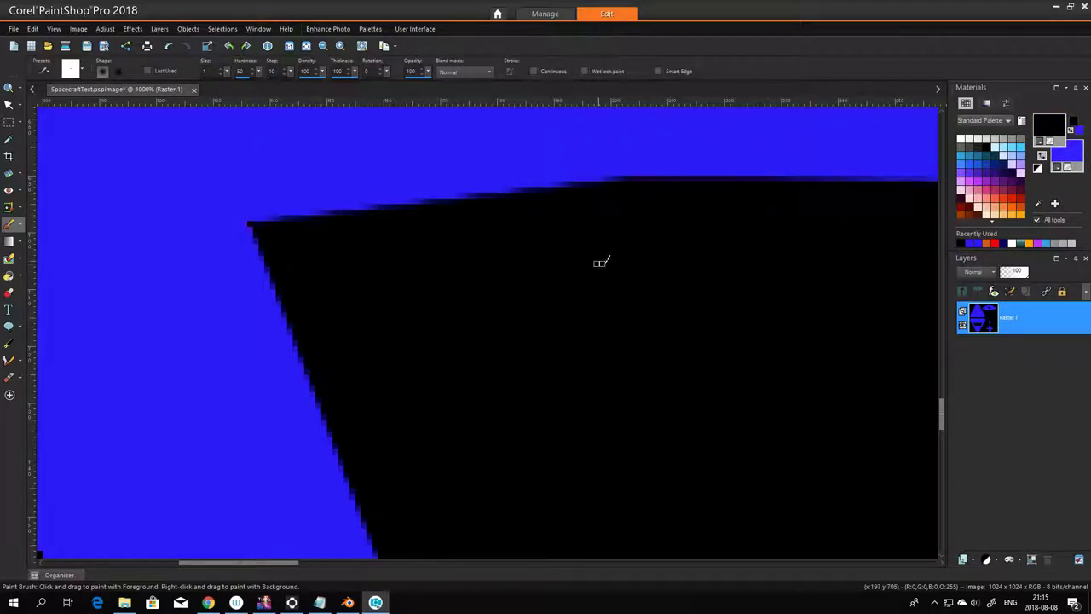
click(1070, 131)
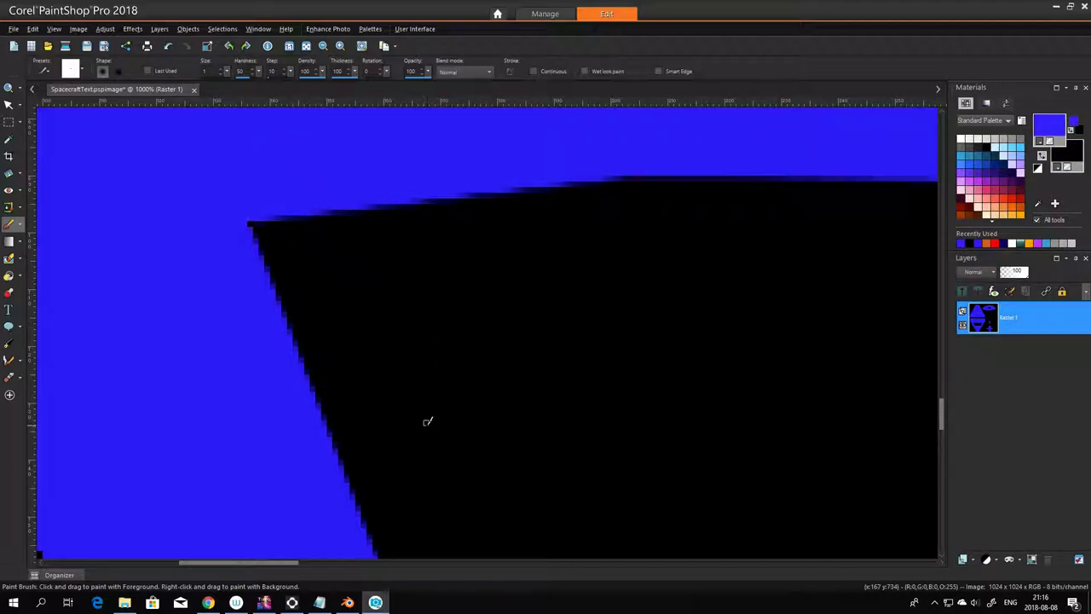
- Pan along the island edges and paint blue into the blue island's corner
drag(243, 565, 262, 565)
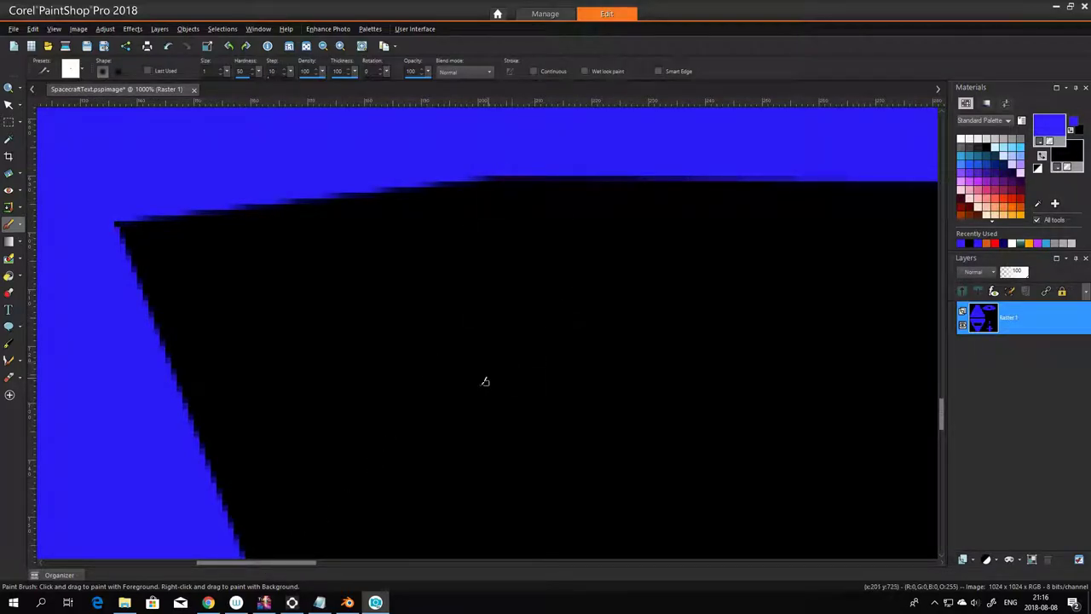
drag(289, 564, 146, 548)
scroll(133, 547, down, 2)
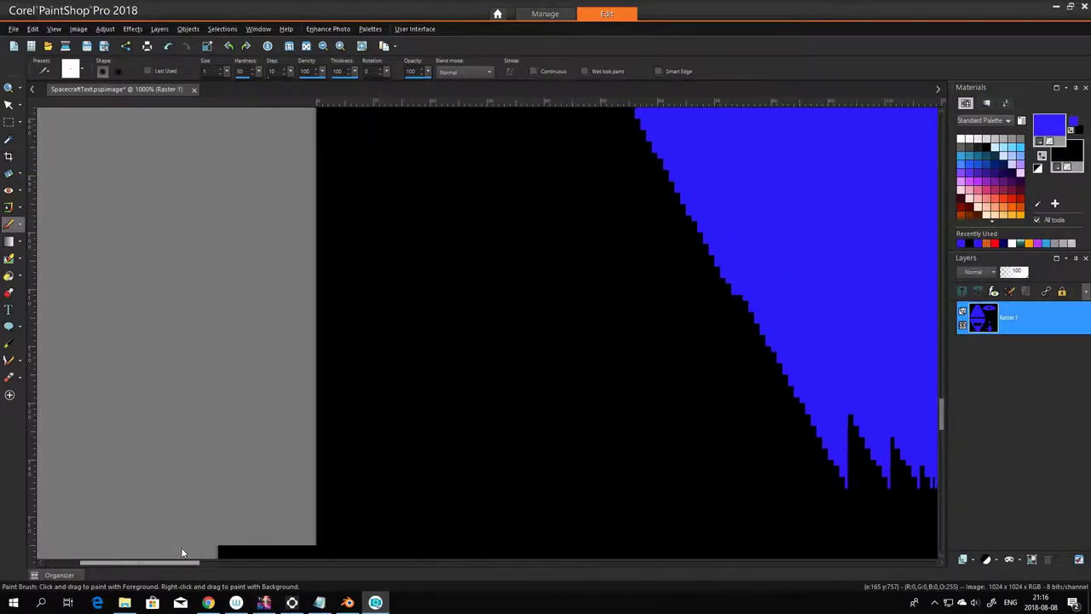
scroll(578, 443, down, 2)
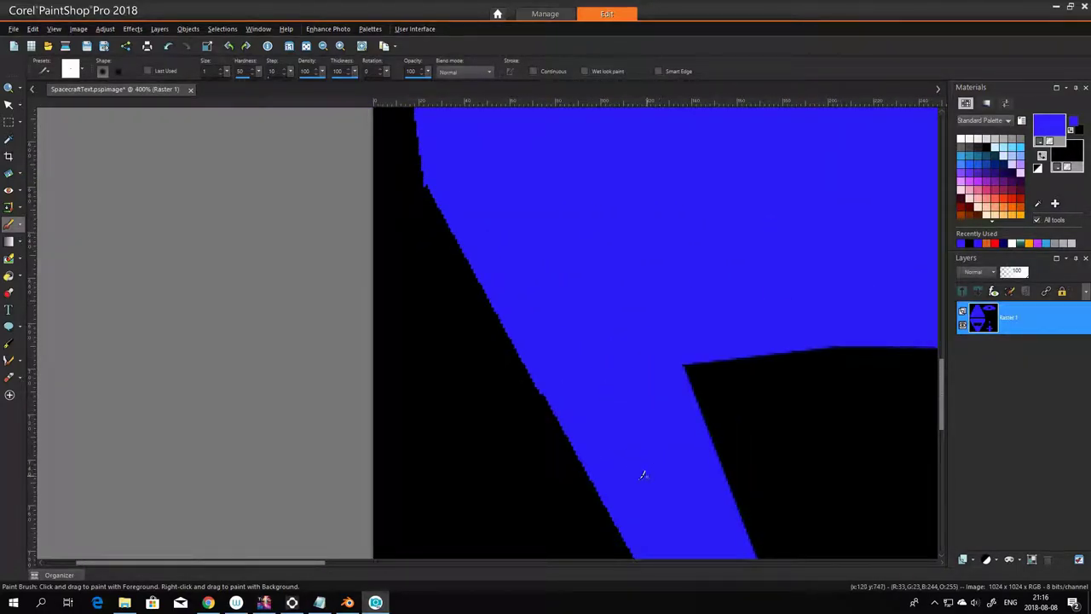
drag(328, 563, 449, 564)
scroll(554, 460, up, 1)
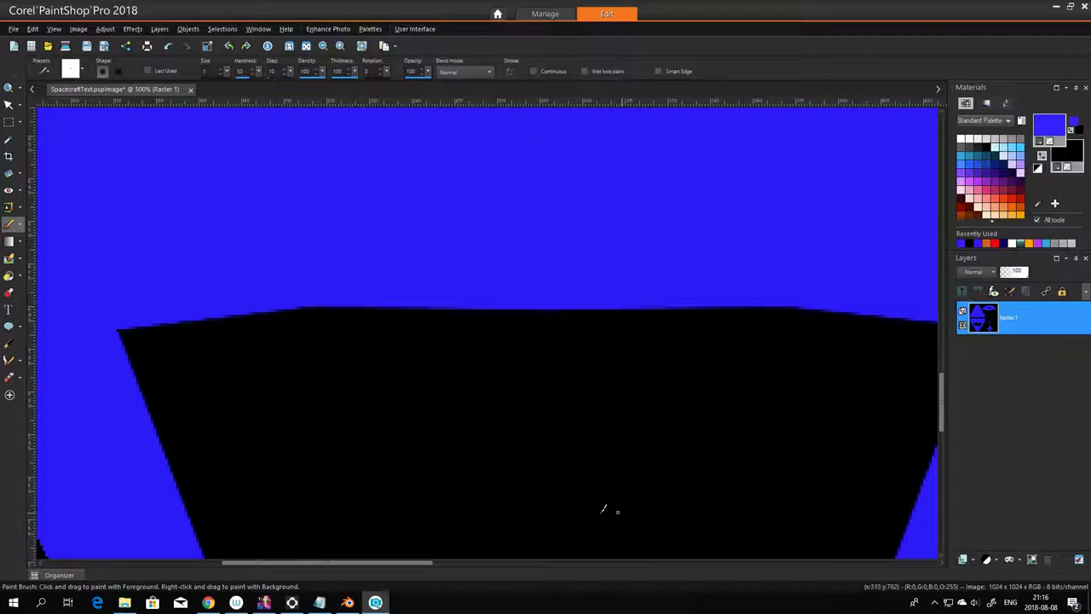
drag(430, 563, 521, 563)
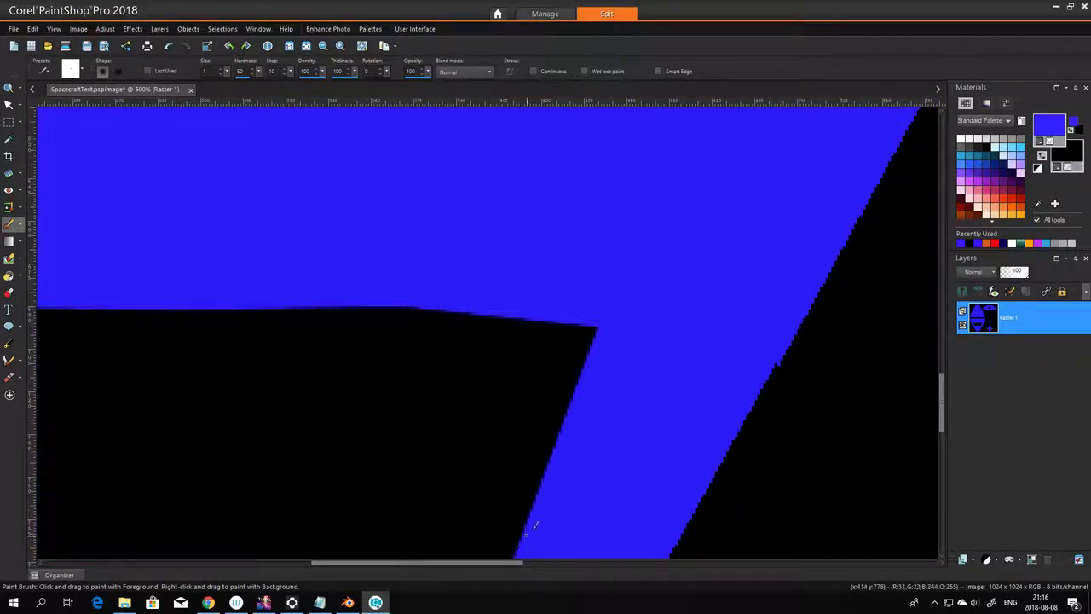
scroll(609, 394, up, 3)
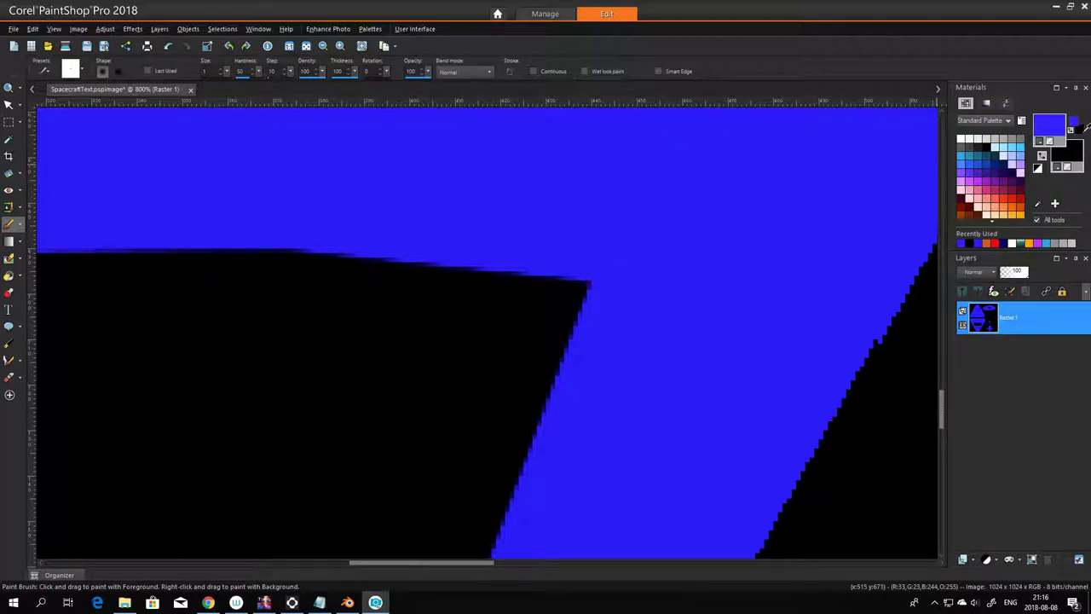
click(1071, 130)
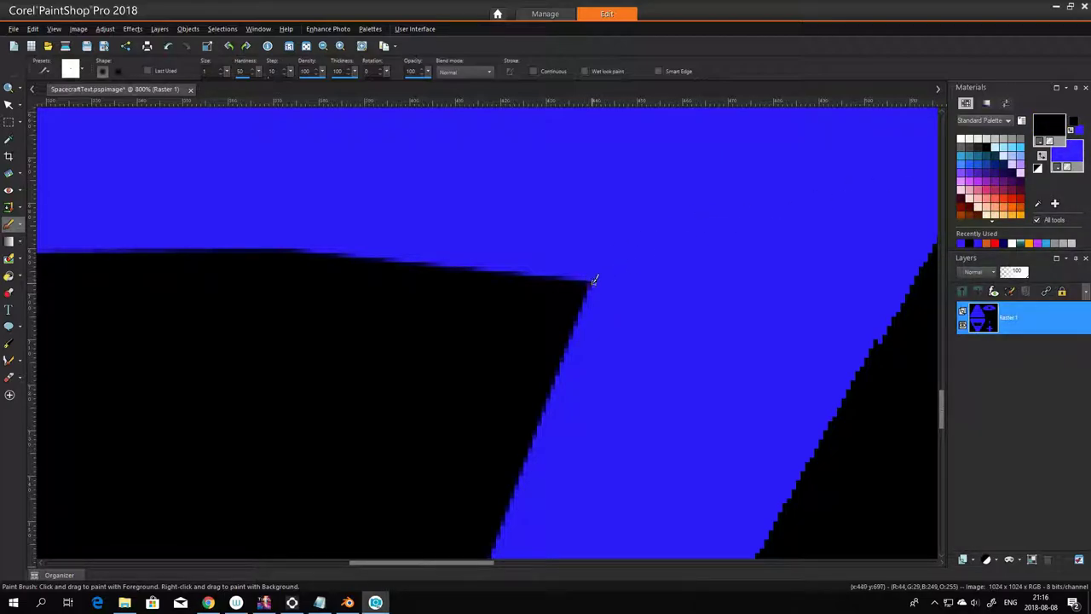
scroll(589, 366, down, 2)
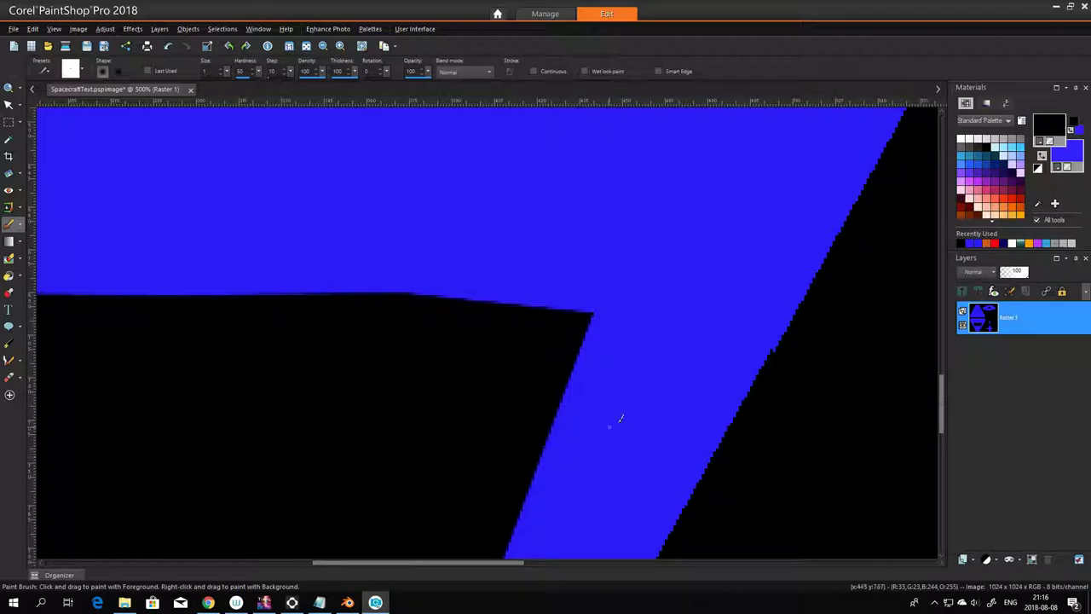
drag(942, 406, 941, 441)
scroll(494, 444, up, 1)
scroll(503, 405, up, 2)
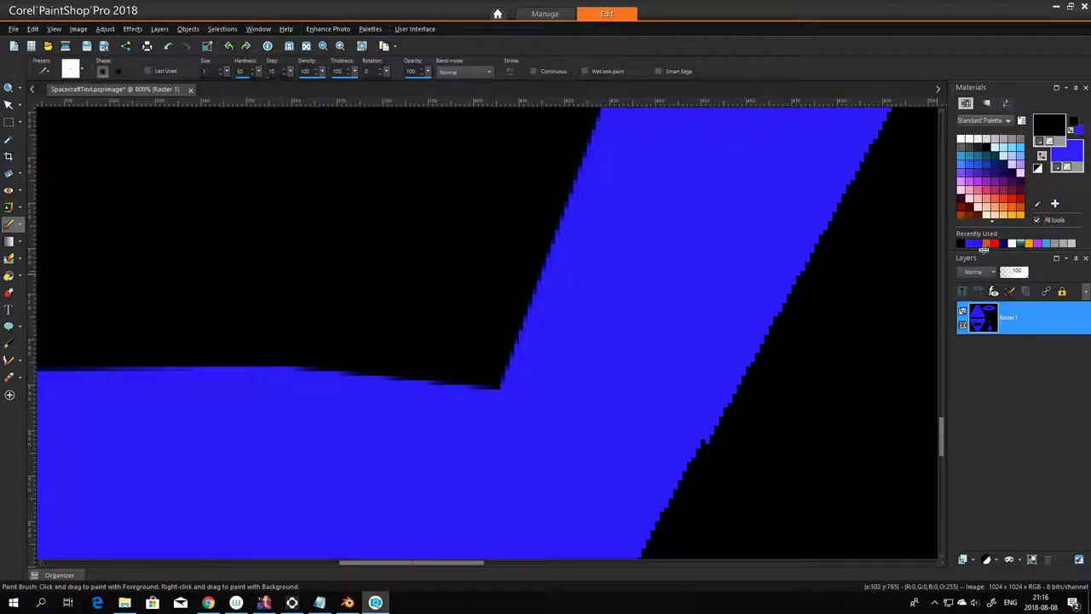
click(1072, 132)
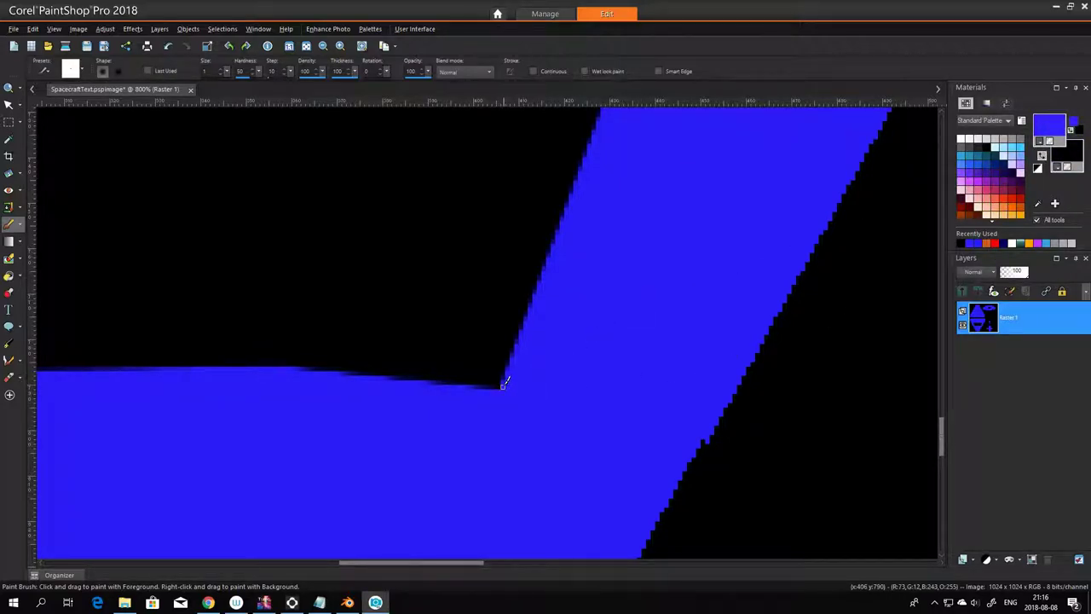
drag(504, 383, 503, 388)
- Review the edges, make black the foreground colour, and zoom out to 80%
drag(426, 563, 523, 529)
scroll(602, 483, down, 2)
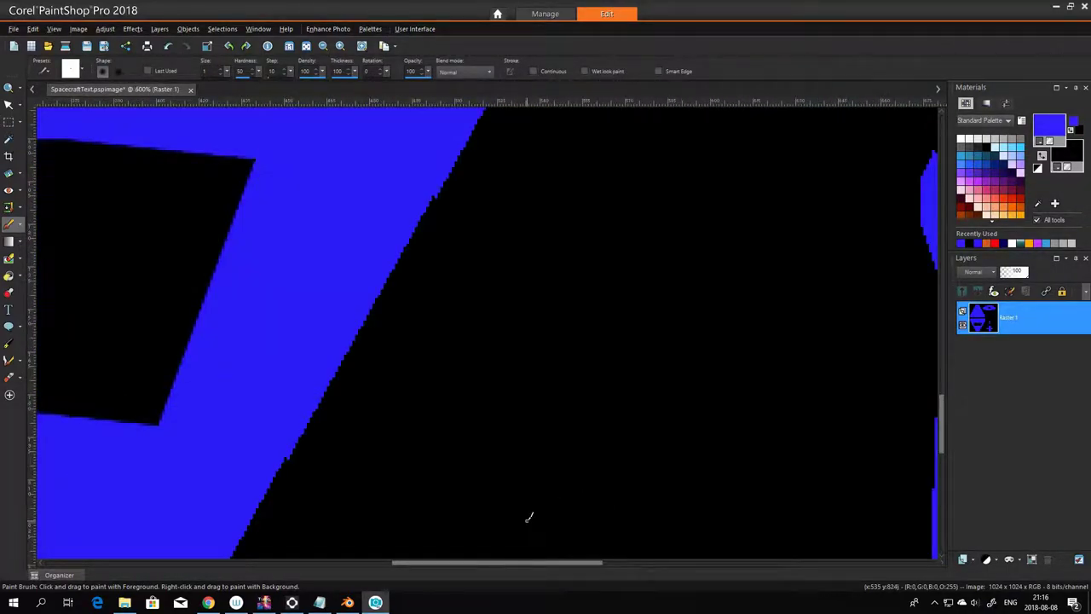
scroll(529, 517, down, 3)
drag(378, 565, 258, 562)
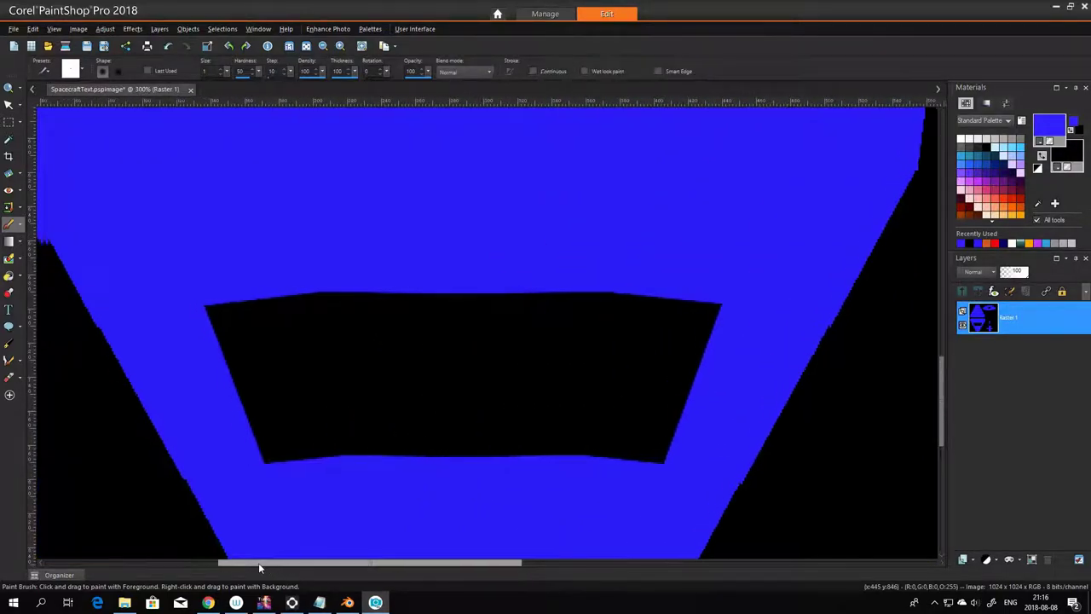
scroll(492, 517, up, 2)
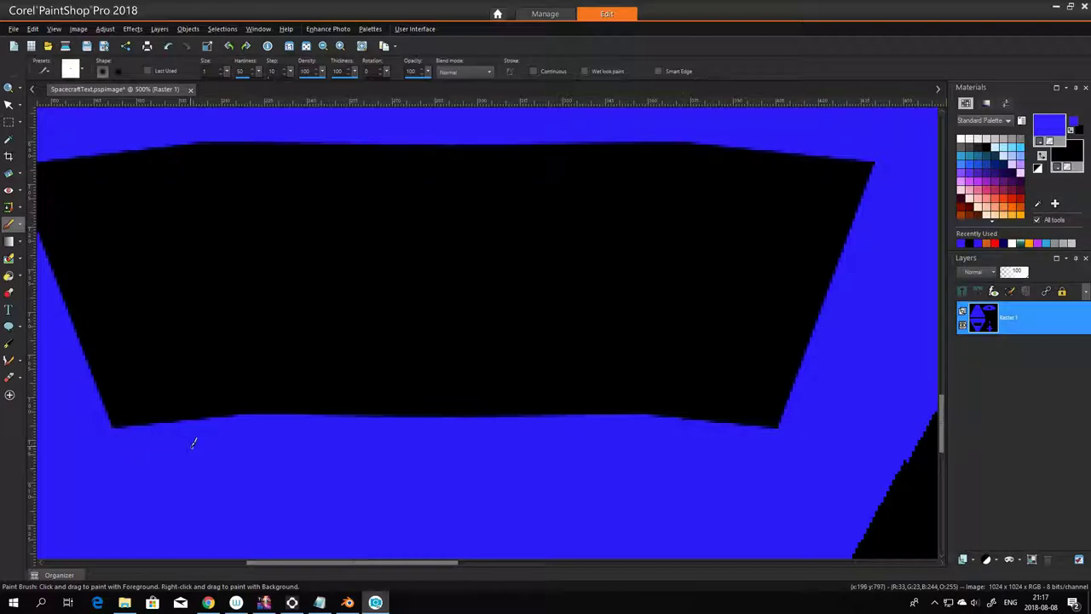
click(1043, 156)
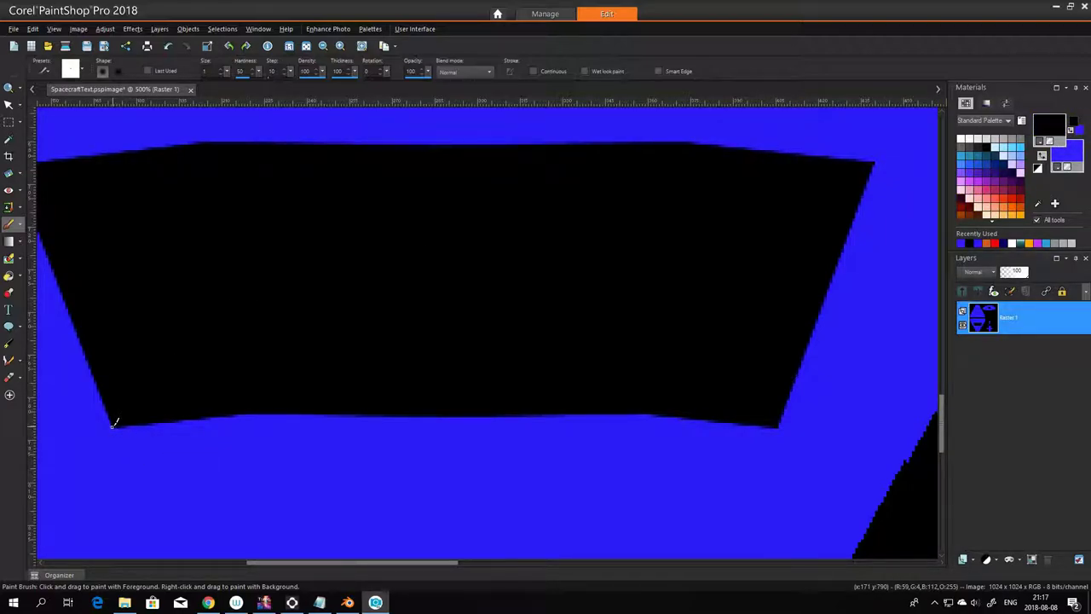
scroll(401, 414, up, 2)
scroll(444, 429, down, 7)
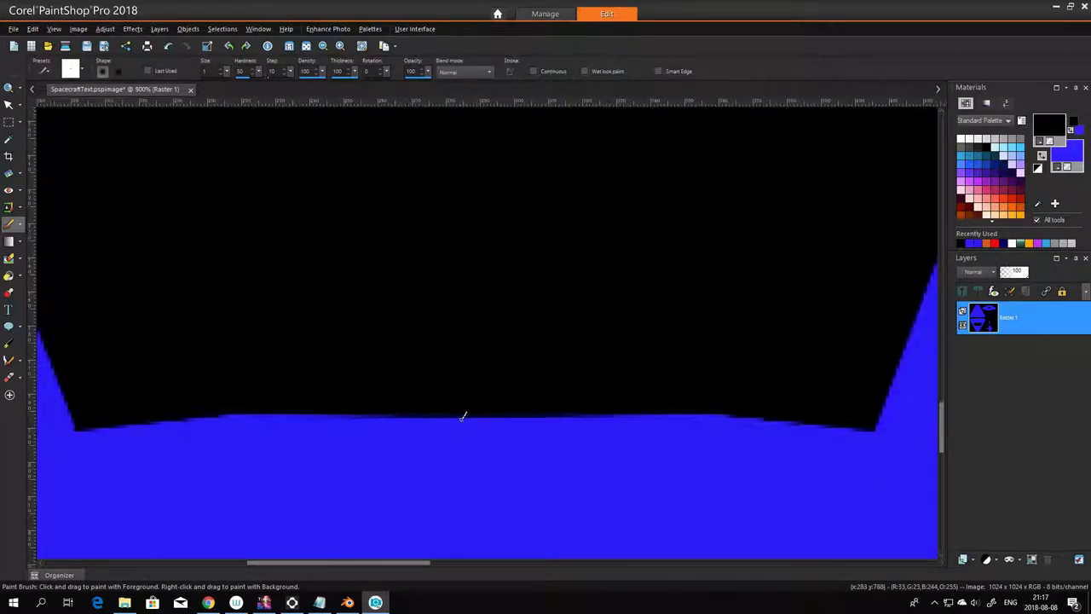
scroll(499, 372, down, 4)
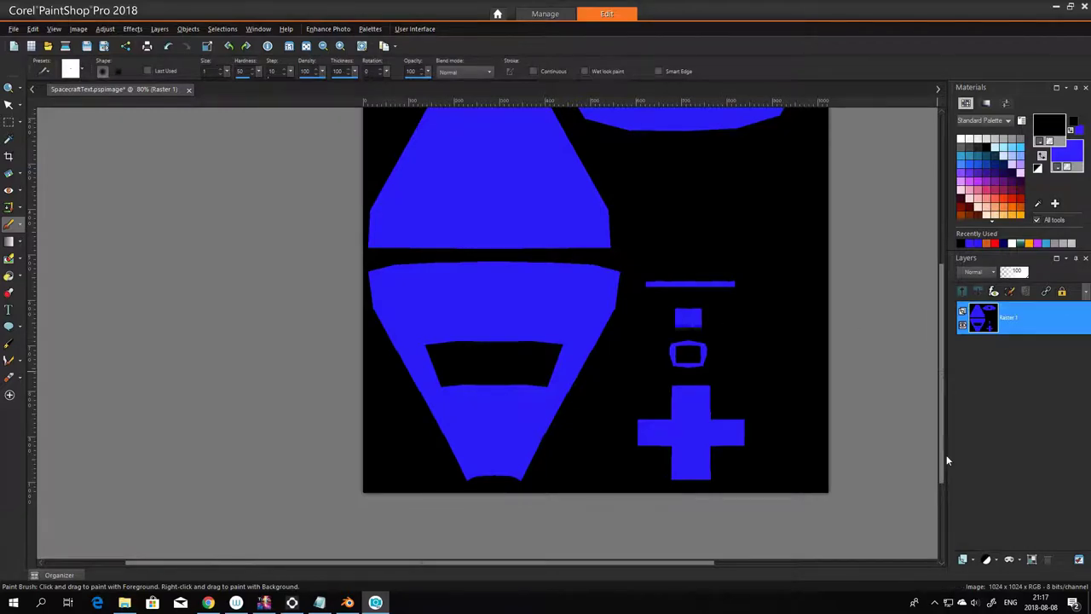
- Save the SpacecraftText texture
drag(939, 437, 946, 371)
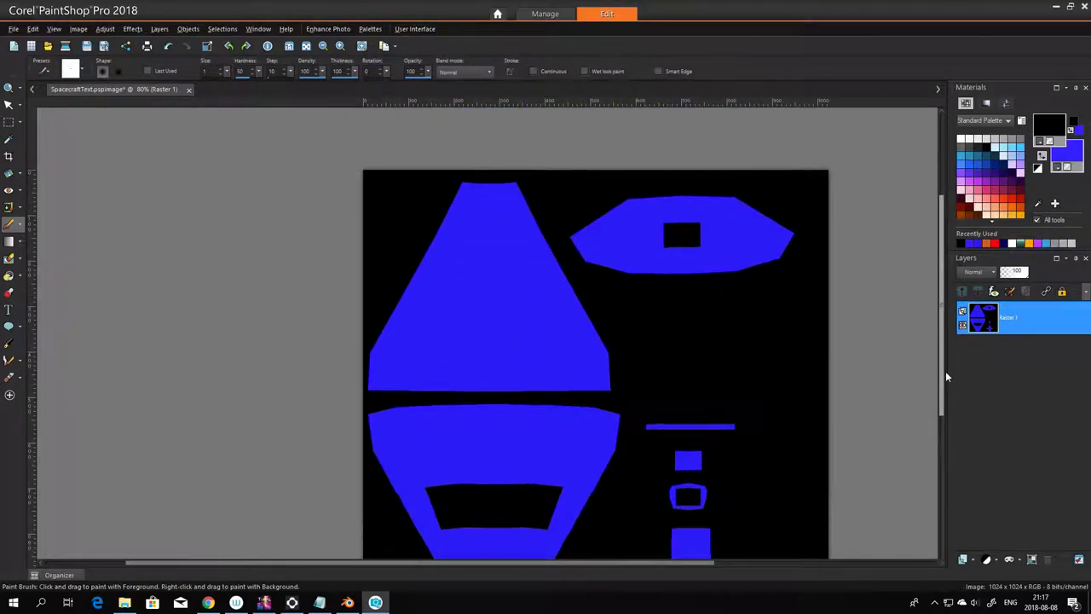
click(13, 29)
click(34, 145)
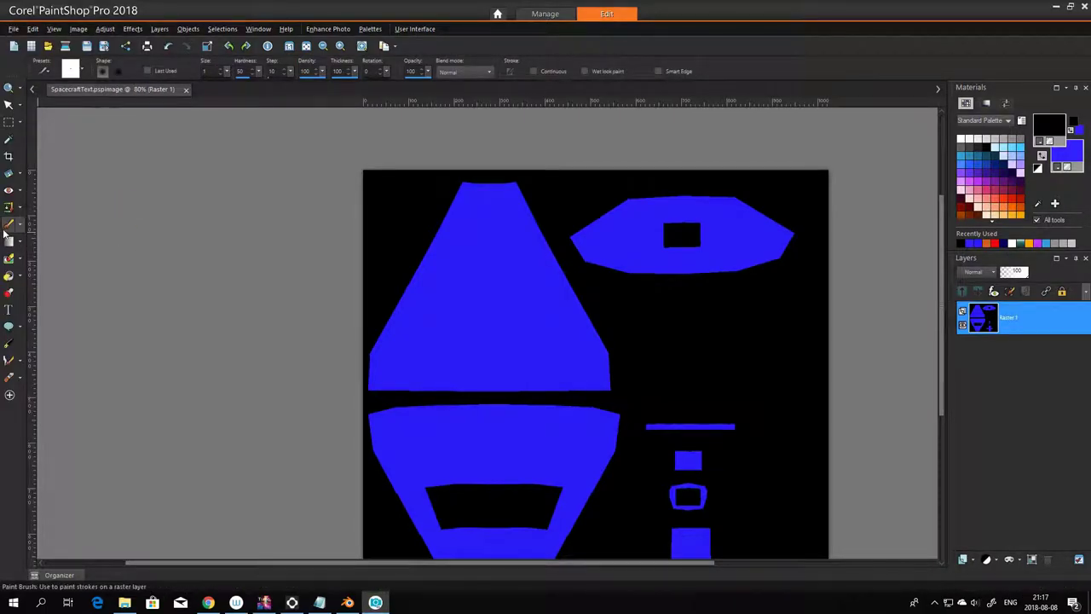
- Zoom in and drag a rectangular selection over the small blue square
click(9, 122)
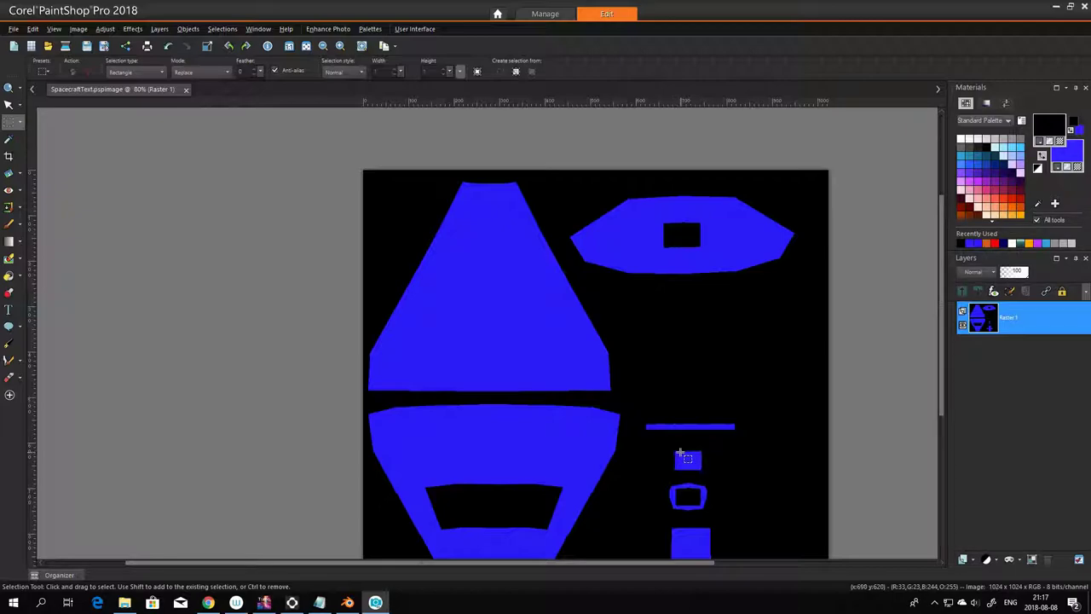
scroll(687, 460, down, 1)
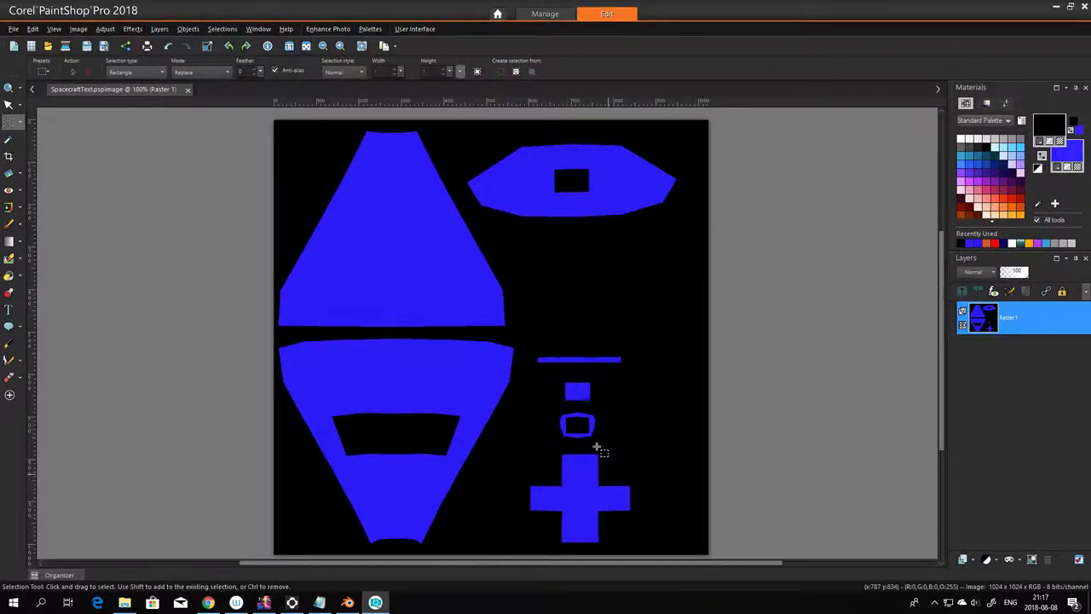
scroll(565, 386, up, 3)
scroll(600, 362, up, 3)
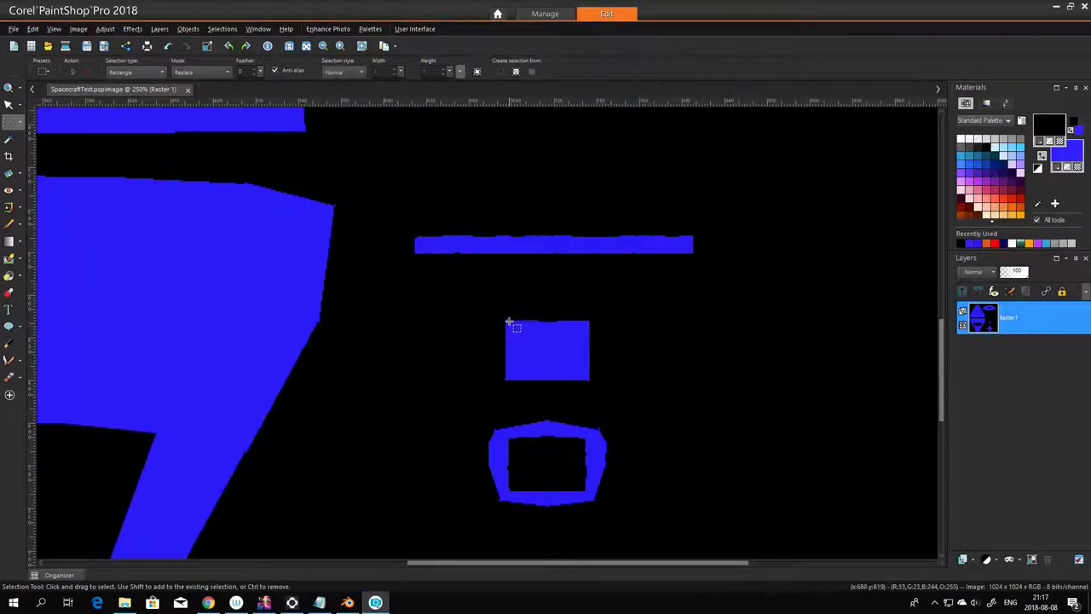
scroll(510, 334, up, 2)
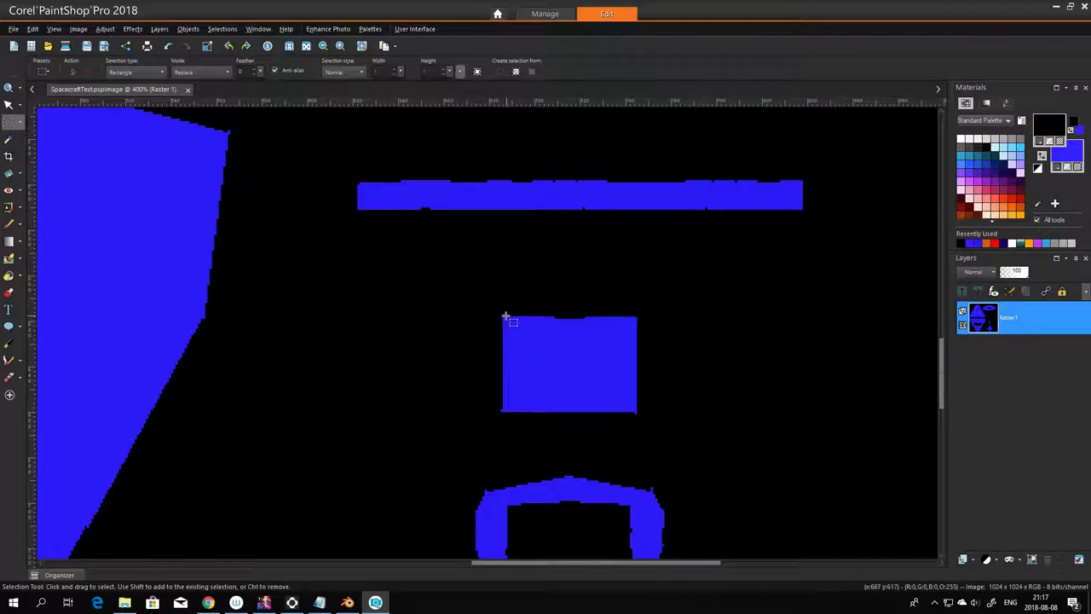
scroll(504, 322, up, 1)
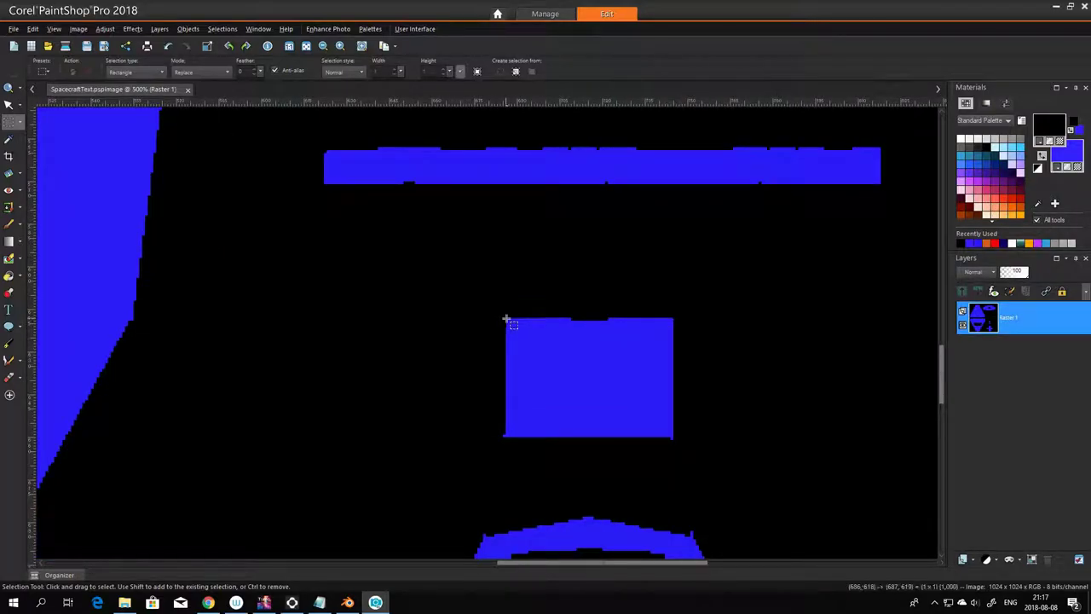
drag(506, 319, 671, 437)
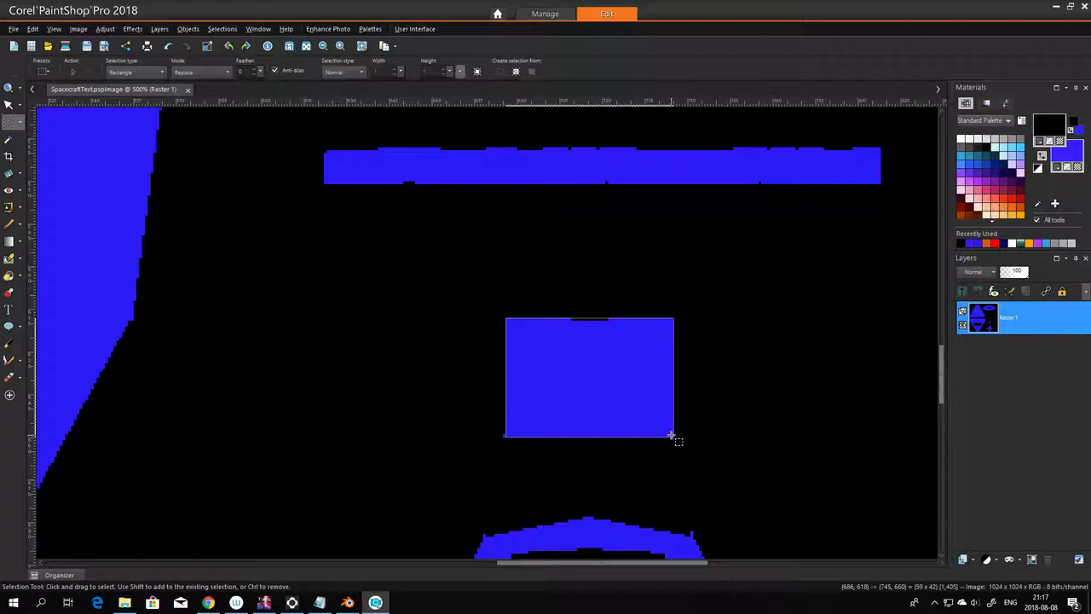
drag(673, 437, 672, 439)
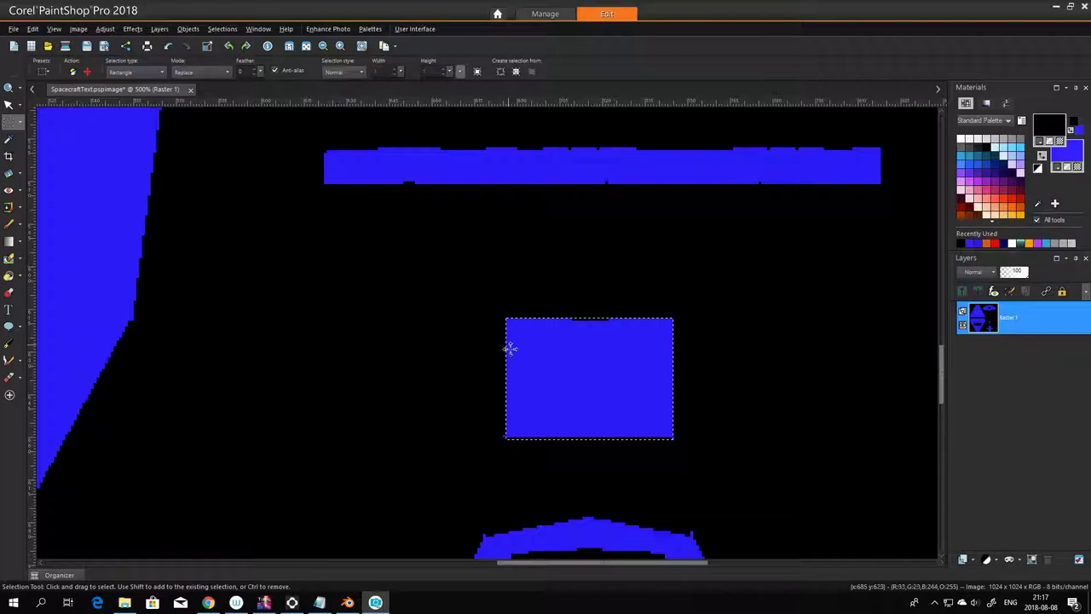
- Clear and redraw the rectangle so it encloses the whole blue square
click(505, 440)
scroll(505, 439, up, 1)
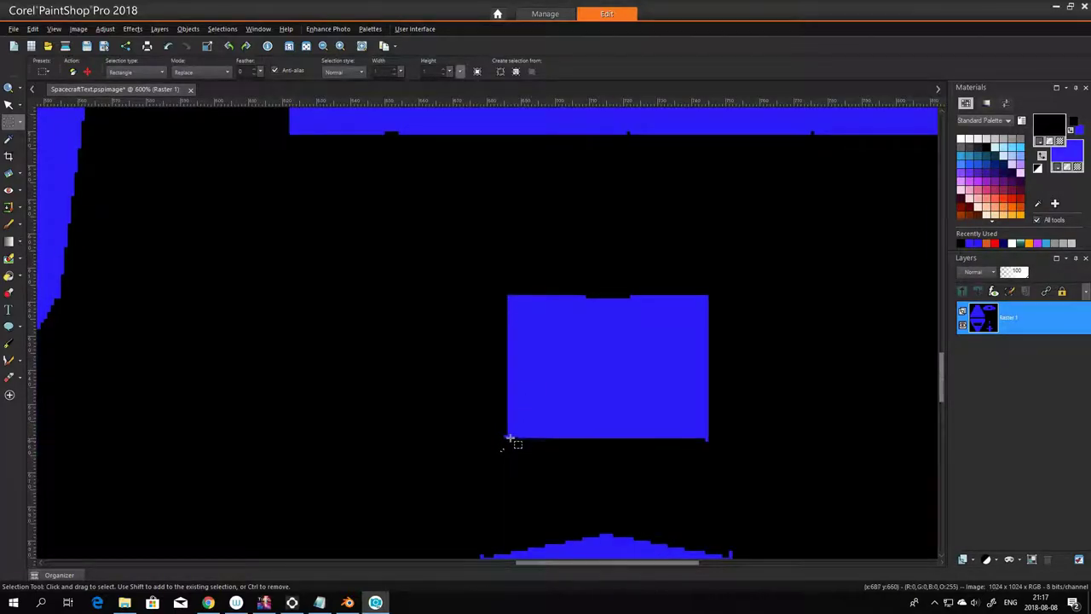
drag(504, 440, 708, 296)
drag(709, 441, 509, 293)
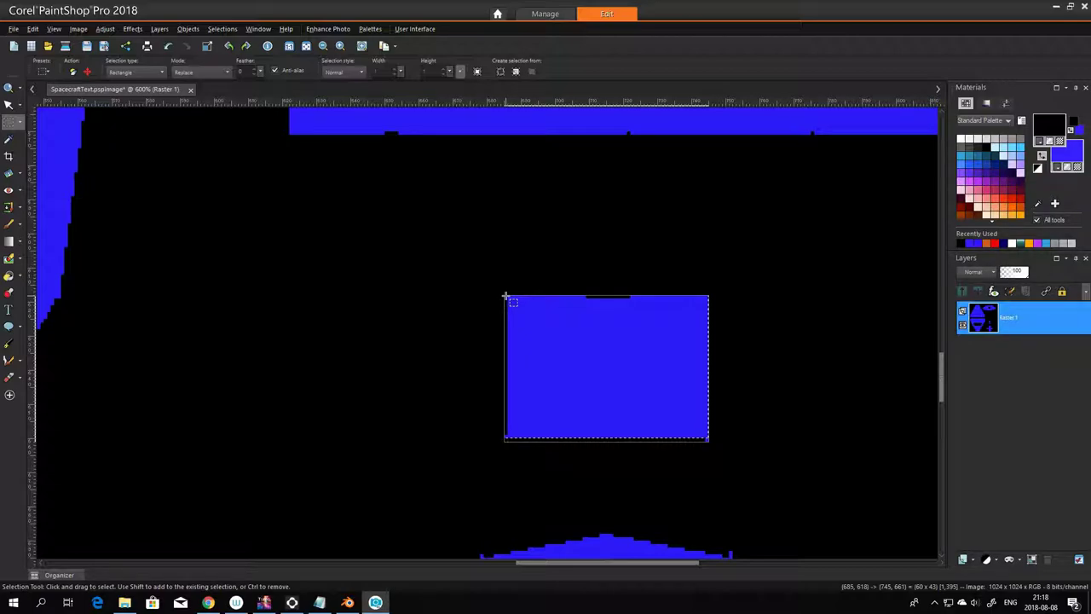
drag(506, 296, 505, 296)
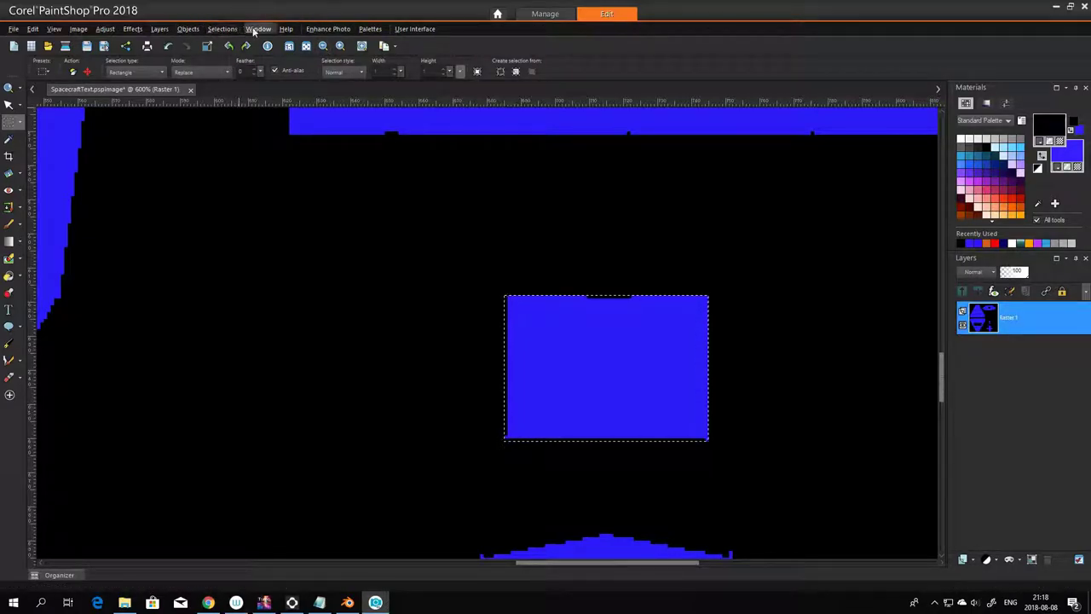
- Look through the Objects menu and the Effects > Plugins > Filter Forge submenu
click(188, 29)
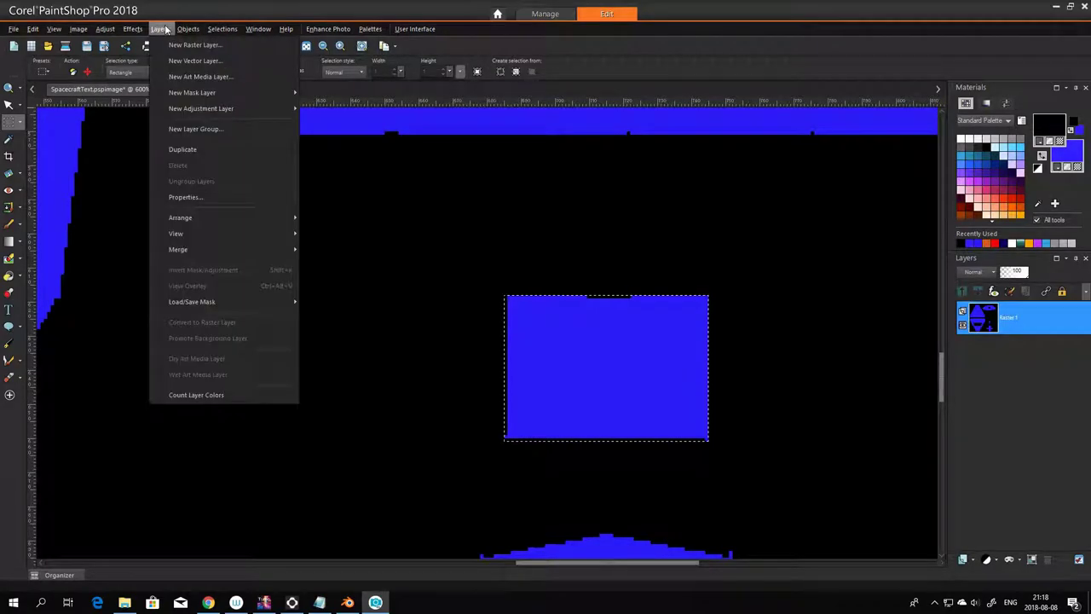
mouse_move(137, 29)
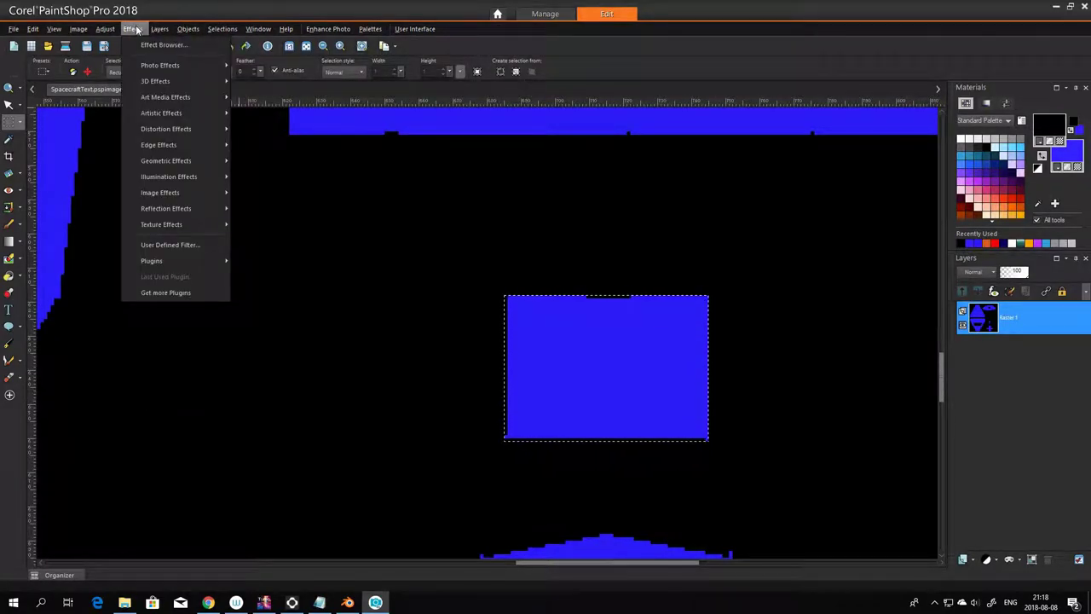
mouse_move(172, 120)
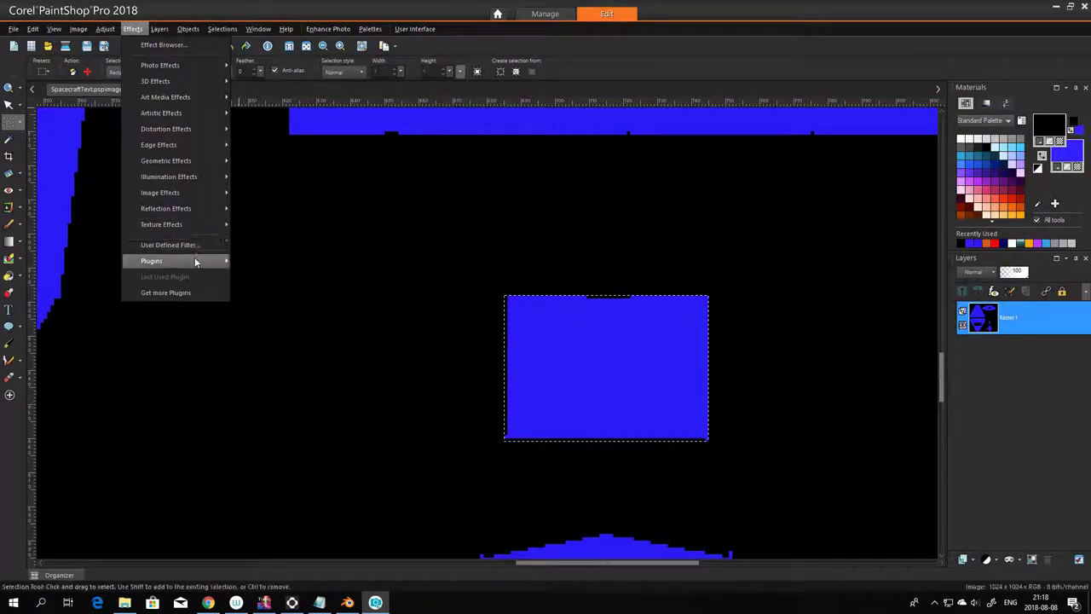
mouse_move(195, 261)
mouse_move(282, 274)
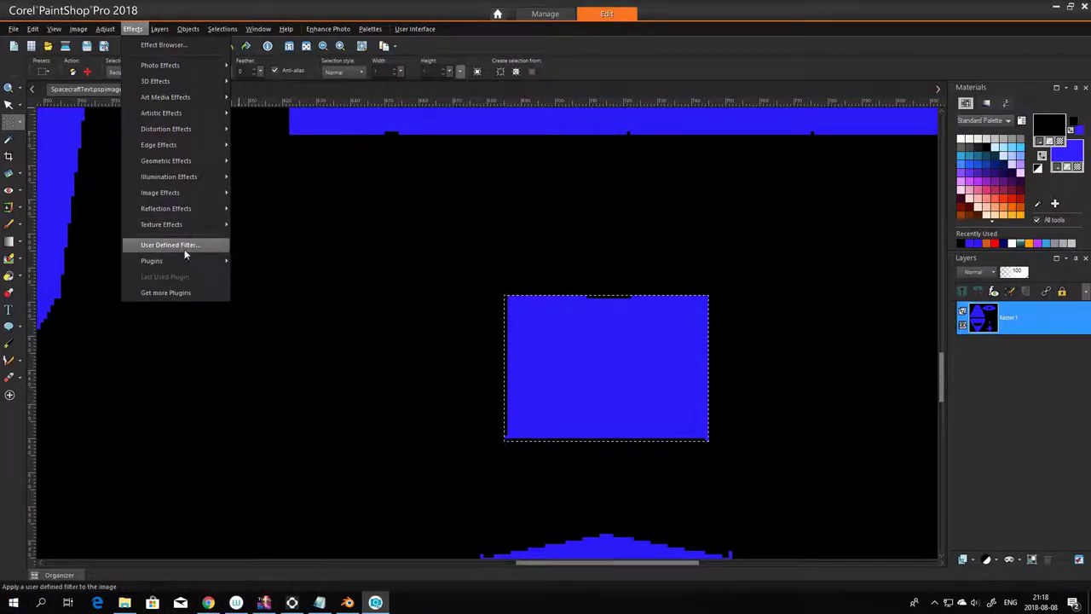
- Launch Filter Forge 7 from the Start menu, accept the update check and dismiss 'No updates found'
click(14, 602)
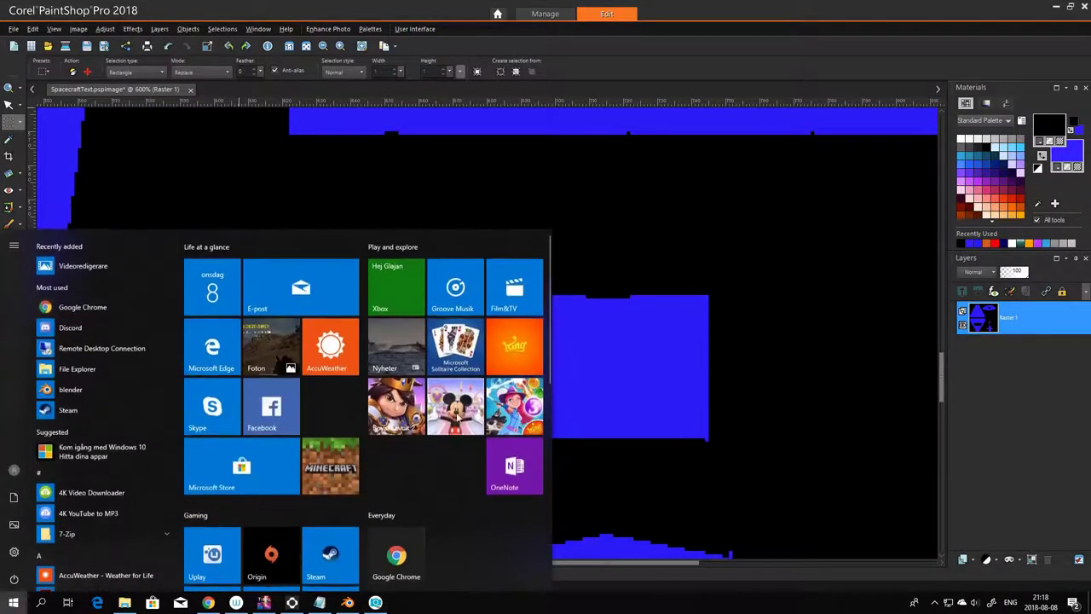
scroll(458, 415, down, 10)
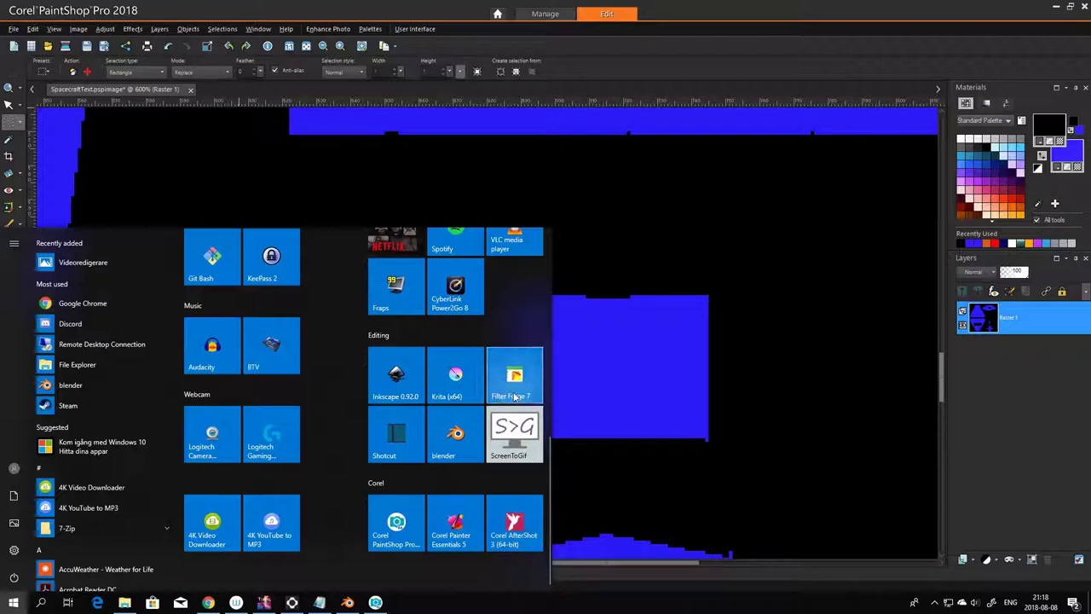
click(480, 495)
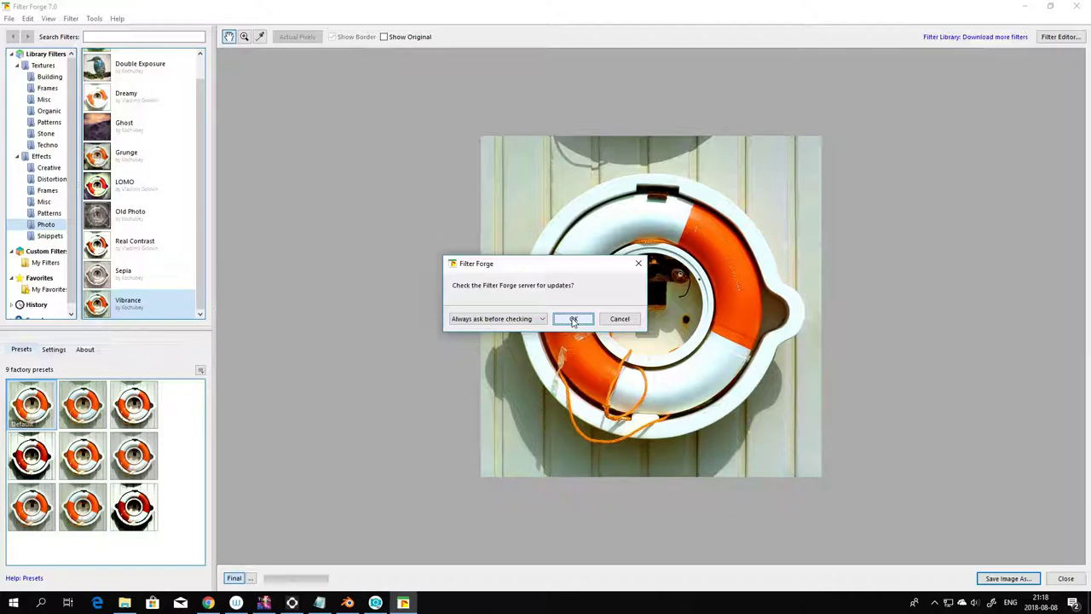
click(572, 321)
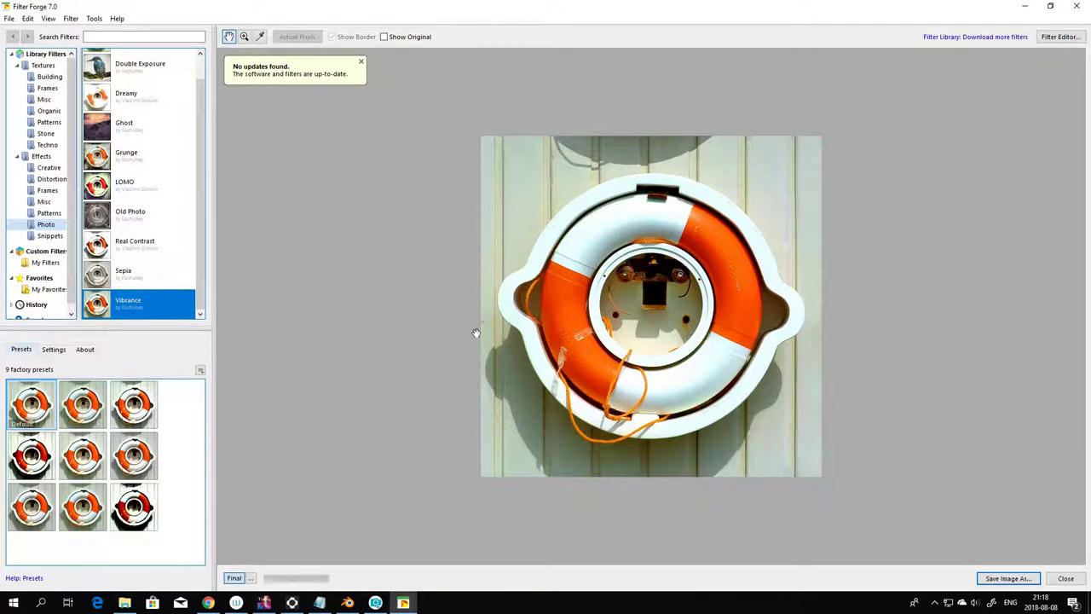
click(360, 63)
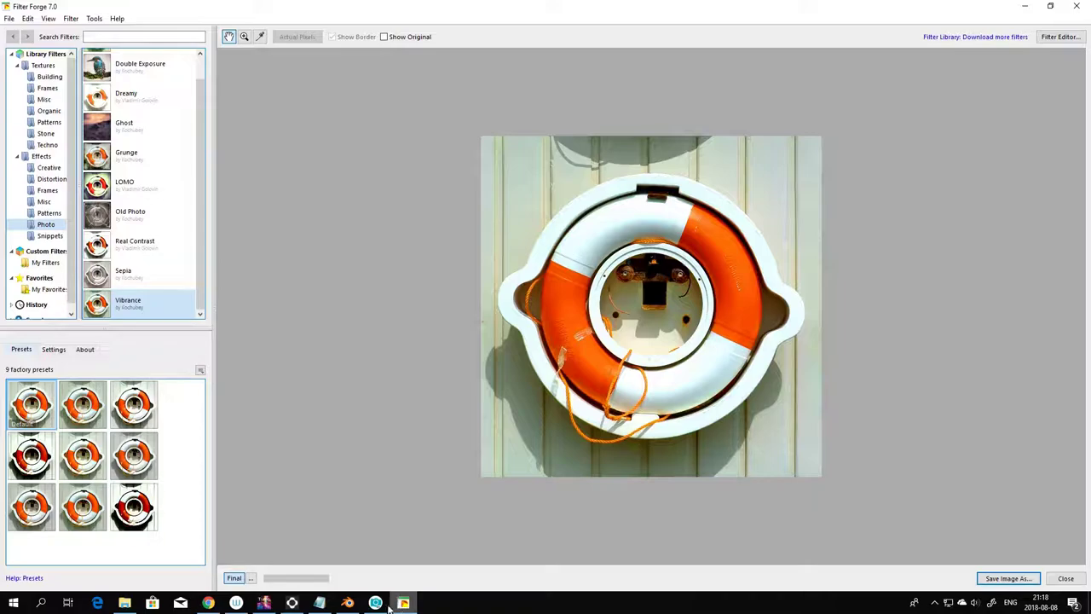
mouse_move(406, 603)
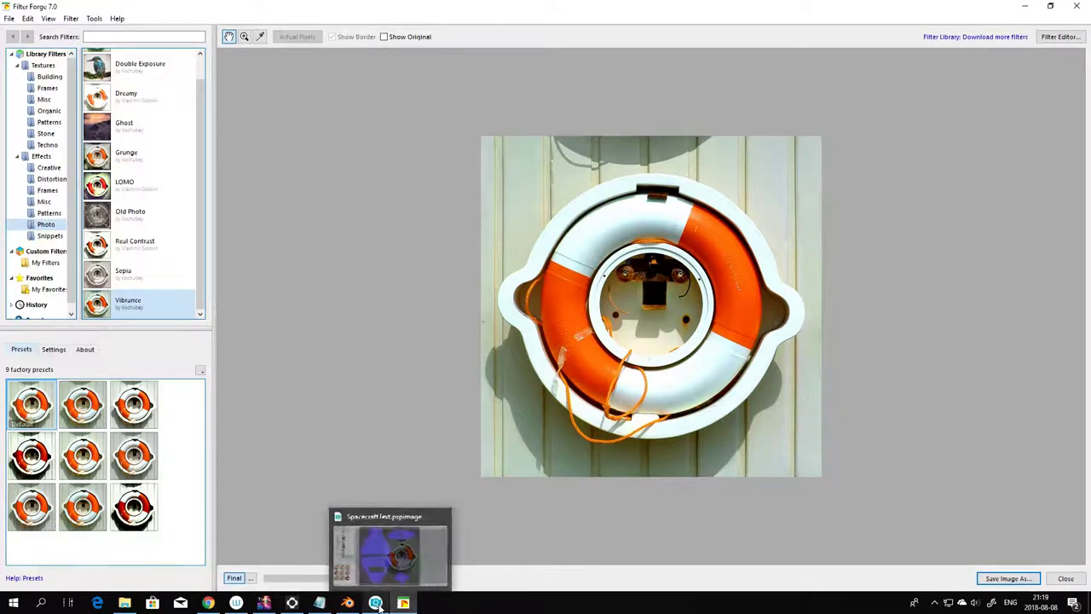
- Try running Filter Forge 7 from Effects > Plugins and dismiss the already-running warning
click(375, 603)
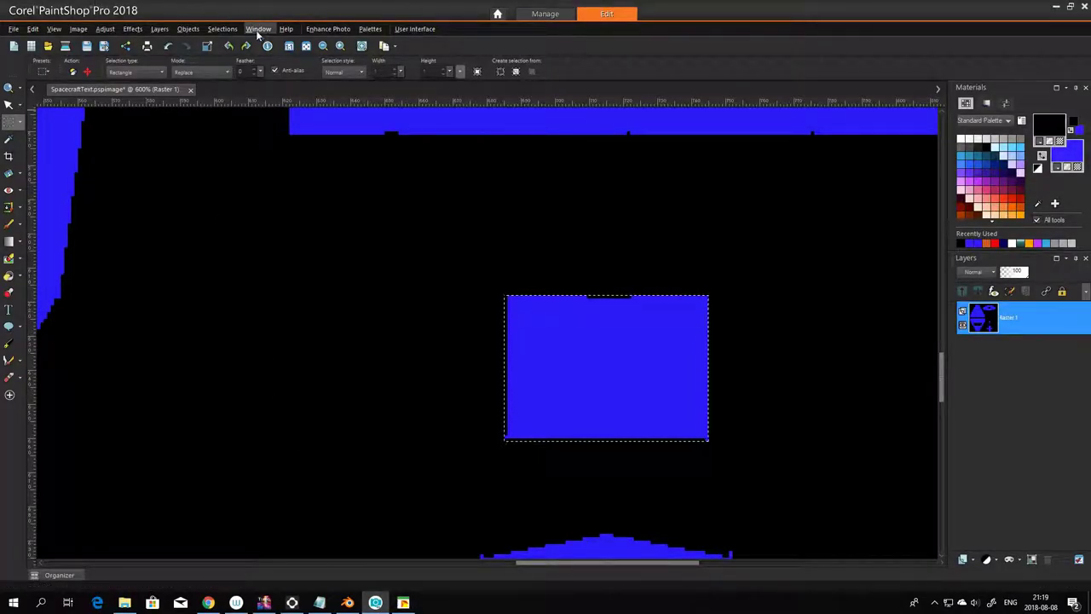
click(134, 29)
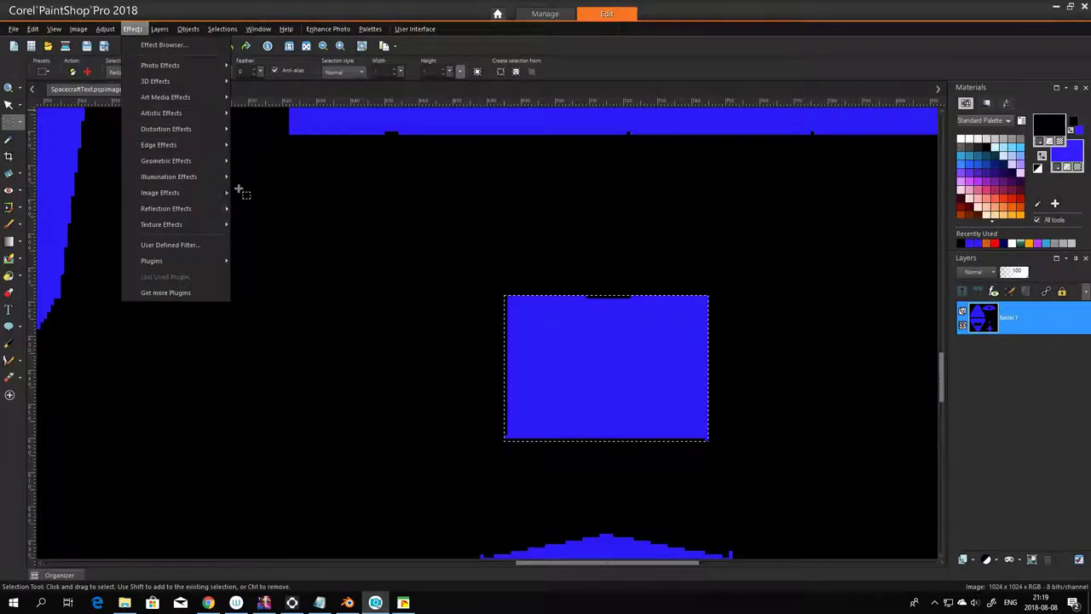
mouse_move(220, 223)
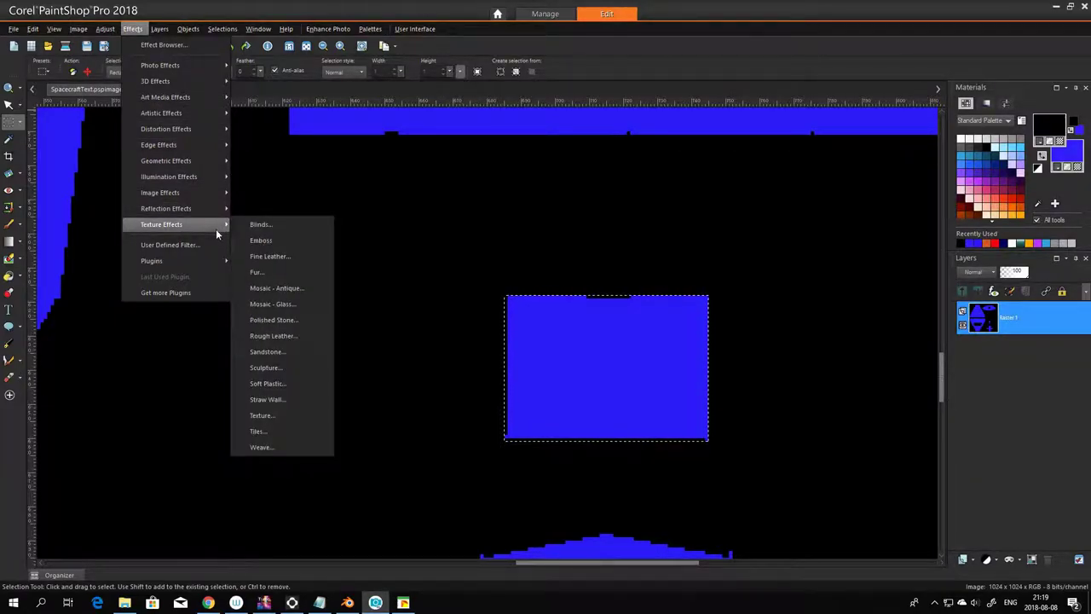
mouse_move(208, 260)
mouse_move(269, 274)
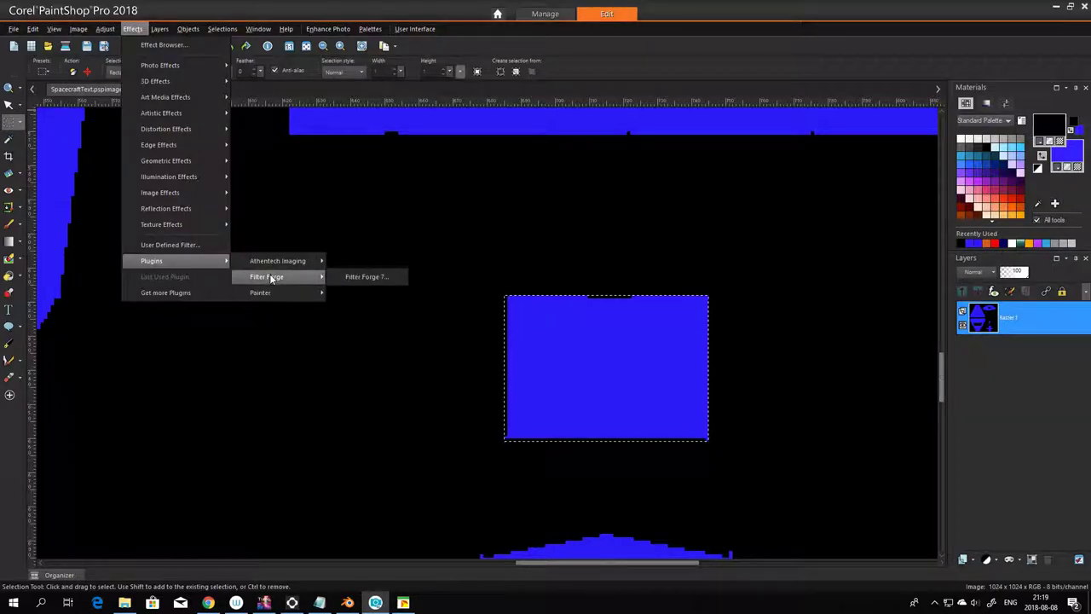
click(350, 278)
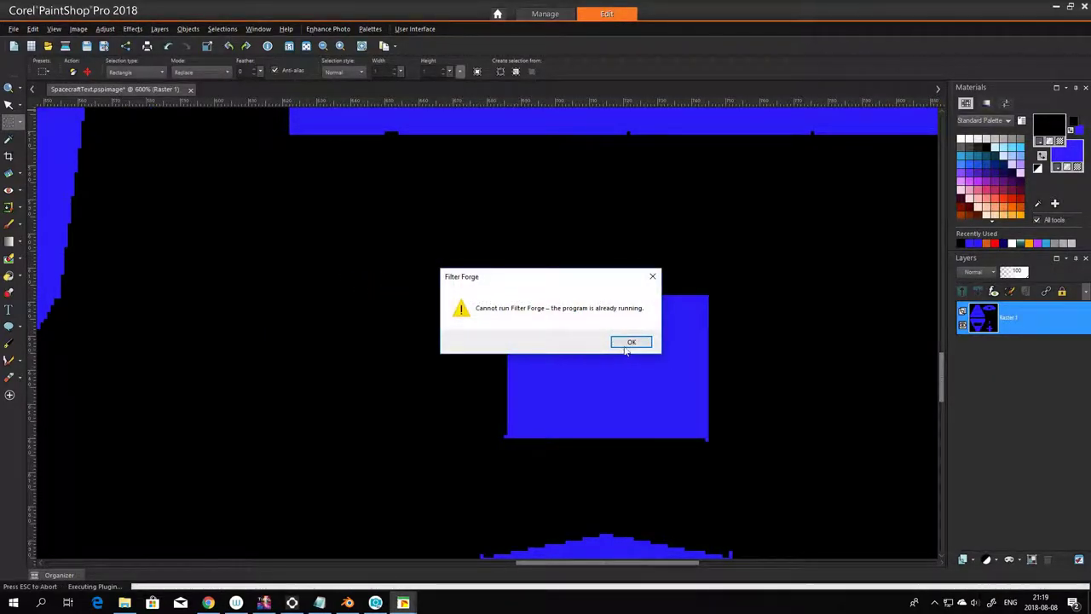
click(632, 343)
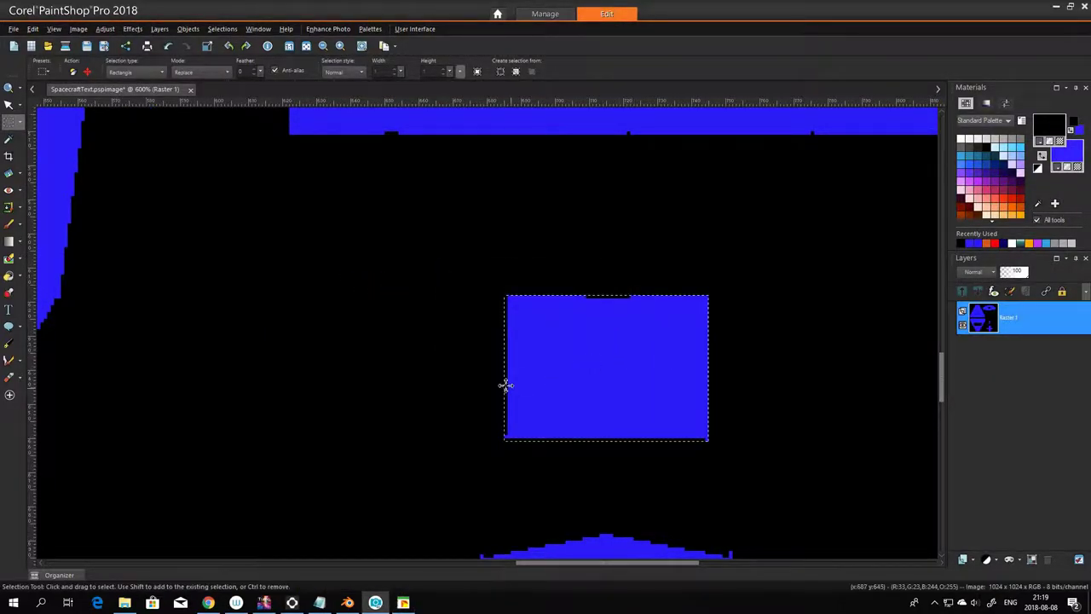
- Close the standalone Filter Forge window and go back to PaintShop Pro's menus
click(404, 603)
click(1075, 6)
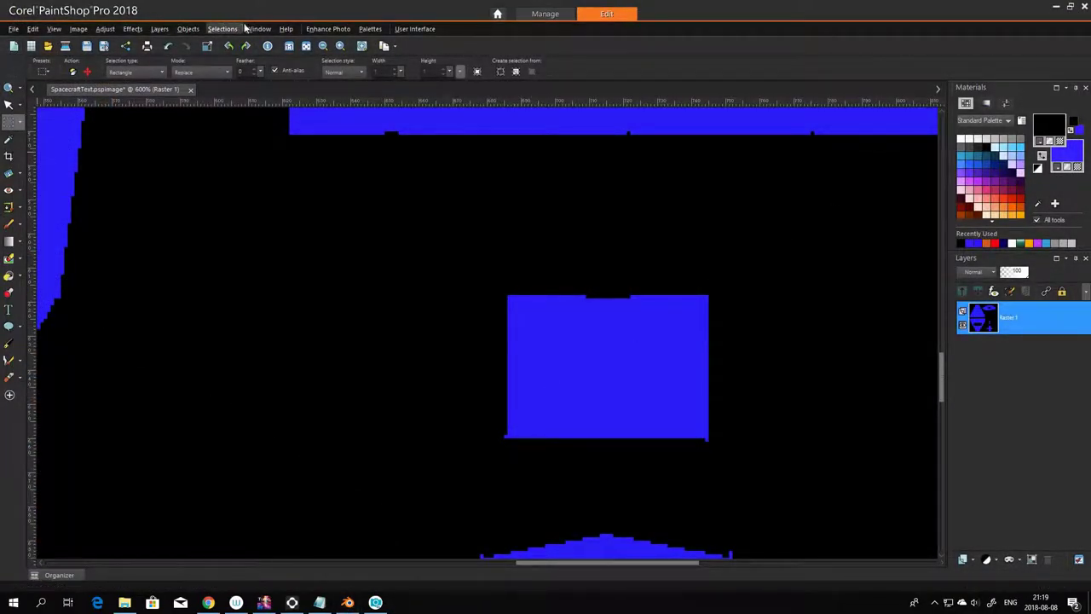
click(188, 29)
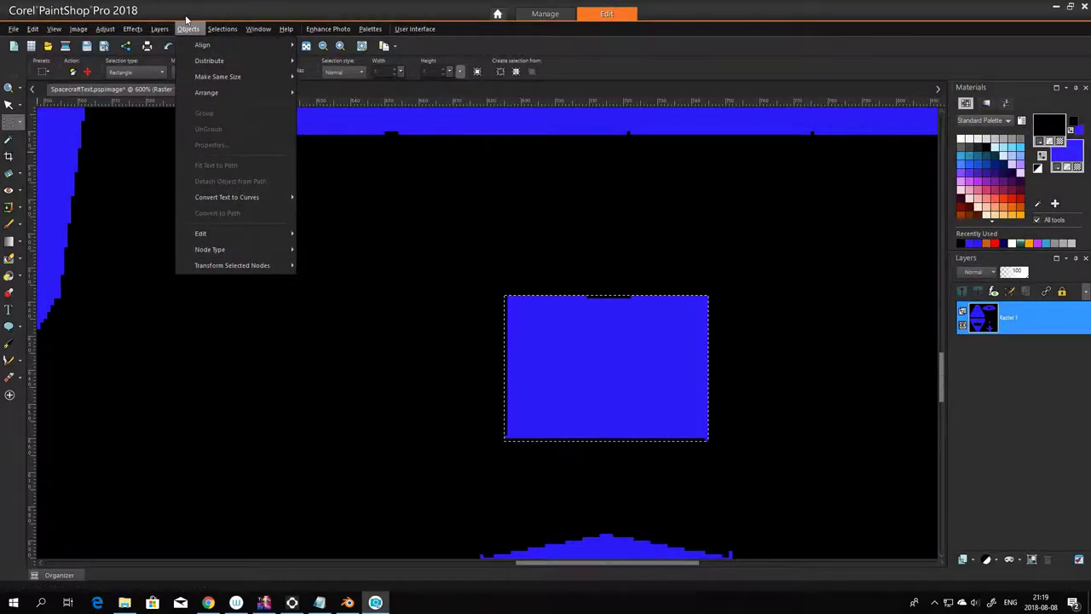
mouse_move(253, 36)
mouse_move(223, 29)
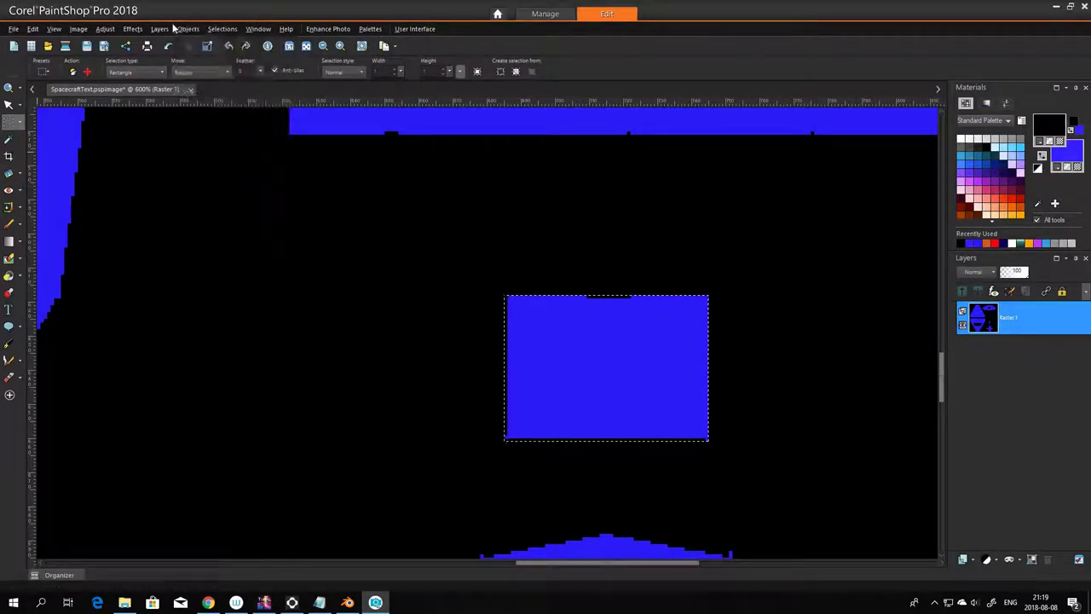
- Run Filter Forge 7 as a plugin, zoom its preview of the blue UV islands, then close it
mouse_move(169, 29)
mouse_move(132, 29)
mouse_move(222, 261)
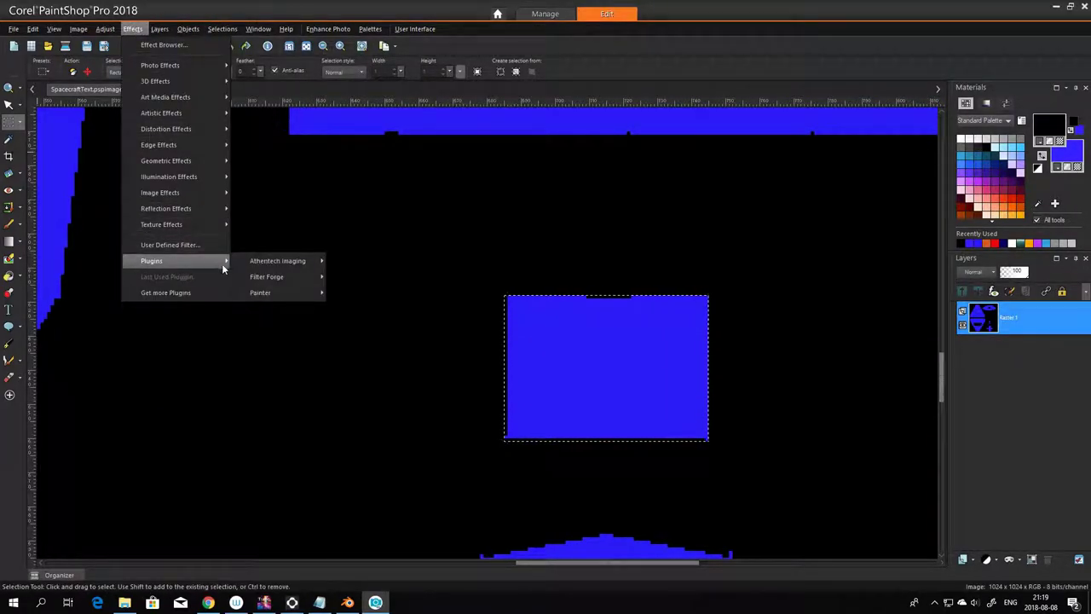
mouse_move(261, 277)
click(384, 277)
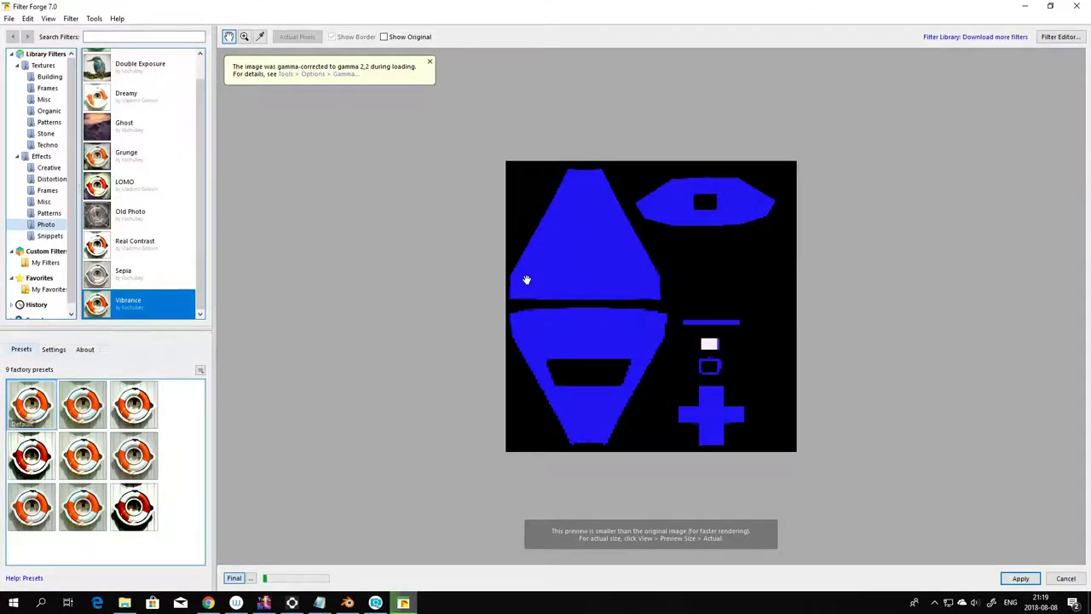
scroll(740, 385, up, 5)
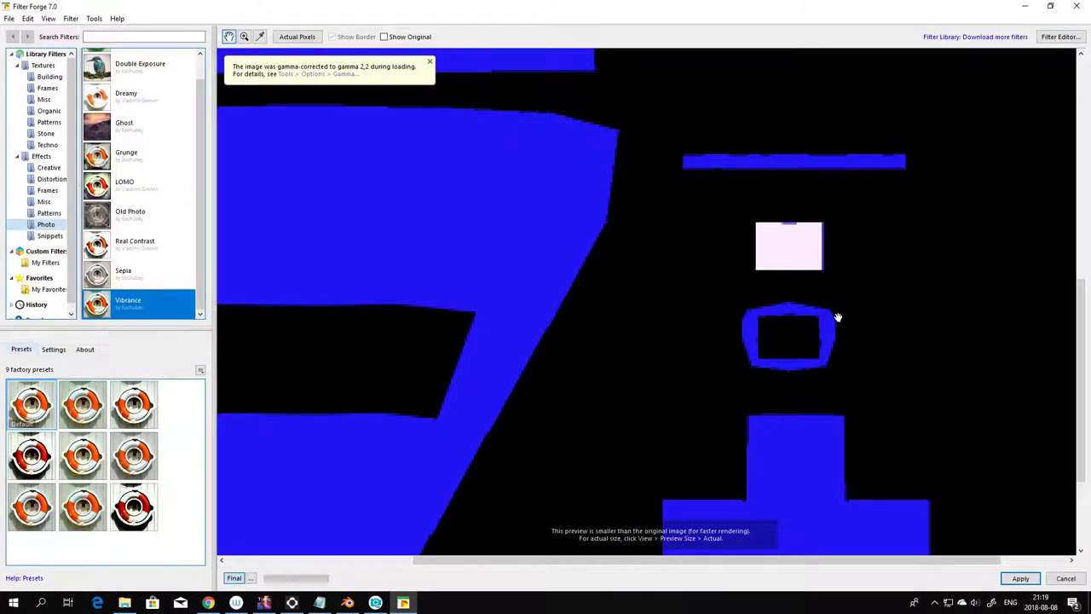
scroll(837, 314, down, 2)
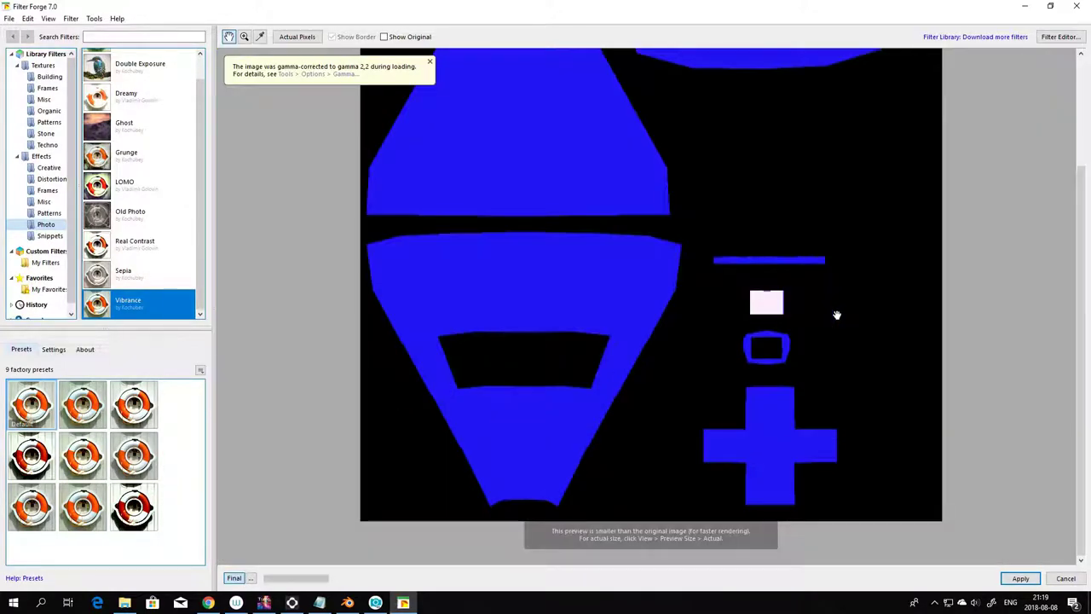
scroll(837, 315, down, 2)
scroll(837, 314, up, 2)
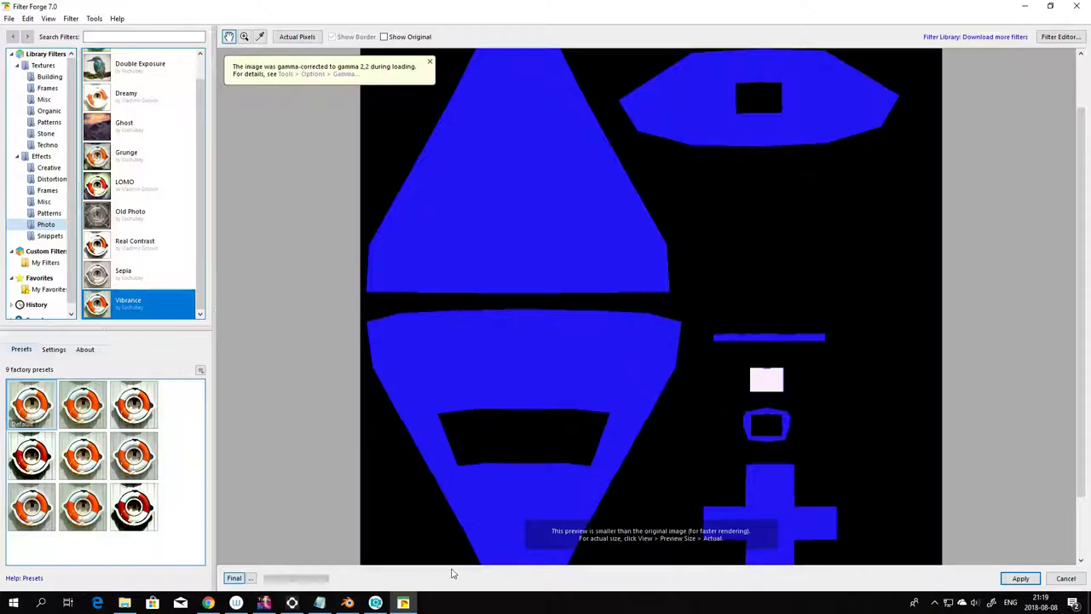
click(1077, 7)
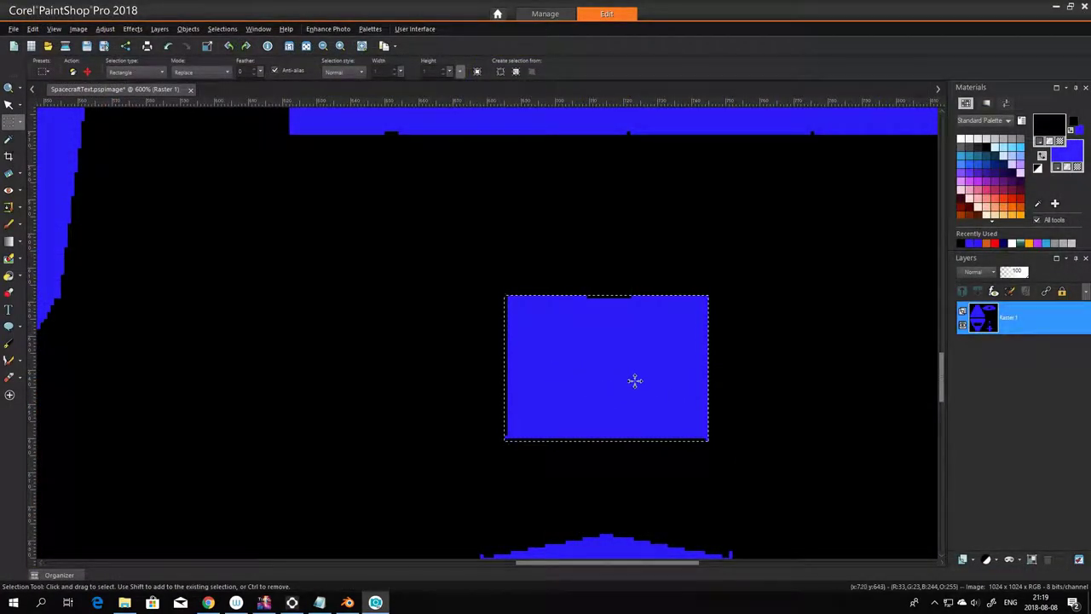
- Add a new raster layer named Raster 2 and look over the retouch brush tools
click(972, 559)
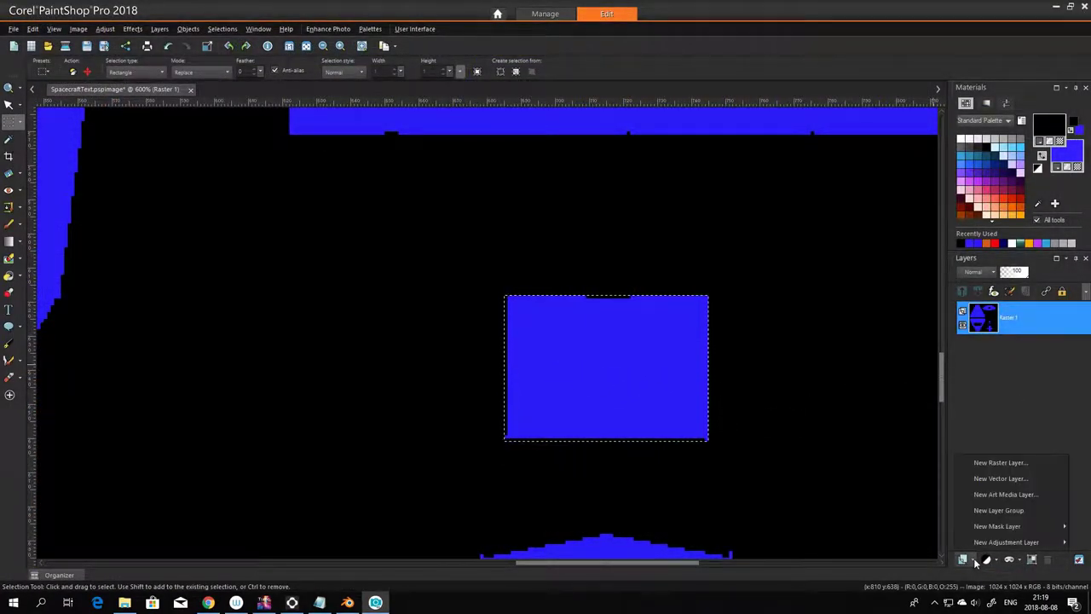
click(1005, 463)
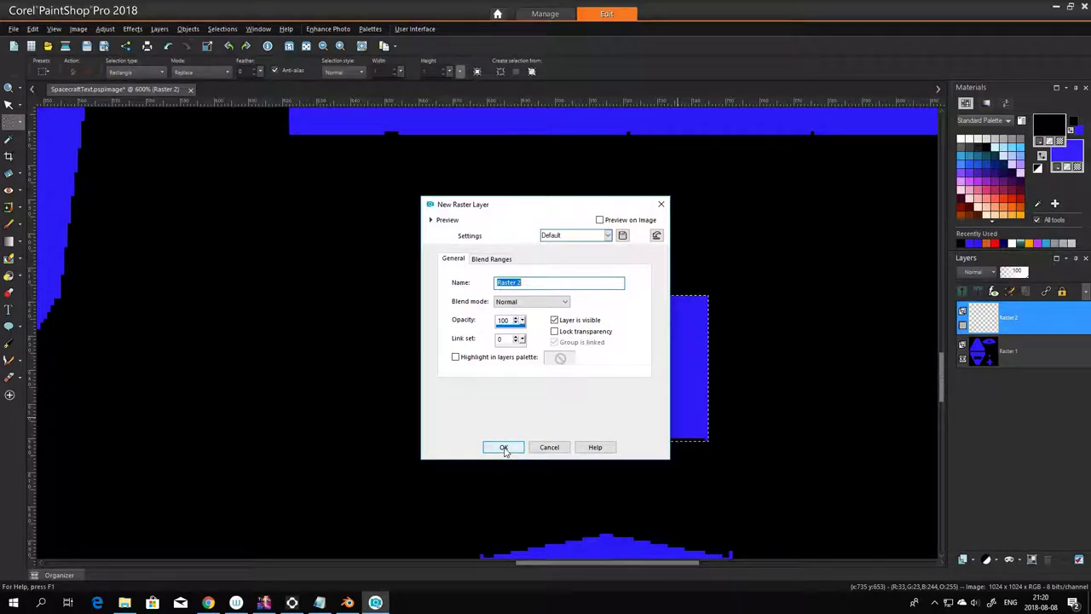
click(504, 447)
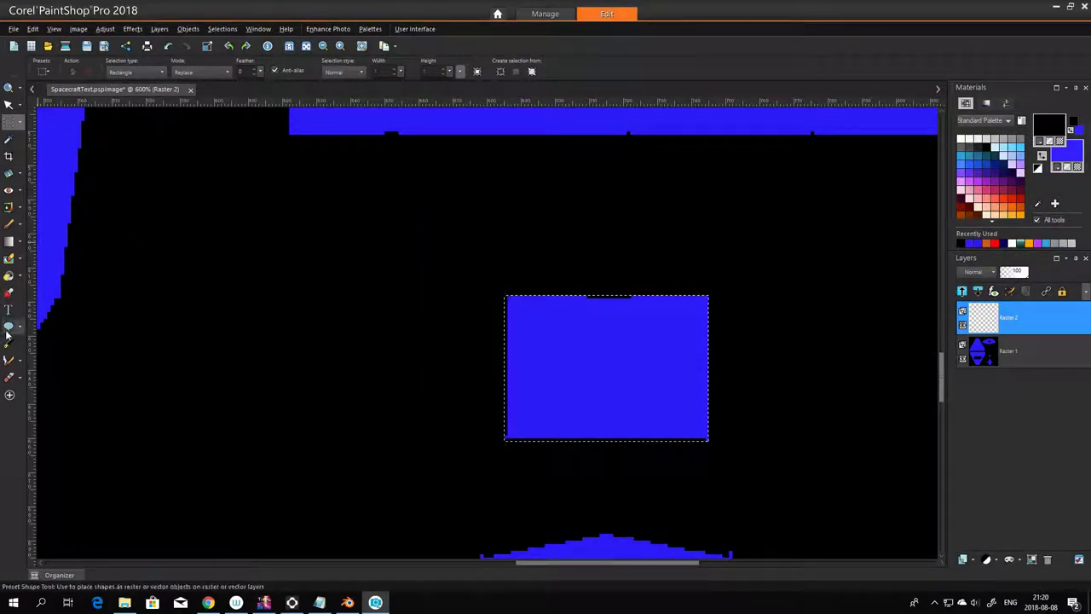
click(21, 244)
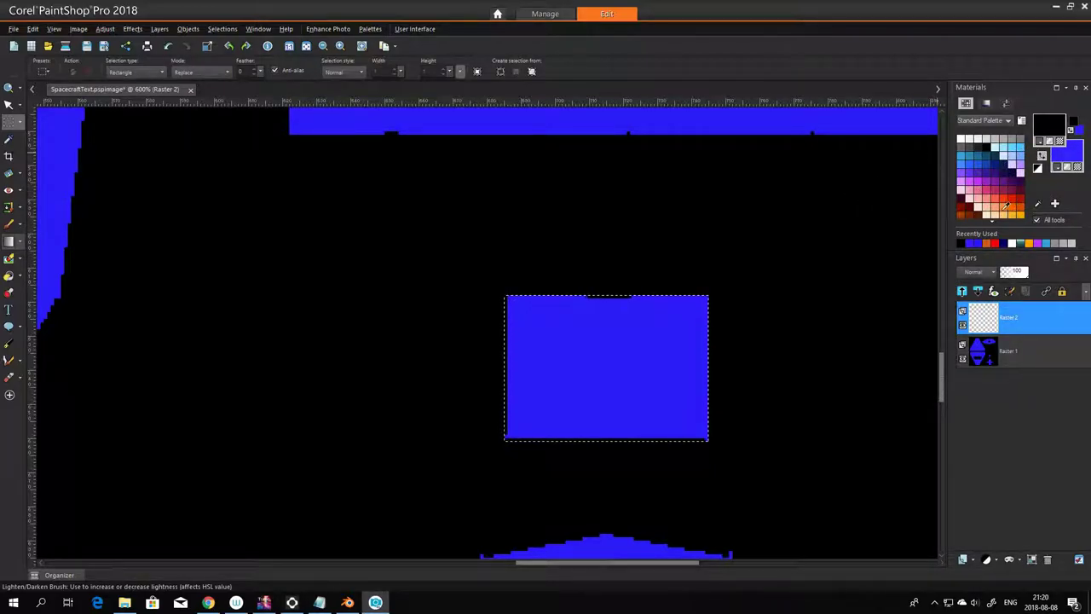
- Flood-fill the selected rectangle with light grey on Raster 2
click(1003, 139)
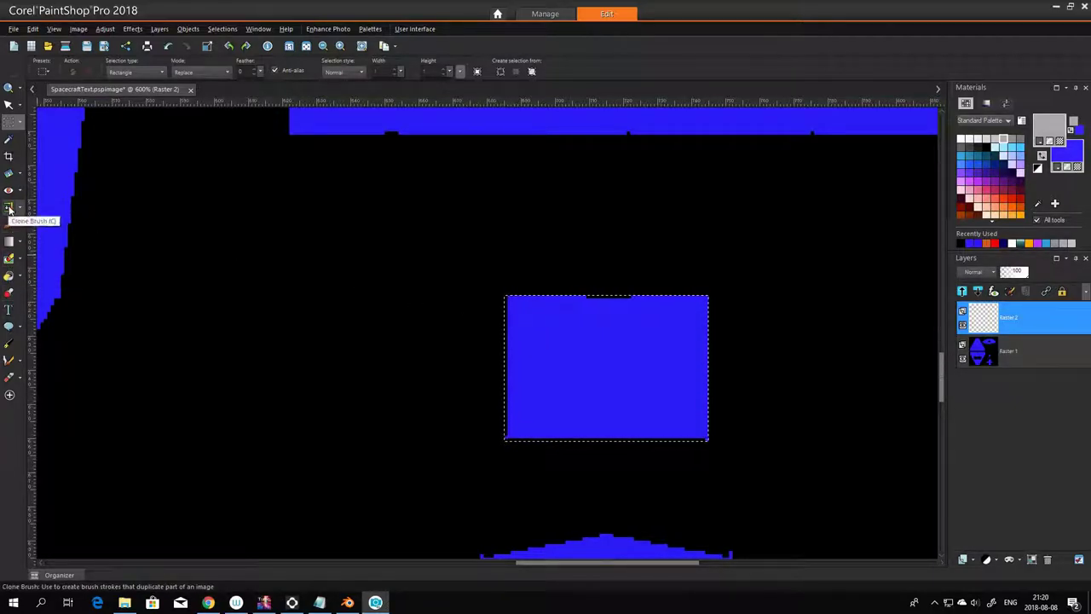
click(9, 275)
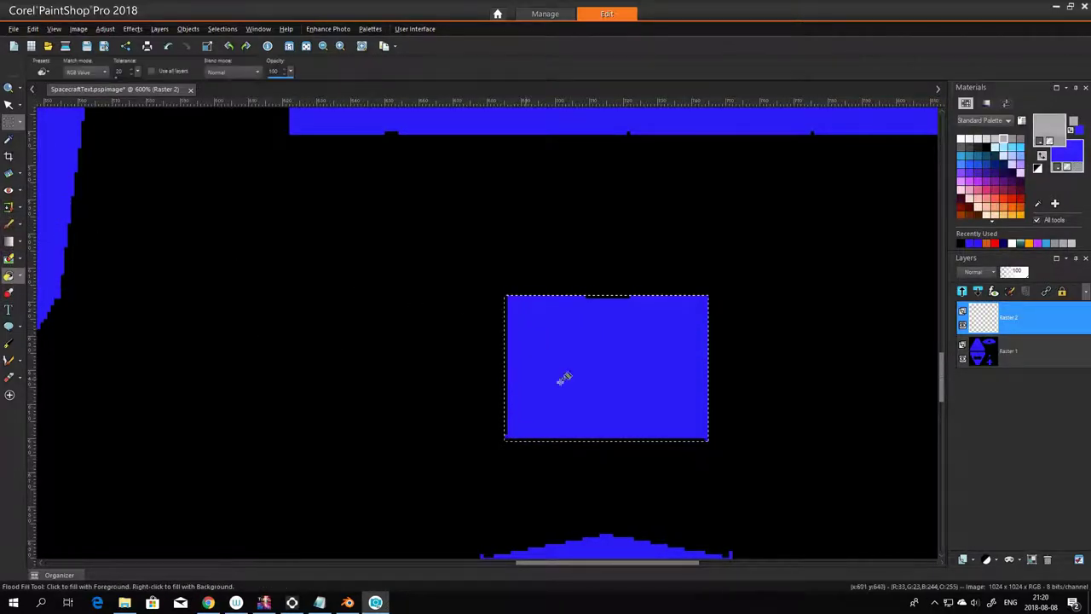
click(607, 365)
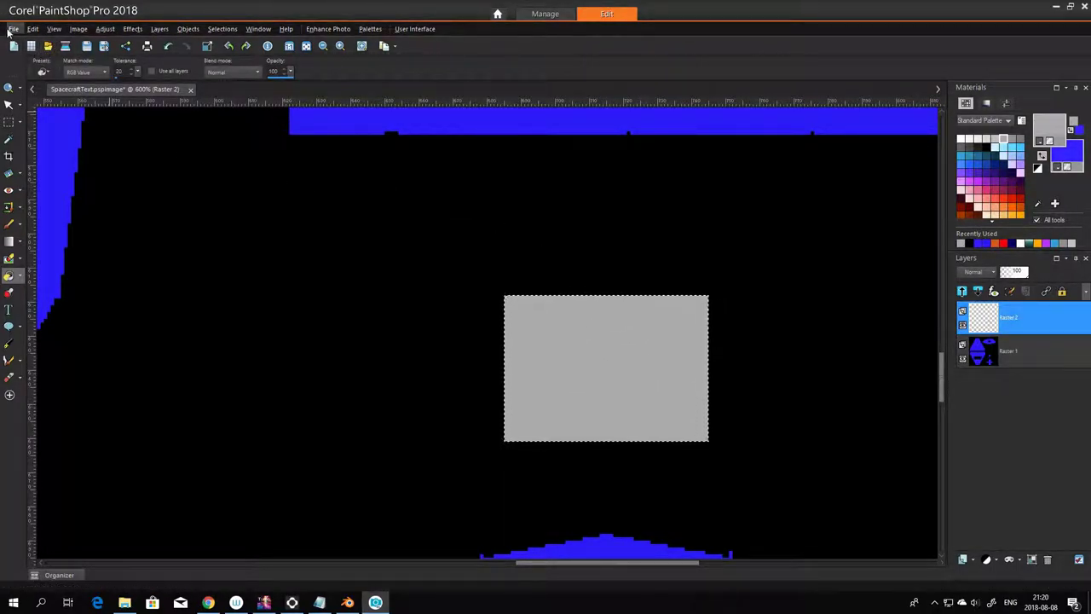
- Save the image and switch back to the Selection Tool
click(14, 29)
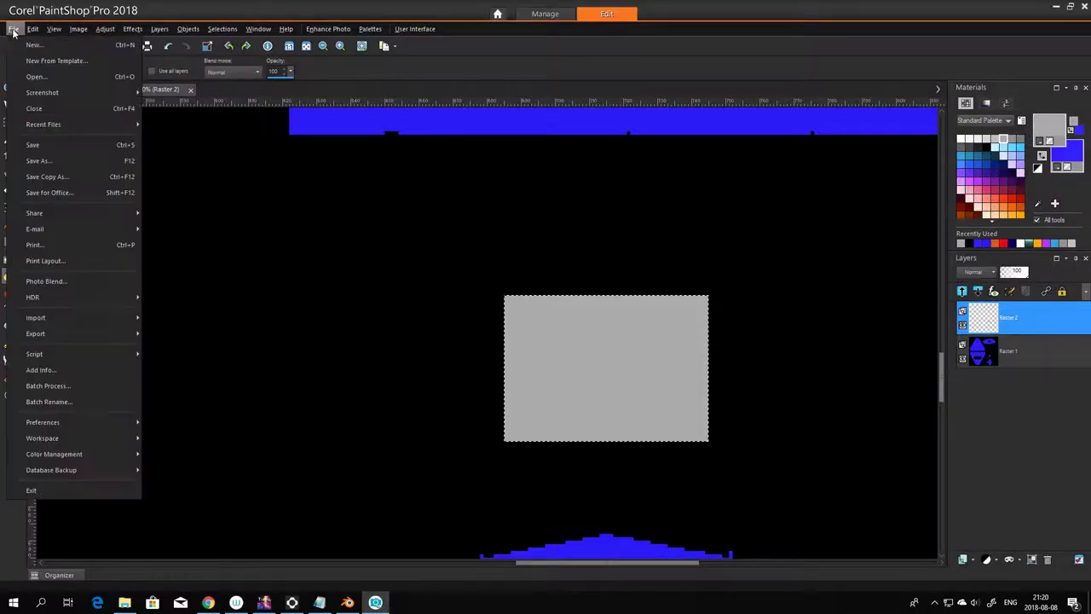
click(47, 142)
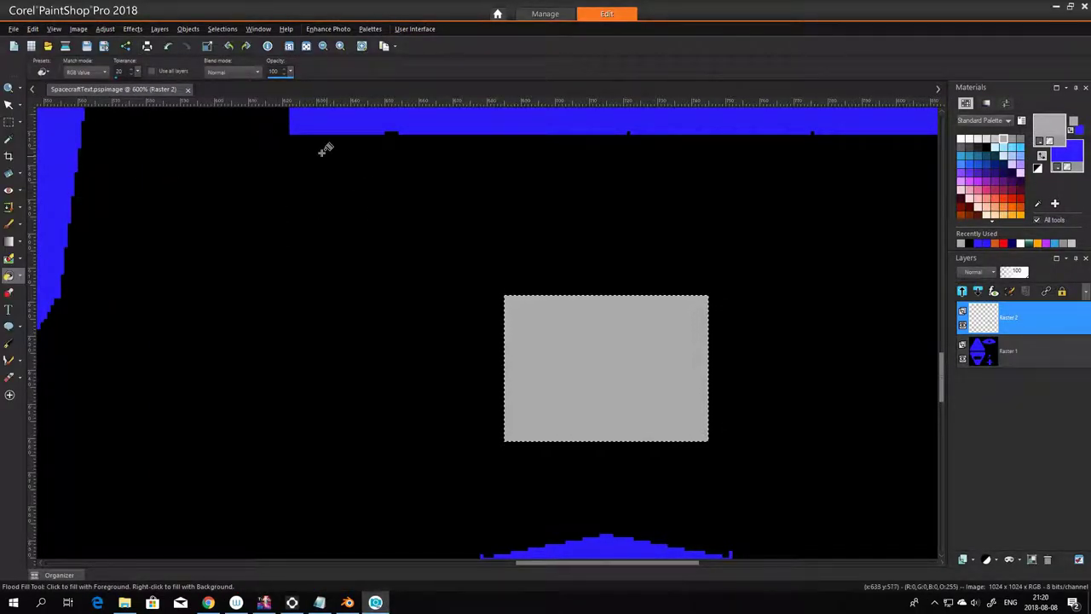
click(8, 122)
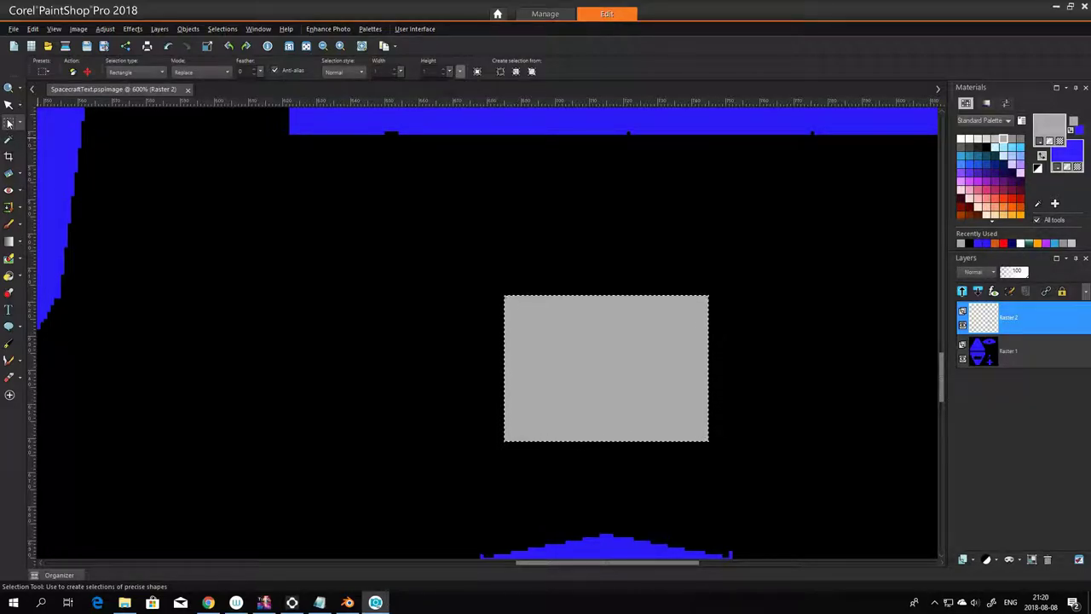
- Clear the selection around the grey panel using the Selection tool, then open Effects
click(32, 29)
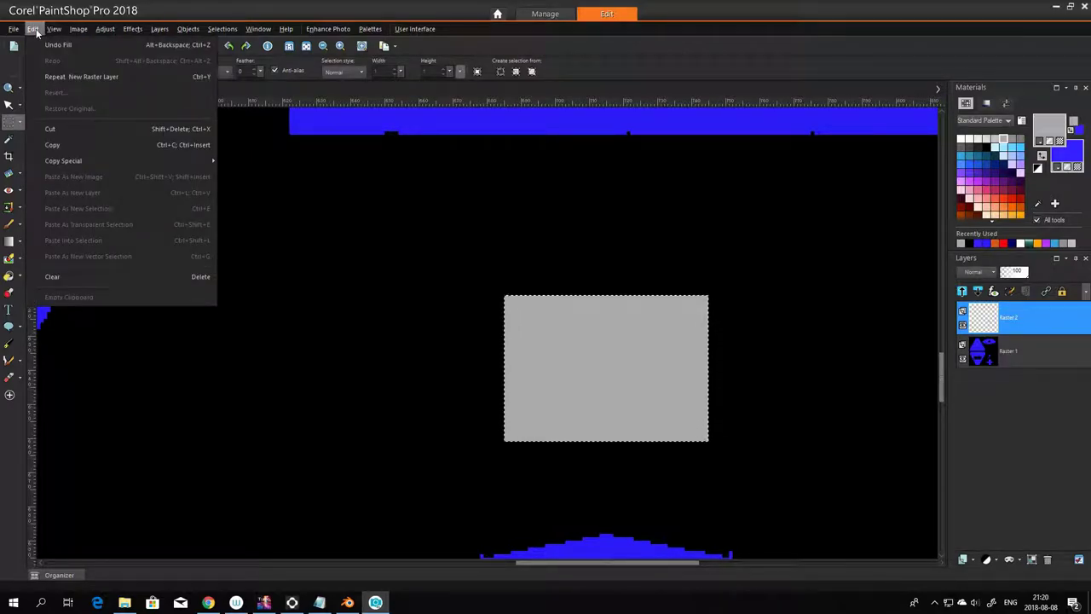
click(34, 30)
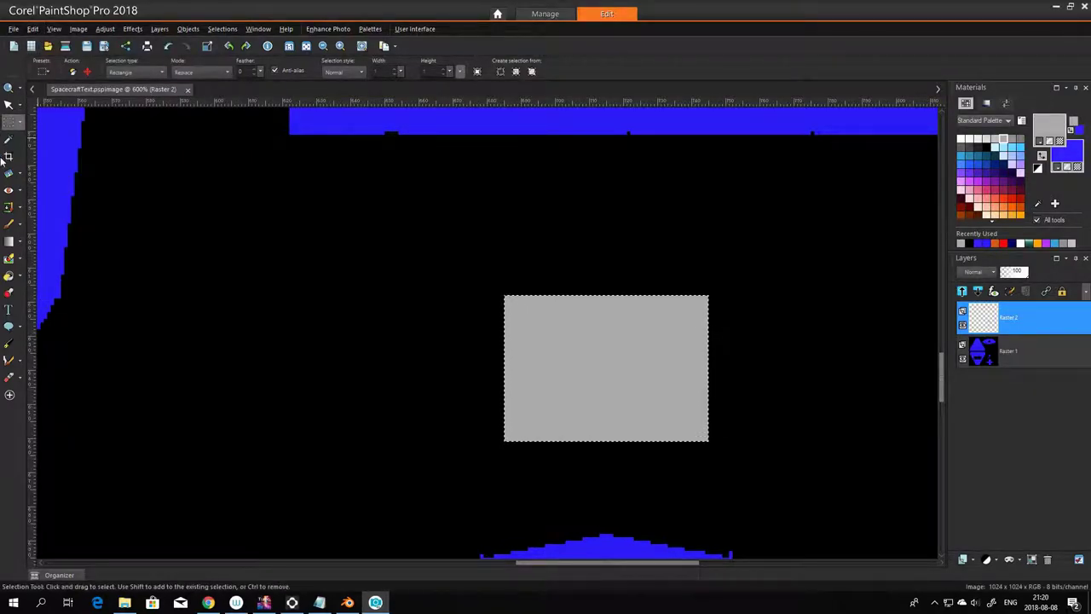
click(18, 124)
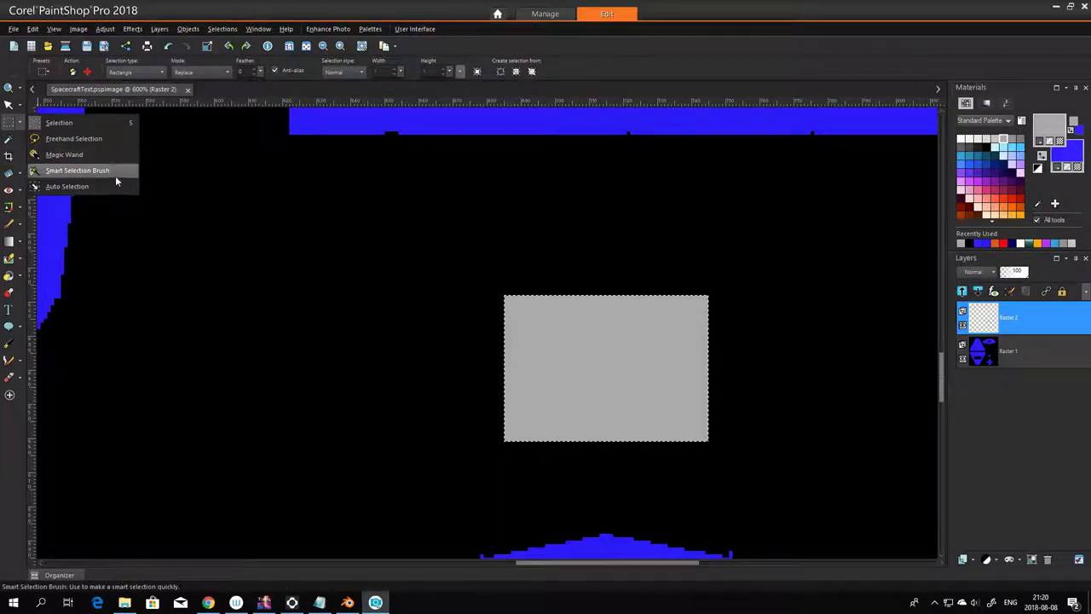
click(298, 243)
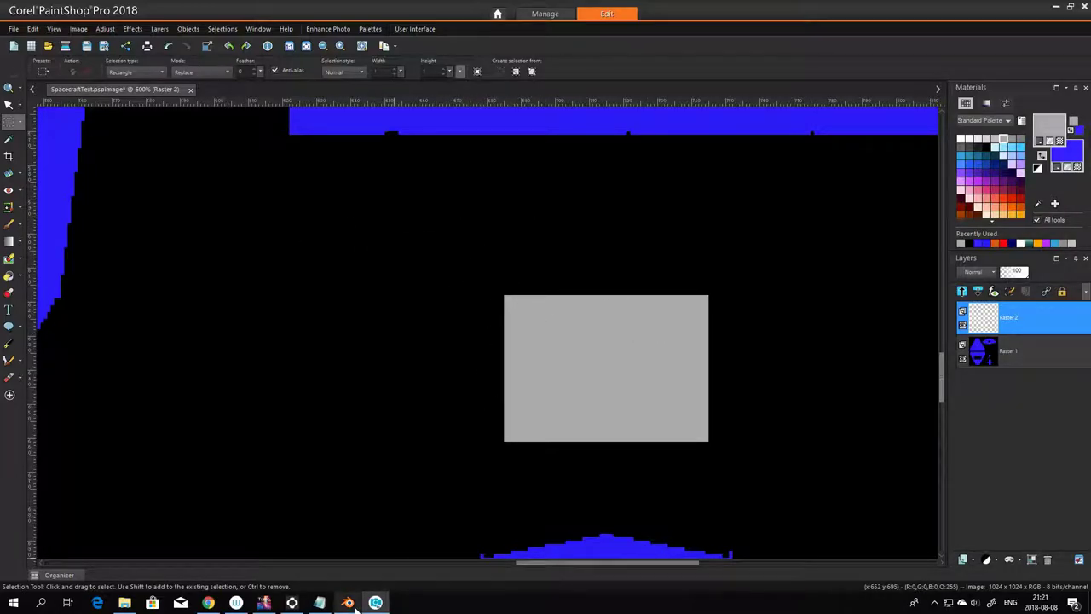
click(134, 30)
- Launch Filter Forge on Raster 2, then zoom and pan the preview around the white panel
mouse_move(212, 262)
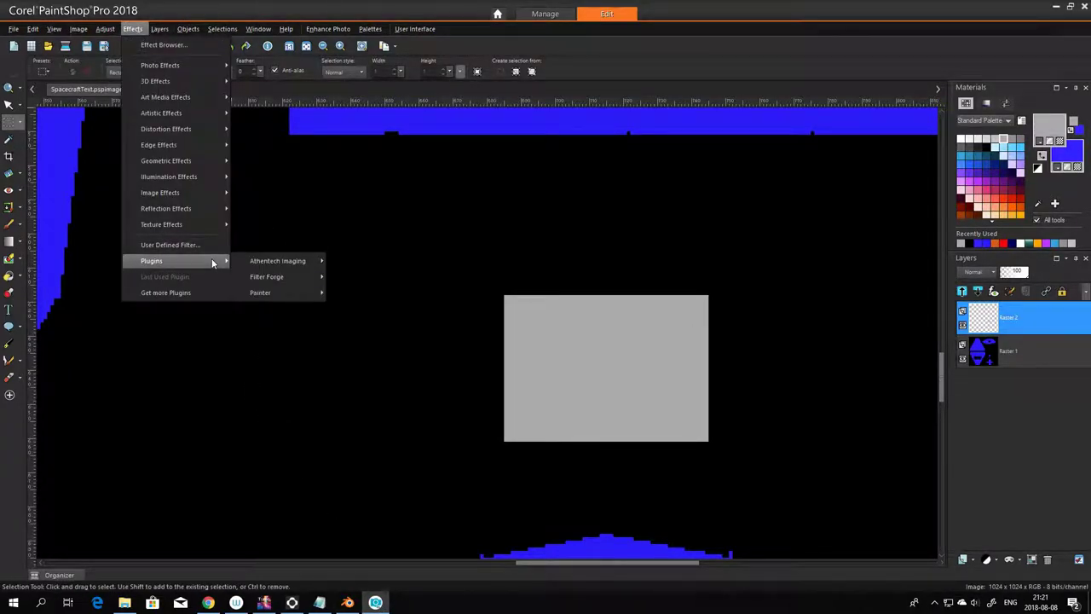
mouse_move(260, 276)
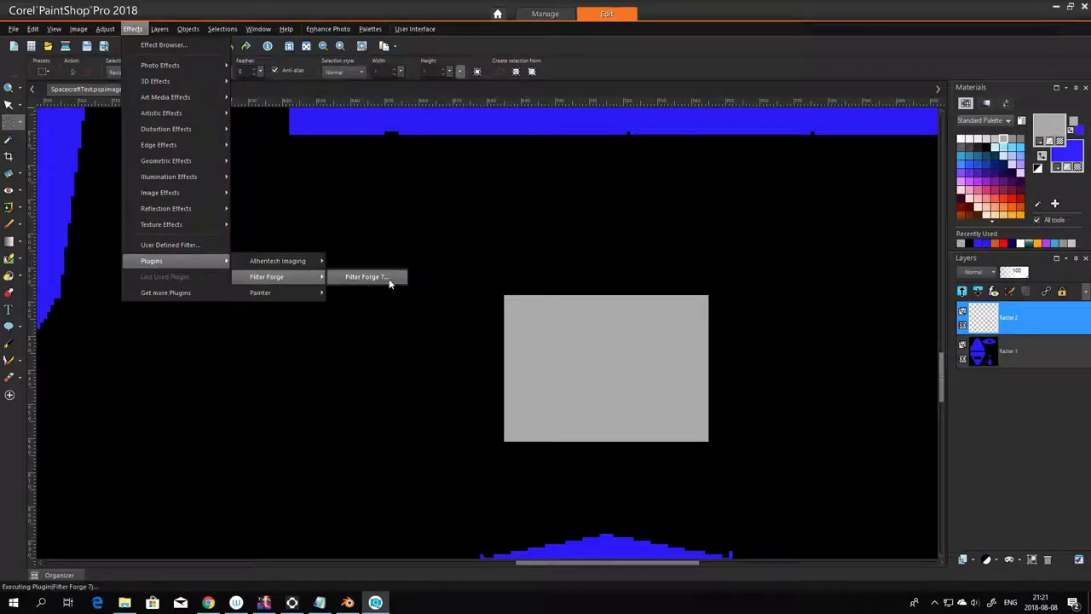
click(388, 280)
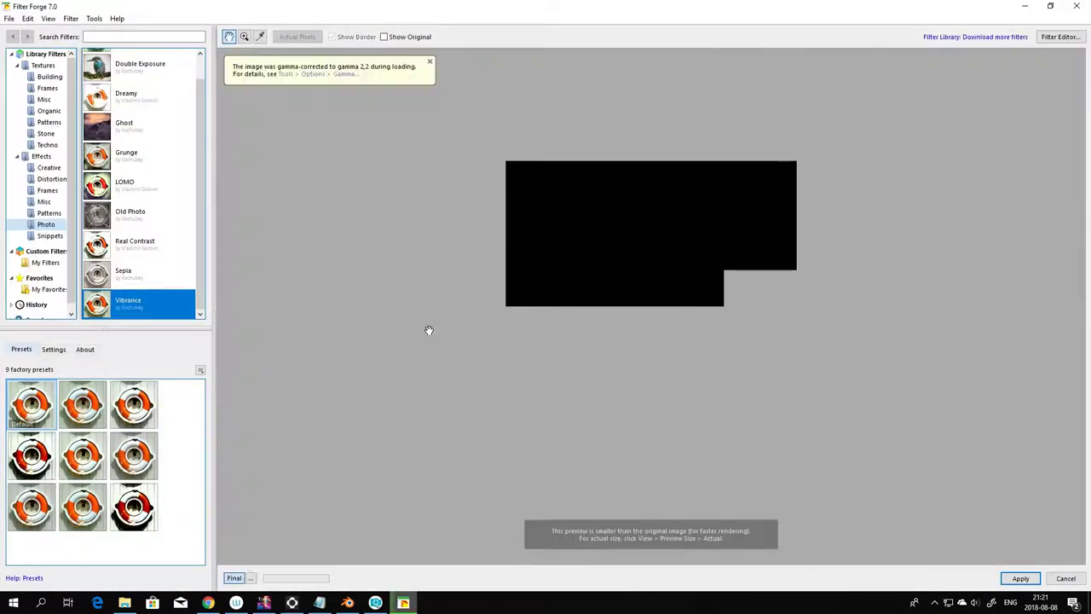
scroll(747, 429, up, 2)
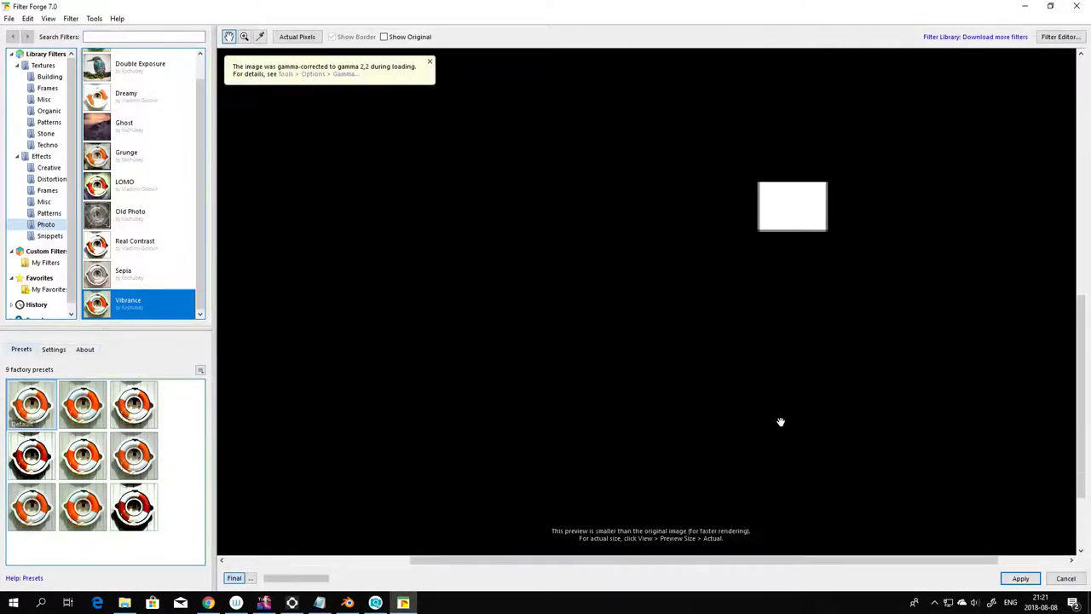
scroll(786, 324, down, 2)
scroll(792, 380, up, 2)
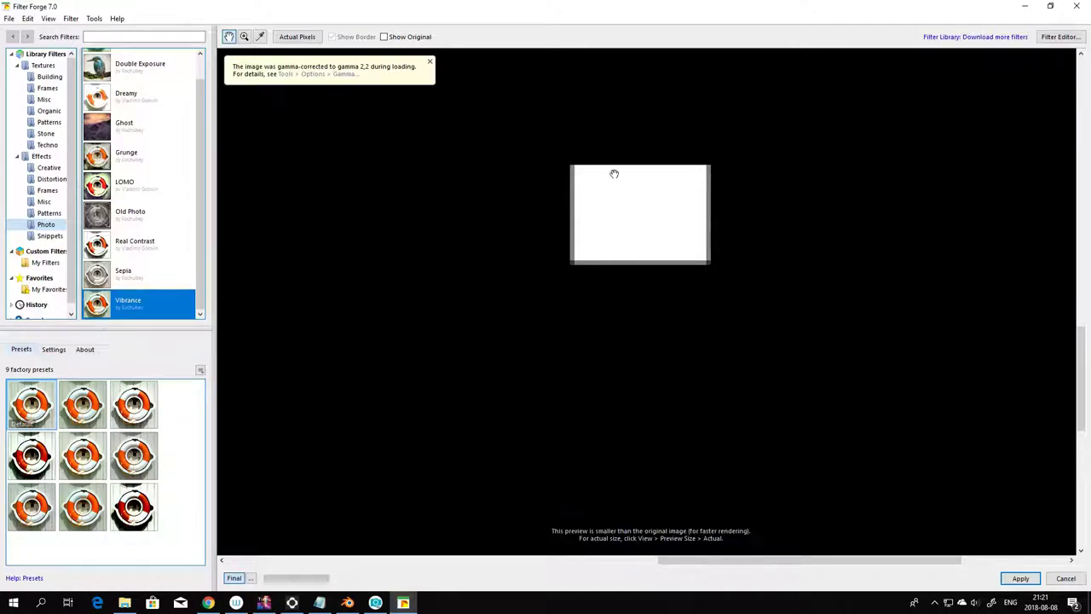
click(244, 36)
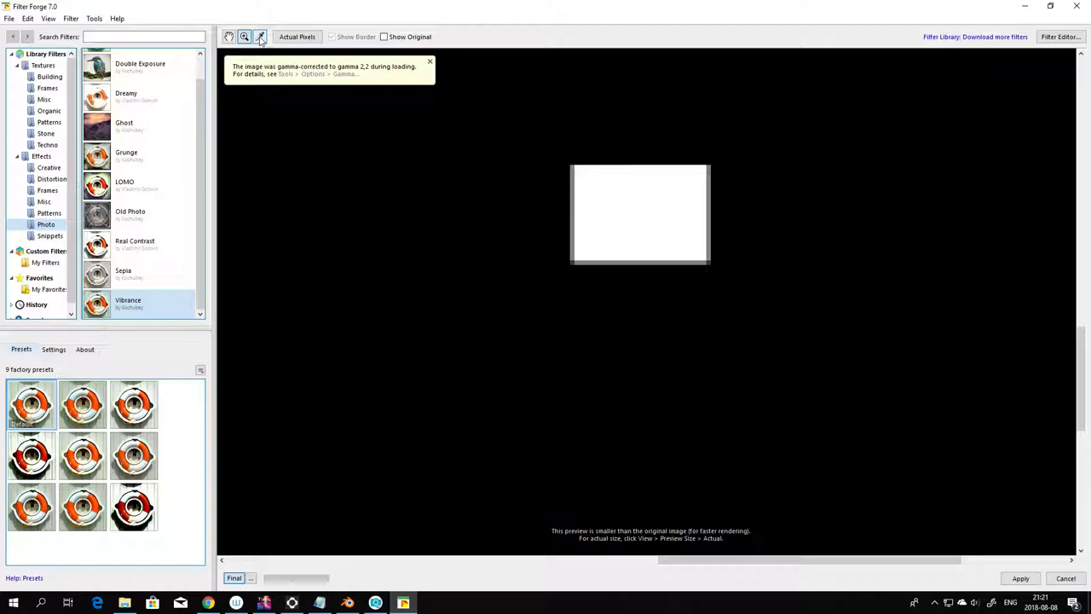
click(228, 37)
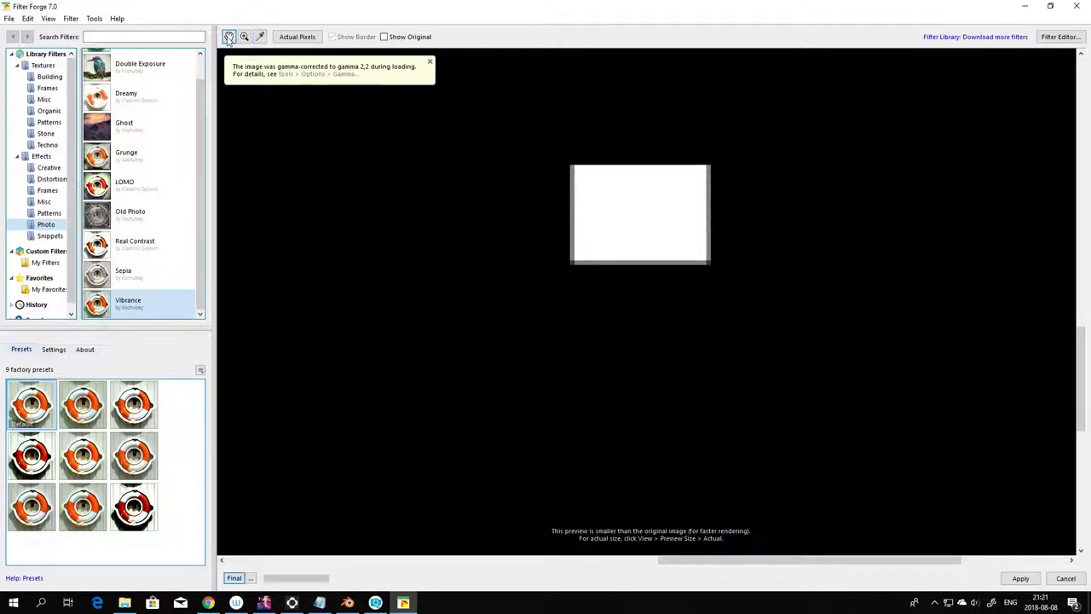
drag(578, 182, 571, 239)
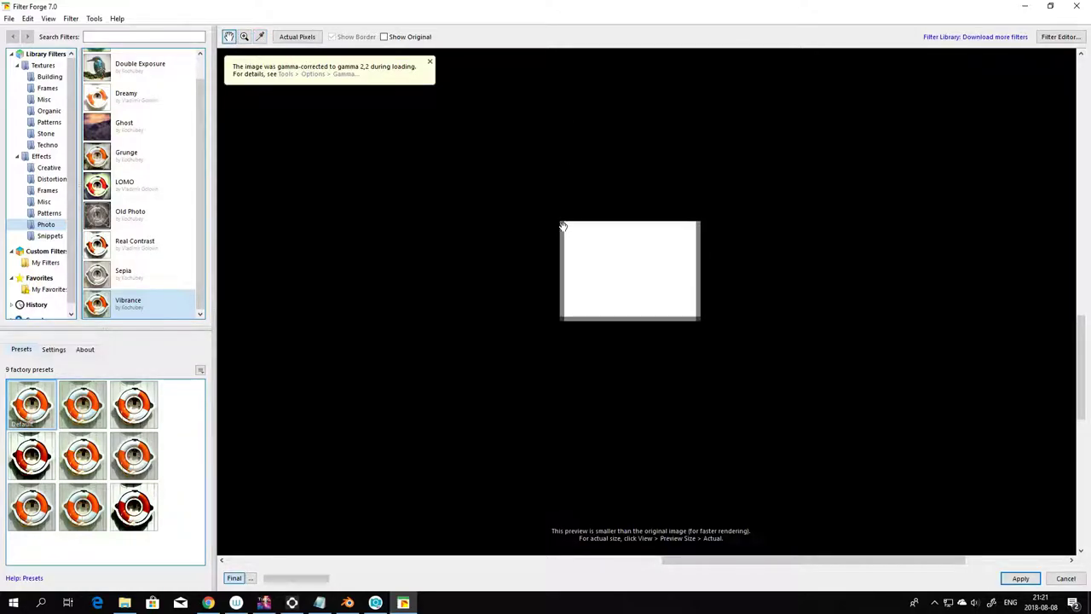
drag(667, 246, 680, 255)
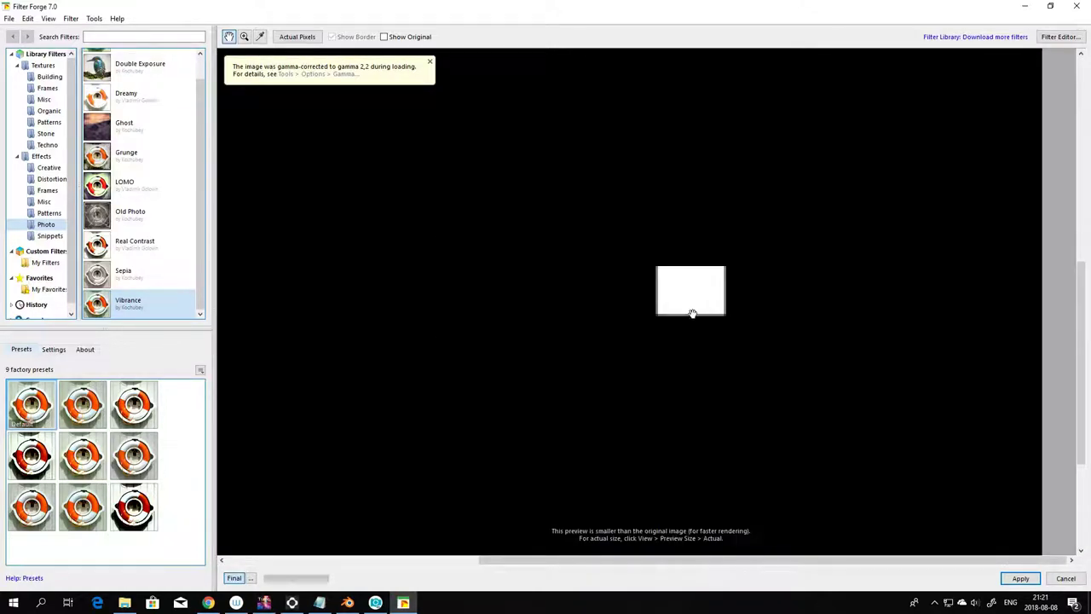
- Browse Building, Frames, Misc, Organic, Patterns and Stone, then preview Techno's Dark Metal Grid zoomed out
click(49, 77)
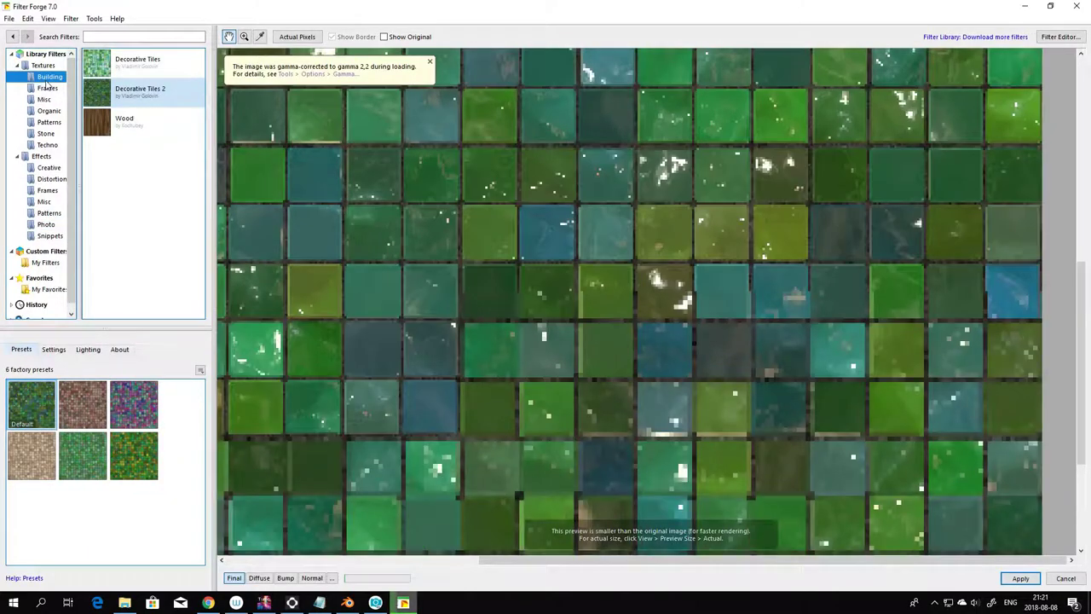
click(47, 87)
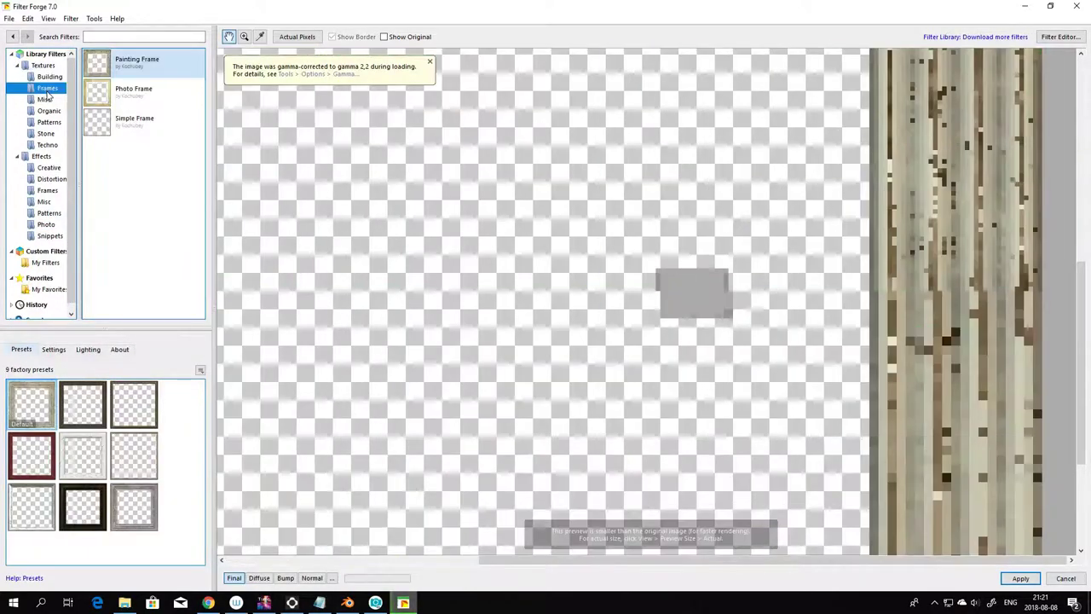
click(45, 100)
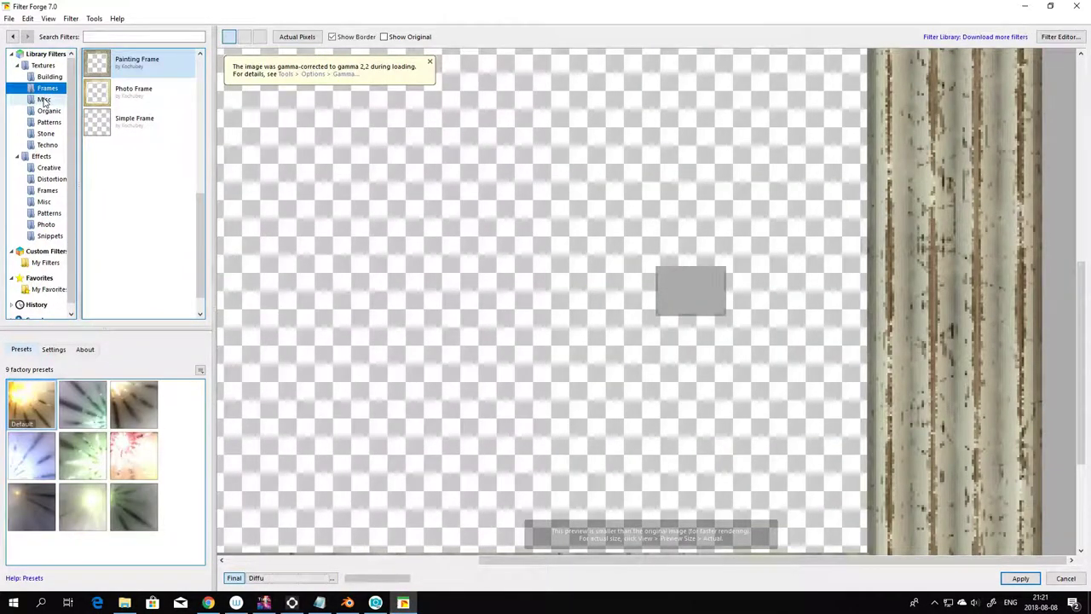
click(48, 112)
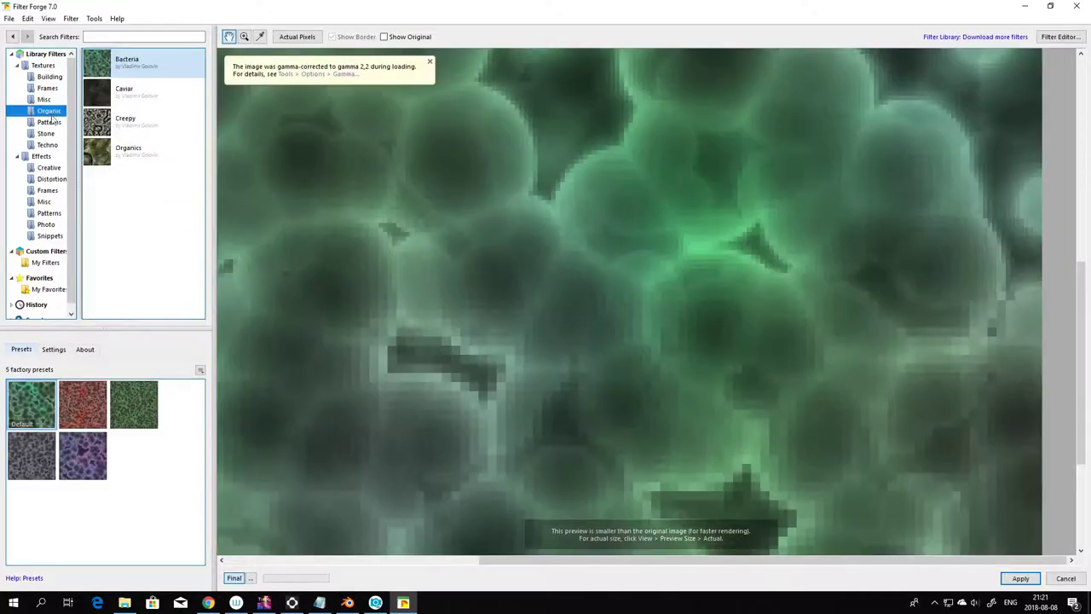
click(49, 122)
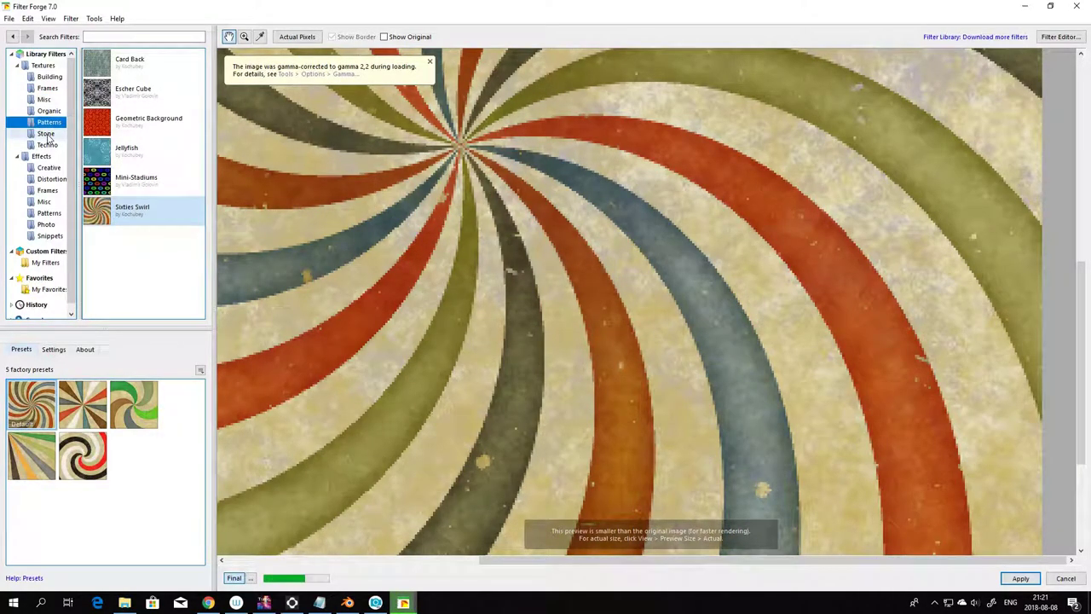
click(47, 135)
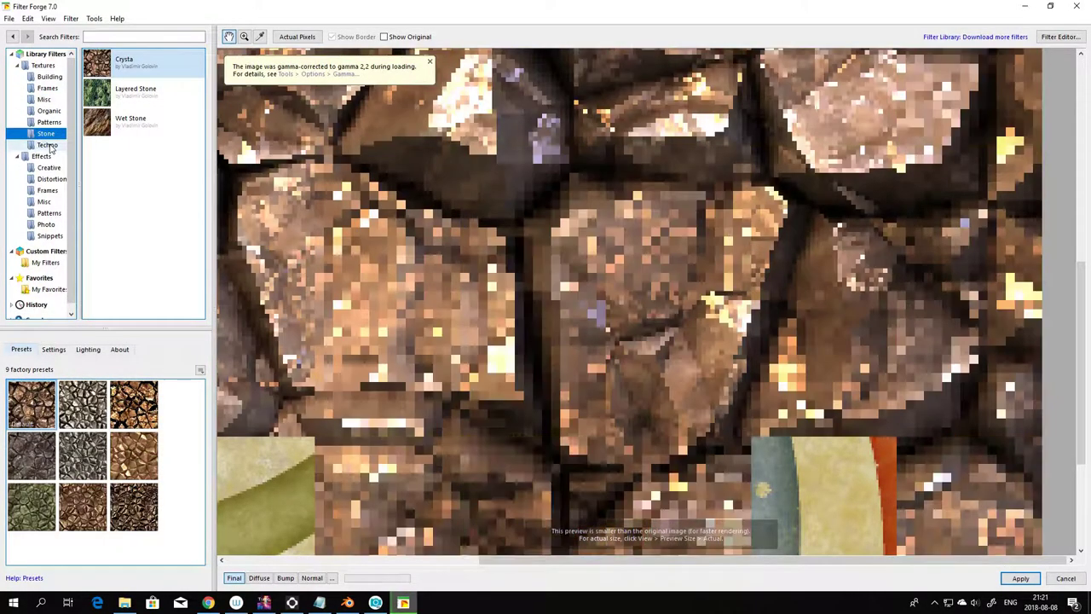
click(47, 145)
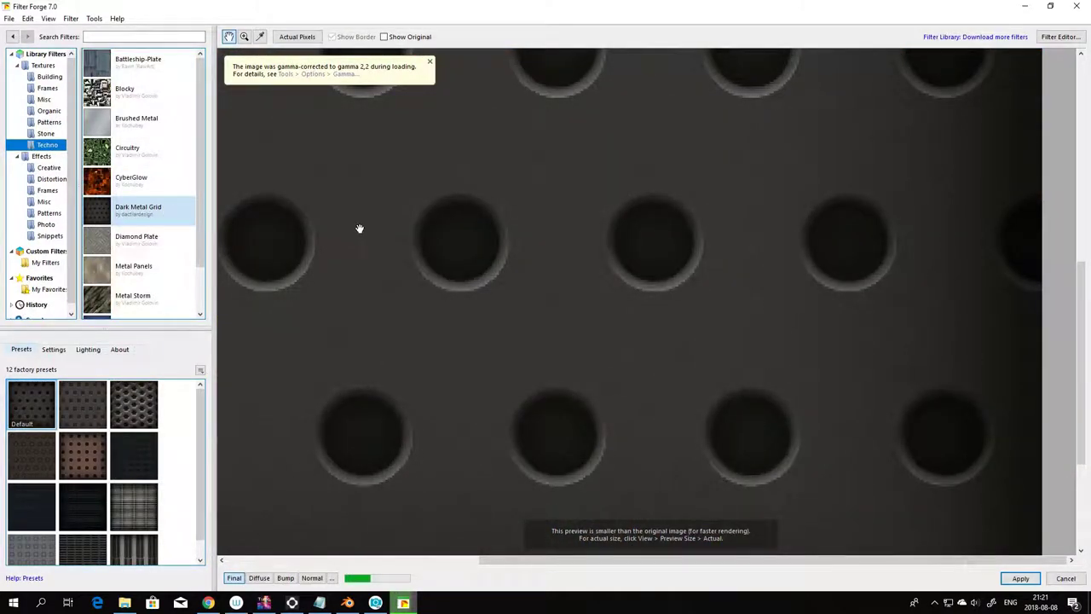
scroll(577, 205, down, 2)
scroll(706, 261, down, 1)
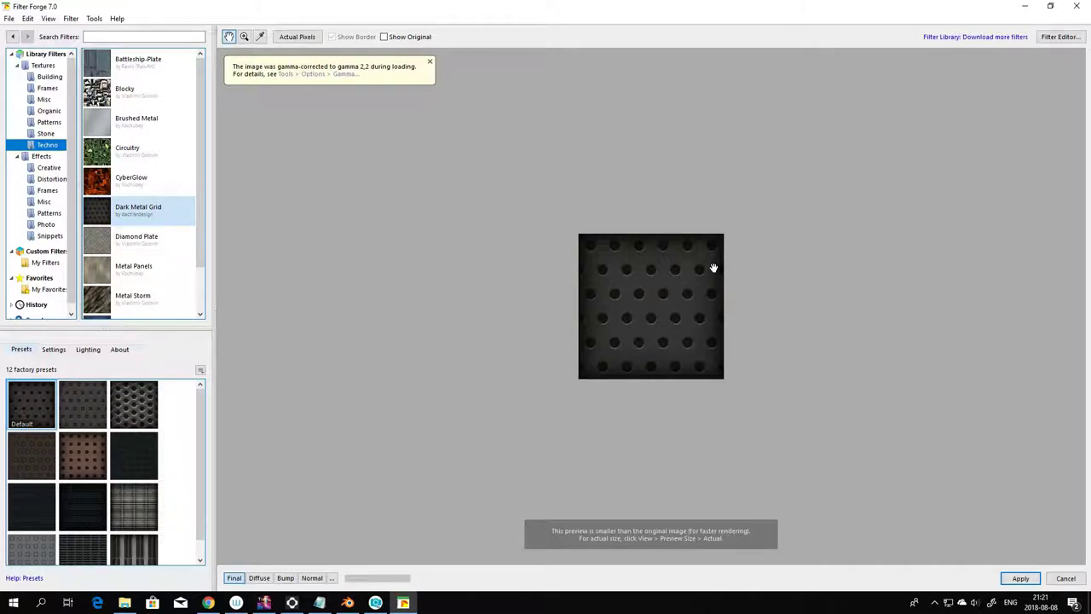
scroll(713, 268, up, 1)
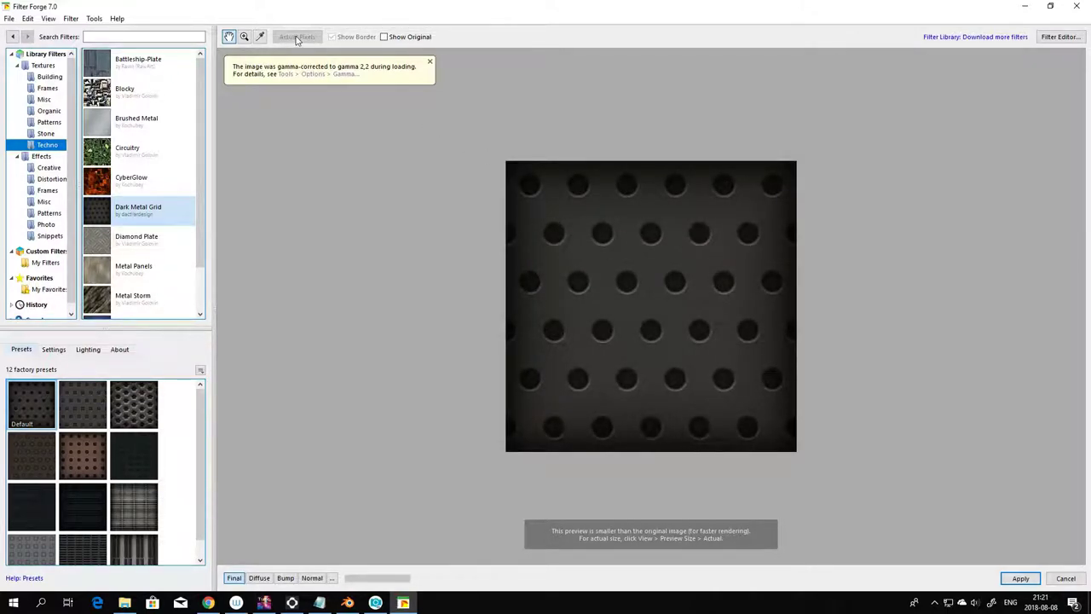
drag(409, 141, 435, 186)
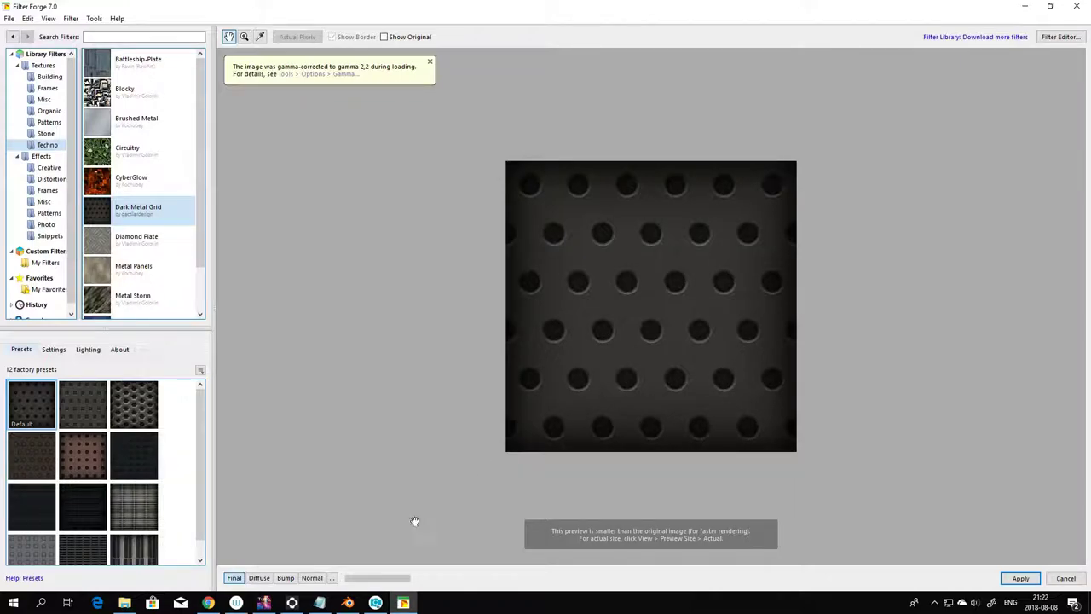
click(332, 578)
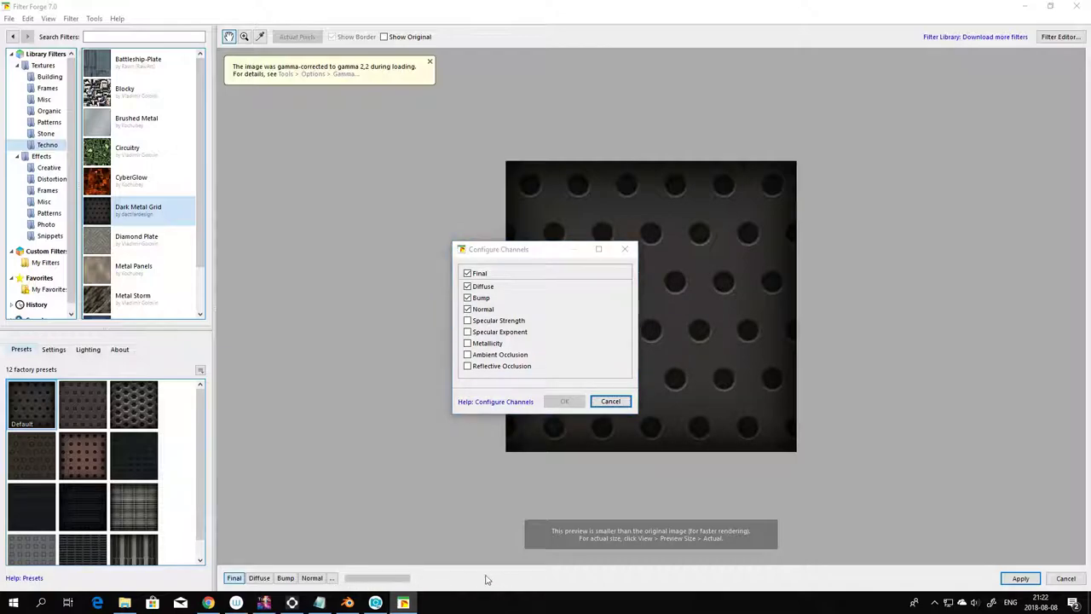
click(616, 402)
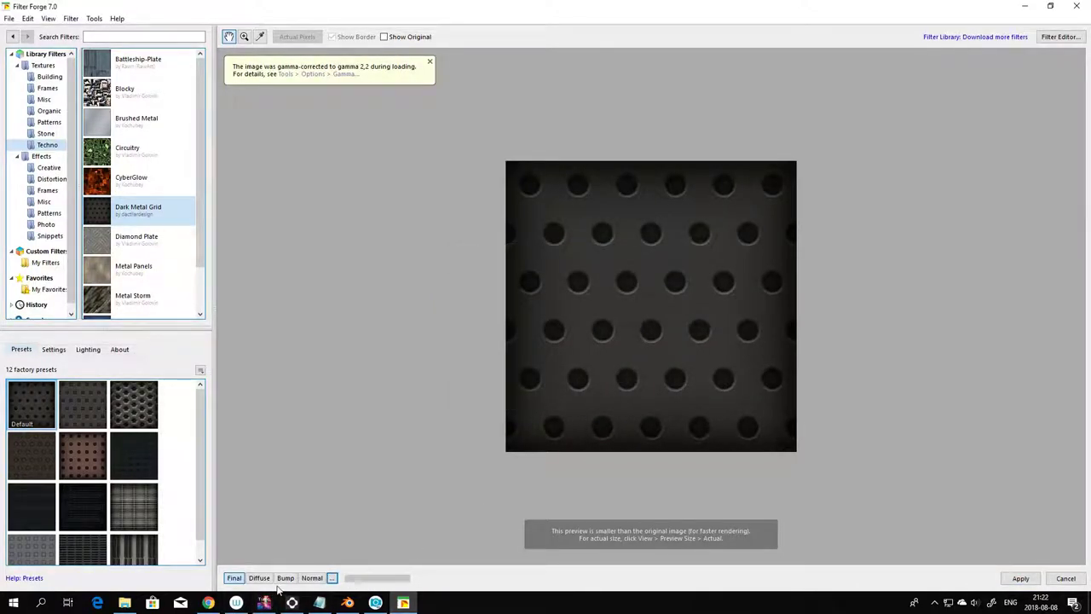
mouse_move(236, 603)
scroll(168, 482, down, 1)
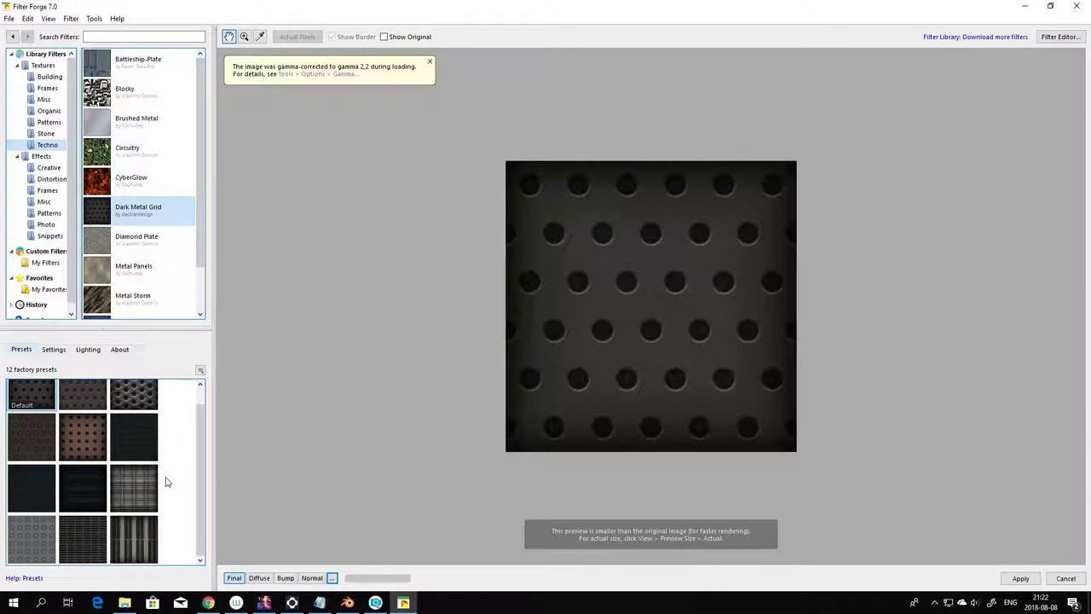
scroll(168, 482, up, 1)
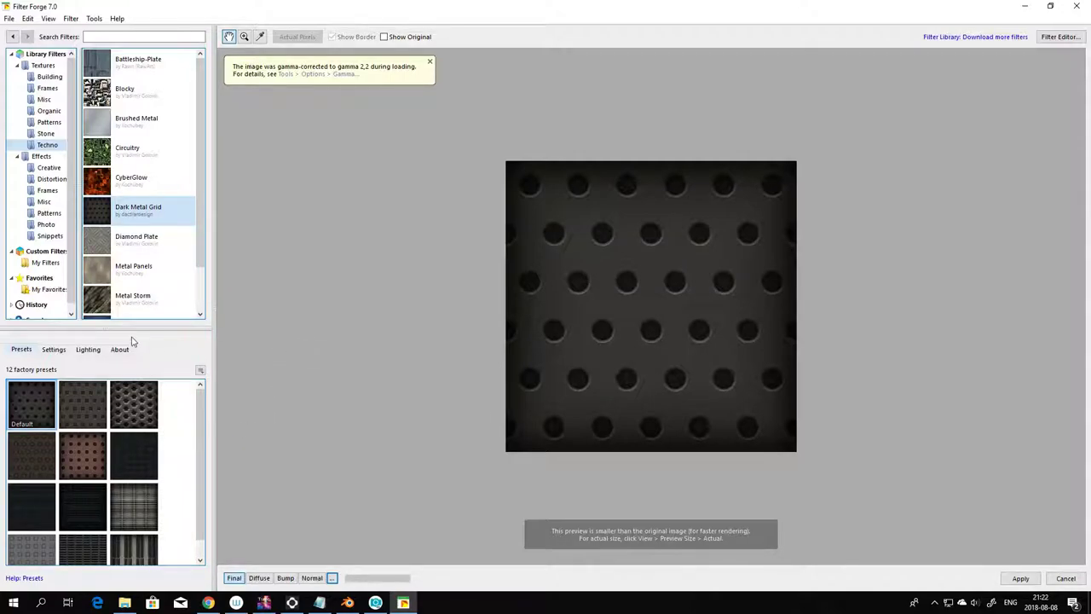
- Look through the Tools and Filter menus and apply View > Zoom to Fit to the preview
click(93, 19)
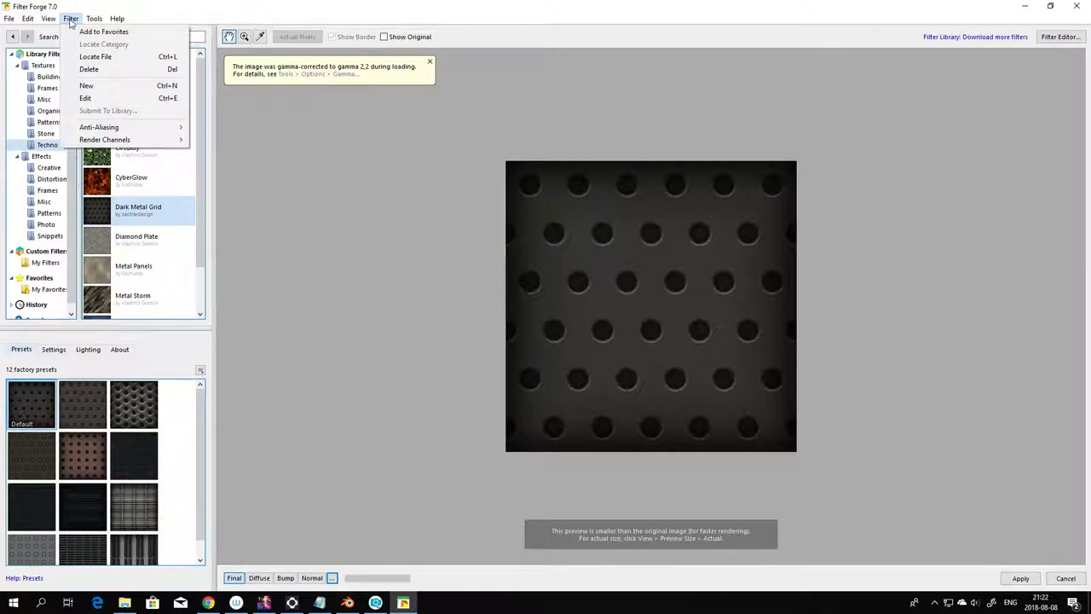
mouse_move(53, 23)
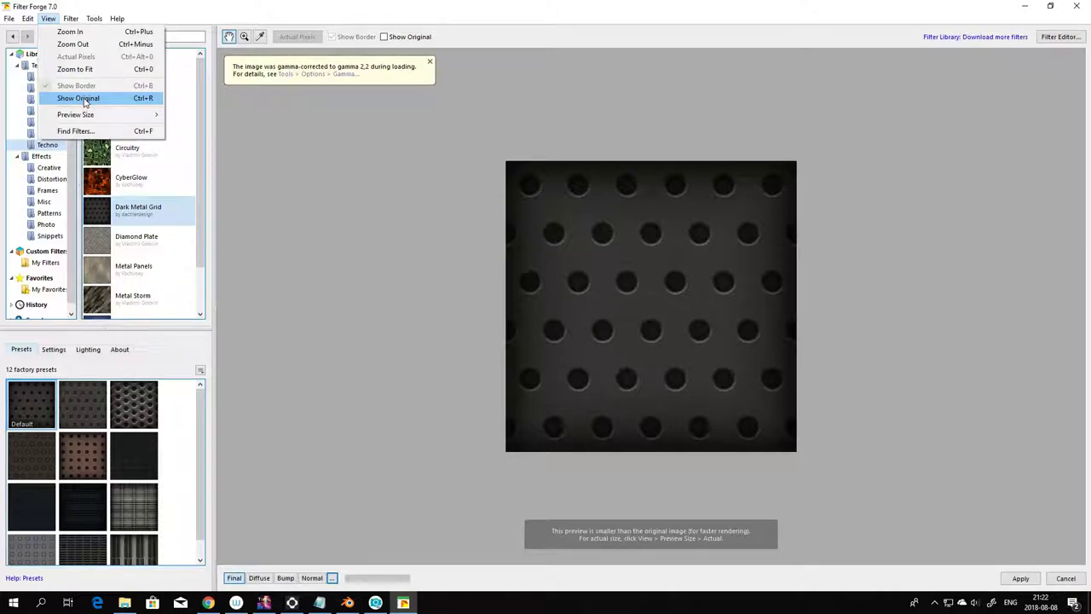
mouse_move(86, 119)
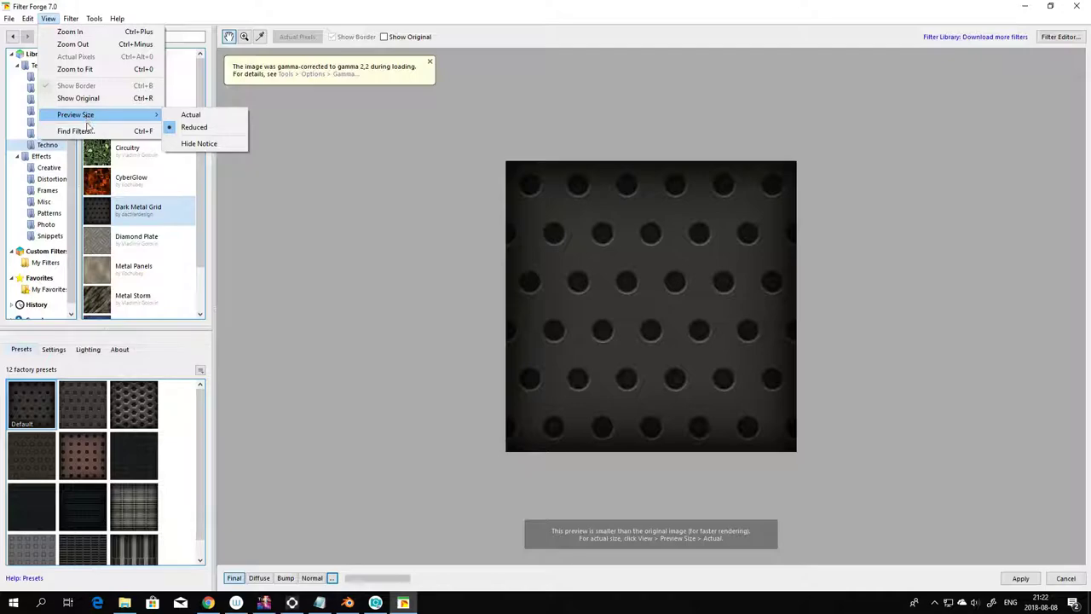
click(97, 73)
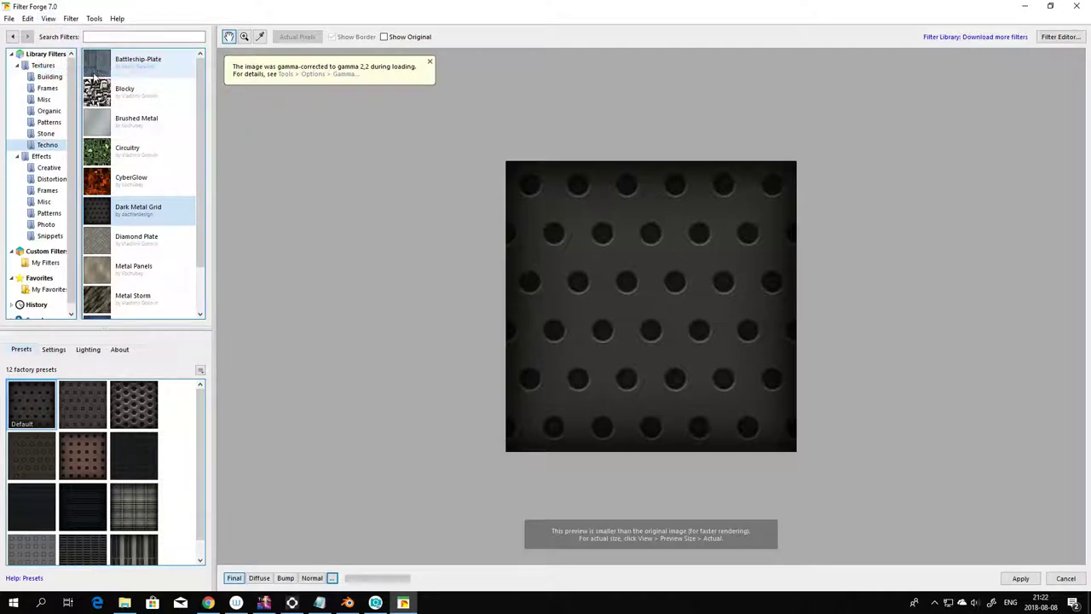
click(65, 19)
mouse_move(89, 18)
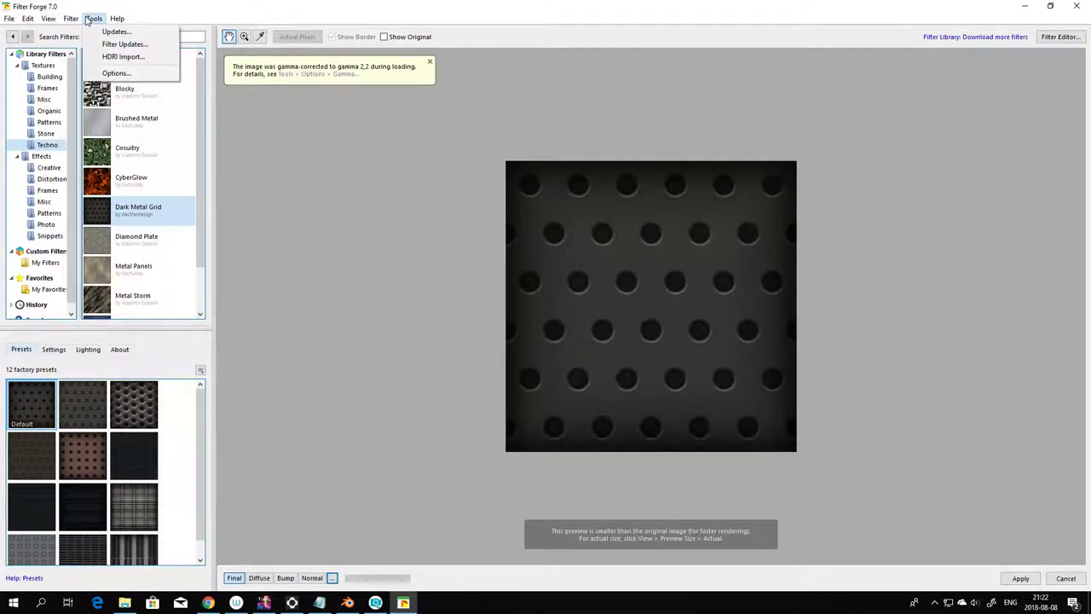
mouse_move(55, 21)
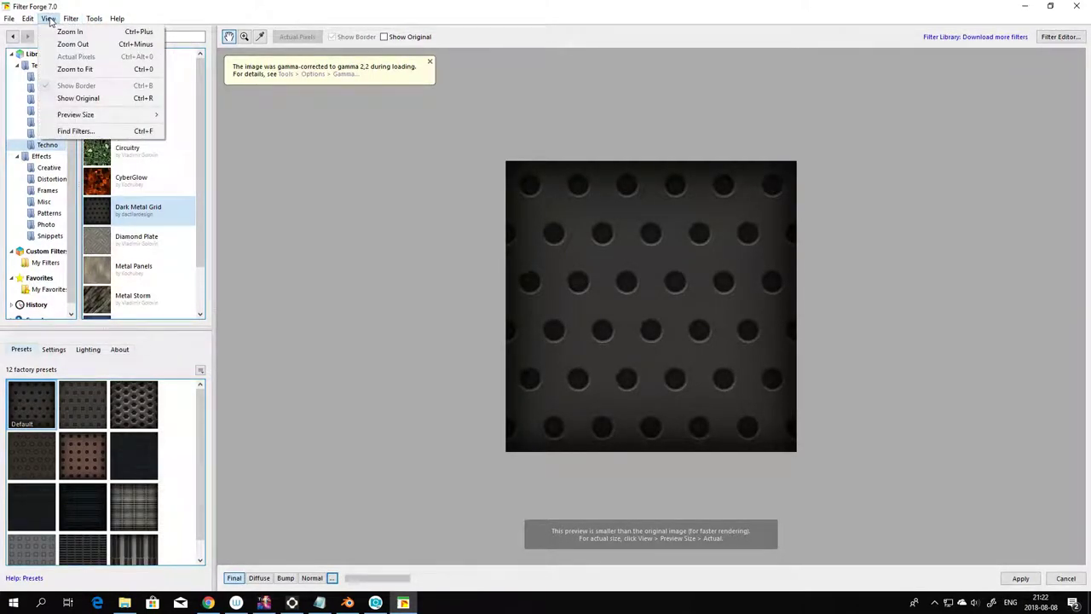
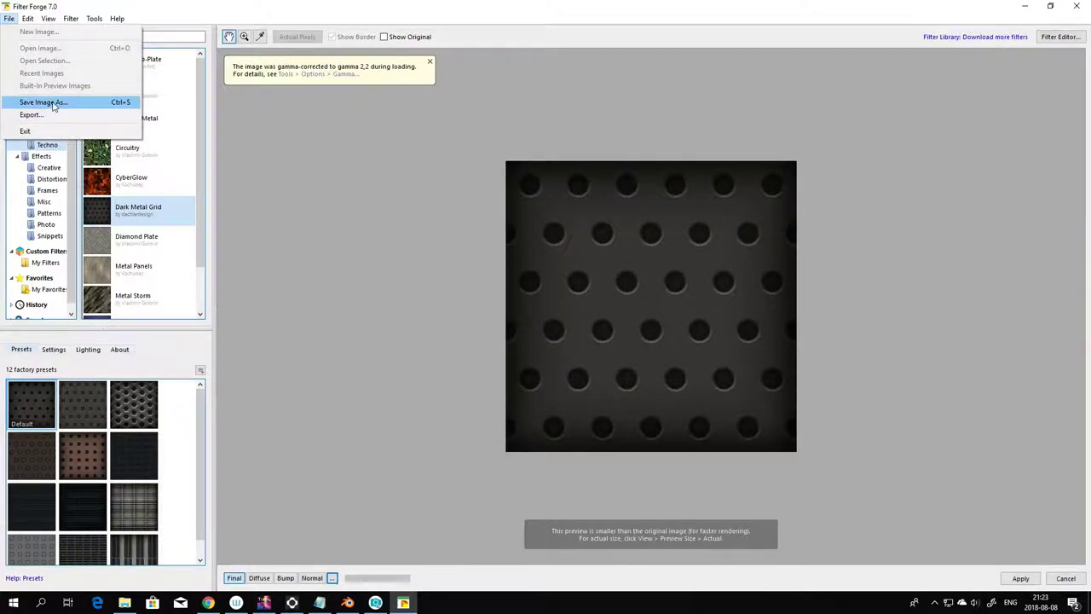
- Dismiss the file options, browse Creative, Distortion and Frames filters, and preview Peeling Paint
click(298, 213)
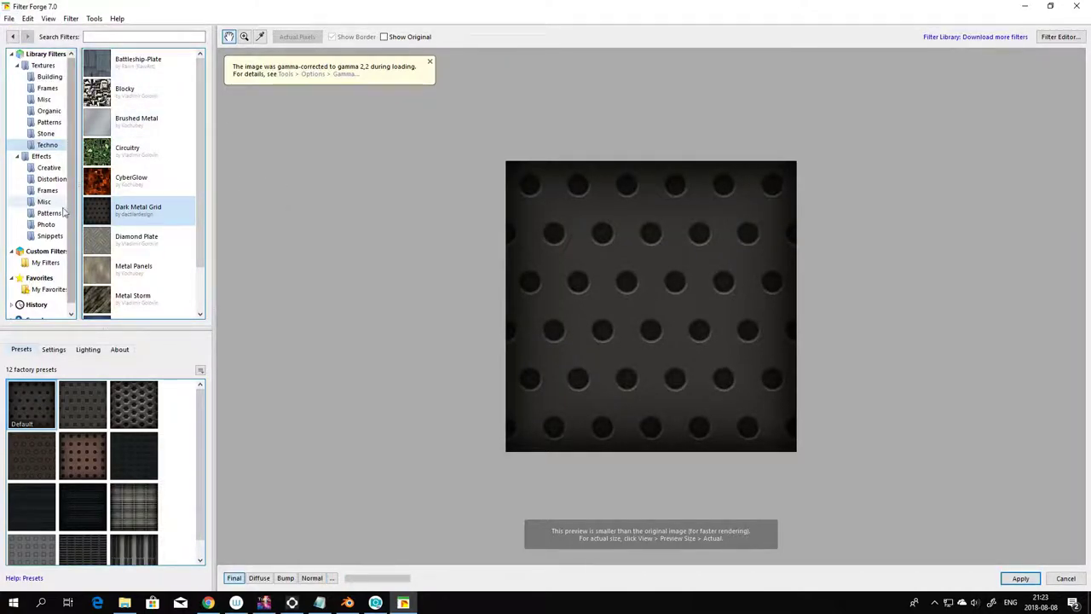
click(49, 161)
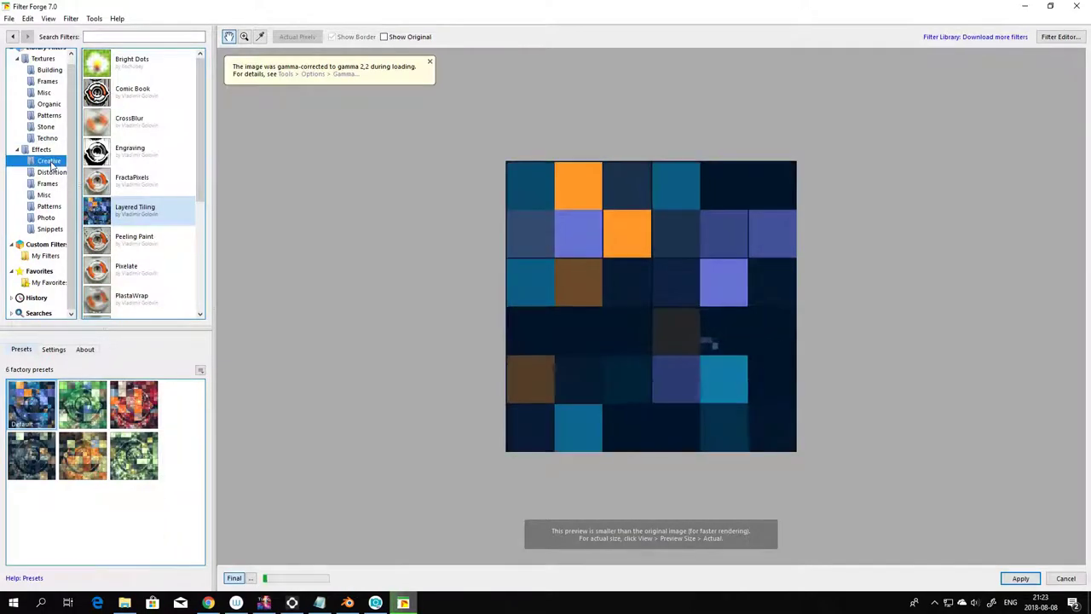
click(51, 173)
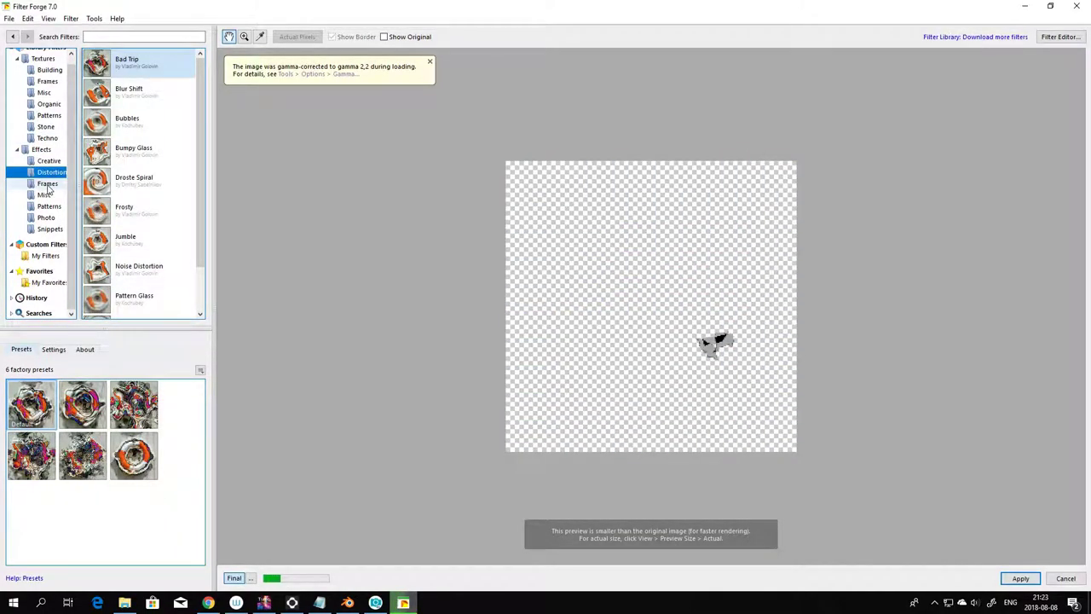
click(48, 186)
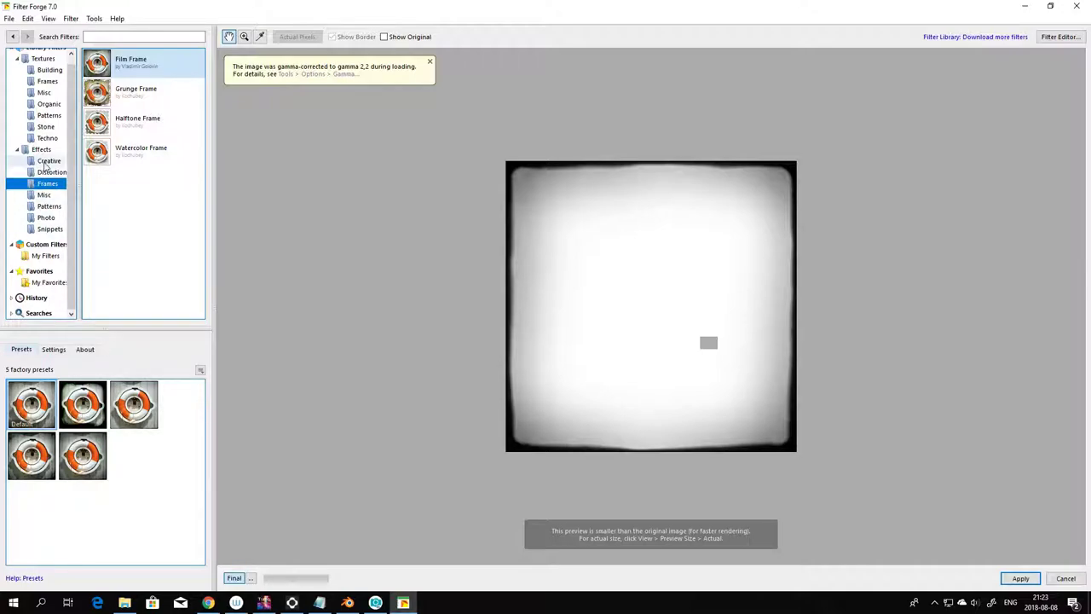
click(48, 161)
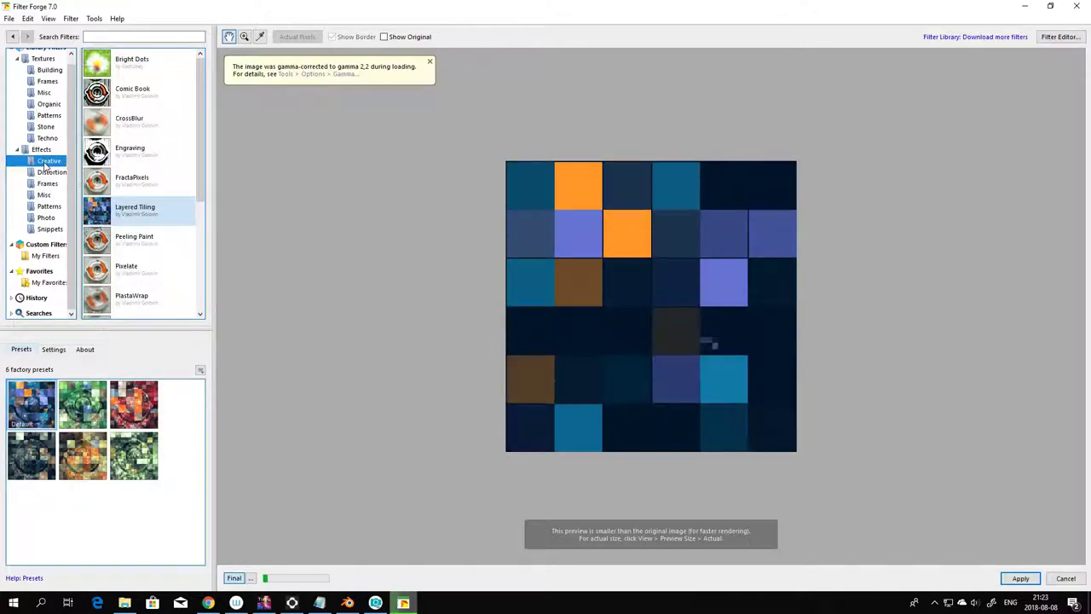
click(102, 242)
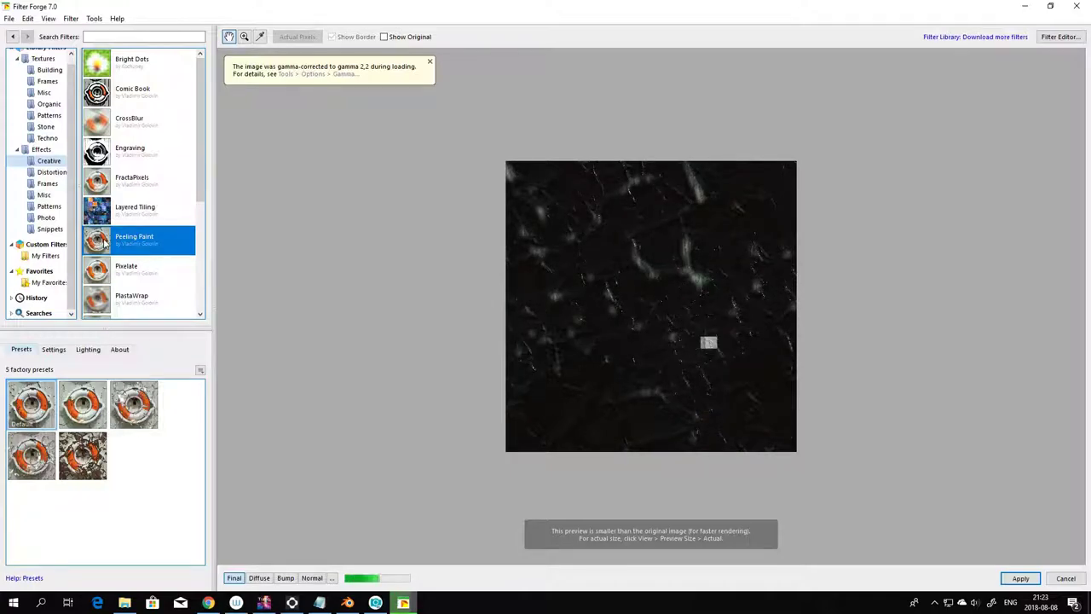
- Browse the Frames, Patterns, Photo and Snippets effect filters without applying any
scroll(127, 282, down, 3)
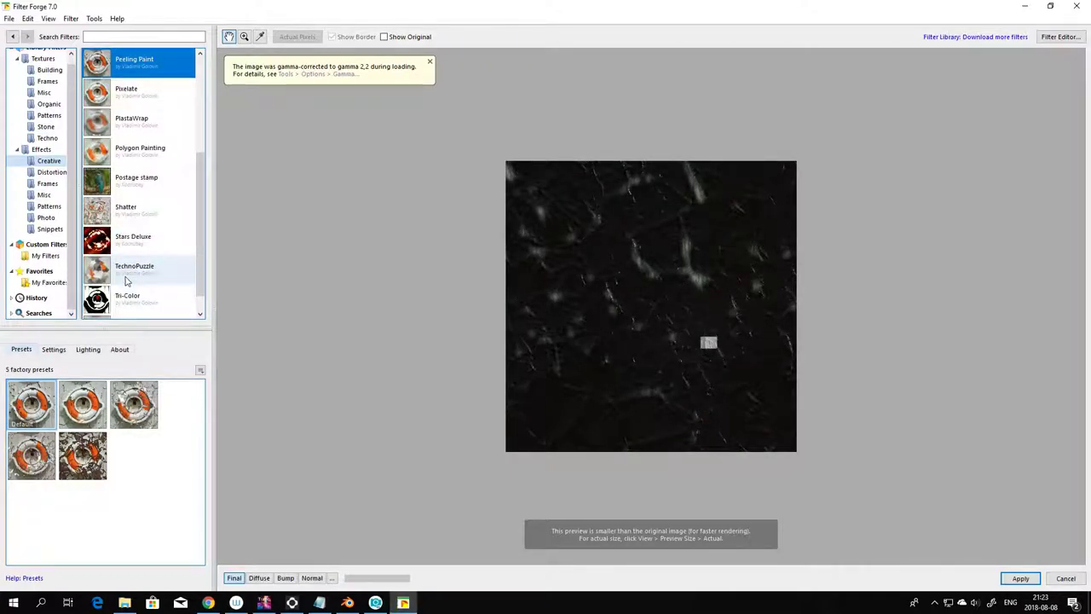
scroll(126, 281, down, 1)
scroll(156, 222, up, 4)
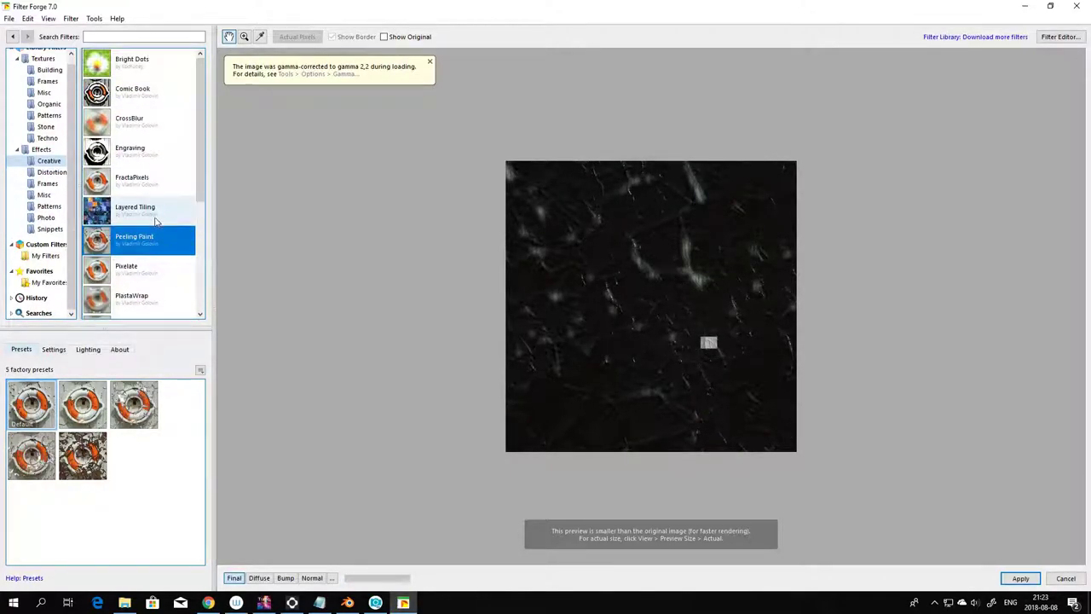
scroll(42, 191, up, 1)
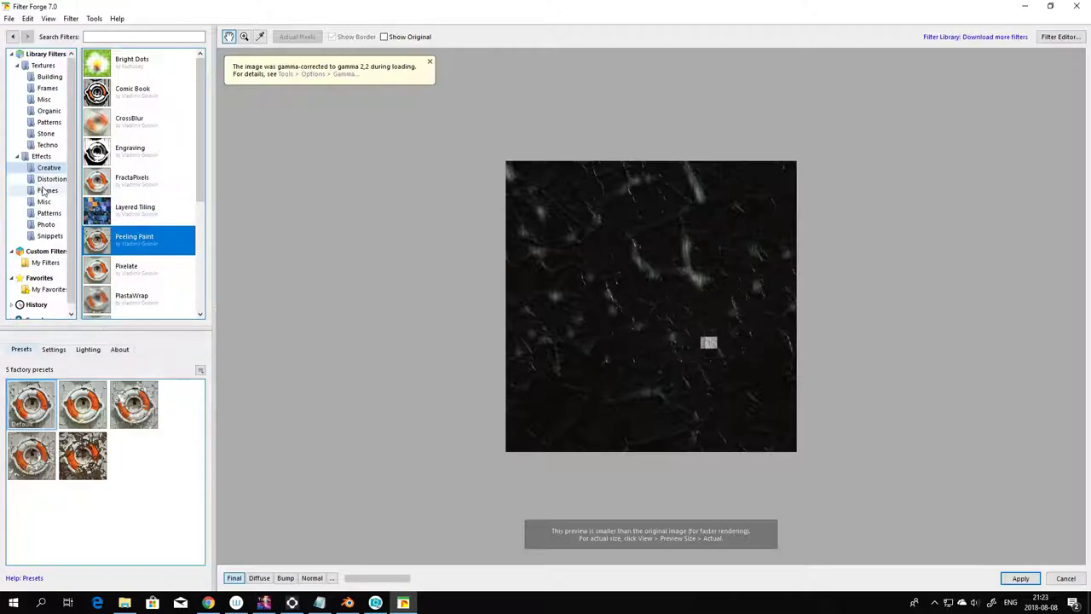
click(46, 190)
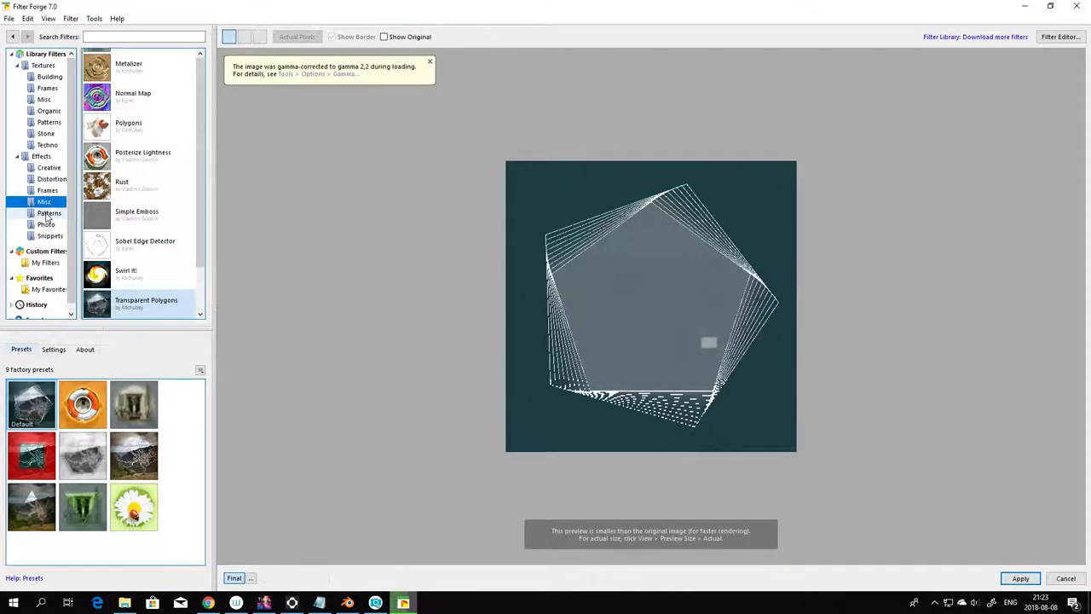
click(48, 214)
click(46, 225)
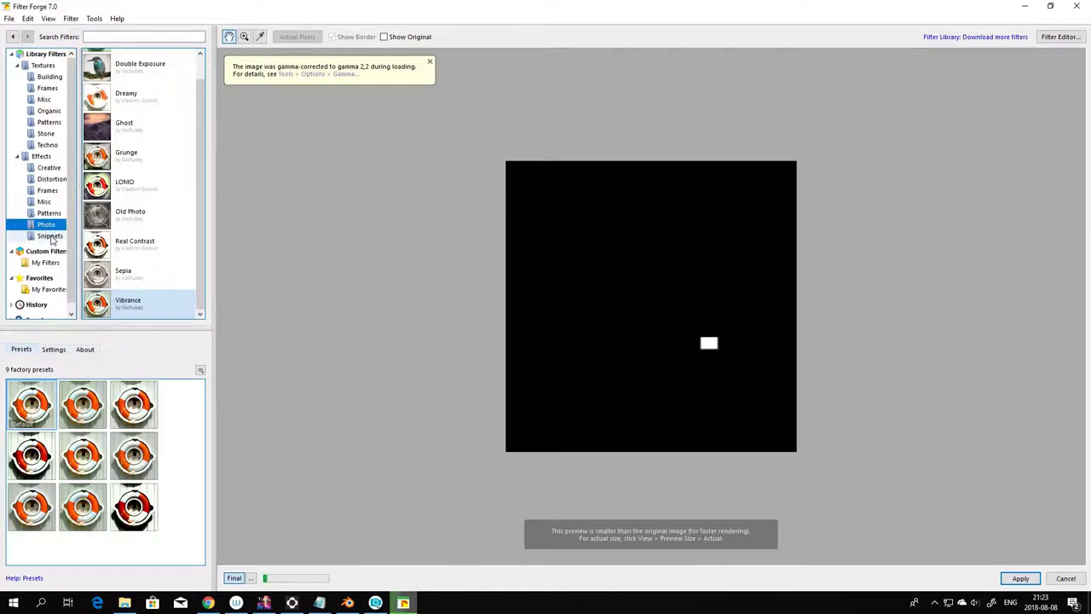
click(50, 235)
- Close Filter Forge and drag a rectangle selection around the grey box
click(1078, 7)
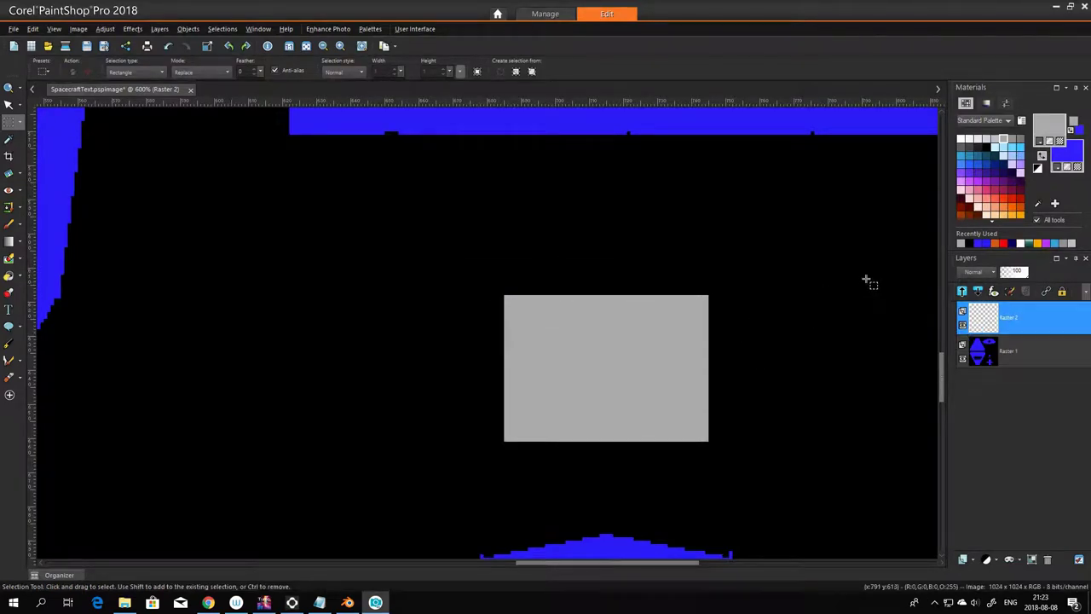
mouse_move(1036, 321)
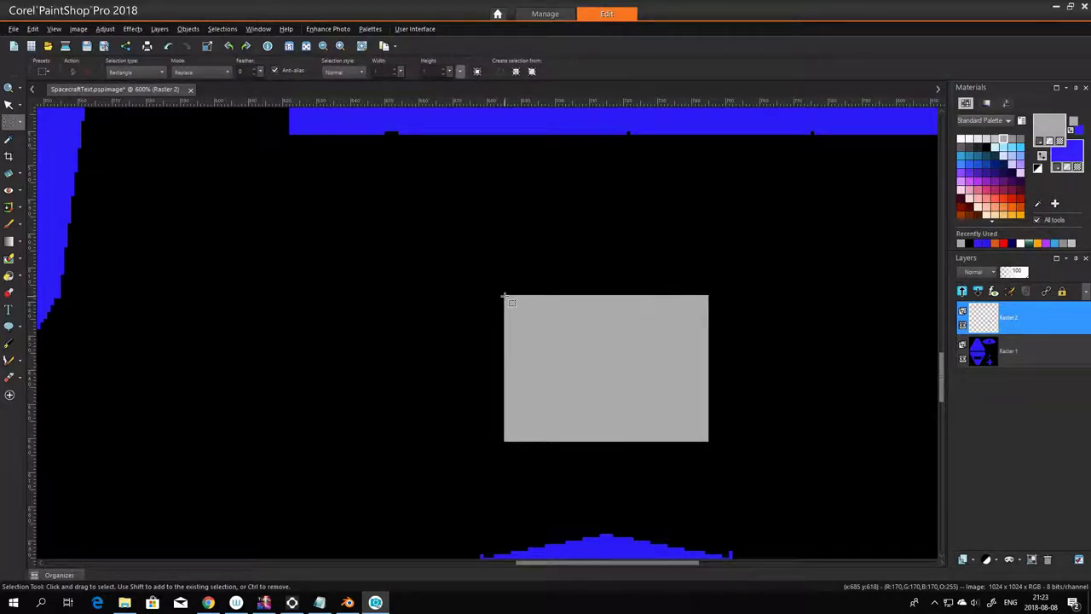
drag(502, 295, 708, 441)
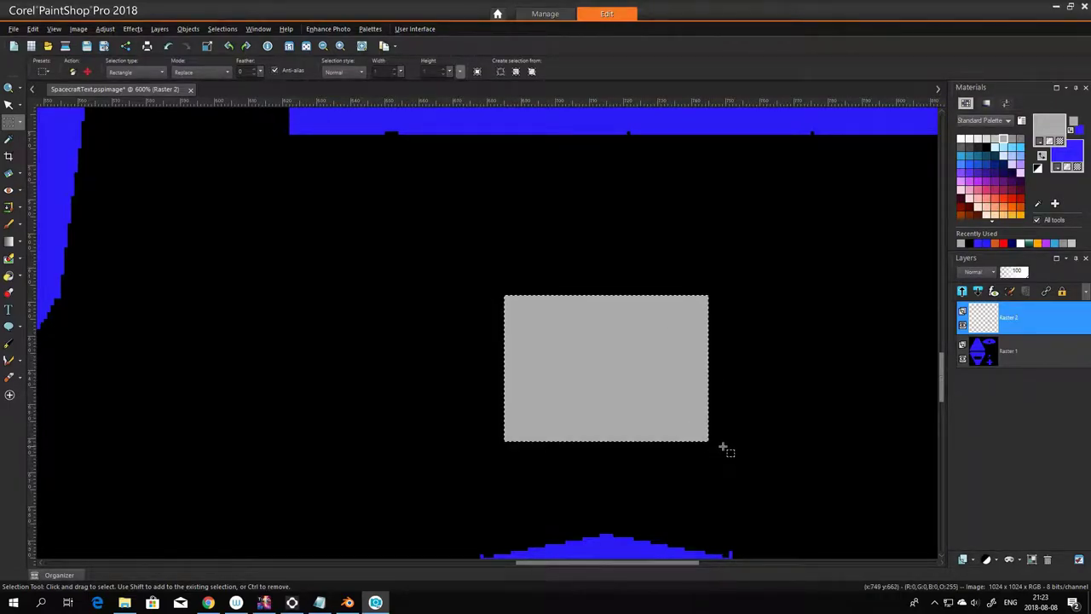
- Launch Filter Forge 7 from Effects > Plugins on the selection
click(130, 29)
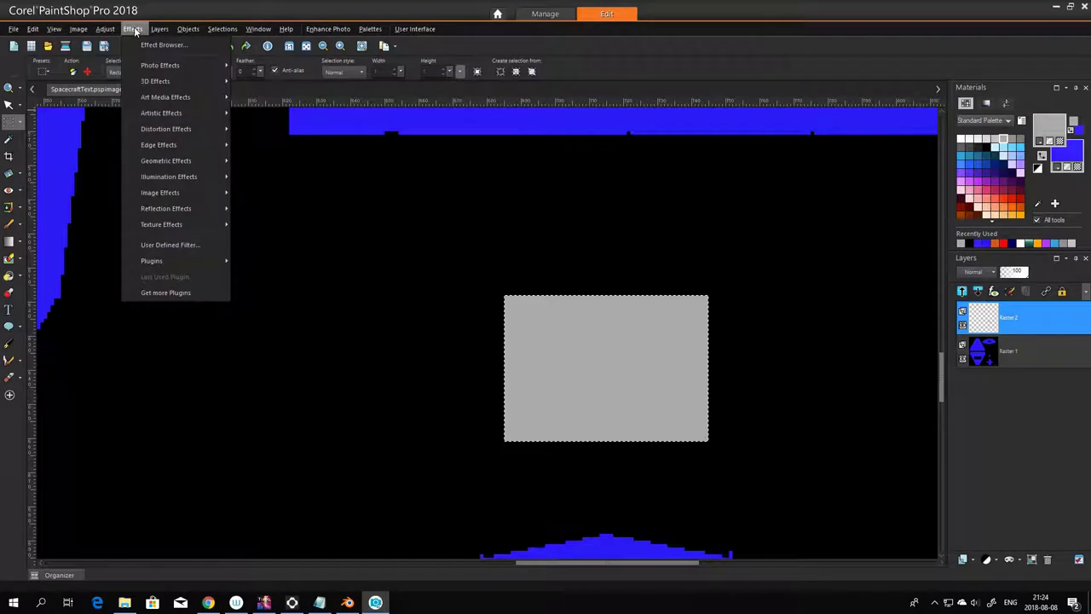
mouse_move(176, 260)
mouse_move(294, 276)
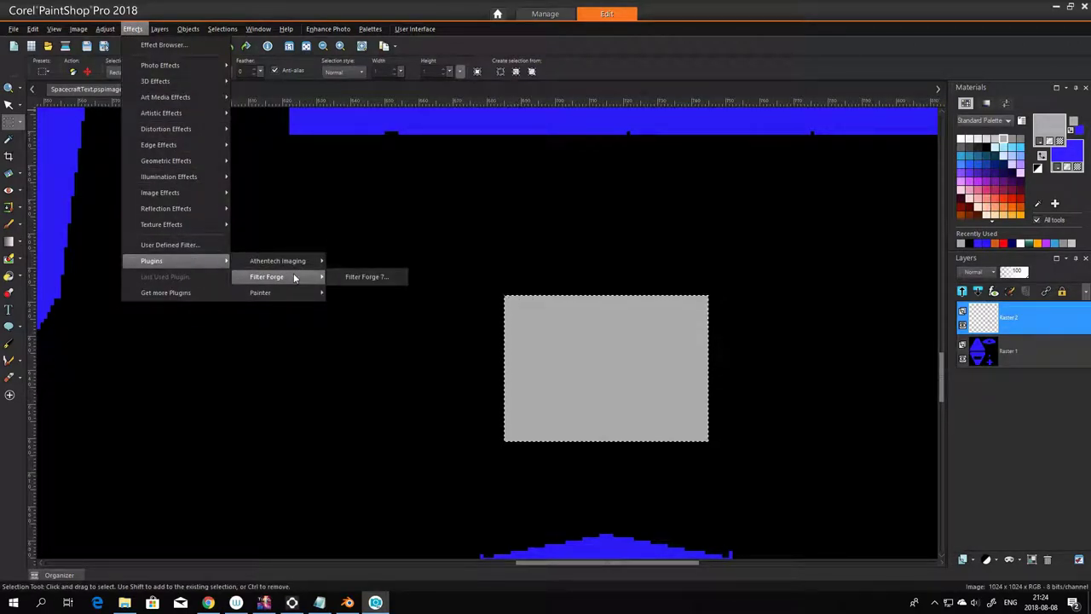
click(386, 278)
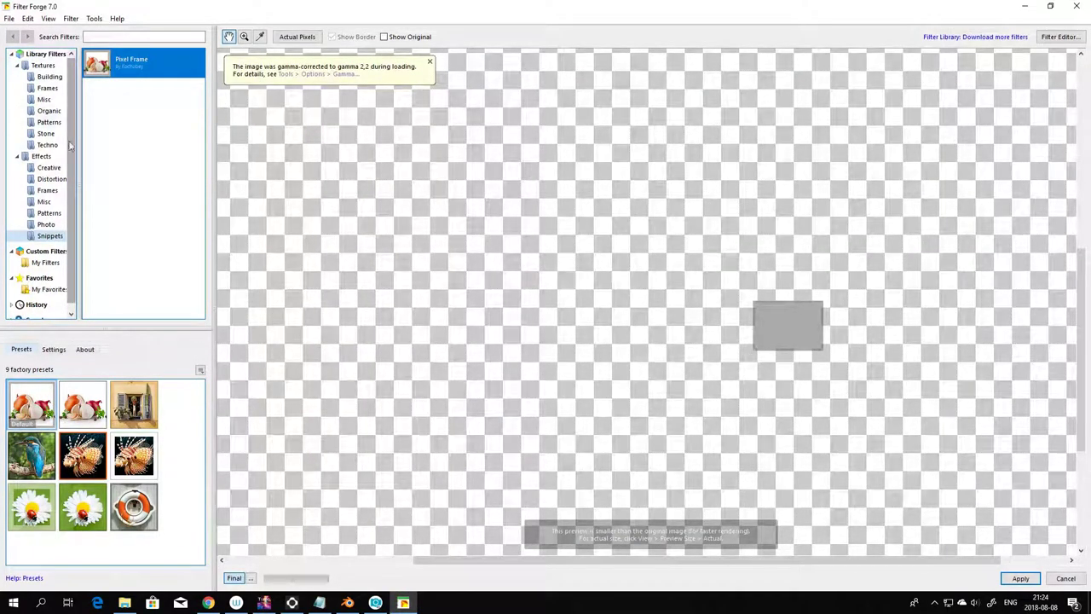
- Browse the Frames and Techno textures and try a Dark Metal Grid preset
click(47, 88)
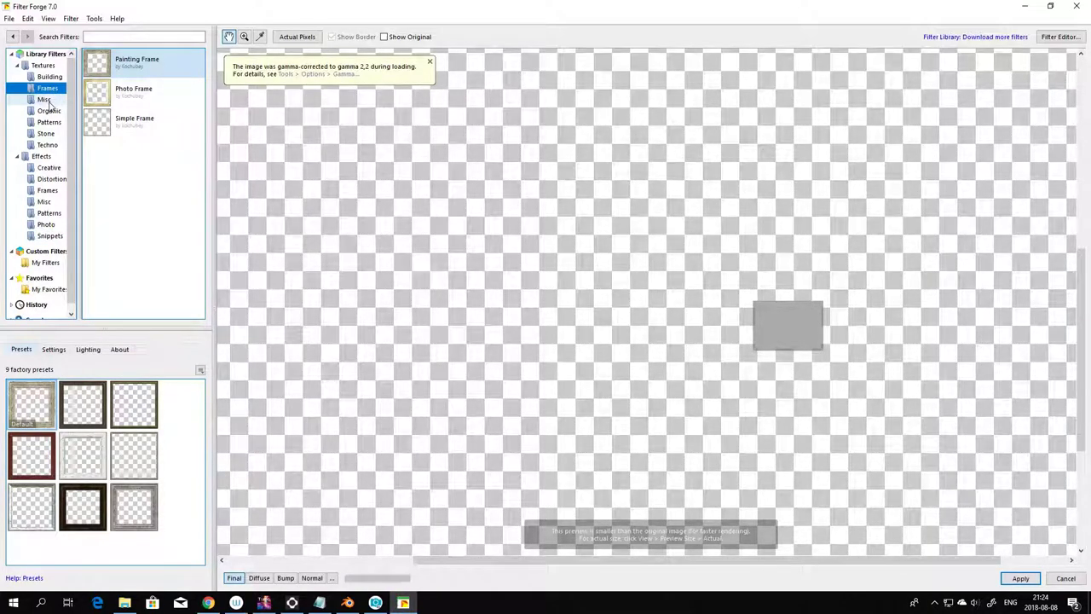
click(51, 146)
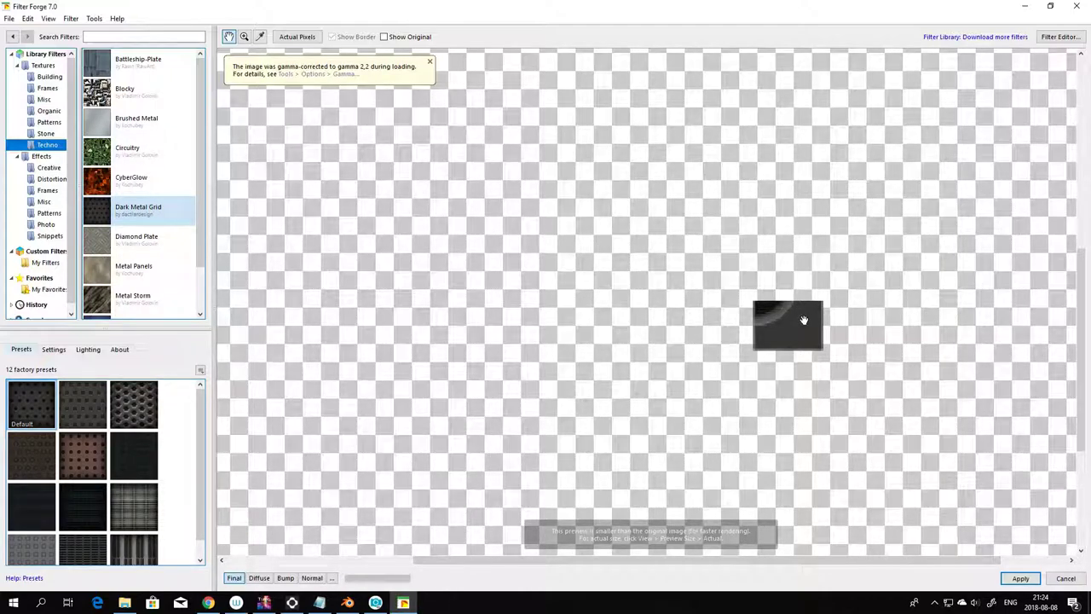
scroll(792, 340, down, 1)
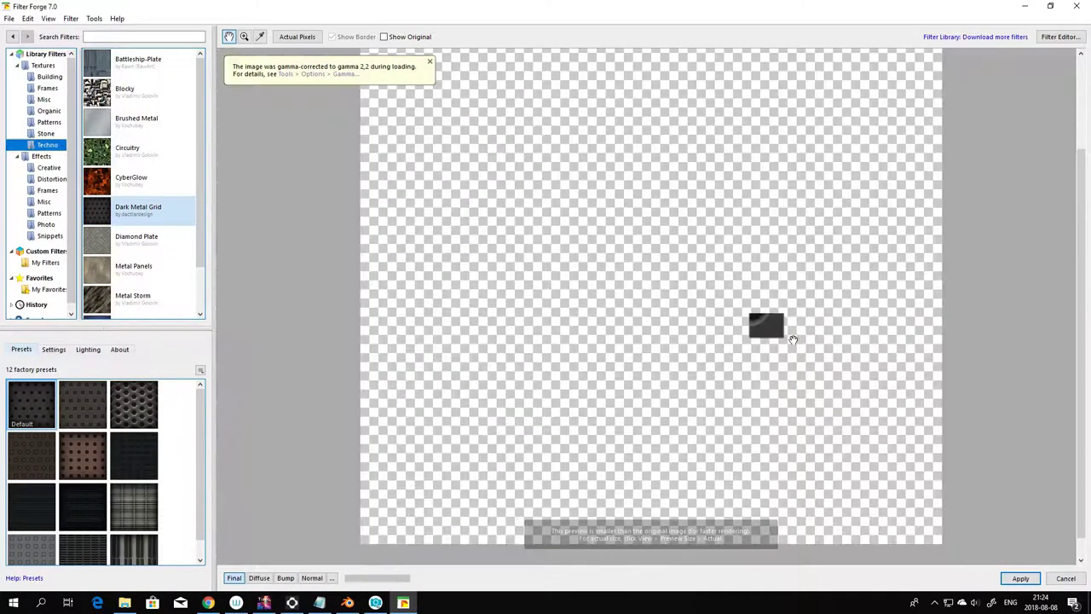
click(97, 406)
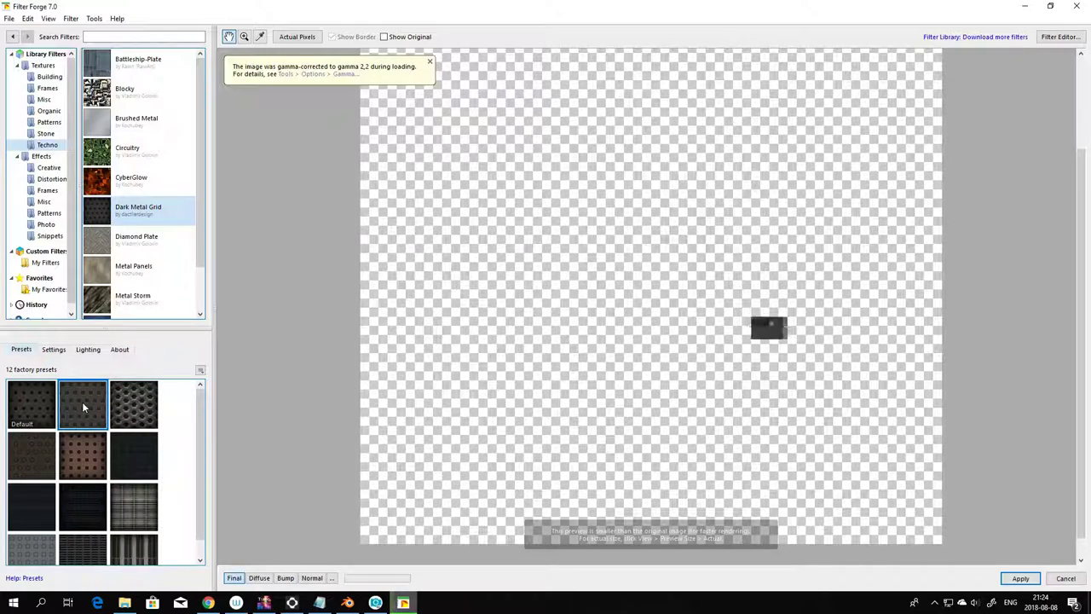
scroll(127, 465, down, 1)
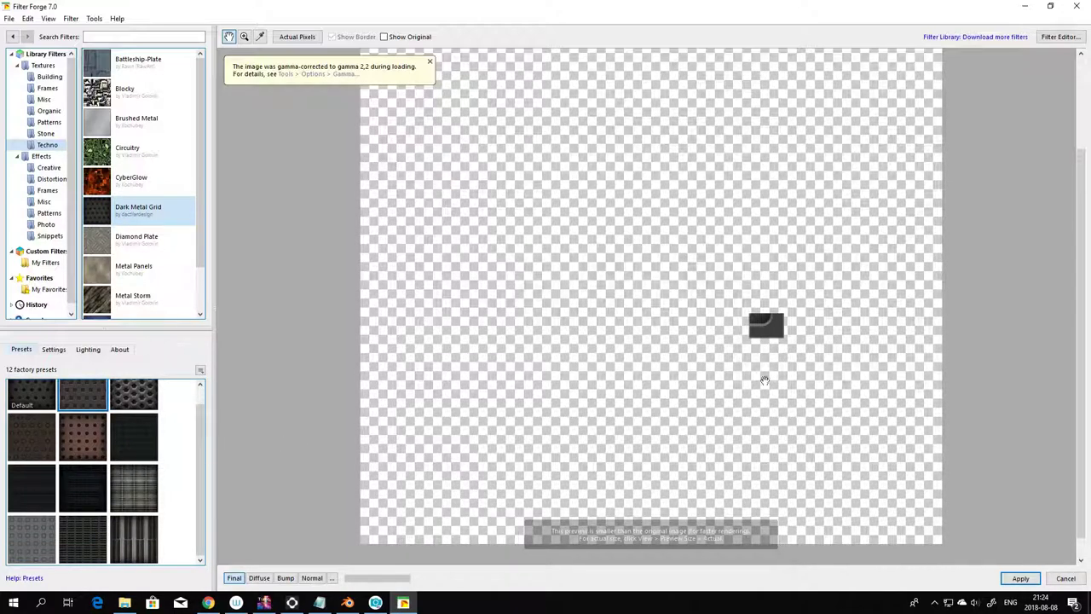
- Try the grid, striped and perforated metal presets, return to Default, and show its settings
drag(777, 325, 769, 350)
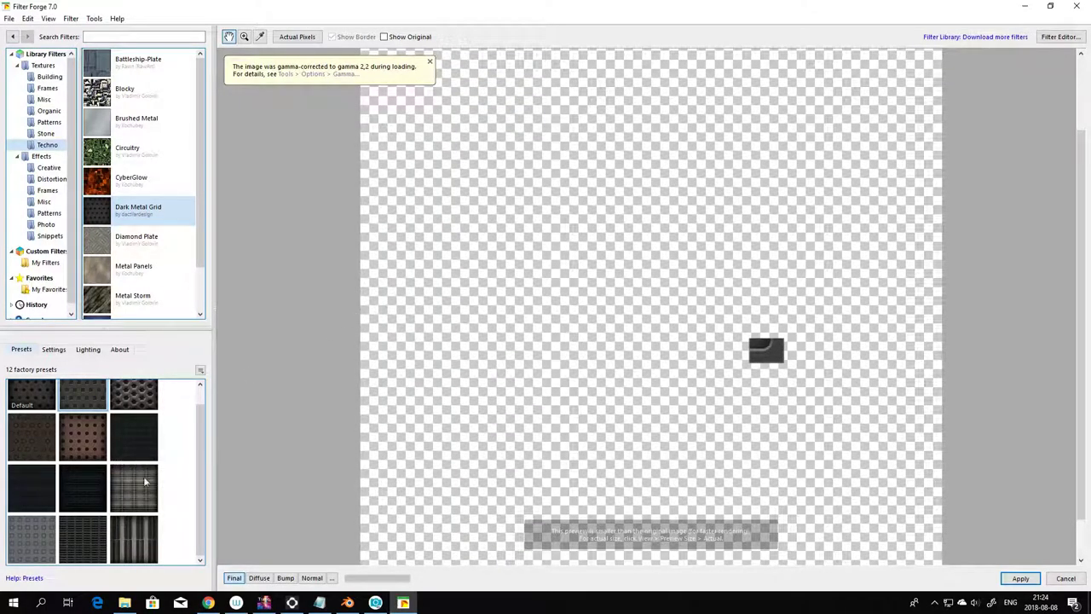
click(143, 497)
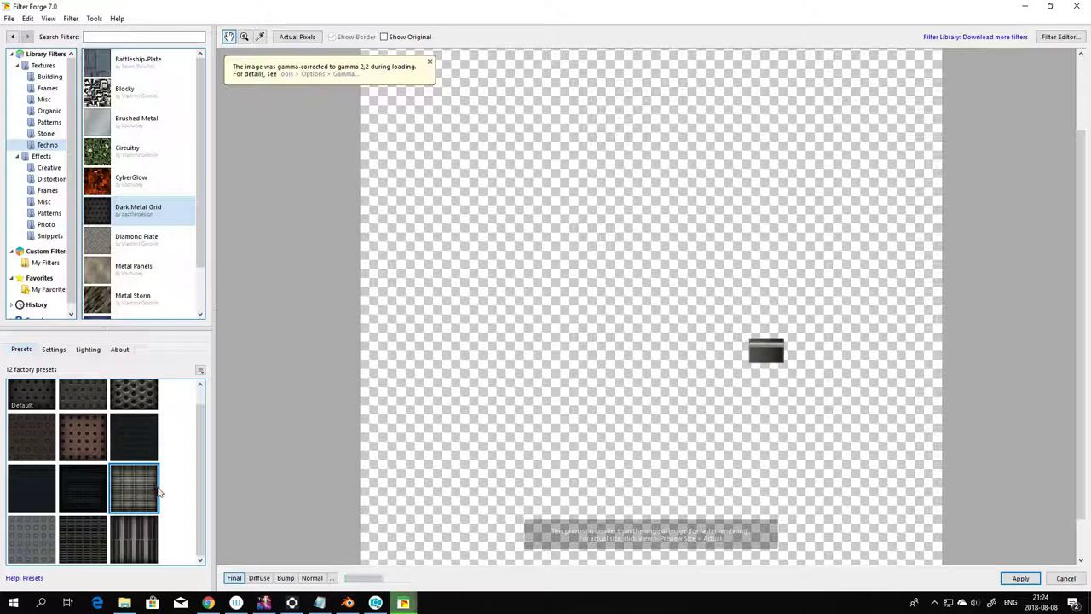
click(136, 539)
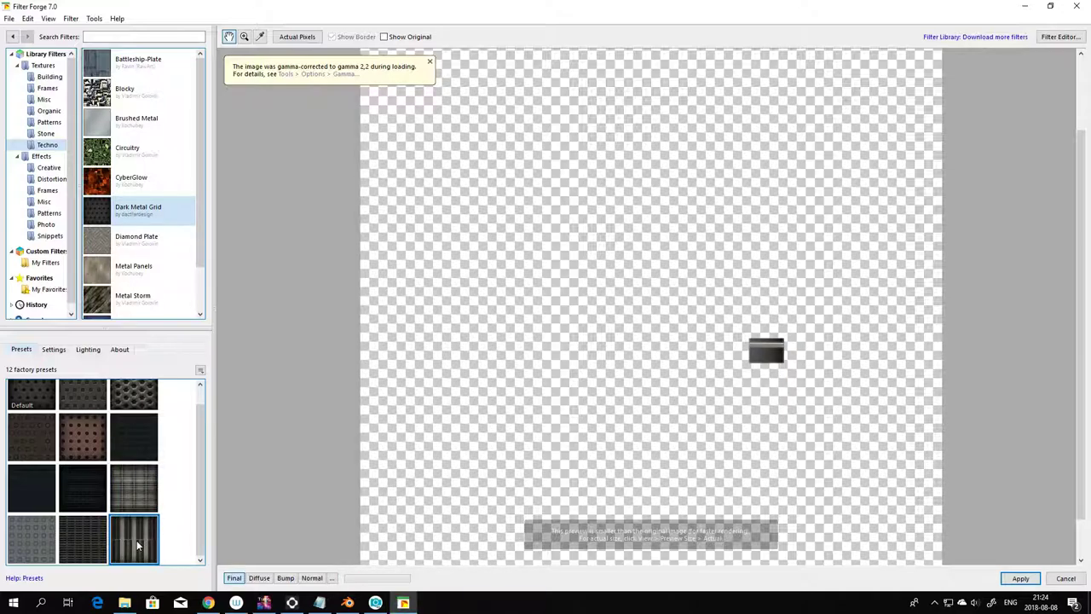
click(94, 549)
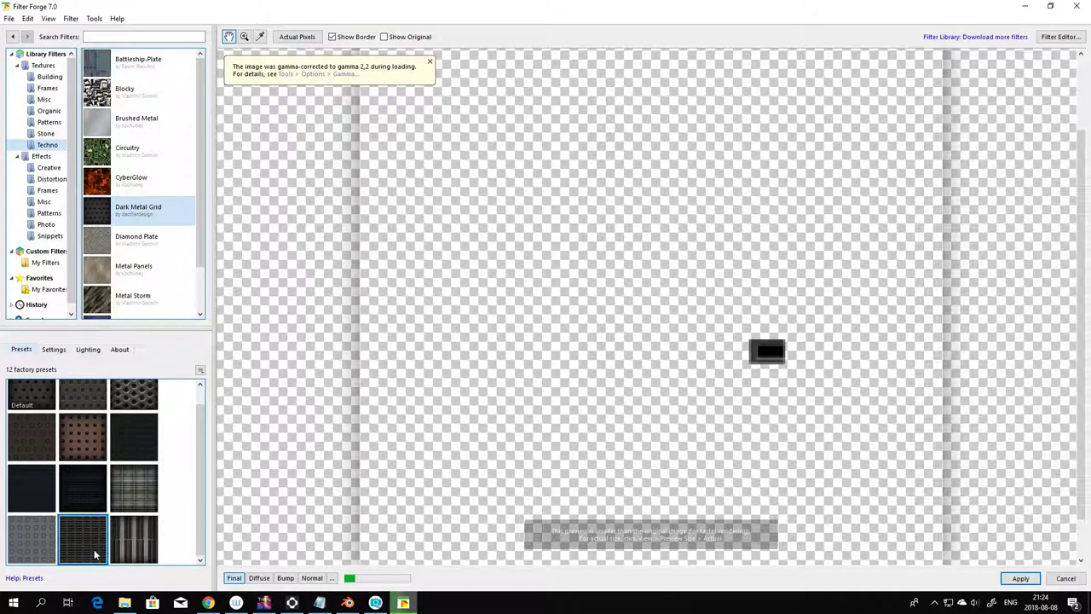
click(31, 546)
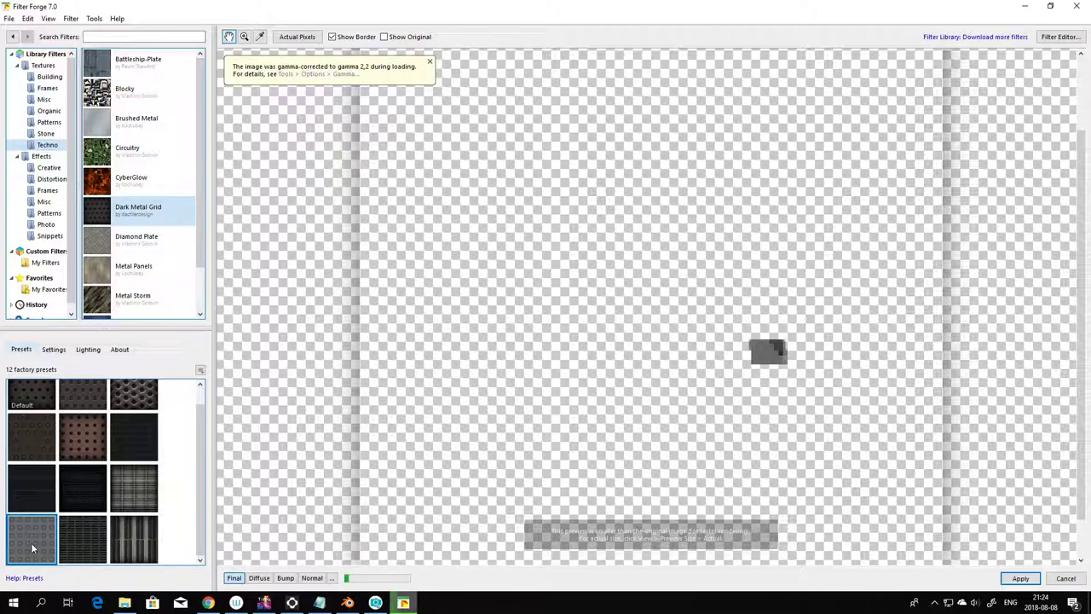
click(45, 398)
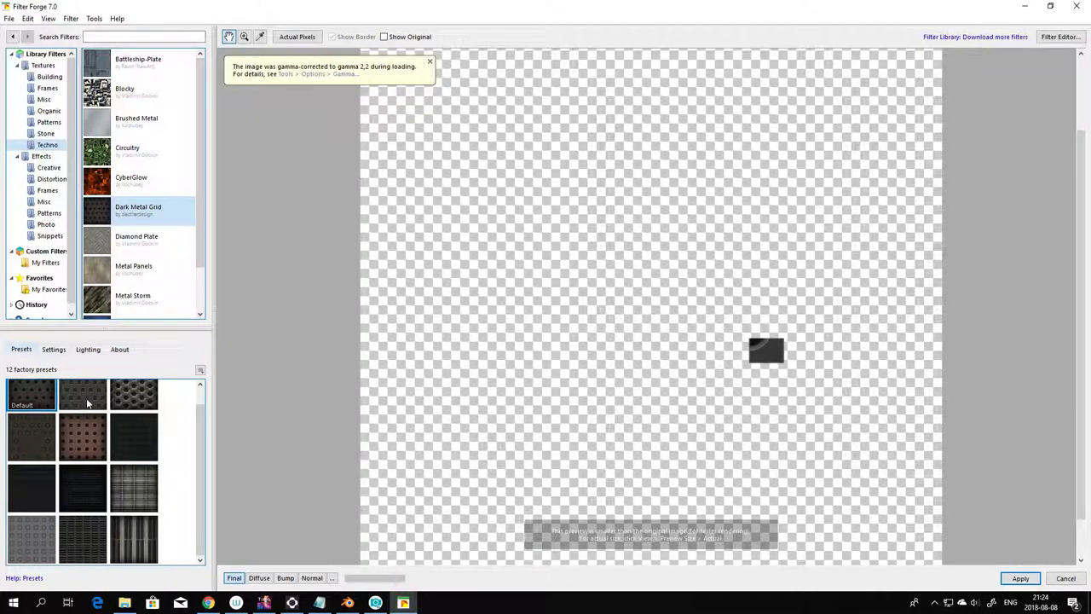
click(54, 350)
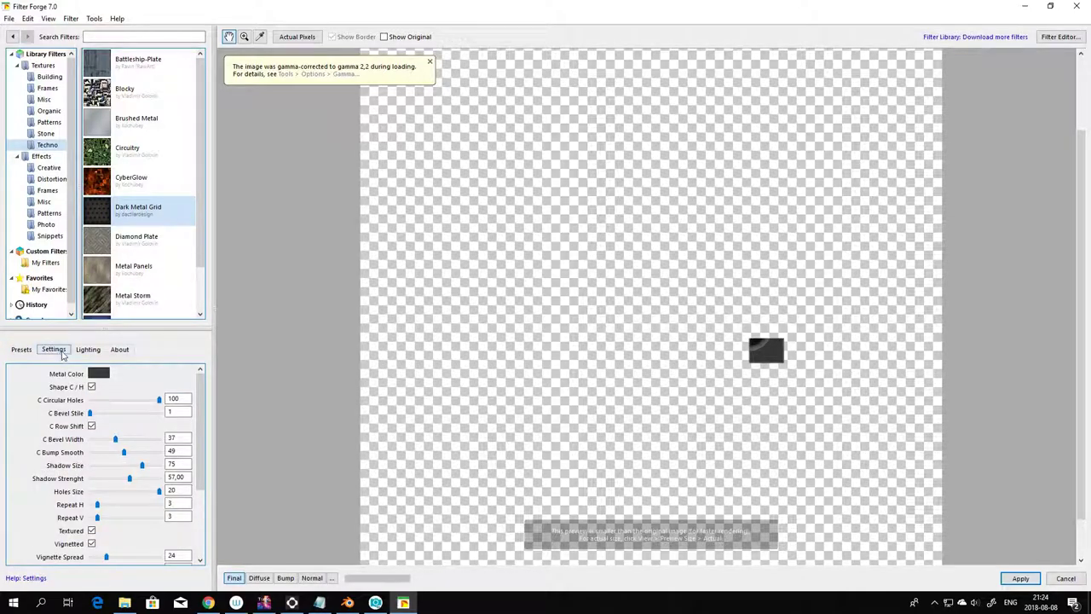
- Adjust the Dark Metal Grid Size, pixels setting, finally entering 100
scroll(158, 432, down, 3)
scroll(157, 432, down, 3)
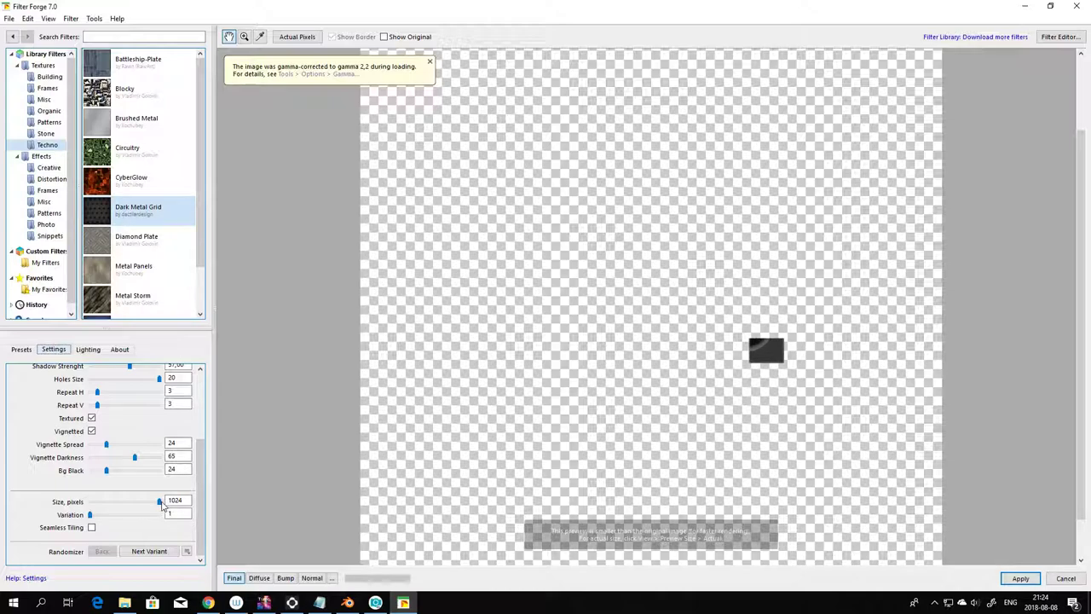
drag(162, 504, 117, 510)
drag(110, 504, 106, 505)
scroll(883, 429, up, 5)
scroll(805, 366, down, 2)
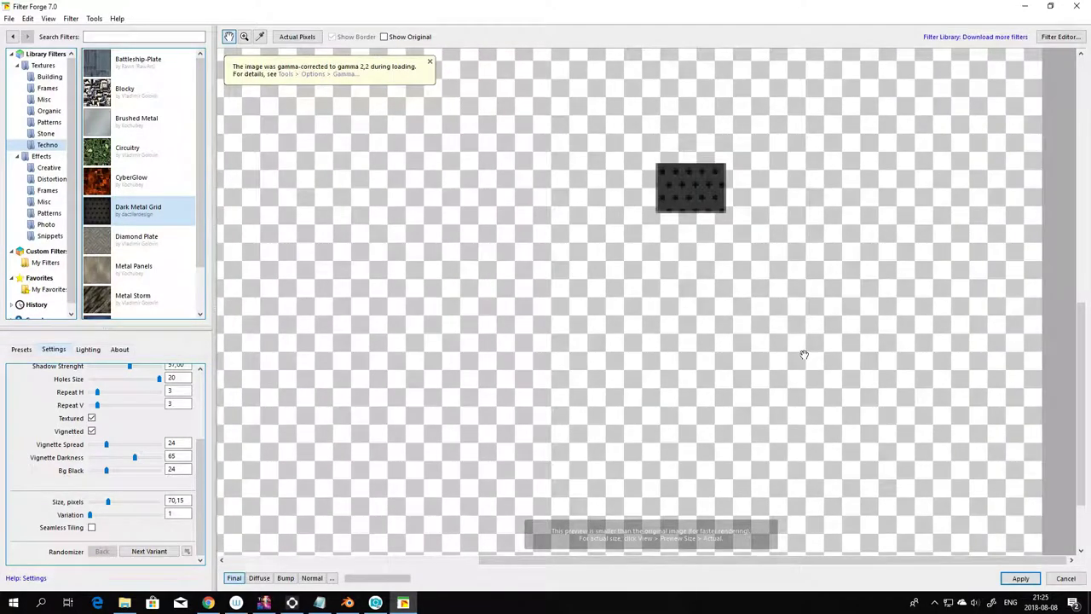
drag(803, 353, 804, 438)
scroll(798, 431, up, 2)
drag(729, 365, 784, 479)
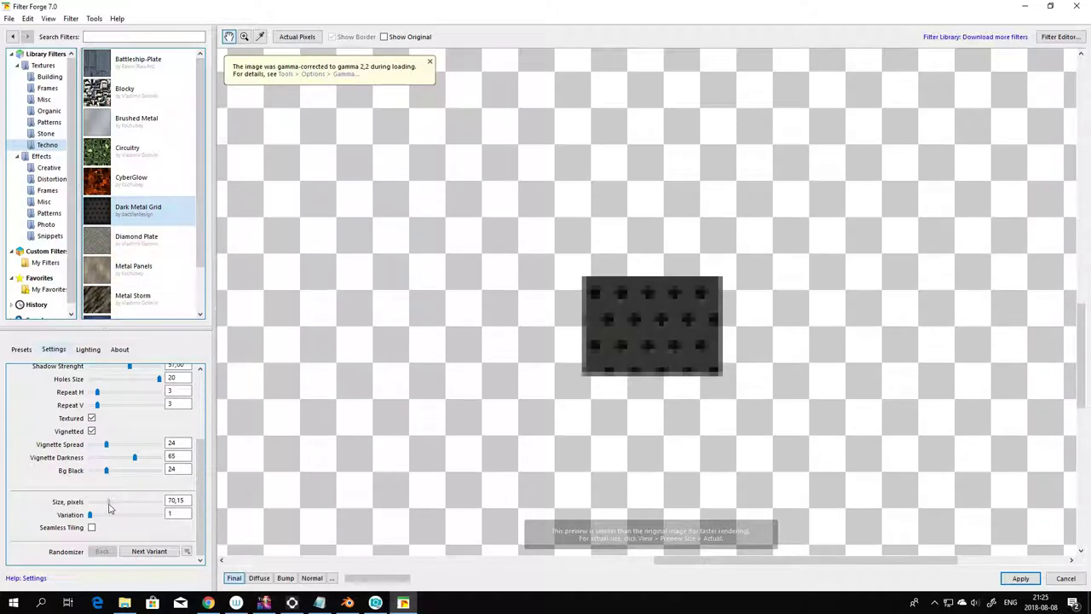
drag(109, 508, 113, 508)
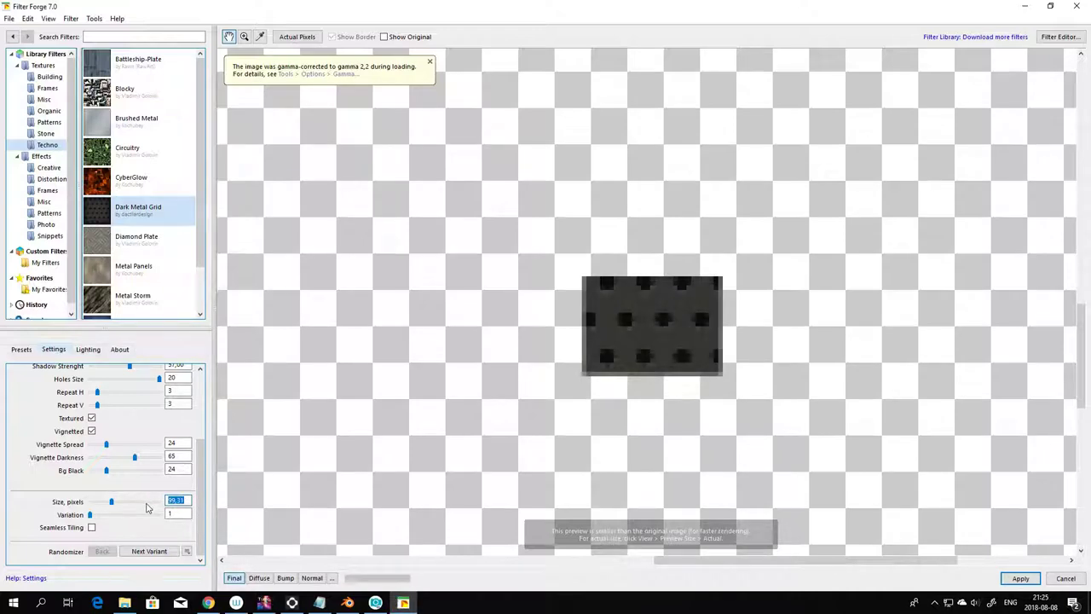
text(100)
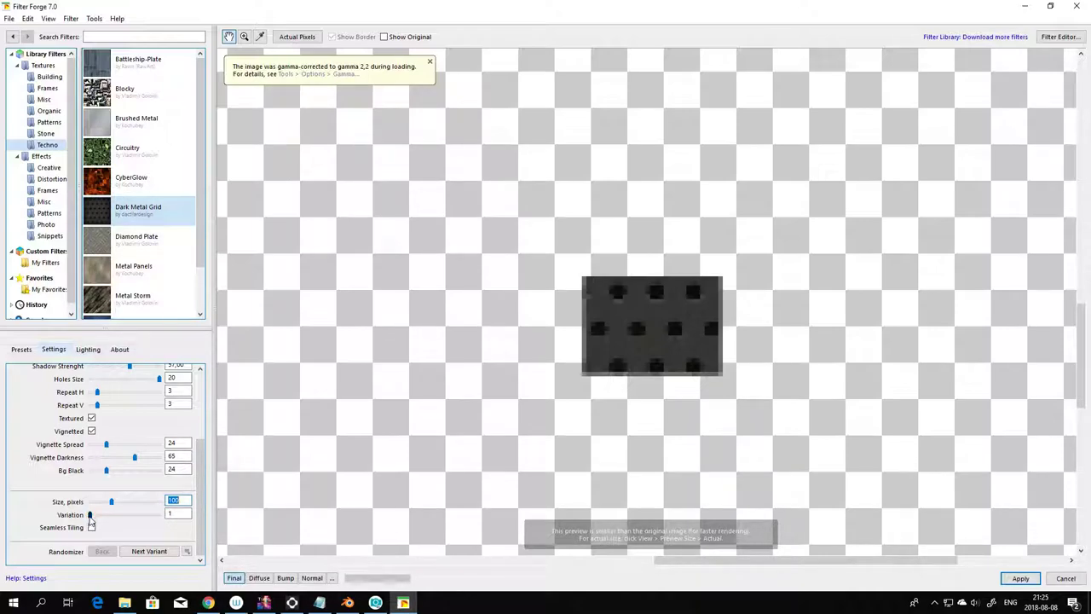
- Set Variation to 3198, turn off Seamless Tiling, and apply the filter
drag(90, 516, 92, 516)
drag(93, 516, 97, 516)
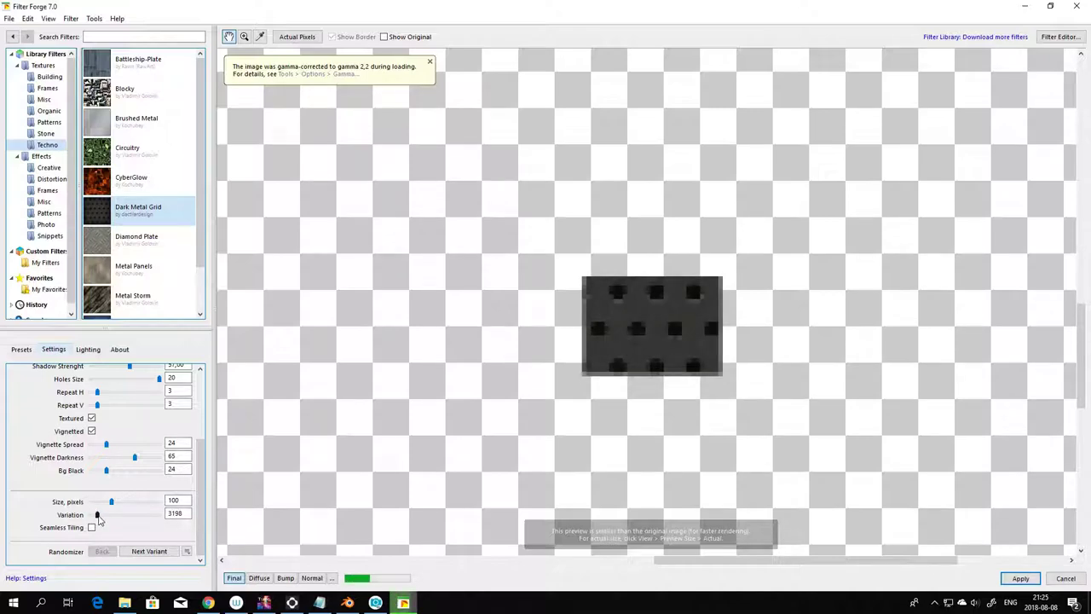
click(91, 528)
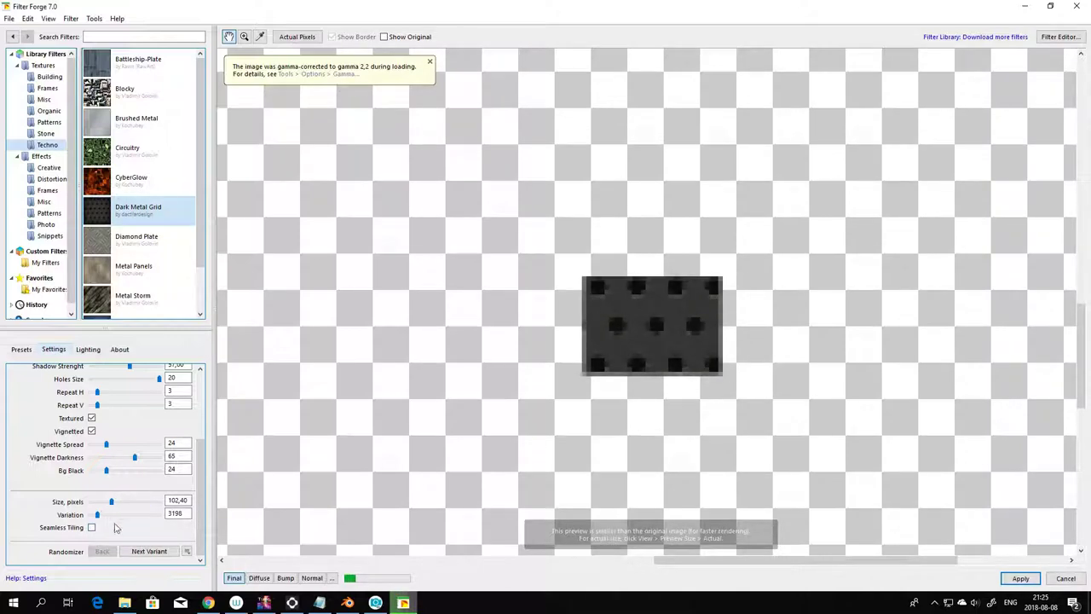
scroll(134, 512, up, 2)
scroll(134, 512, up, 6)
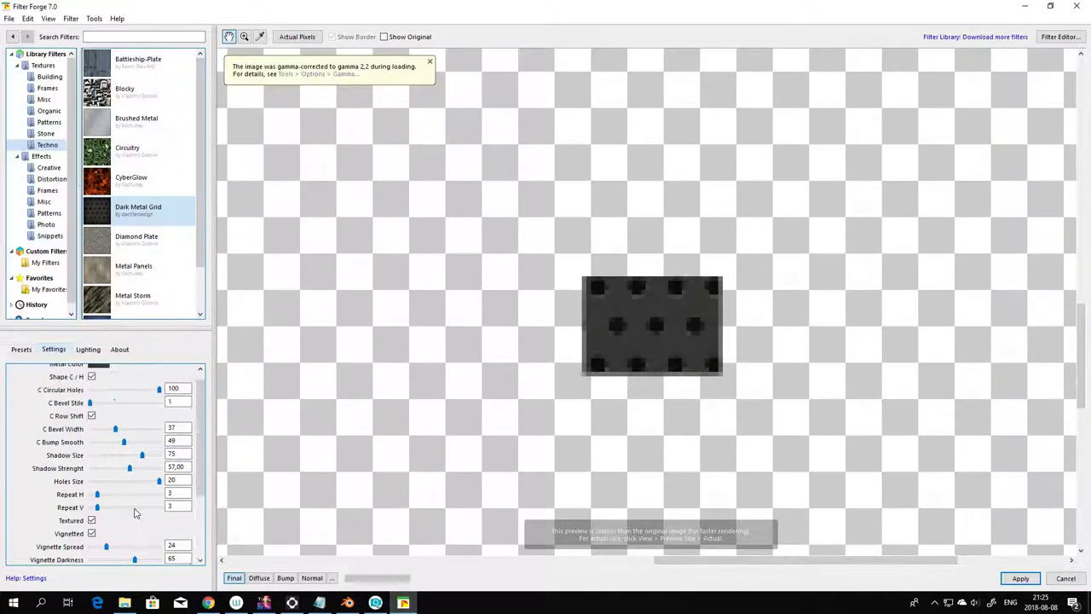
scroll(134, 512, down, 6)
scroll(133, 513, down, 2)
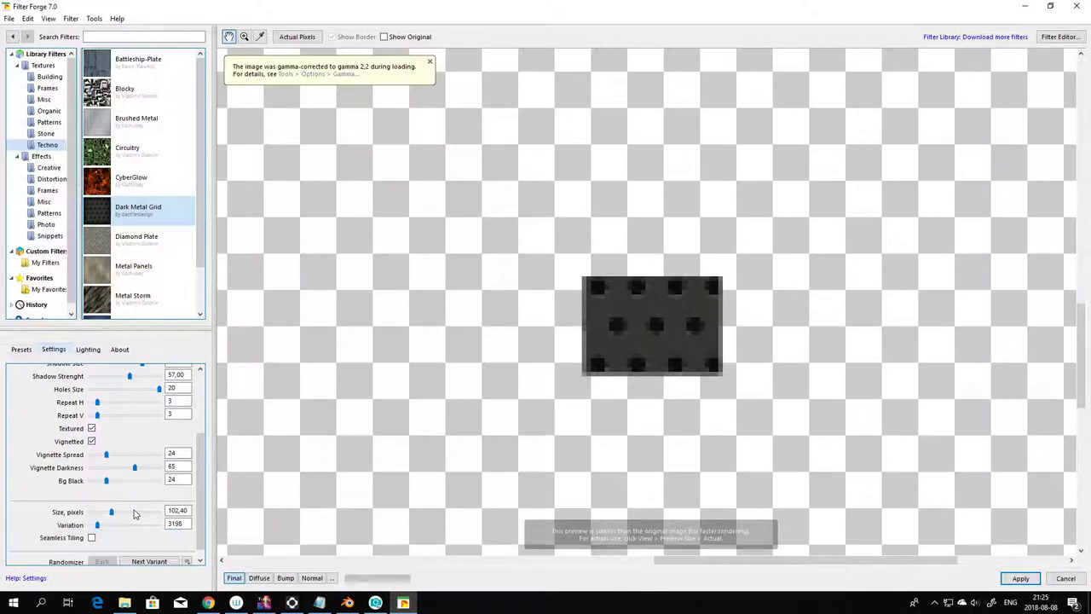
scroll(134, 513, down, 1)
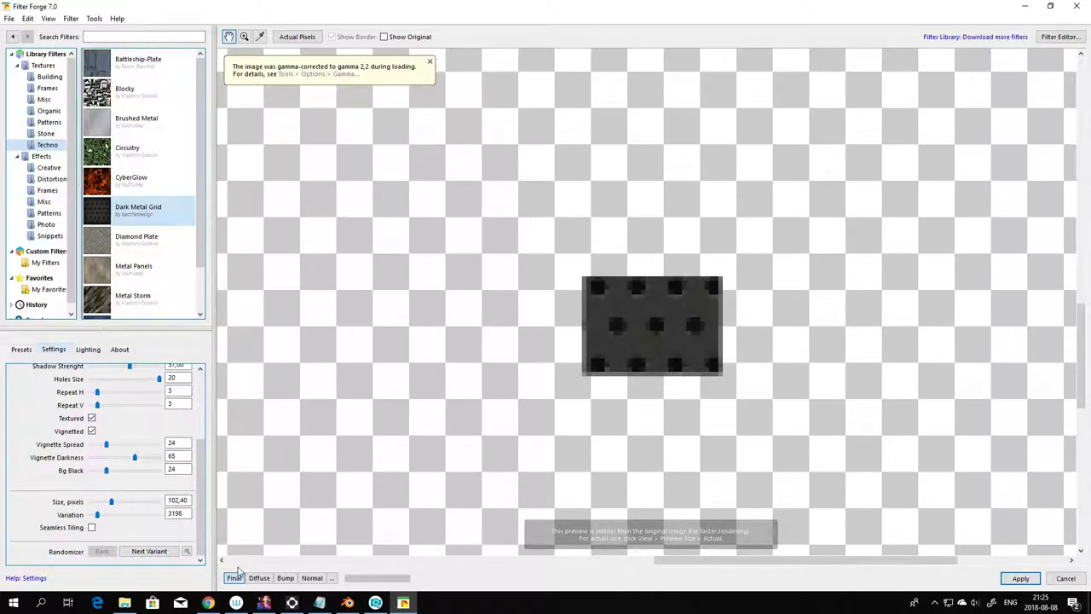
click(1020, 578)
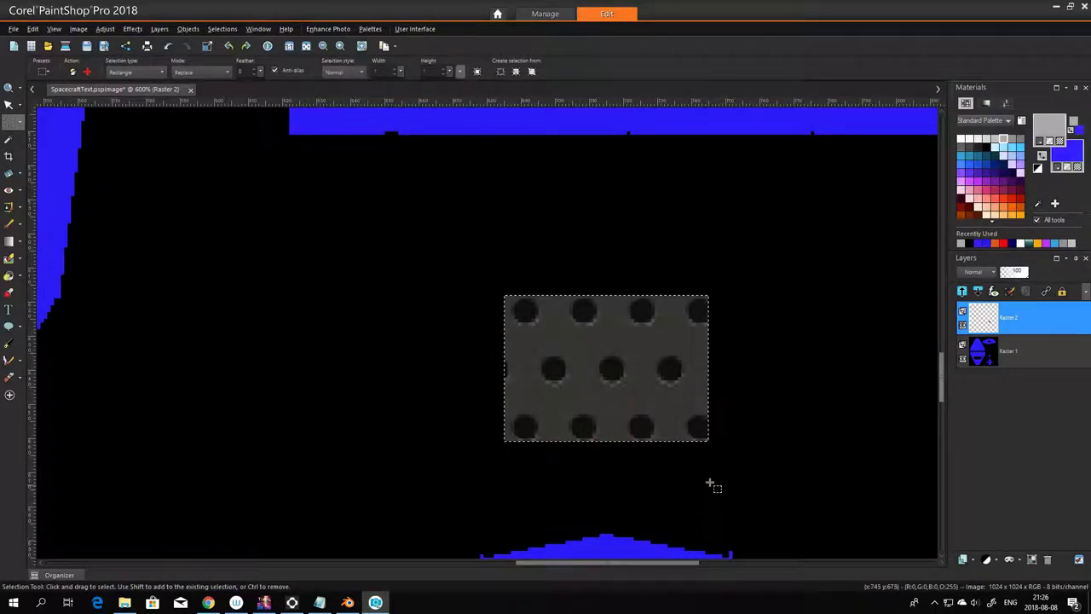
- Zoom out and back in on the perforated metal rectangle, then open the Effects menu
scroll(711, 480, down, 4)
scroll(733, 494, down, 3)
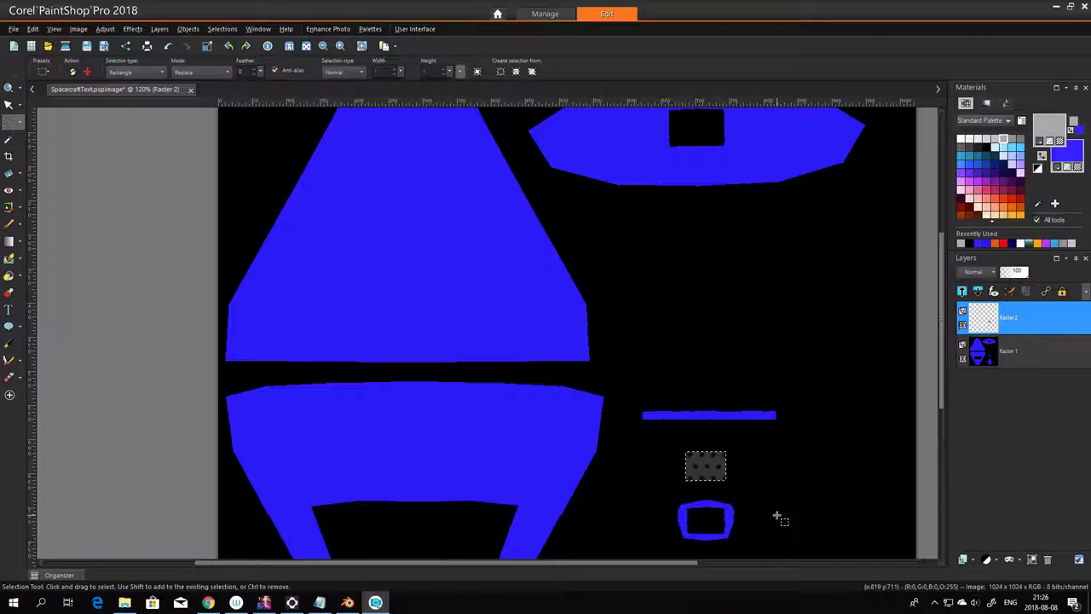
scroll(778, 516, up, 1)
scroll(777, 517, up, 4)
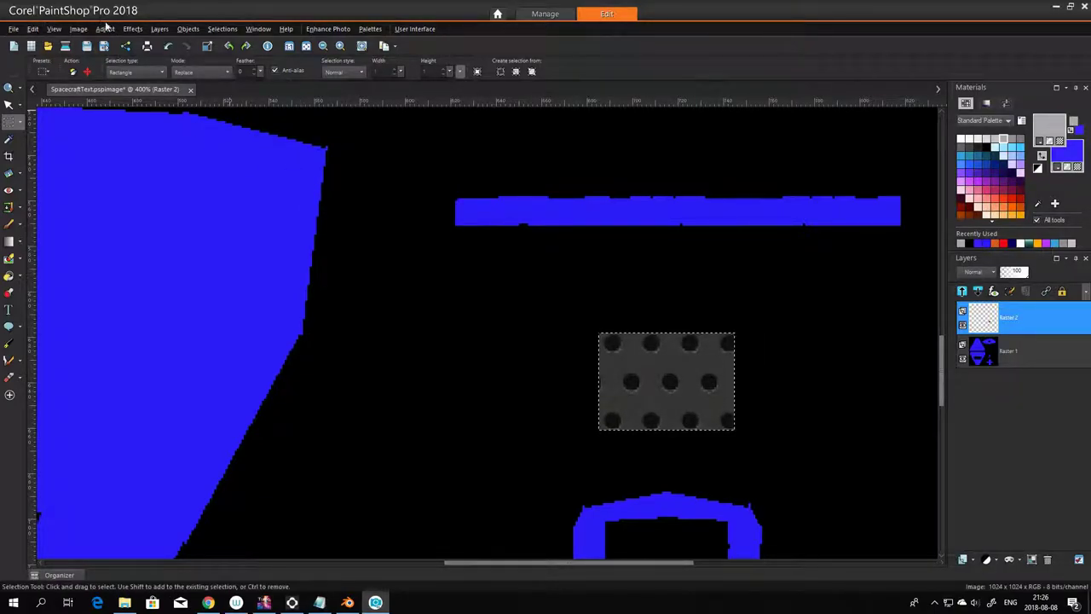
click(132, 28)
mouse_move(216, 208)
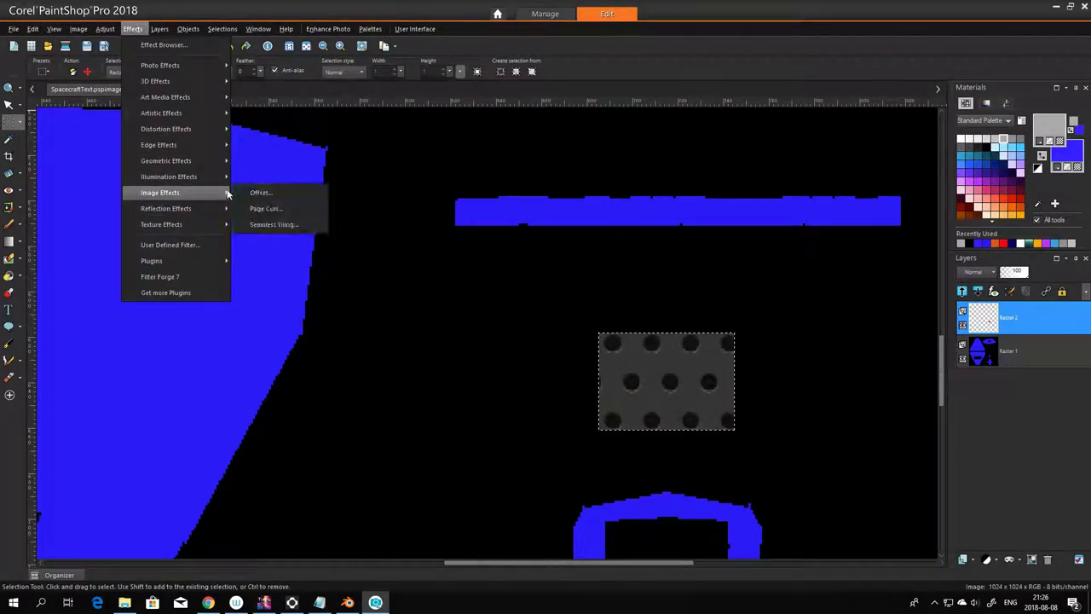
- Move through the Effects submenus to reach Plugins > Filter Forge
mouse_move(190, 228)
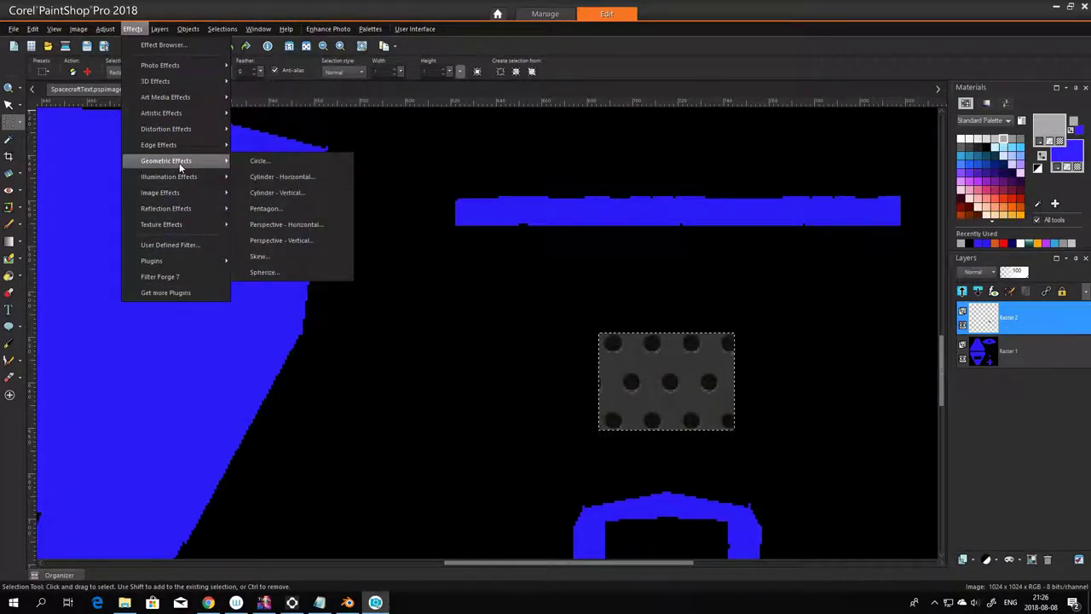
mouse_move(178, 130)
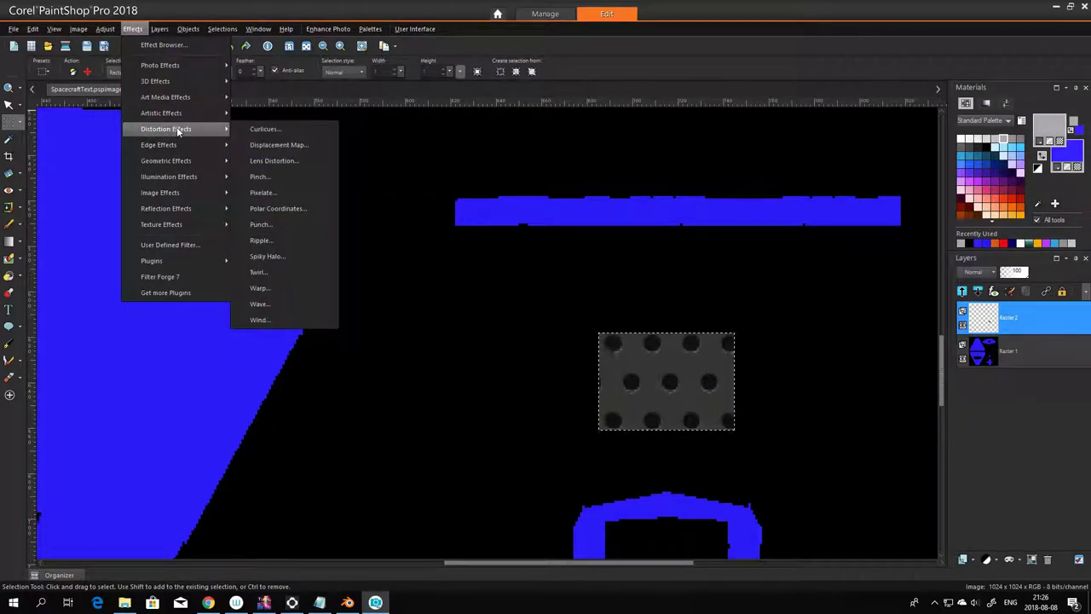
- Launch Filter Forge 7 on the selection from the Plugins submenu
mouse_move(165, 261)
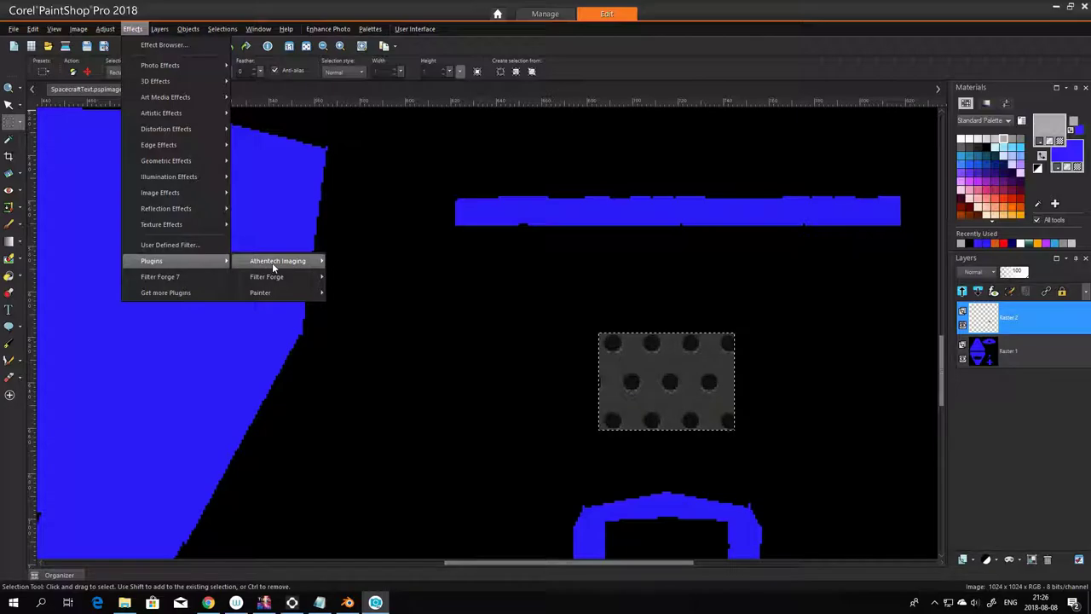
mouse_move(272, 273)
click(375, 276)
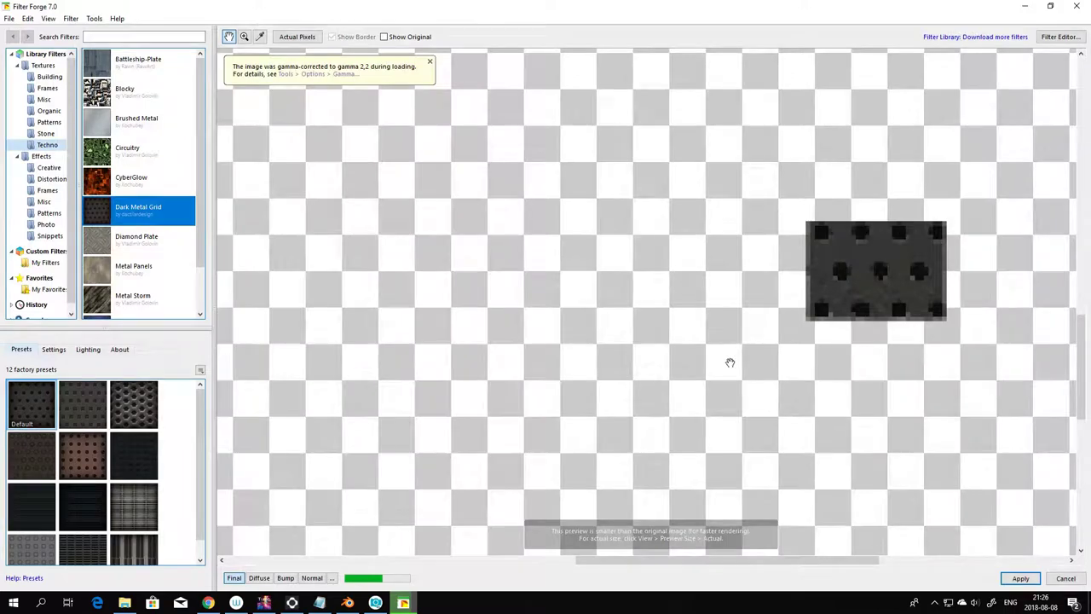
- Recenter the preview and set the Dark Metal Grid Holes Size to 15
drag(896, 333, 707, 385)
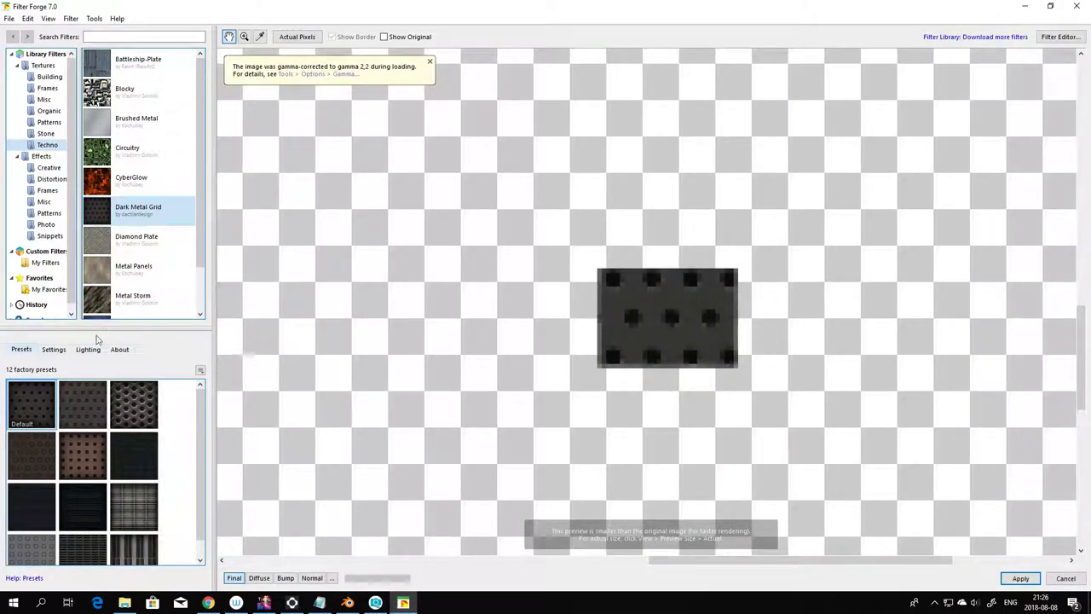
click(53, 349)
scroll(142, 528, down, 3)
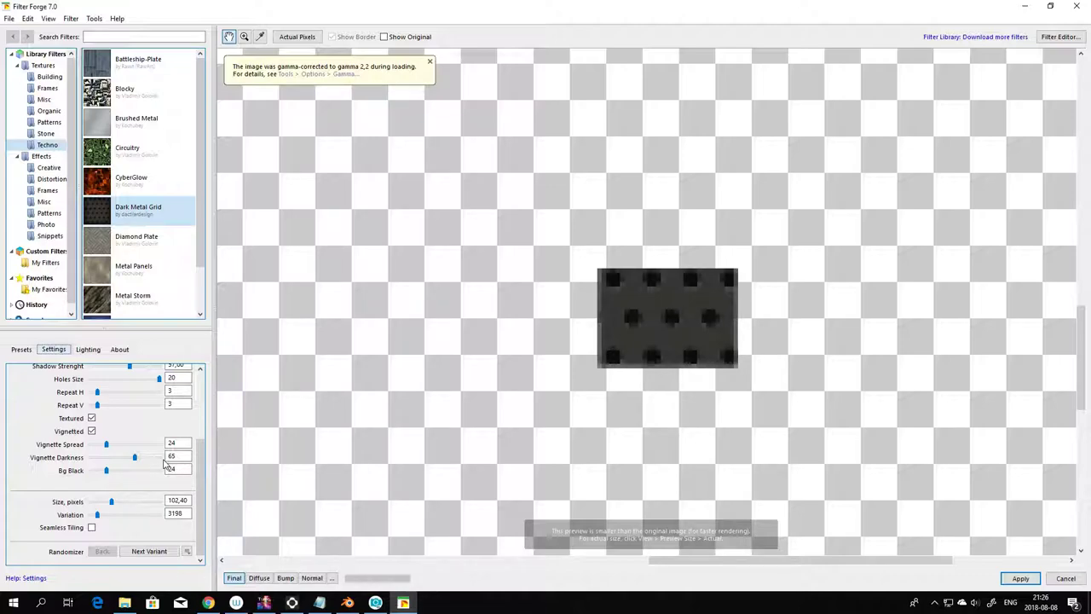
scroll(166, 464, up, 1)
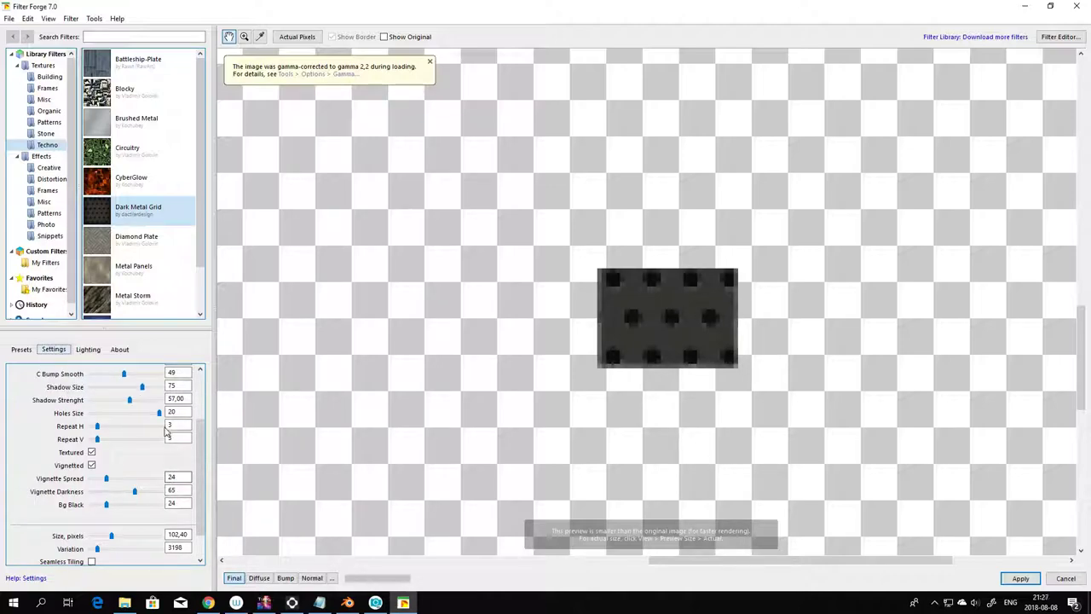
double_click(172, 413)
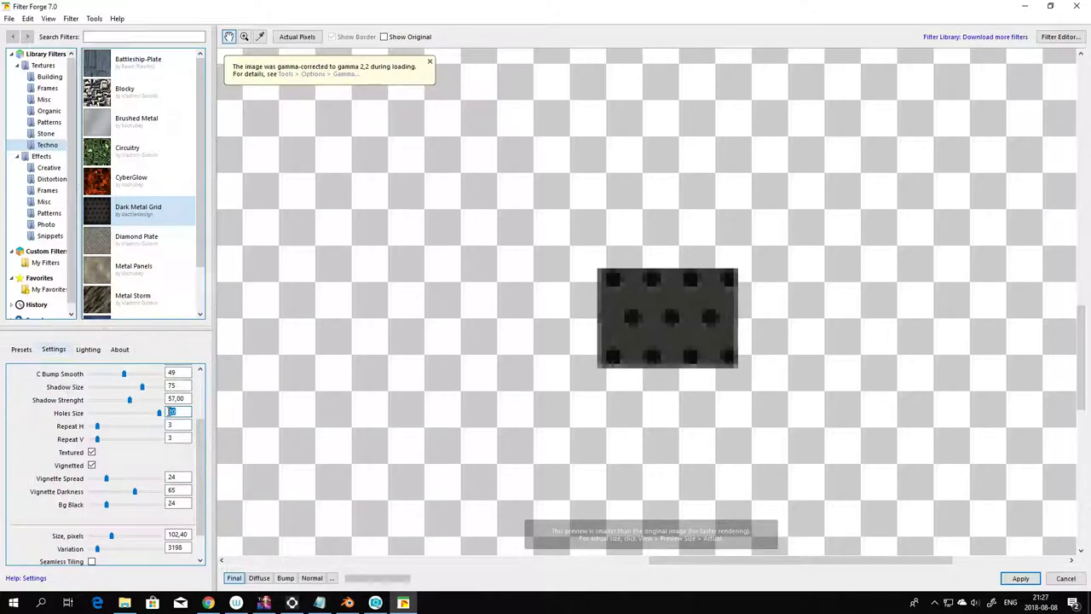
text(15)
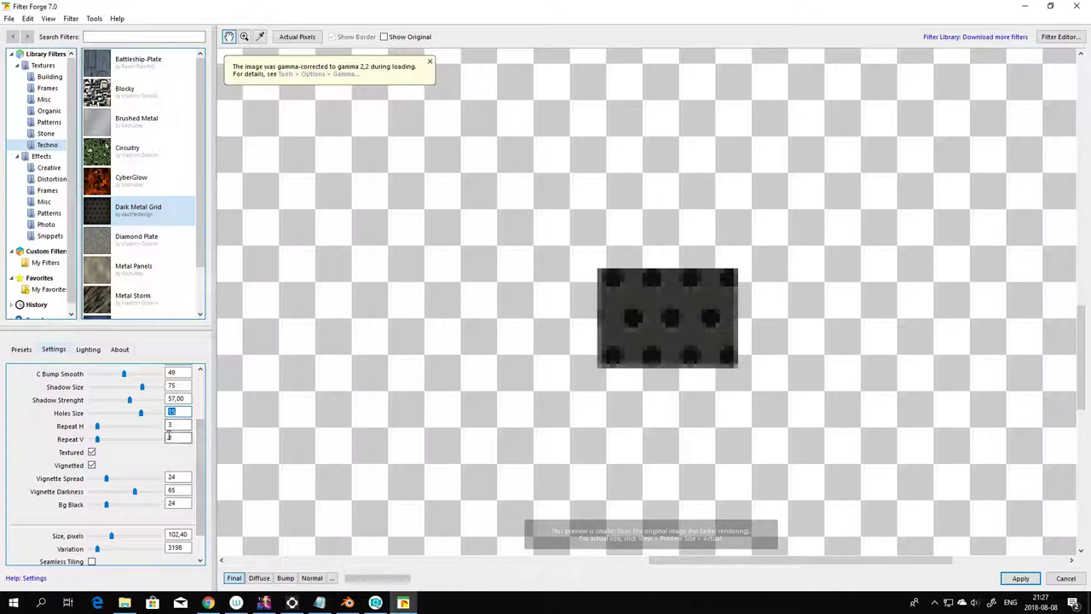
scroll(179, 437, up, 3)
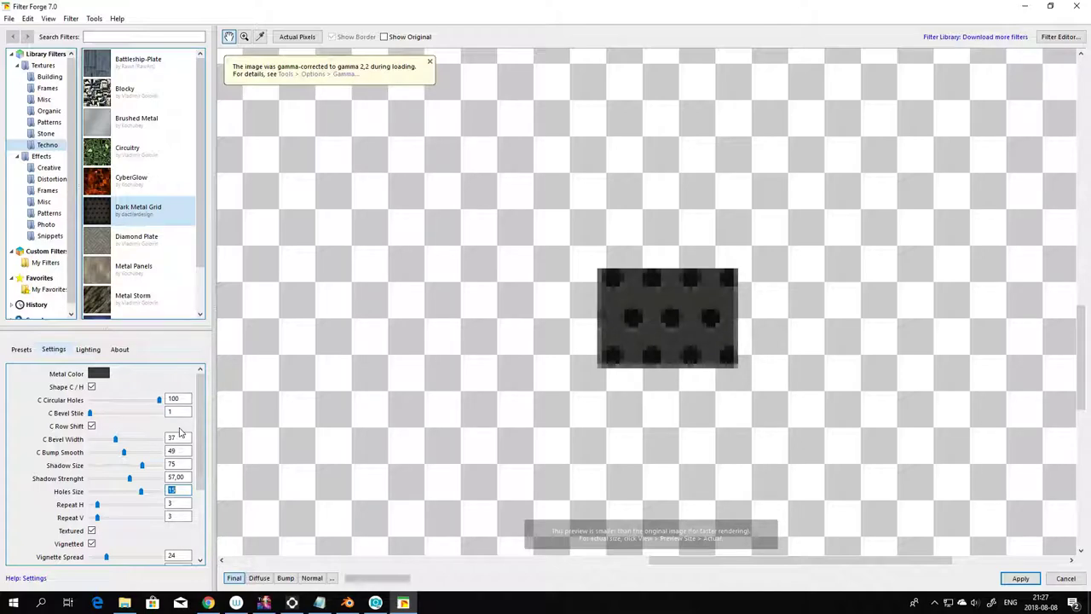
scroll(179, 432, down, 1)
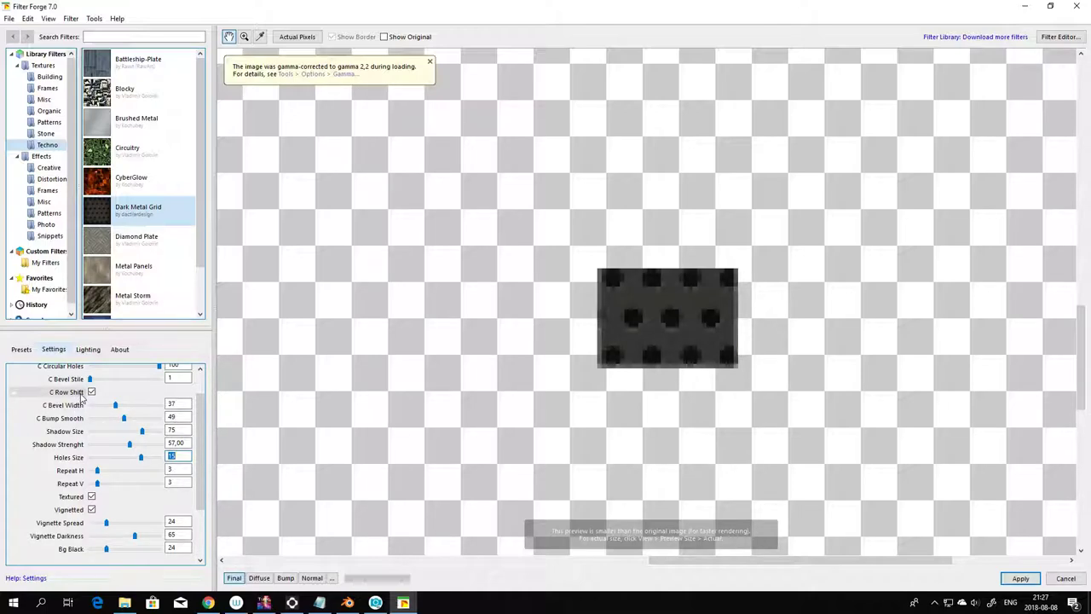
- Turn off the offset of alternate hole rows
click(93, 392)
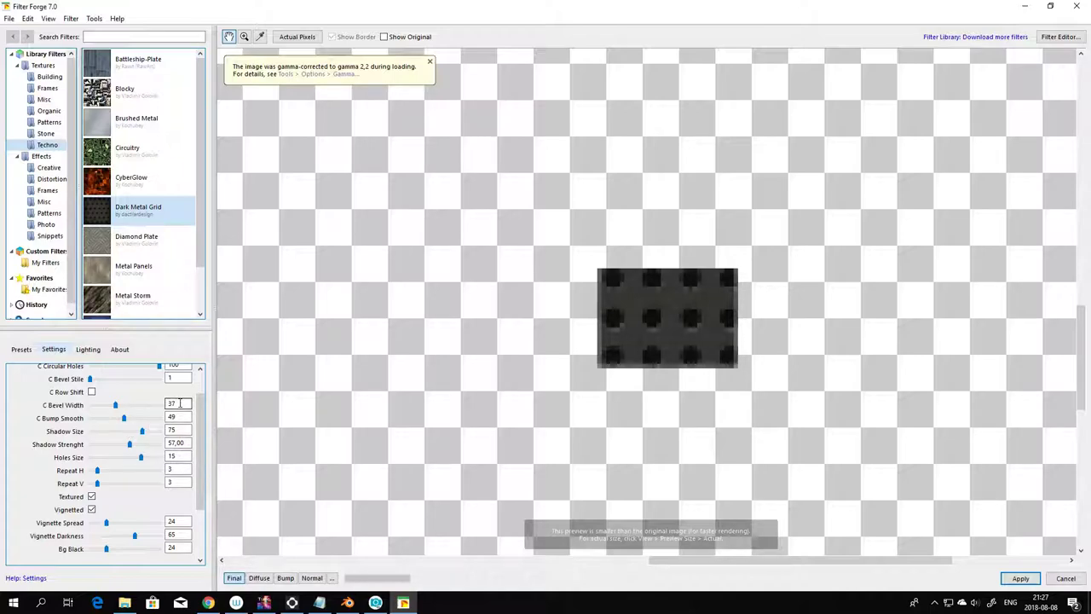
scroll(180, 426, down, 2)
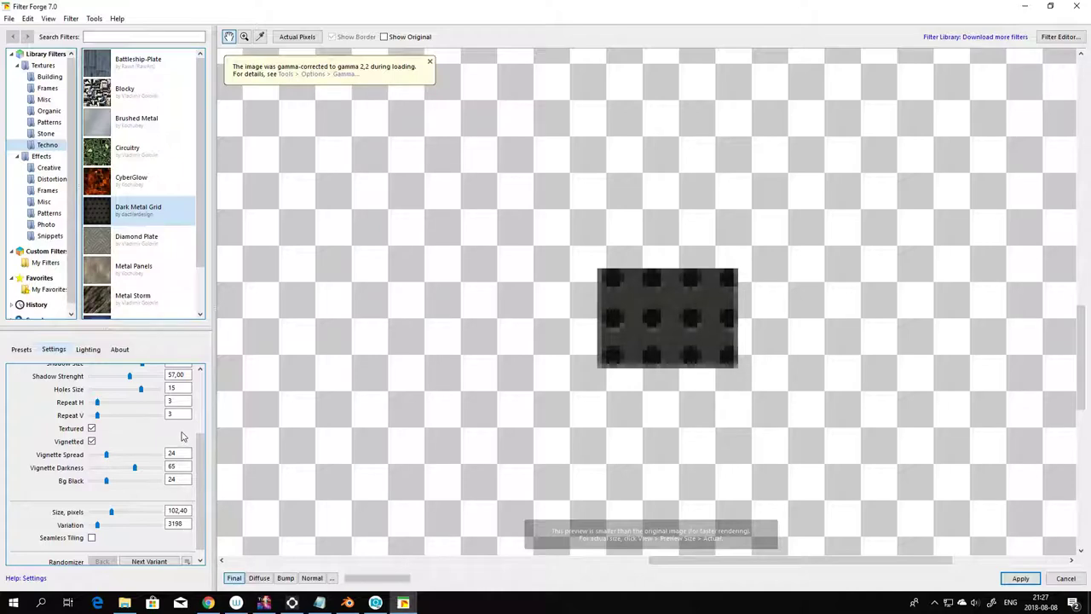
scroll(181, 436, up, 3)
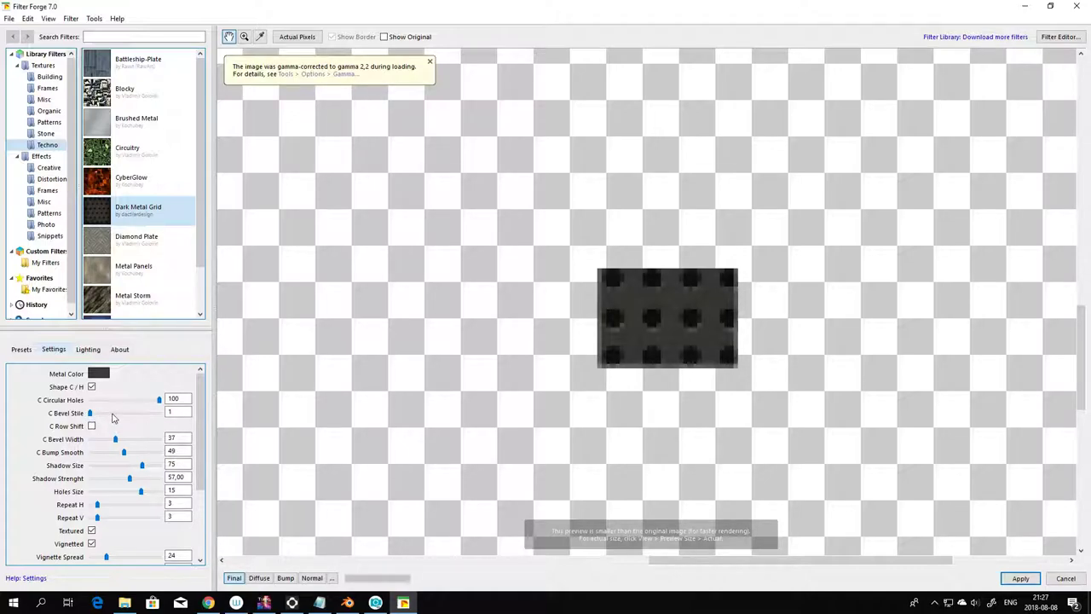
- Change the hole bevel style to 3 and apply the grid texture
drag(90, 412, 112, 416)
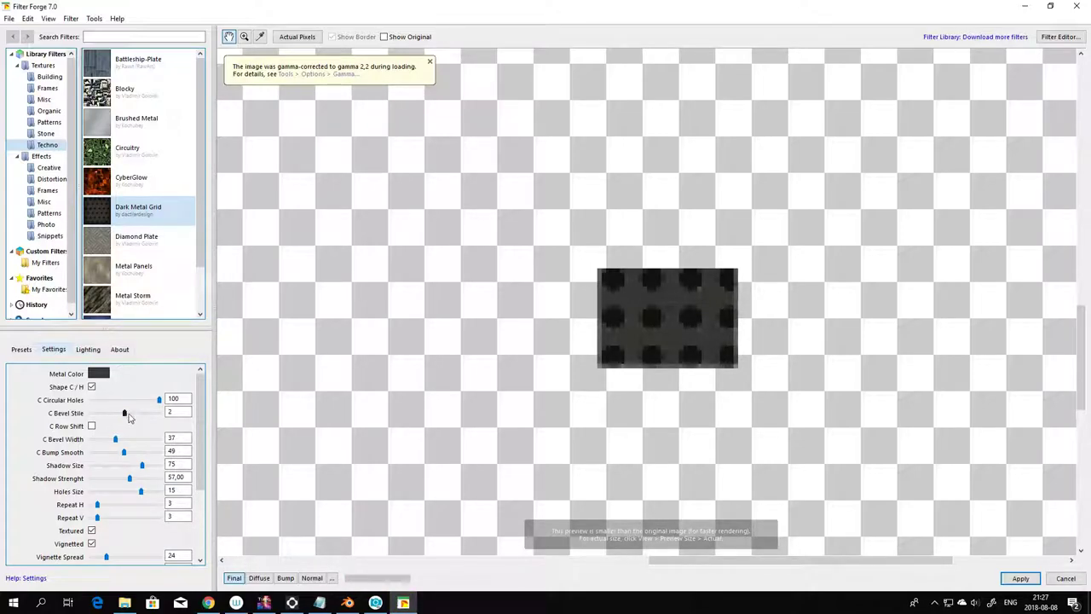
drag(129, 416, 89, 416)
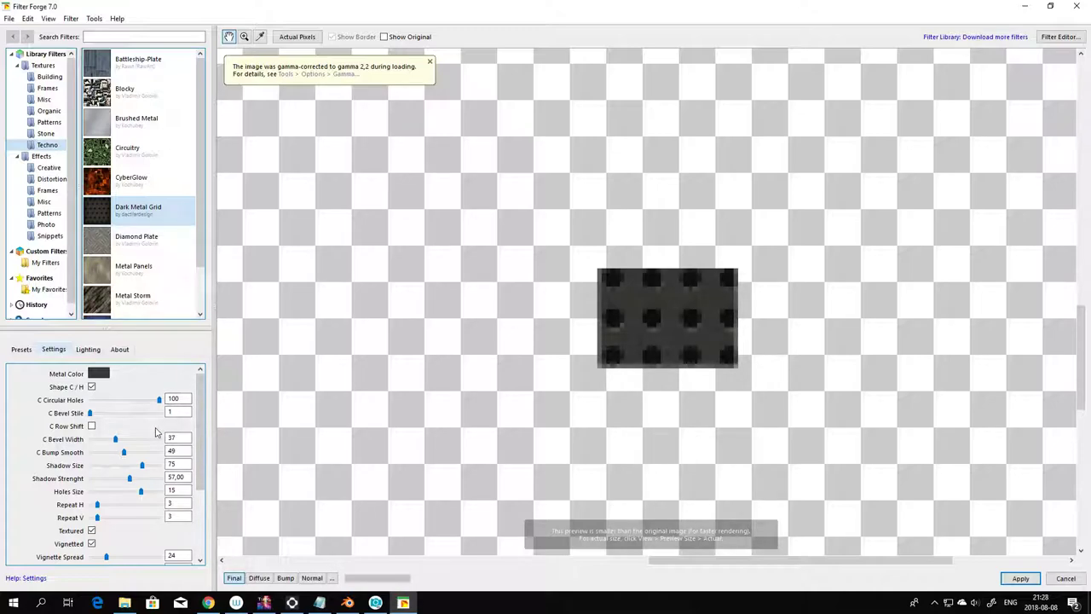
scroll(155, 442, down, 1)
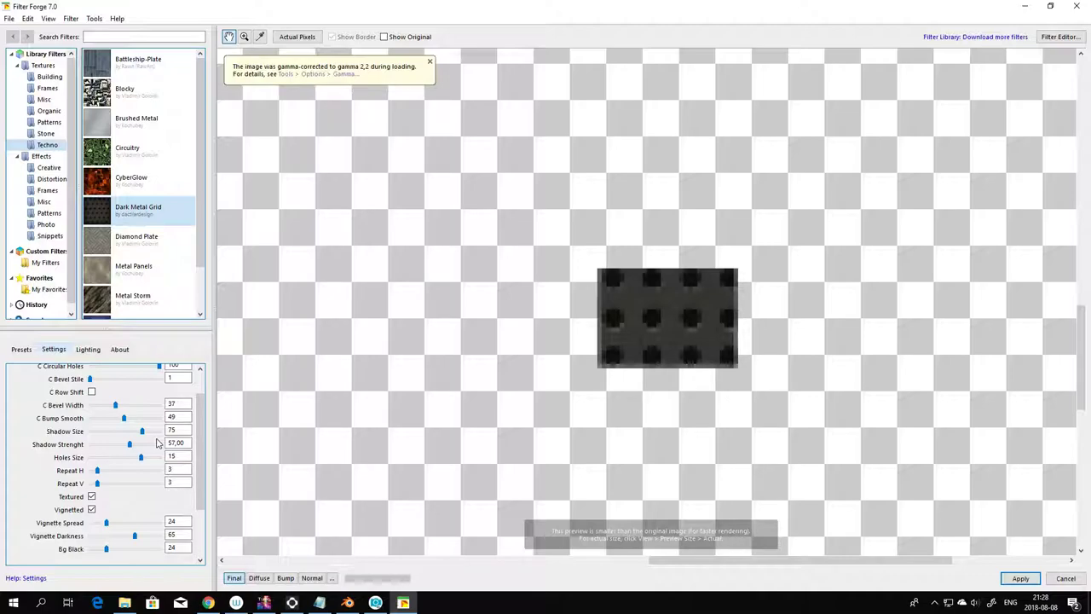
scroll(157, 443, down, 1)
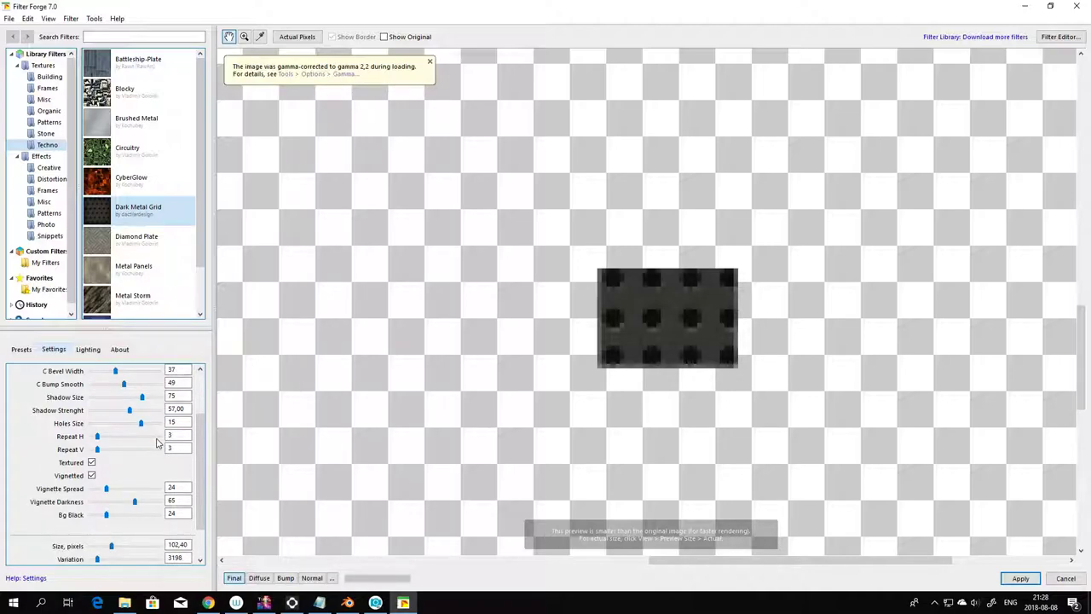
scroll(157, 442, down, 1)
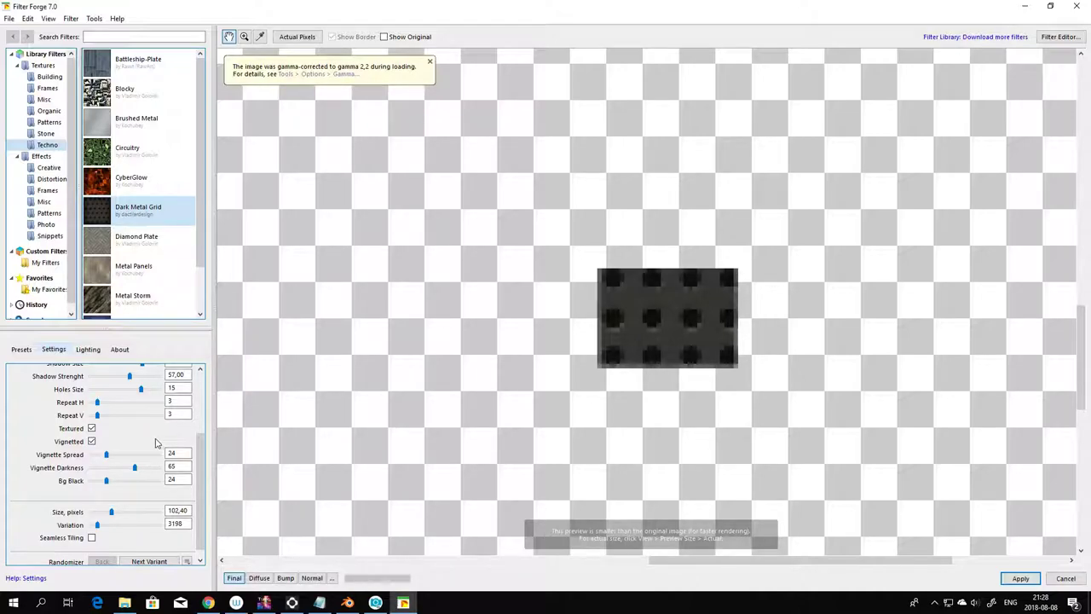
scroll(157, 442, down, 1)
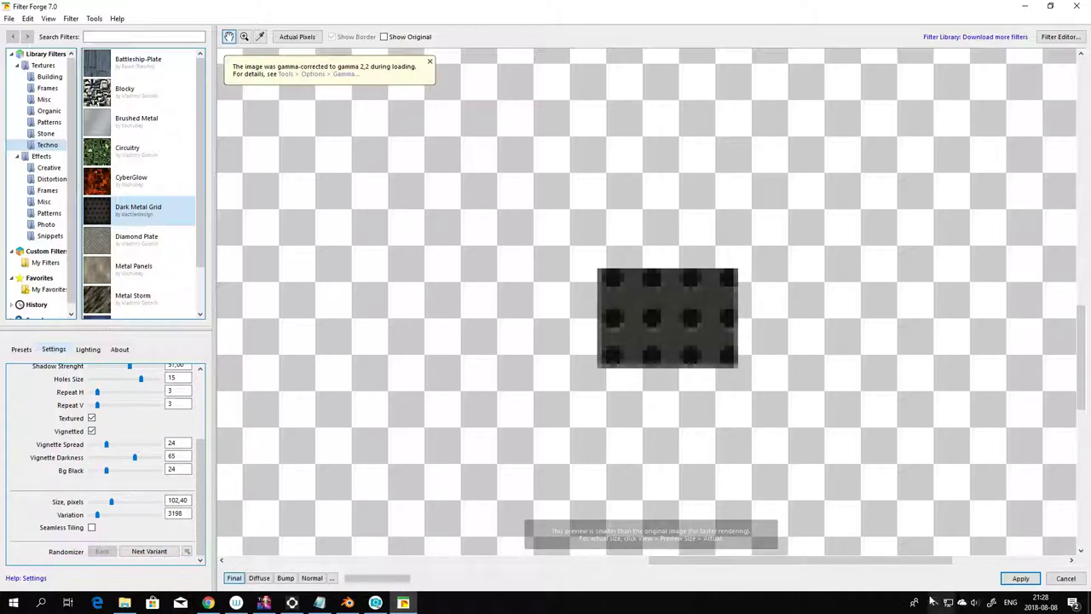
click(1020, 578)
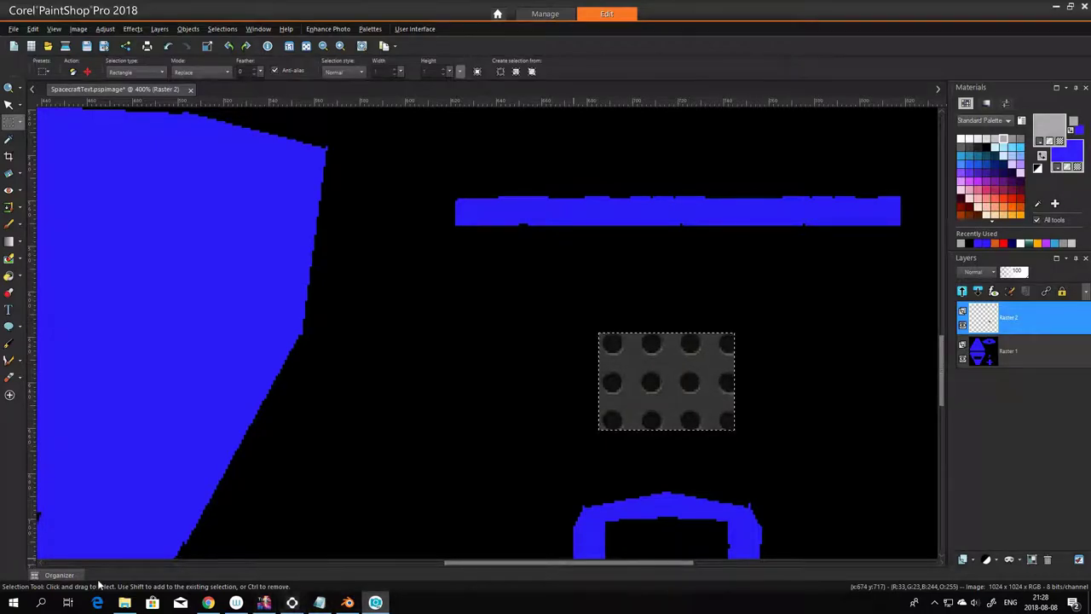
- Reopen Filter Forge 7 via Effects > Plugins > Filter Forge on the grid patch
click(79, 29)
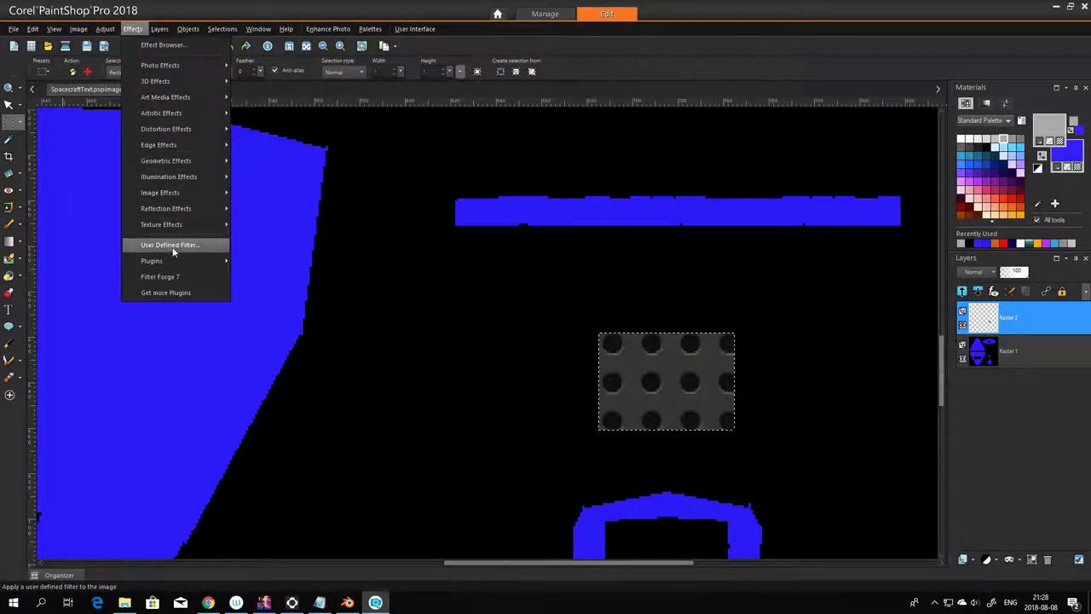
mouse_move(196, 260)
mouse_move(303, 275)
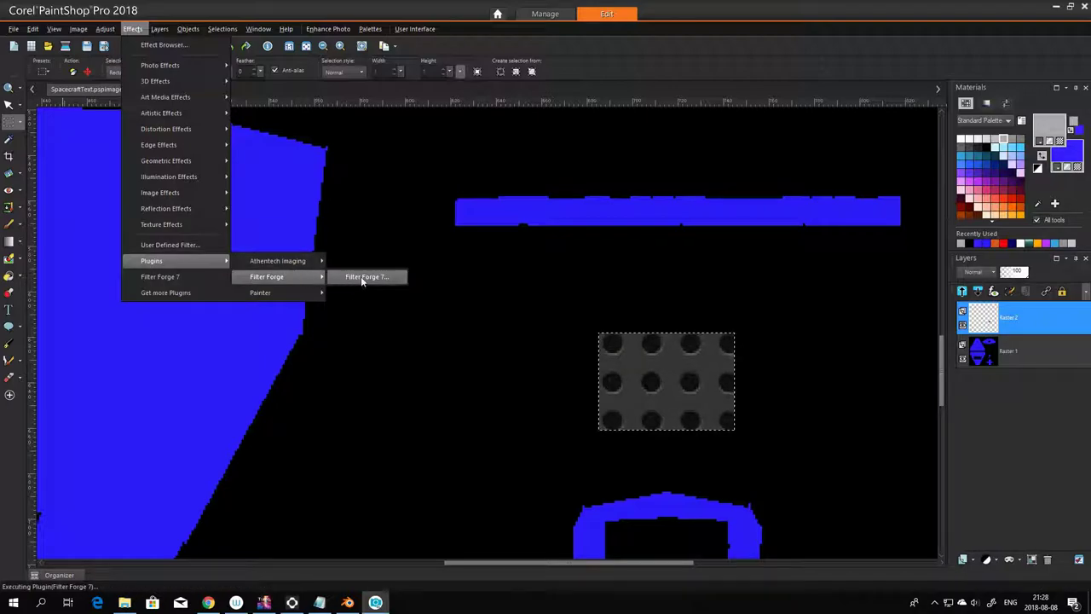
click(365, 277)
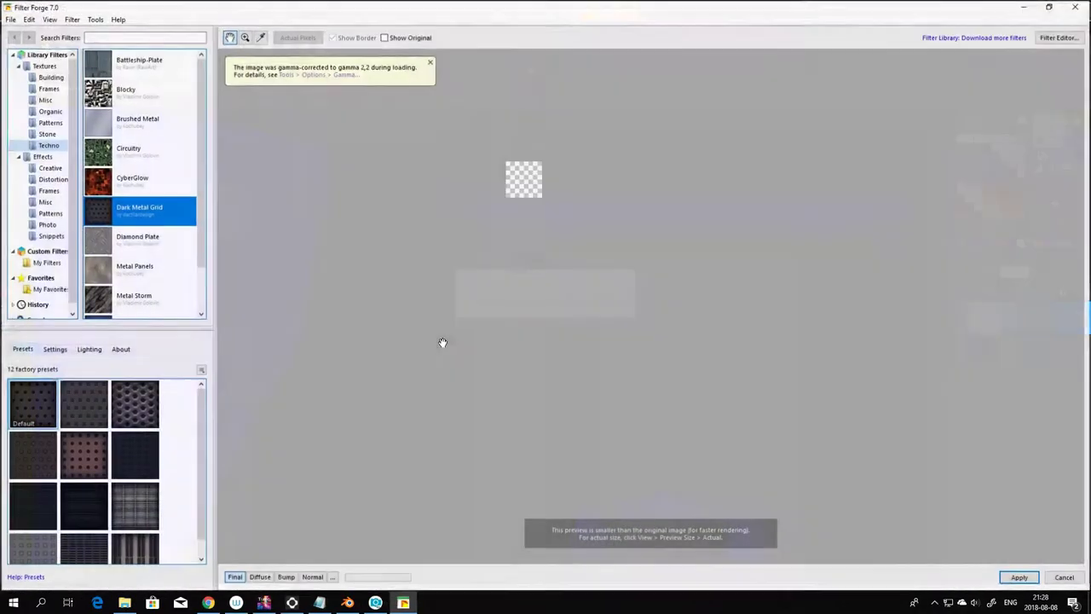
- Change the Dark Metal Grid Holes Size to 10 and apply it to the patch
scroll(519, 402, up, 5)
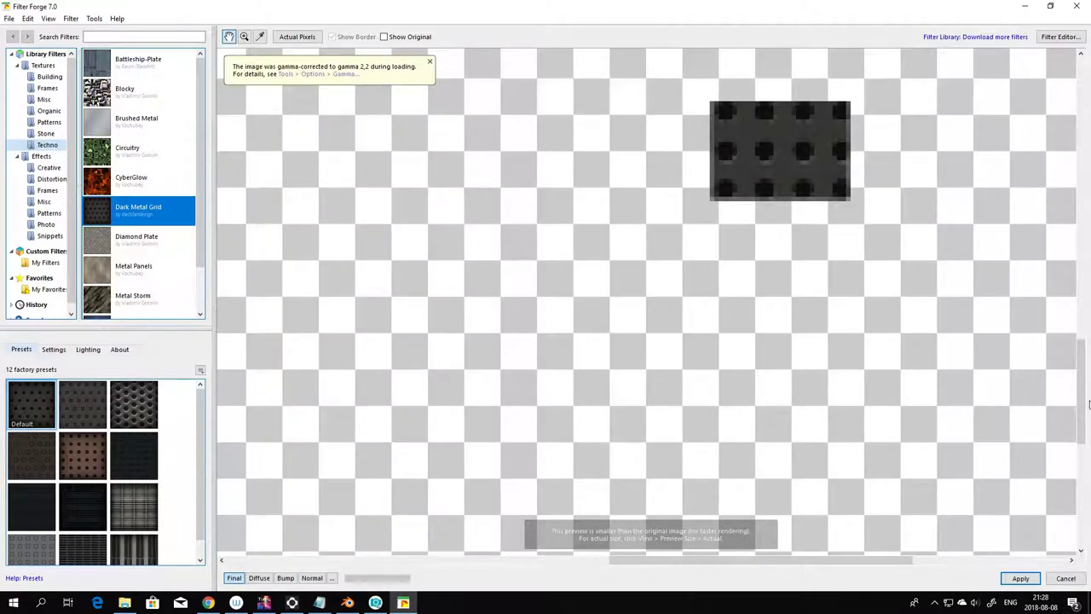
drag(1082, 400, 1083, 360)
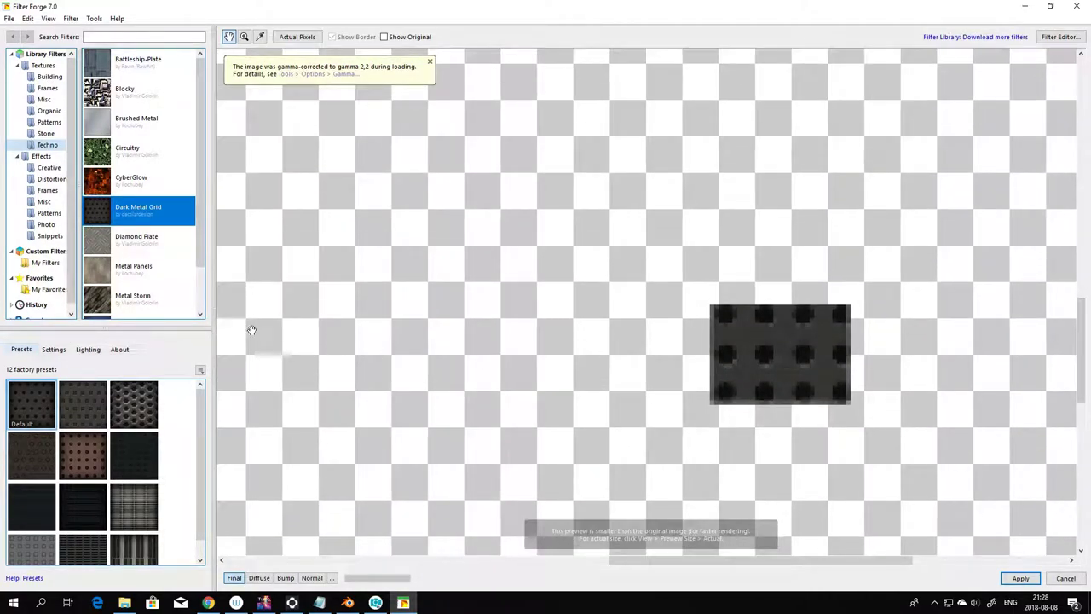
click(54, 350)
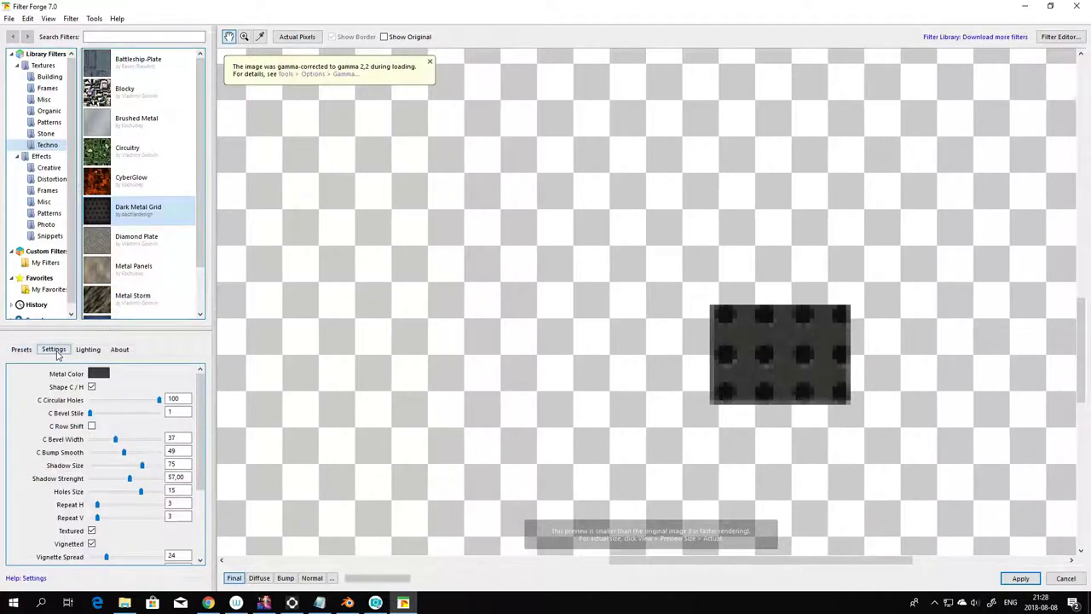
scroll(168, 443, down, 1)
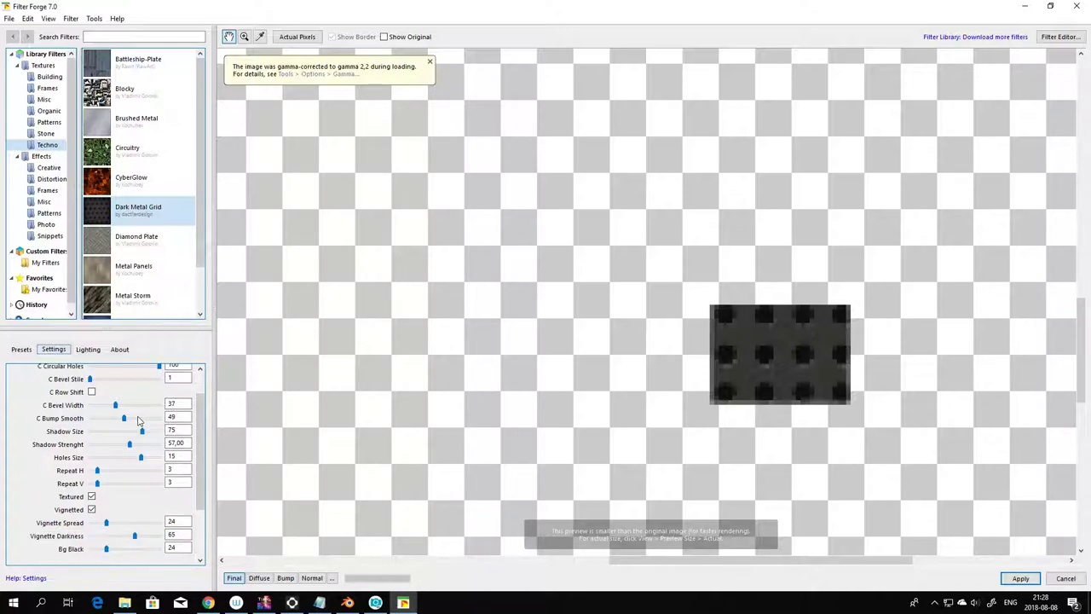
scroll(144, 425, down, 1)
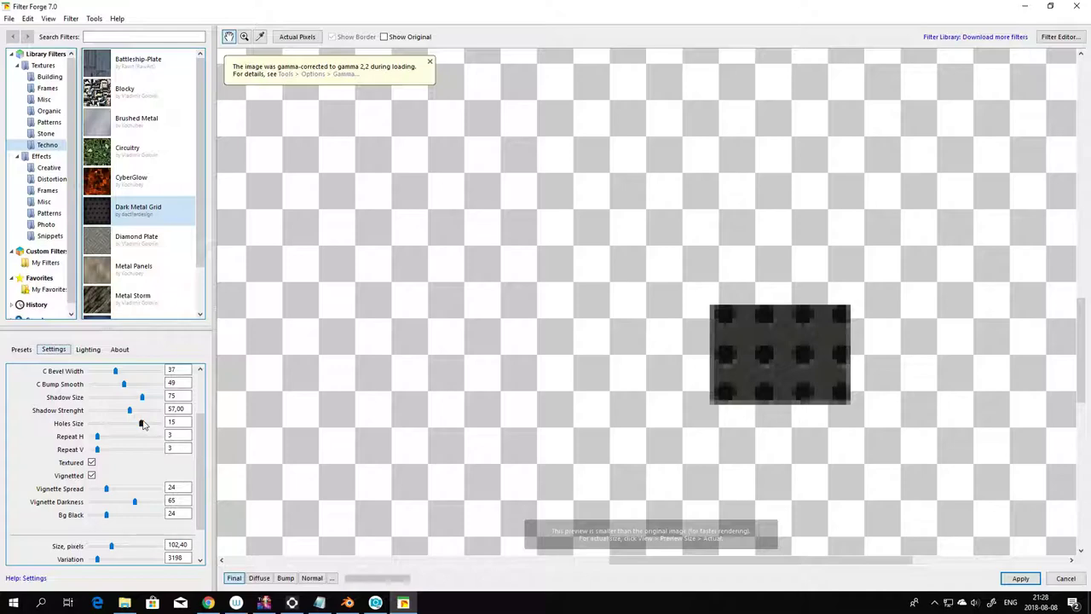
scroll(143, 425, down, 1)
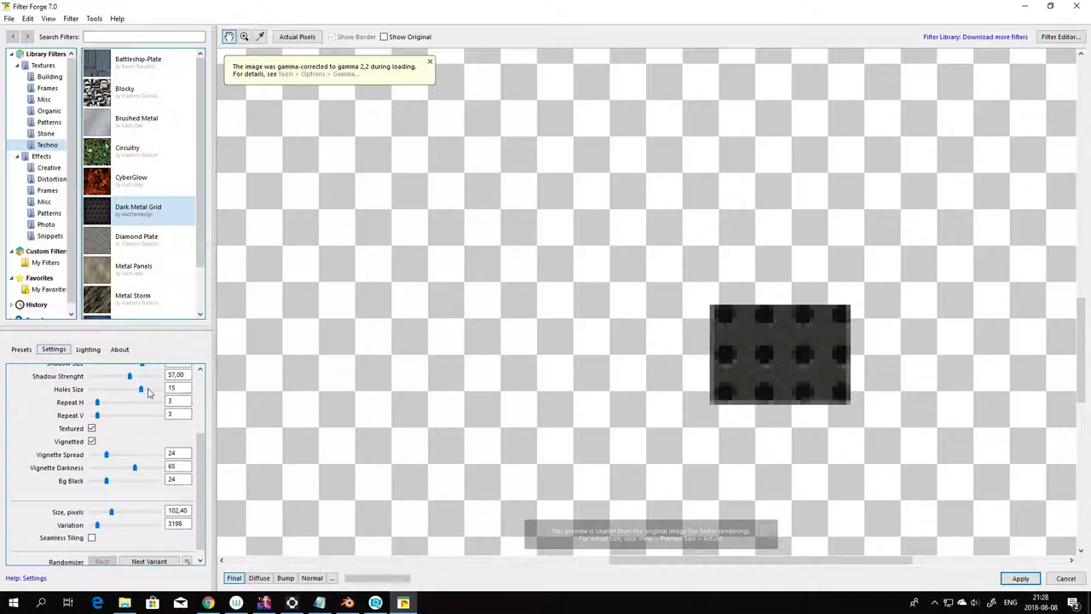
double_click(171, 389)
text(10)
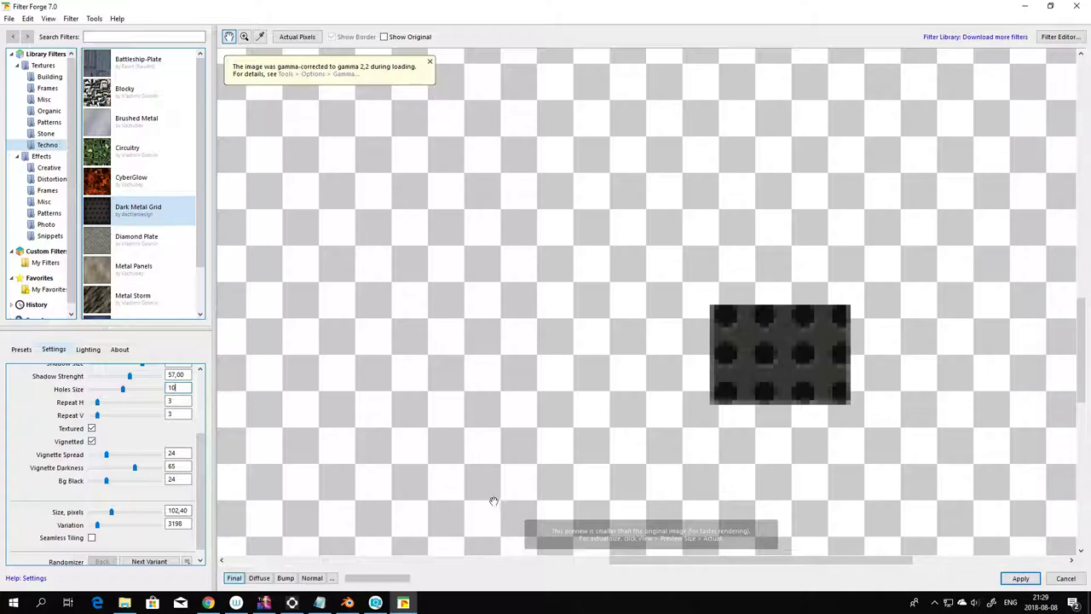
scroll(168, 486, down, 1)
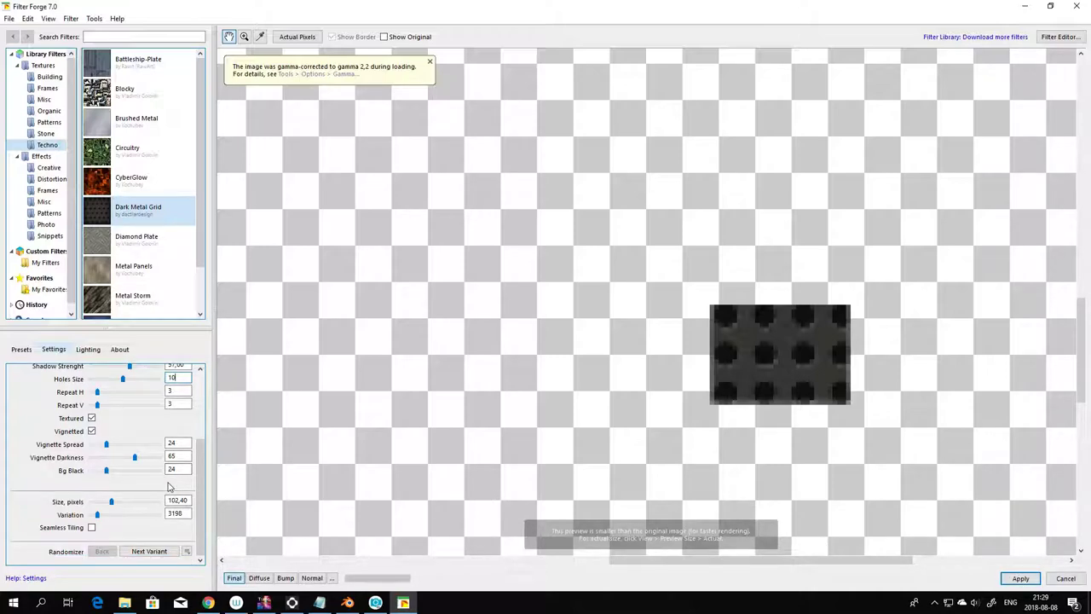
click(1020, 578)
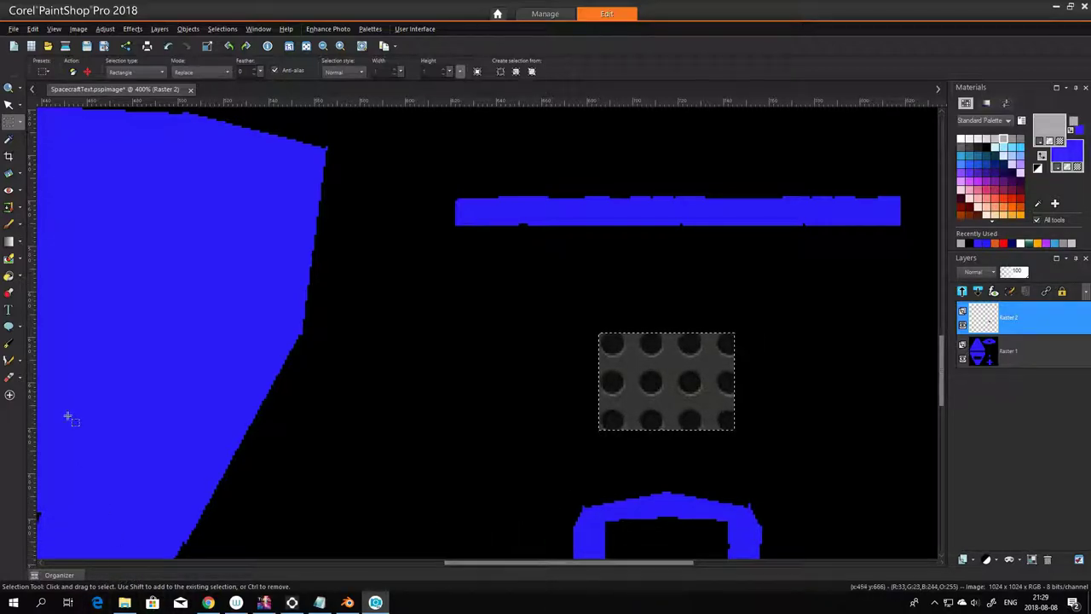
- Look through the Image, View, Edit and Adjust menus, then launch Effects > Filter Forge 7 on the grid patch
click(78, 29)
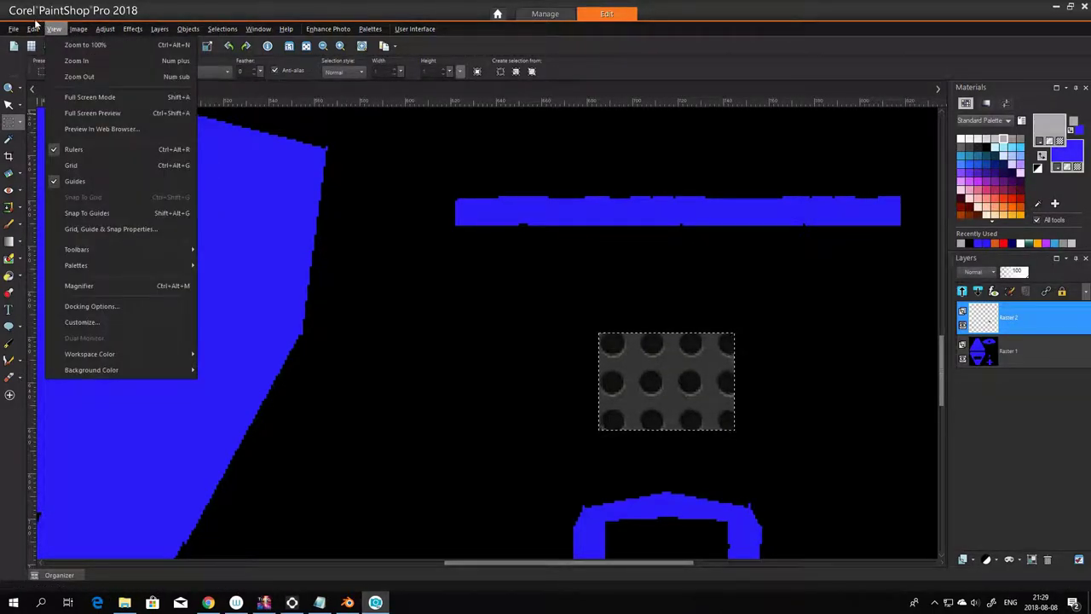
mouse_move(41, 29)
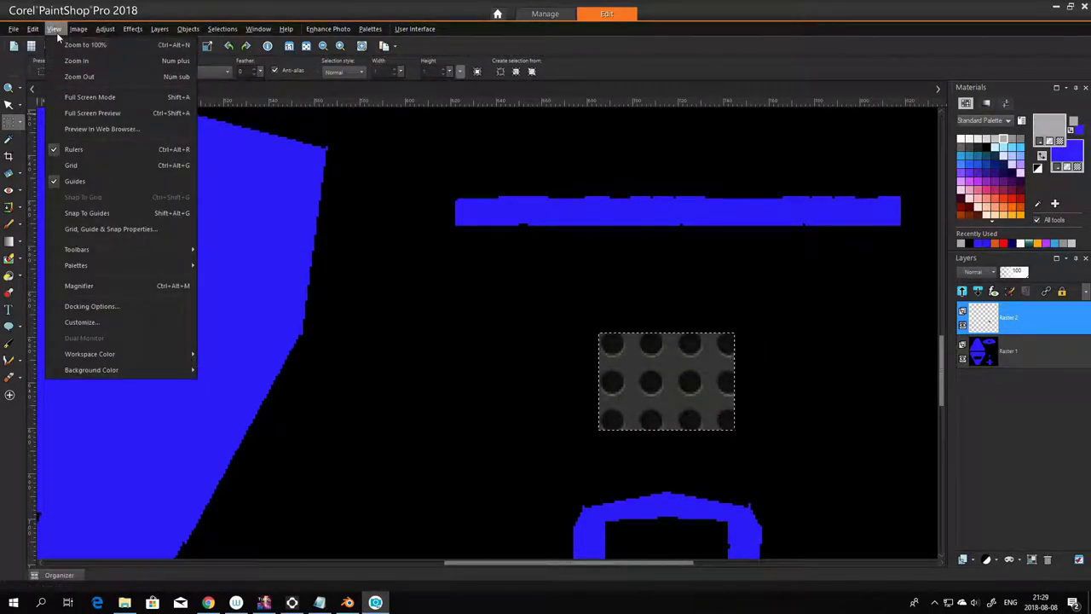
mouse_move(75, 32)
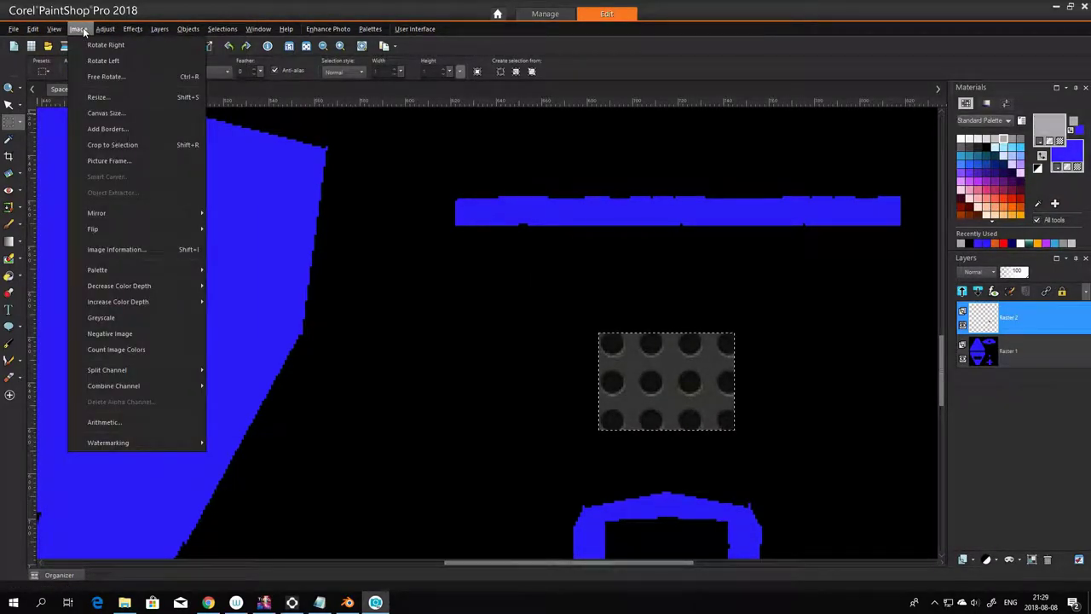
mouse_move(132, 30)
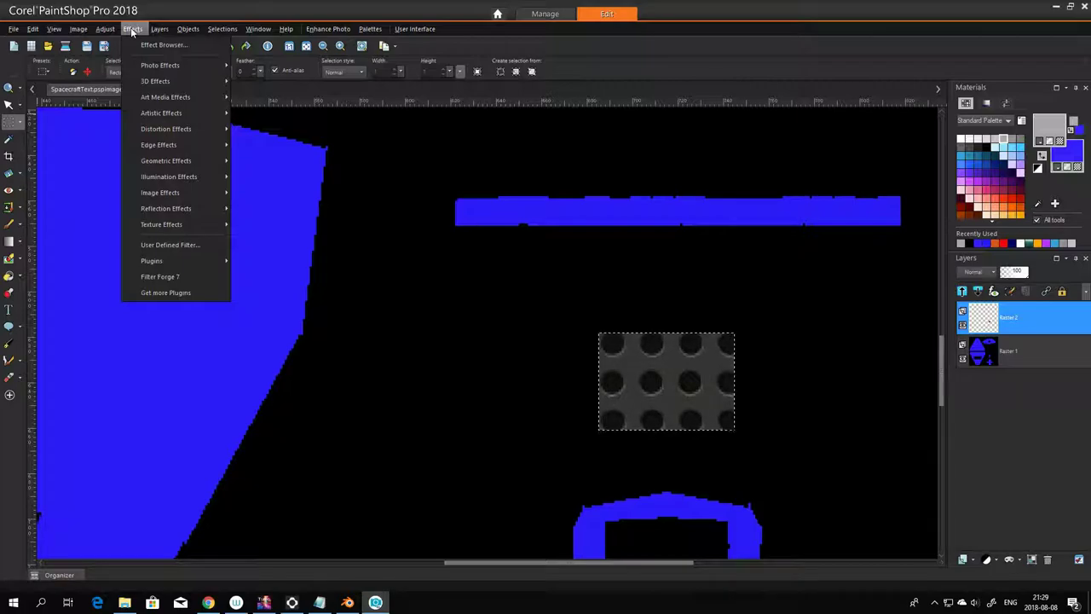
mouse_move(164, 179)
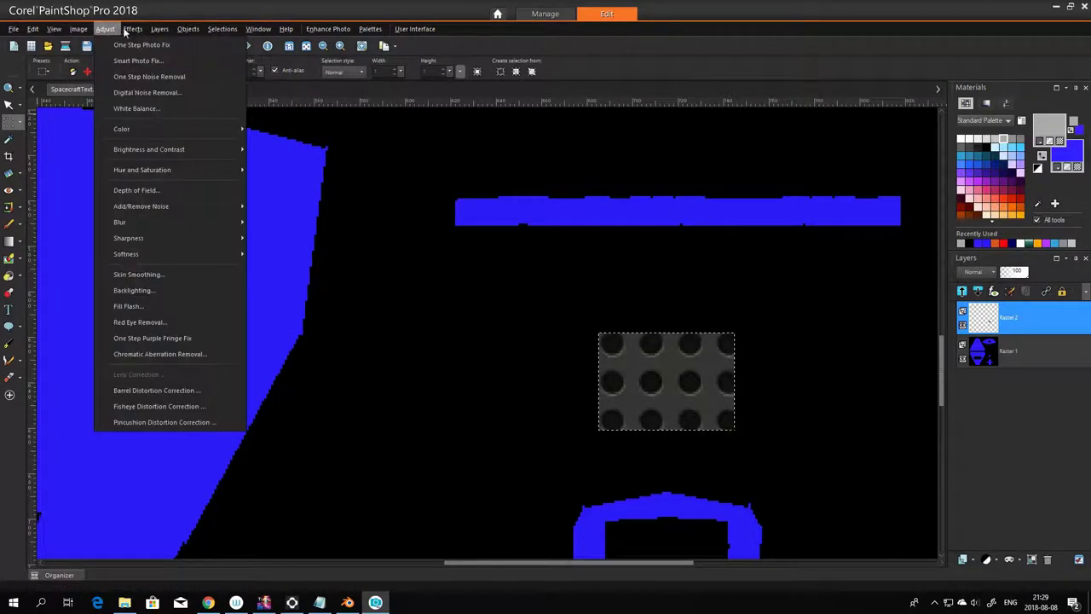
click(185, 276)
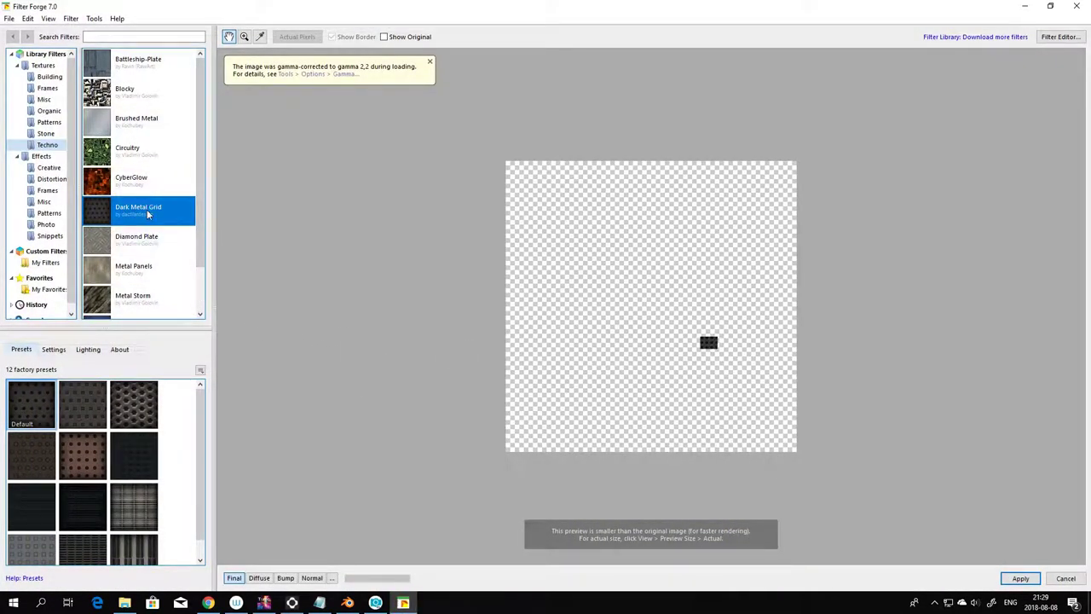
- Compare the Default, second and third Dark Metal Grid factory presets on the patch
click(54, 349)
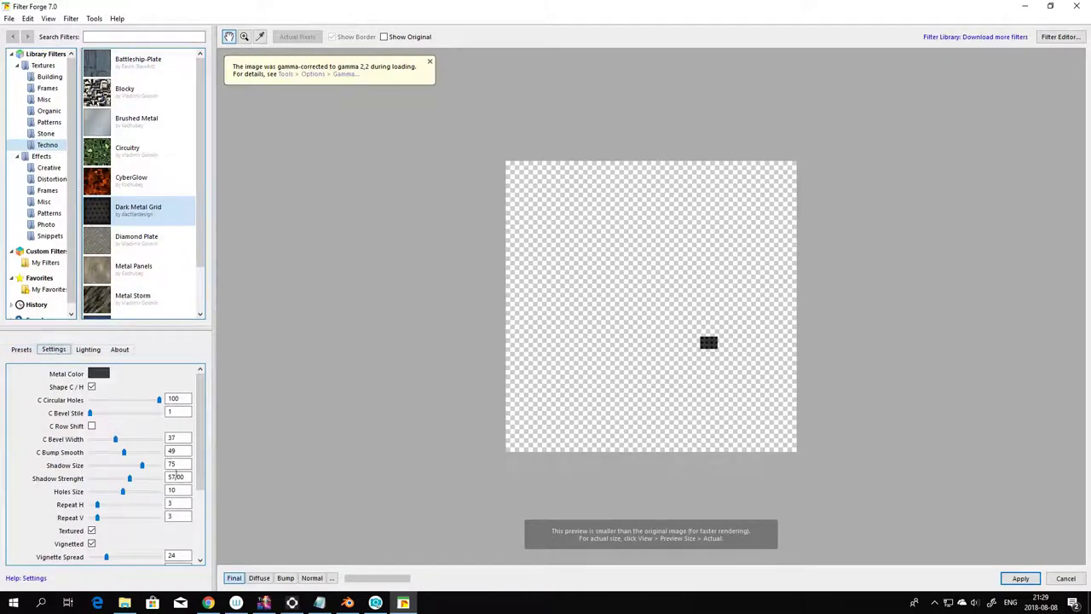
scroll(162, 453, down, 3)
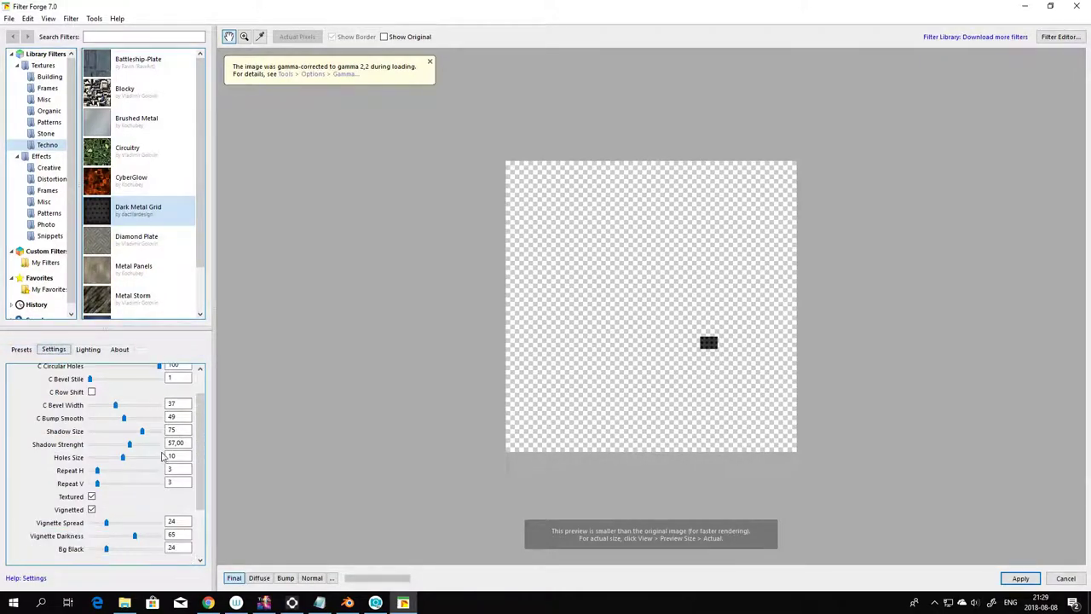
scroll(192, 465, down, 2)
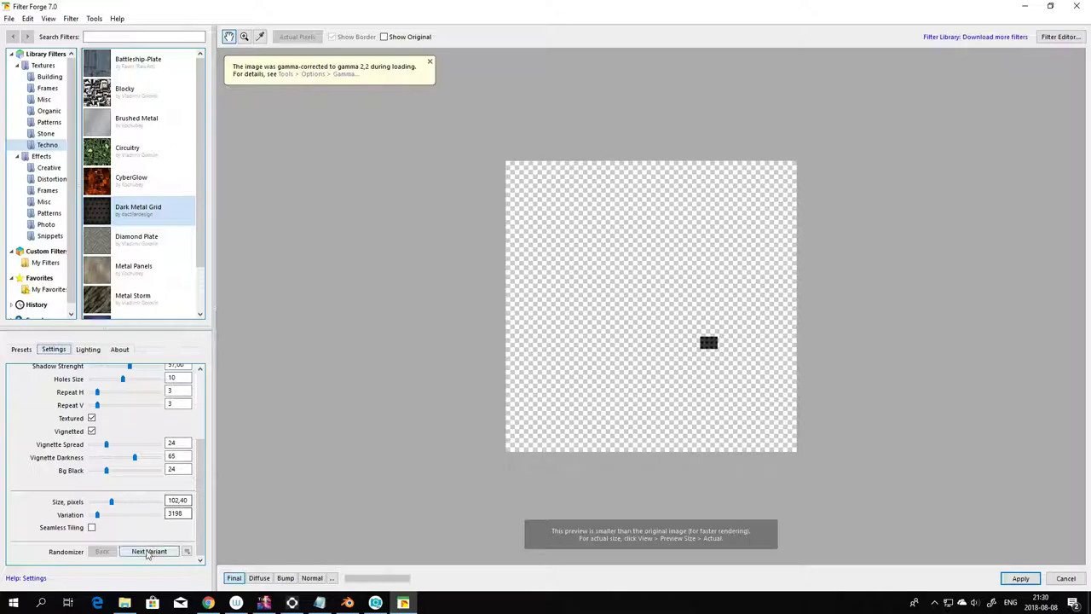
scroll(132, 545, up, 5)
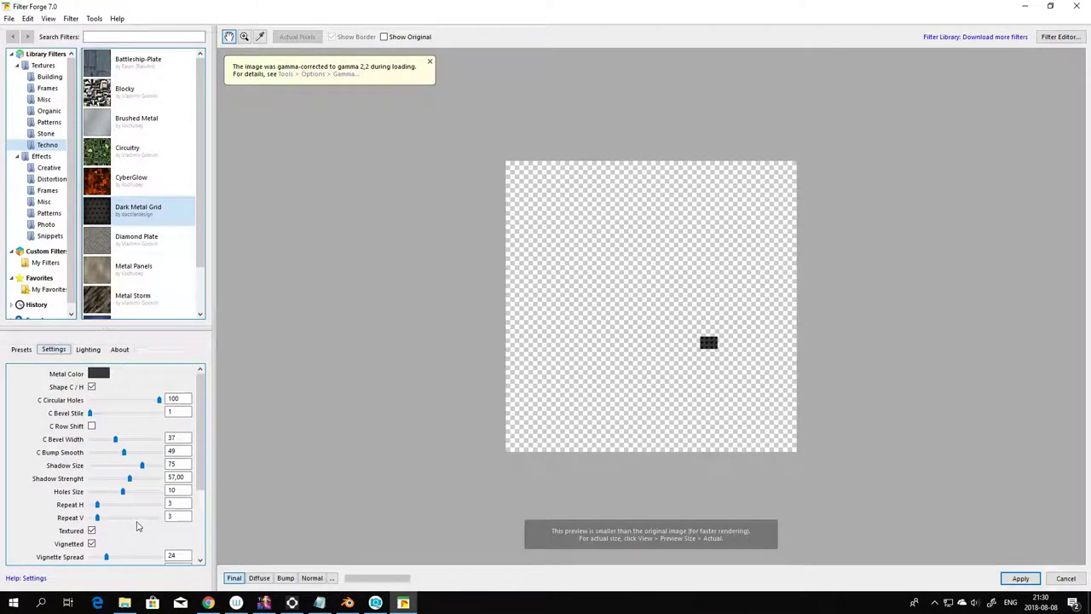
click(27, 351)
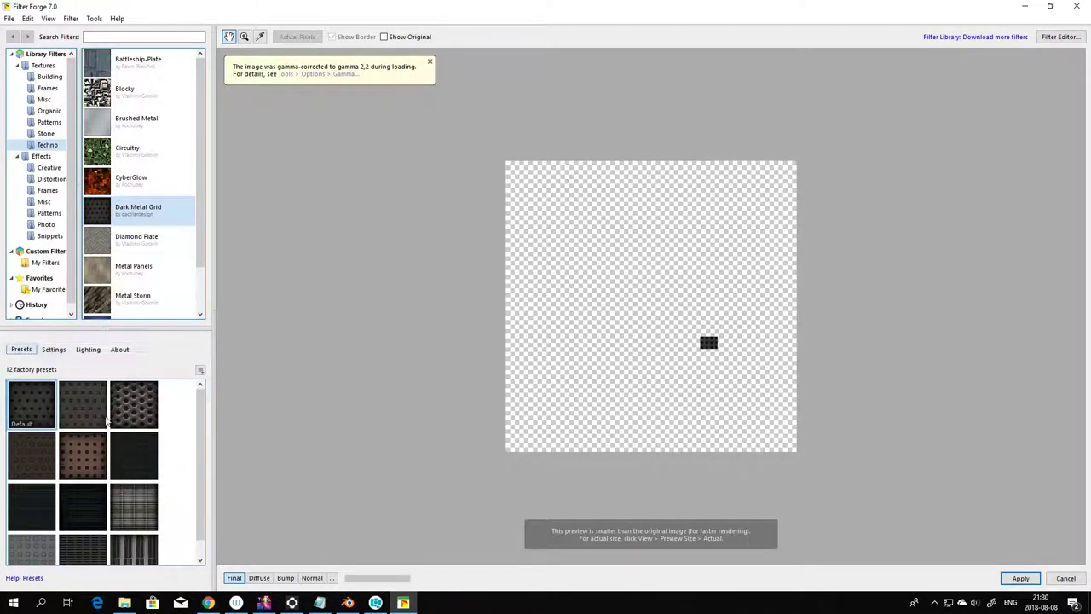
click(38, 409)
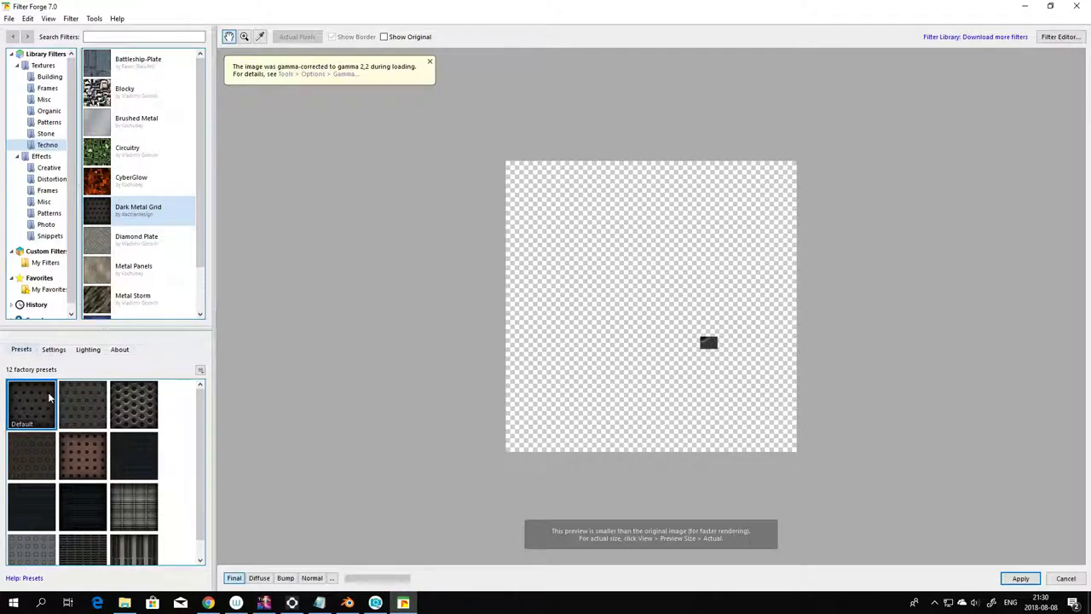
click(88, 406)
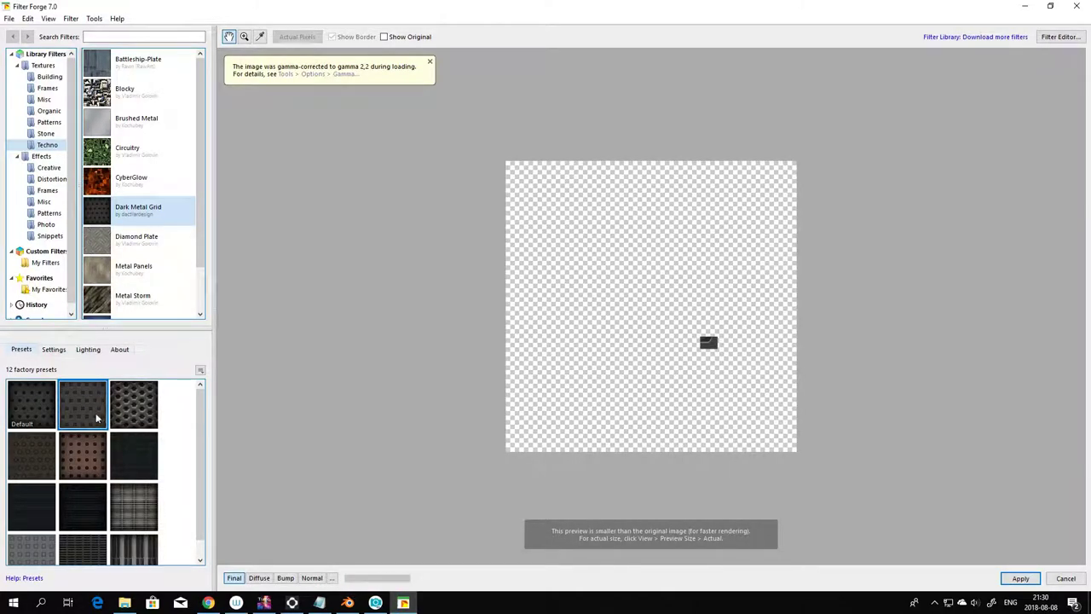
click(135, 414)
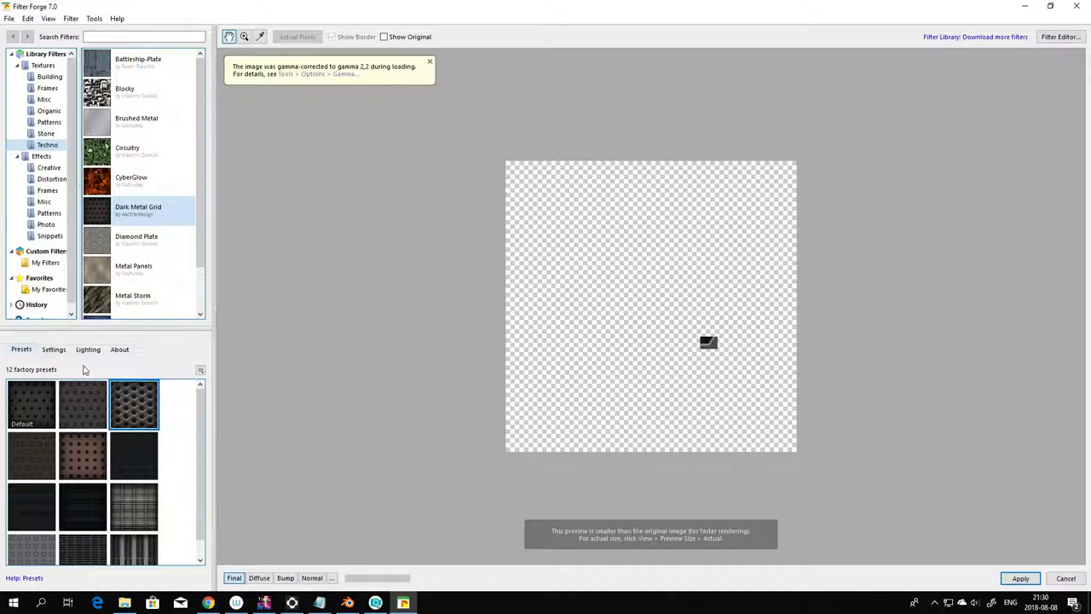
click(57, 353)
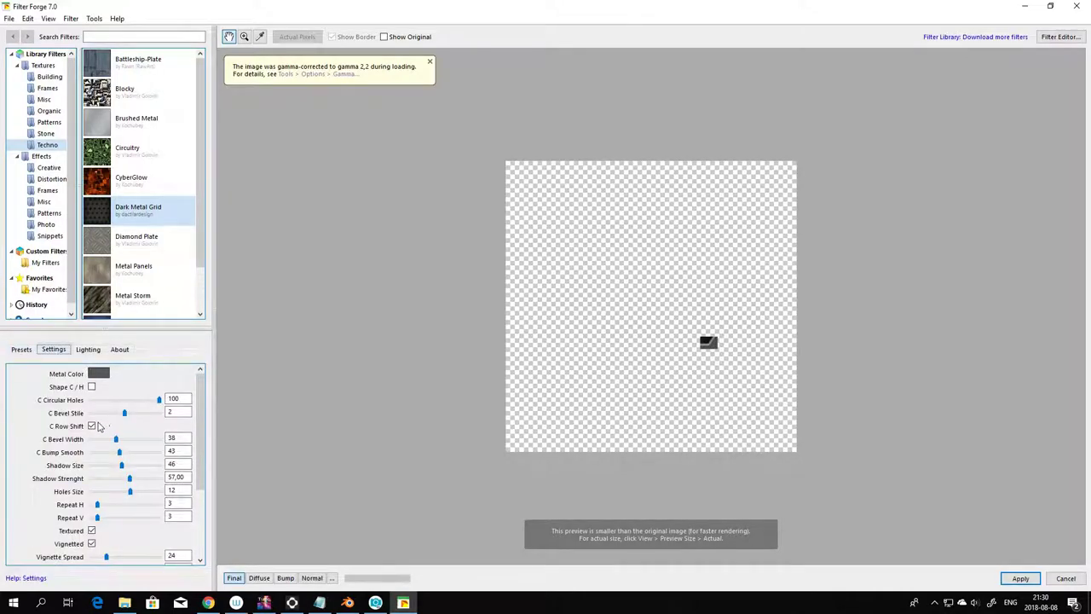
- Set the Dark Metal Grid texture Size to 80 pixels and apply it to the image
scroll(156, 458, down, 3)
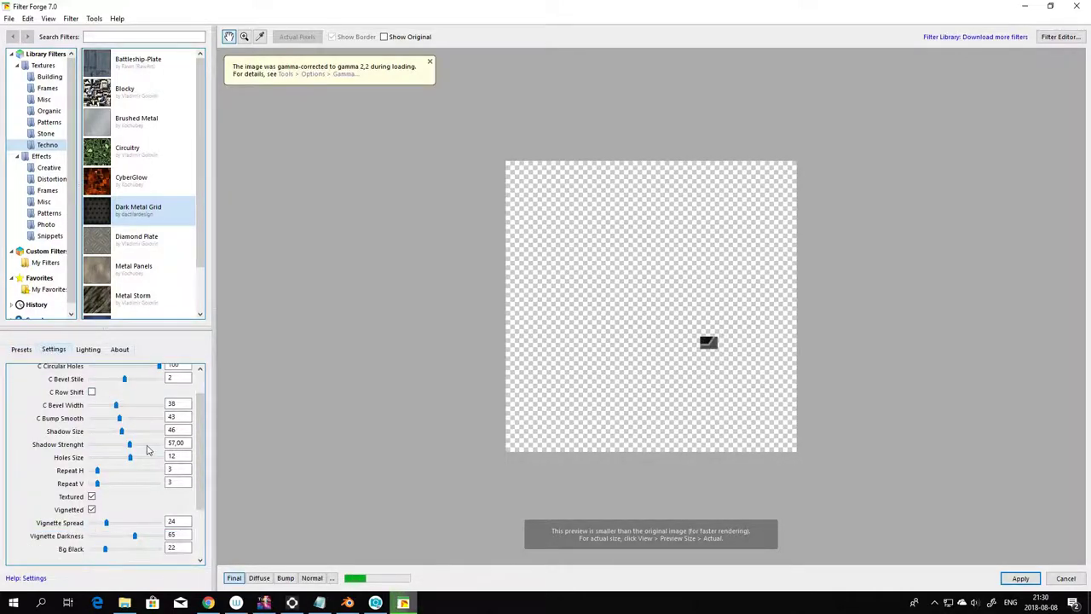
scroll(155, 458, down, 1)
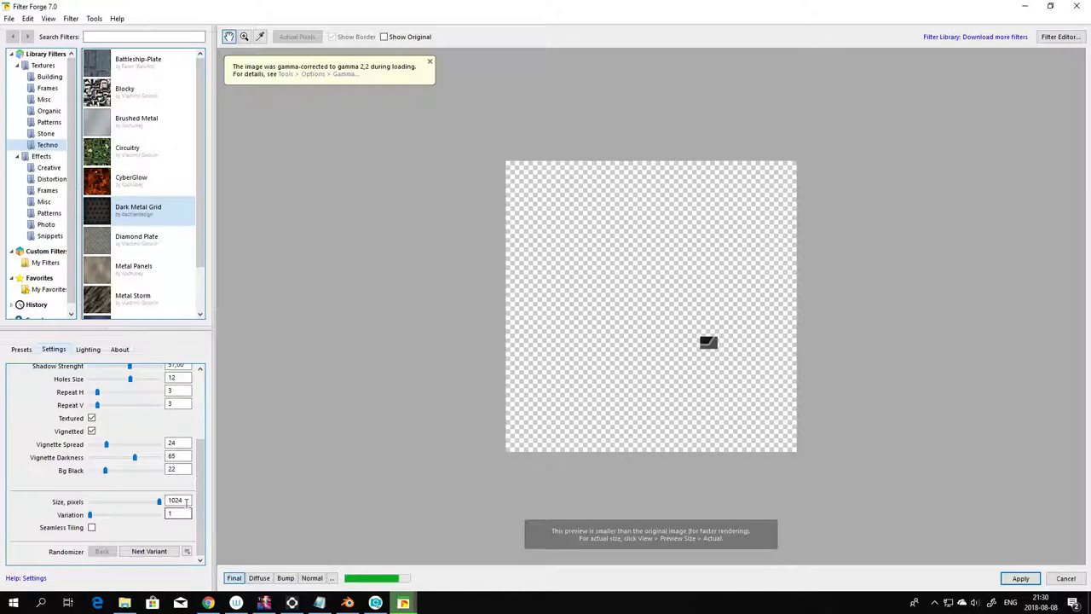
double_click(186, 502)
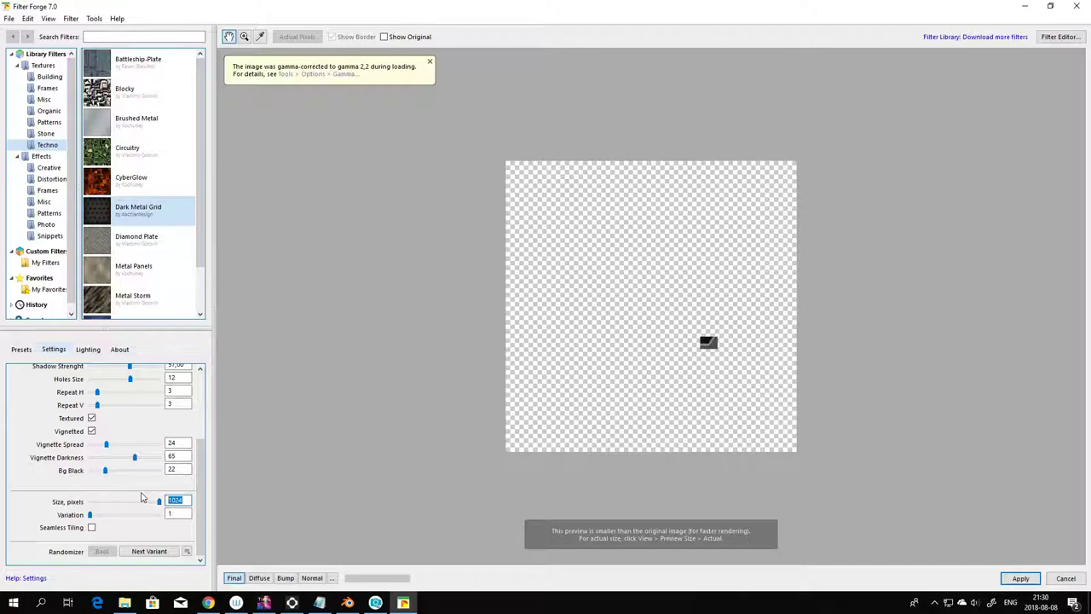
text(80)
key(Return)
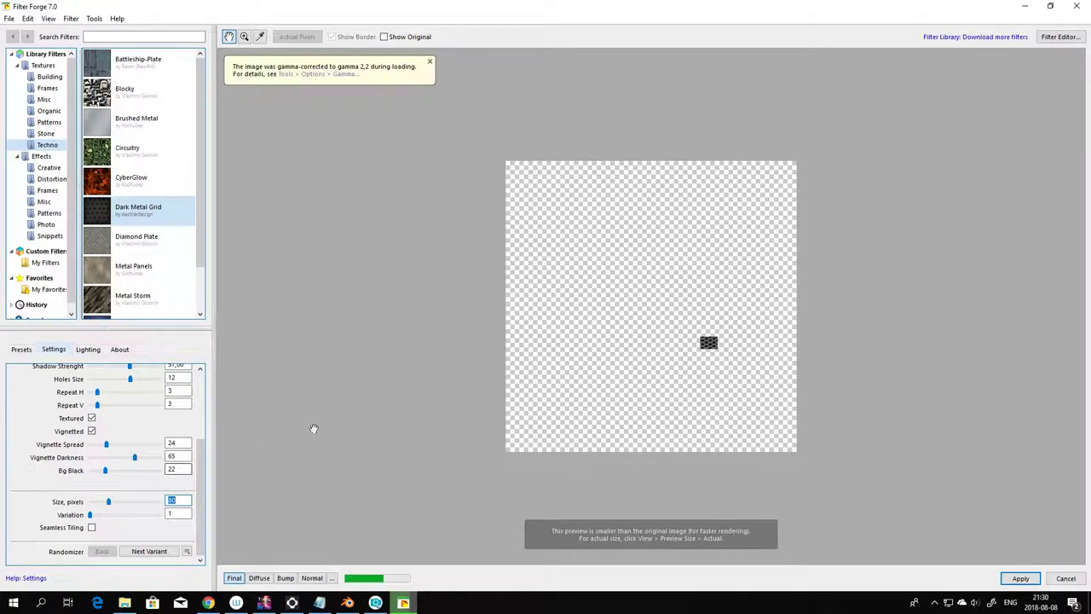
scroll(679, 360, up, 2)
scroll(859, 329, up, 2)
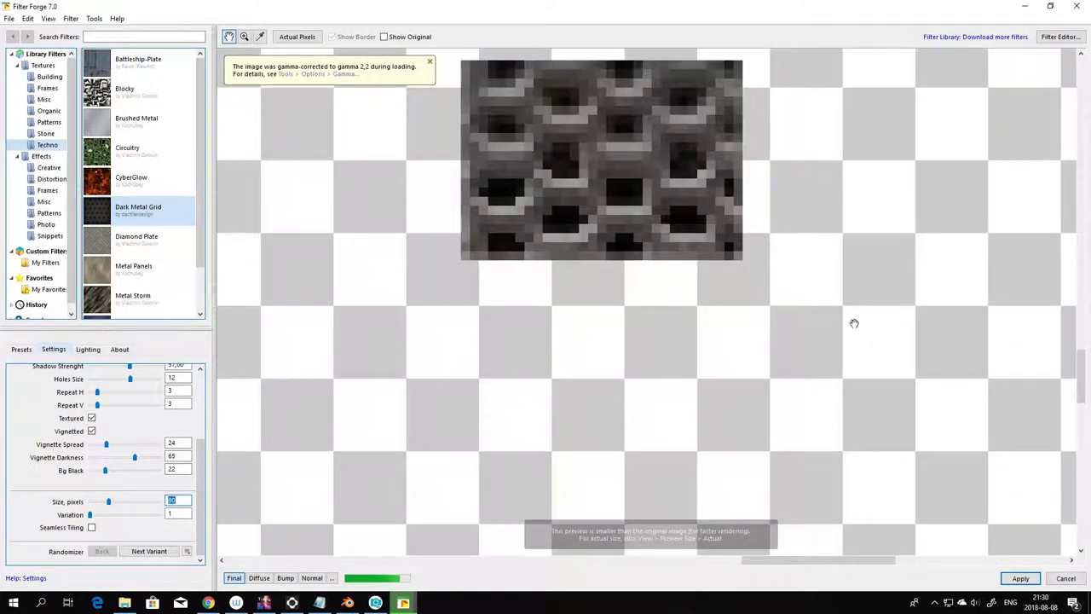
scroll(854, 323, down, 2)
scroll(791, 324, down, 2)
scroll(793, 334, up, 1)
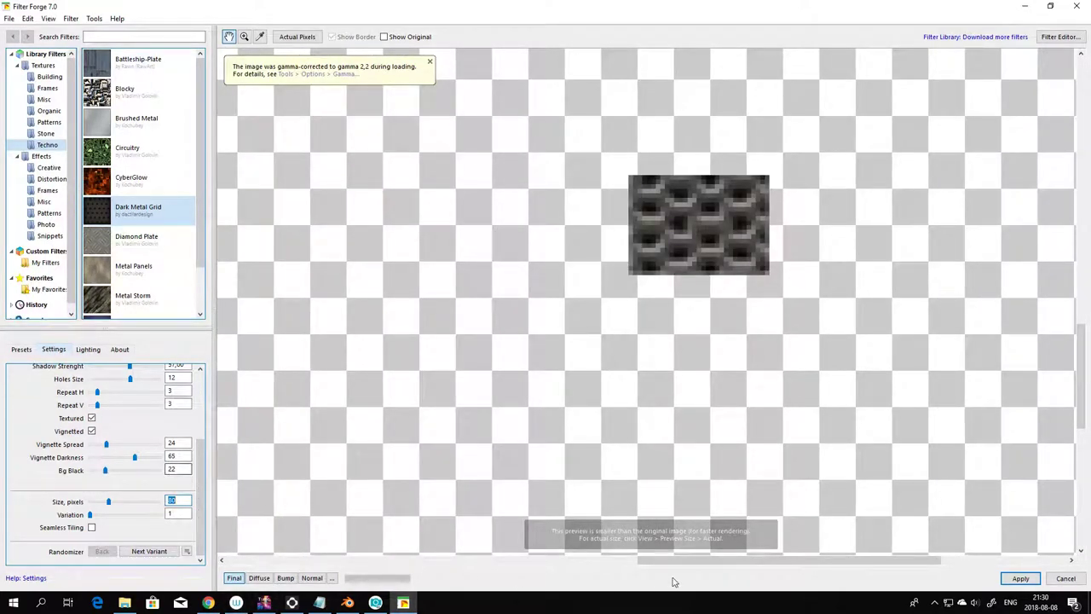
click(1020, 578)
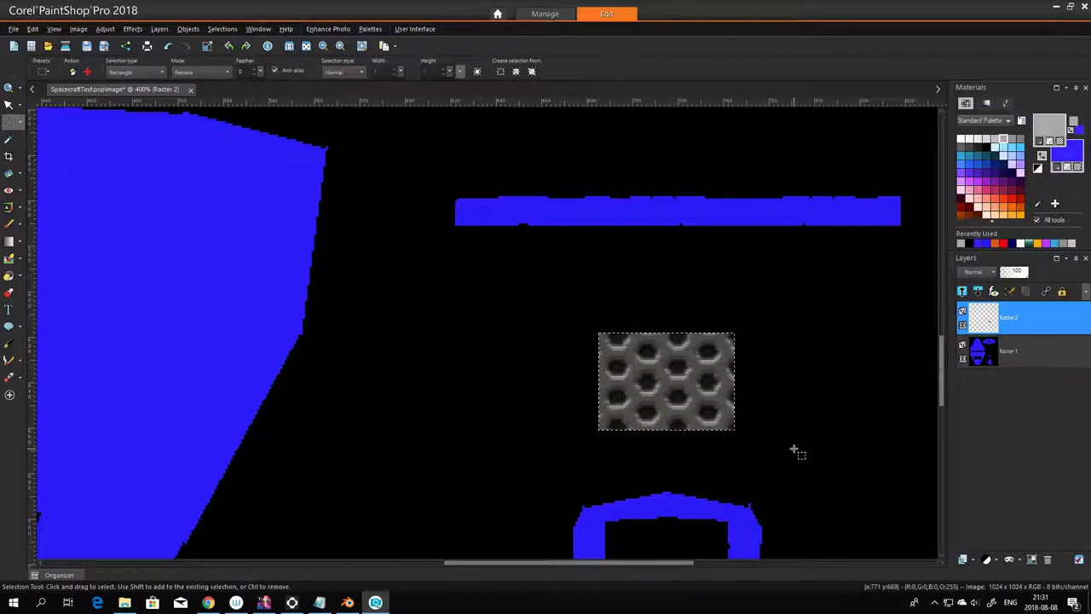
- Check the model in Blender, then return to PaintShop Pro
key(alt+Tab)
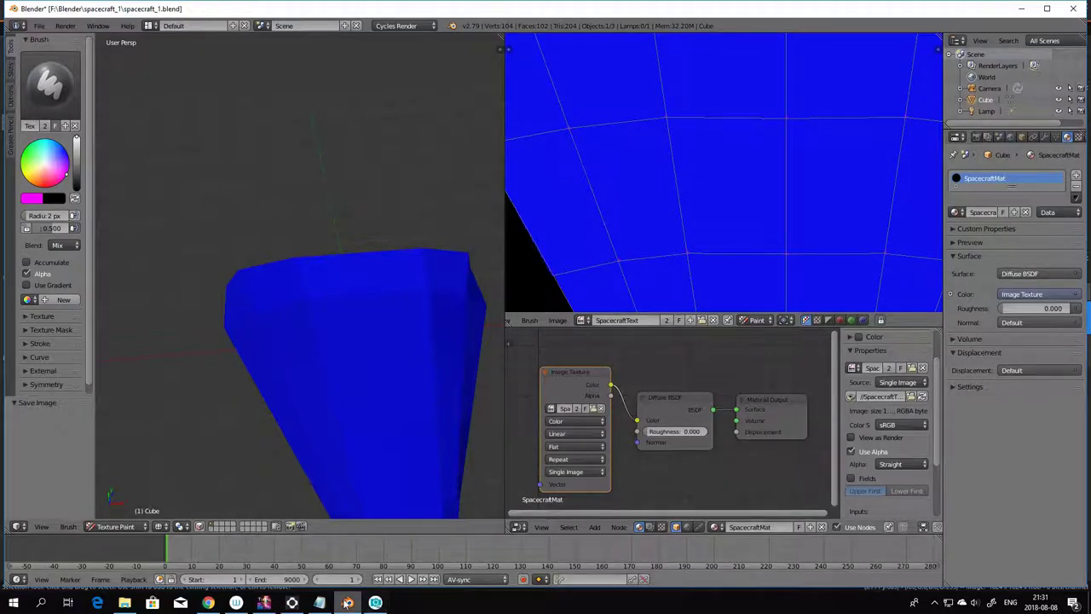
key(alt+Tab)
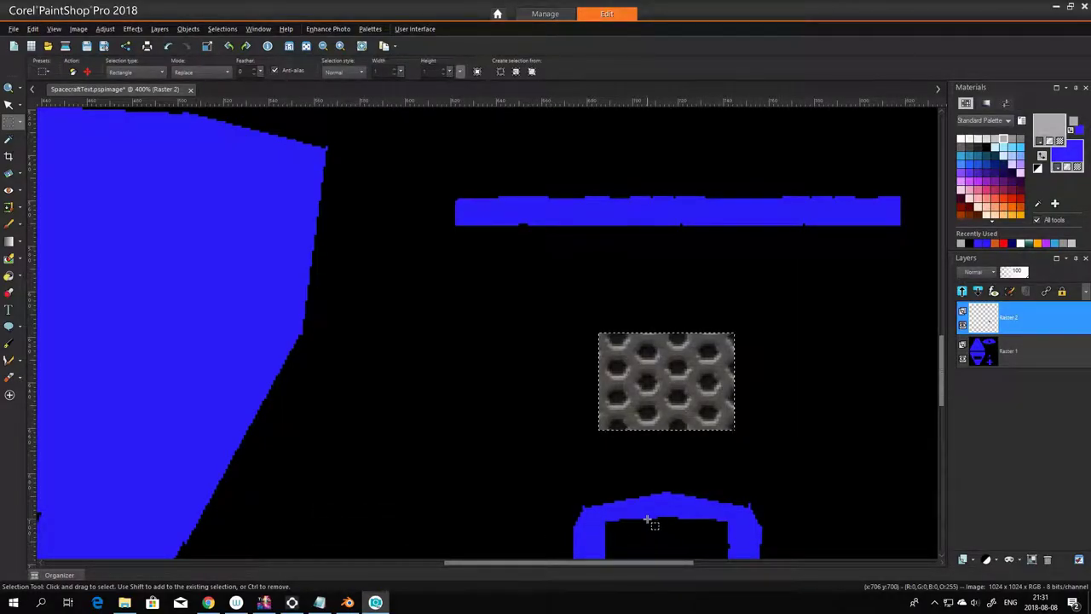
- Shift the hole-grid patch left, undo the move, and browse the Edit and Image menus
drag(676, 380, 646, 380)
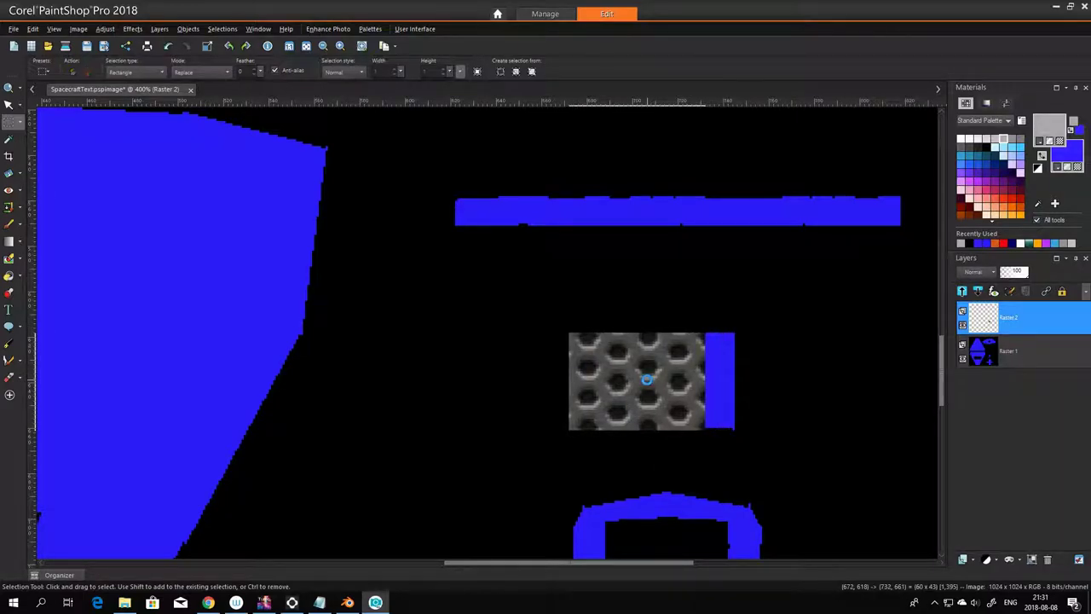
key(ctrl+z)
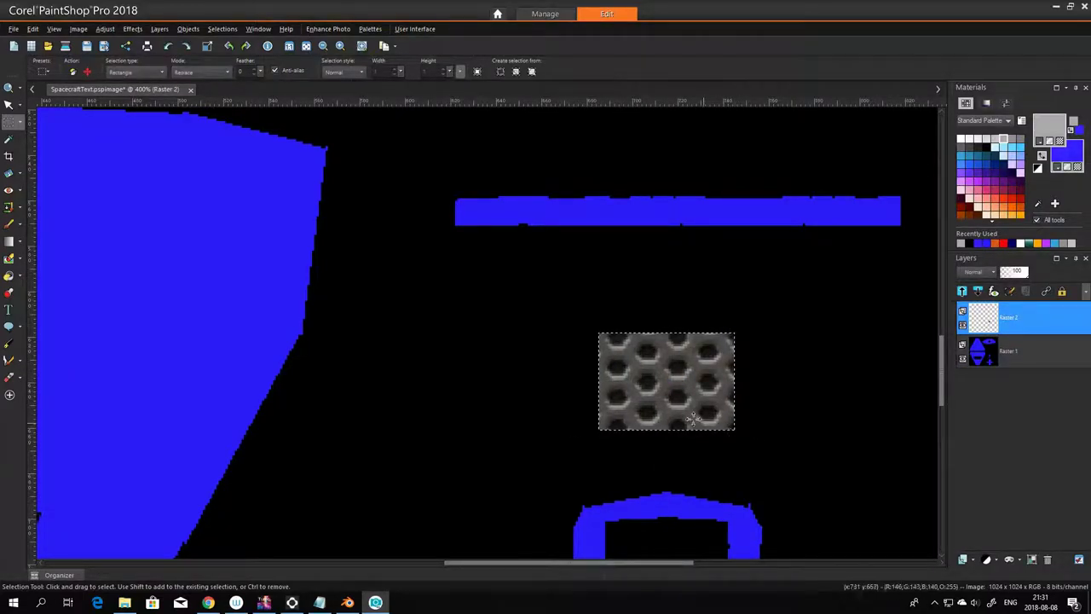
click(32, 28)
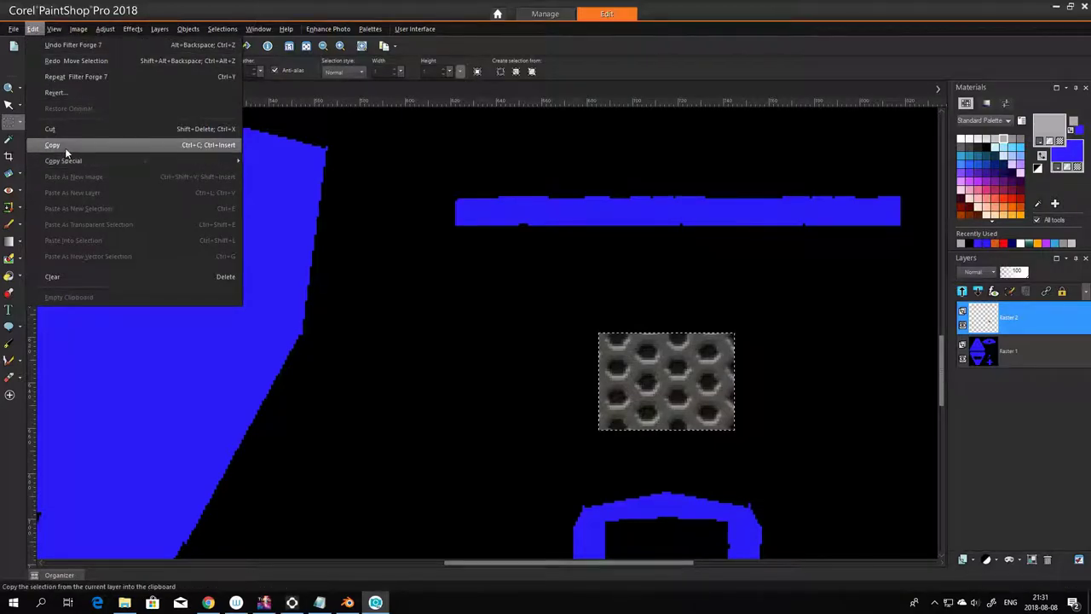
mouse_move(117, 30)
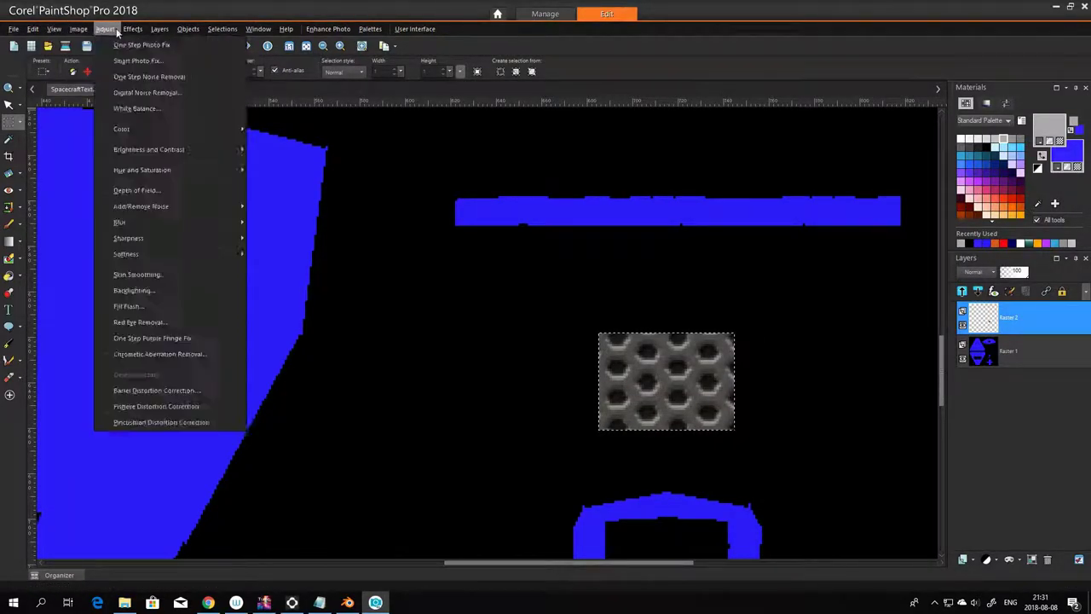
mouse_move(160, 29)
mouse_move(208, 249)
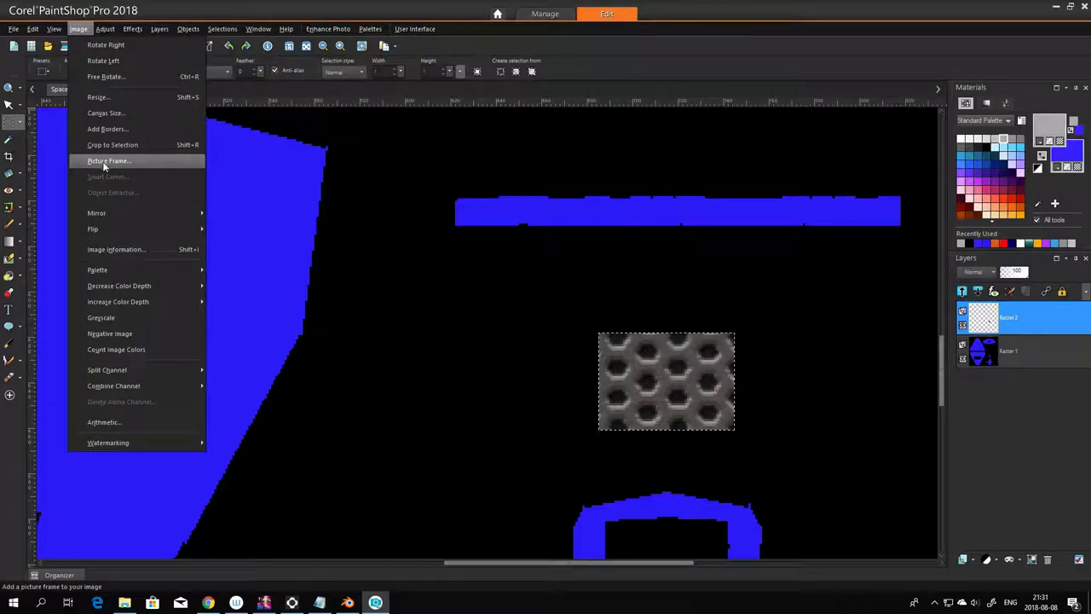
- Relaunch Filter Forge 7 from Effects > Plugins on the hole-grid patch
click(120, 27)
click(132, 28)
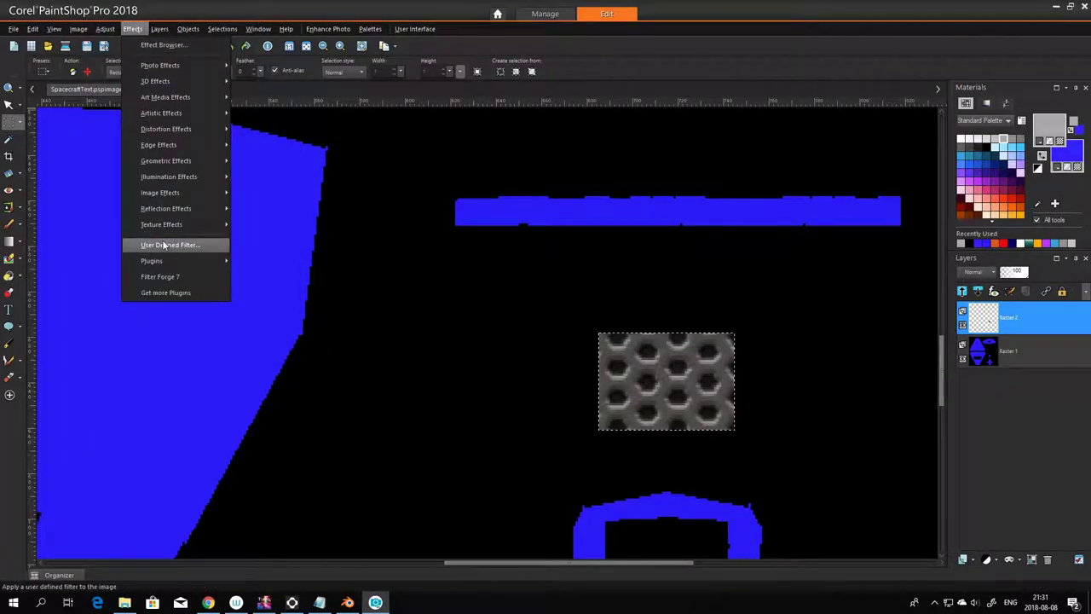
mouse_move(178, 263)
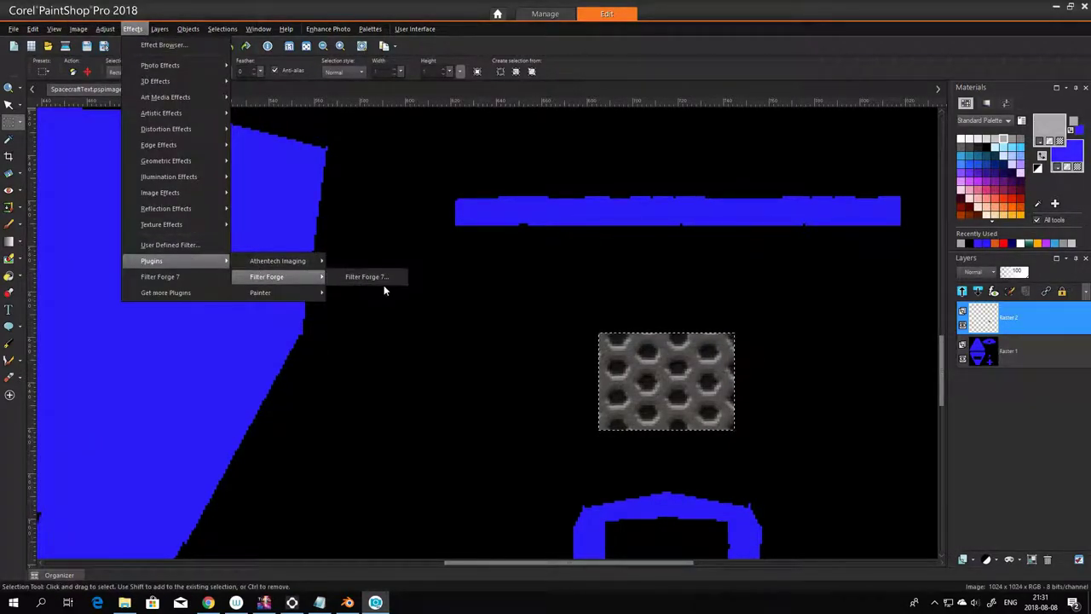
click(153, 277)
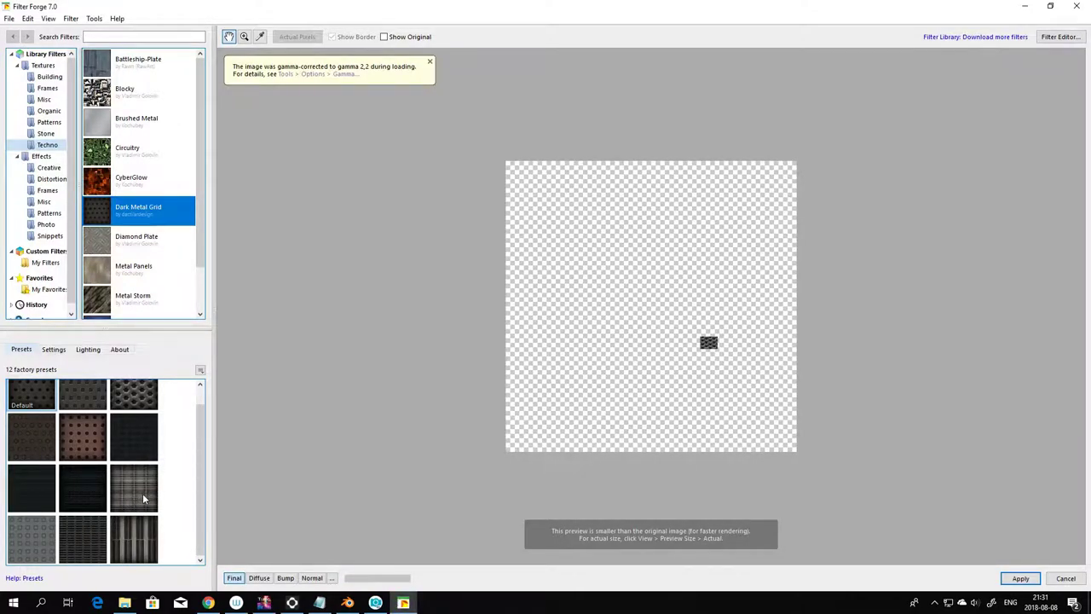
- Switch to the second Dark Metal Grid preset, set Size to 100 pixels, and untick C Row Shift
click(144, 499)
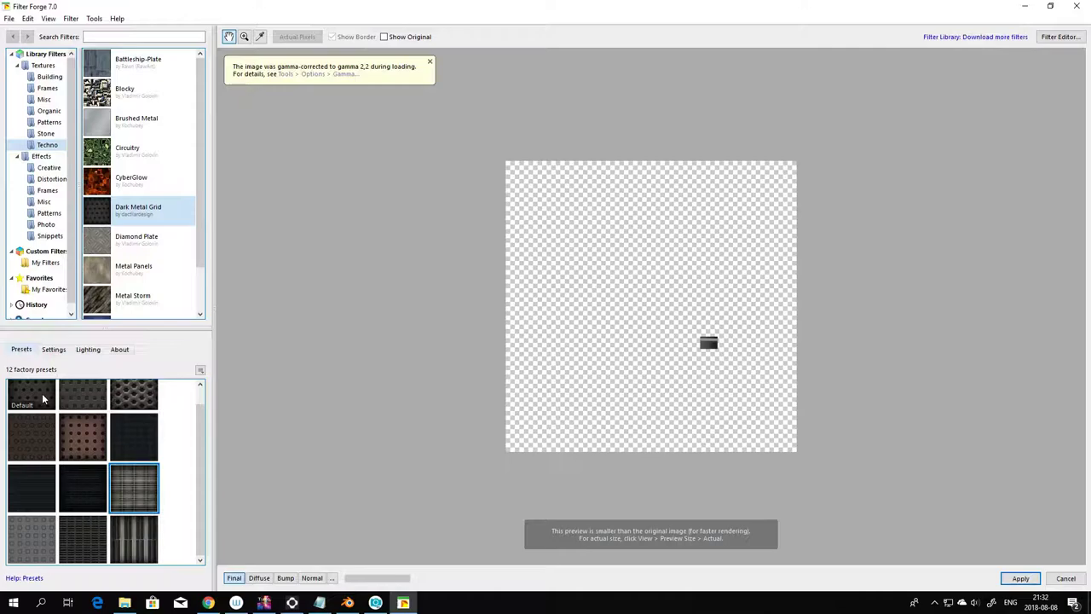
click(85, 399)
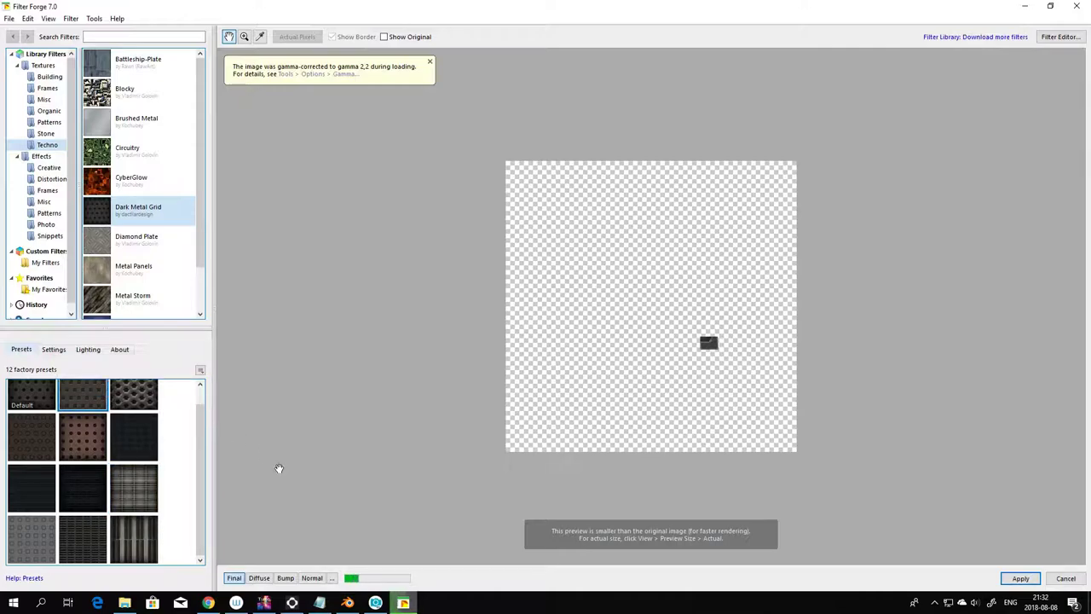
click(53, 349)
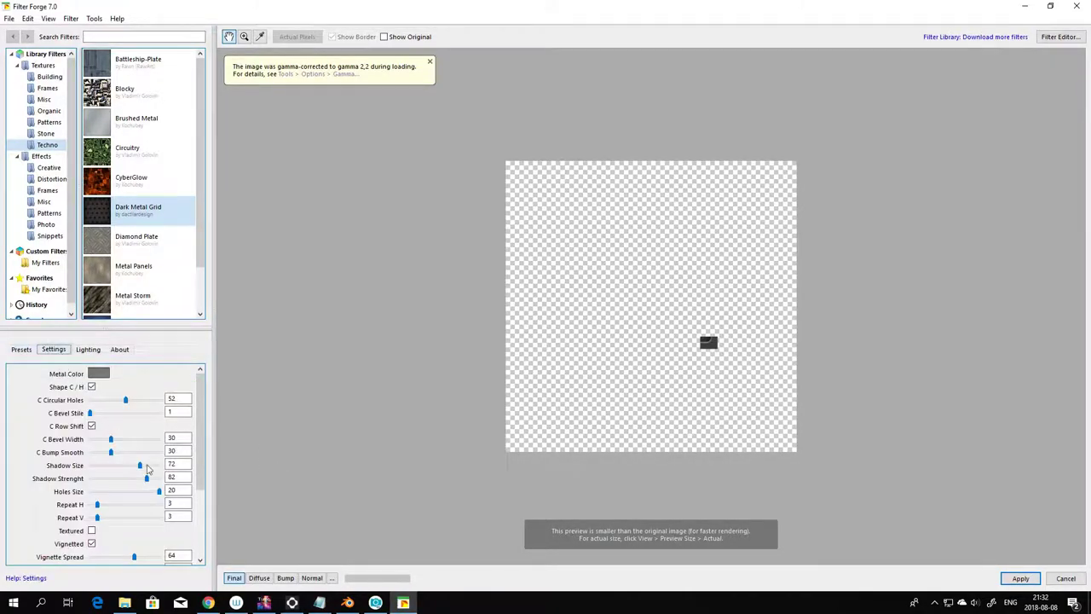
scroll(181, 398, down, 4)
double_click(175, 500)
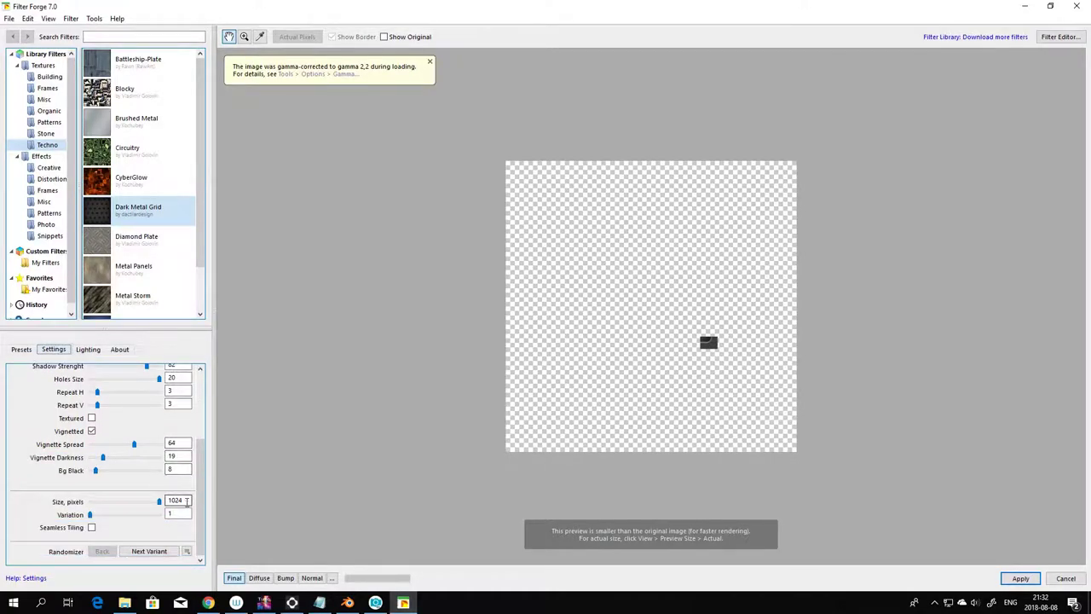
text(100)
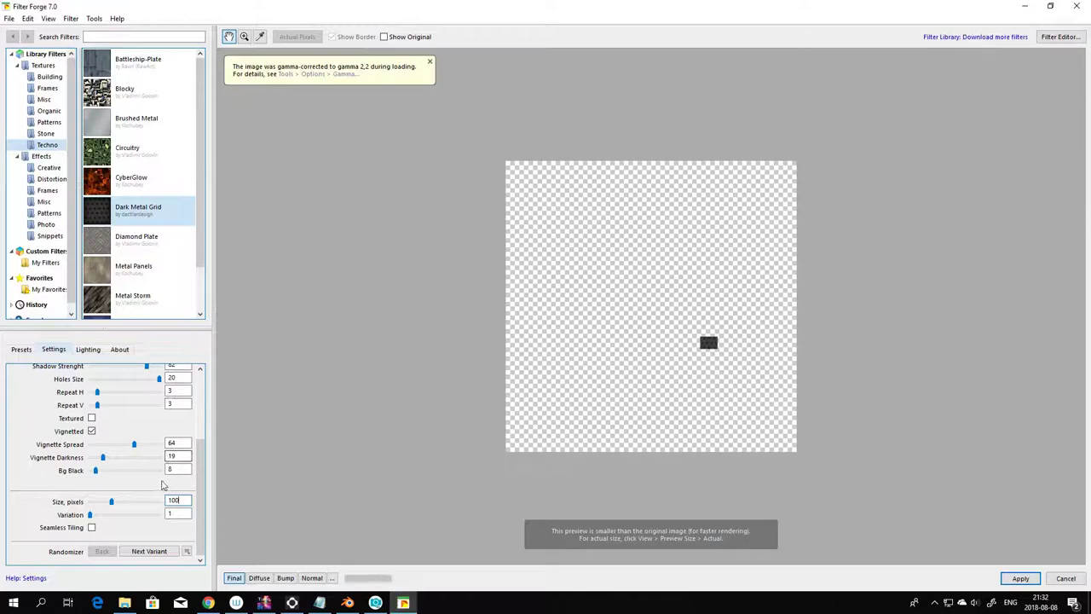
scroll(185, 480, up, 1)
scroll(195, 490, up, 3)
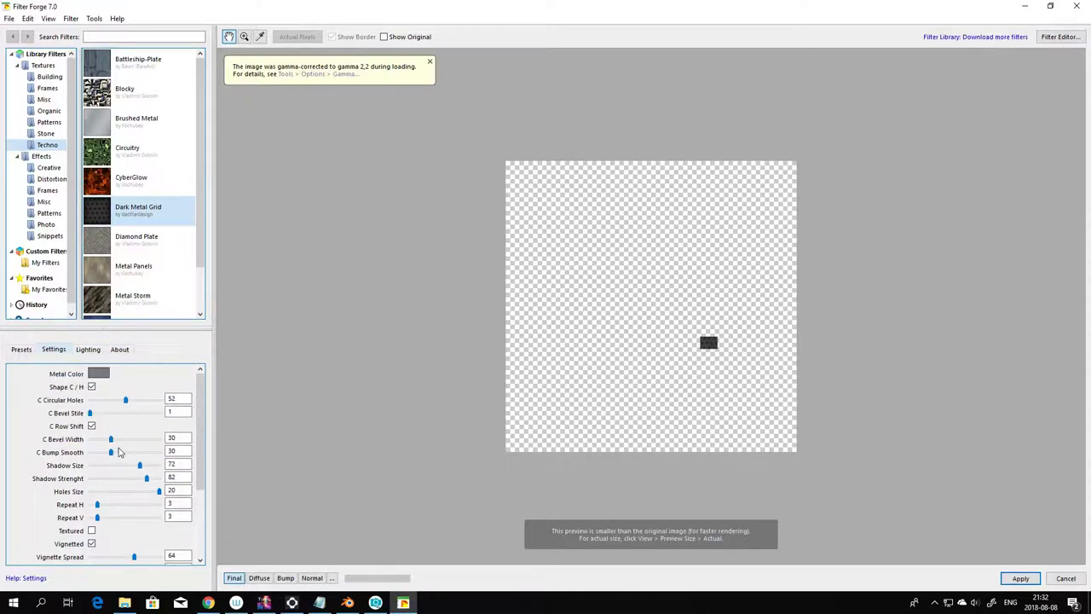
click(92, 425)
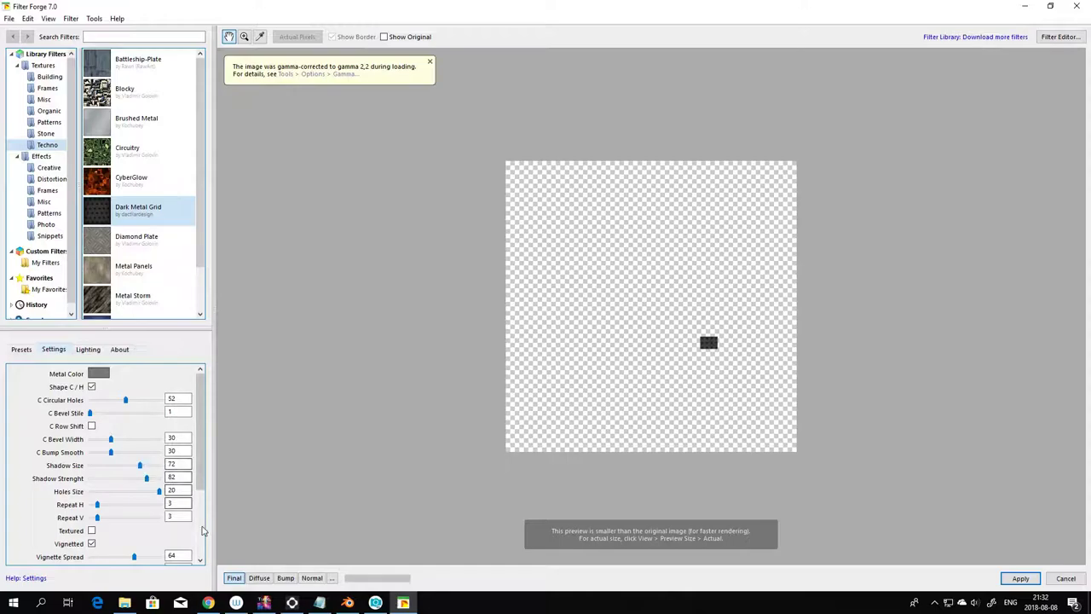
- Try several Holes Size values between 10 and 16, then settle on 20
scroll(794, 340, up, 4)
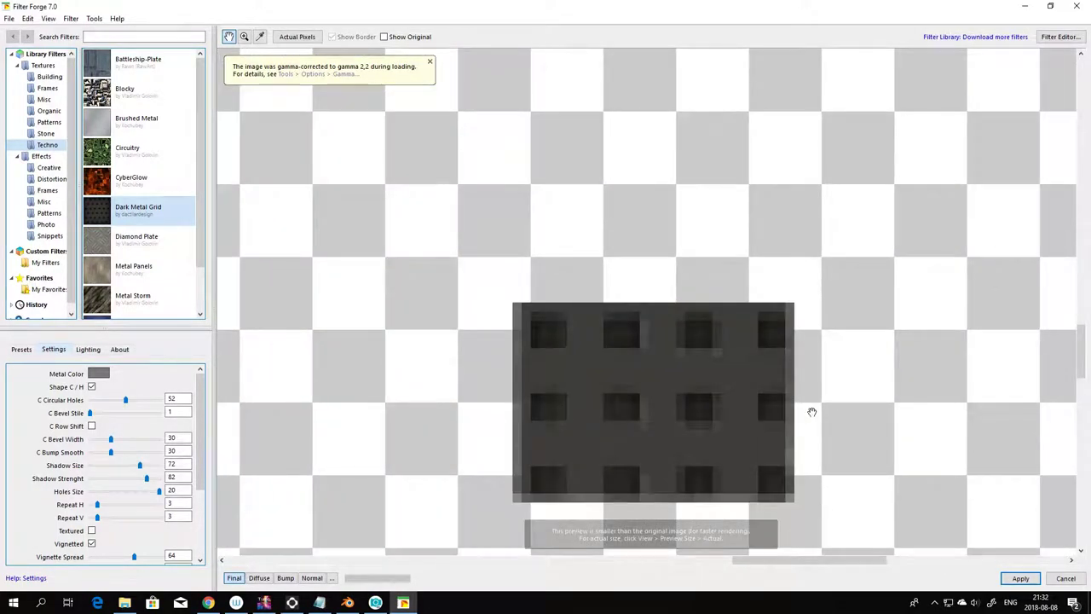
scroll(809, 410, down, 1)
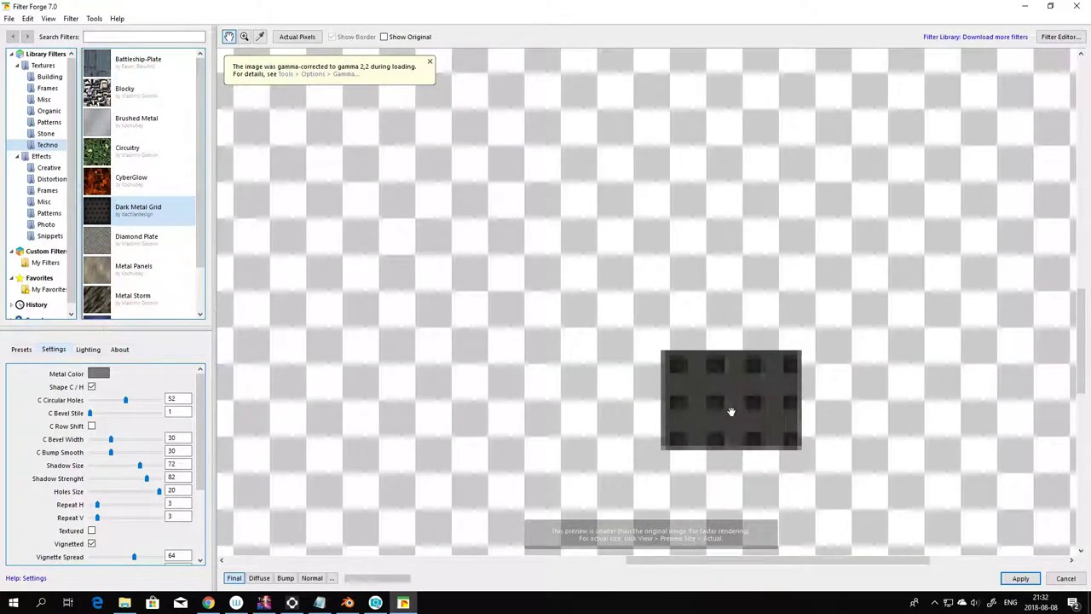
mouse_move(753, 407)
mouse_down()
mouse_move(718, 407)
mouse_move(737, 404)
mouse_up()
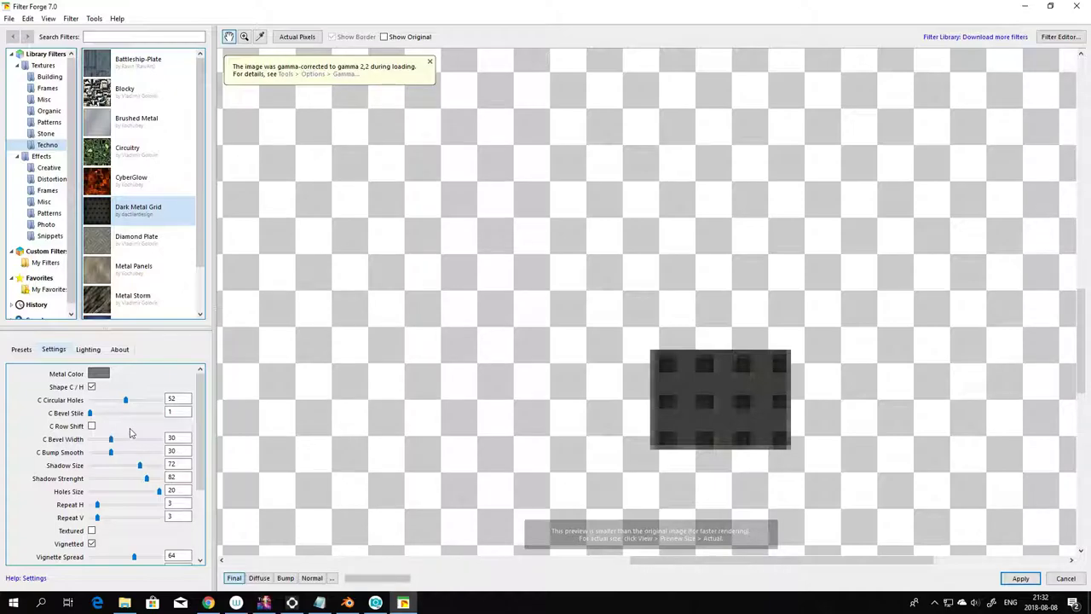
scroll(130, 433, down, 1)
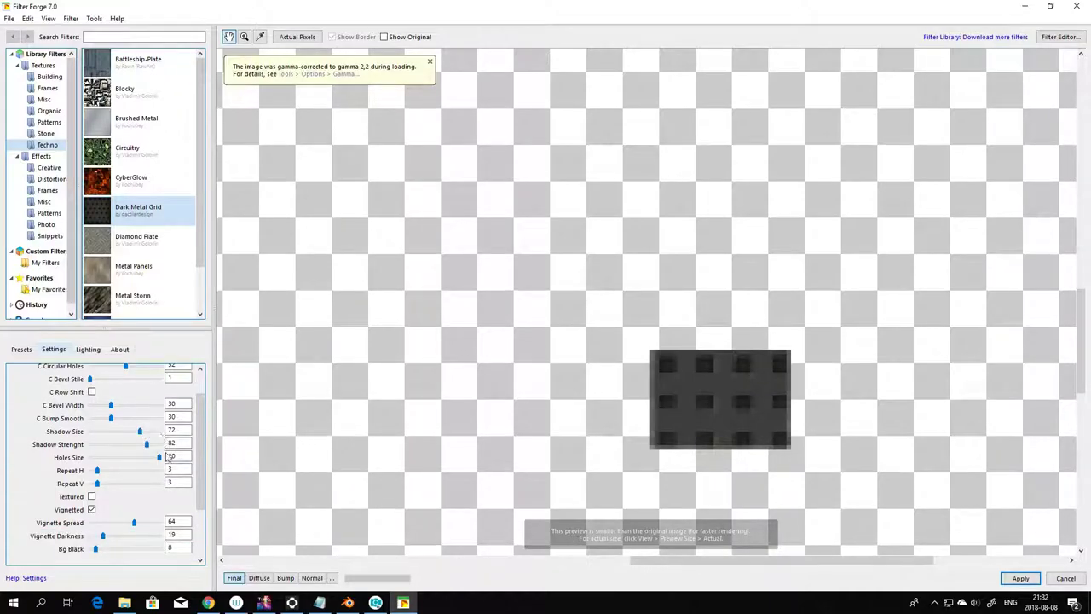
click(159, 457)
text(3040)
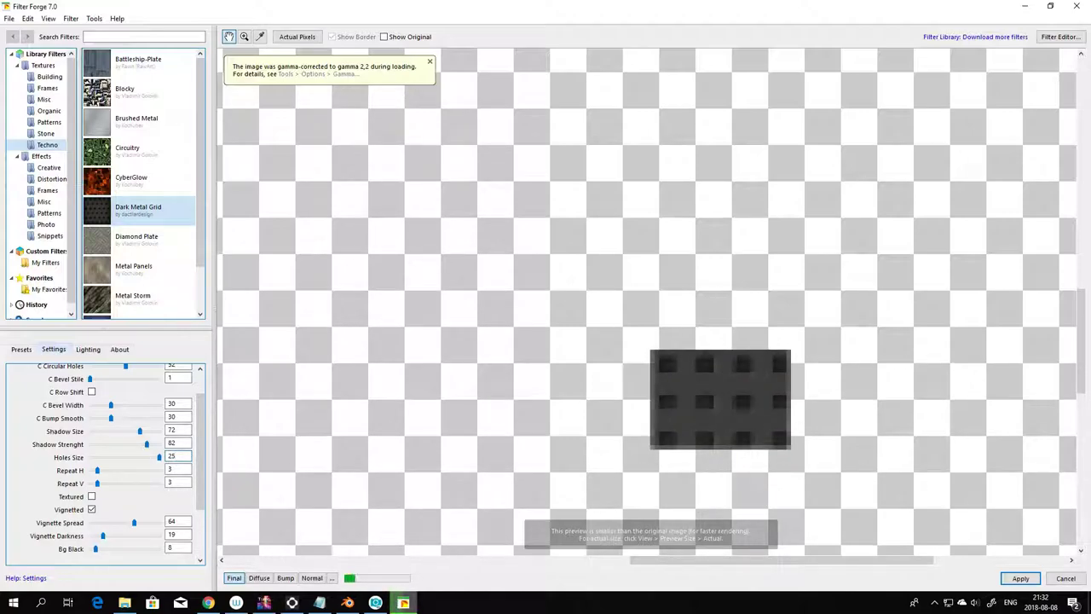
text(25)
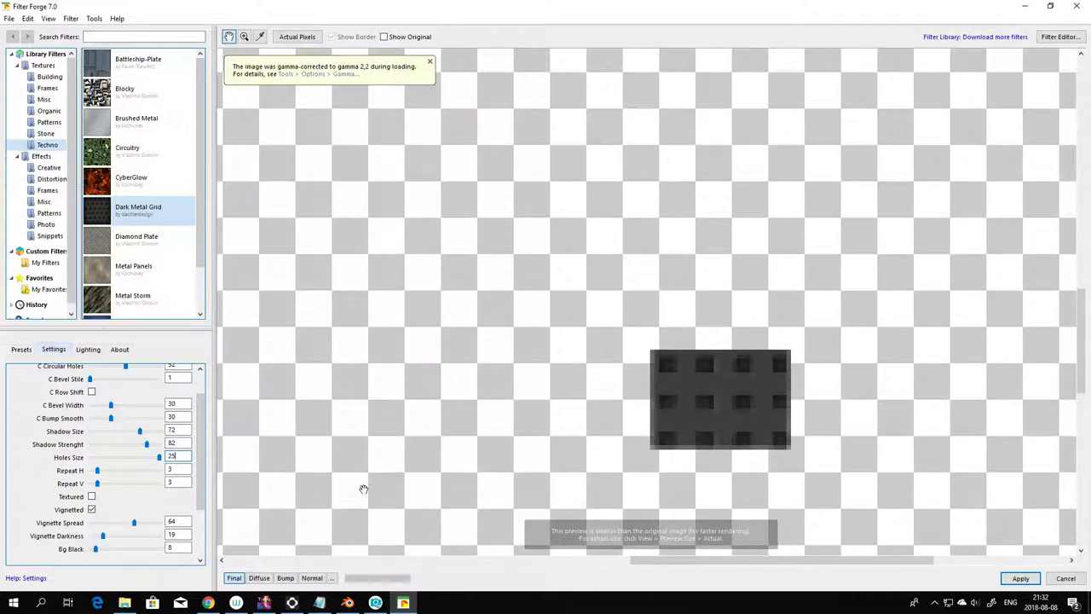
text(10)
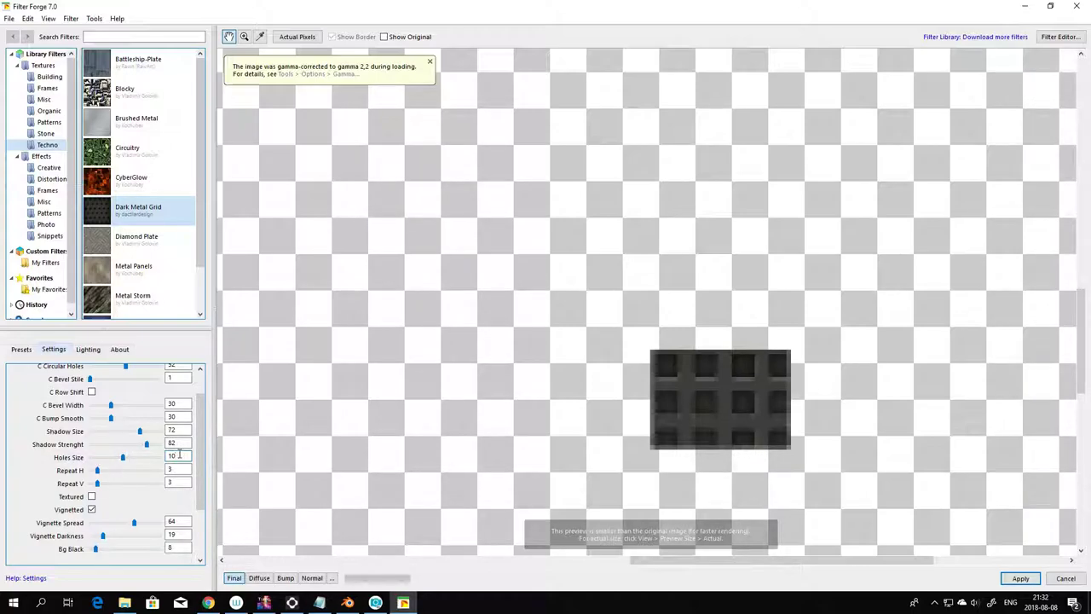
key(Up)
key(Up)
key(Up)
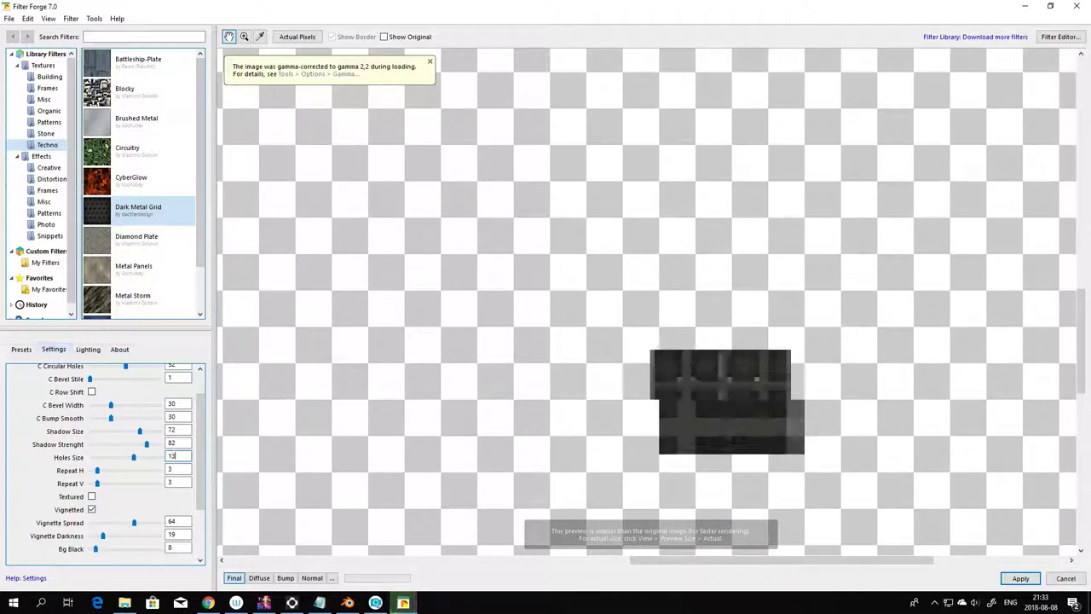
key(Up)
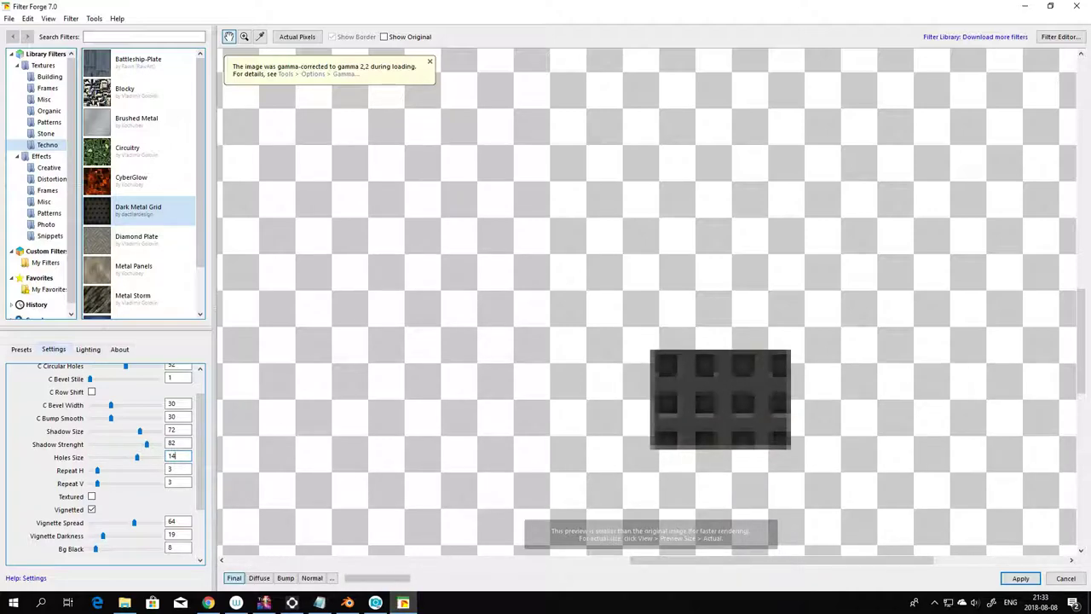
key(Up)
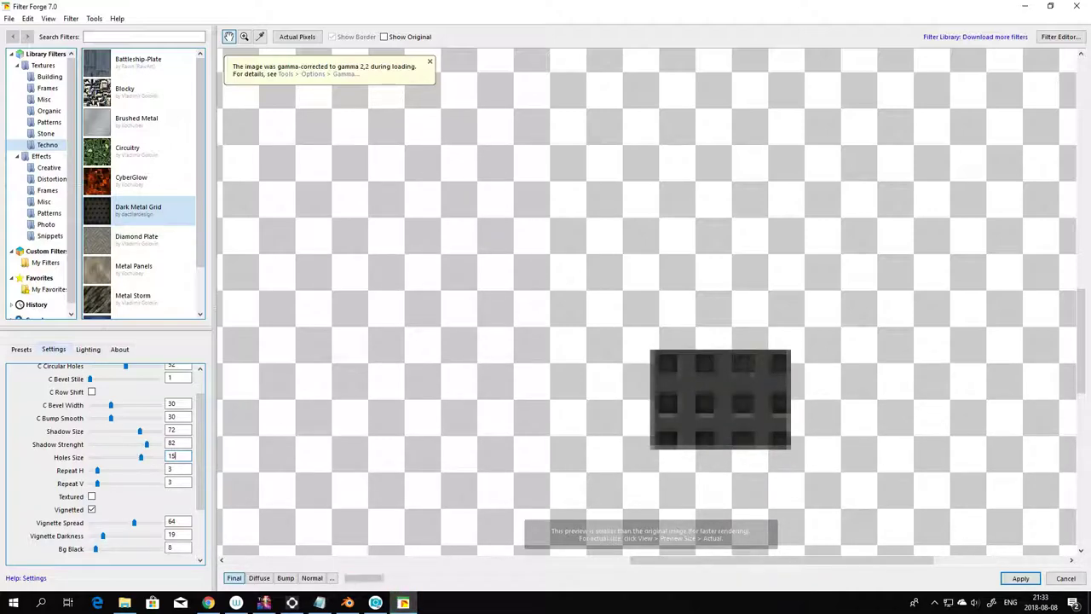
key(Up)
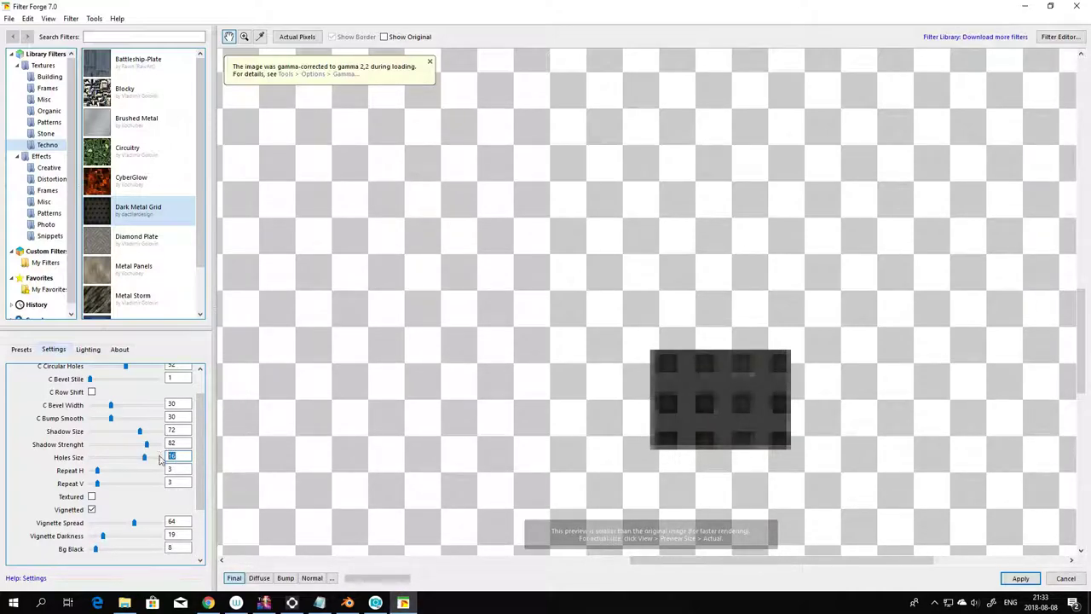
text(10)
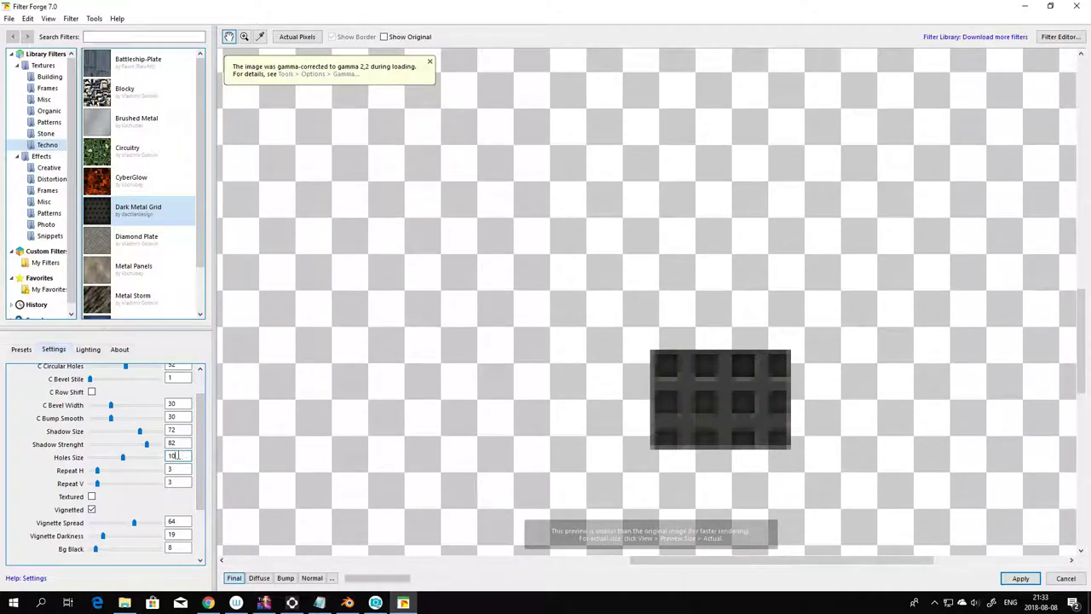
key(Up)
key(Up)
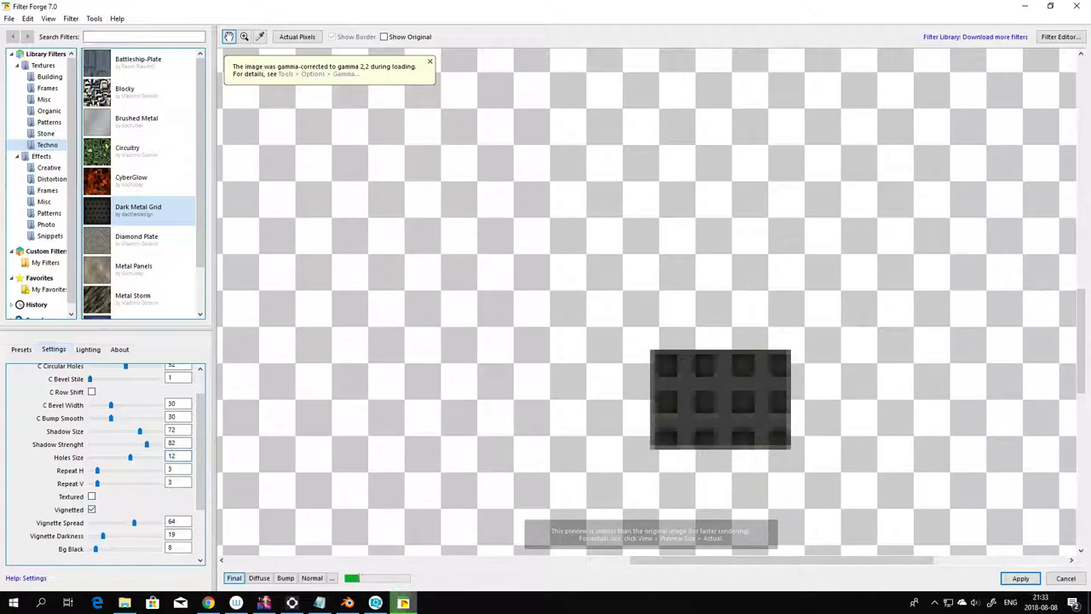
key(Up)
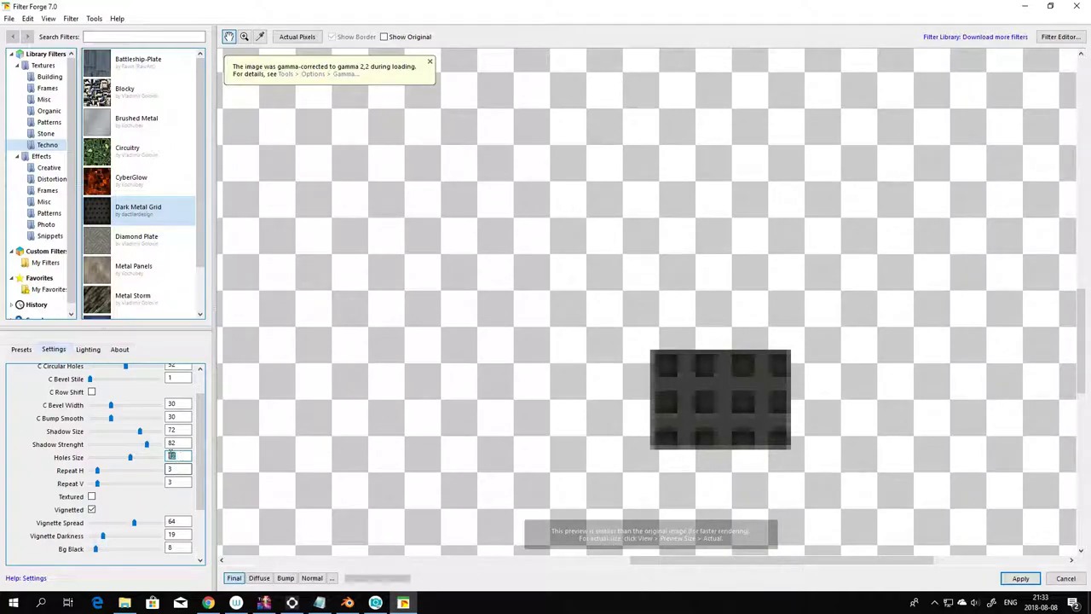
key(Up)
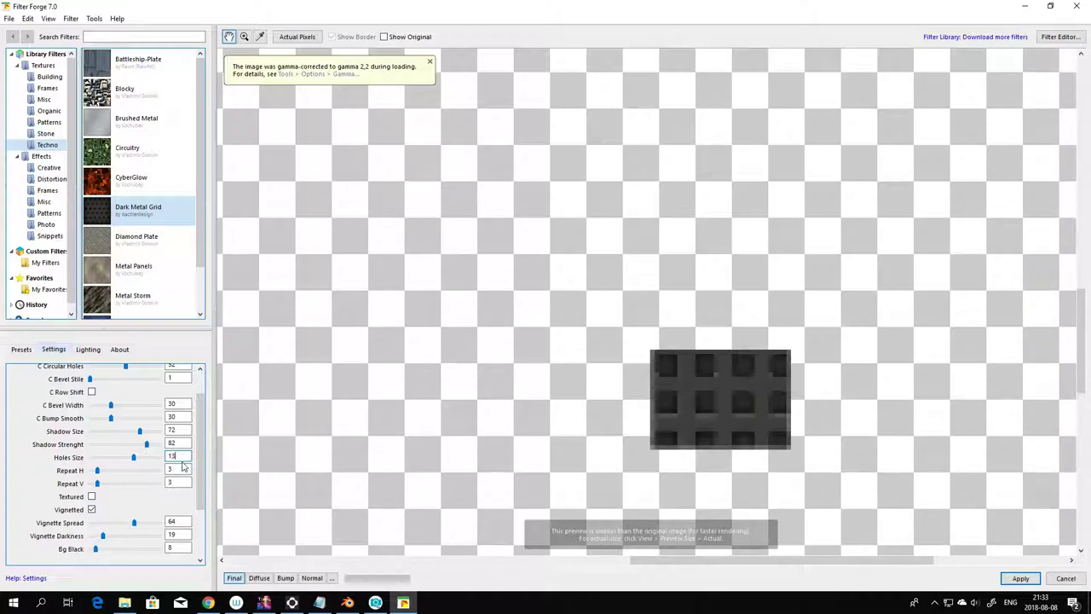
key(Up)
text(20)
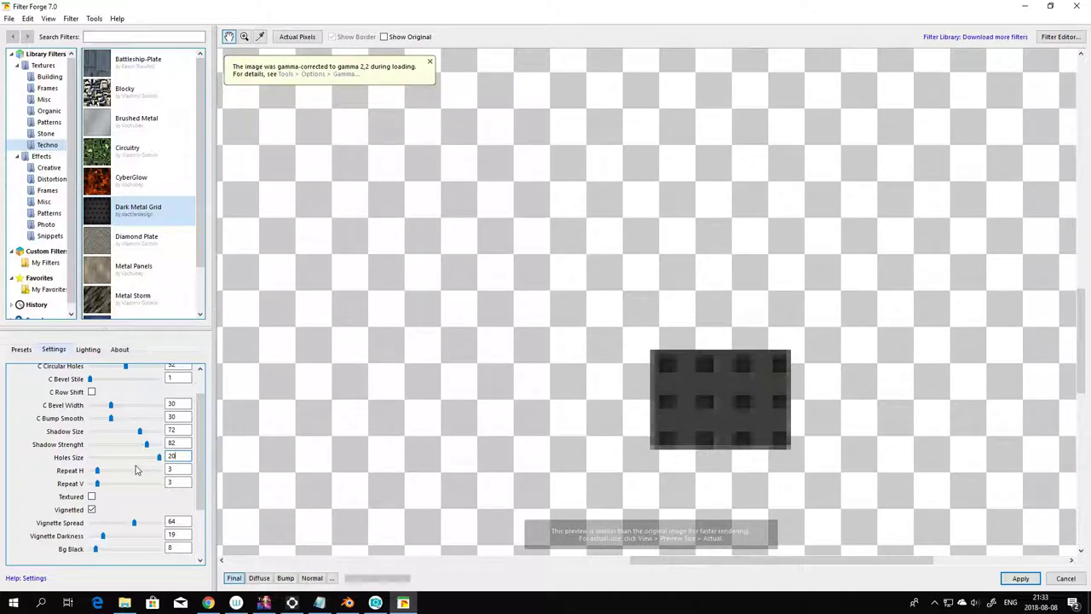
- Set C Bevel Width to 20 and apply the metal grid to the image
scroll(119, 495, up, 2)
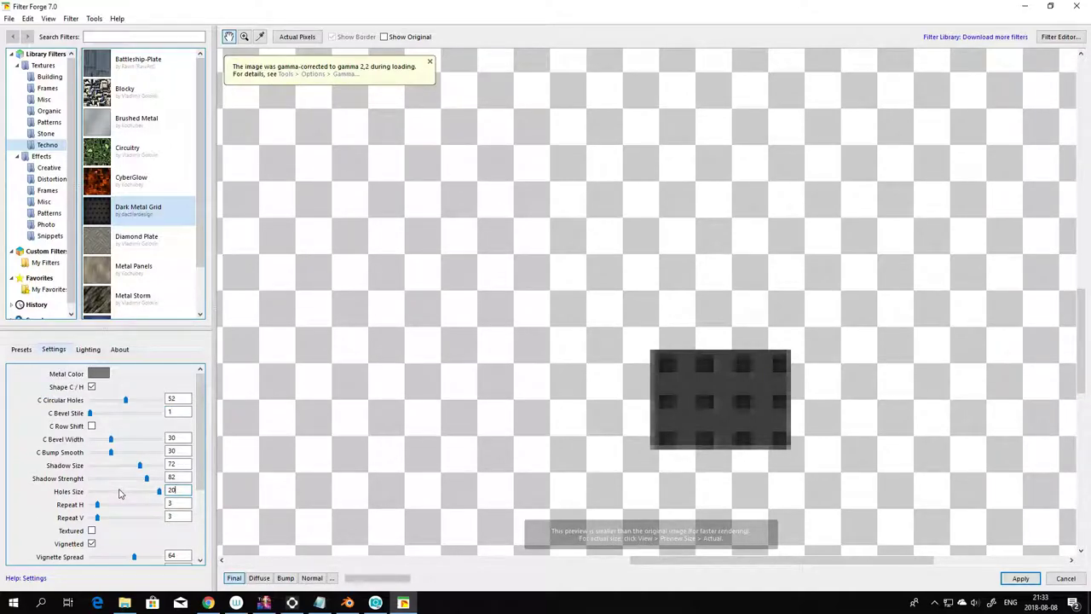
scroll(119, 492, down, 2)
scroll(120, 493, up, 2)
text(20)
key(Return)
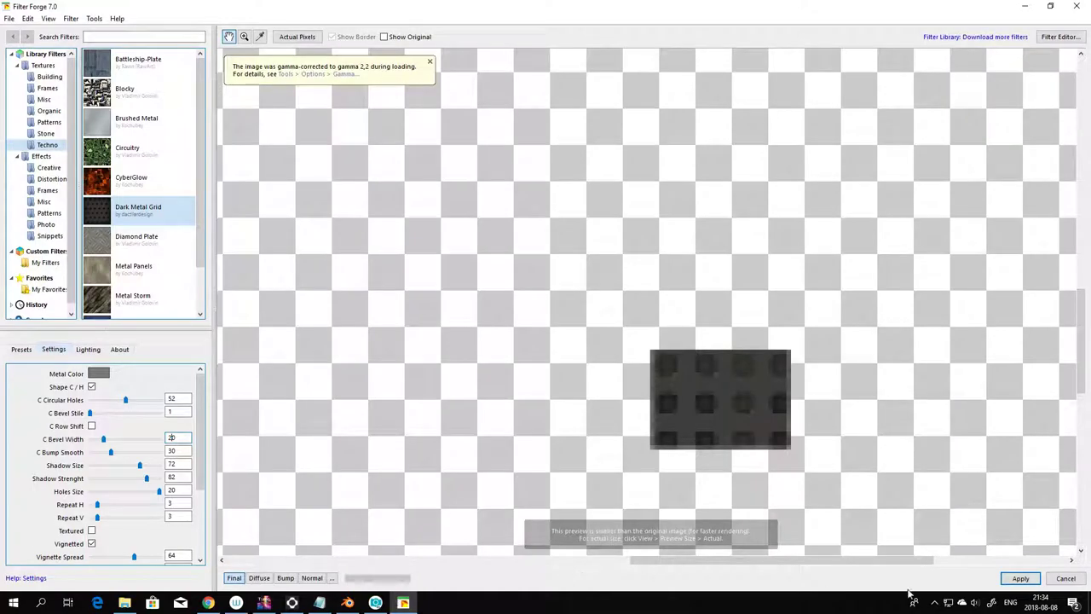
click(1020, 578)
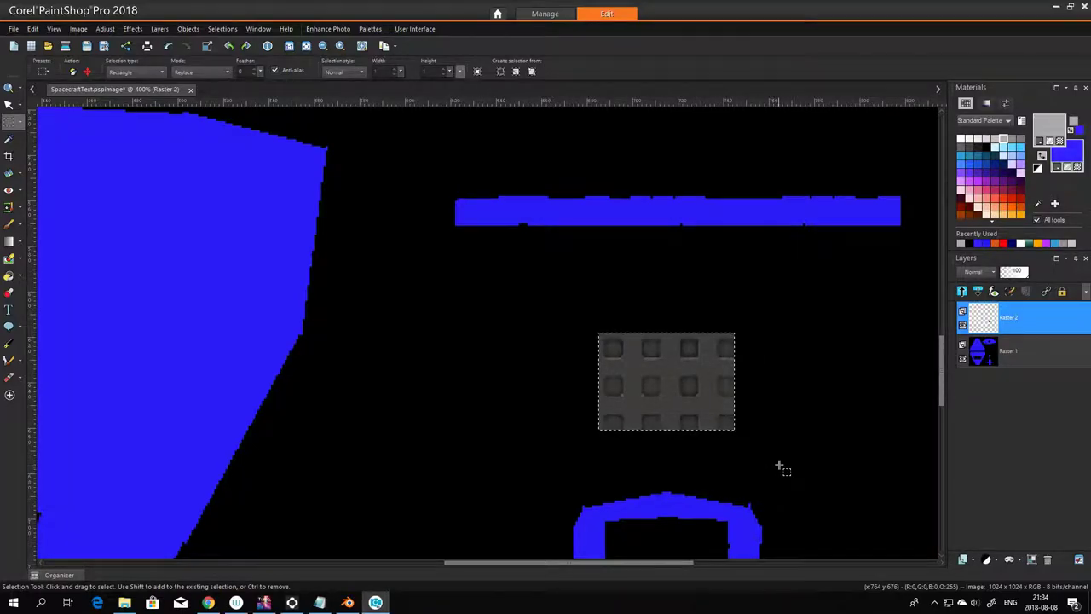
- Relaunch Filter Forge 7 from Effects > Plugins on the image
key(alt+Tab)
key(alt+Tab)
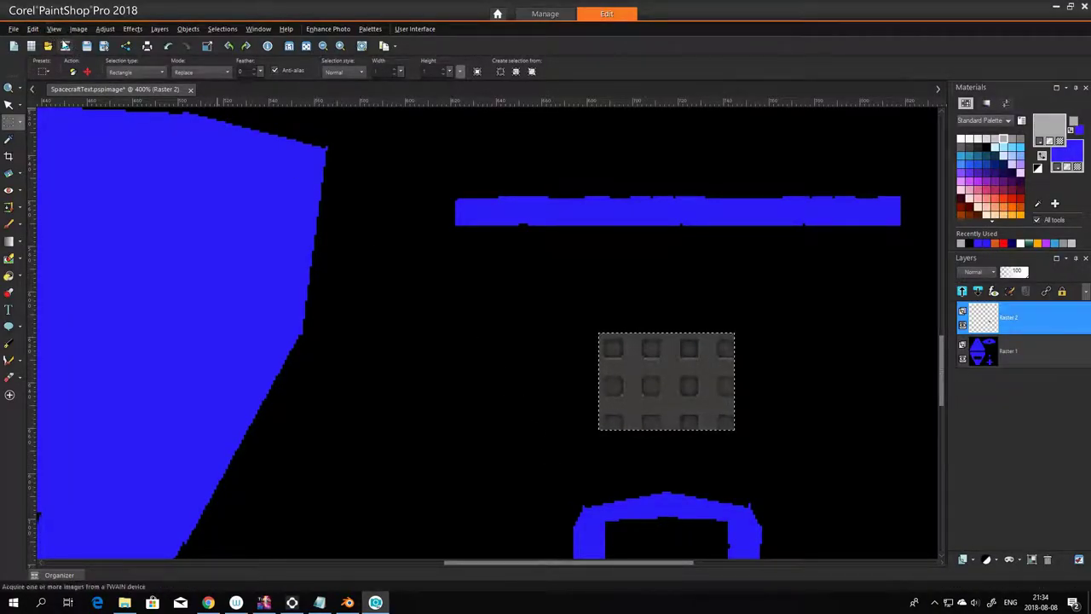
click(32, 28)
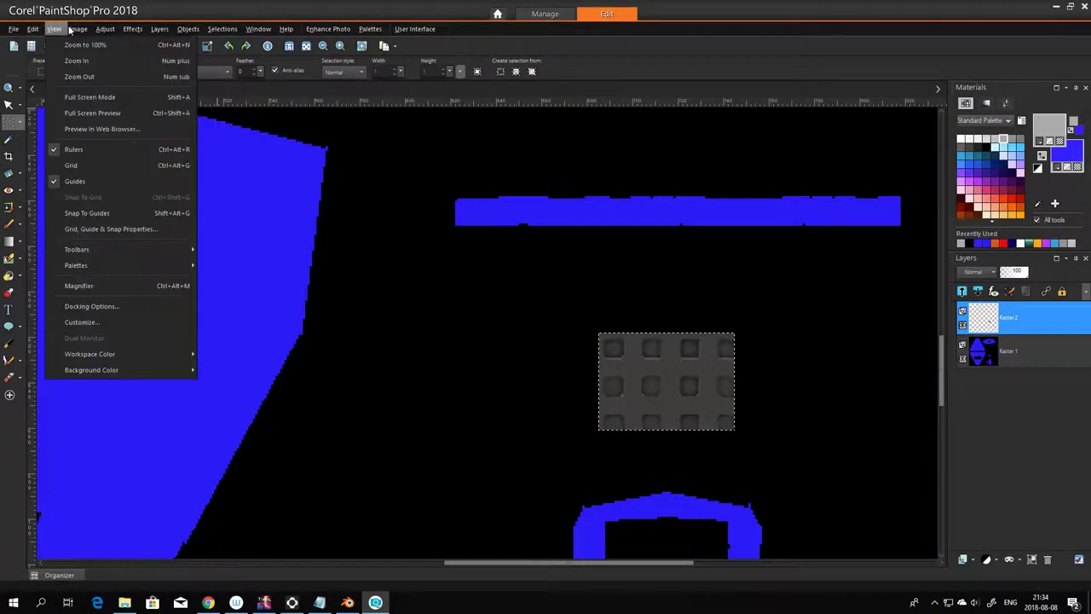
mouse_move(77, 28)
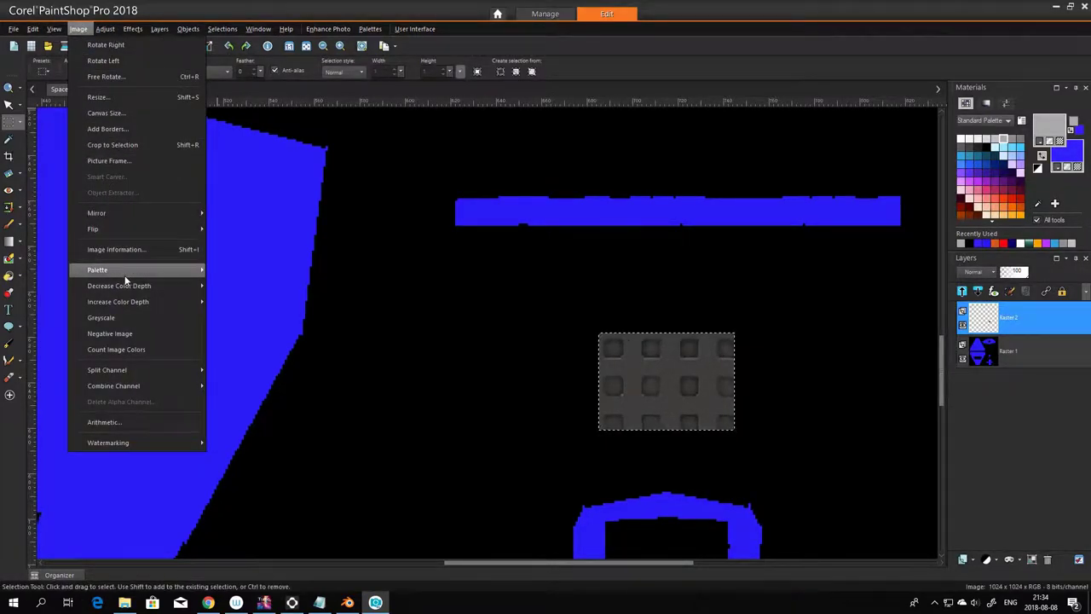
mouse_move(129, 232)
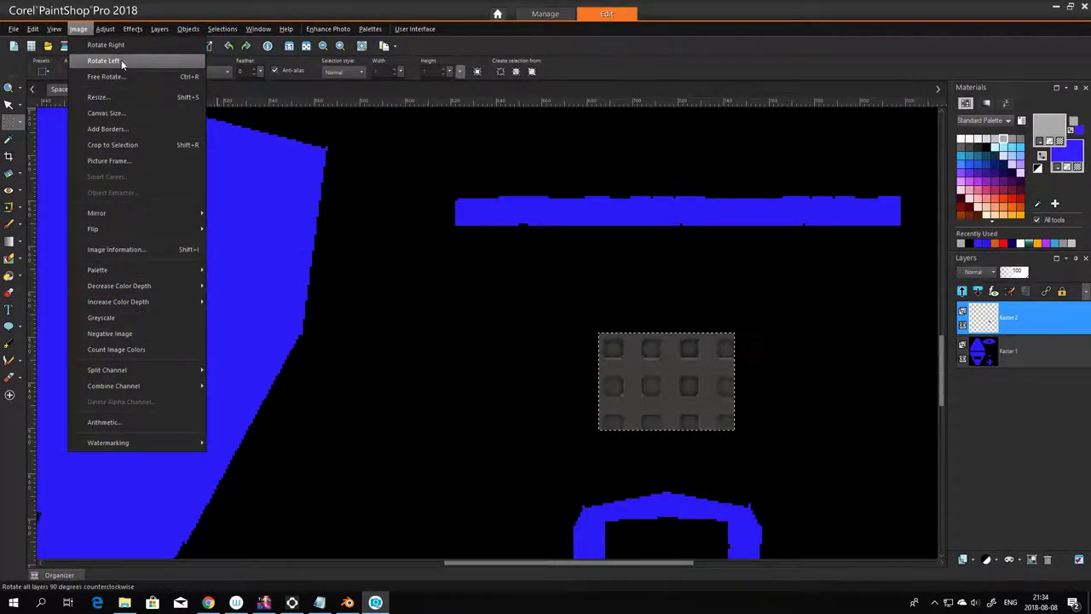
mouse_move(133, 29)
click(161, 276)
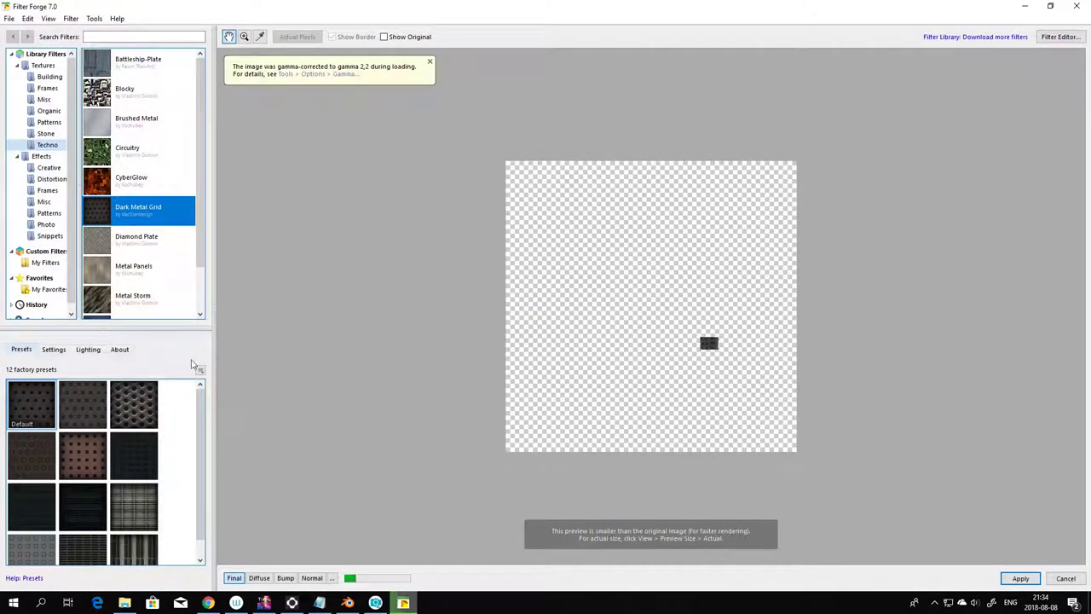
- Choose the Default Dark Metal Grid preset, set Size to 100 pixels, and zoom the preview onto the patch
click(43, 412)
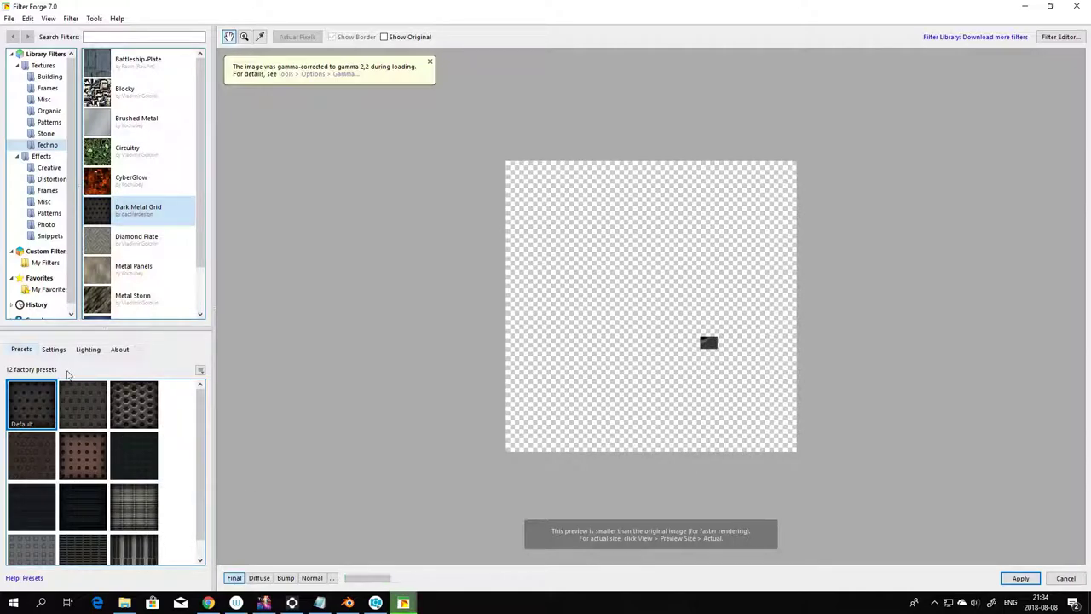
click(53, 348)
scroll(170, 486, down, 5)
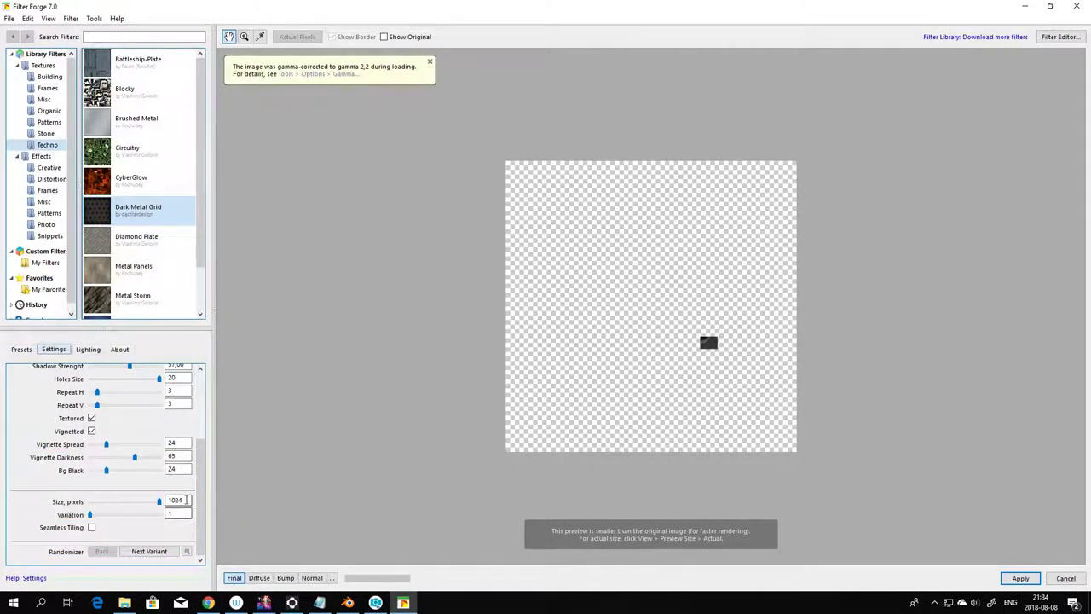
double_click(186, 501)
text(100)
key(Return)
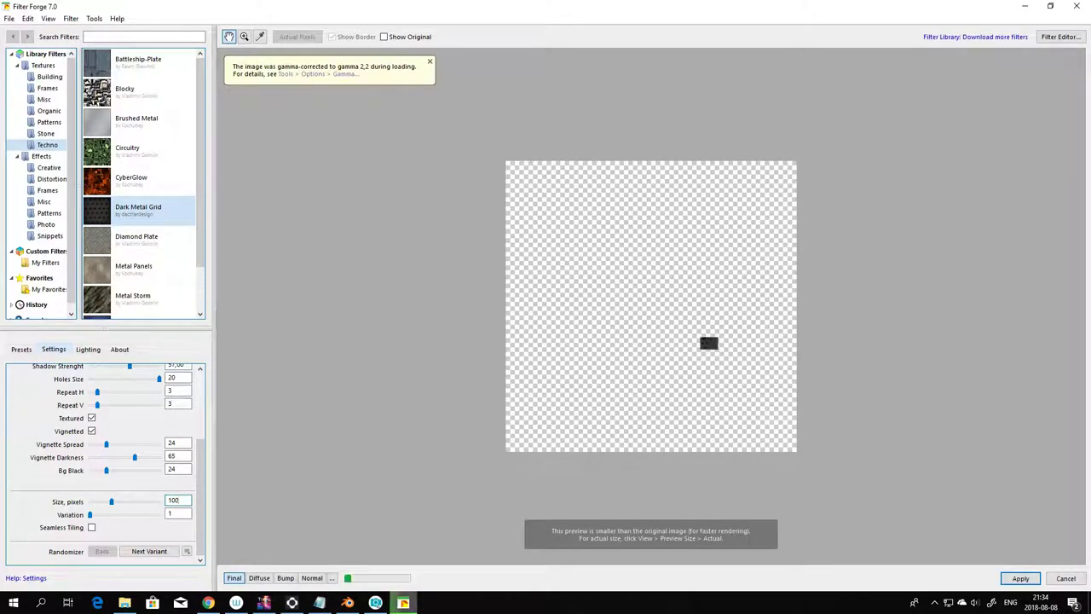
scroll(175, 480, up, 5)
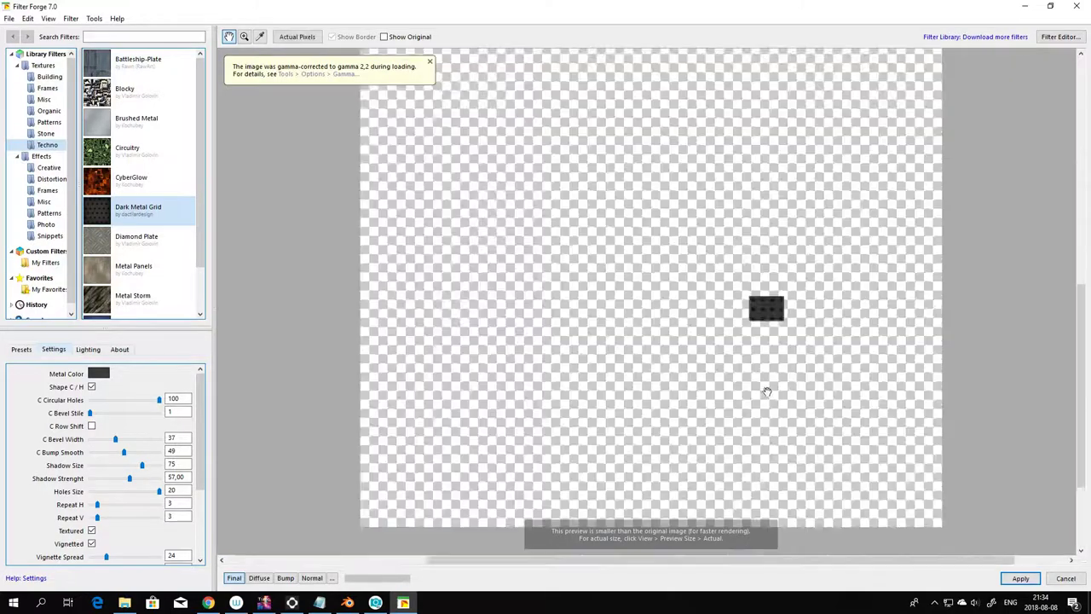
scroll(767, 391, up, 3)
drag(794, 327, 769, 504)
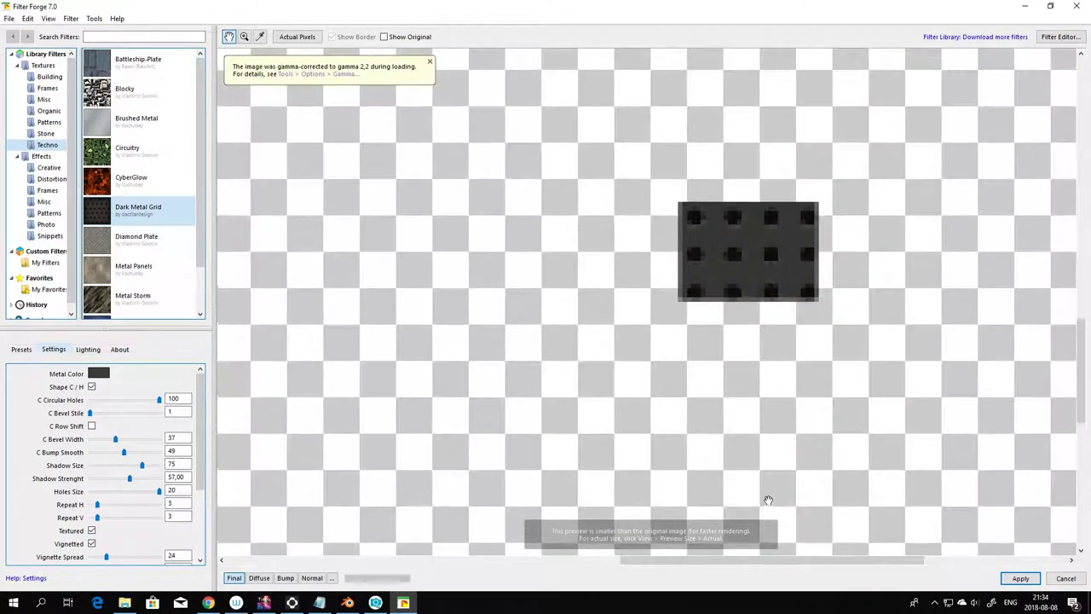
drag(726, 443, 727, 475)
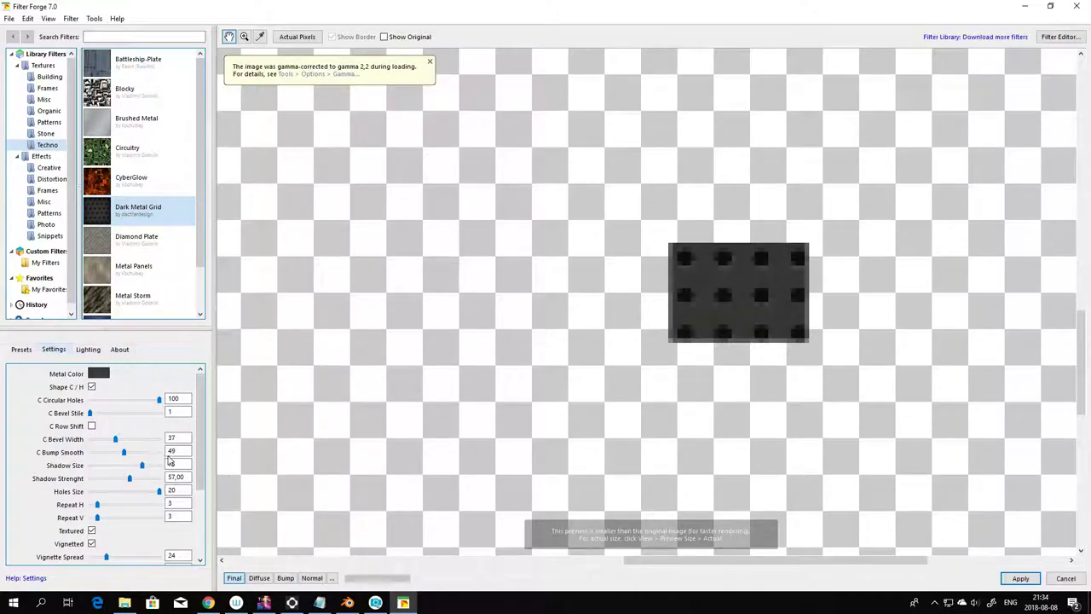
- Try a C Bevel Width of 30, then revert it to 37
click(168, 414)
text(30)
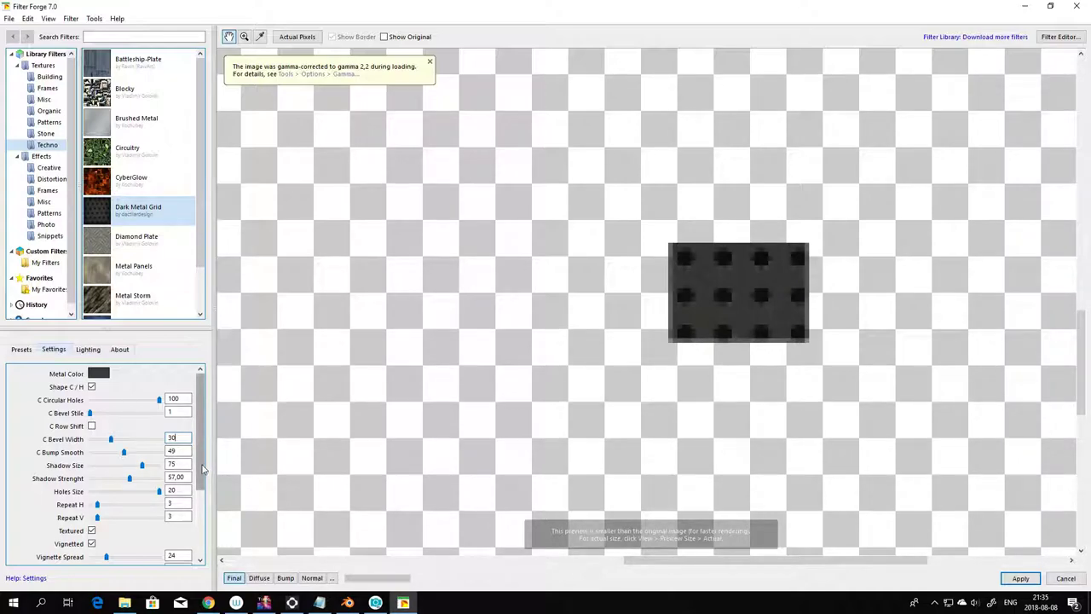
key(ctrl+z)
key(ctrl+y)
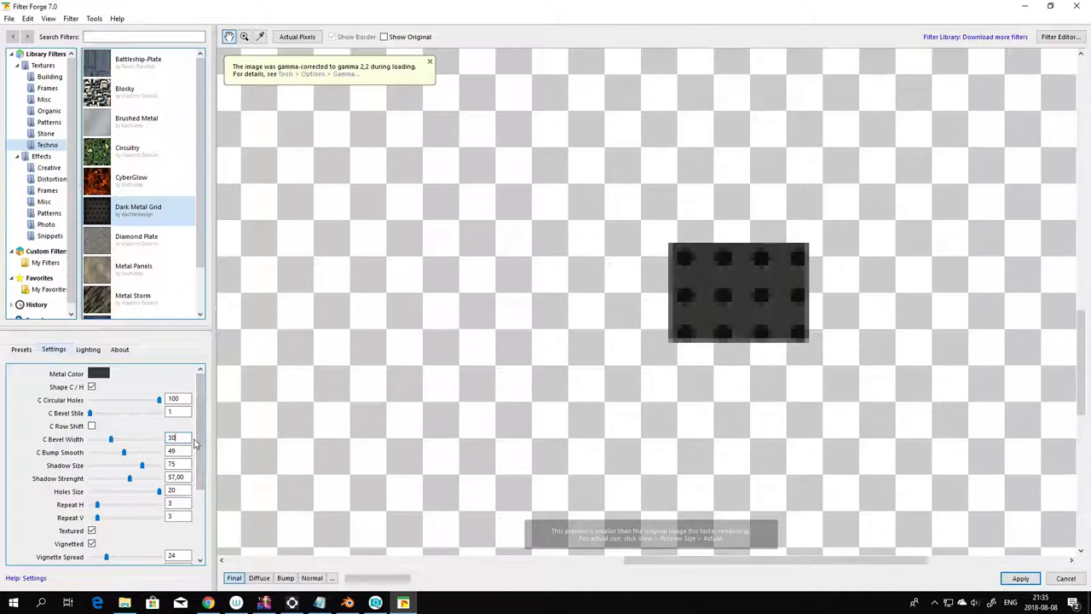
key(ctrl+z)
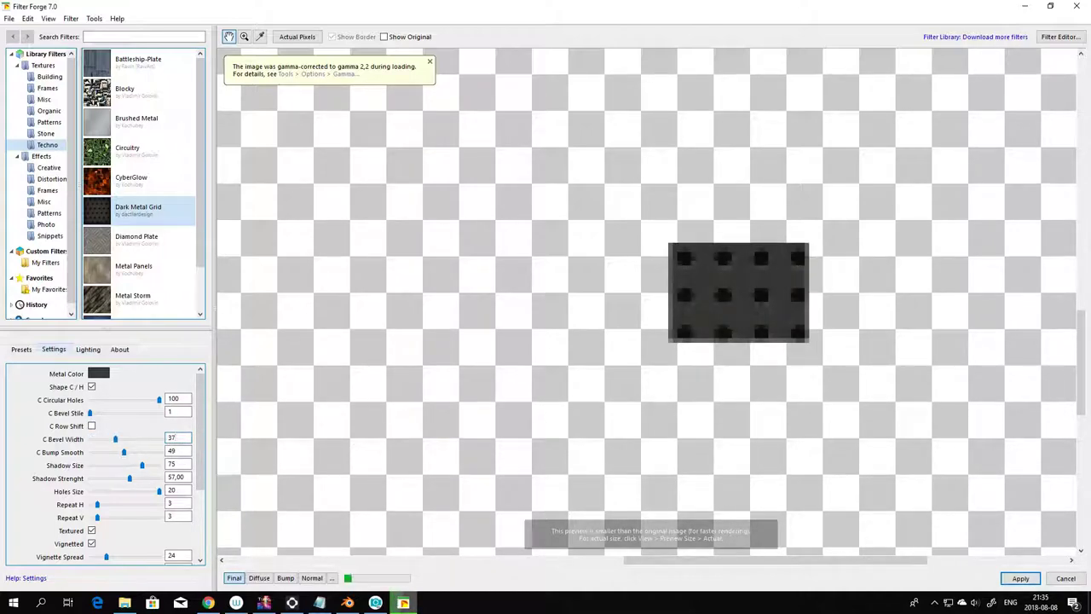
- Enter 1024 in the settings, then raise the variation seed to 11558 and reset it to 1
scroll(168, 468, down, 1)
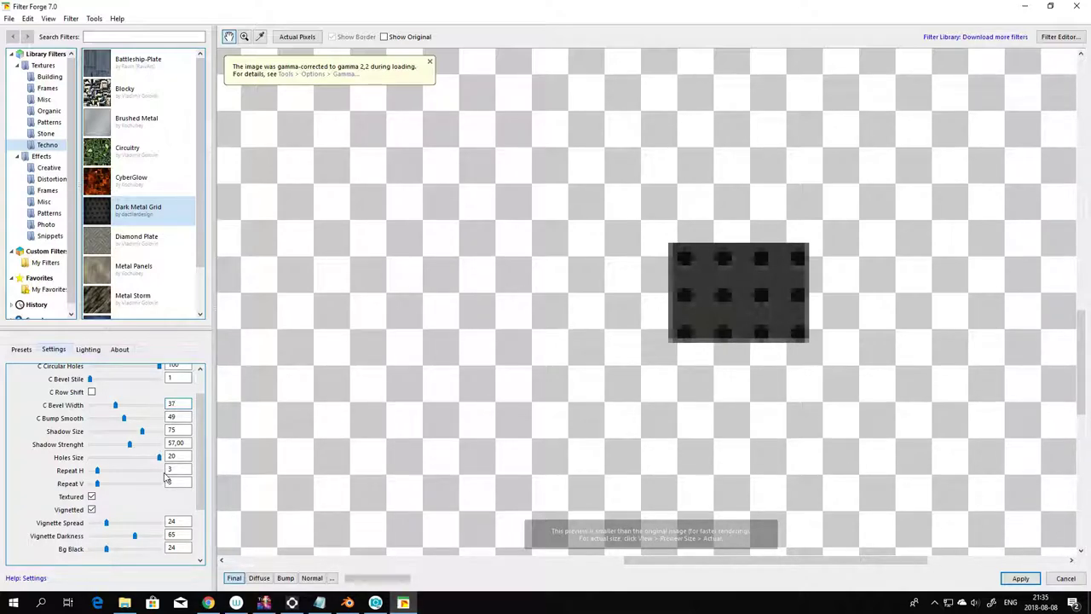
scroll(166, 477, down, 1)
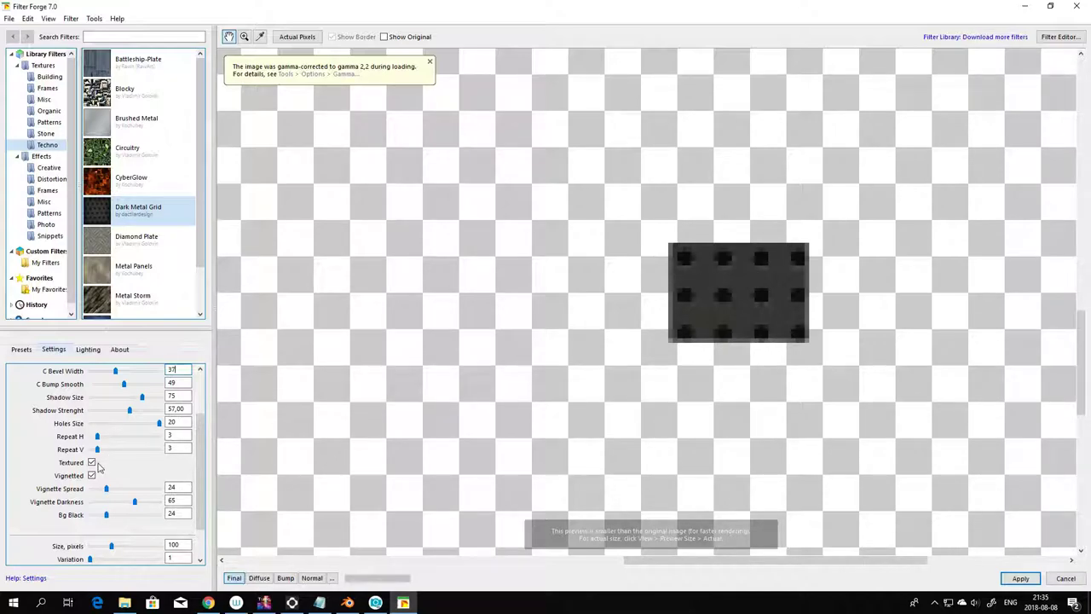
scroll(110, 487, down, 1)
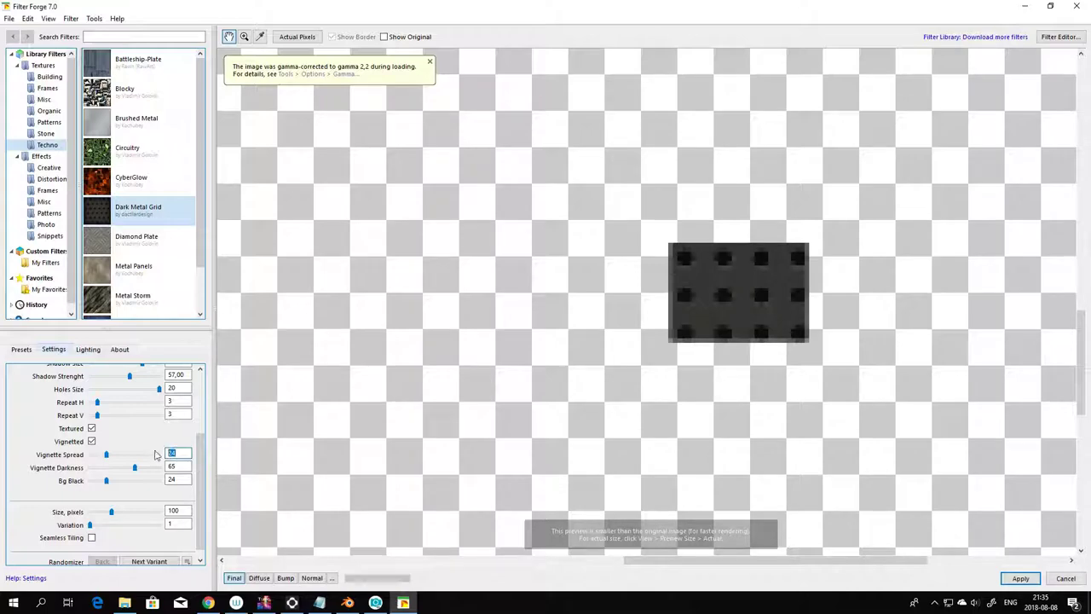
text(10)
text(24)
scroll(173, 482, down, 1)
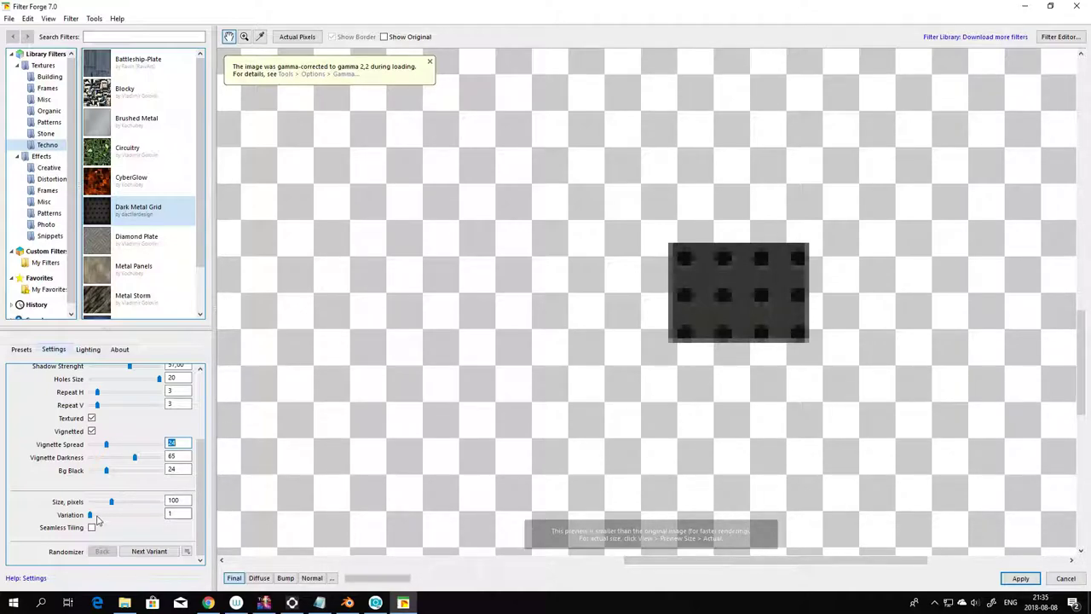
drag(91, 515, 118, 515)
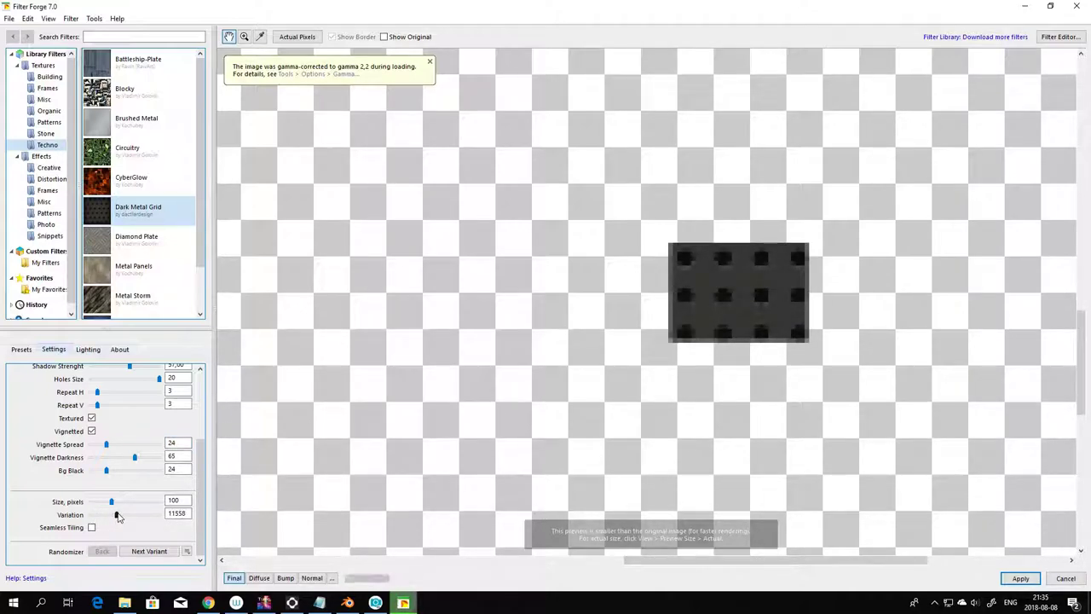
drag(118, 516, 89, 516)
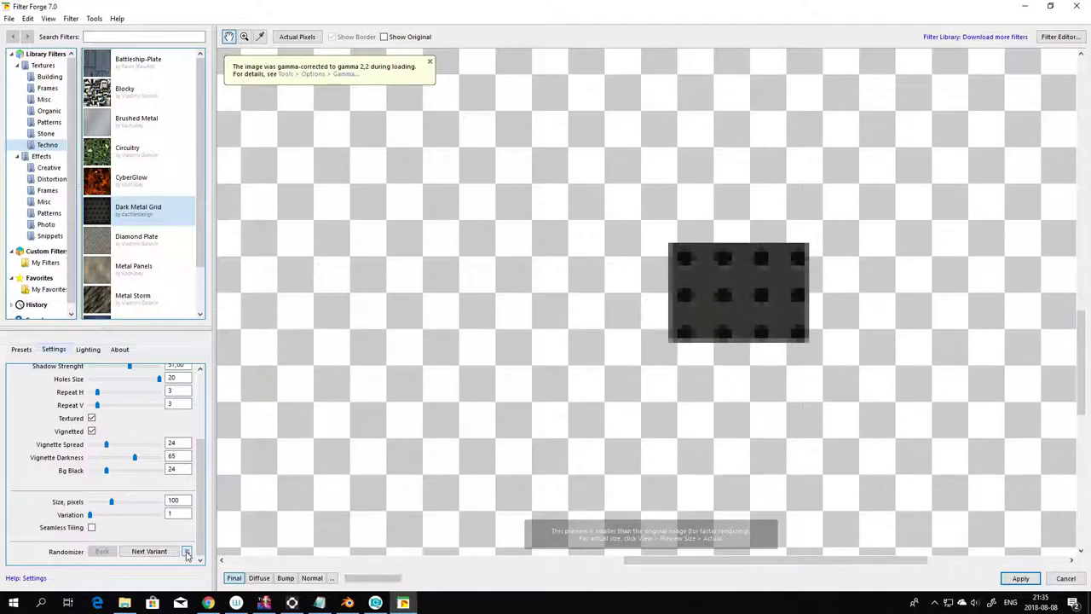
- View the Lighting and About pages, then enable Seamless Tiling and apply the grid
click(89, 350)
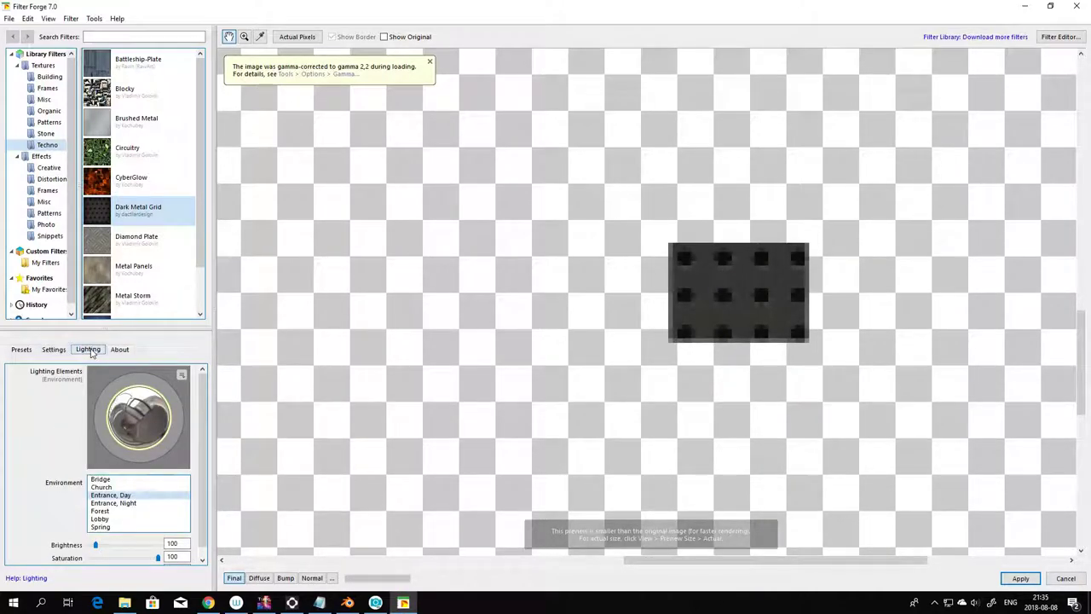
click(128, 352)
click(60, 351)
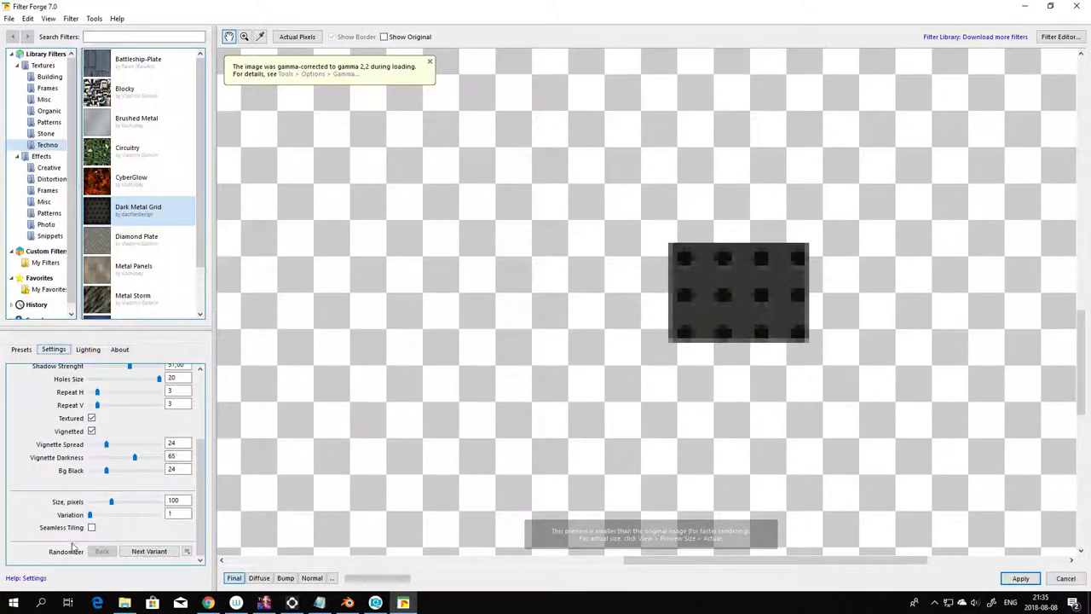
click(92, 528)
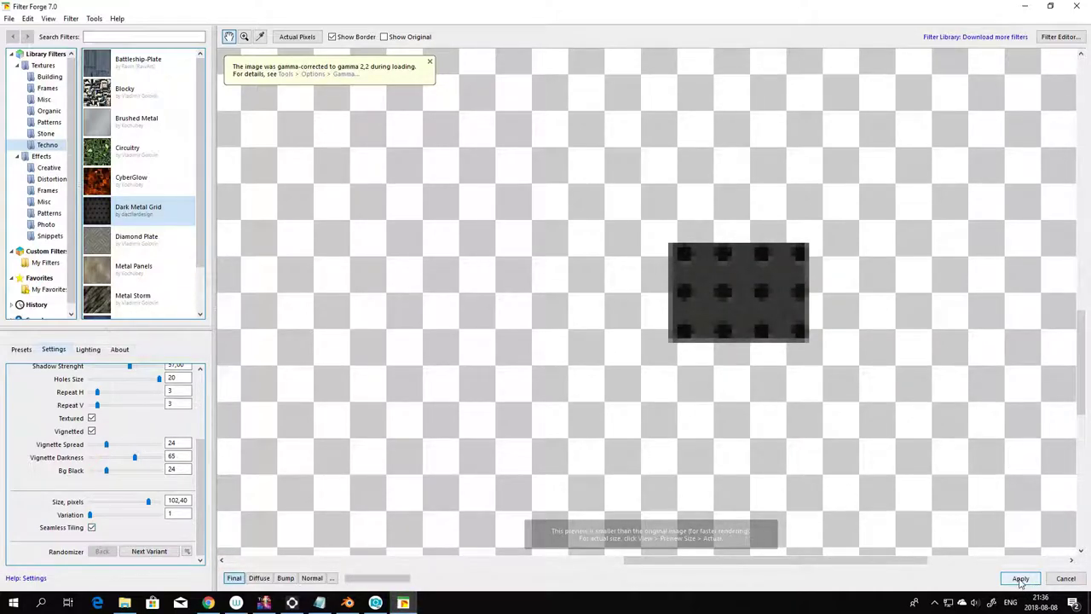
click(1020, 579)
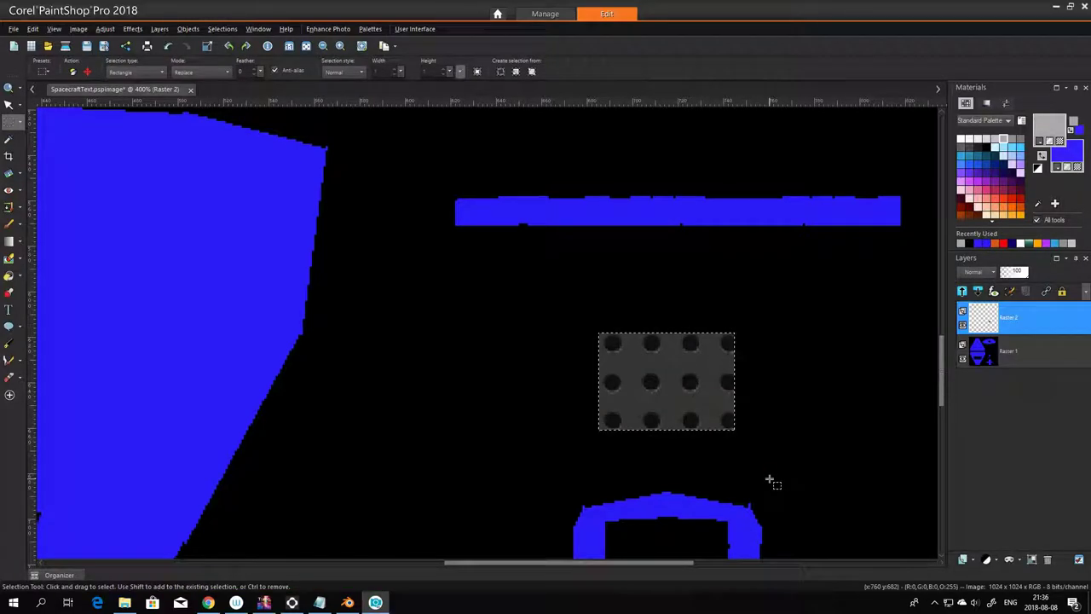
- Zoom out and pan until the whole 1024×1024 texture shows at 60% with the new patch
scroll(769, 484, down, 2)
scroll(771, 486, down, 3)
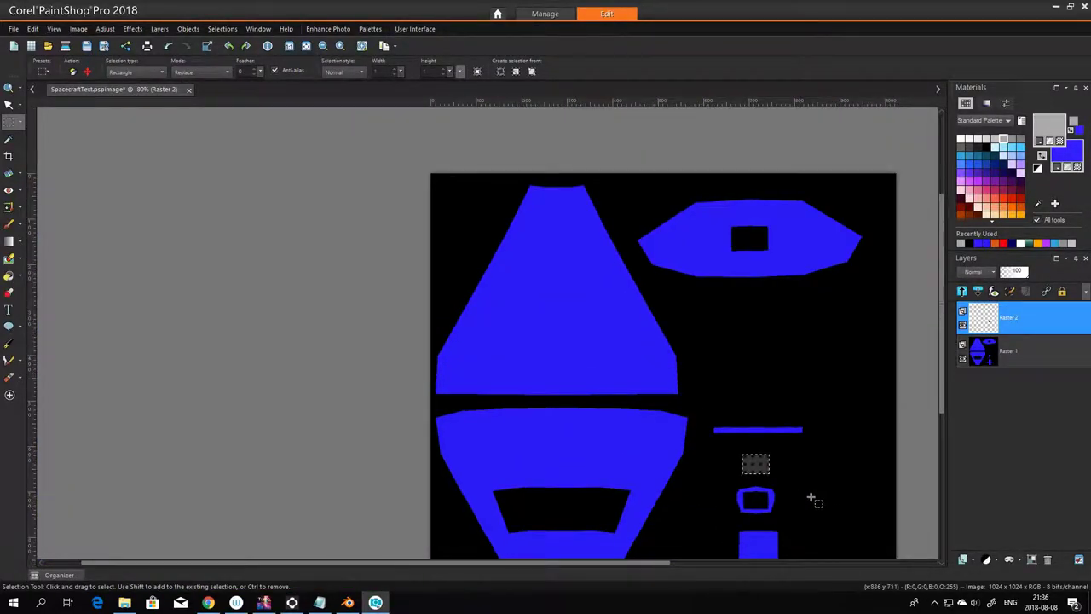
drag(944, 368, 931, 335)
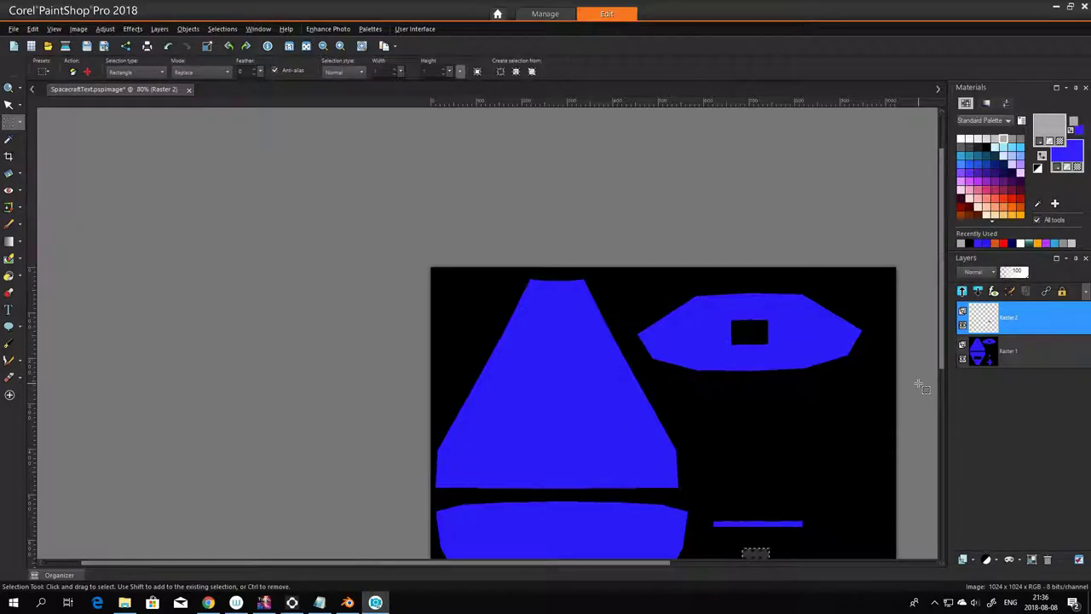
scroll(829, 442, down, 2)
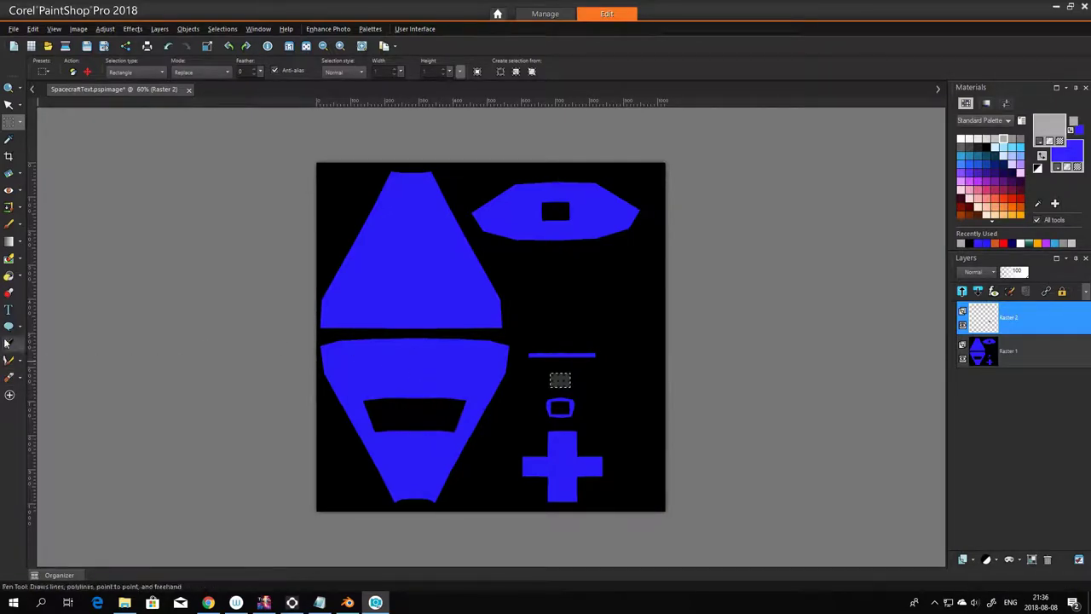
- Set the Flood Fill foreground colour to dark grey #515151
click(10, 277)
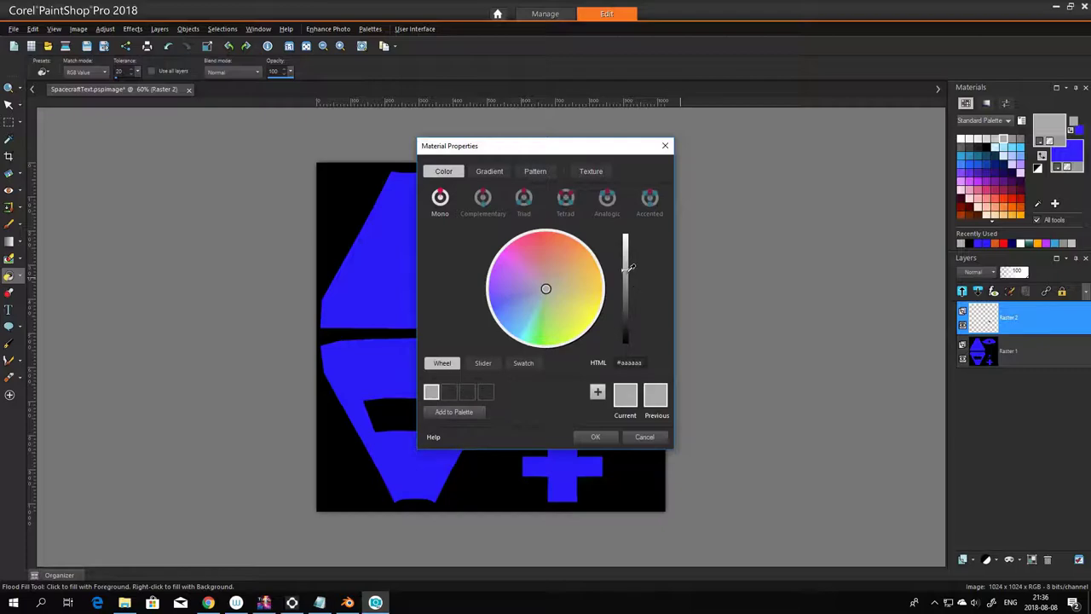
drag(628, 267, 630, 304)
click(593, 436)
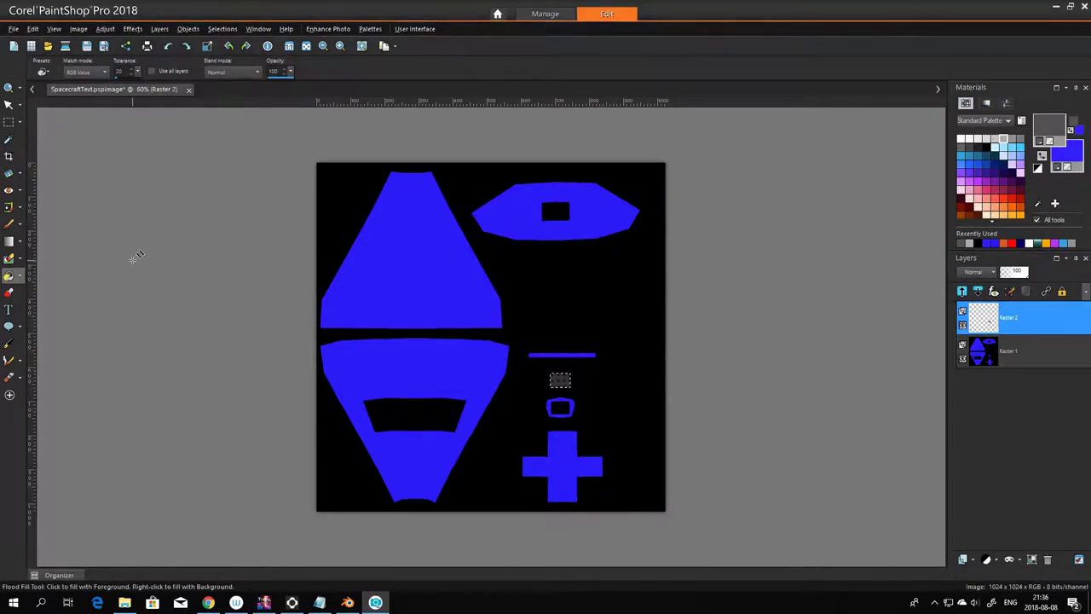
- Clear the selection and flood-fill the blue cross on Raster 1 with the dark grey
click(8, 121)
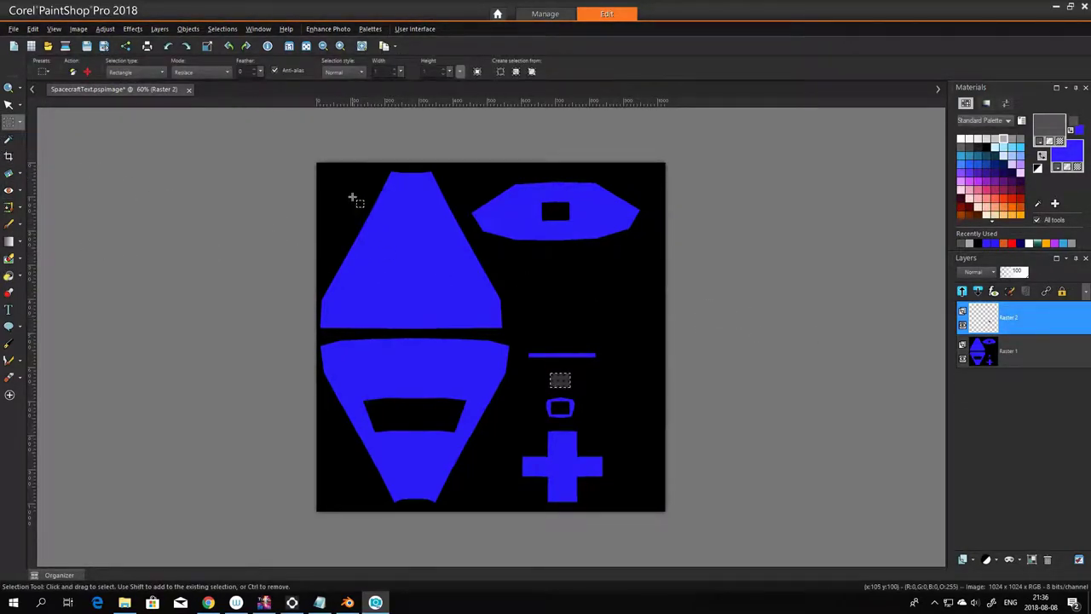
key(ctrl+d)
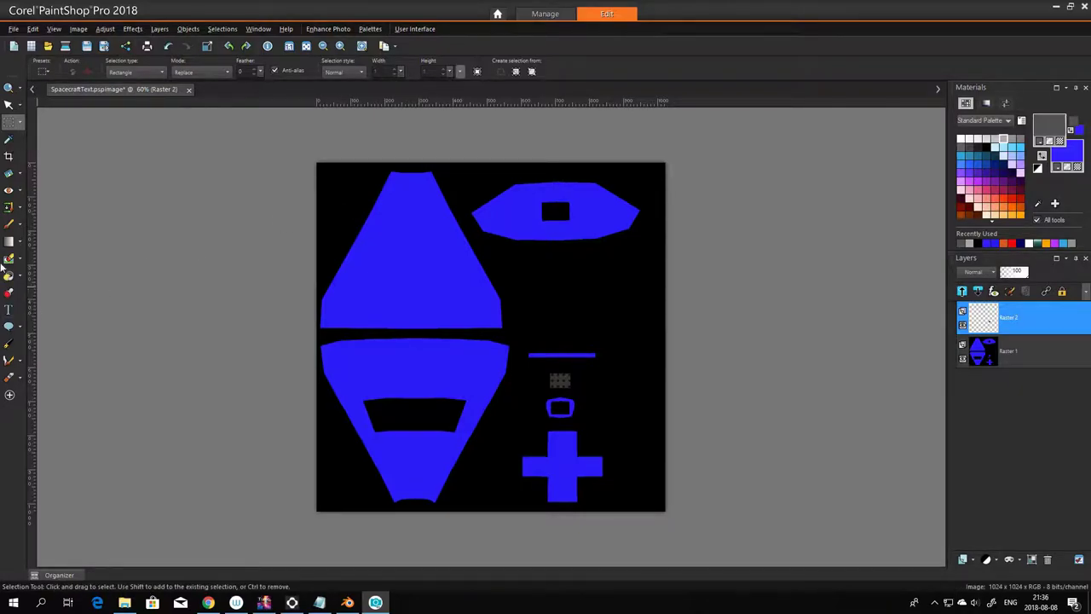
click(1041, 361)
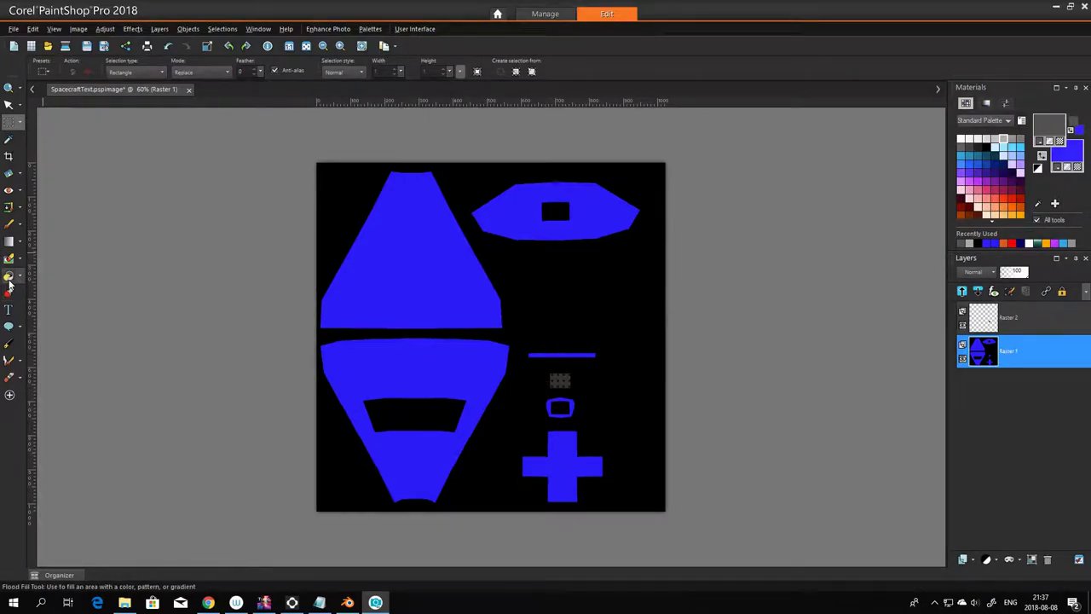
click(8, 276)
click(559, 467)
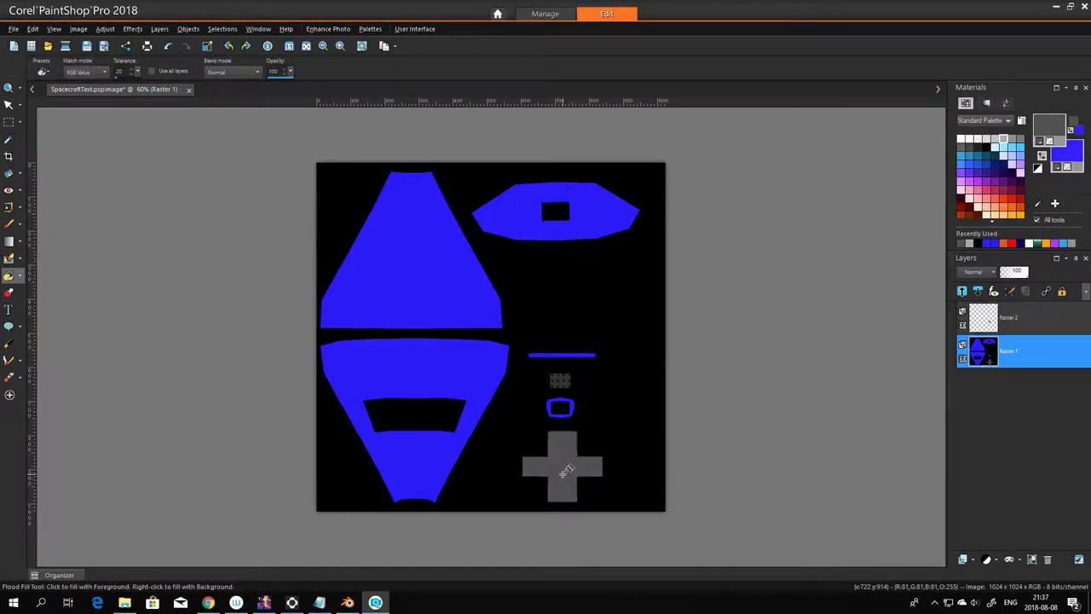
- Save SpacecraftText.pspimage, then browse the Effects submenus without applying anything
click(13, 29)
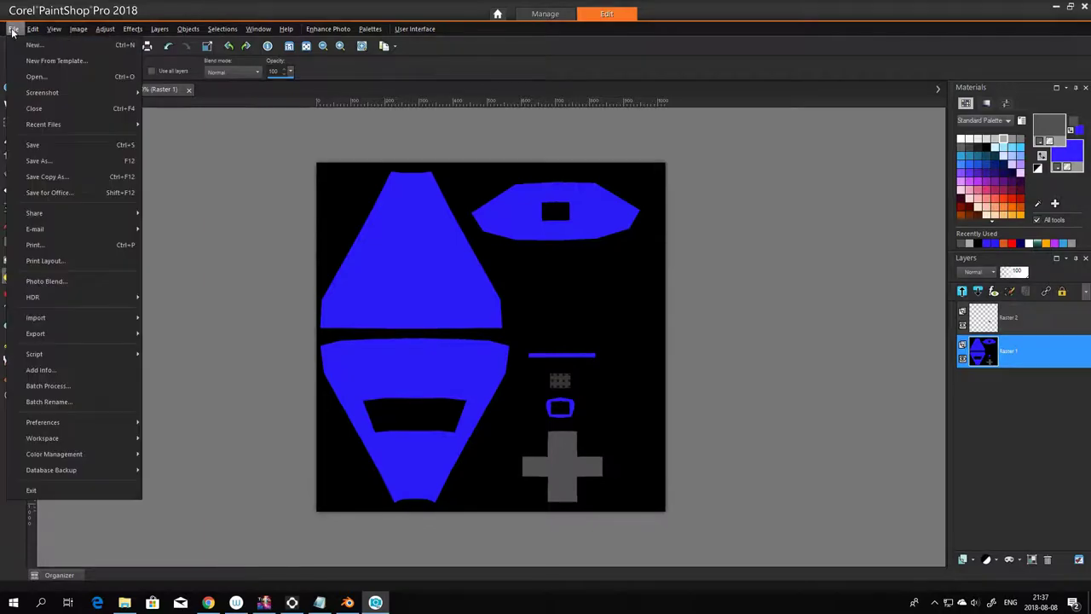
click(34, 147)
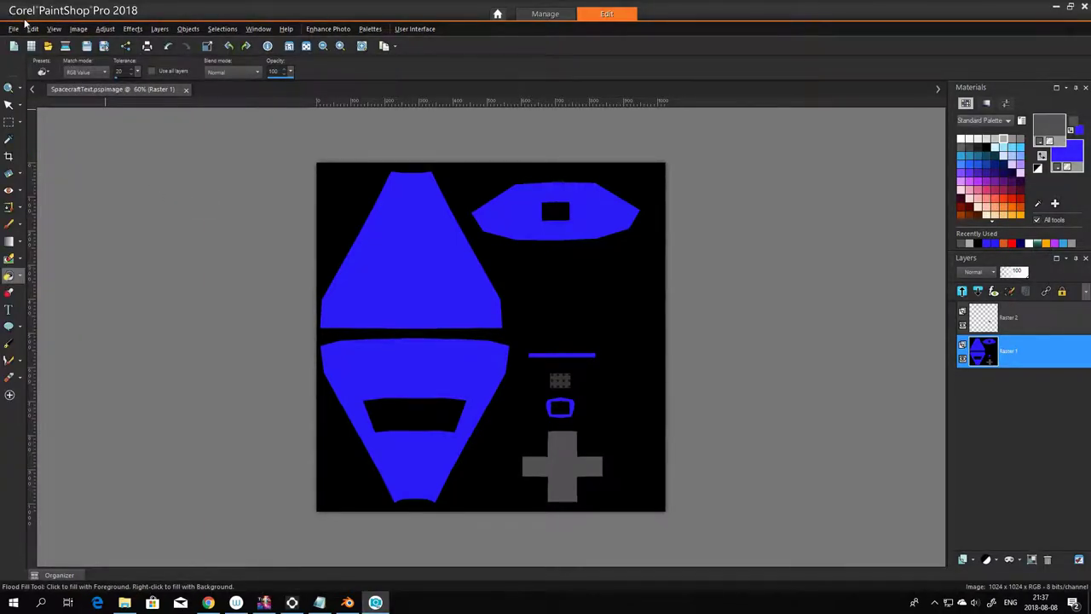
click(133, 29)
mouse_move(175, 114)
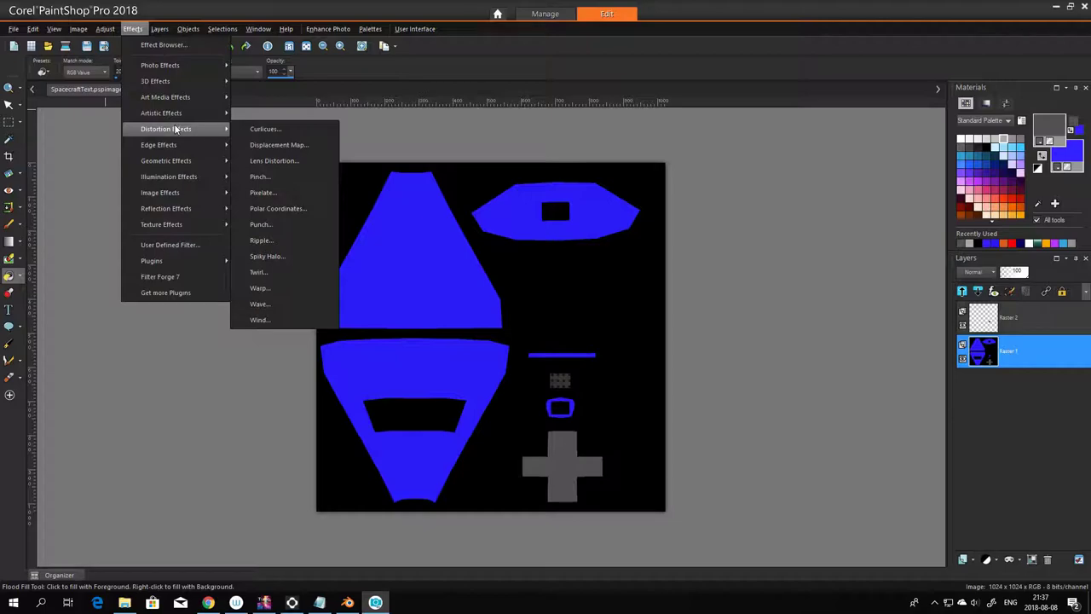
mouse_move(180, 159)
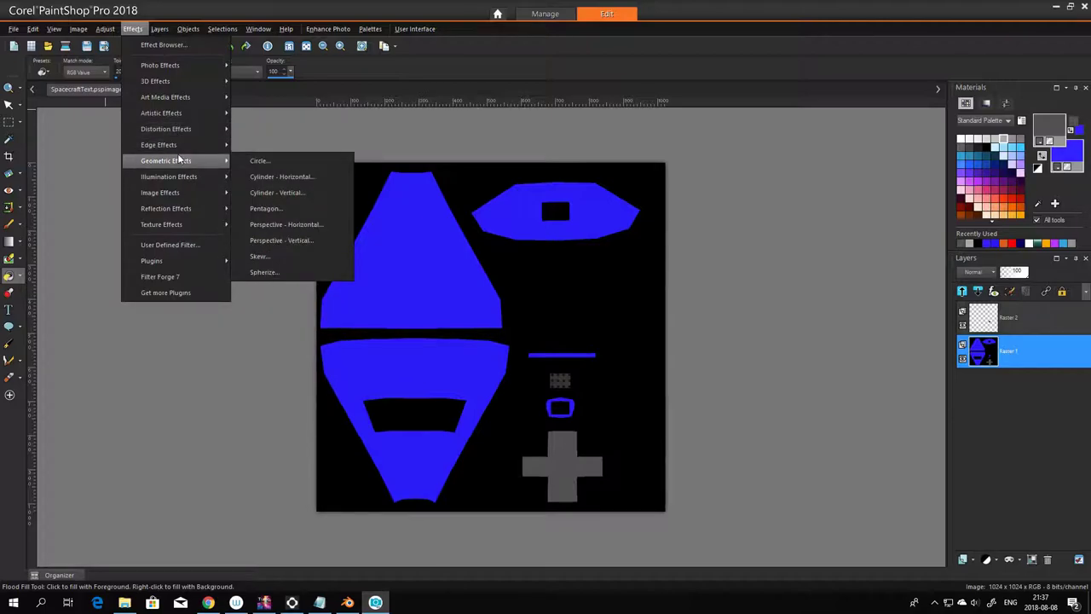
mouse_move(186, 179)
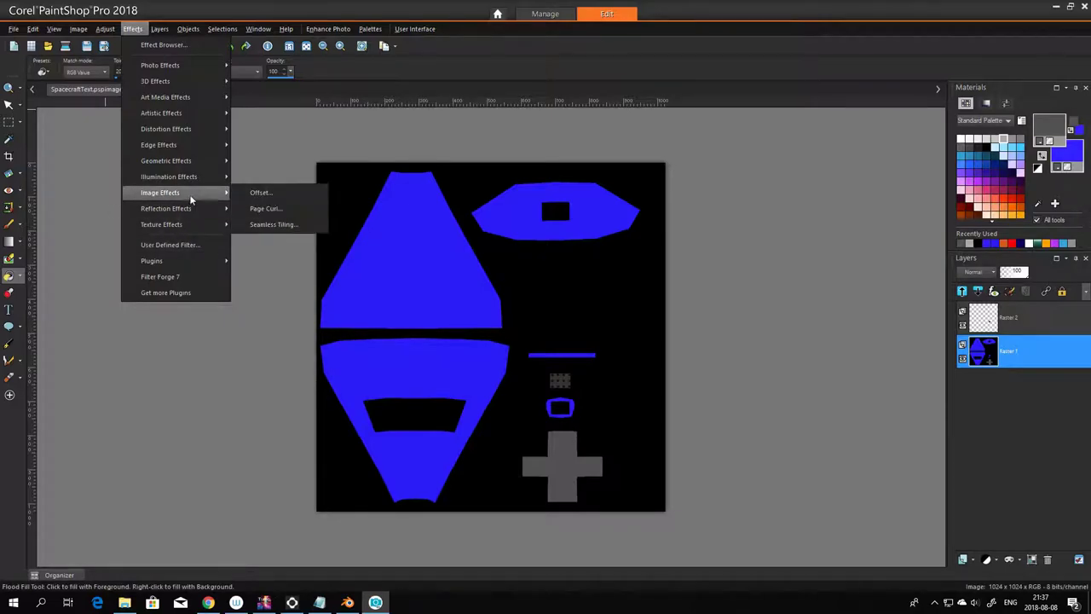
mouse_move(184, 67)
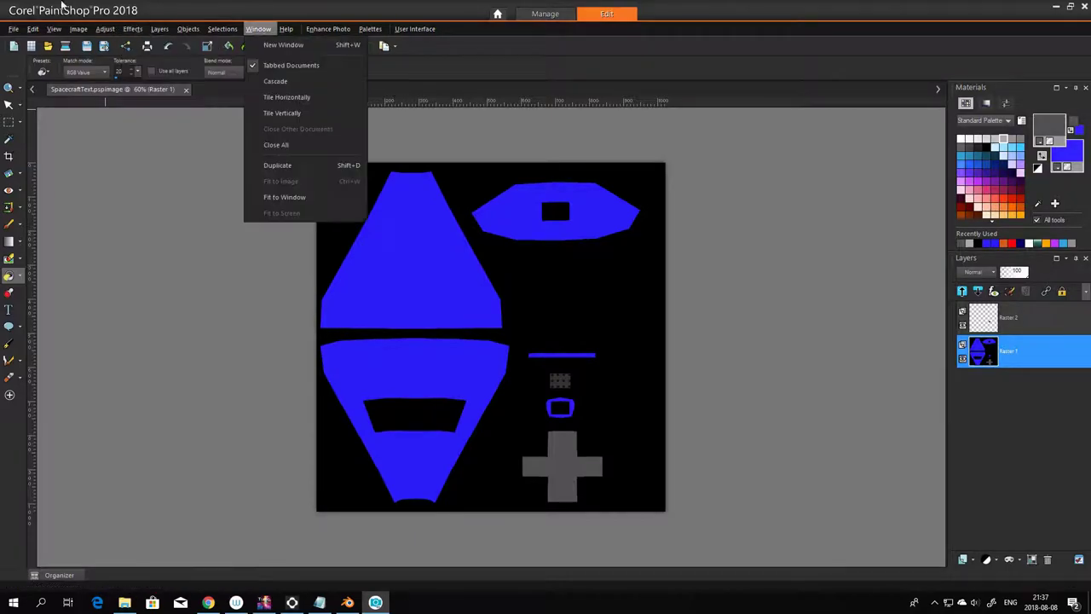
mouse_move(13, 28)
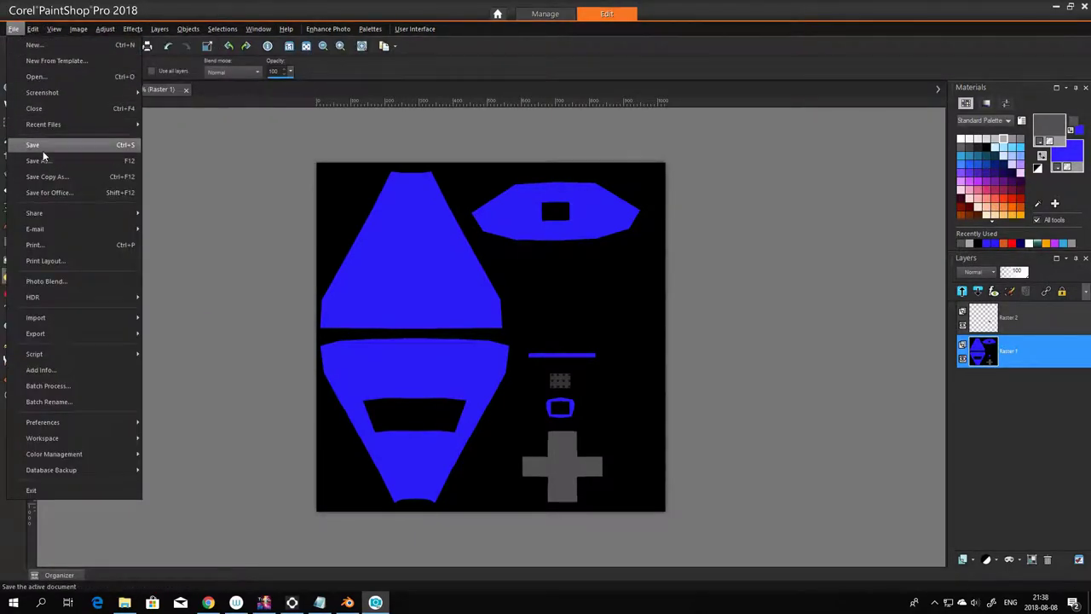
click(170, 175)
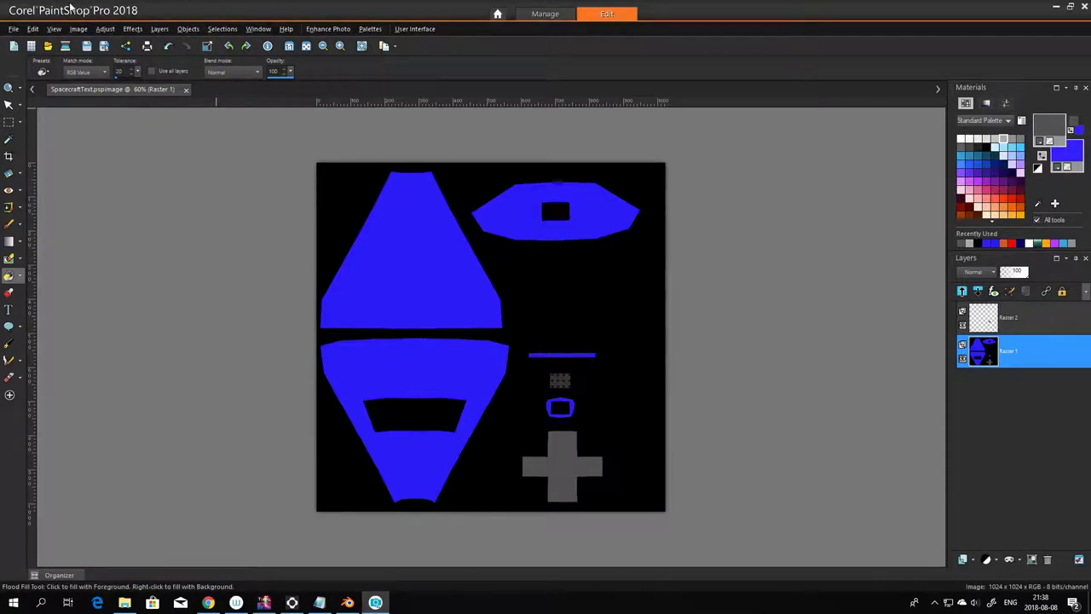
- Start a PNG export and review the optimizer's Transparency, Gamma, Format and Download Times options
click(13, 29)
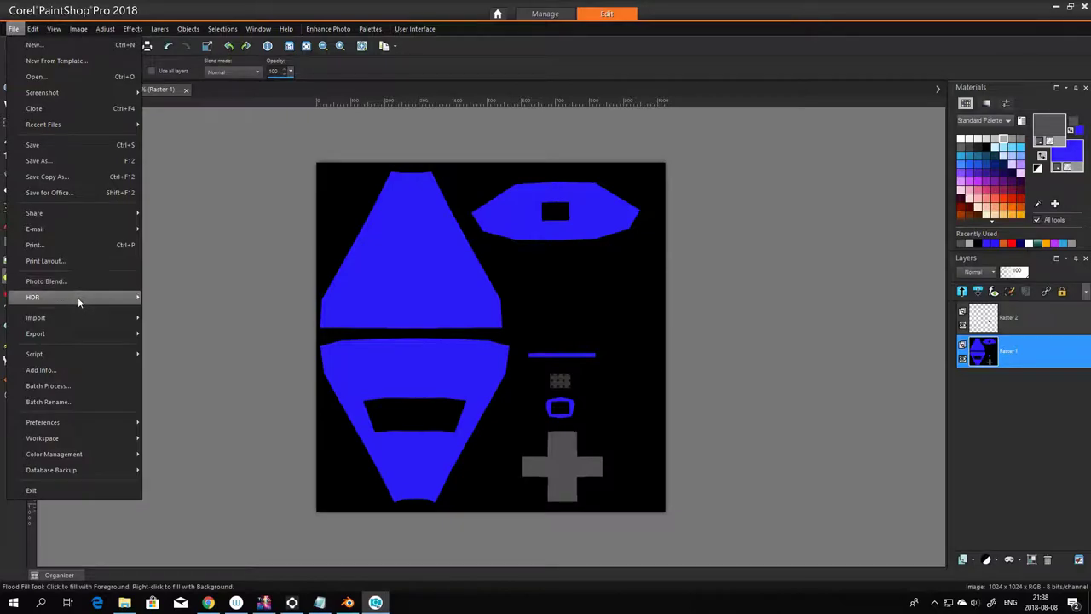
mouse_move(79, 333)
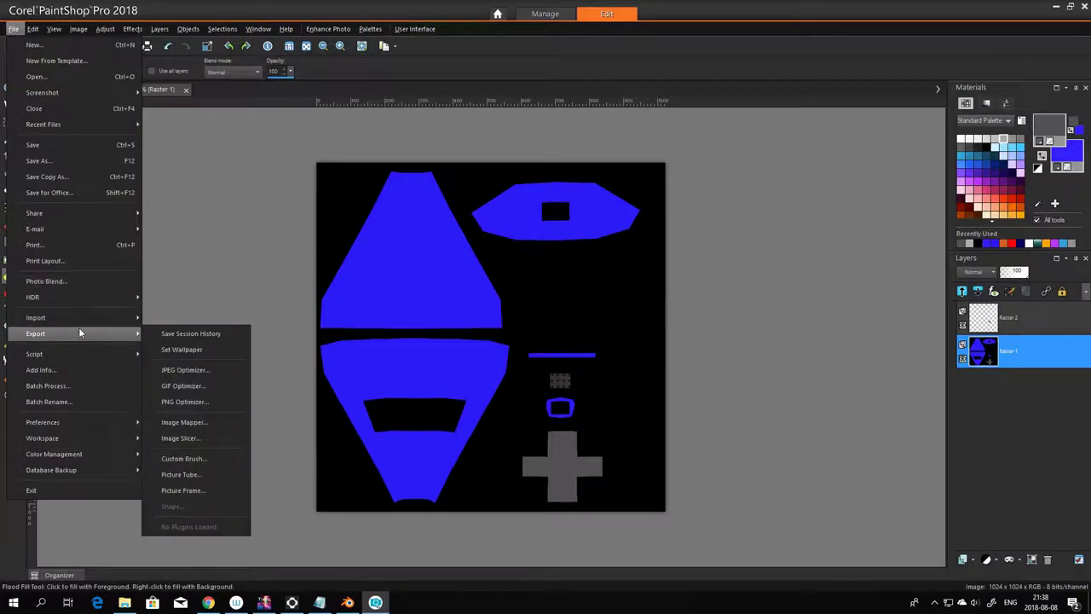
click(192, 402)
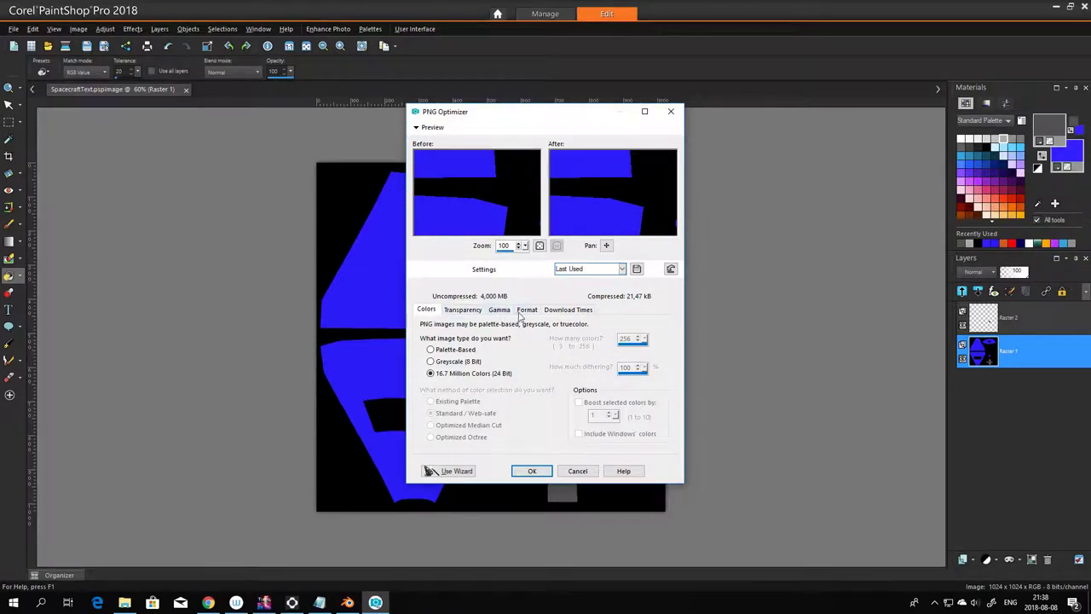
click(469, 311)
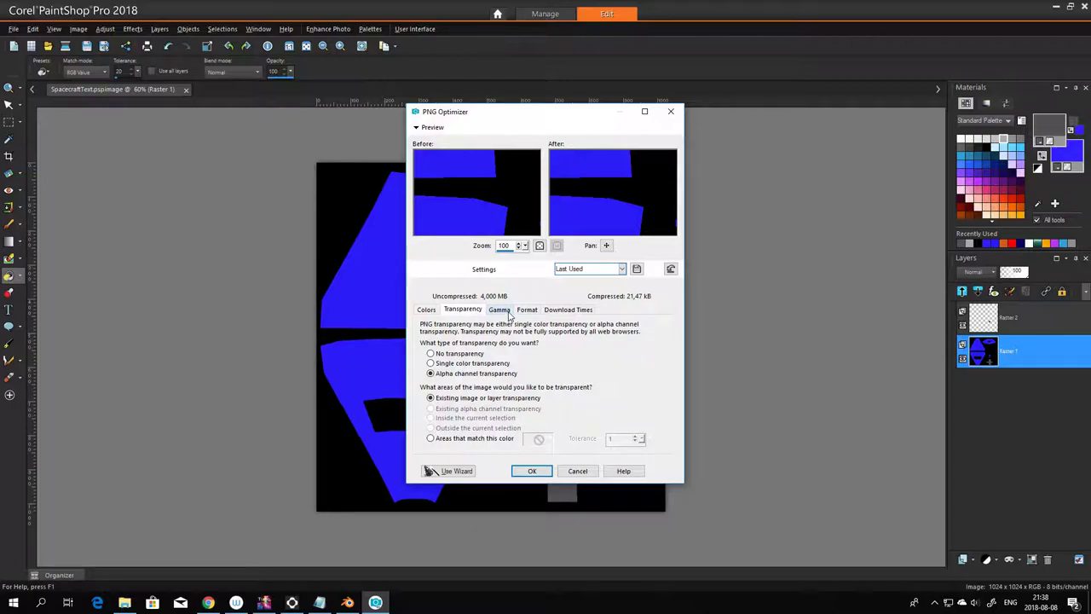
click(426, 309)
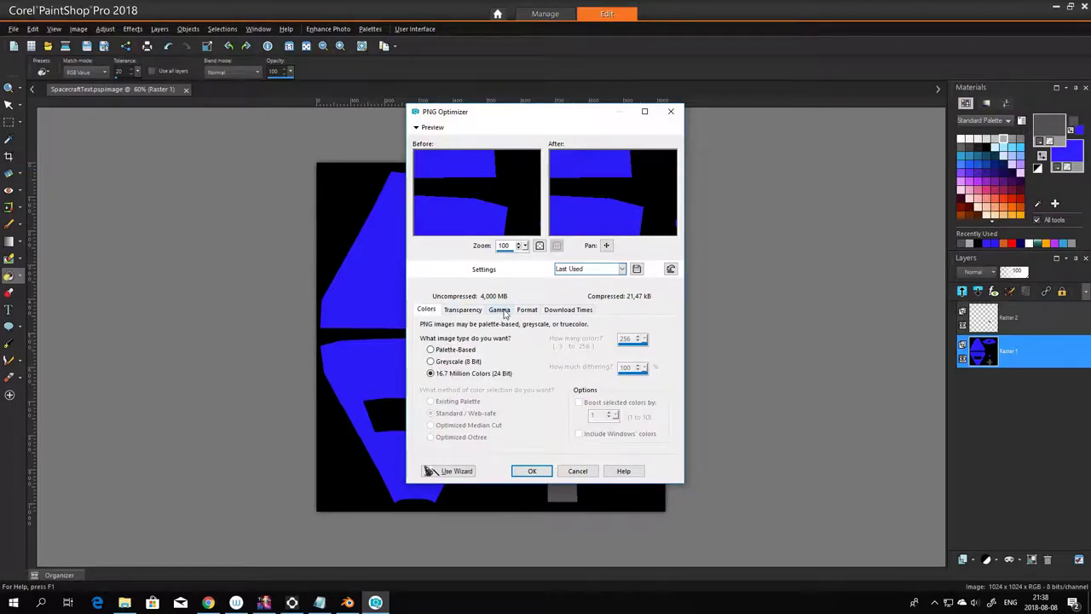
click(507, 311)
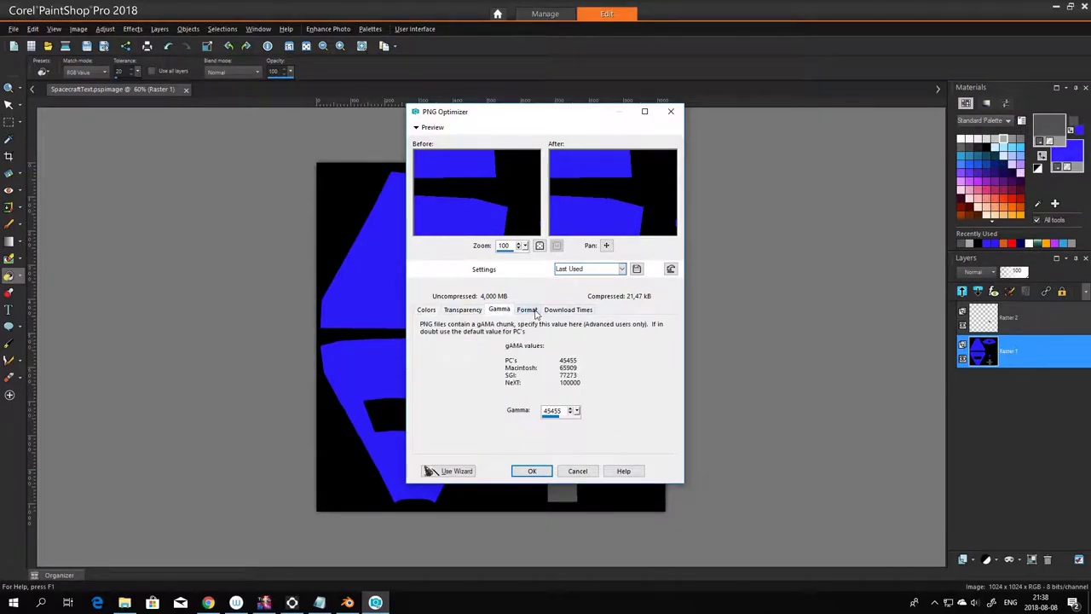
click(528, 310)
click(573, 311)
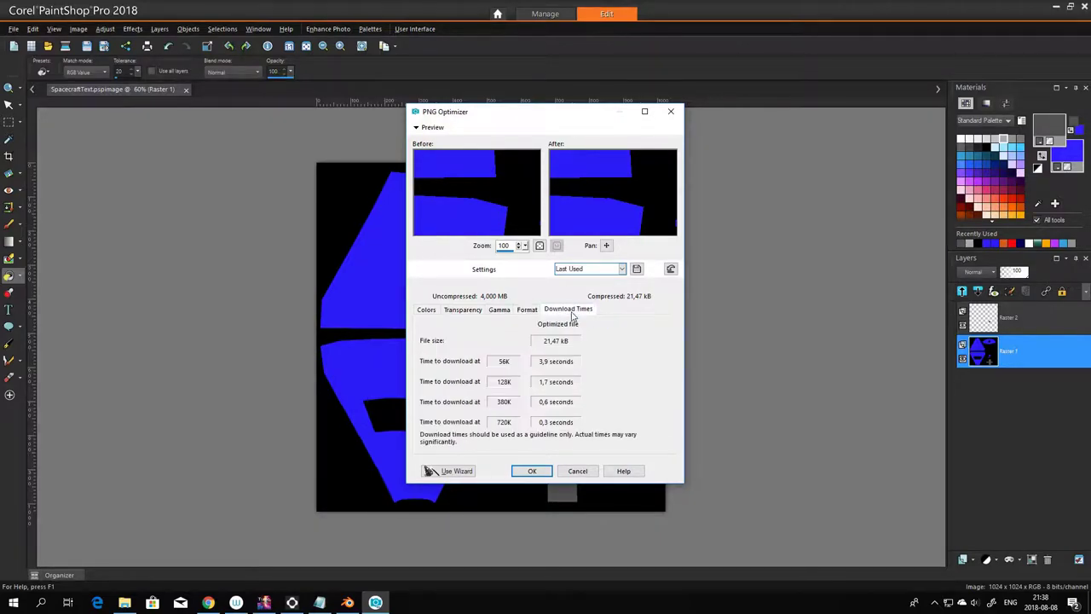
click(427, 311)
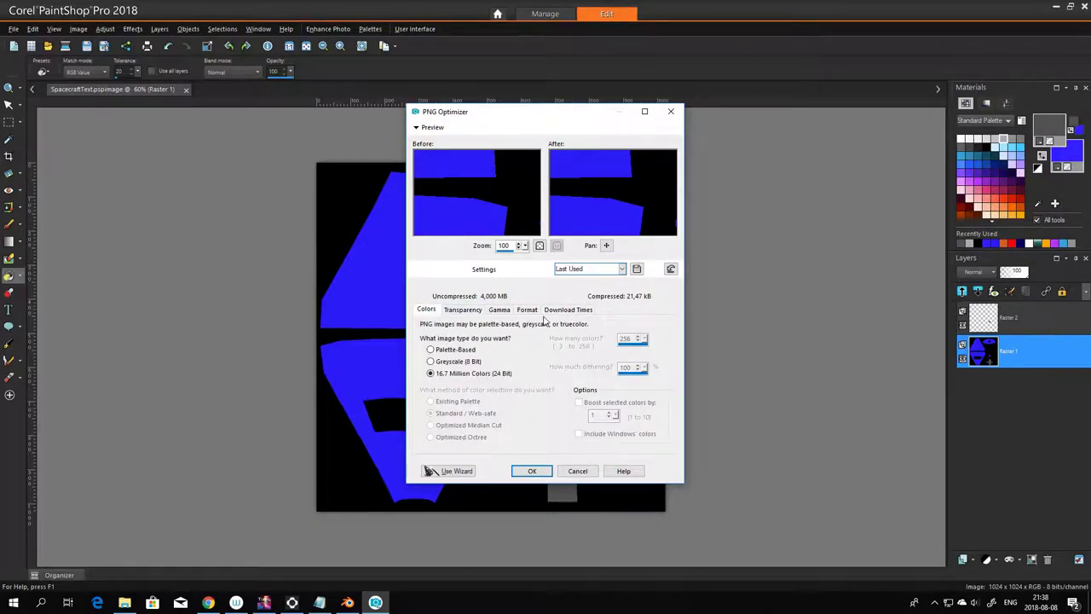
- Load the Default PNG preset and accept 16.7 million colours with no transparency
click(623, 269)
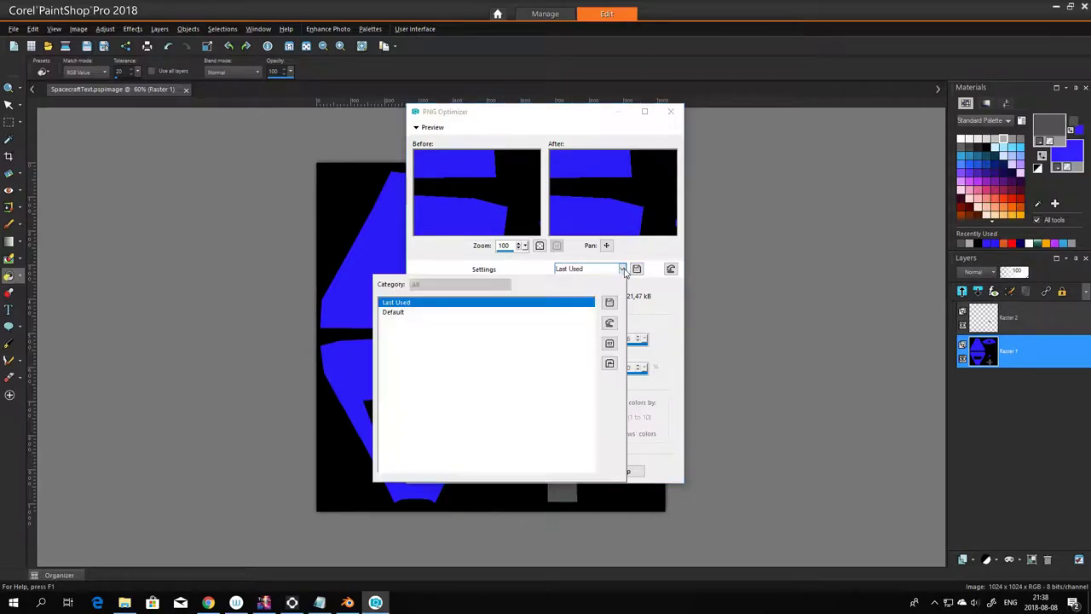
click(476, 312)
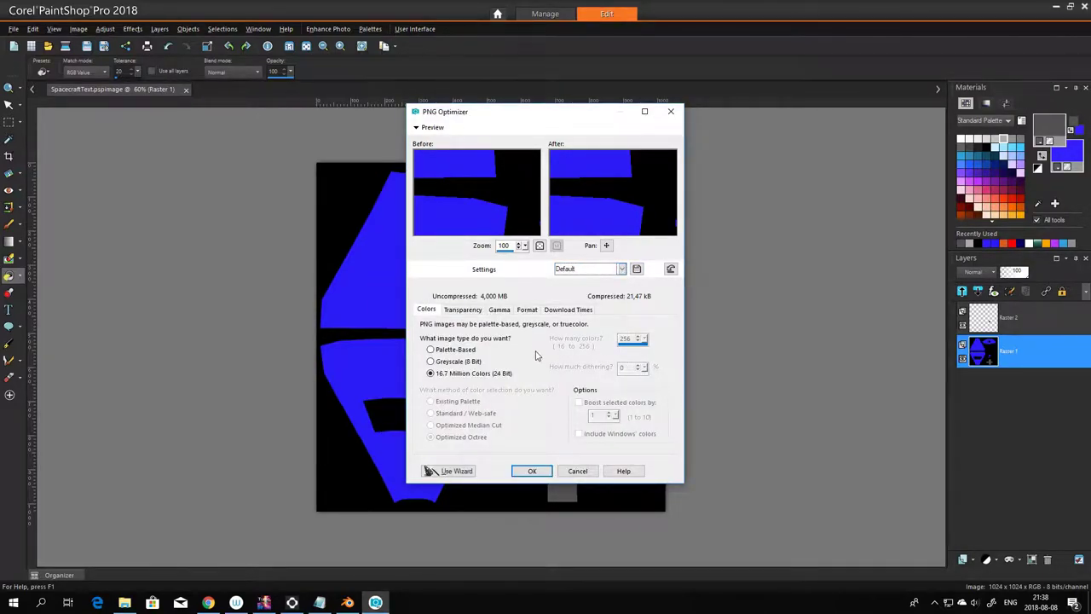
click(462, 310)
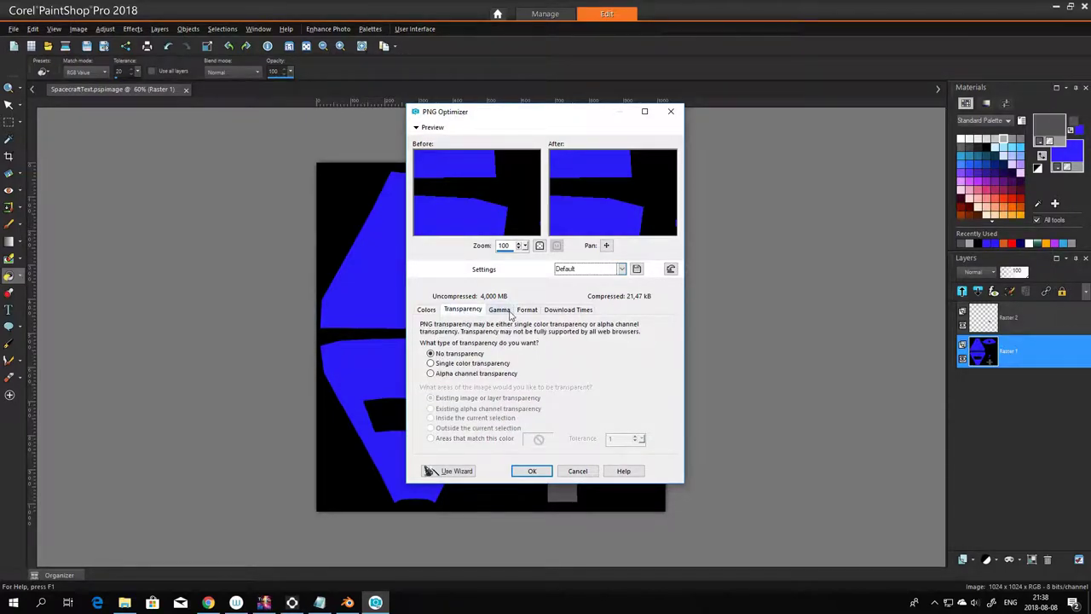
click(500, 310)
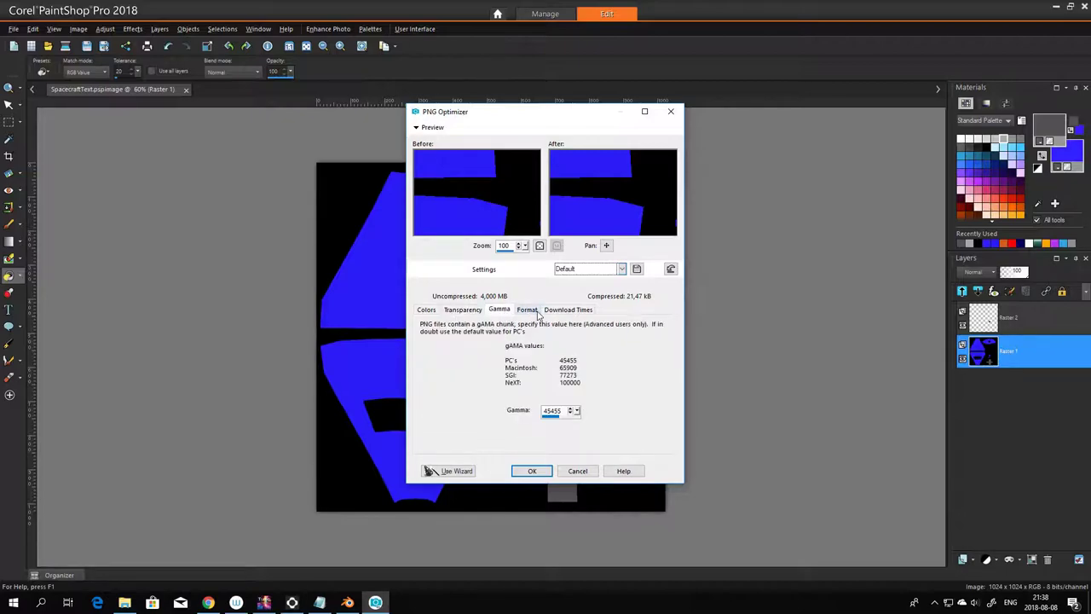
click(533, 312)
click(567, 310)
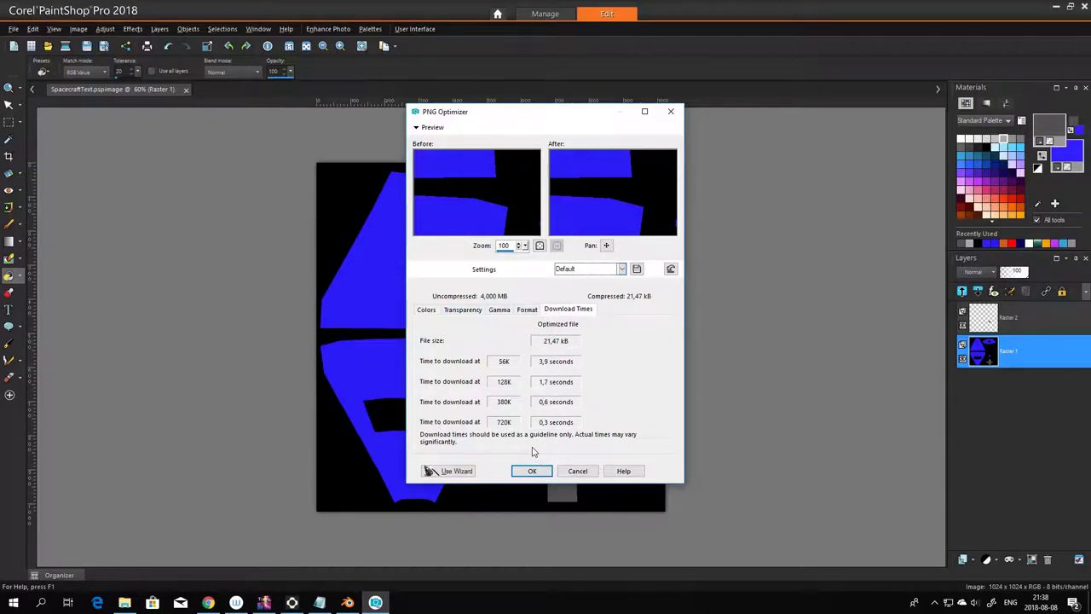
click(425, 309)
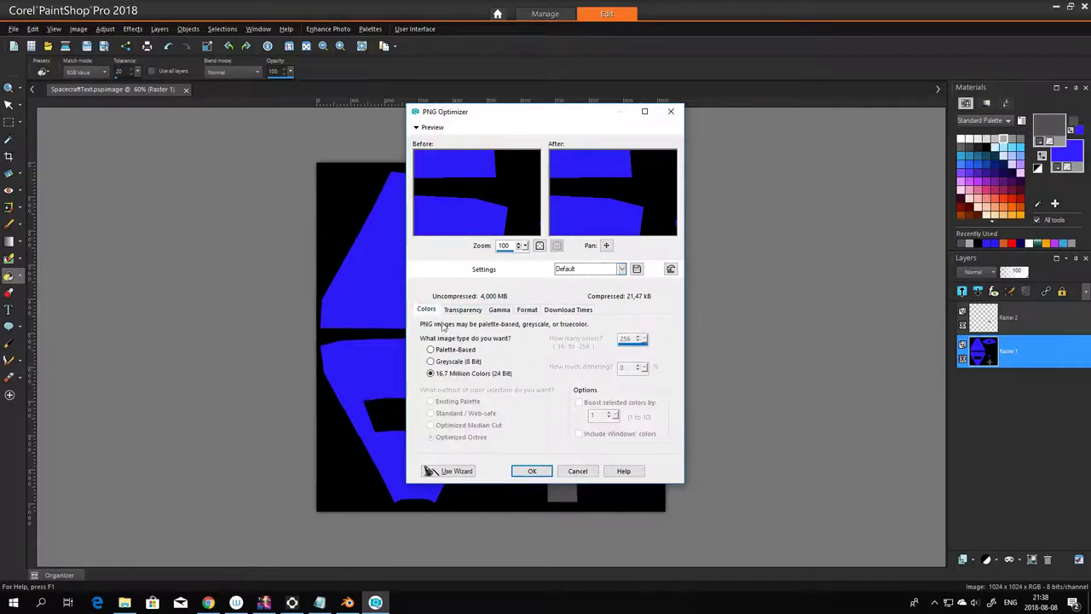
click(541, 470)
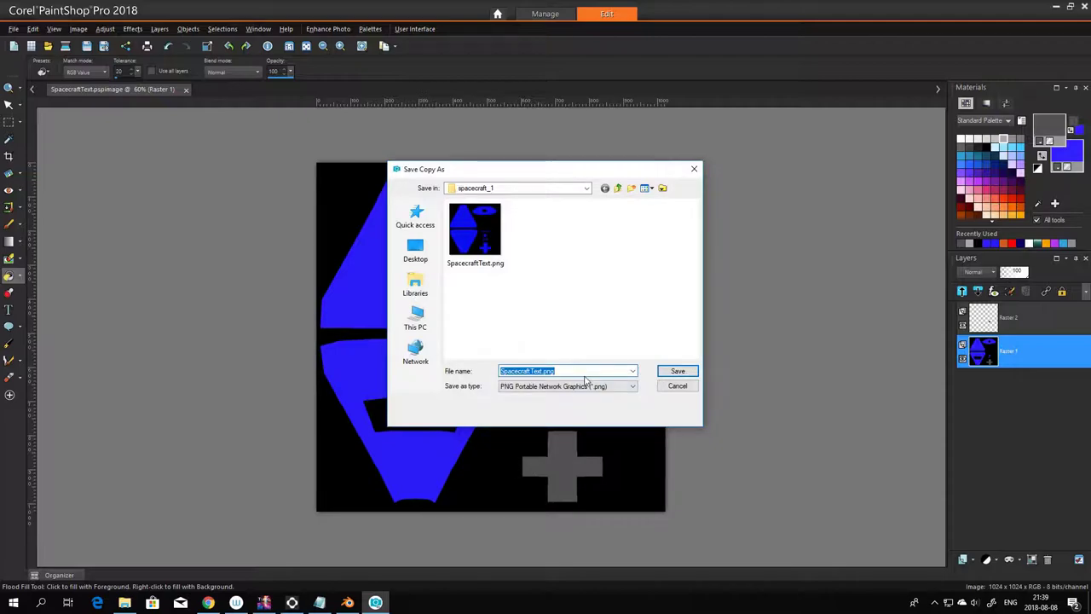
- Leave the suggested file name and bring up File Explorer showing the Spaceship folder
click(551, 371)
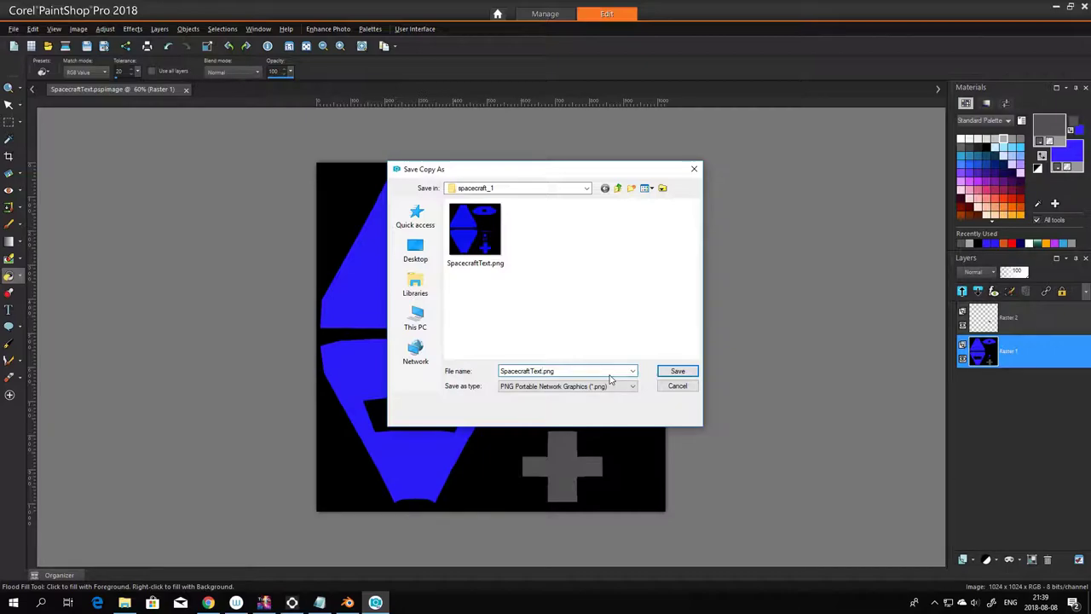
click(124, 602)
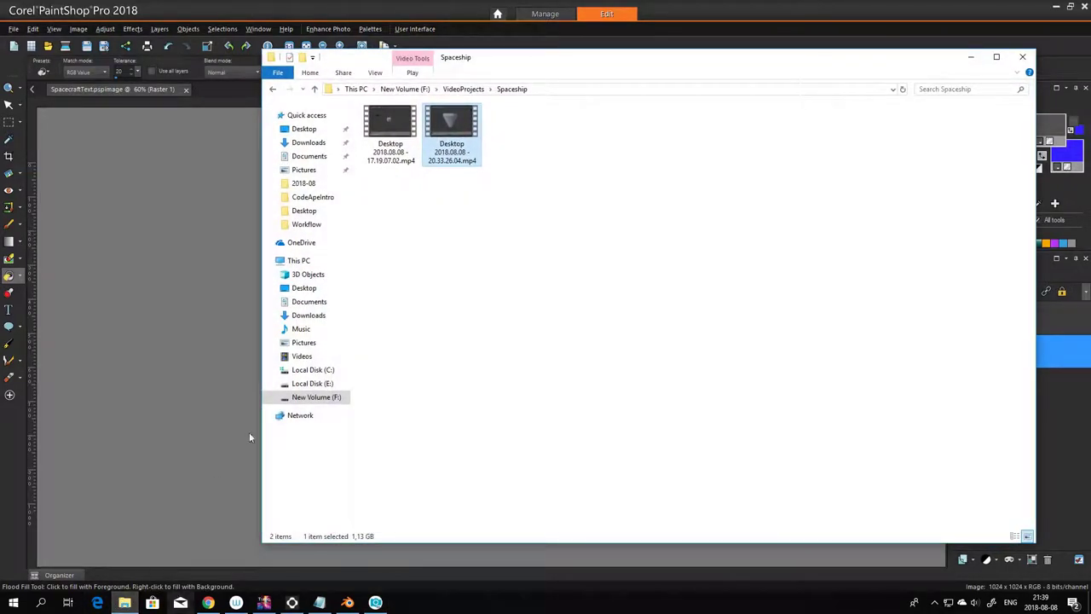
- Browse through the drives to the F:\Blender\spacecraft_1 folder
click(314, 369)
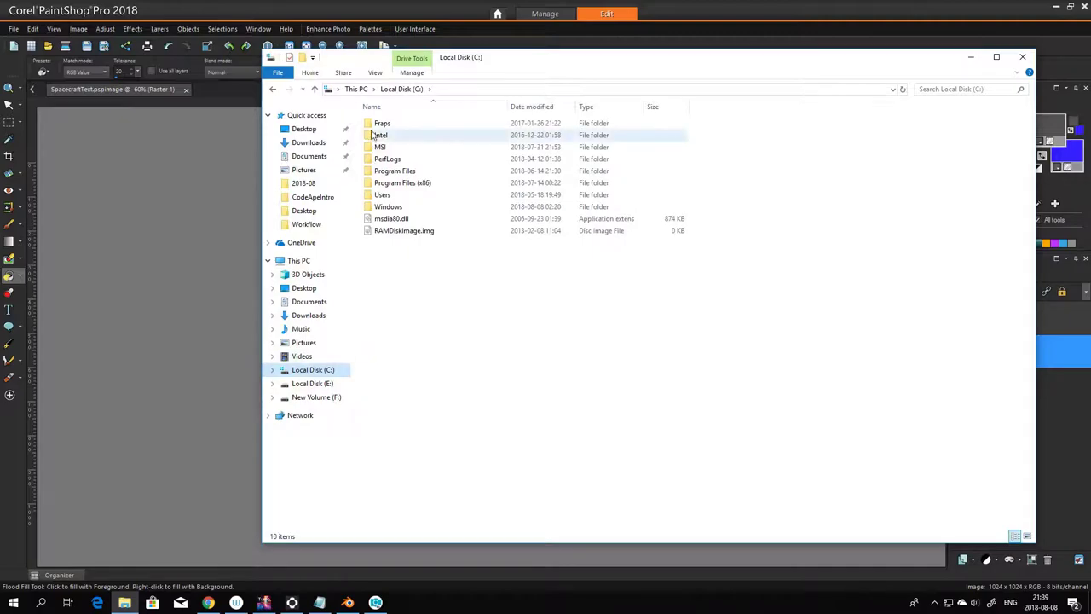
click(312, 383)
click(316, 396)
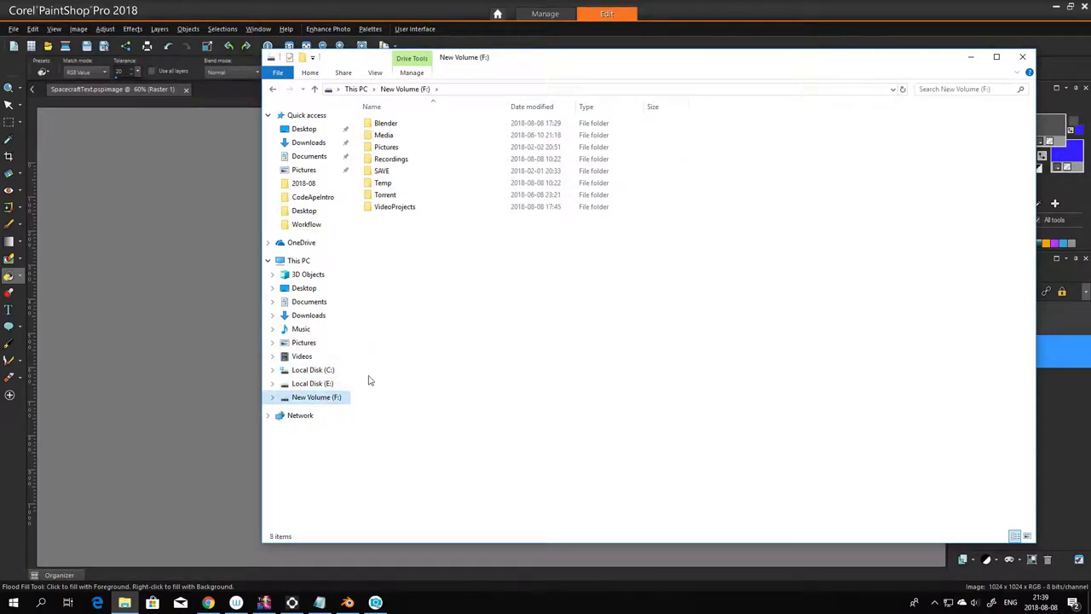
double_click(388, 124)
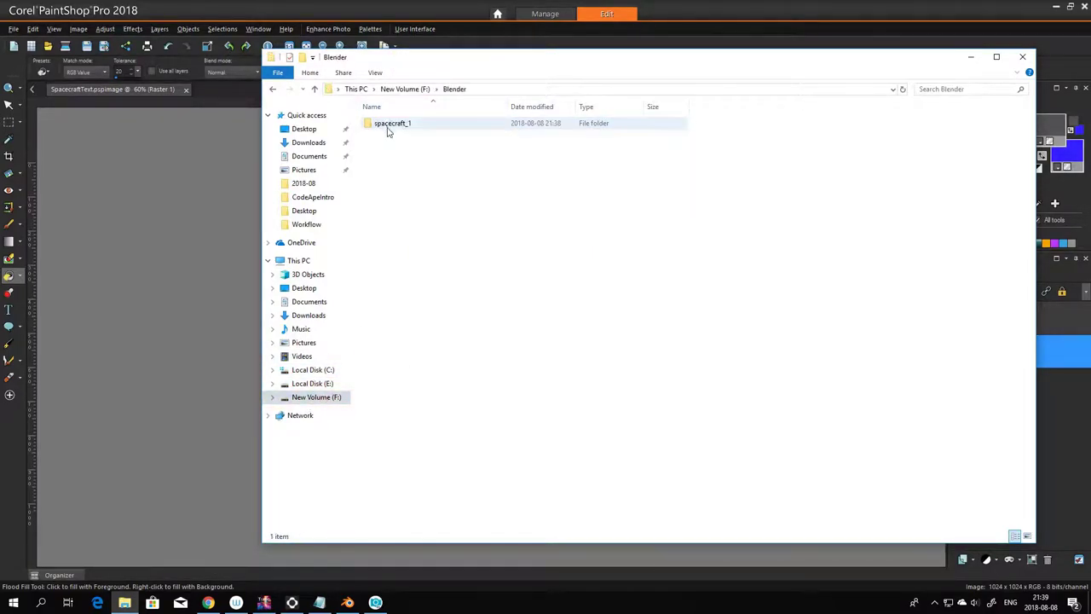
double_click(389, 124)
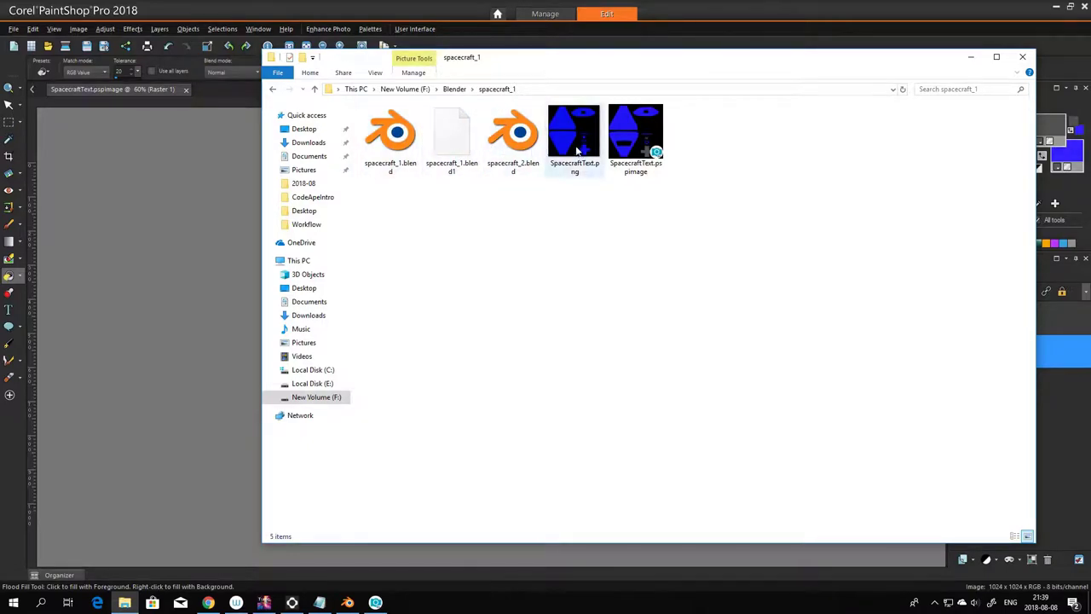
- Duplicate SpacecraftText.png as SpacecraftText - Copy.png and return to PaintShop Pro
drag(580, 143, 586, 312)
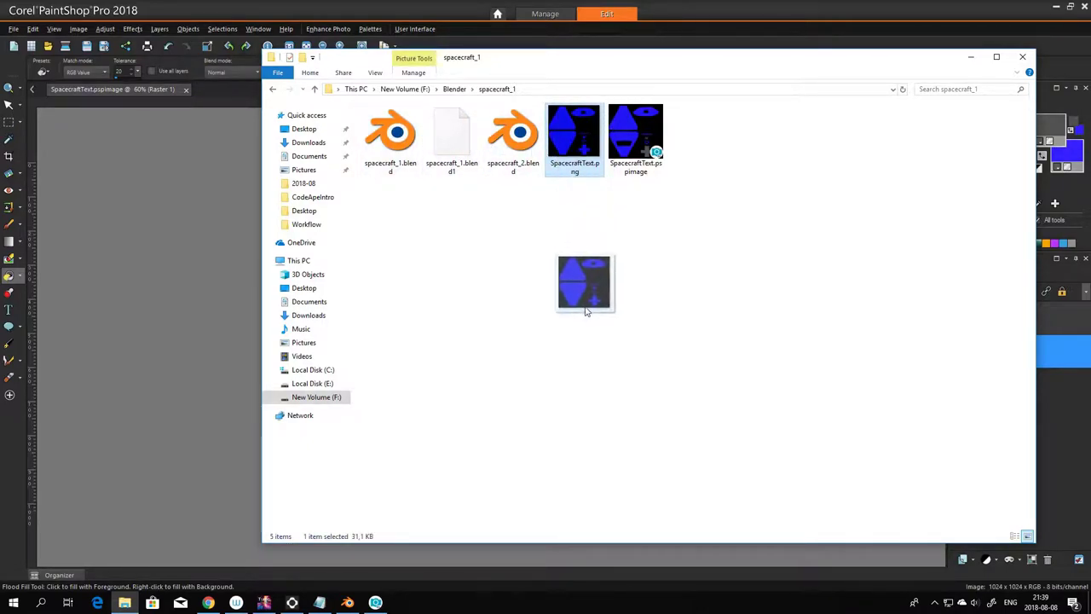
right_drag(585, 312, 585, 308)
click(601, 326)
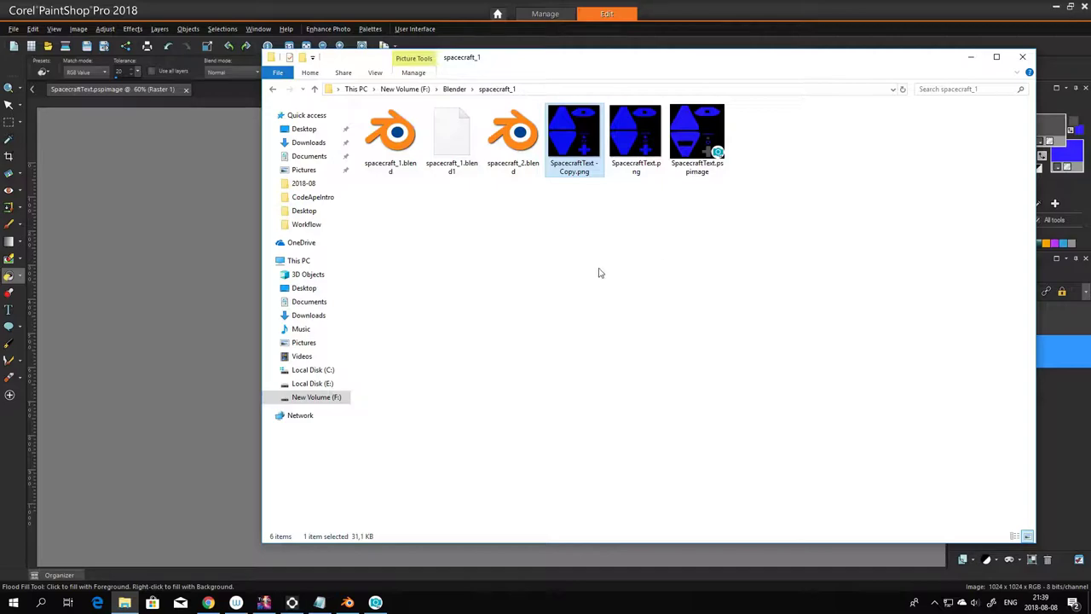
key(alt+Tab)
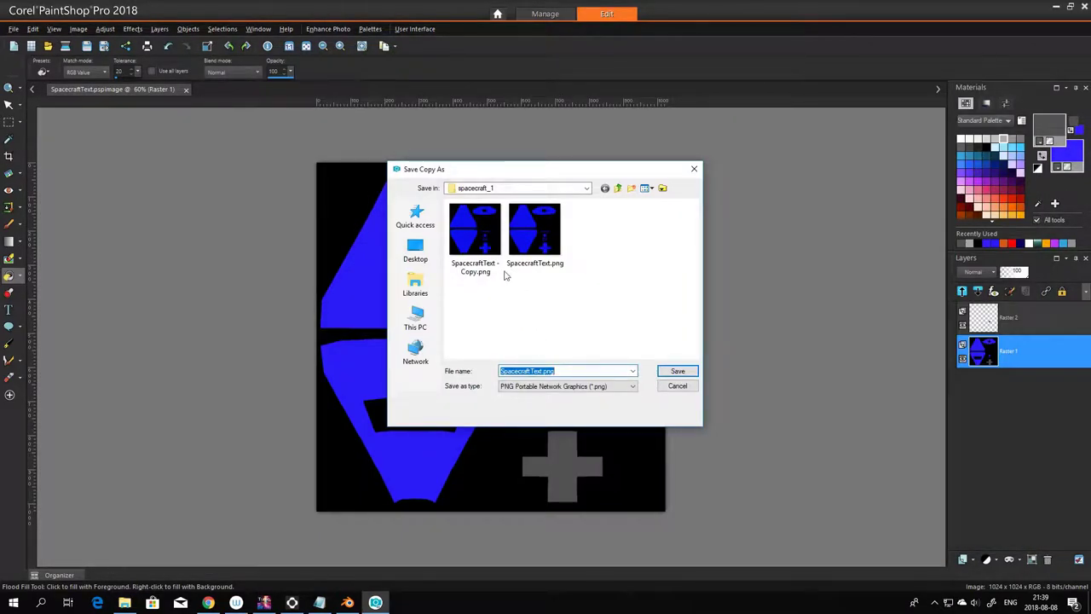
- Save the PNG over the existing SpacecraftText.png, confirming the replacement
click(536, 240)
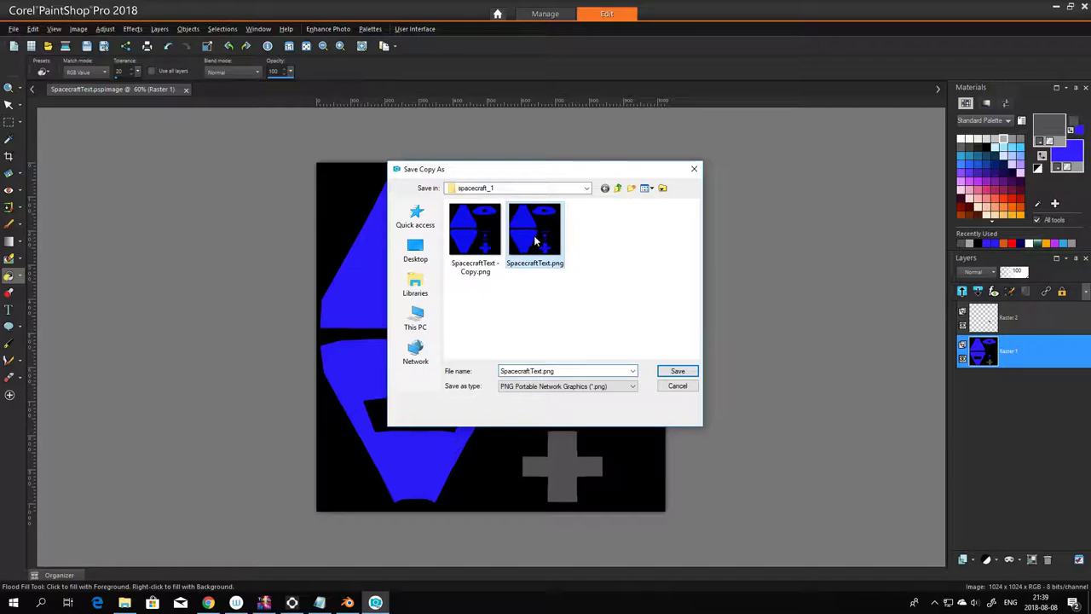
click(679, 371)
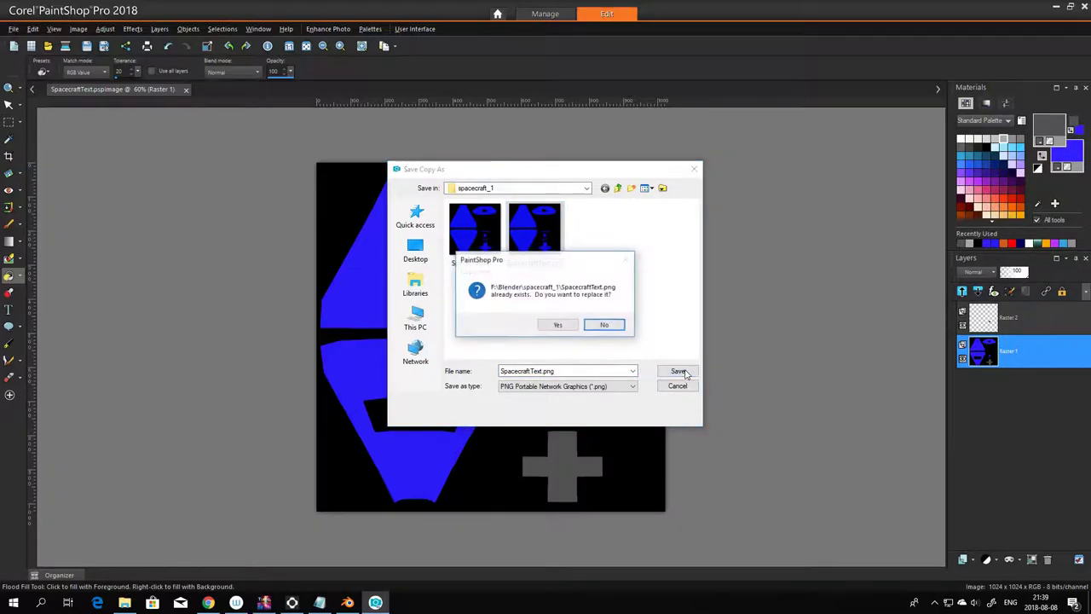
click(557, 326)
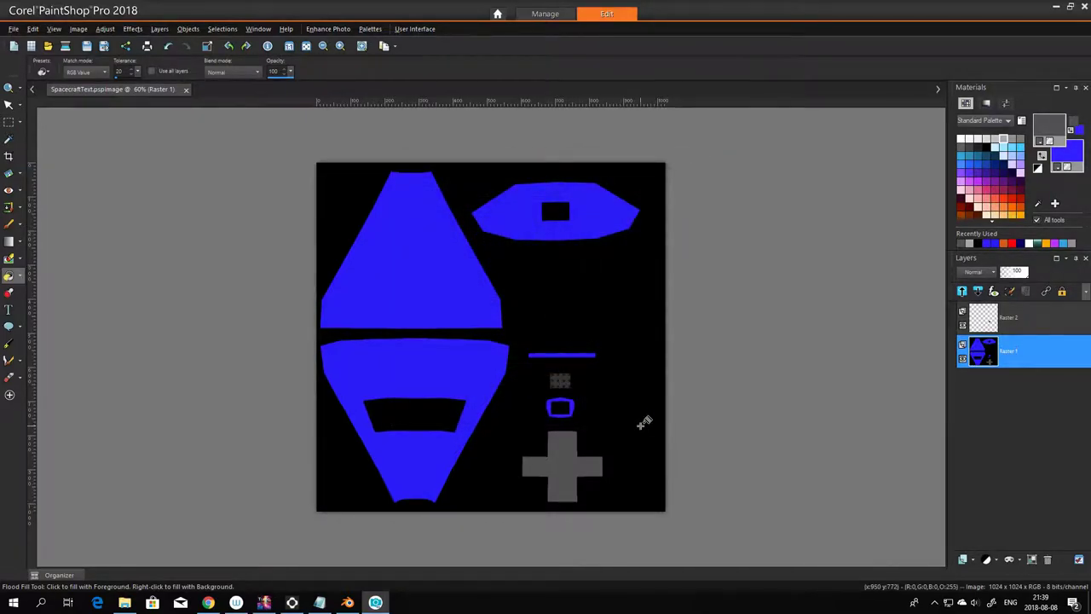
mouse_move(347, 604)
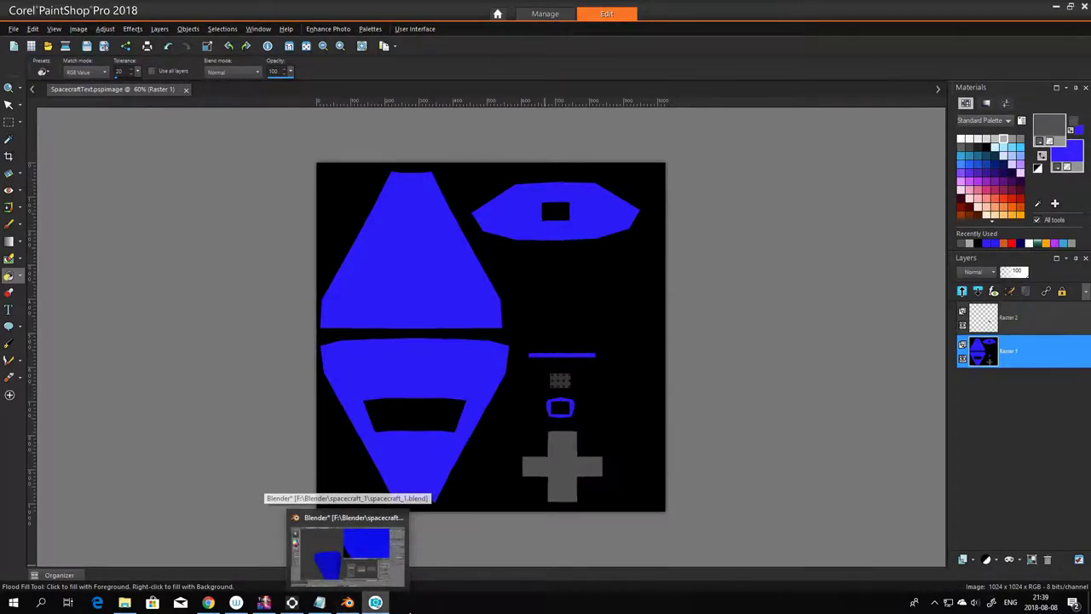
- In Blender, zoom out the Image Editor and reload the SpacecraftText image from disk
click(356, 602)
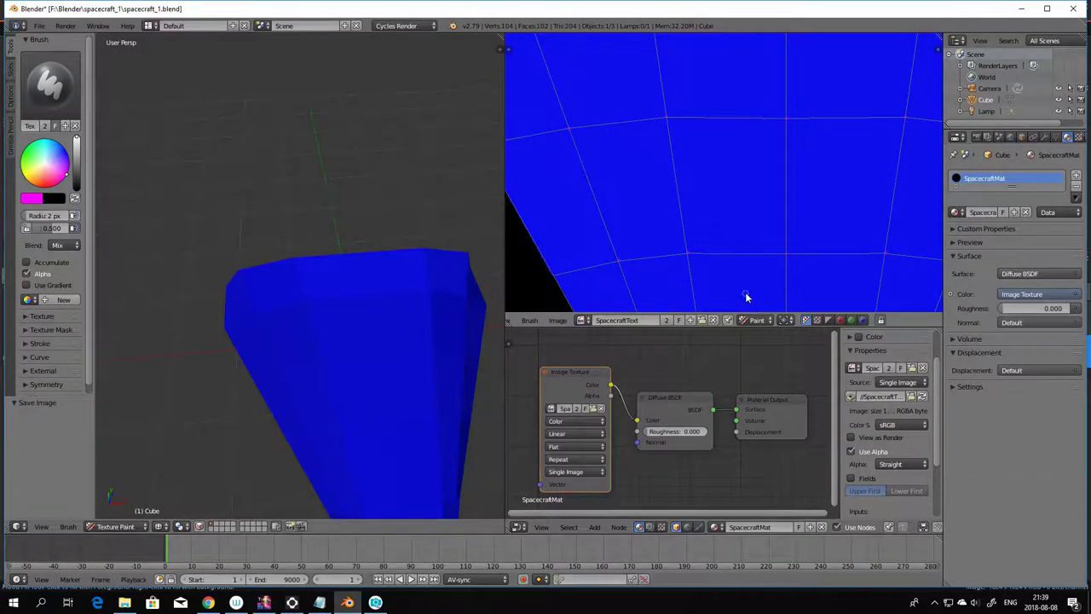
scroll(750, 290, down, 5)
scroll(682, 303, down, 1)
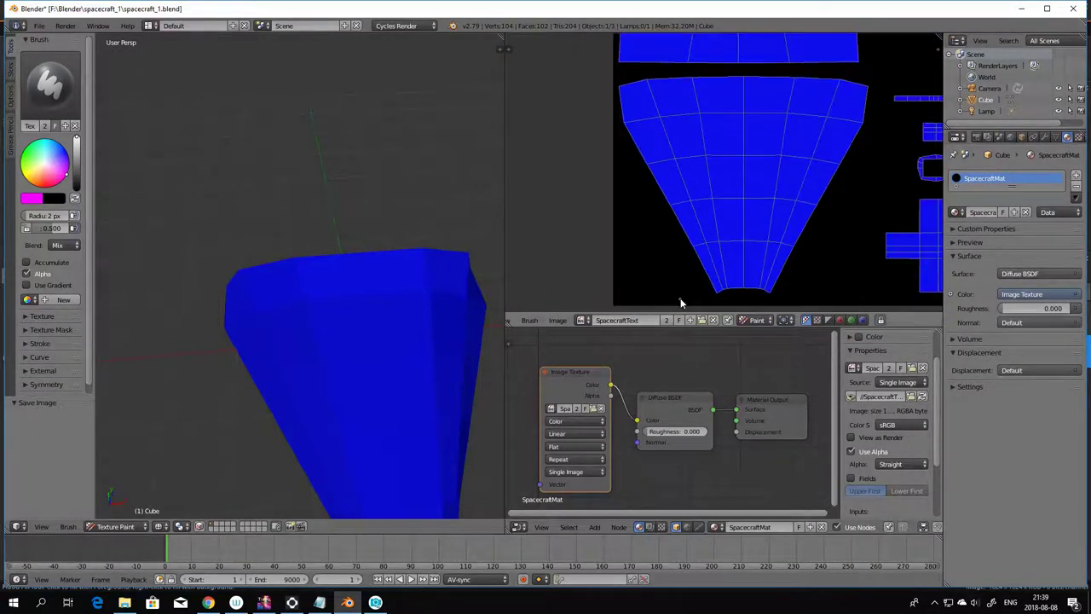
scroll(744, 261, down, 1)
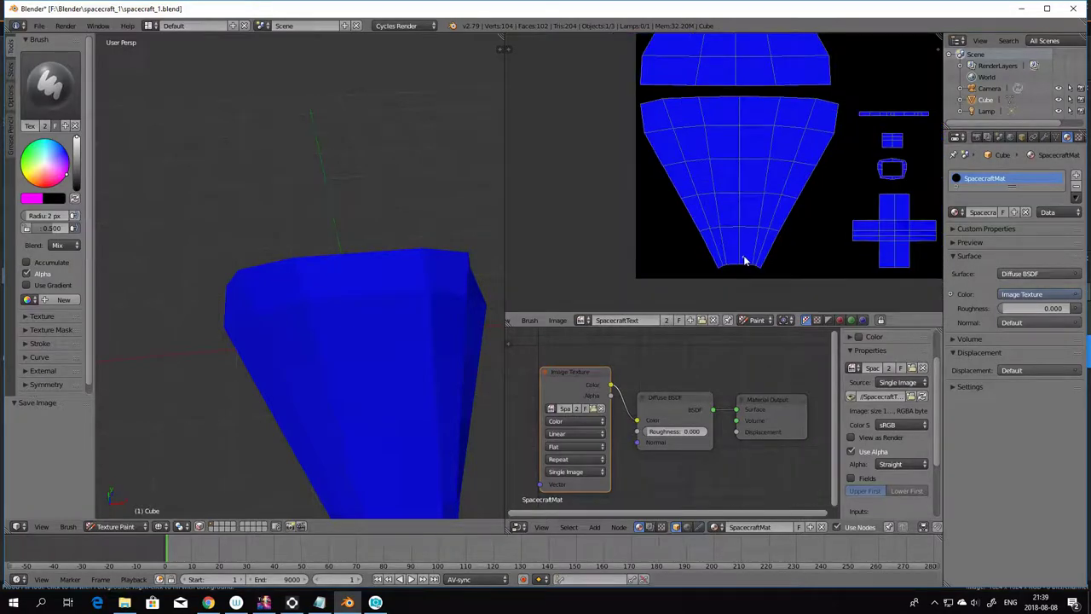
click(557, 320)
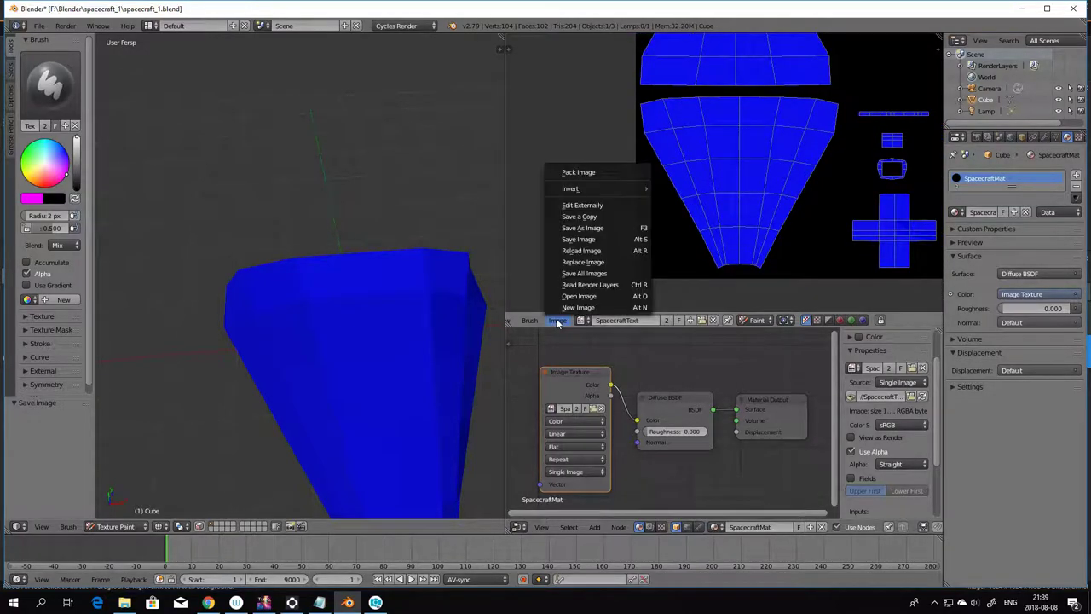
click(605, 250)
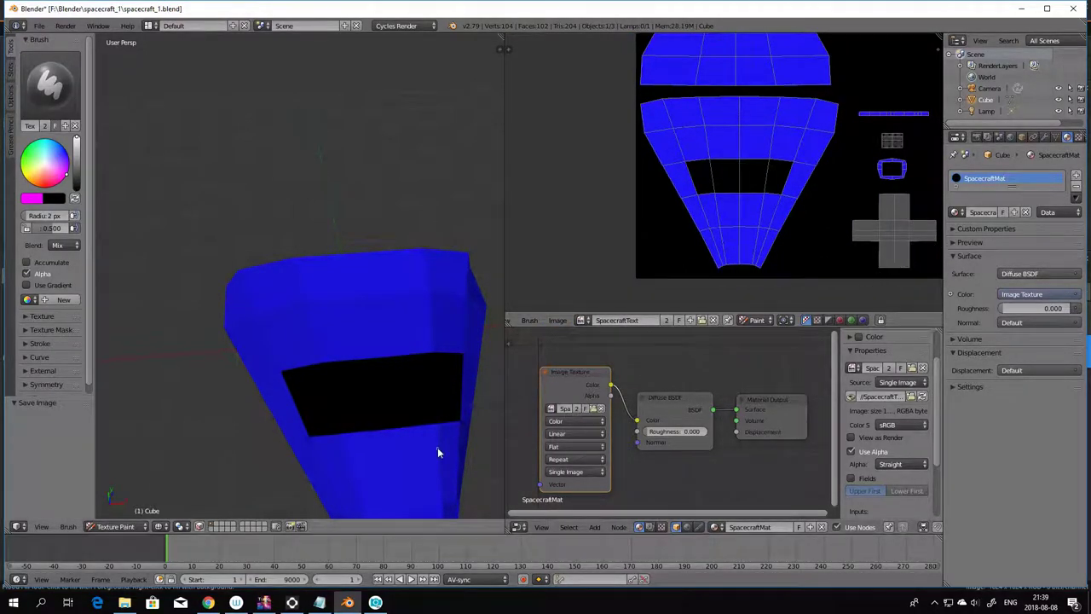
- Orbit the 3D view to inspect the grey cross and black opening on the spacecraft
middle_drag(439, 448, 406, 497)
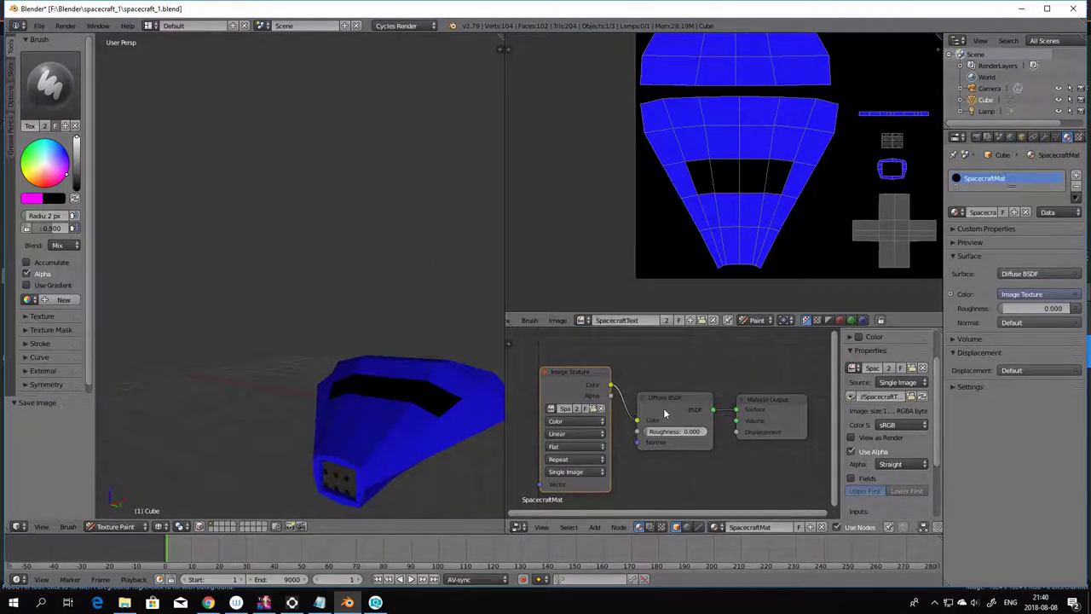
scroll(750, 466, down, 2)
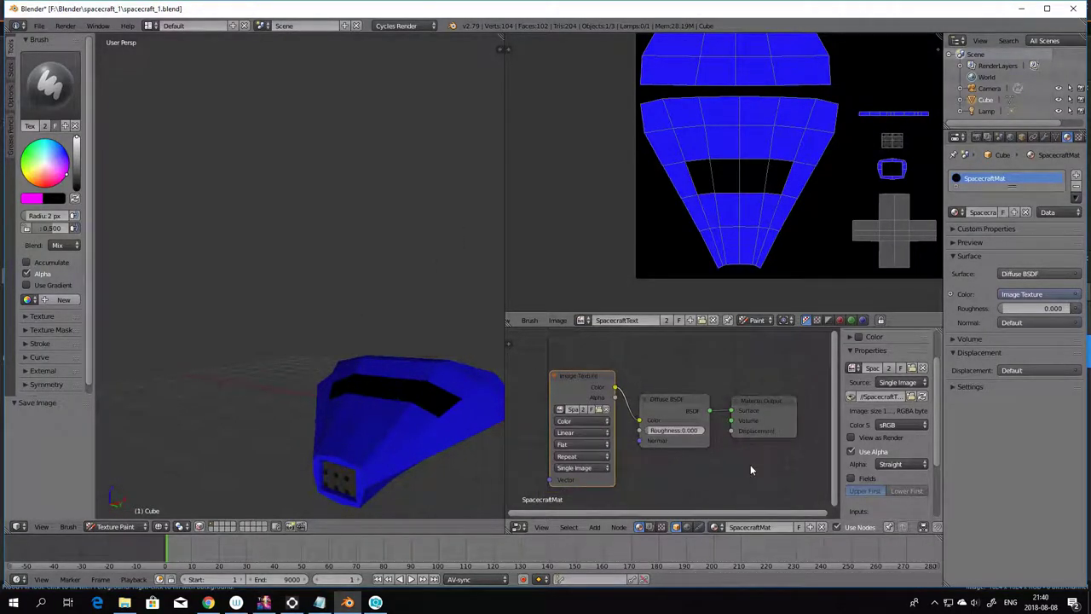
scroll(750, 470, down, 1)
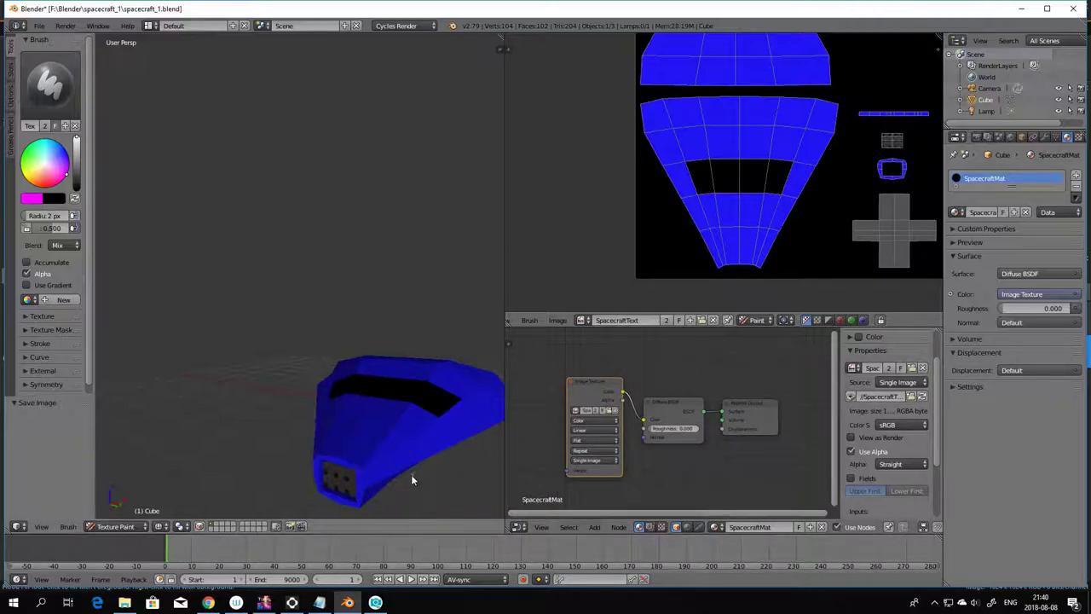
middle_drag(397, 494, 354, 415)
middle_drag(435, 398, 445, 369)
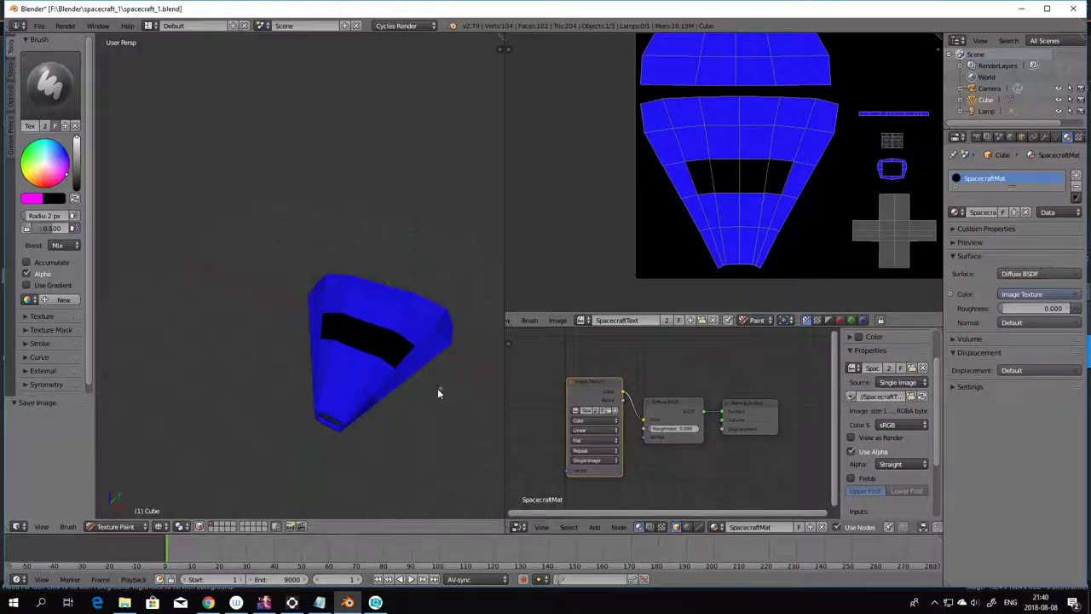
middle_drag(461, 390, 197, 453)
mouse_move(407, 457)
middle_down()
mouse_move(450, 453)
mouse_move(403, 442)
middle_up()
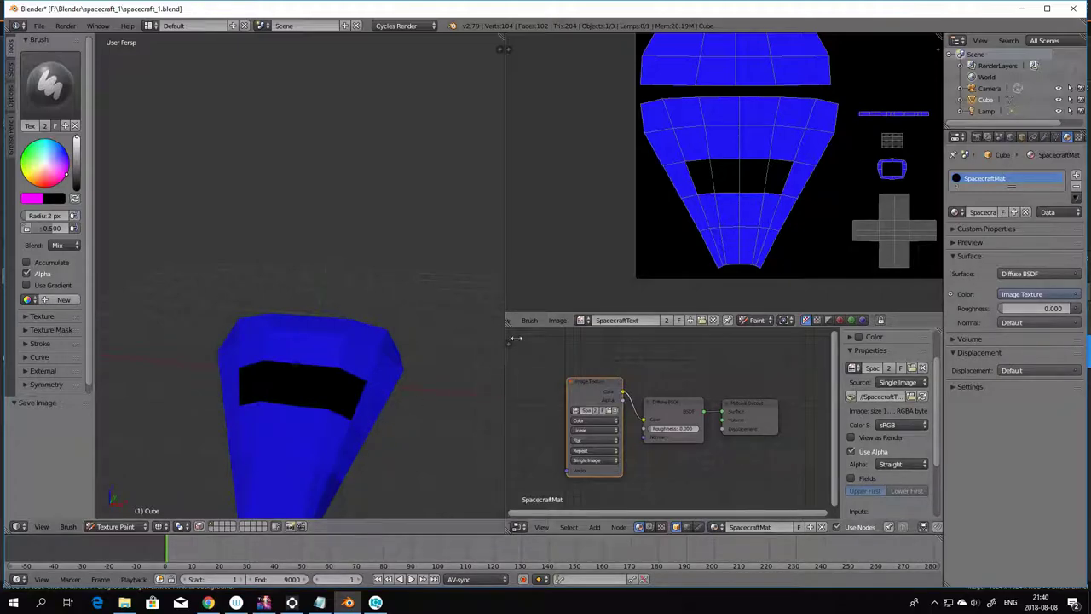
middle_drag(362, 305, 366, 359)
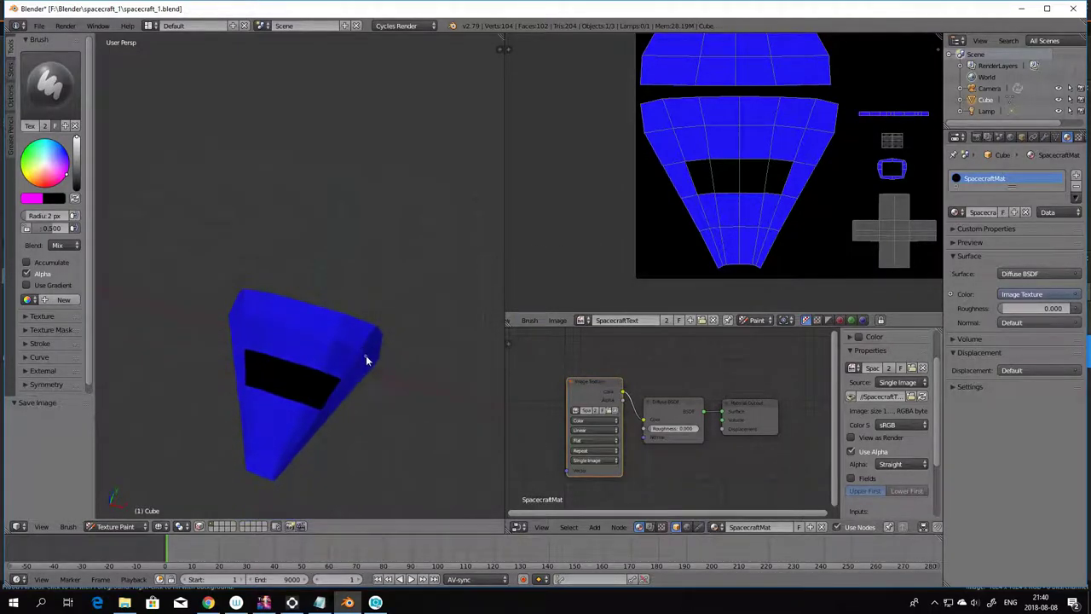
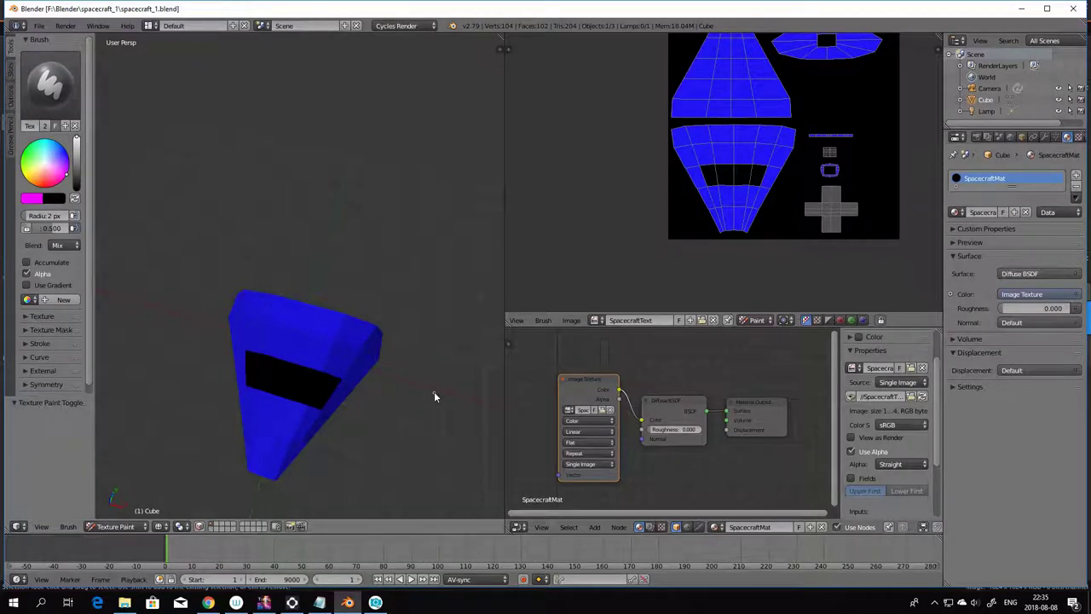
- Switch from Blender to the PaintShop Pro window showing SpacecraftText.pspimage
key(alt+Tab)
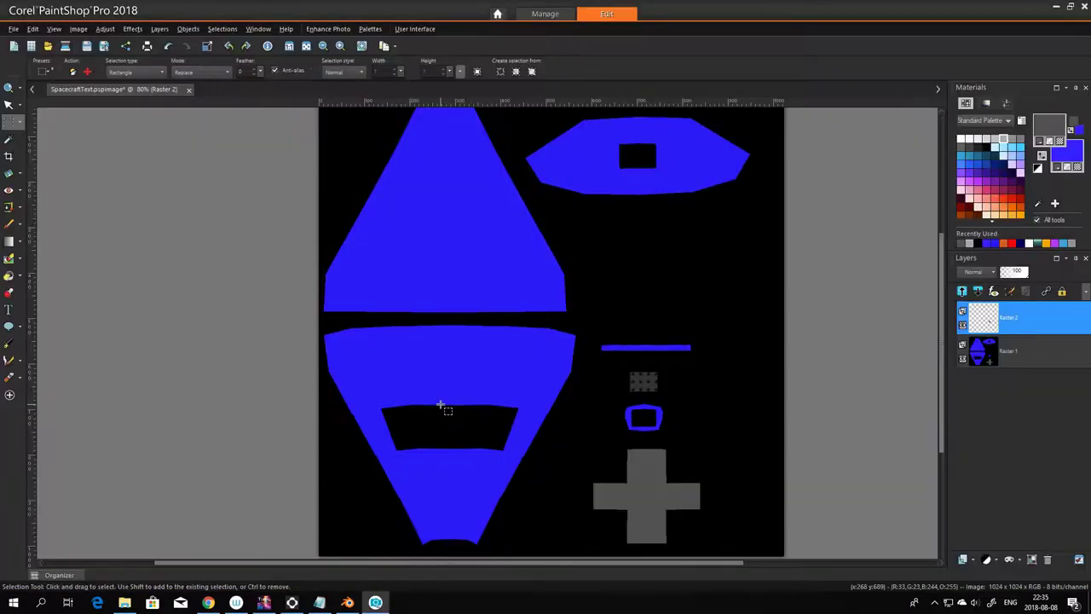
- Select the small grey square in the texture and add a new raster layer above it
drag(563, 381, 591, 401)
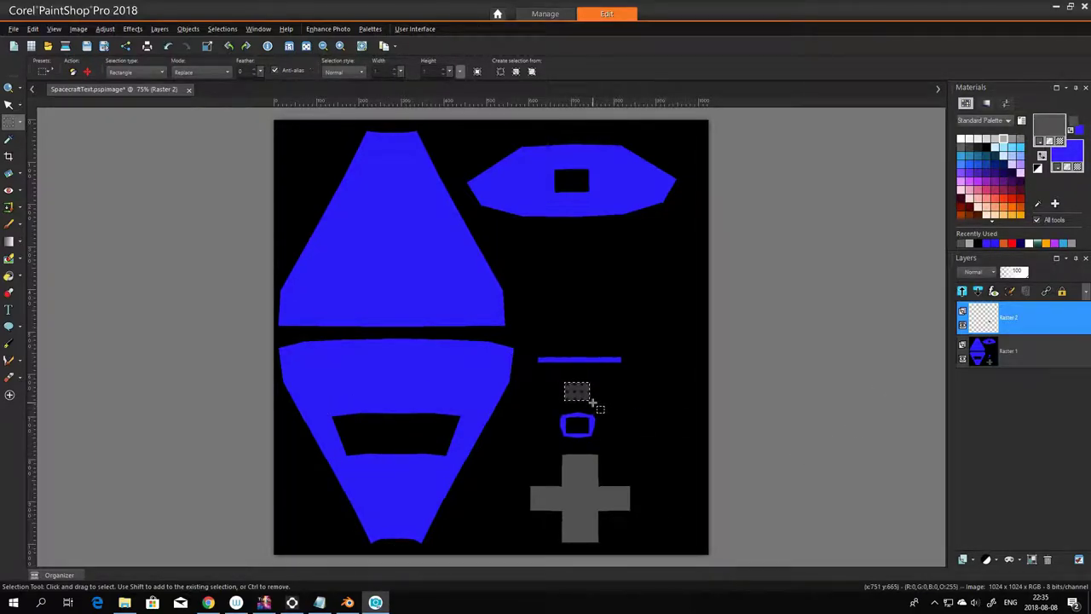
click(973, 561)
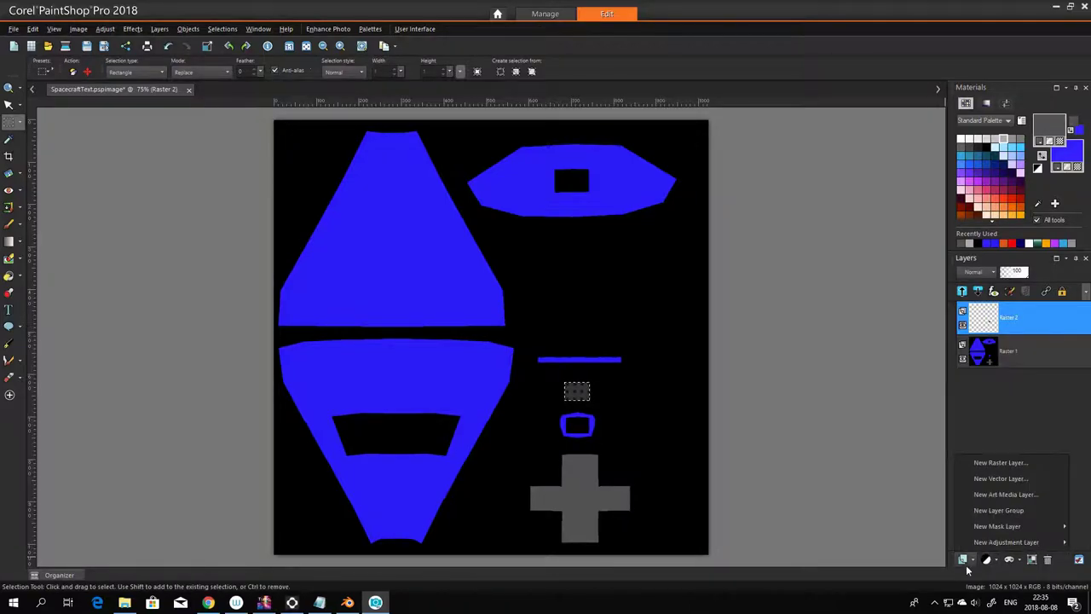
click(993, 463)
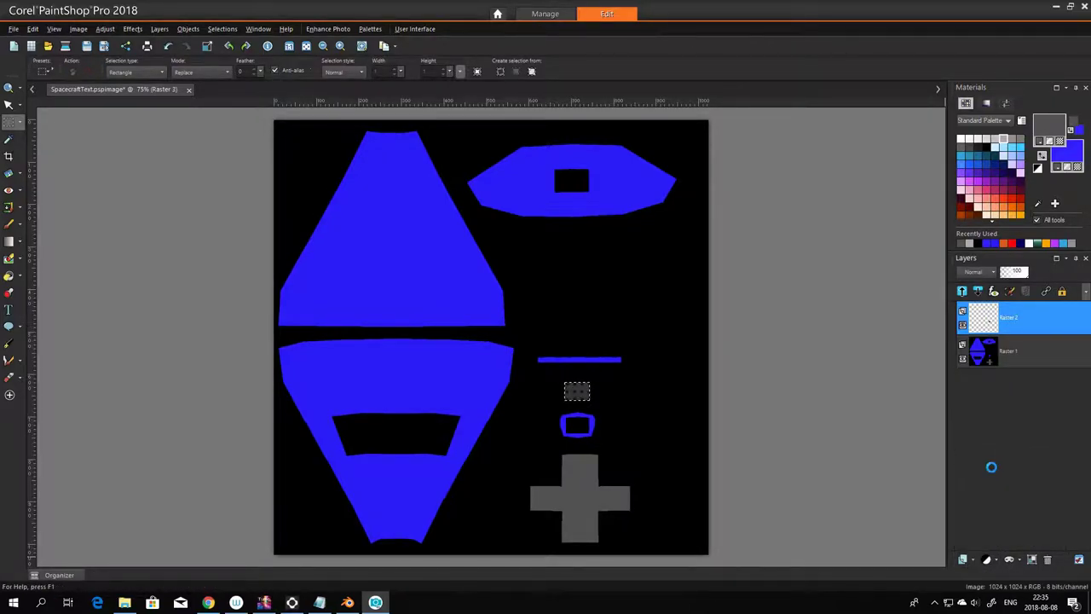
click(503, 446)
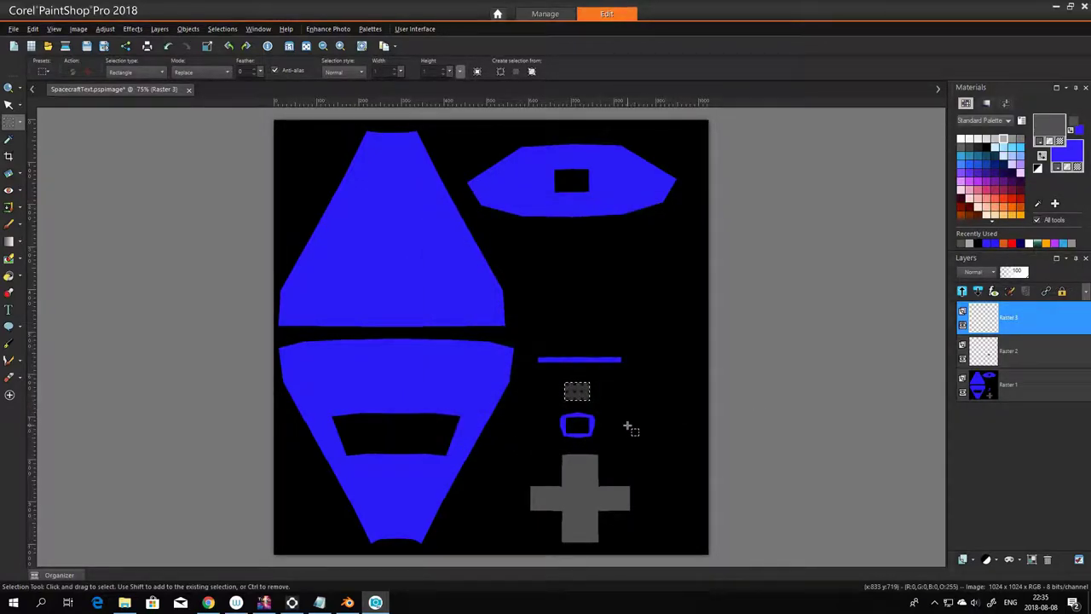
scroll(584, 408, up, 4)
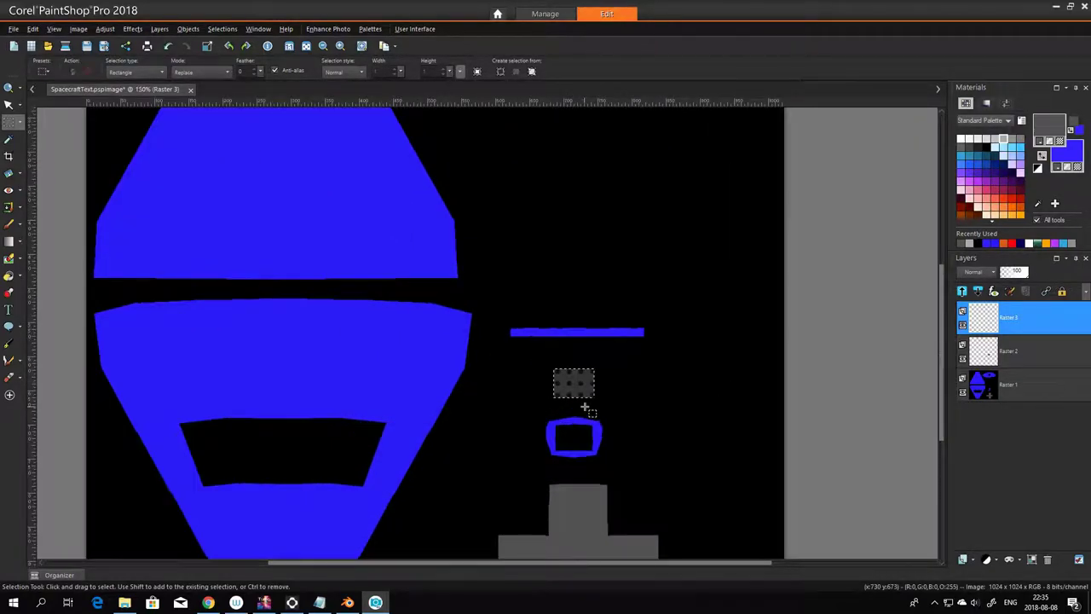
scroll(584, 409, down, 4)
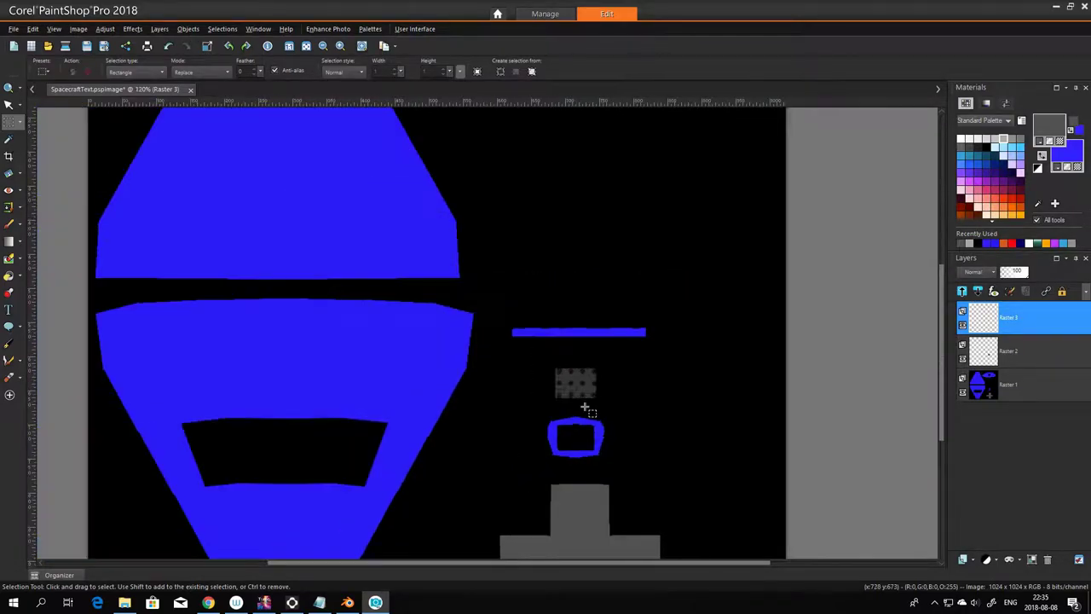
scroll(584, 408, down, 1)
scroll(583, 406, up, 1)
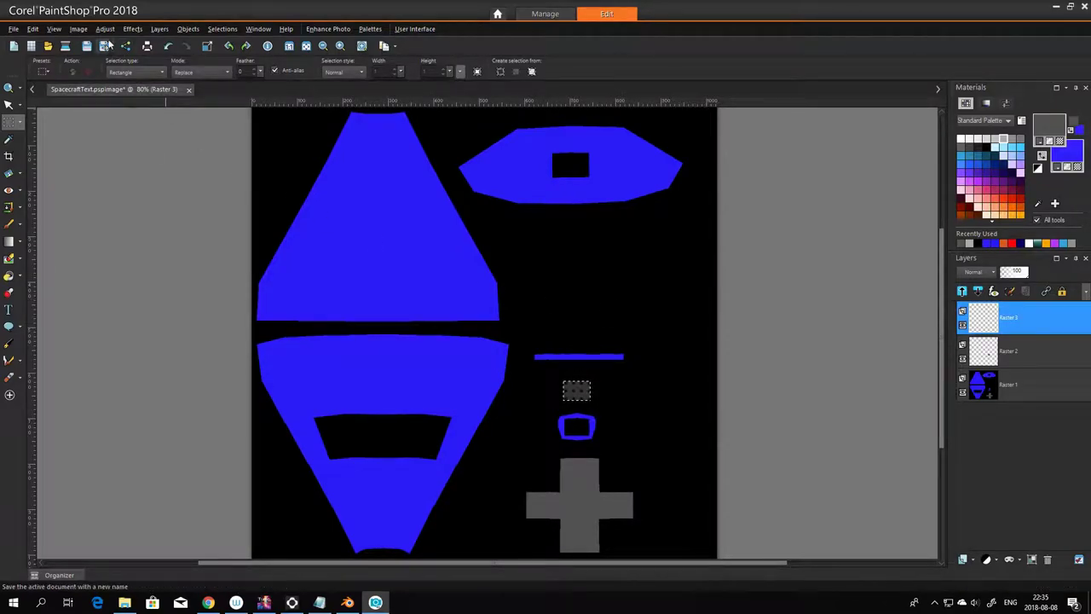
- Launch the Filter Forge 7 plugin from the Effects Plugins menu
click(78, 29)
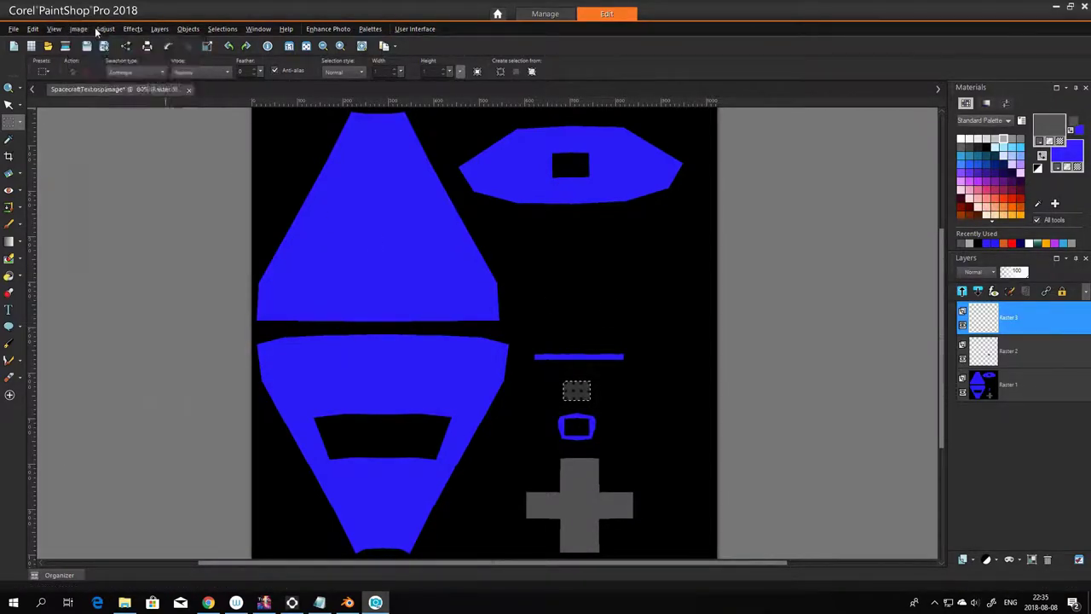
click(105, 29)
mouse_move(132, 29)
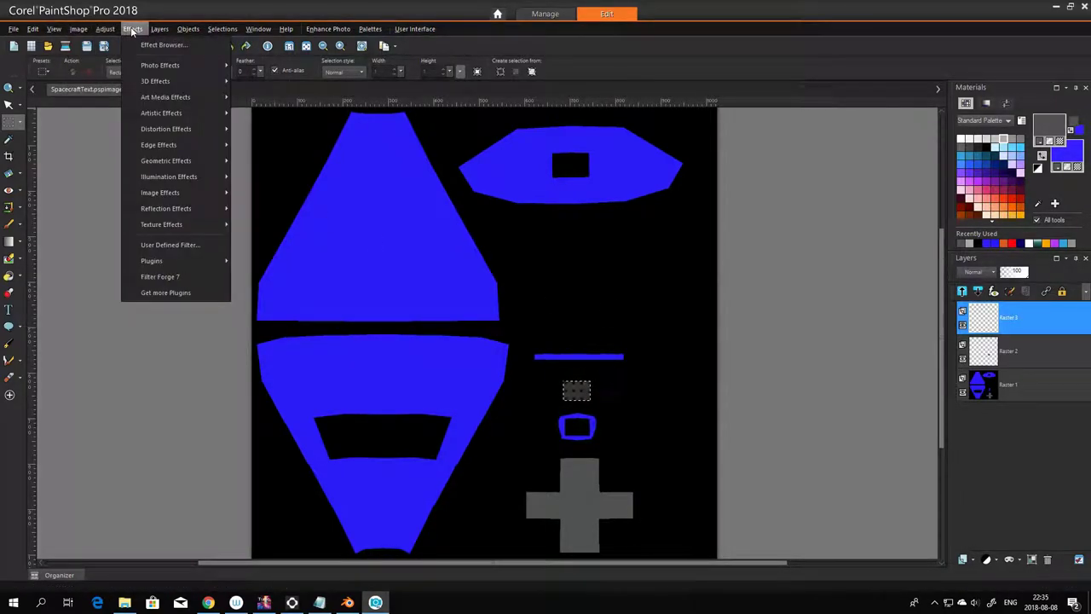
click(160, 277)
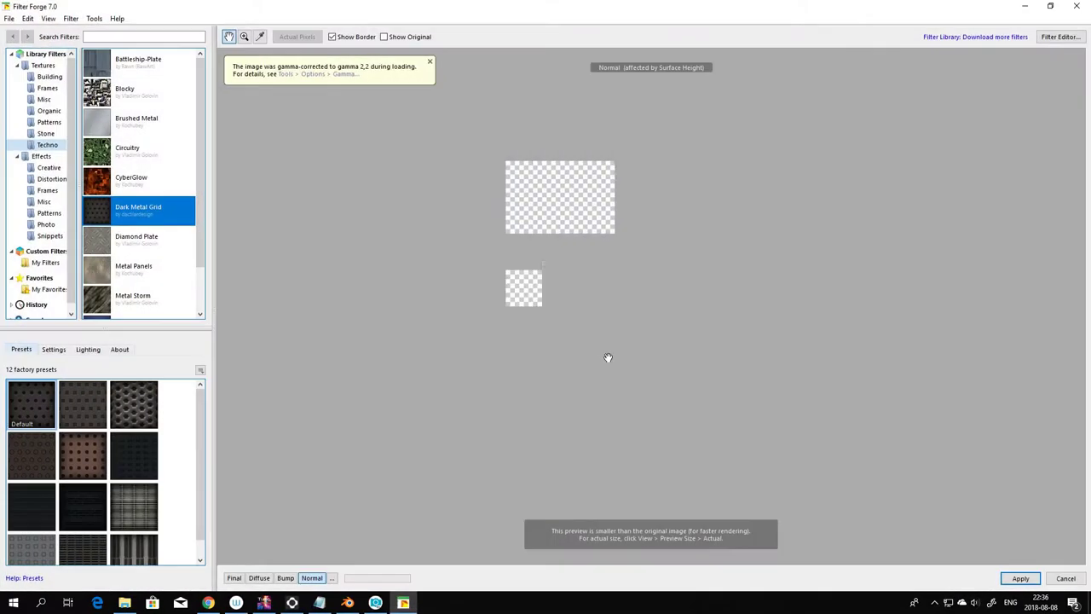
- Preview Dark Metal Grid's Final, Diffuse, Bump and Normal channels, then apply Normal to the square
scroll(742, 355, up, 3)
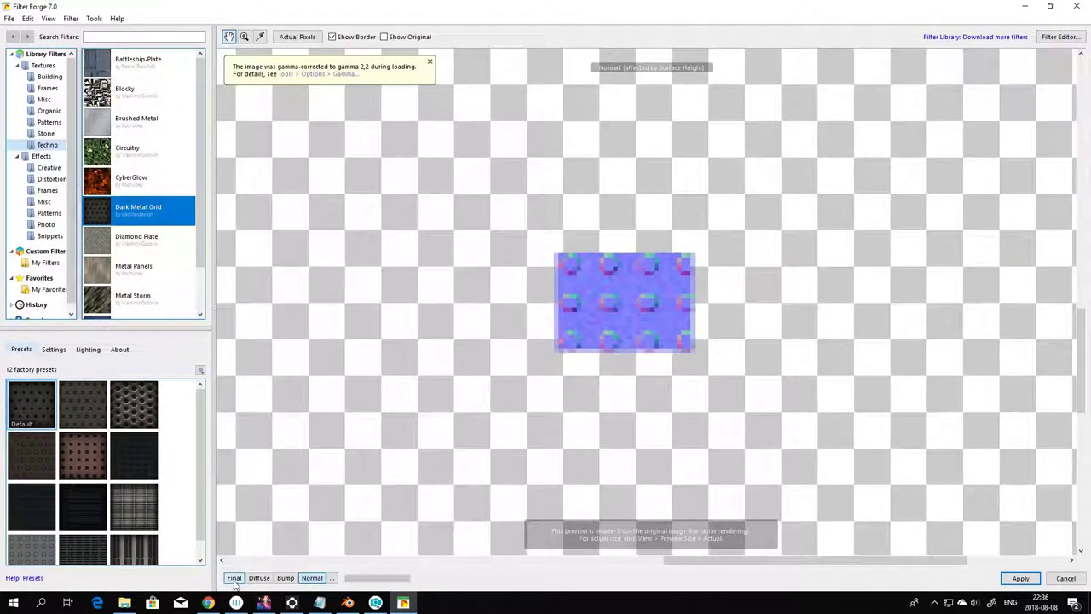
click(234, 578)
click(257, 579)
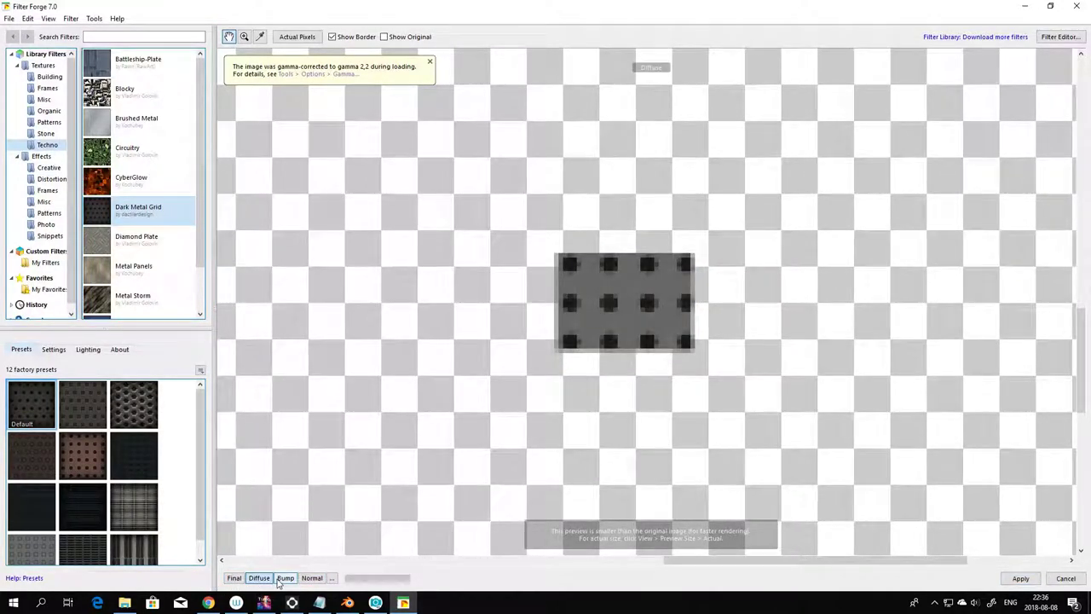
click(283, 579)
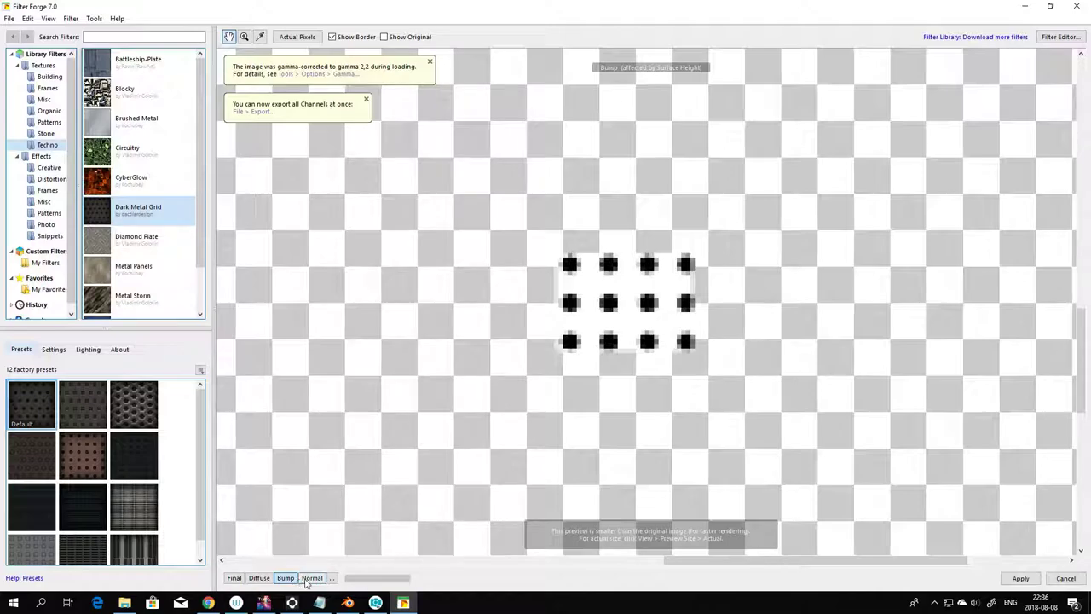
click(308, 580)
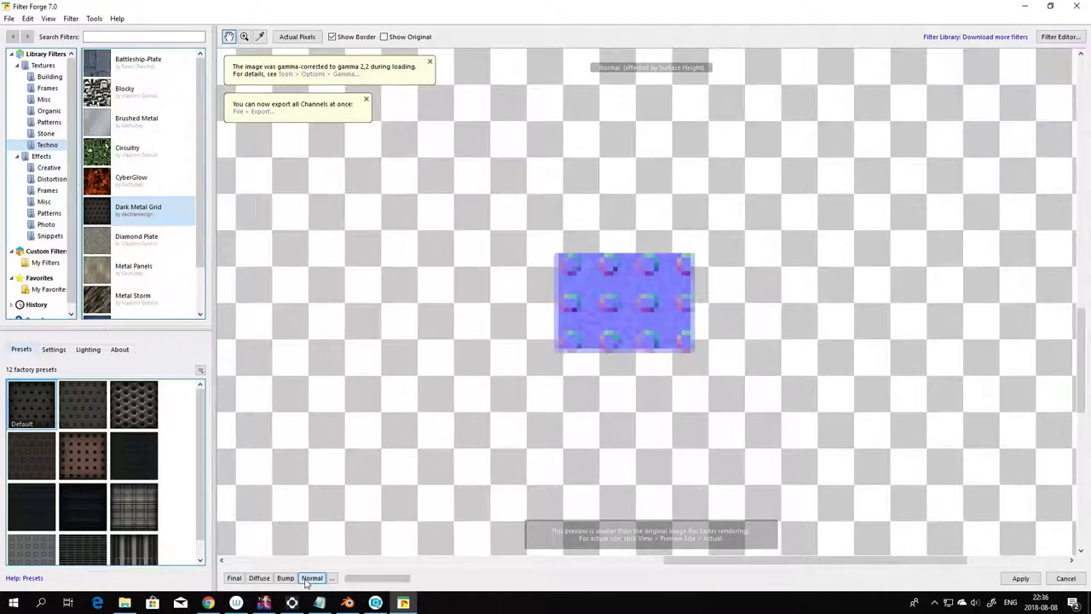
click(232, 579)
click(258, 579)
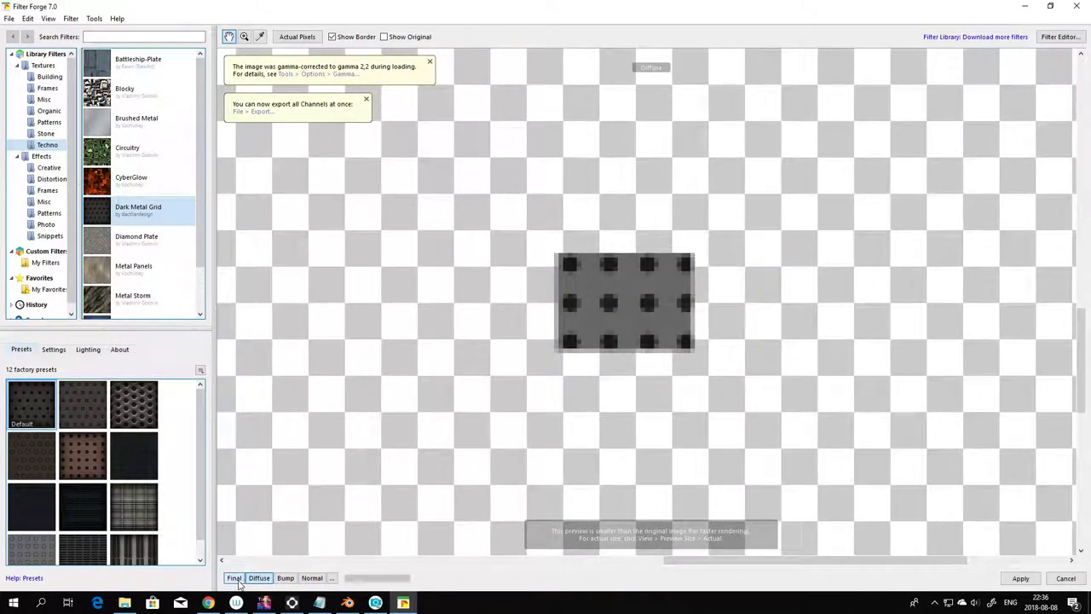
click(233, 578)
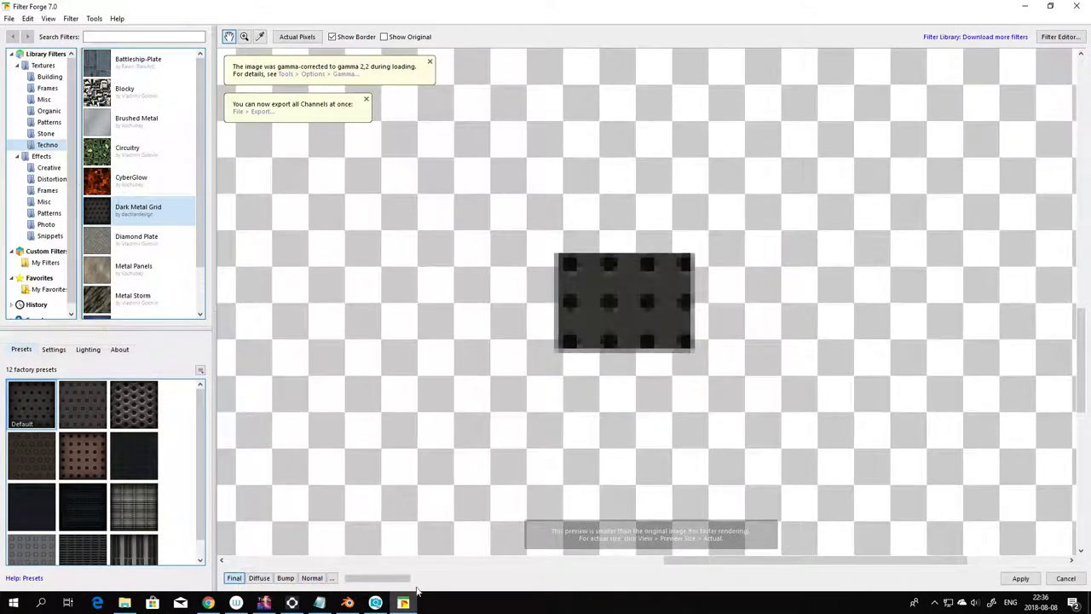
click(312, 579)
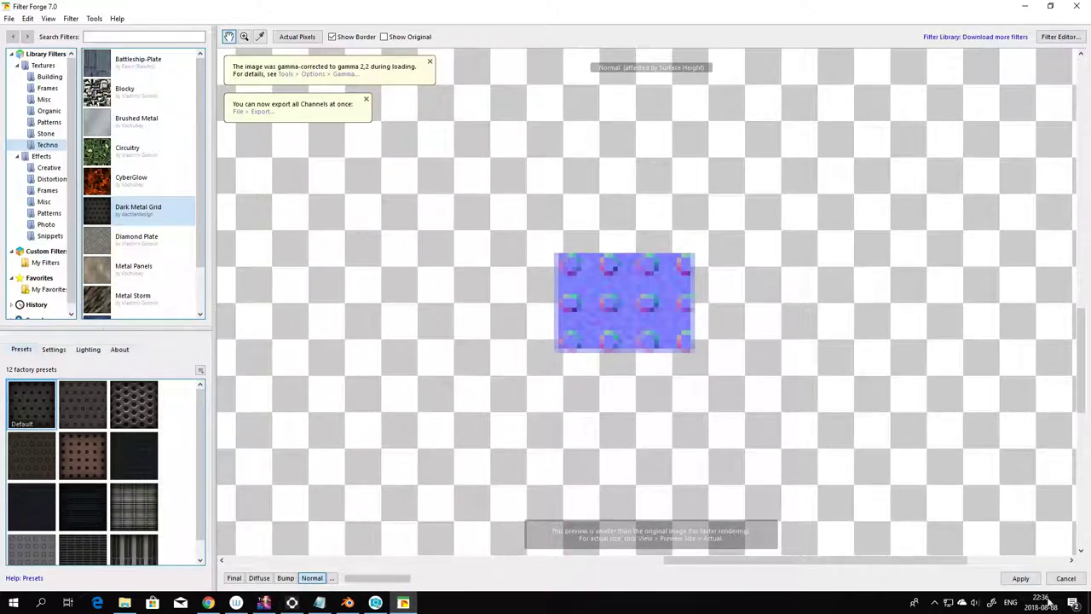
click(1020, 579)
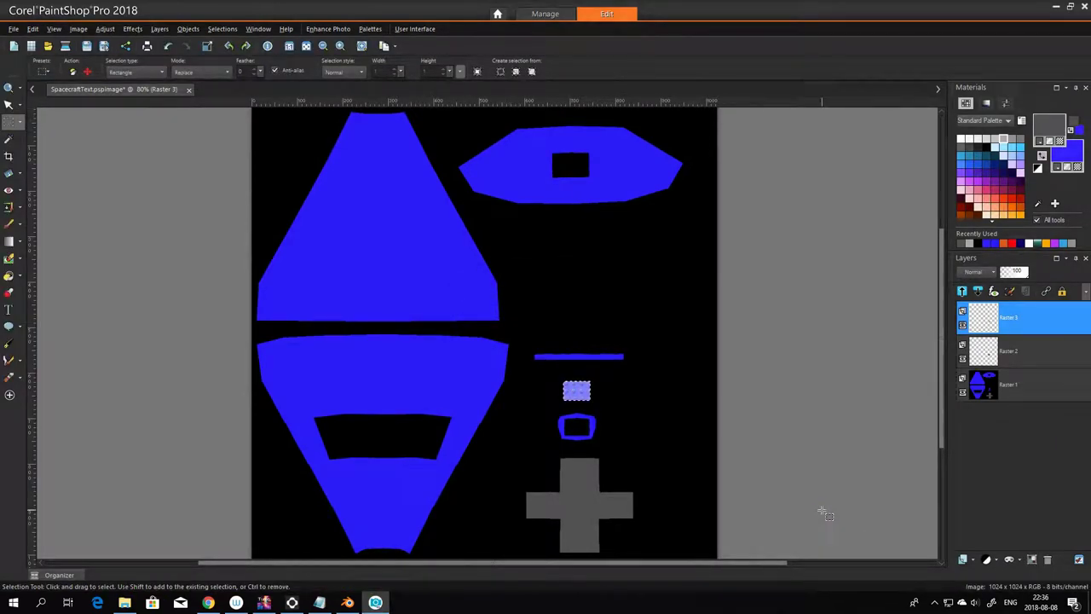
- Duplicate the Raster 1 layer and name the copy Normal
scroll(628, 423, up, 1)
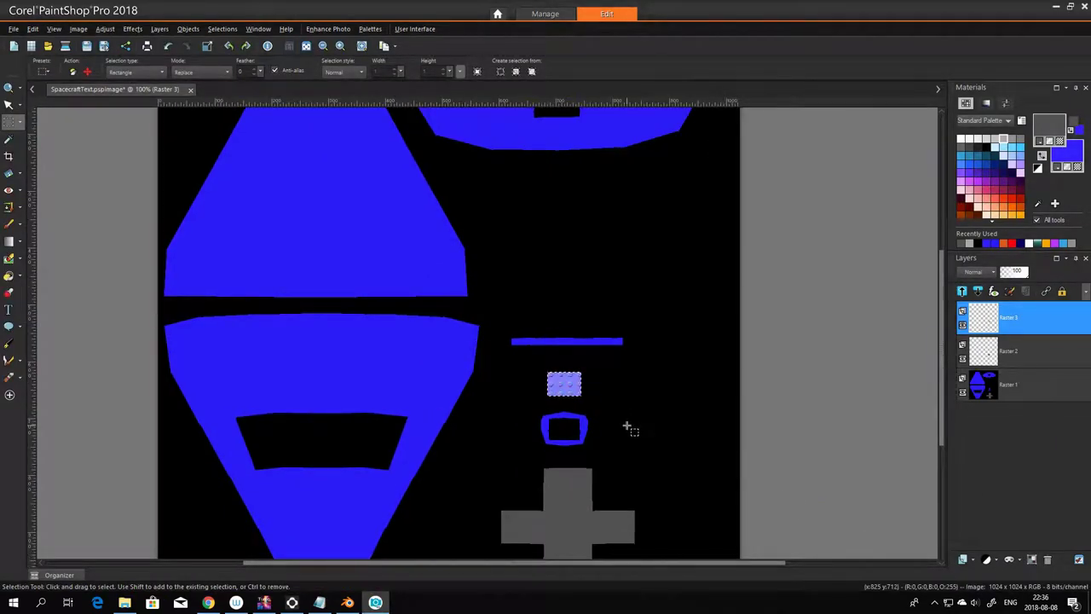
scroll(628, 426, down, 1)
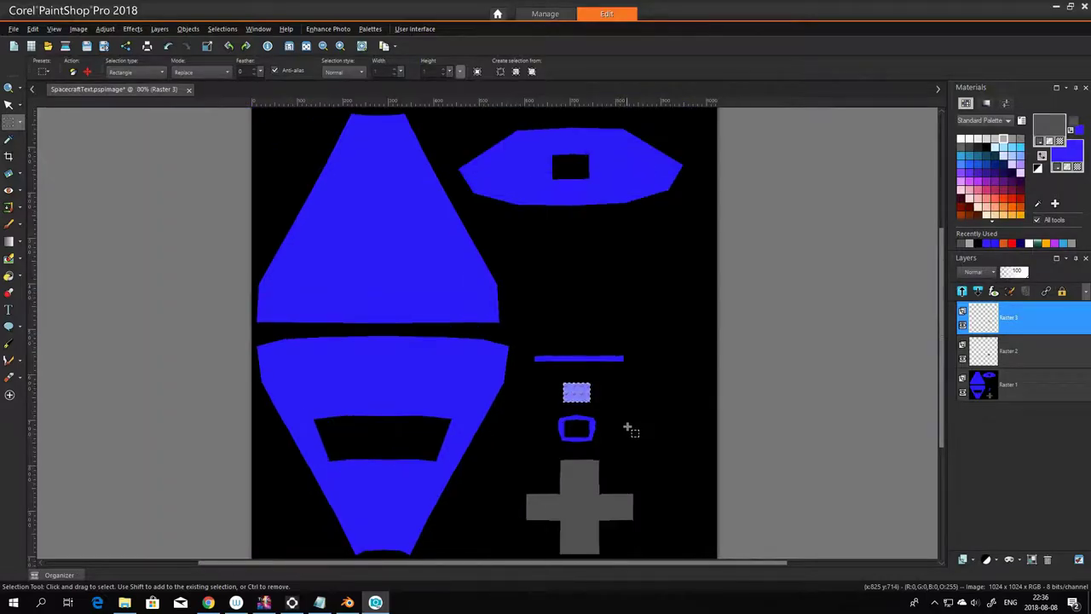
click(1025, 393)
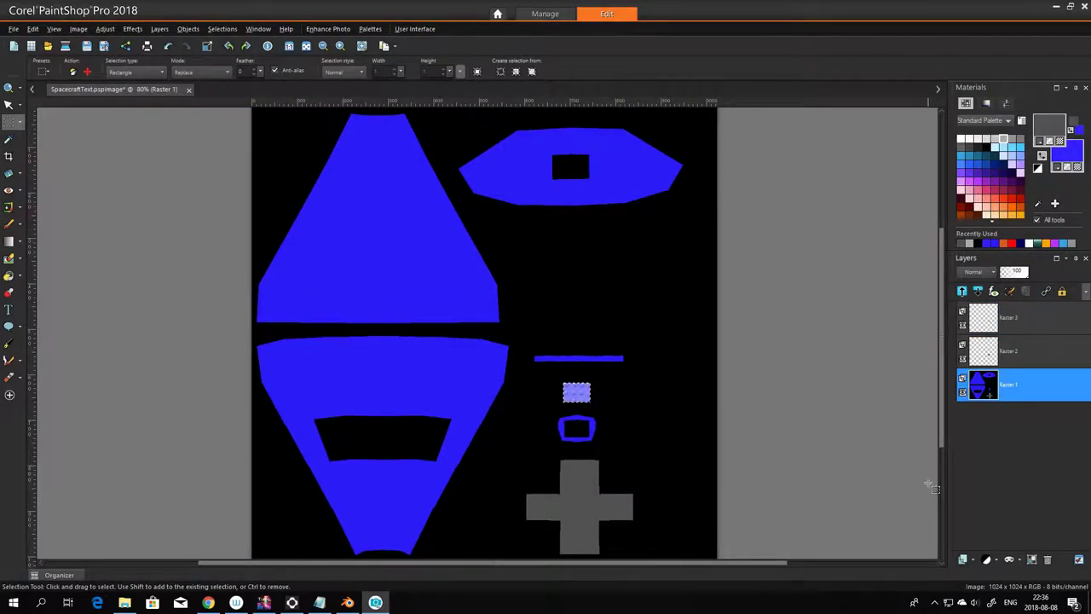
right_click(1036, 394)
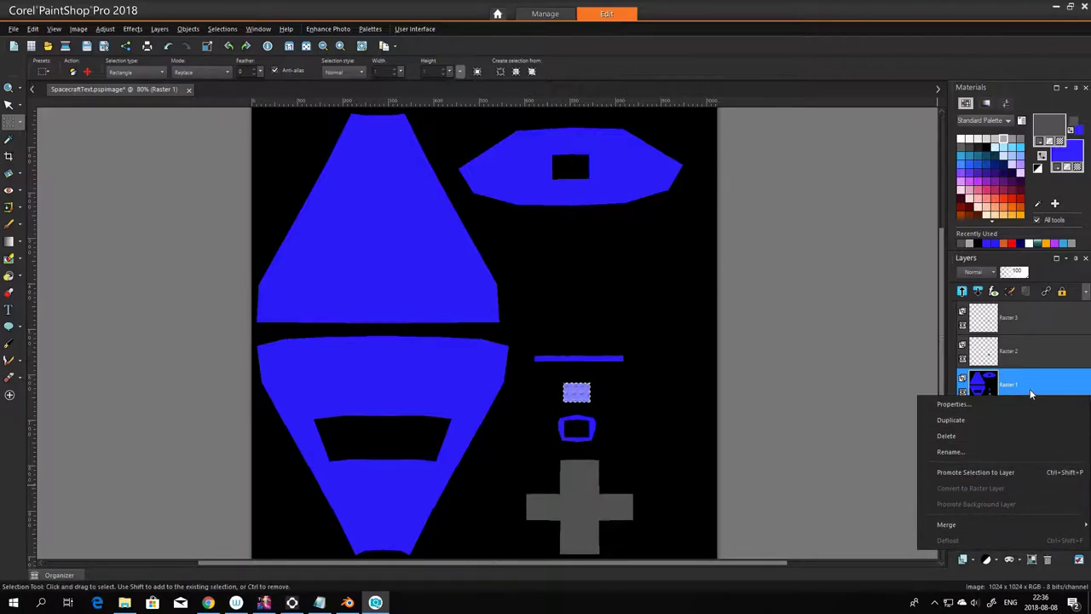
click(990, 422)
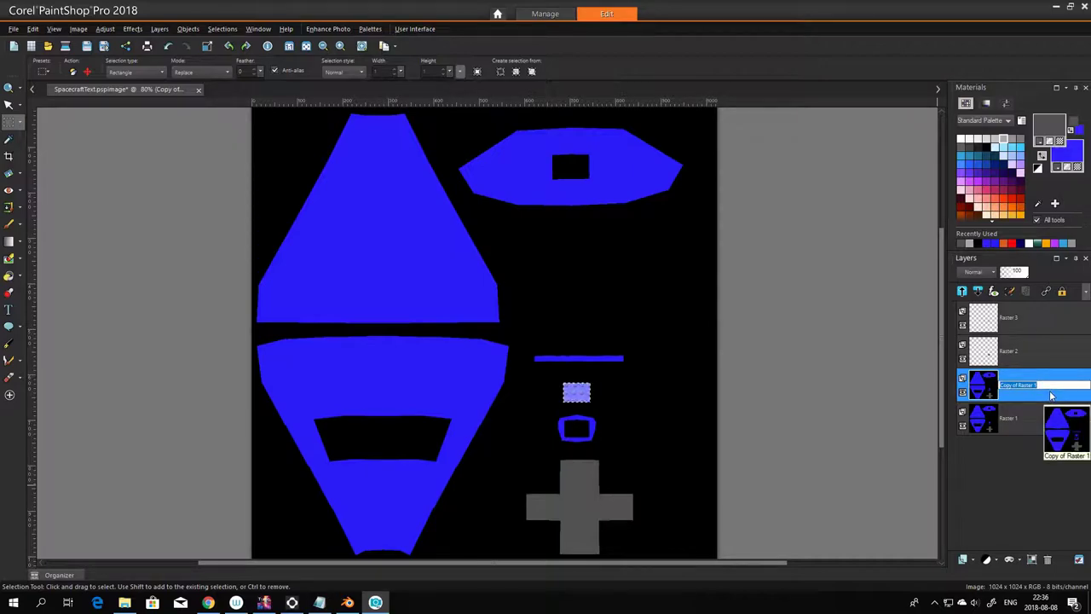
text(Normal)
key(Return)
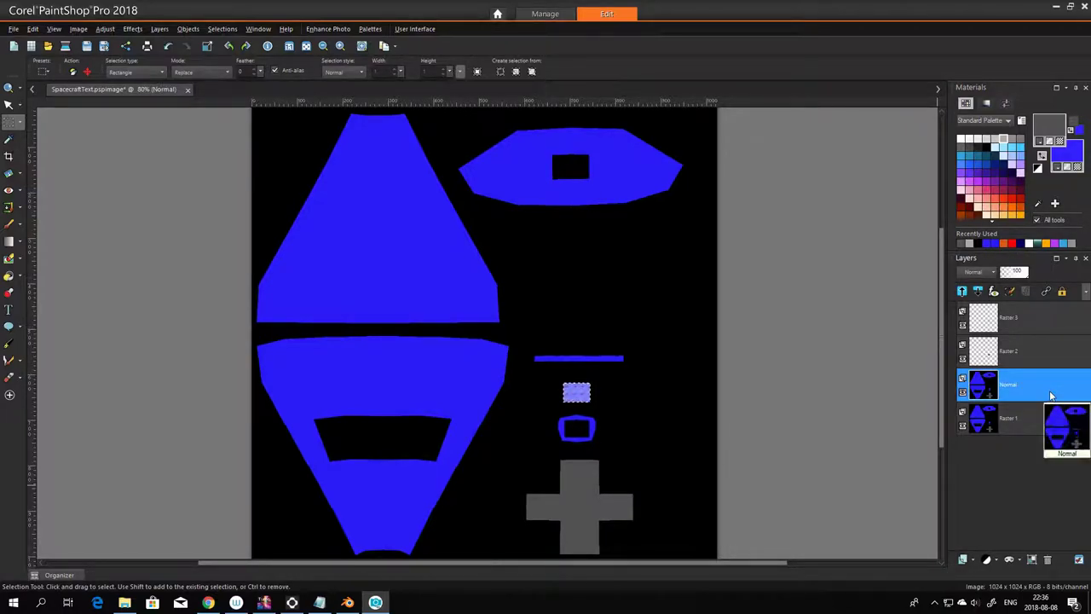
- Rename the original Raster 1 to Diffuse, fixing the 'Difuse' typo, and select Normal
click(1010, 417)
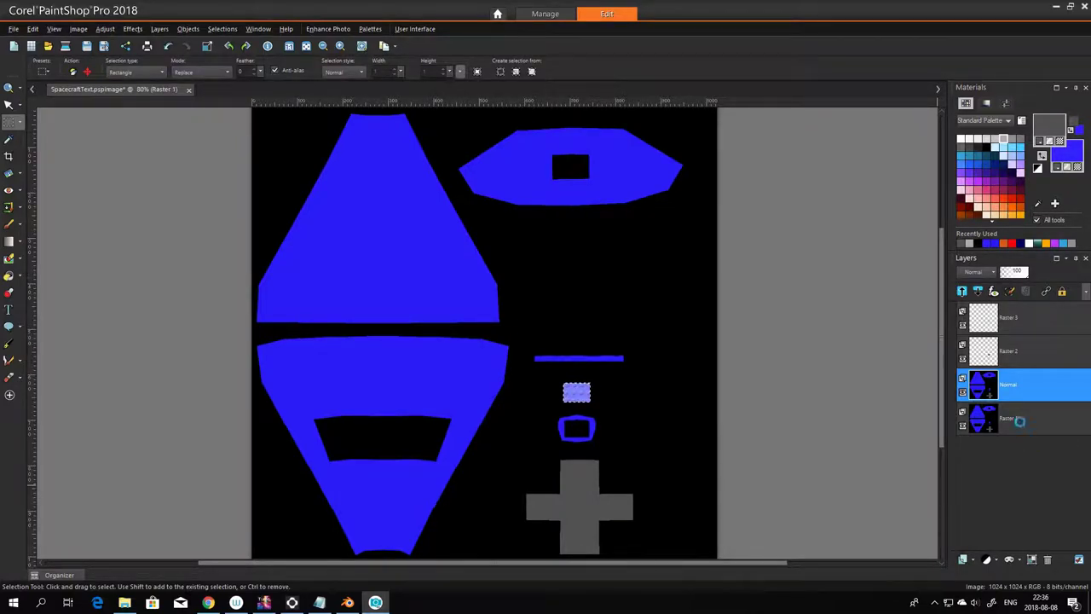
click(1010, 418)
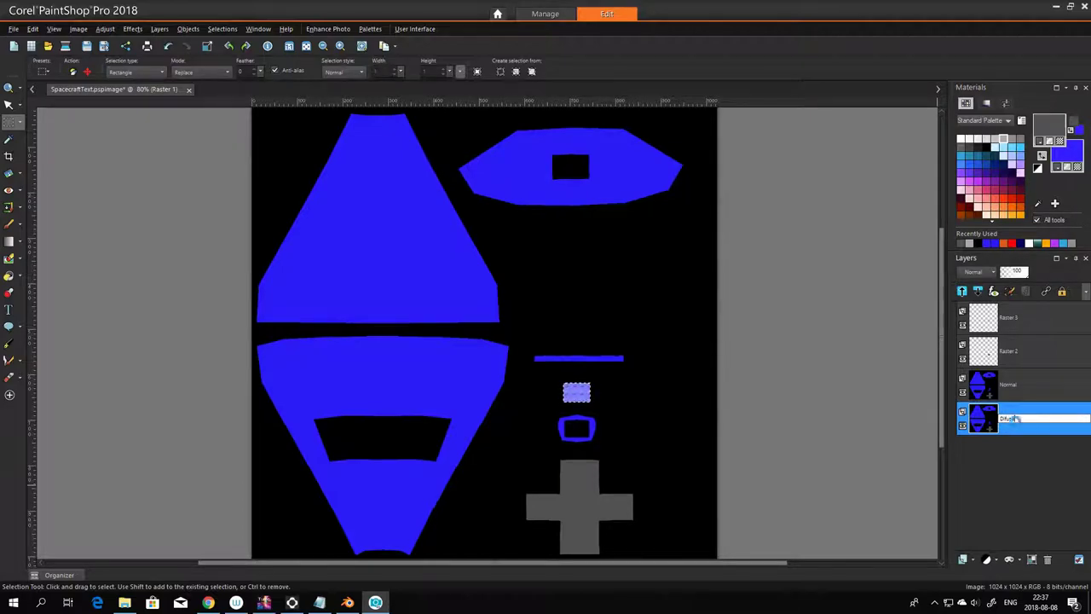
text(Difuse)
key(Return)
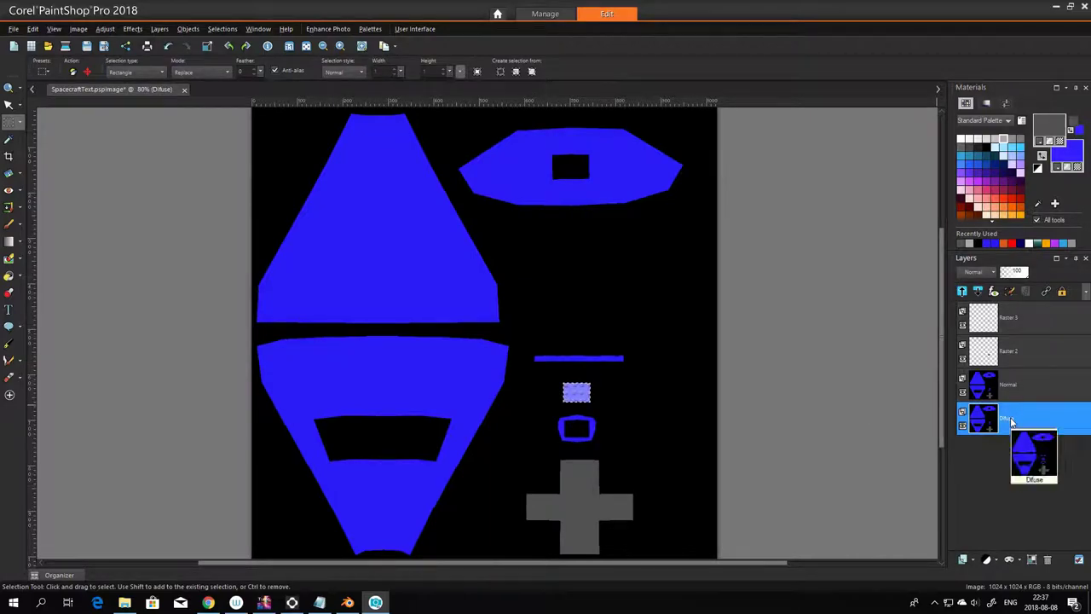
double_click(1012, 422)
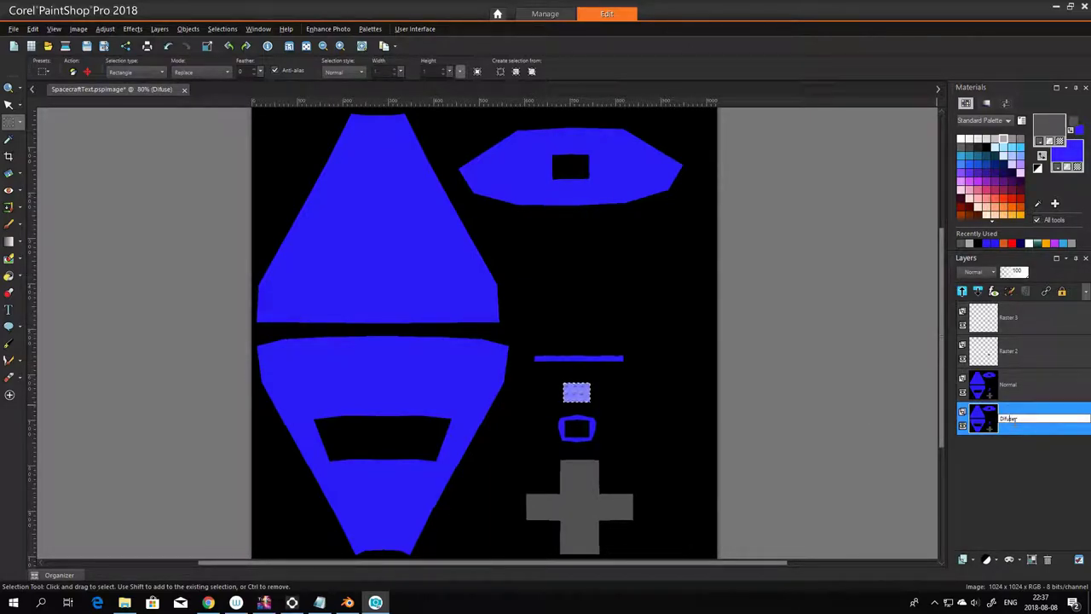
key(Return)
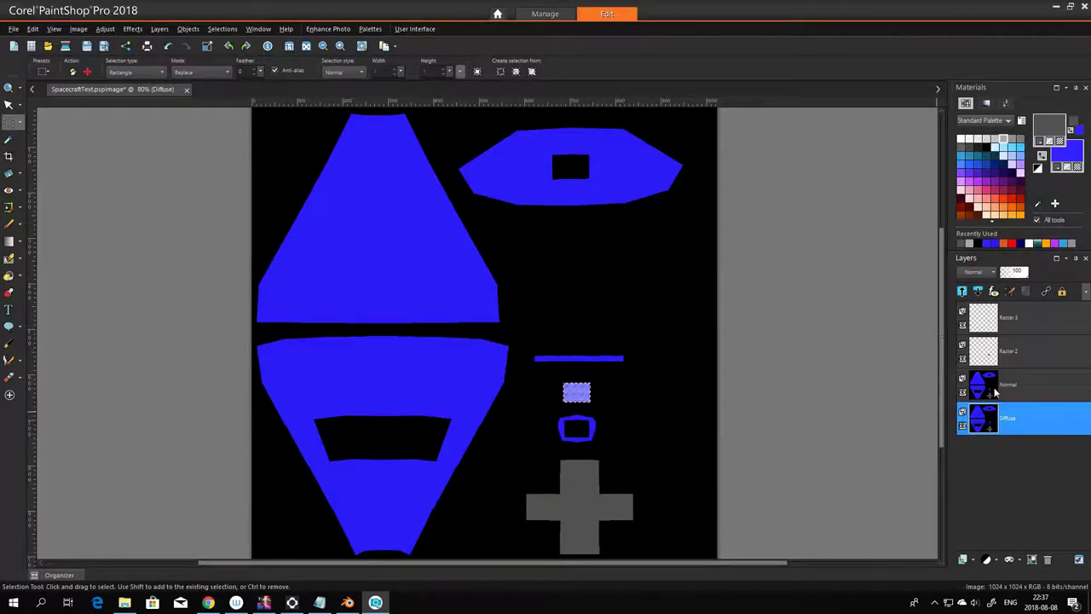
click(1031, 394)
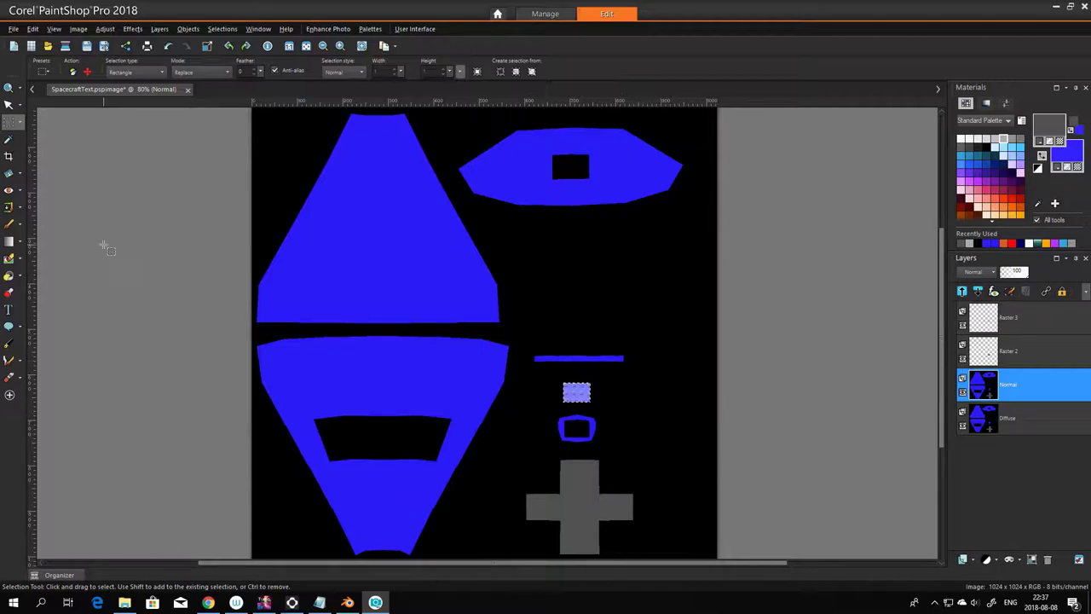
- Launch Filter Forge 7 on the Normal layer, then return to PaintShop Pro
click(78, 28)
mouse_move(132, 28)
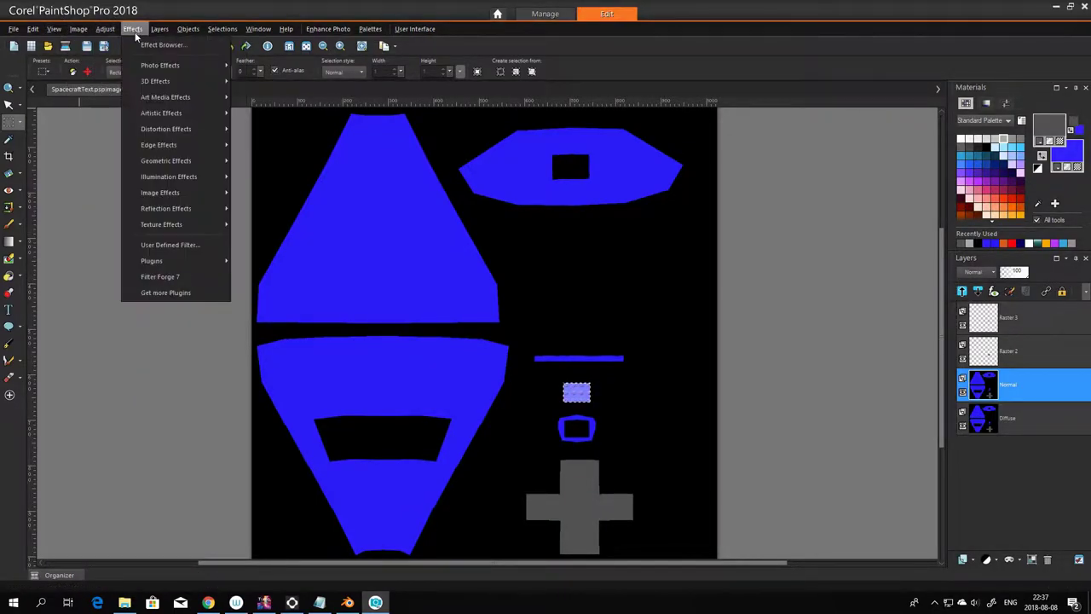
click(162, 277)
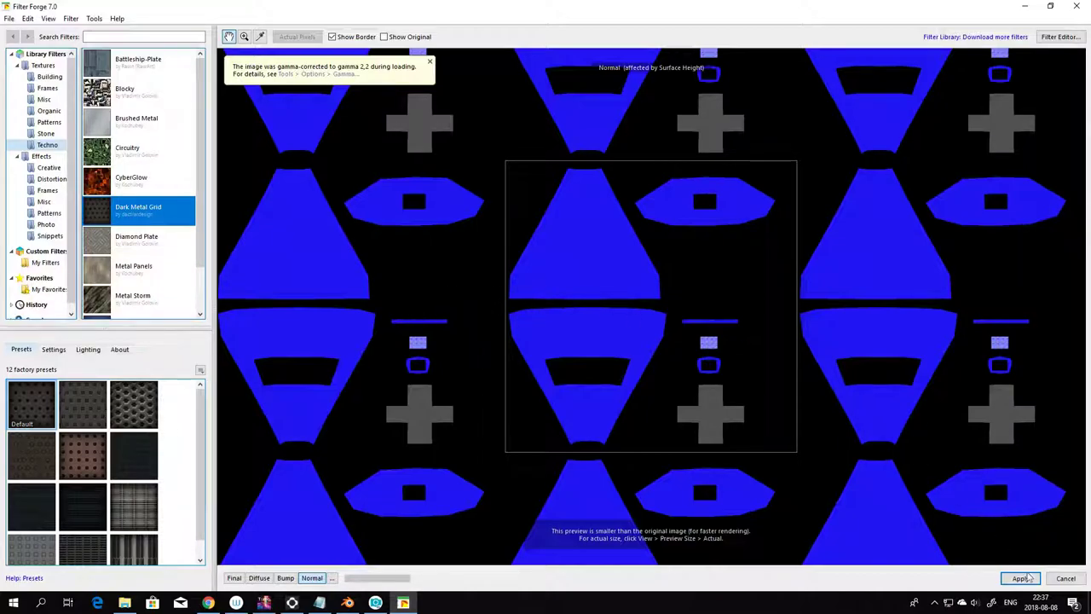
key(alt+Tab)
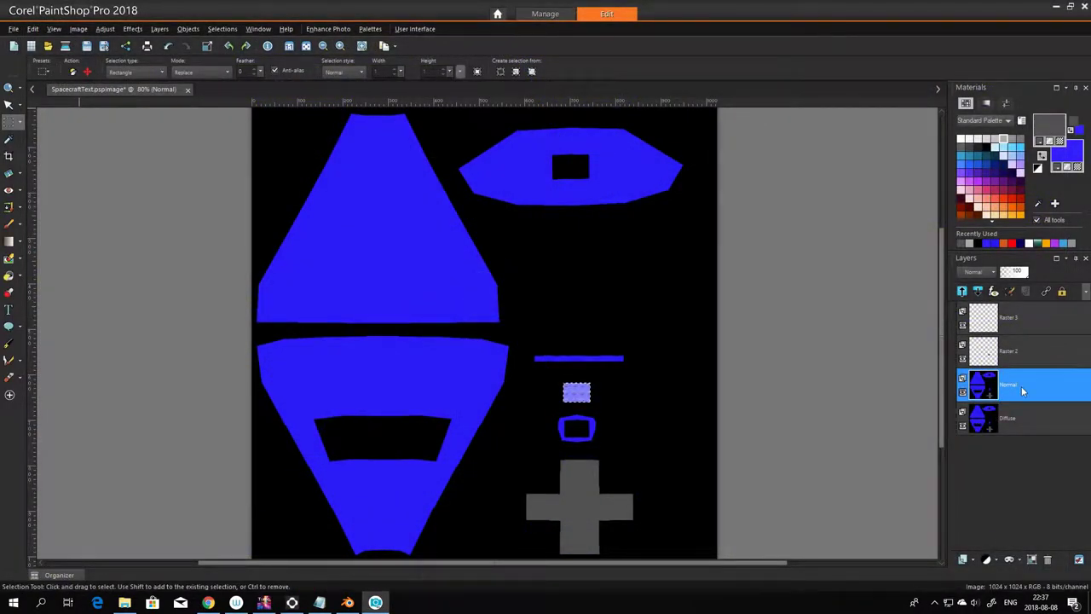
- Make the Normal layer active and keep the rectangle selection tool chosen
double_click(1023, 387)
click(1038, 415)
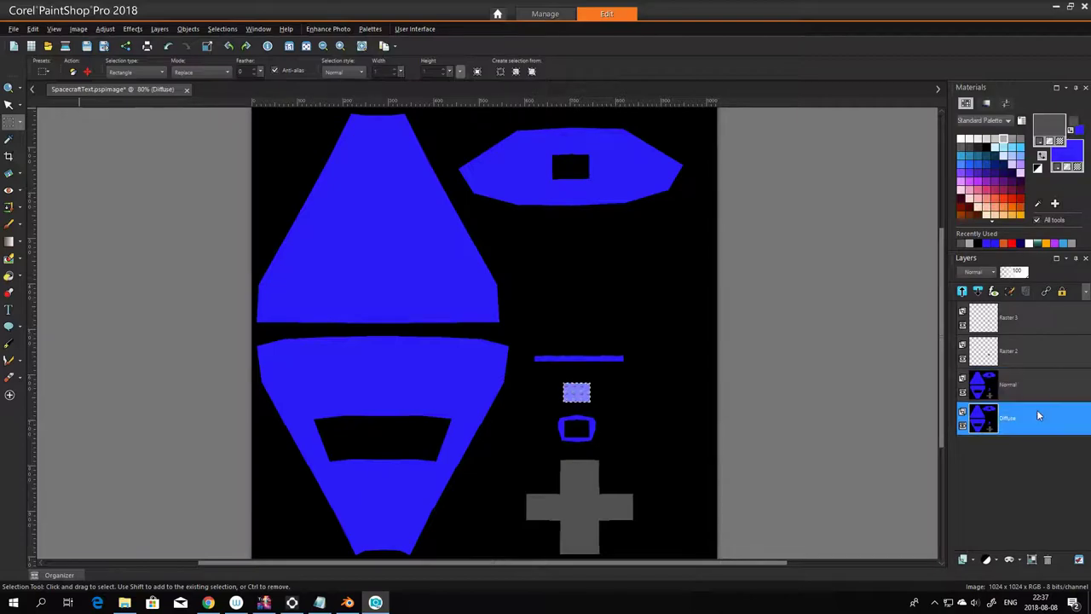
click(1038, 389)
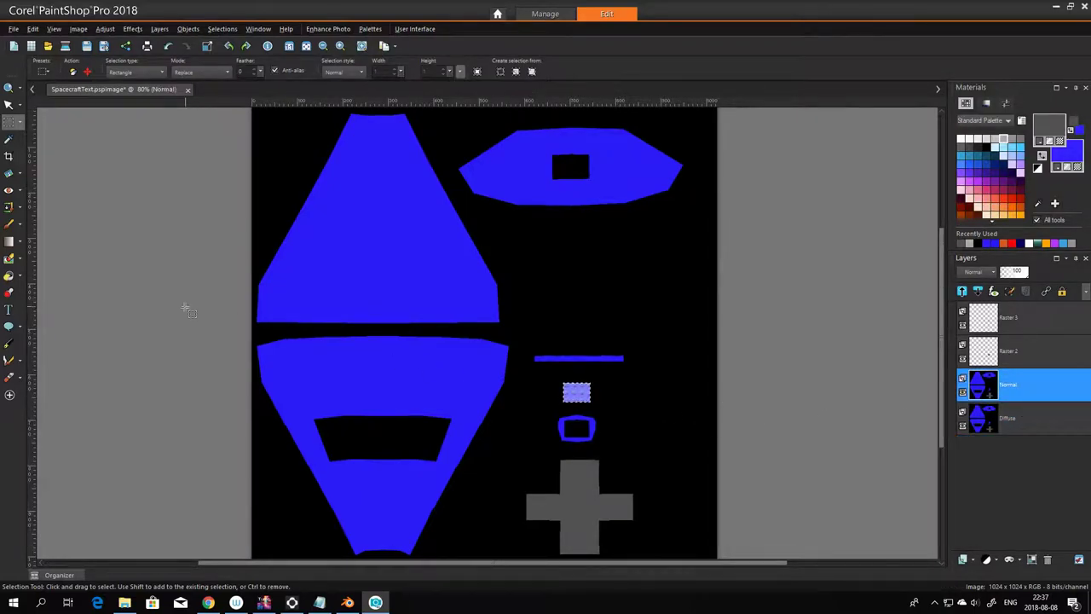
click(21, 124)
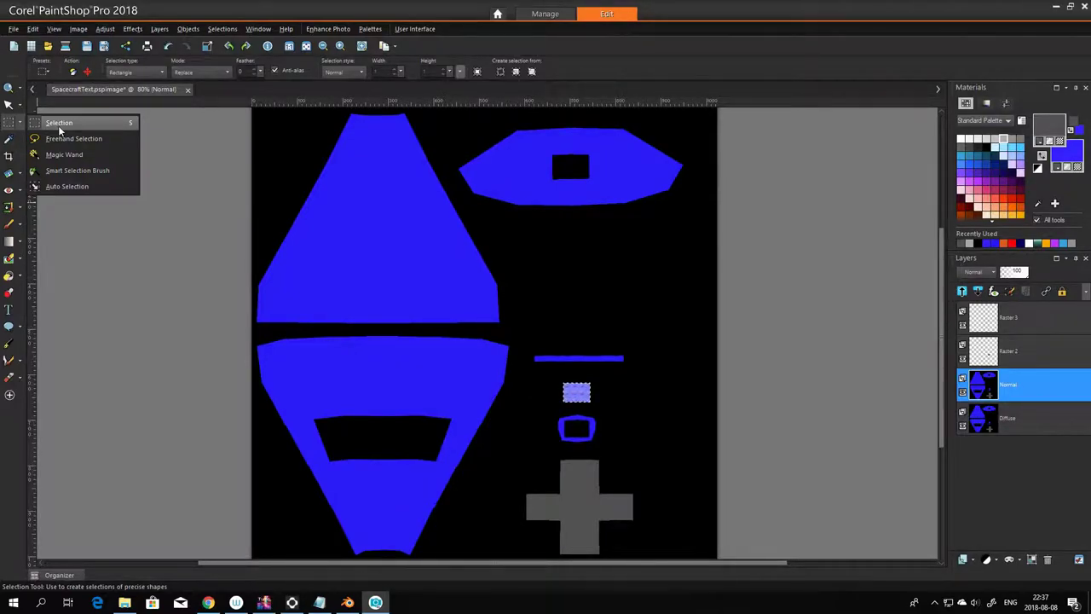
click(60, 123)
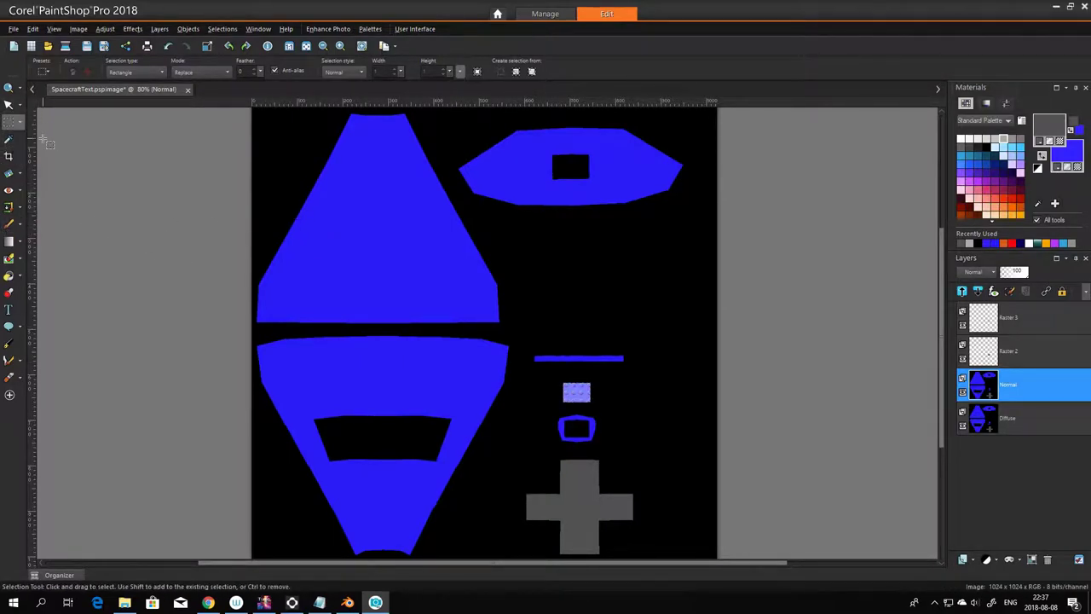
- Hide the Raster 3 and Raster 2 layers so the square shows plain blue
click(963, 325)
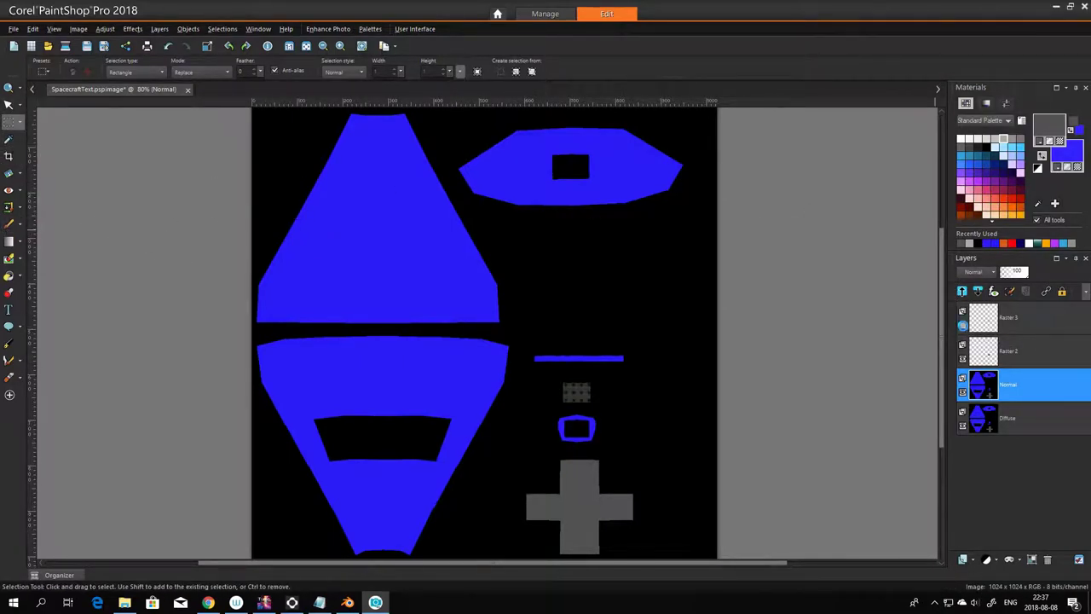
click(962, 359)
click(14, 28)
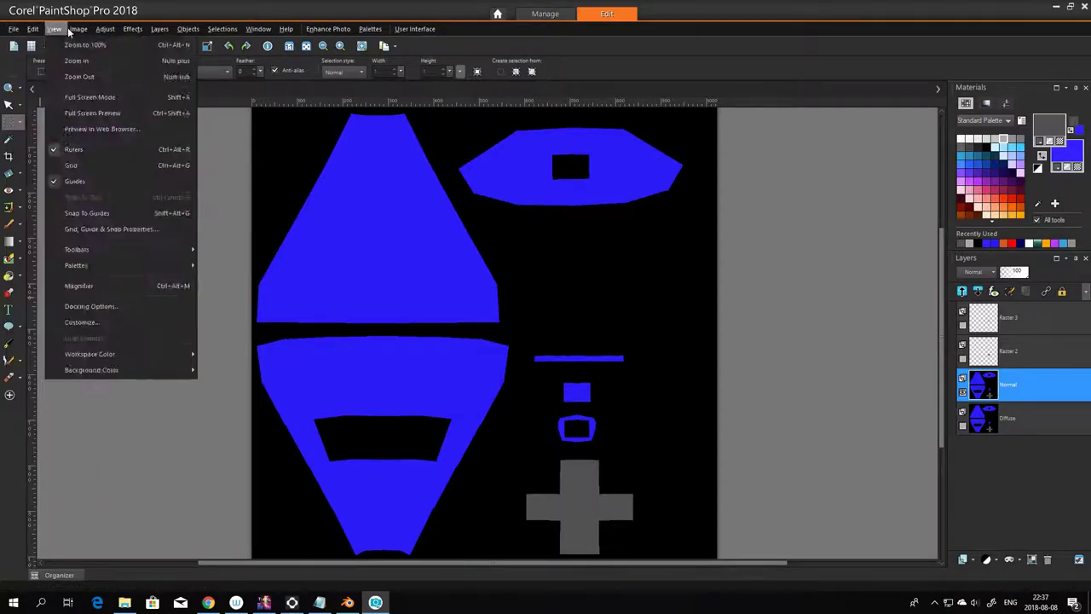
mouse_move(79, 32)
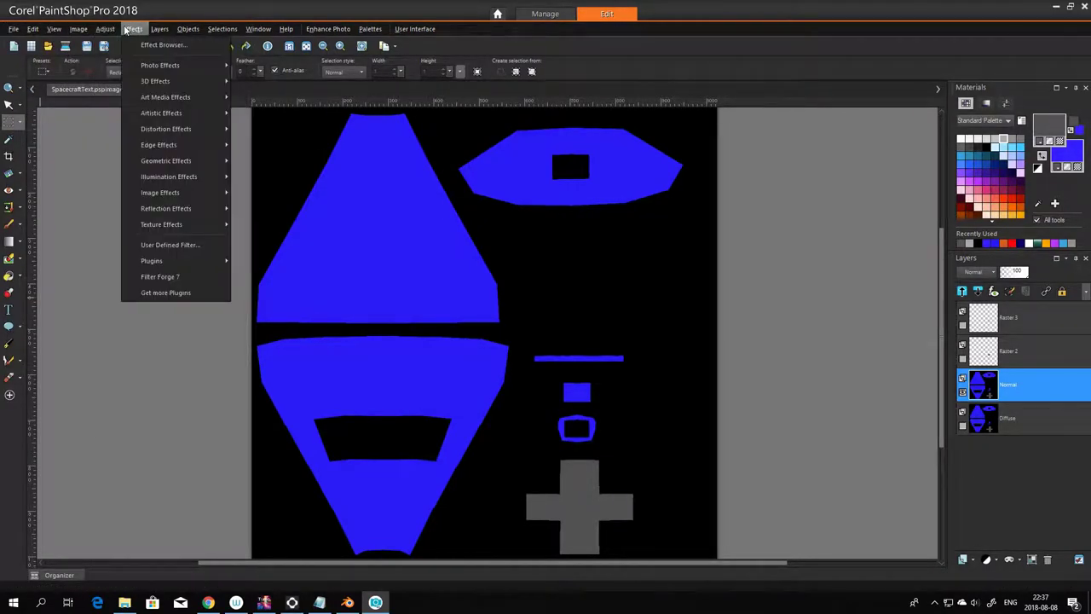
- Choose the Misc Normal Map filter in Filter Forge 7 and check its preview at actual pixels
click(164, 277)
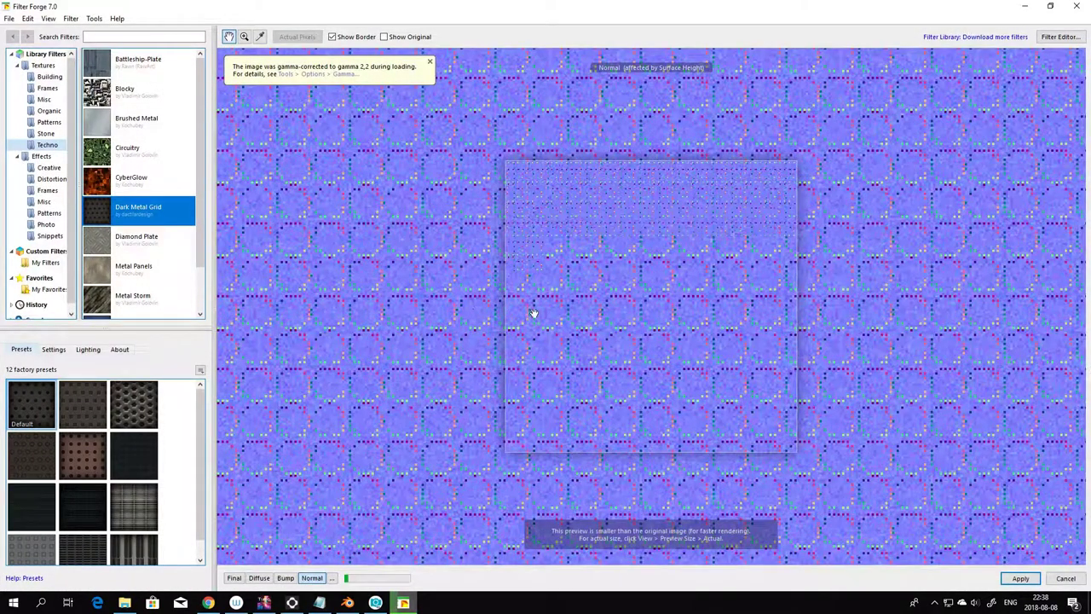
click(44, 201)
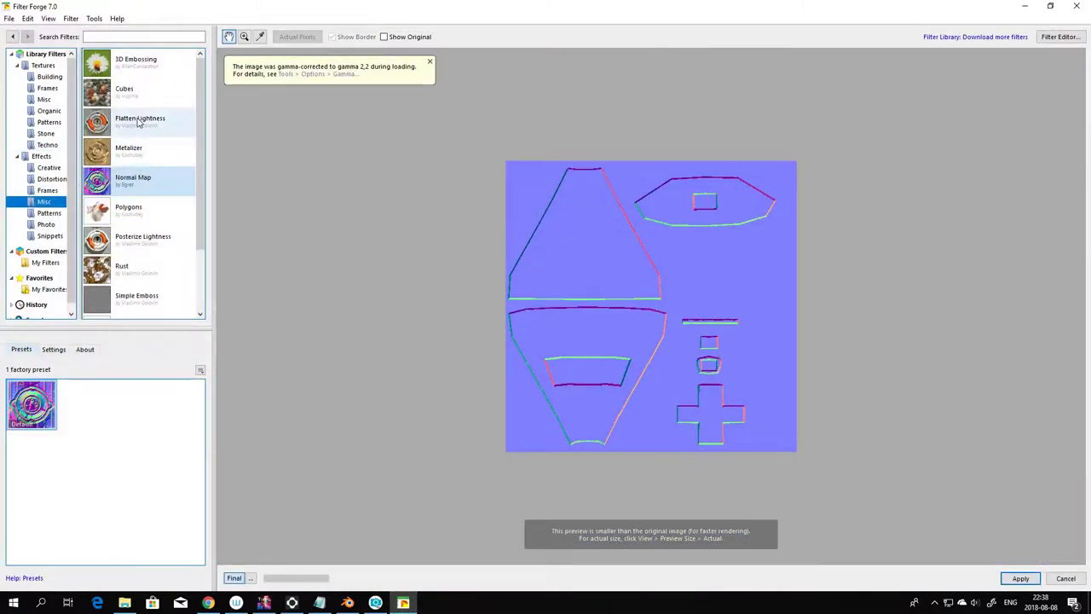
click(141, 179)
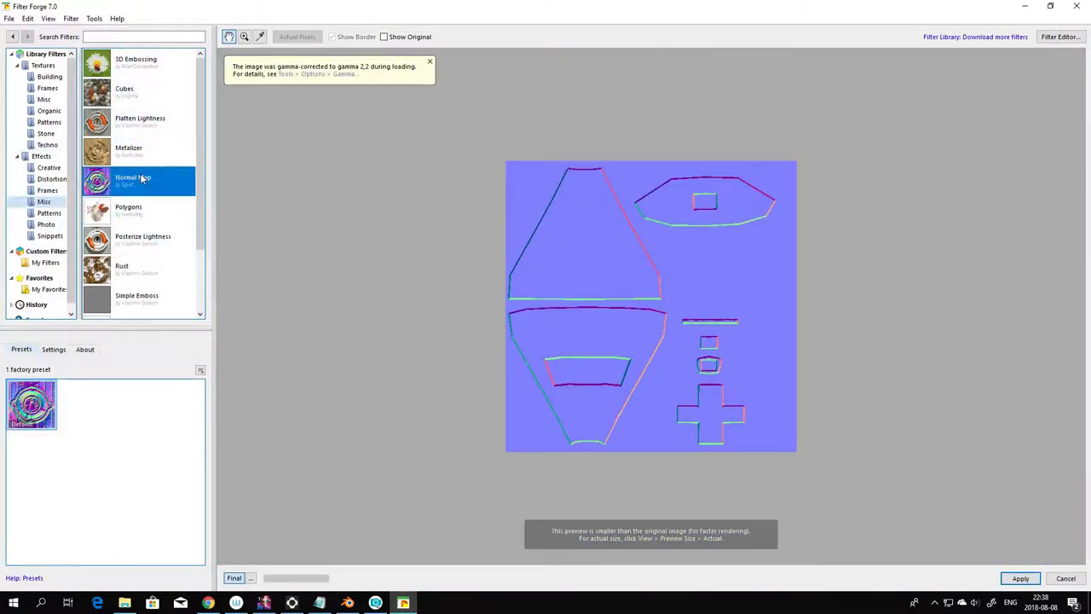
click(775, 374)
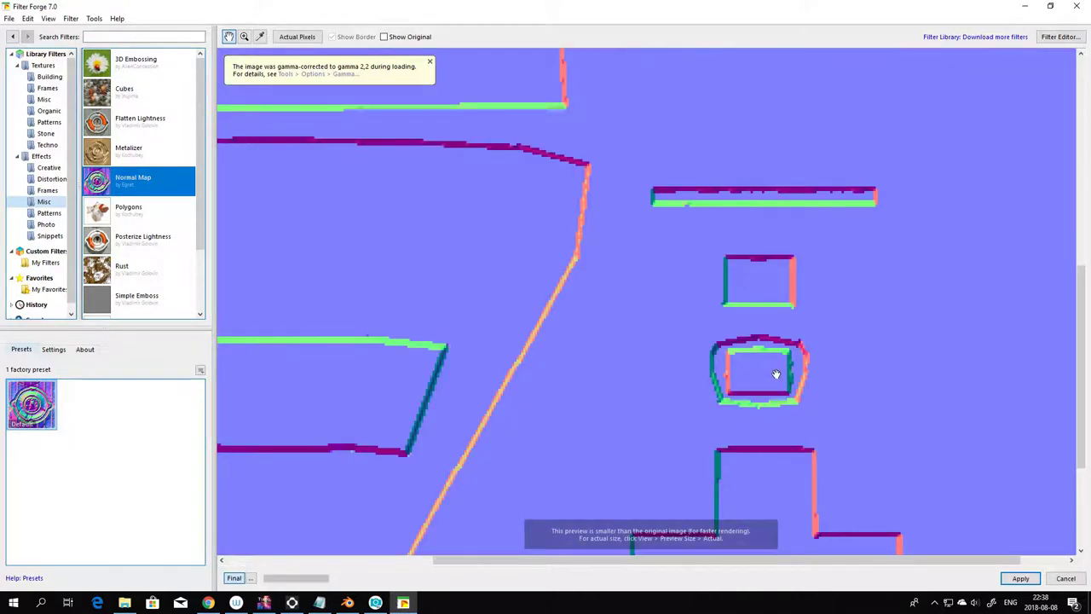
click(771, 369)
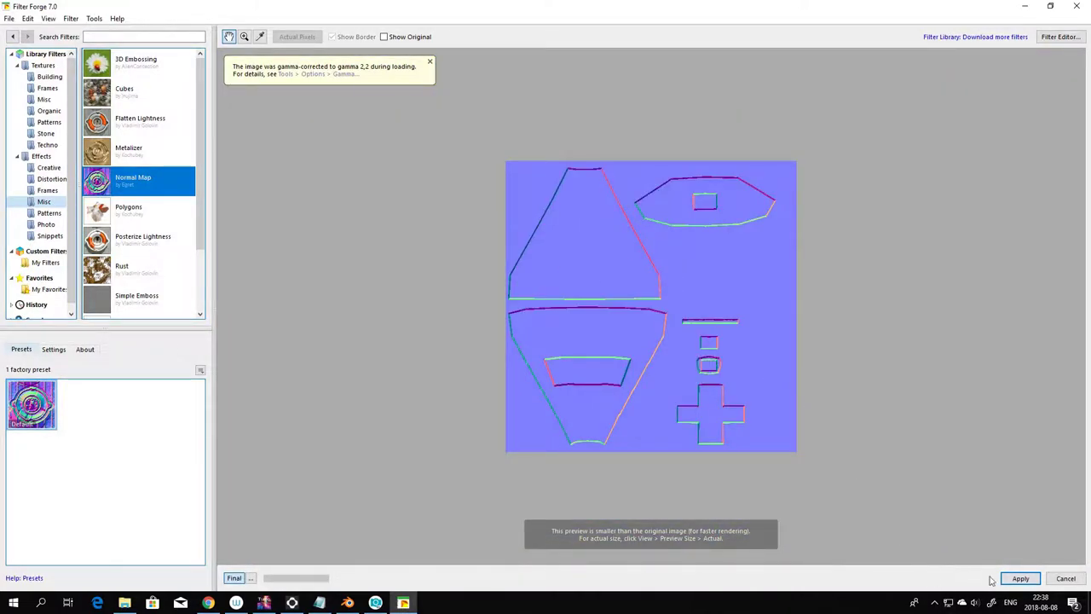
- Apply the Normal Map filter, move Raster 2 below Normal, and show Diffuse and Raster 2 instead of Normal
click(1021, 579)
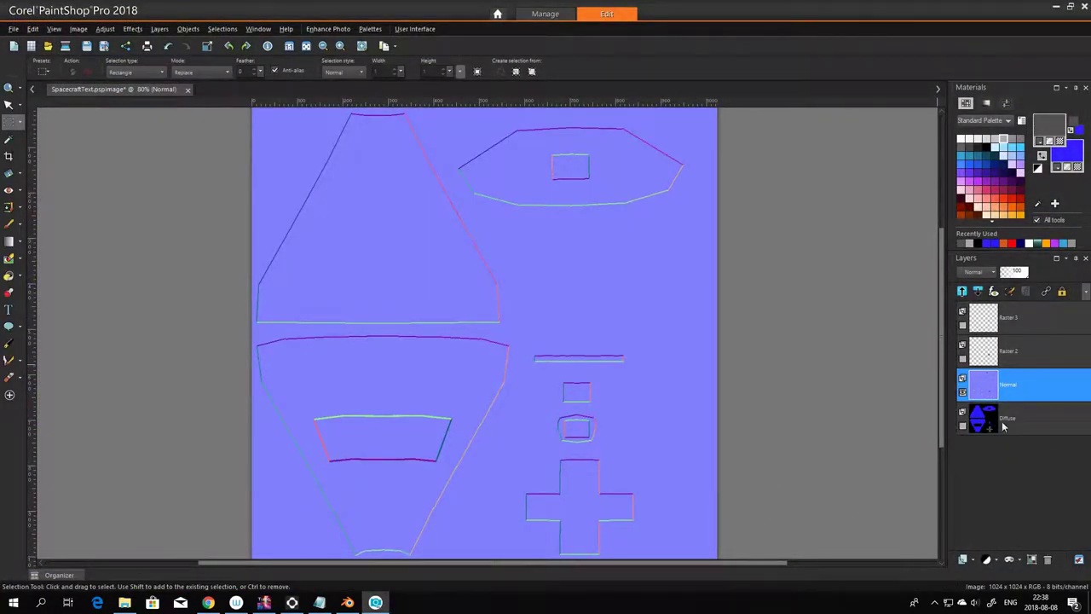
mouse_move(1019, 425)
drag(1023, 354, 1019, 412)
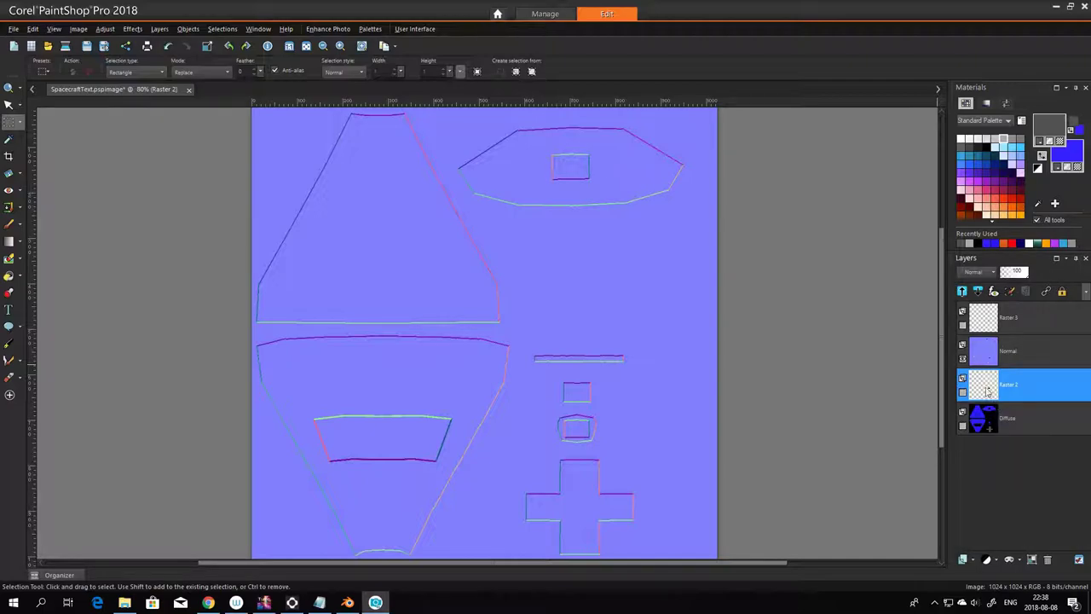
click(964, 358)
click(963, 425)
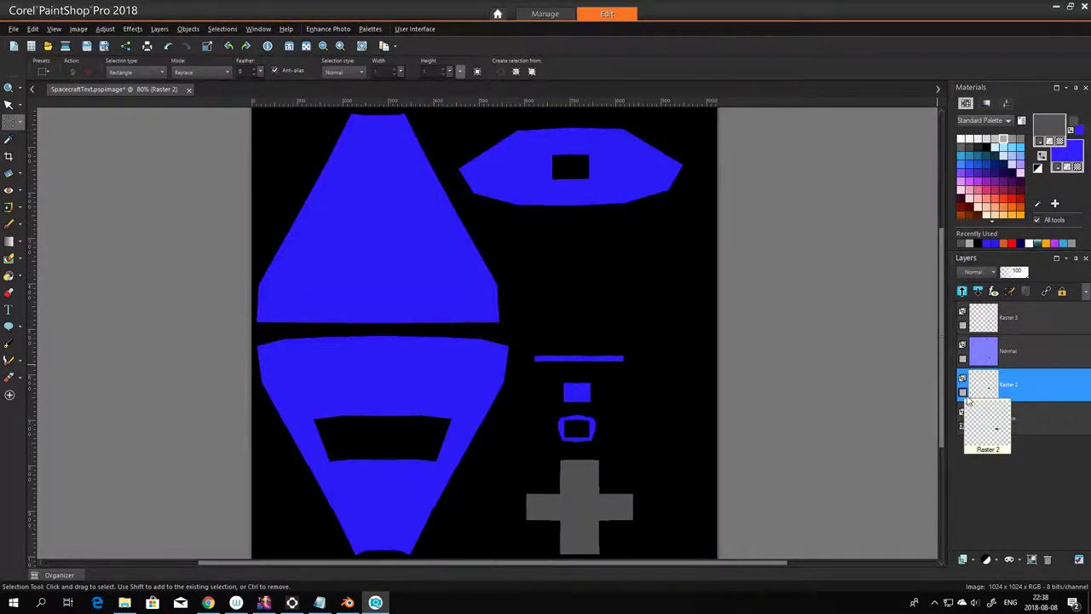
click(963, 392)
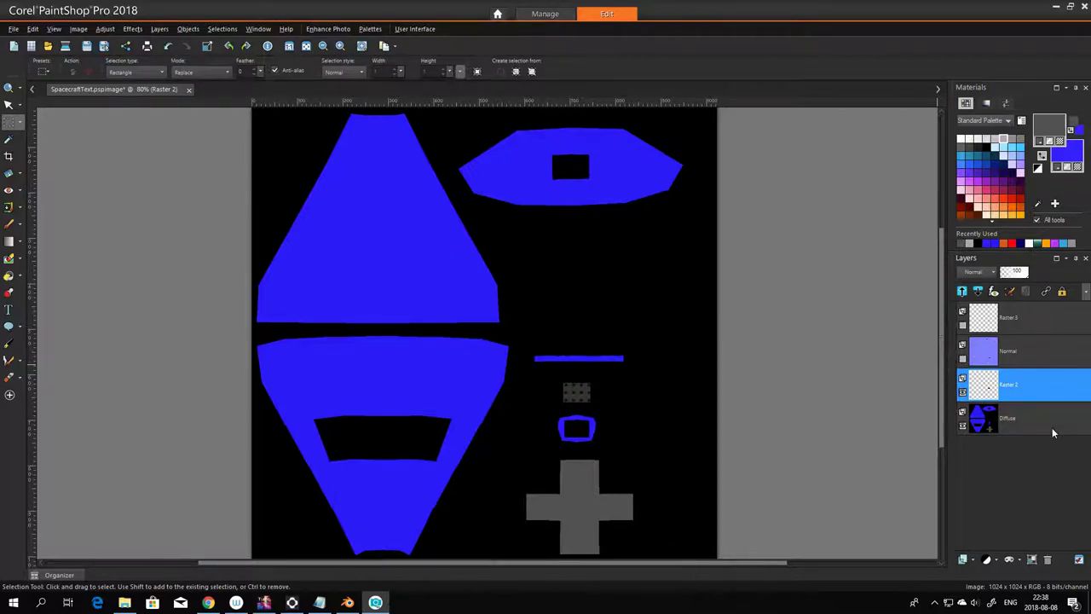
- Combine Raster 2 and Diffuse into a single Merged layer with Merge Selected
mouse_move(1033, 429)
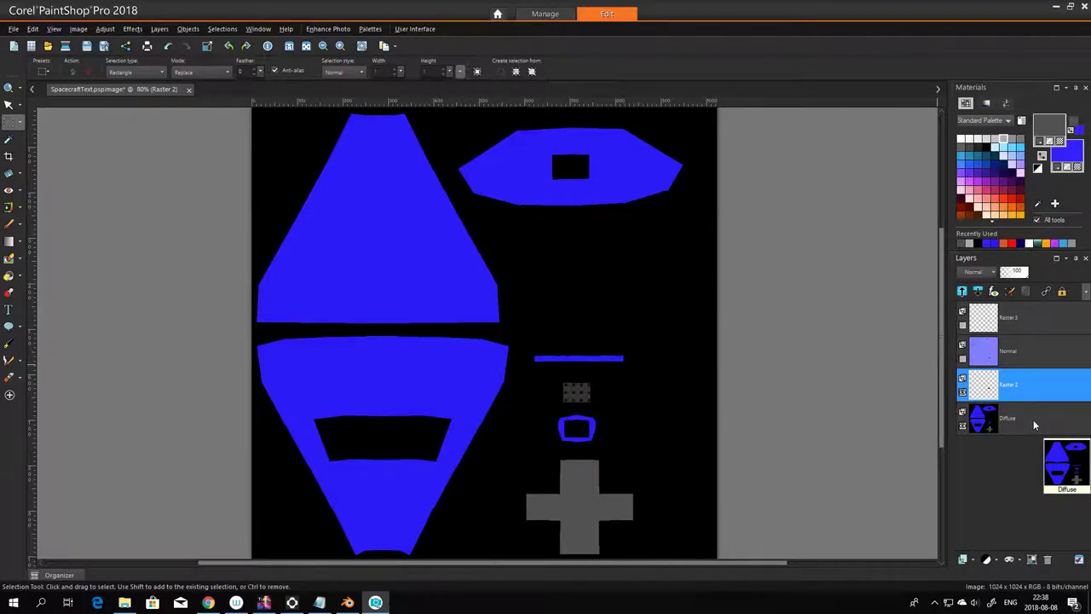
right_click(1033, 420)
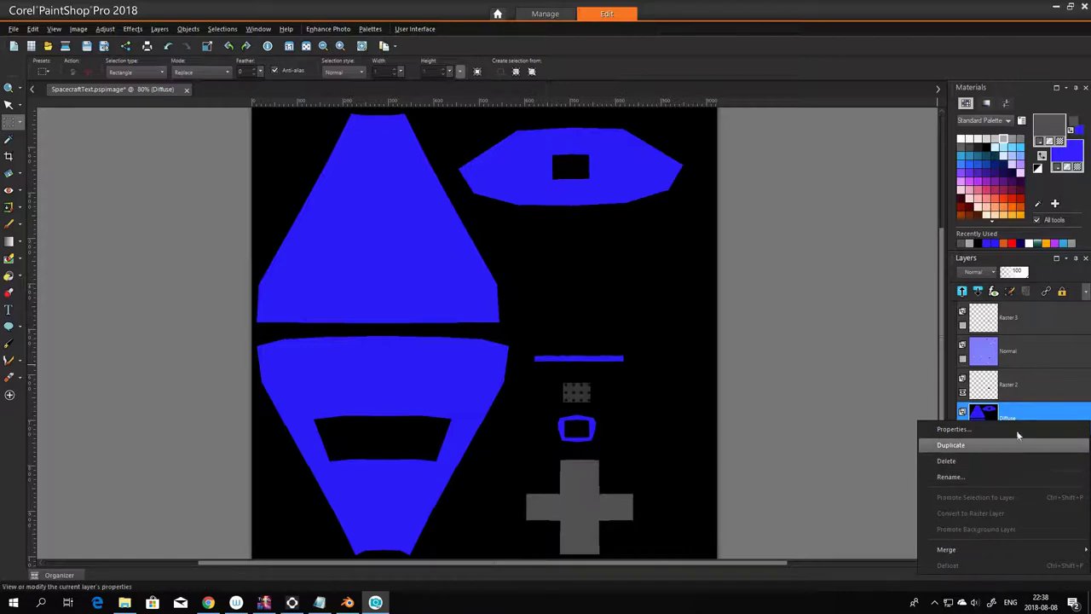
click(1023, 409)
click(1025, 396)
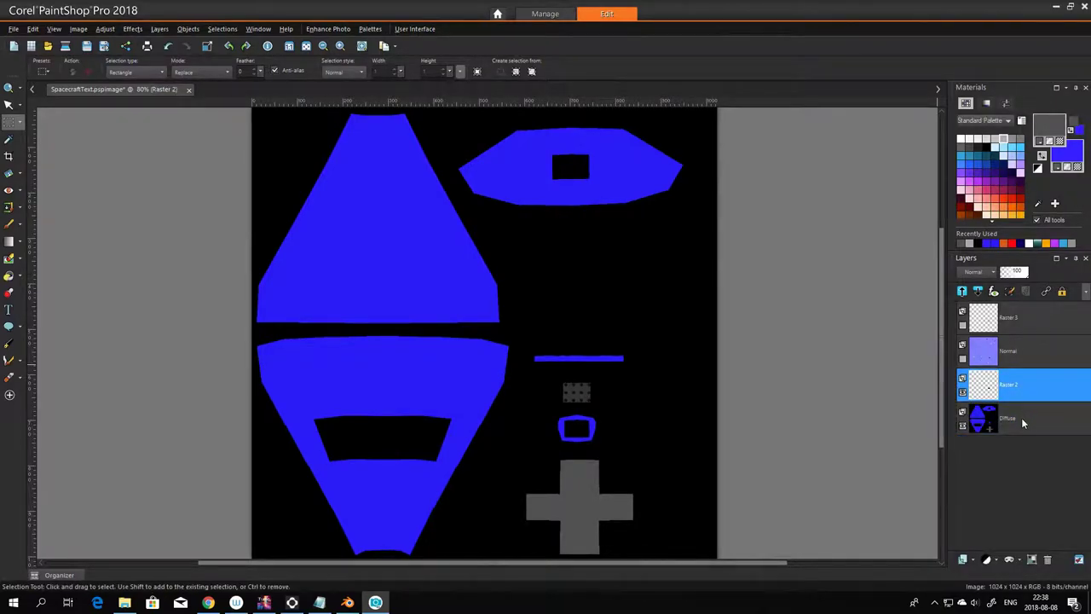
ctrl+click(1021, 417)
right_click(1021, 418)
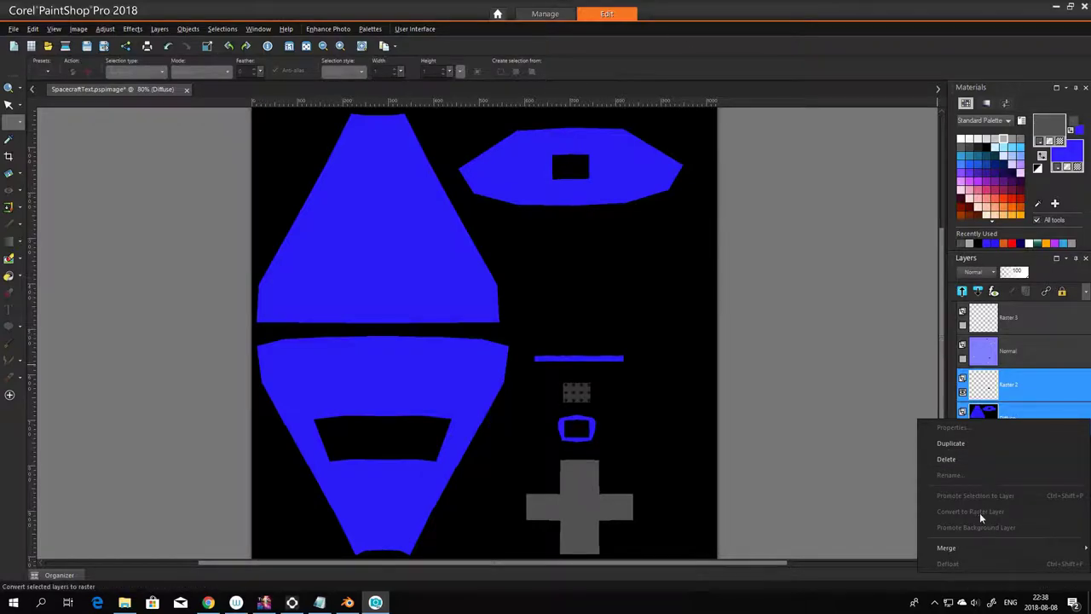
mouse_move(982, 544)
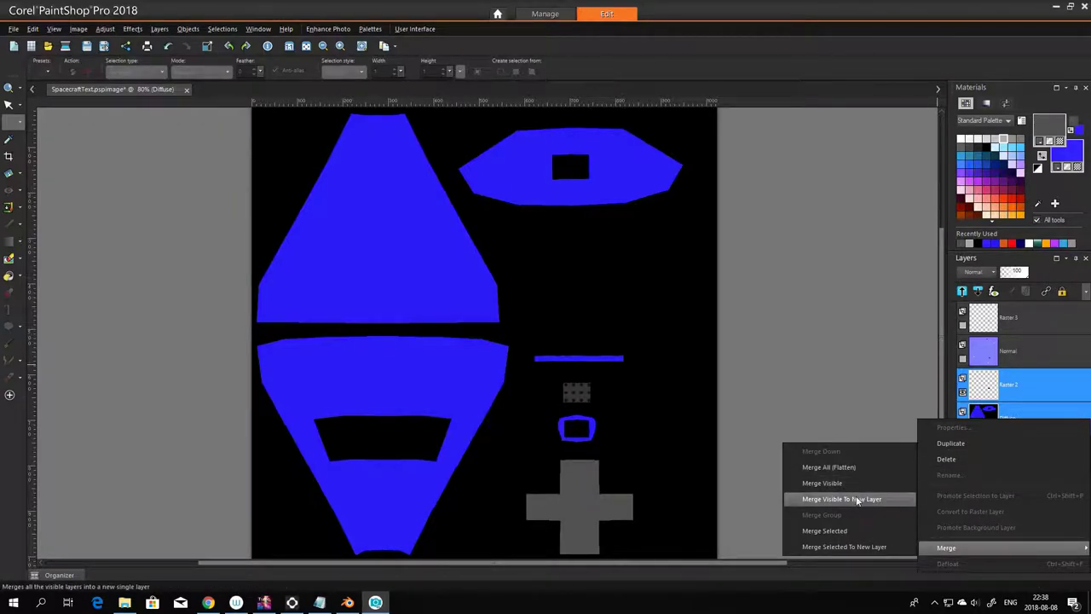
click(849, 531)
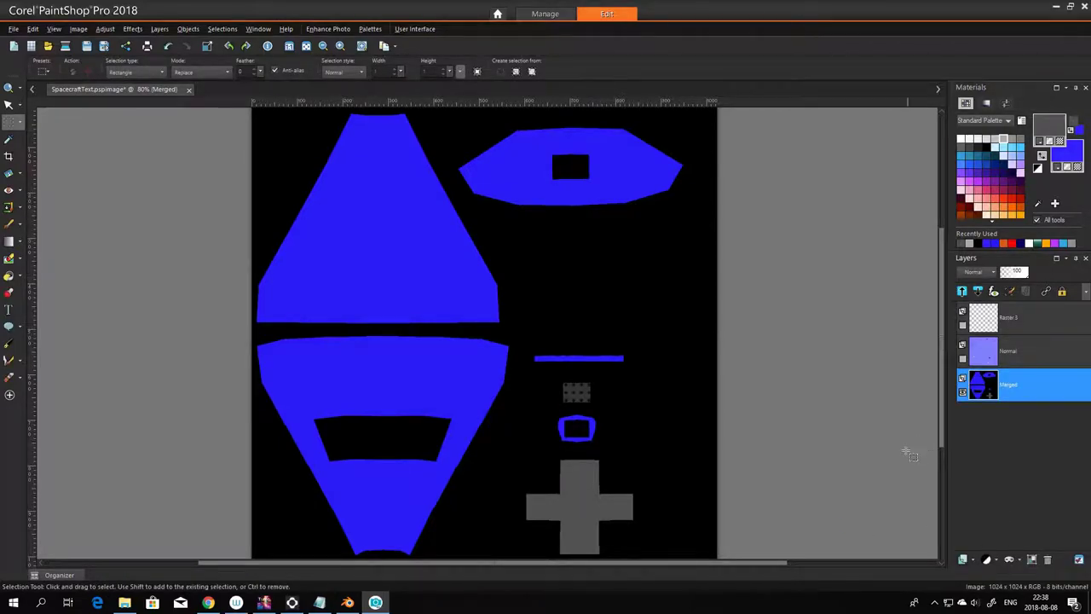
- Hide the lower Merged layer and toggle the normal map's visibility to compare it
click(1006, 327)
ctrl+click(1008, 361)
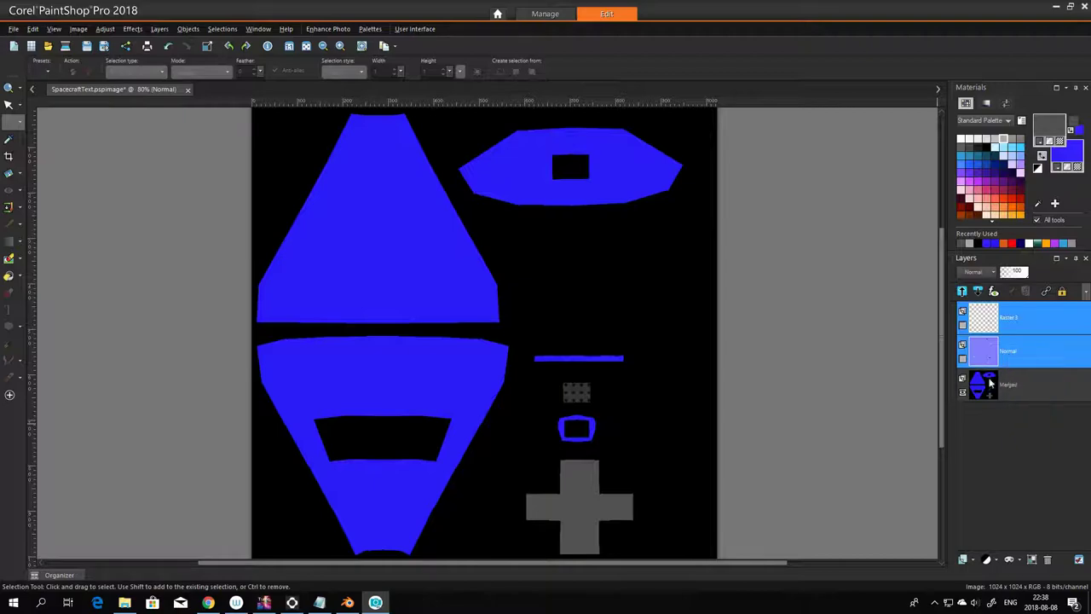
click(963, 392)
click(963, 358)
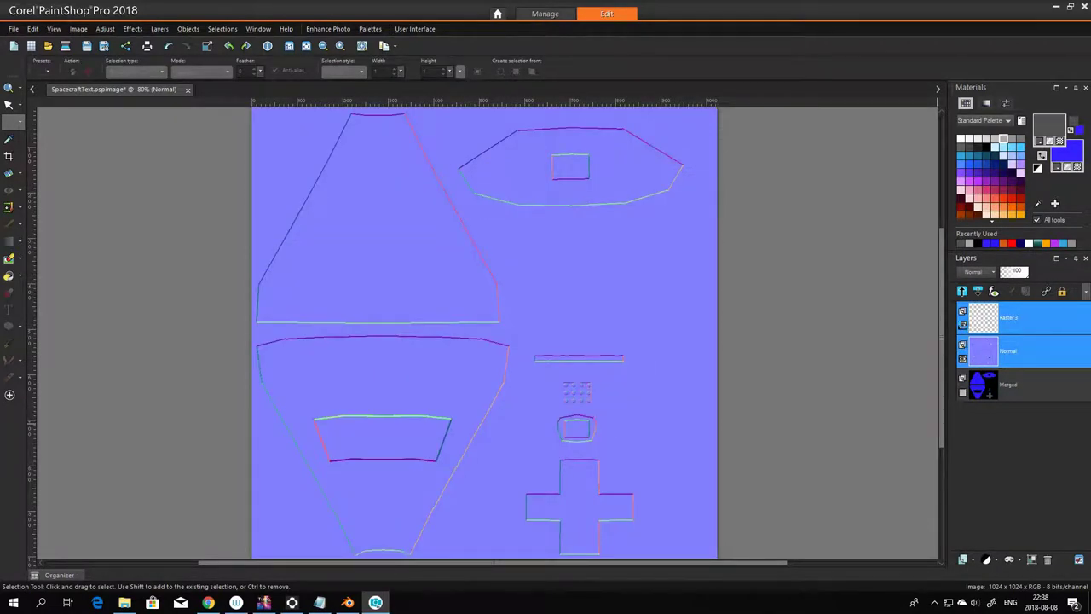
click(962, 325)
click(962, 324)
click(962, 326)
click(962, 327)
click(1034, 327)
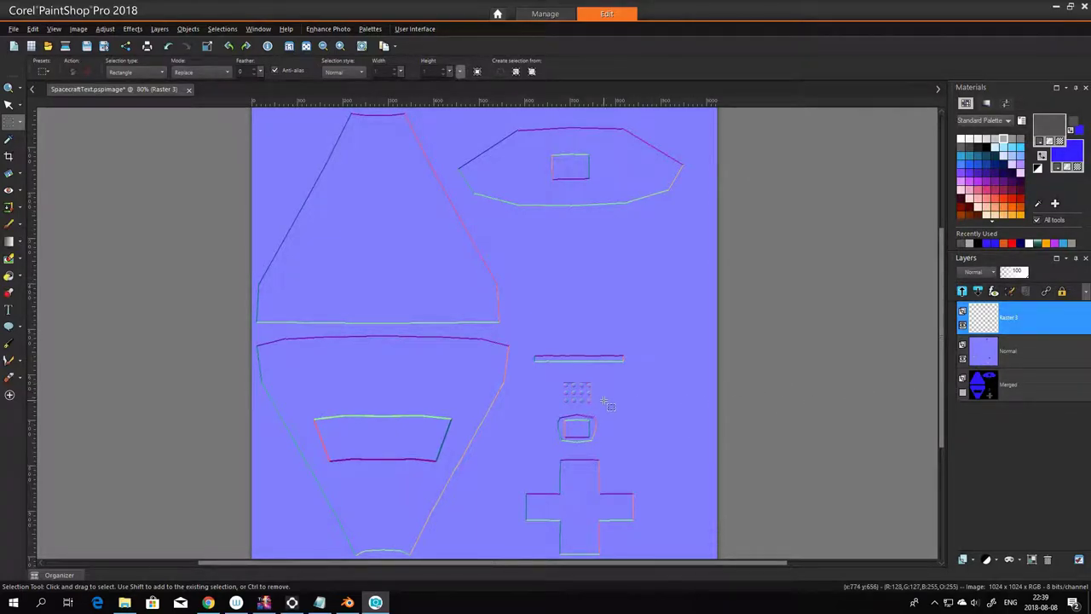
- Select Raster 3 and Normal and combine them with Merge Visible into a second Merged layer
scroll(605, 409, up, 3)
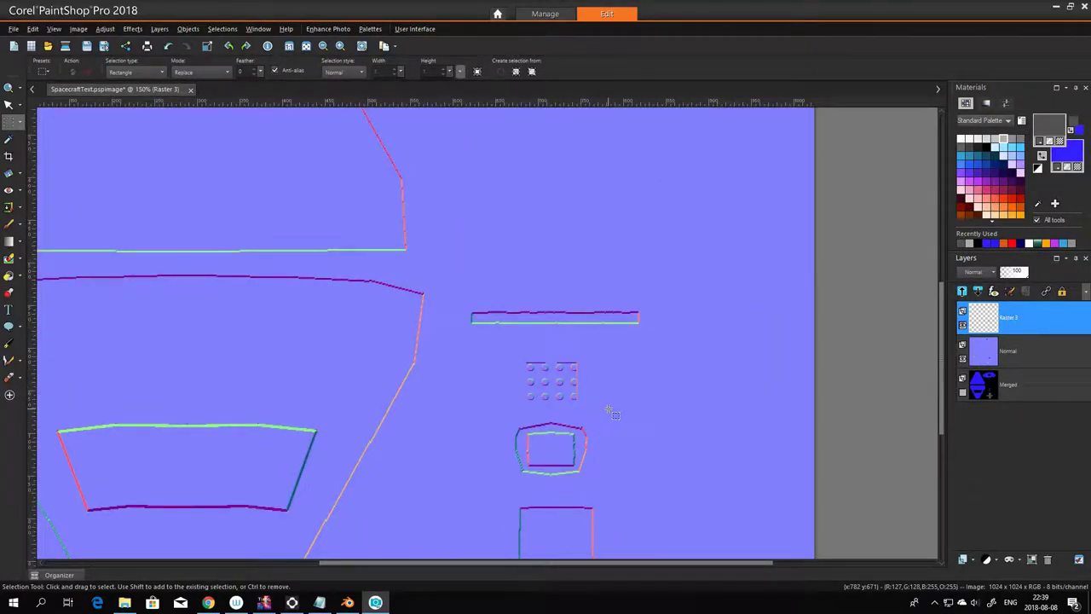
scroll(612, 412, down, 3)
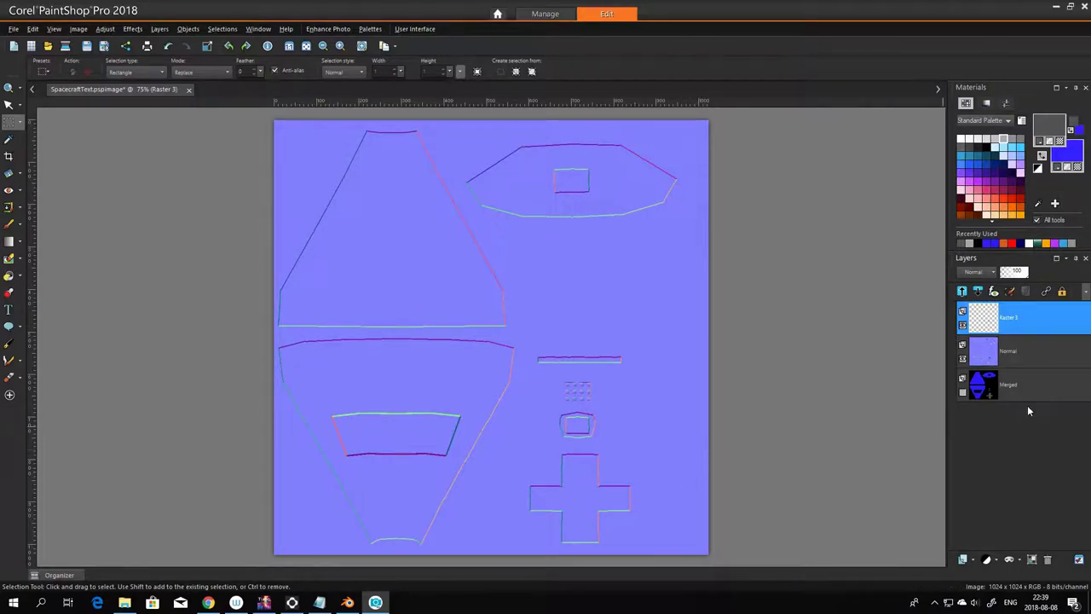
mouse_move(1036, 336)
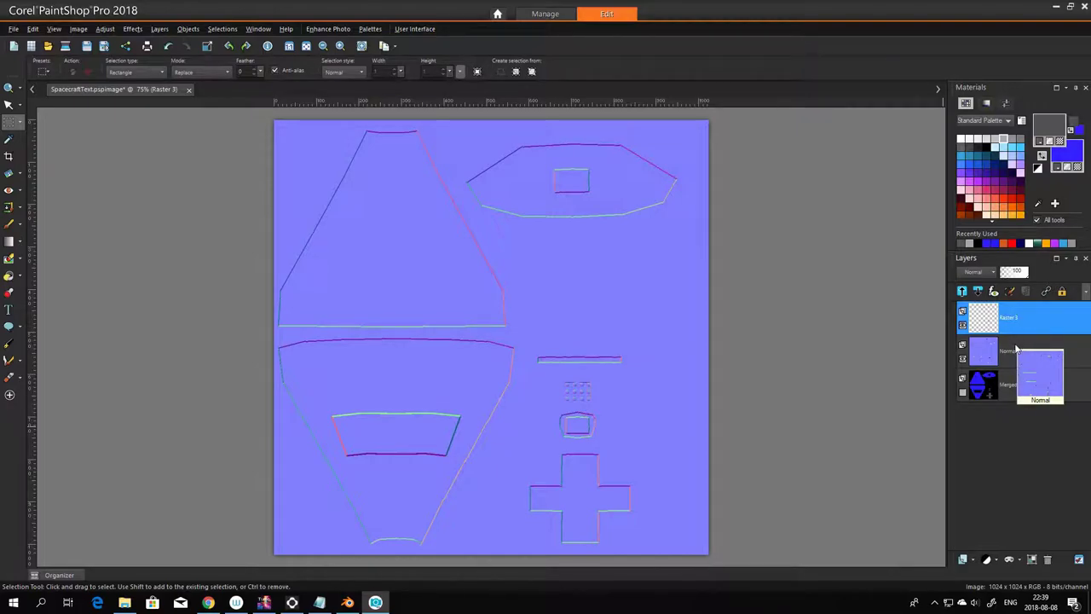
ctrl+click(1027, 353)
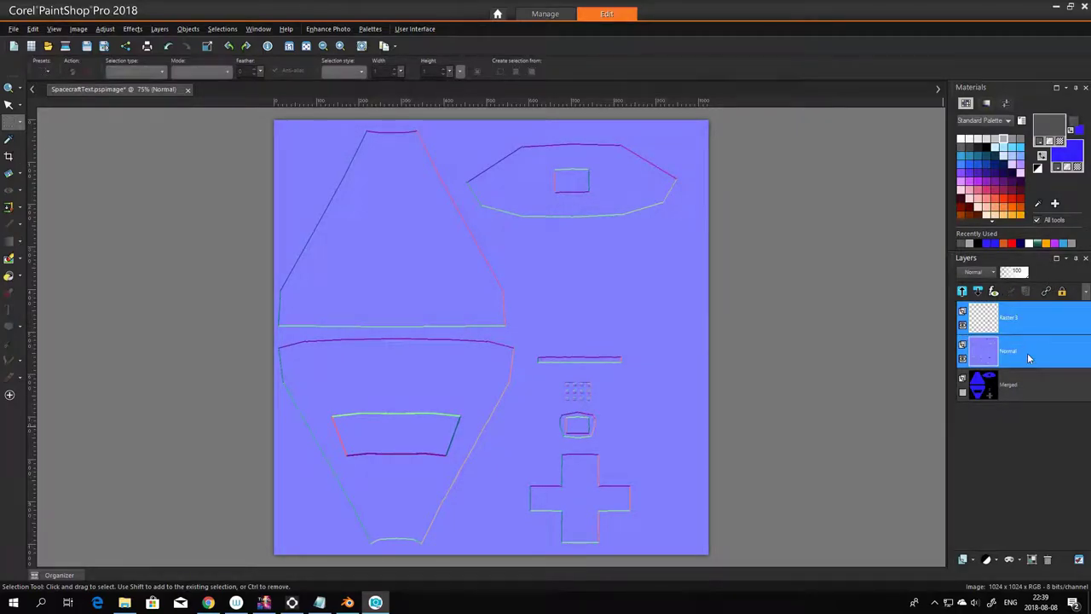
right_click(1027, 353)
mouse_move(961, 483)
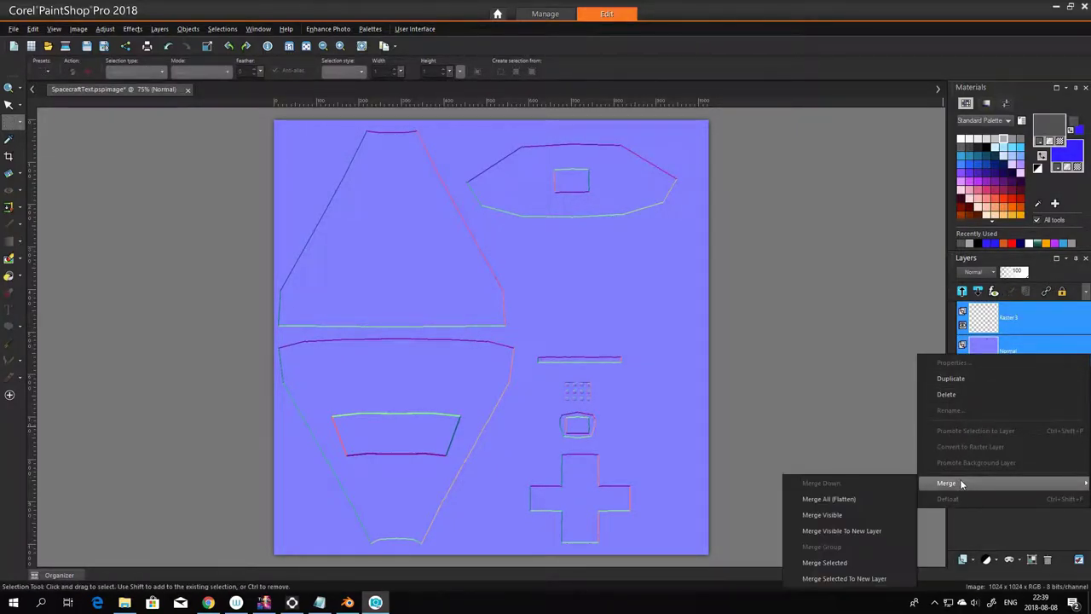
click(842, 517)
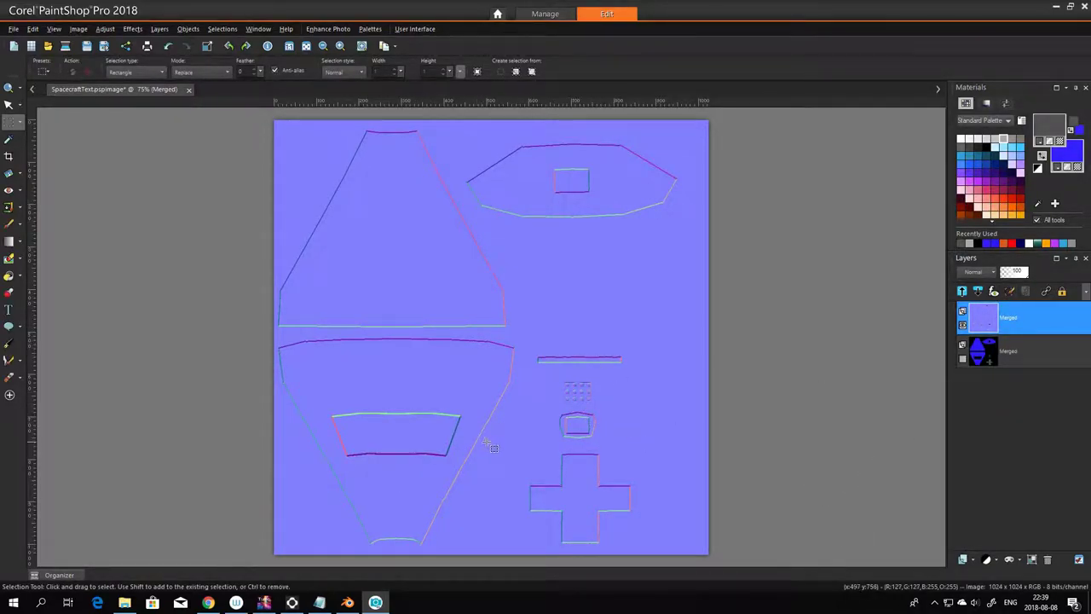
- Sample the flat lavender as paint colour and select the area around the oval and cross
drag(520, 414, 624, 491)
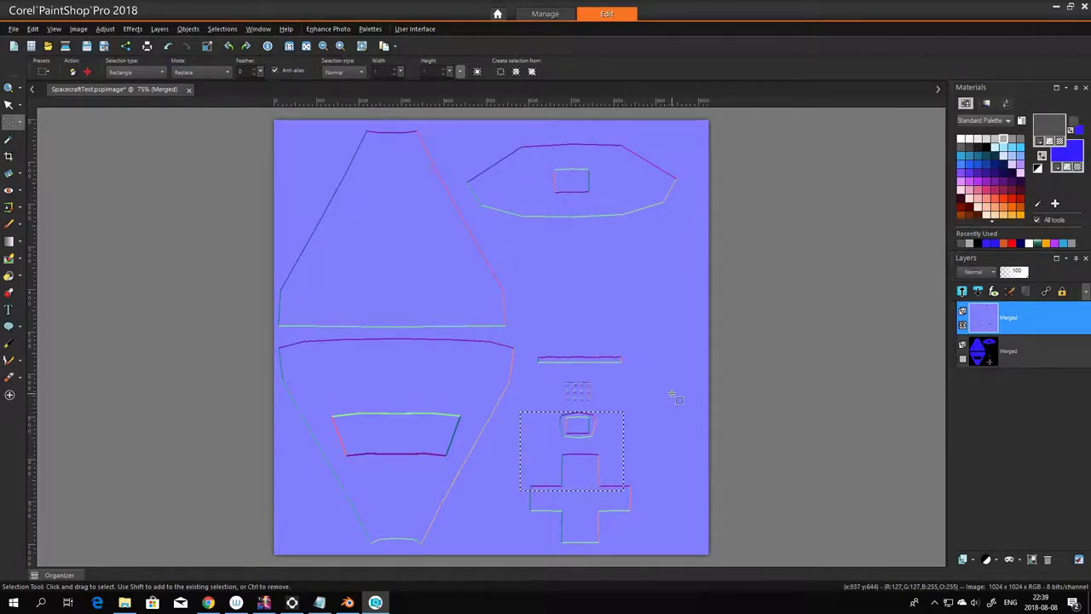
drag(657, 377, 687, 476)
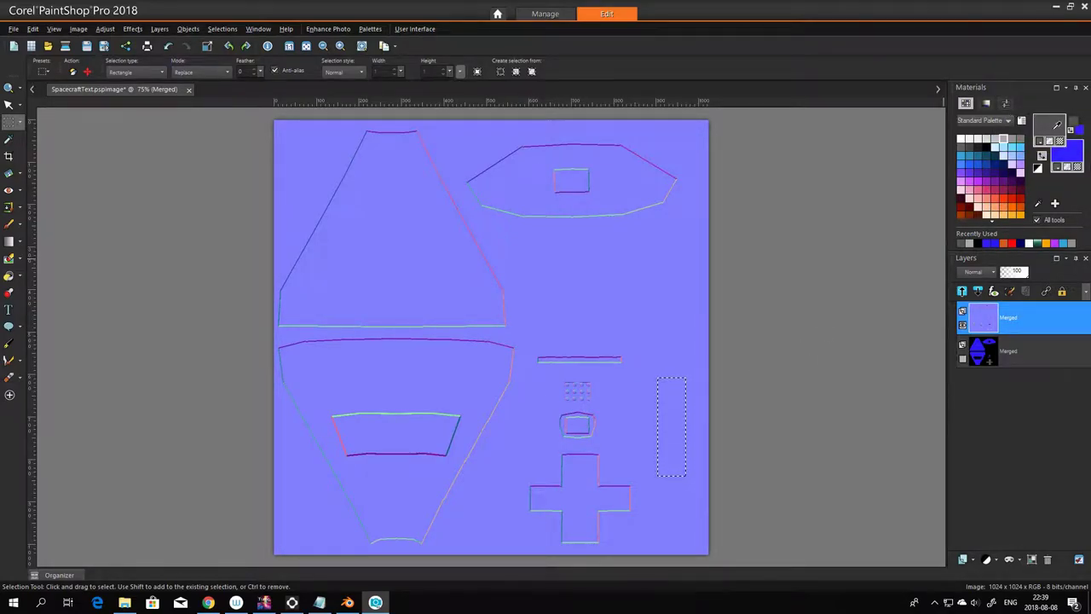
click(1038, 203)
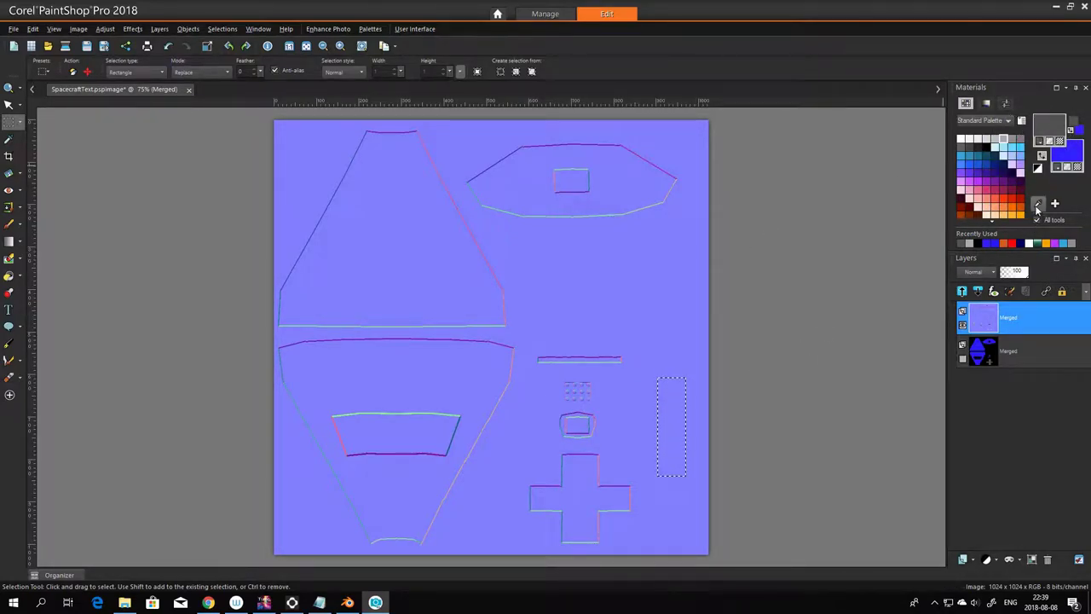
click(662, 261)
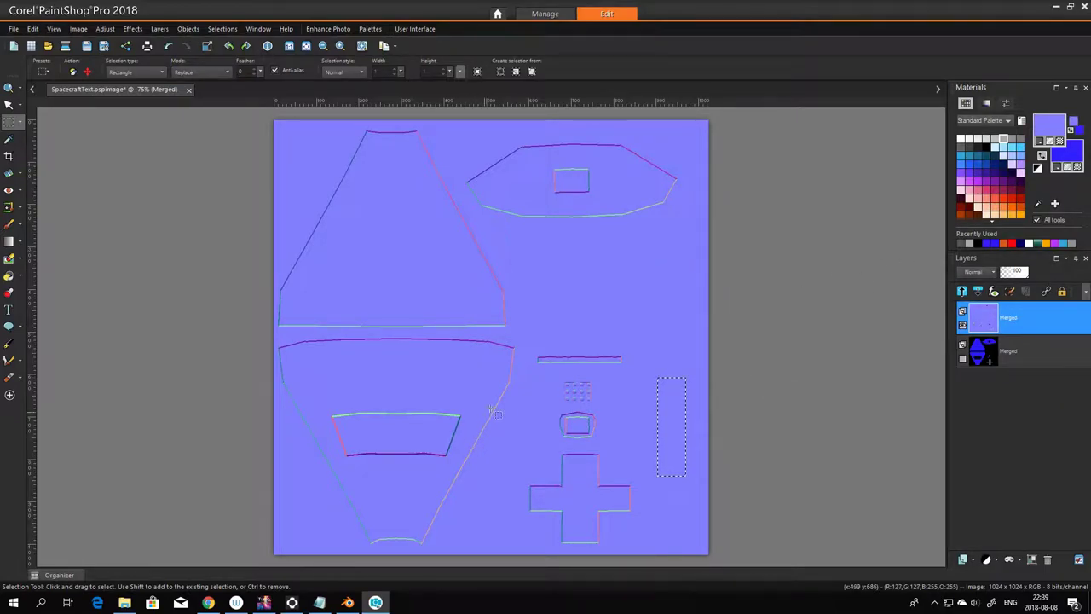
drag(519, 410, 650, 550)
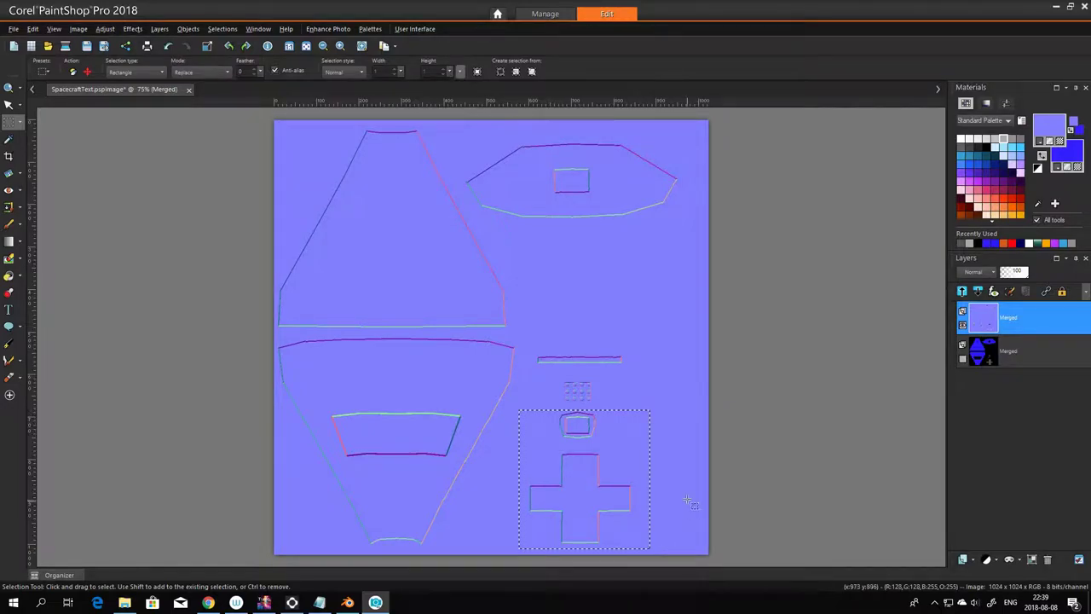
- Flood-fill the small oval with lavender, undo a deletion of the shapes, and restore the selection
click(20, 276)
click(60, 276)
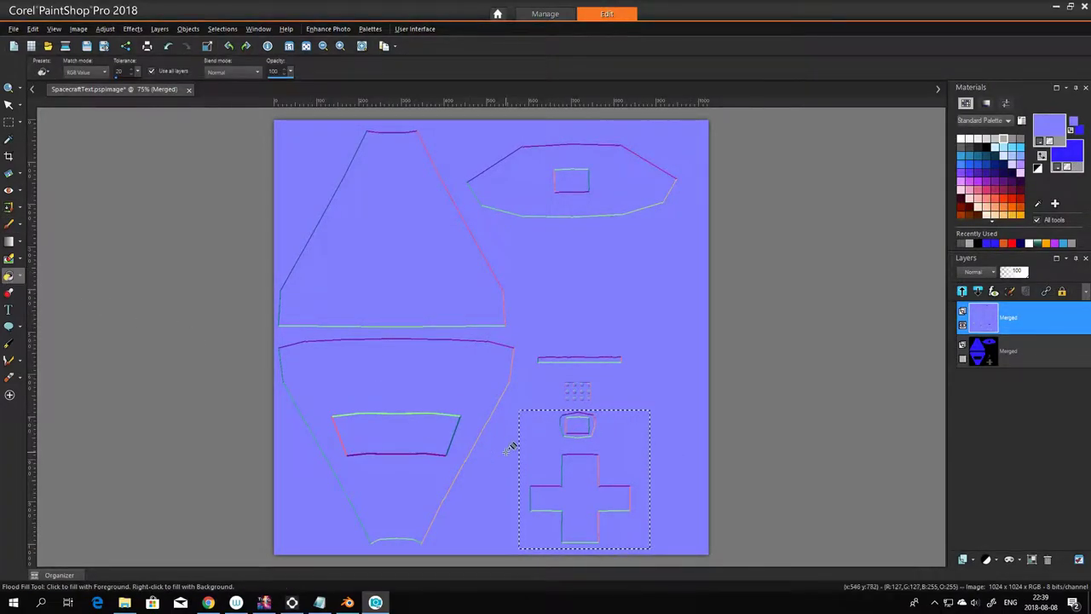
click(593, 429)
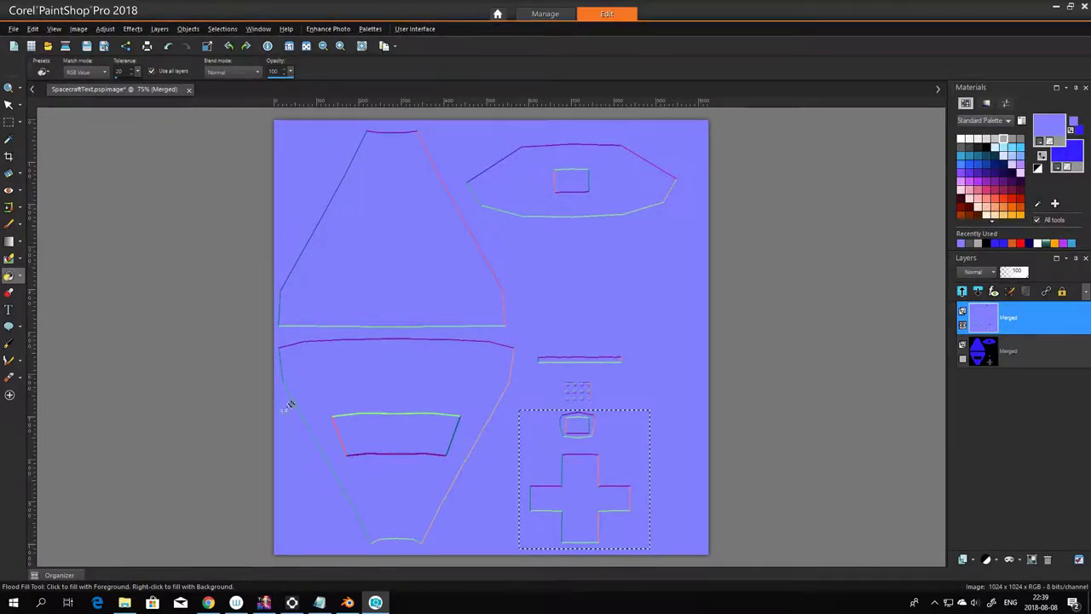
key(Delete)
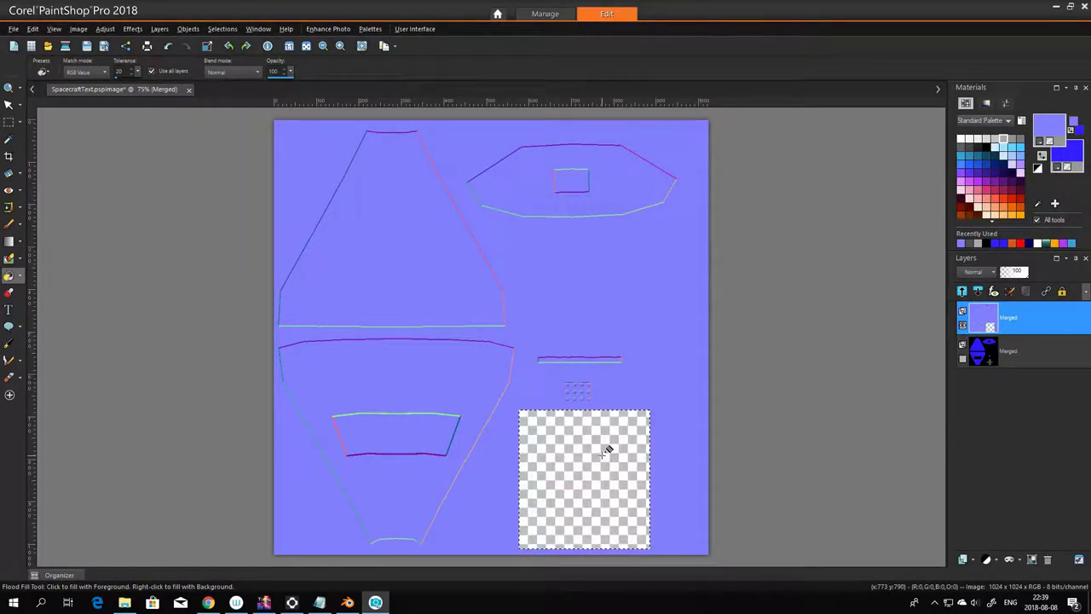
key(ctrl+z)
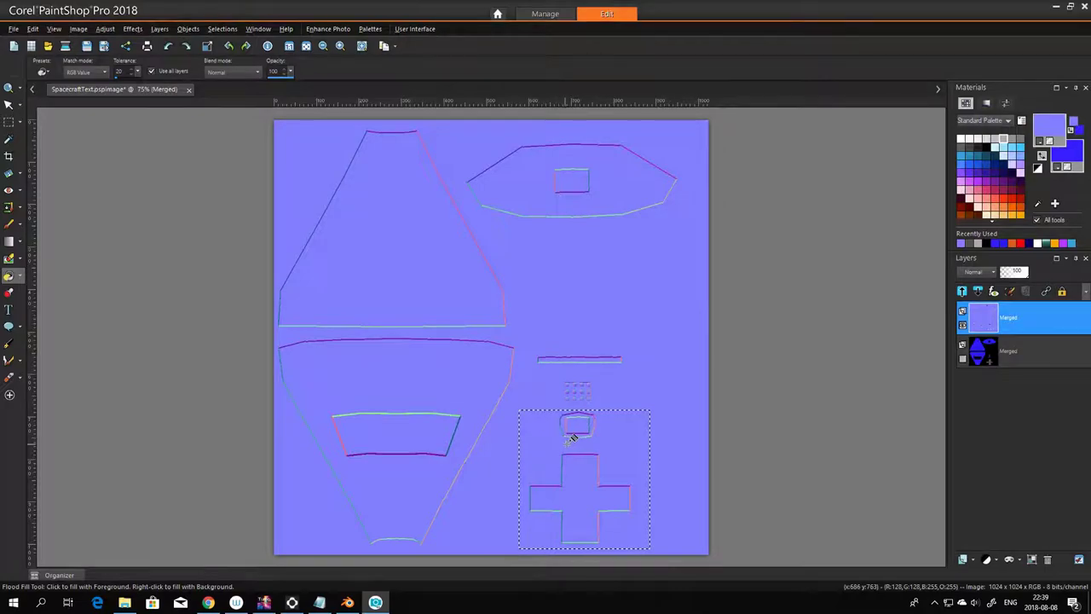
click(19, 277)
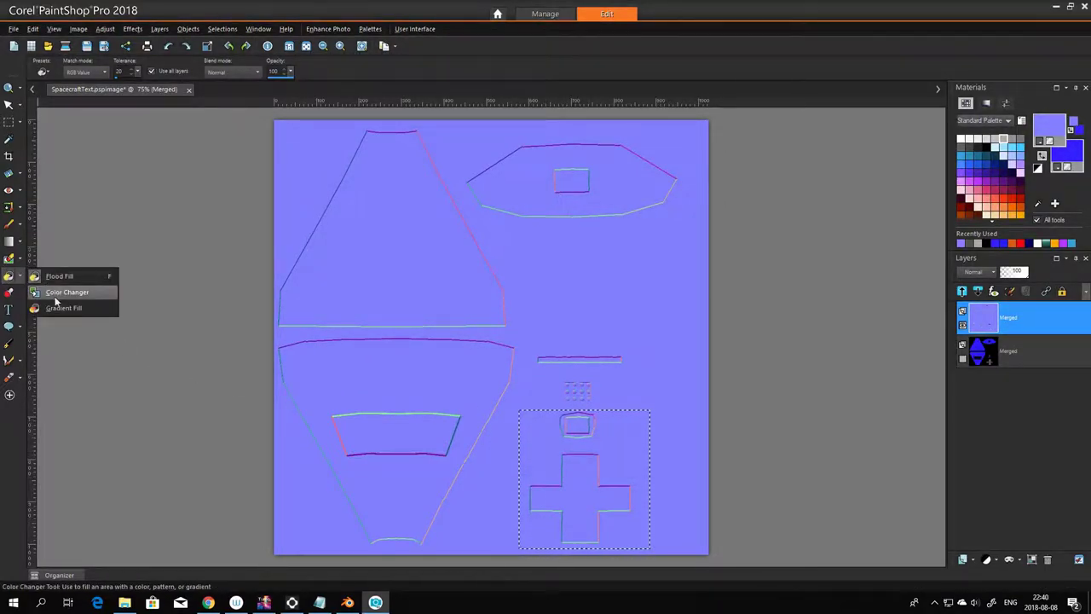
click(20, 259)
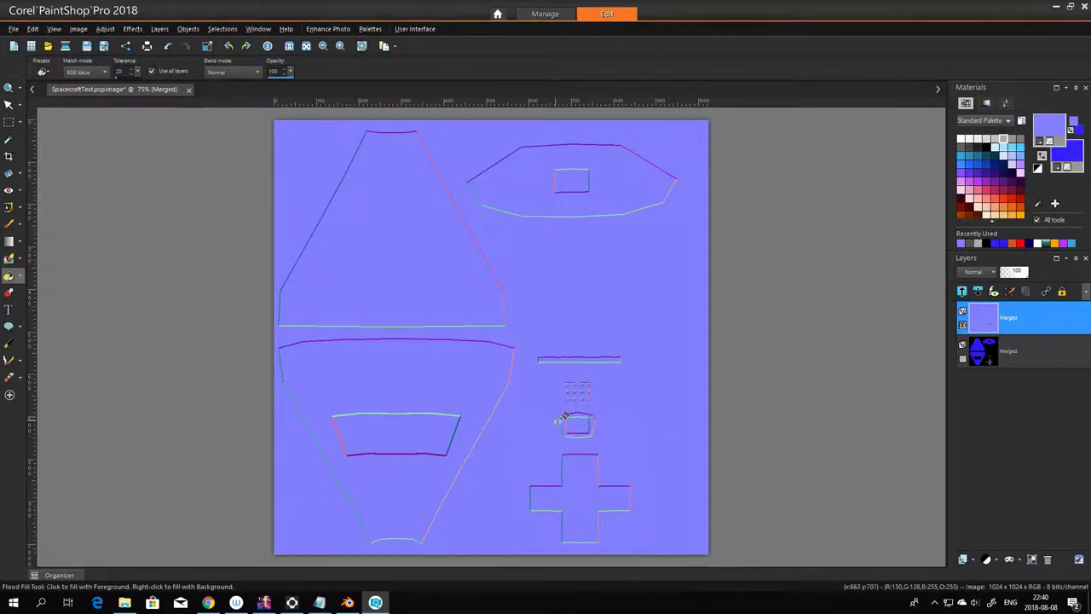
key(ctrl+shift+m)
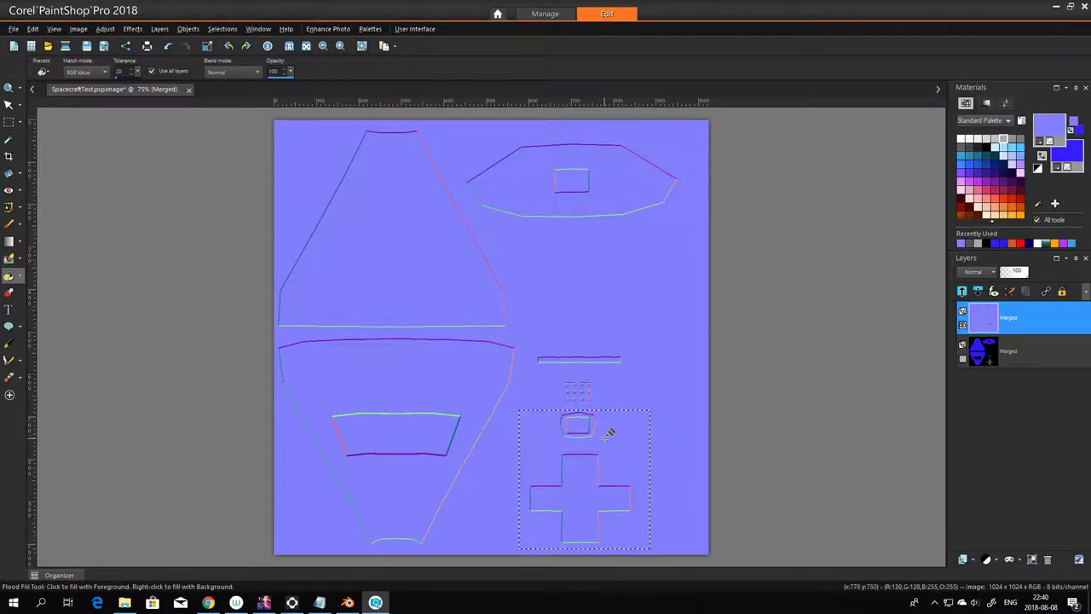
- Paint over the cross and the two diagonal edge lines with a size-100 lavender brush
click(10, 224)
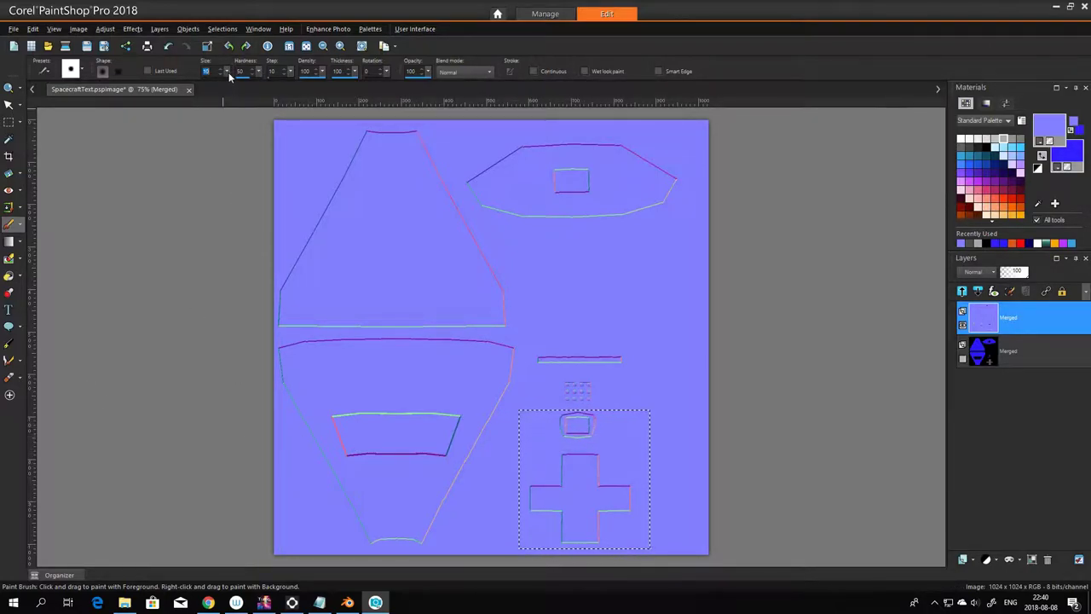
text(100)
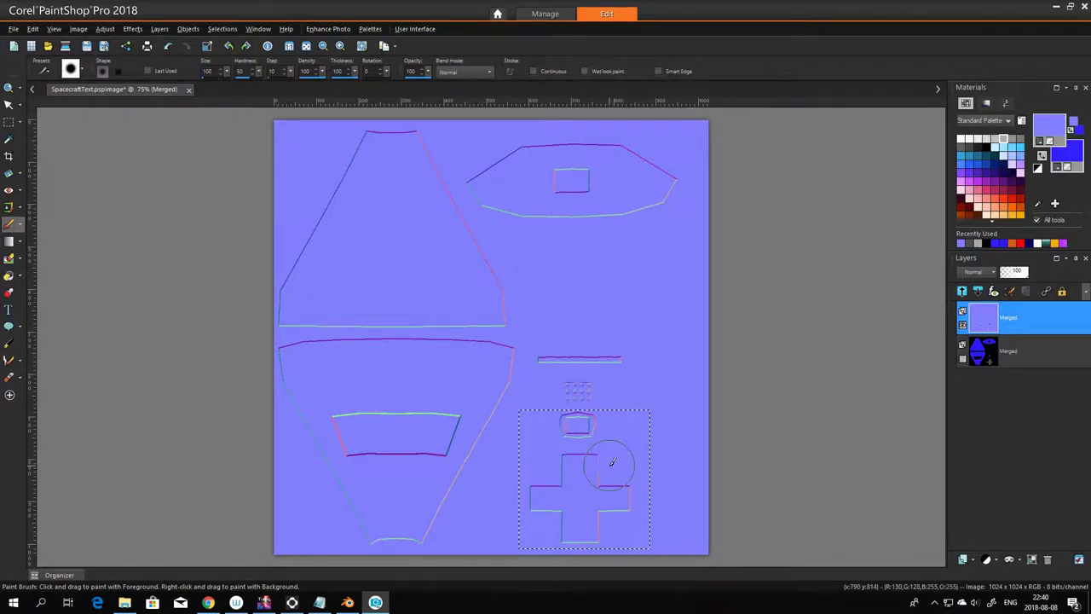
mouse_move(601, 455)
mouse_down()
mouse_move(563, 474)
mouse_move(594, 510)
mouse_up()
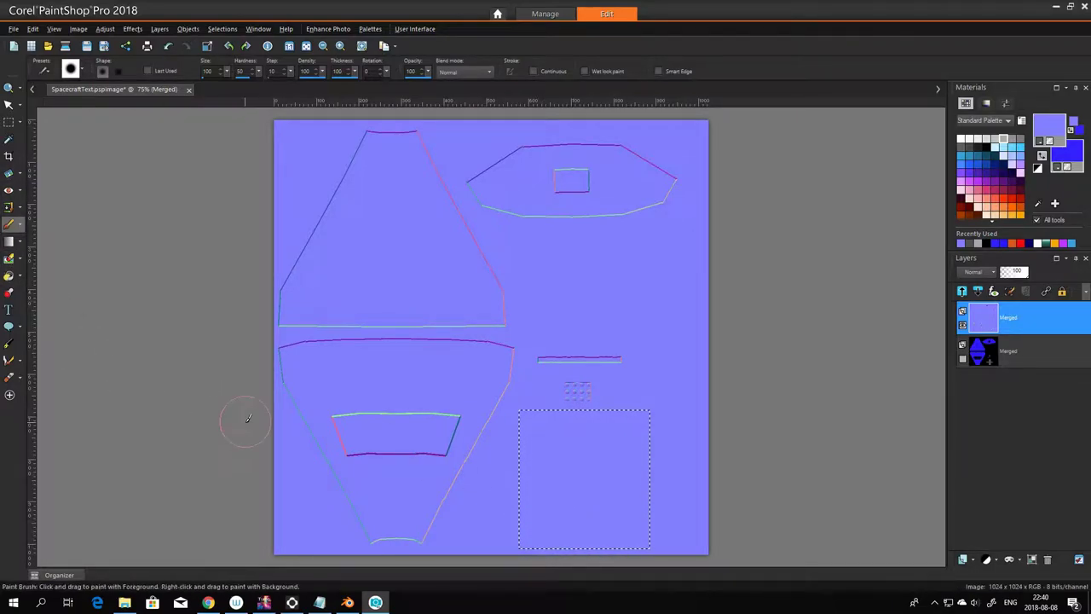
click(9, 122)
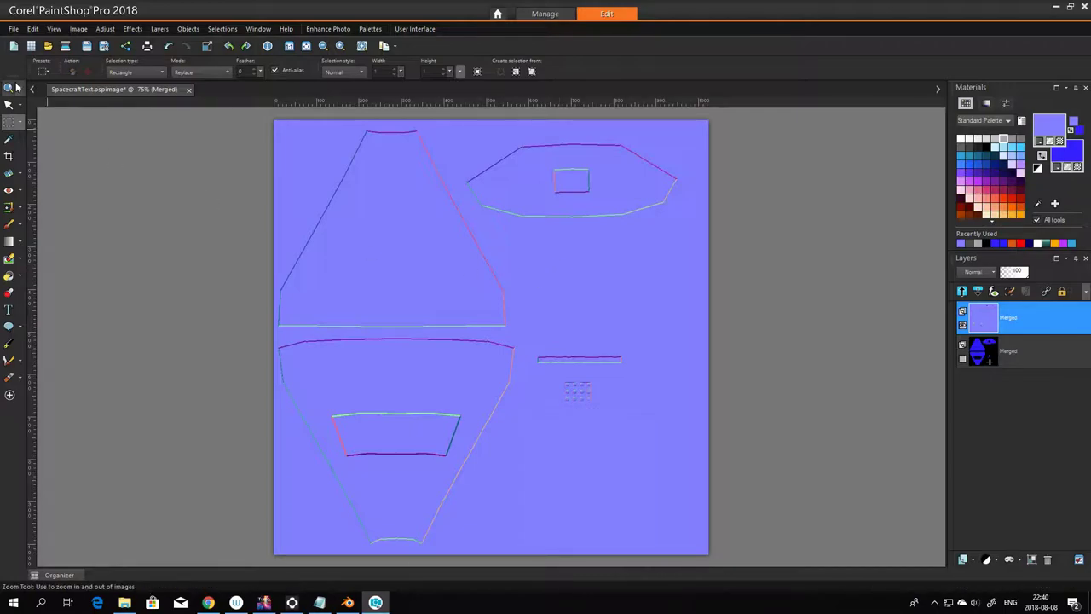
click(9, 223)
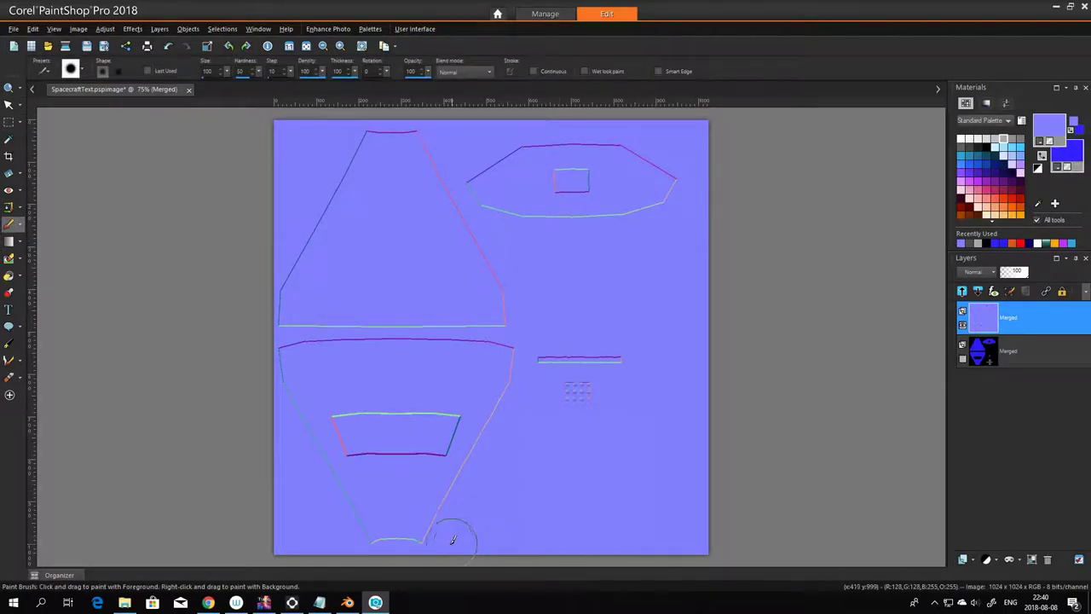
mouse_move(451, 531)
mouse_down()
mouse_move(438, 533)
mouse_move(476, 471)
mouse_move(400, 516)
mouse_move(349, 522)
mouse_move(335, 509)
mouse_move(295, 432)
mouse_move(292, 352)
mouse_move(317, 341)
mouse_move(488, 332)
mouse_move(613, 340)
mouse_move(539, 340)
mouse_up()
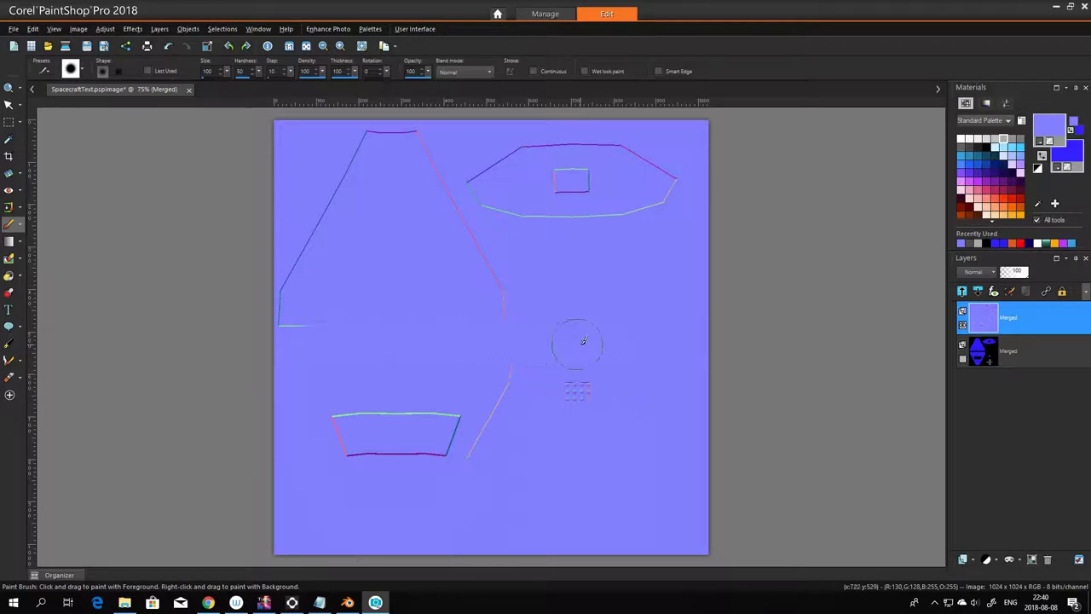
mouse_move(482, 464)
mouse_down()
mouse_move(518, 366)
mouse_move(485, 466)
mouse_move(531, 258)
mouse_move(510, 319)
mouse_move(473, 225)
mouse_move(421, 144)
mouse_move(388, 138)
mouse_move(343, 152)
mouse_move(334, 260)
mouse_move(289, 318)
mouse_move(304, 234)
mouse_move(390, 200)
mouse_move(599, 154)
mouse_move(470, 159)
mouse_move(610, 222)
mouse_move(481, 190)
mouse_move(629, 186)
mouse_up()
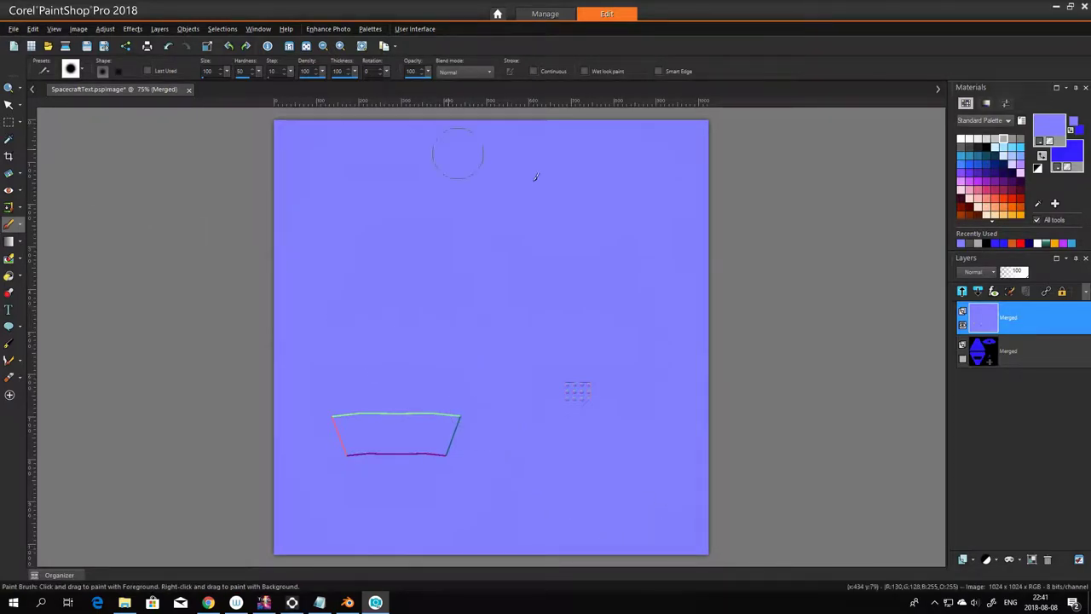
- Toggle normal-map and texture layer visibility to compare, leaving the normal map hidden
click(963, 325)
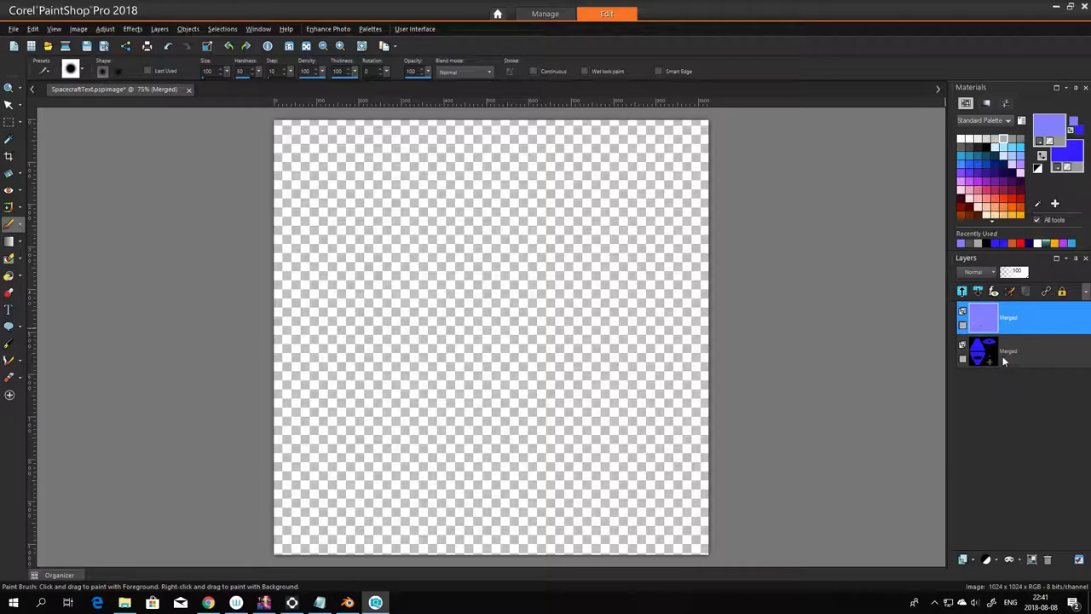
click(963, 359)
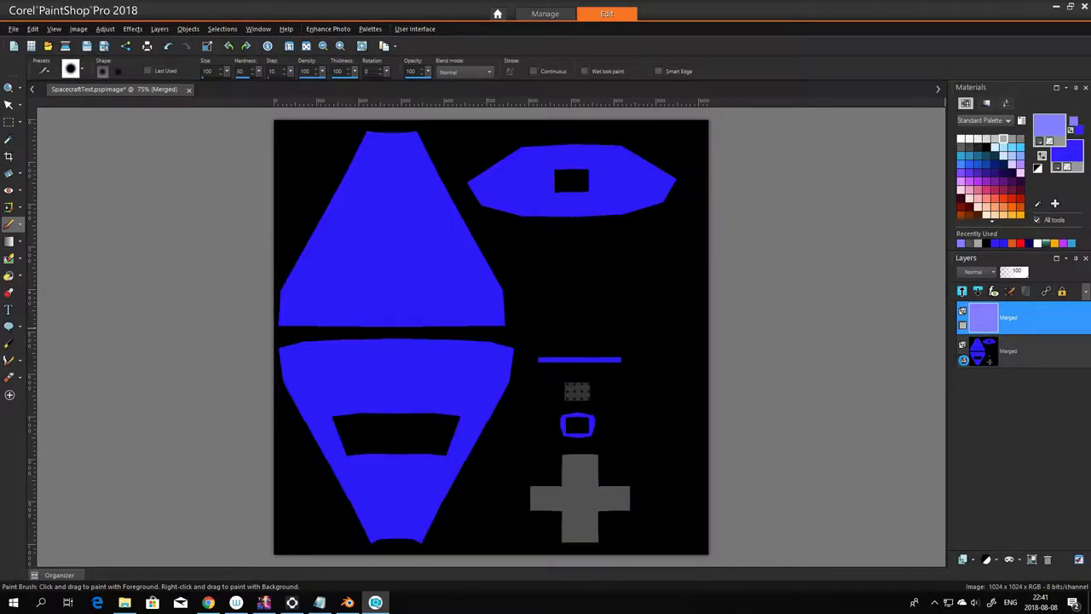
click(963, 325)
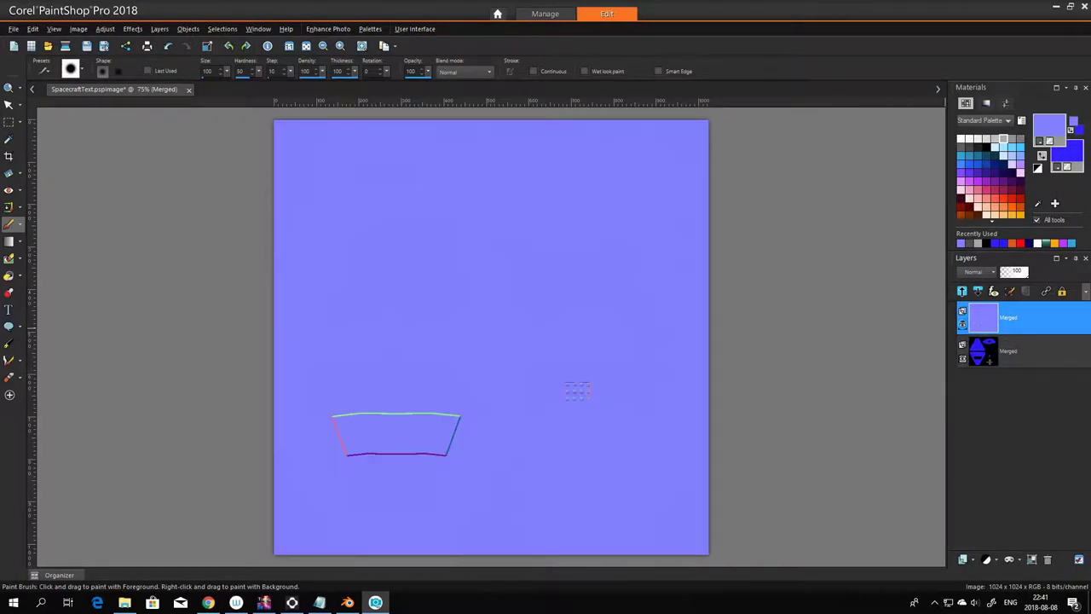
click(963, 325)
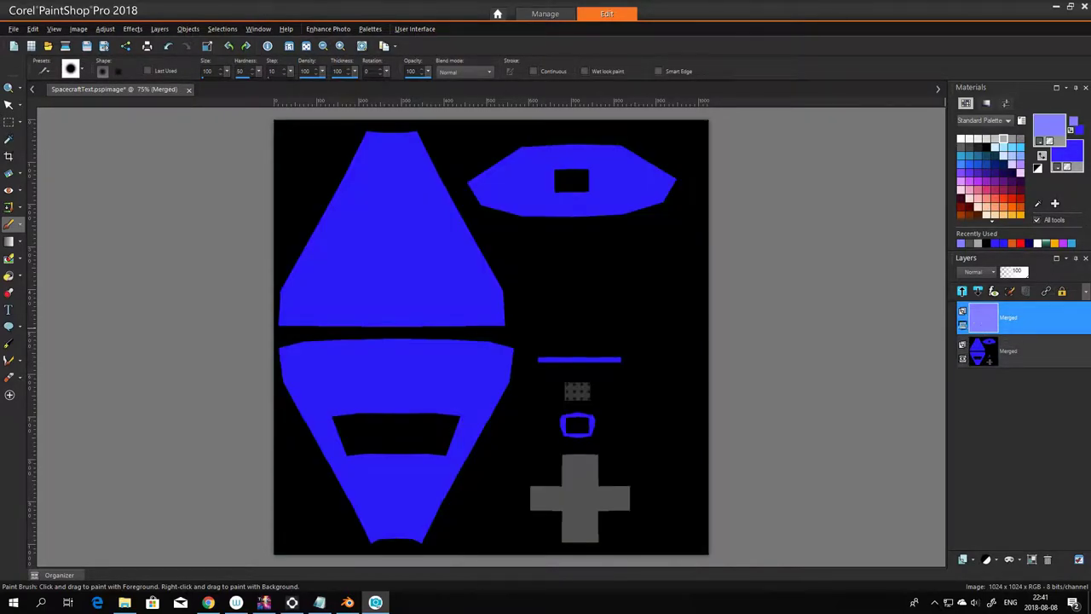
- Toggle the texture and normal-map layers again to compare the cleaned map
click(963, 359)
click(963, 359)
click(963, 325)
click(963, 325)
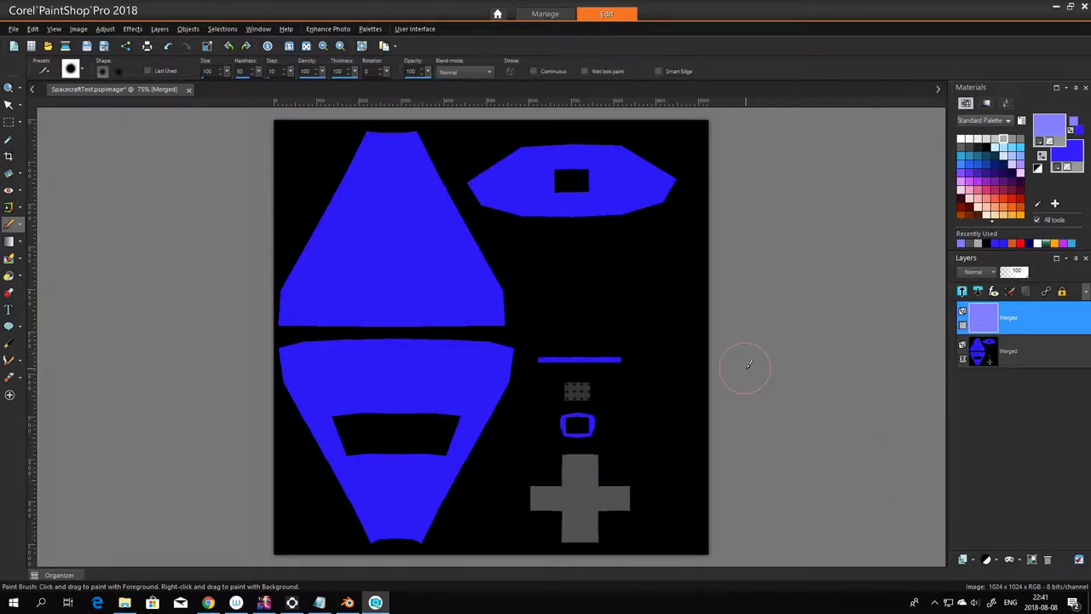
- Make the normal-map layer visible again and bring up the File > Export options
click(14, 28)
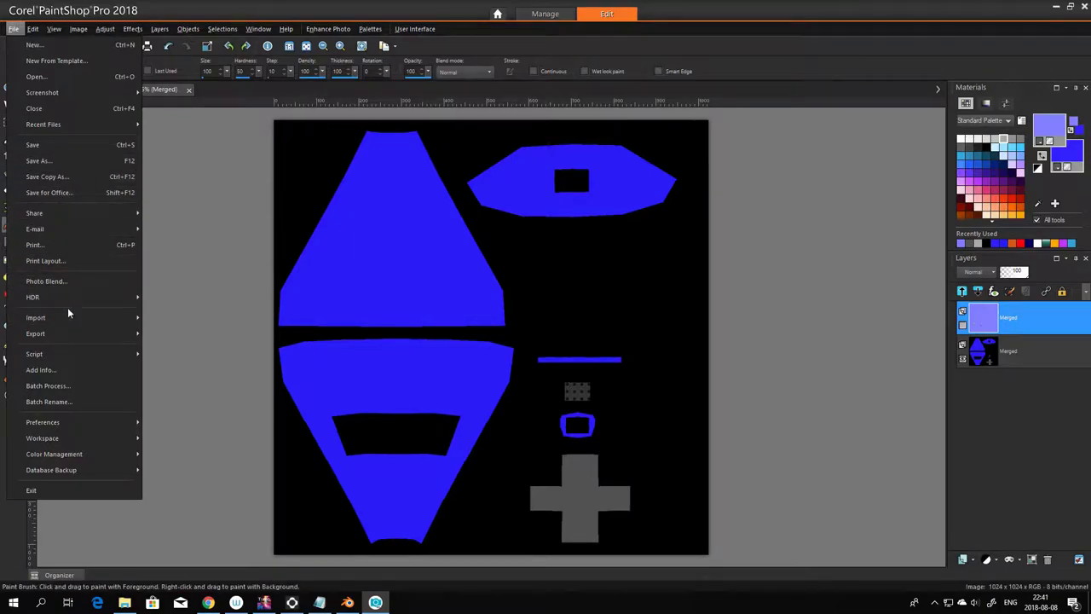
mouse_move(91, 332)
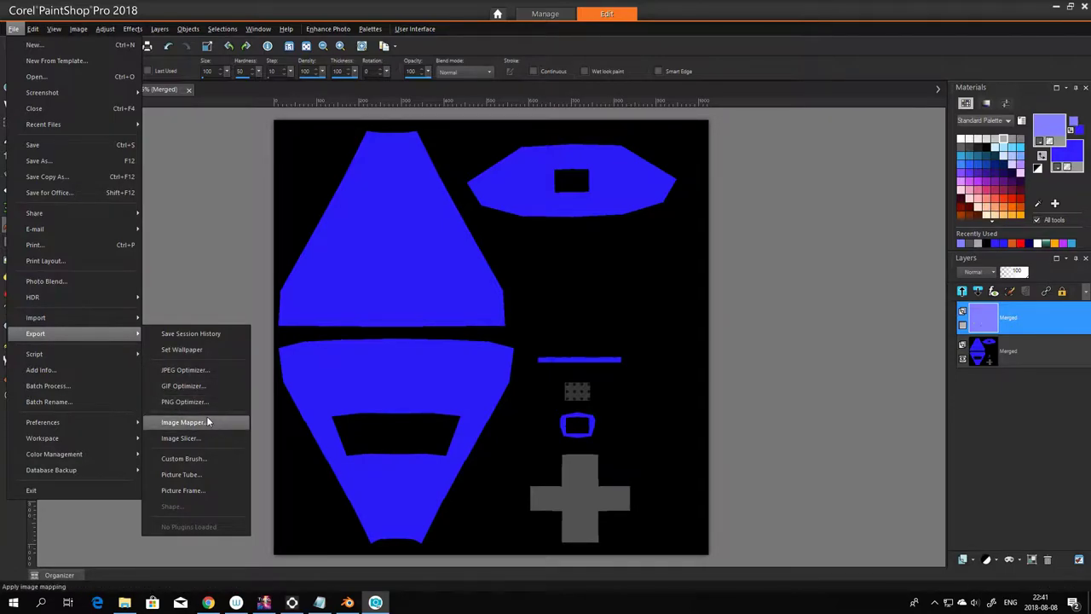
click(1057, 359)
click(962, 325)
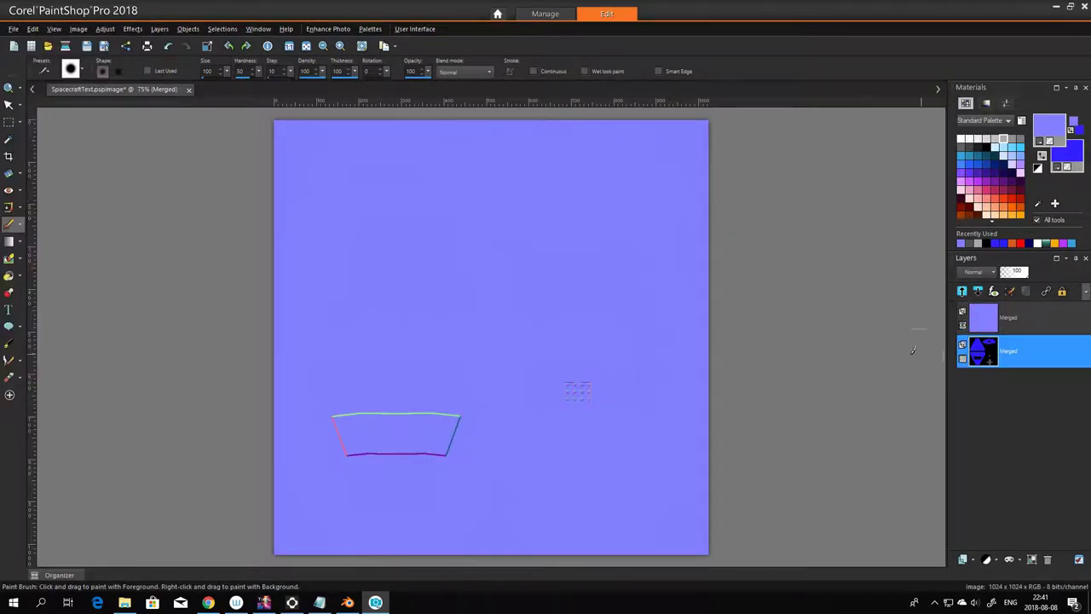
click(13, 28)
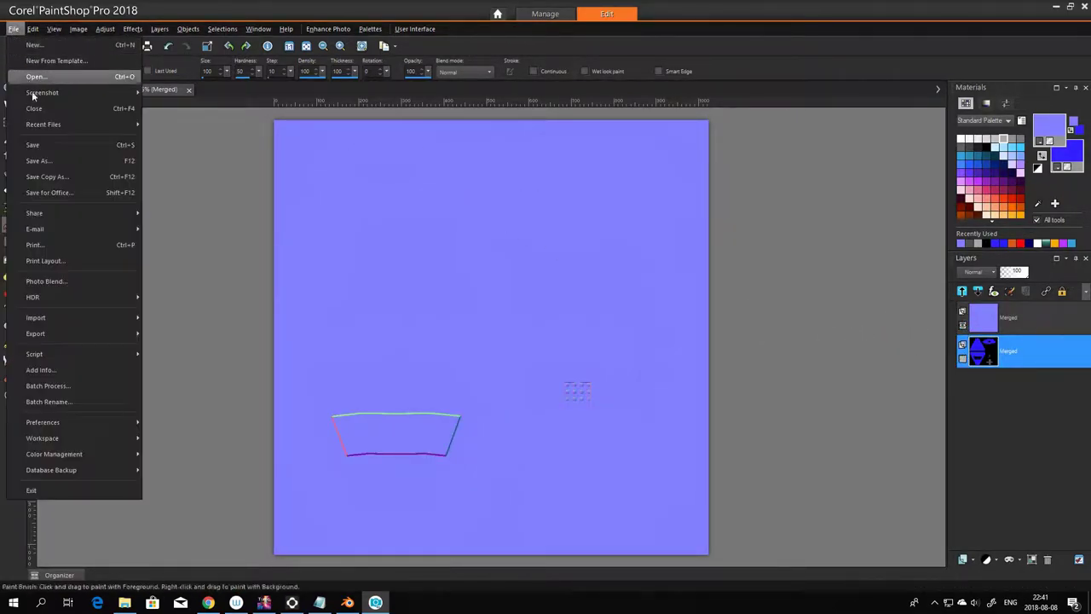
mouse_move(72, 332)
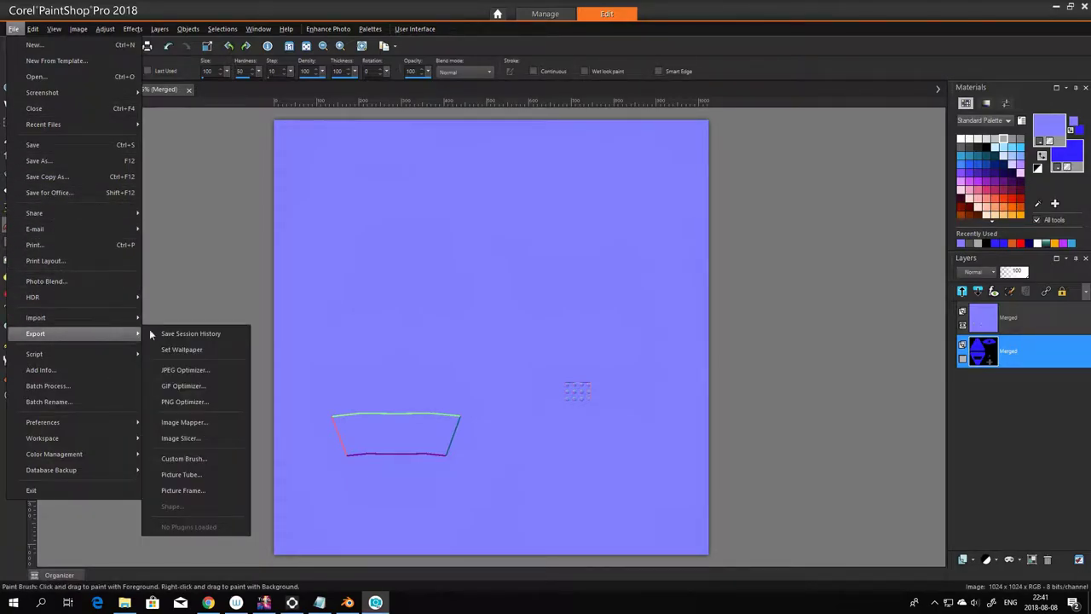
- Accept the PNG optimization settings and put the caret at the end of the file name
click(197, 407)
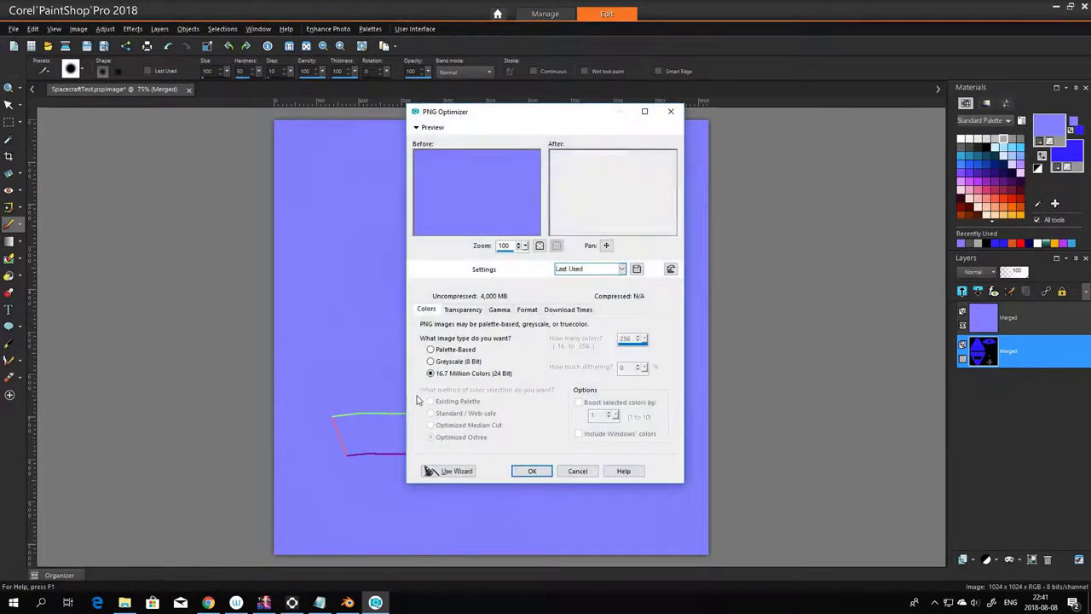
click(544, 470)
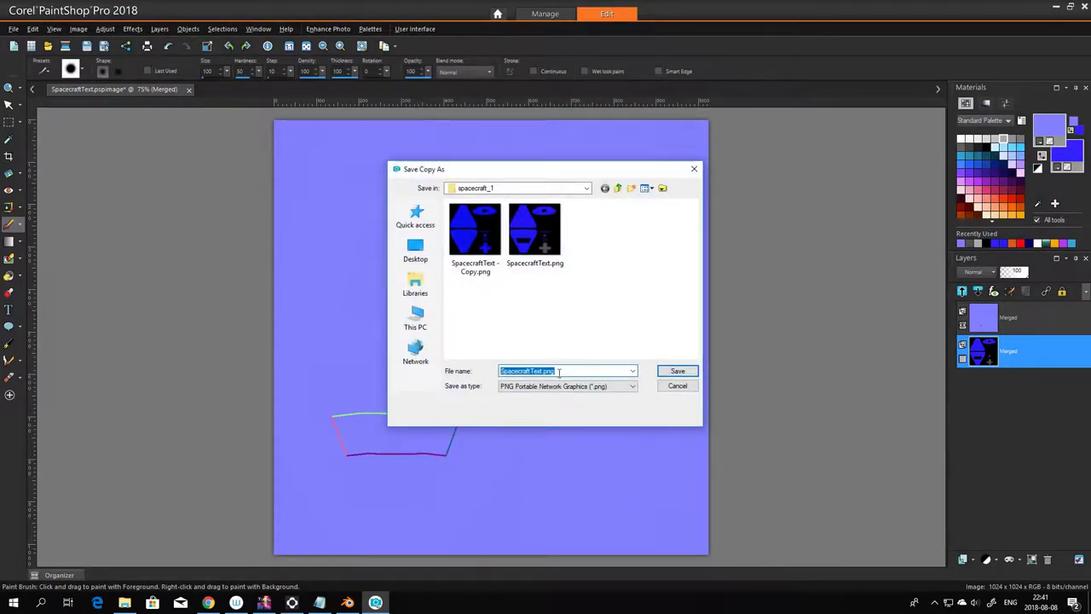
click(539, 370)
key(Right)
key(Right)
text(1)
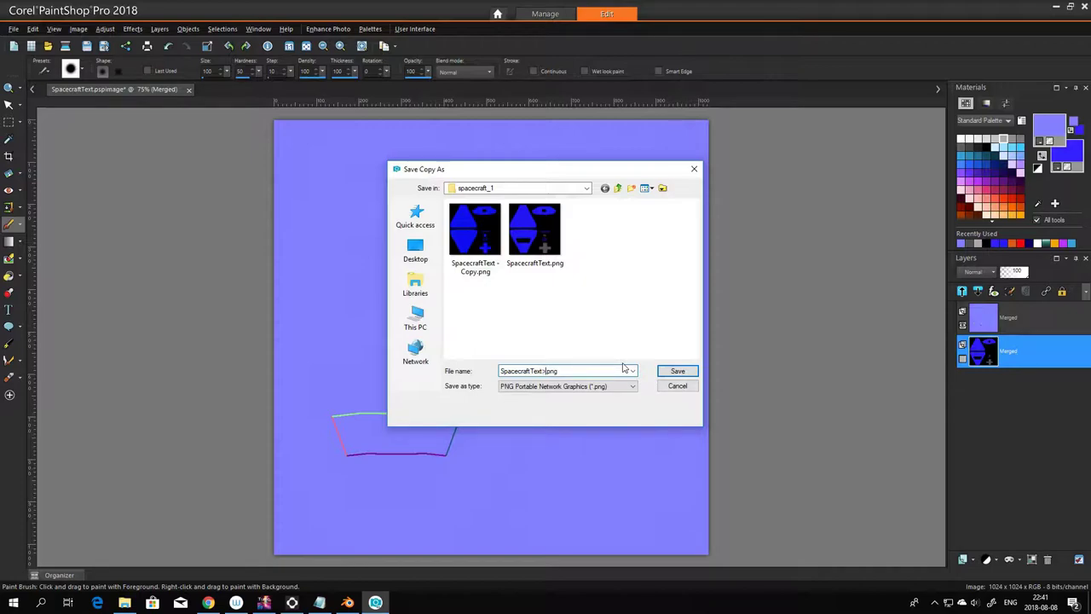
key(BackSpace)
text(2)
key(BackSpace)
- Switch the keyboard to Swedish and save the copy as SpacecraftText_Normal.png
click(1010, 601)
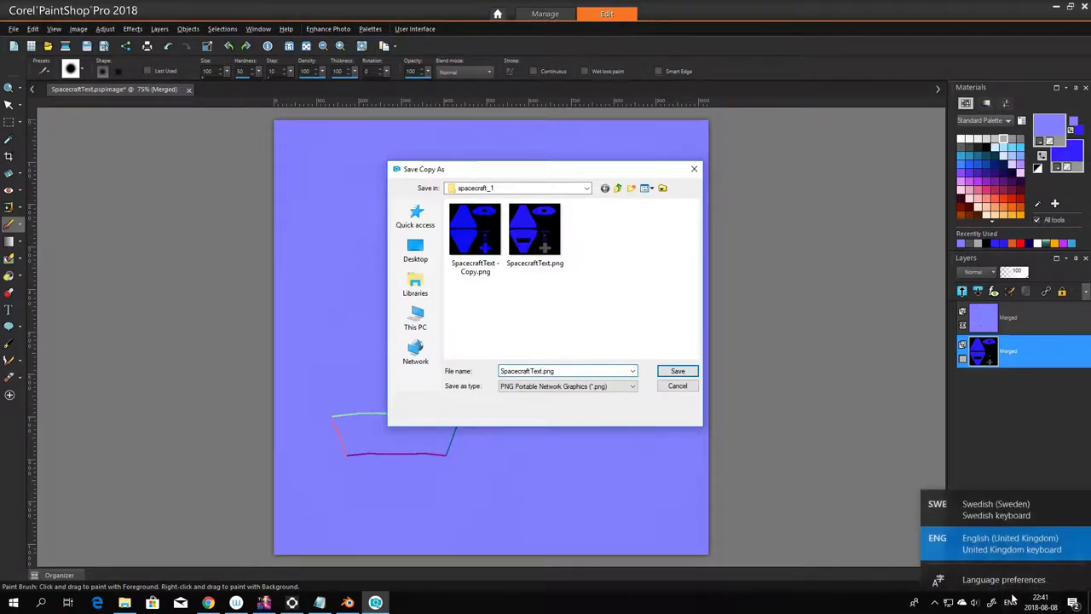
click(992, 512)
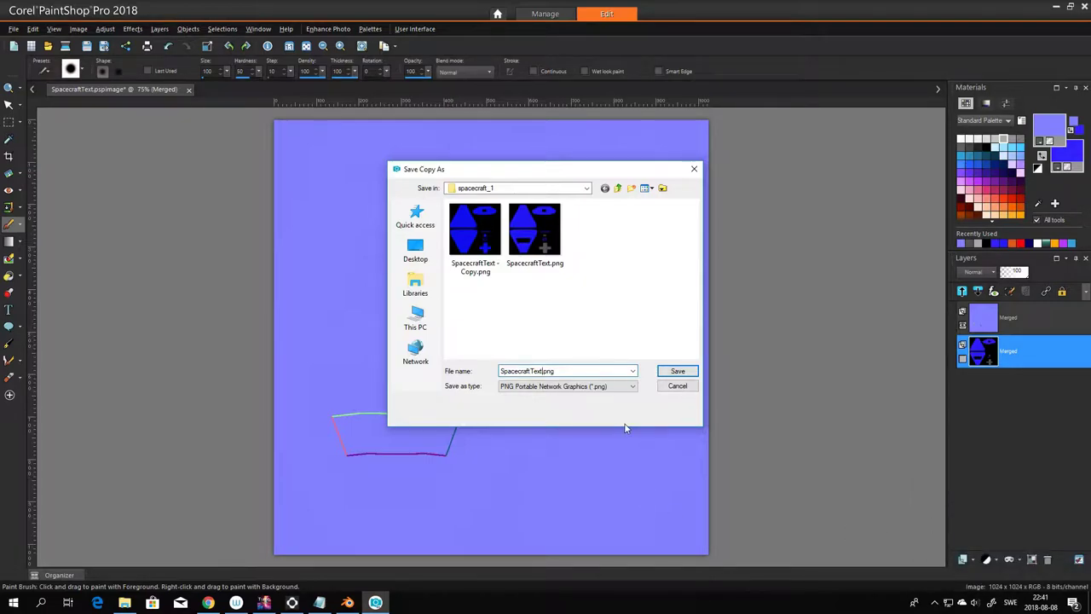
text(_Normal)
key(Return)
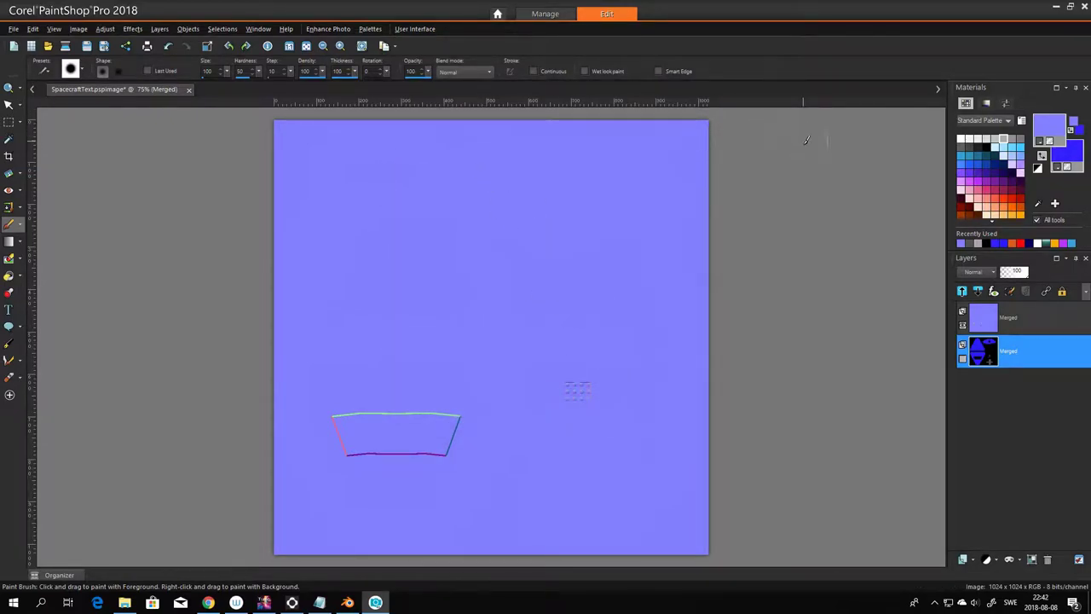
key(alt+Tab)
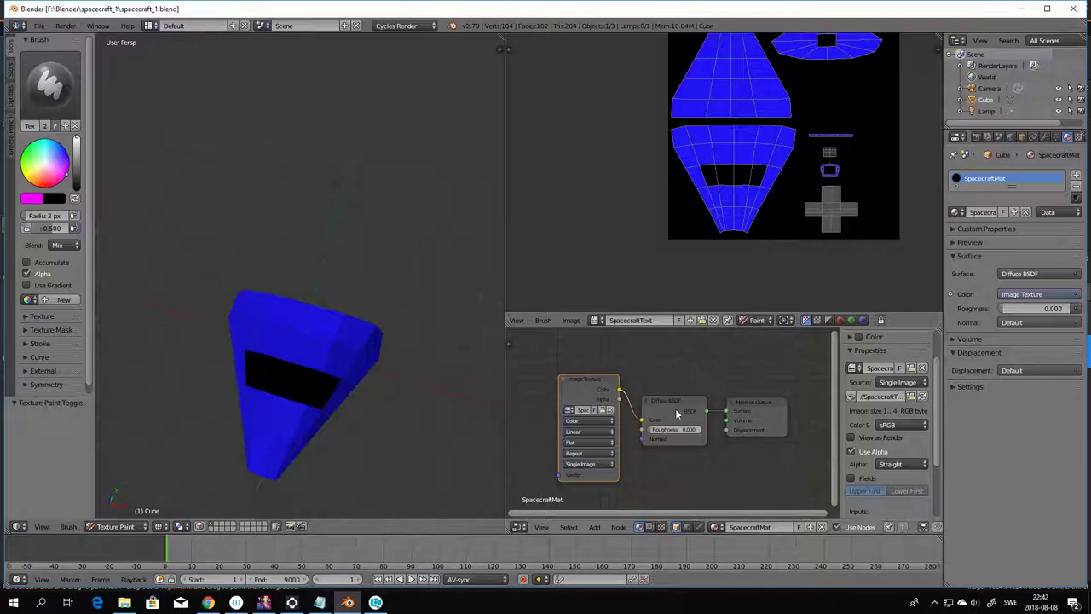
- Delete the Image Texture and Diffuse BSDF nodes from the SpacecraftMat node tree
click(603, 386)
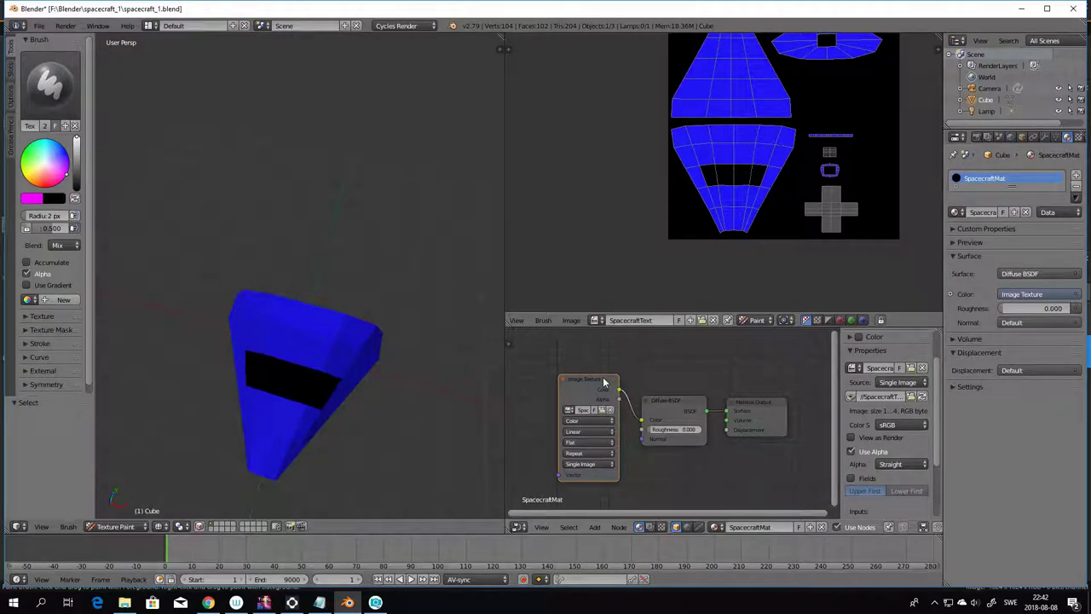
key(x)
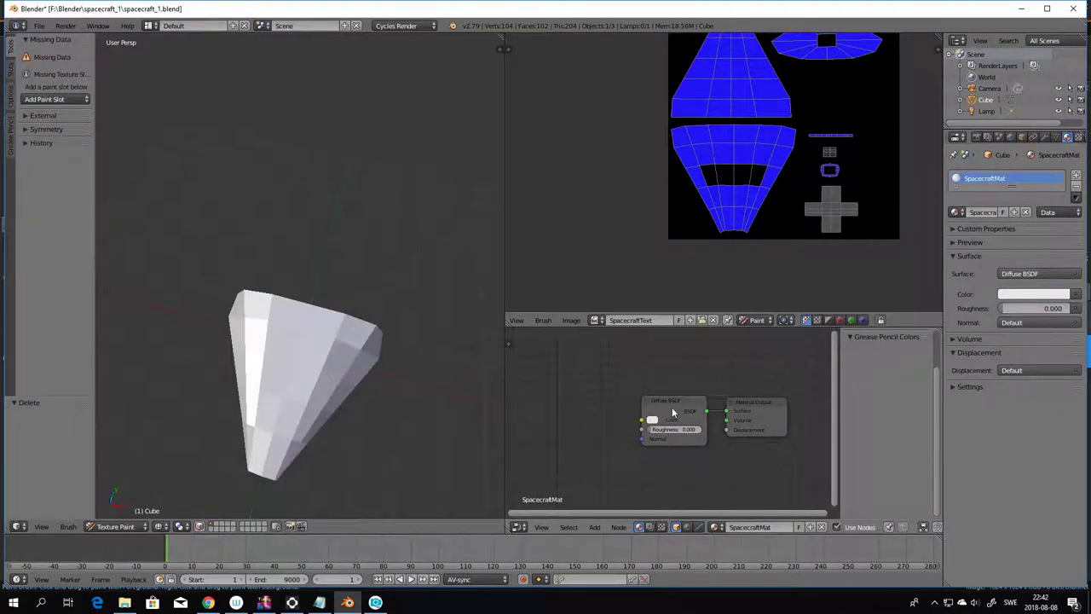
click(673, 413)
key(x)
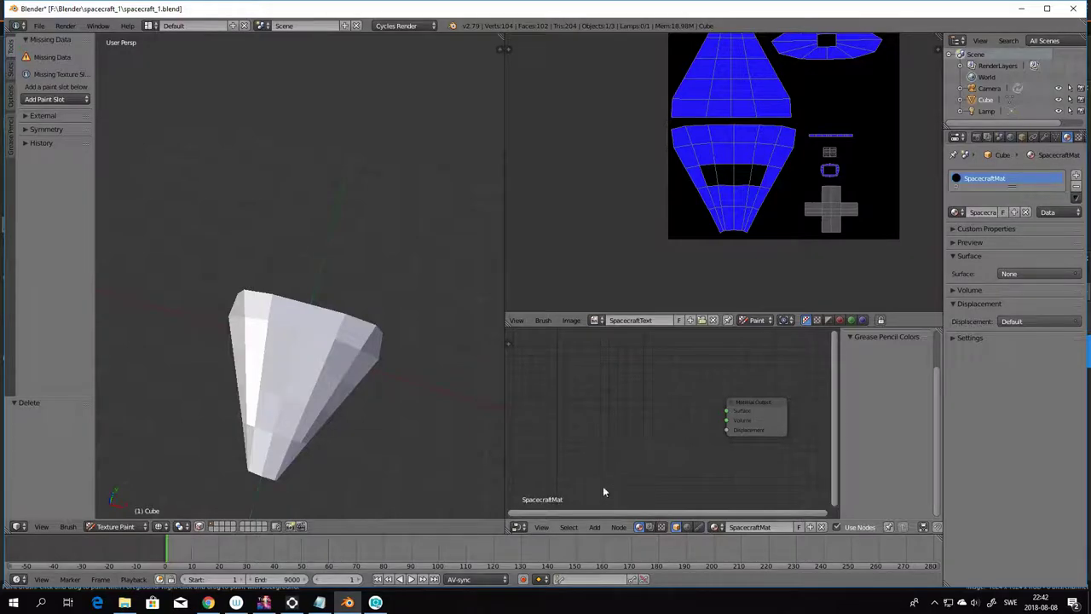
click(594, 526)
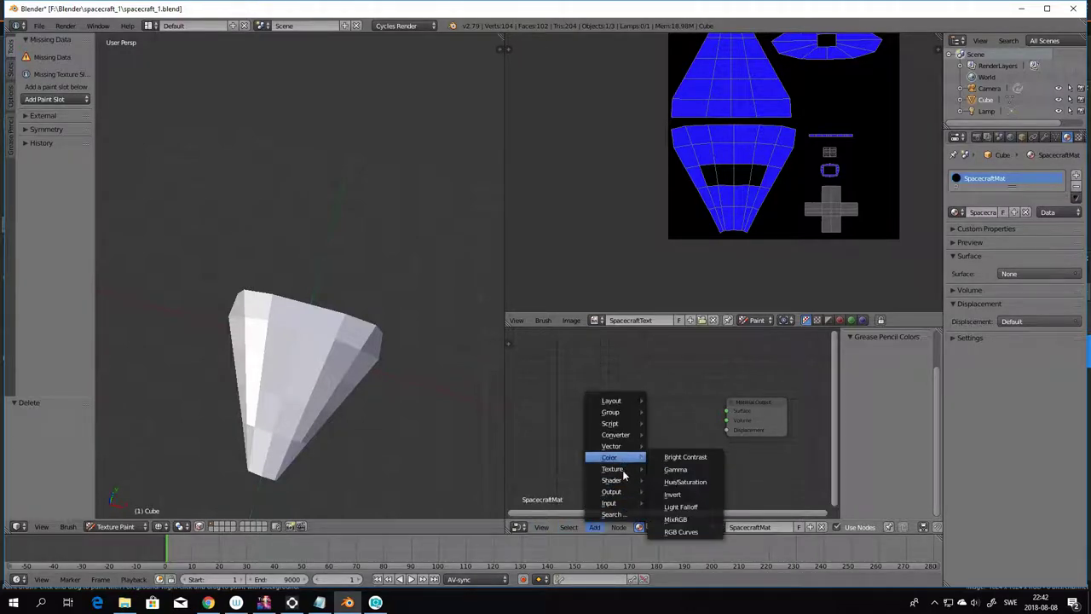
mouse_move(611, 479)
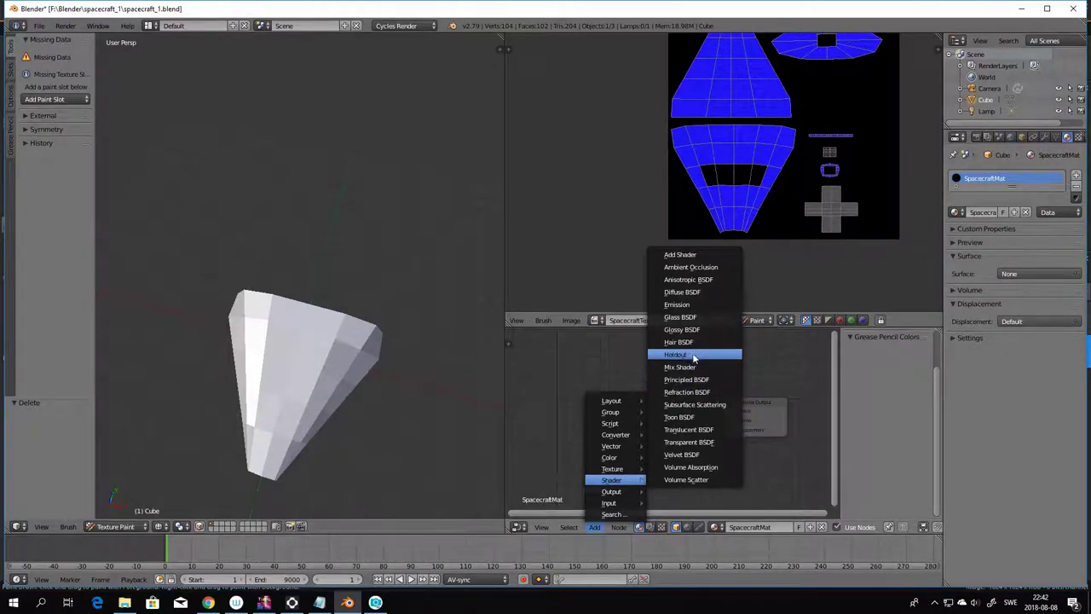
- Add a Principled BSDF node and connect its BSDF output to the Material Output Surface
click(695, 379)
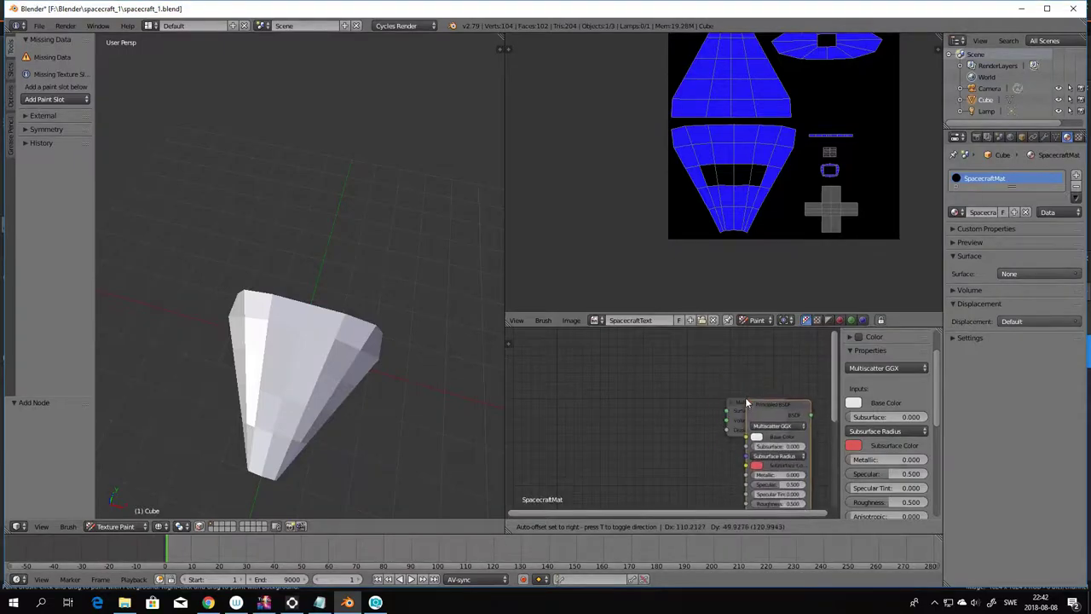
click(621, 352)
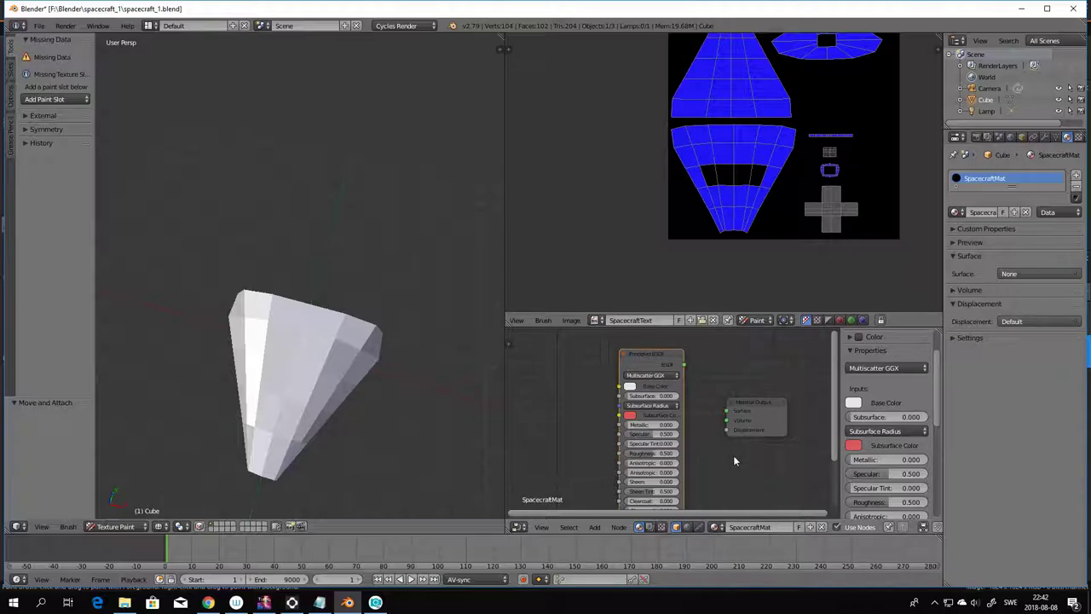
scroll(733, 465, down, 4)
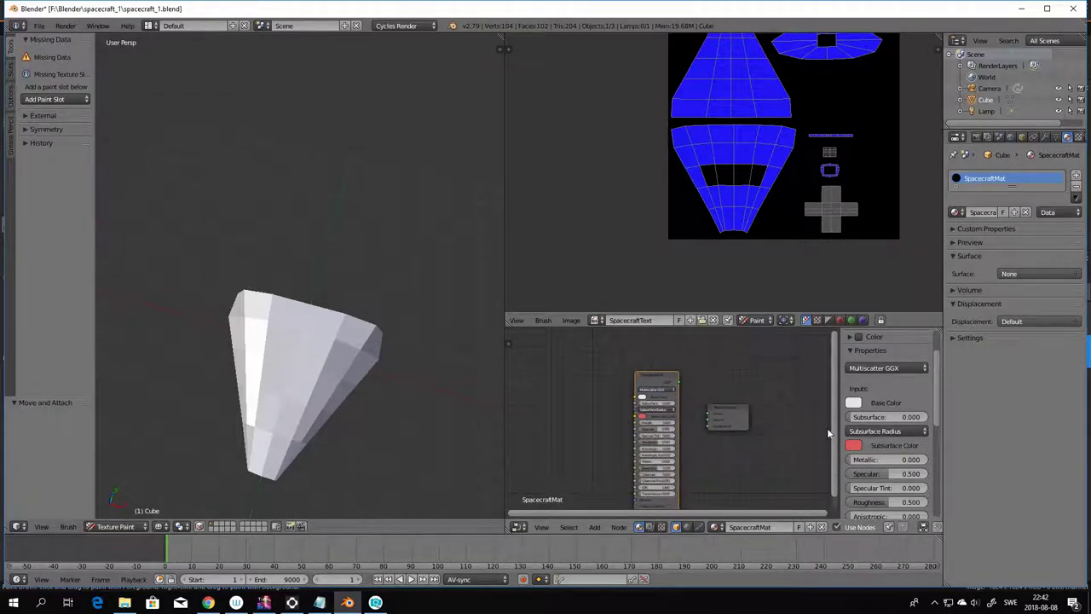
middle_drag(831, 478, 833, 455)
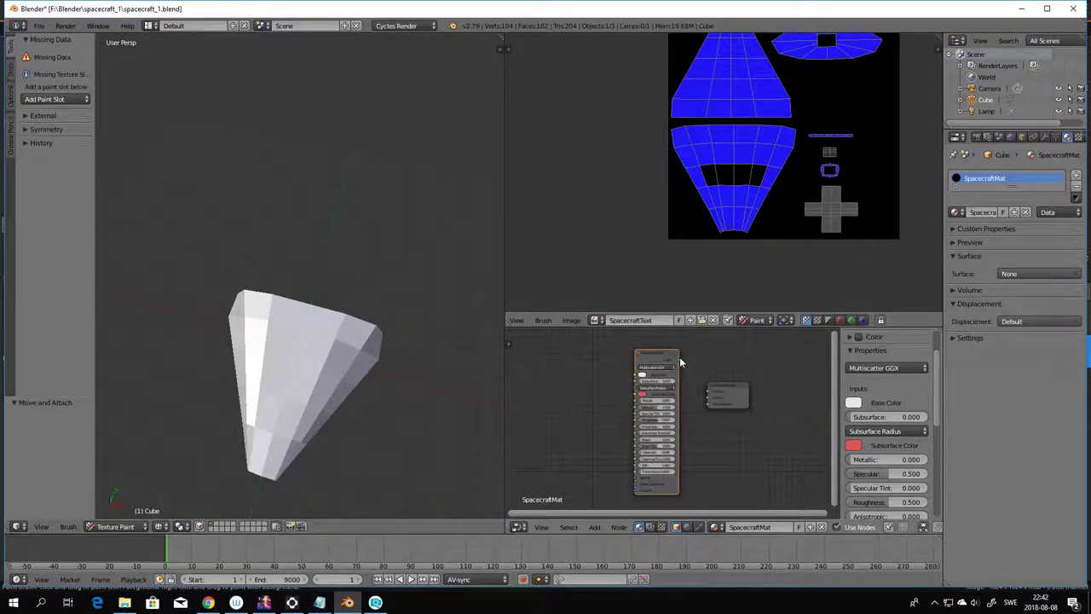
drag(677, 366, 709, 393)
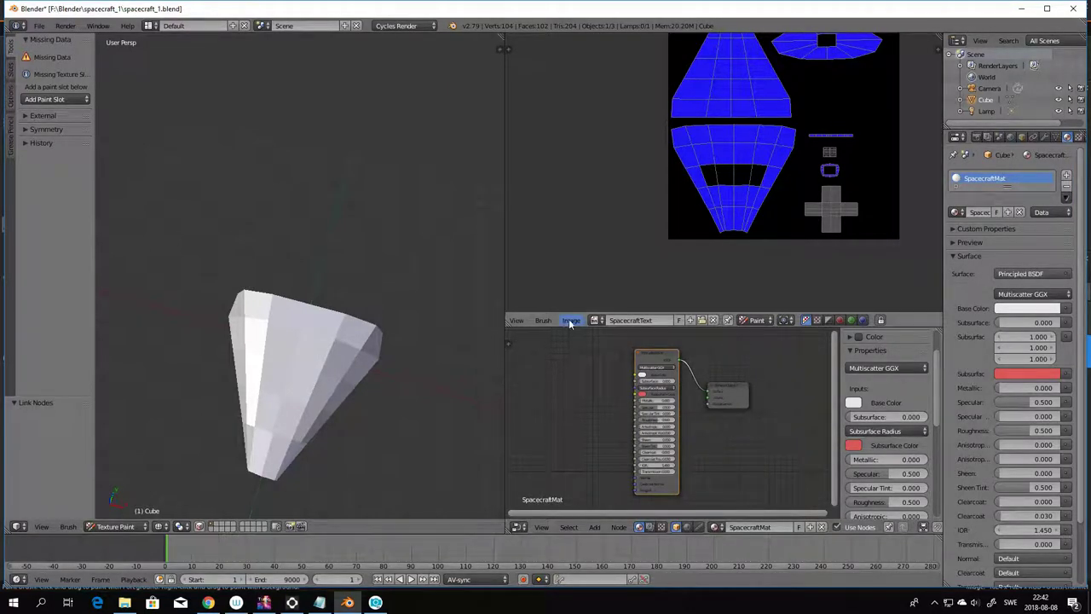
- Add an Image Texture using SpacecraftText and feed its Color into Base Color
click(594, 527)
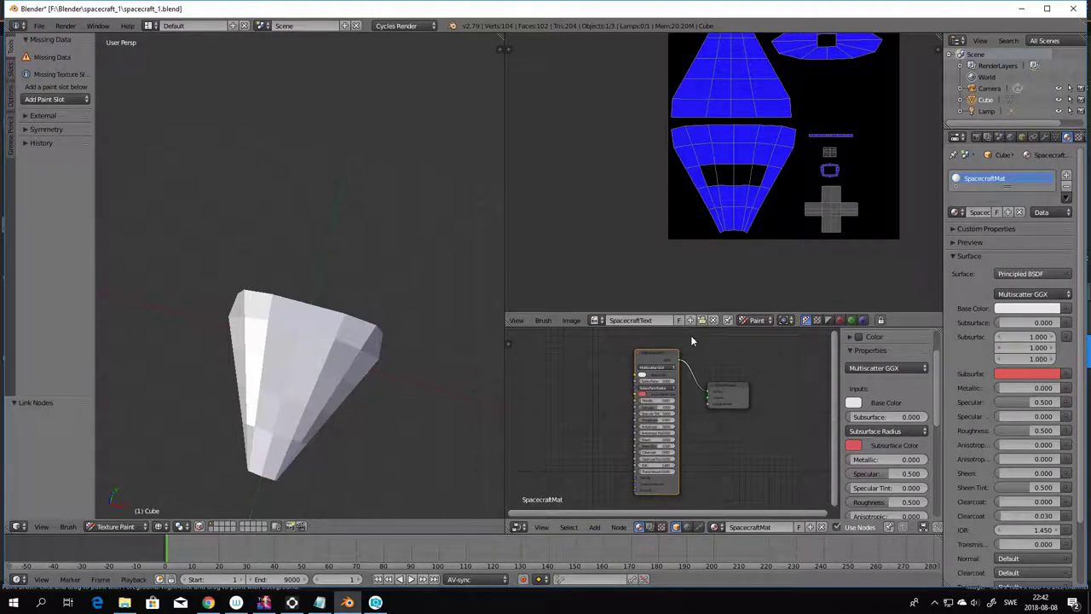
click(594, 527)
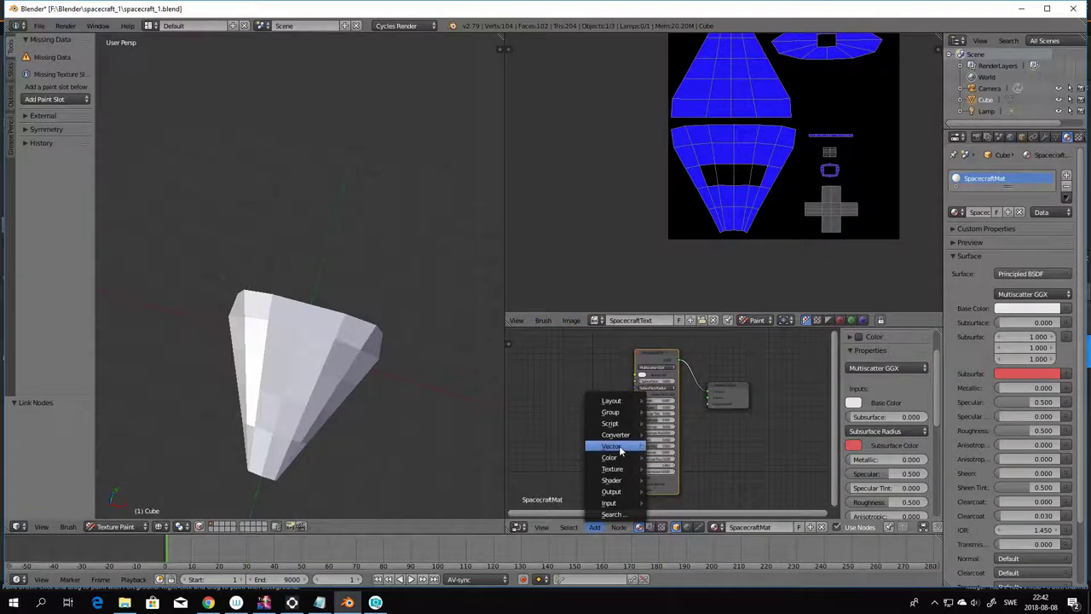
mouse_move(623, 452)
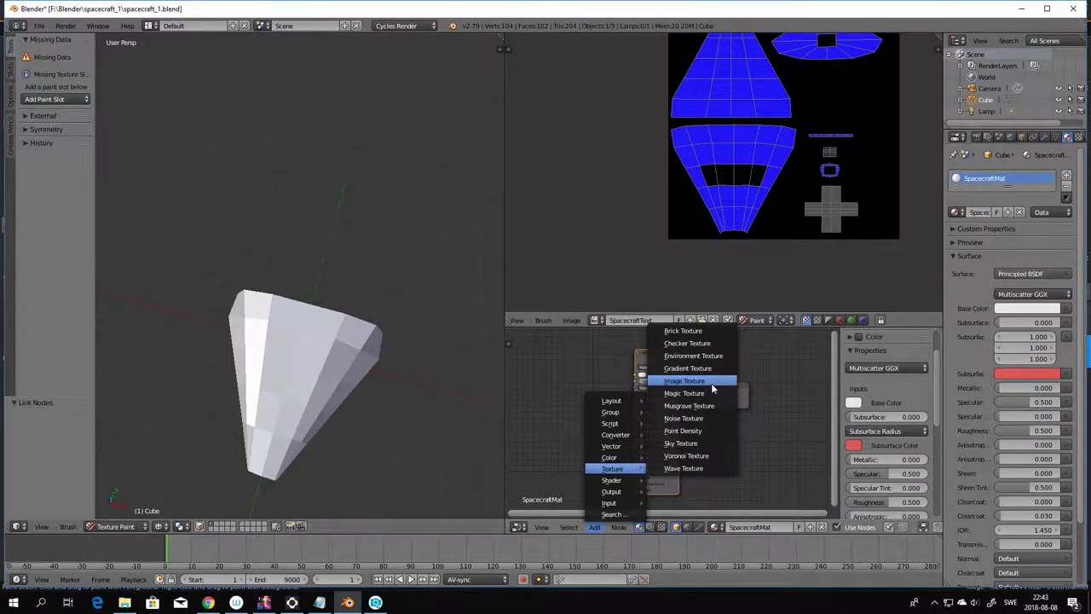
click(683, 380)
click(538, 365)
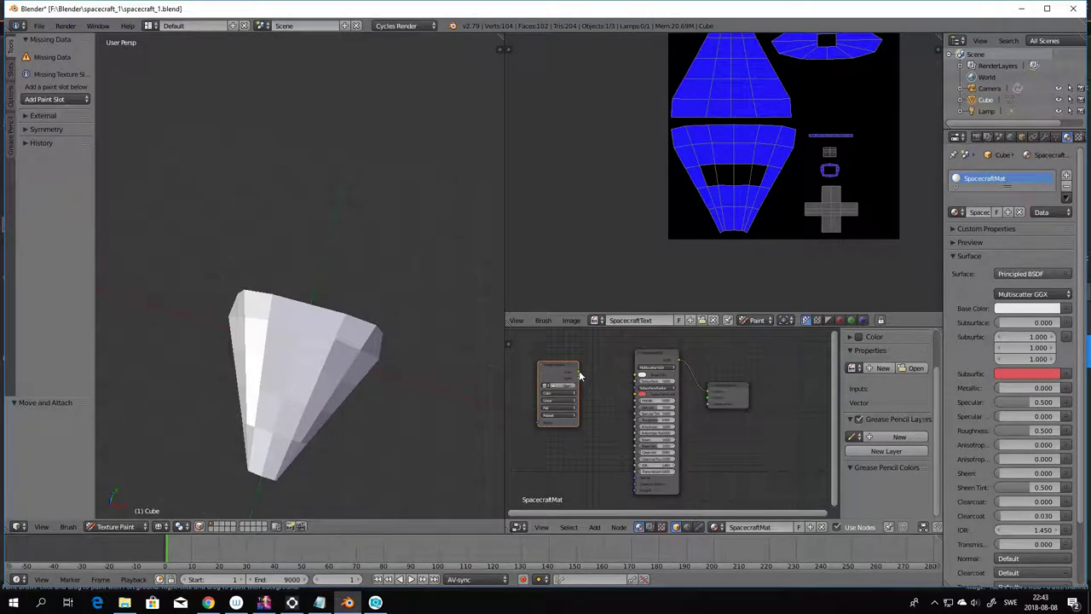
drag(580, 373, 631, 385)
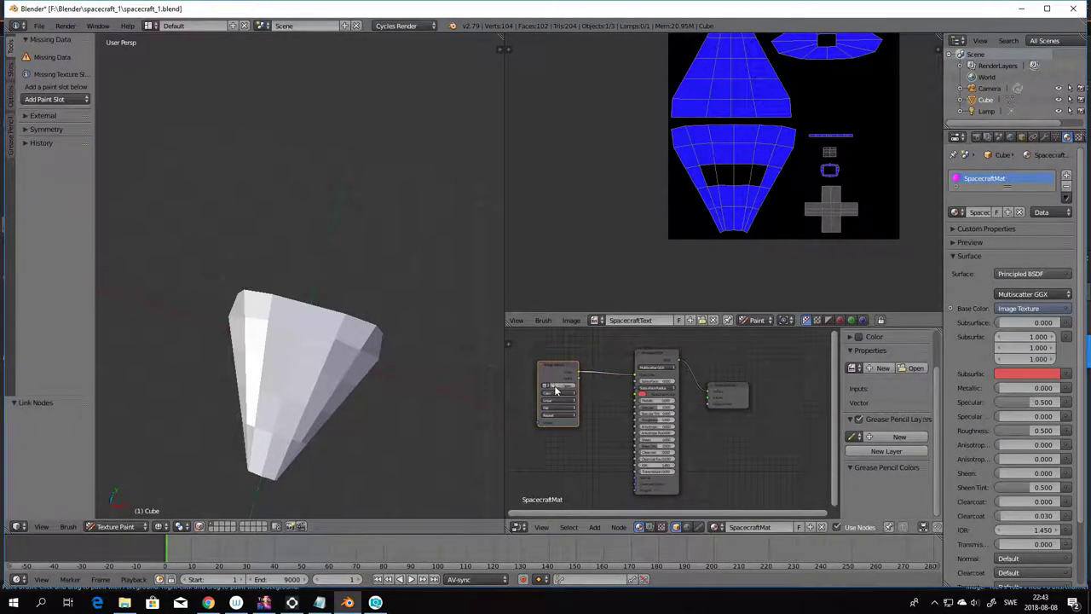
scroll(550, 387, up, 2)
middle_drag(537, 388, 620, 388)
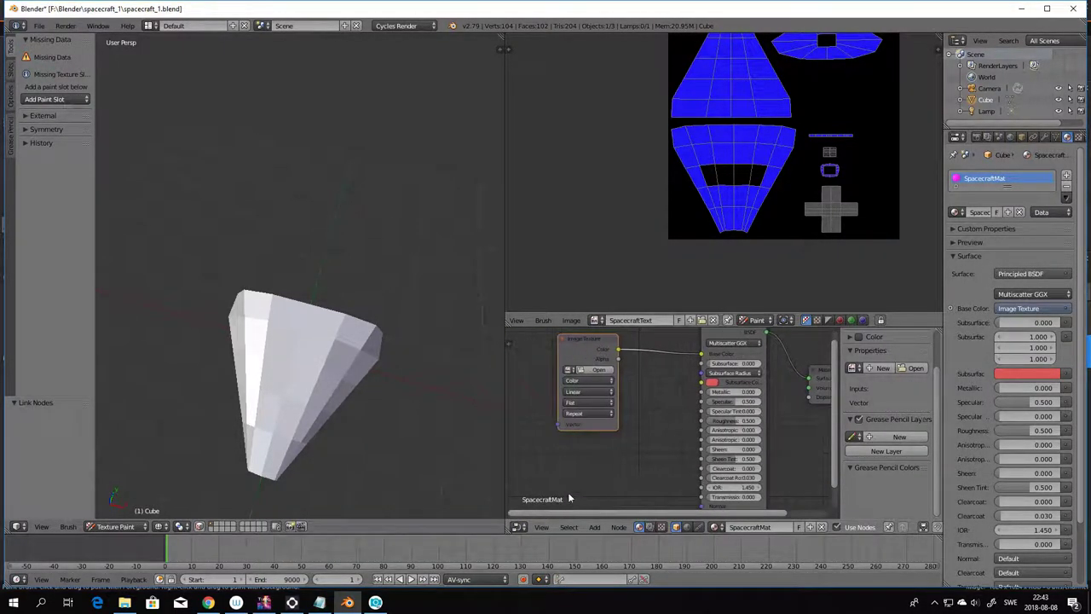
click(569, 369)
click(596, 386)
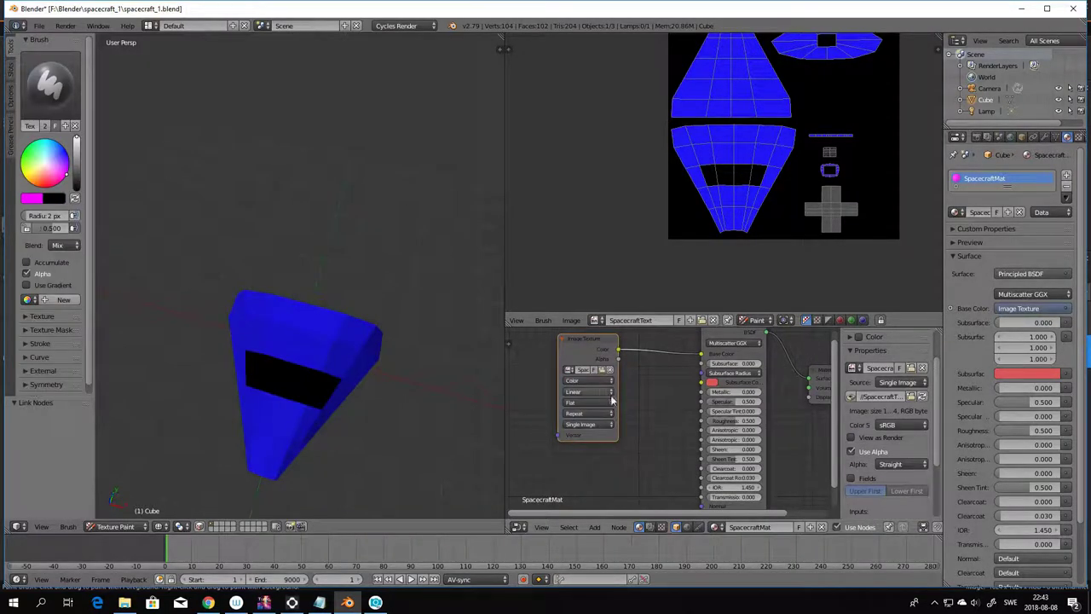
drag(831, 453, 838, 509)
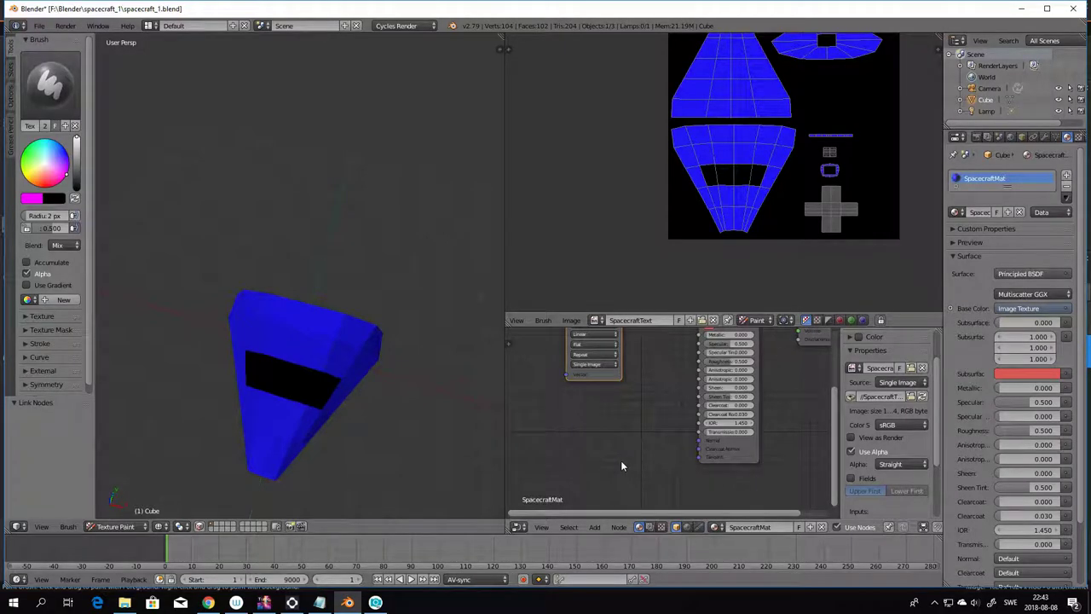
- Add a Normal Map node and link its Normal output to the Principled BSDF's Normal input
click(594, 527)
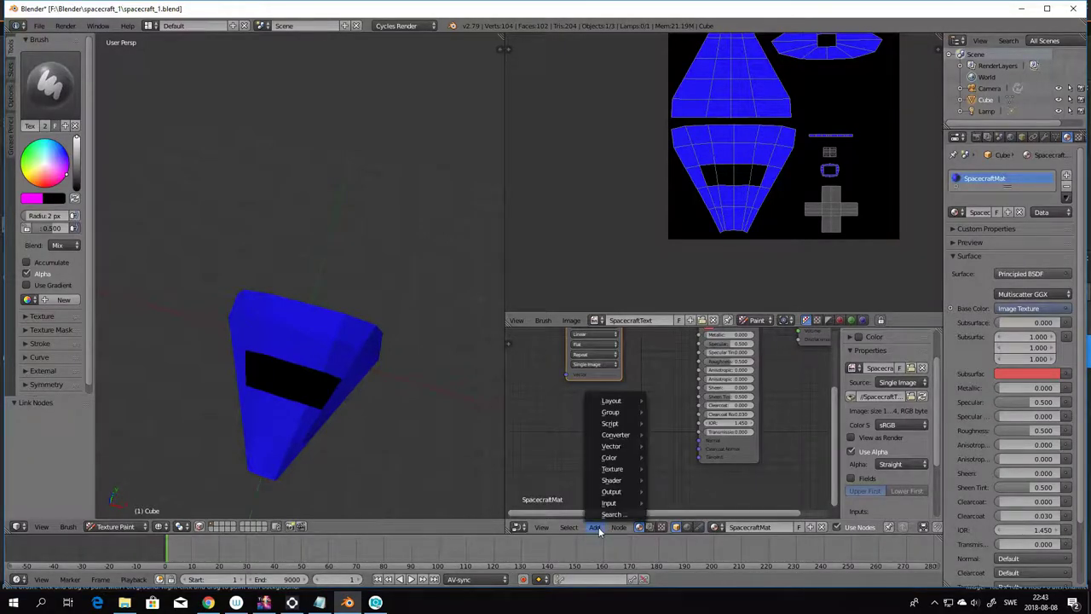
mouse_move(620, 506)
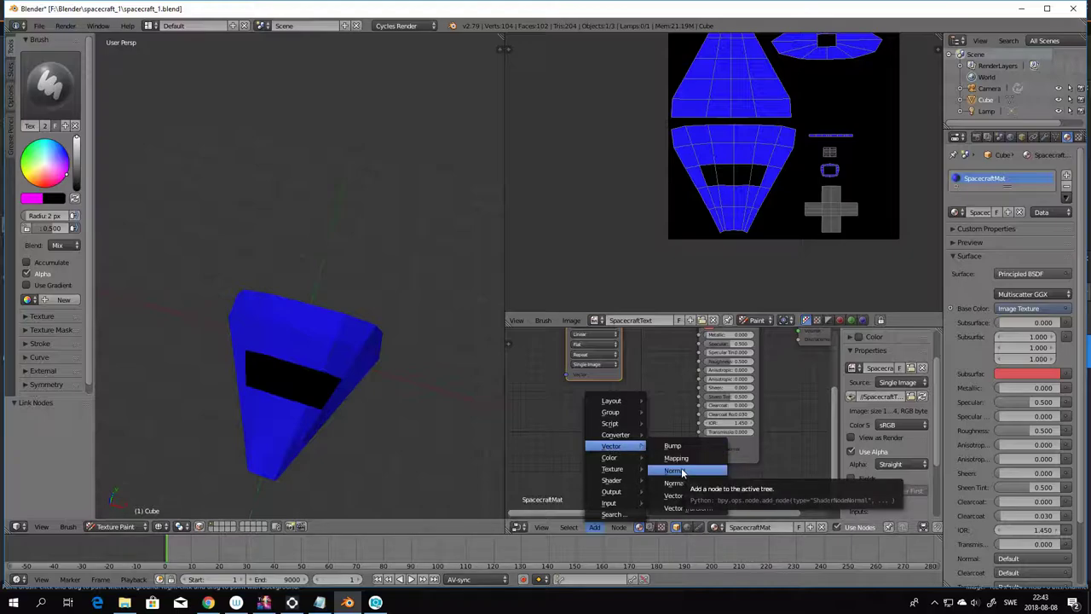
click(689, 483)
click(663, 440)
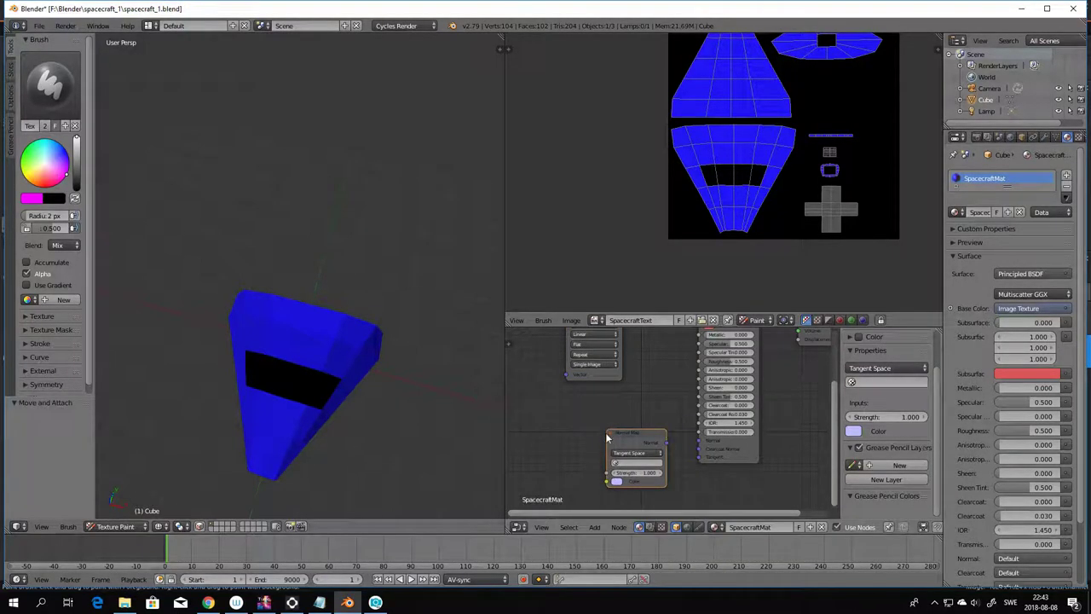
drag(664, 440, 699, 440)
drag(834, 443, 833, 498)
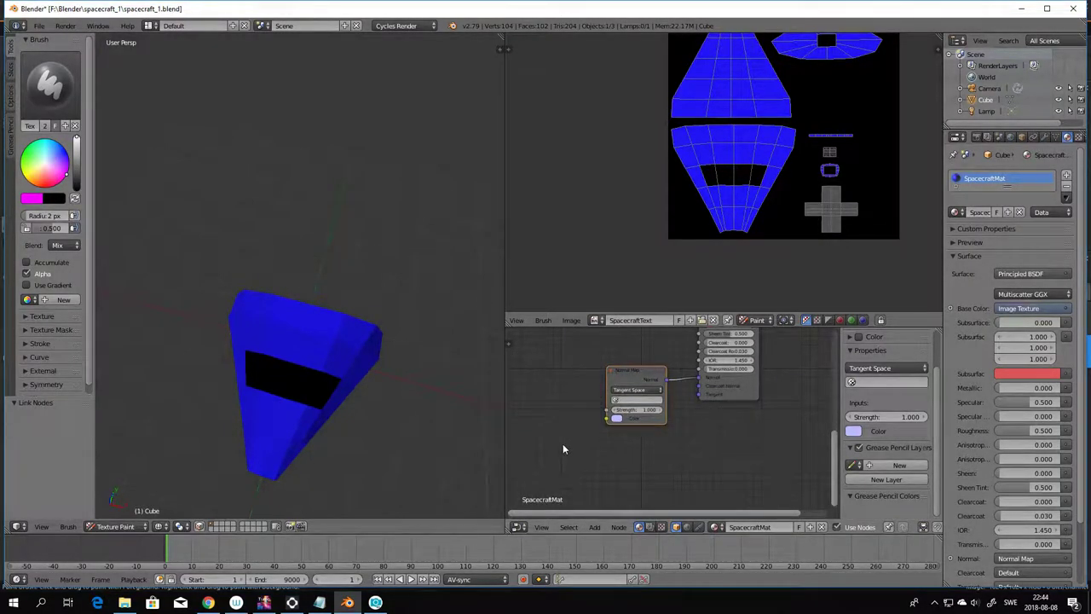
click(594, 526)
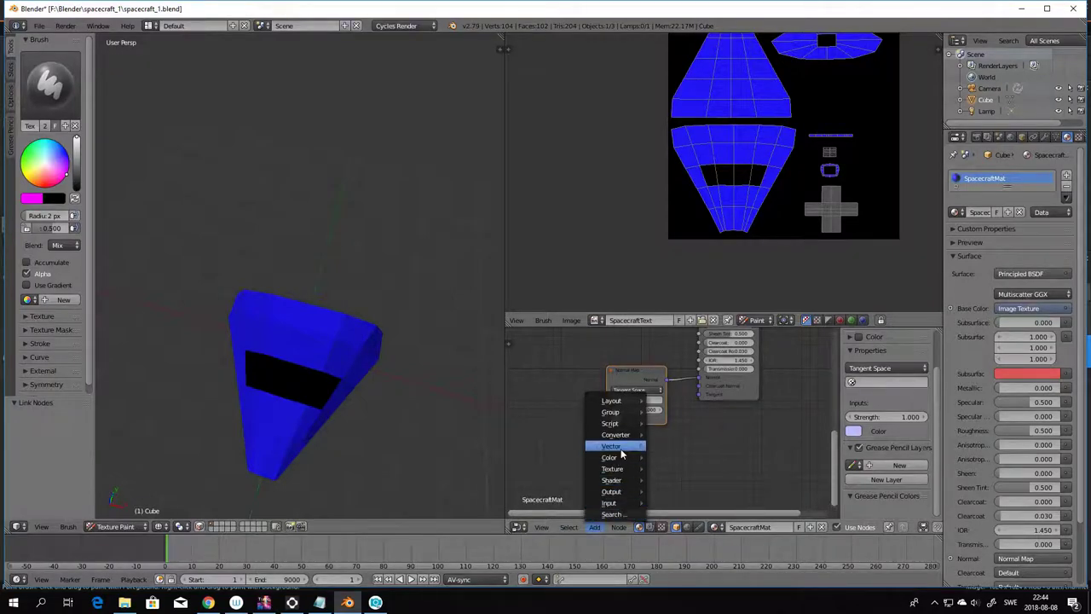
mouse_move(615, 470)
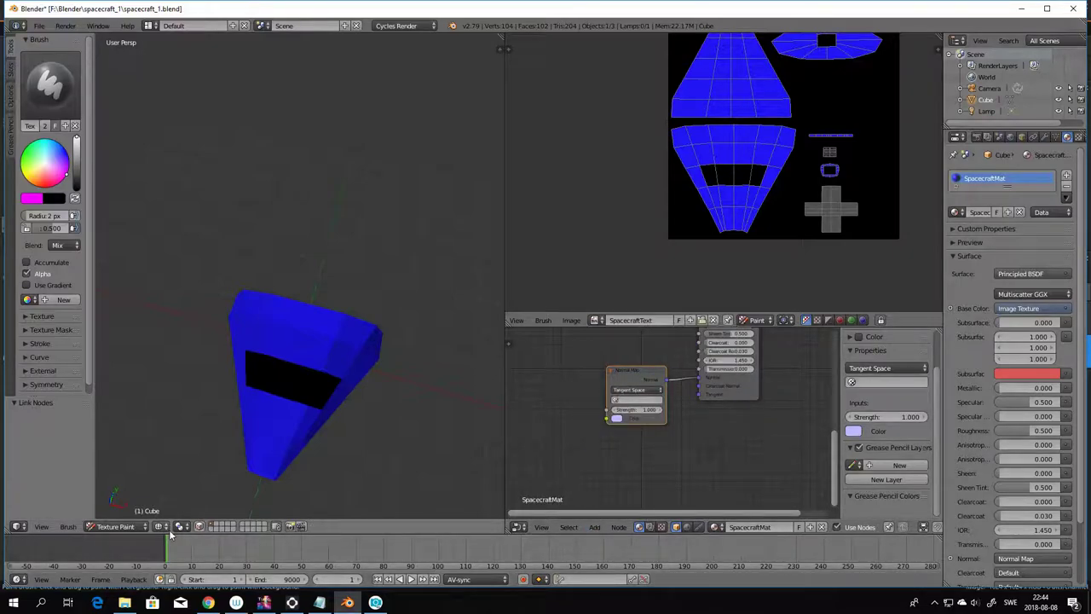
- Return to Object Mode and cycle viewport shading through Solid and Texture to Rendered
click(119, 526)
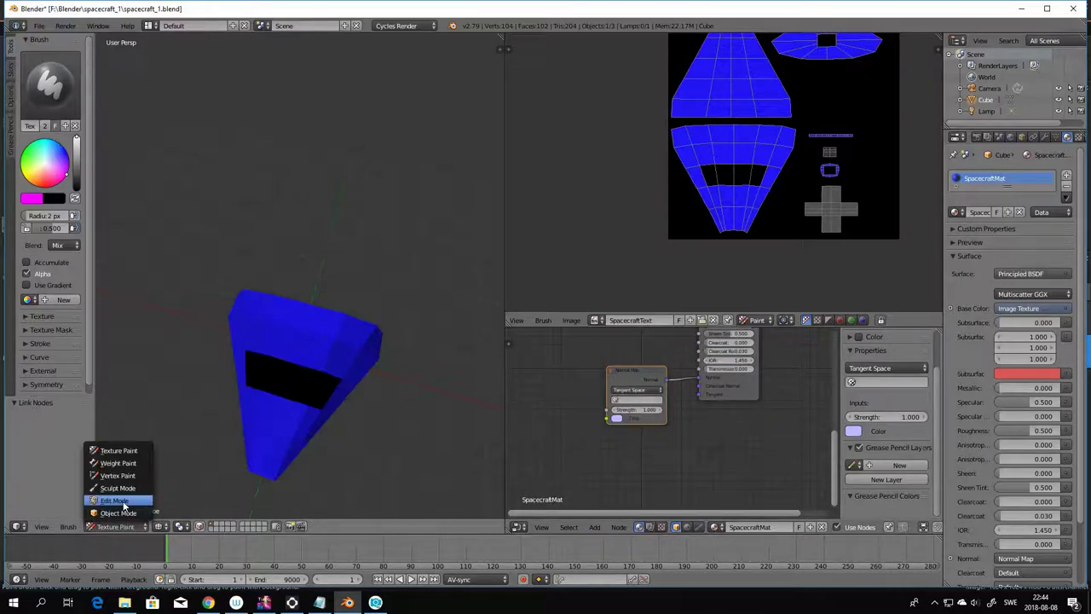
click(123, 514)
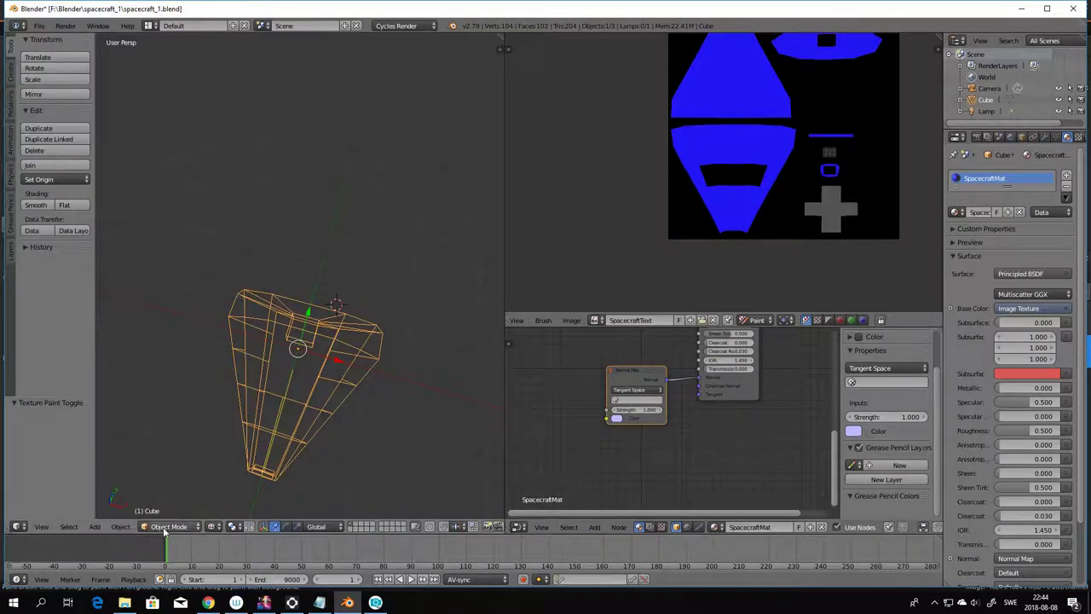
click(215, 525)
click(231, 488)
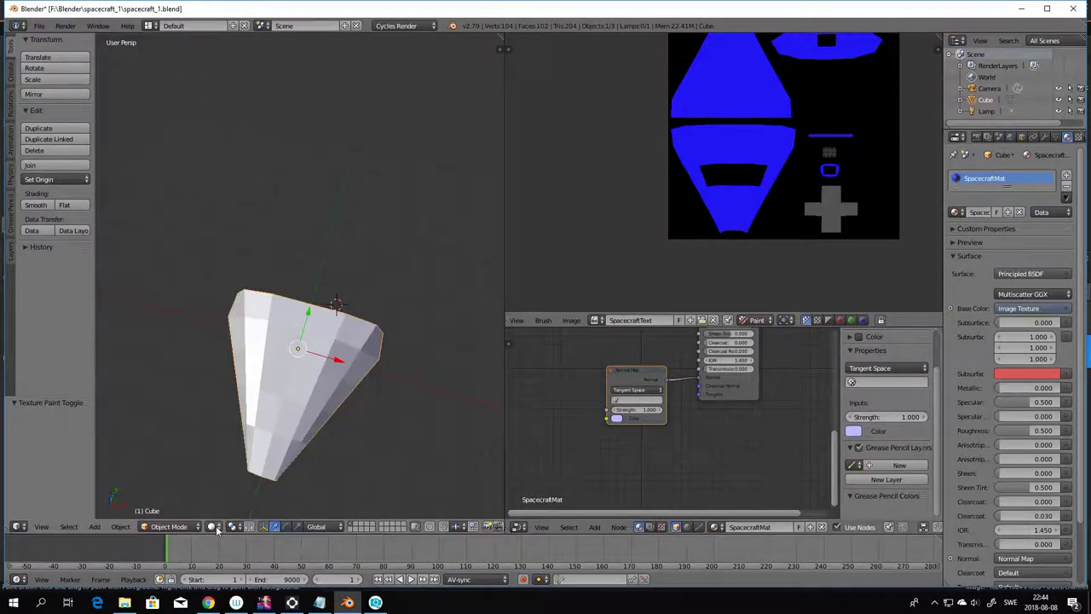
click(221, 529)
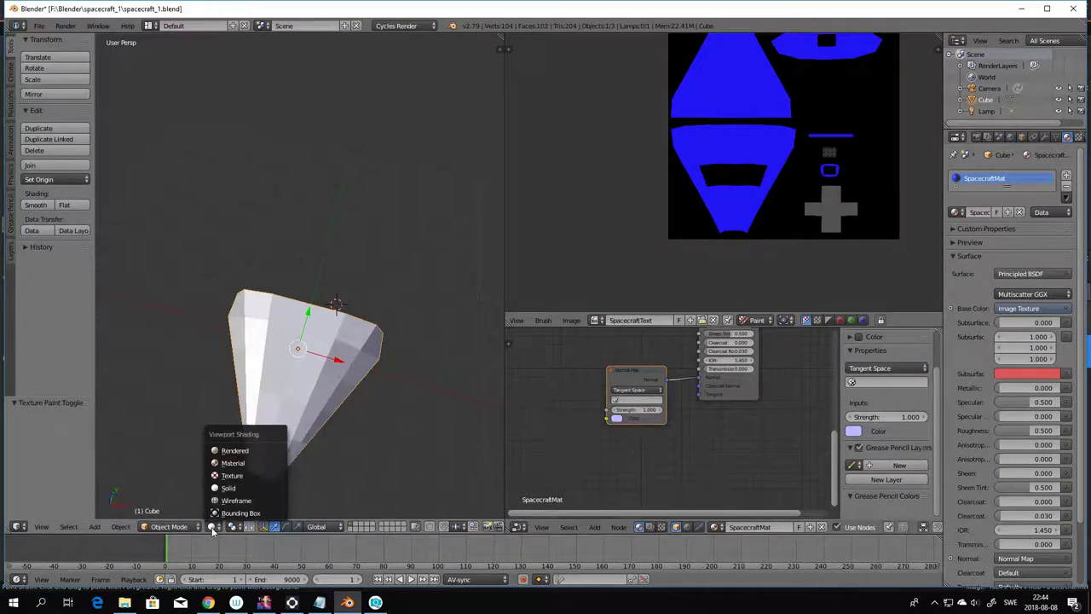
click(237, 476)
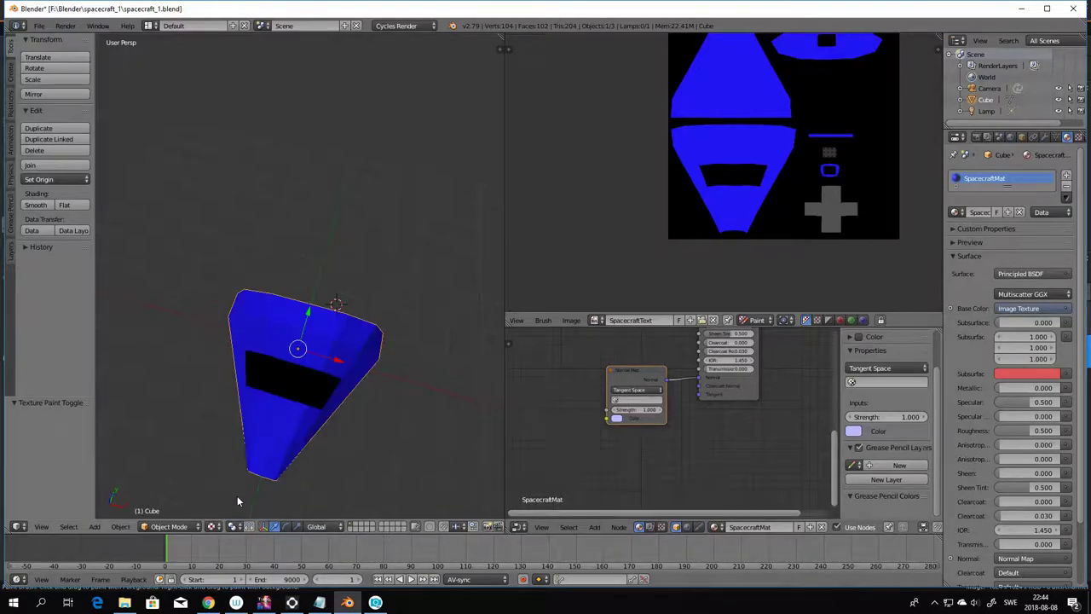
click(211, 525)
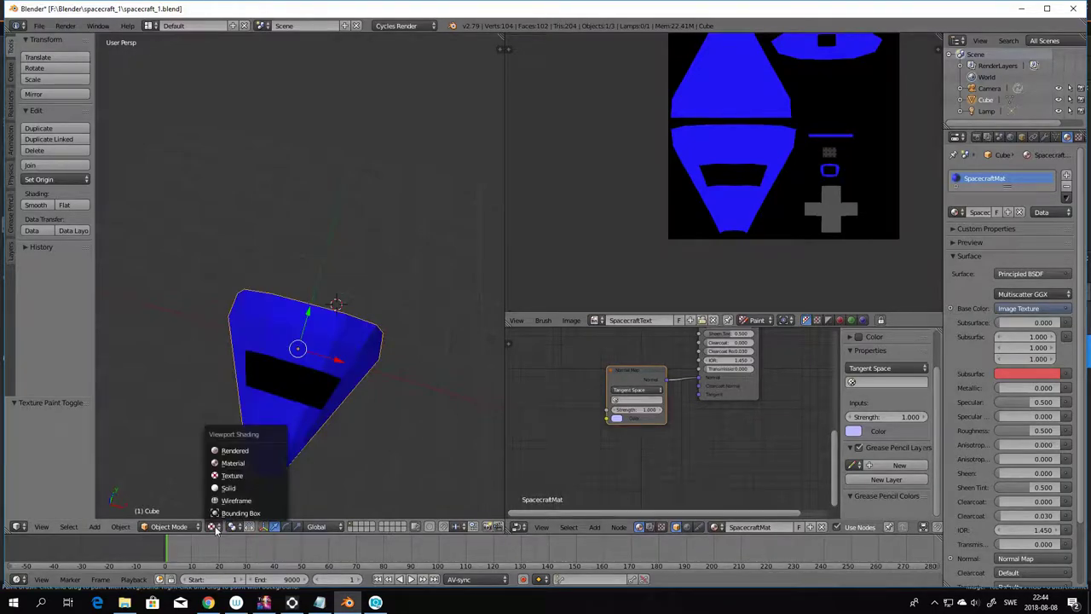
click(240, 452)
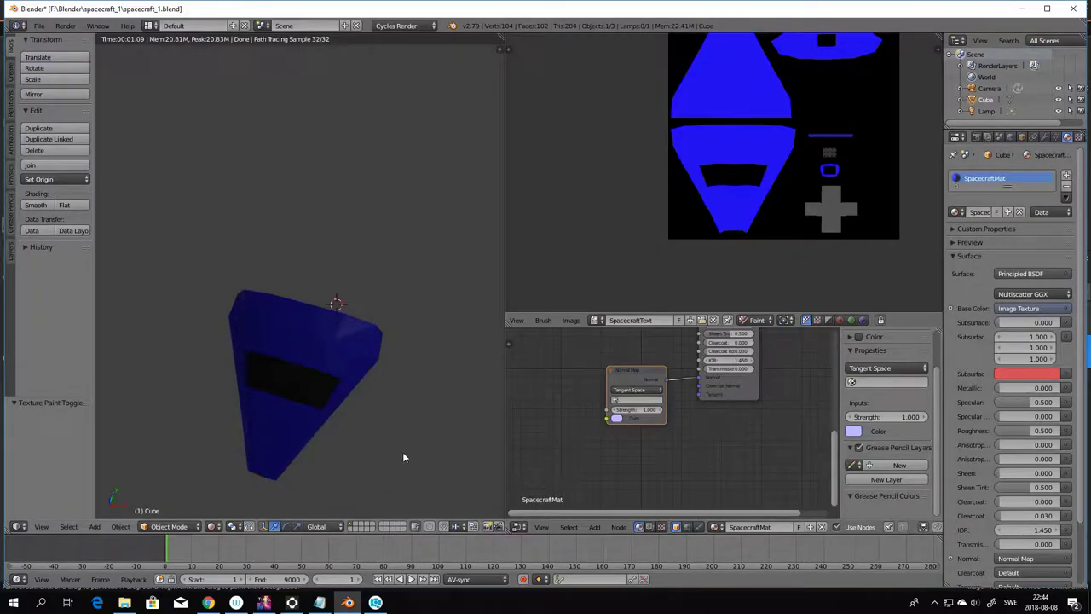
- Pan the node view and add an Image Texture node from Add > Texture
scroll(761, 474, up, 1)
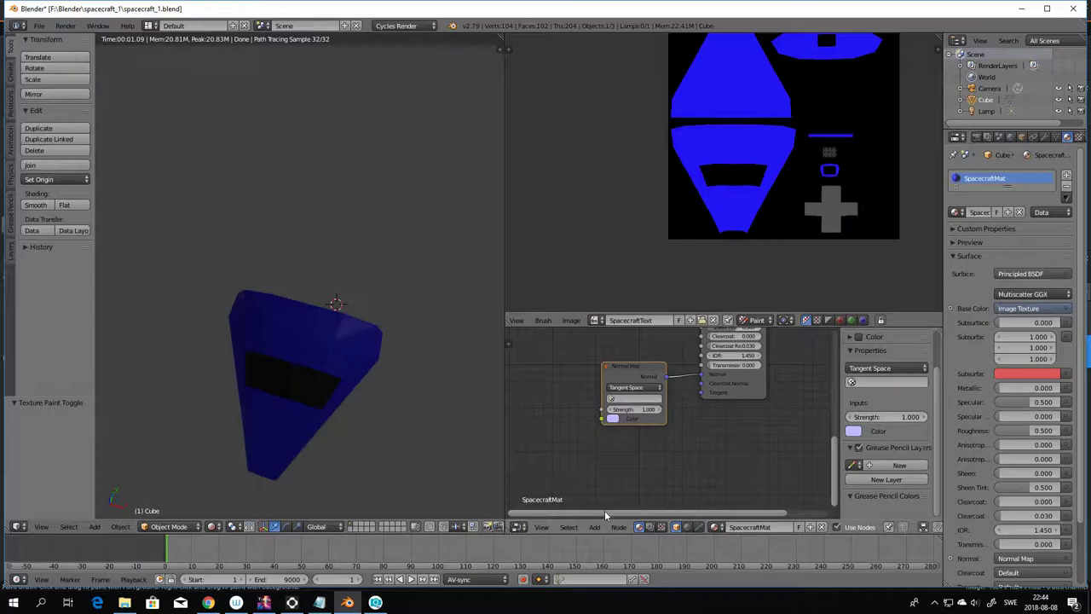
ctrl+scroll(588, 511, left, 2)
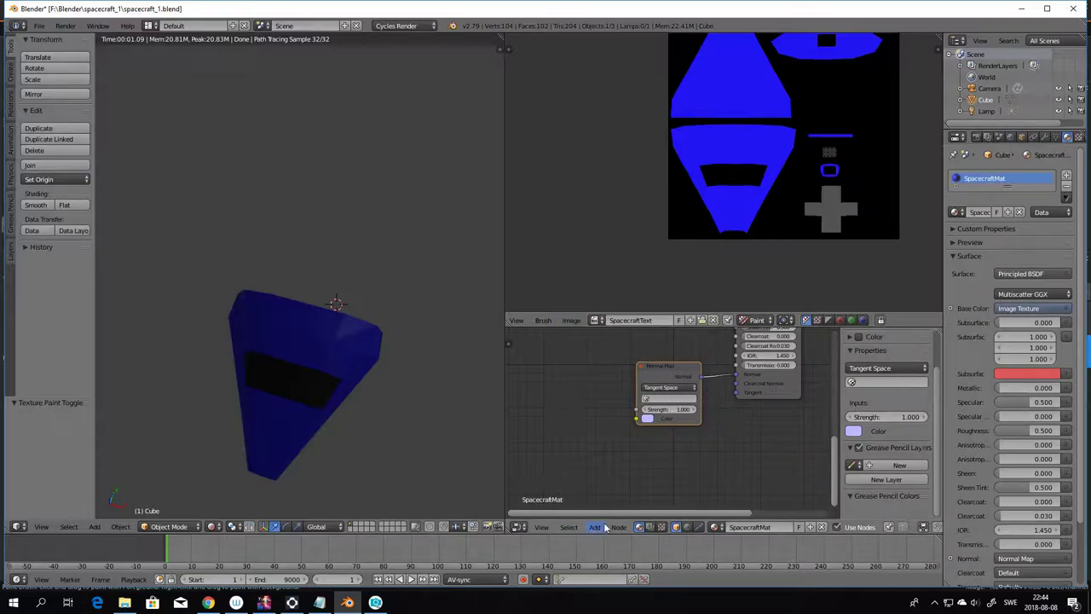
scroll(662, 451, down, 2)
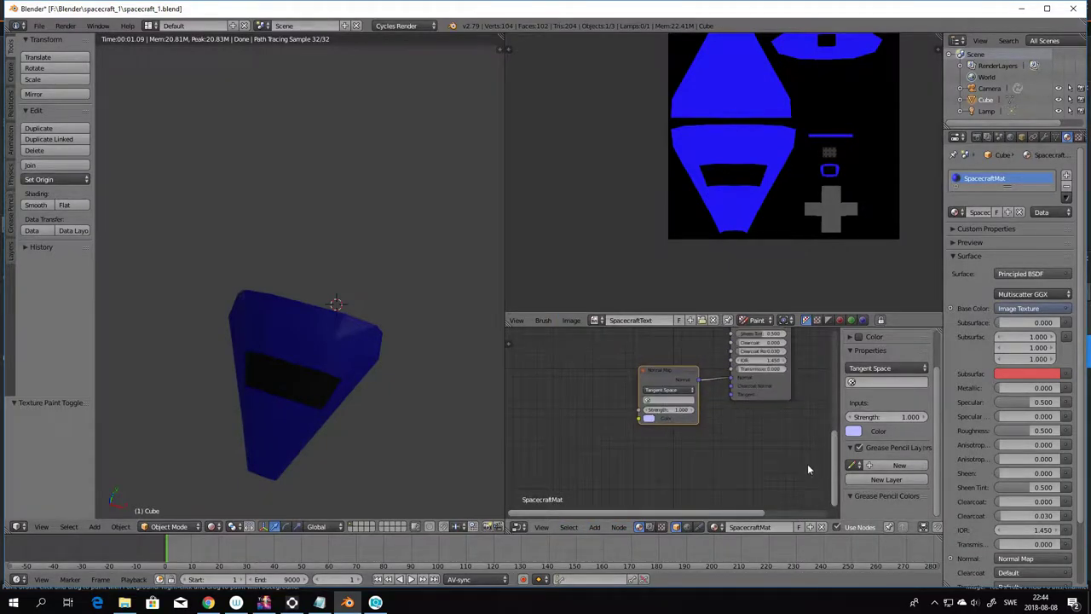
click(594, 527)
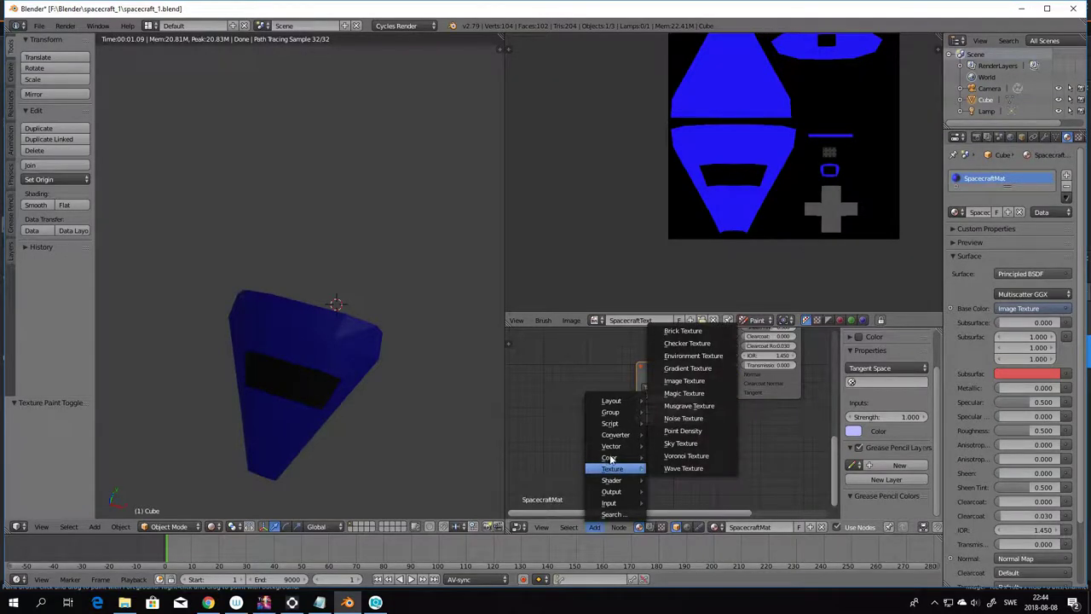
mouse_move(610, 446)
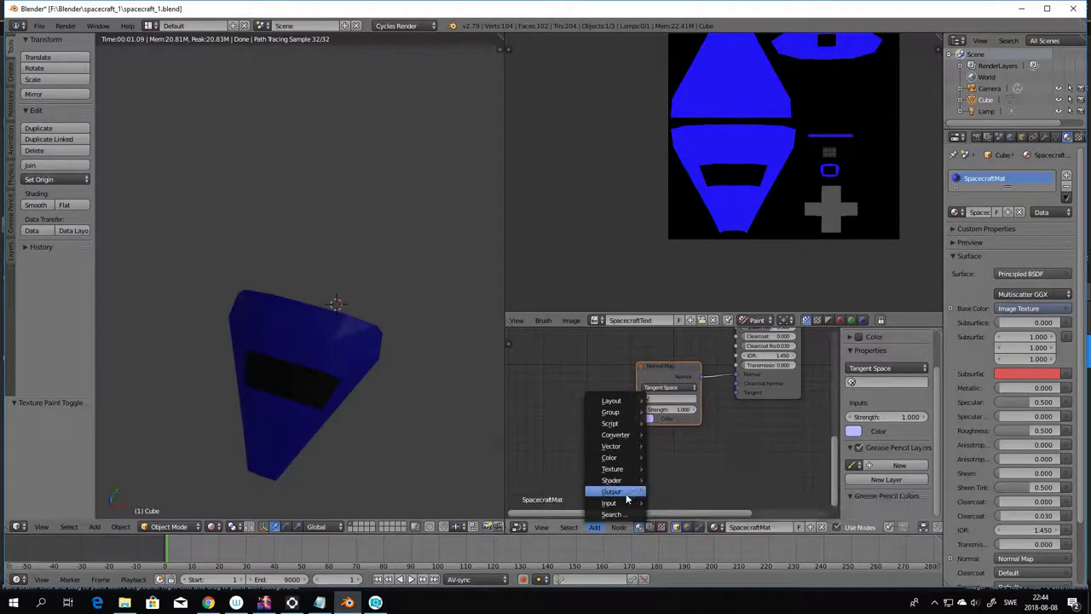
mouse_move(628, 485)
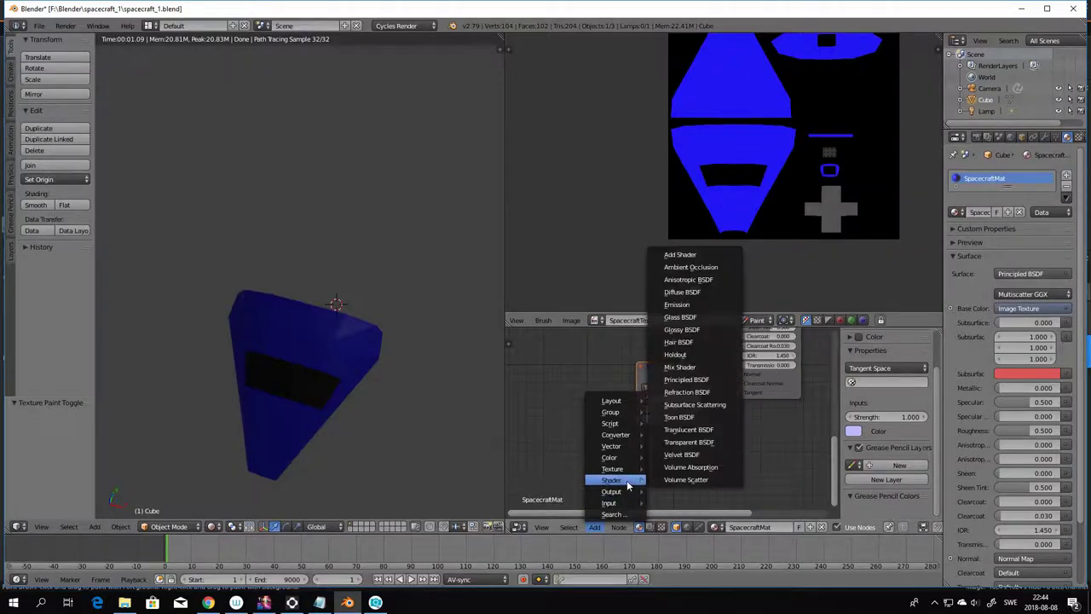
mouse_move(621, 447)
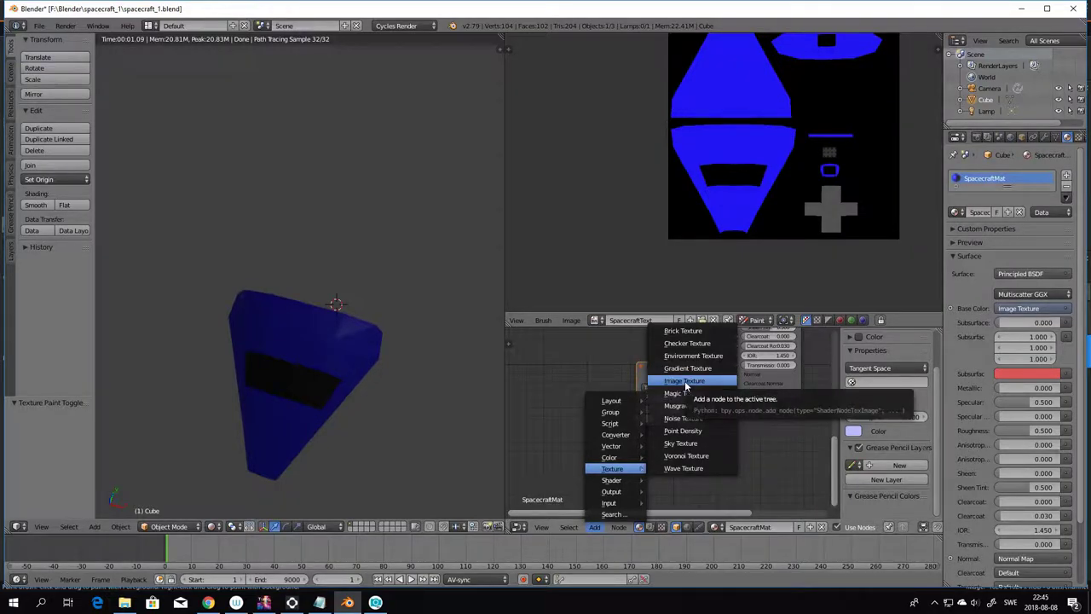
click(685, 381)
- Place the Image Texture, load SpacecraftText_Normal.png, and link its Color into the Normal Map
click(550, 375)
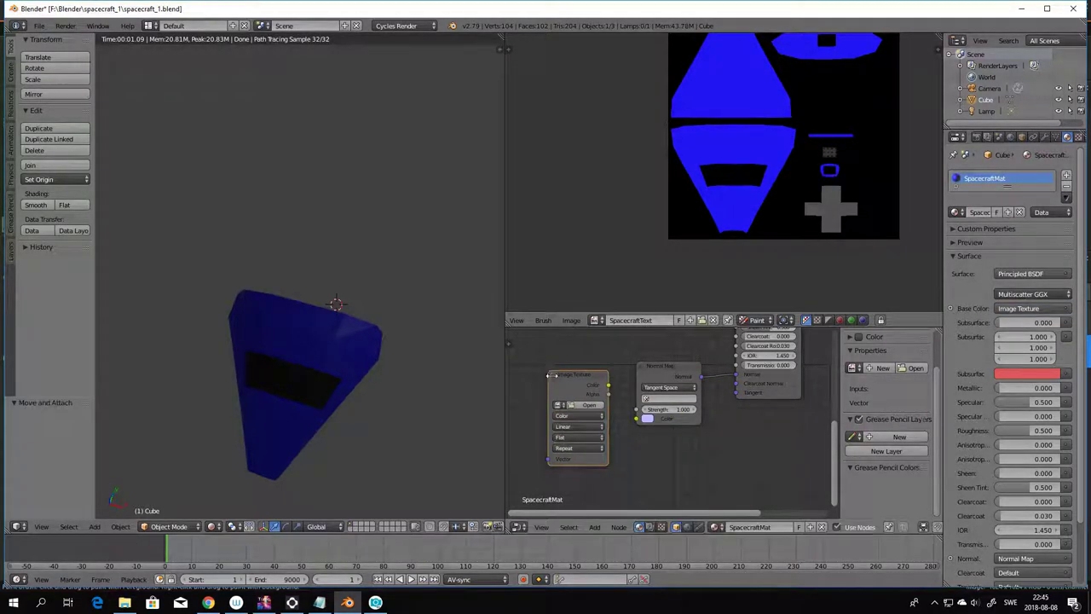
click(588, 404)
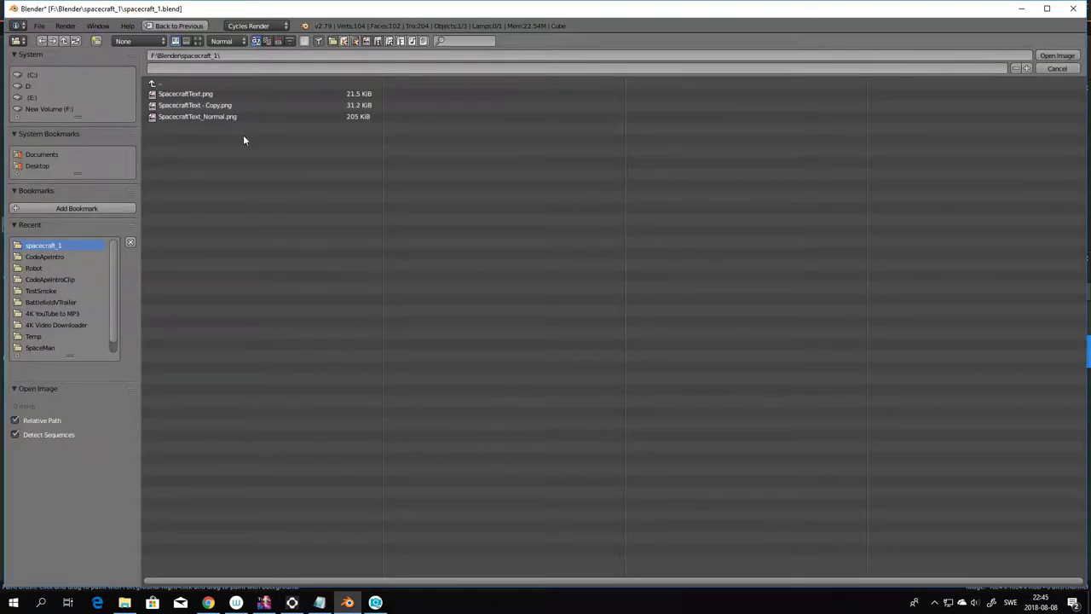
click(225, 117)
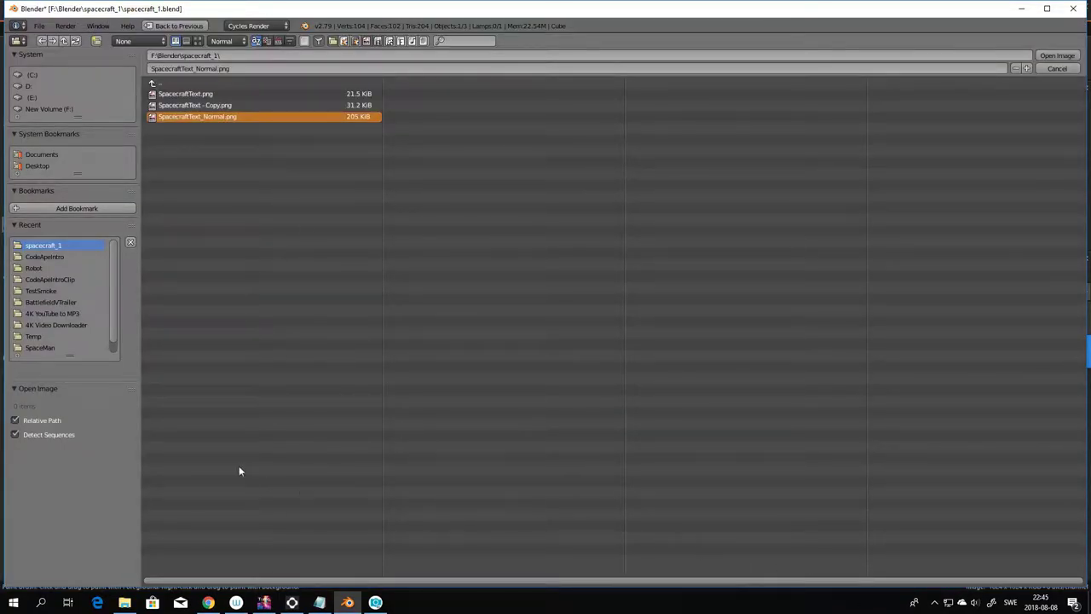
click(1057, 56)
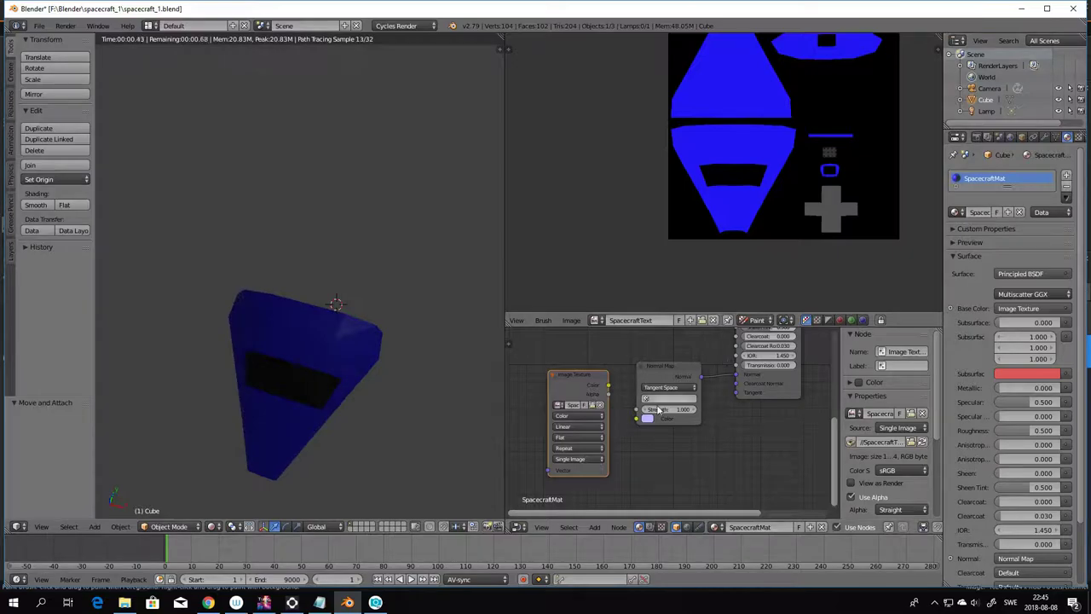
drag(608, 385, 636, 419)
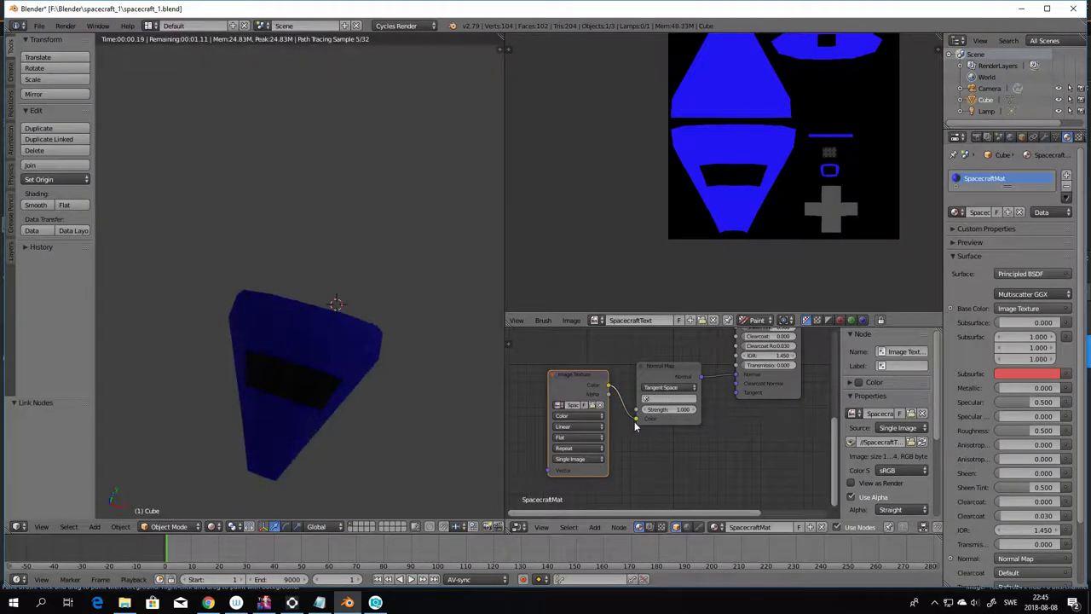
middle_drag(363, 463, 382, 448)
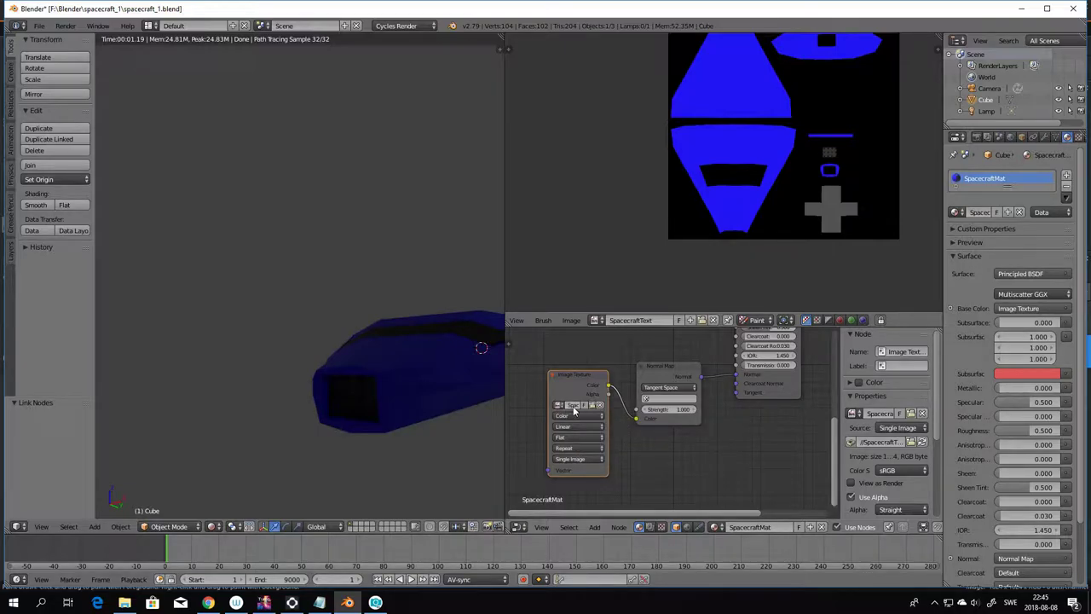
- Set the Normal Map UV to UVMap and reconnect its Normal output to the Principled BSDF
double_click(575, 406)
click(653, 398)
click(652, 413)
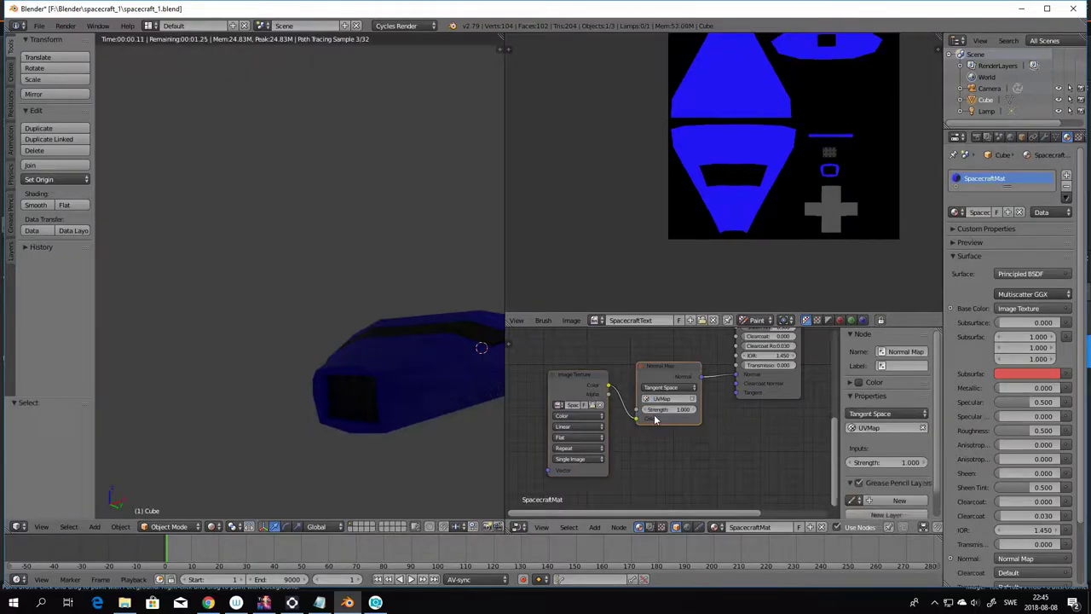
middle_drag(445, 468, 199, 66)
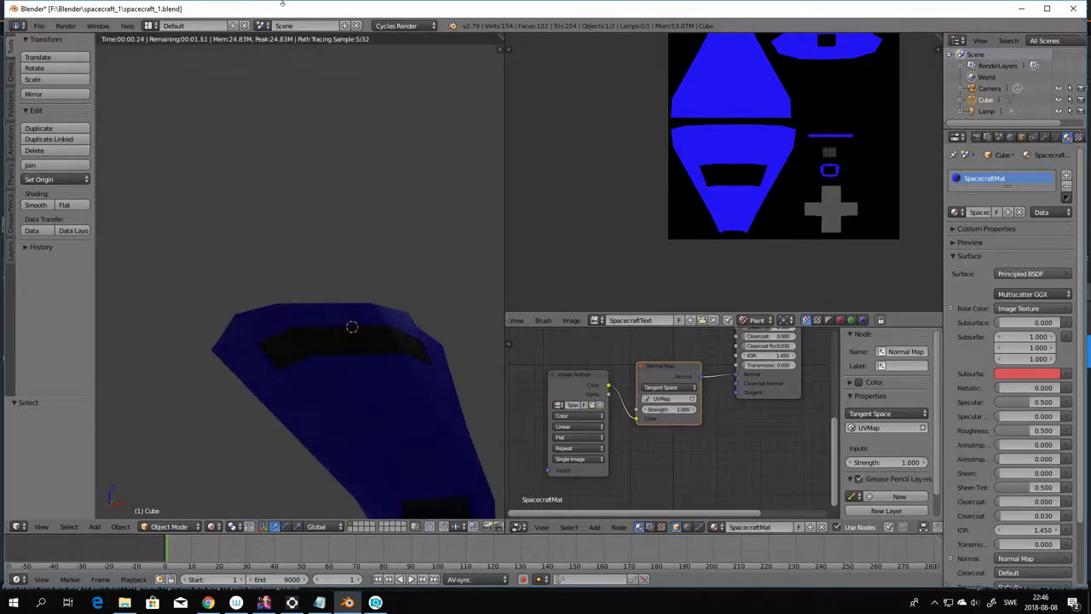
middle_drag(353, 168, 376, 230)
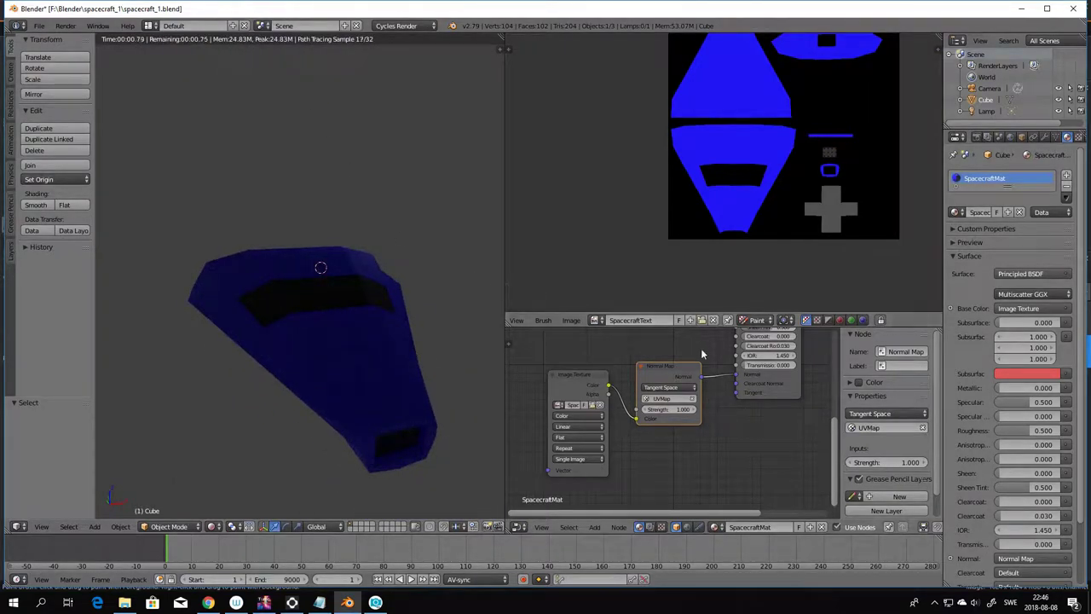
drag(736, 377, 710, 391)
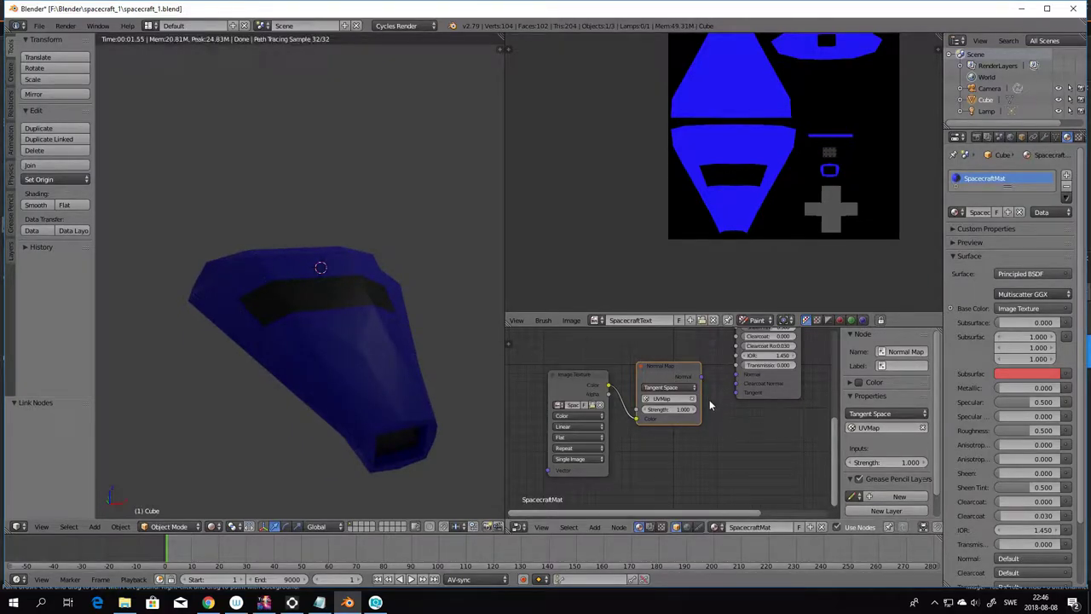
drag(701, 376, 736, 376)
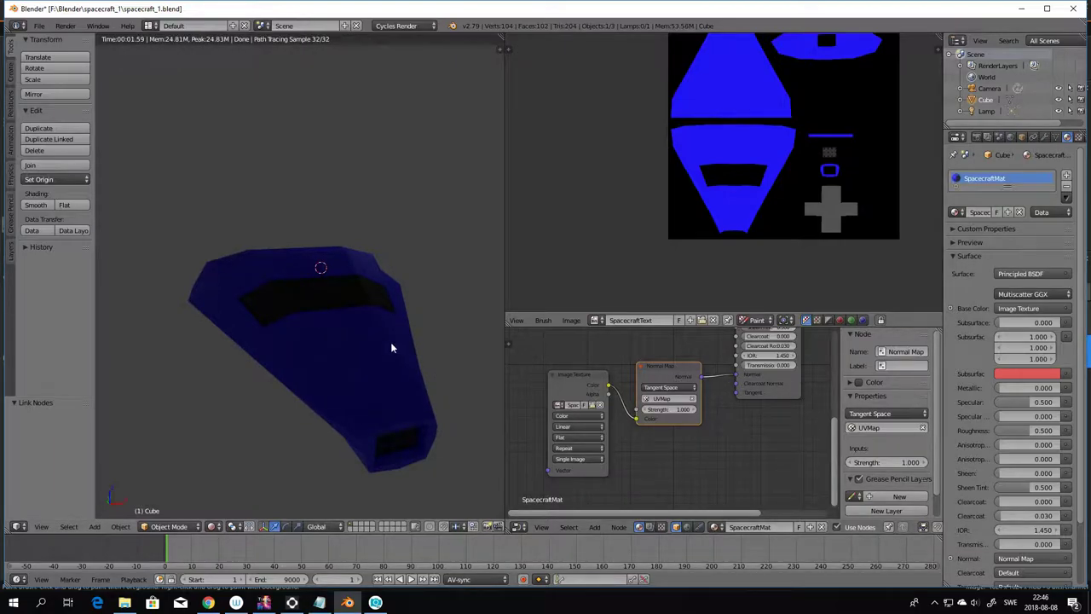
key(KP_1)
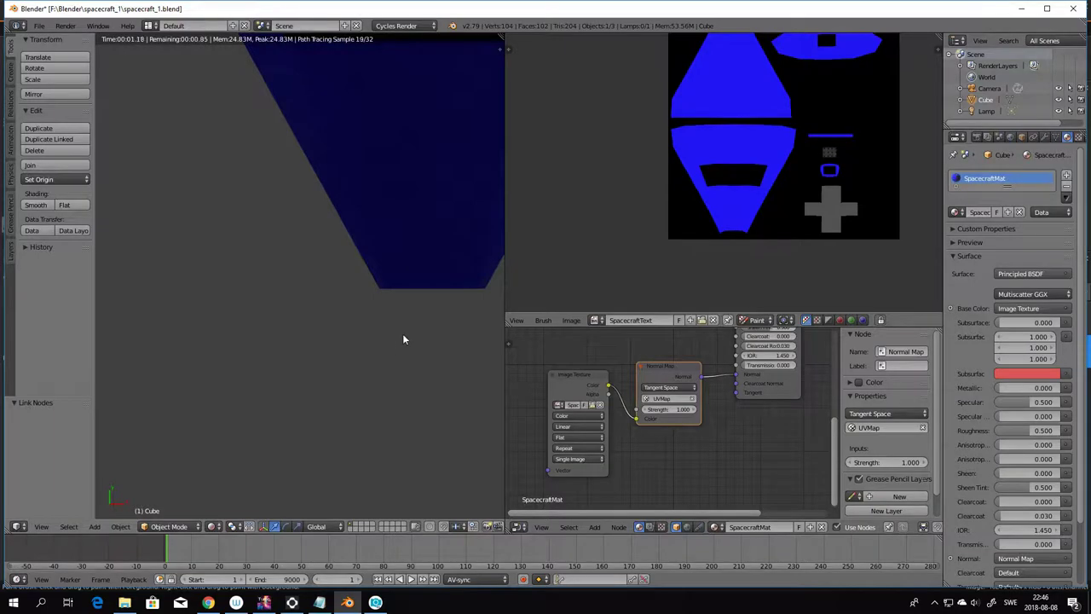
scroll(402, 337, down, 5)
shift+middle_drag(431, 224, 449, 381)
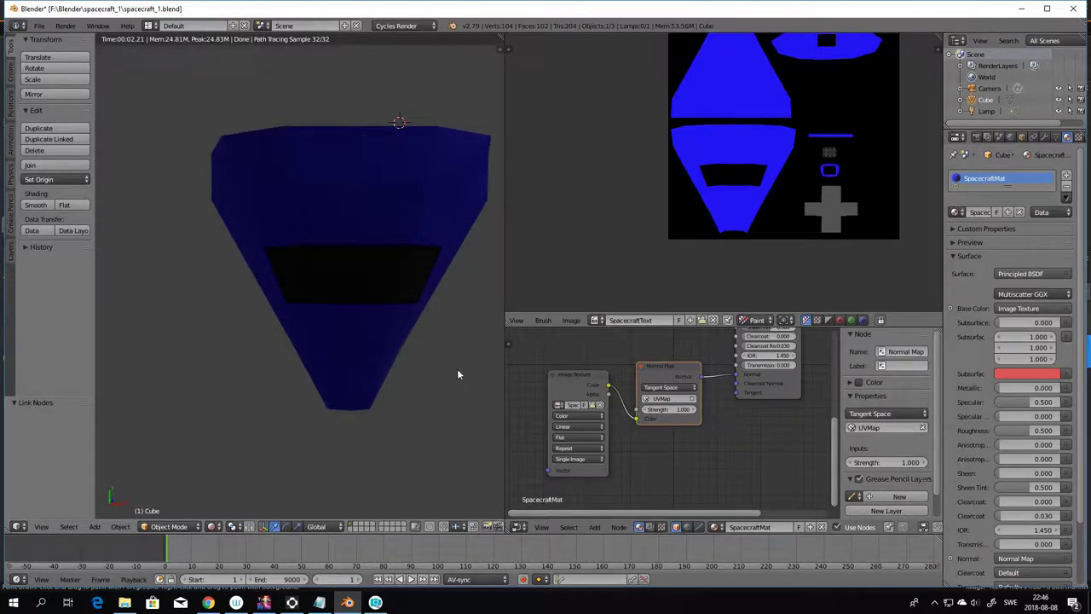
middle_drag(456, 373, 423, 366)
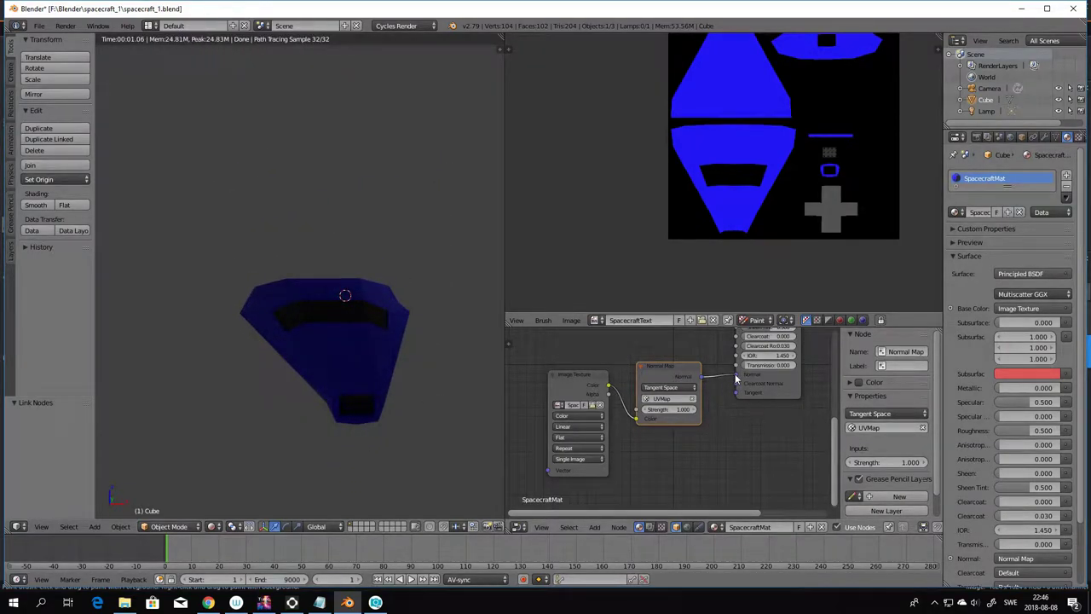
mouse_move(736, 378)
mouse_down()
mouse_move(719, 391)
mouse_move(734, 375)
mouse_up()
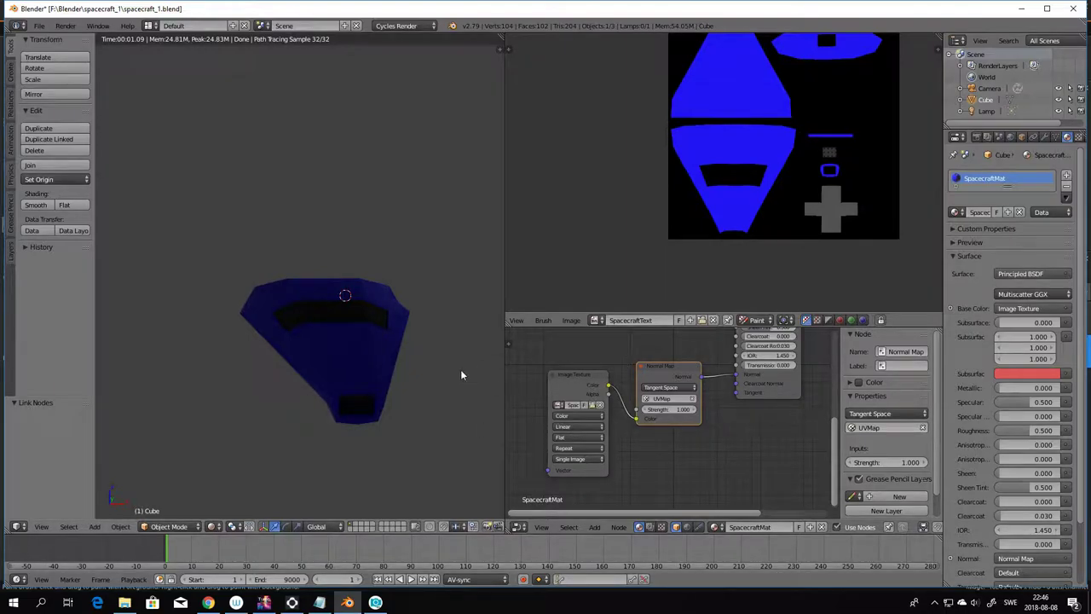
middle_drag(458, 394, 405, 422)
middle_drag(473, 343, 404, 373)
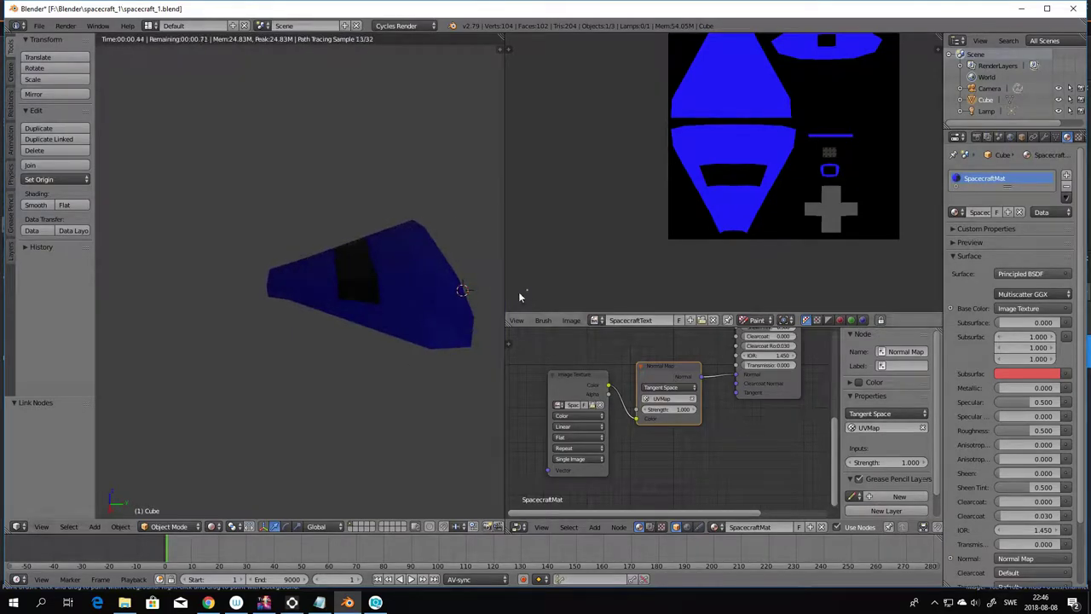
middle_drag(492, 305, 438, 316)
middle_drag(475, 378, 363, 407)
scroll(389, 398, up, 3)
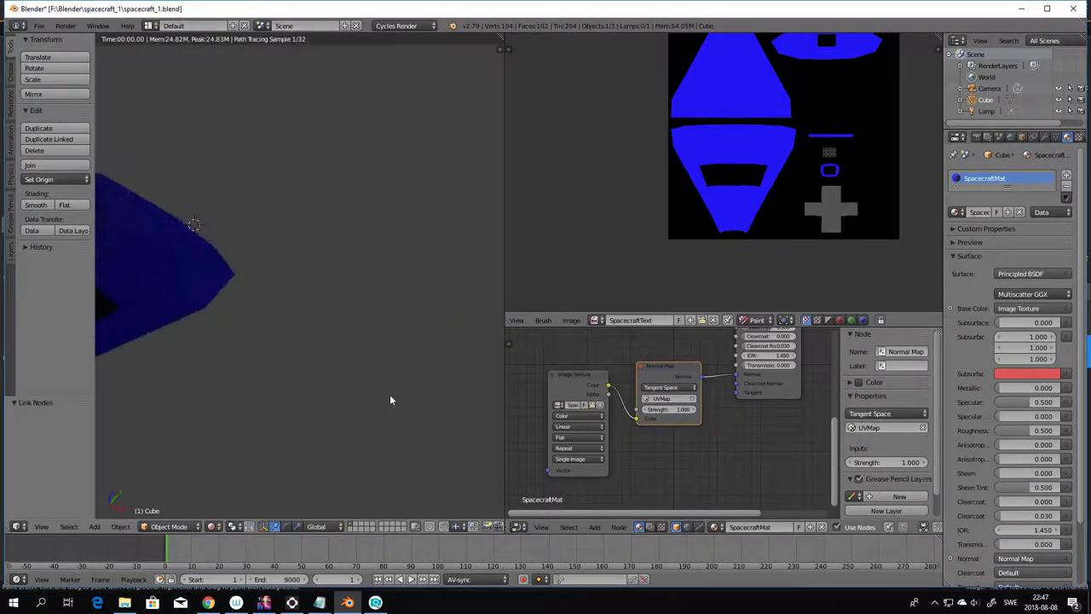
middle_drag(292, 383, 465, 362)
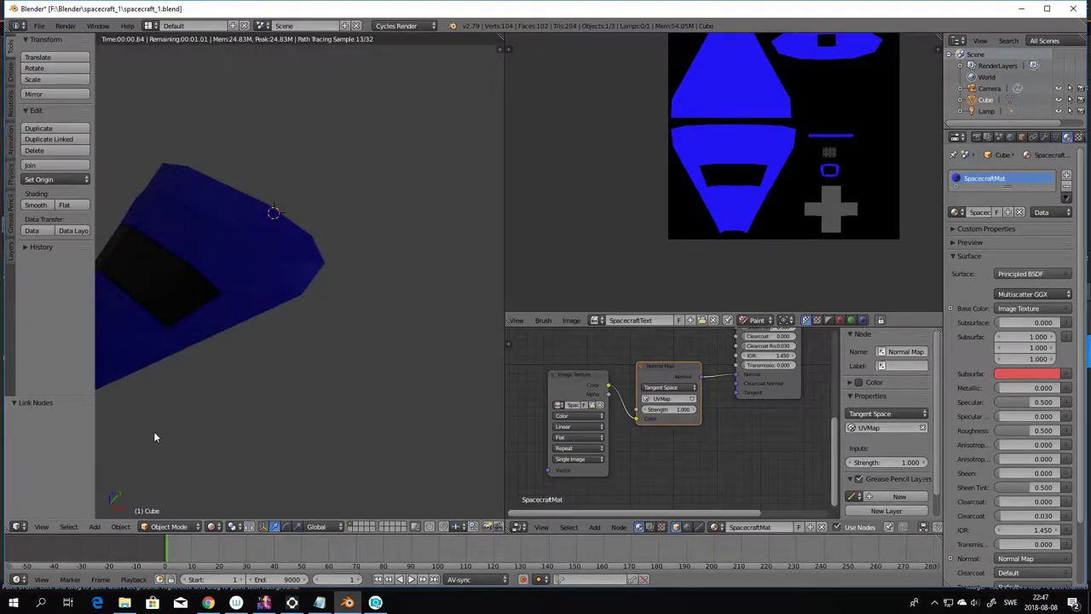
middle_drag(154, 437, 477, 440)
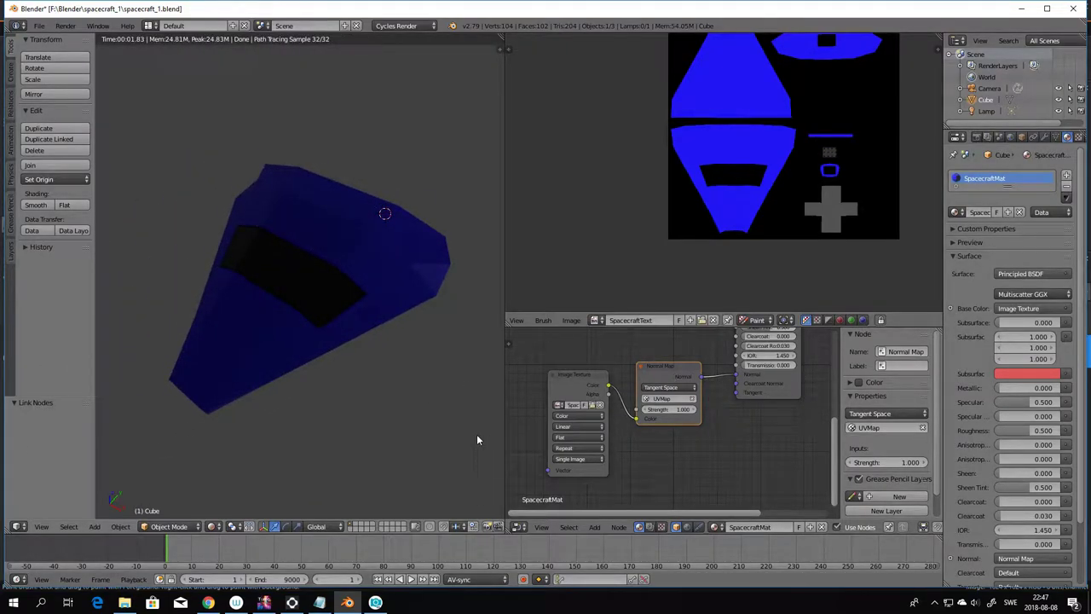
middle_drag(385, 420, 467, 439)
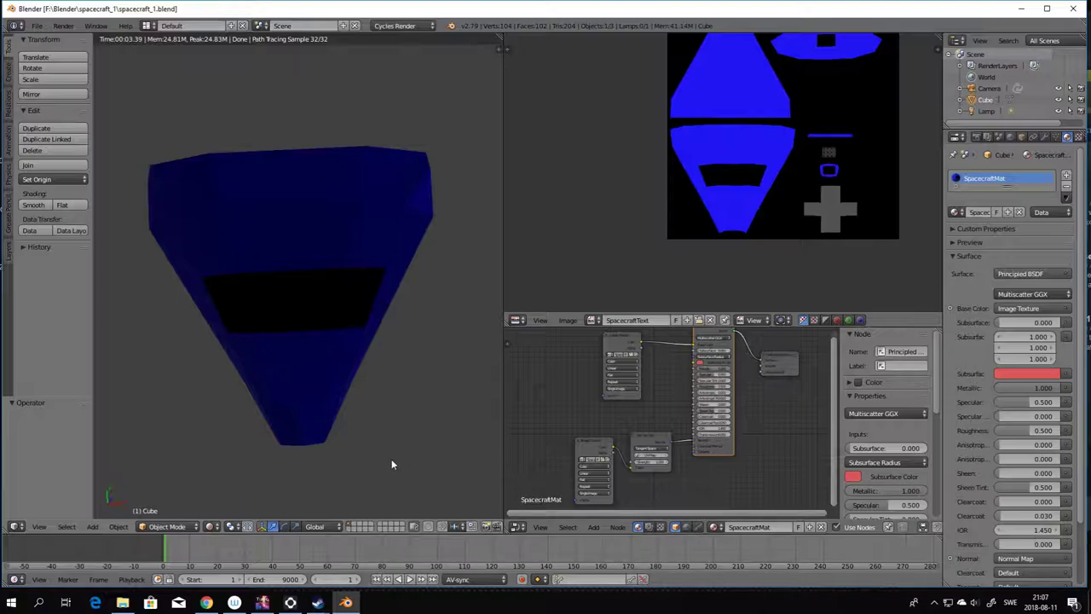
middle_drag(392, 465, 410, 311)
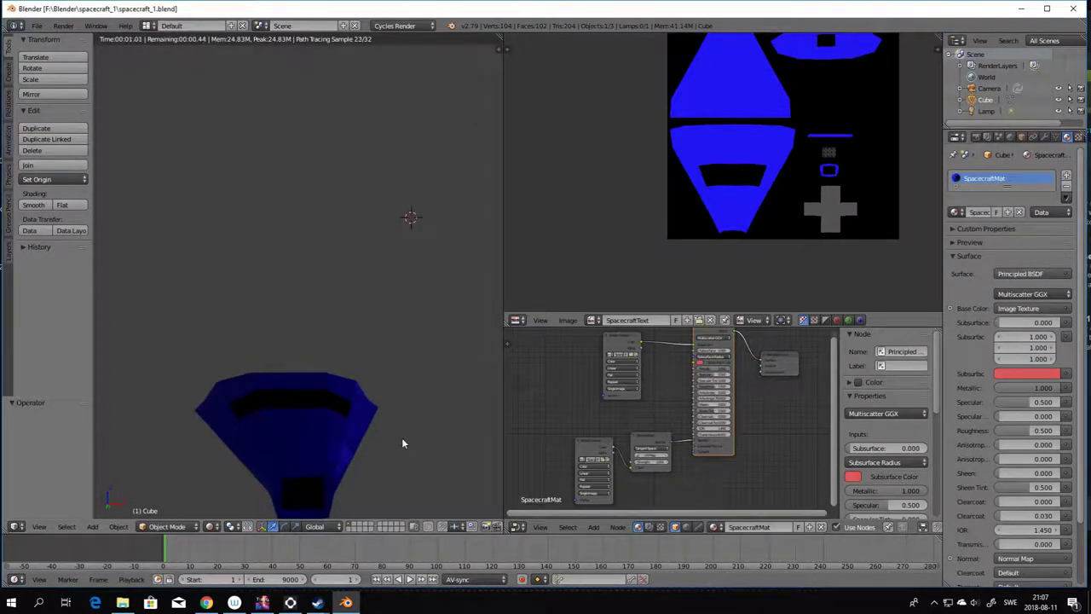
middle_drag(403, 443, 381, 393)
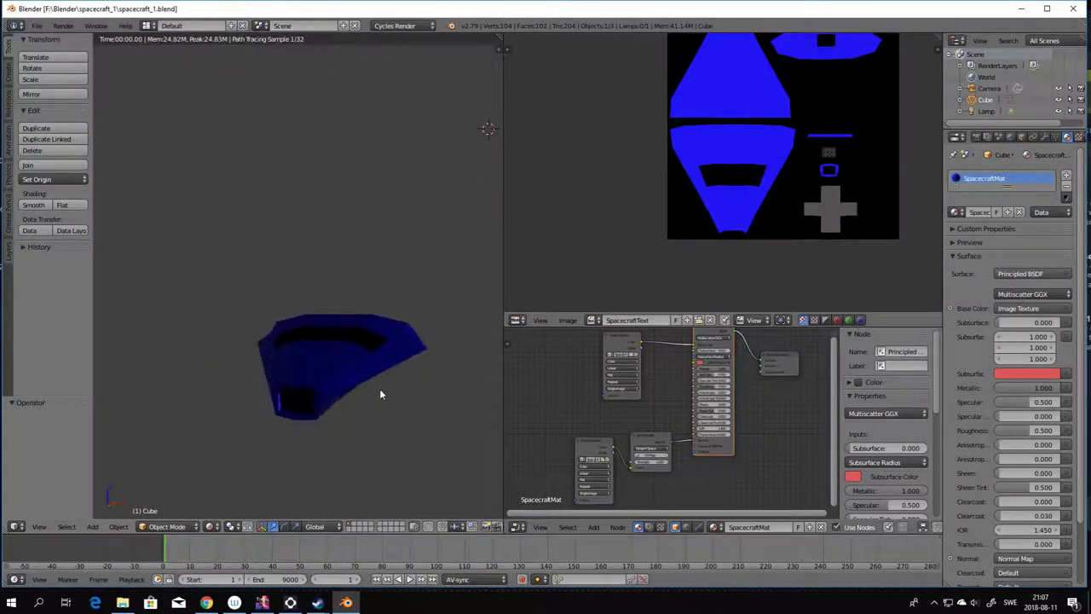
scroll(366, 418, up, 4)
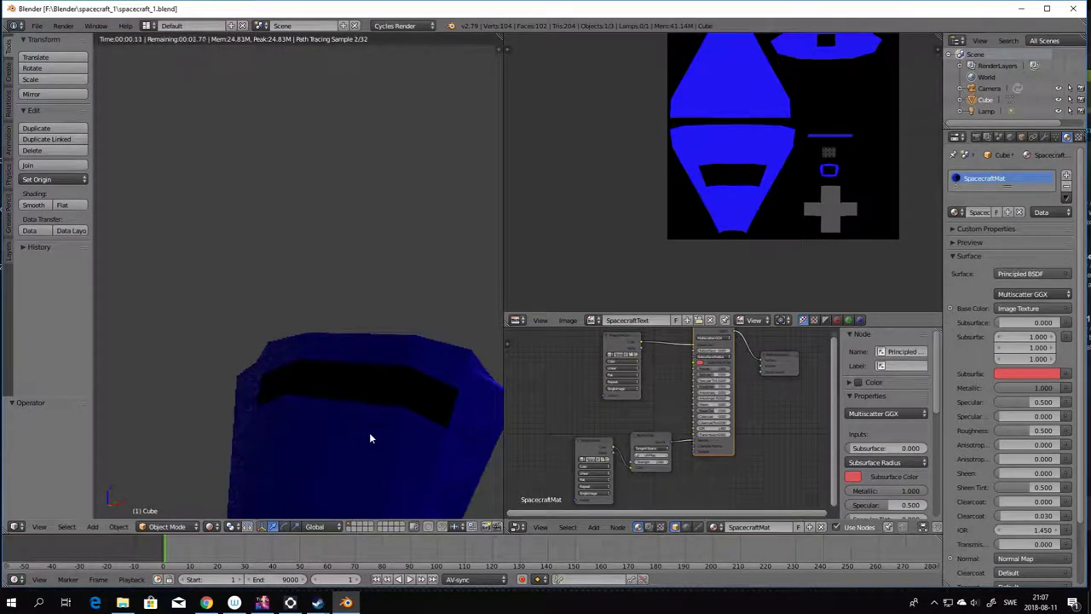
middle_drag(369, 438, 399, 455)
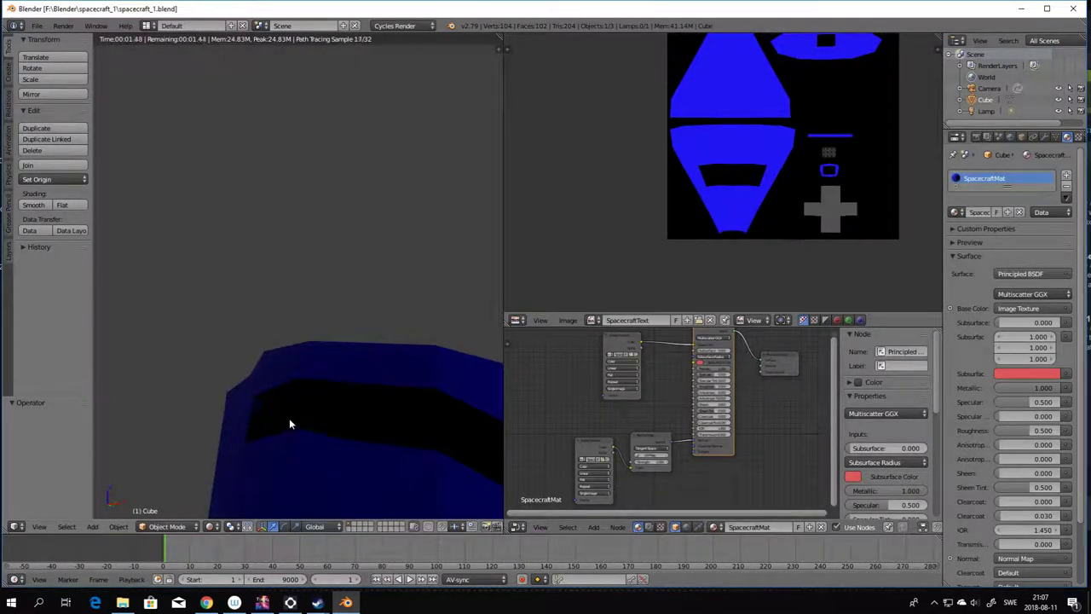
key(KP_8)
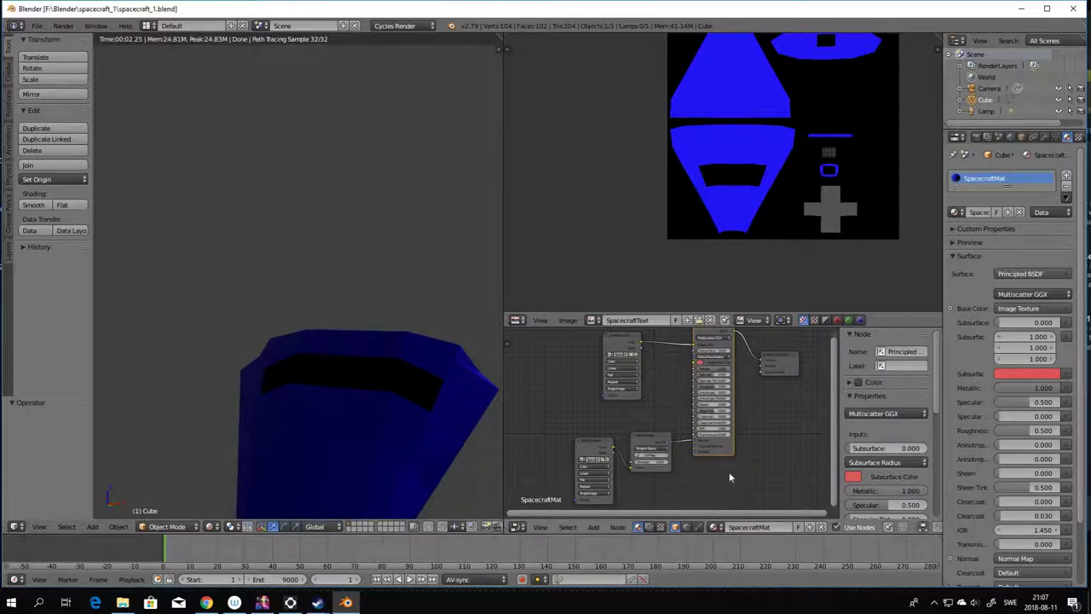
scroll(729, 471, up, 3)
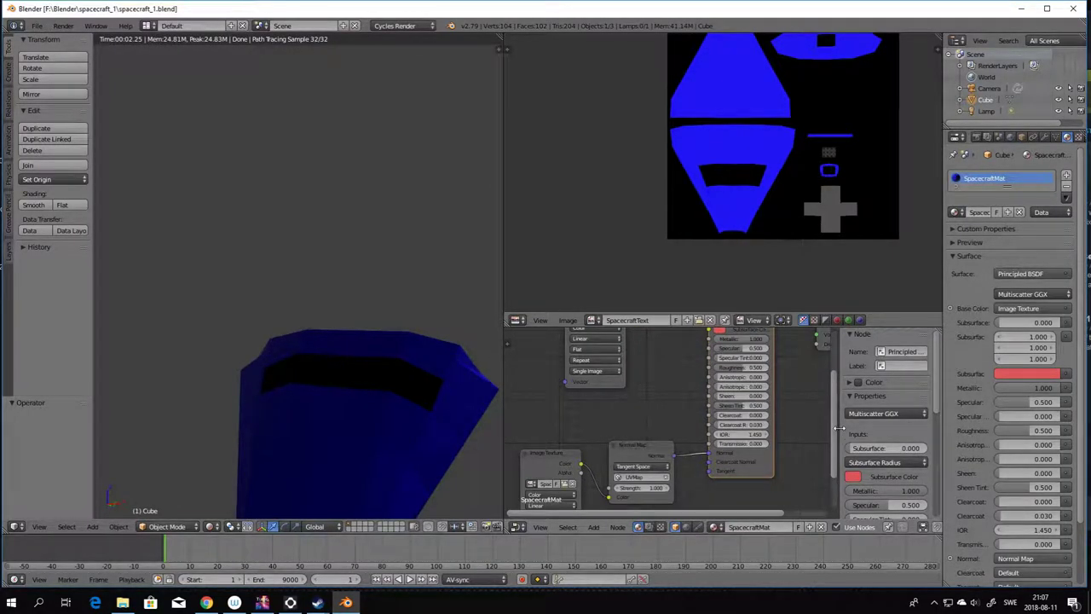
drag(832, 417, 831, 471)
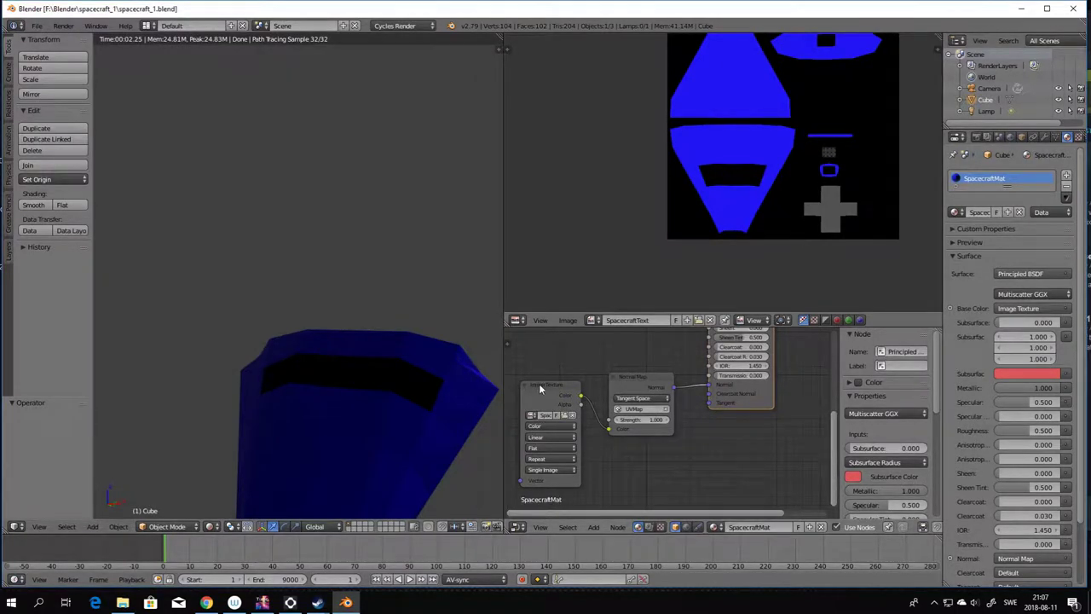
- Set the normal-map Image Texture's color space to Non-Color Data and check the shading
click(550, 428)
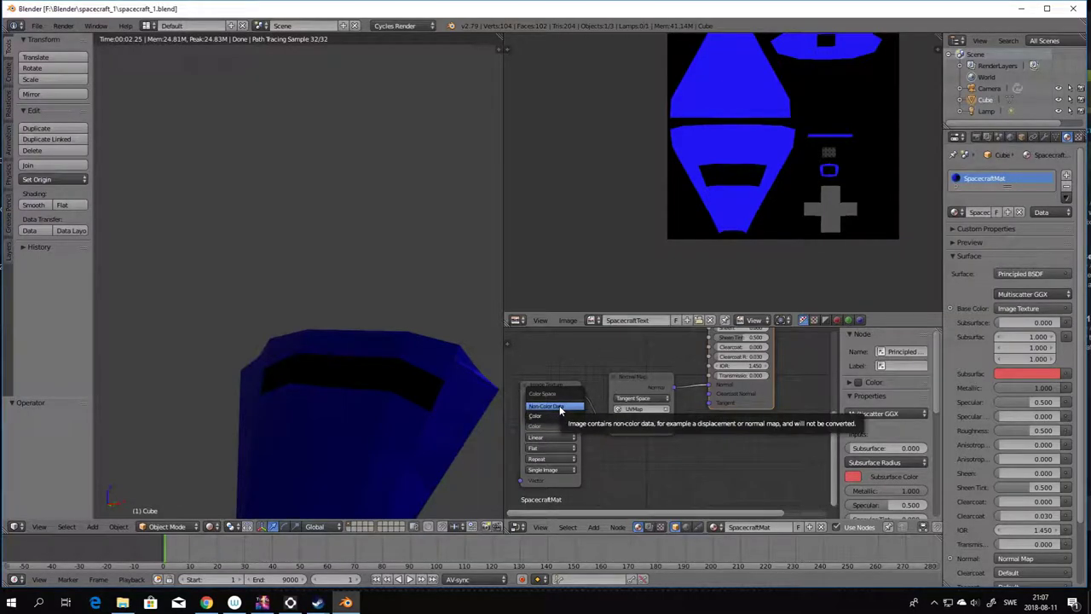
click(559, 407)
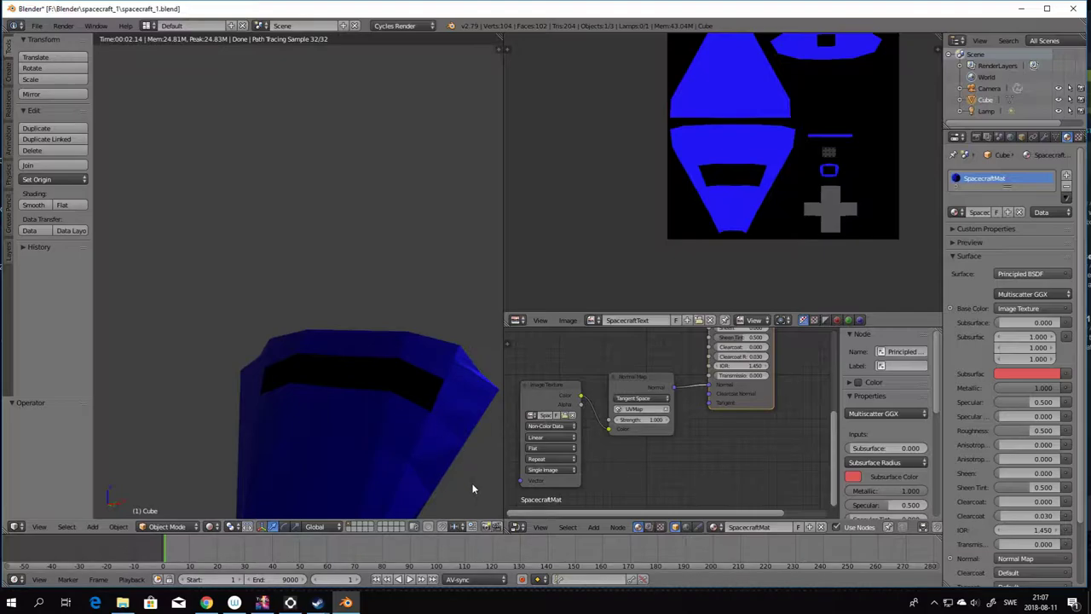
middle_drag(472, 482, 345, 477)
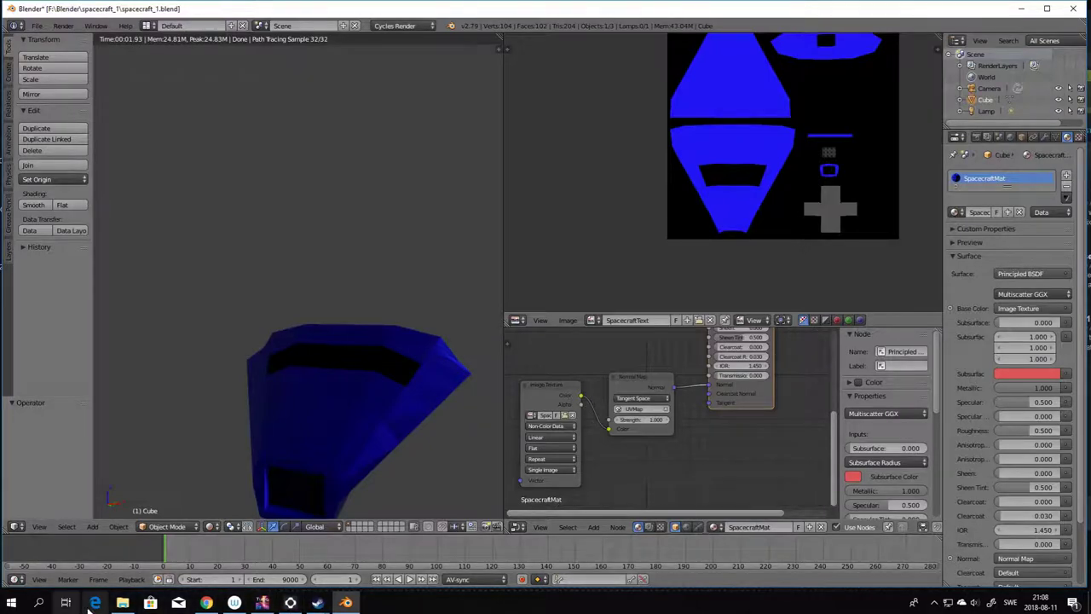
click(122, 602)
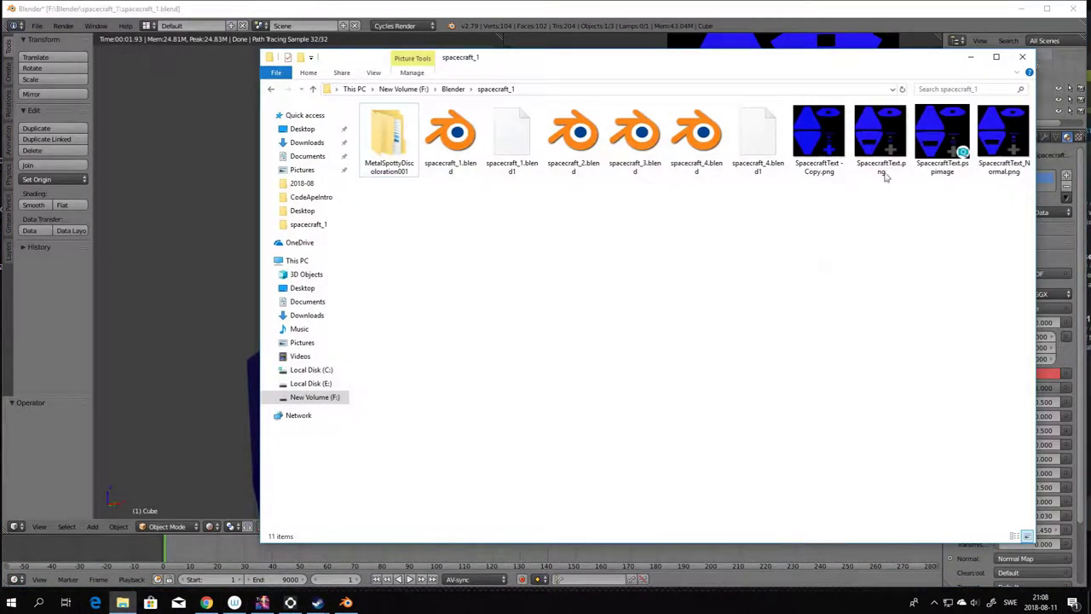
click(1003, 137)
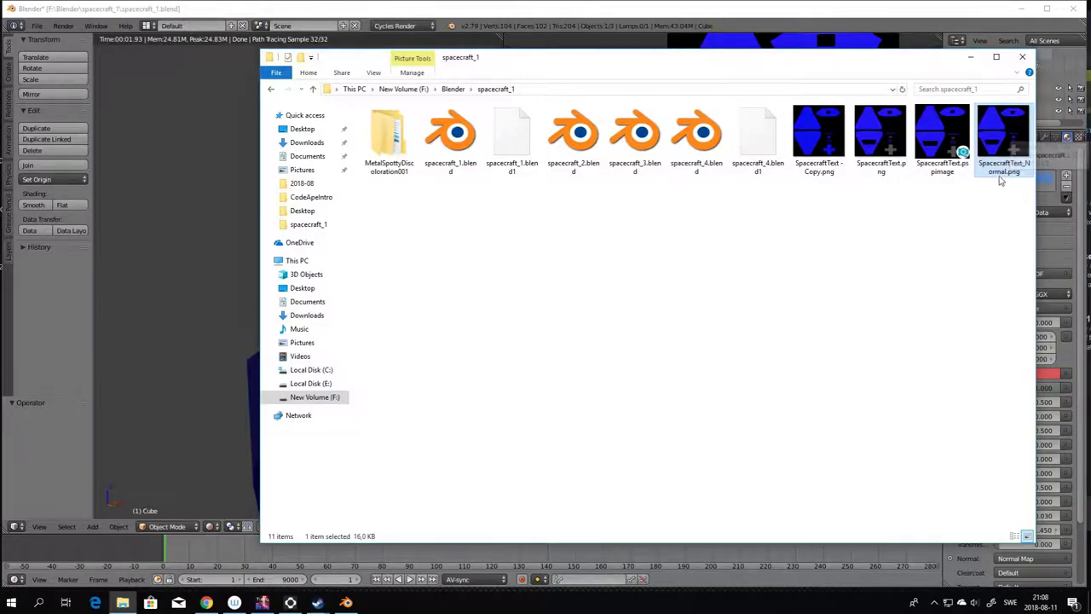
click(974, 63)
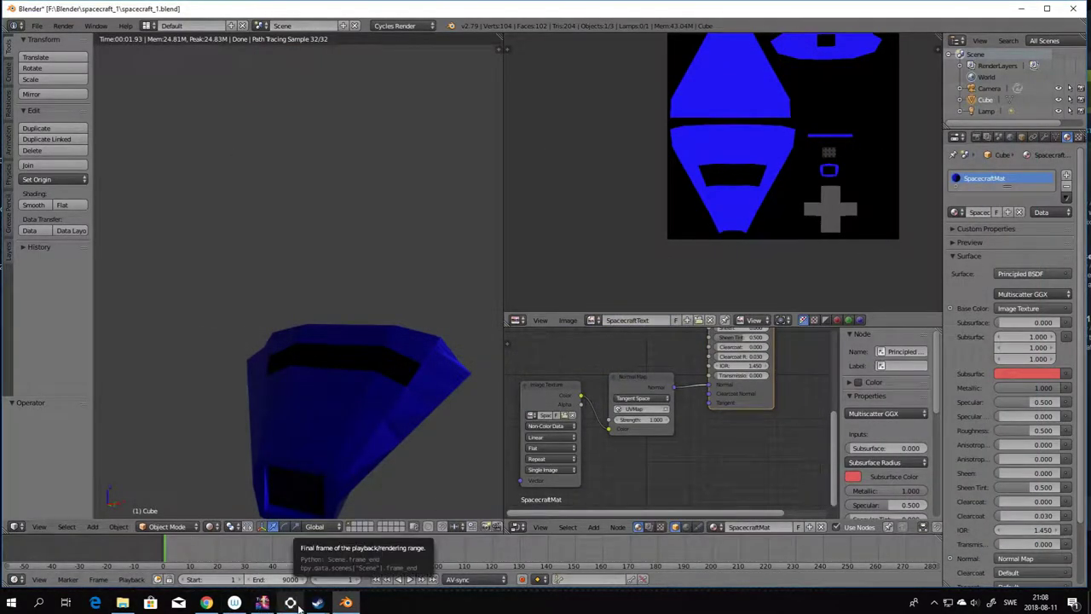
- Launch ModLab from the Steam library and bring up the Diffuse texture file picker
mouse_move(318, 602)
mouse_move(328, 581)
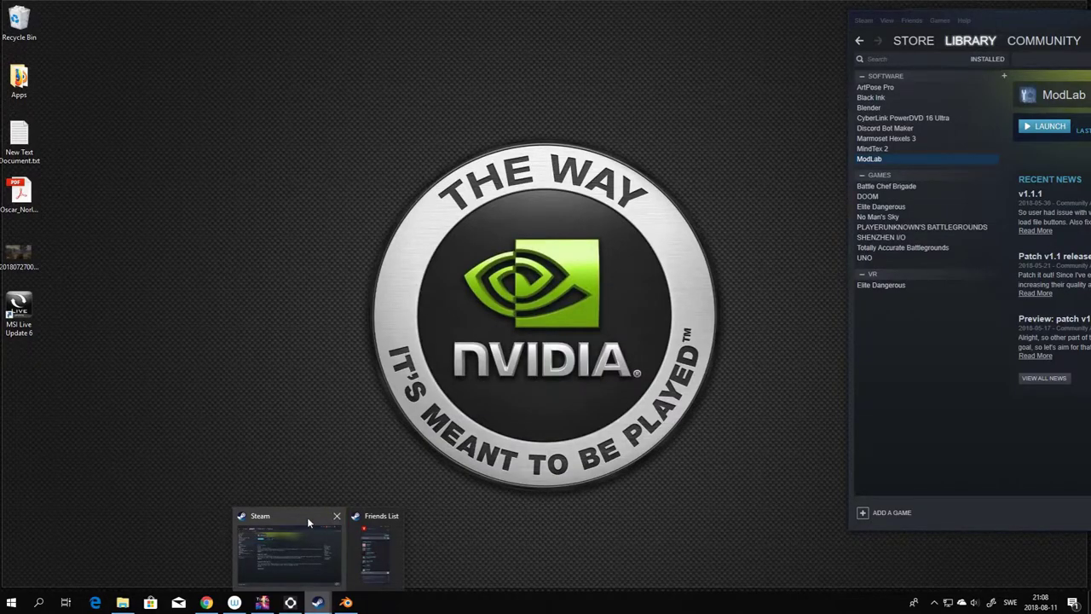
click(309, 522)
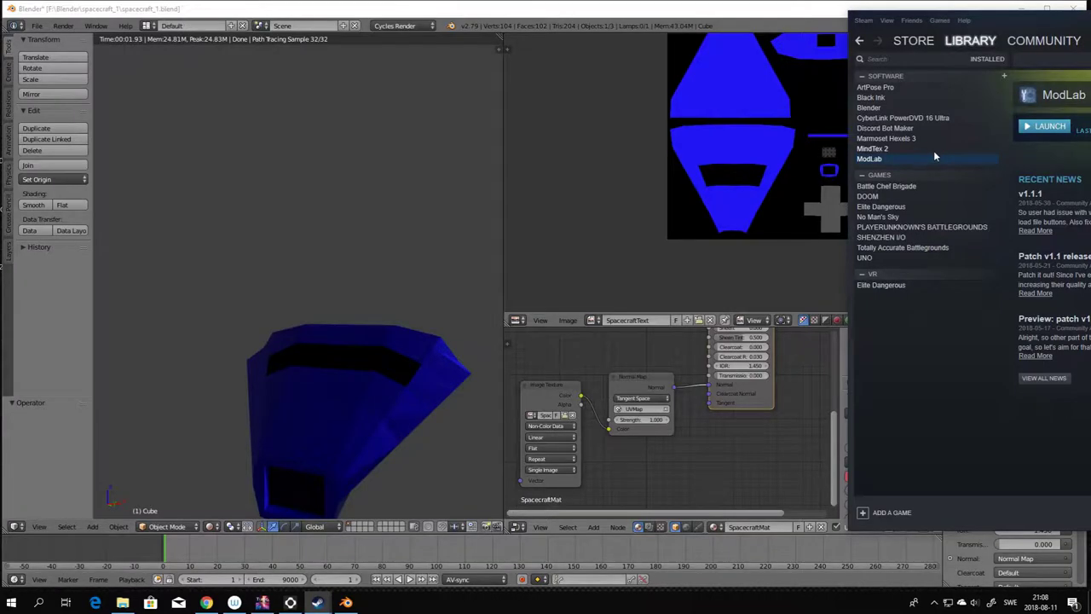
click(1039, 127)
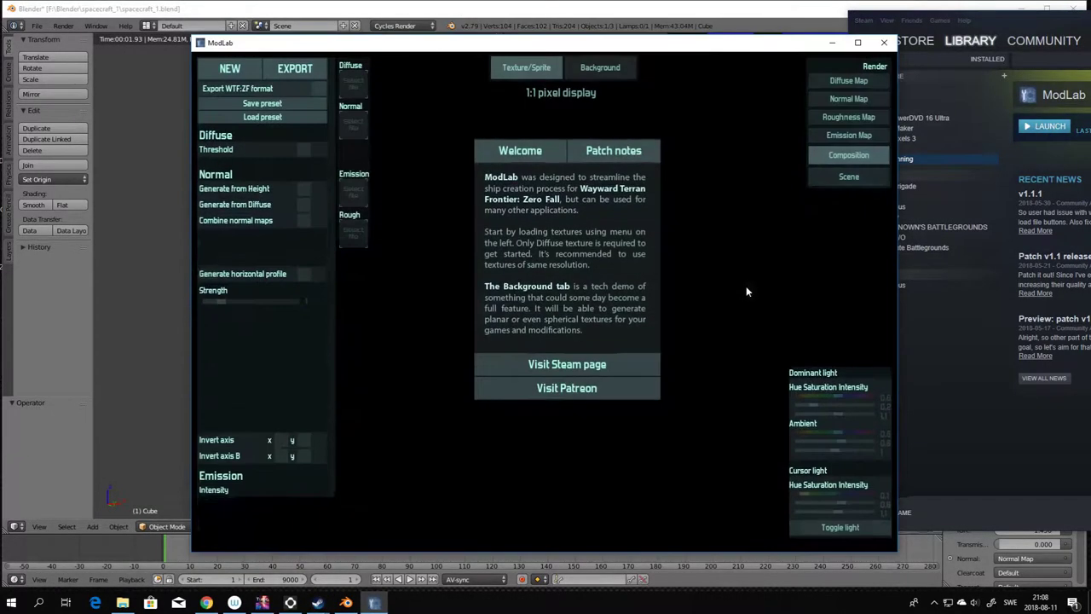
click(356, 86)
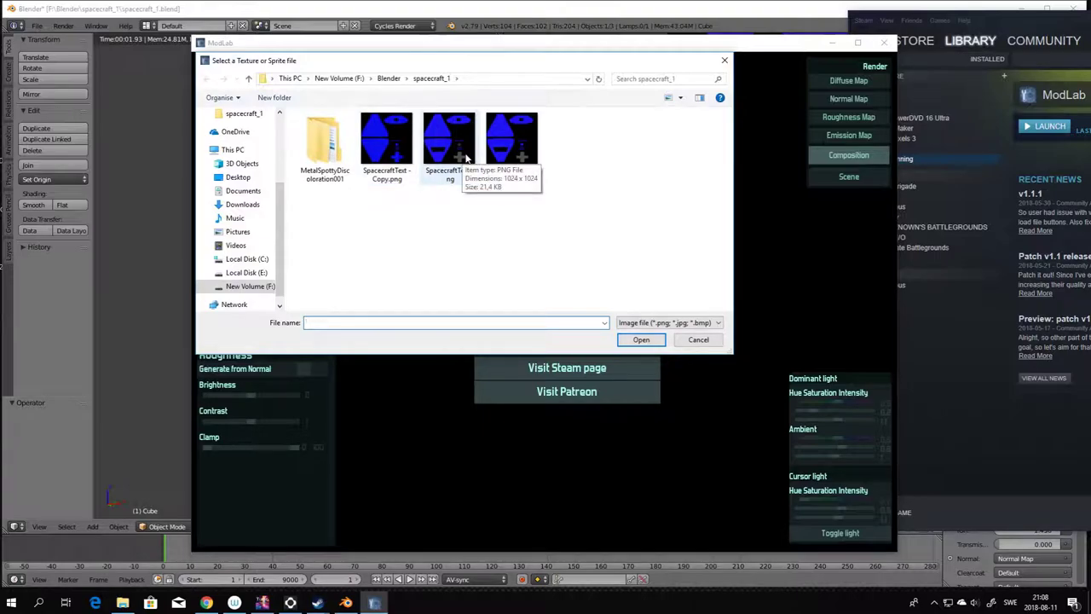
- Load SpacecraftText.png as ModLab's Diffuse texture and zoom the canvas out
click(466, 158)
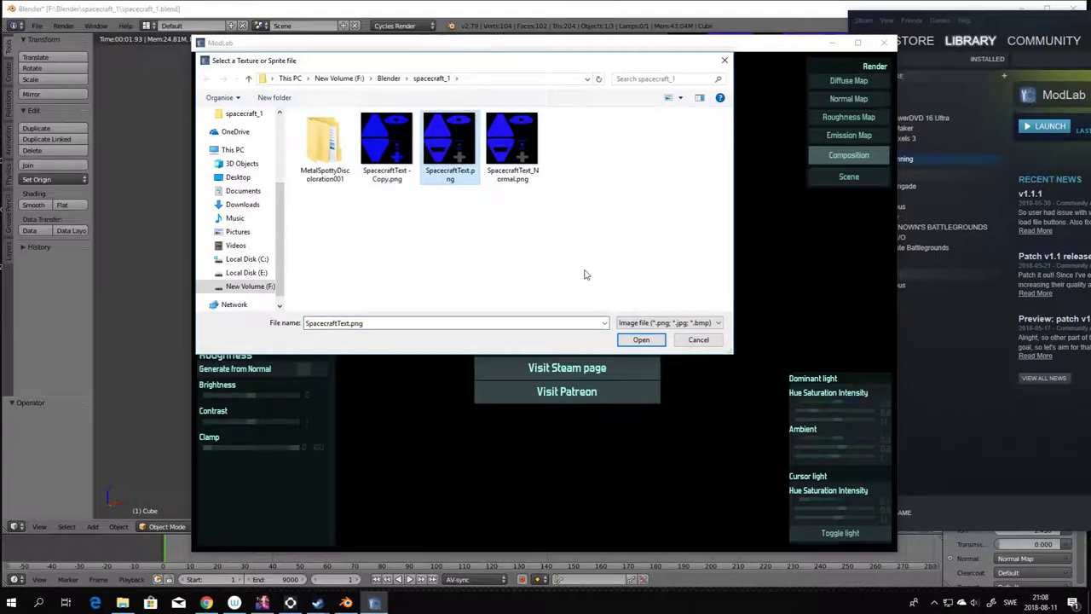
click(637, 339)
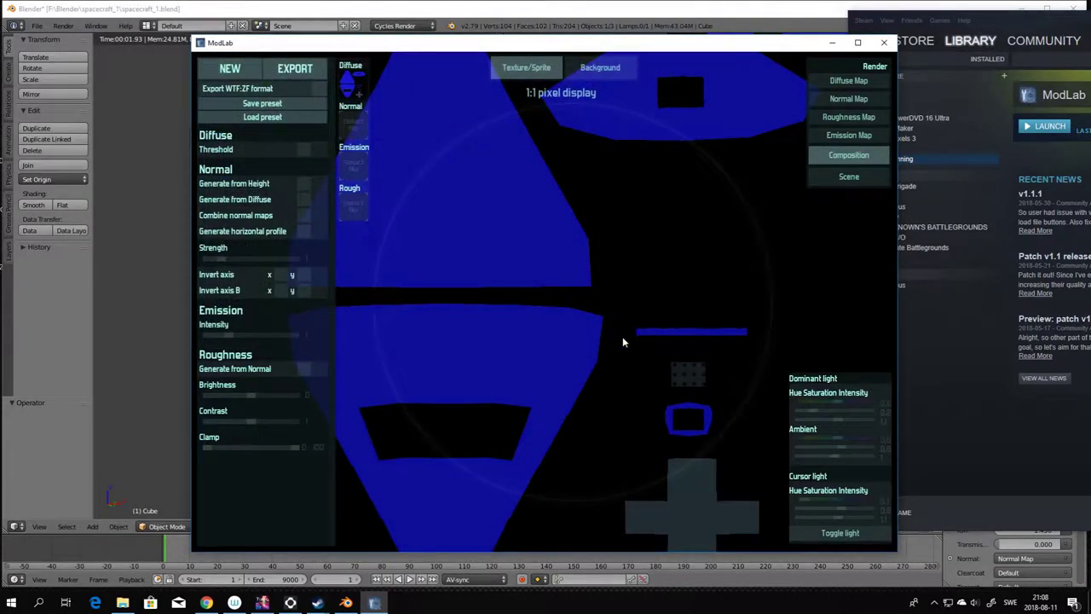
scroll(649, 329, down, 5)
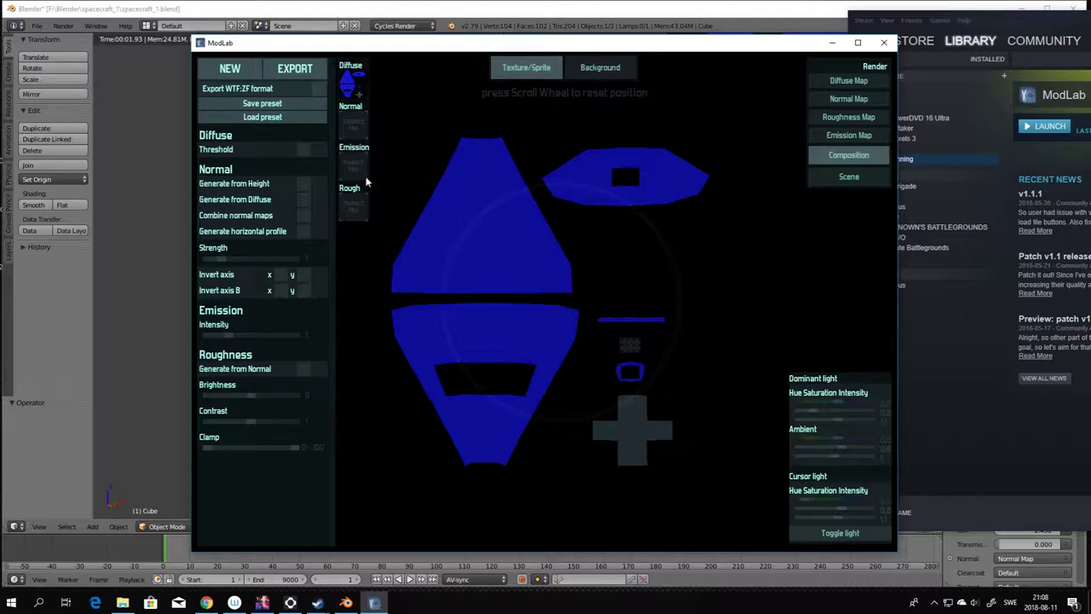
- Generate the normal map from the diffuse texture, tweak Large elements, and set Strength to 1.8
click(843, 100)
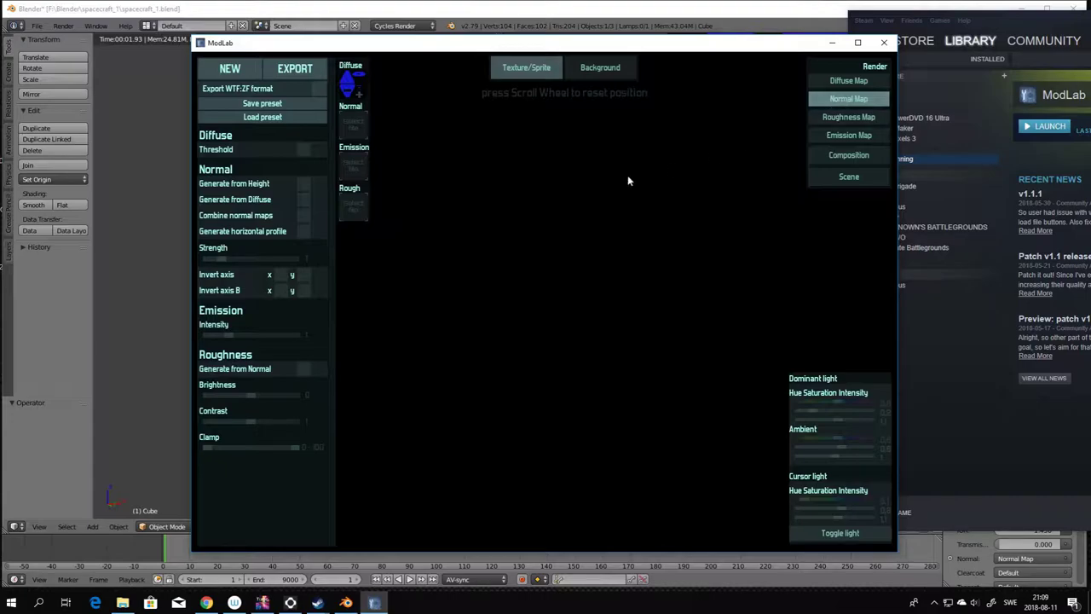
click(303, 199)
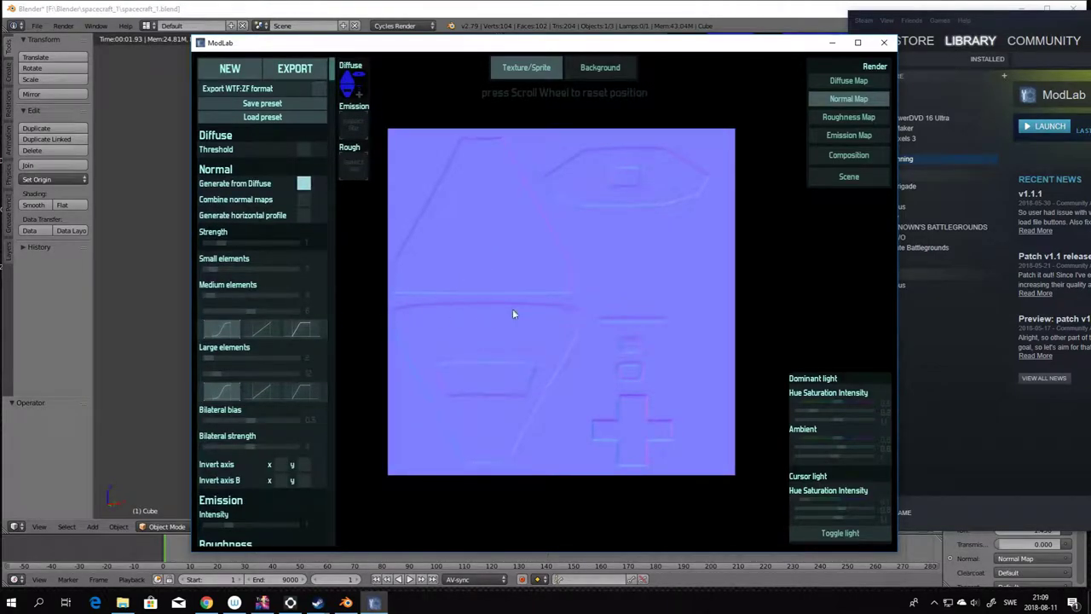
click(281, 357)
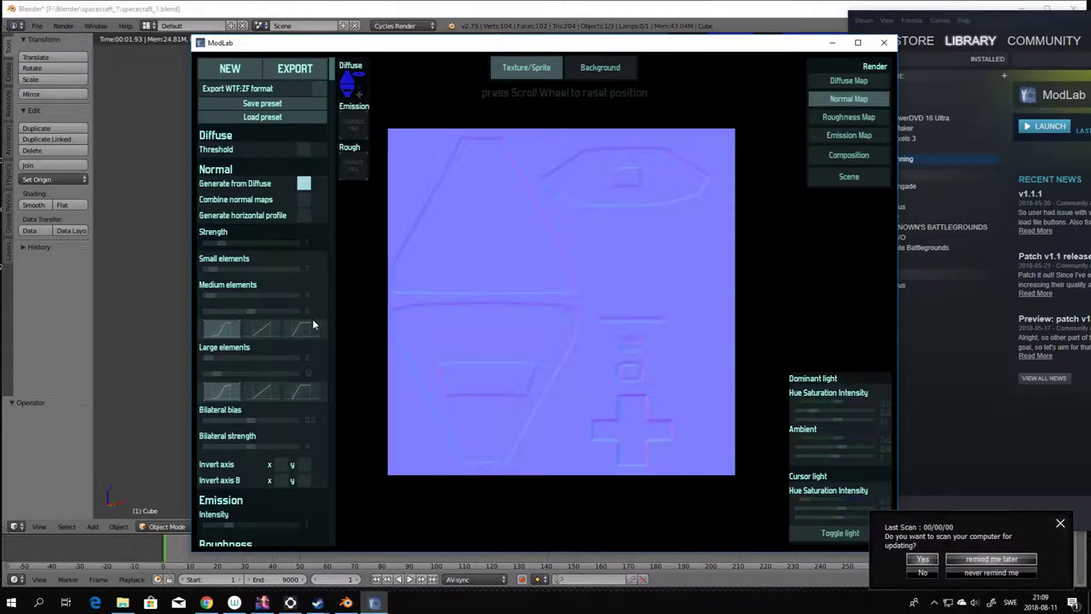
scroll(313, 325, down, 5)
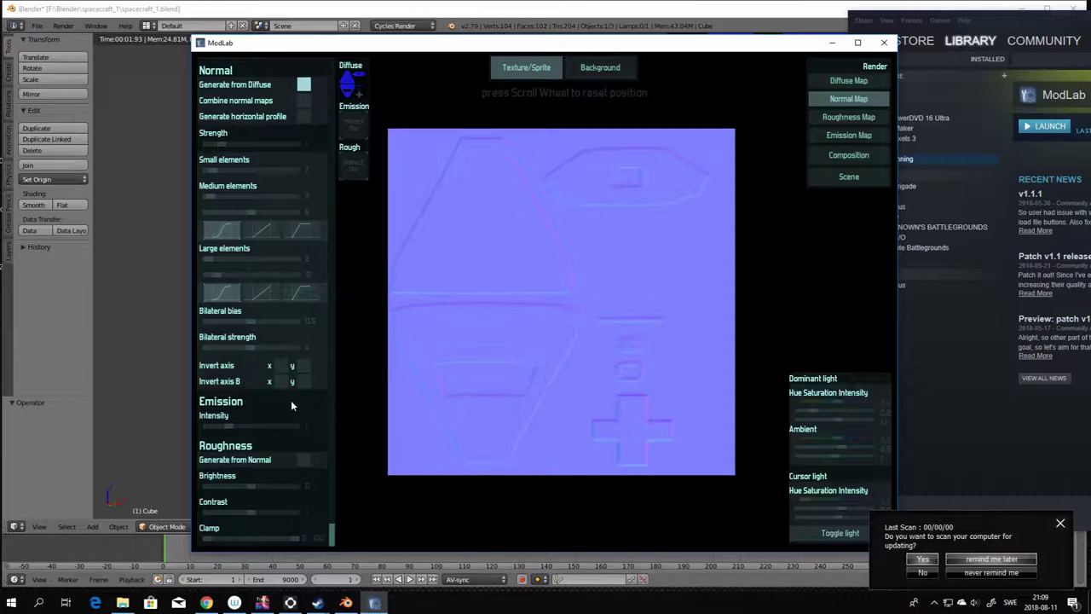
scroll(291, 406, up, 2)
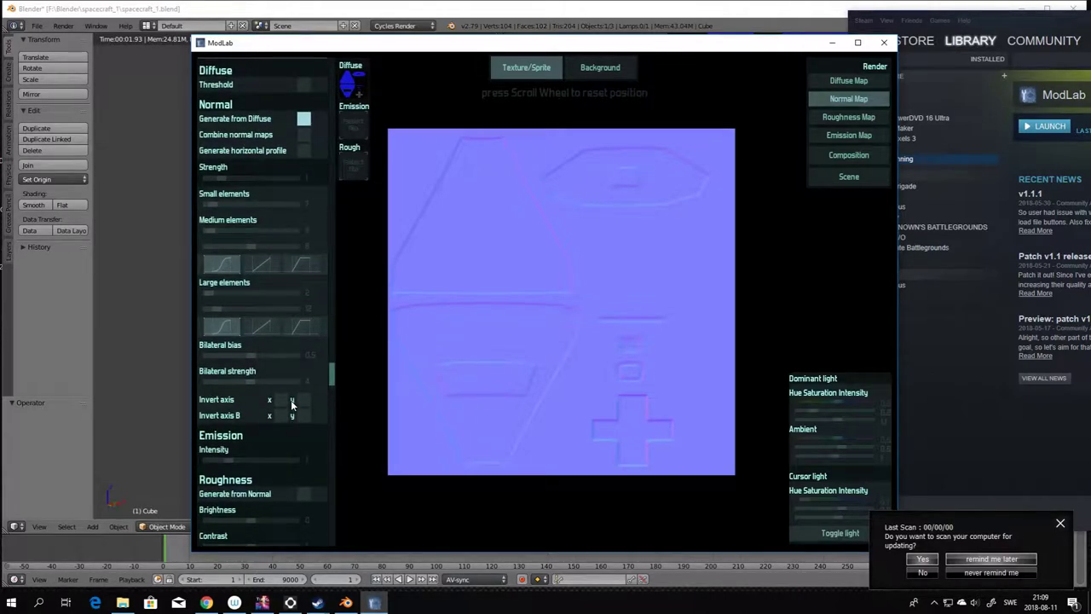
scroll(291, 401, up, 3)
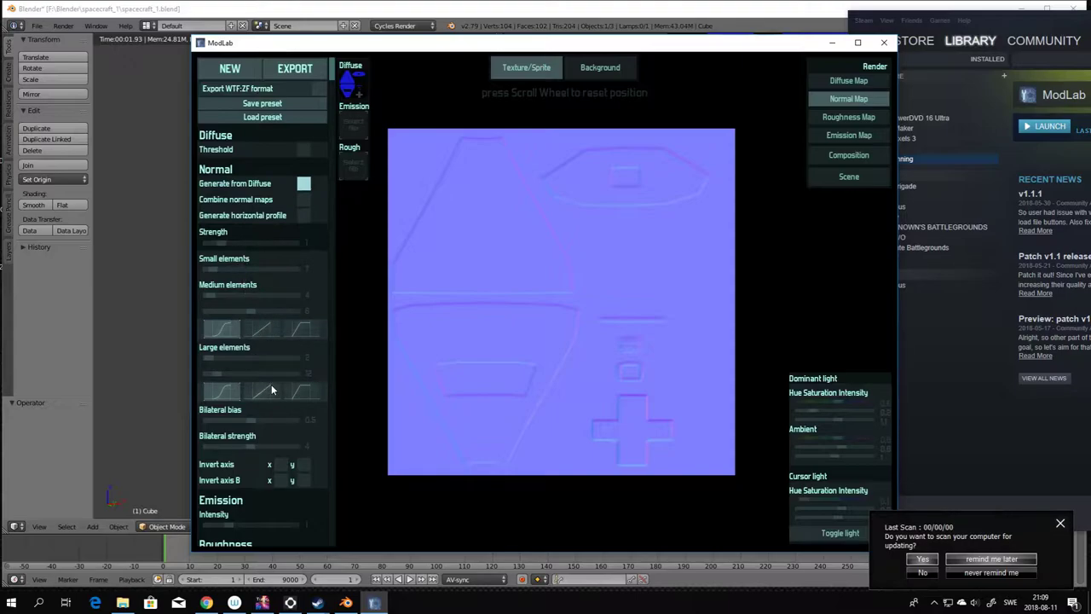
scroll(271, 385, down, 2)
scroll(271, 390, down, 2)
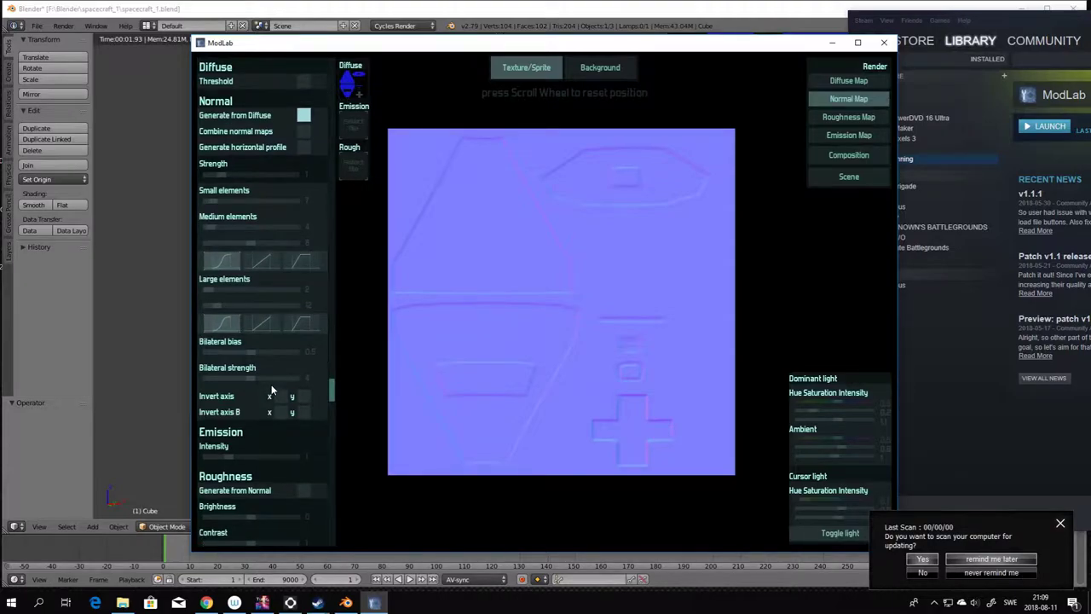
scroll(256, 358, up, 2)
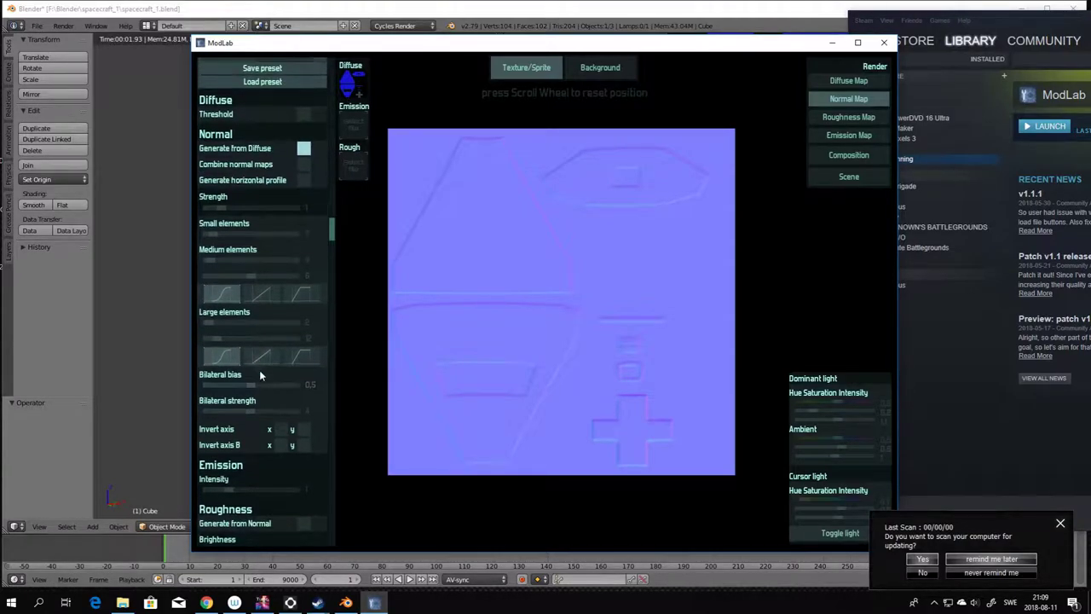
scroll(252, 392, up, 2)
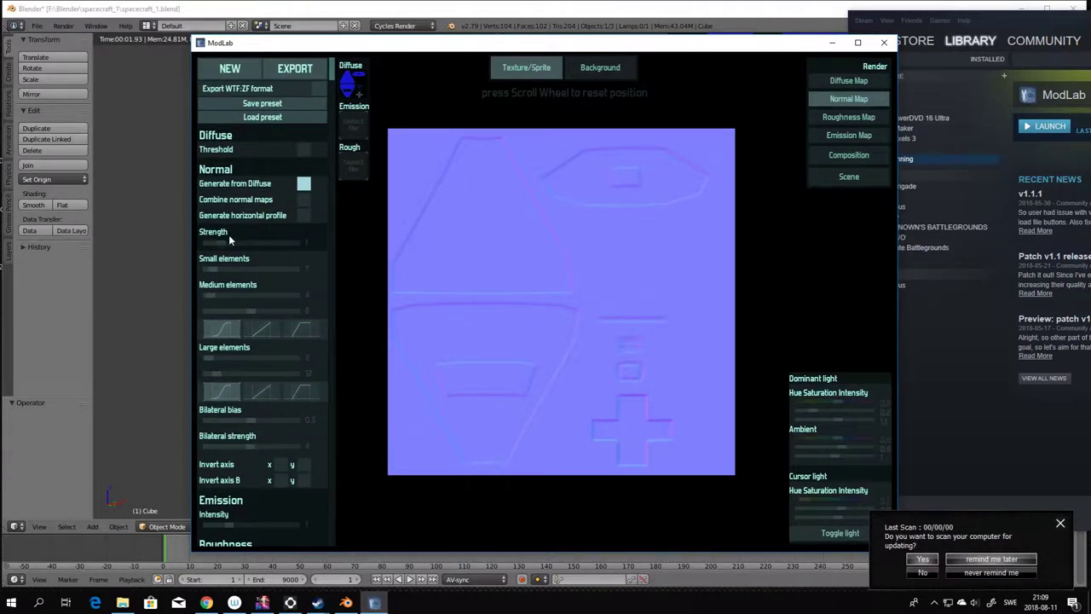
drag(224, 246, 229, 243)
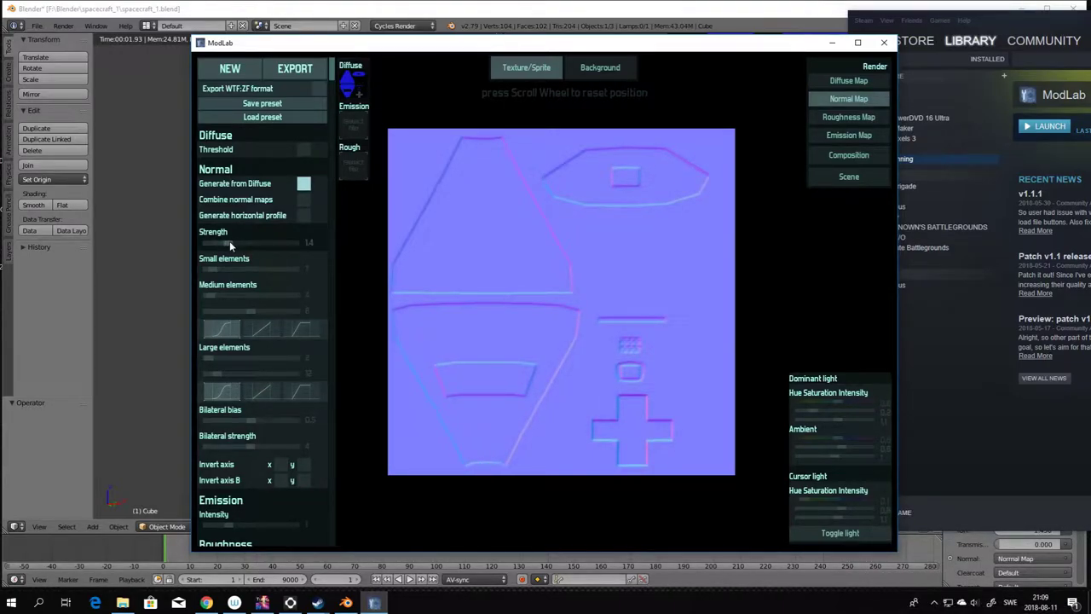
key(Right)
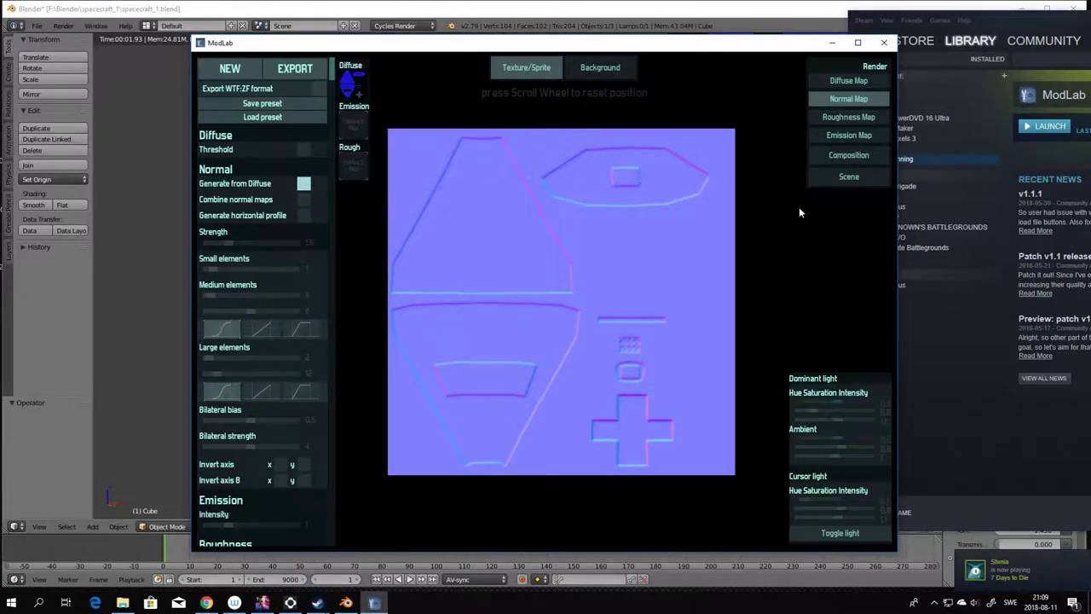
- Export the ModLab normal map to a file named 'st'
click(294, 72)
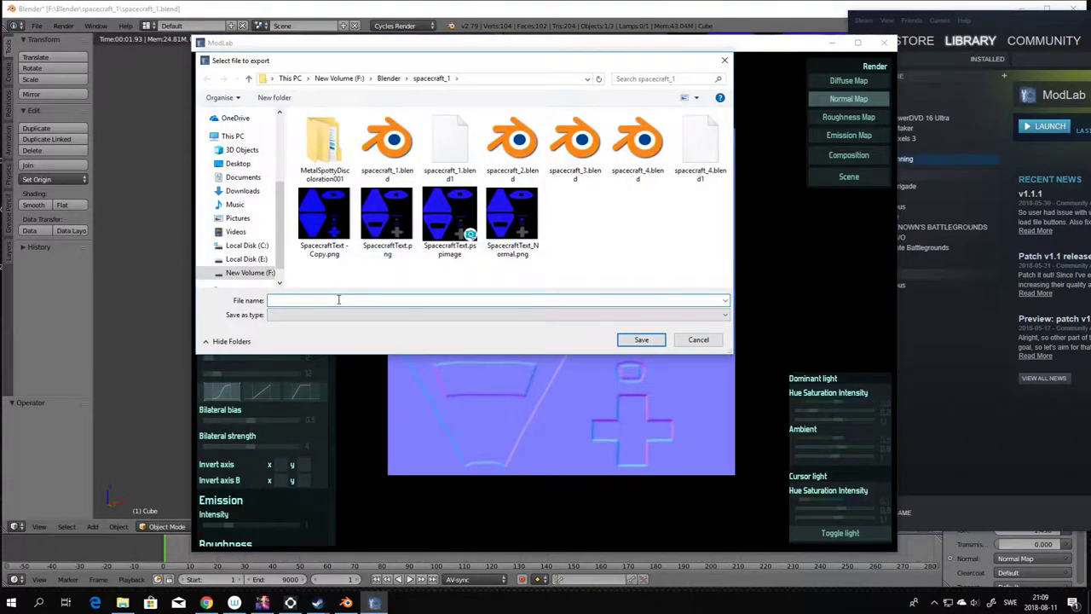
text(st)
click(646, 341)
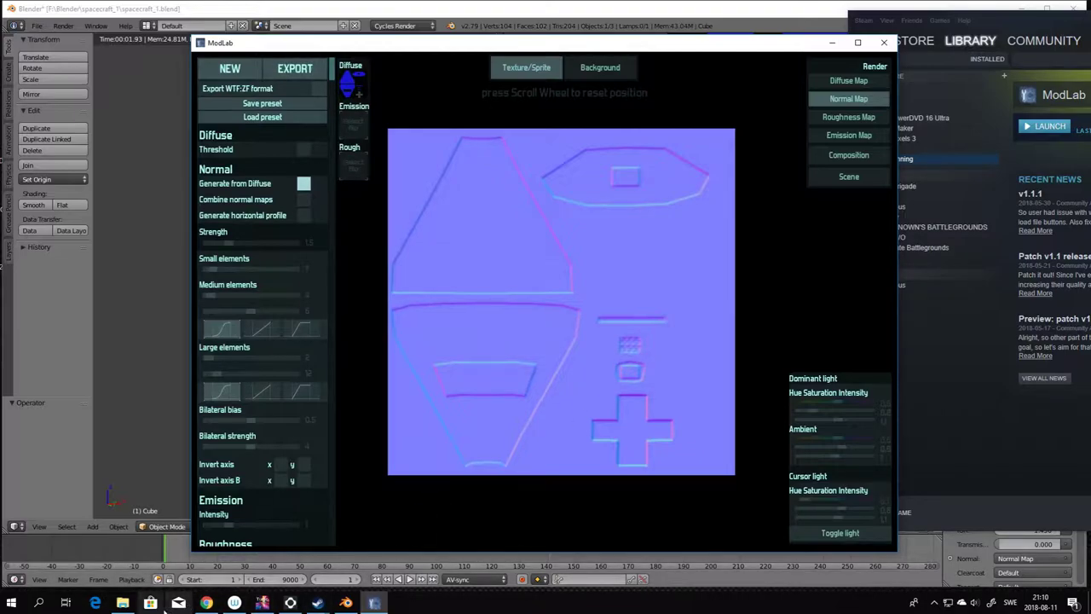
- In the spacecraft_1 folder, delete and then restore the old SpacecraftText_Normal.png
click(122, 603)
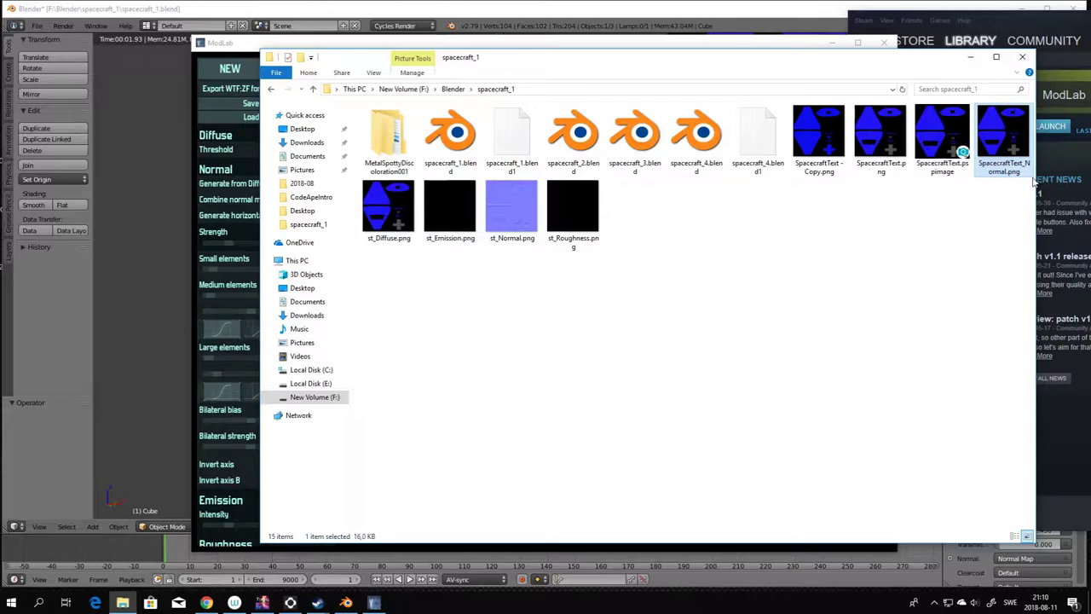
key(Delete)
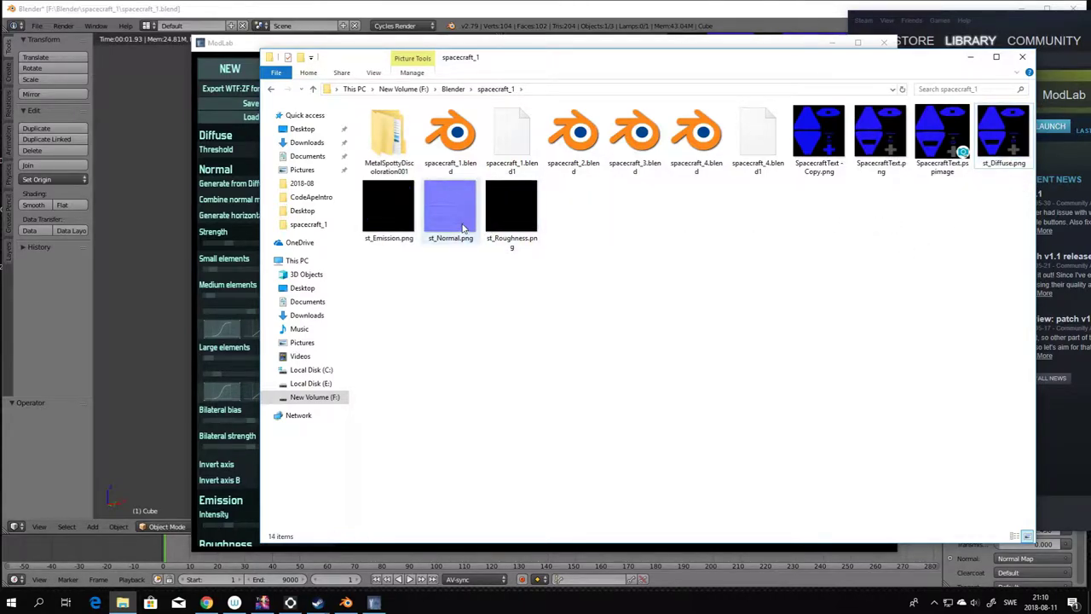
key(ctrl+z)
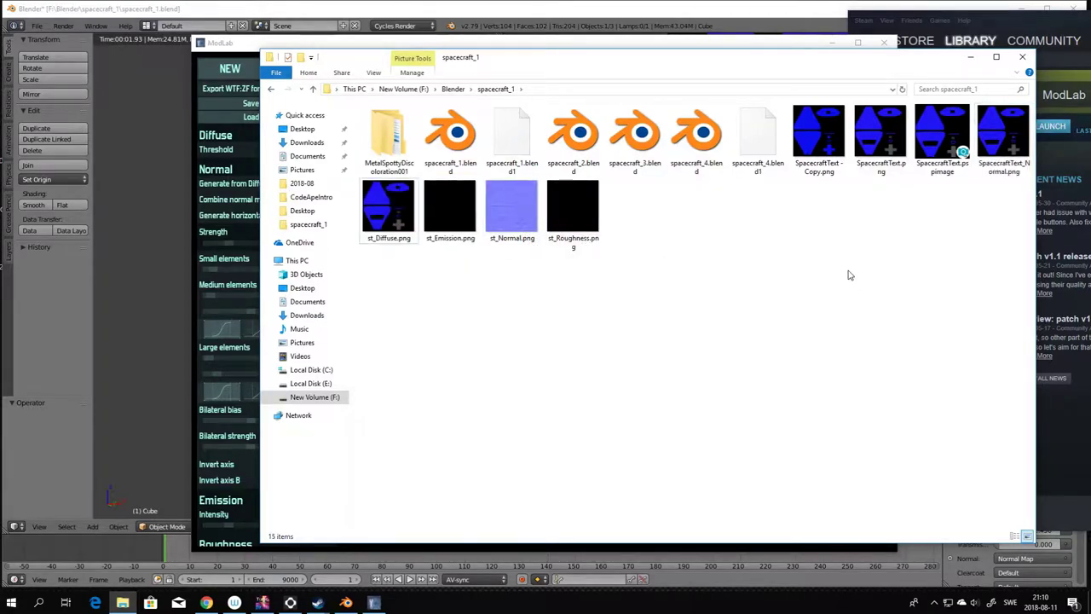
click(1011, 169)
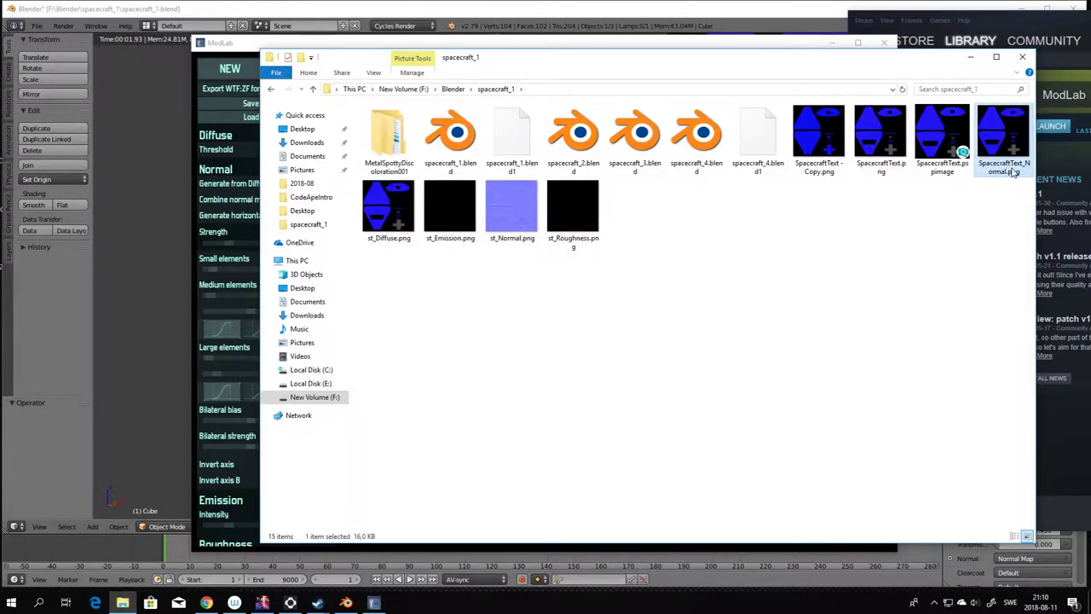
click(1016, 175)
key(ctrl+c)
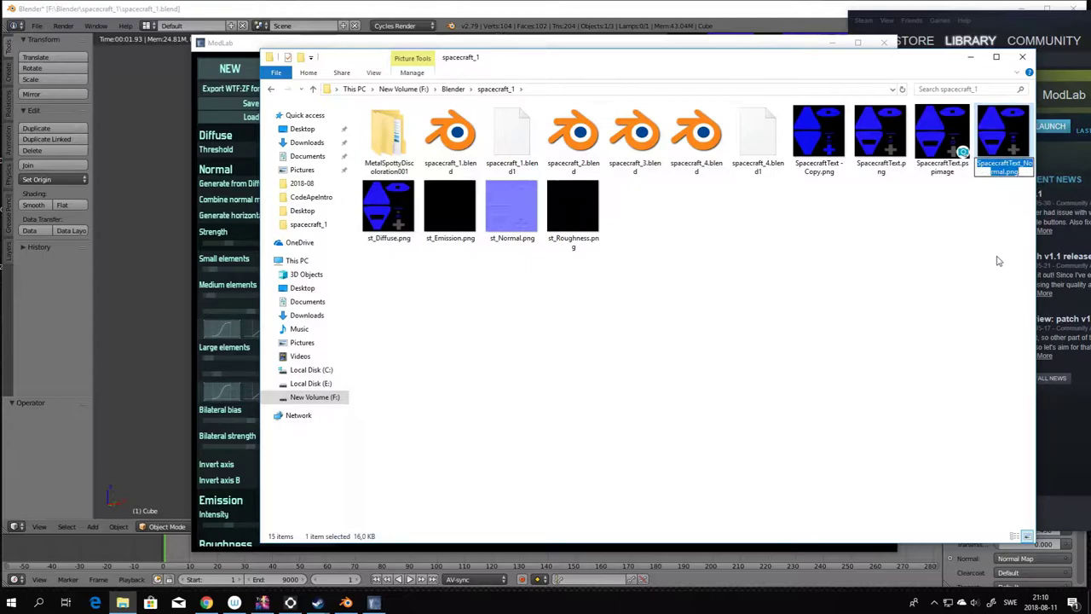
click(960, 286)
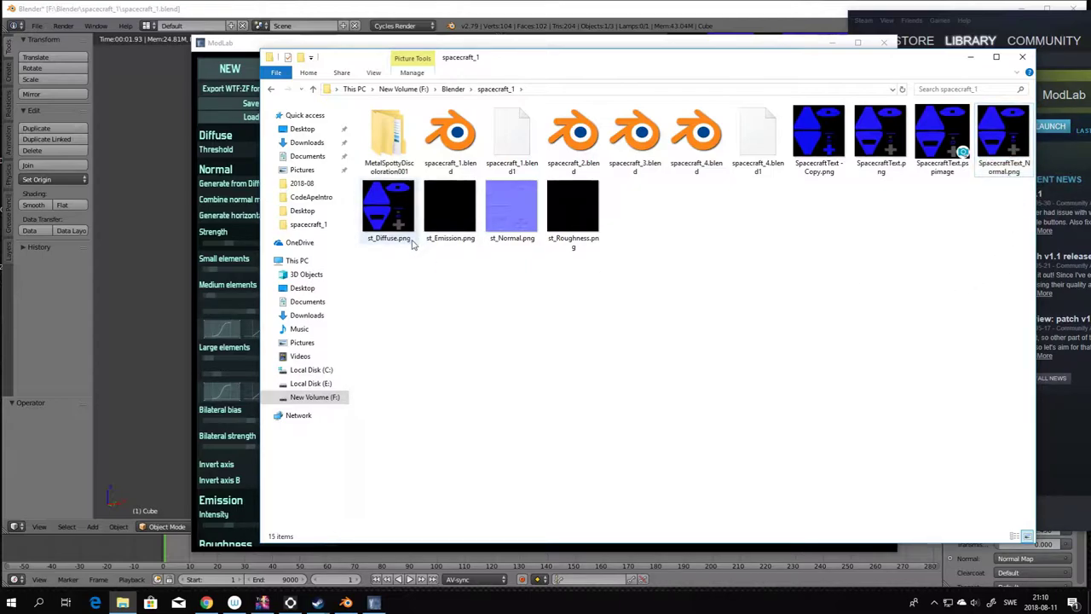
- Try renaming st_Normal.png to SpacecraftText_Normal, declining the name-conflict prompt
click(516, 223)
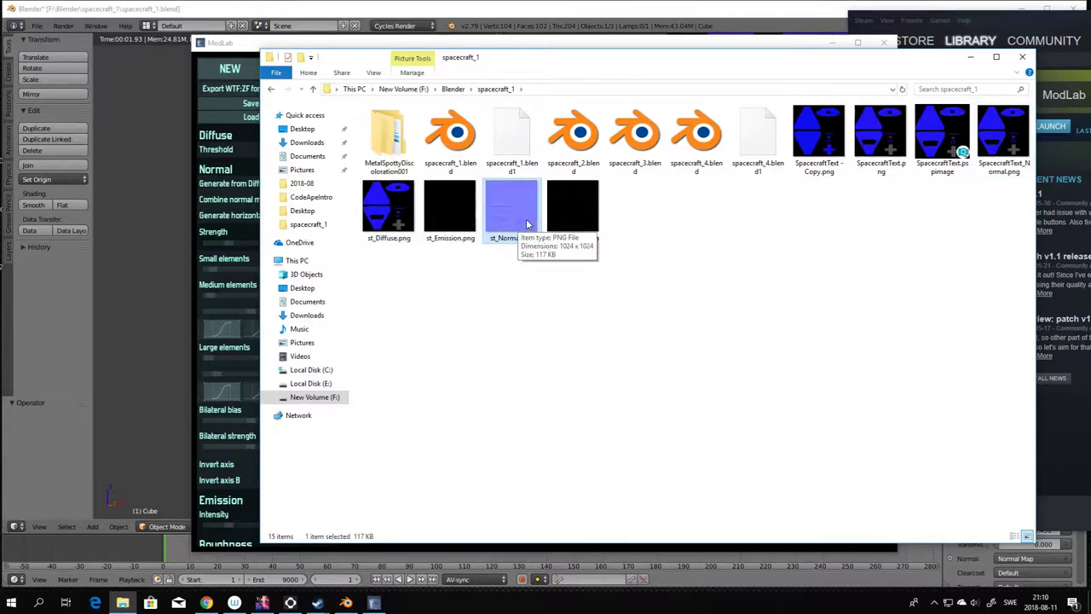
click(526, 238)
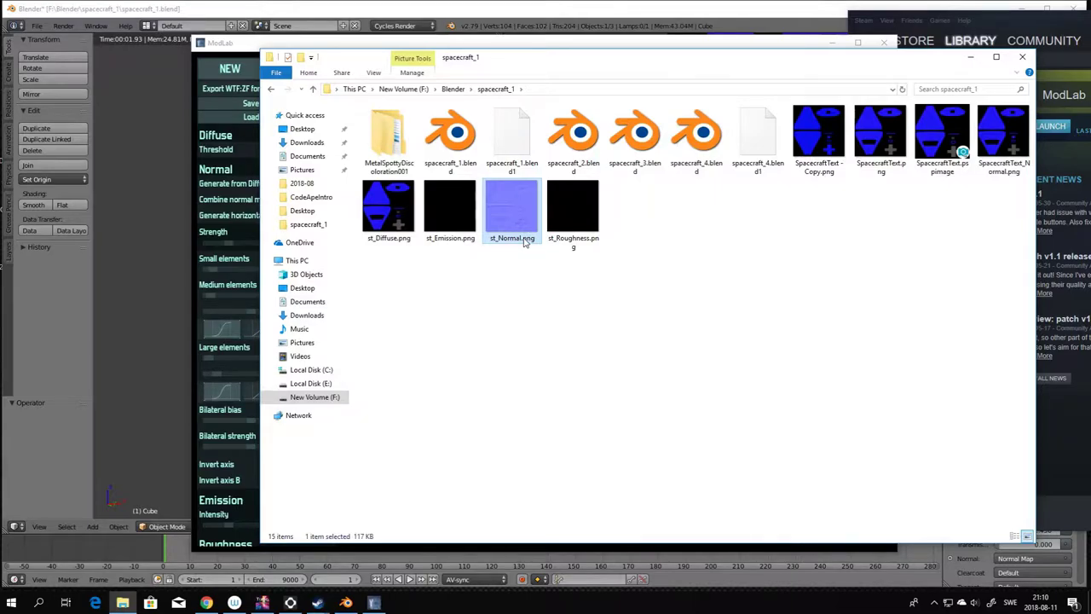
key(ctrl+v)
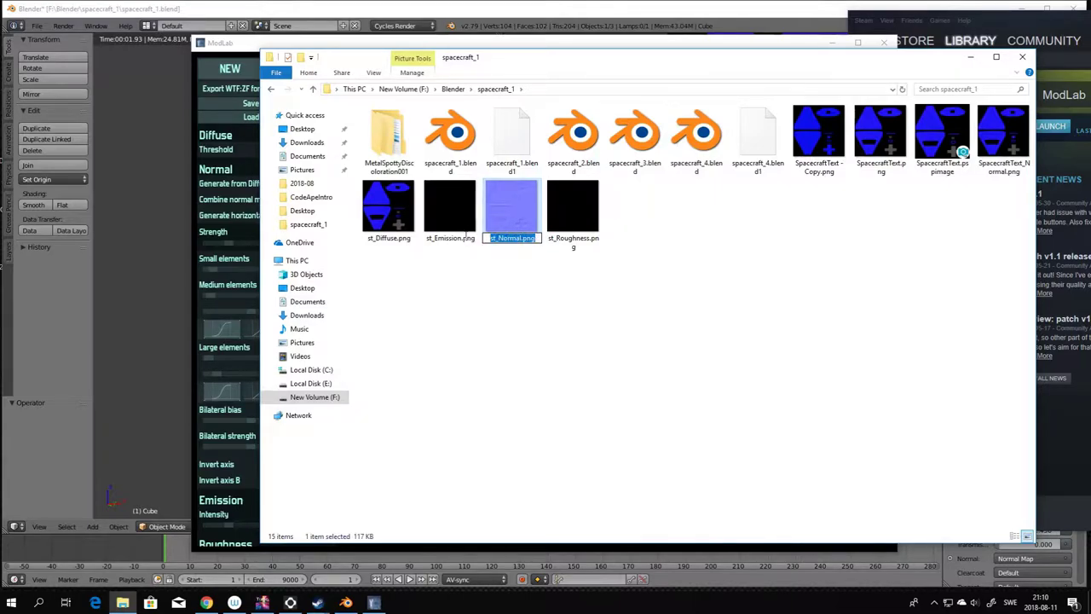
key(Return)
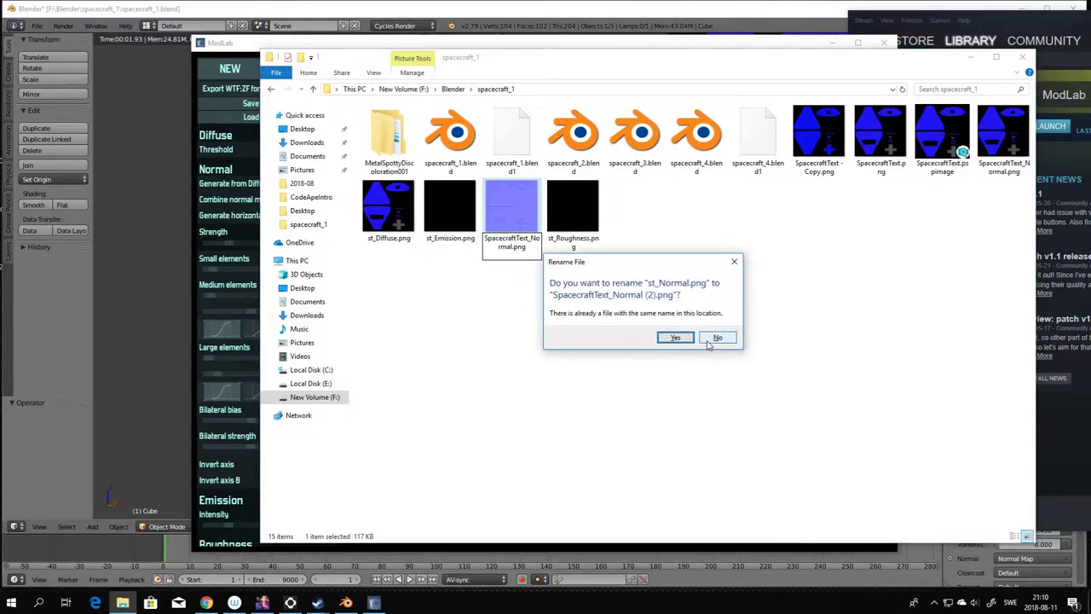
click(715, 339)
- Delete the old SpacecraftText_Normal.png and rename st_Normal.png to SpacecraftText_Normal.png
click(996, 159)
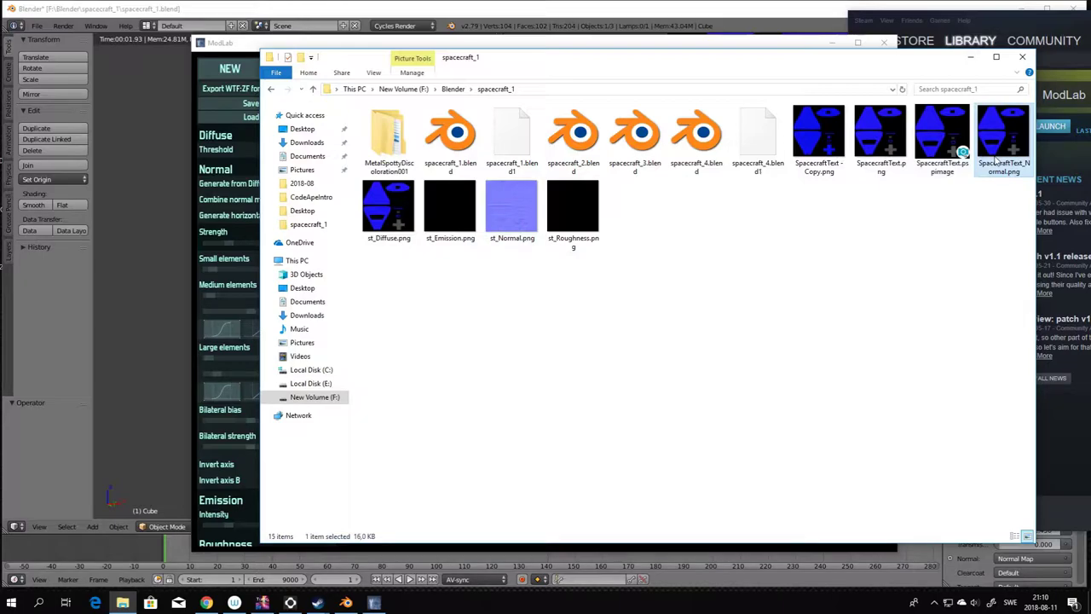
key(Delete)
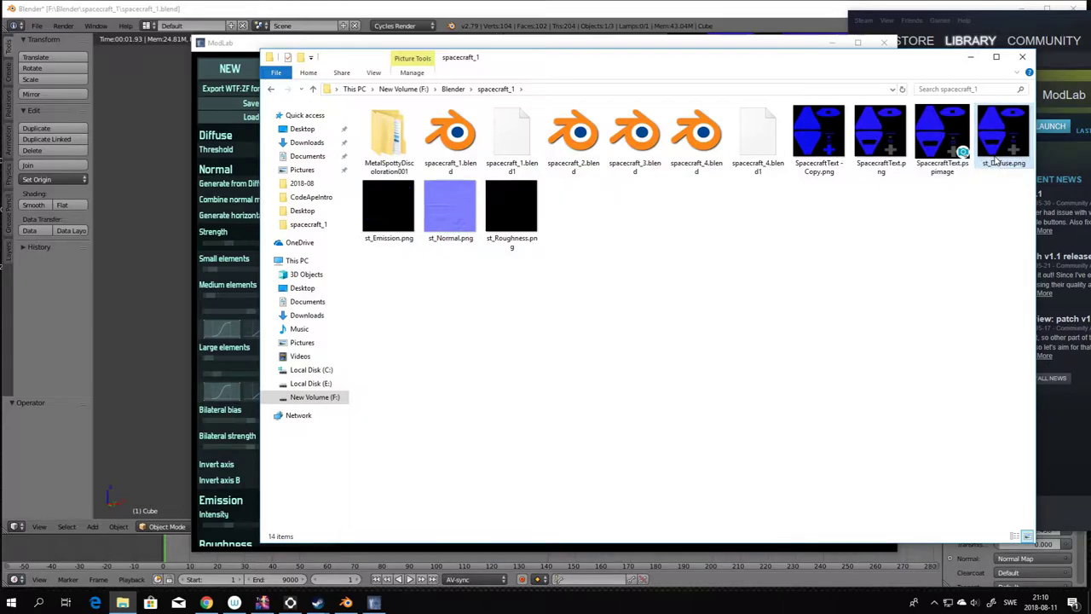
click(451, 232)
click(451, 238)
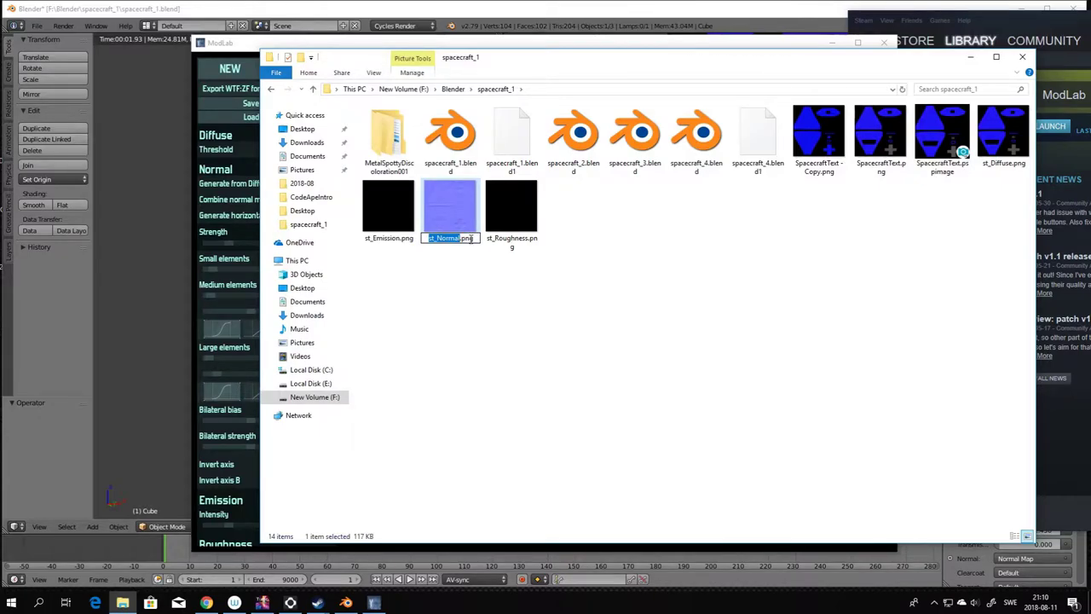
key(ctrl+a)
text(SpacecraftText_Normal.png)
key(Return)
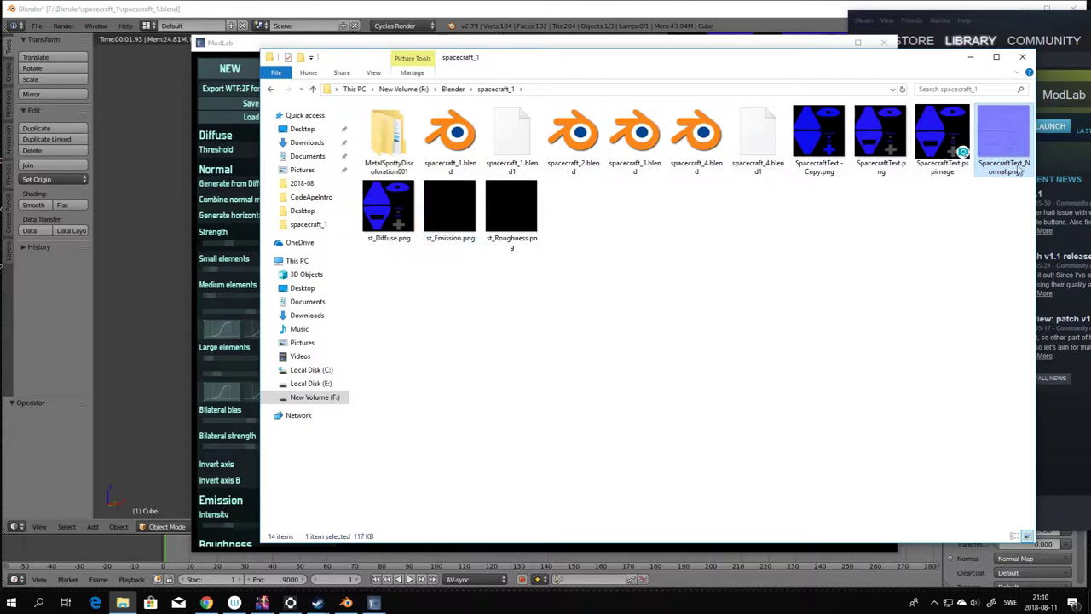
- Delete st_Diffuse.png, st_Emission.png and st_Roughness.png, then return to Blender
click(388, 208)
ctrl+click(450, 209)
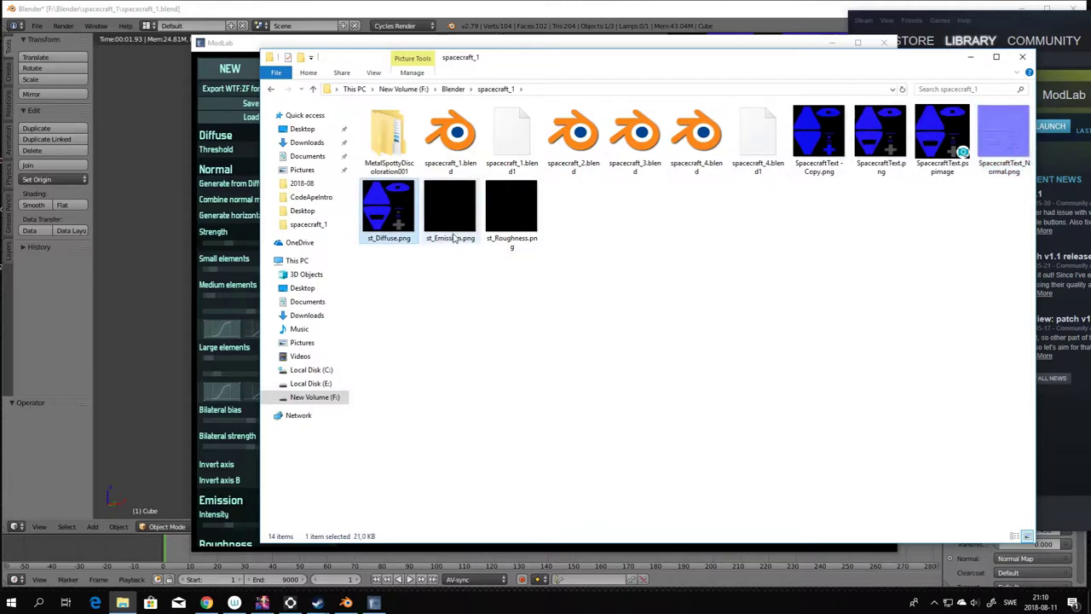
ctrl+click(521, 232)
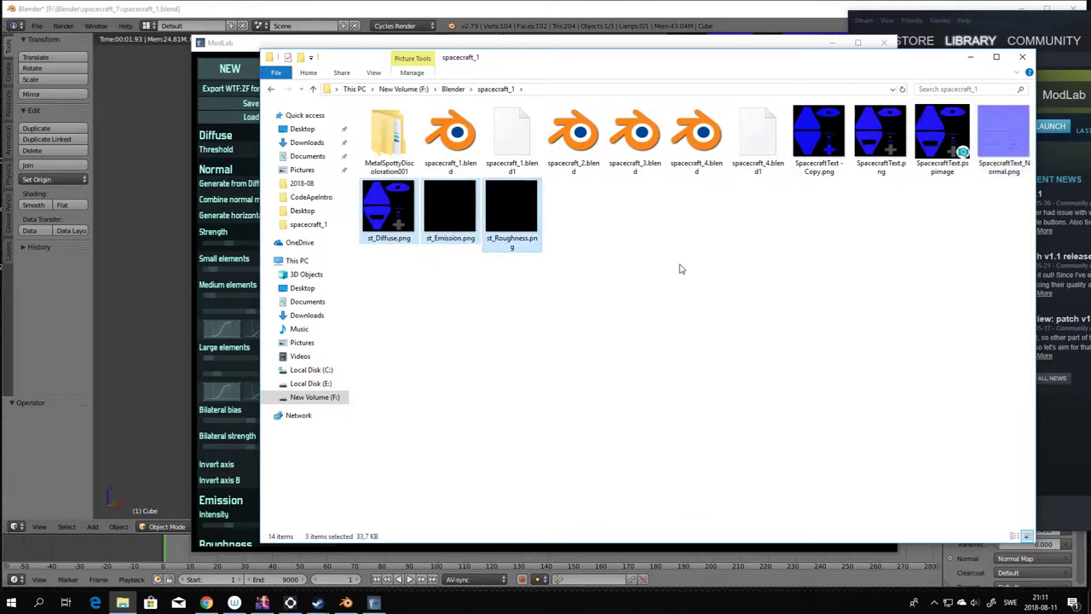
key(Delete)
click(970, 57)
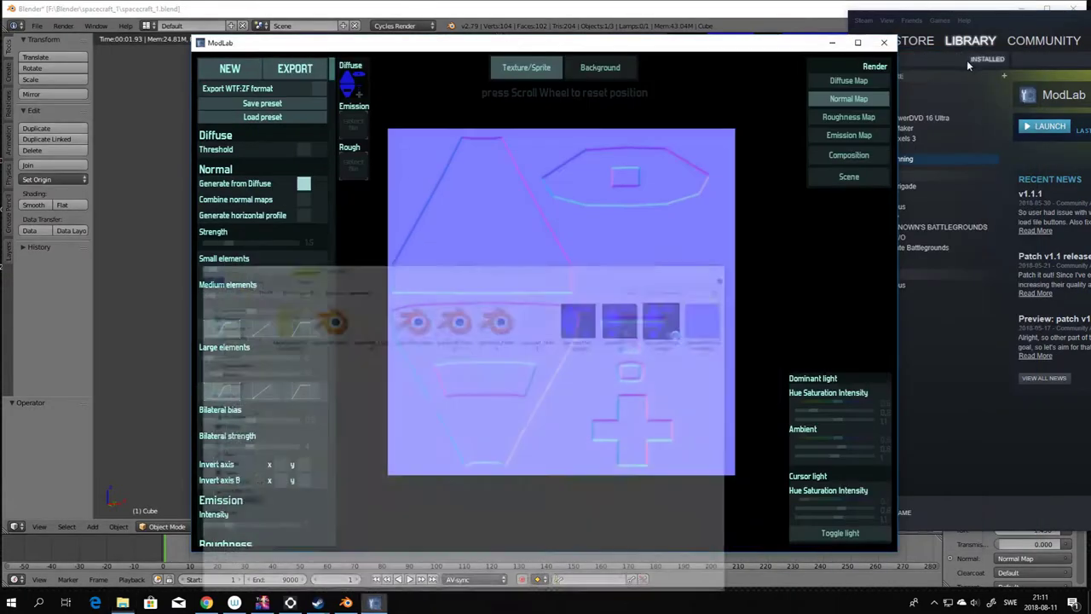
key(alt+Tab)
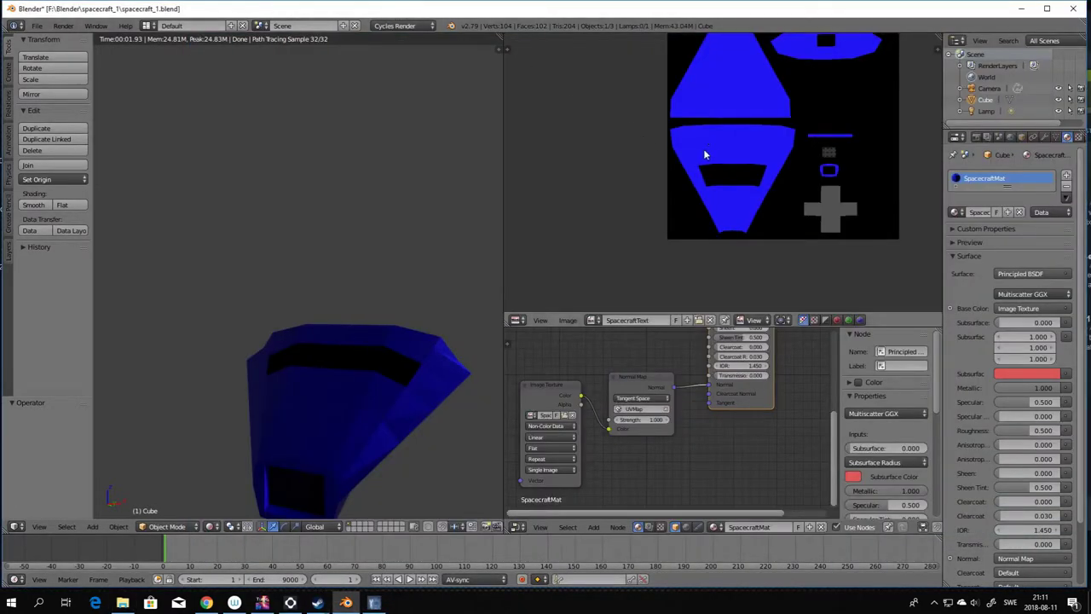
- Load SpacecraftText_Normal.png into the Image Texture node feeding the Normal Map node
click(565, 415)
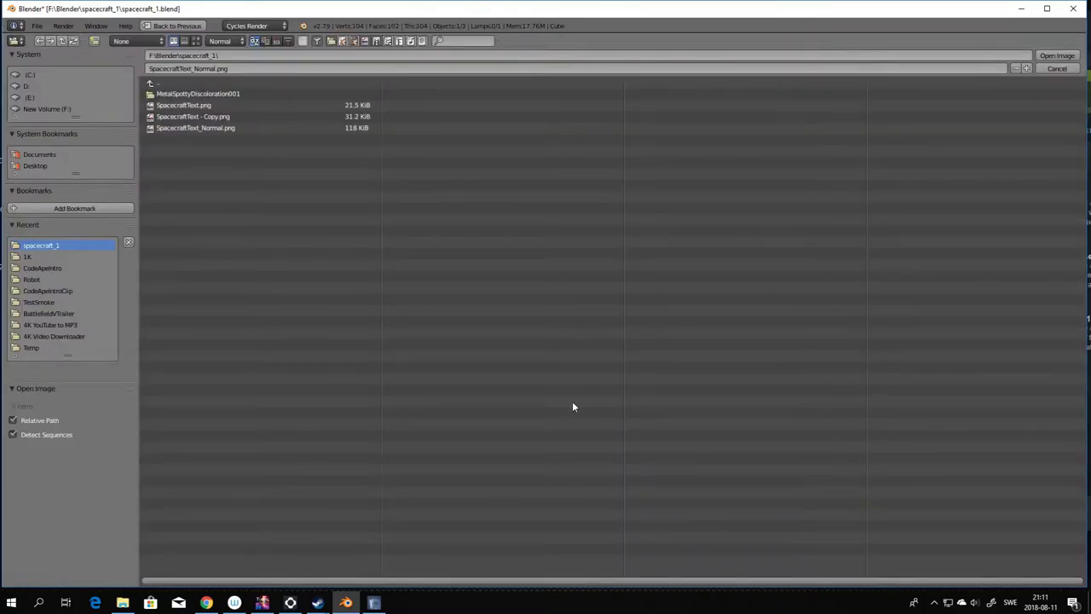
click(219, 127)
double_click(221, 127)
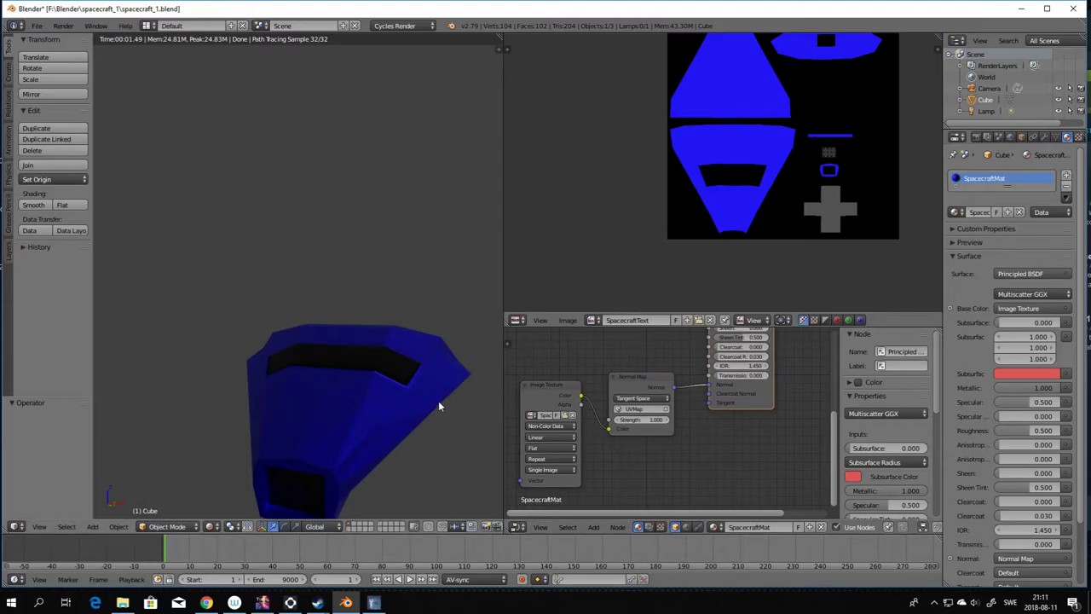
- Orbit and zoom the Cycles preview to inspect the normal-mapped spacecraft surface
middle_drag(438, 407, 372, 443)
middle_drag(372, 444, 433, 456)
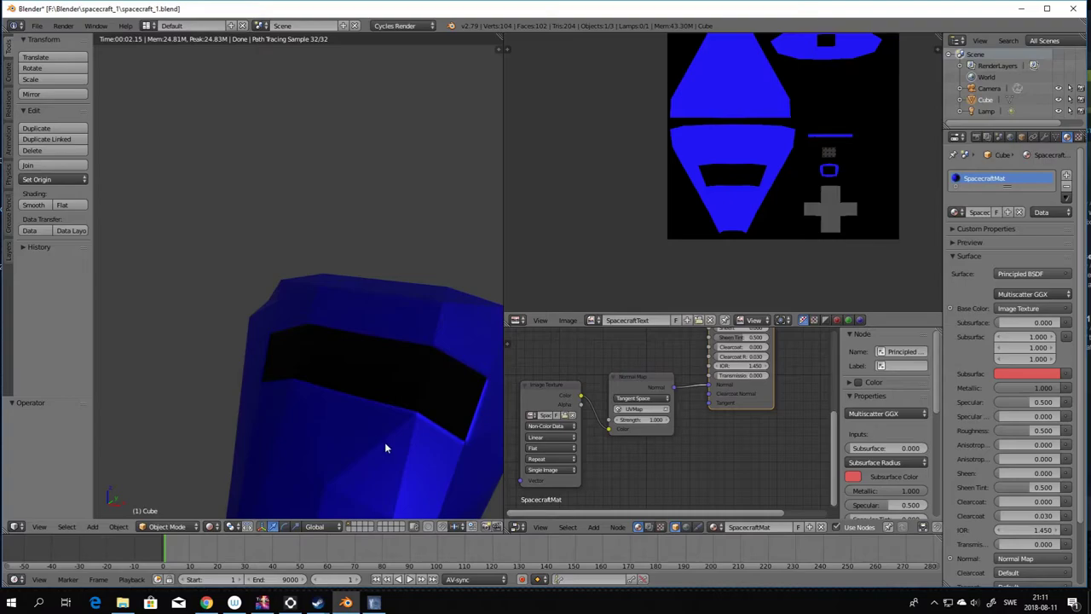
middle_drag(422, 457, 465, 452)
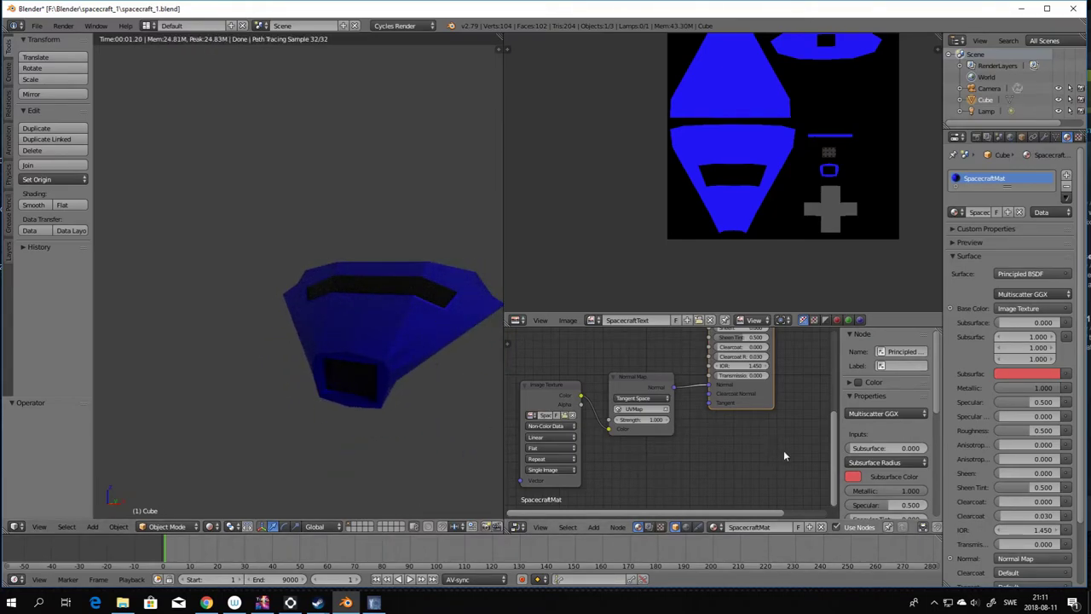
scroll(818, 450, up, 1)
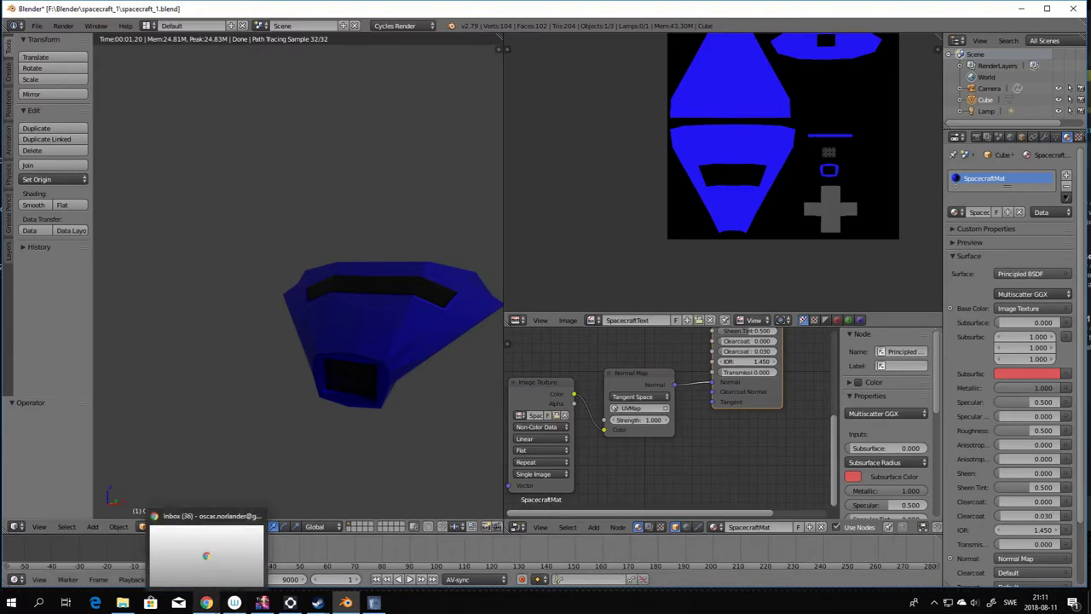
right_click(207, 603)
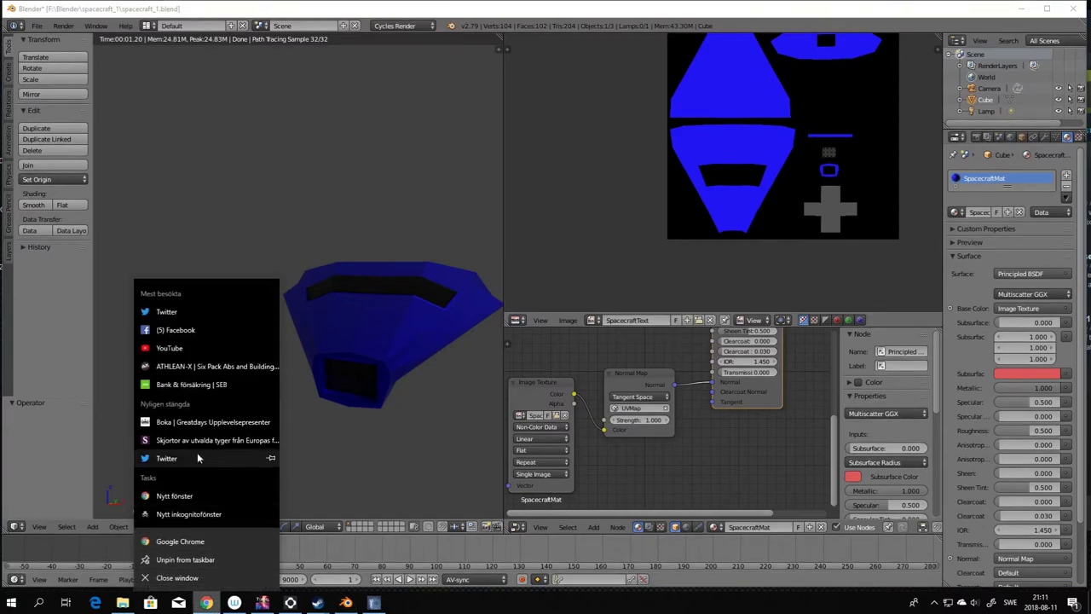
click(179, 542)
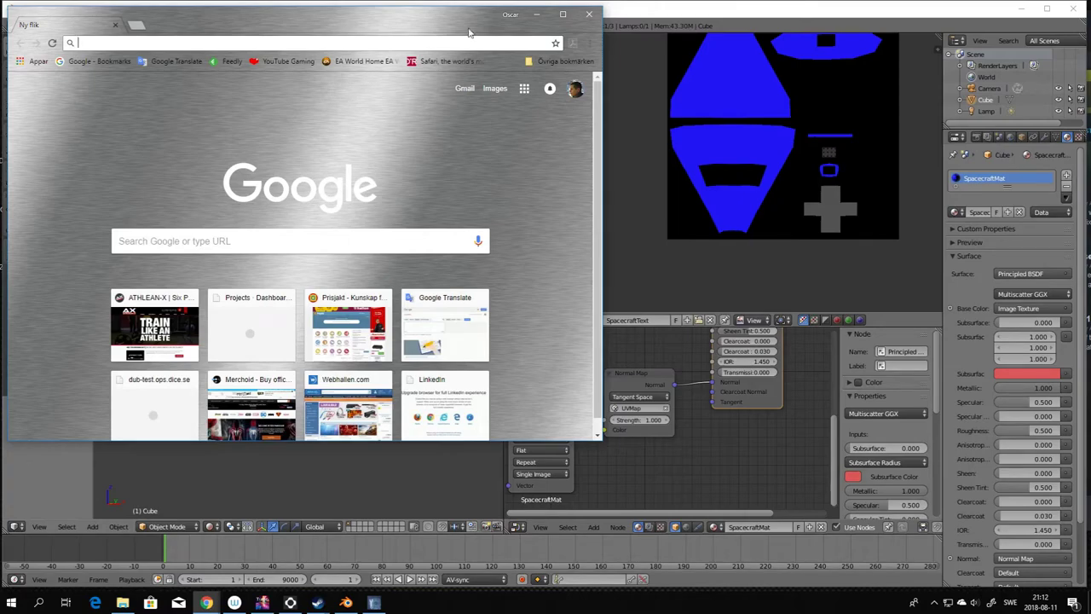
click(588, 15)
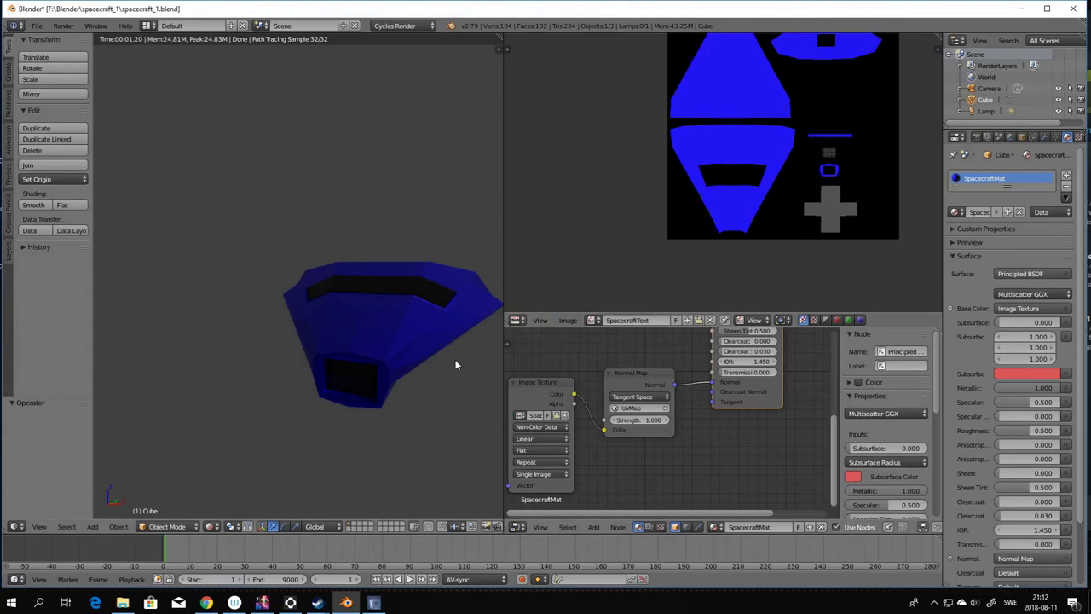
mouse_move(455, 364)
middle_down()
mouse_move(417, 365)
mouse_move(444, 364)
middle_up()
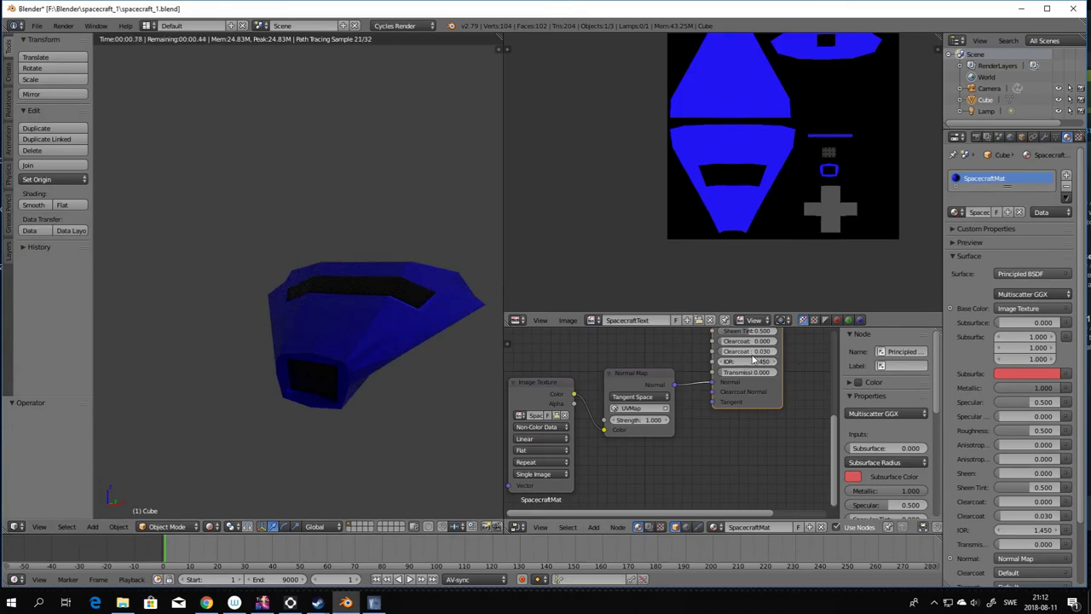